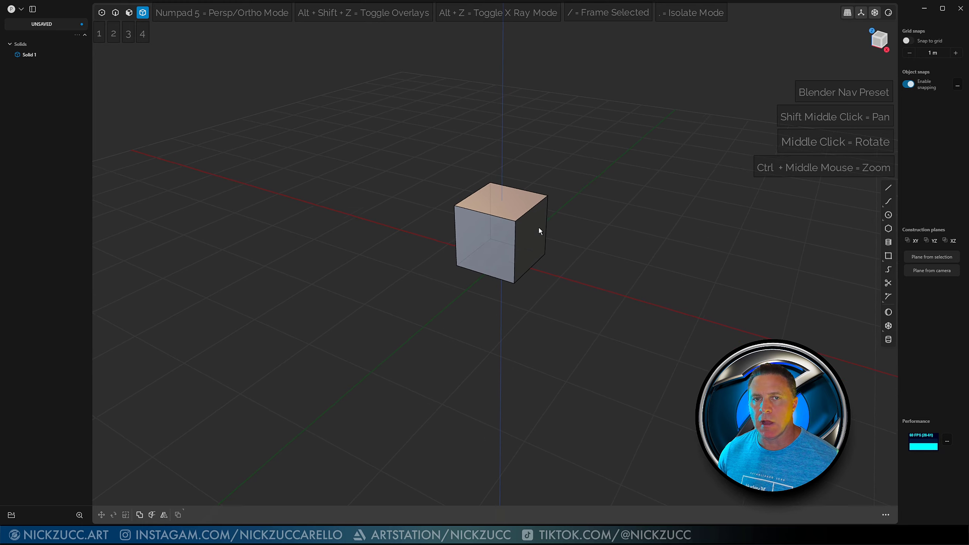
Step: Examine the cube from different angles and distances by panning, rotating and zooming the view
{"action": "middle_click_drag", "start_coordinate": [539, 228], "coordinate": [513, 240], "text": "shift"}
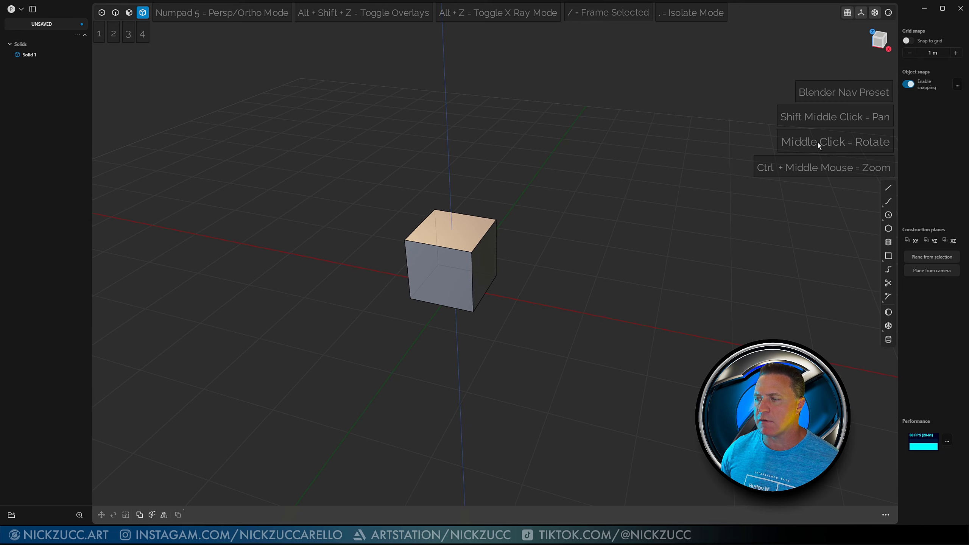
{"action": "middle_click_drag", "start_coordinate": [592, 226], "coordinate": [625, 253]}
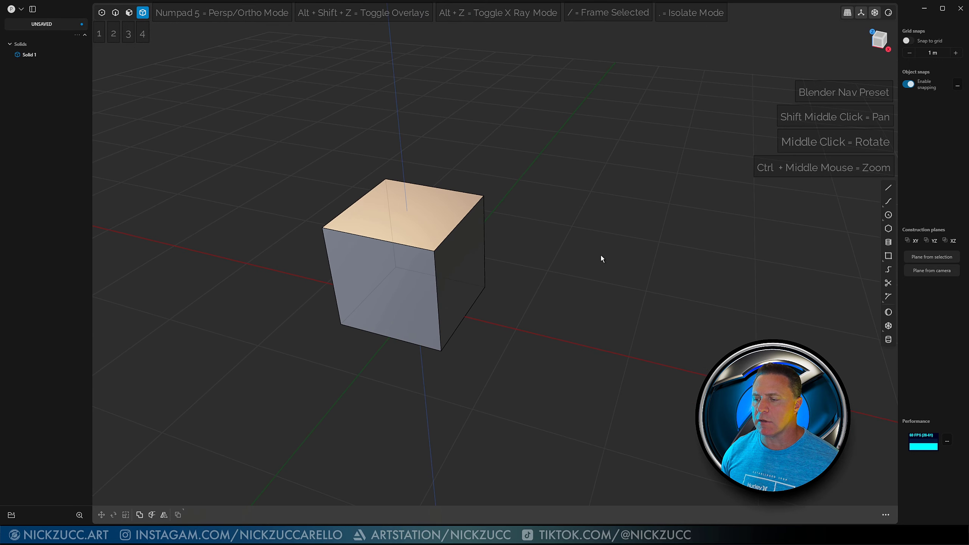
{"action": "scroll", "coordinate": [602, 255], "scroll_direction": "down", "scroll_amount": 7}
{"action": "scroll", "coordinate": [603, 255], "scroll_direction": "down", "scroll_amount": 2}
{"action": "scroll", "coordinate": [602, 255], "scroll_direction": "up", "scroll_amount": 10}
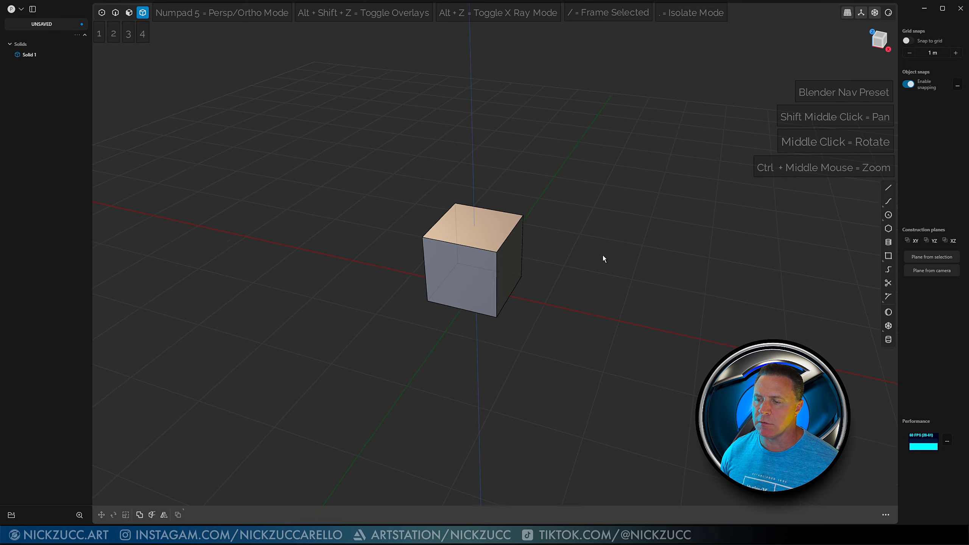
{"action": "scroll", "coordinate": [604, 254], "scroll_direction": "down", "scroll_amount": 6}
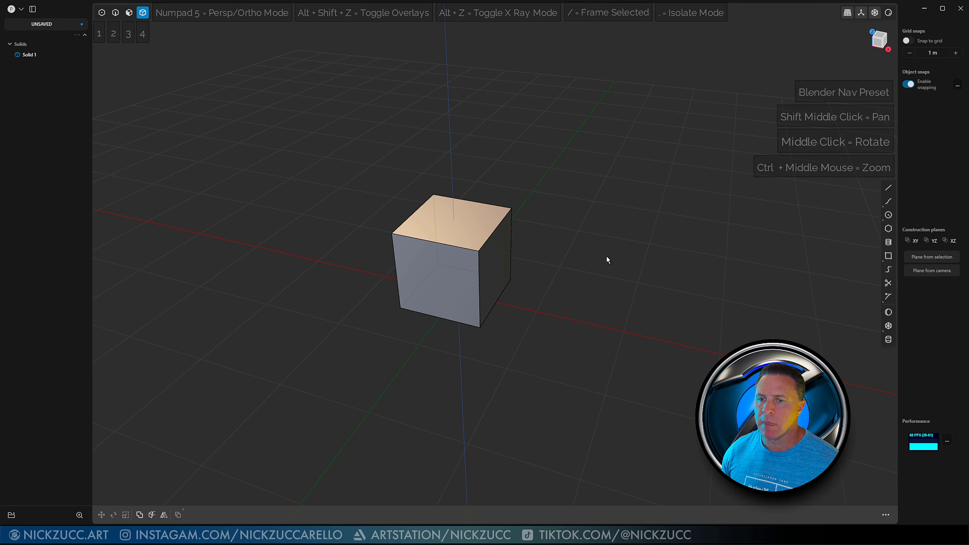
{"action": "scroll", "coordinate": [604, 257], "scroll_direction": "up", "scroll_amount": 2}
{"action": "scroll", "coordinate": [601, 258], "scroll_direction": "down", "scroll_amount": 6}
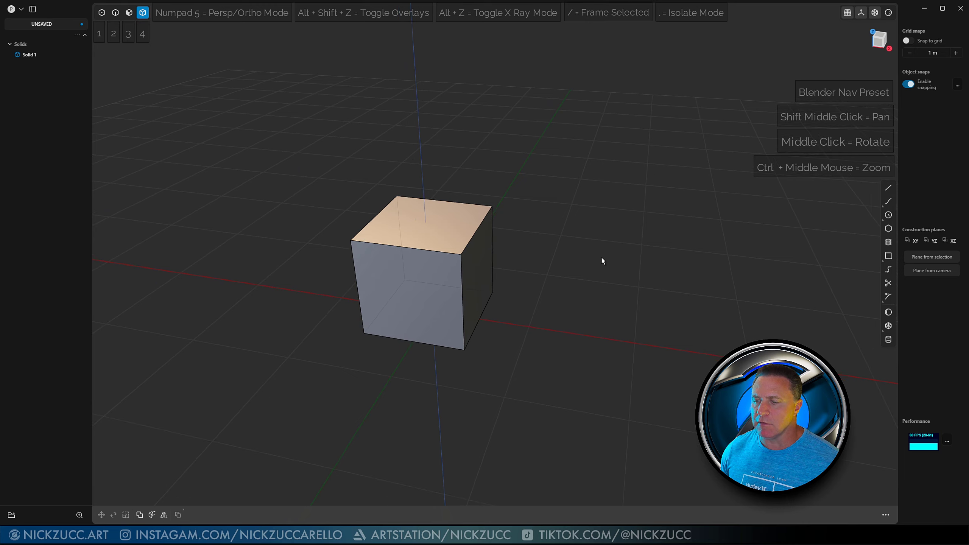
{"action": "scroll", "coordinate": [612, 258], "scroll_direction": "down", "scroll_amount": 3}
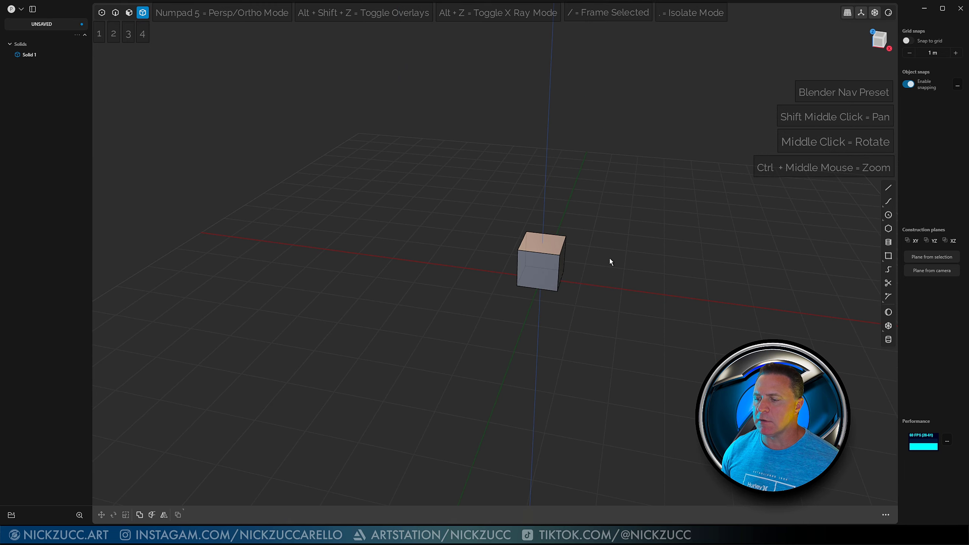
Step: Select the cube and frame it in the view to inspect it up close
{"action": "left_click", "coordinate": [559, 259]}
{"action": "mouse_move", "coordinate": [543, 243]}
{"action": "middle_mouse_down"}
{"action": "mouse_move", "coordinate": [508, 234]}
{"action": "mouse_move", "coordinate": [527, 237]}
{"action": "middle_mouse_up"}
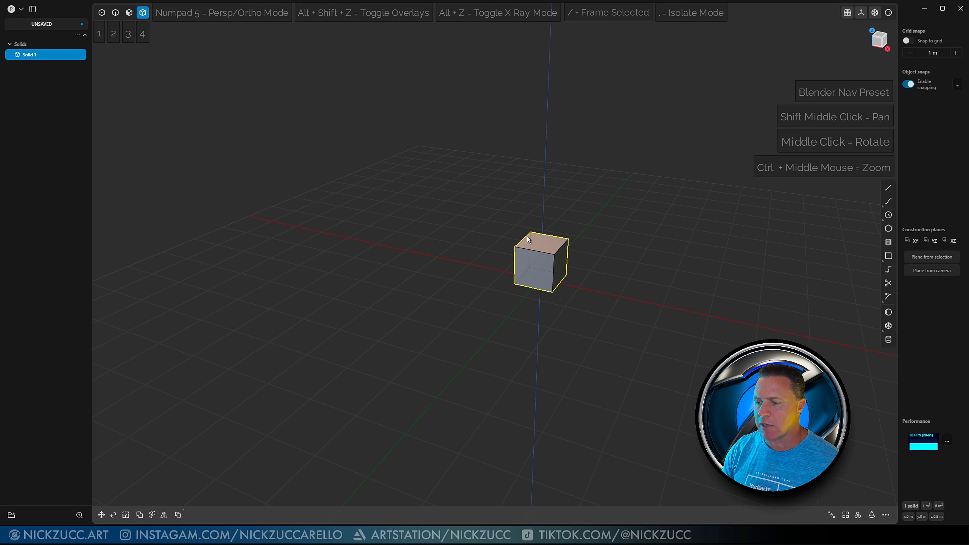
{"action": "key", "text": "slash"}
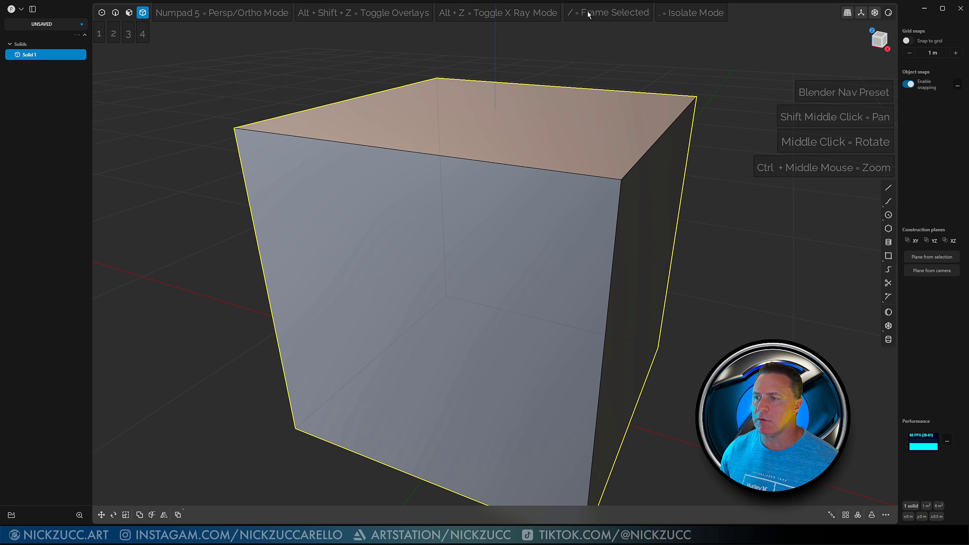
{"action": "scroll", "coordinate": [558, 101], "scroll_direction": "down", "scroll_amount": 6}
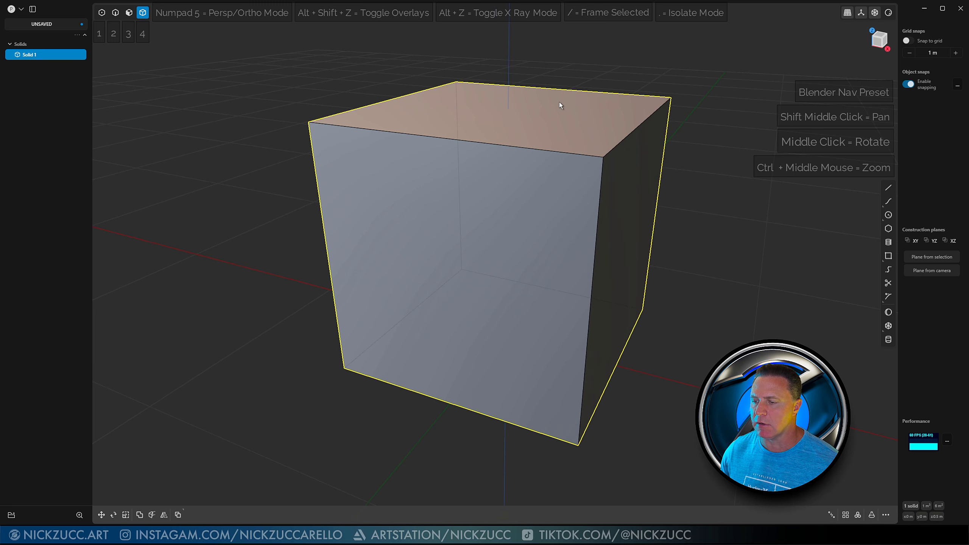
{"action": "scroll", "coordinate": [532, 133], "scroll_direction": "up", "scroll_amount": 2}
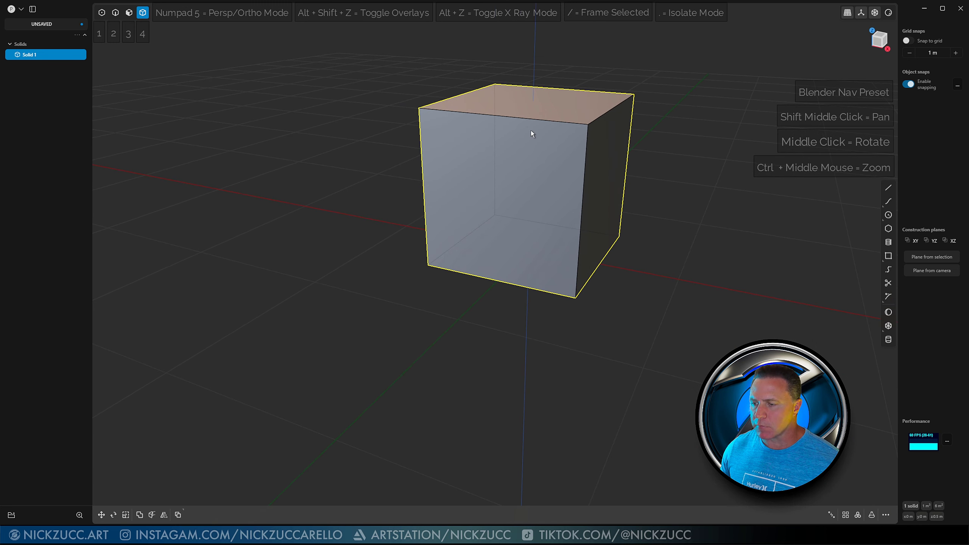
Step: Duplicate the cube twice in a row along the X axis, moving the copies about -1.48 m and about -1.72 m
{"action": "key", "text": "ctrl+d"}
{"action": "left_click_drag", "start_coordinate": [563, 183], "coordinate": [376, 159]}
{"action": "middle_click_drag", "start_coordinate": [398, 152], "coordinate": [413, 160]}
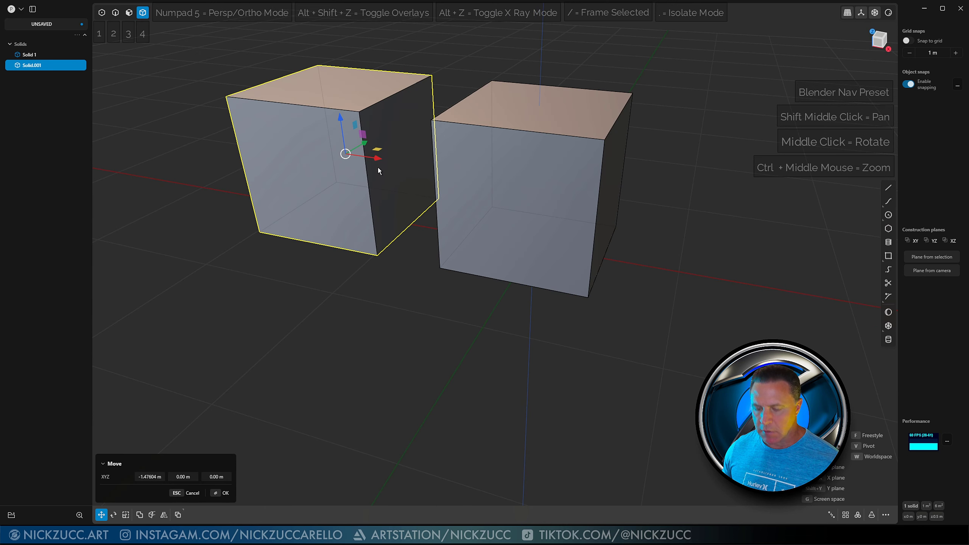
{"action": "key", "text": "ctrl+d"}
{"action": "left_click_drag", "start_coordinate": [386, 167], "coordinate": [183, 134]}
{"action": "scroll", "coordinate": [335, 184], "scroll_direction": "down", "scroll_amount": 3}
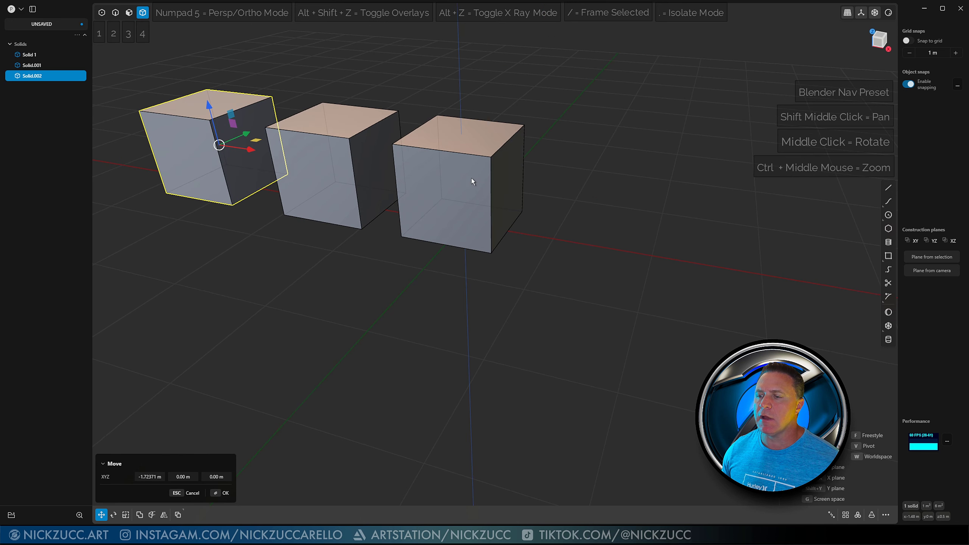
Step: Isolate the original cube, then leave isolate mode to show all three cubes again
{"action": "left_click", "coordinate": [489, 156]}
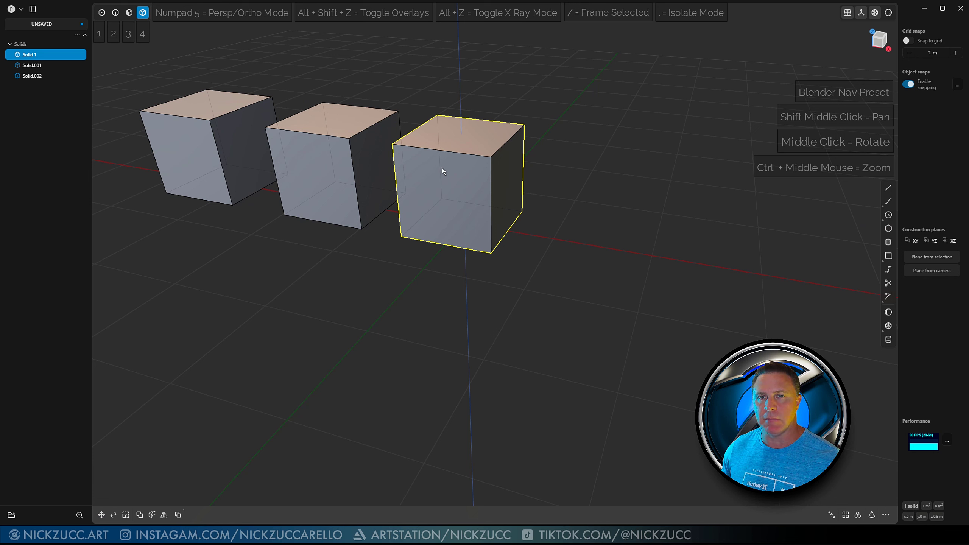
{"action": "key", "text": "period"}
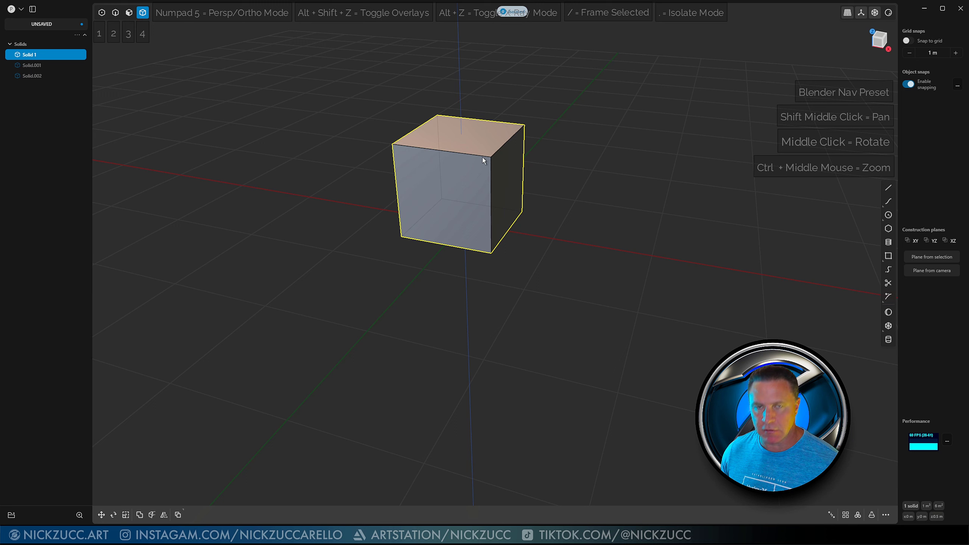
{"action": "key", "text": "period"}
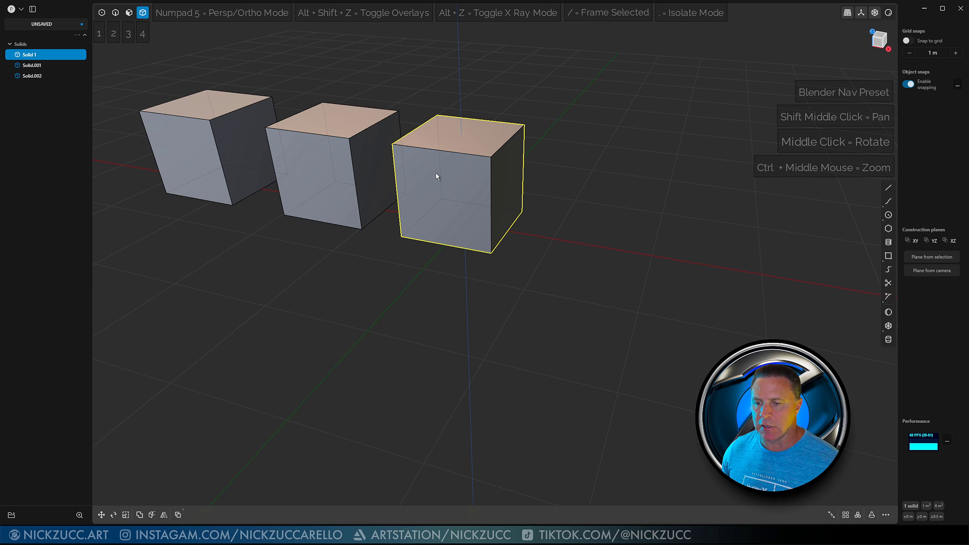
Step: Delete the two duplicated cubes, keeping only the original
{"action": "left_click", "coordinate": [320, 153]}
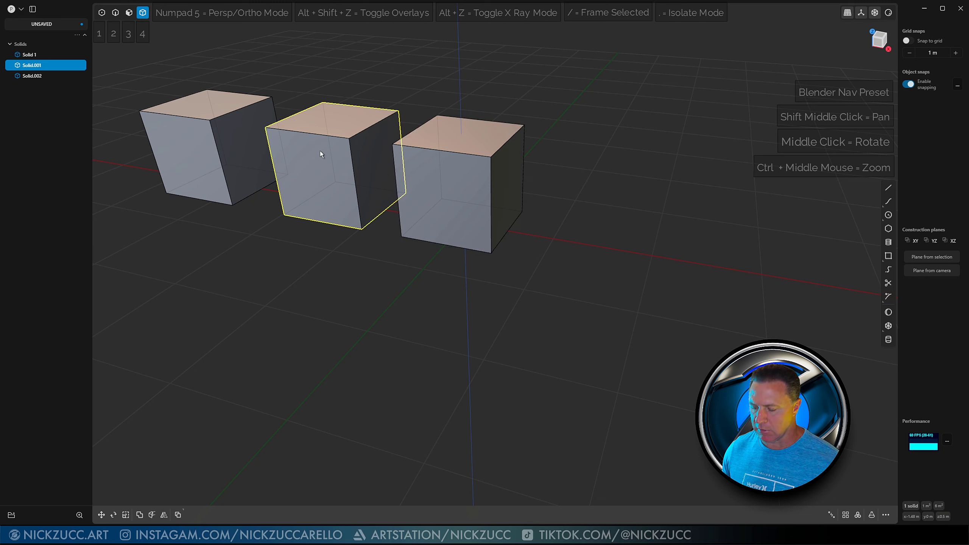
{"action": "key", "text": "Delete"}
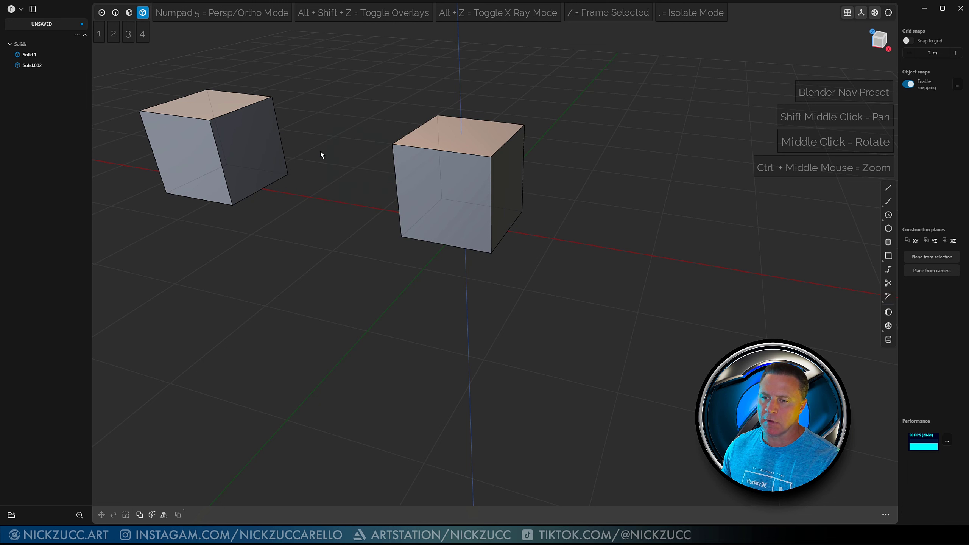
{"action": "left_click", "coordinate": [208, 123]}
{"action": "key", "text": "Delete"}
Step: Duplicate the original cube and move the copy about -1.81 m along the X axis
{"action": "left_click", "coordinate": [441, 173]}
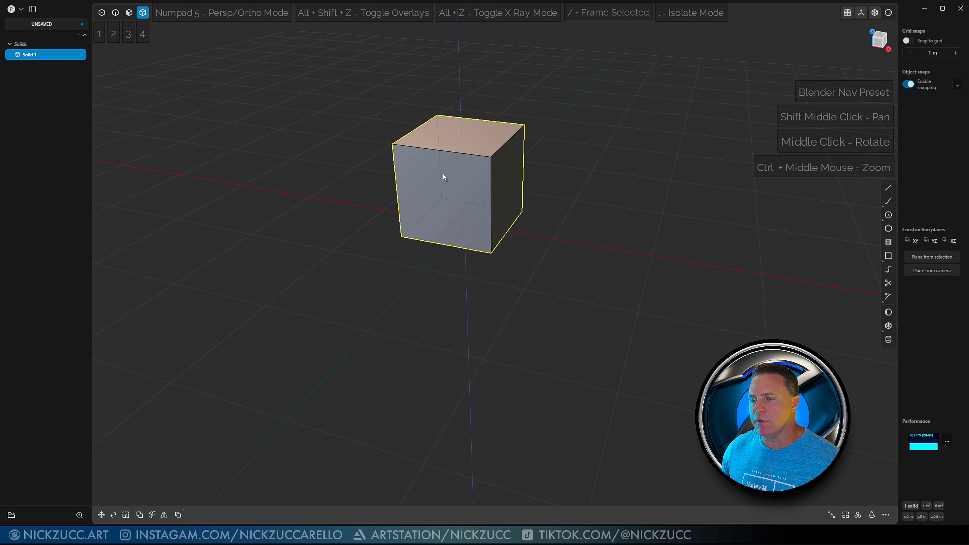
{"action": "key", "text": "shift+d"}
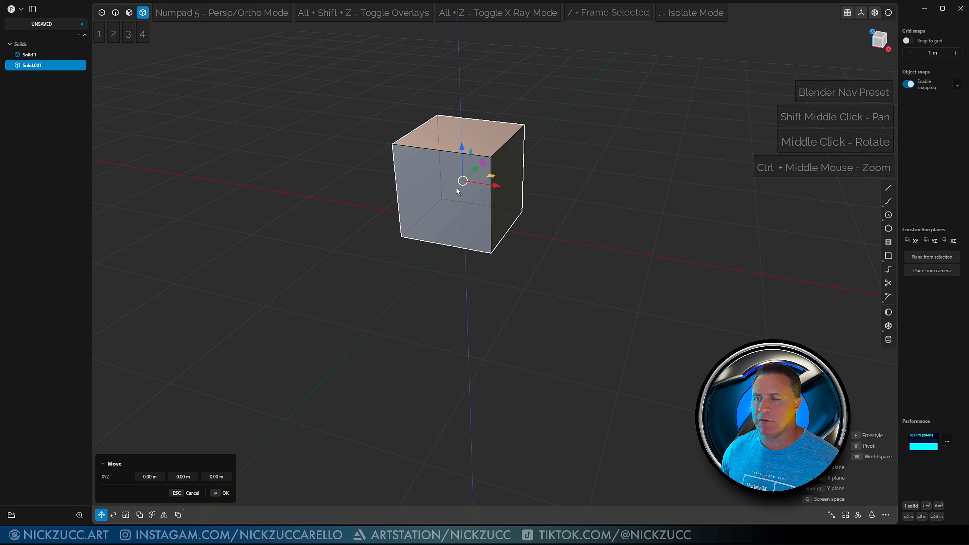
{"action": "left_click_drag", "start_coordinate": [495, 188], "coordinate": [343, 168]}
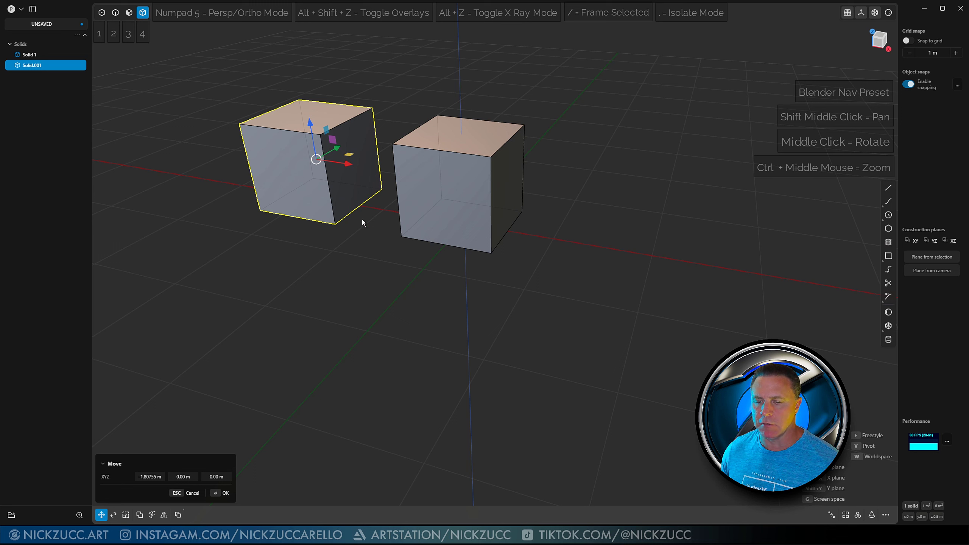
{"action": "left_click", "coordinate": [224, 493]}
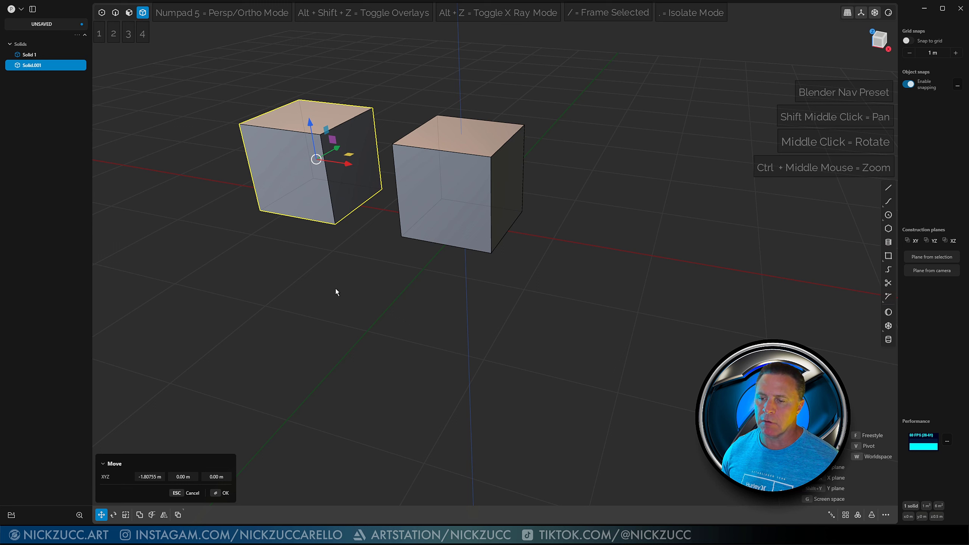
Step: Delete the duplicated cube beside the original
{"action": "left_click", "coordinate": [338, 231]}
{"action": "left_click", "coordinate": [327, 188]}
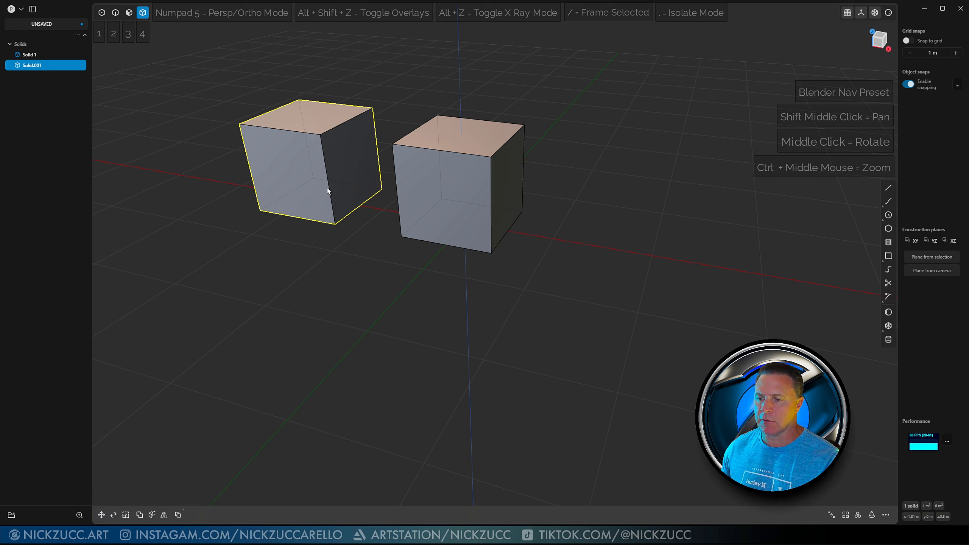
{"action": "key", "text": "Delete"}
{"action": "mouse_move", "coordinate": [329, 197]}
{"action": "middle_mouse_down"}
{"action": "mouse_move", "coordinate": [368, 198]}
{"action": "mouse_move", "coordinate": [329, 197]}
{"action": "middle_mouse_up"}
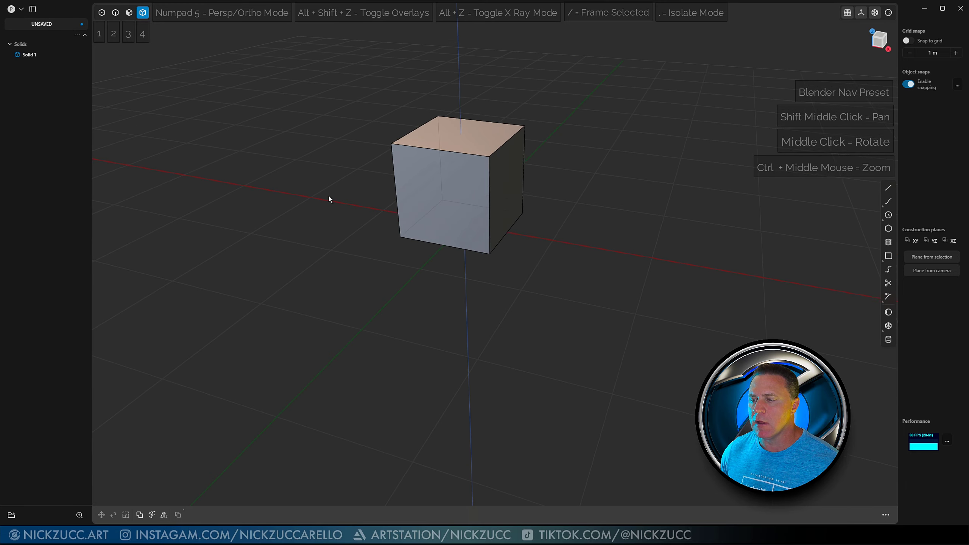
Step: Frame the remaining cube in the view and examine it from several angles
{"action": "left_click", "coordinate": [430, 191]}
{"action": "key", "text": "slash"}
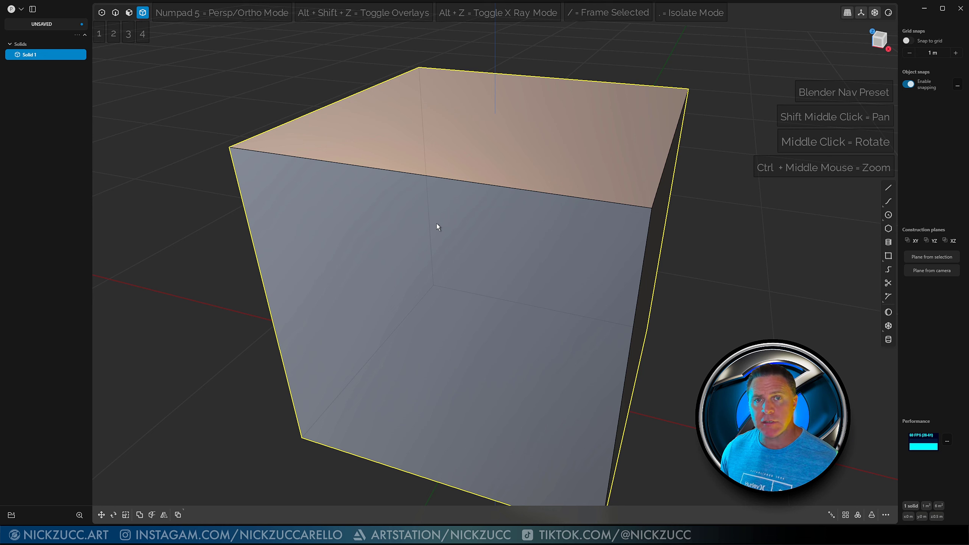
{"action": "middle_click_drag", "start_coordinate": [440, 220], "coordinate": [504, 272]}
{"action": "middle_click_drag", "start_coordinate": [423, 238], "coordinate": [455, 214]}
{"action": "middle_click_drag", "start_coordinate": [405, 103], "coordinate": [456, 284]}
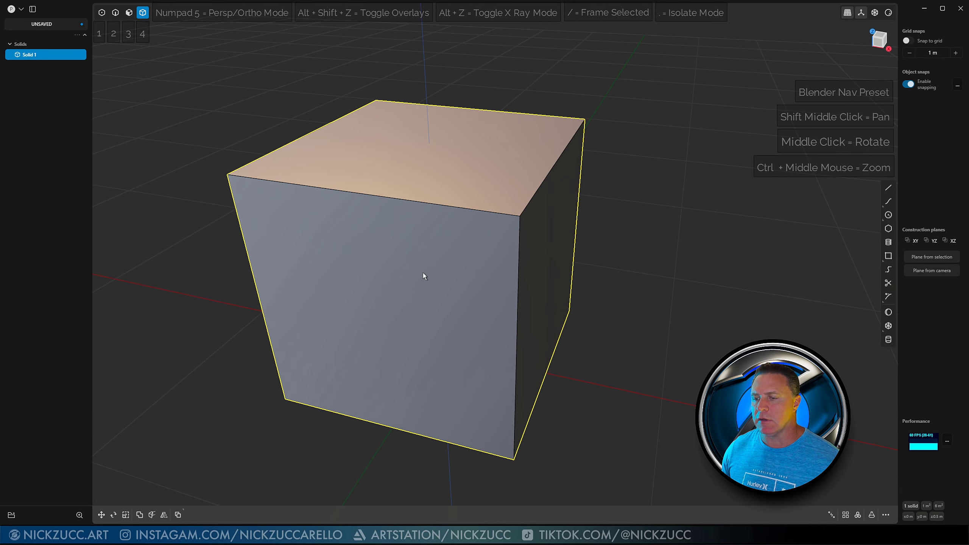
Step: Toggle X-ray mode on and off several times on the selected cube, ending with it switched off
{"action": "key", "text": "alt+z"}
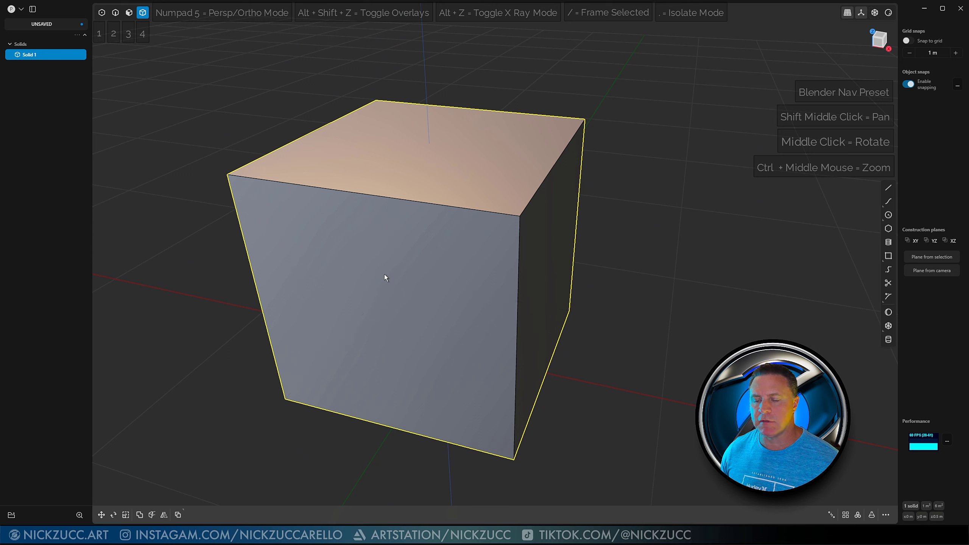
{"action": "key", "text": "alt+z"}
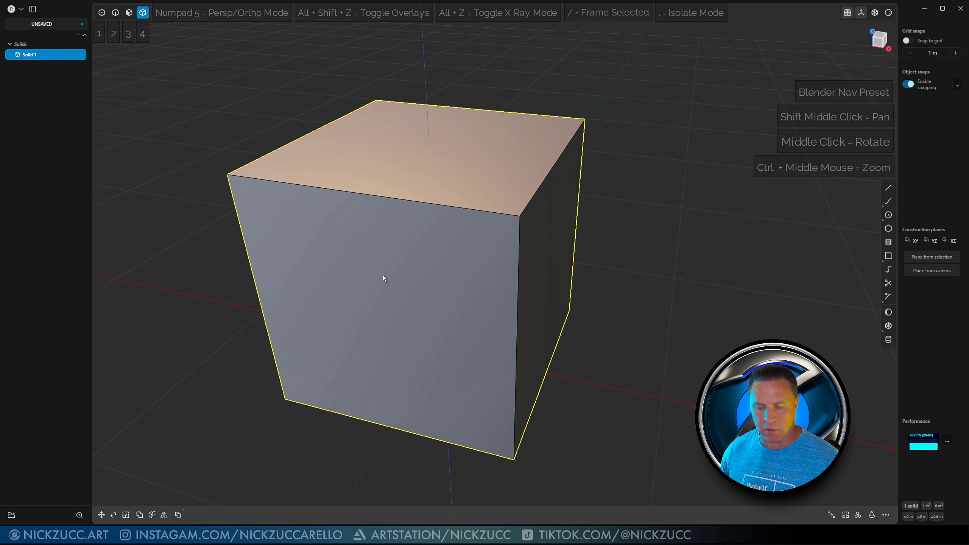
{"action": "key", "text": "alt+z"}
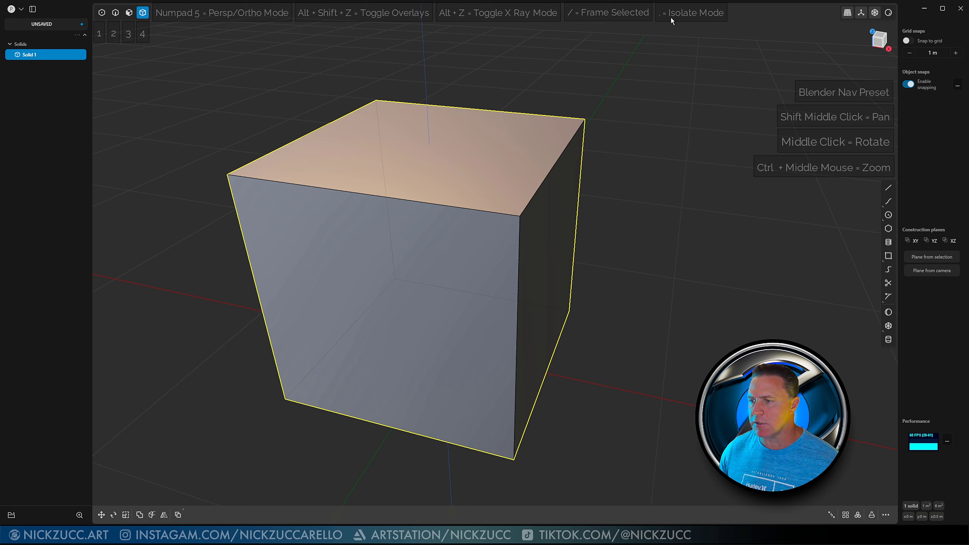
{"action": "key", "text": "alt+z"}
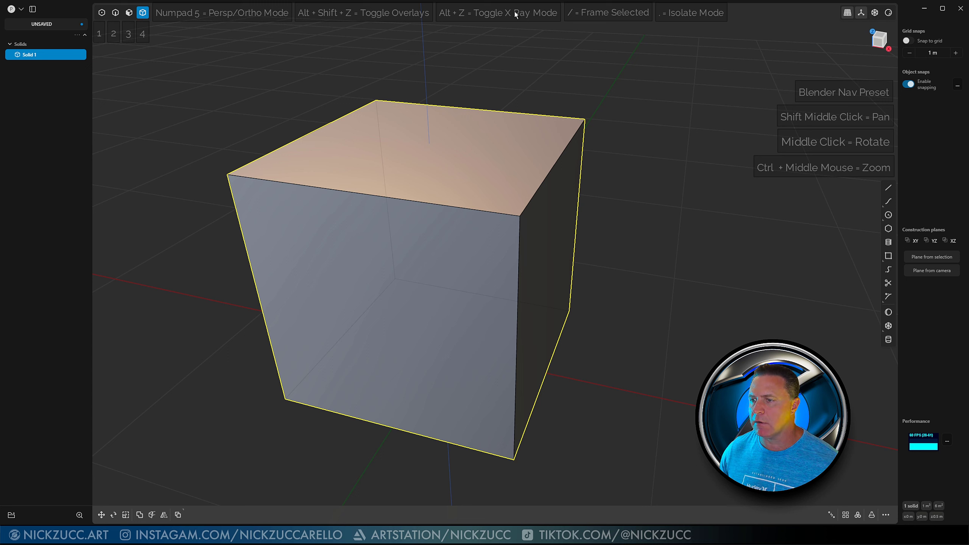
{"action": "key", "text": "alt+z"}
{"action": "key", "text": "alt+z"}
{"action": "key", "text": "alt+z"}
{"action": "key", "text": "alt+z"}
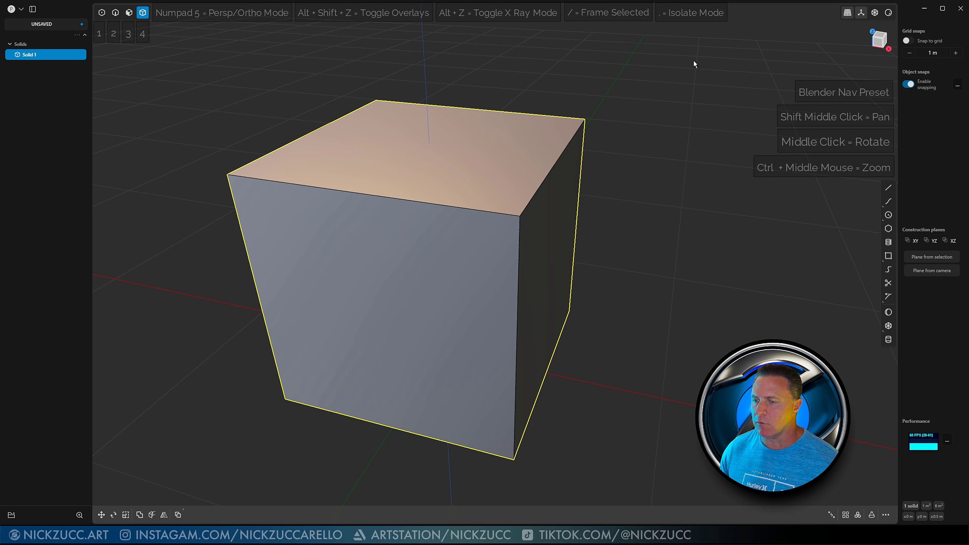
{"action": "middle_click_drag", "start_coordinate": [698, 61], "coordinate": [699, 64]}
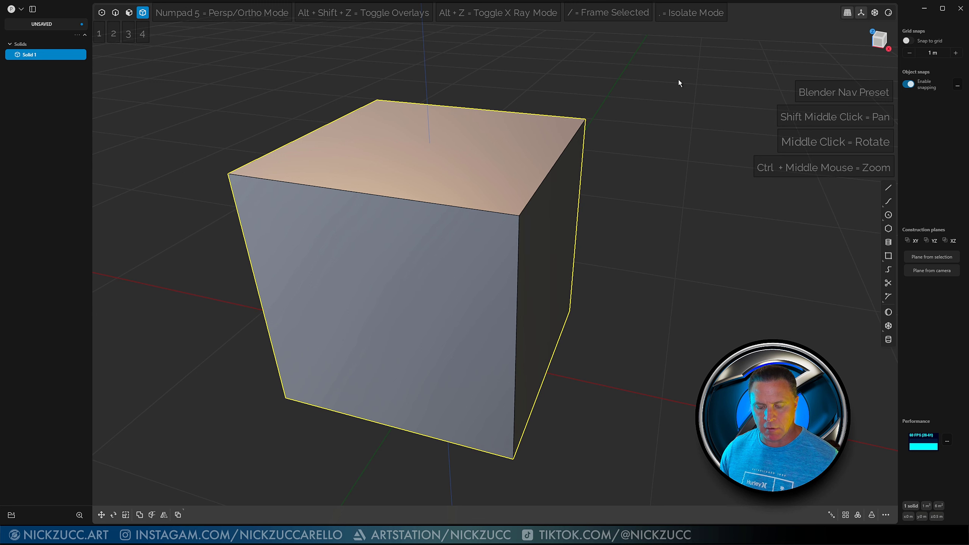
Step: Toggle the viewport overlays off and on to compare the cube with and without the grid and axes, ending with them shown
{"action": "key", "text": "alt+shift+z"}
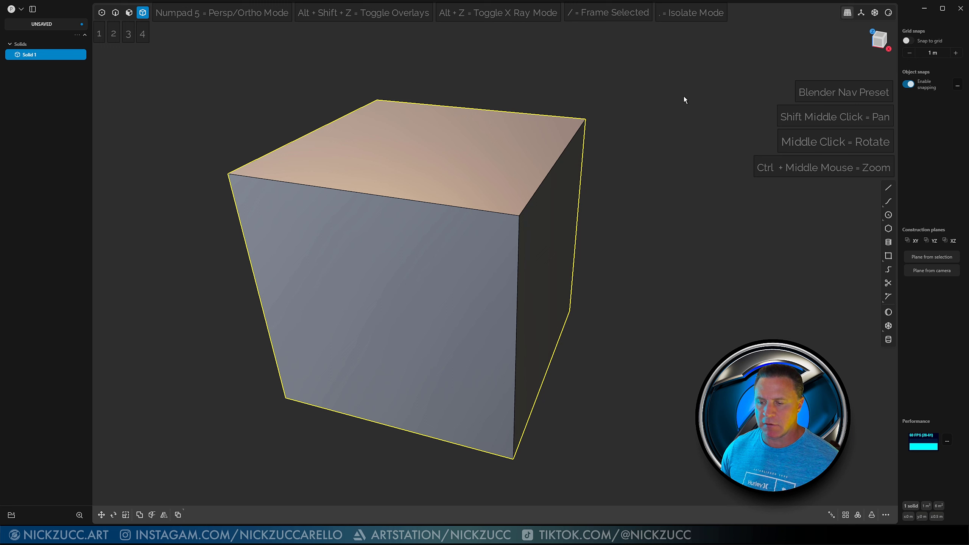
{"action": "key", "text": "alt+shift+z"}
{"action": "key", "text": "alt+shift+z"}
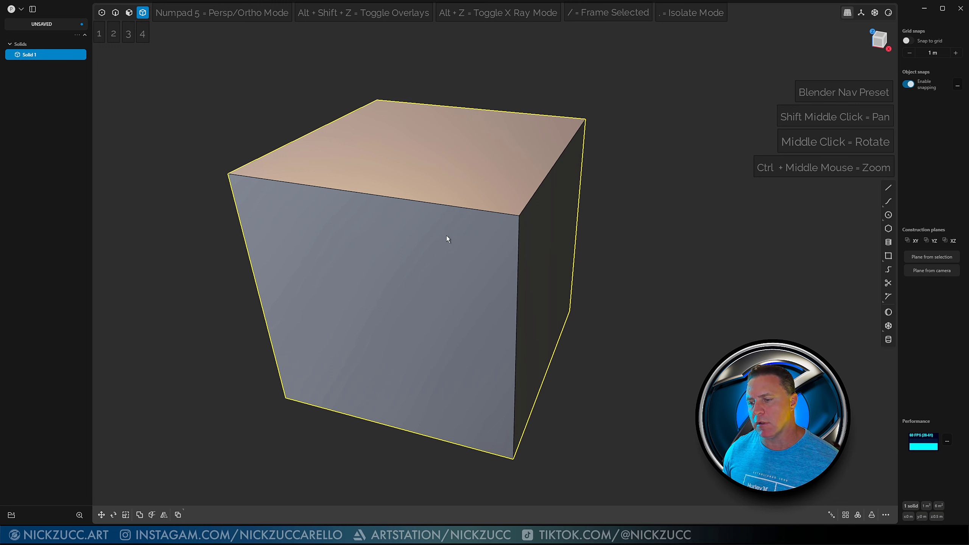
{"action": "key", "text": "alt+shift+z"}
{"action": "scroll", "coordinate": [614, 173], "scroll_direction": "down", "scroll_amount": 5}
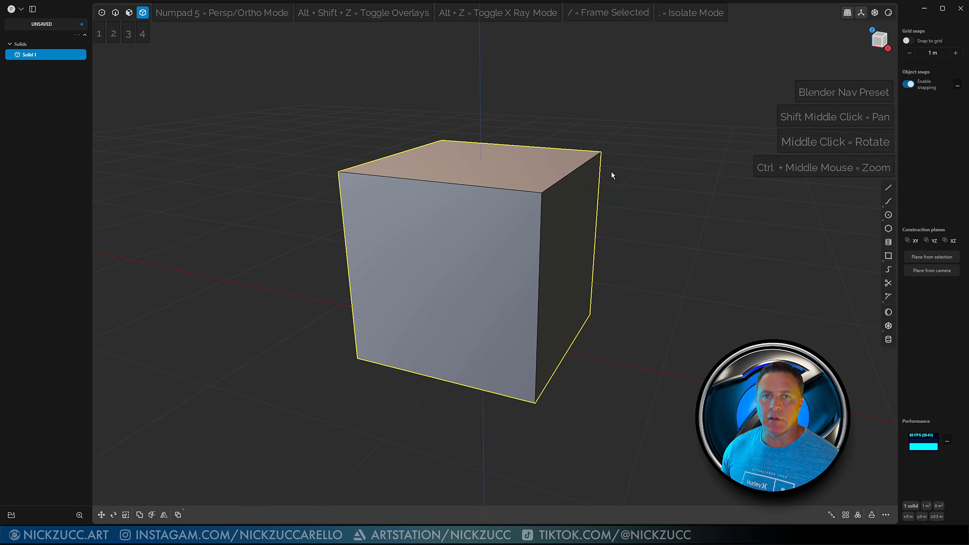
{"action": "middle_click_drag", "start_coordinate": [611, 172], "coordinate": [581, 148]}
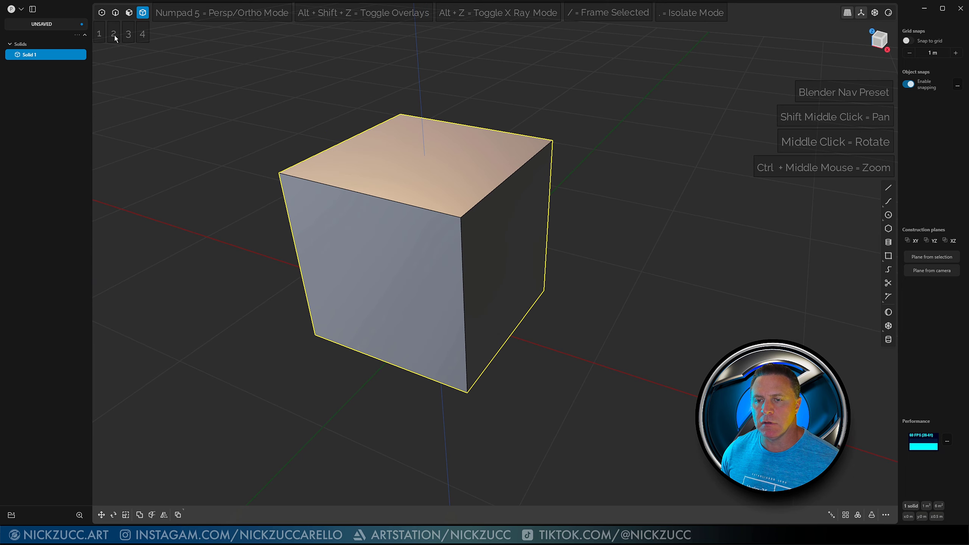
Step: Deselect the cube and switch the selection mode to control points
{"action": "middle_click_drag", "start_coordinate": [268, 90], "coordinate": [267, 91]}
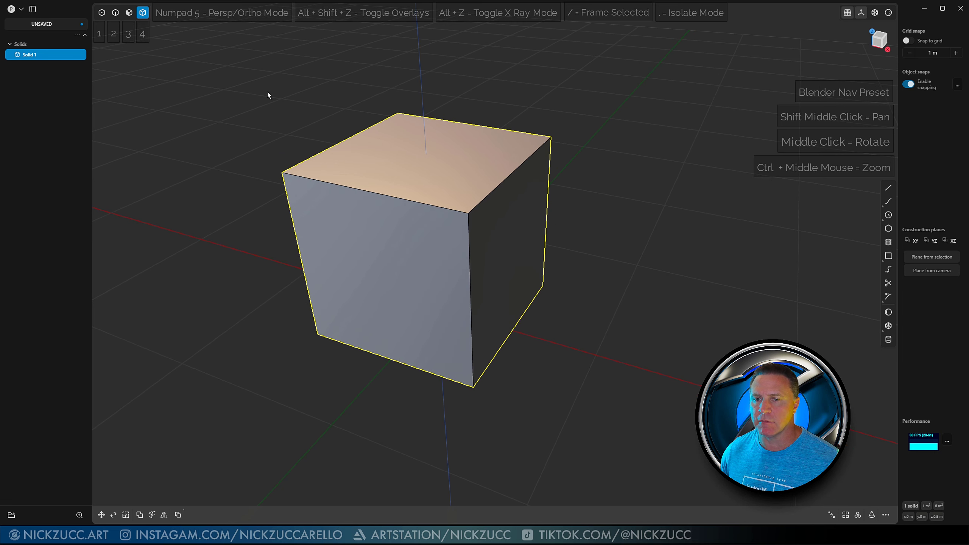
{"action": "key", "text": "Escape"}
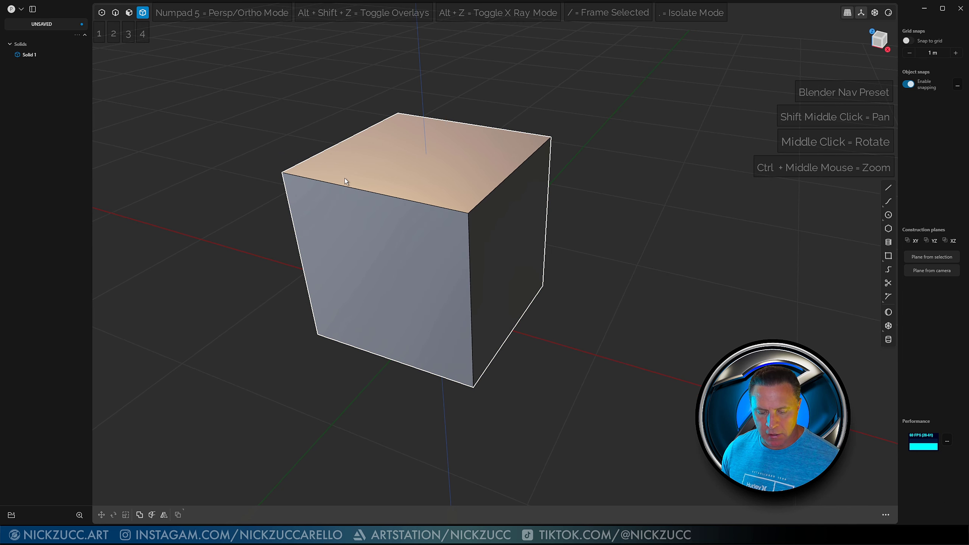
{"action": "key", "text": "1"}
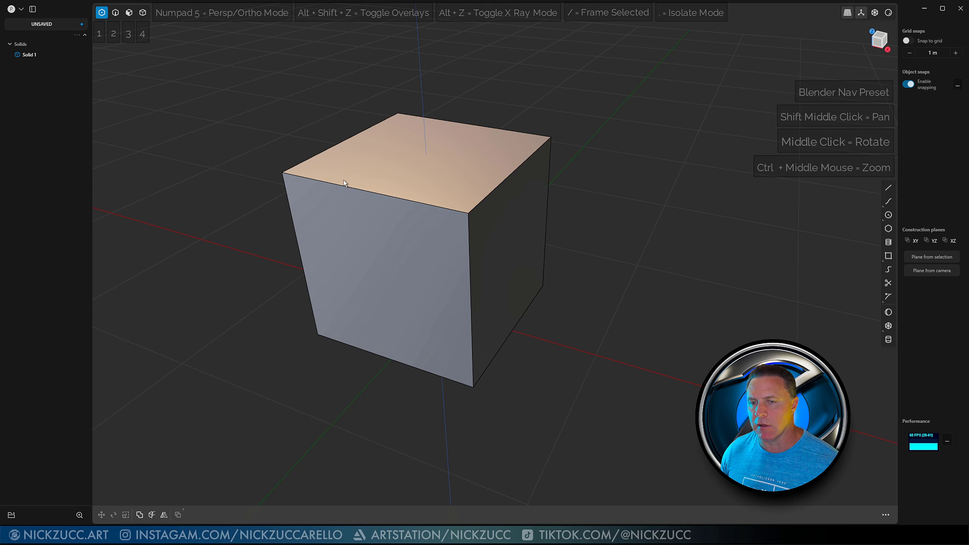
{"action": "middle_click_drag", "start_coordinate": [344, 180], "coordinate": [362, 182]}
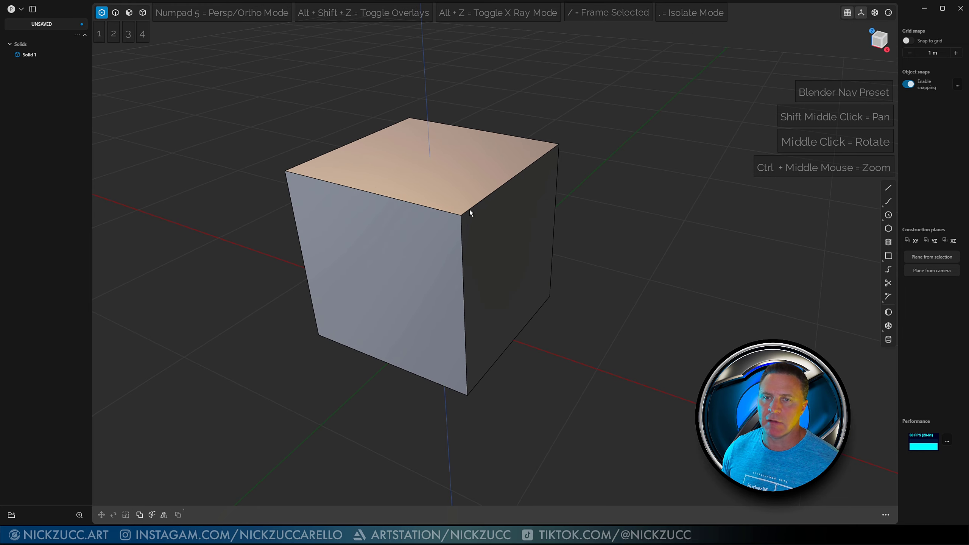
{"action": "middle_click_drag", "start_coordinate": [470, 210], "coordinate": [476, 199]}
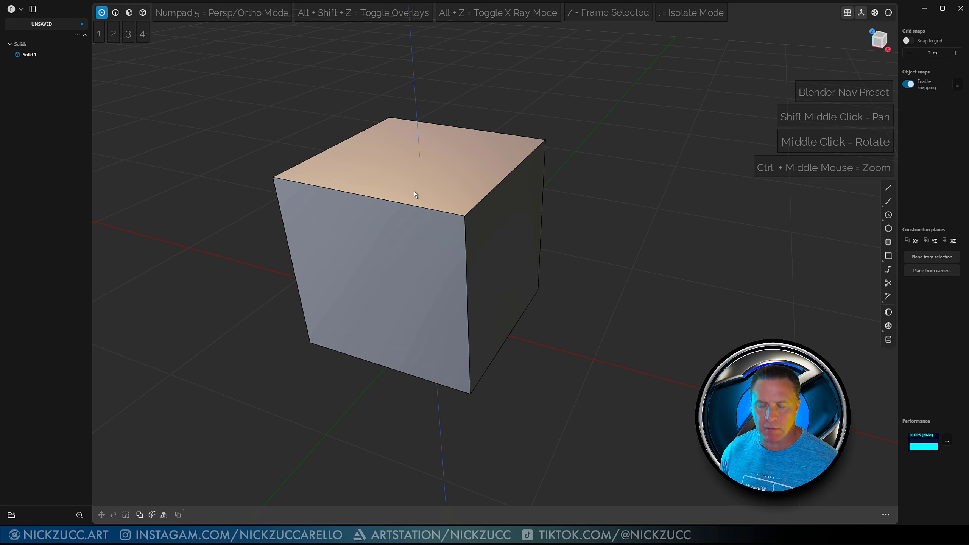
Step: Try filleting the cube's upper front edge using edge selection mode
{"action": "key", "text": "2"}
{"action": "left_click", "coordinate": [406, 203]}
{"action": "key", "text": "f"}
{"action": "middle_click_drag", "start_coordinate": [431, 214], "coordinate": [454, 196]}
{"action": "left_click_drag", "start_coordinate": [406, 204], "coordinate": [326, 193]}
{"action": "key", "text": "Escape"}
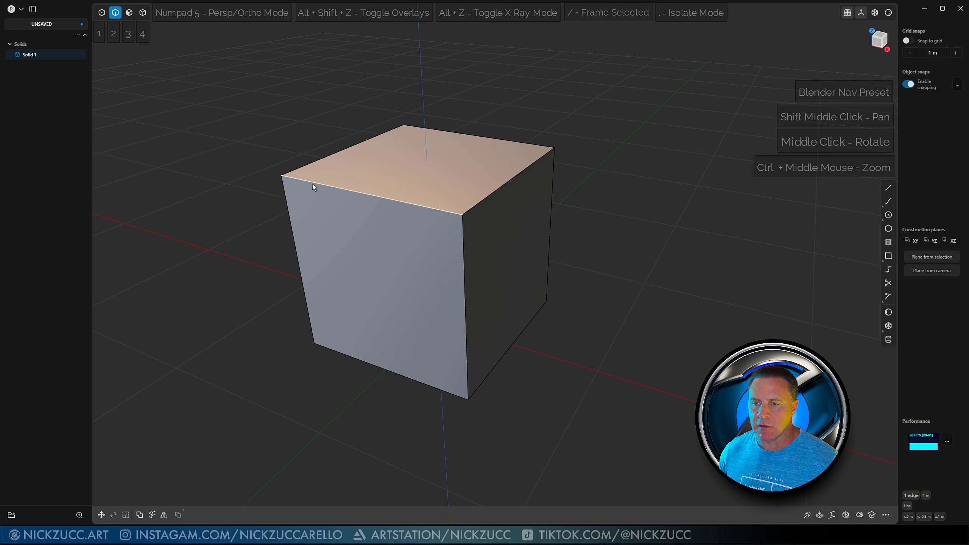
Step: Try tapering the cube's upper face by about 16 degrees and offsetting it about -0.48 m using face selection mode
{"action": "key", "text": "3"}
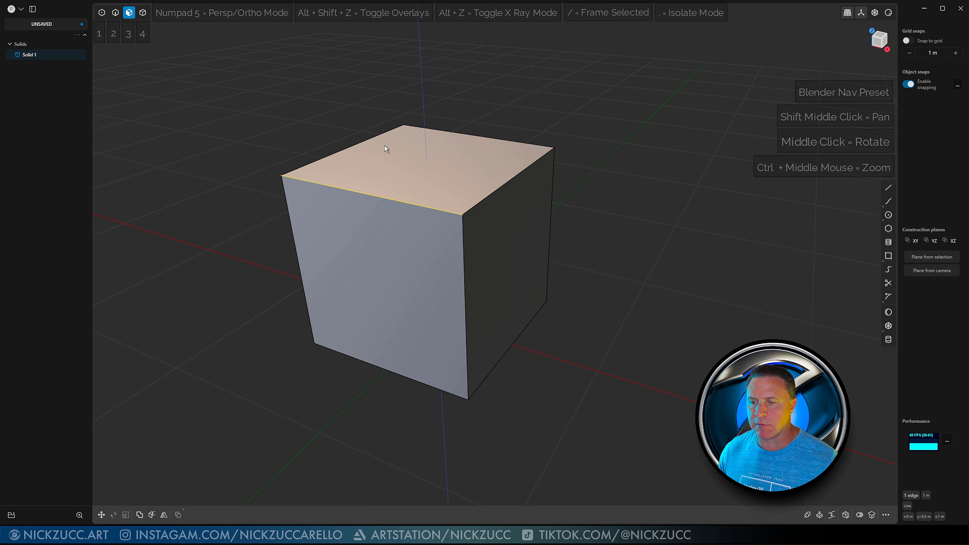
{"action": "left_click", "coordinate": [410, 167]}
{"action": "mouse_move", "coordinate": [353, 153]}
{"action": "middle_mouse_down"}
{"action": "mouse_move", "coordinate": [329, 144]}
{"action": "mouse_move", "coordinate": [351, 156]}
{"action": "middle_mouse_up"}
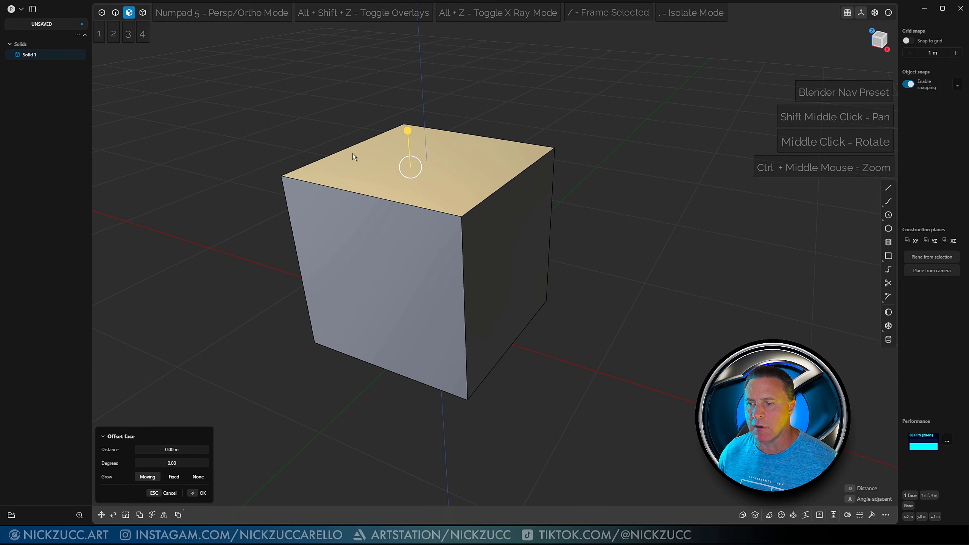
{"action": "mouse_move", "coordinate": [407, 131]}
{"action": "left_mouse_down"}
{"action": "mouse_move", "coordinate": [413, 191]}
{"action": "mouse_move", "coordinate": [390, 127]}
{"action": "left_mouse_up"}
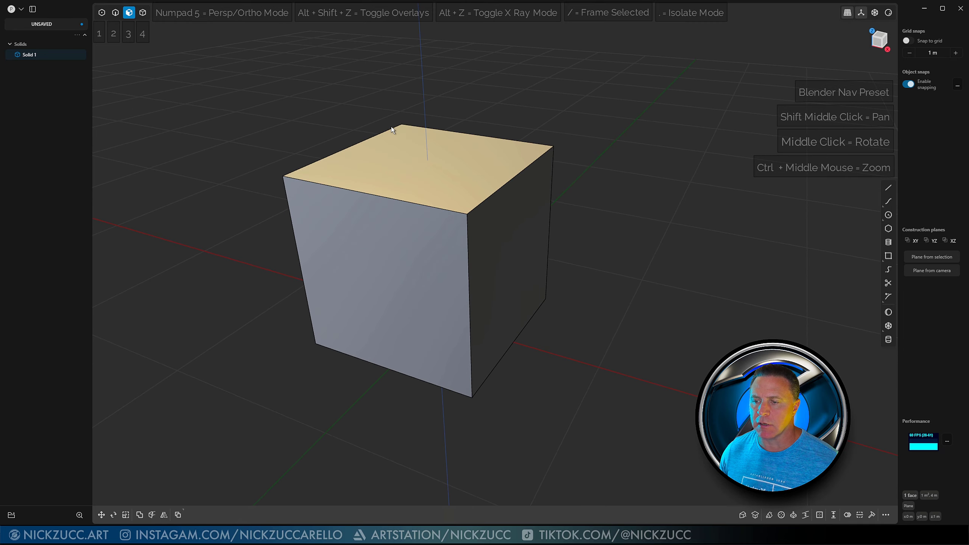
{"action": "left_click", "coordinate": [410, 155]}
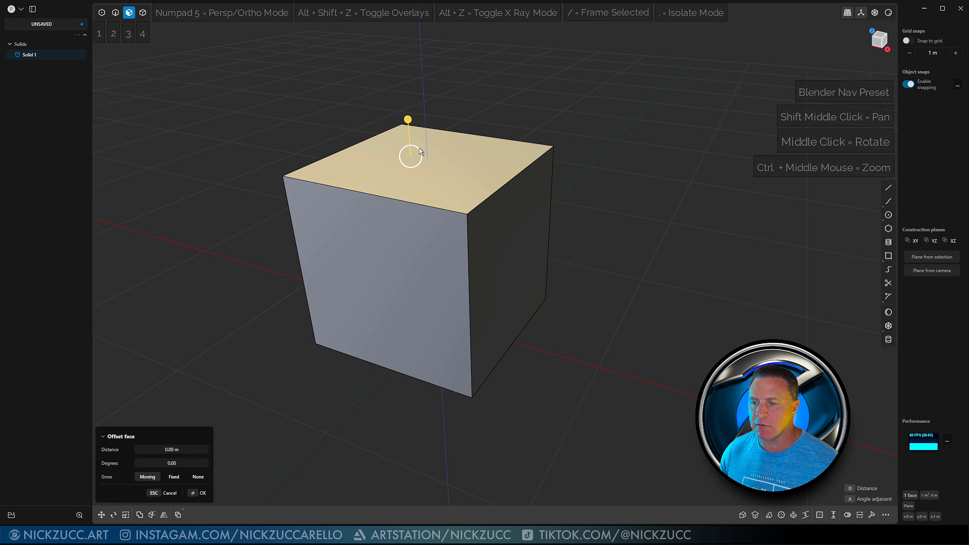
{"action": "mouse_move", "coordinate": [418, 149]}
{"action": "left_mouse_down"}
{"action": "mouse_move", "coordinate": [436, 165]}
{"action": "mouse_move", "coordinate": [412, 157]}
{"action": "left_mouse_up"}
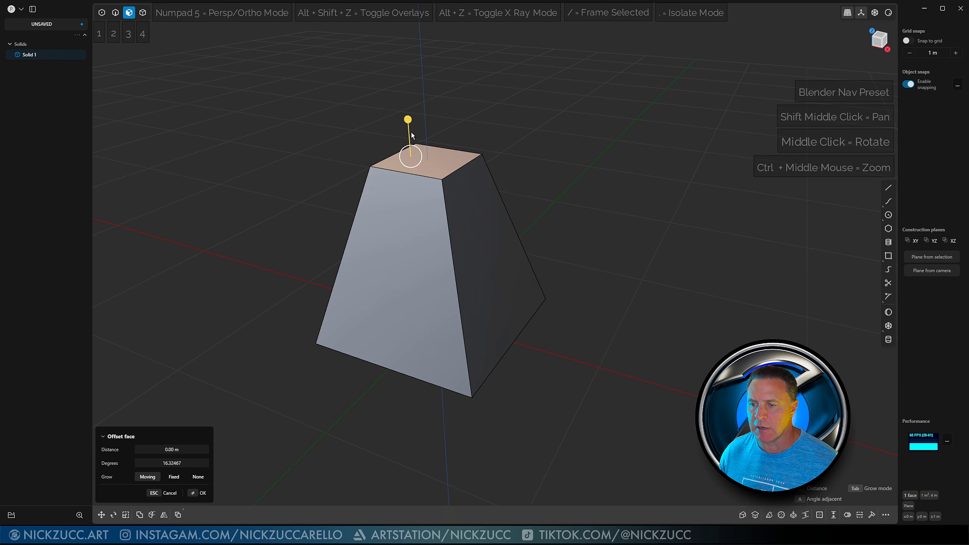
{"action": "left_click_drag", "start_coordinate": [408, 120], "coordinate": [413, 186]}
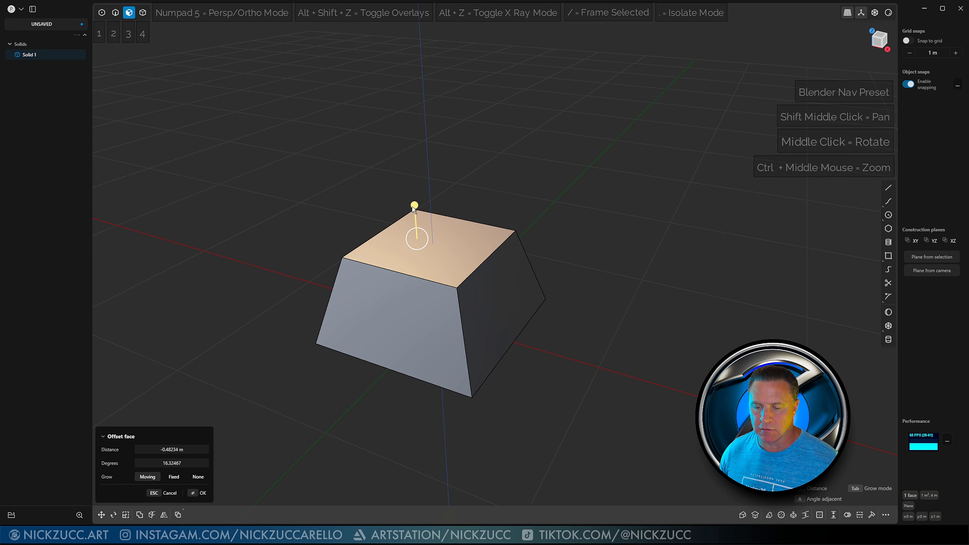
{"action": "key", "text": "Escape"}
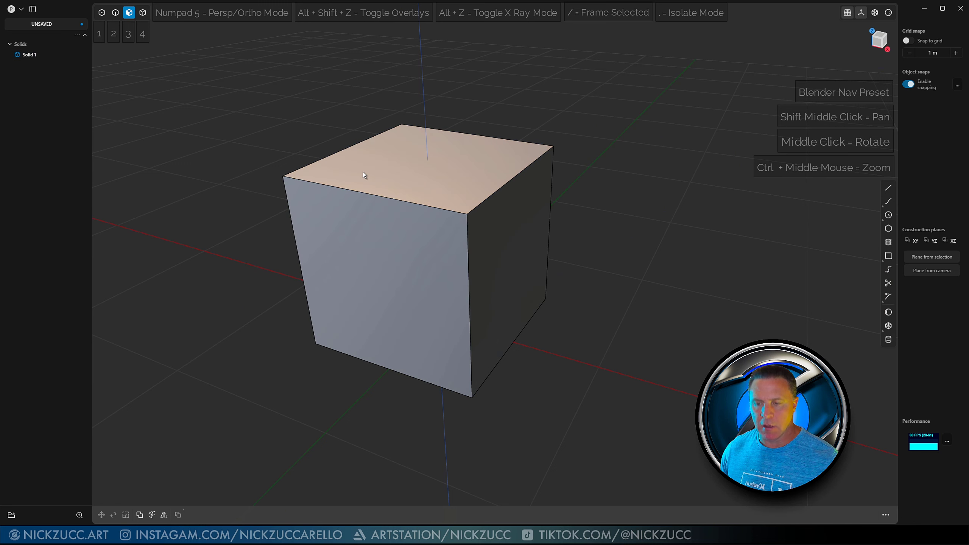
Step: Switch to solid selection mode and select the whole cube
{"action": "key", "text": "4"}
{"action": "left_click", "coordinate": [374, 172]}
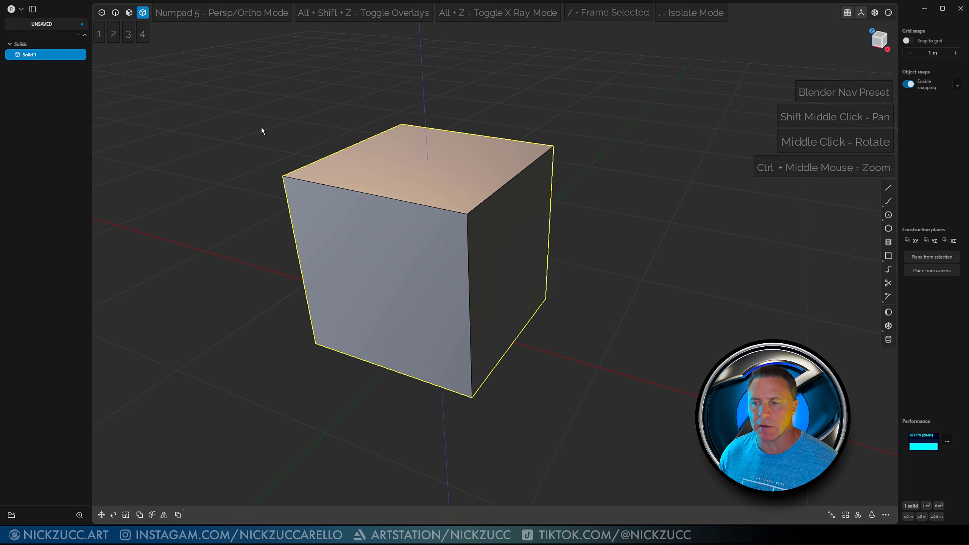
{"action": "middle_click_drag", "start_coordinate": [261, 128], "coordinate": [319, 152]}
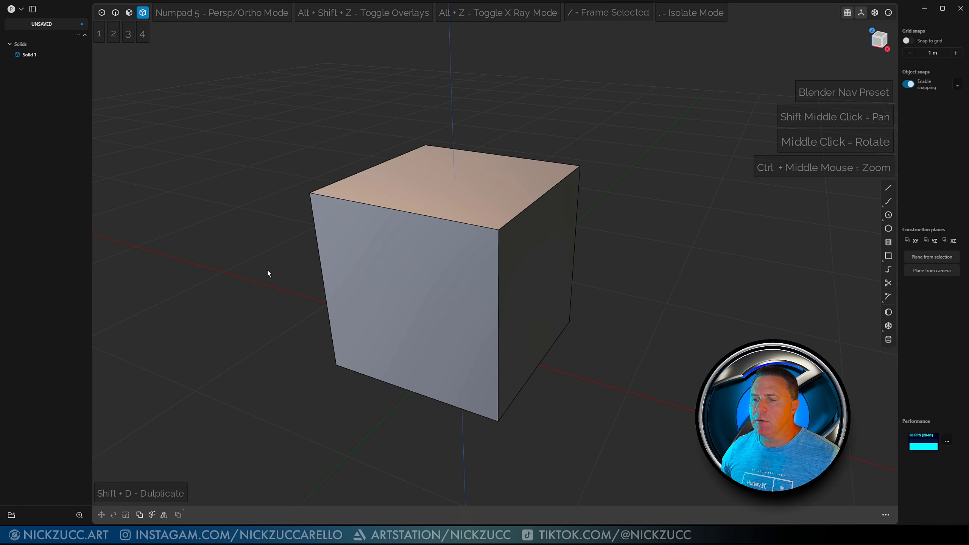
Step: Offset the cube's upper face inward in face selection mode, with a distance of -0.25 m
{"action": "middle_click_drag", "start_coordinate": [267, 270], "coordinate": [300, 269]}
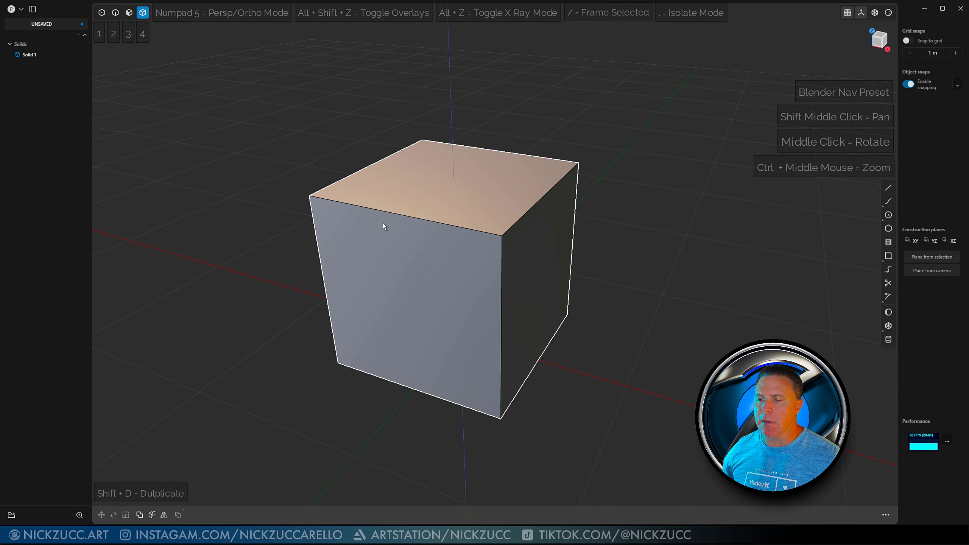
{"action": "left_click", "coordinate": [409, 200]}
{"action": "key", "text": "3"}
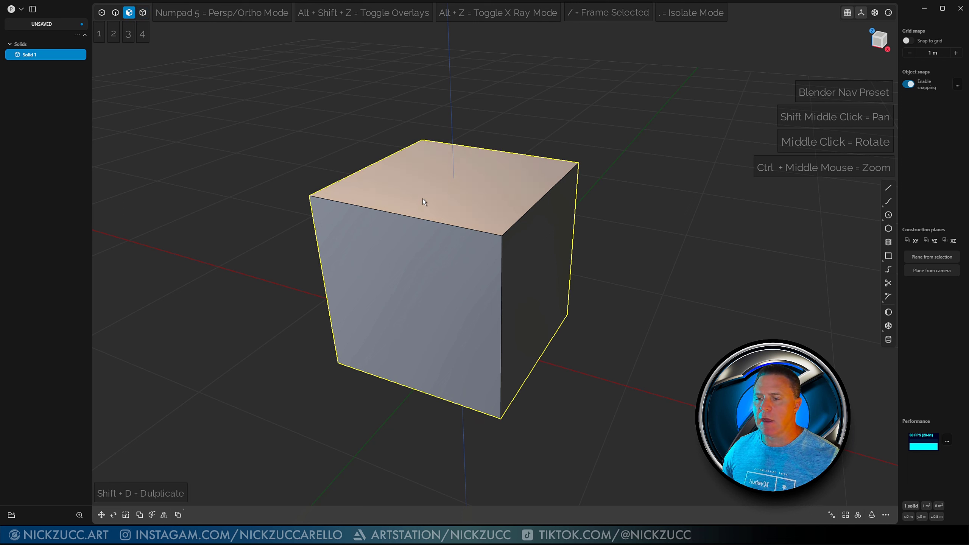
{"action": "left_click", "coordinate": [407, 210]}
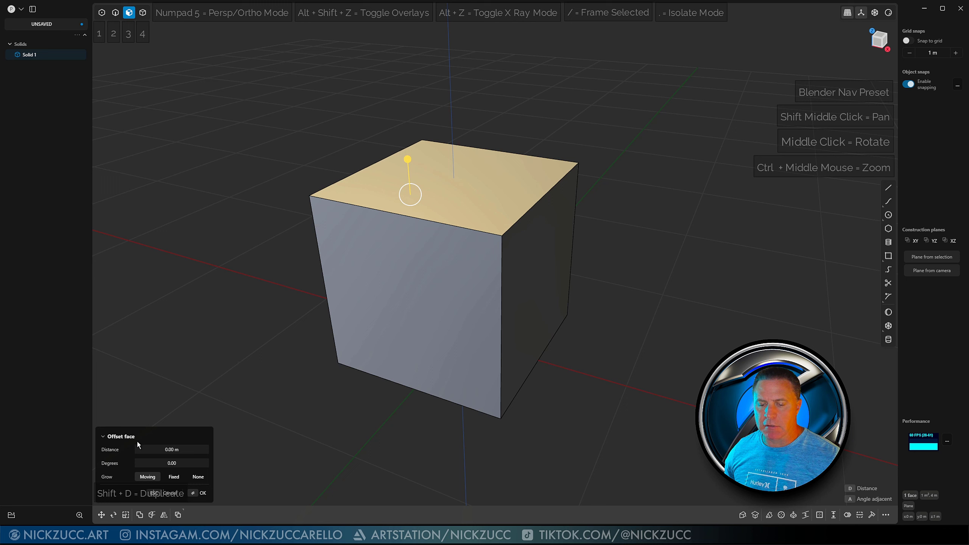
{"action": "left_click_drag", "start_coordinate": [405, 161], "coordinate": [404, 213]}
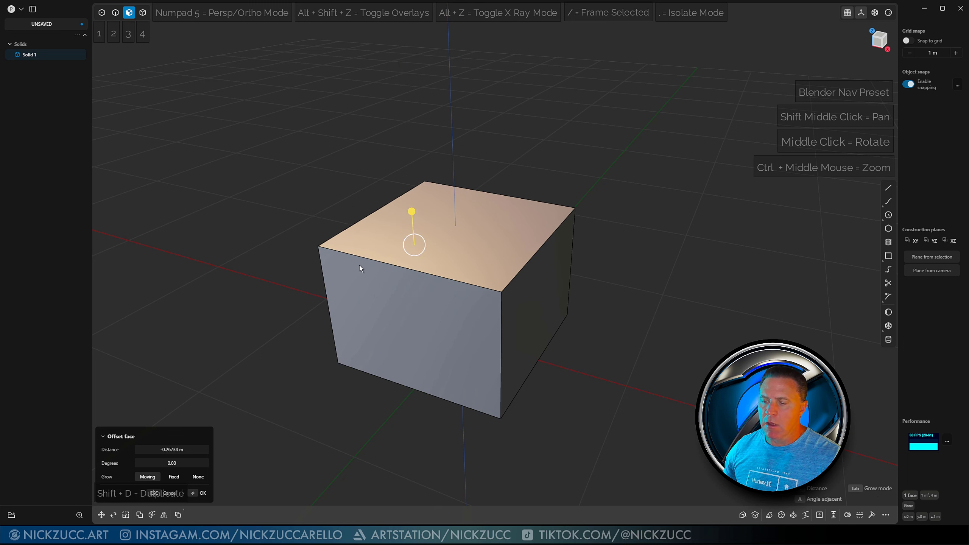
{"action": "left_click", "coordinate": [191, 449]}
{"action": "type", "text": "-"}
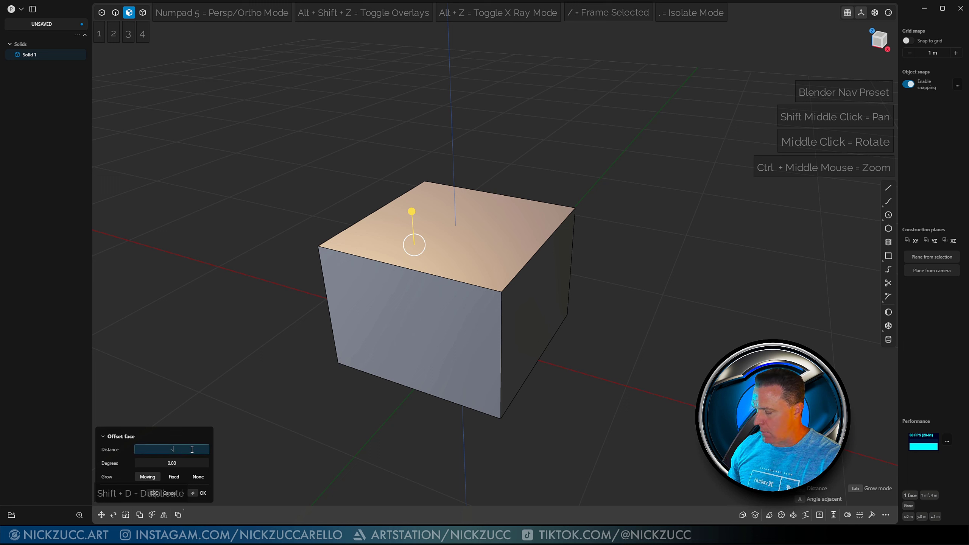
{"action": "type", "text": "0.25"}
{"action": "key", "text": "Return"}
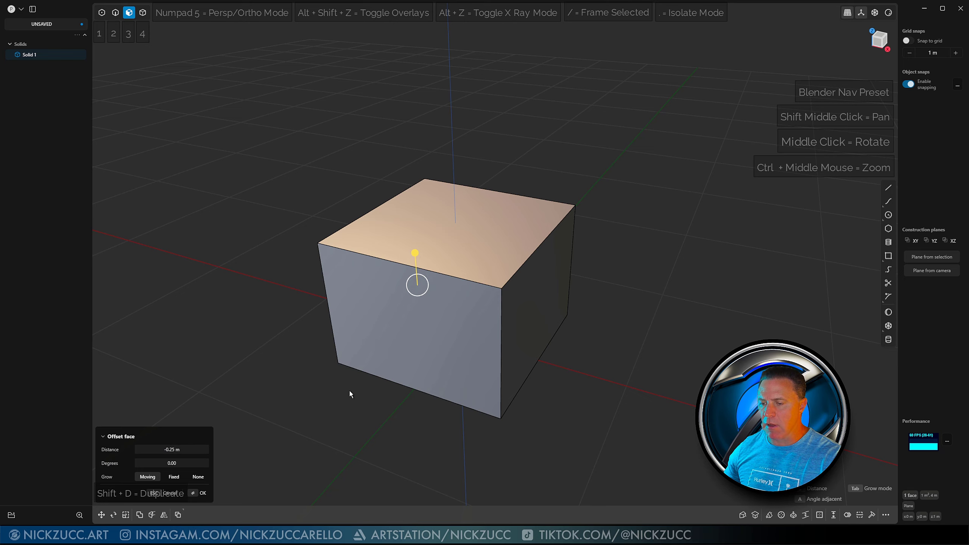
Step: Set the upper face's offset distance to -0.50 m and accept the offset
{"action": "middle_click_drag", "start_coordinate": [350, 391], "coordinate": [383, 366]}
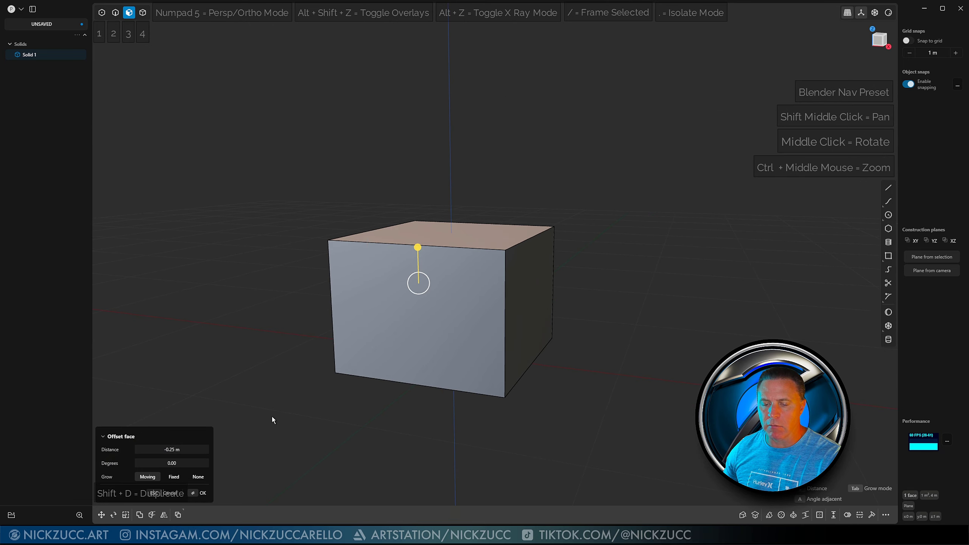
{"action": "key", "text": "Return"}
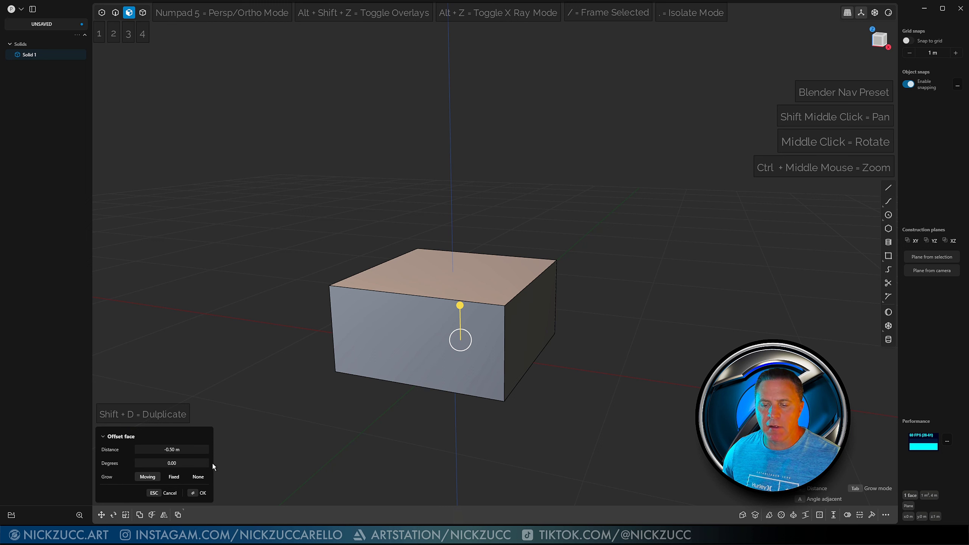
{"action": "left_click", "coordinate": [199, 493]}
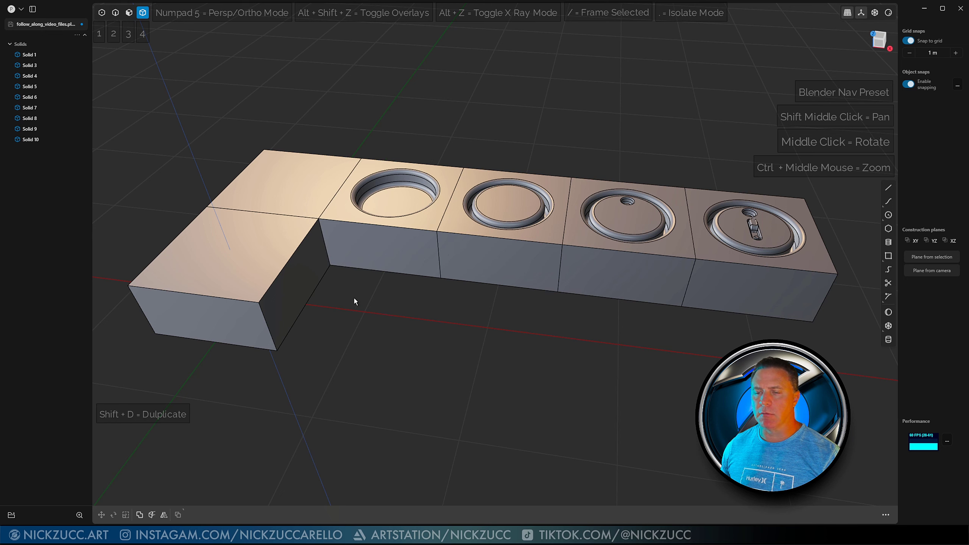
Step: Select the plain block that projects forward from the row of example blocks
{"action": "middle_click_drag", "start_coordinate": [412, 287], "coordinate": [396, 291]}
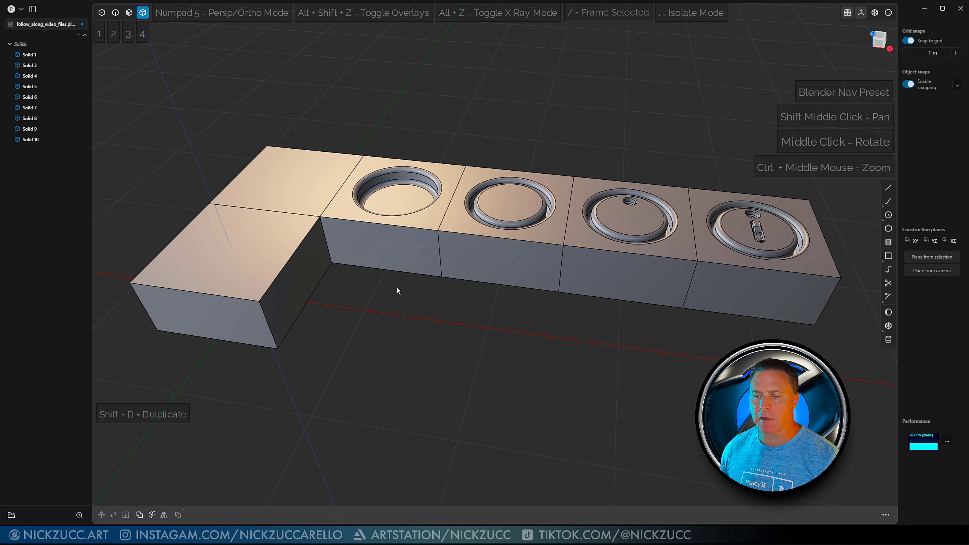
{"action": "left_click", "coordinate": [251, 280]}
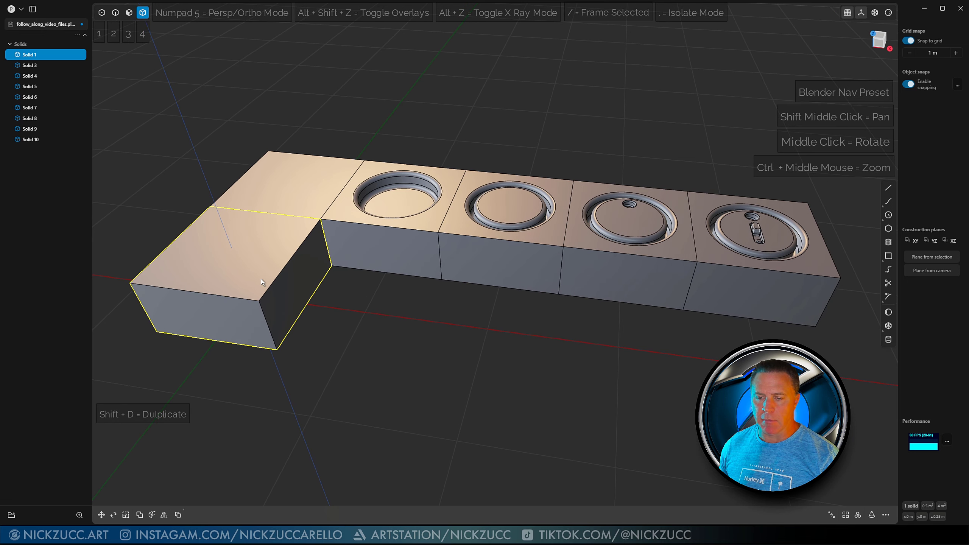
{"action": "middle_click_drag", "start_coordinate": [261, 278], "coordinate": [277, 274]}
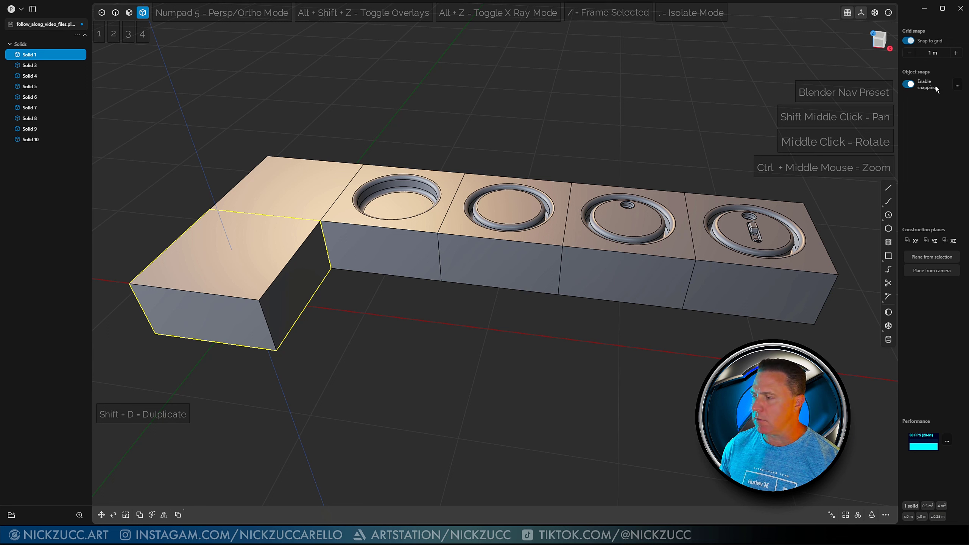
Step: Review the available object snap types and reduce the grid snap size to 0.05 m
{"action": "left_click", "coordinate": [957, 85]}
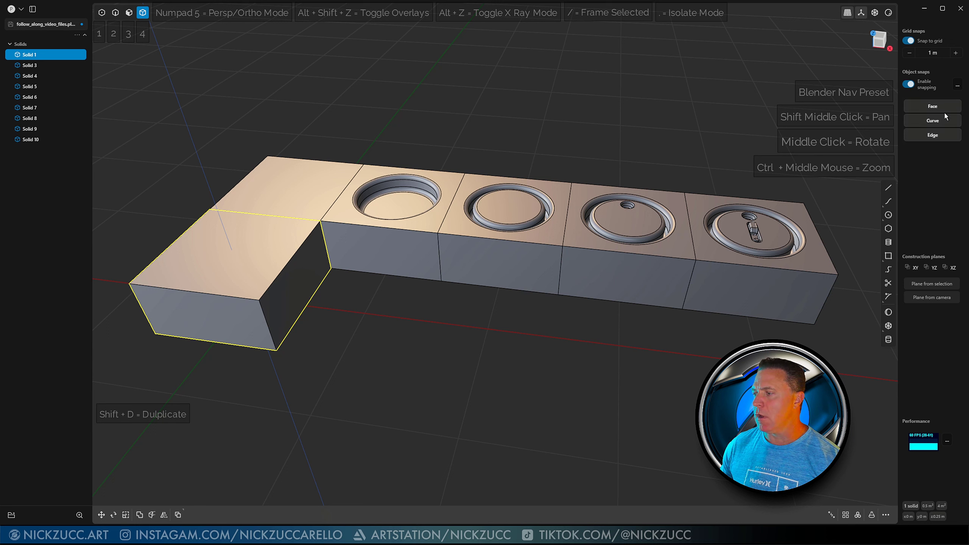
{"action": "left_click", "coordinate": [957, 85]}
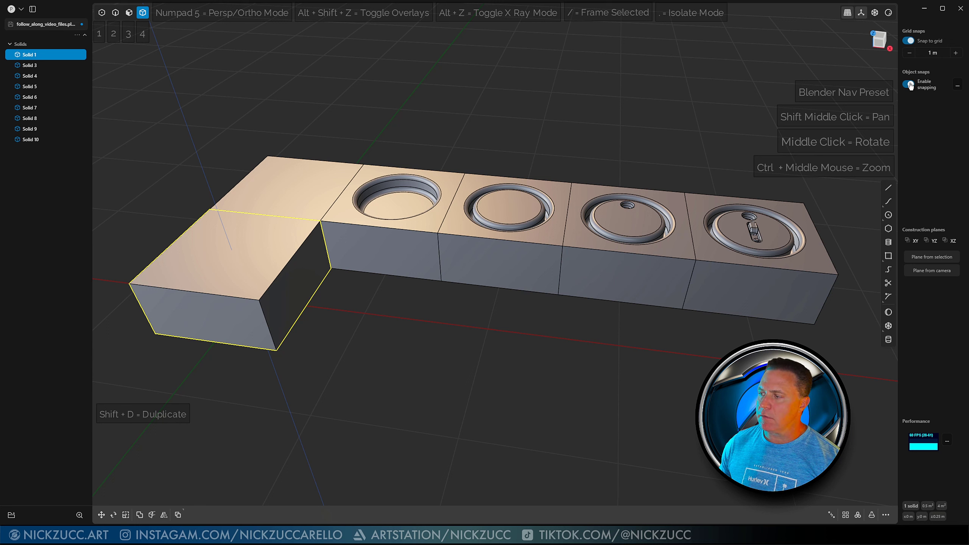
{"action": "left_click", "coordinate": [909, 54]}
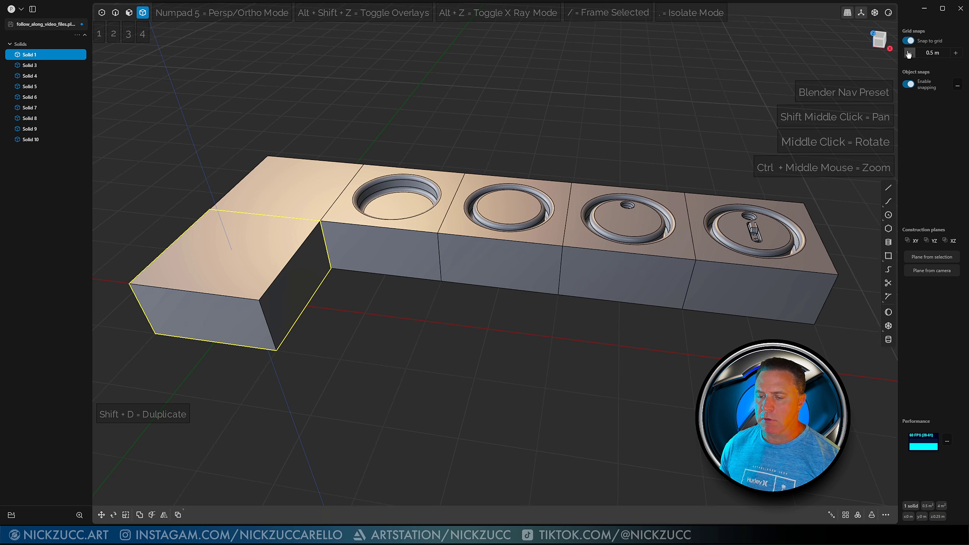
{"action": "left_click", "coordinate": [909, 54]}
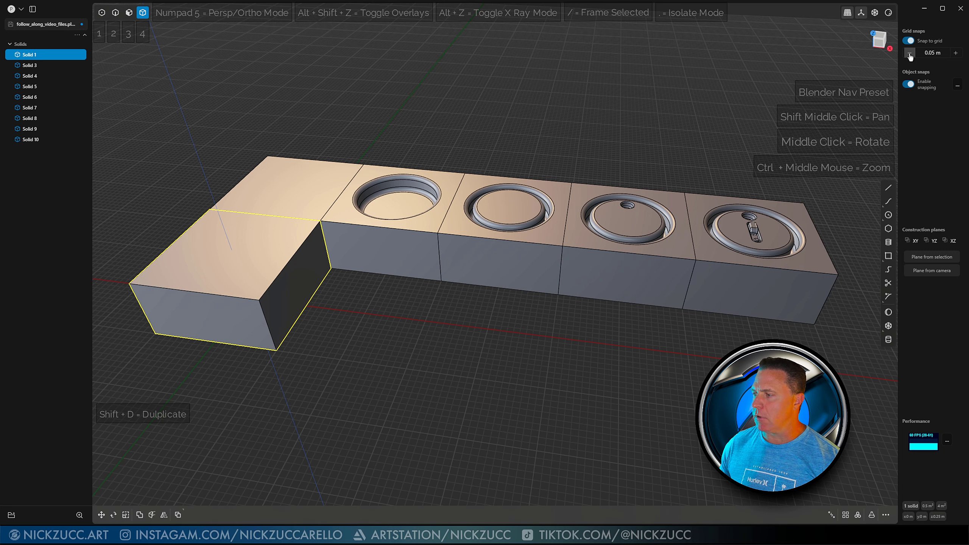
Step: Rename Solid 1 as Cube_1
{"action": "double_click", "coordinate": [30, 54]}
{"action": "type", "text": "Cube_1"}
{"action": "key", "text": "Return"}
Step: Select all solids from Solid 3 to Solid 10 and group them
{"action": "left_click", "coordinate": [277, 189]}
{"action": "left_click", "coordinate": [381, 248], "text": "shift"}
{"action": "left_click", "coordinate": [499, 262], "text": "shift"}
{"action": "left_click", "coordinate": [623, 277], "text": "shift"}
{"action": "left_click", "coordinate": [755, 288], "text": "shift"}
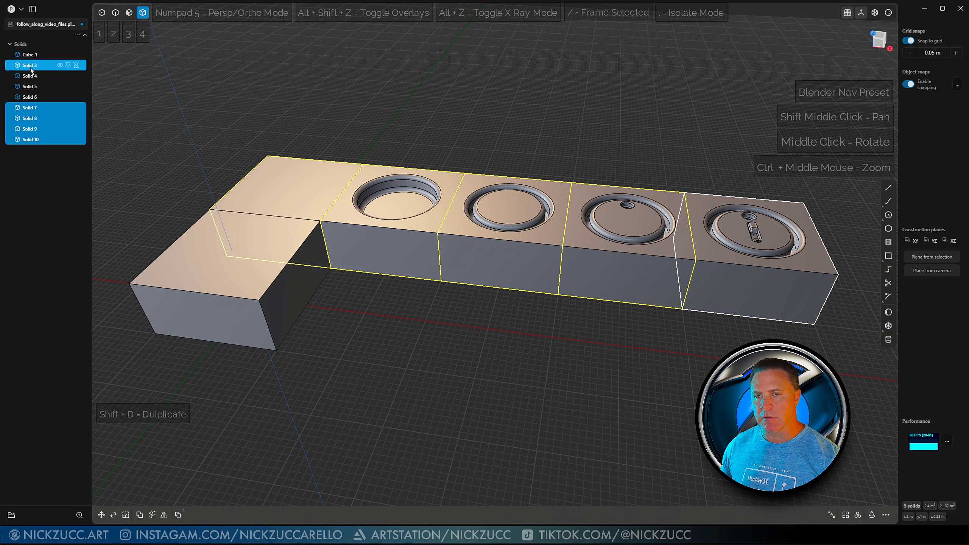
{"action": "left_click", "coordinate": [37, 140], "text": "shift"}
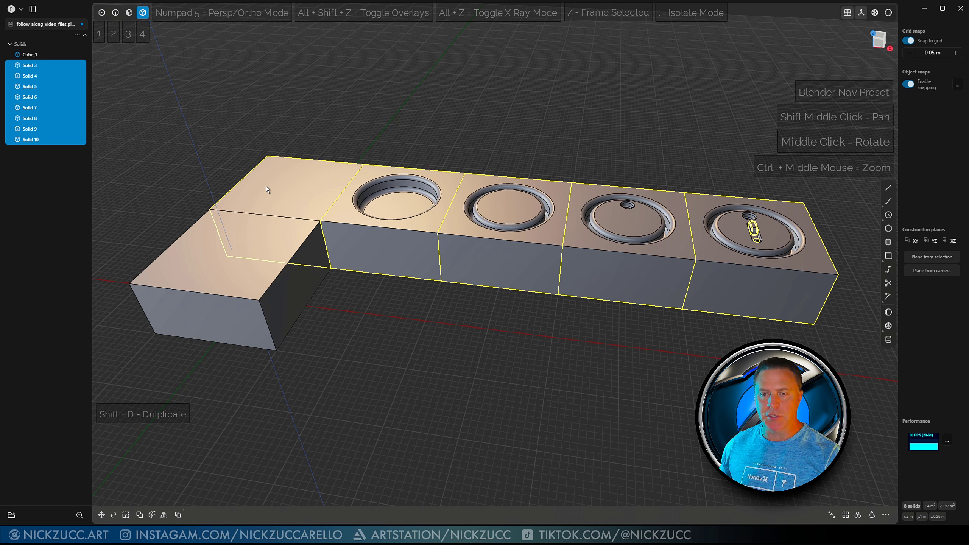
{"action": "key", "text": "ctrl+g"}
Step: Rename the new group as Ref_Shapes
{"action": "double_click", "coordinate": [33, 45]}
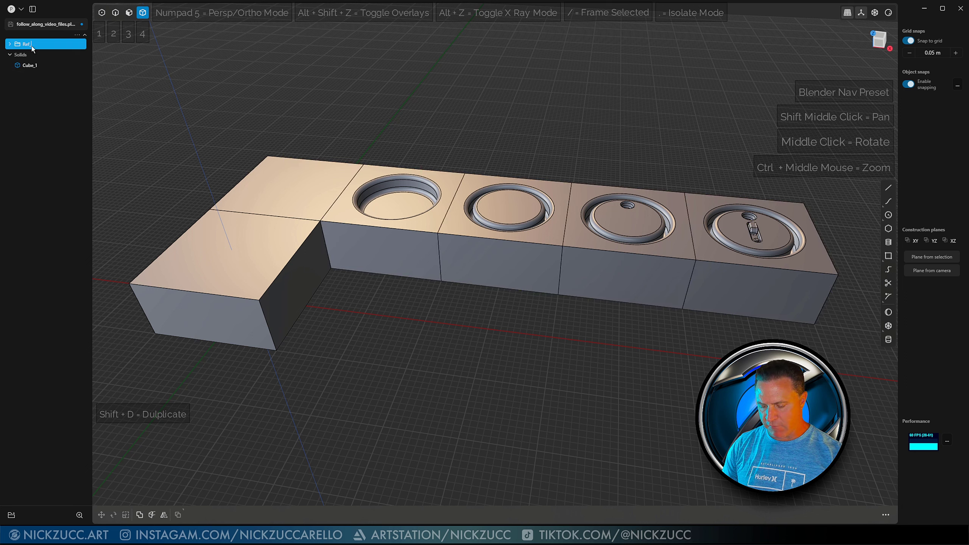
{"action": "type", "text": "Ref_Shapes"}
{"action": "key", "text": "Return"}
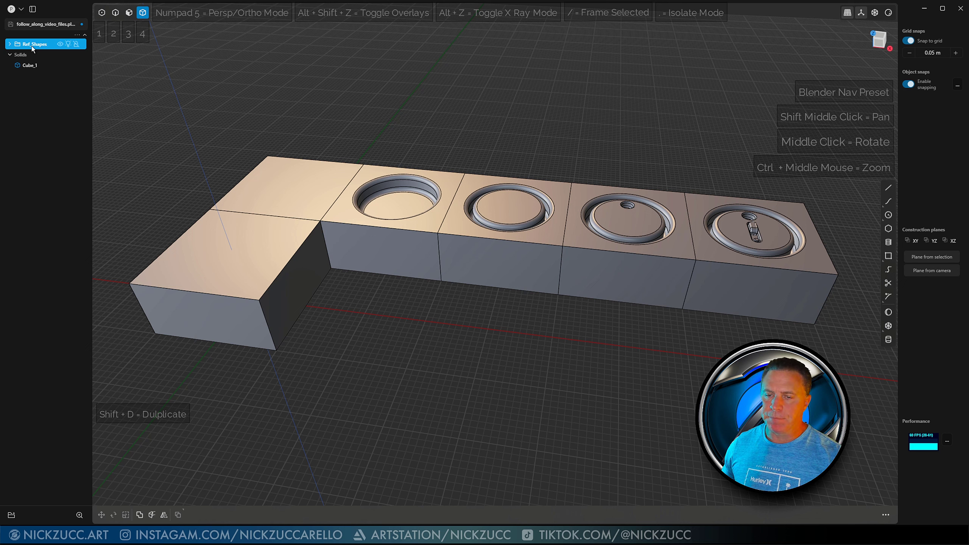
Step: Hide the Ref_Shapes group and show it again
{"action": "left_click", "coordinate": [60, 45]}
{"action": "left_click", "coordinate": [60, 44]}
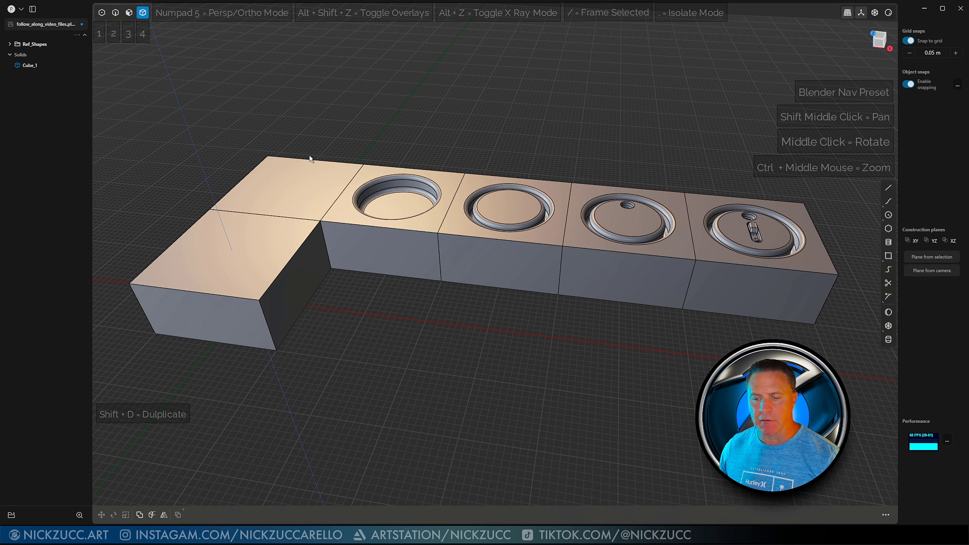
Step: Select Cube_1 and toggle X-ray mode on and off to inspect its hidden edges
{"action": "left_click", "coordinate": [260, 283]}
{"action": "key", "text": "alt+z"}
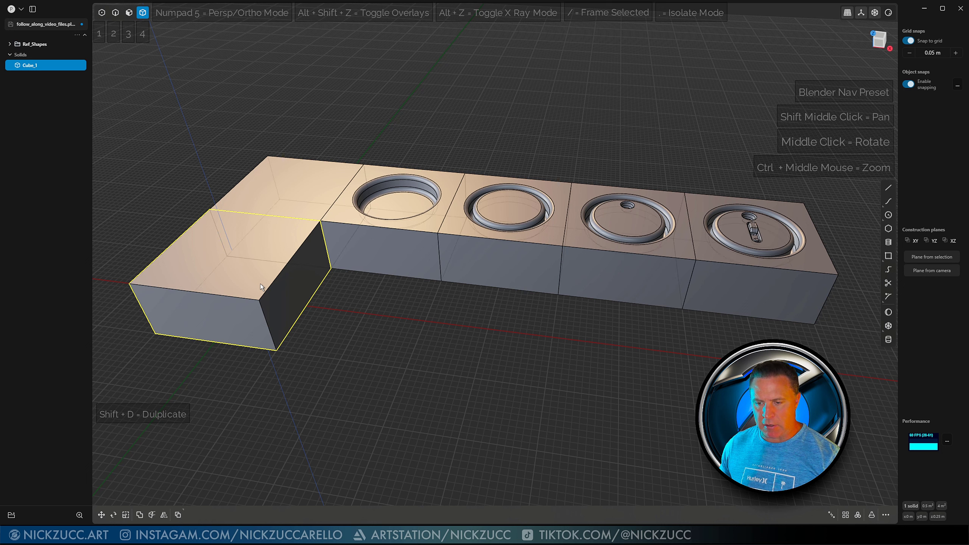
{"action": "key", "text": "alt+z"}
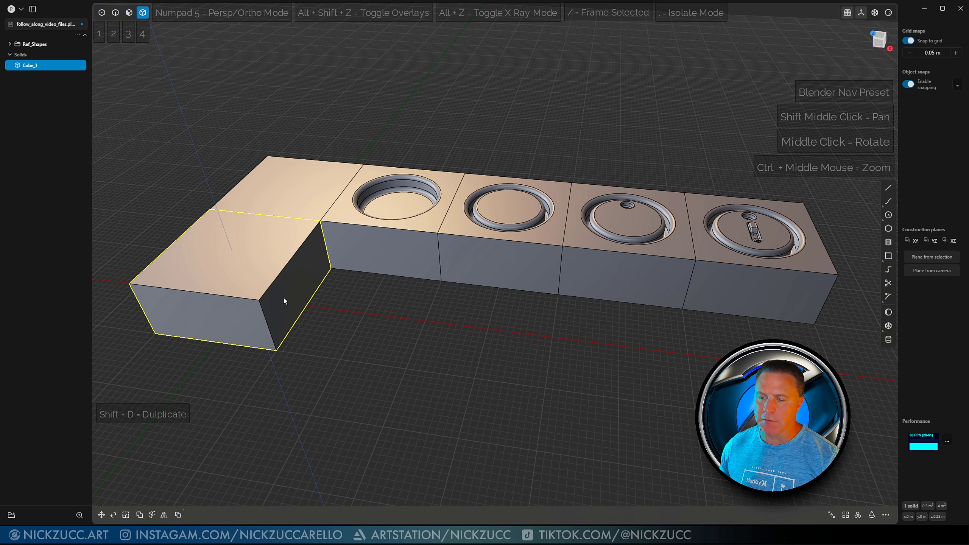
{"action": "key", "text": "alt+z"}
{"action": "key", "text": "alt+z"}
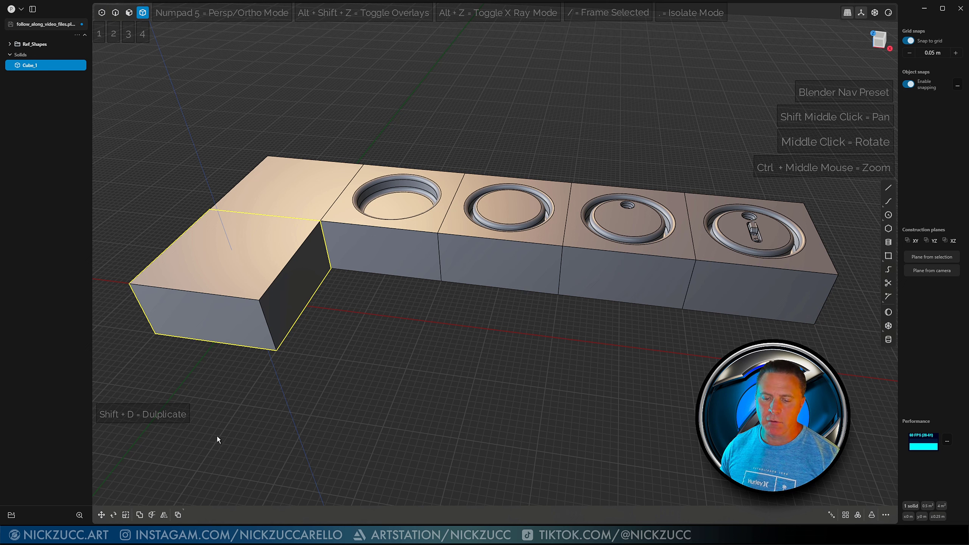
Step: Duplicate Cube_1 and move the copy 1 m along the X axis
{"action": "key", "text": "shift+d"}
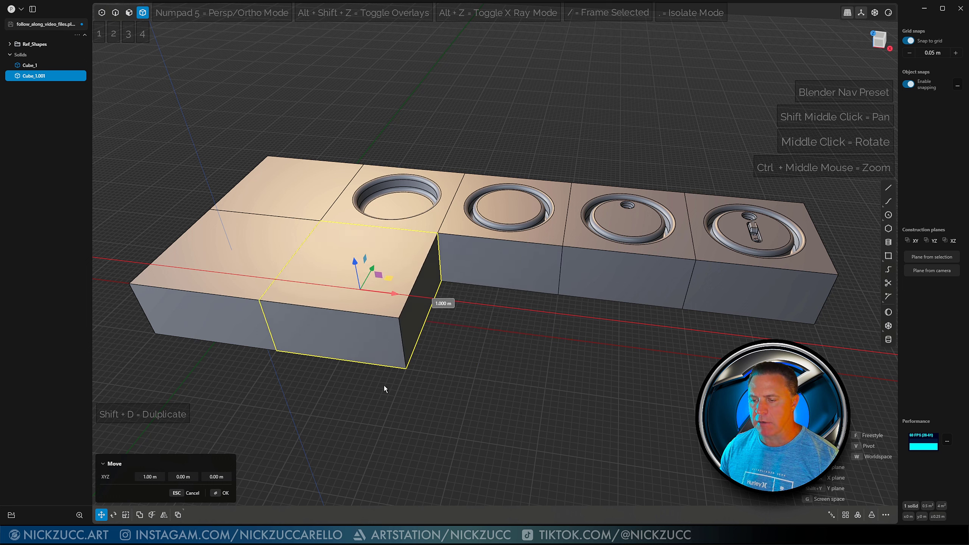
{"action": "left_click", "coordinate": [413, 399]}
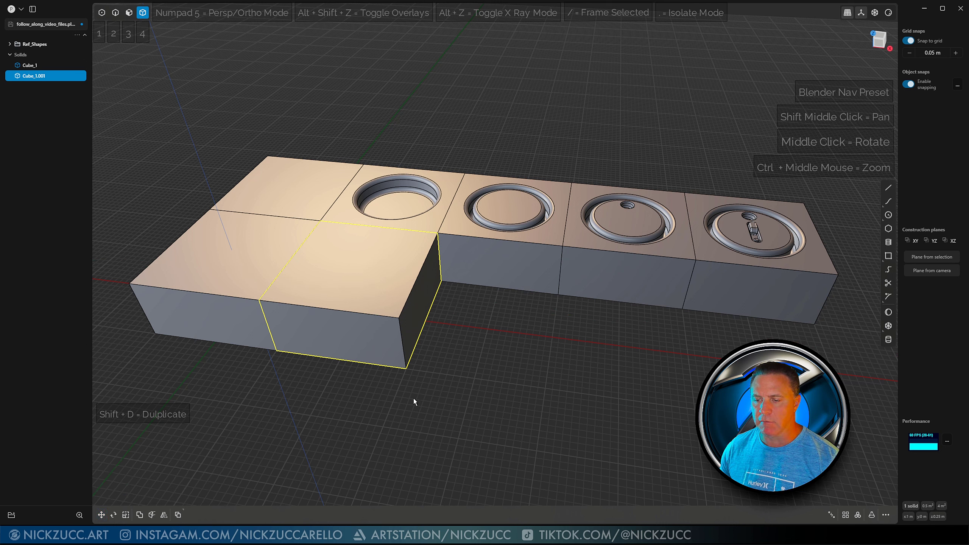
{"action": "left_click", "coordinate": [475, 406]}
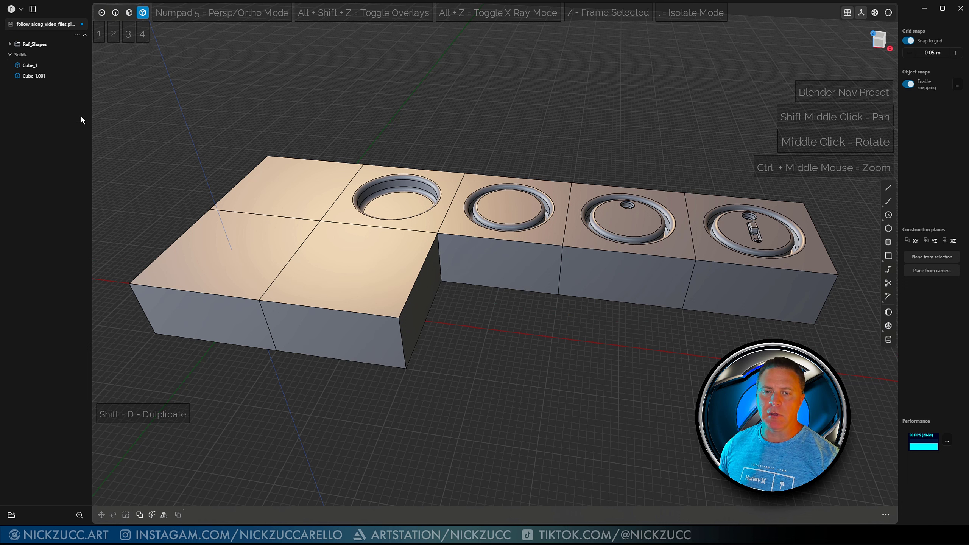
Step: Rename the duplicated cube as Cube_2
{"action": "double_click", "coordinate": [43, 77]}
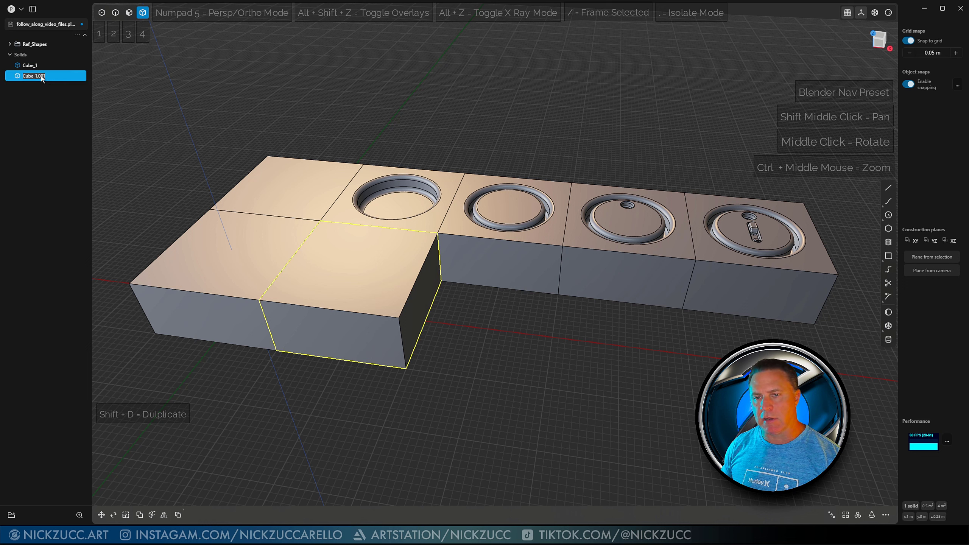
{"action": "type", "text": "Cube_2"}
{"action": "key", "text": "Return"}
{"action": "left_click", "coordinate": [143, 108]}
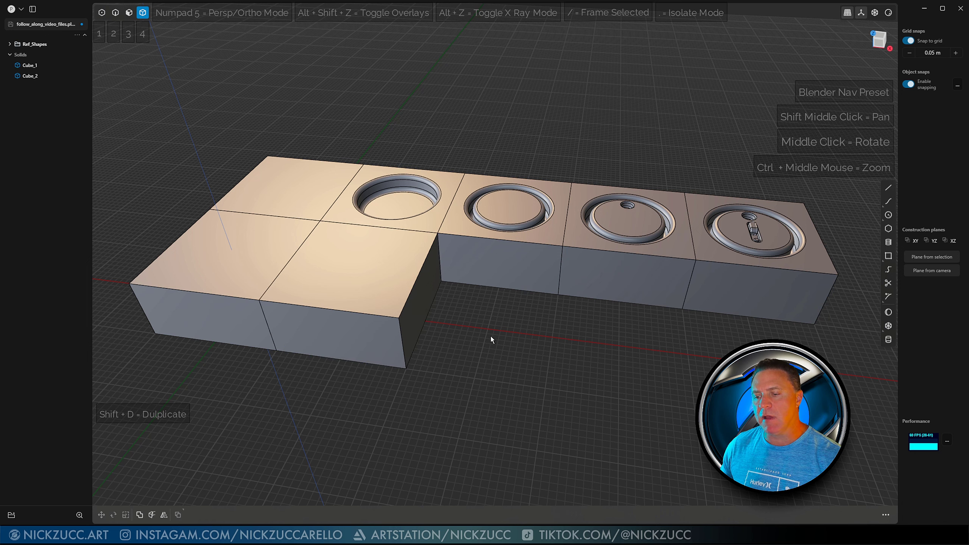
Step: Draw a cylinder centred on Cube_2's top face with a 0.35 m radius, cutting 0.20 m down into the cube
{"action": "middle_click_drag", "start_coordinate": [449, 339], "coordinate": [418, 317]}
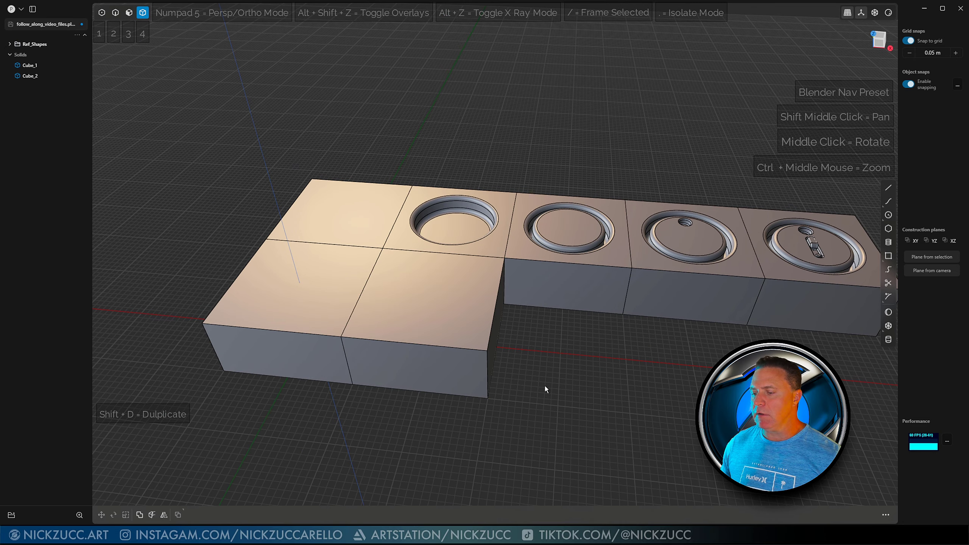
{"action": "middle_click_drag", "start_coordinate": [545, 386], "coordinate": [384, 313]}
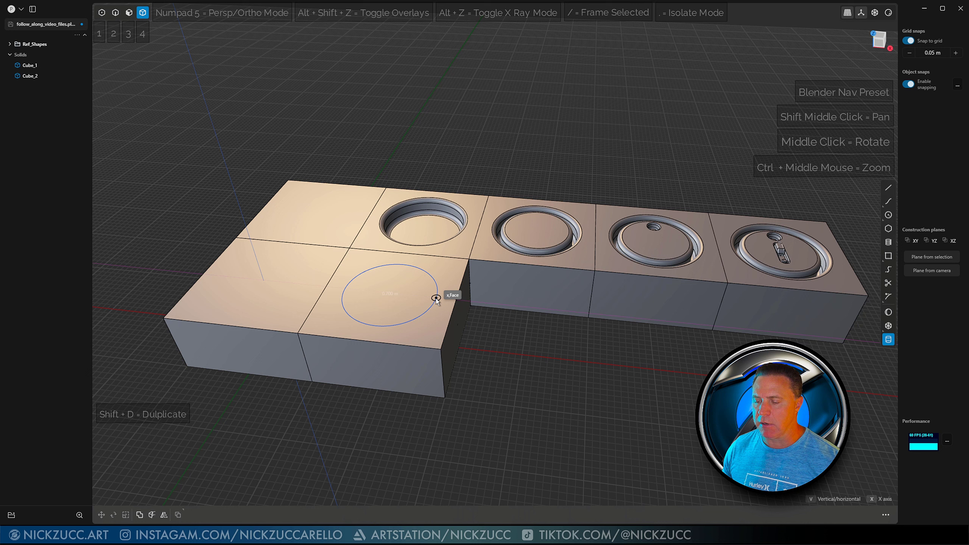
{"action": "left_click", "coordinate": [436, 299]}
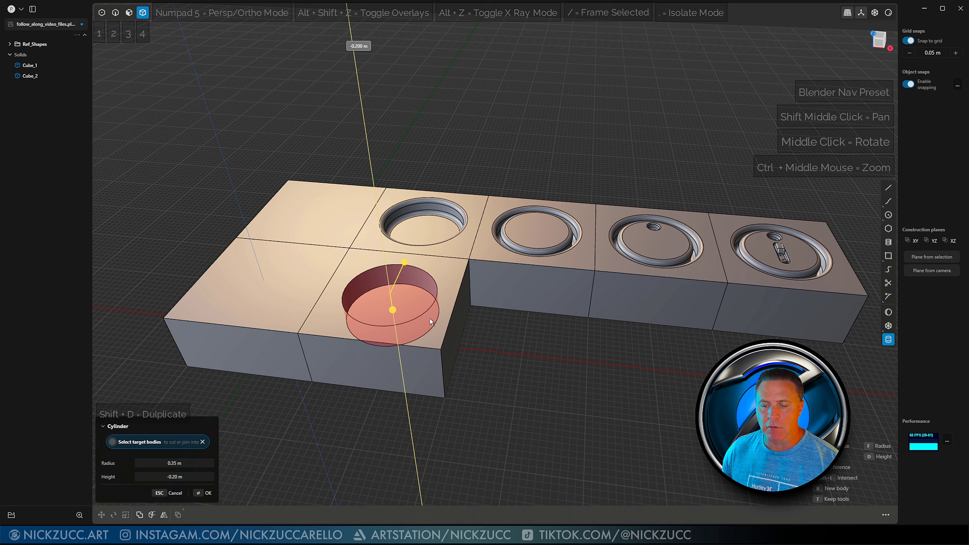
{"action": "left_click", "coordinate": [430, 319]}
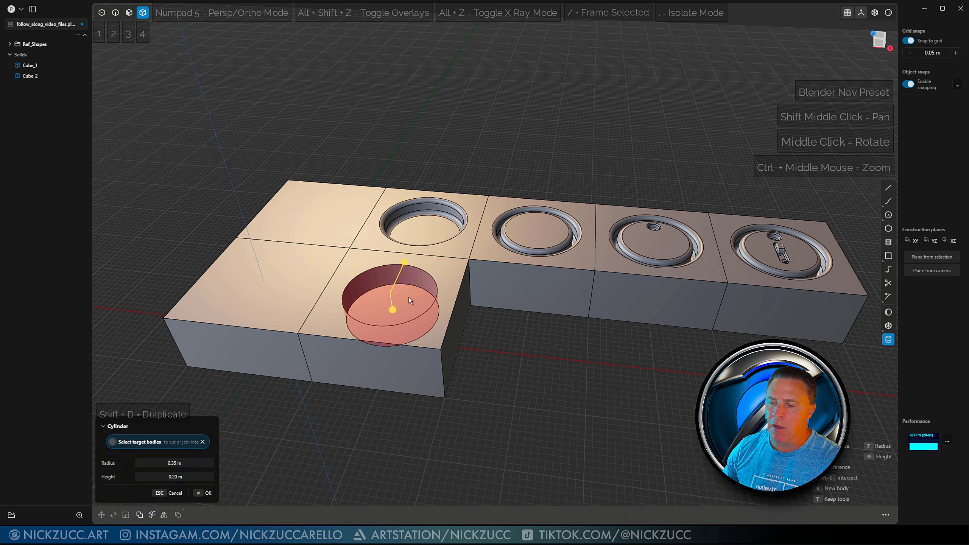
Step: Set the cylinder's height to -0.25 m, keep its radius at 0.35 m, and apply the cut to Cube_2
{"action": "left_click", "coordinate": [392, 308]}
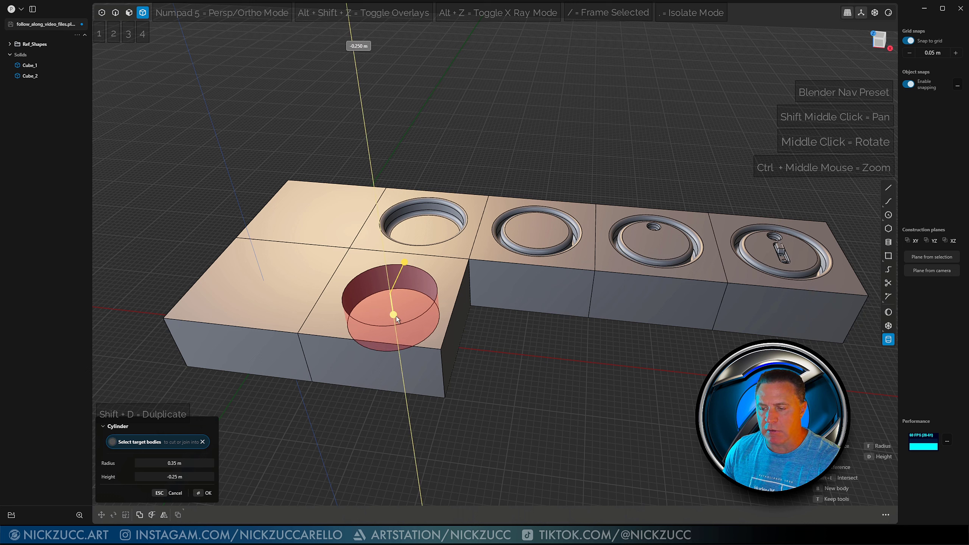
{"action": "left_click", "coordinate": [396, 312]}
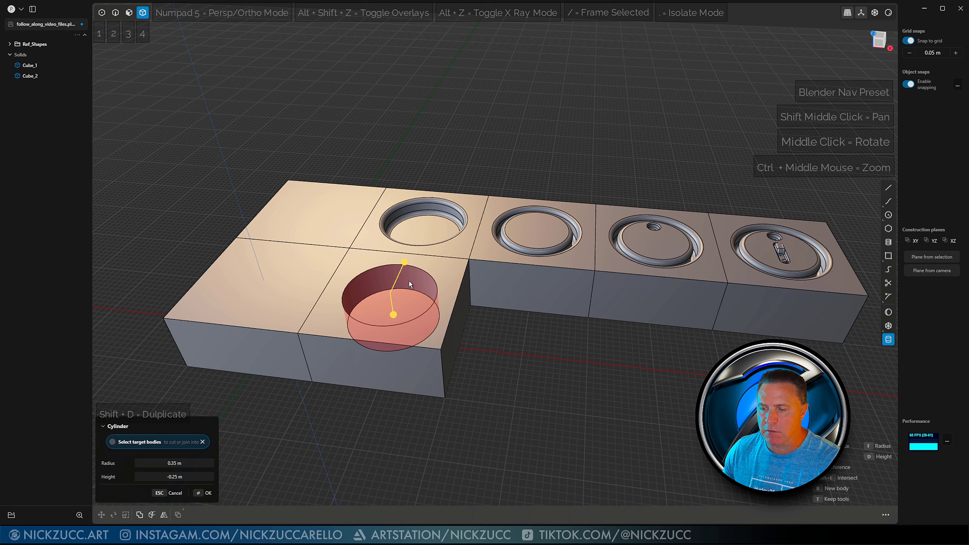
{"action": "left_click", "coordinate": [405, 262]}
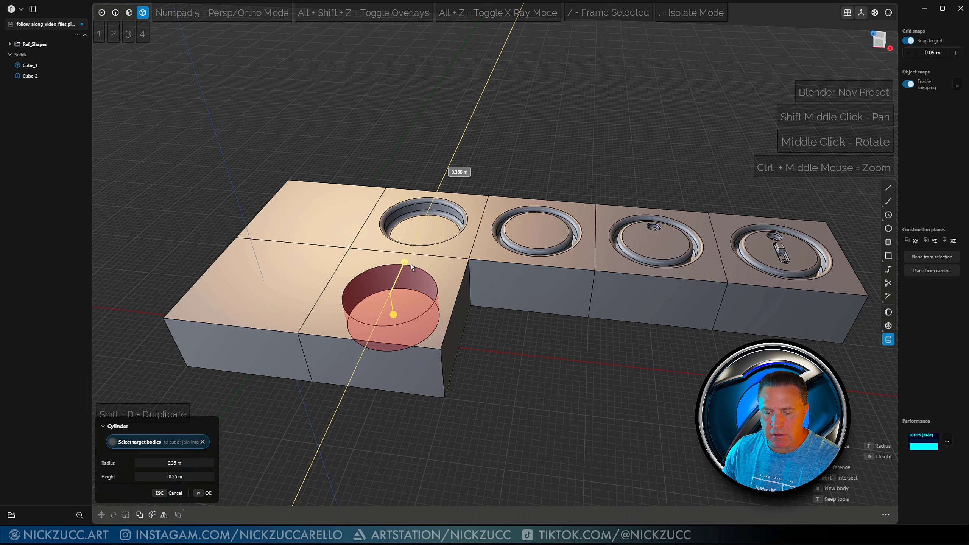
{"action": "left_click", "coordinate": [411, 265]}
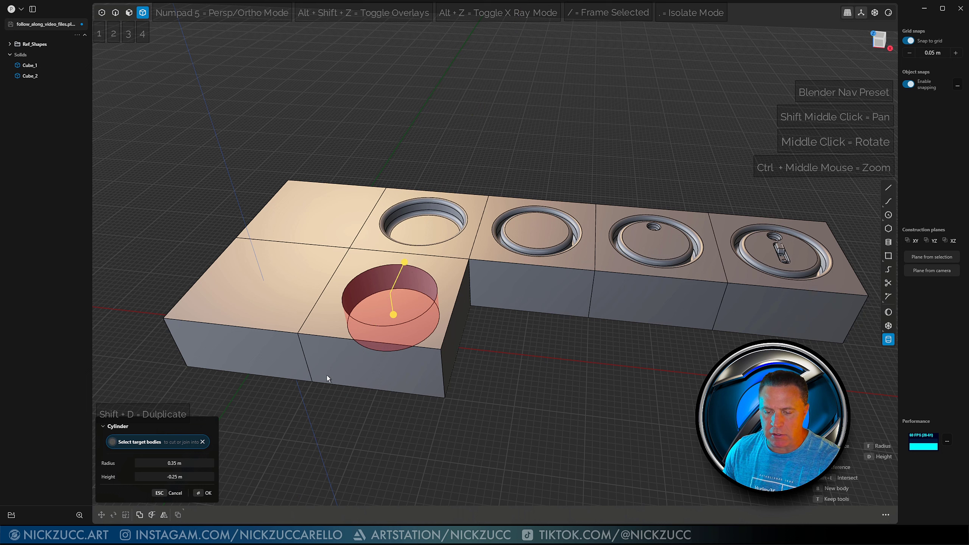
{"action": "left_click", "coordinate": [393, 314]}
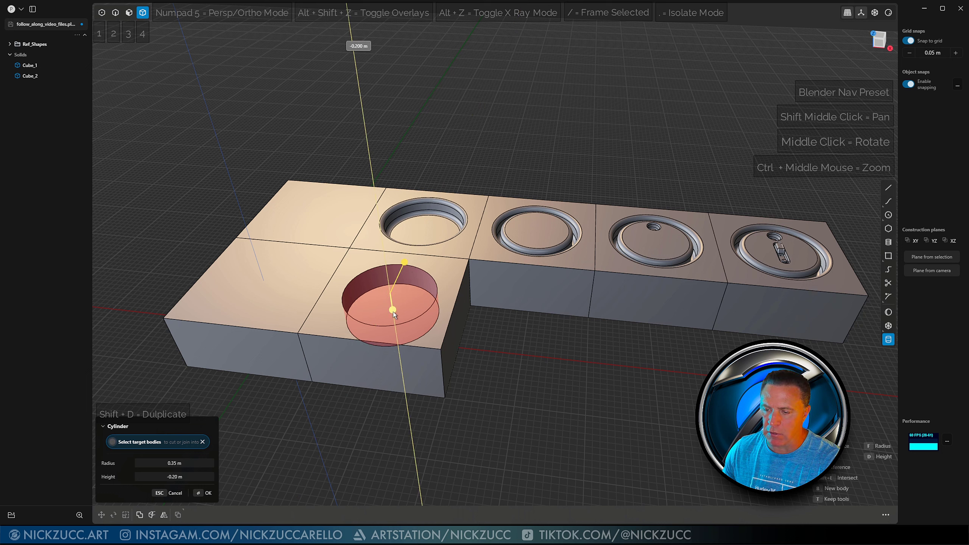
{"action": "left_click", "coordinate": [394, 314]}
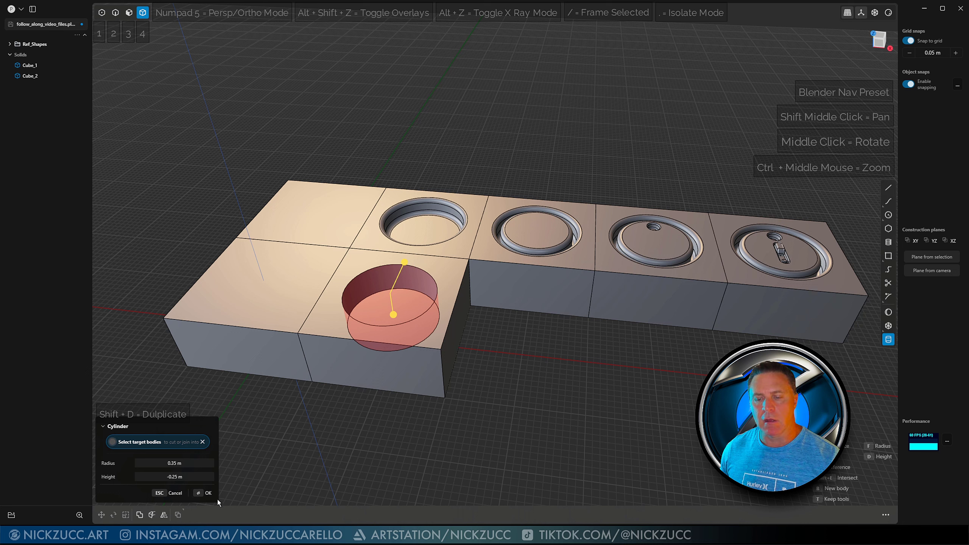
{"action": "key", "text": "Return"}
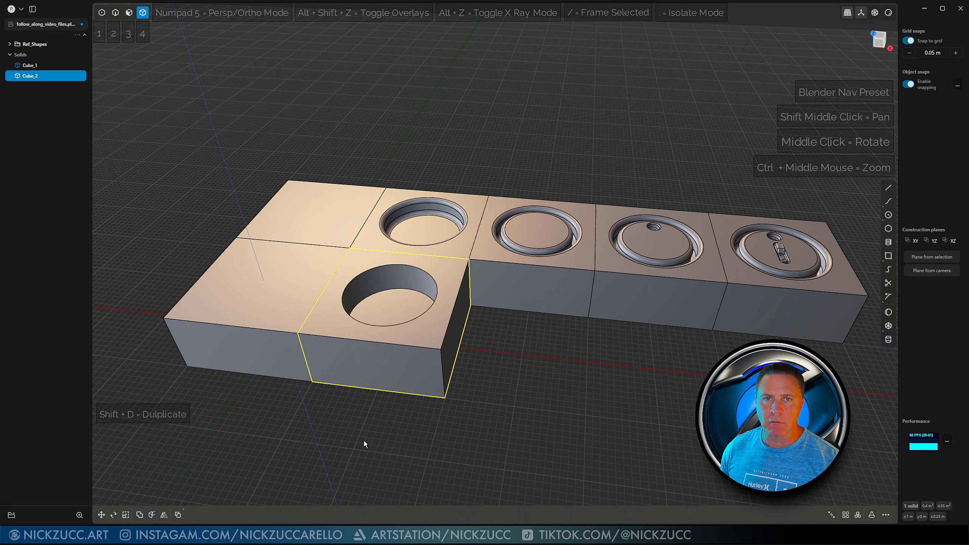
{"action": "left_click", "coordinate": [363, 441]}
Step: Fillet the upper rim edge of Cube_2's round hole by 0.05 m
{"action": "middle_click_drag", "start_coordinate": [368, 425], "coordinate": [368, 394]}
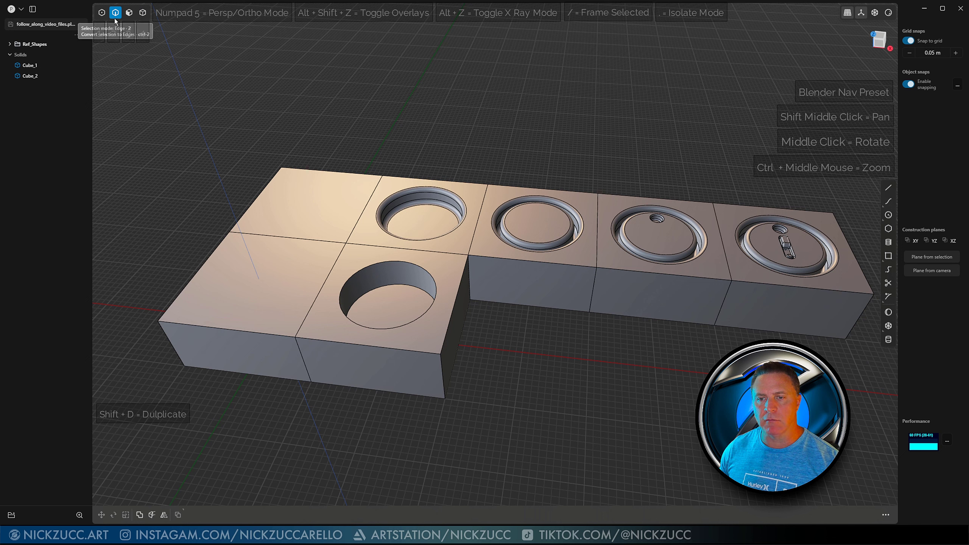
{"action": "left_click", "coordinate": [360, 272]}
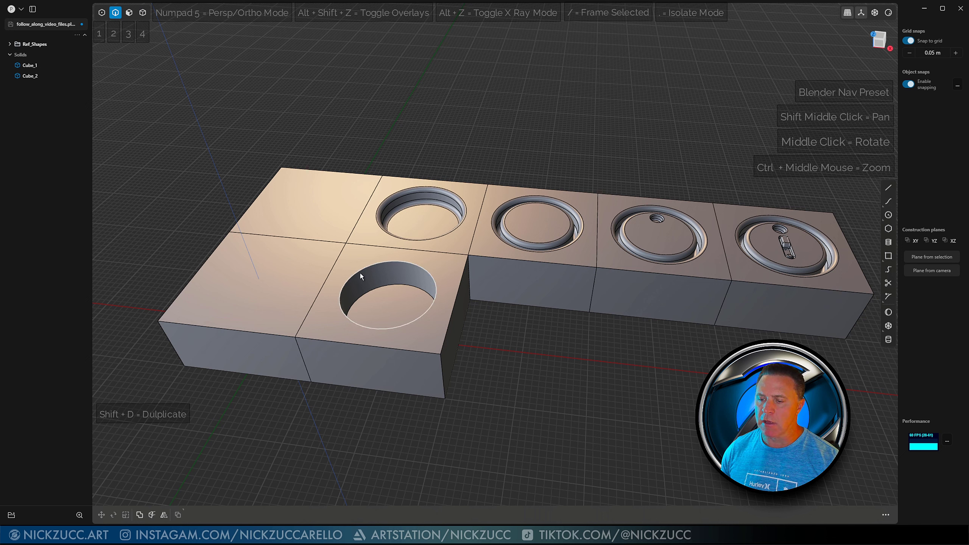
{"action": "key", "text": "f"}
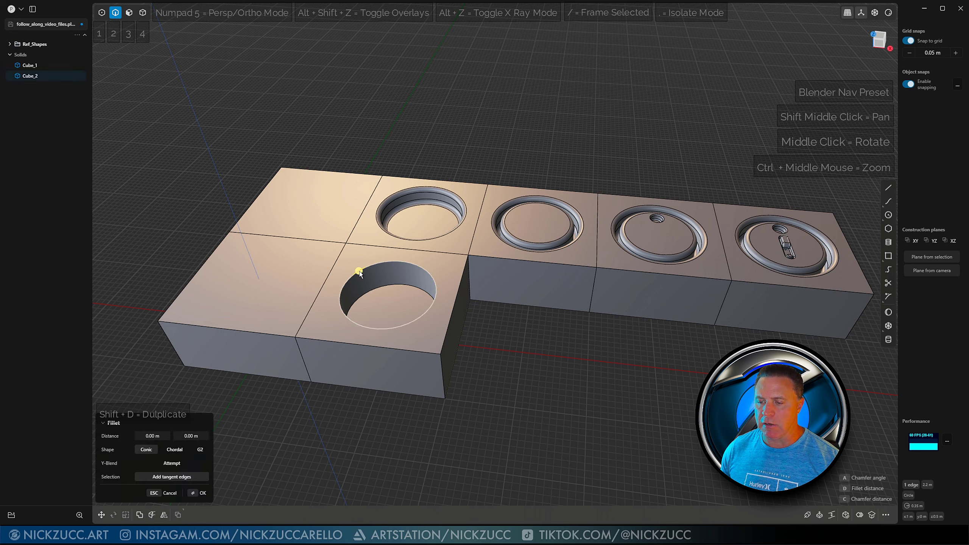
{"action": "mouse_move", "coordinate": [359, 272]}
{"action": "left_mouse_down"}
{"action": "mouse_move", "coordinate": [350, 268]}
{"action": "mouse_move", "coordinate": [367, 281]}
{"action": "left_mouse_up"}
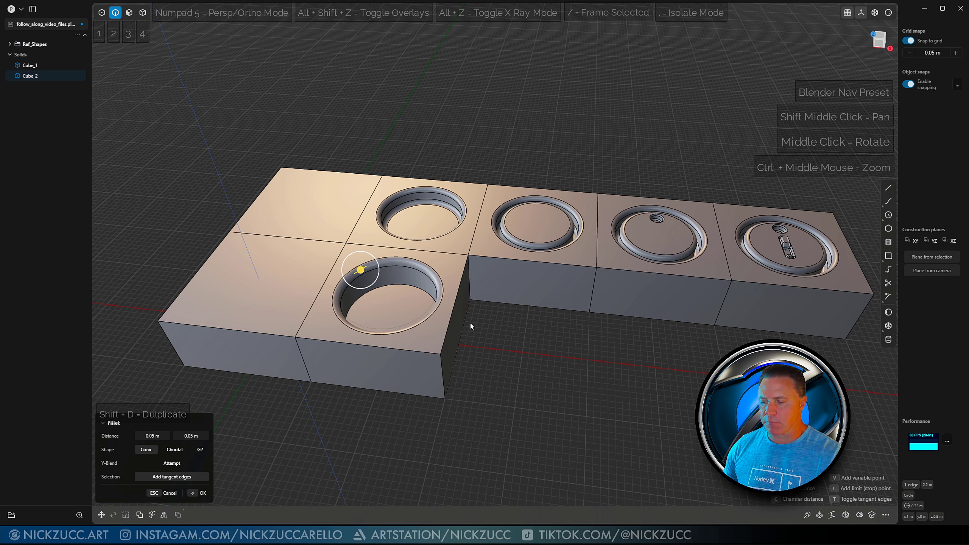
{"action": "key", "text": "Return"}
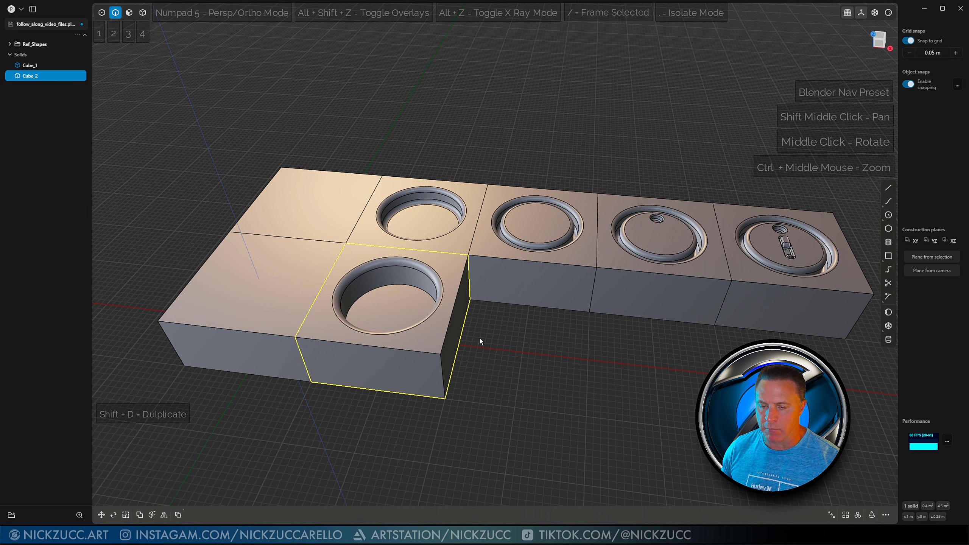
{"action": "left_click", "coordinate": [486, 337]}
Step: Fillet the circular edge at the floor of Cube_2's hole by 0.05 m
{"action": "left_click", "coordinate": [416, 265]}
{"action": "key", "text": "f"}
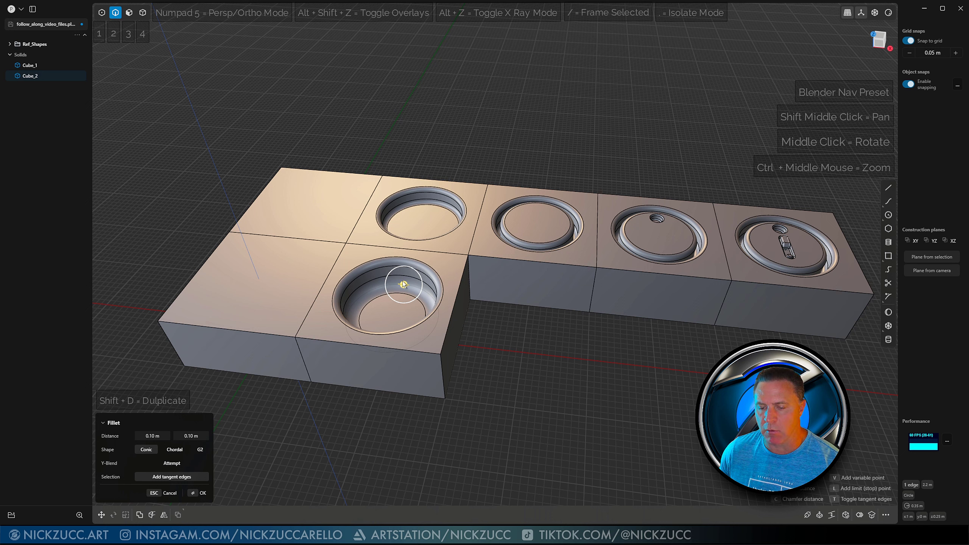
{"action": "left_click", "coordinate": [425, 271]}
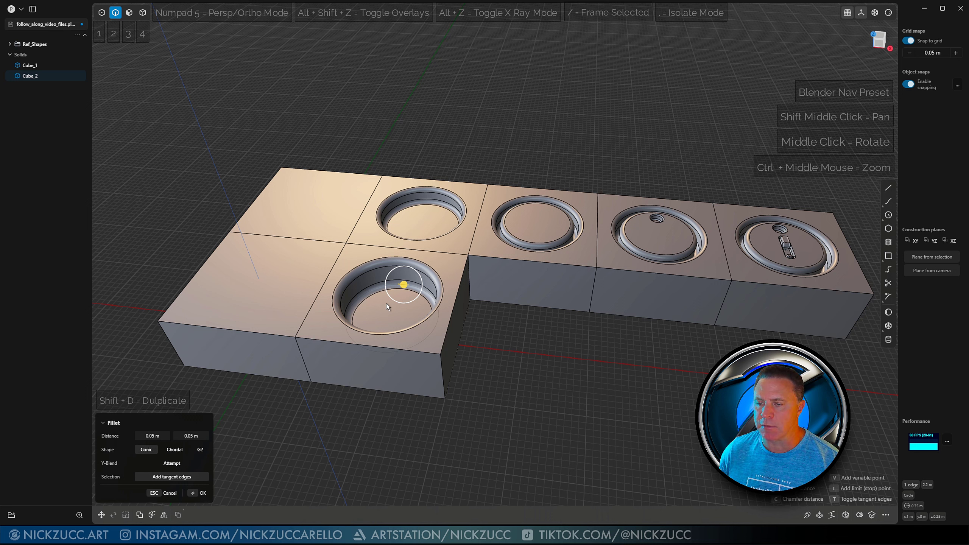
{"action": "left_click", "coordinate": [199, 493]}
{"action": "left_click", "coordinate": [368, 450]}
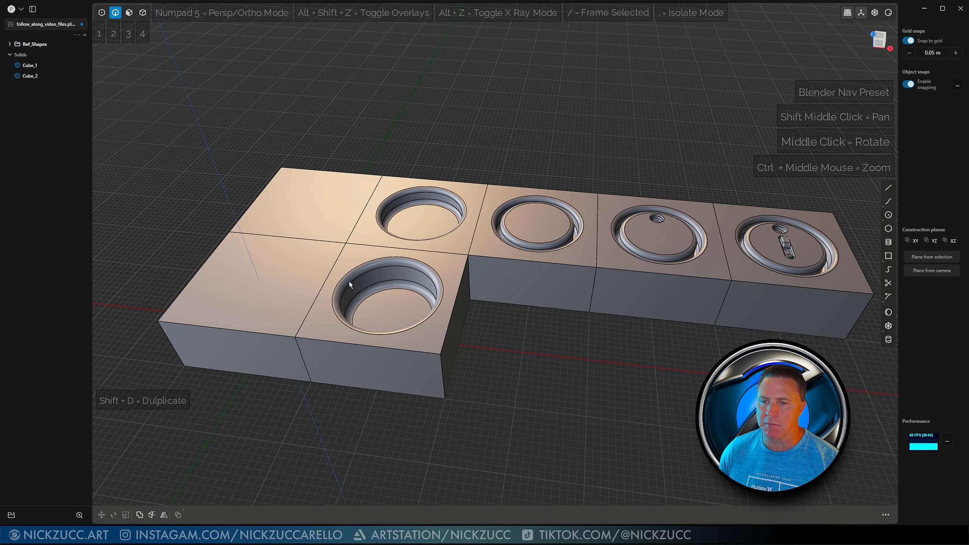
Step: Duplicate the whole Cube_2 solid and move the copy 1 m along the X axis
{"action": "key", "text": "3"}
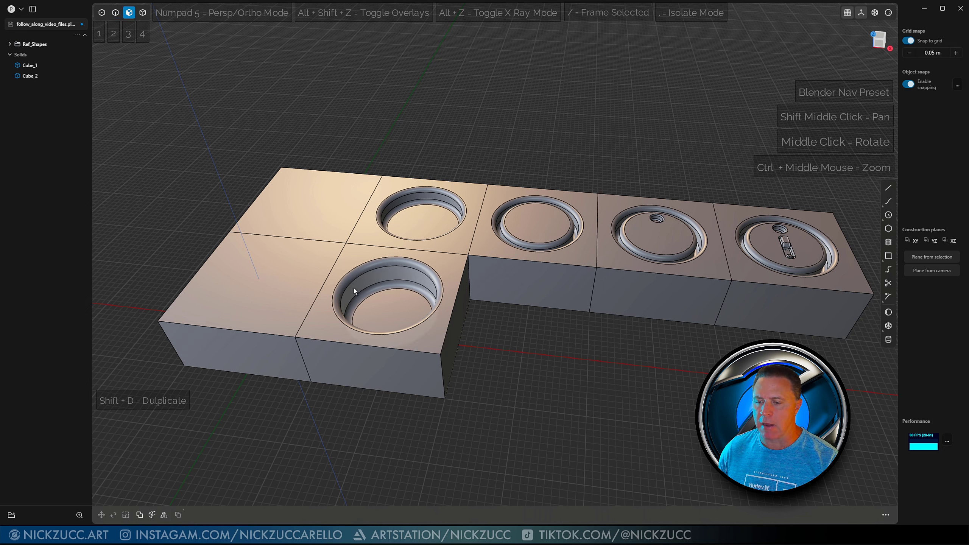
{"action": "key", "text": "4"}
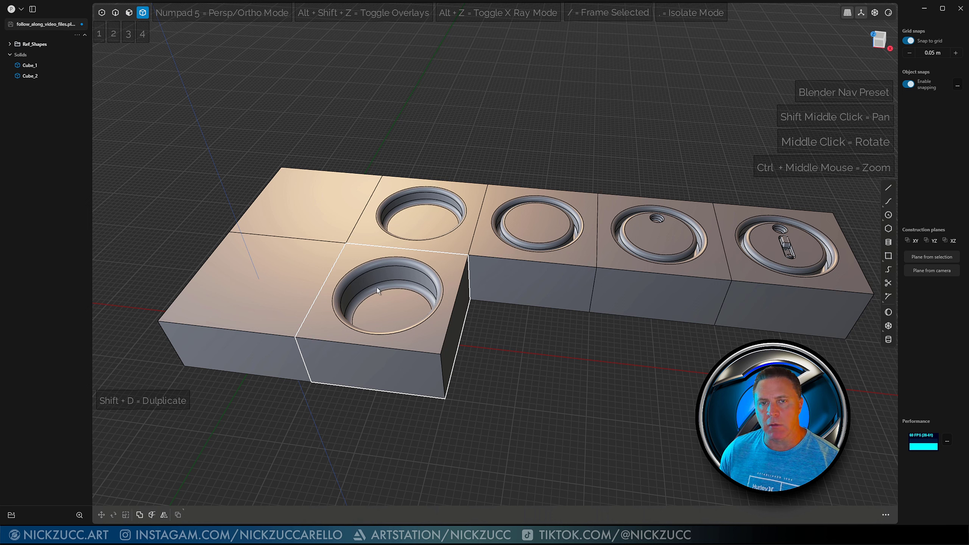
{"action": "left_click", "coordinate": [380, 297]}
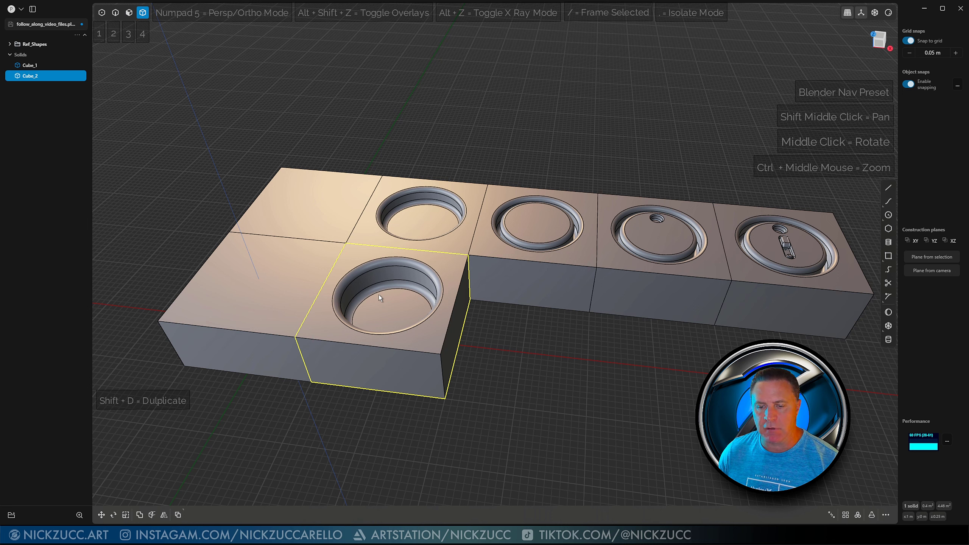
{"action": "key", "text": "shift+d"}
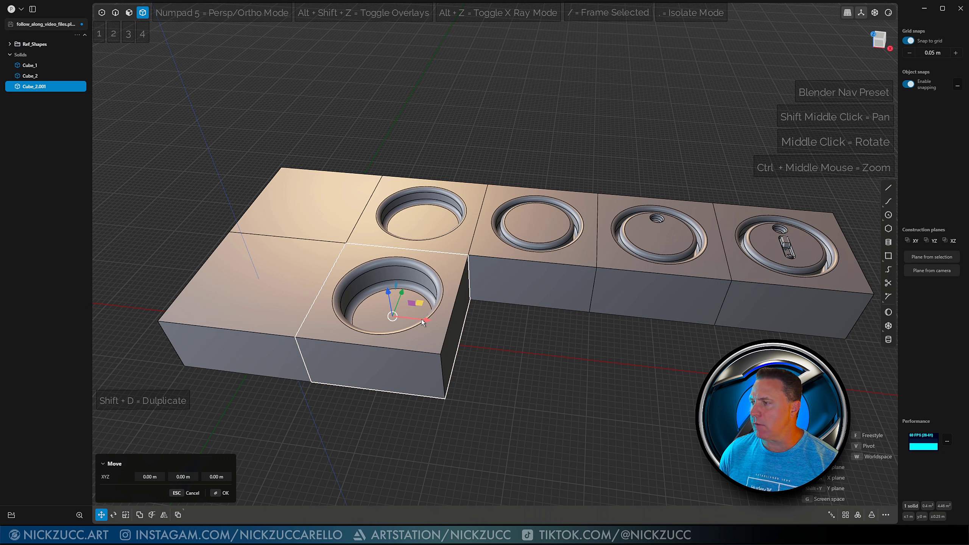
{"action": "left_click_drag", "start_coordinate": [426, 320], "coordinate": [556, 339]}
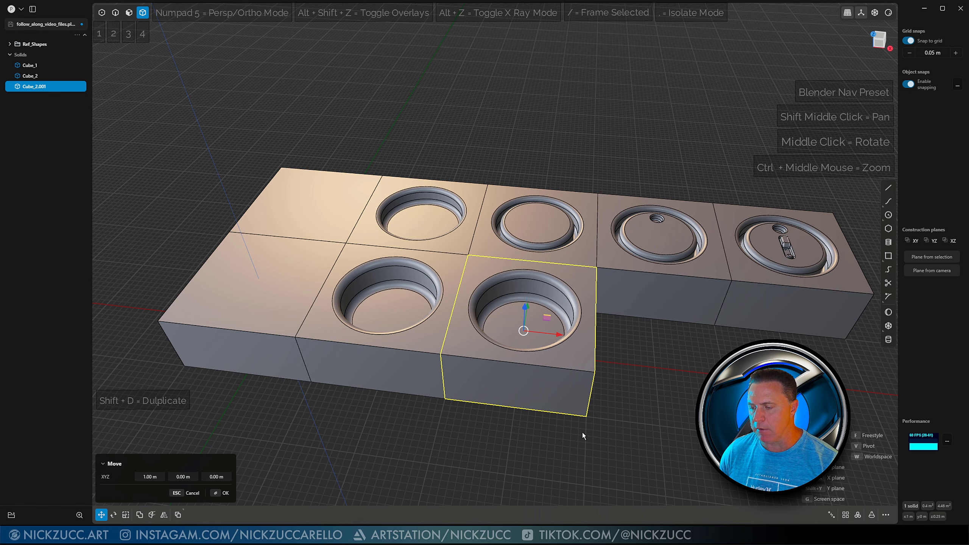
{"action": "middle_click_drag", "start_coordinate": [592, 429], "coordinate": [567, 405]}
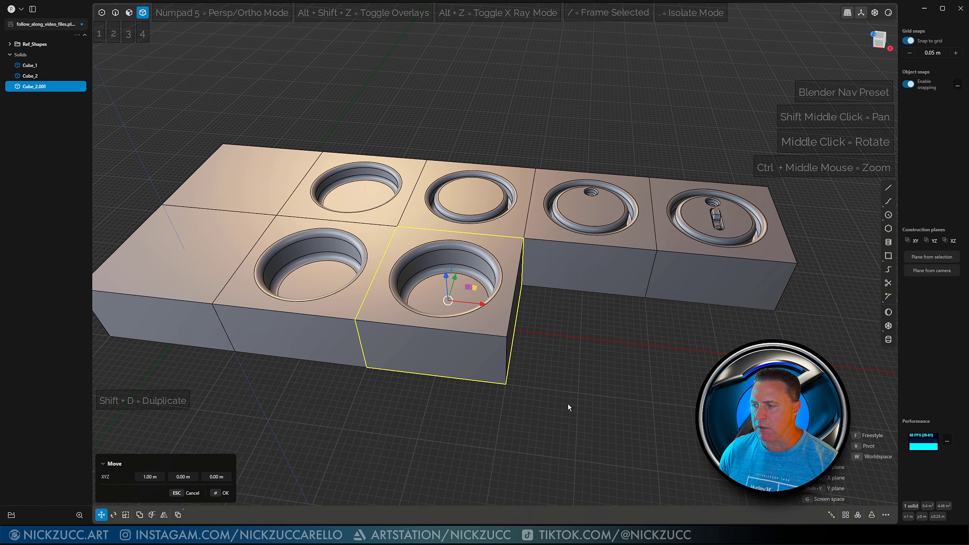
{"action": "key", "text": "Return"}
Step: Extrude the circular floor face of Cube_2.001's hole upward by 0.20 m with a 0° taper
{"action": "scroll", "coordinate": [446, 290], "scroll_direction": "up", "scroll_amount": 5}
{"action": "key", "text": "3"}
{"action": "left_click", "coordinate": [458, 271]}
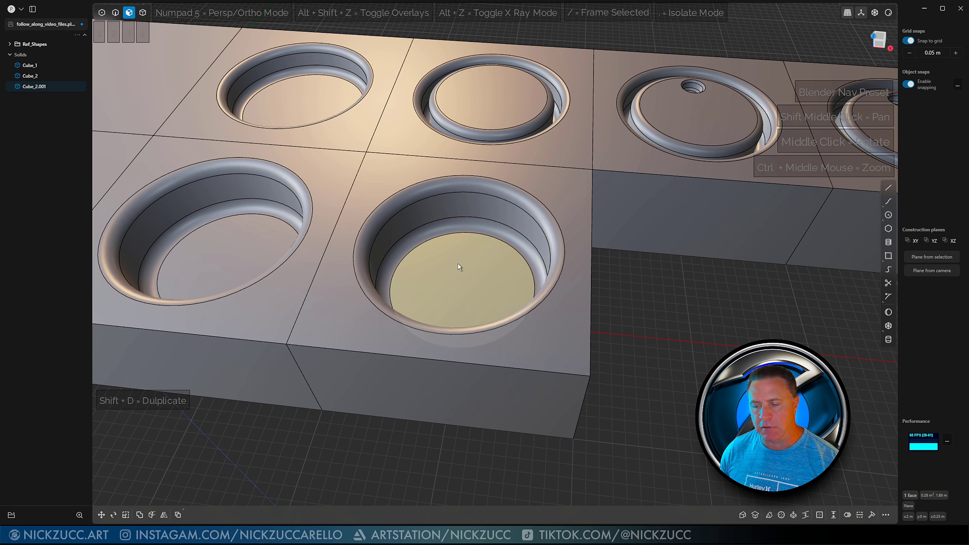
{"action": "key", "text": "x"}
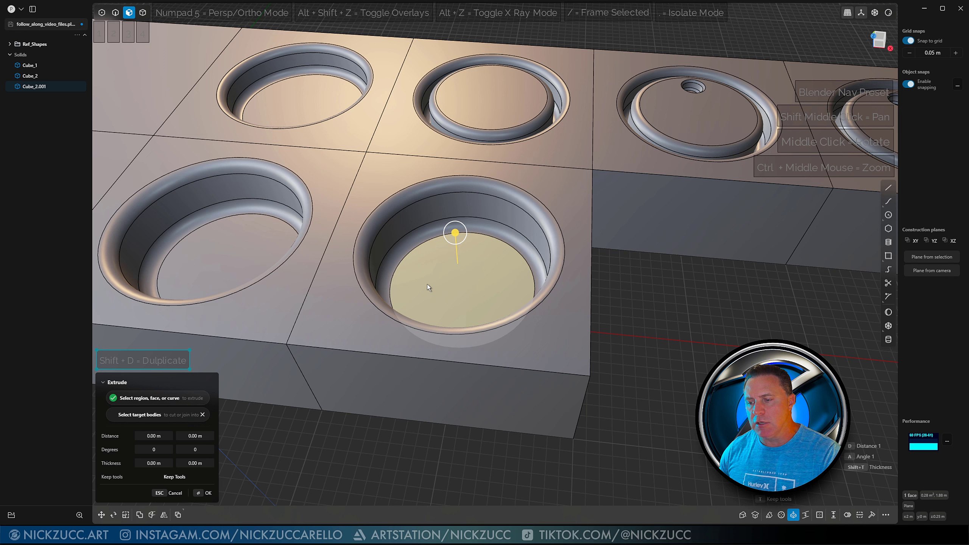
{"action": "left_click_drag", "start_coordinate": [455, 231], "coordinate": [451, 196]}
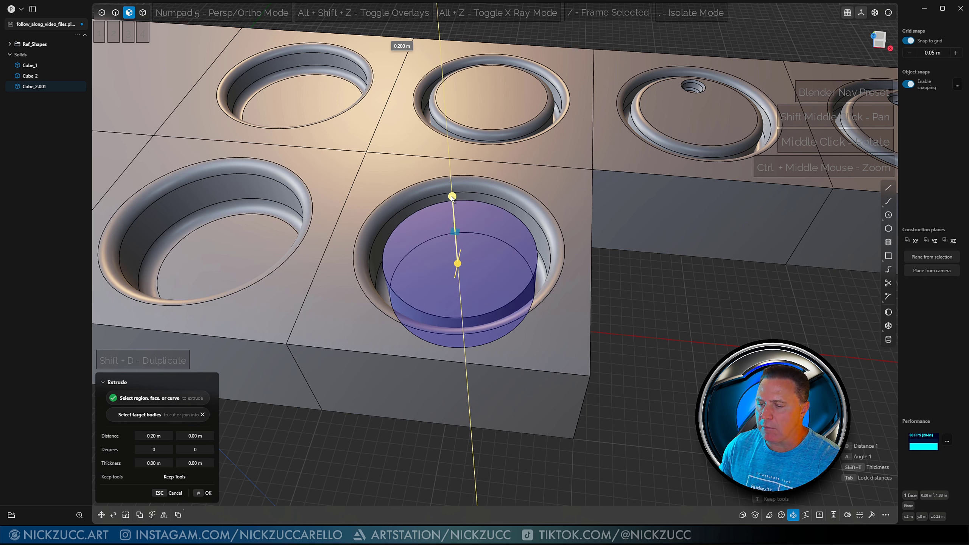
{"action": "middle_click_drag", "start_coordinate": [447, 193], "coordinate": [466, 202]}
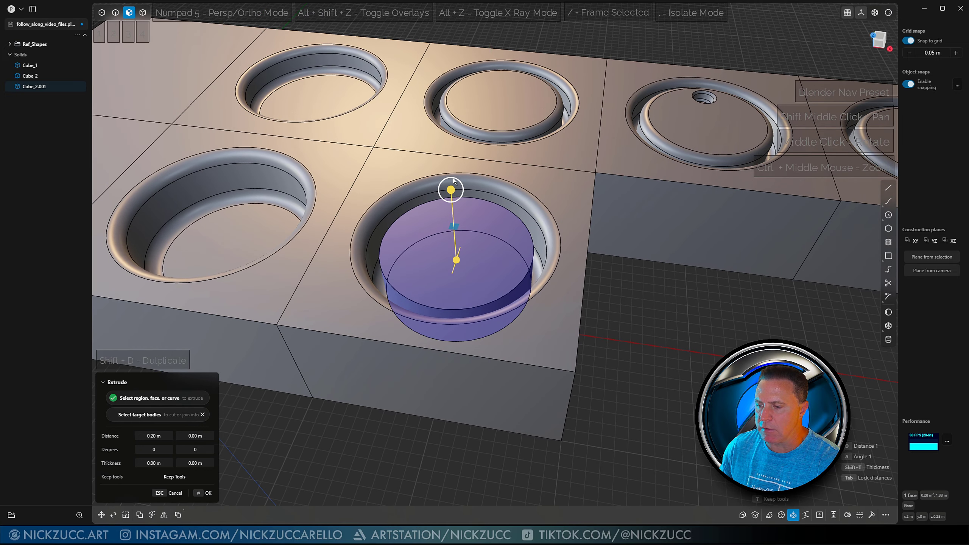
{"action": "type", "text": "a"}
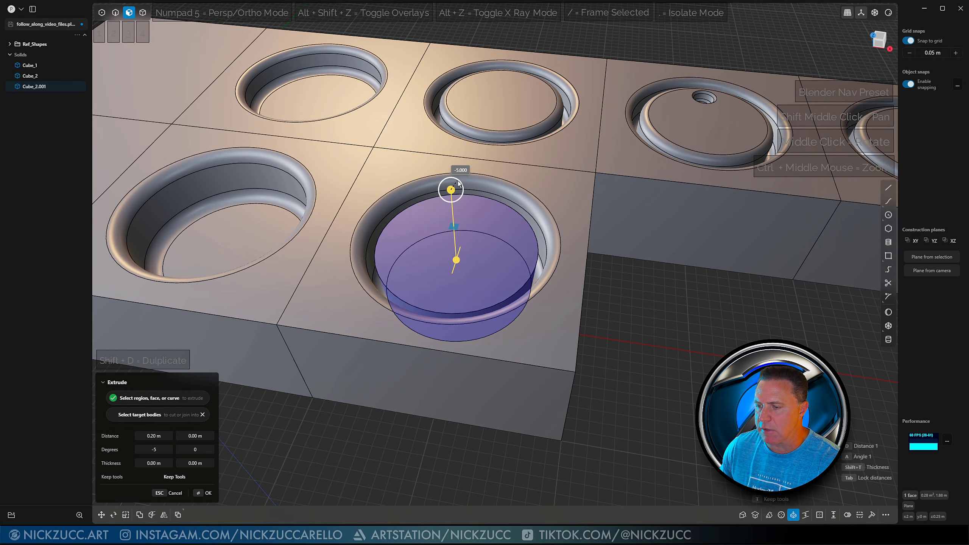
{"action": "type", "text": "5"}
{"action": "left_click_drag", "start_coordinate": [452, 183], "coordinate": [453, 186]}
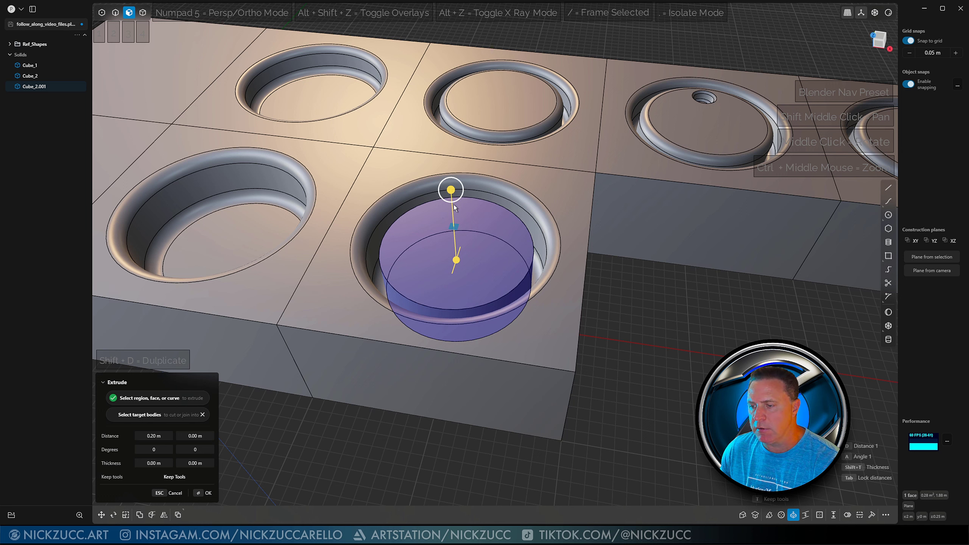
{"action": "left_click", "coordinate": [205, 492]}
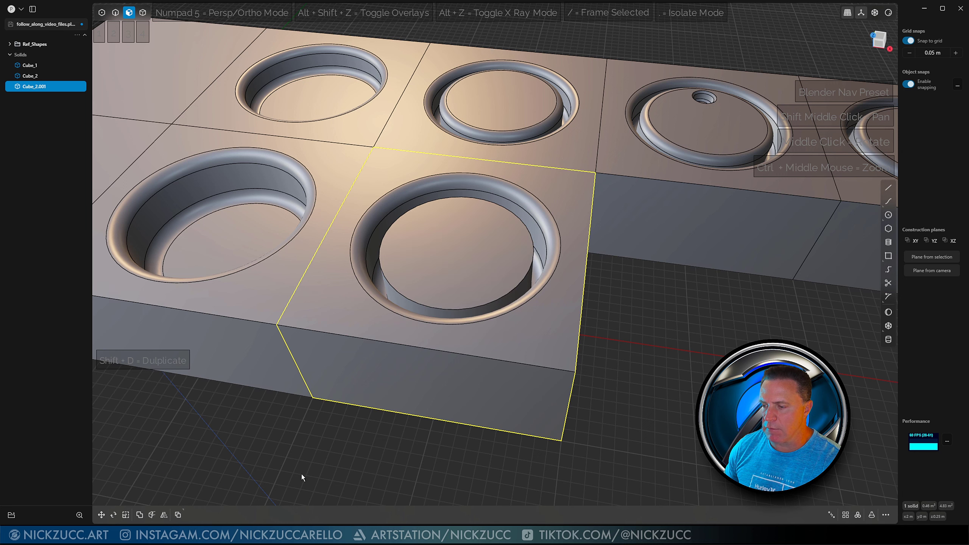
Step: Match the top face of the raised cylinder to Cube_2.001's top surface and switch to edge selection
{"action": "left_click", "coordinate": [457, 265]}
{"action": "key", "text": "o"}
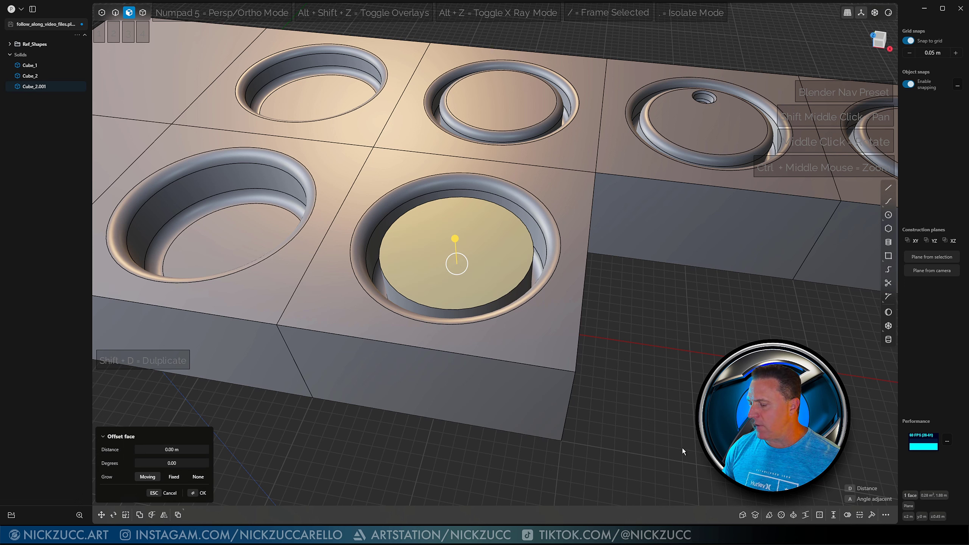
{"action": "left_click", "coordinate": [756, 515]}
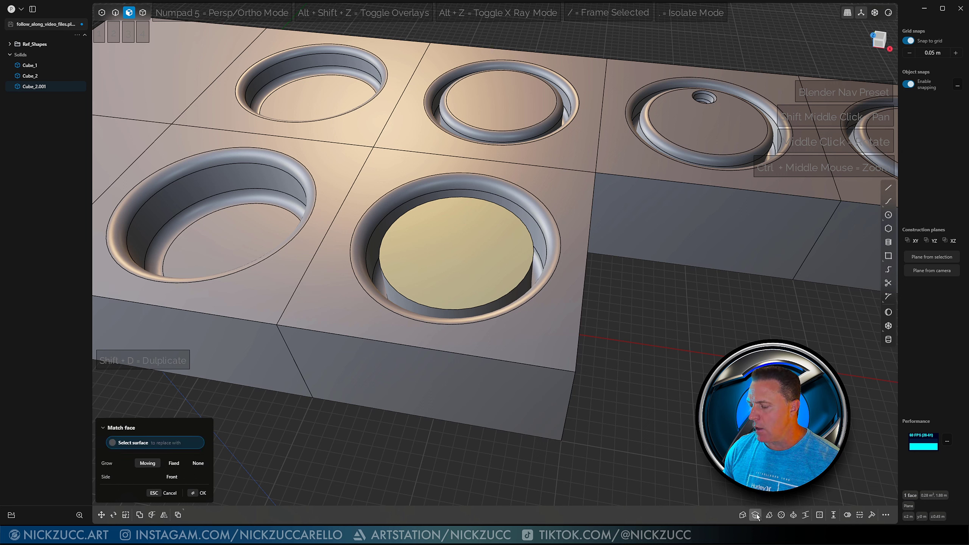
{"action": "left_click", "coordinate": [545, 326]}
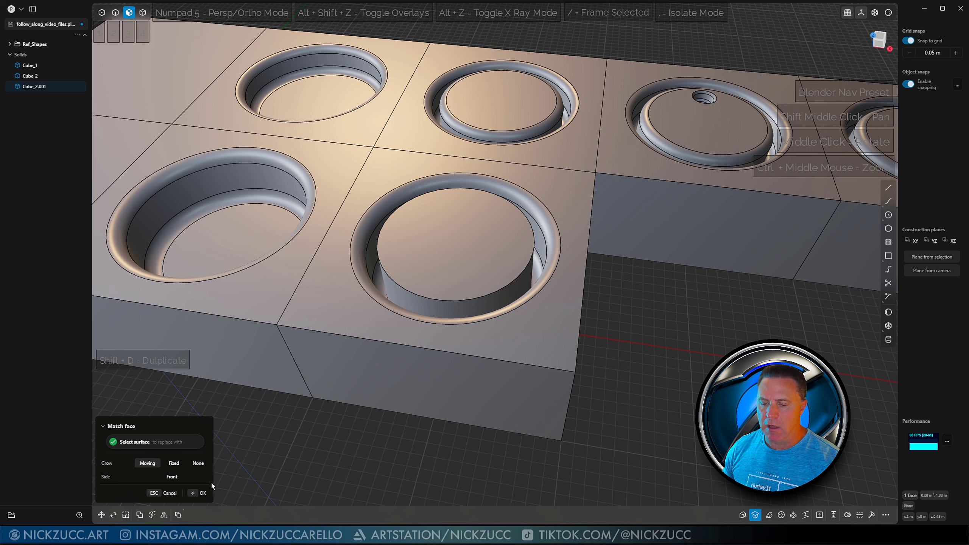
{"action": "left_click", "coordinate": [203, 493]}
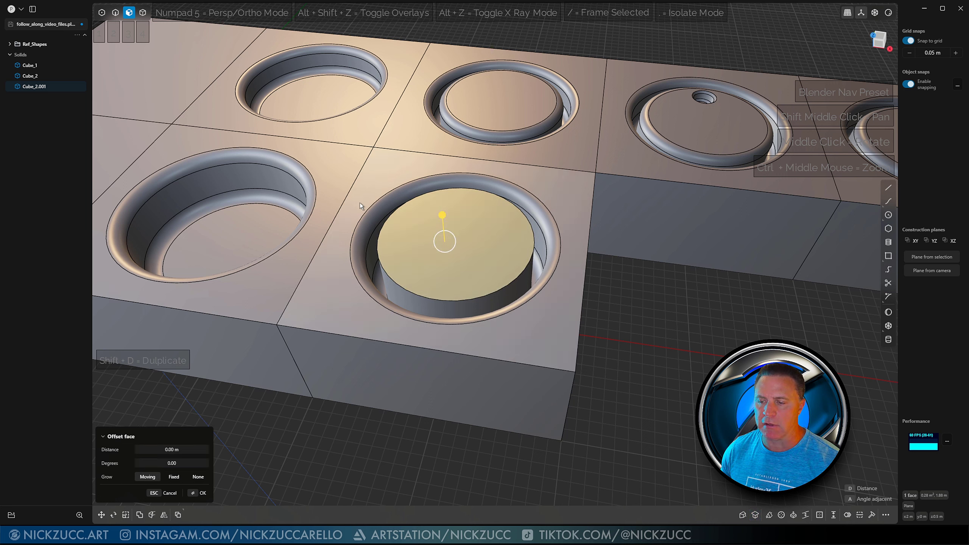
{"action": "left_click", "coordinate": [658, 325]}
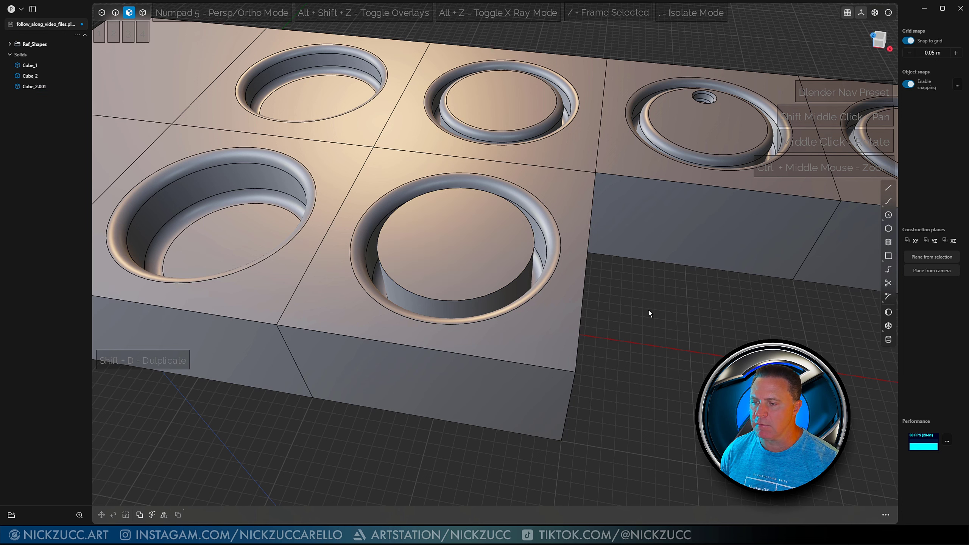
{"action": "mouse_move", "coordinate": [648, 311]}
{"action": "middle_mouse_down"}
{"action": "mouse_move", "coordinate": [663, 368]}
{"action": "mouse_move", "coordinate": [651, 306]}
{"action": "middle_mouse_up"}
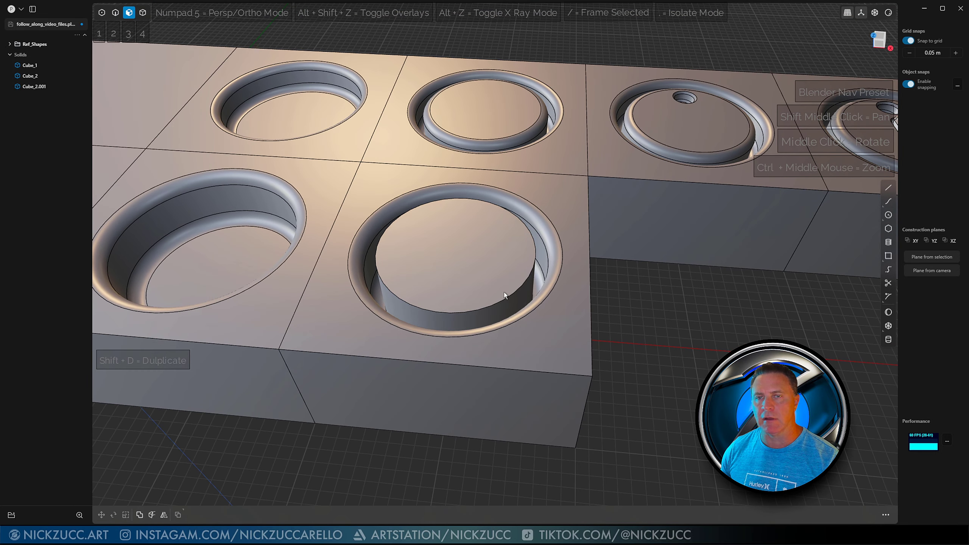
{"action": "key", "text": "2"}
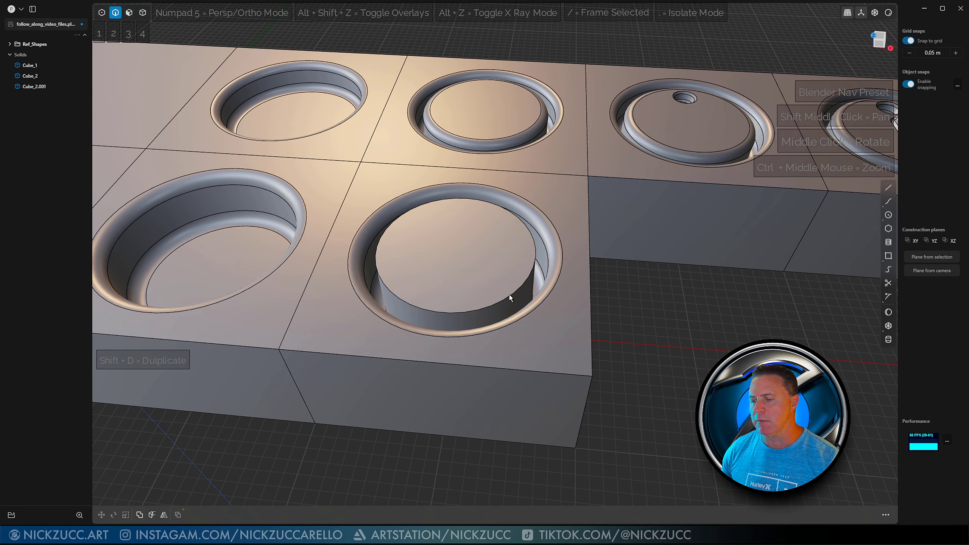
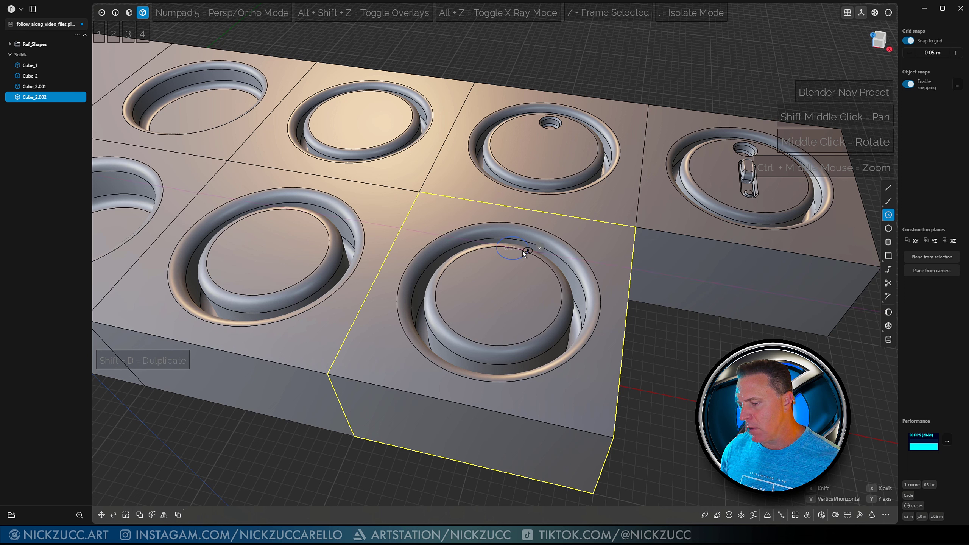
Step: Draw a circle of about 0.07 m radius on the raised cylinder of Cube_2.002 and move it along the Y axis
{"action": "left_click", "coordinate": [513, 248]}
{"action": "left_click", "coordinate": [512, 259]}
{"action": "key", "text": "2"}
{"action": "key", "text": "g"}
{"action": "key", "text": "y"}
{"action": "left_click", "coordinate": [510, 270]}
{"action": "middle_click_drag", "start_coordinate": [660, 338], "coordinate": [652, 330]}
{"action": "middle_click_drag", "start_coordinate": [533, 311], "coordinate": [528, 308]}
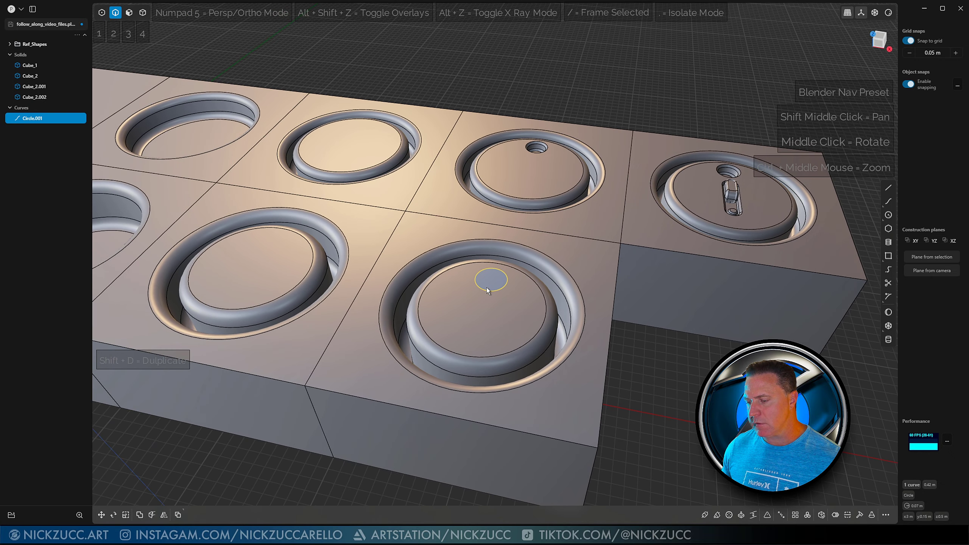
Step: Scale the circle on Cube_2.002 uniformly by 0.60
{"action": "type", "text": "s"}
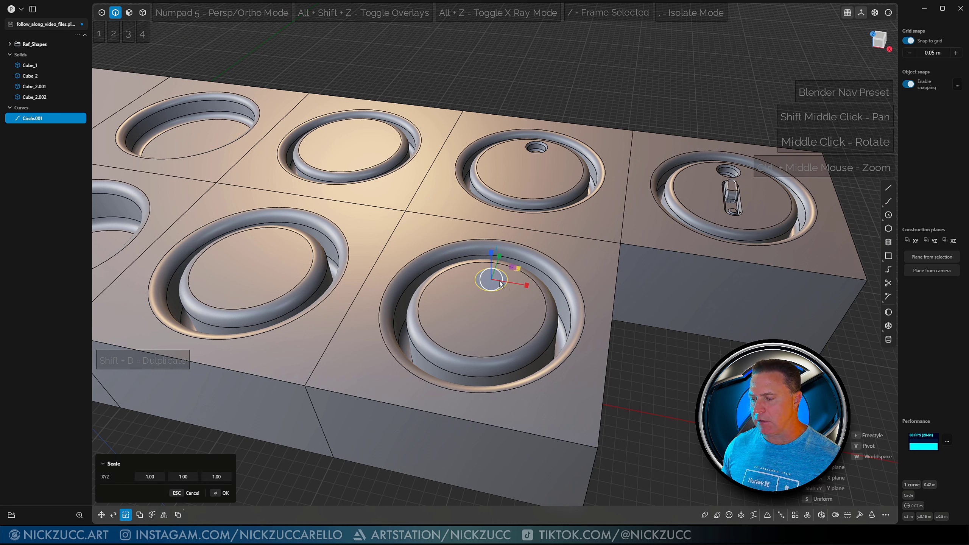
{"action": "type", "text": "0.8"}
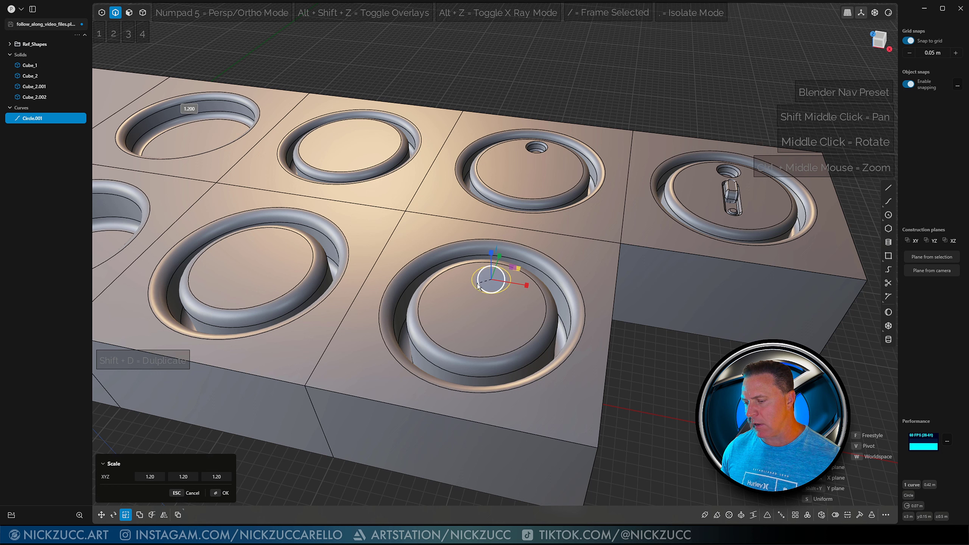
{"action": "left_click", "coordinate": [484, 283]}
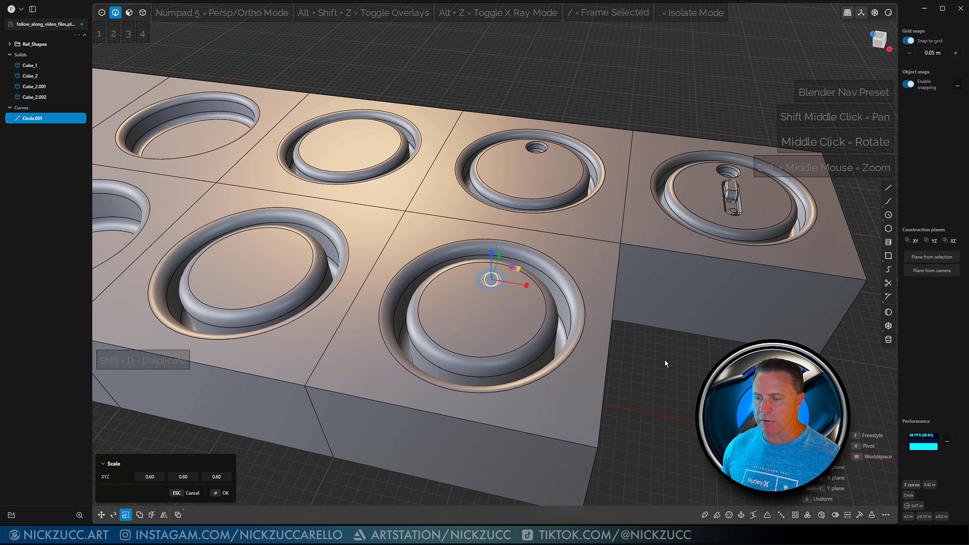
{"action": "middle_click_drag", "start_coordinate": [673, 345], "coordinate": [666, 353]}
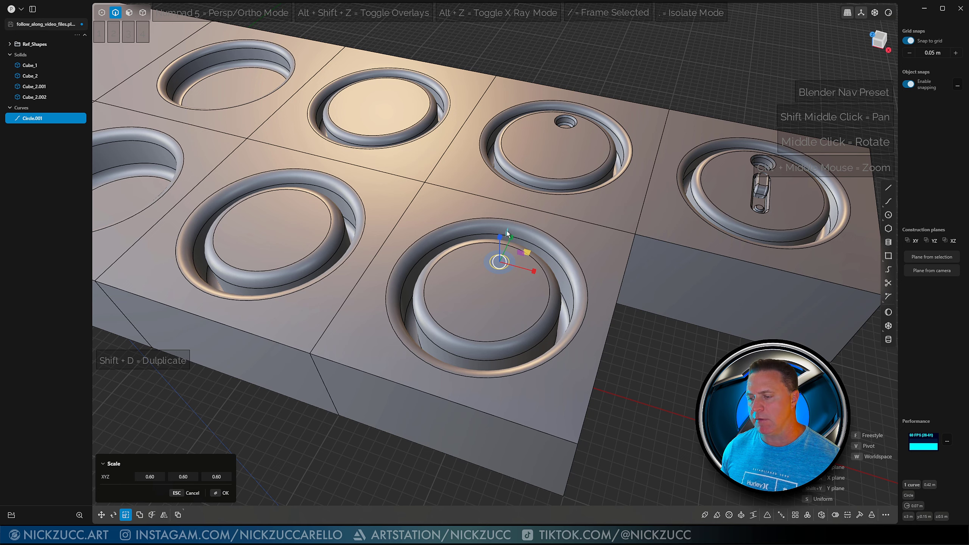
{"action": "middle_click_drag", "start_coordinate": [518, 239], "coordinate": [559, 260]}
{"action": "key", "text": "Return"}
{"action": "left_click", "coordinate": [663, 352]}
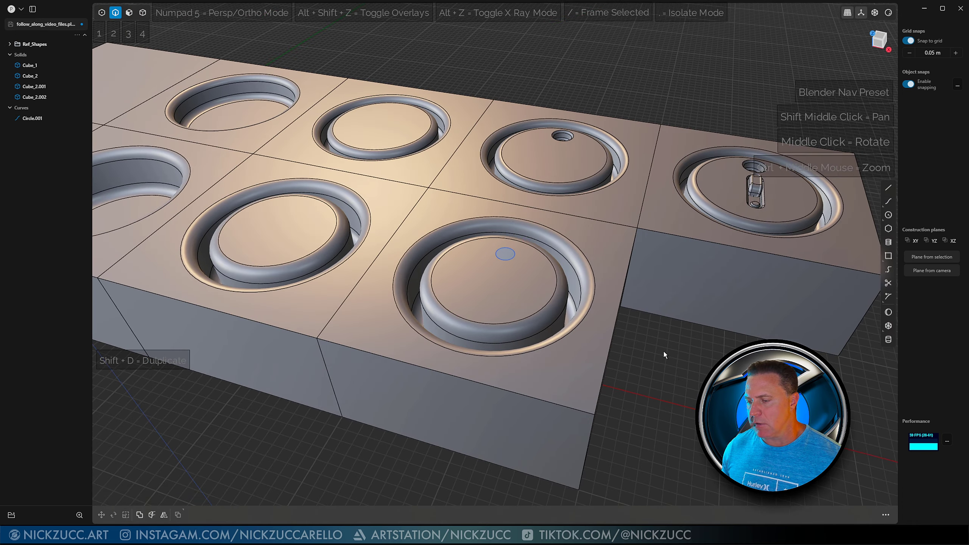
Step: Try to rotate the small circle 35° about the Y axis
{"action": "mouse_move", "coordinate": [663, 352]}
{"action": "middle_mouse_down"}
{"action": "mouse_move", "coordinate": [696, 367]}
{"action": "mouse_move", "coordinate": [660, 335]}
{"action": "middle_mouse_up"}
{"action": "left_click", "coordinate": [501, 274]}
{"action": "key", "text": "r"}
{"action": "key", "text": "y"}
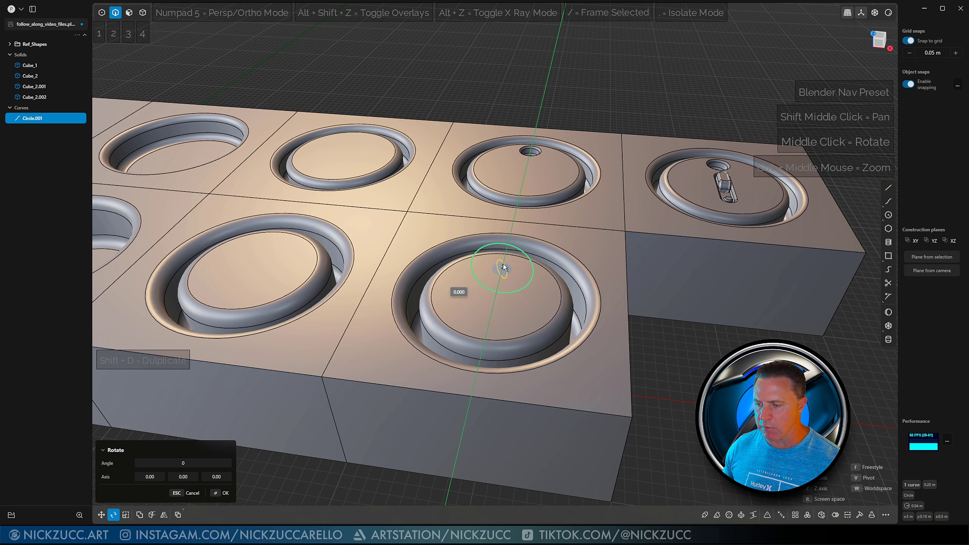
{"action": "type", "text": "35"}
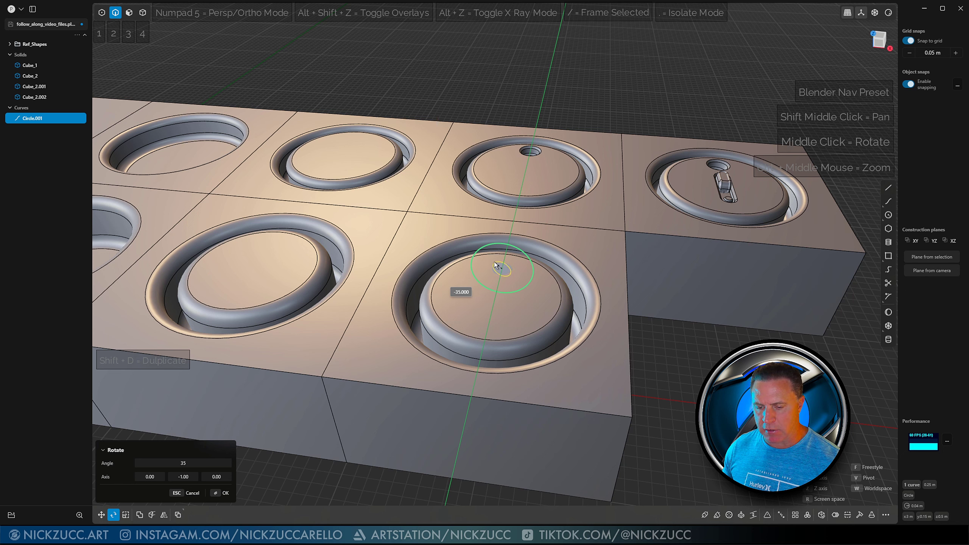
{"action": "key", "text": "Return"}
{"action": "key", "text": "Escape"}
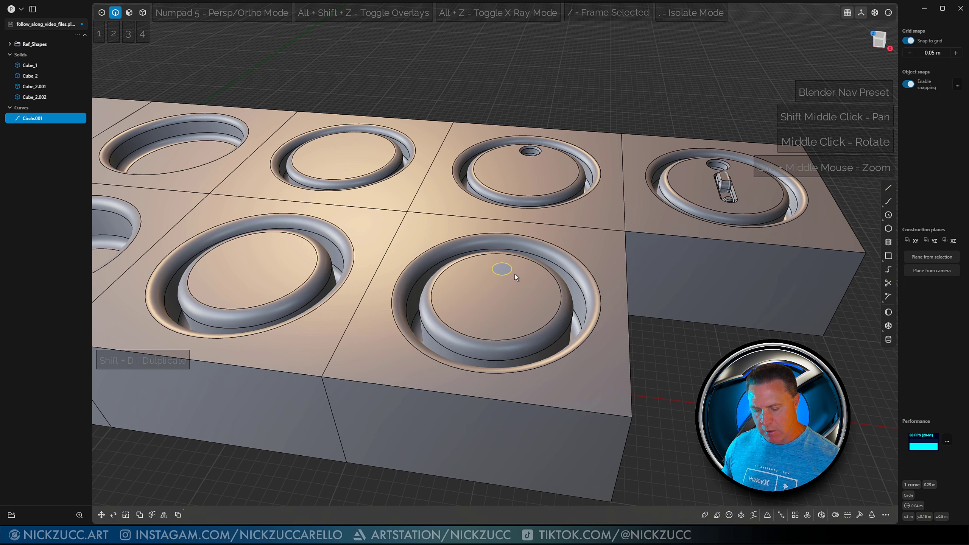
Step: Rotate the small circle 90° about the Y axis, and undo the rotation
{"action": "key", "text": "r"}
{"action": "left_click_drag", "start_coordinate": [514, 247], "coordinate": [531, 274]}
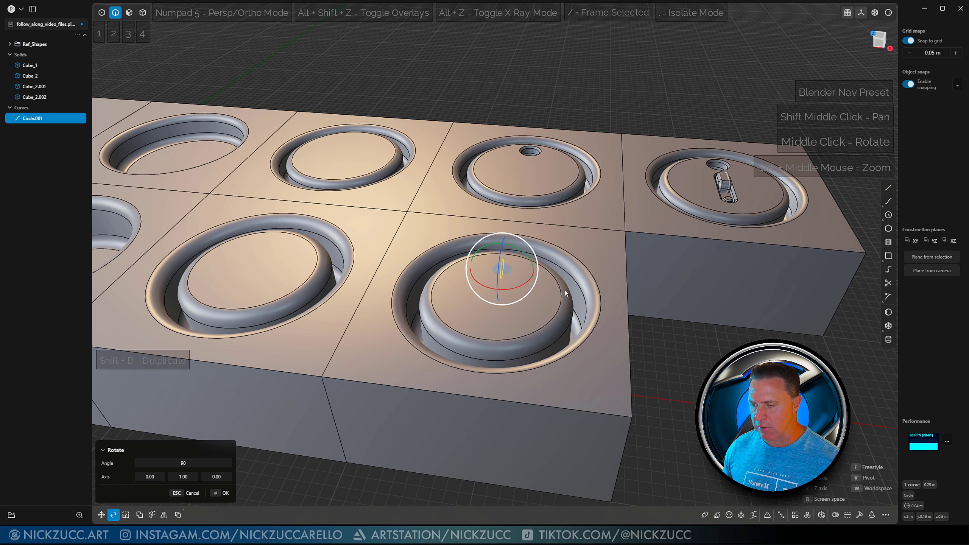
{"action": "right_click", "coordinate": [681, 343]}
{"action": "left_click", "coordinate": [681, 342]}
{"action": "mouse_move", "coordinate": [681, 342]}
{"action": "middle_mouse_down"}
{"action": "mouse_move", "coordinate": [618, 325]}
{"action": "mouse_move", "coordinate": [668, 331]}
{"action": "middle_mouse_up"}
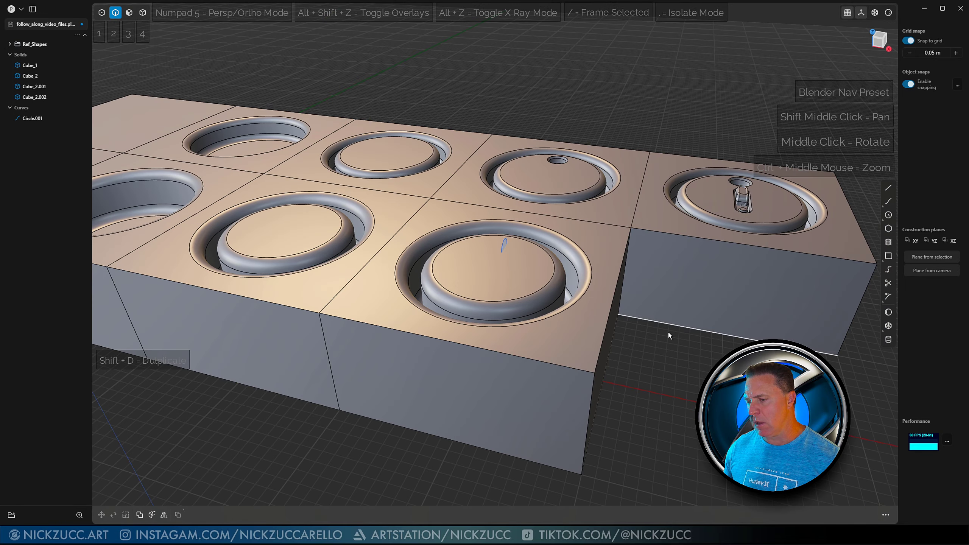
{"action": "key", "text": "ctrl+z"}
{"action": "key", "text": "ctrl+z"}
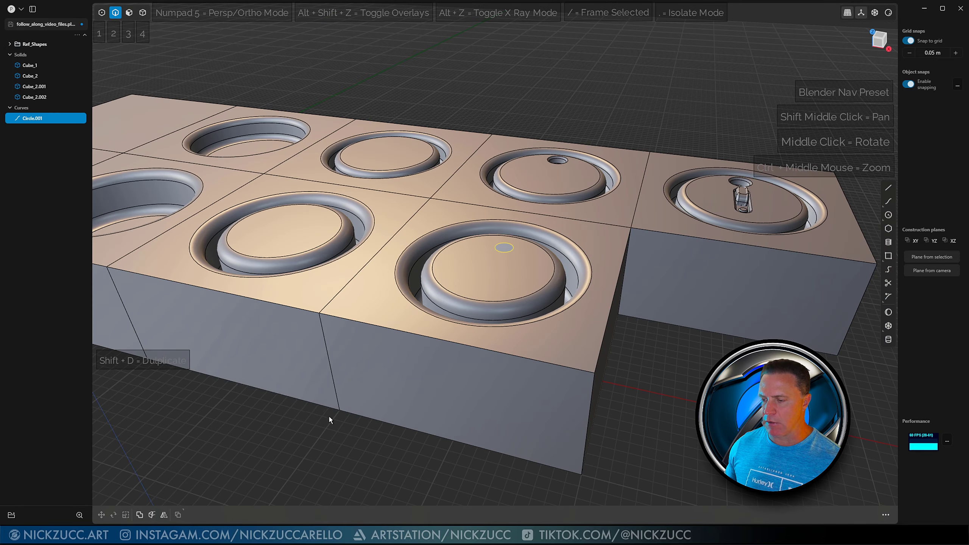
{"action": "left_click", "coordinate": [329, 416]}
{"action": "middle_click_drag", "start_coordinate": [645, 412], "coordinate": [650, 411]}
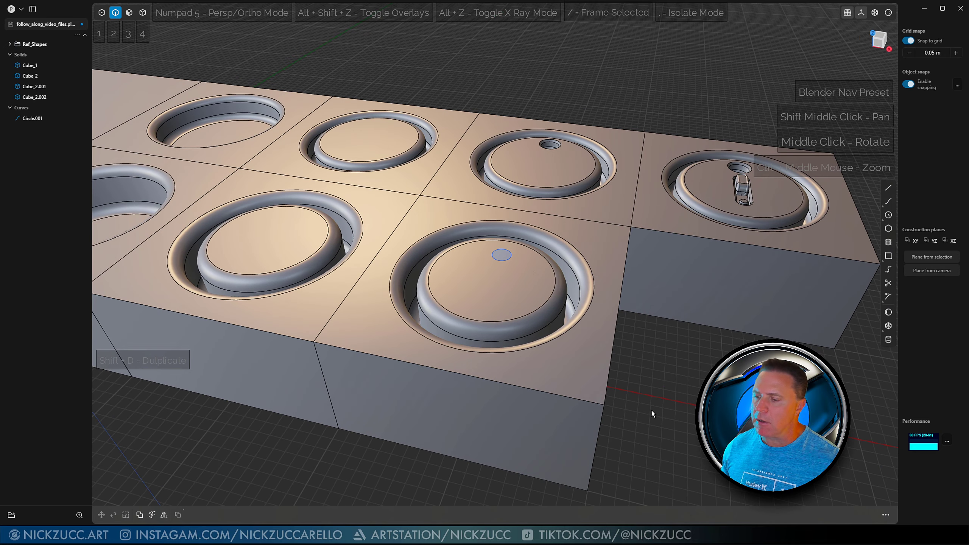
Step: Extrude the small circle's region 0.05 m down into the raised cylinder
{"action": "left_click", "coordinate": [502, 257]}
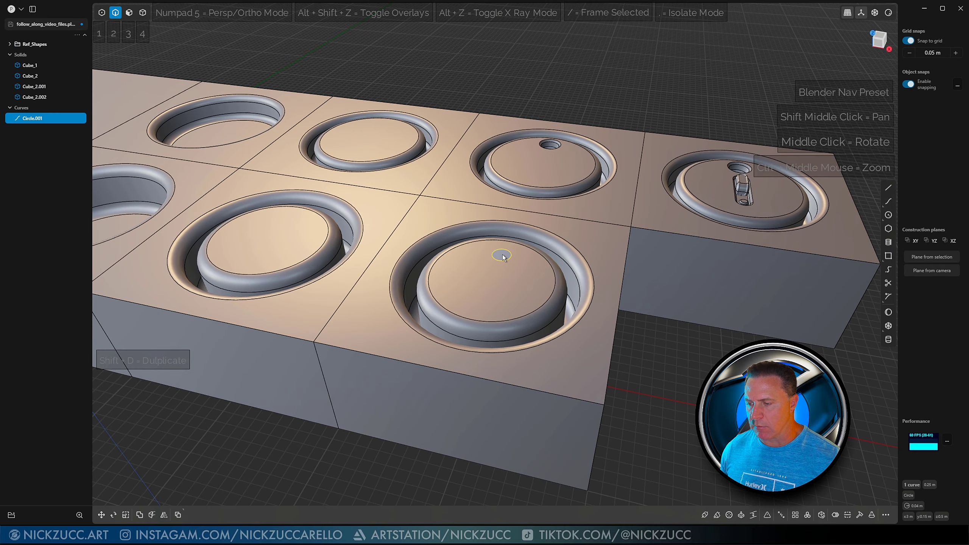
{"action": "key", "text": "3"}
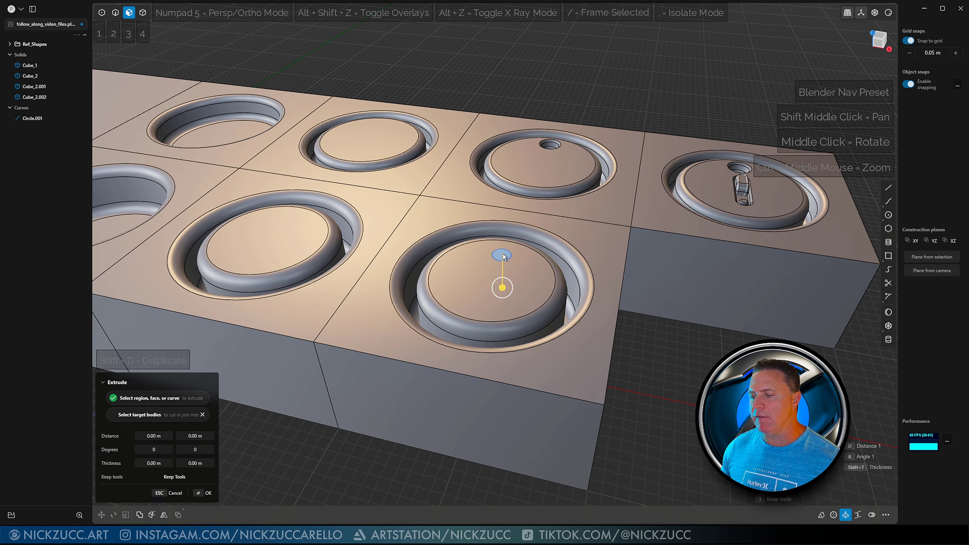
{"action": "key", "text": "e"}
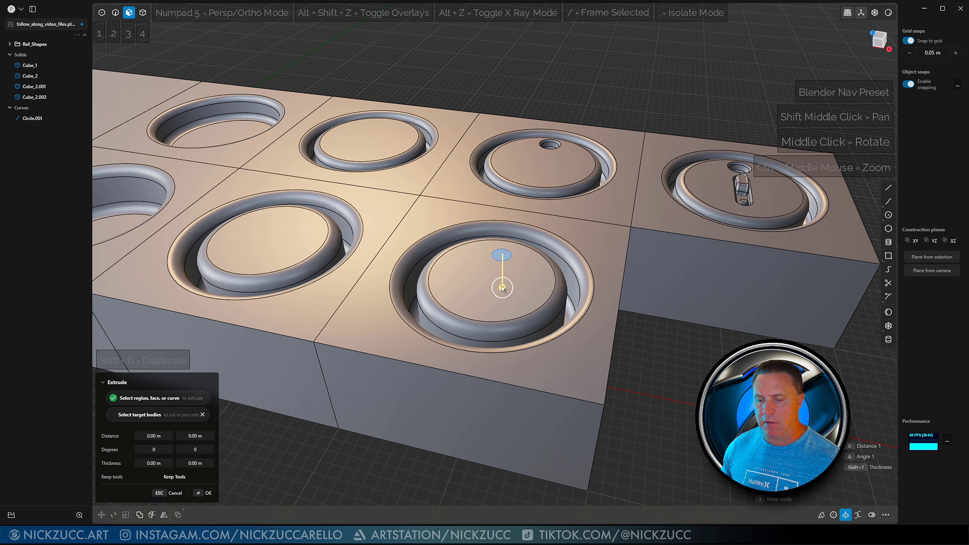
{"action": "scroll", "coordinate": [502, 286], "scroll_direction": "up", "scroll_amount": 1}
{"action": "left_click_drag", "start_coordinate": [502, 286], "coordinate": [502, 295]}
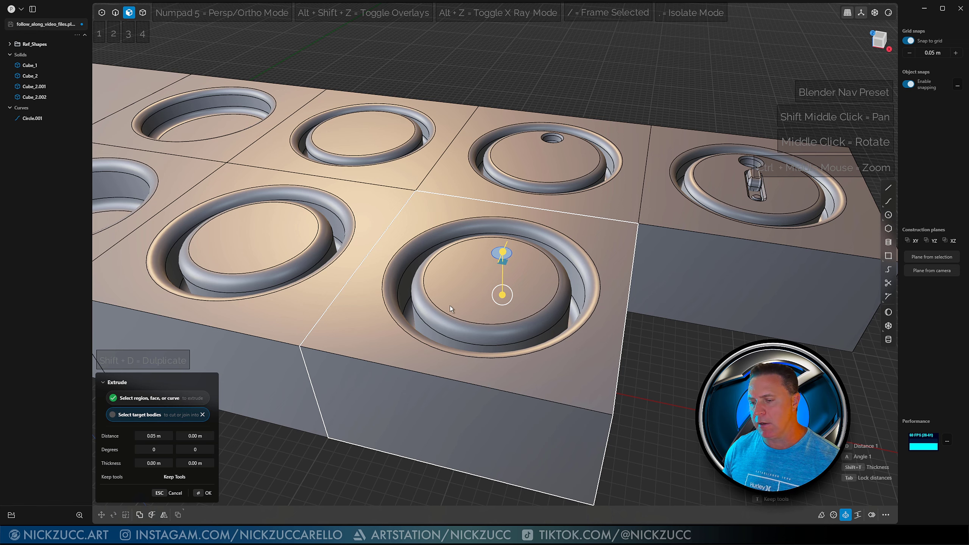
Step: Set Cube_2.002 as the extrude's target body and cut the small round hole 0.025 m deep
{"action": "left_click", "coordinate": [448, 289]}
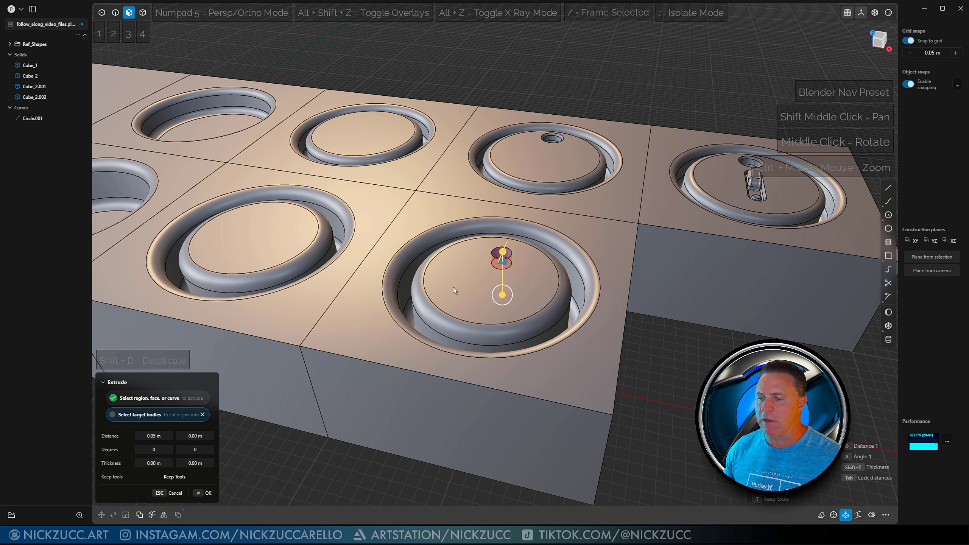
{"action": "mouse_move", "coordinate": [459, 280]}
{"action": "middle_mouse_down"}
{"action": "mouse_move", "coordinate": [491, 296]}
{"action": "mouse_move", "coordinate": [432, 280]}
{"action": "mouse_move", "coordinate": [448, 289]}
{"action": "mouse_move", "coordinate": [513, 275]}
{"action": "mouse_move", "coordinate": [476, 282]}
{"action": "middle_mouse_up"}
{"action": "mouse_move", "coordinate": [525, 297]}
{"action": "left_mouse_down"}
{"action": "mouse_move", "coordinate": [523, 284]}
{"action": "mouse_move", "coordinate": [527, 306]}
{"action": "mouse_move", "coordinate": [524, 298]}
{"action": "left_mouse_up"}
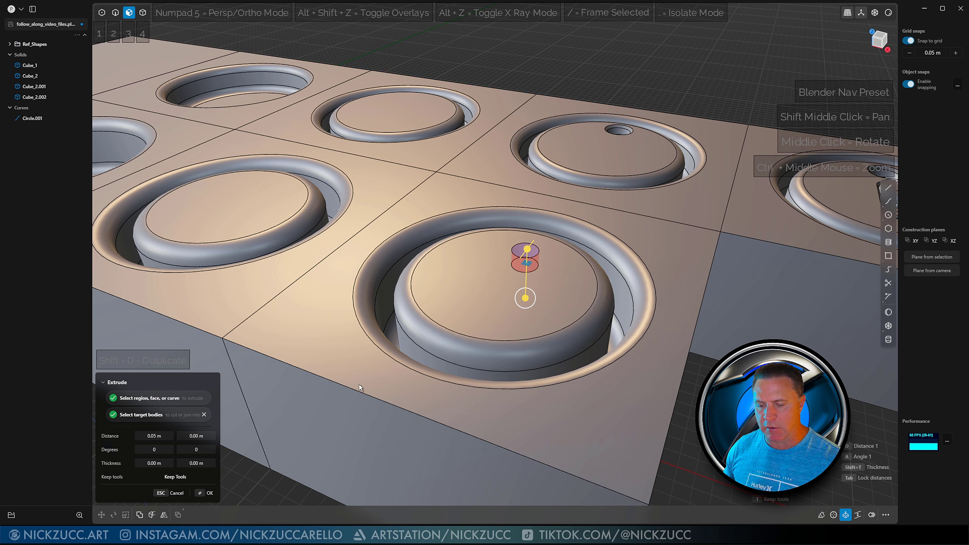
{"action": "left_click", "coordinate": [161, 437]}
{"action": "type", "text": ".025"}
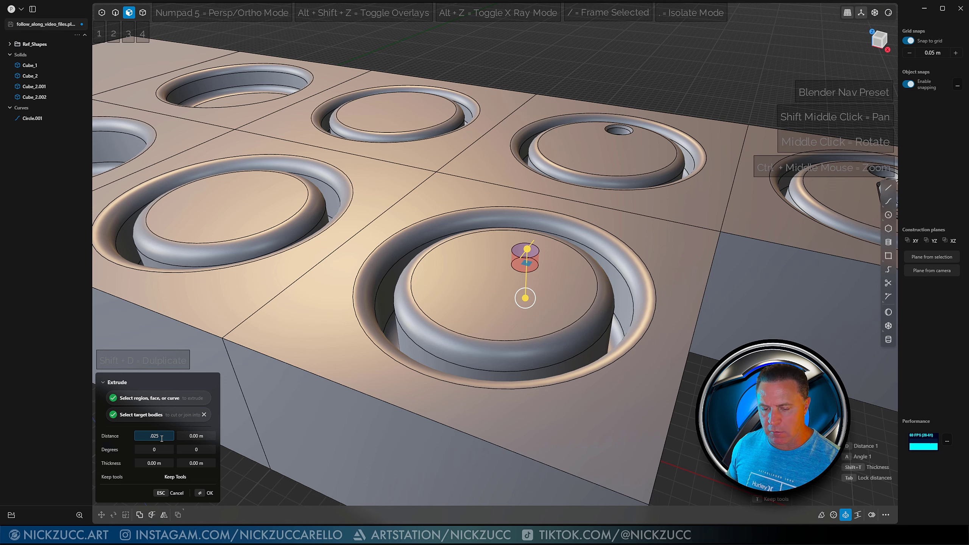
{"action": "key", "text": "Tab"}
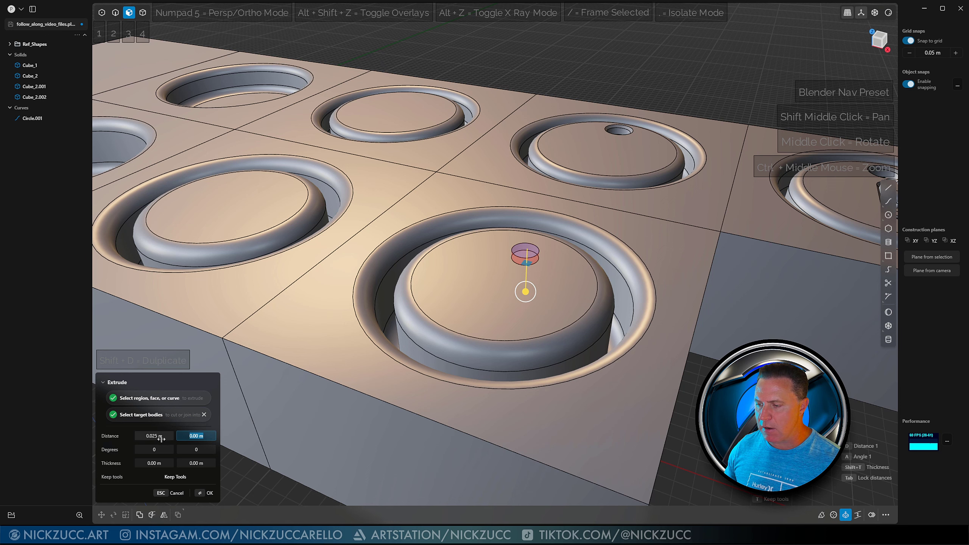
{"action": "left_click", "coordinate": [205, 493]}
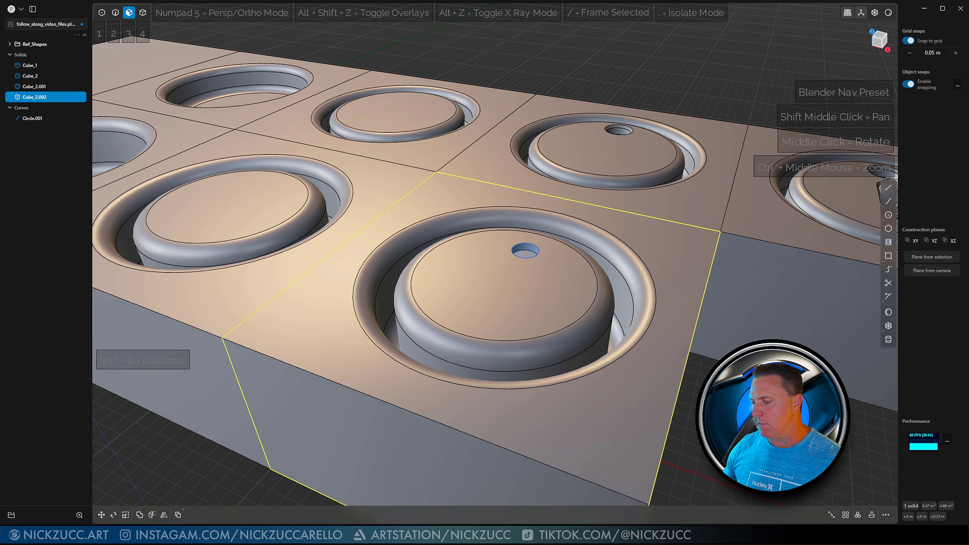
{"action": "middle_click_drag", "start_coordinate": [549, 402], "coordinate": [526, 397]}
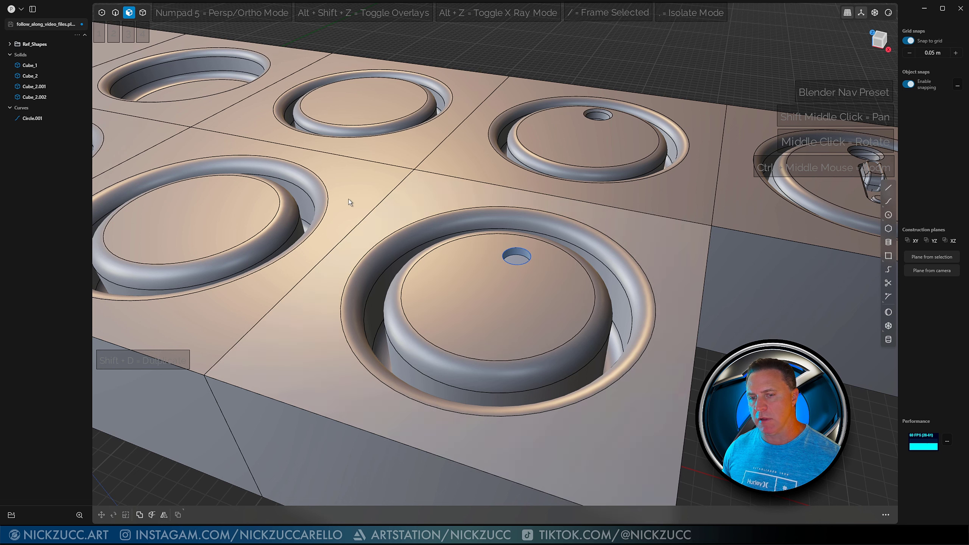
Step: Hide the Circle.001 curve
{"action": "left_click", "coordinate": [44, 118]}
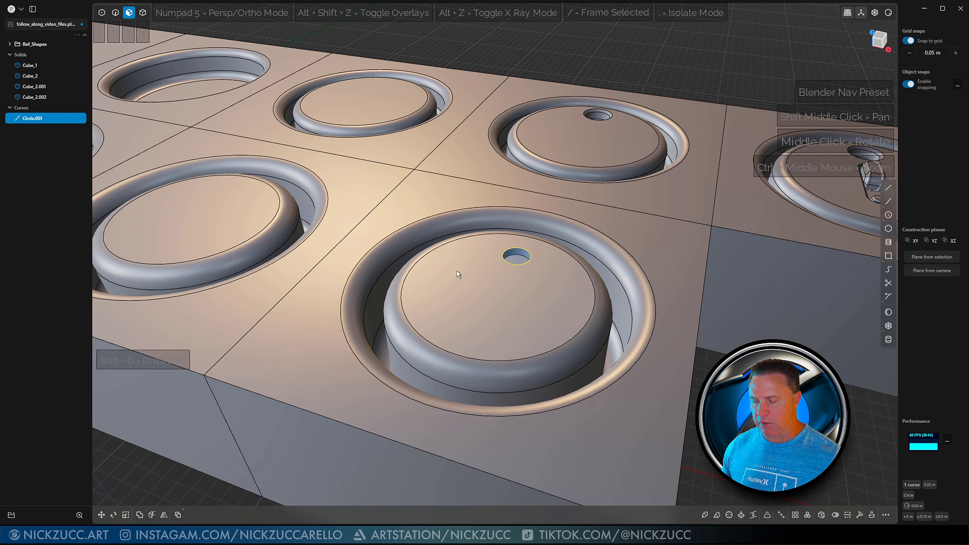
{"action": "key", "text": "Escape"}
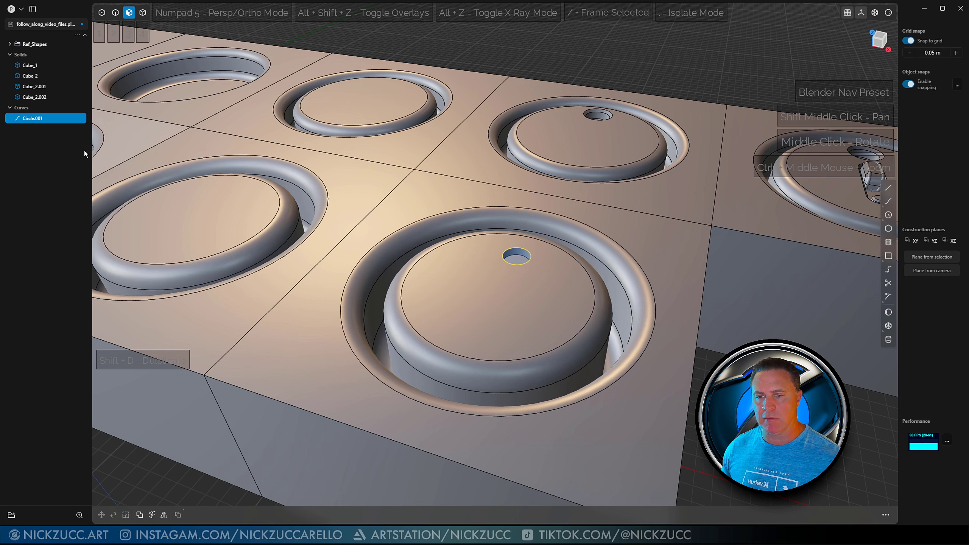
{"action": "left_click", "coordinate": [53, 119]}
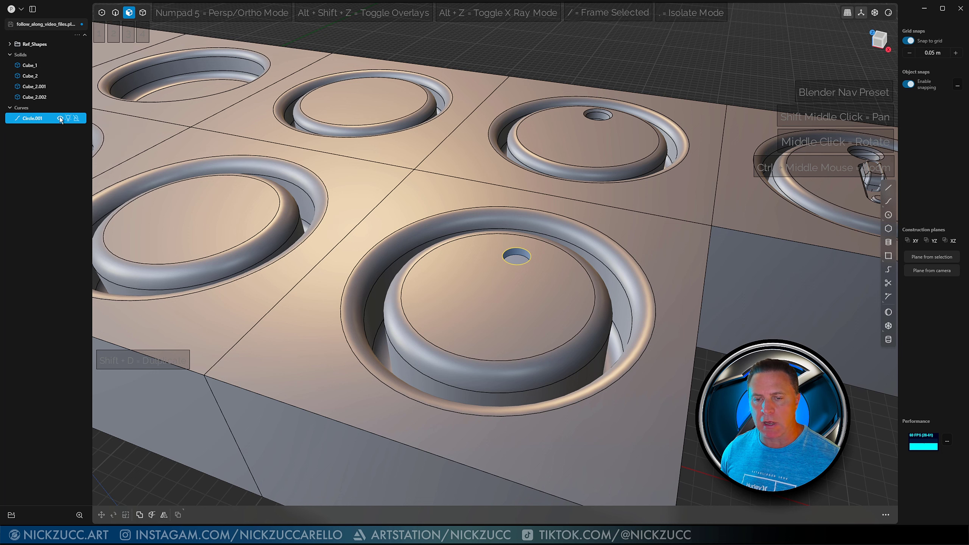
{"action": "left_click", "coordinate": [60, 118]}
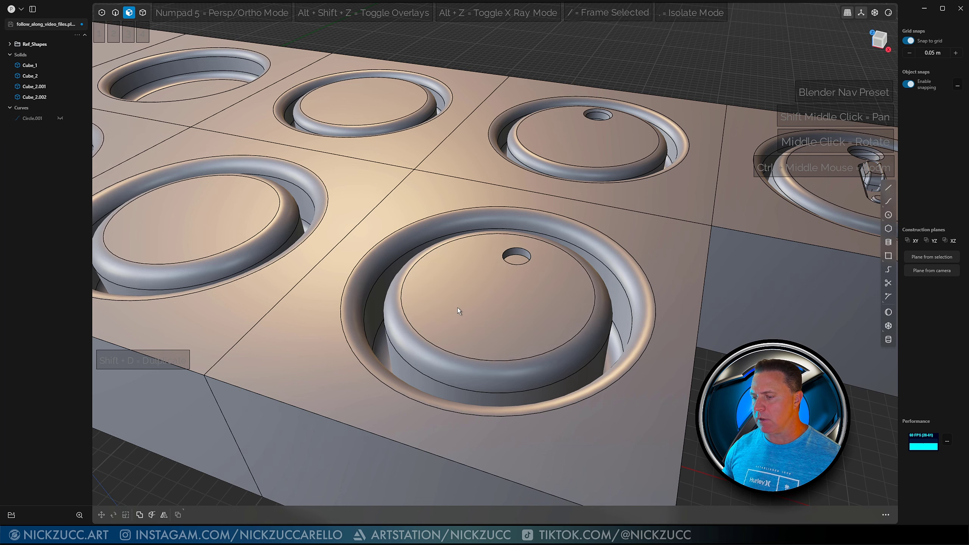
Step: Select the small hole's upper rim edge on Cube_2.002 and try to fillet it with grid snapping on
{"action": "scroll", "coordinate": [457, 308], "scroll_direction": "up", "scroll_amount": 2}
{"action": "middle_click_drag", "start_coordinate": [457, 308], "coordinate": [372, 355]}
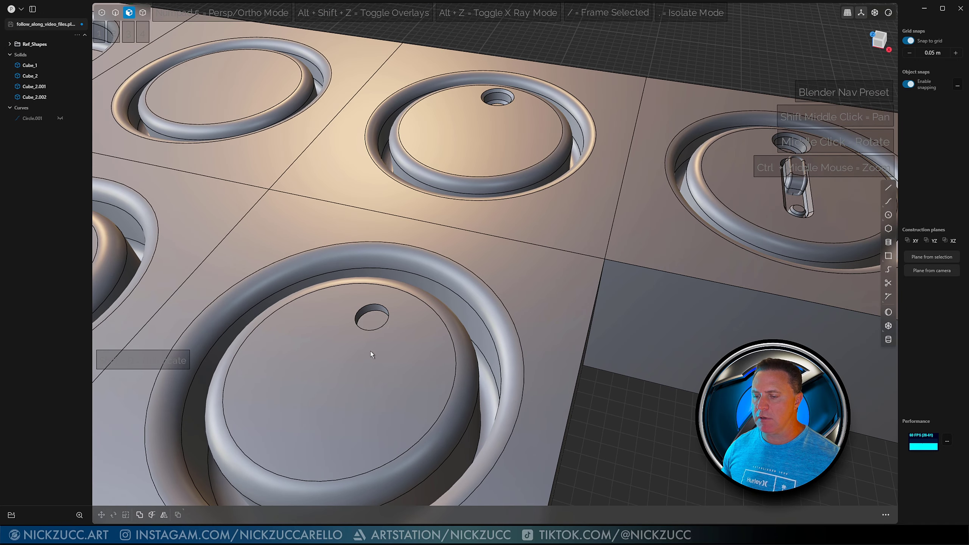
{"action": "key", "text": "2"}
{"action": "left_click", "coordinate": [361, 312]}
{"action": "key", "text": "f"}
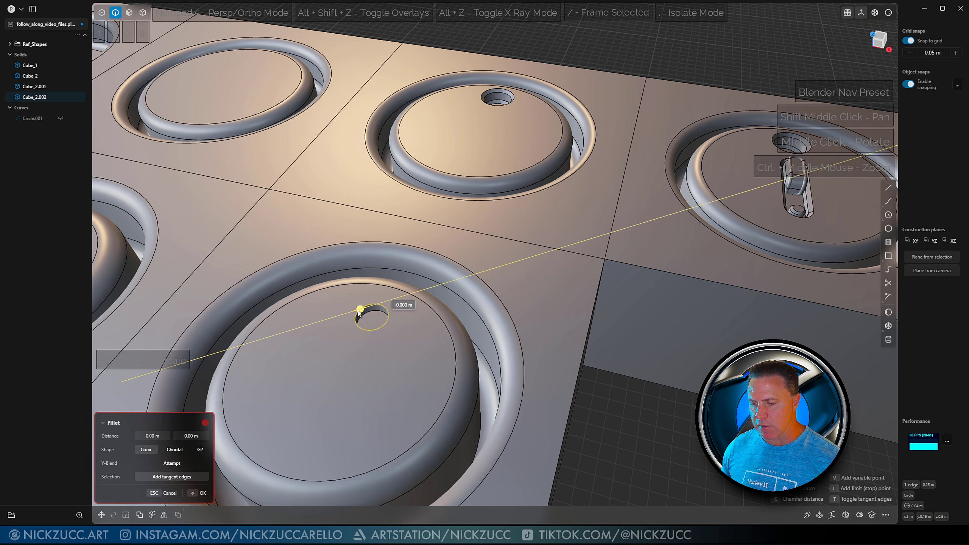
{"action": "mouse_move", "coordinate": [359, 310]}
{"action": "left_mouse_down"}
{"action": "mouse_move", "coordinate": [346, 310]}
{"action": "mouse_move", "coordinate": [363, 309]}
{"action": "left_mouse_up"}
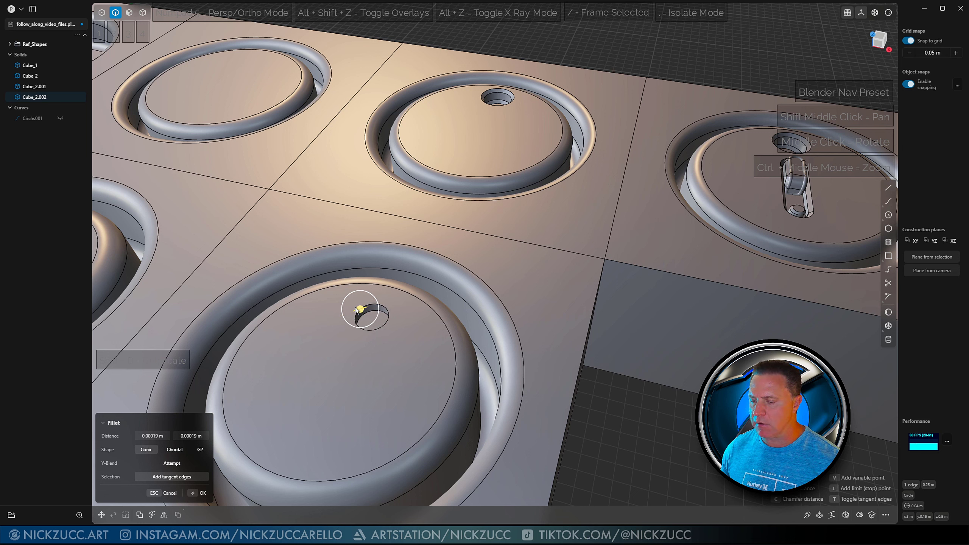
{"action": "key", "text": "Escape"}
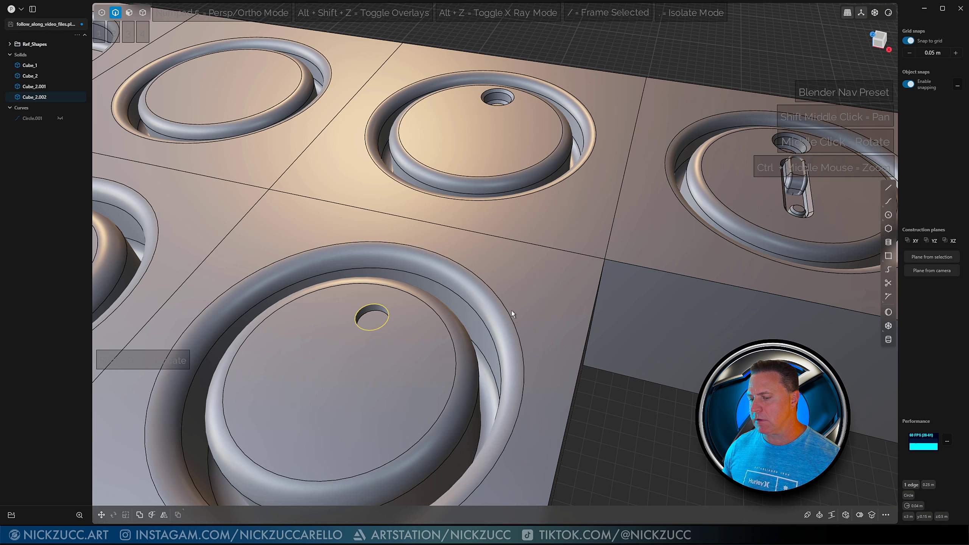
Step: Turn off grid snapping and chamfer the small hole's upper rim on Cube_2.002 by about 0.008 m
{"action": "left_click", "coordinate": [908, 41]}
{"action": "middle_click_drag", "start_coordinate": [382, 317], "coordinate": [367, 322]}
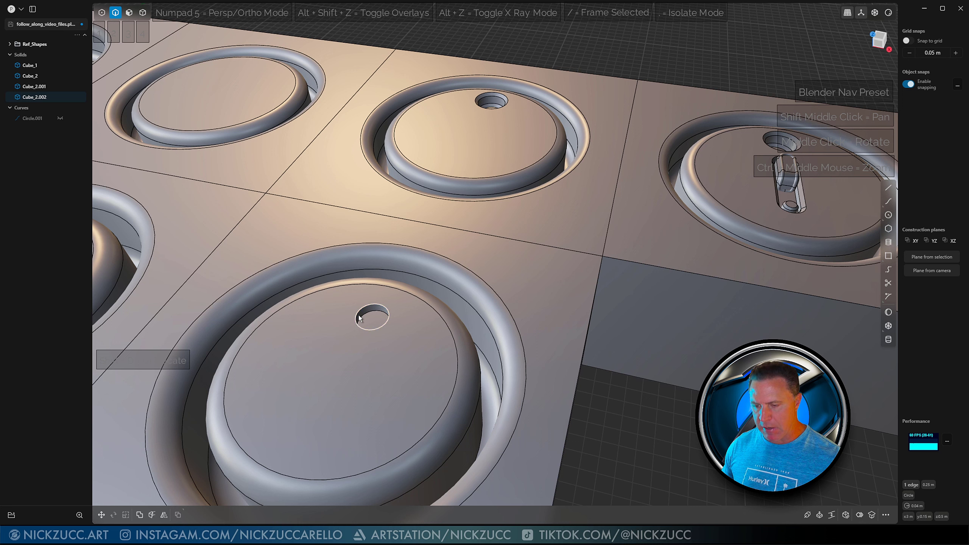
{"action": "key", "text": "f"}
{"action": "left_click", "coordinate": [360, 312]}
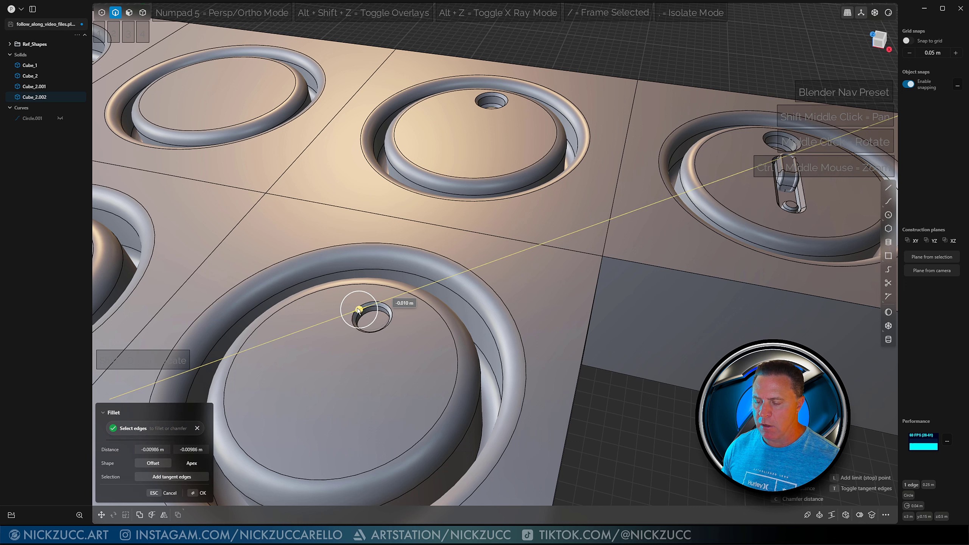
{"action": "left_click_drag", "start_coordinate": [358, 310], "coordinate": [358, 311]}
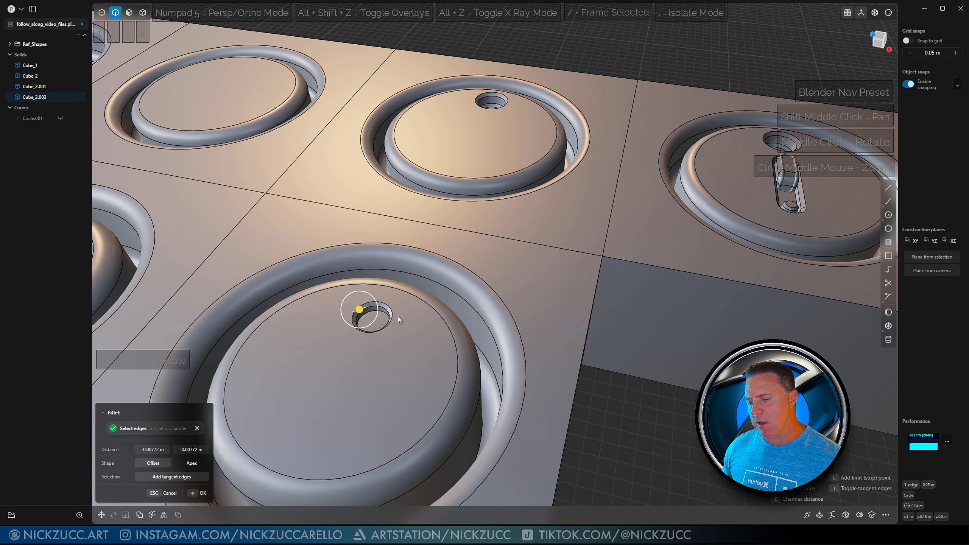
{"action": "middle_click_drag", "start_coordinate": [357, 308], "coordinate": [354, 301]}
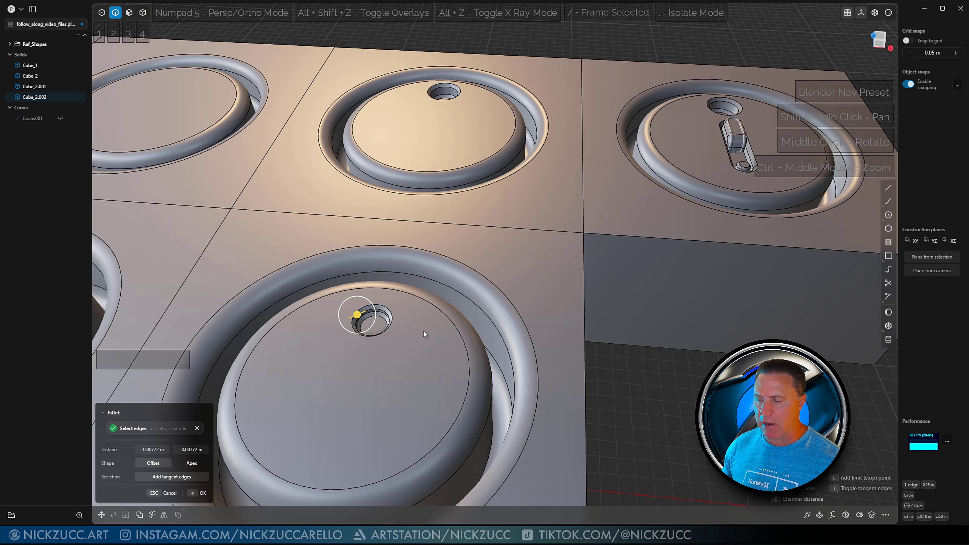
{"action": "middle_click_drag", "start_coordinate": [423, 335], "coordinate": [437, 280]}
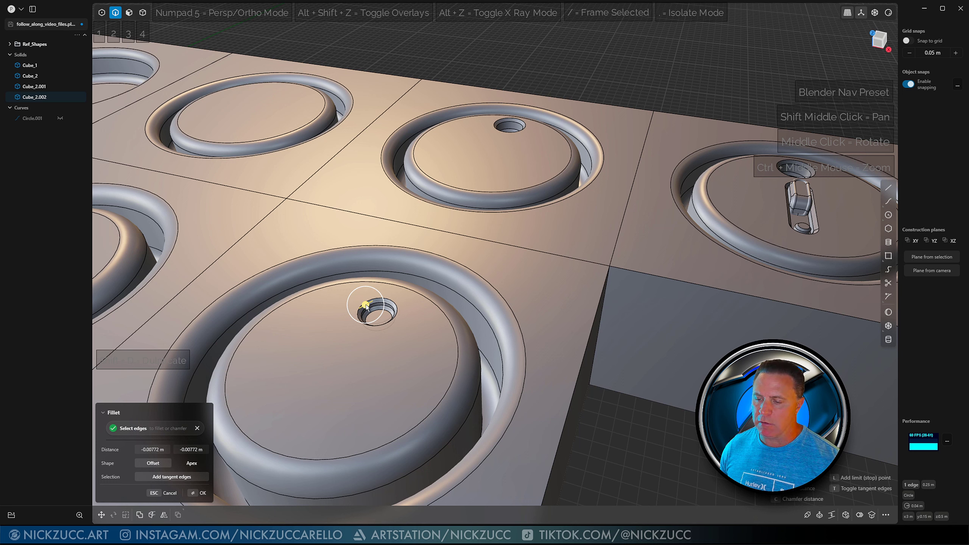
{"action": "left_click_drag", "start_coordinate": [366, 305], "coordinate": [366, 306]}
{"action": "key", "text": "Return"}
{"action": "middle_click_drag", "start_coordinate": [626, 416], "coordinate": [657, 415]}
{"action": "scroll", "coordinate": [635, 429], "scroll_direction": "down", "scroll_amount": 2}
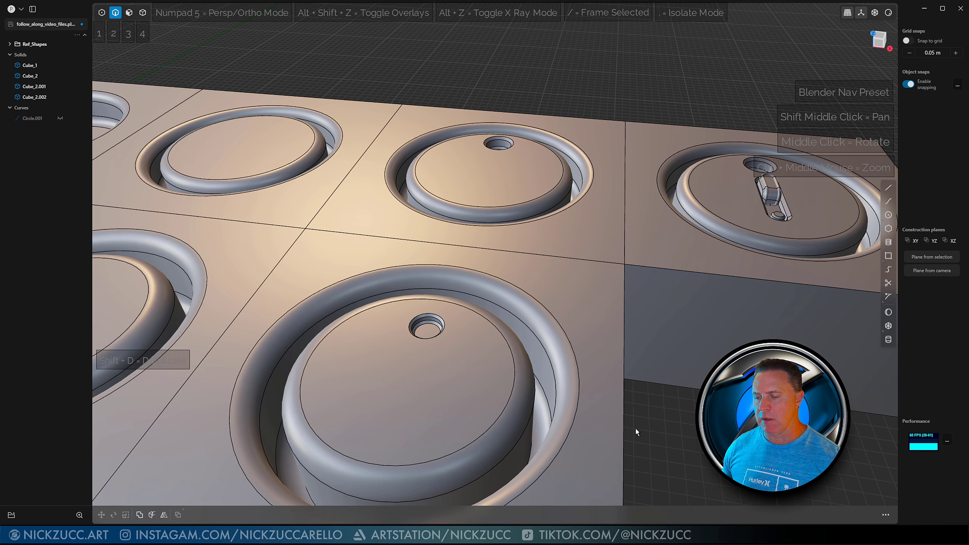
Step: Select the whole Cube_2.002 solid
{"action": "scroll", "coordinate": [635, 428], "scroll_direction": "up", "scroll_amount": 1}
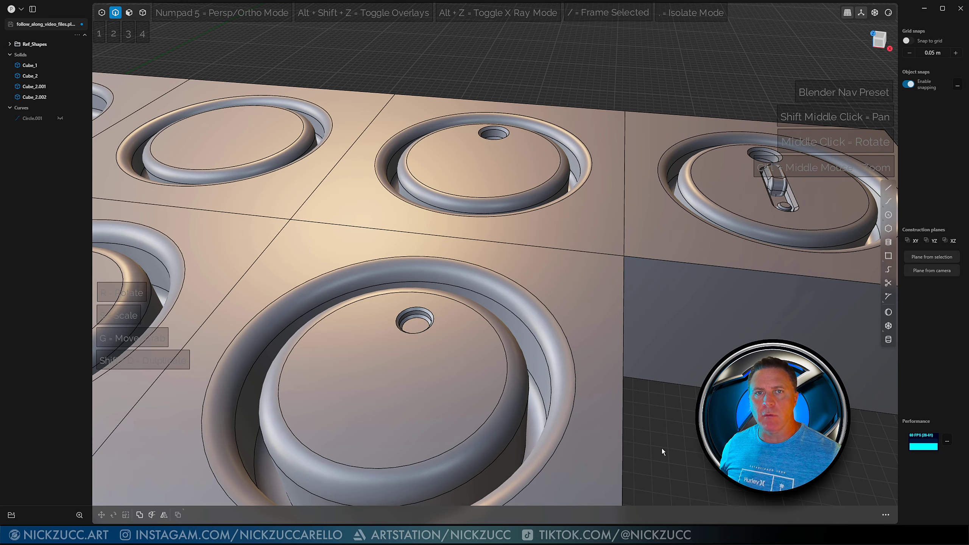
{"action": "middle_click_drag", "start_coordinate": [661, 448], "coordinate": [687, 365]}
{"action": "scroll", "coordinate": [687, 364], "scroll_direction": "down", "scroll_amount": 3}
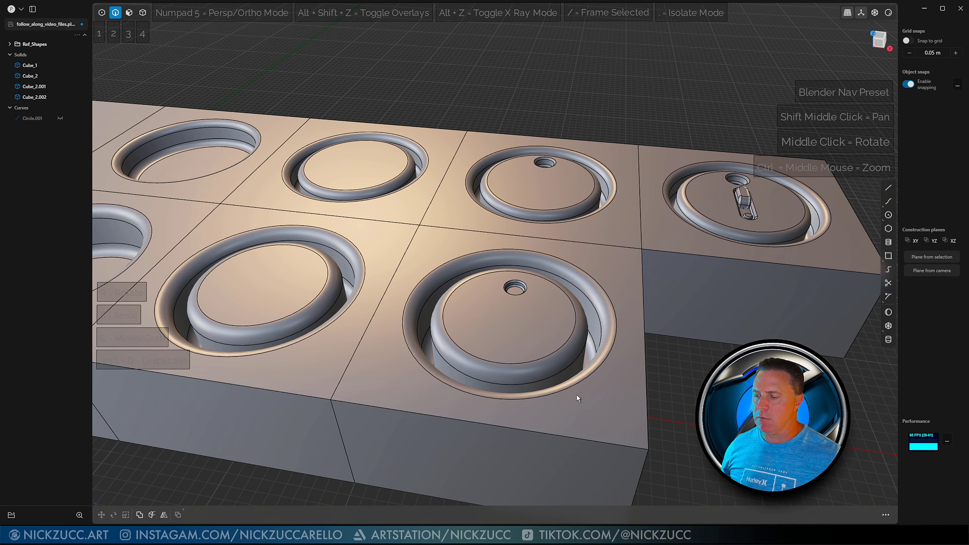
{"action": "key", "text": "4"}
{"action": "left_click", "coordinate": [604, 389]}
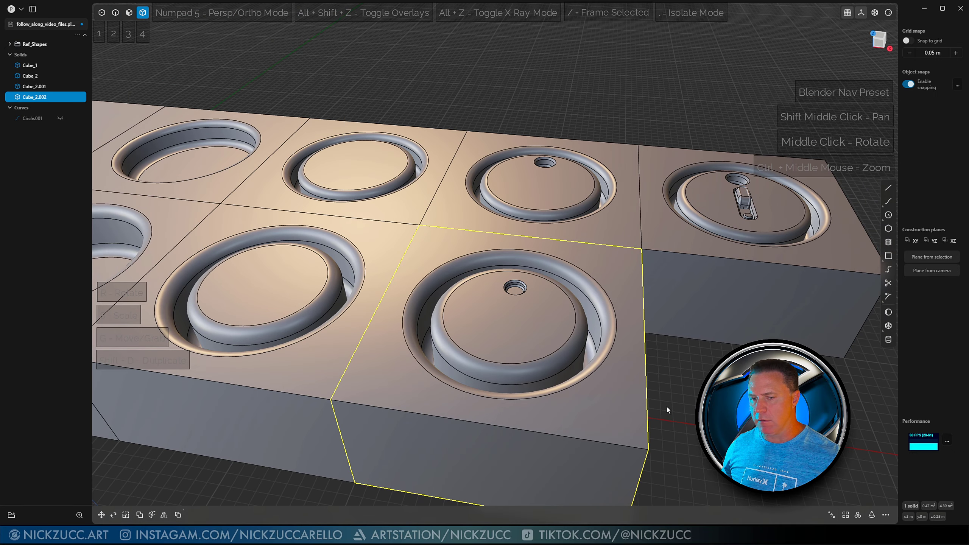
Step: Examine the cubes in the side, top and front views, ending in an angled perspective view
{"action": "key", "text": "KP_3"}
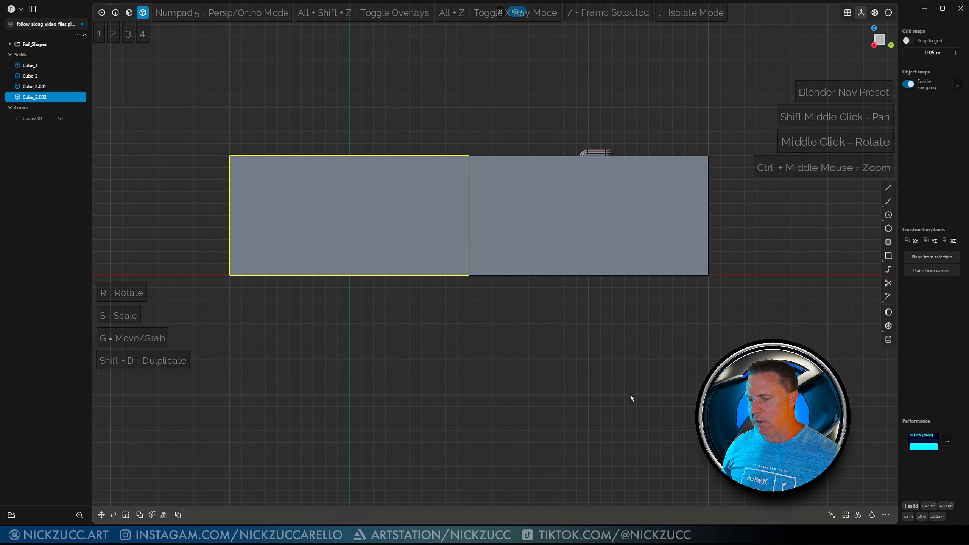
{"action": "key", "text": "KP_7"}
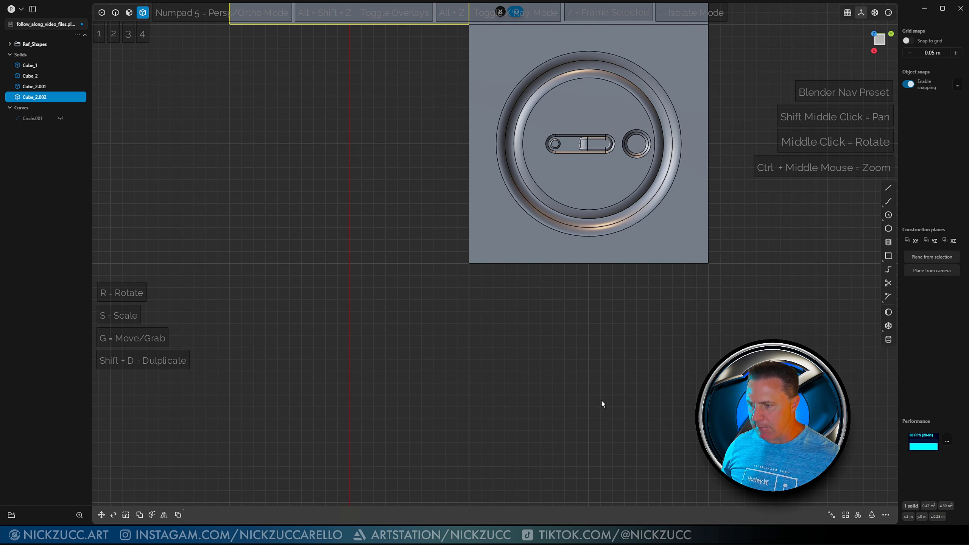
{"action": "key", "text": "KP_1"}
{"action": "key", "text": "KP_7"}
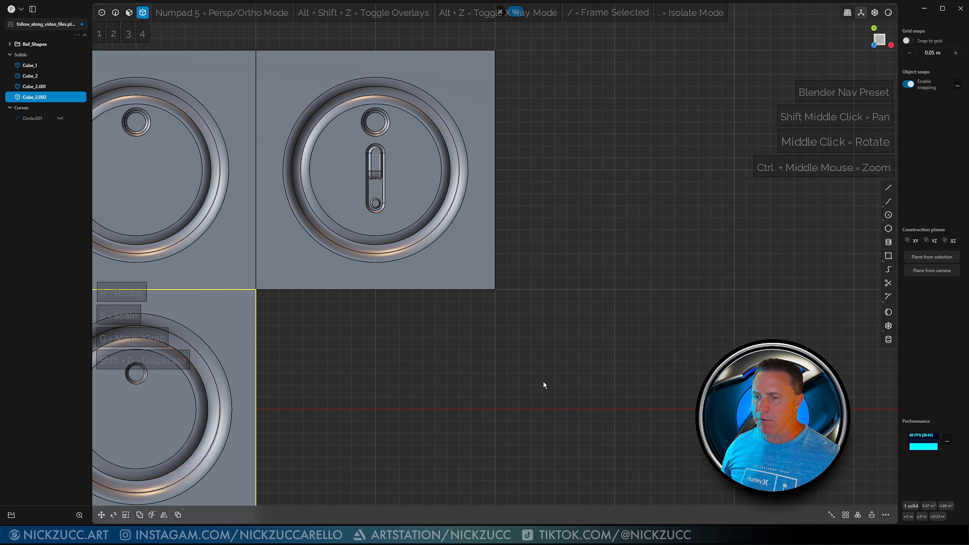
{"action": "key", "text": "KP_1"}
{"action": "key", "text": "KP_3"}
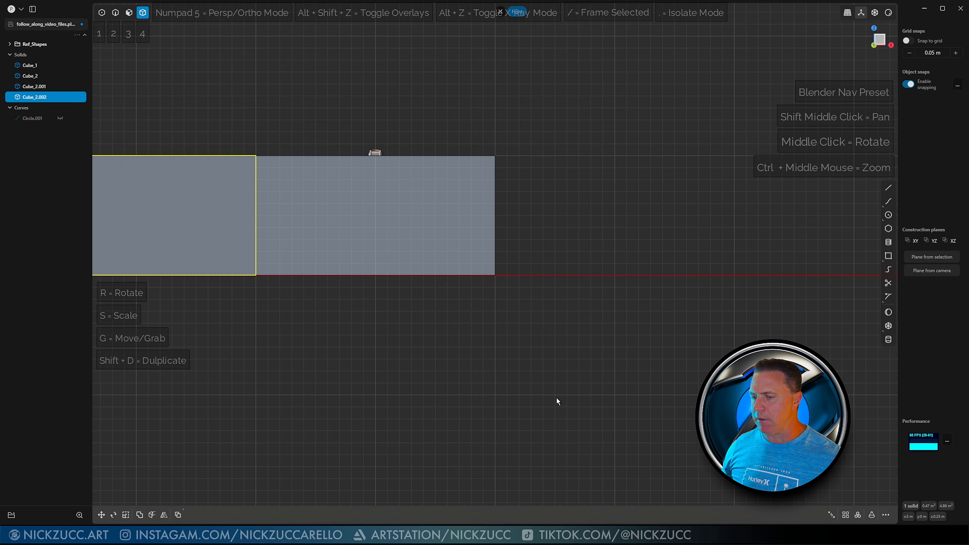
{"action": "key", "text": "KP_1"}
{"action": "key", "text": "KP_7"}
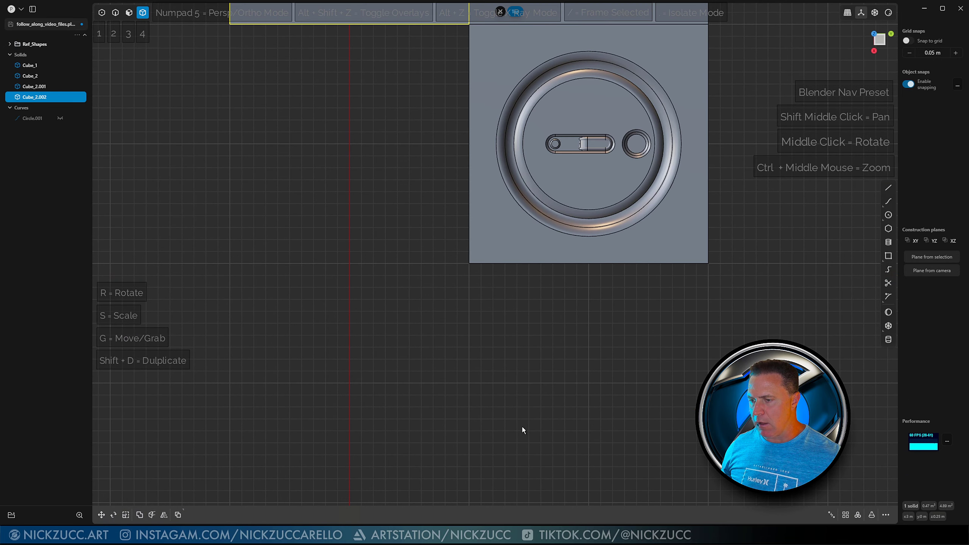
{"action": "key", "text": "KP_1"}
{"action": "key", "text": "KP_7"}
{"action": "key", "text": "KP_1"}
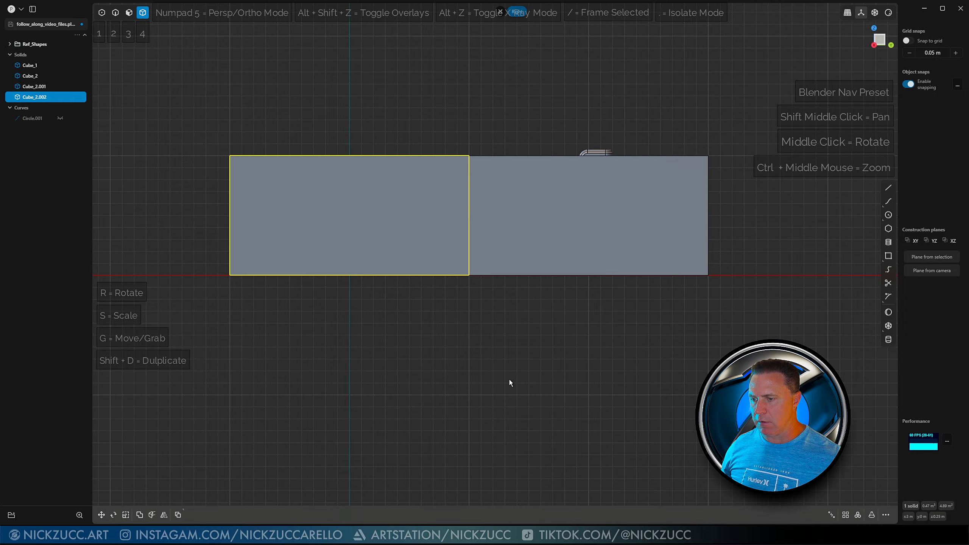
{"action": "middle_click_drag", "start_coordinate": [509, 379], "coordinate": [562, 371]}
{"action": "scroll", "coordinate": [550, 383], "scroll_direction": "down", "scroll_amount": 5}
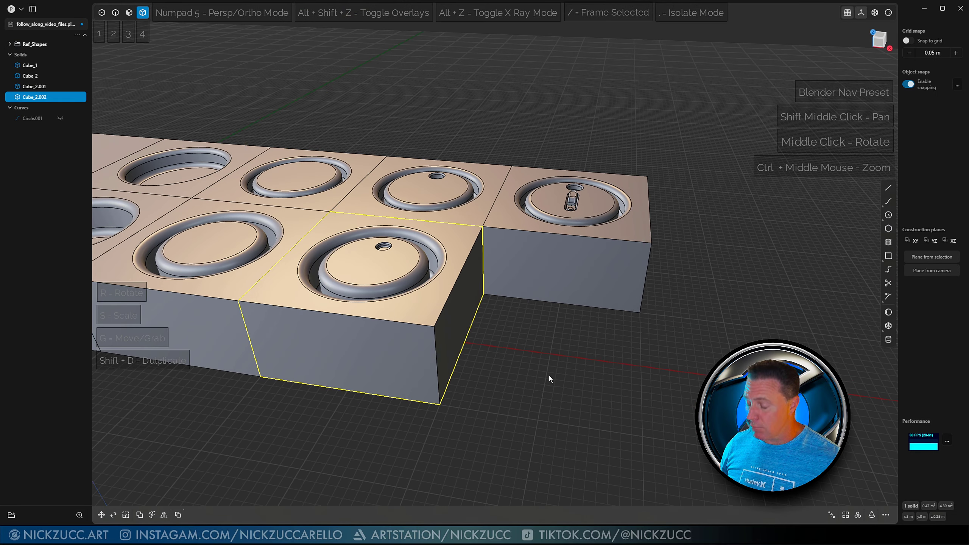
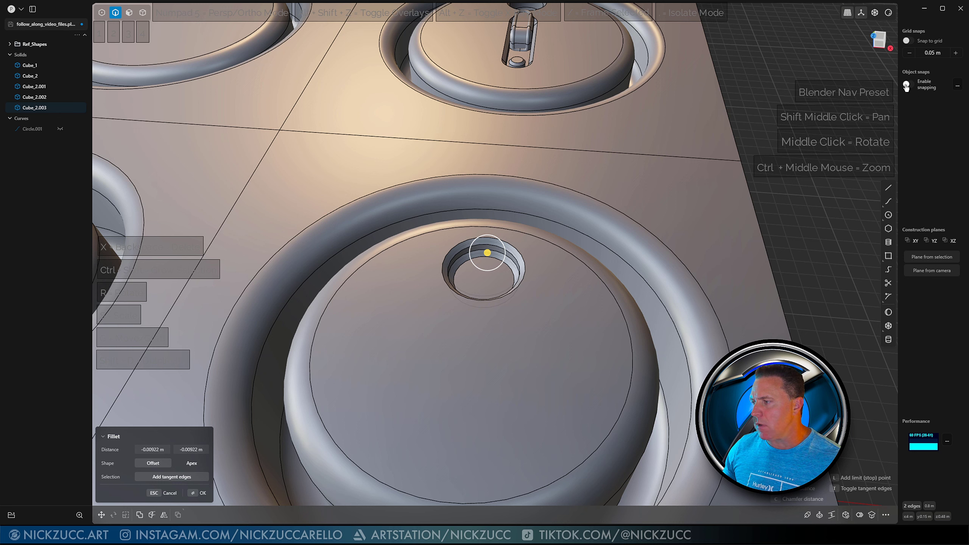
Step: Turn grid and object snapping back on and apply the chamfer of about 0.009 m to the hole edges on Cube_2.003
{"action": "left_click", "coordinate": [907, 41]}
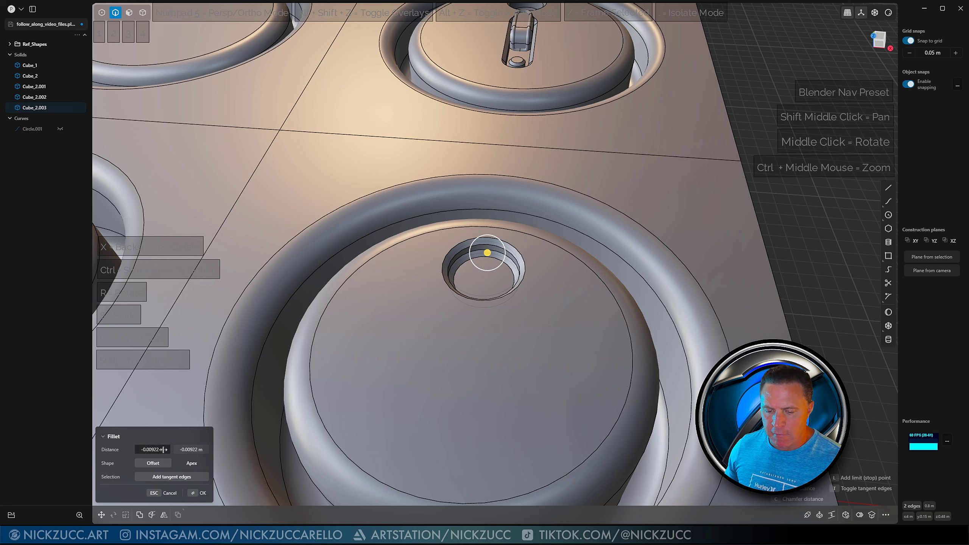
{"action": "key", "text": "Return"}
{"action": "scroll", "coordinate": [644, 304], "scroll_direction": "down", "scroll_amount": 3}
{"action": "mouse_move", "coordinate": [644, 304]}
{"action": "middle_mouse_down"}
{"action": "mouse_move", "coordinate": [662, 292]}
{"action": "mouse_move", "coordinate": [652, 294]}
{"action": "middle_mouse_up"}
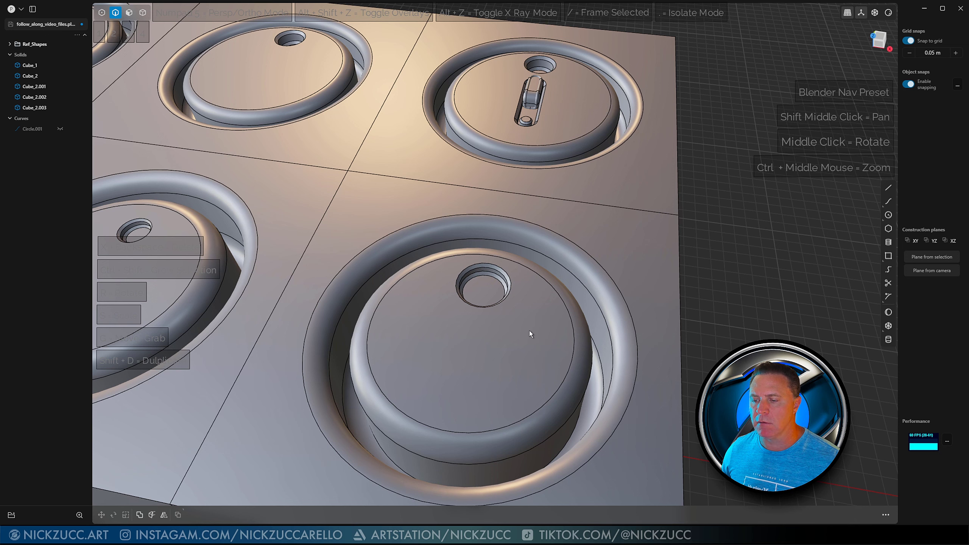
Step: Draw a straight line about 0.33 m long along Y on Cube_2.003's cylinder top, from the small hole's edge to the opposite rim
{"action": "middle_click_drag", "start_coordinate": [529, 330], "coordinate": [569, 321]}
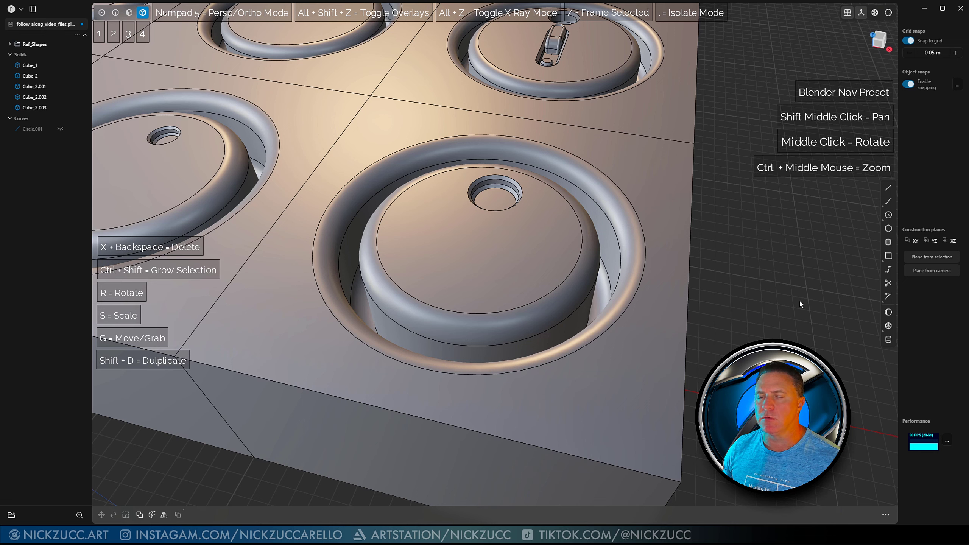
{"action": "middle_click_drag", "start_coordinate": [799, 301], "coordinate": [784, 286]}
{"action": "left_click", "coordinate": [887, 188]}
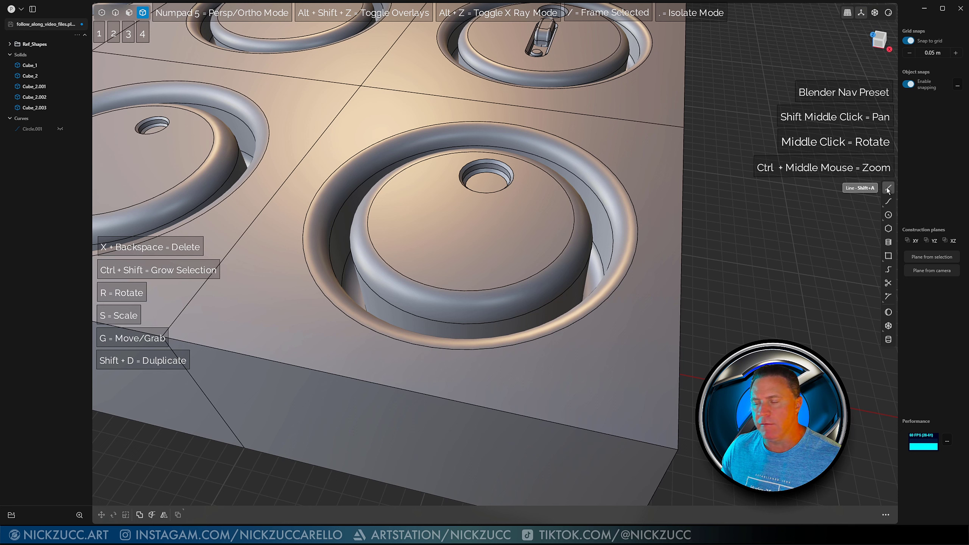
{"action": "left_click", "coordinate": [886, 188]}
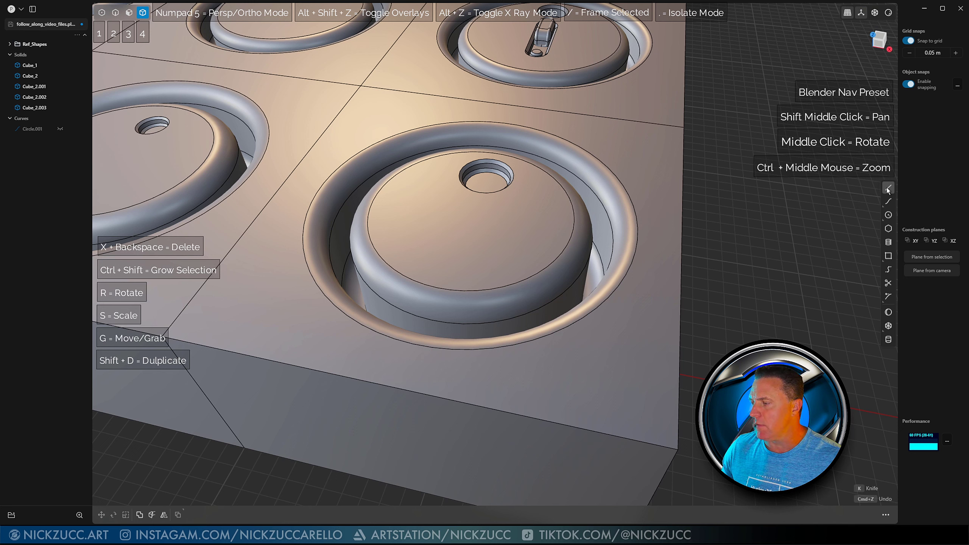
{"action": "middle_click_drag", "start_coordinate": [788, 233], "coordinate": [796, 264]}
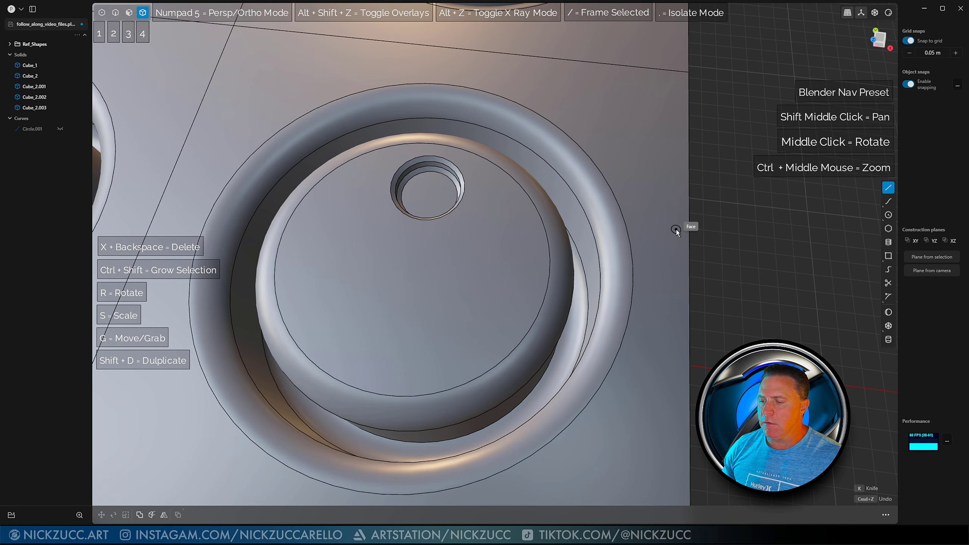
{"action": "scroll", "coordinate": [686, 229], "scroll_direction": "up", "scroll_amount": 2}
{"action": "middle_click_drag", "start_coordinate": [489, 231], "coordinate": [487, 241]}
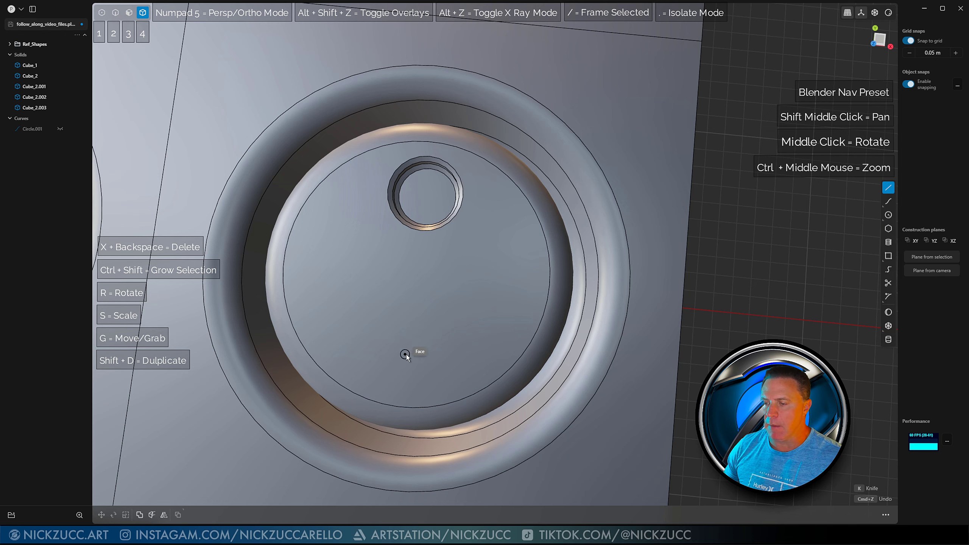
{"action": "middle_click_drag", "start_coordinate": [429, 291], "coordinate": [430, 263]}
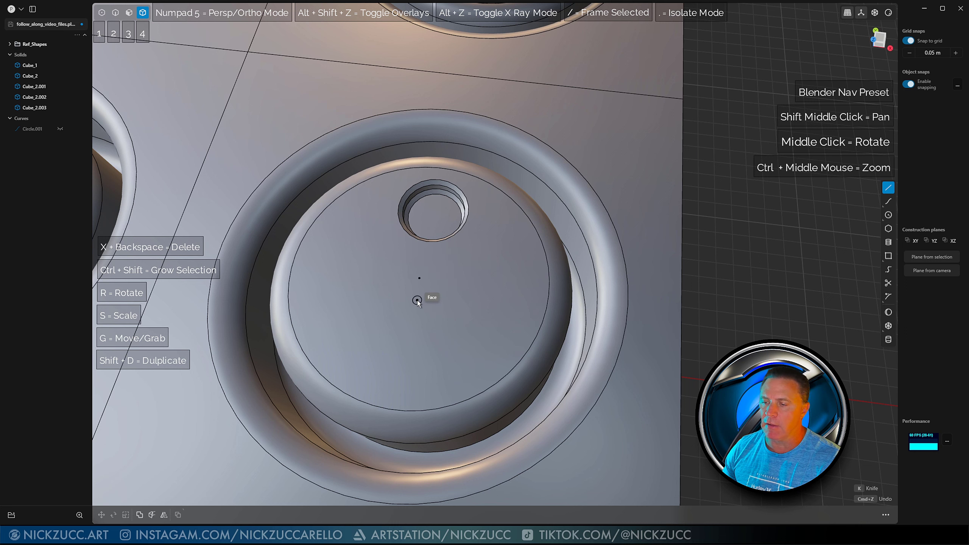
{"action": "middle_click_drag", "start_coordinate": [417, 300], "coordinate": [431, 246]}
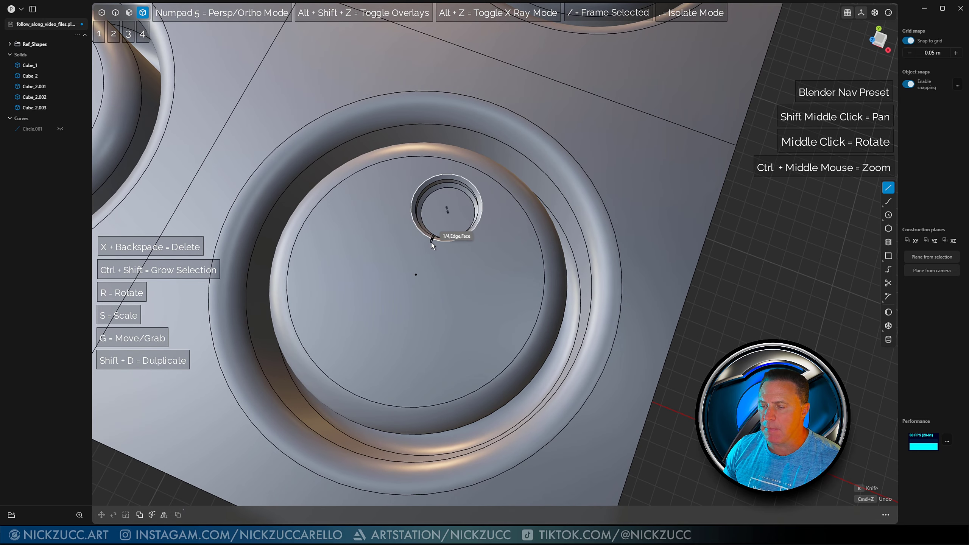
{"action": "left_click", "coordinate": [430, 242]}
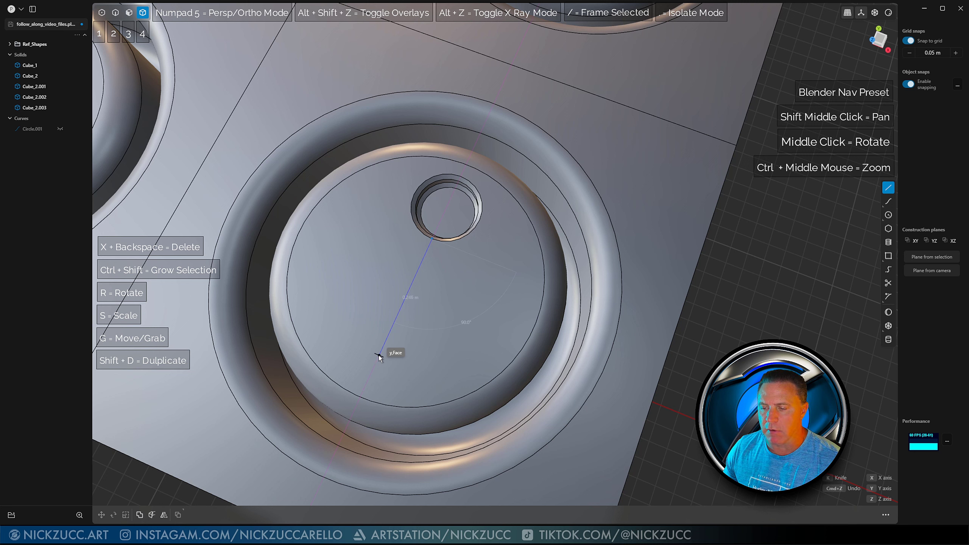
{"action": "left_click", "coordinate": [359, 396]}
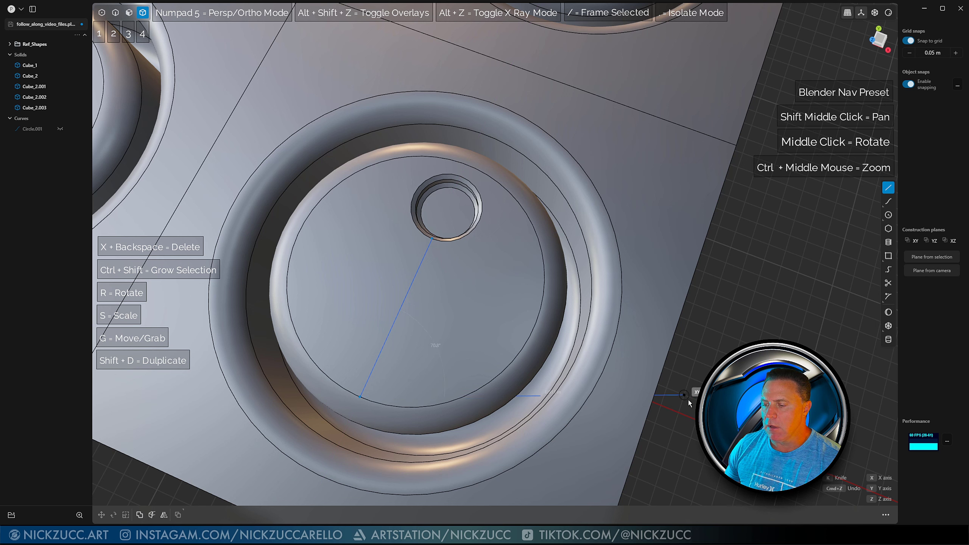
{"action": "key", "text": "Escape"}
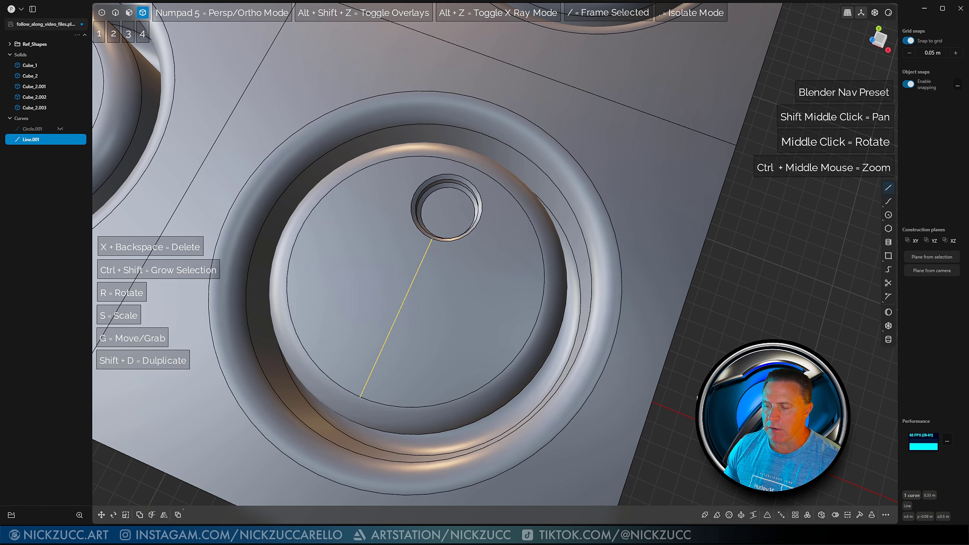
{"action": "middle_click_drag", "start_coordinate": [695, 398], "coordinate": [700, 376]}
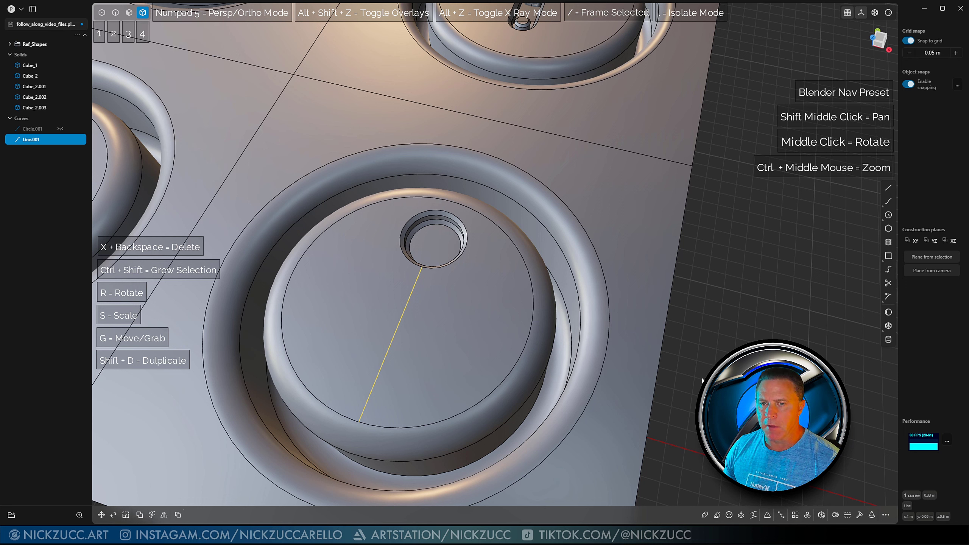
Step: Try moving the line's hole-side endpoint along the X axis, and undo the move
{"action": "key", "text": "1"}
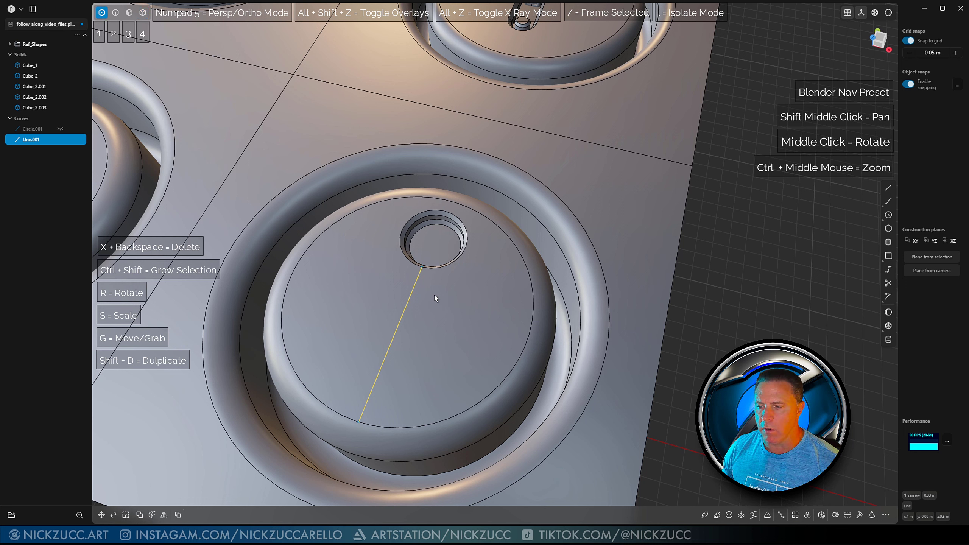
{"action": "left_click", "coordinate": [422, 270]}
{"action": "key", "text": "g"}
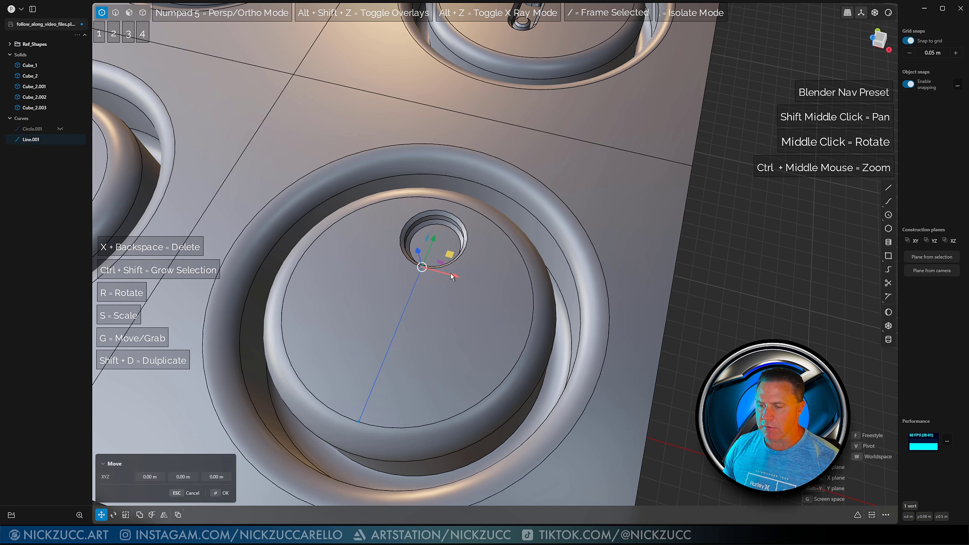
{"action": "left_click_drag", "start_coordinate": [456, 280], "coordinate": [515, 301]}
{"action": "right_click", "coordinate": [512, 300]}
{"action": "key", "text": "ctrl+z"}
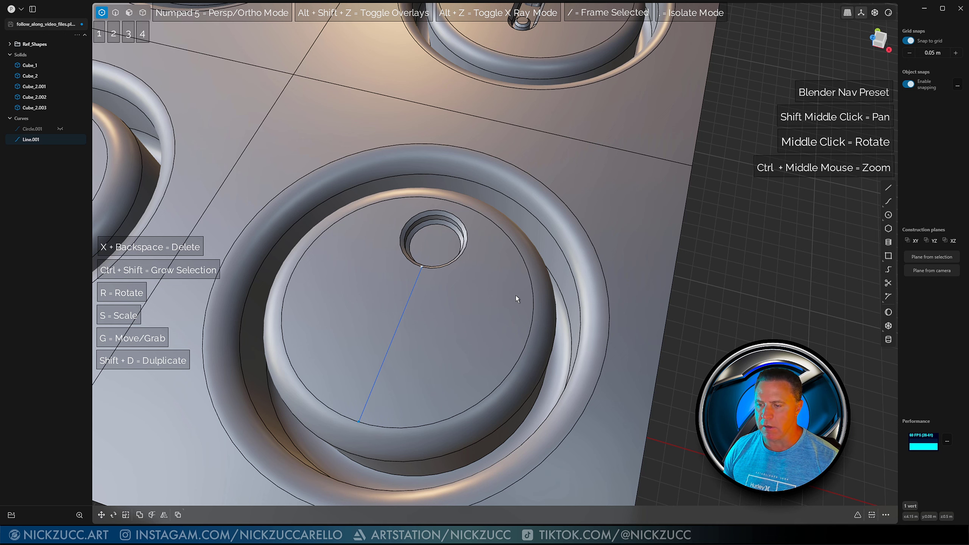
{"action": "left_click", "coordinate": [739, 336]}
{"action": "middle_click_drag", "start_coordinate": [734, 331], "coordinate": [720, 315]}
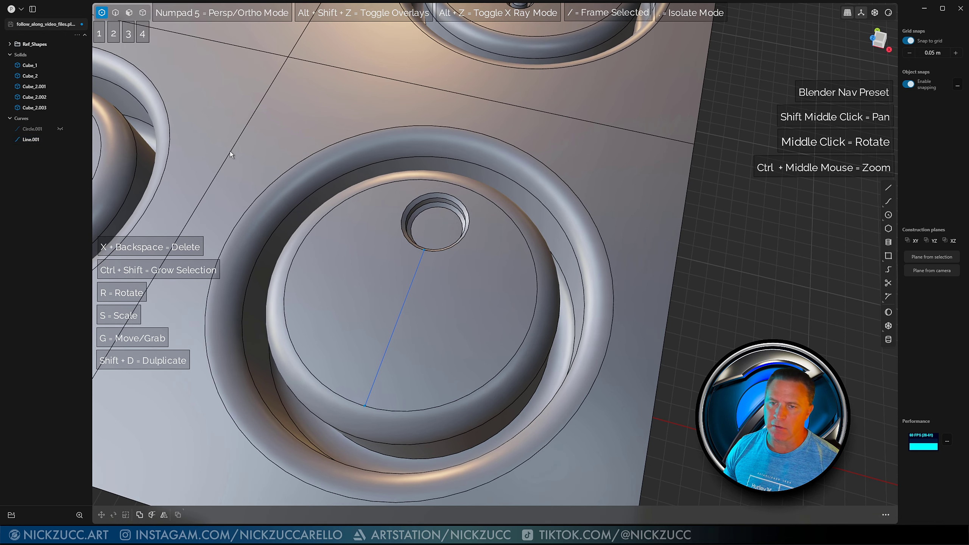
Step: Draw a straight line along X across the middle of the cylinder top, crossing the first line from rim to rim
{"action": "middle_click_drag", "start_coordinate": [443, 240], "coordinate": [450, 239]}
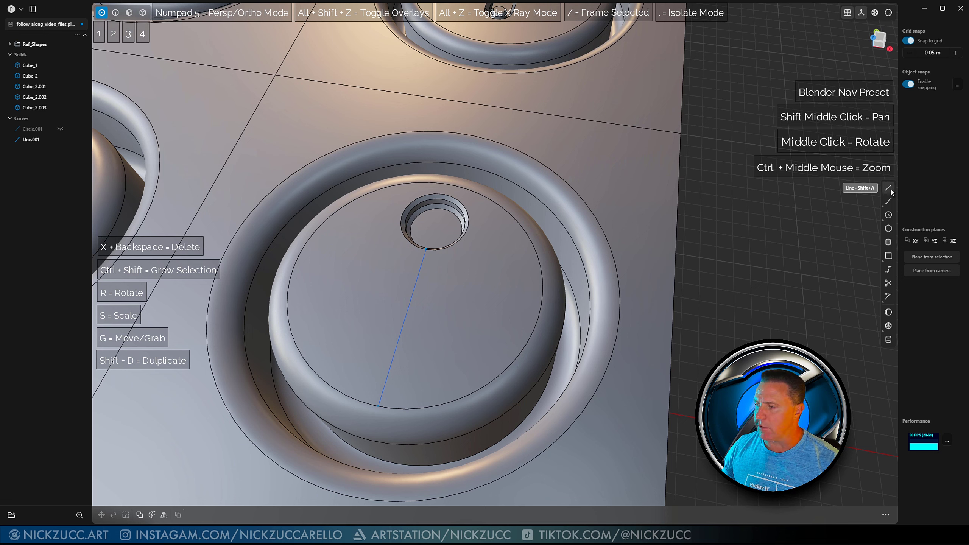
{"action": "key", "text": "shift+a"}
{"action": "middle_click_drag", "start_coordinate": [591, 316], "coordinate": [599, 323]}
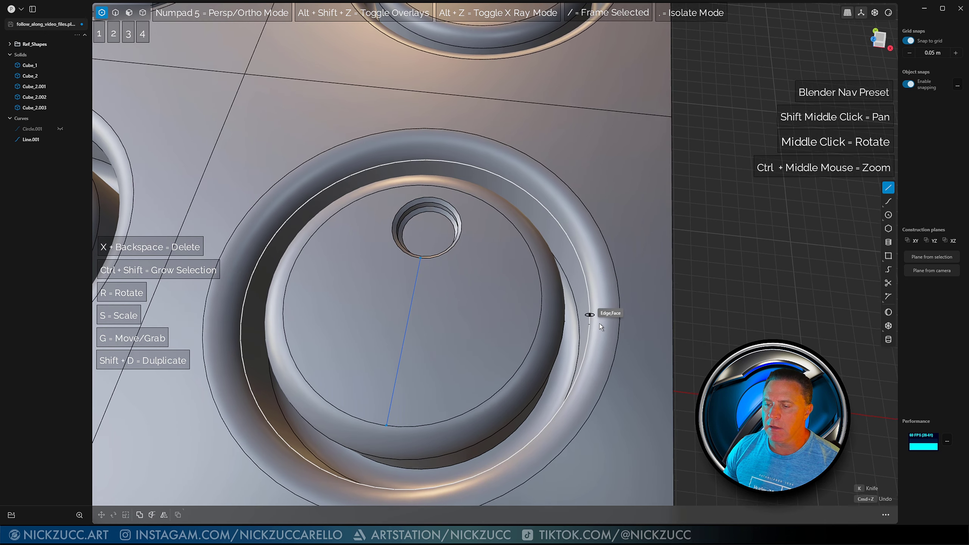
{"action": "left_click", "coordinate": [289, 279]}
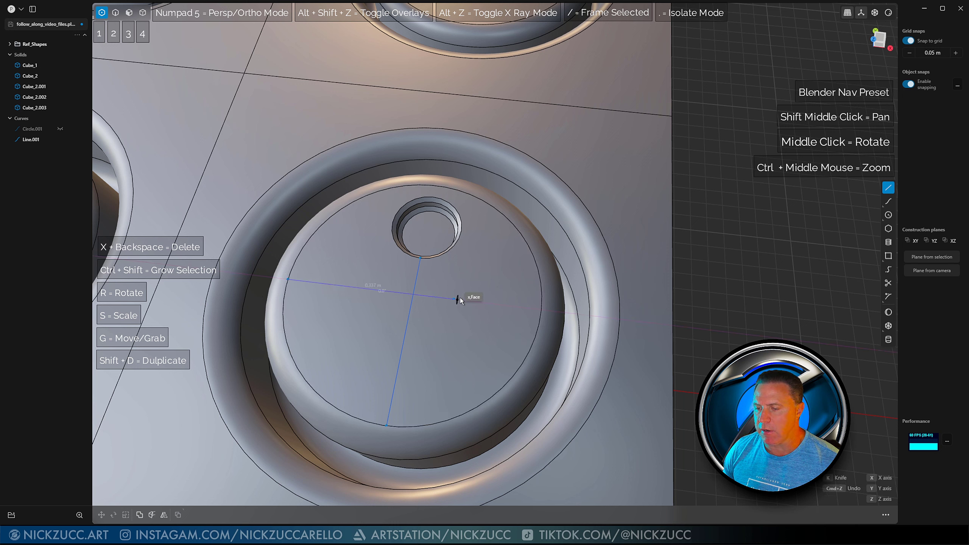
{"action": "left_click", "coordinate": [541, 310]}
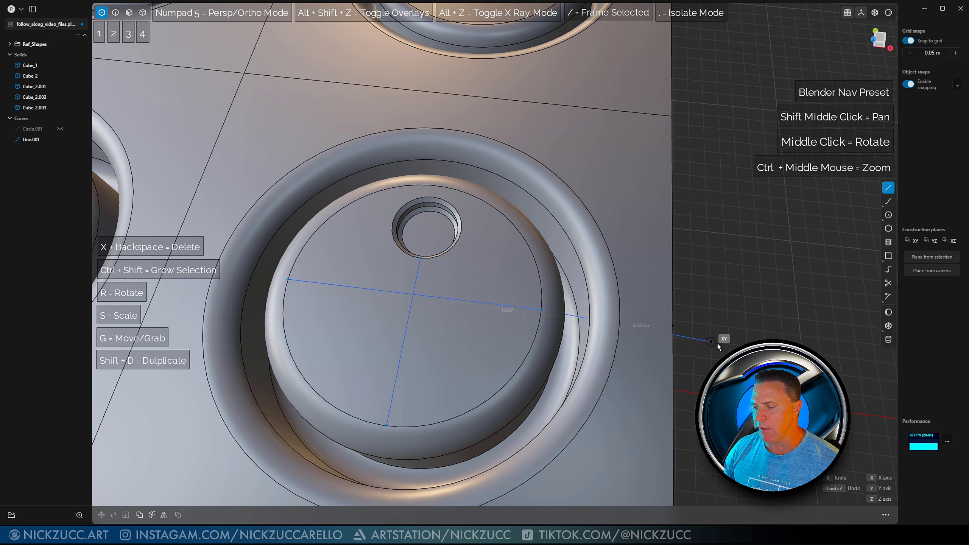
{"action": "key", "text": "Escape"}
{"action": "middle_click_drag", "start_coordinate": [728, 344], "coordinate": [705, 301]}
{"action": "left_click", "coordinate": [718, 327]}
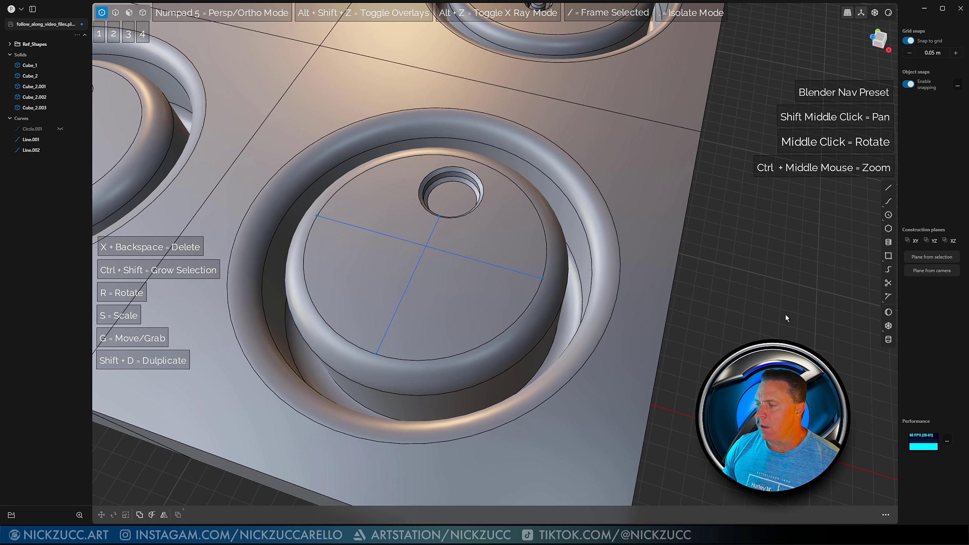
Step: Draw a second line along X, parallel to the first cross line, across the part of the cylinder top farthest from the hole
{"action": "left_click", "coordinate": [881, 193]}
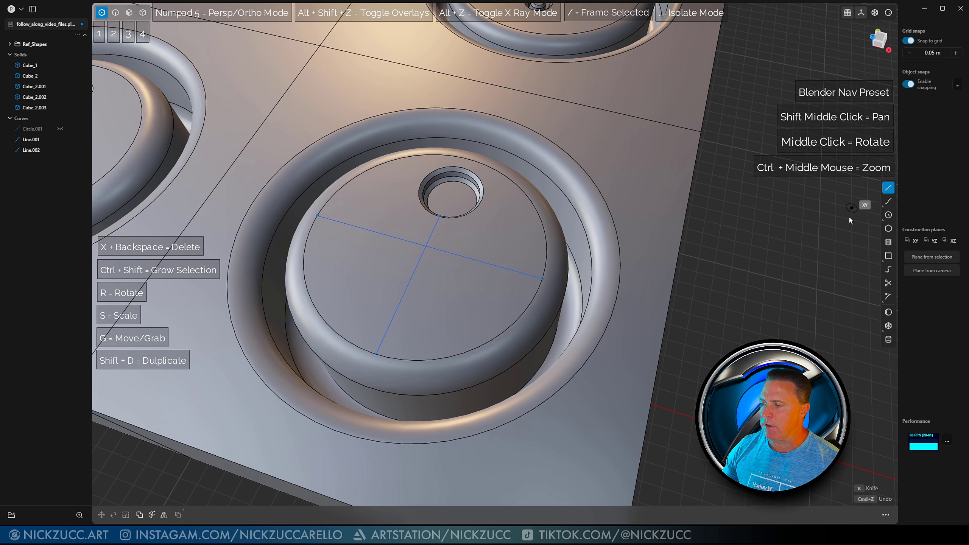
{"action": "middle_click_drag", "start_coordinate": [683, 366], "coordinate": [671, 362]}
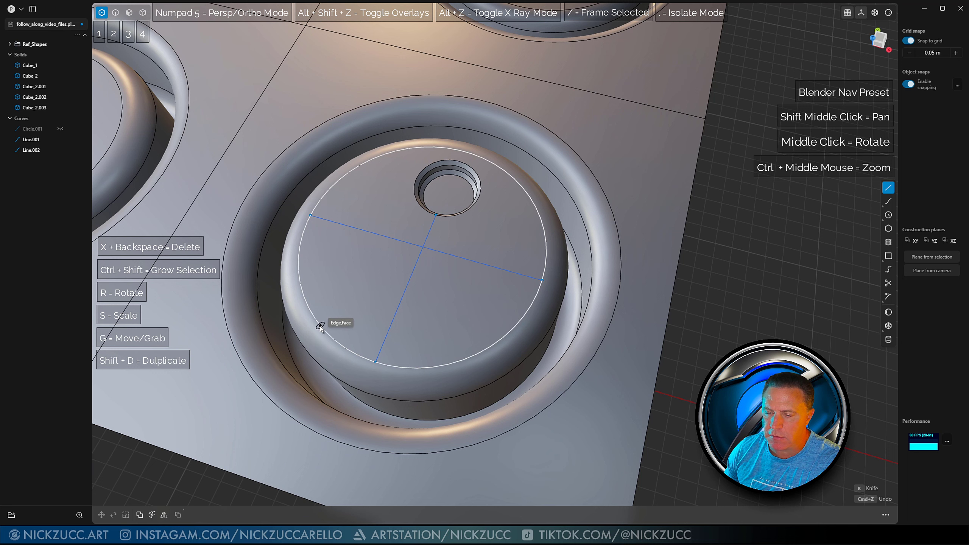
{"action": "left_click", "coordinate": [310, 309]}
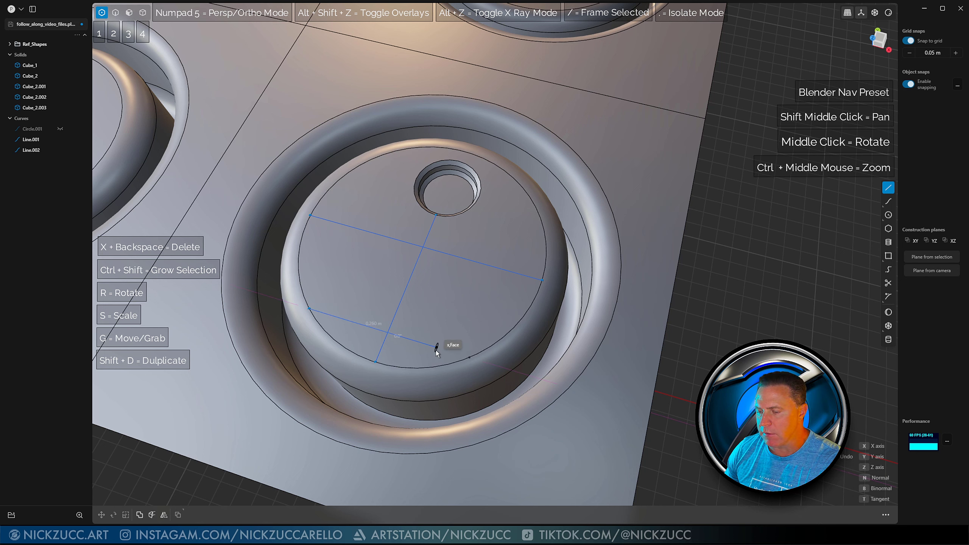
{"action": "left_click", "coordinate": [469, 356]}
{"action": "right_click", "coordinate": [806, 366]}
{"action": "left_click", "coordinate": [805, 366]}
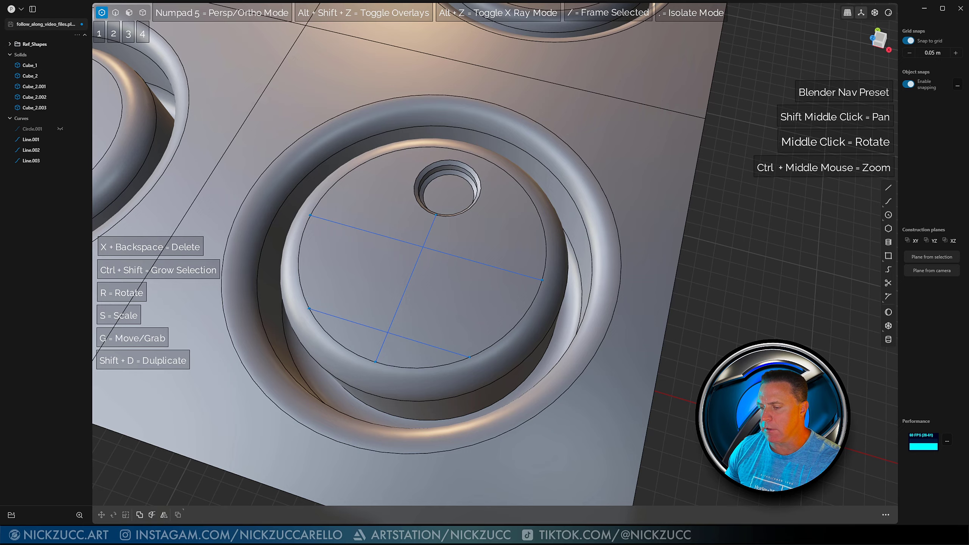
{"action": "middle_click_drag", "start_coordinate": [806, 366], "coordinate": [801, 346]}
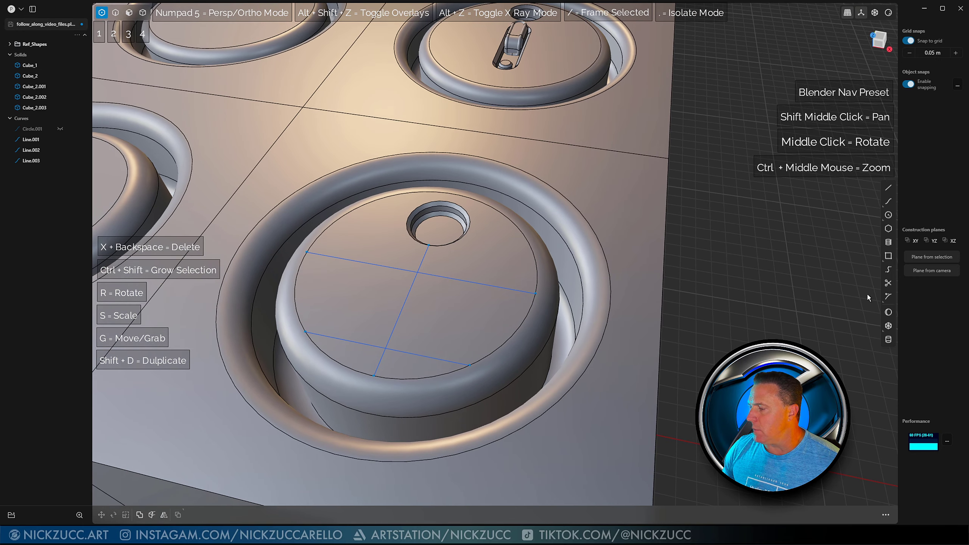
Step: Trim the Y-direction line's ends beyond the two cross lines and delete both cross lines
{"action": "left_click", "coordinate": [887, 286]}
{"action": "left_click", "coordinate": [425, 257]}
{"action": "left_click", "coordinate": [380, 363]}
{"action": "key", "text": "2"}
{"action": "left_click", "coordinate": [473, 282]}
{"action": "key", "text": "x"}
Step: Offset the remaining line to both sides by about 0.024 m, turning grid snapping off for fine adjustment and back on
{"action": "left_click", "coordinate": [379, 283]}
{"action": "key", "text": "o"}
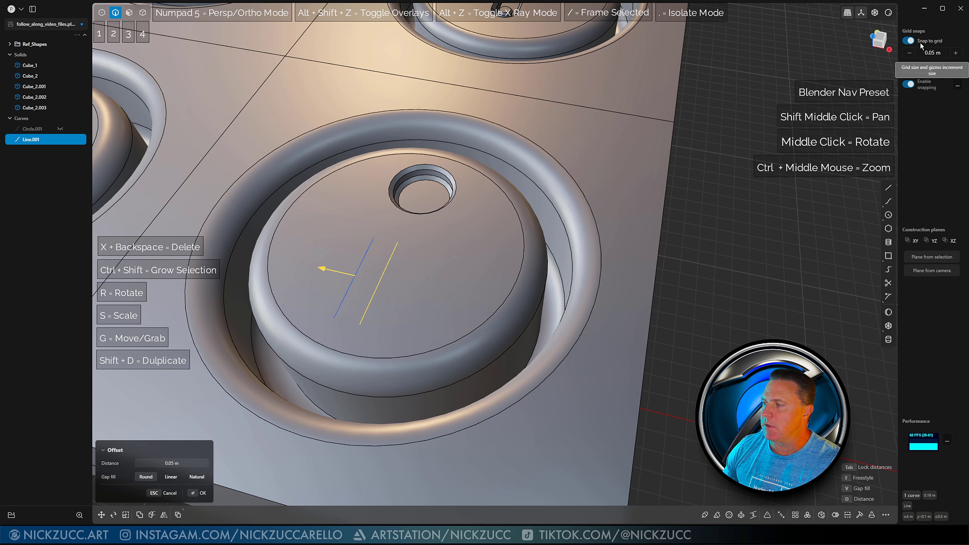
{"action": "left_click", "coordinate": [910, 41]}
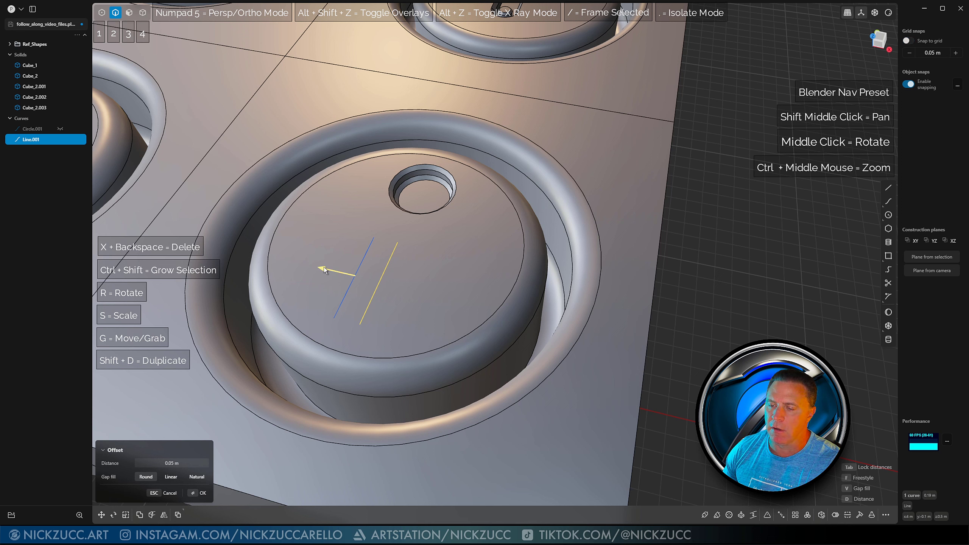
{"action": "left_click_drag", "start_coordinate": [324, 267], "coordinate": [336, 272]}
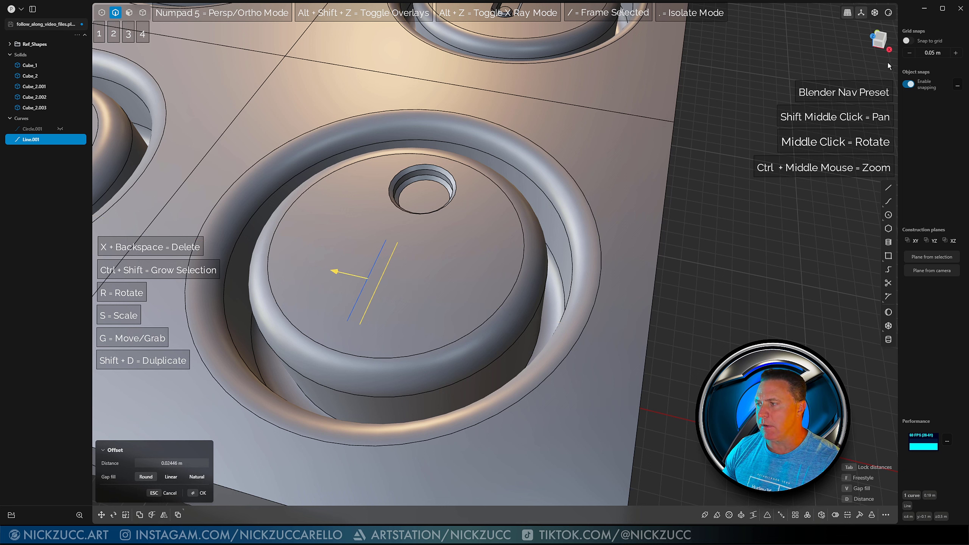
{"action": "left_click", "coordinate": [906, 41]}
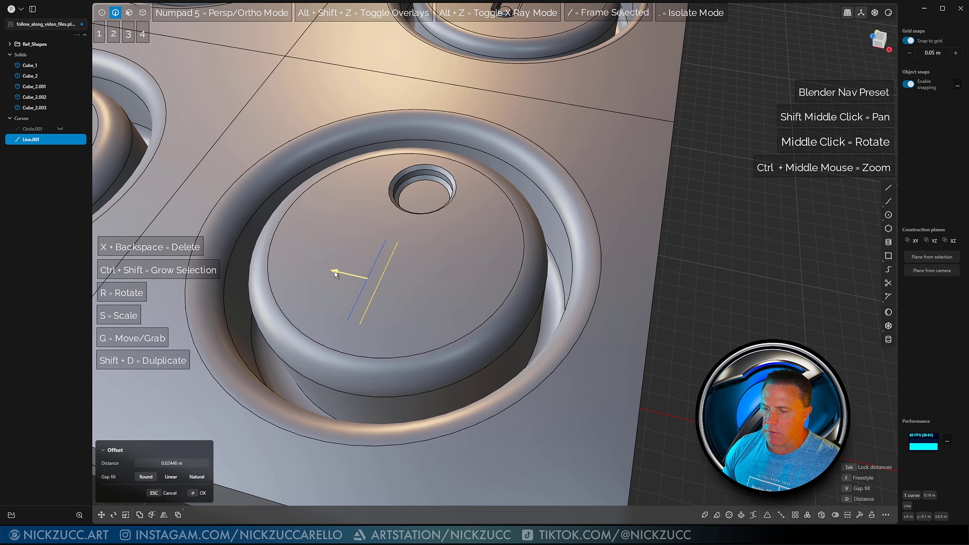
{"action": "left_click_drag", "start_coordinate": [334, 272], "coordinate": [369, 279]}
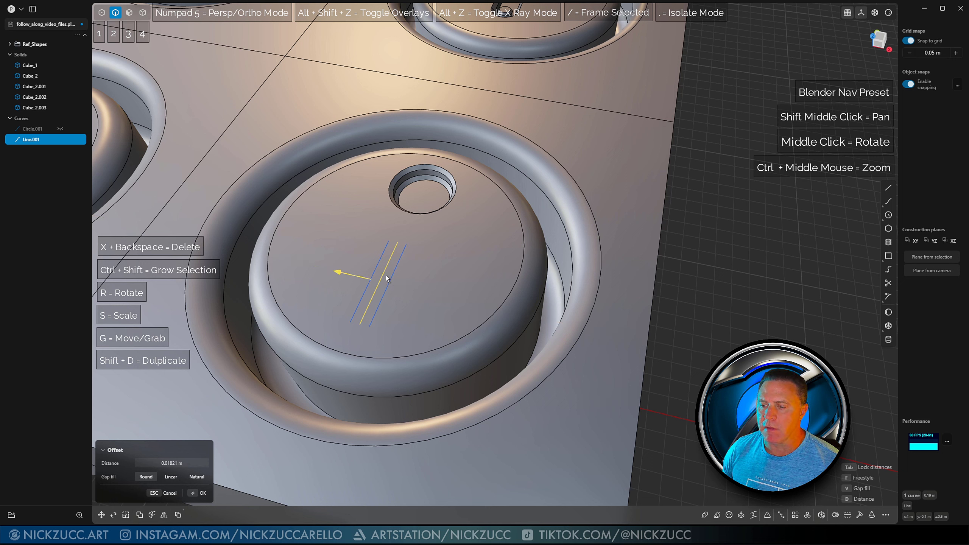
{"action": "left_click_drag", "start_coordinate": [342, 275], "coordinate": [367, 281]}
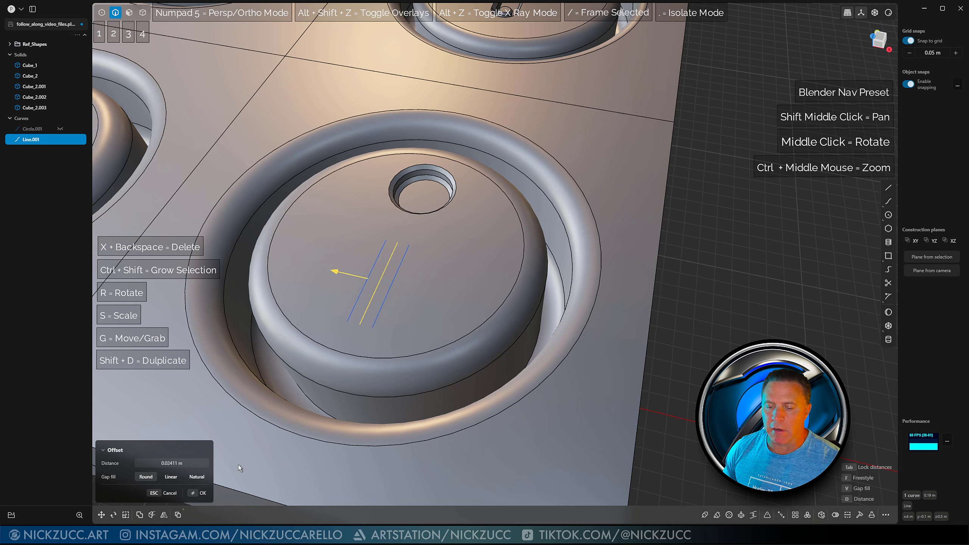
Step: Set the offset distance to 0.025 m, apply it and clear the selection
{"action": "left_click", "coordinate": [185, 465]}
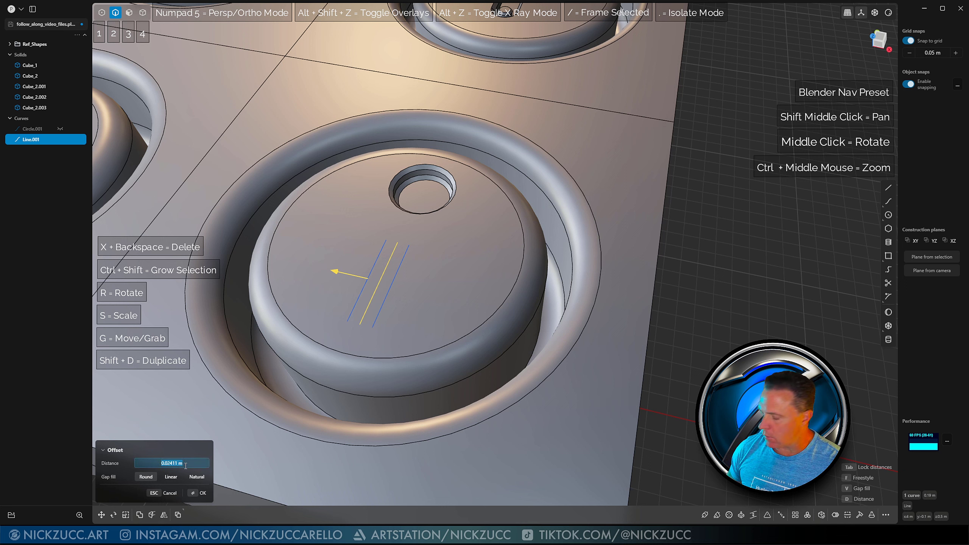
{"action": "type", "text": ".025"}
{"action": "key", "text": "Return"}
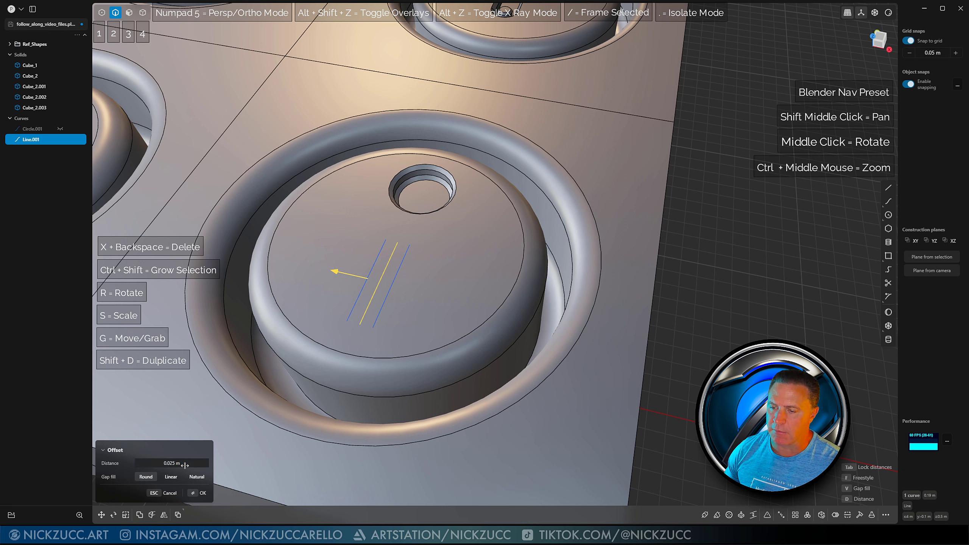
{"action": "left_click", "coordinate": [195, 493]}
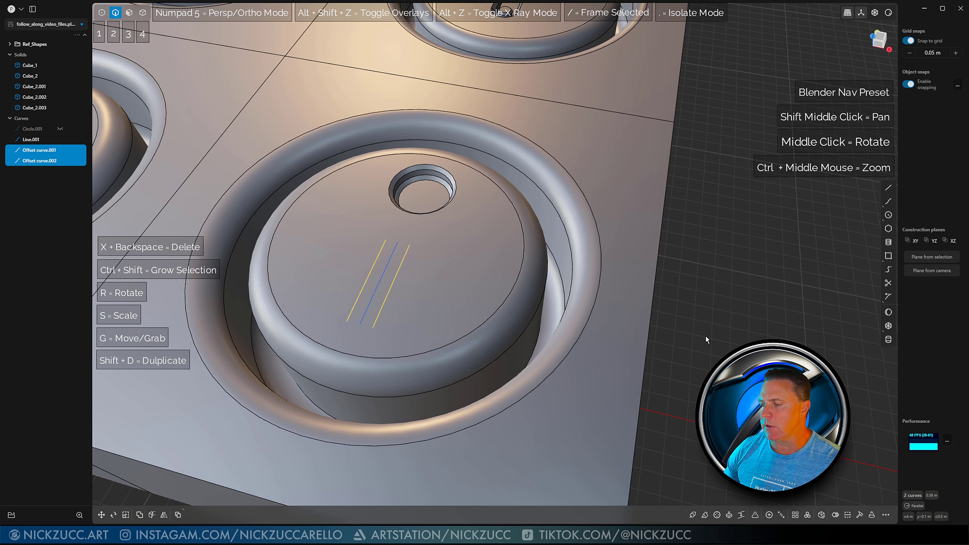
{"action": "left_click", "coordinate": [719, 332]}
{"action": "middle_click_drag", "start_coordinate": [720, 333], "coordinate": [741, 339]}
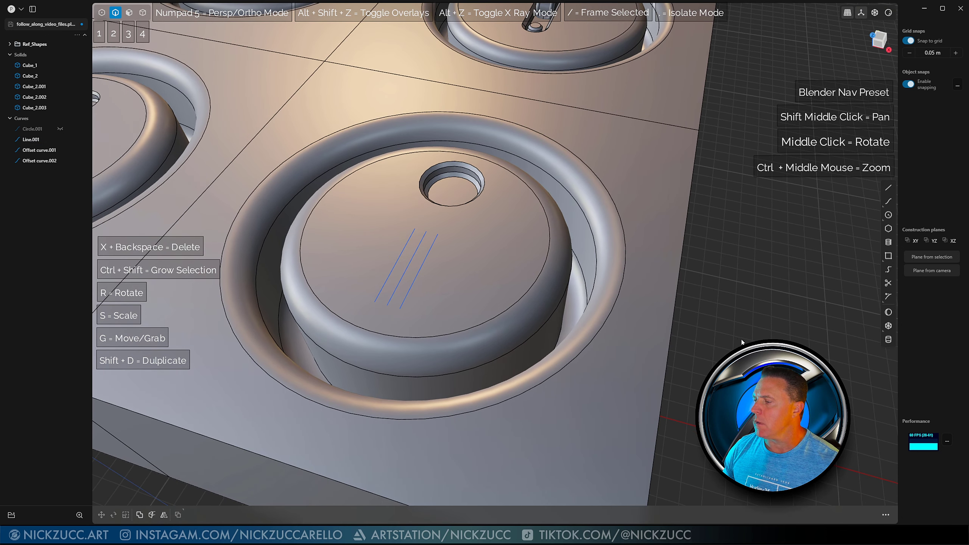
Step: Close both ends of the slot with tangent arcs joining the endpoints of the two outer offset lines
{"action": "right_click", "coordinate": [887, 217]}
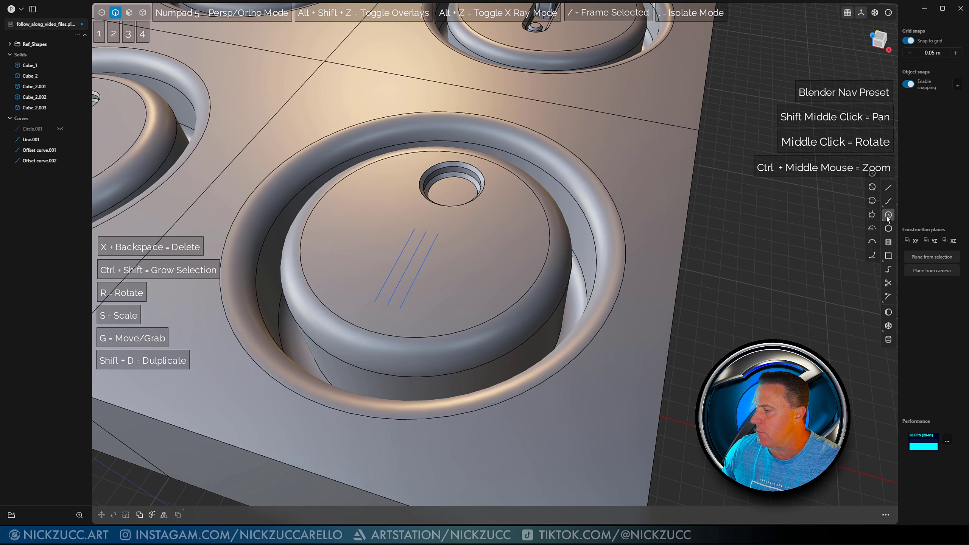
{"action": "left_click", "coordinate": [872, 256]}
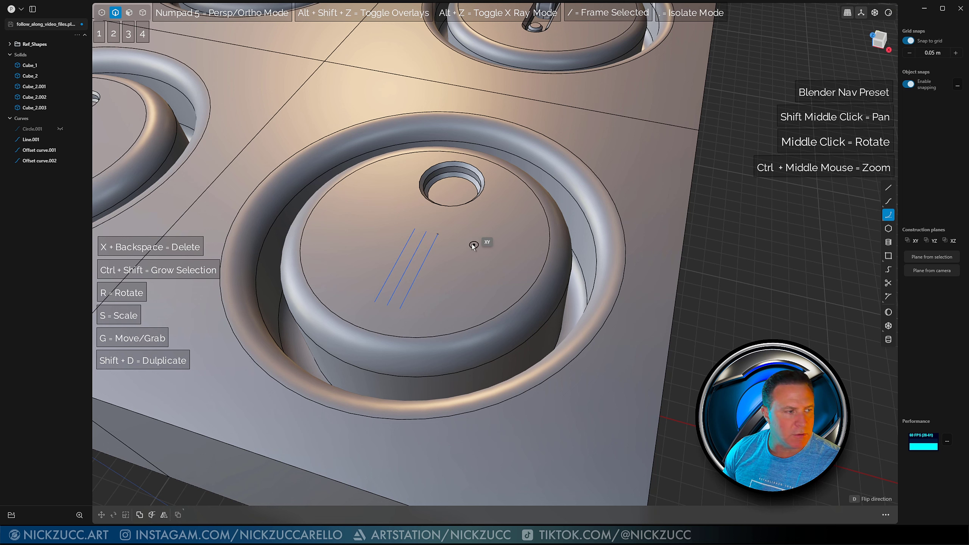
{"action": "left_click", "coordinate": [415, 228]}
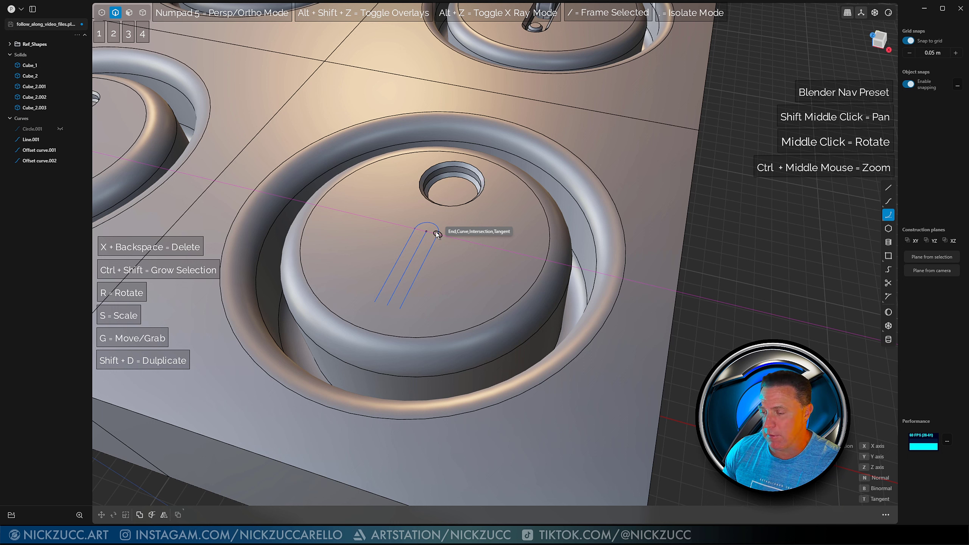
{"action": "left_click", "coordinate": [437, 233]}
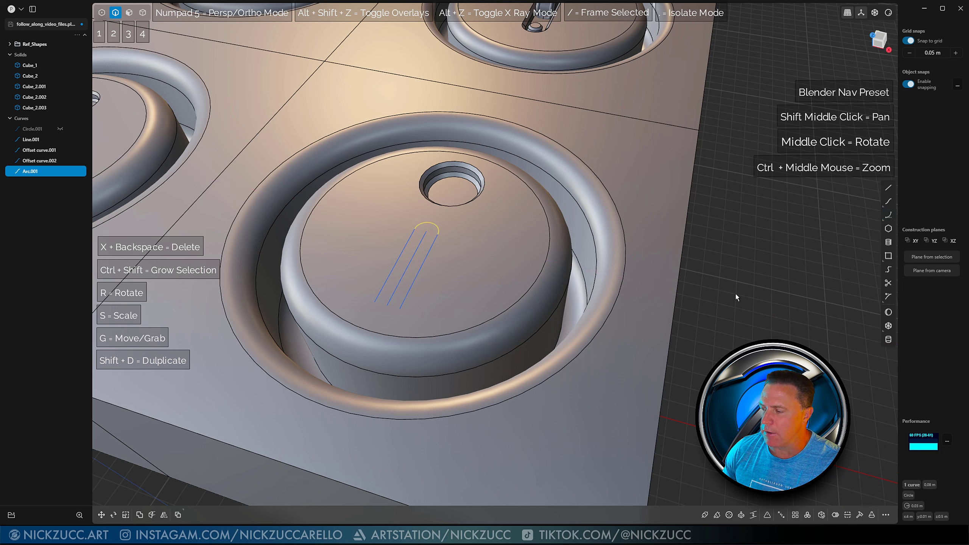
{"action": "left_click", "coordinate": [889, 216]}
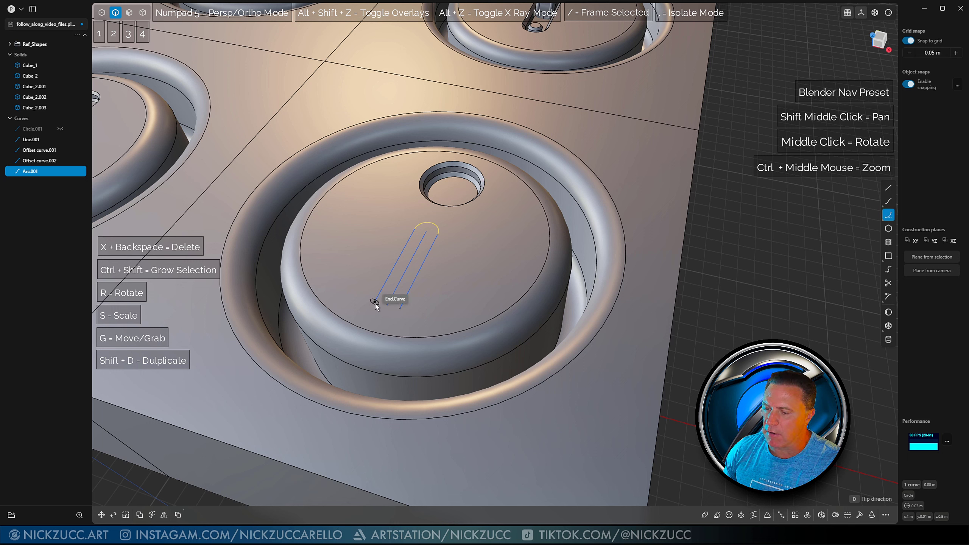
{"action": "left_click", "coordinate": [376, 316]}
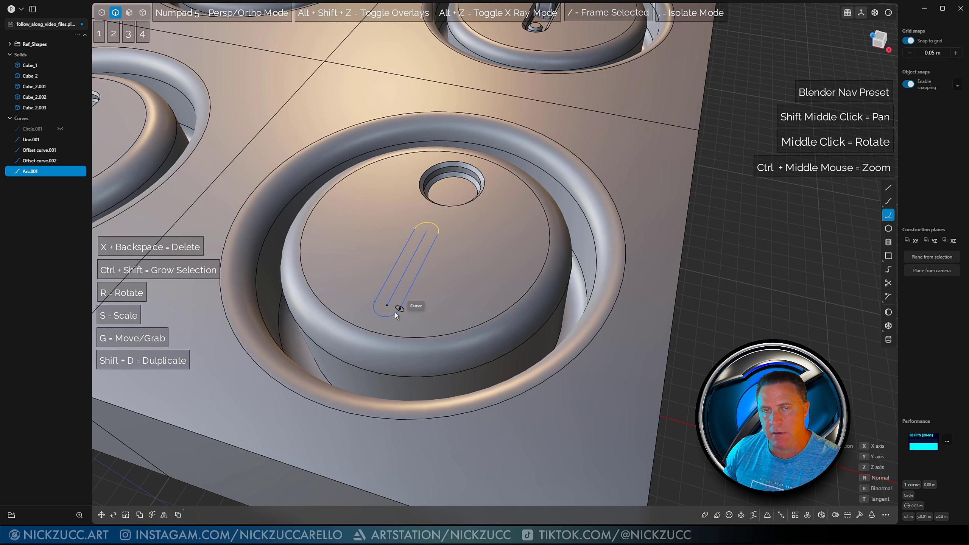
{"action": "left_click", "coordinate": [395, 312]}
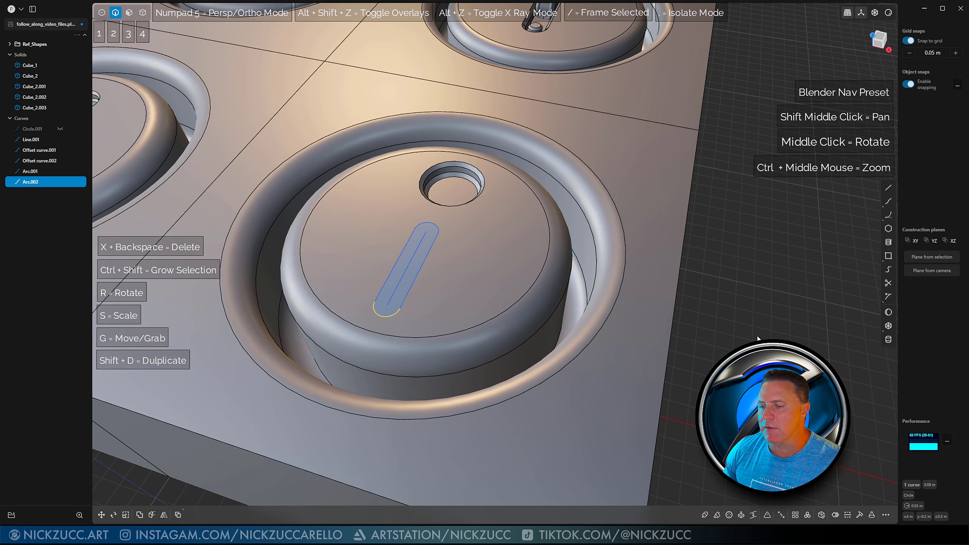
{"action": "middle_click_drag", "start_coordinate": [727, 331], "coordinate": [724, 329]}
{"action": "middle_click_drag", "start_coordinate": [455, 292], "coordinate": [419, 271]}
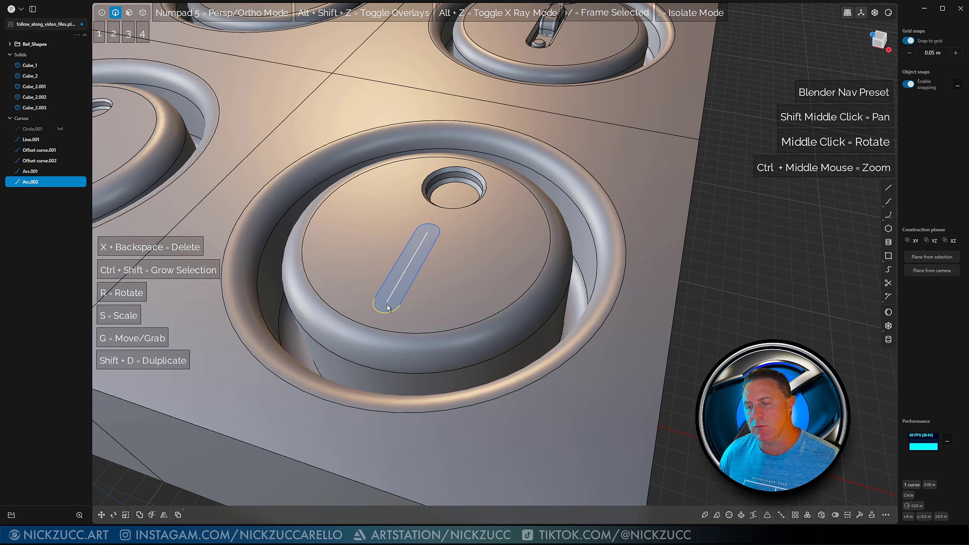
{"action": "left_click", "coordinate": [389, 277]}
{"action": "left_click", "coordinate": [410, 285]}
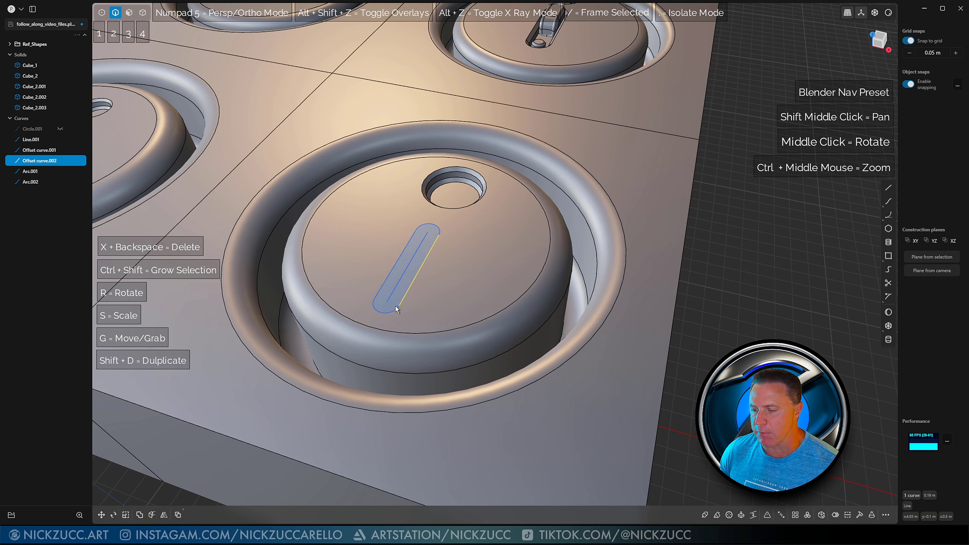
{"action": "left_click", "coordinate": [395, 306]}
{"action": "left_click", "coordinate": [432, 223]}
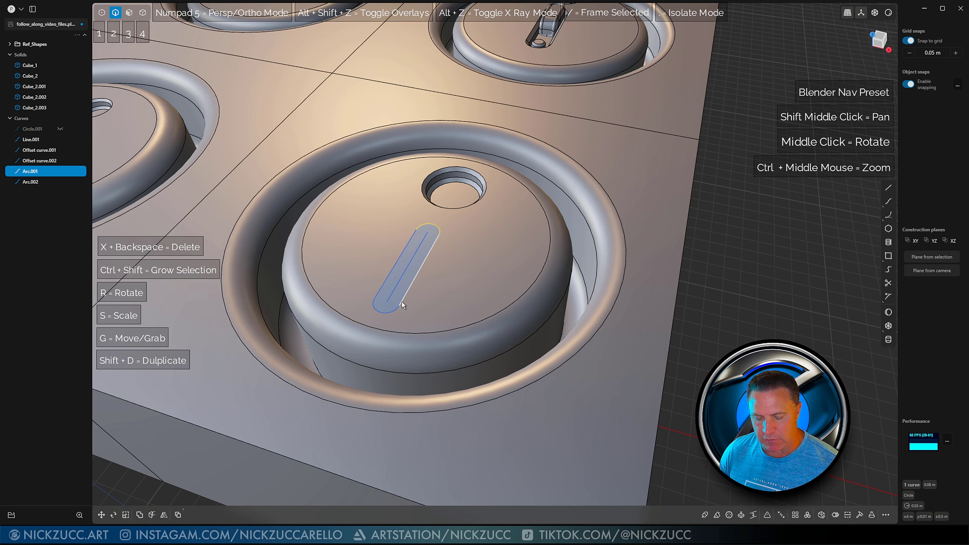
{"action": "key", "text": "3"}
{"action": "left_click", "coordinate": [400, 288]}
{"action": "key", "text": "e"}
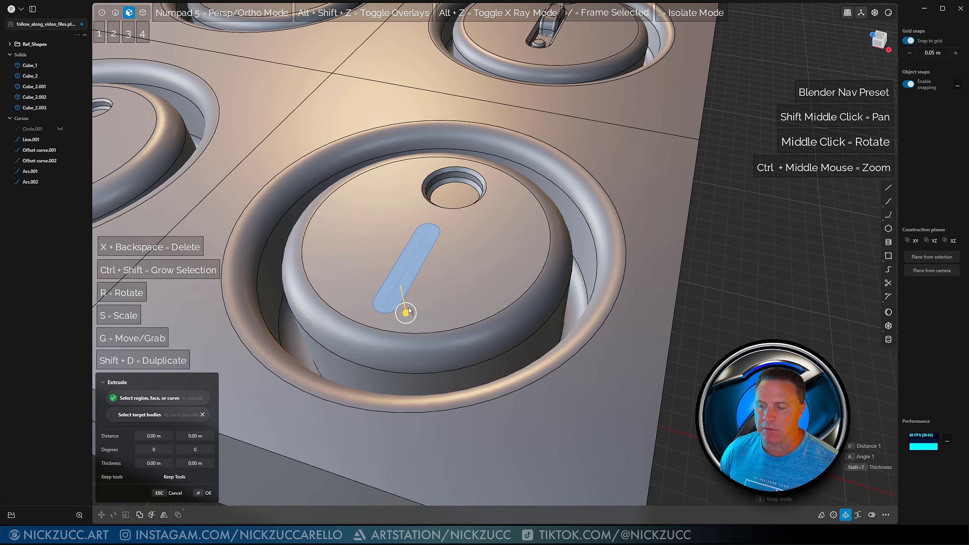
{"action": "left_click_drag", "start_coordinate": [406, 305], "coordinate": [398, 275]}
{"action": "key", "text": "Escape"}
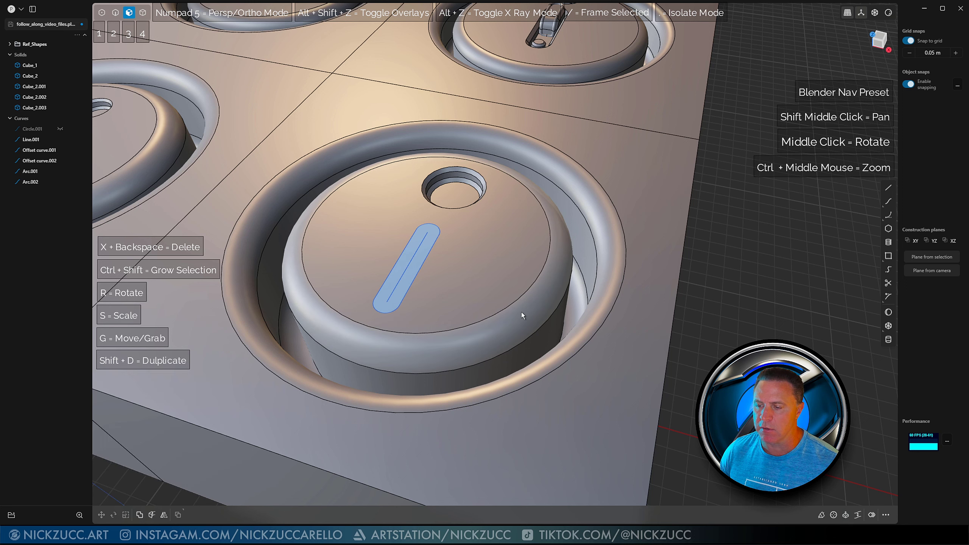
{"action": "left_click", "coordinate": [723, 321]}
Step: Delete the original center line inside the slot outline
{"action": "middle_click_drag", "start_coordinate": [723, 322], "coordinate": [729, 327]}
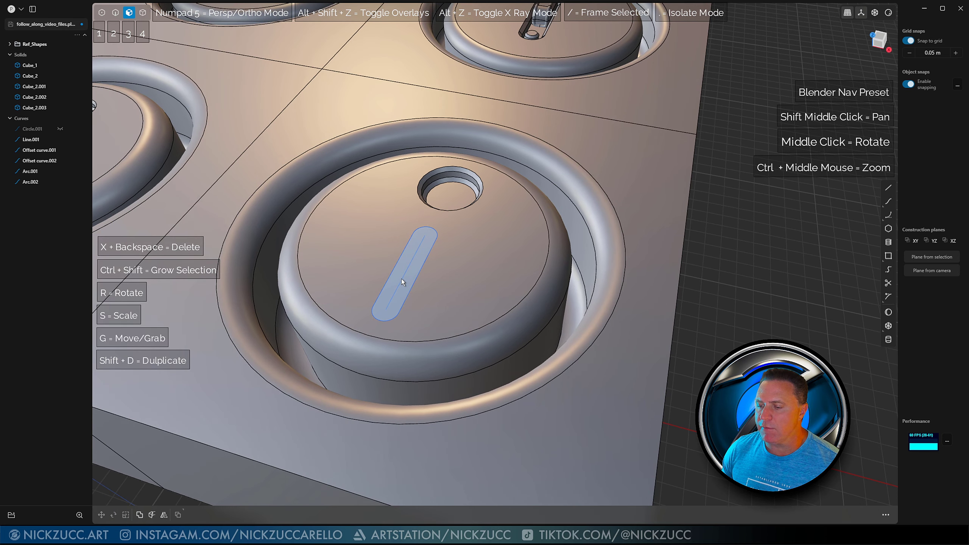
{"action": "key", "text": "2"}
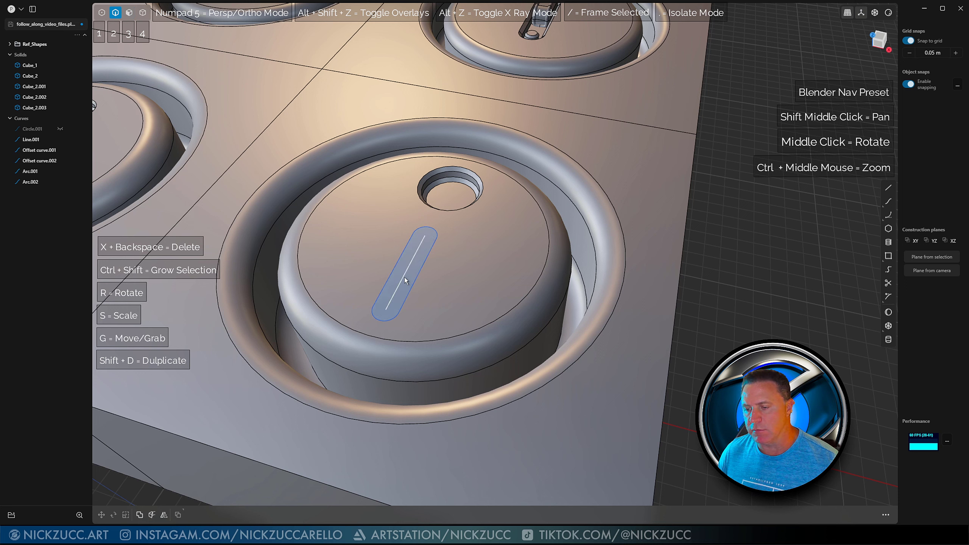
{"action": "left_click", "coordinate": [405, 280]}
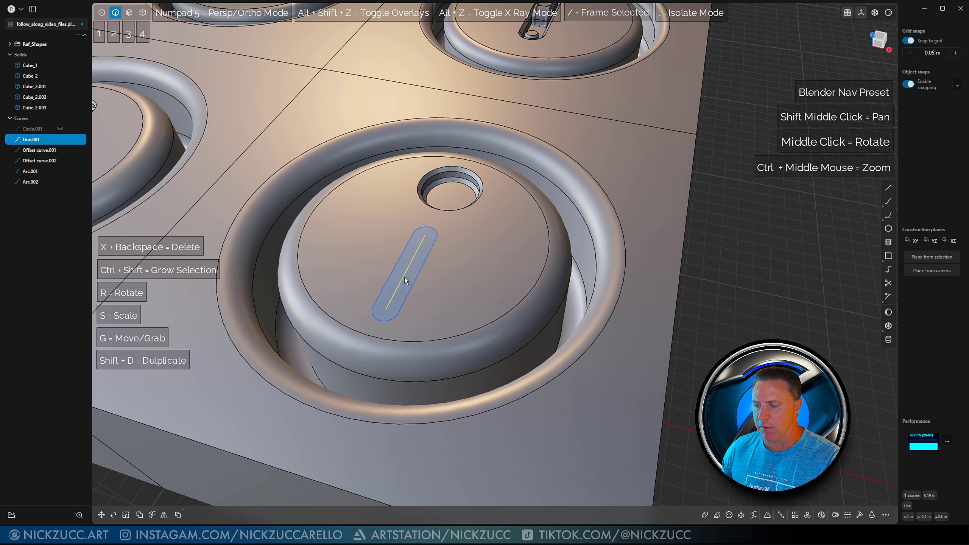
{"action": "key", "text": "x"}
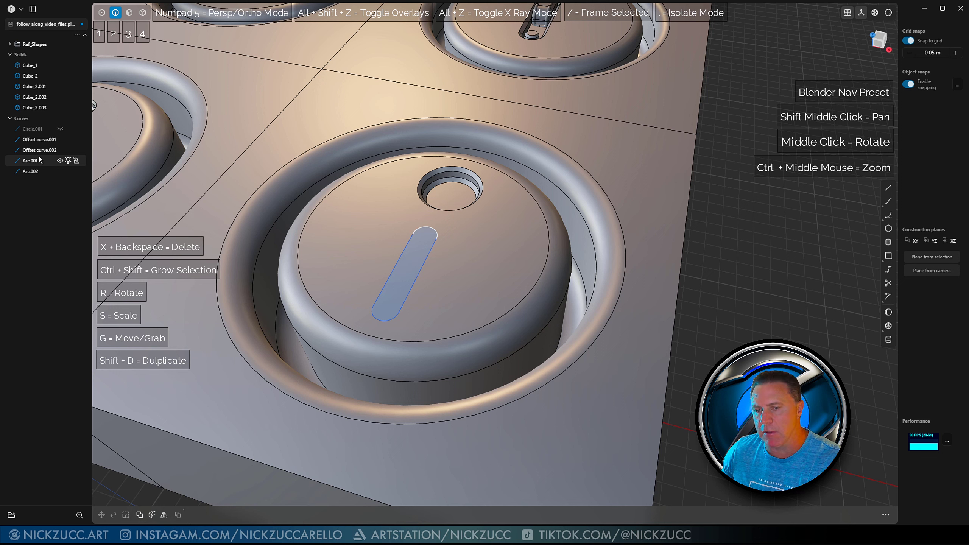
Step: Join the two offset lines and the two end arcs into one closed slot curve
{"action": "left_click", "coordinate": [400, 258]}
{"action": "left_click", "coordinate": [378, 319]}
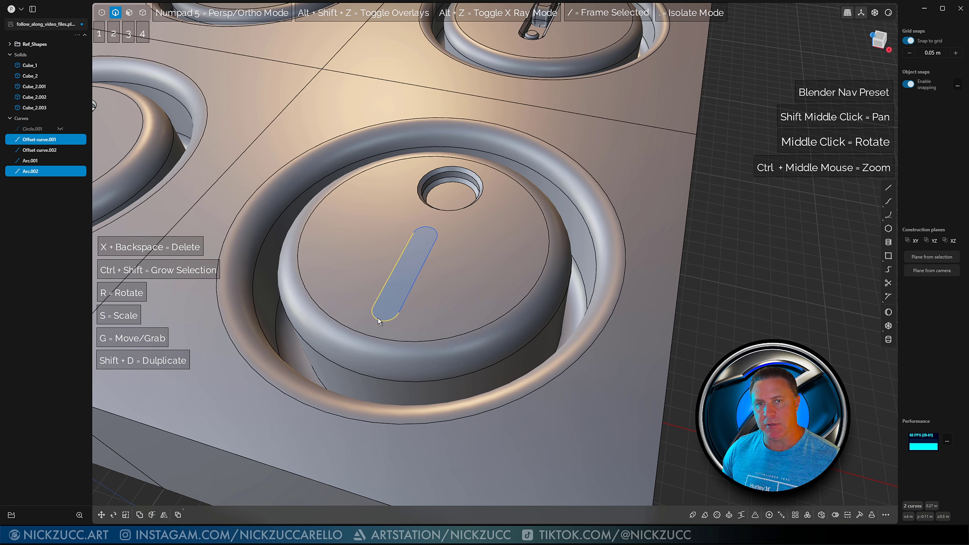
{"action": "key", "text": "ctrl+j"}
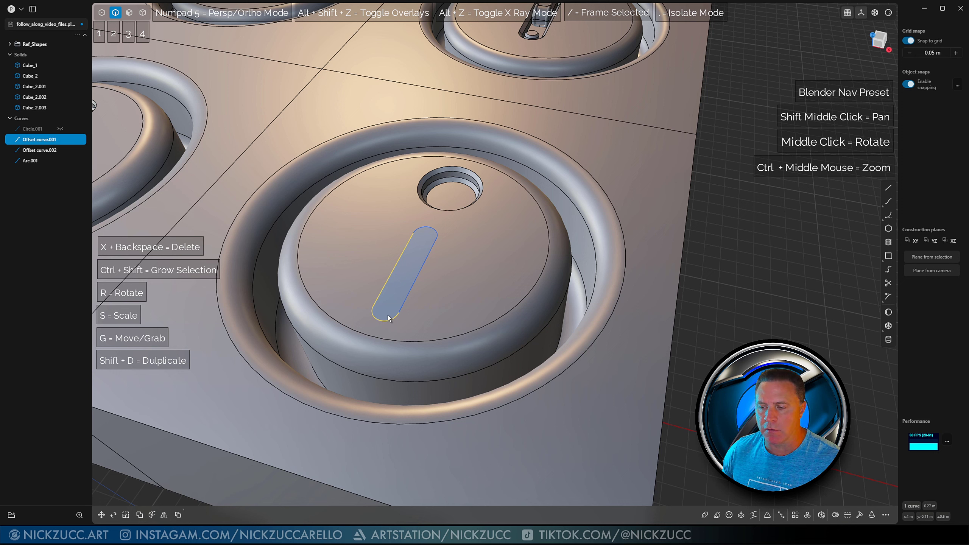
{"action": "left_click", "coordinate": [409, 297]}
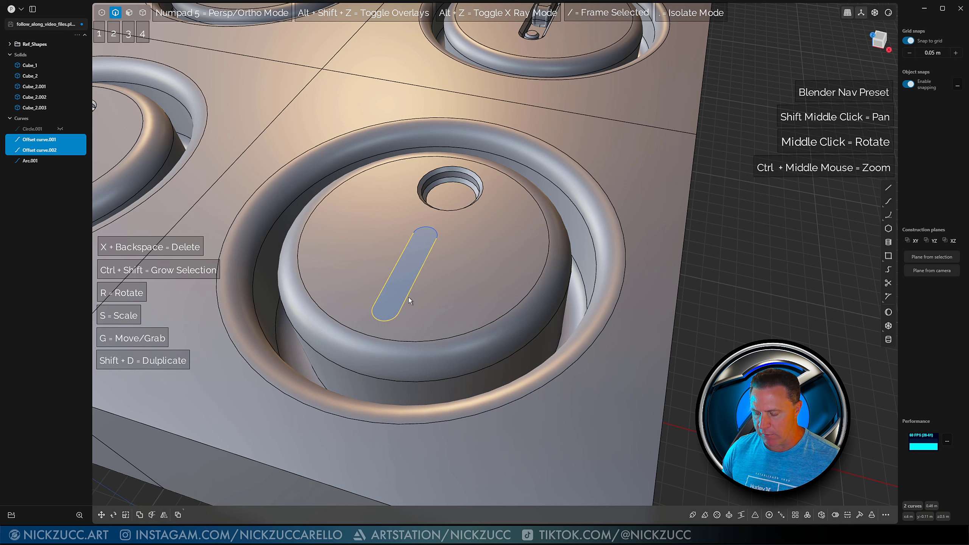
{"action": "key", "text": "ctrl+j"}
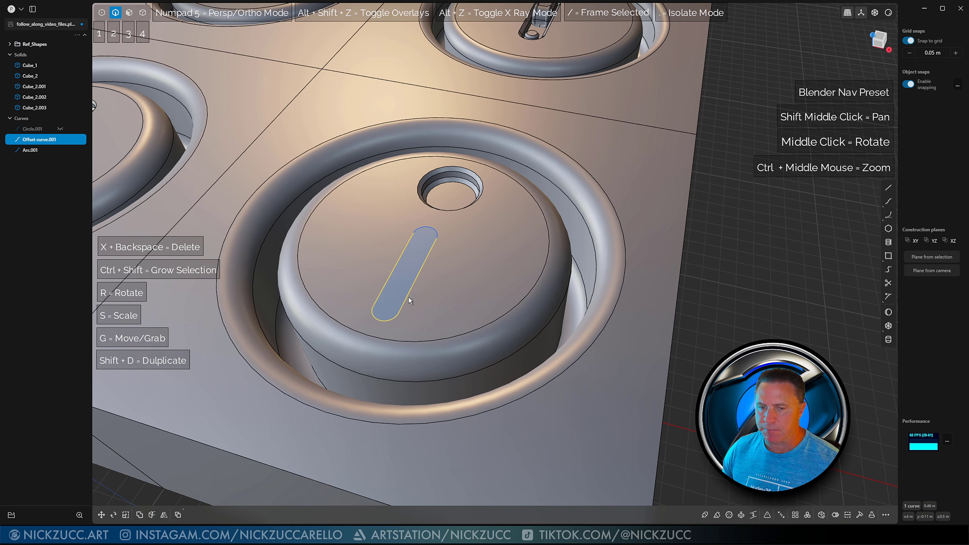
{"action": "left_click", "coordinate": [426, 232]}
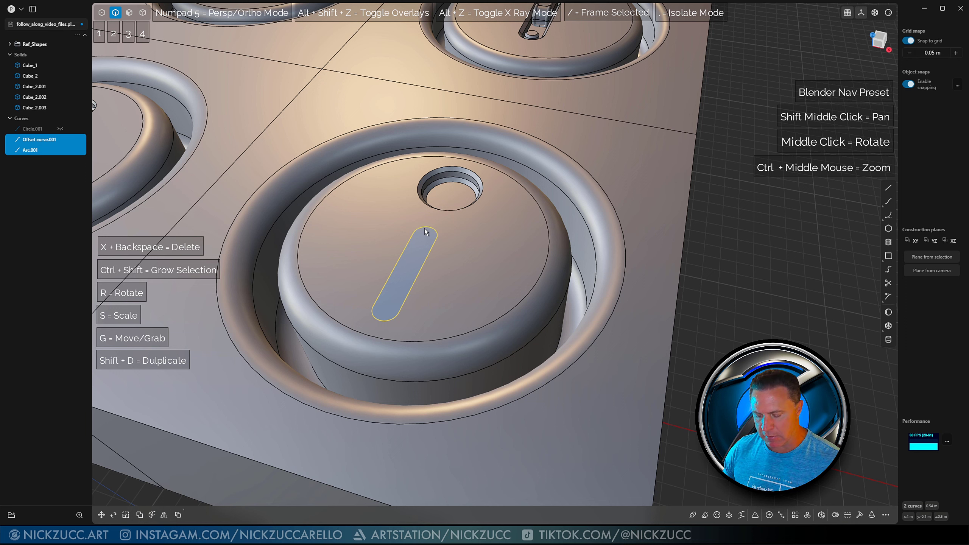
{"action": "key", "text": "ctrl+j"}
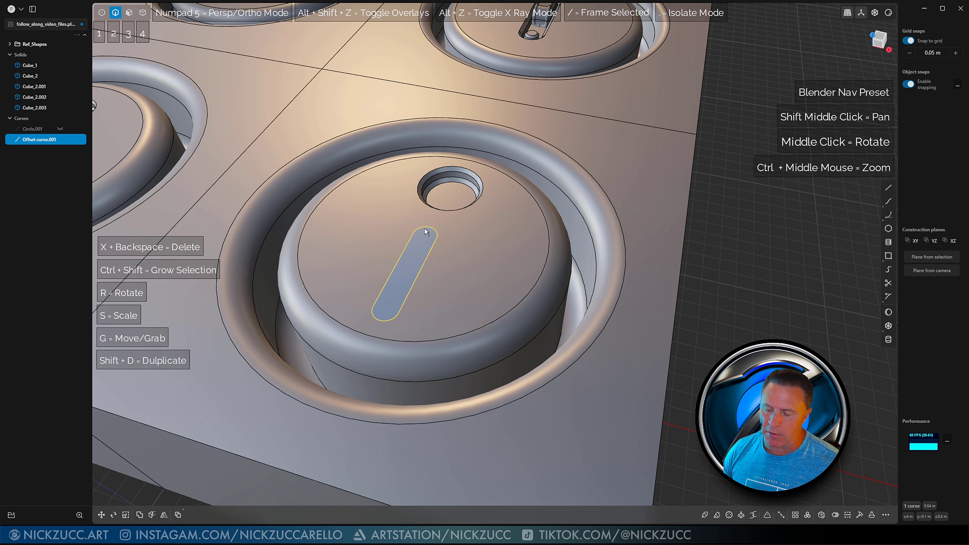
Step: Move the joined slot curve slightly along Y on the cylinder top and clear the selection
{"action": "middle_click_drag", "start_coordinate": [446, 237], "coordinate": [414, 244]}
{"action": "key", "text": "g"}
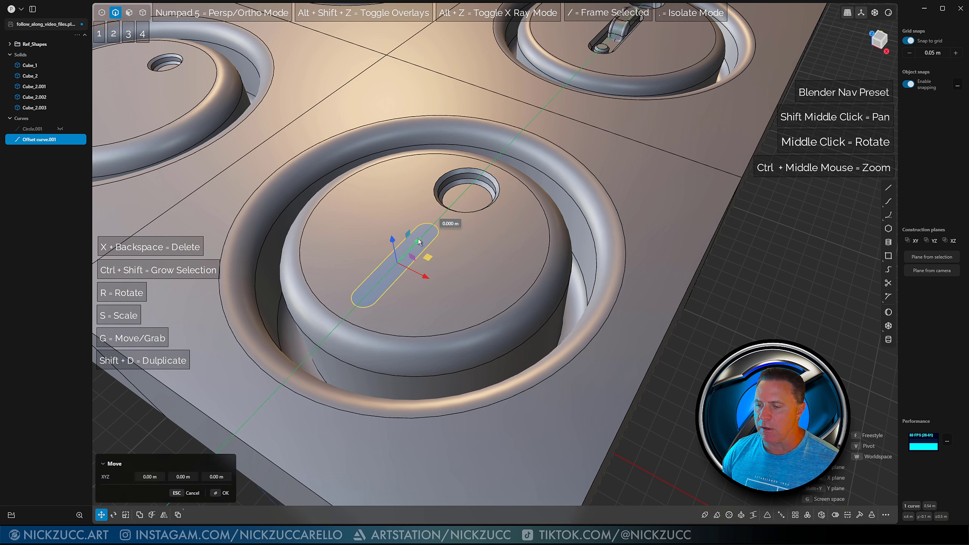
{"action": "left_click_drag", "start_coordinate": [417, 244], "coordinate": [396, 260]}
{"action": "right_click", "coordinate": [597, 291]}
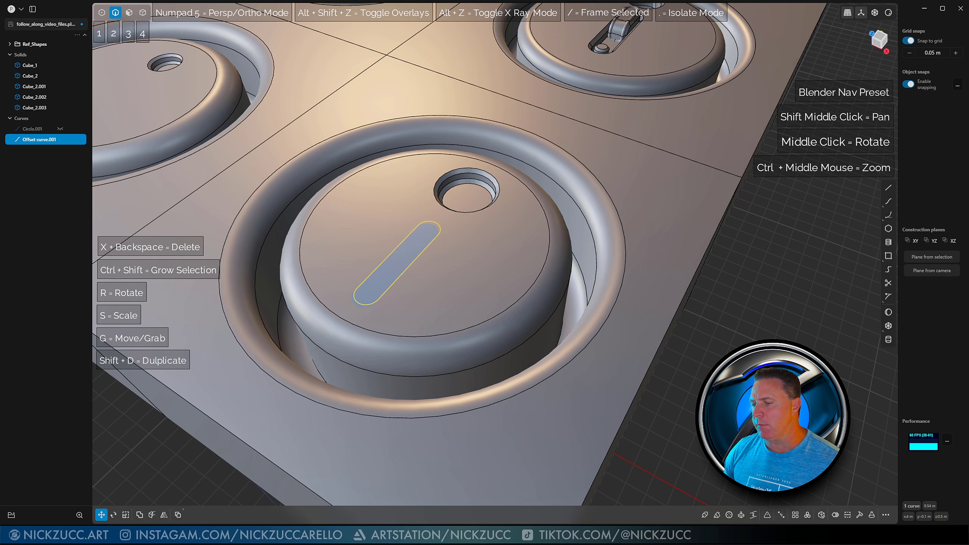
{"action": "left_click", "coordinate": [596, 291]}
{"action": "middle_click_drag", "start_coordinate": [597, 291], "coordinate": [743, 331]}
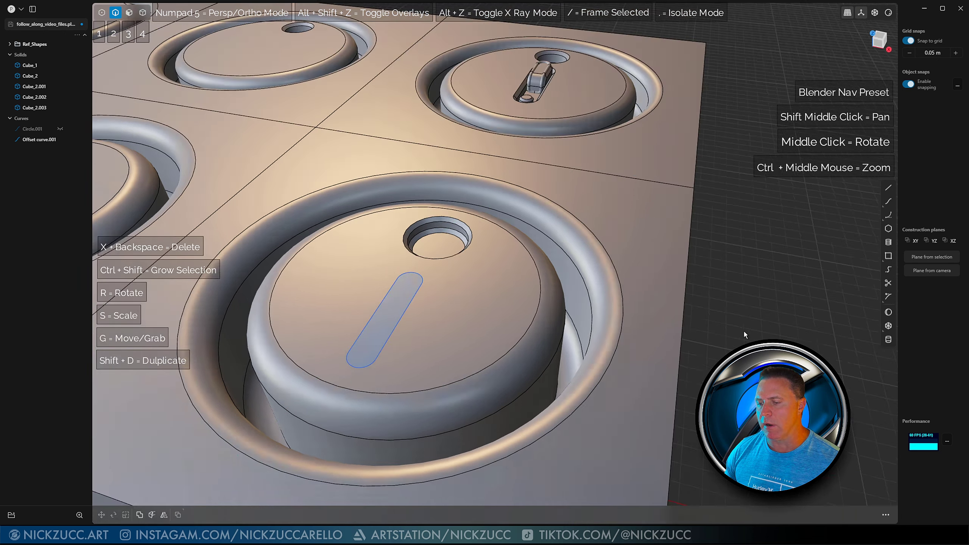
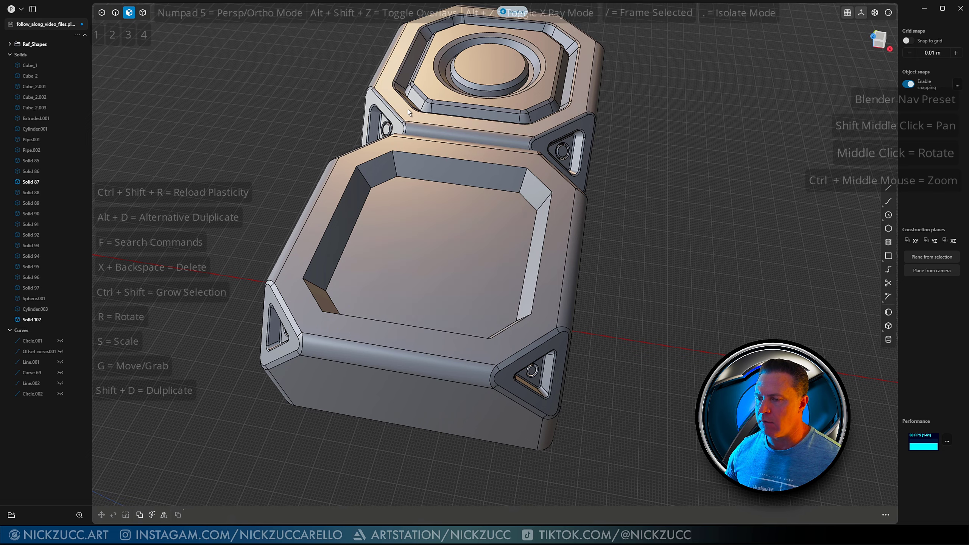
Step: Extrude the front block's octagonal recess floor upward about 0.089 m with a taper angle of about 28.4°
{"action": "middle_click_drag", "start_coordinate": [431, 264], "coordinate": [418, 238]}
{"action": "left_click", "coordinate": [416, 244]}
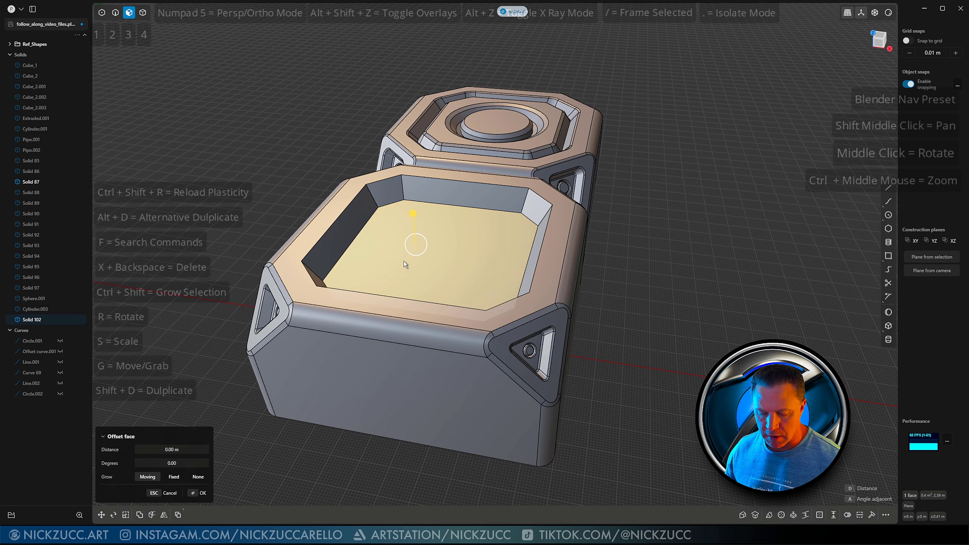
{"action": "key", "text": "e"}
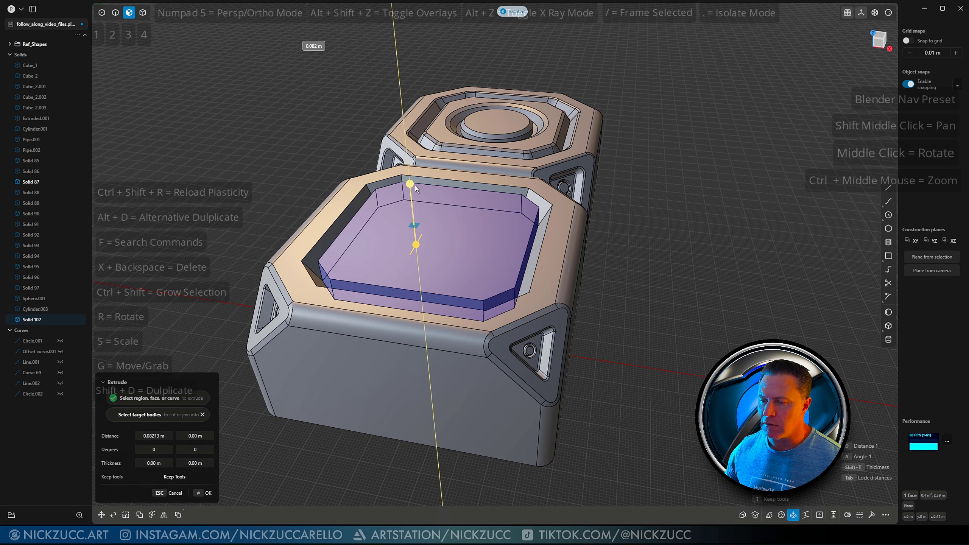
{"action": "left_click", "coordinate": [415, 183]}
{"action": "key", "text": "a"}
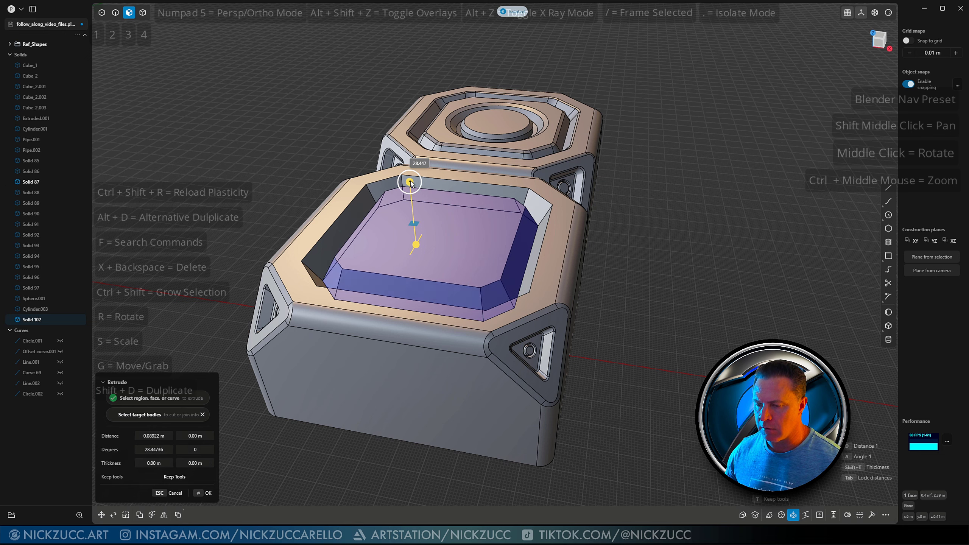
{"action": "left_click", "coordinate": [628, 308]}
{"action": "middle_click_drag", "start_coordinate": [627, 308], "coordinate": [543, 268]}
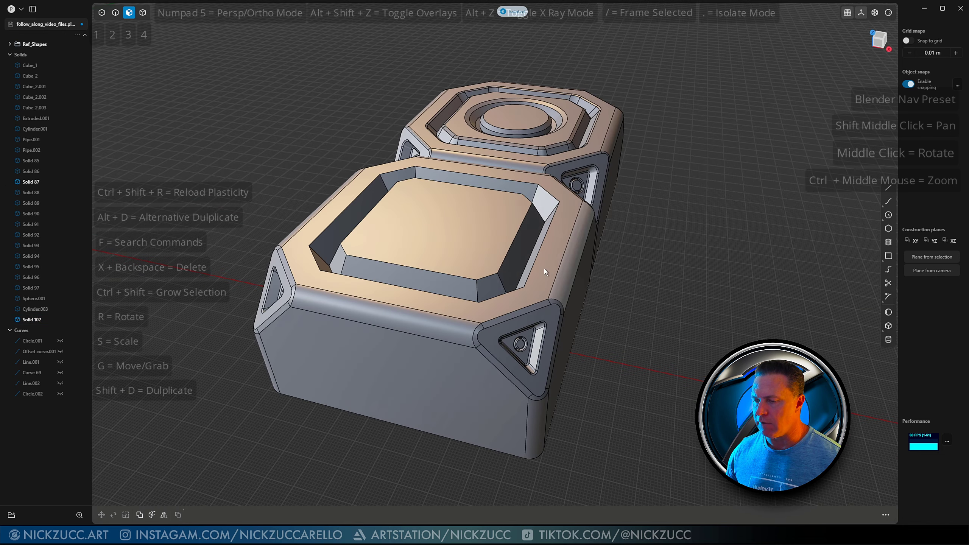
Step: Match the raised center face to the block's surrounding top face with Match face and clear the selection
{"action": "left_click", "coordinate": [472, 239]}
{"action": "key", "text": "g"}
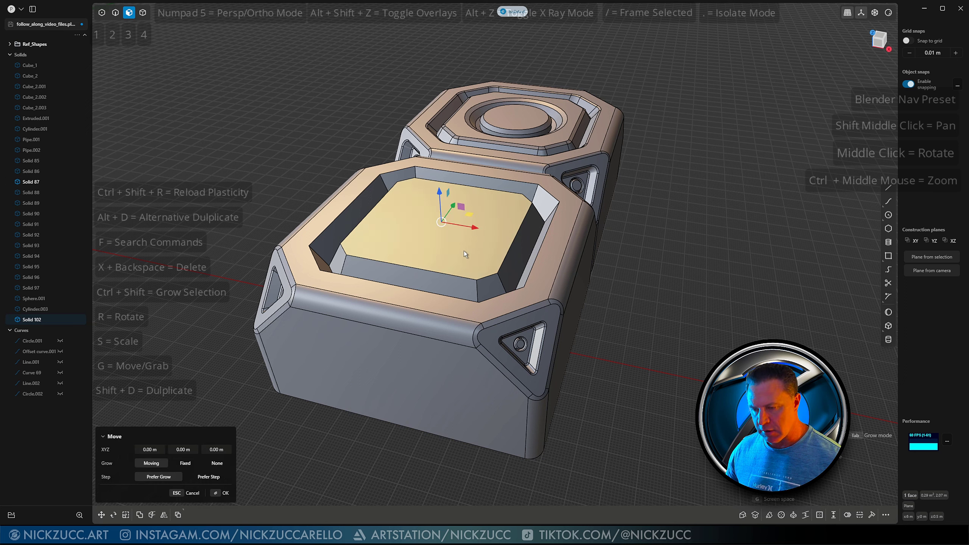
{"action": "left_click", "coordinate": [755, 514]}
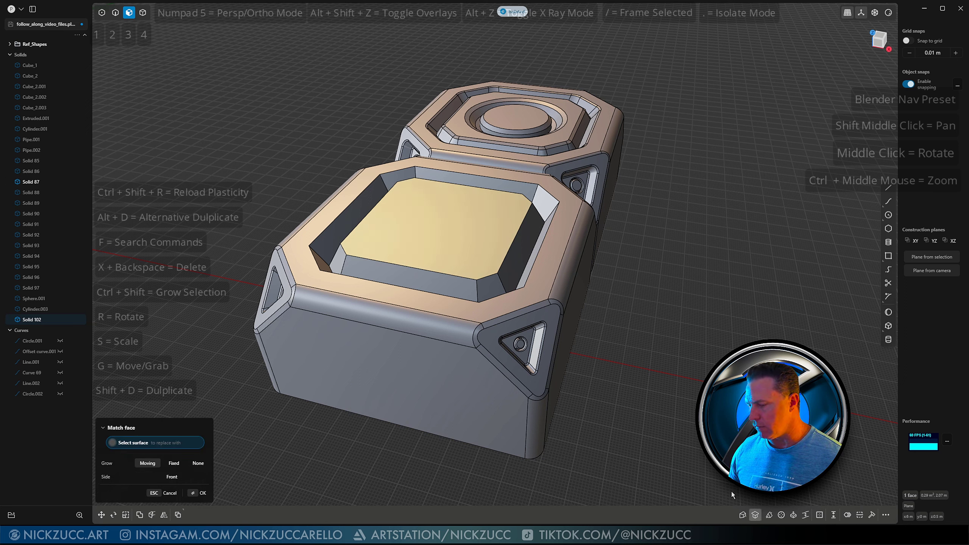
{"action": "left_click", "coordinate": [557, 245]}
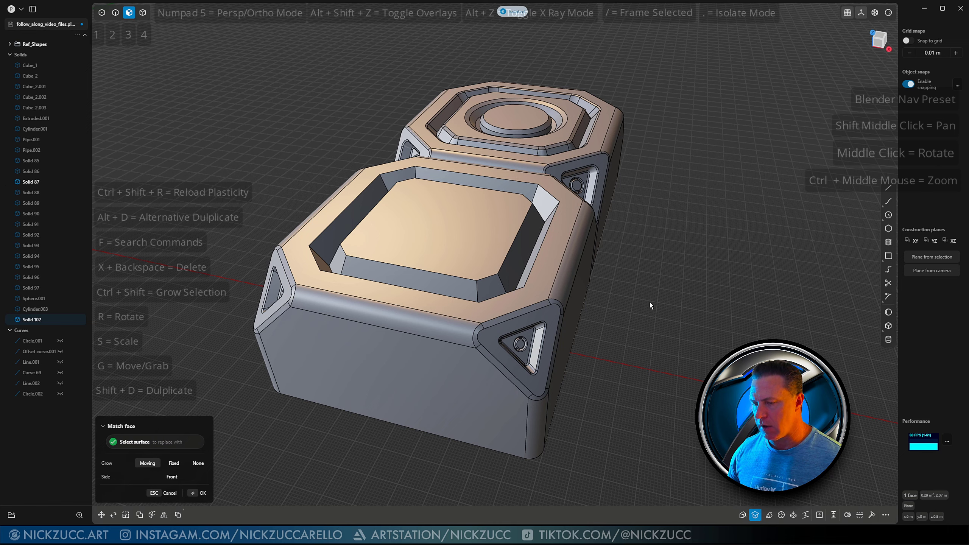
{"action": "right_click", "coordinate": [660, 311]}
{"action": "left_click", "coordinate": [239, 402]}
{"action": "middle_click_drag", "start_coordinate": [238, 401], "coordinate": [603, 305]}
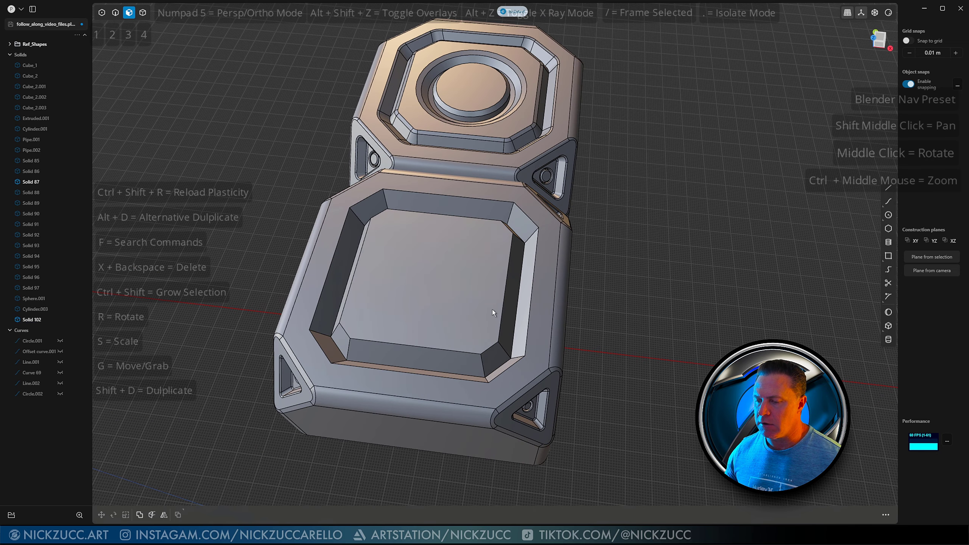
Step: Fillet the sloped corner edges of the front block's recess walls and raised center walls by about 0.064 m
{"action": "key", "text": "2"}
{"action": "left_click", "coordinate": [482, 362]}
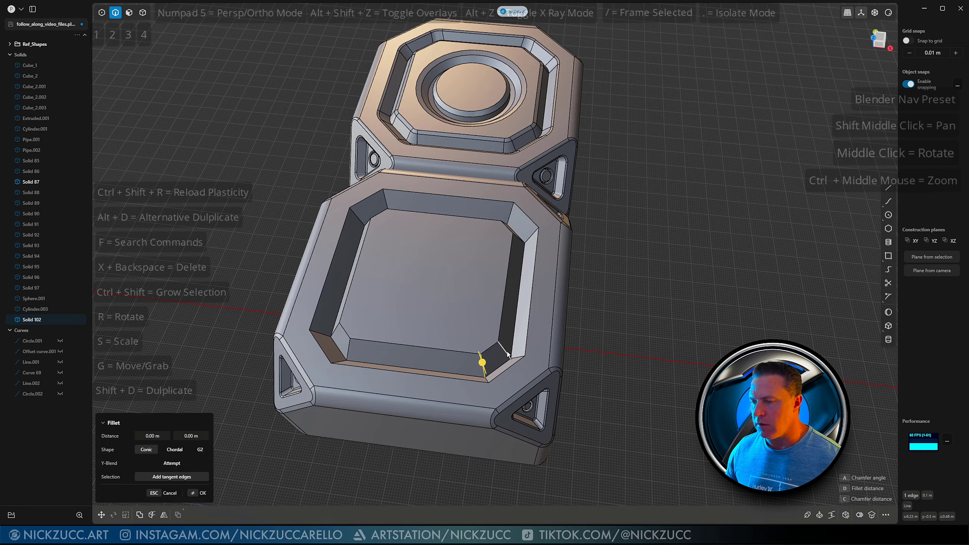
{"action": "middle_click_drag", "start_coordinate": [508, 354], "coordinate": [530, 358]}
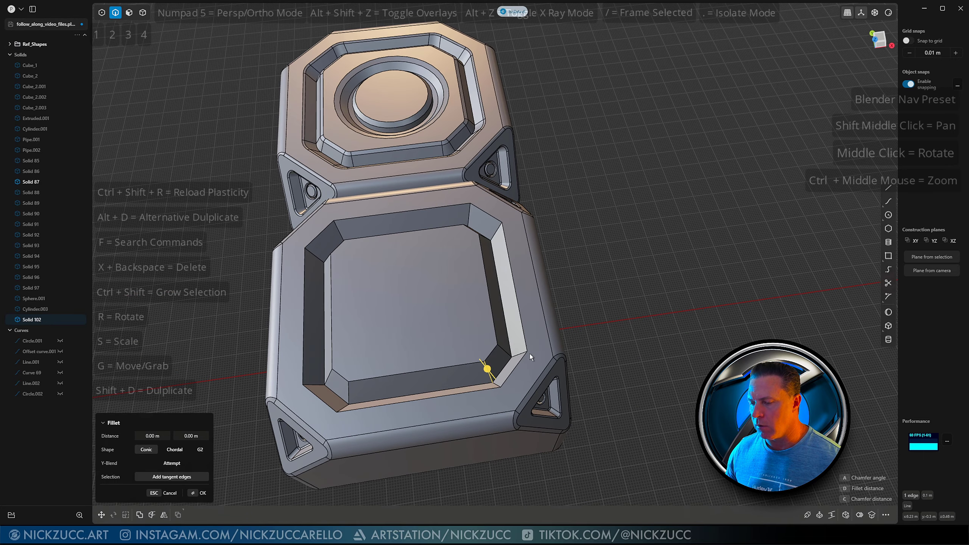
{"action": "left_click", "coordinate": [506, 354]}
{"action": "left_click", "coordinate": [488, 372]}
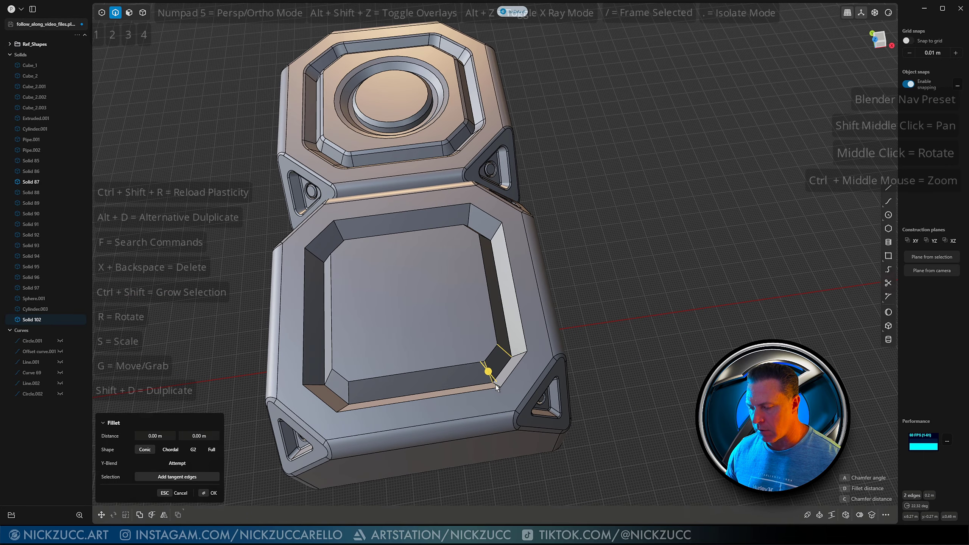
{"action": "left_click", "coordinate": [497, 386]}
{"action": "left_click", "coordinate": [517, 356]}
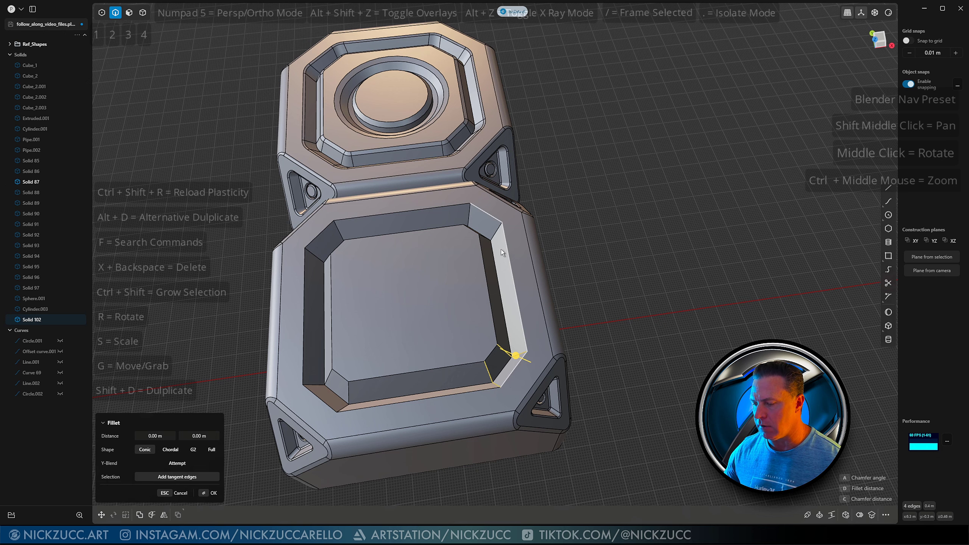
{"action": "left_click", "coordinate": [469, 219]}
{"action": "middle_click_drag", "start_coordinate": [512, 230], "coordinate": [470, 202]}
{"action": "left_click", "coordinate": [481, 210]}
{"action": "left_click", "coordinate": [350, 165]}
{"action": "middle_click_drag", "start_coordinate": [350, 165], "coordinate": [327, 173]}
{"action": "left_click", "coordinate": [323, 175]}
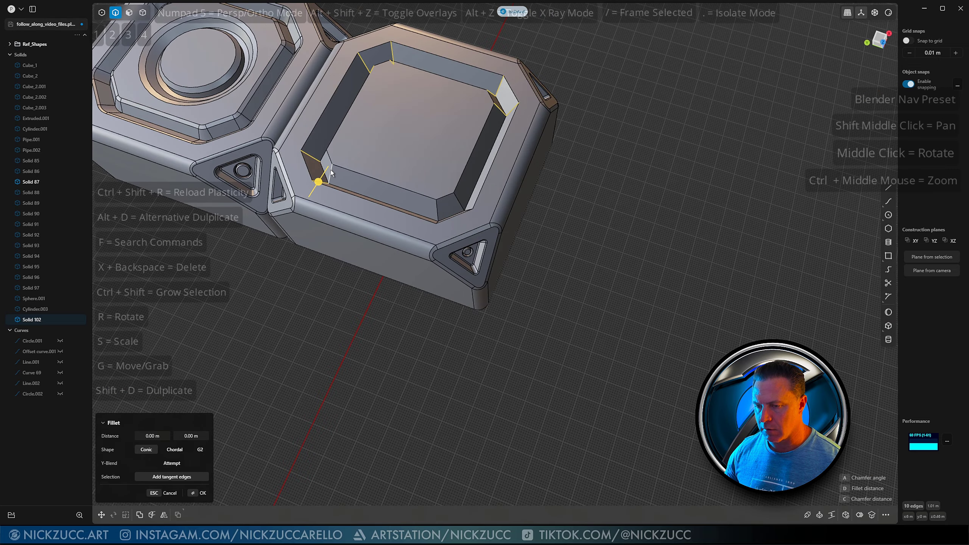
{"action": "left_click", "coordinate": [330, 170]}
{"action": "left_click", "coordinate": [326, 156]}
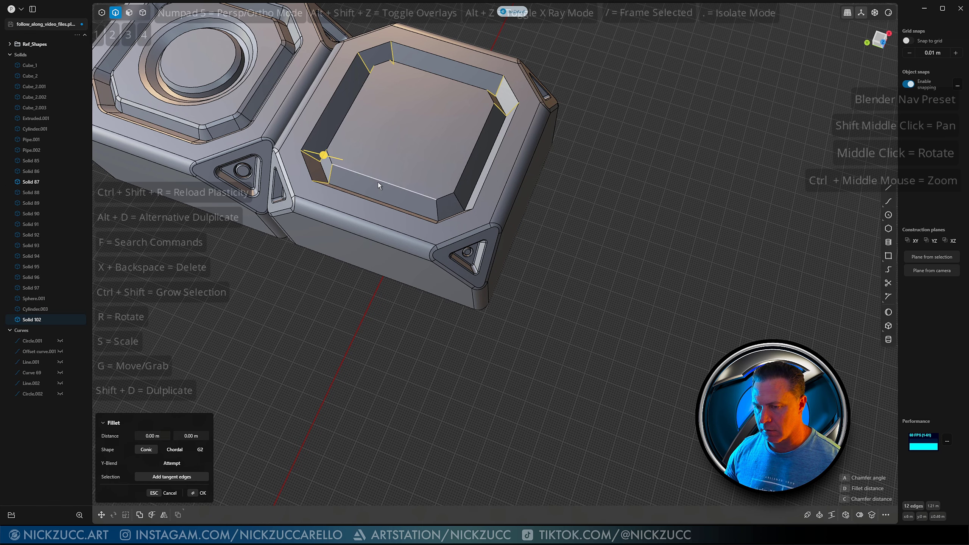
{"action": "middle_click_drag", "start_coordinate": [442, 209], "coordinate": [587, 211]}
{"action": "left_click", "coordinate": [450, 206]}
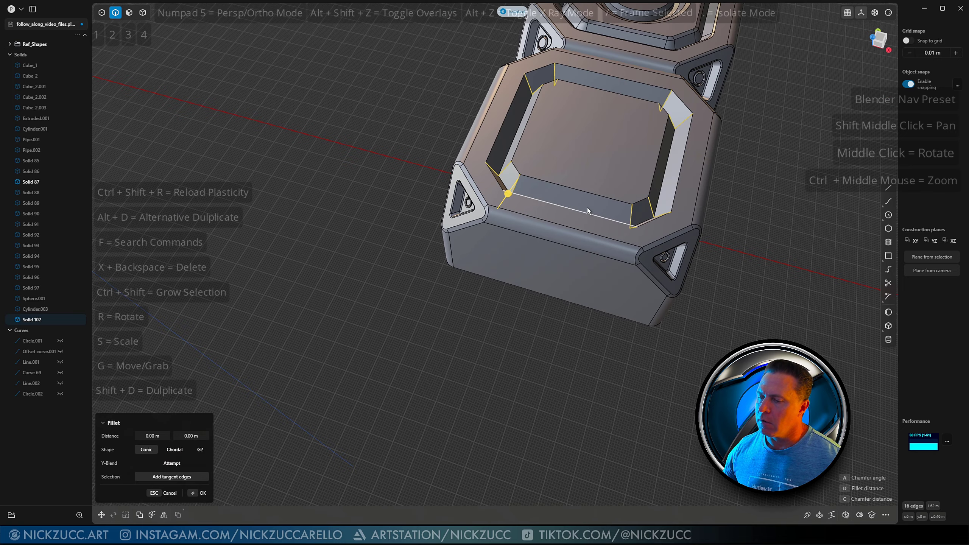
{"action": "left_click_drag", "start_coordinate": [508, 193], "coordinate": [537, 196]}
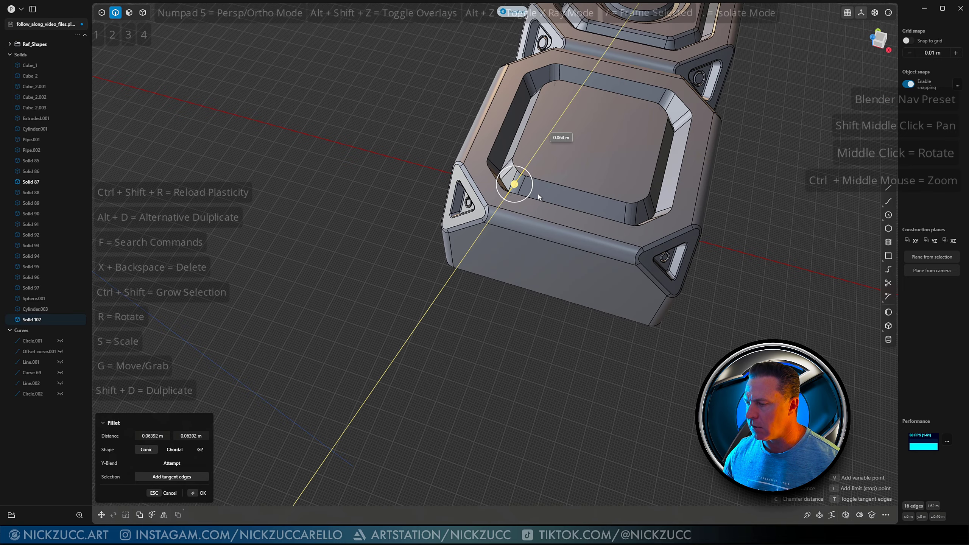
{"action": "middle_click_drag", "start_coordinate": [539, 203], "coordinate": [303, 443], "text": "shift"}
{"action": "key", "text": "Return"}
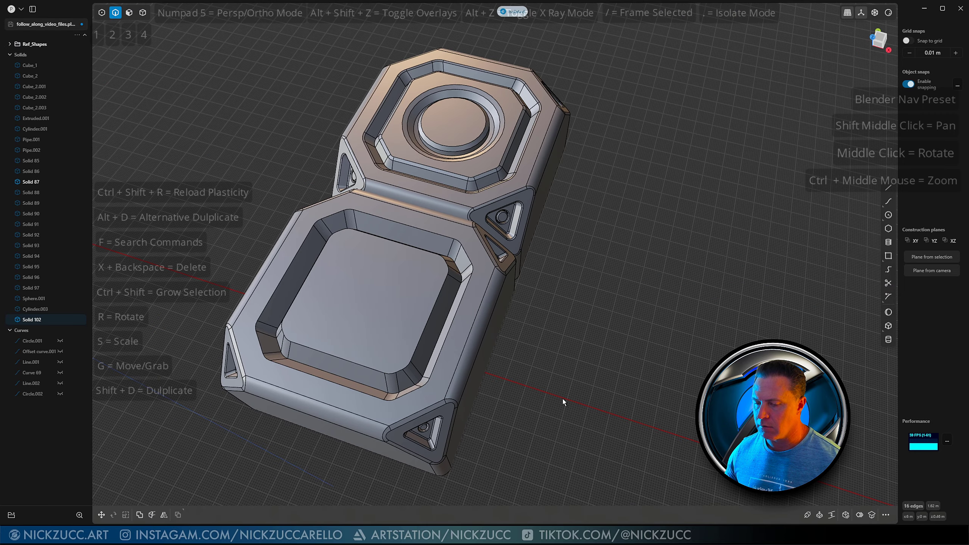
Step: Chamfer the front recess's outer rim and the raised center's top rim by about 0.018 m
{"action": "middle_click_drag", "start_coordinate": [420, 399], "coordinate": [380, 347]}
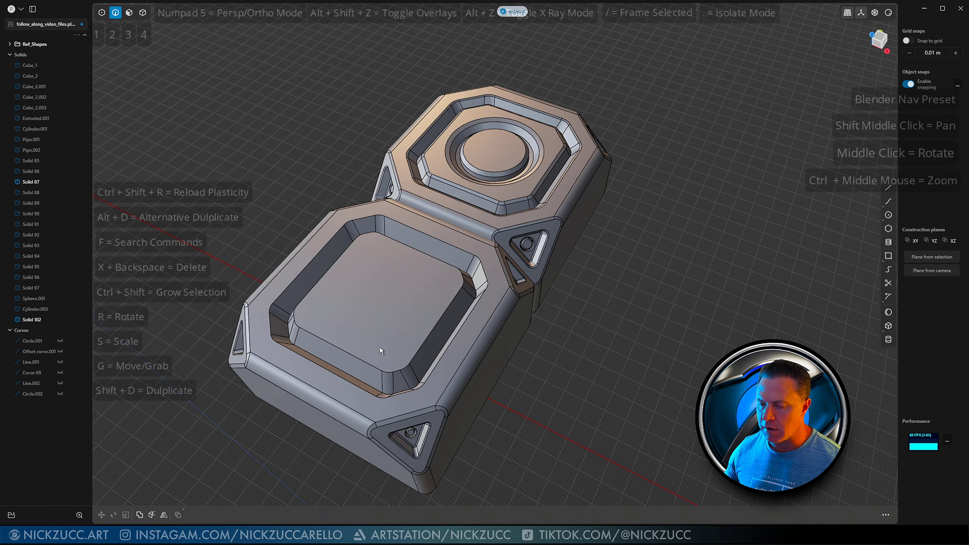
{"action": "left_click", "coordinate": [327, 369], "text": "ctrl+shift"}
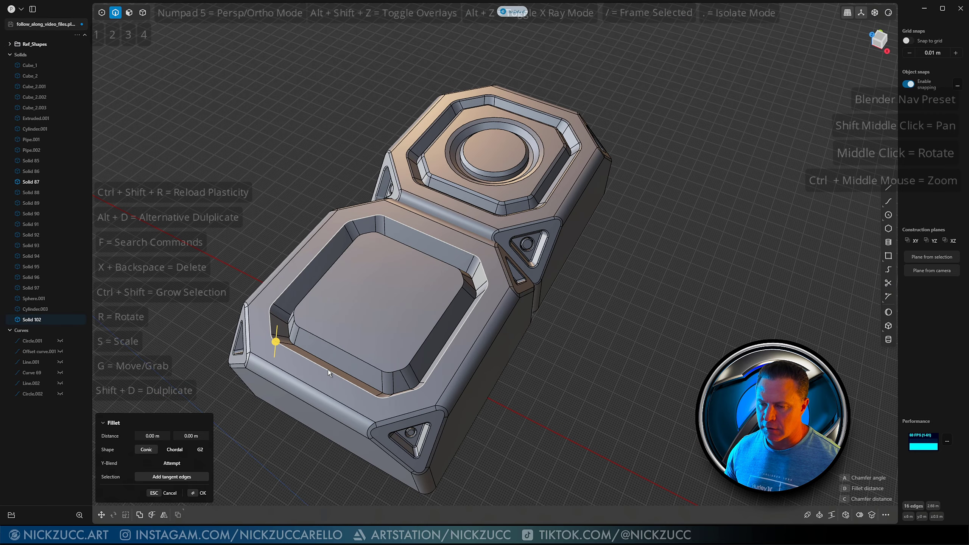
{"action": "left_click", "coordinate": [360, 359], "text": "ctrl+shift"}
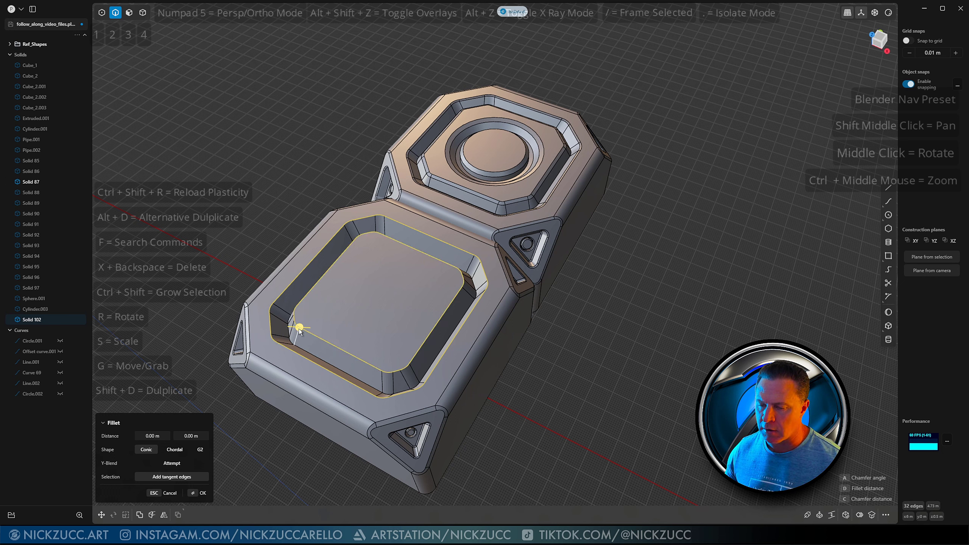
{"action": "left_click_drag", "start_coordinate": [299, 327], "coordinate": [302, 330]}
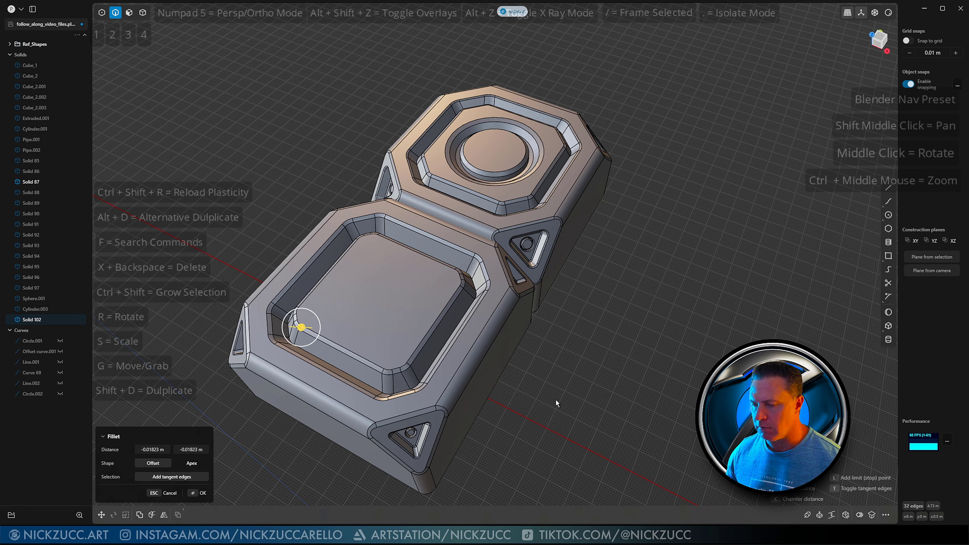
{"action": "key", "text": "Return"}
Step: Draw a circle of about 0.2 m radius centered on the front block's raised center face
{"action": "middle_click_drag", "start_coordinate": [545, 397], "coordinate": [509, 293]}
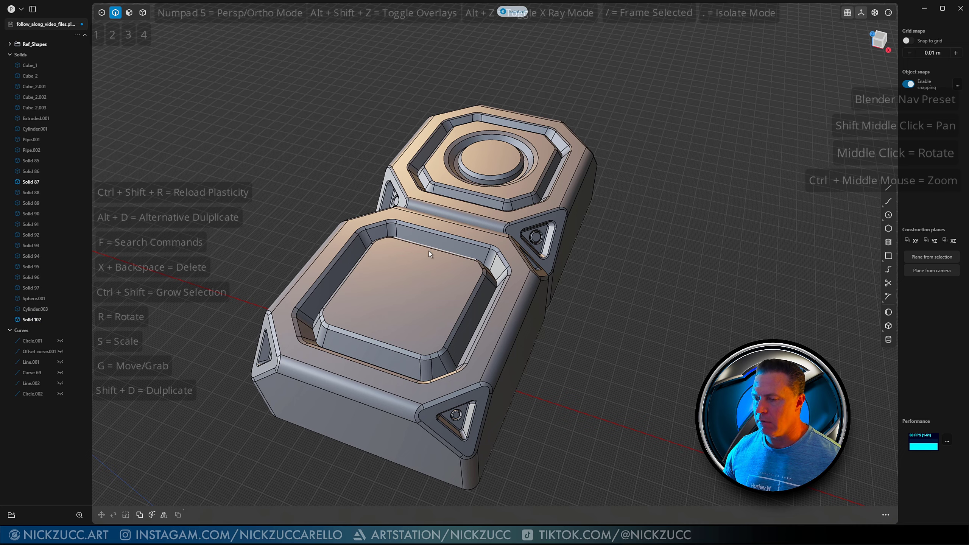
{"action": "middle_click_drag", "start_coordinate": [465, 327], "coordinate": [466, 347]}
{"action": "middle_click_drag", "start_coordinate": [533, 349], "coordinate": [600, 348]}
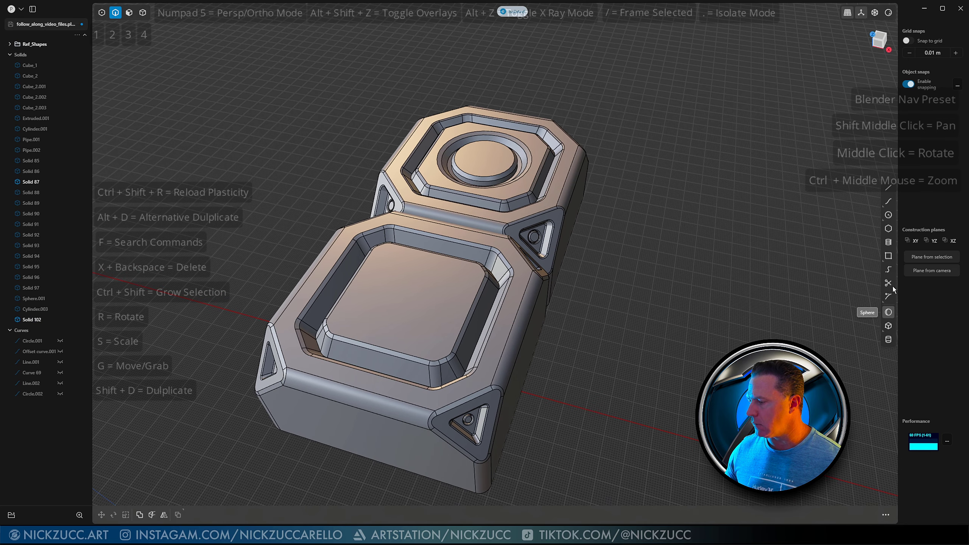
{"action": "left_click", "coordinate": [407, 298]}
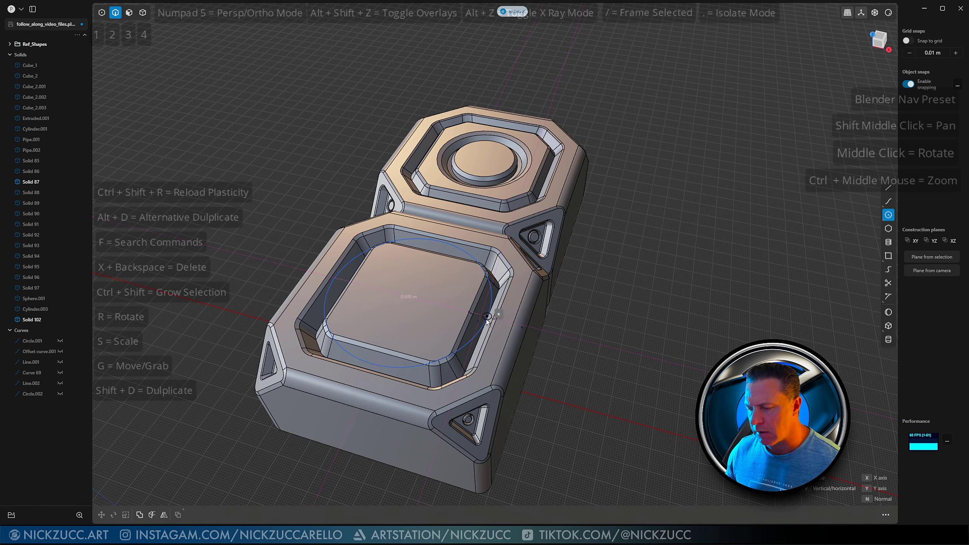
{"action": "middle_click_drag", "start_coordinate": [480, 318], "coordinate": [513, 336]}
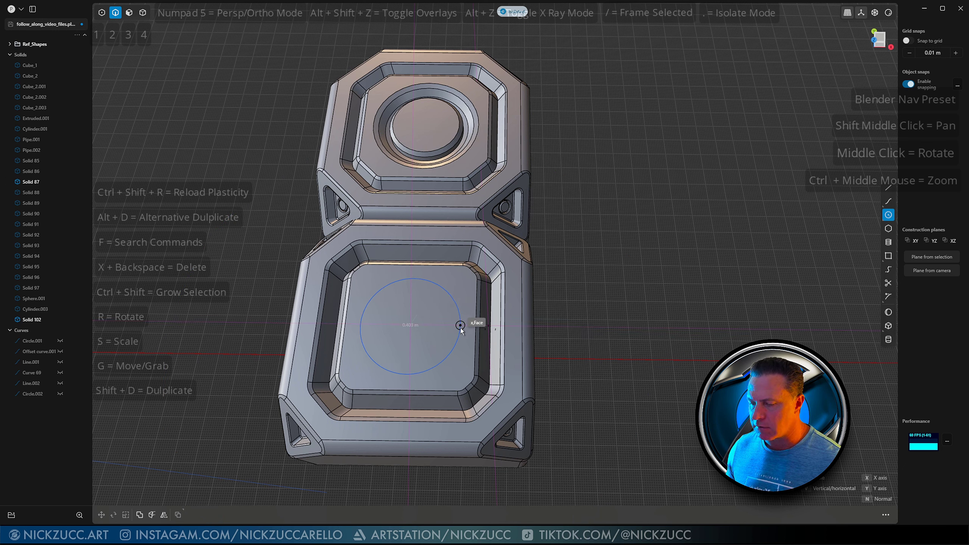
{"action": "left_click", "coordinate": [460, 326]}
{"action": "middle_click_drag", "start_coordinate": [605, 279], "coordinate": [404, 239]}
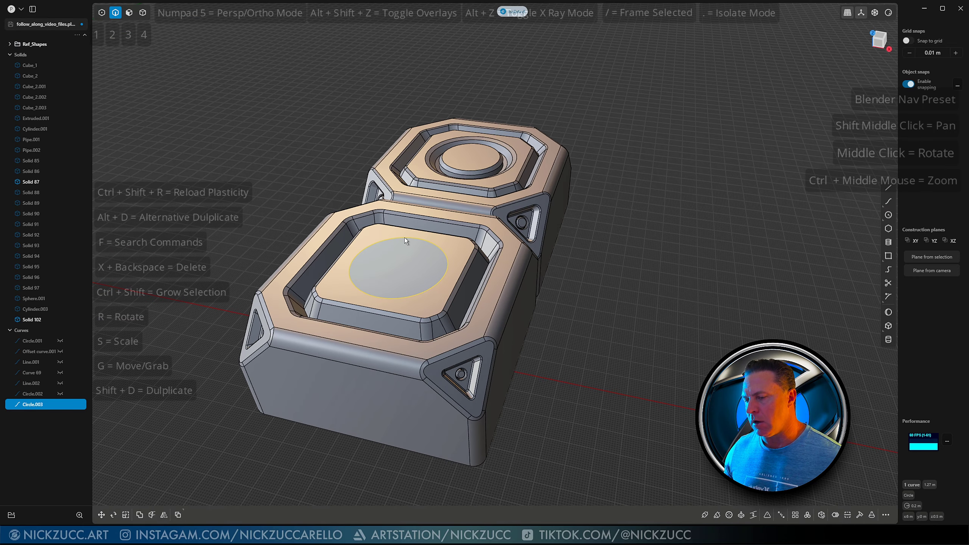
Step: Split the front block's raised center face with the circle and clear the selection
{"action": "left_click", "coordinate": [438, 315]}
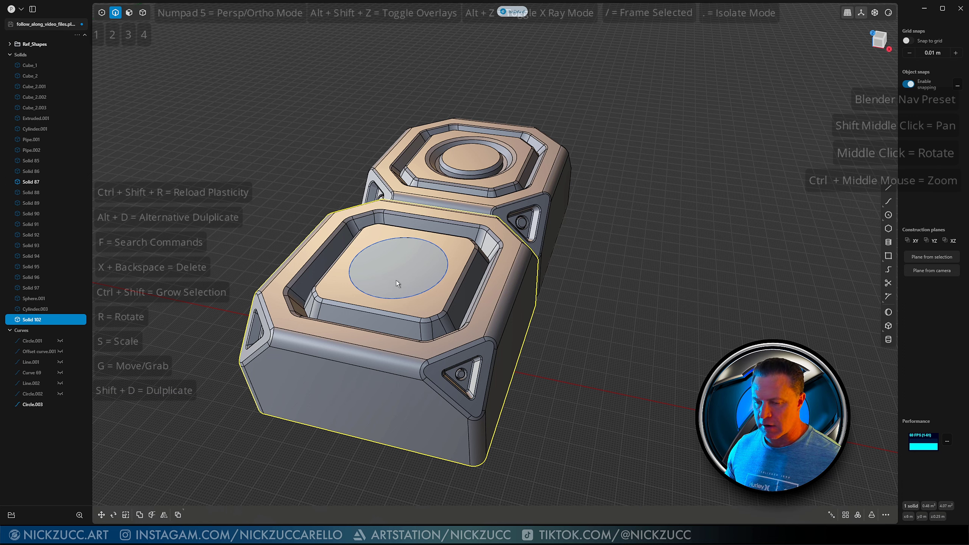
{"action": "left_click", "coordinate": [394, 297]}
{"action": "key", "text": "Escape"}
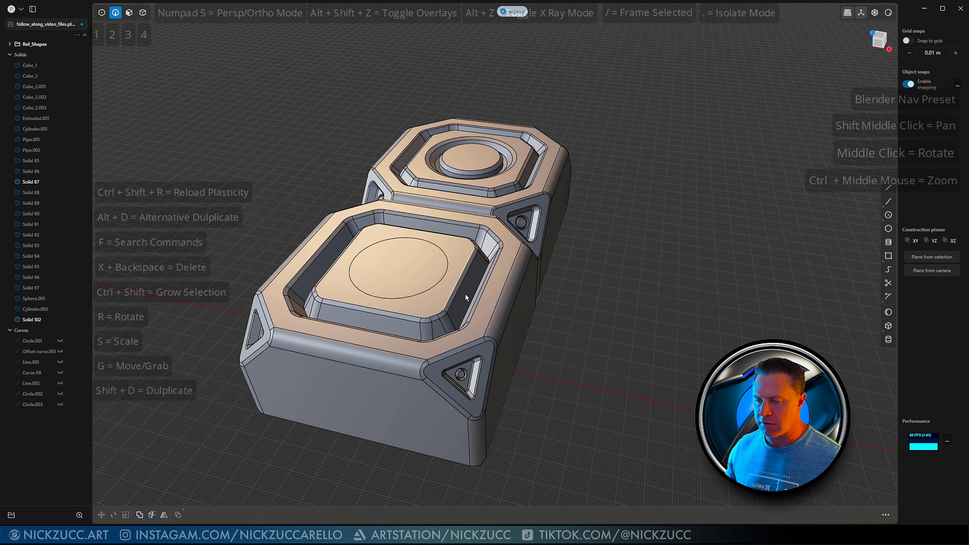
{"action": "middle_click_drag", "start_coordinate": [591, 288], "coordinate": [598, 291]}
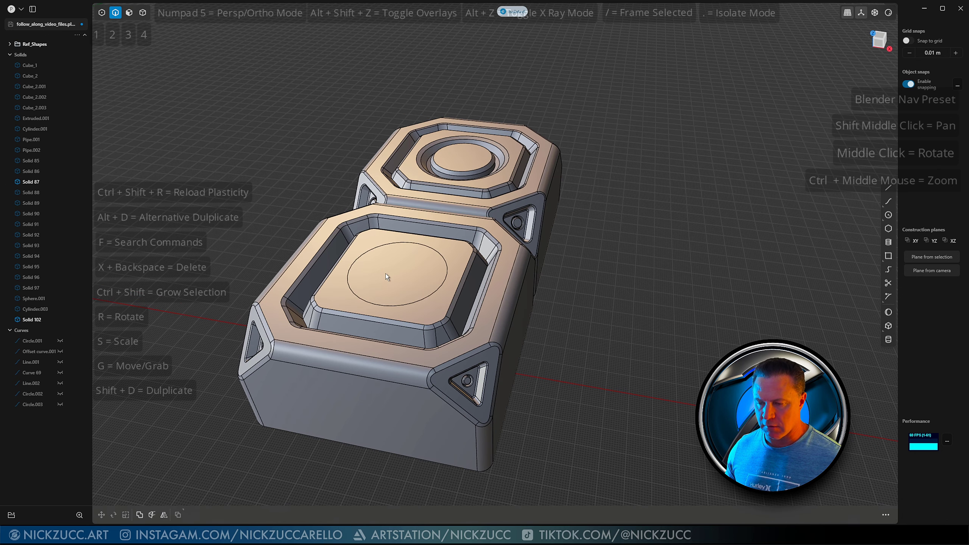
Step: Extrude the circular face about 0.087 m down into the front block with a taper angle of about 20.6°
{"action": "key", "text": "3"}
{"action": "left_click", "coordinate": [408, 279]}
{"action": "middle_click_drag", "start_coordinate": [406, 276], "coordinate": [398, 264]}
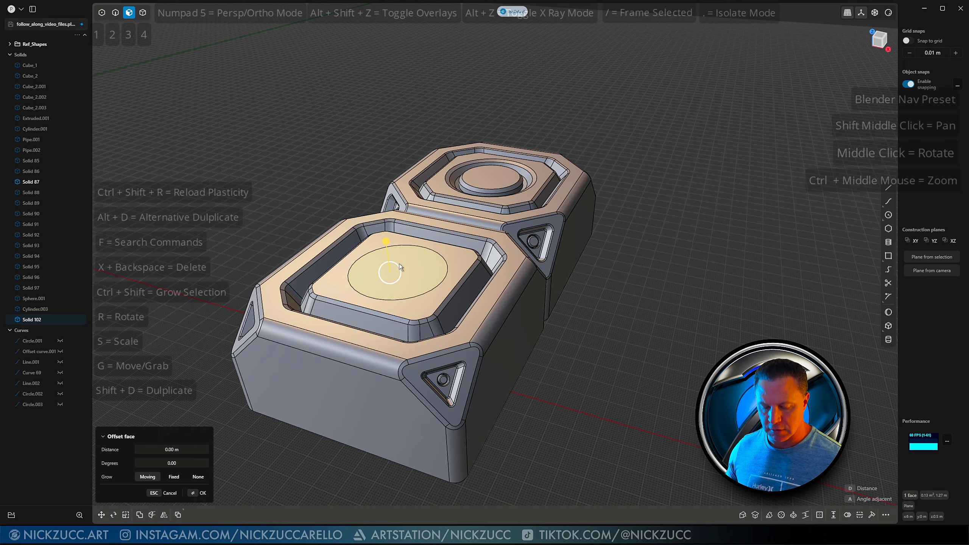
{"action": "key", "text": "e"}
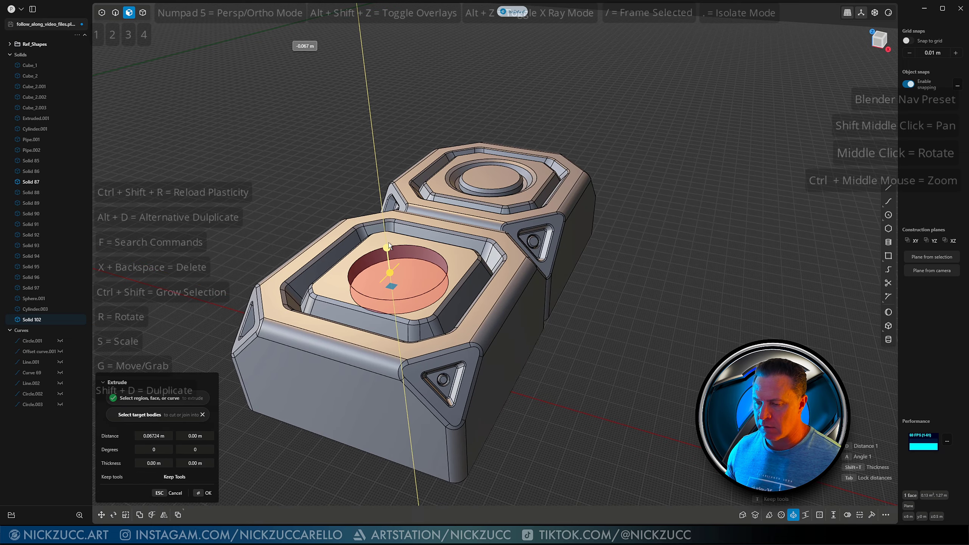
{"action": "middle_click_drag", "start_coordinate": [388, 242], "coordinate": [413, 264]}
{"action": "left_click_drag", "start_coordinate": [414, 260], "coordinate": [418, 243]}
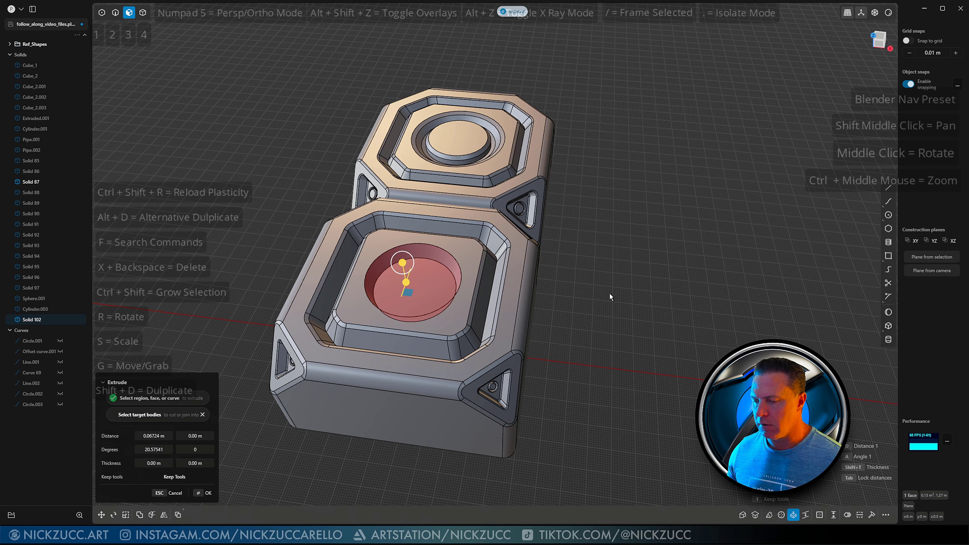
{"action": "key", "text": "Return"}
Step: Chamfer the circular recess's top rim and floor edge by about 0.023 m
{"action": "middle_click_drag", "start_coordinate": [610, 292], "coordinate": [593, 286]}
{"action": "key", "text": "2"}
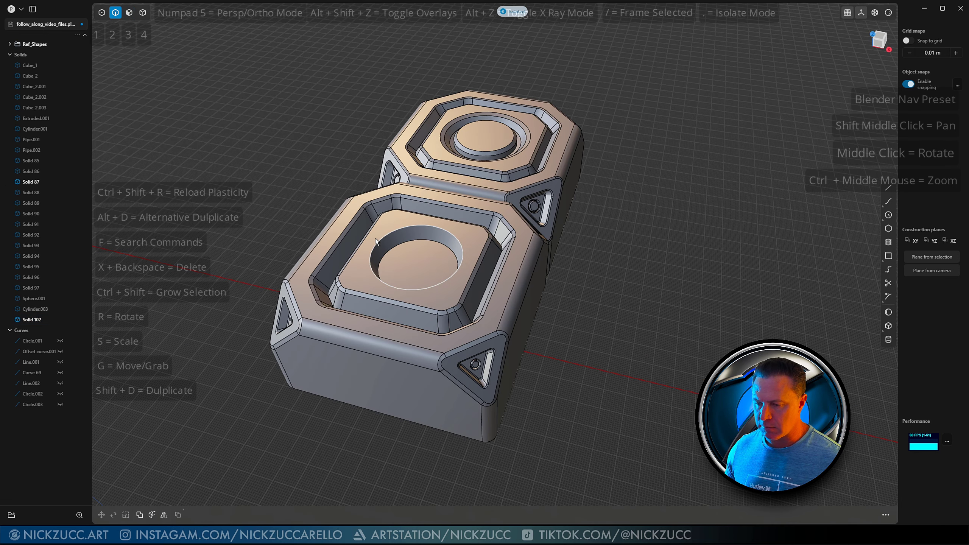
{"action": "left_click", "coordinate": [378, 238]}
{"action": "key", "text": "f"}
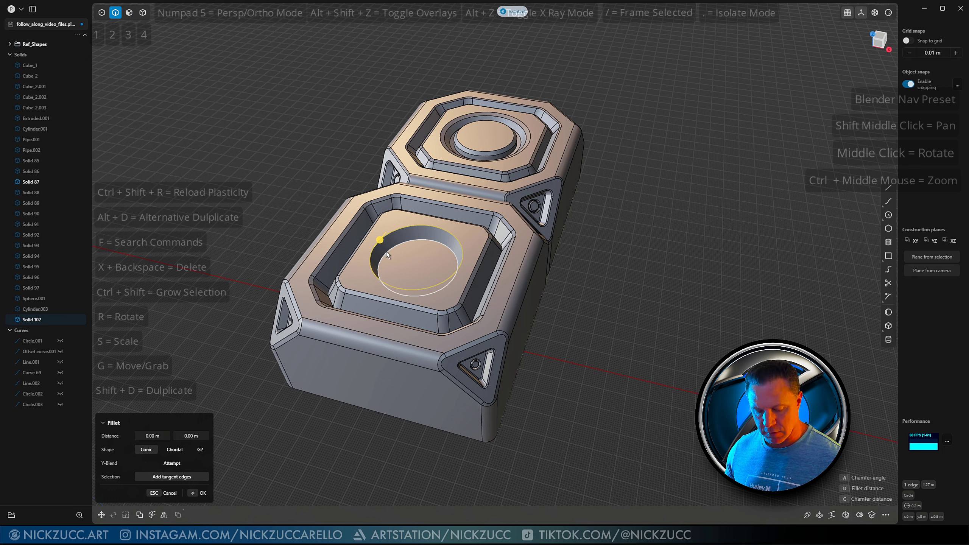
{"action": "left_click_drag", "start_coordinate": [386, 252], "coordinate": [384, 252]}
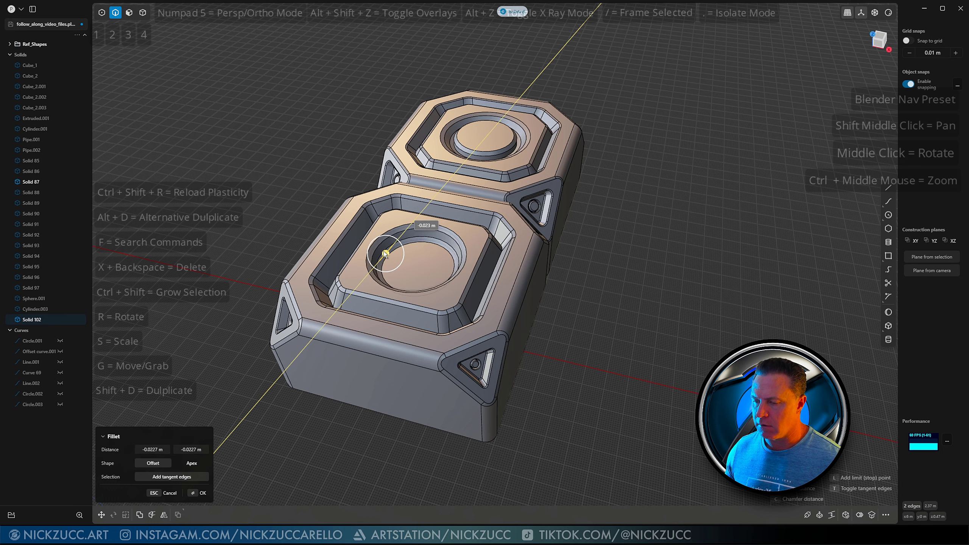
{"action": "key", "text": "Return"}
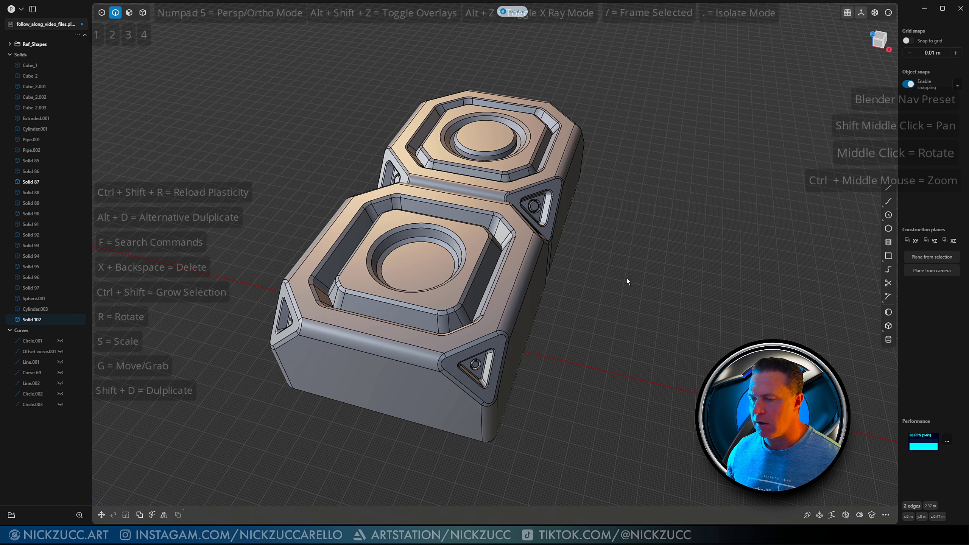
{"action": "middle_click_drag", "start_coordinate": [627, 277], "coordinate": [585, 269]}
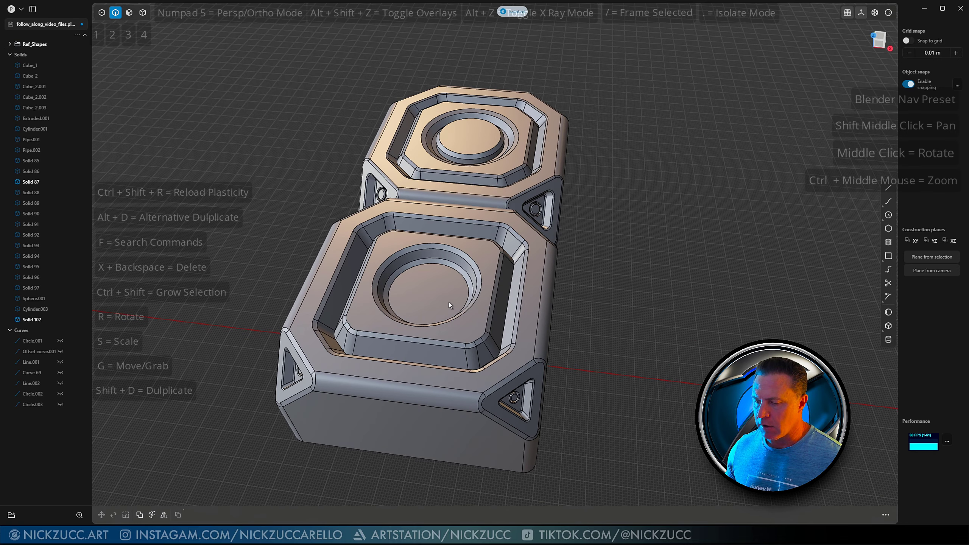
{"action": "key", "text": "3"}
{"action": "left_click", "coordinate": [439, 295]}
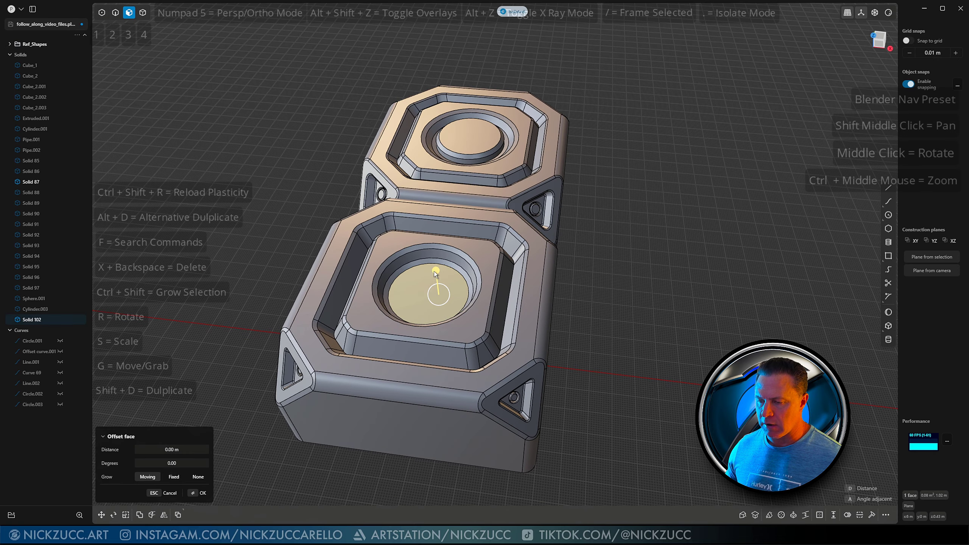
{"action": "left_click_drag", "start_coordinate": [434, 269], "coordinate": [435, 261]}
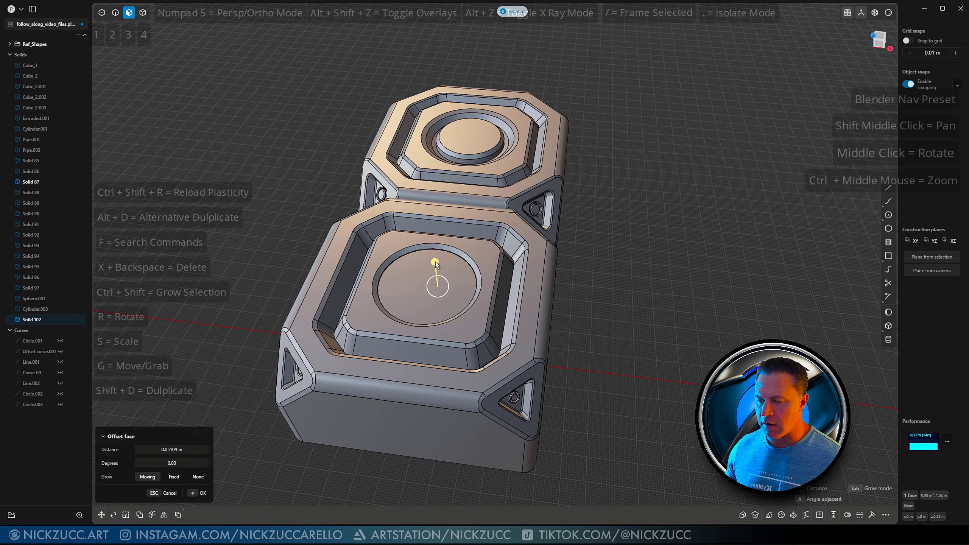
{"action": "key", "text": "Escape"}
{"action": "middle_click_drag", "start_coordinate": [456, 271], "coordinate": [424, 253]}
{"action": "scroll", "coordinate": [436, 262], "scroll_direction": "up", "scroll_amount": 3}
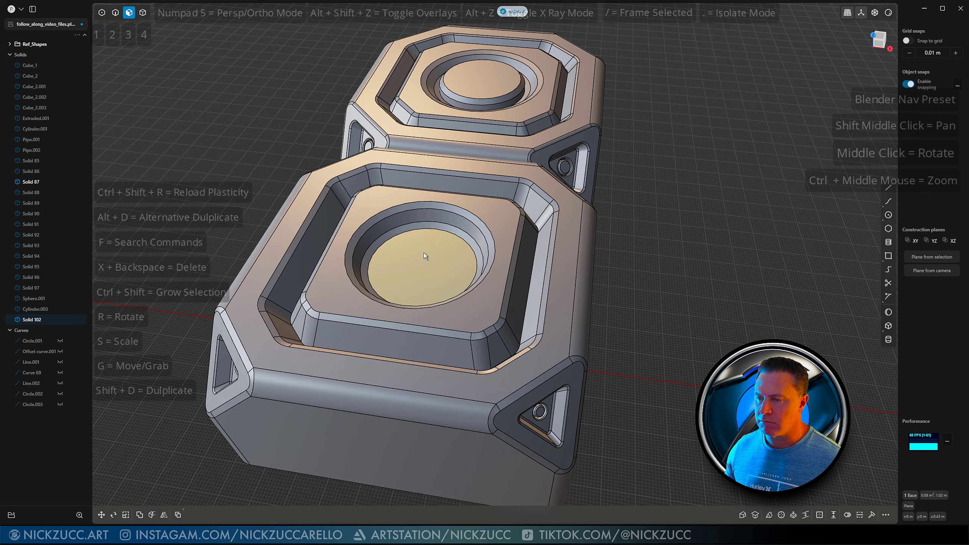
{"action": "key", "text": "o"}
{"action": "key", "text": "e"}
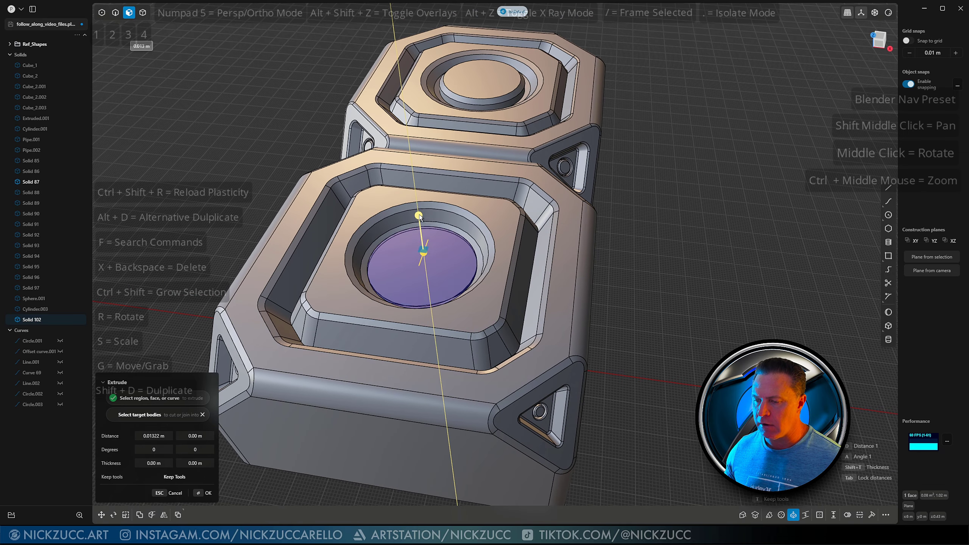
{"action": "left_click", "coordinate": [402, 242]}
{"action": "middle_click_drag", "start_coordinate": [403, 242], "coordinate": [408, 252]}
Step: Offset the circular recess floor's edge inward by about 0.007 m and select the resulting thin ring face
{"action": "key", "text": "o"}
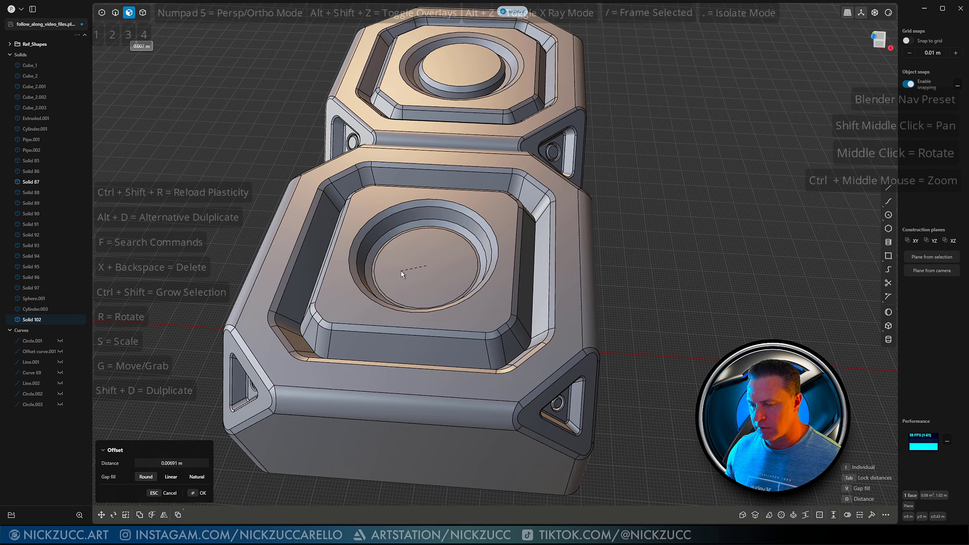
{"action": "left_click", "coordinate": [401, 271]}
{"action": "right_click", "coordinate": [425, 262]}
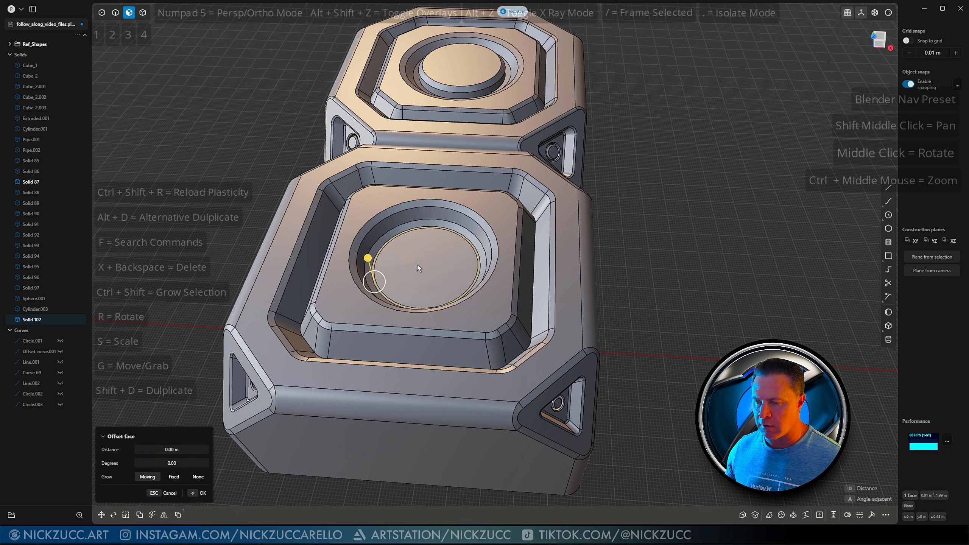
Step: Offset the recess's inner circular face up about 0.1 m and match it to the raised center's top face
{"action": "left_click", "coordinate": [417, 266]}
{"action": "left_click_drag", "start_coordinate": [417, 267], "coordinate": [410, 216]}
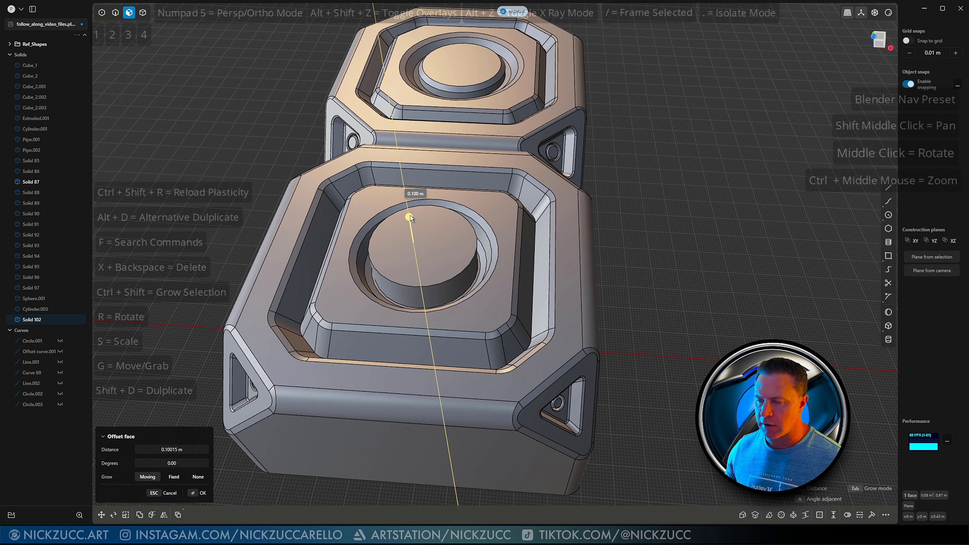
{"action": "left_click", "coordinate": [756, 515]}
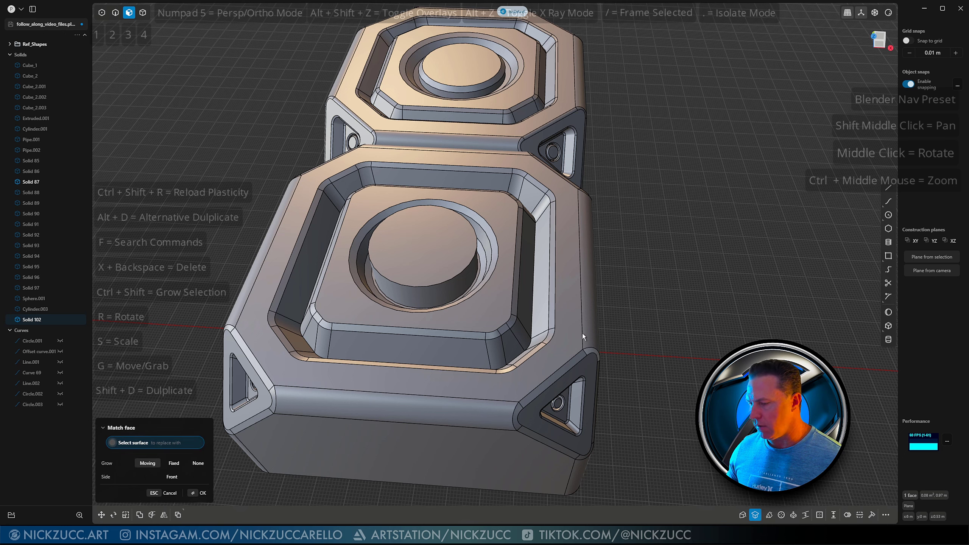
{"action": "left_click", "coordinate": [503, 306]}
{"action": "right_click", "coordinate": [708, 352]}
{"action": "left_click", "coordinate": [703, 355]}
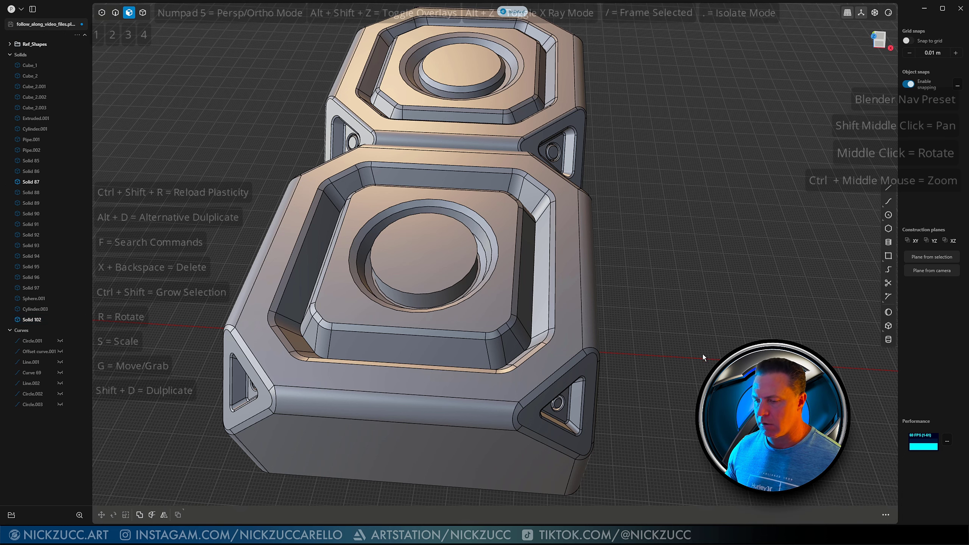
Step: Chamfer the top edge of the front block's central cylinder by about 0.014 m
{"action": "middle_click_drag", "start_coordinate": [703, 354], "coordinate": [685, 341]}
{"action": "key", "text": "2"}
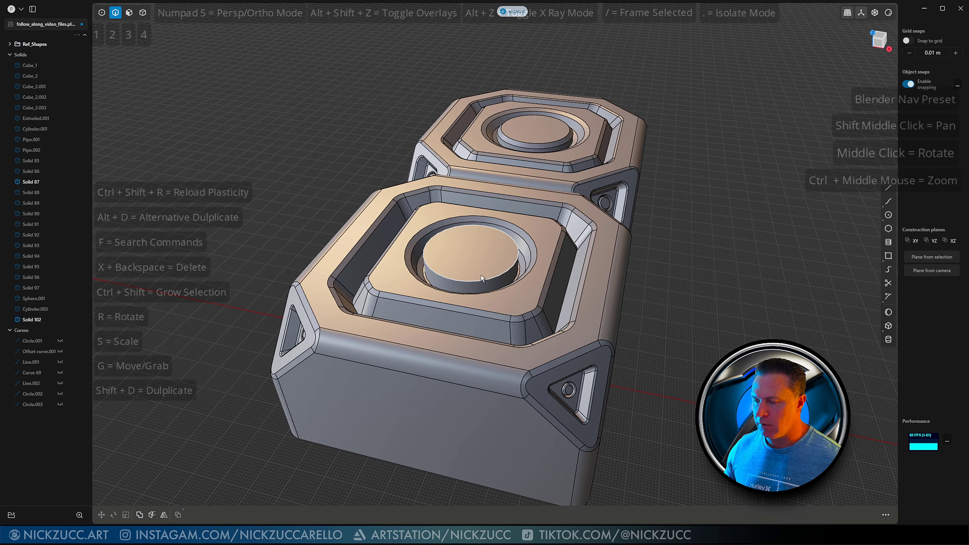
{"action": "left_click", "coordinate": [485, 279]}
{"action": "key", "text": "b"}
{"action": "key", "text": "d"}
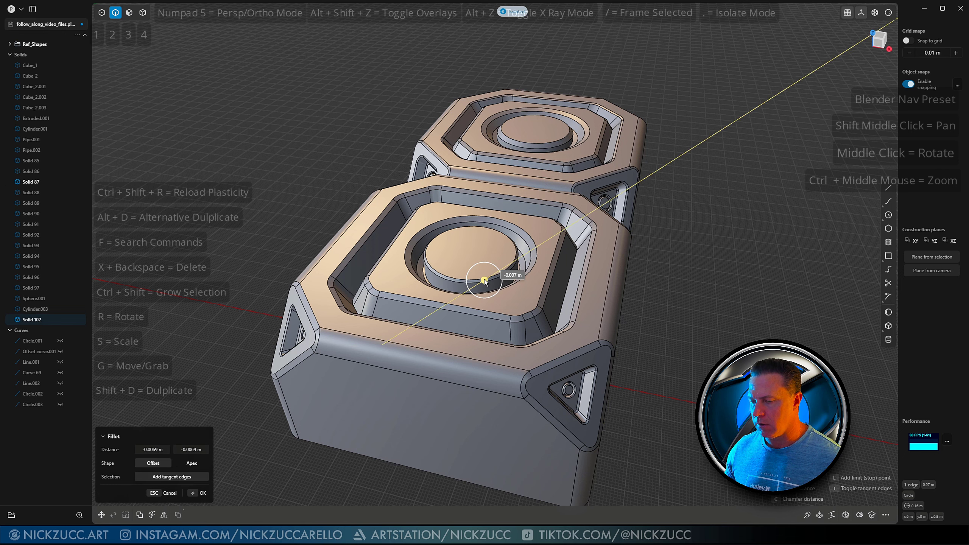
{"action": "left_click_drag", "start_coordinate": [483, 278], "coordinate": [484, 278]}
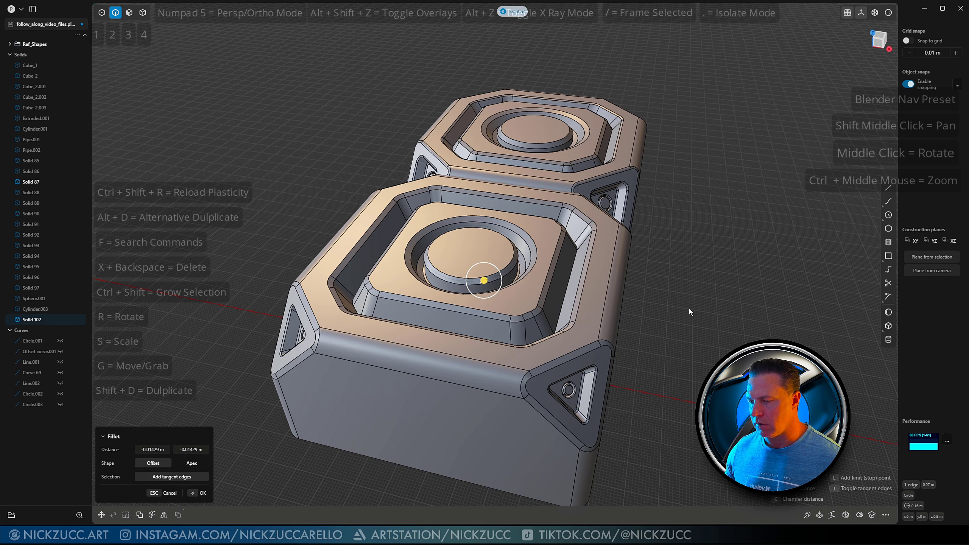
{"action": "right_click", "coordinate": [689, 309]}
{"action": "scroll", "coordinate": [688, 312], "scroll_direction": "down", "scroll_amount": 4}
{"action": "mouse_move", "coordinate": [687, 313]}
{"action": "middle_mouse_down"}
{"action": "mouse_move", "coordinate": [729, 296]}
{"action": "mouse_move", "coordinate": [638, 284]}
{"action": "mouse_move", "coordinate": [678, 306]}
{"action": "middle_mouse_up"}
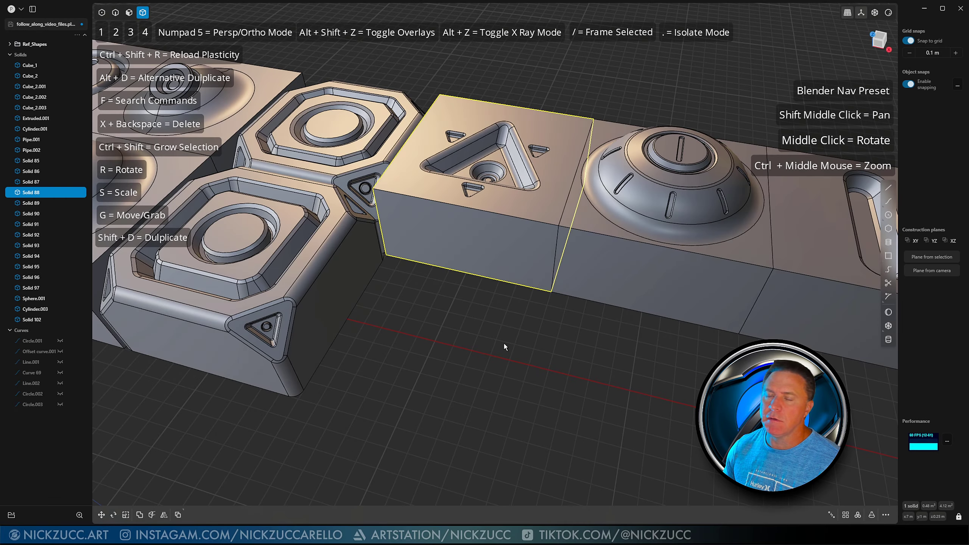
Step: Isolate the reference block with the triangular recess and clear the selection
{"action": "middle_click_drag", "start_coordinate": [506, 337], "coordinate": [502, 344]}
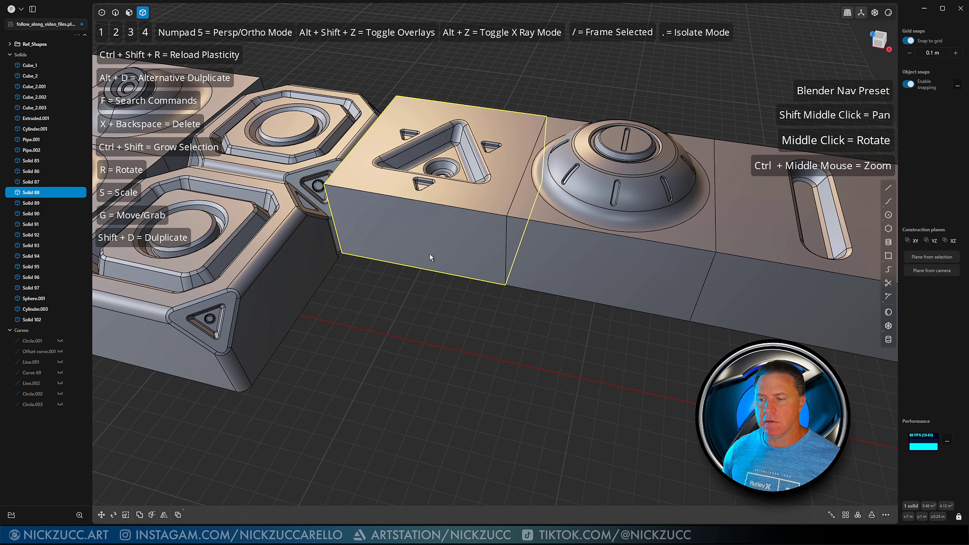
{"action": "left_click", "coordinate": [439, 245]}
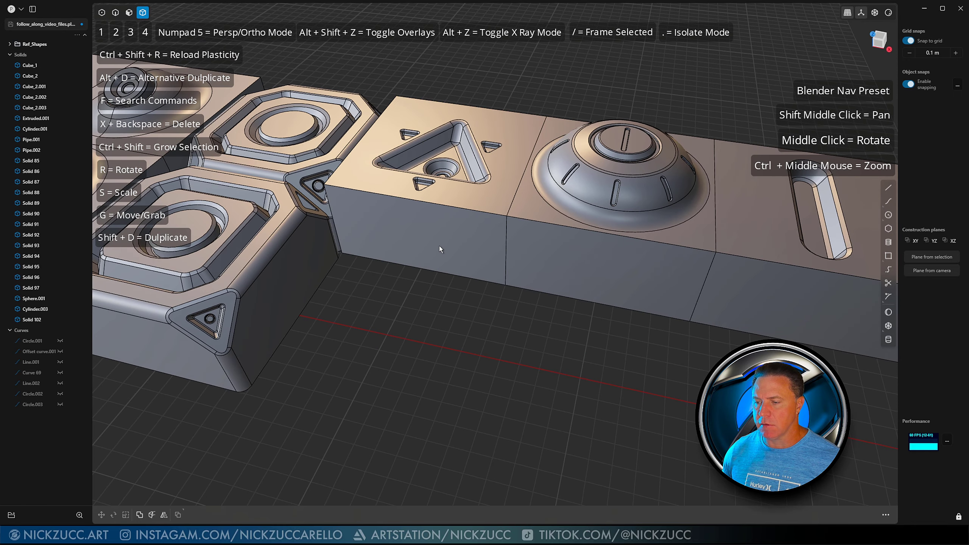
{"action": "left_click", "coordinate": [439, 245]}
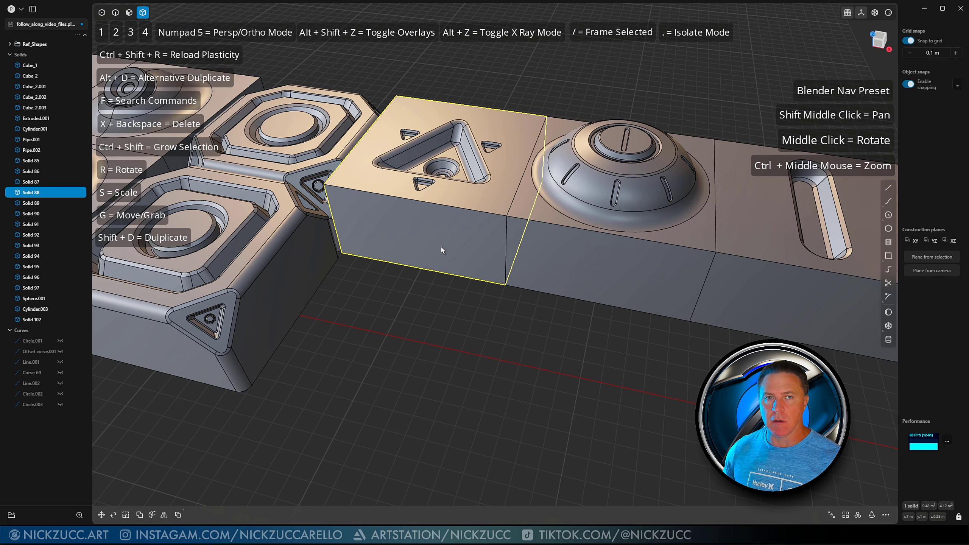
{"action": "key", "text": "period"}
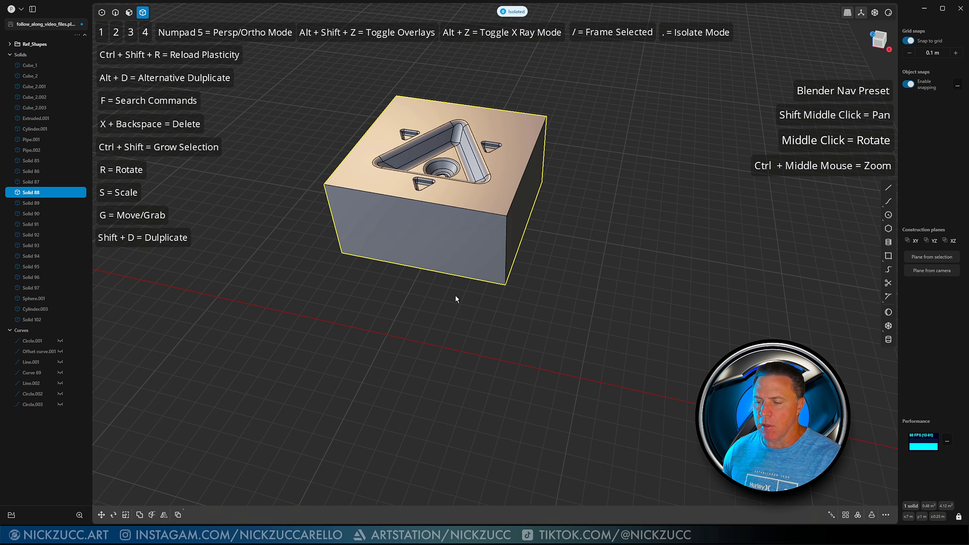
{"action": "left_click", "coordinate": [498, 310]}
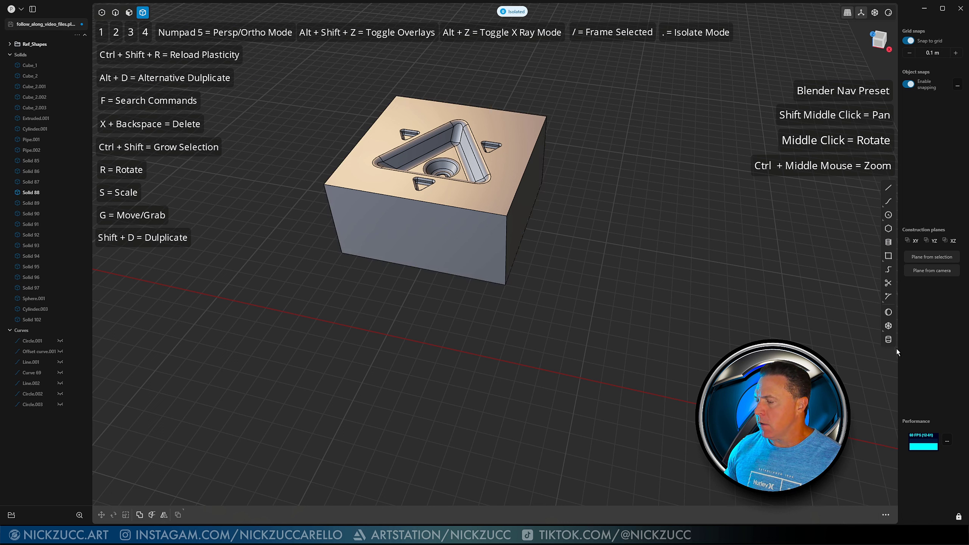
Step: Create a center box 1 m wide, 1 m long and 0.5 m high directly in front of the isolated reference block
{"action": "left_click", "coordinate": [886, 327]}
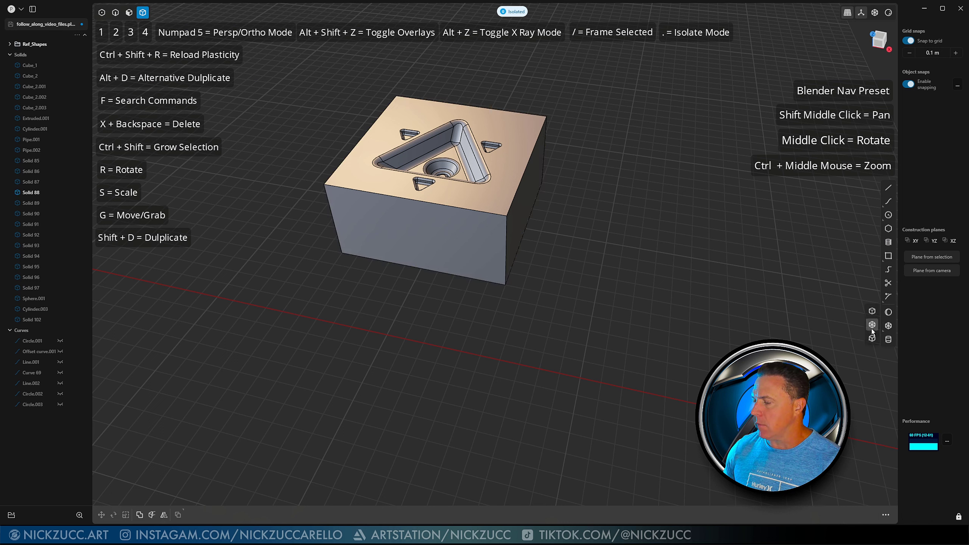
{"action": "left_click", "coordinate": [871, 328]}
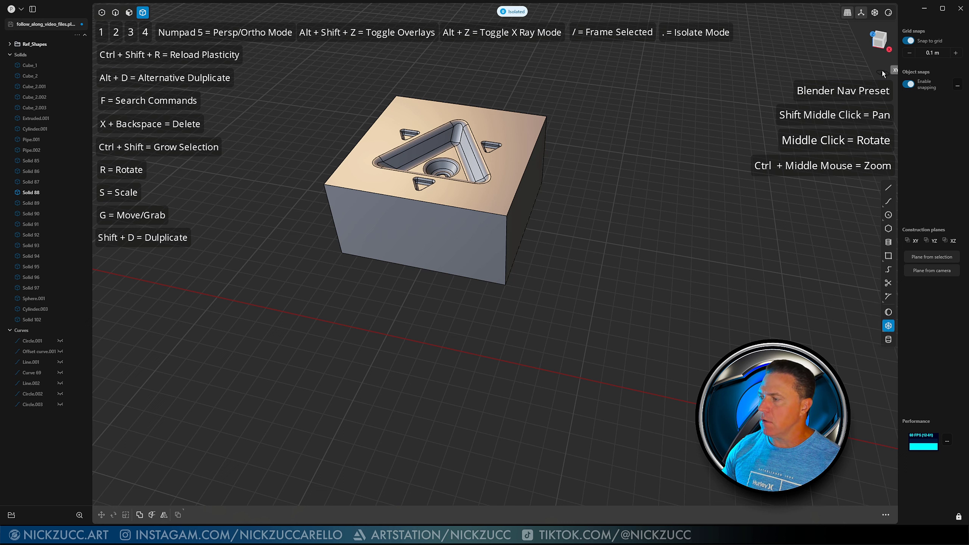
{"action": "left_click", "coordinate": [385, 338]}
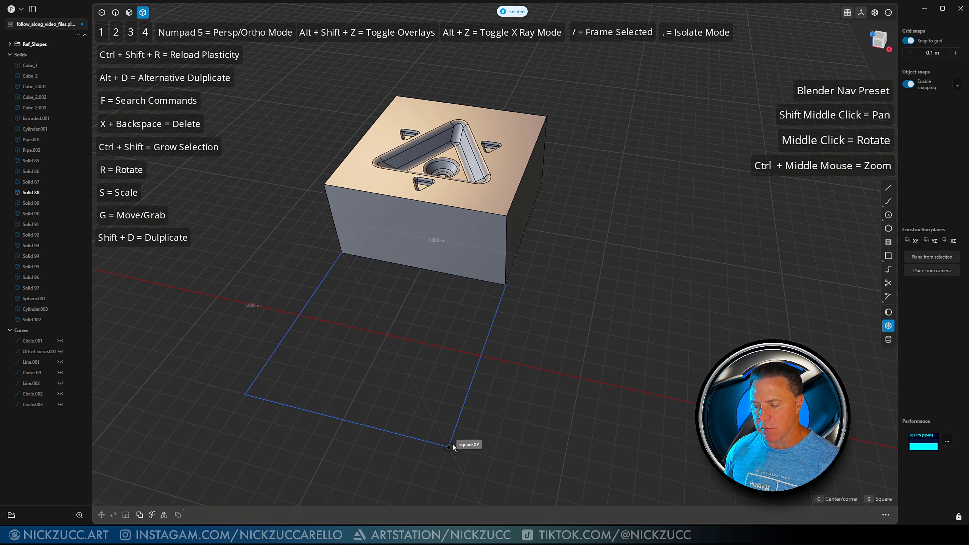
{"action": "left_click", "coordinate": [457, 441]}
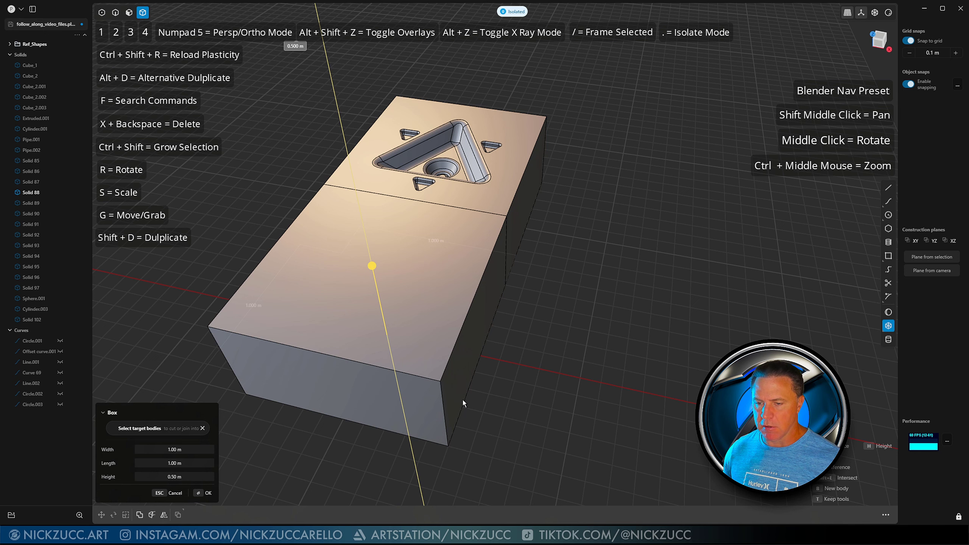
{"action": "left_click", "coordinate": [462, 400]}
{"action": "left_click", "coordinate": [207, 493]}
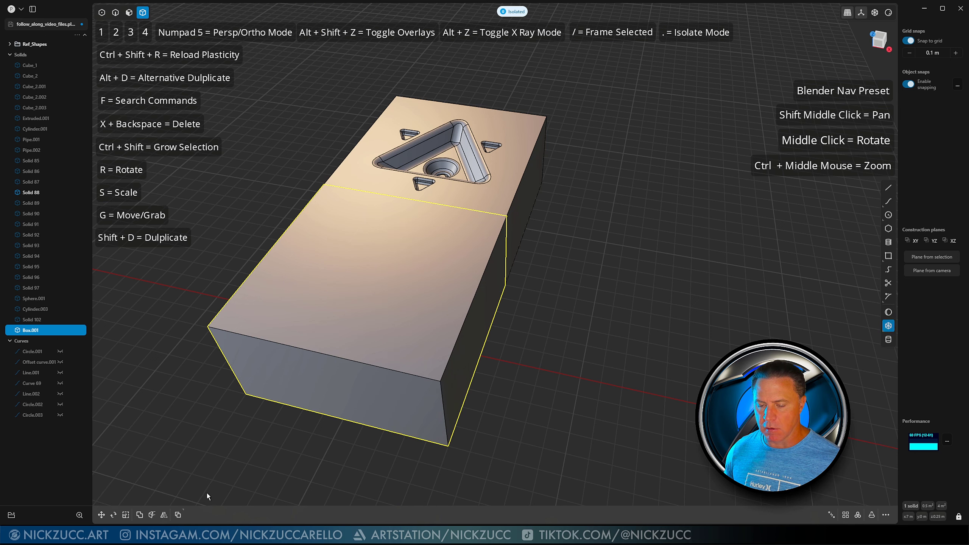
{"action": "left_click", "coordinate": [533, 353]}
{"action": "middle_click_drag", "start_coordinate": [533, 353], "coordinate": [569, 359]}
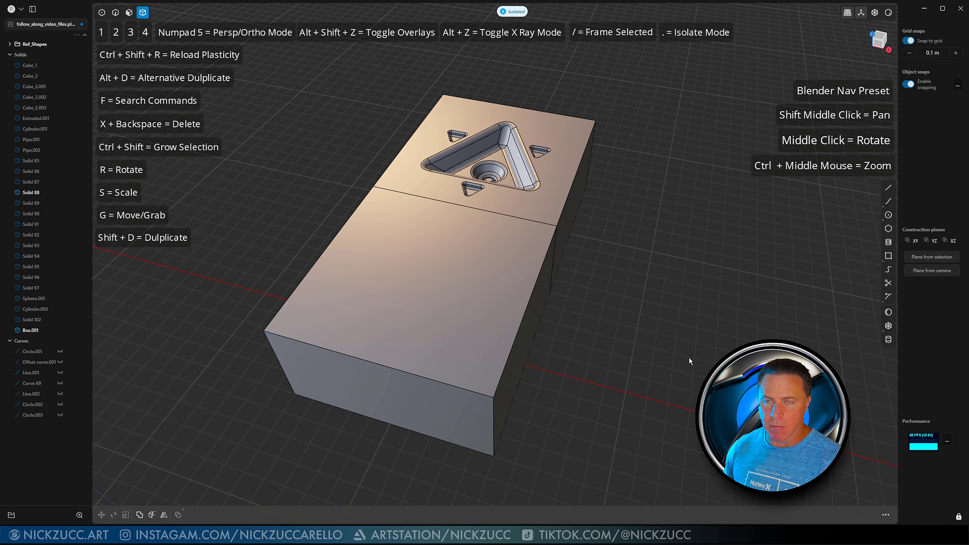
Step: Draw a three-sided polygon from the center of the new box's top face, with one corner pointing toward the reference block
{"action": "left_click", "coordinate": [888, 228]}
{"action": "mouse_move", "coordinate": [689, 329]}
{"action": "middle_mouse_down"}
{"action": "mouse_move", "coordinate": [715, 341]}
{"action": "mouse_move", "coordinate": [629, 312]}
{"action": "middle_mouse_up"}
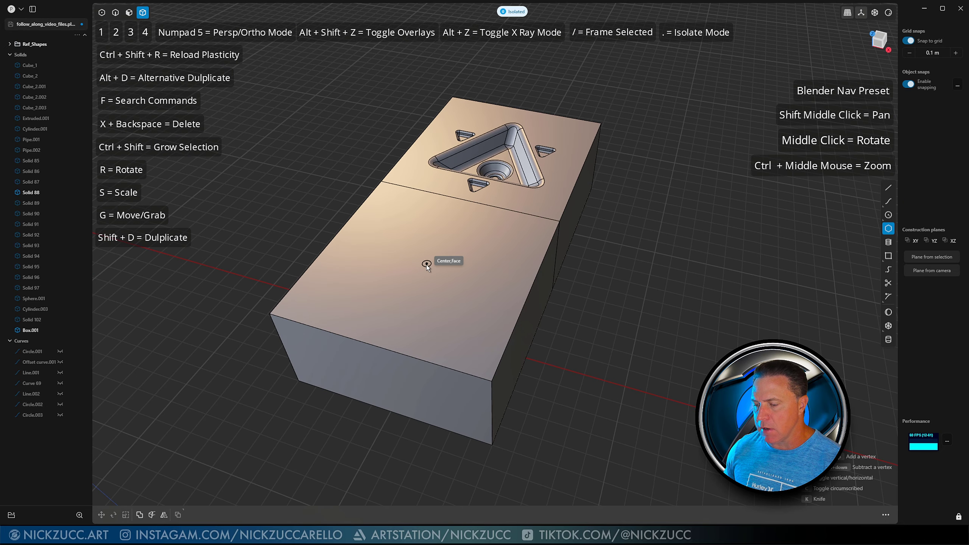
{"action": "left_click", "coordinate": [426, 265]}
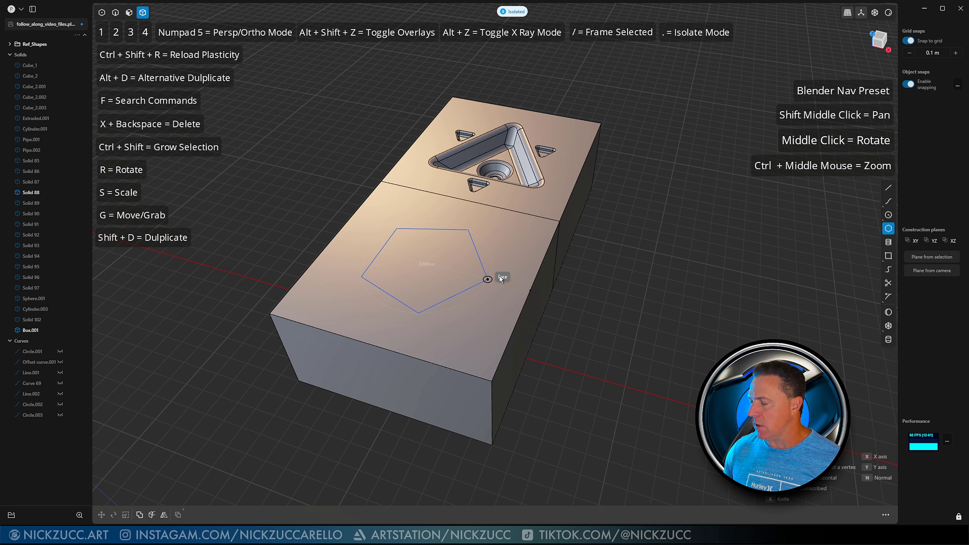
{"action": "scroll", "coordinate": [500, 280], "scroll_direction": "up", "scroll_amount": 3, "text": "ctrl"}
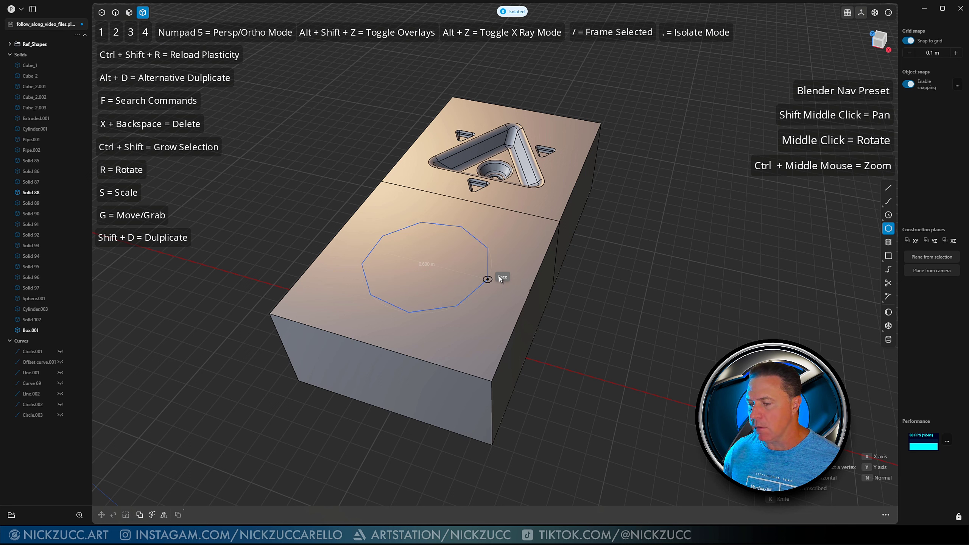
{"action": "scroll", "coordinate": [501, 279], "scroll_direction": "down", "scroll_amount": 3, "text": "ctrl"}
{"action": "scroll", "coordinate": [501, 279], "scroll_direction": "down", "scroll_amount": 2, "text": "ctrl"}
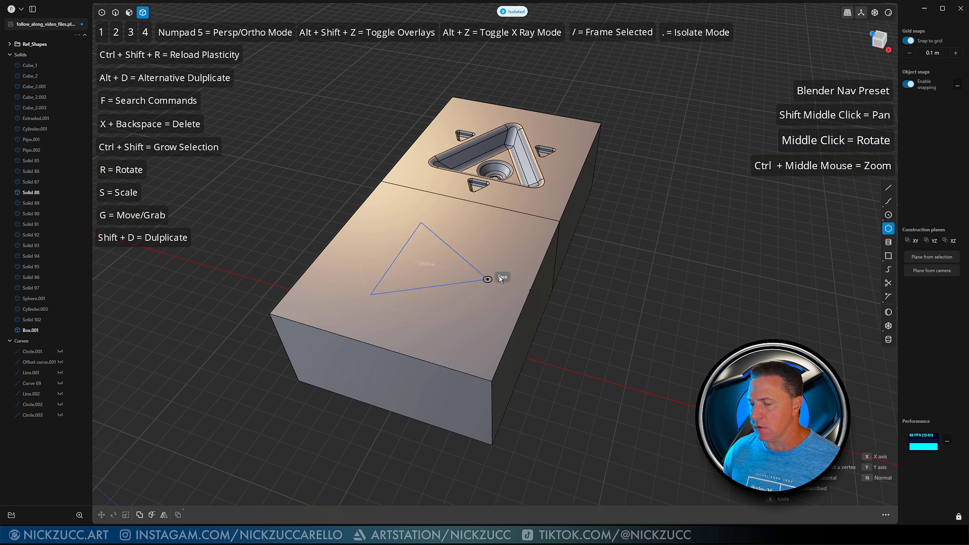
{"action": "scroll", "coordinate": [500, 279], "scroll_direction": "up", "scroll_amount": 3, "text": "ctrl"}
{"action": "scroll", "coordinate": [500, 279], "scroll_direction": "down", "scroll_amount": 3, "text": "ctrl"}
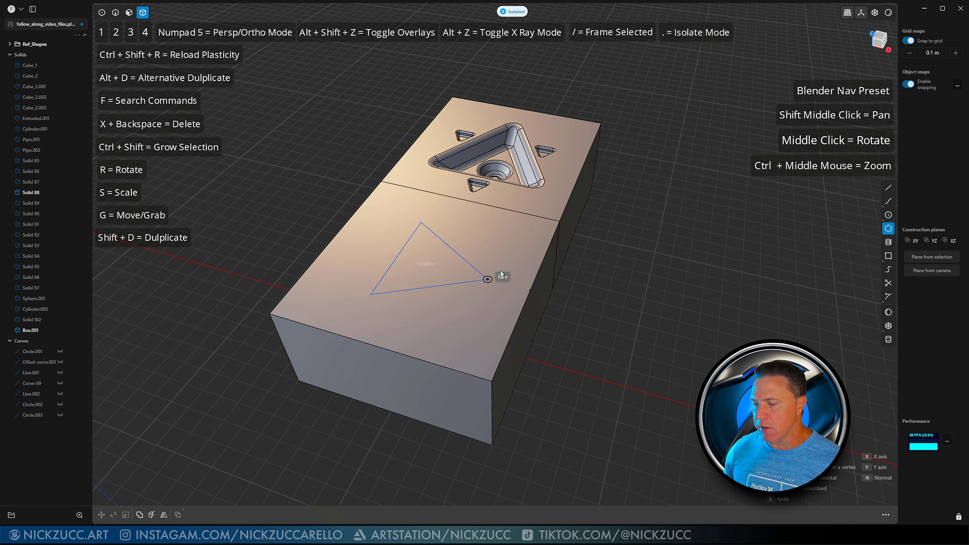
{"action": "left_click", "coordinate": [468, 200]}
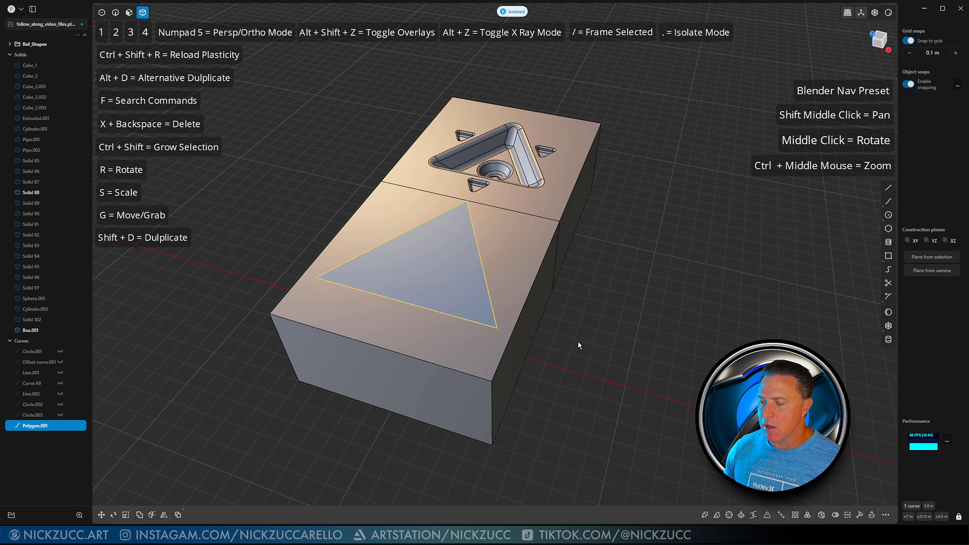
Step: Scale the triangle curve uniformly to 0.8 and clear the selection
{"action": "middle_click_drag", "start_coordinate": [584, 332], "coordinate": [589, 352]}
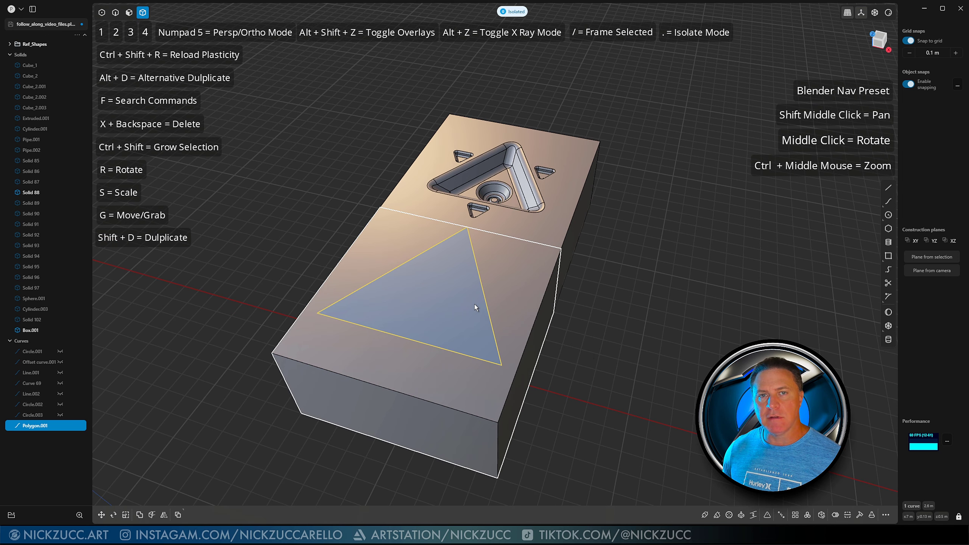
{"action": "key", "text": "s"}
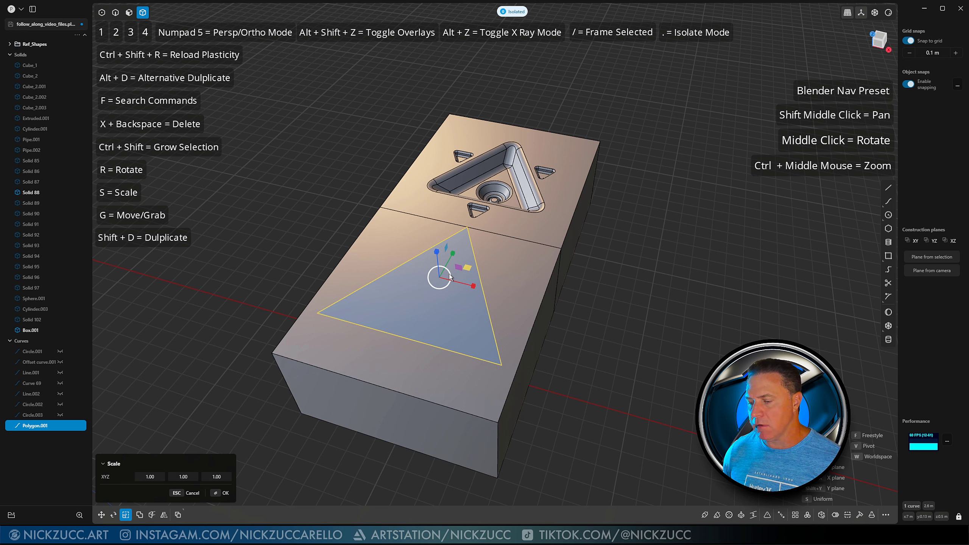
{"action": "type", "text": "0.8"}
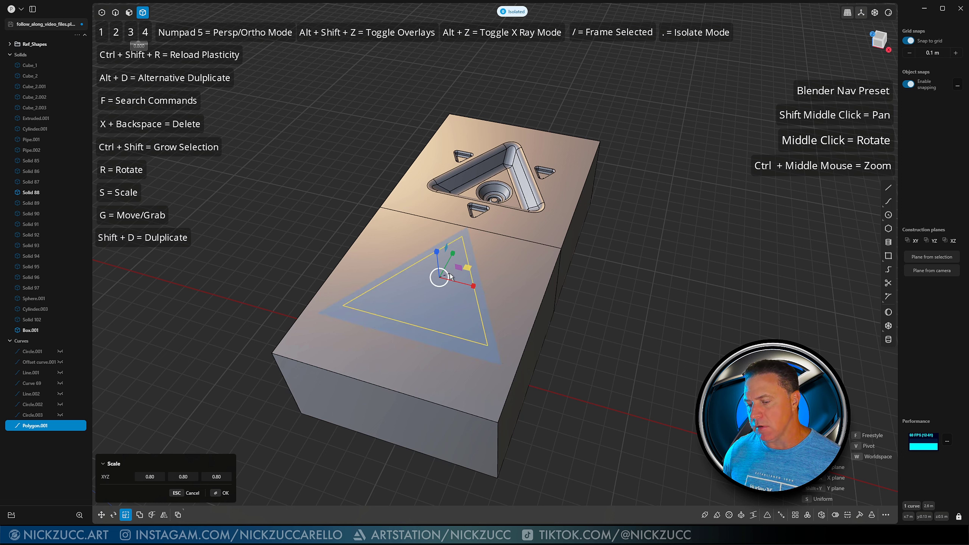
{"action": "key", "text": "Return"}
{"action": "key", "text": "Return"}
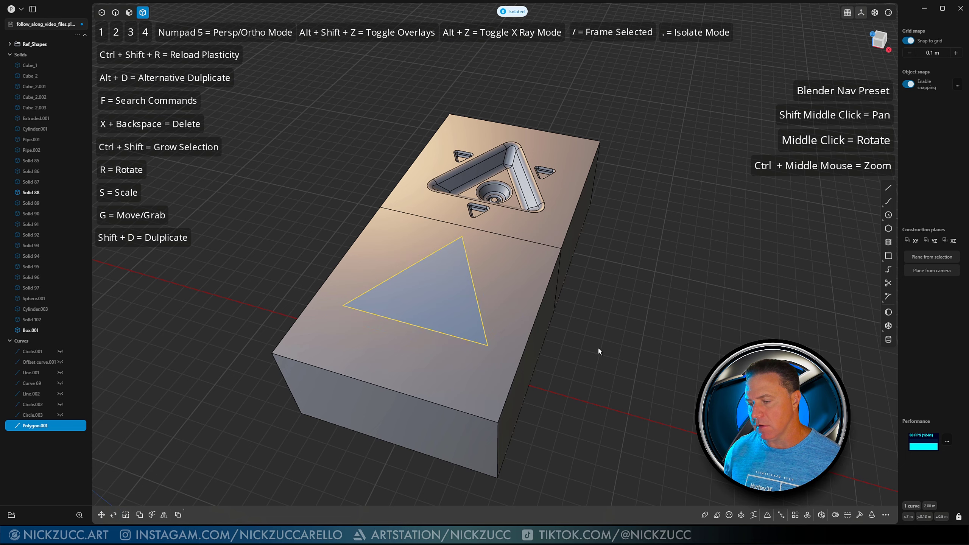
{"action": "left_click", "coordinate": [598, 349]}
Step: Move the triangle curve -0.125 m along Y on the box's top face, away from the reference block
{"action": "middle_click_drag", "start_coordinate": [599, 341], "coordinate": [596, 367]}
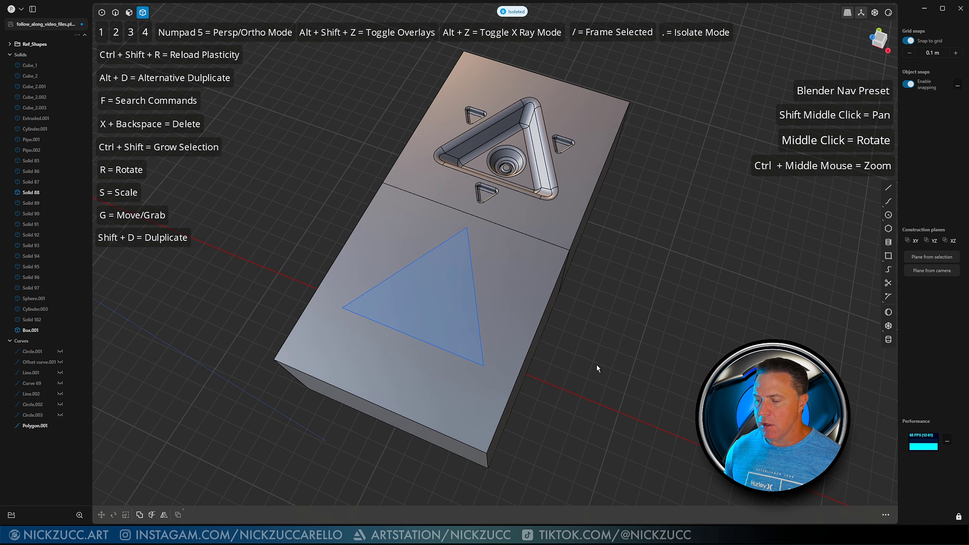
{"action": "key", "text": "2"}
{"action": "left_click", "coordinate": [474, 316]}
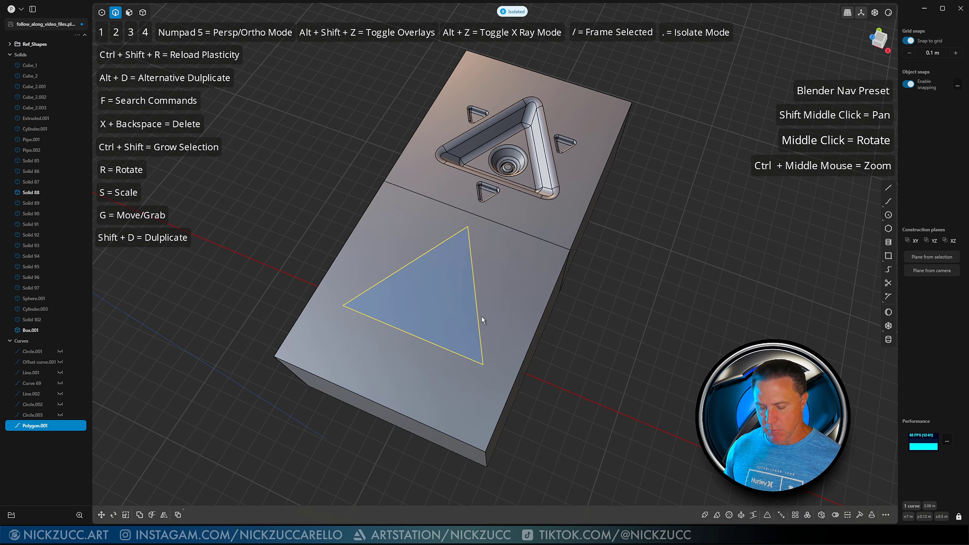
{"action": "key", "text": "g"}
{"action": "middle_click_drag", "start_coordinate": [480, 306], "coordinate": [469, 289]}
{"action": "left_click_drag", "start_coordinate": [469, 255], "coordinate": [431, 292]}
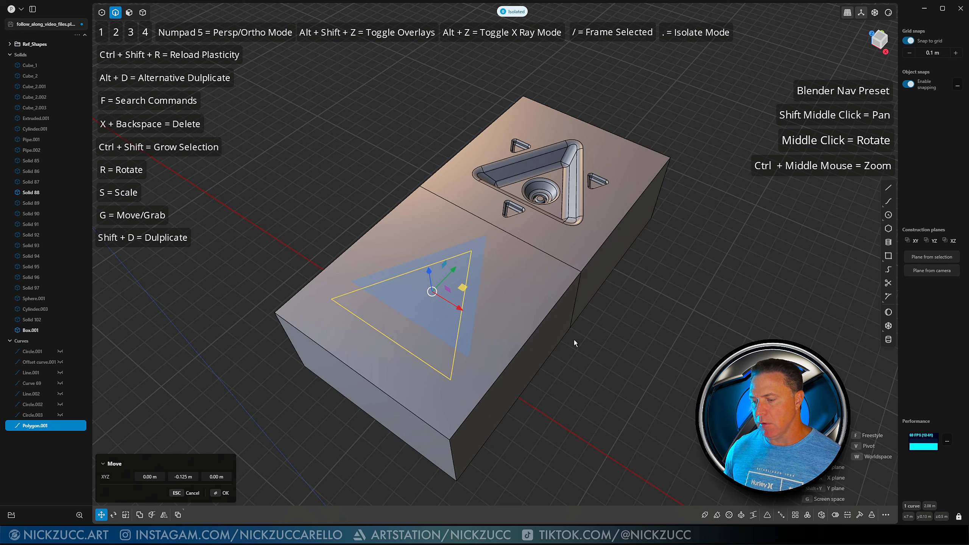
{"action": "middle_click_drag", "start_coordinate": [551, 330], "coordinate": [578, 326]}
{"action": "left_click", "coordinate": [620, 357]}
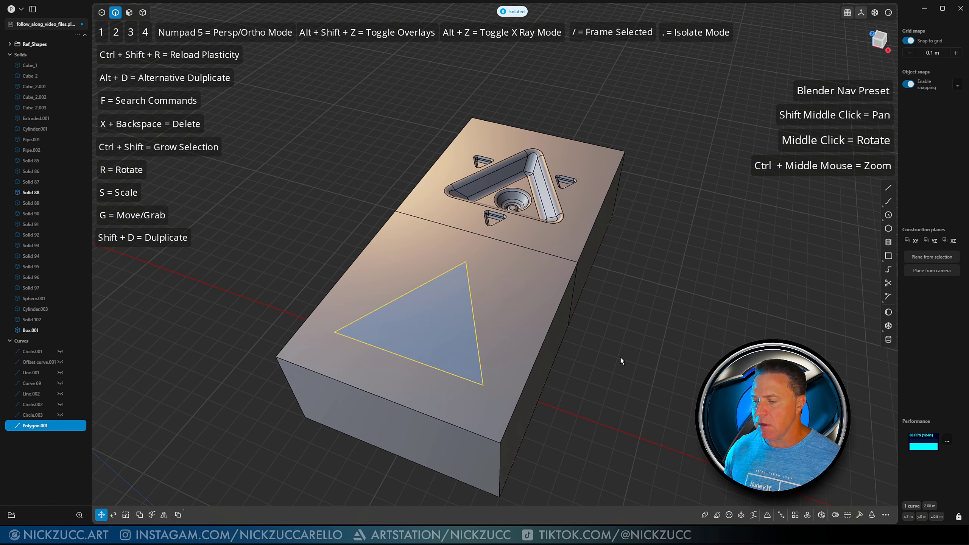
{"action": "middle_click_drag", "start_coordinate": [621, 358], "coordinate": [631, 321]}
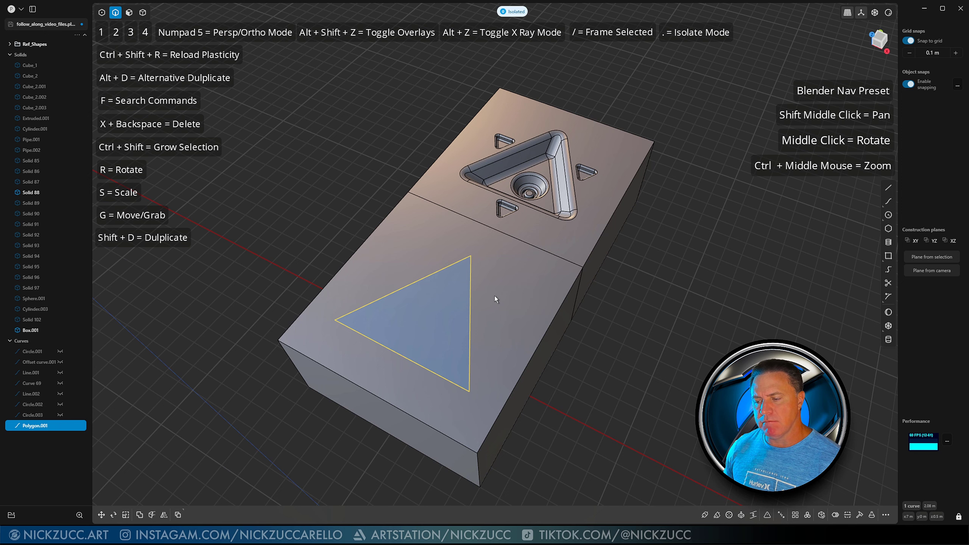
{"action": "middle_click_drag", "start_coordinate": [494, 296], "coordinate": [474, 312]}
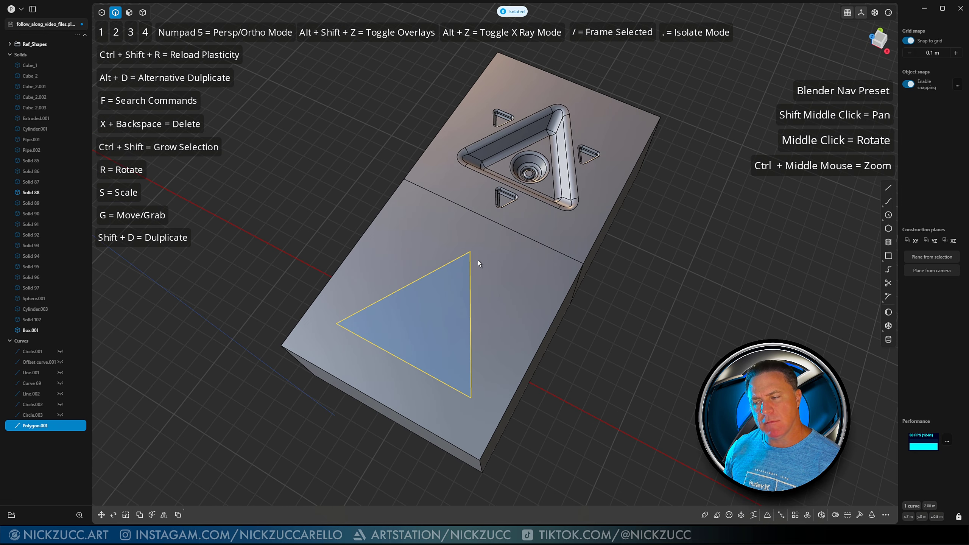
{"action": "middle_click_drag", "start_coordinate": [527, 270], "coordinate": [529, 277]}
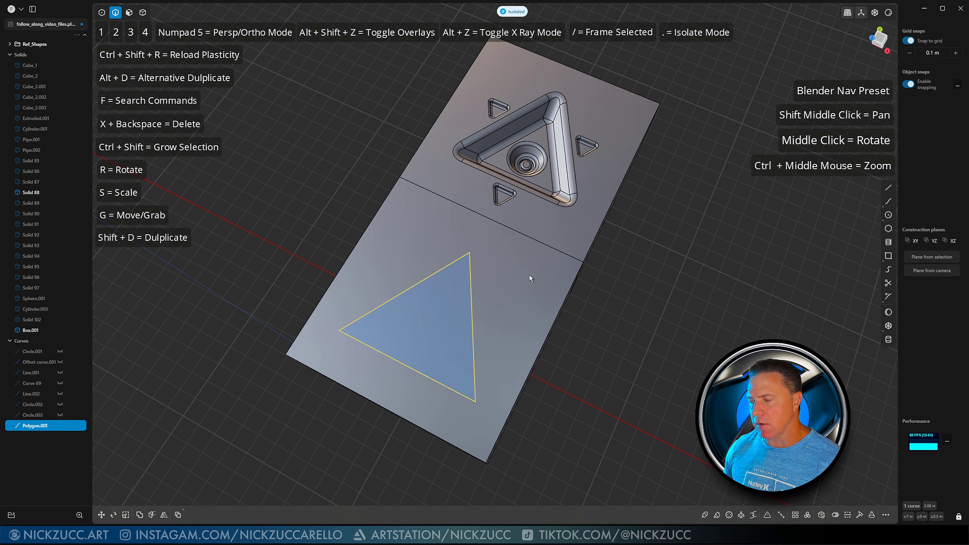
Step: Draw a line about 0.2 m long from the triangle's corner to the box edge shared with the reference block
{"action": "left_click", "coordinate": [887, 188]}
{"action": "left_click", "coordinate": [470, 252]}
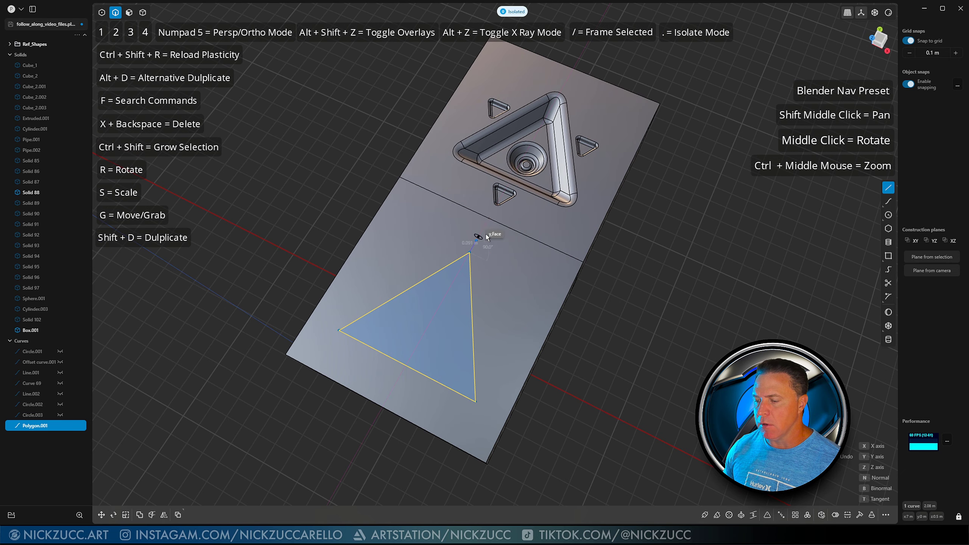
{"action": "left_click", "coordinate": [488, 218]}
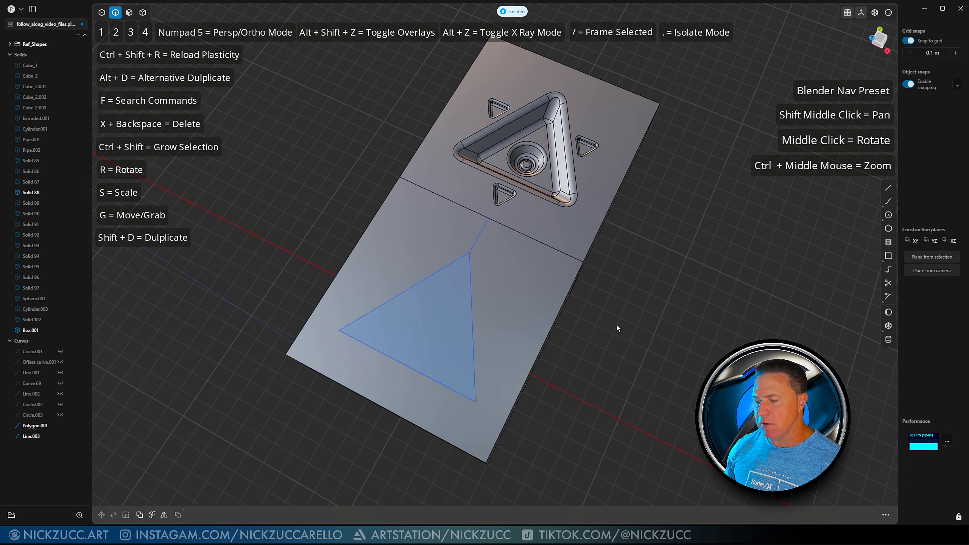
Step: Move the short line -0.8 m along Y to check the gap on the triangle's opposite side, and delete it
{"action": "left_click", "coordinate": [479, 242]}
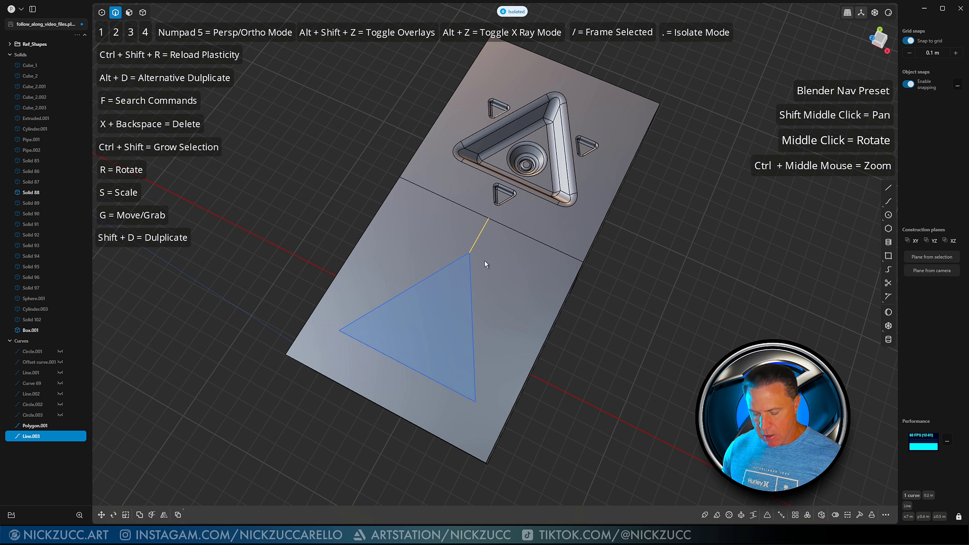
{"action": "key", "text": "g"}
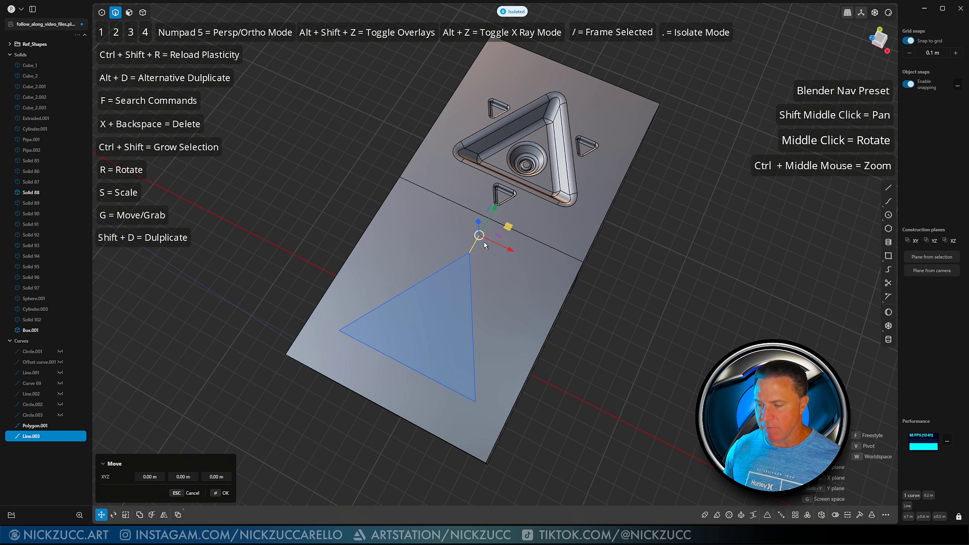
{"action": "key", "text": "f"}
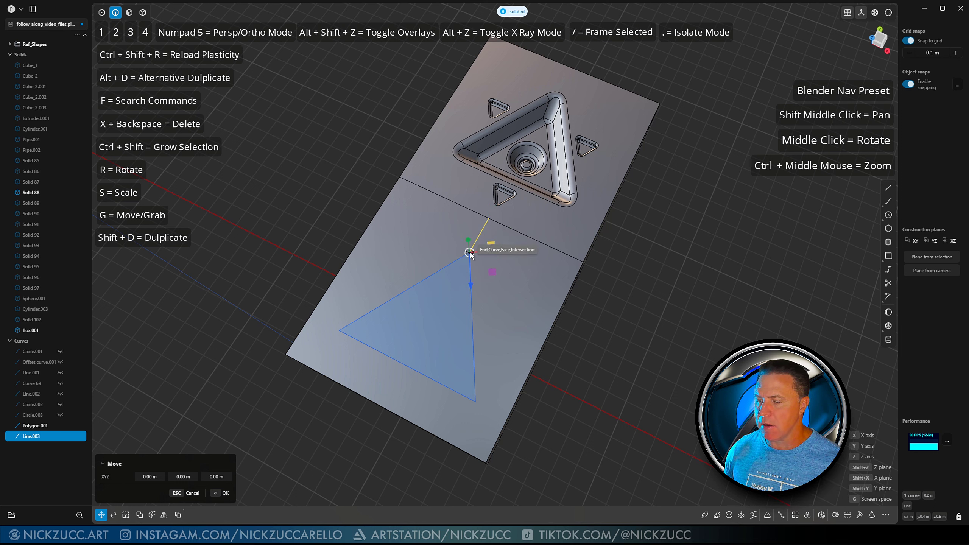
{"action": "left_click", "coordinate": [486, 222]}
{"action": "left_click_drag", "start_coordinate": [500, 201], "coordinate": [475, 250]}
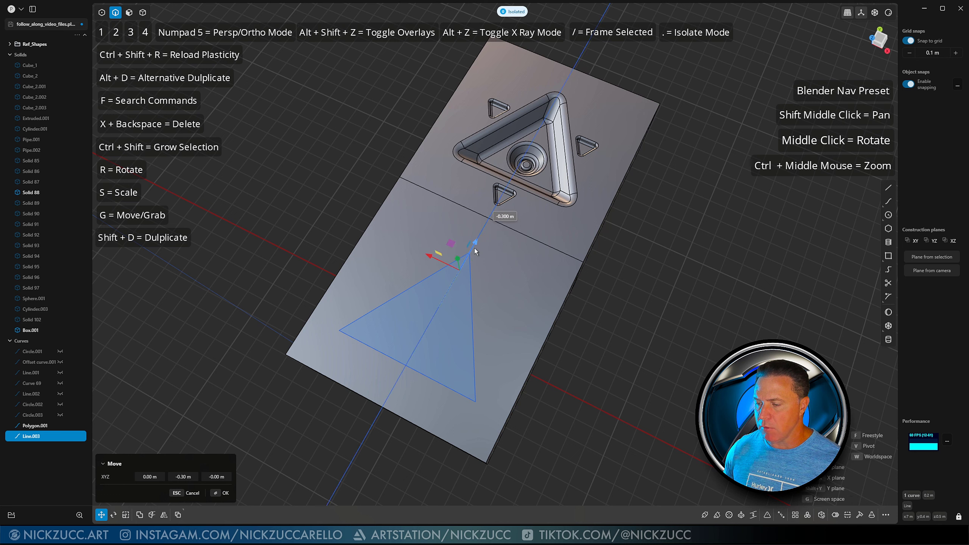
{"action": "left_click_drag", "start_coordinate": [438, 311], "coordinate": [416, 344]}
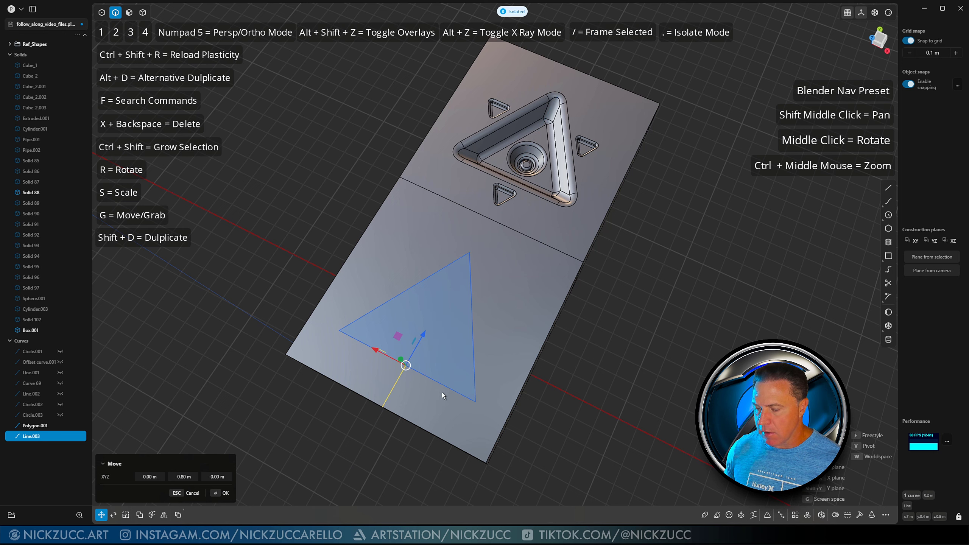
{"action": "middle_click_drag", "start_coordinate": [540, 376], "coordinate": [554, 354]}
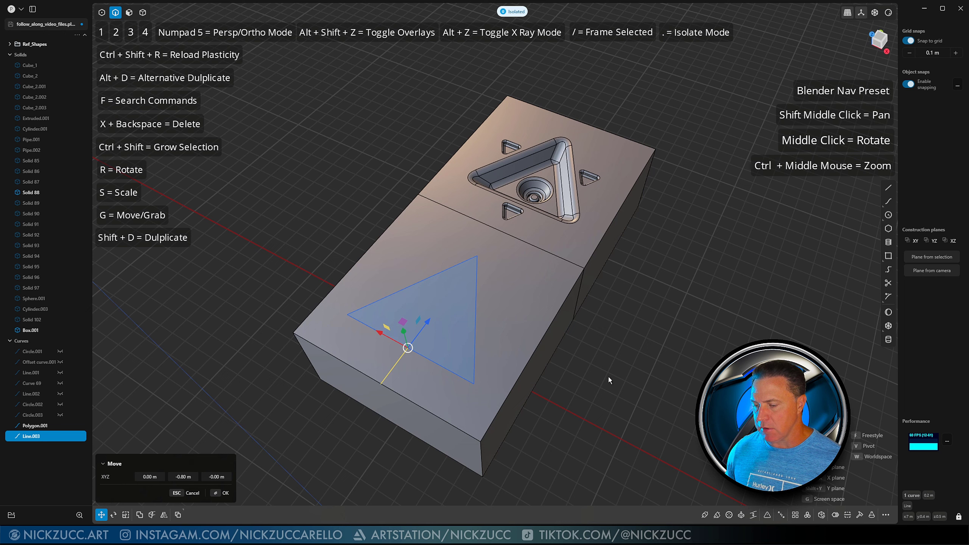
{"action": "key", "text": "Return"}
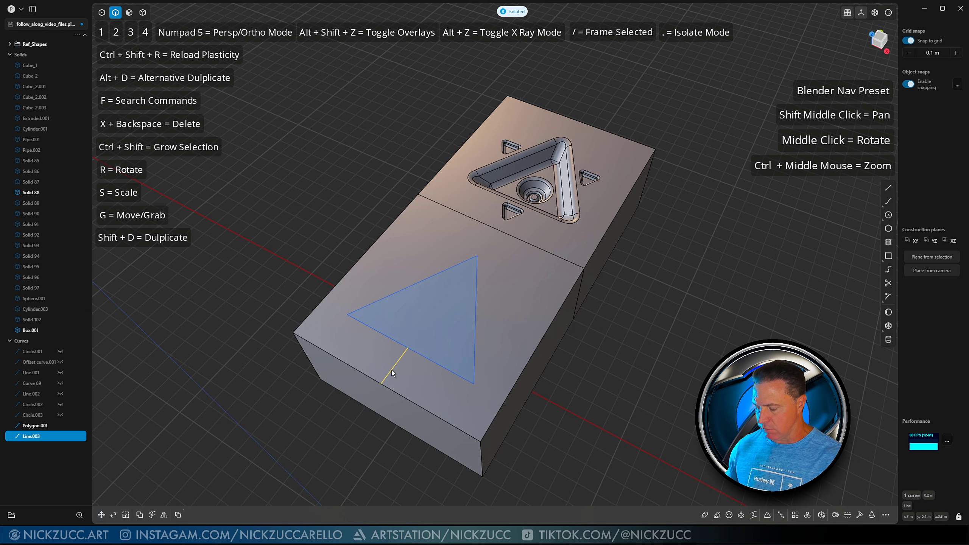
{"action": "key", "text": "x"}
Step: Imprint the triangle curve onto the top face of the new box
{"action": "mouse_move", "coordinate": [439, 306]}
{"action": "middle_mouse_down"}
{"action": "mouse_move", "coordinate": [558, 336]}
{"action": "mouse_move", "coordinate": [449, 309]}
{"action": "middle_mouse_up"}
{"action": "left_click", "coordinate": [472, 305]}
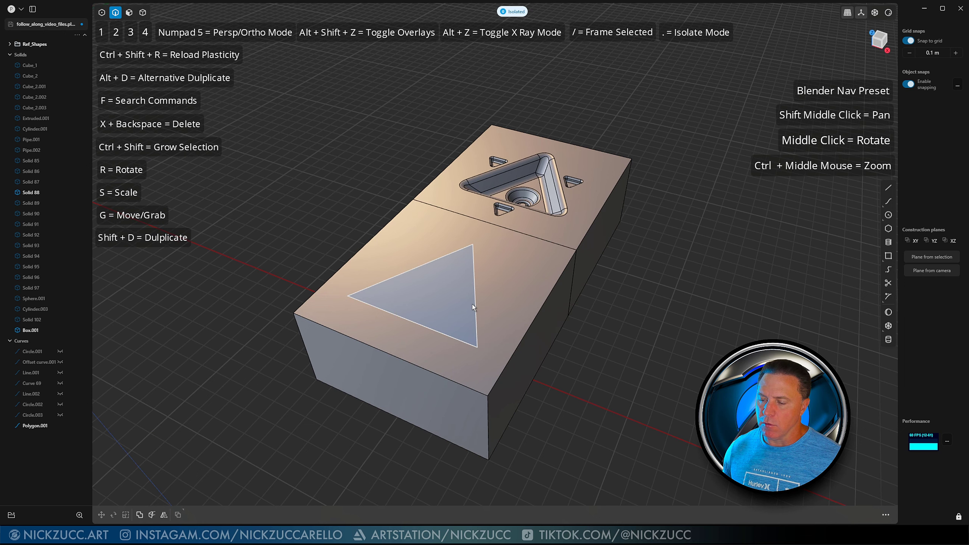
{"action": "left_click", "coordinate": [473, 305]}
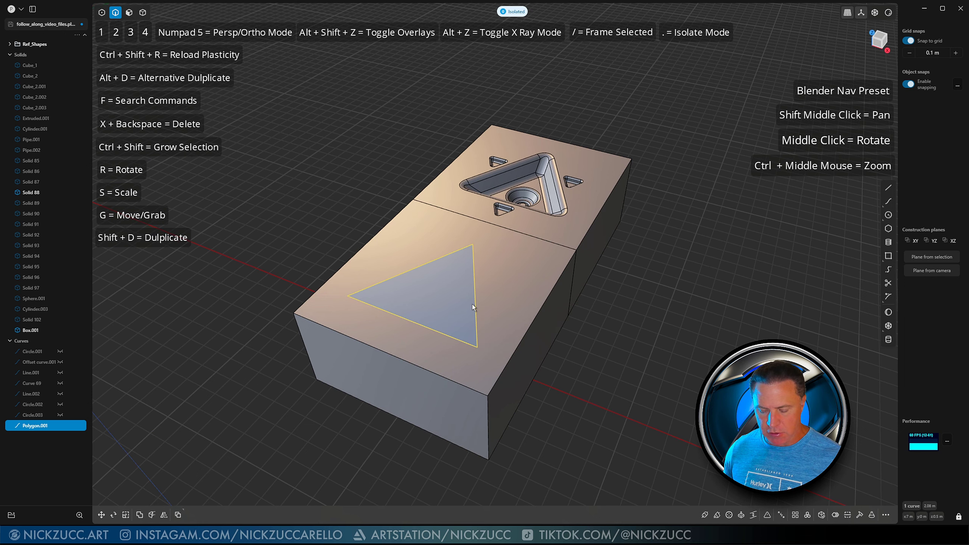
{"action": "key", "text": "i"}
{"action": "left_click", "coordinate": [502, 304]}
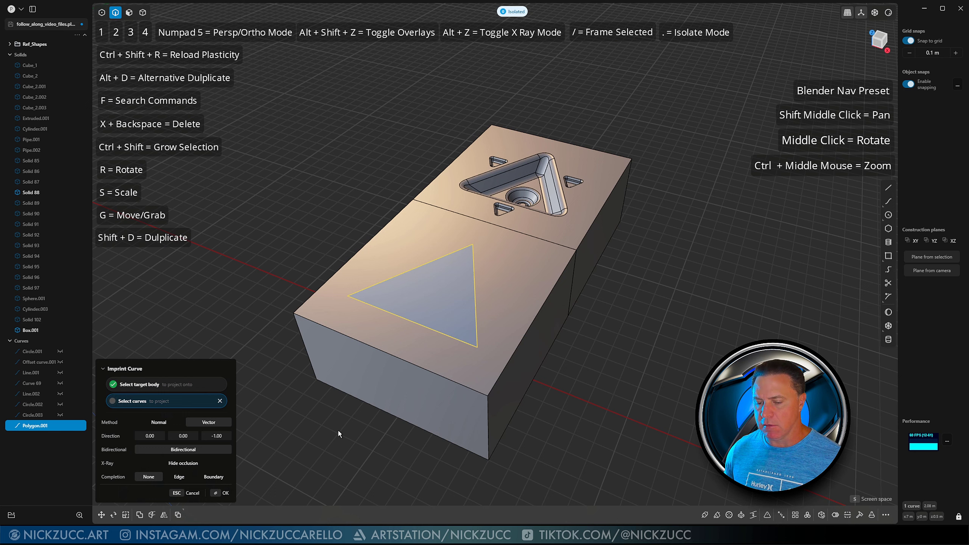
{"action": "left_click", "coordinate": [223, 493]}
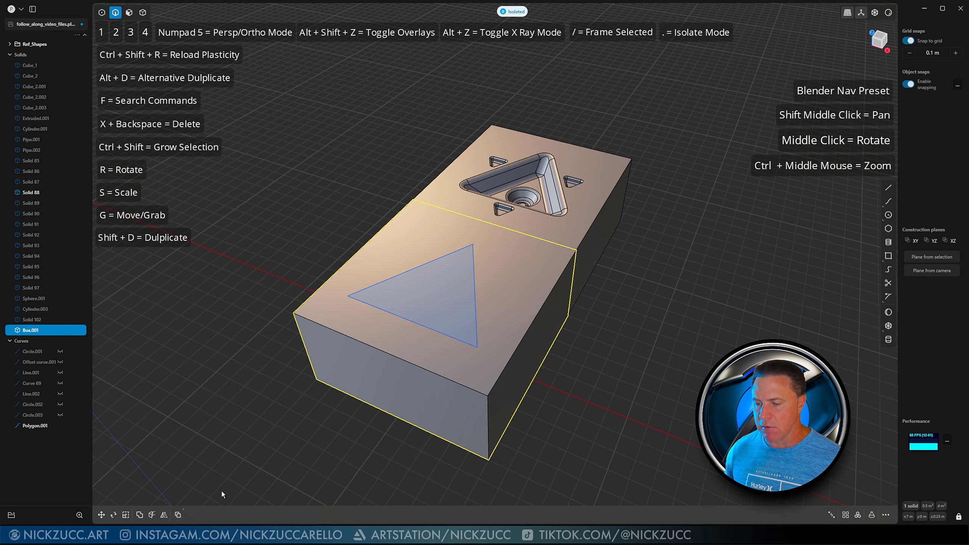
{"action": "left_click", "coordinate": [619, 396]}
{"action": "left_click", "coordinate": [473, 309]}
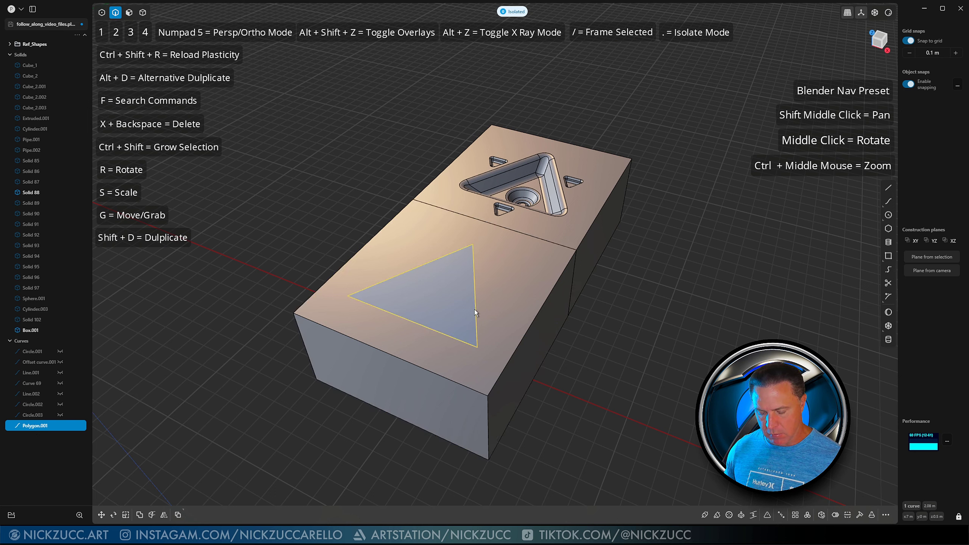
{"action": "key", "text": "Escape"}
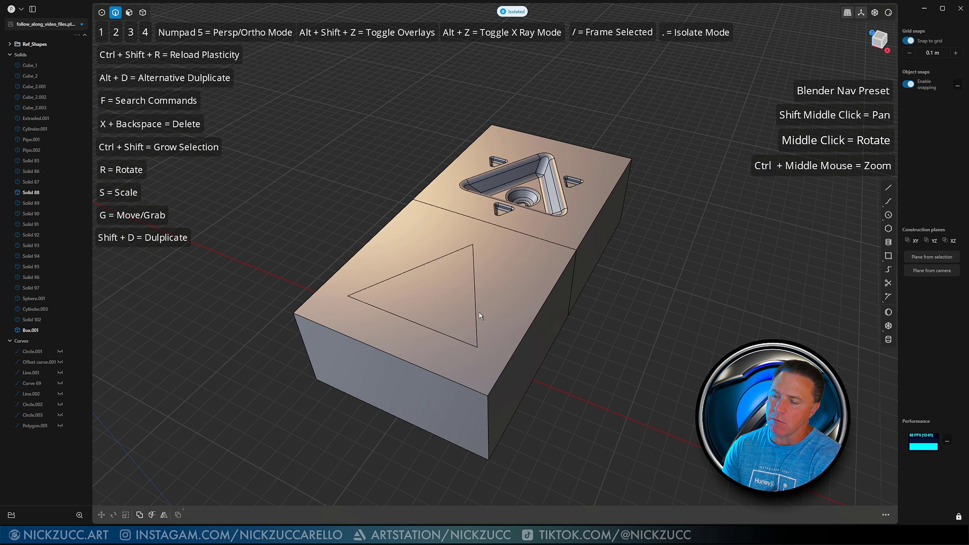
Step: Extrude the imprinted triangular face 0.1 m down into the box as a cut with a 15-degree angle, and clear the selection
{"action": "key", "text": "3"}
{"action": "left_click", "coordinate": [446, 307]}
{"action": "key", "text": "o"}
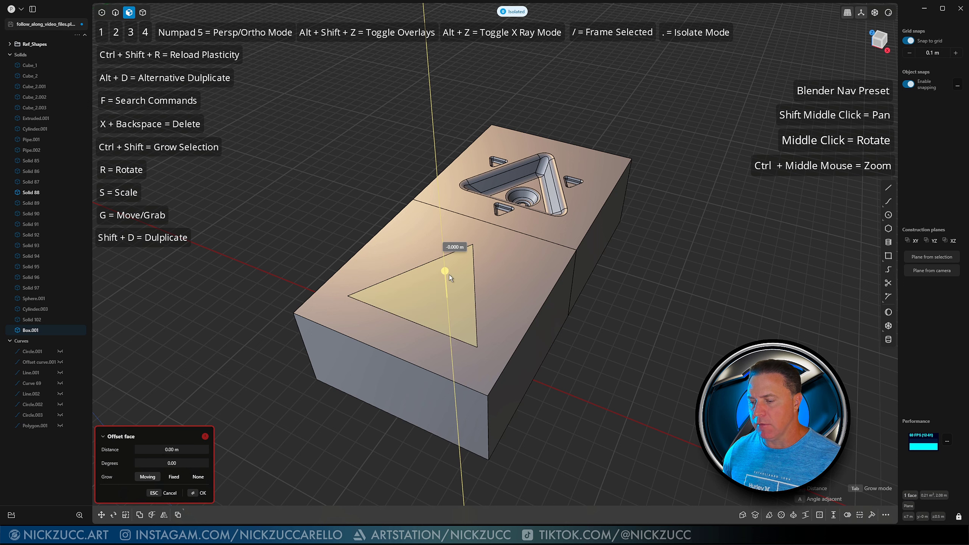
{"action": "key", "text": "Escape"}
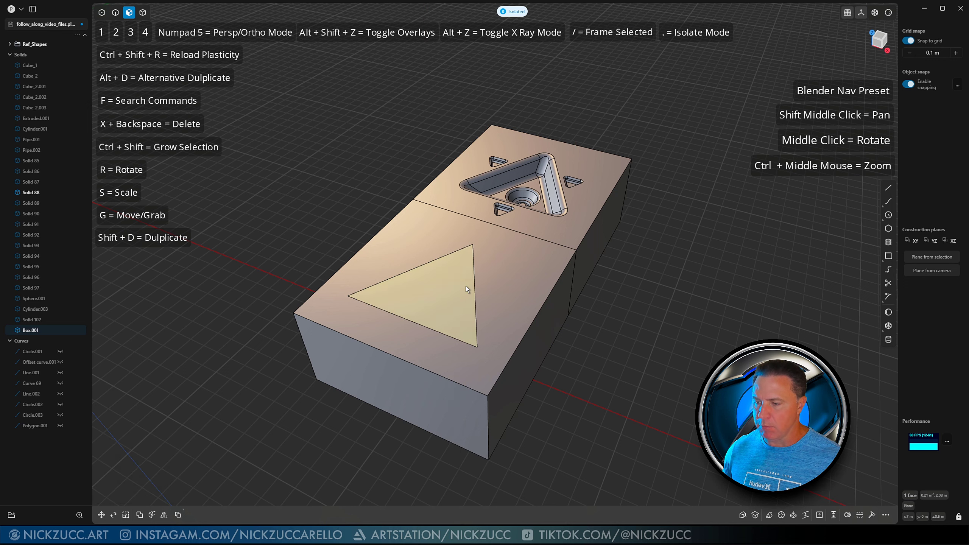
{"action": "middle_click_drag", "start_coordinate": [557, 227], "coordinate": [519, 252]}
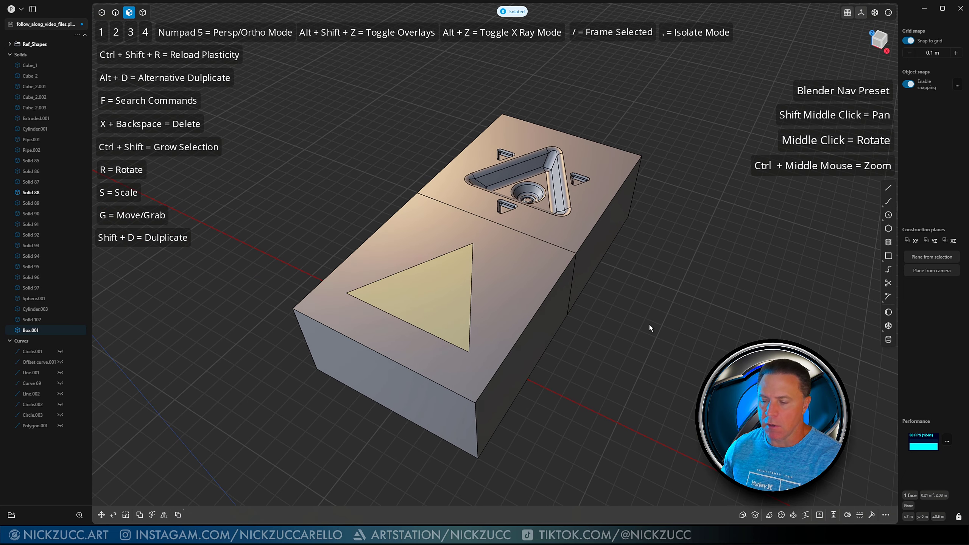
{"action": "middle_click_drag", "start_coordinate": [651, 333], "coordinate": [655, 329]}
{"action": "key", "text": "e"}
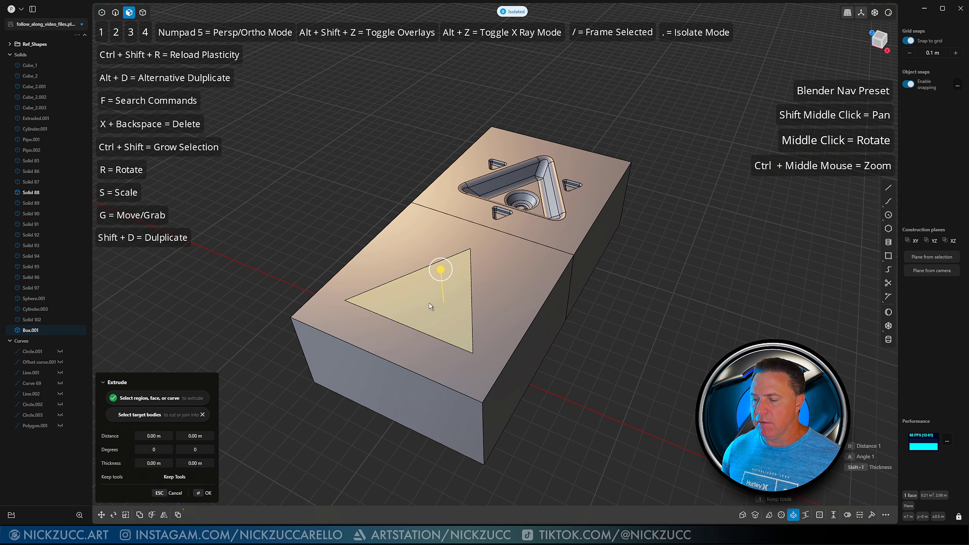
{"action": "mouse_move", "coordinate": [441, 269]}
{"action": "left_mouse_down"}
{"action": "mouse_move", "coordinate": [448, 286]}
{"action": "mouse_move", "coordinate": [456, 270]}
{"action": "left_mouse_up"}
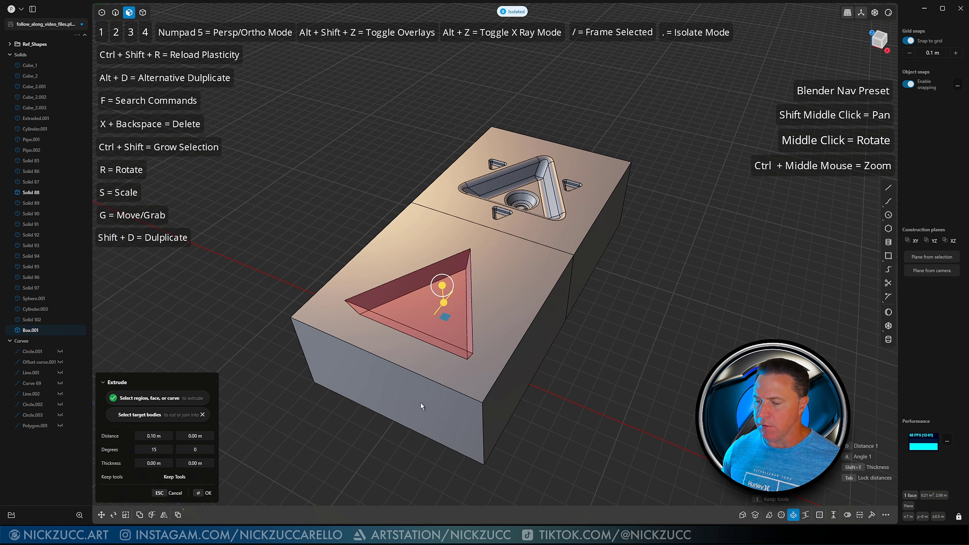
{"action": "middle_click_drag", "start_coordinate": [421, 403], "coordinate": [409, 438]}
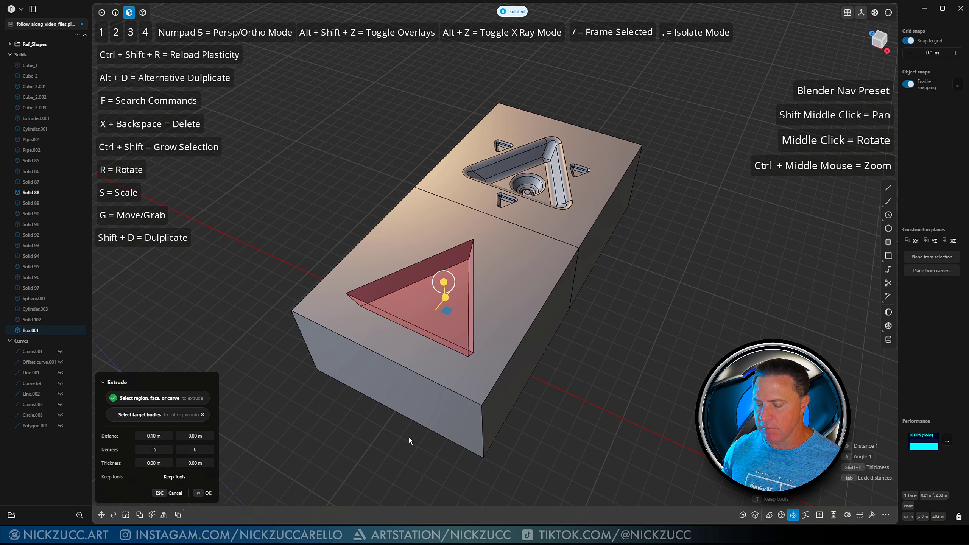
{"action": "left_click", "coordinate": [199, 493]}
{"action": "left_click", "coordinate": [629, 397]}
Step: Try to scale the floor face of the triangular recess uniformly to 0.8
{"action": "middle_click_drag", "start_coordinate": [630, 397], "coordinate": [560, 346]}
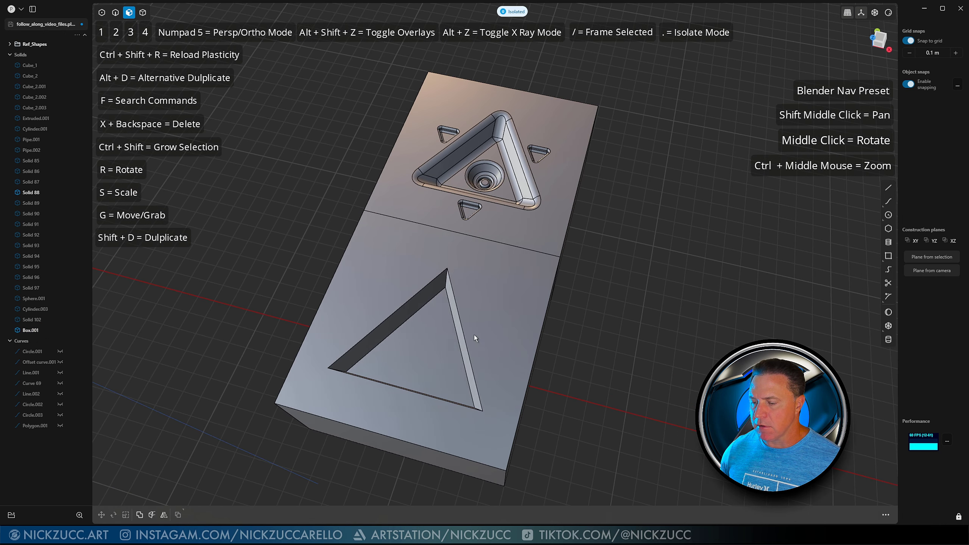
{"action": "middle_click_drag", "start_coordinate": [474, 334], "coordinate": [470, 292]}
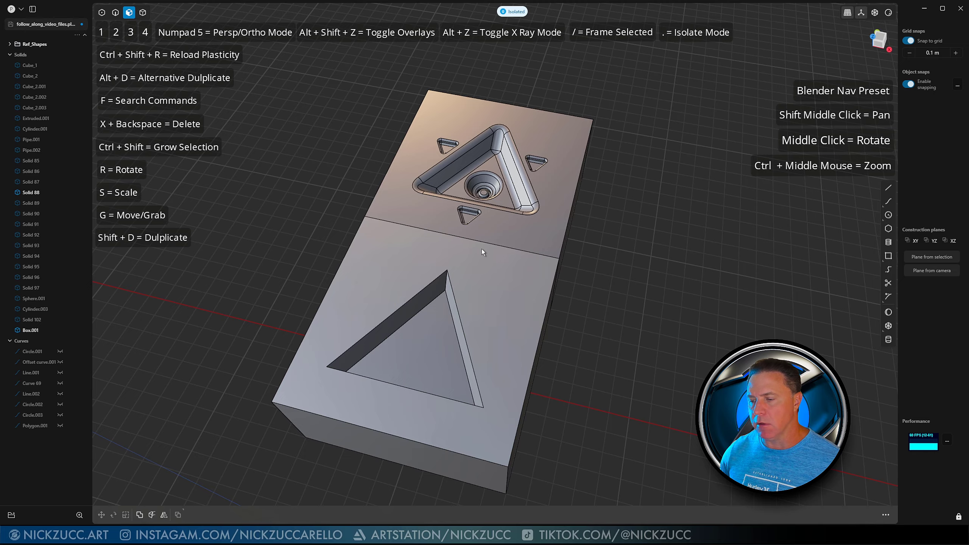
{"action": "middle_click_drag", "start_coordinate": [482, 250], "coordinate": [383, 306]}
{"action": "left_click", "coordinate": [383, 306]}
{"action": "key", "text": "o"}
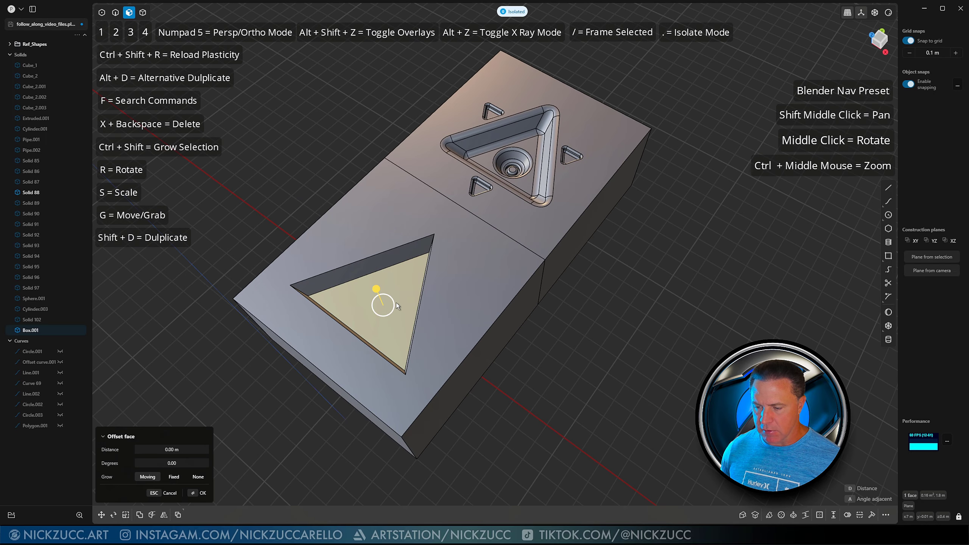
{"action": "left_click_drag", "start_coordinate": [392, 301], "coordinate": [389, 303]}
{"action": "key", "text": "Escape"}
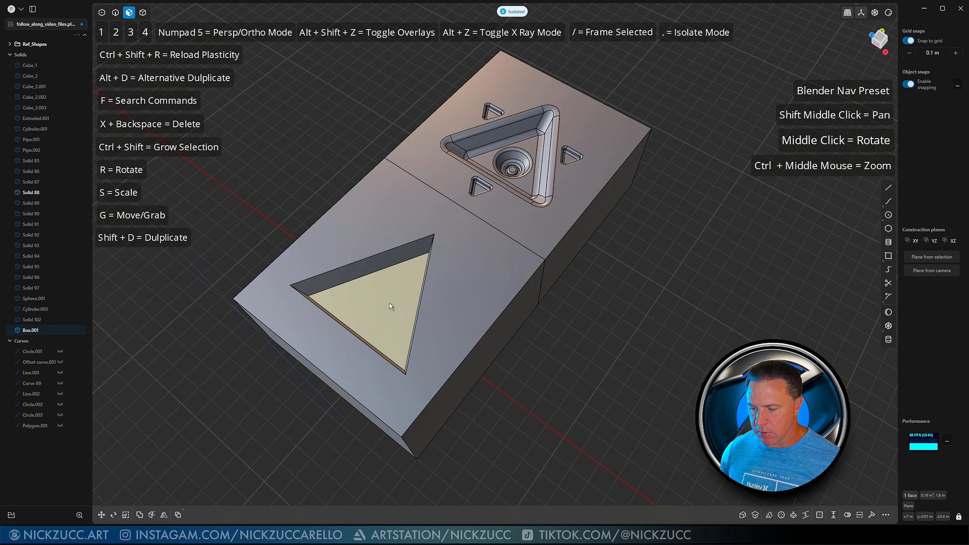
{"action": "key", "text": "s"}
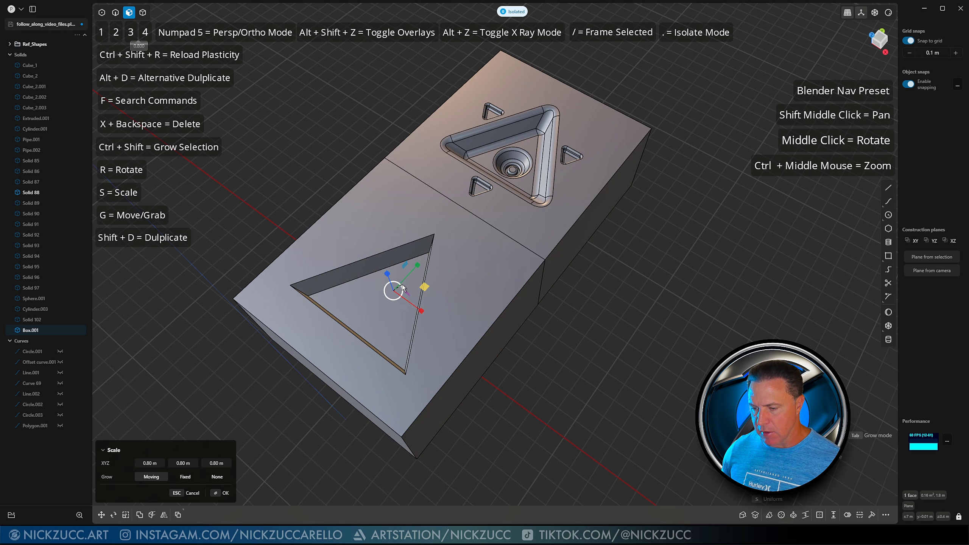
{"action": "left_click", "coordinate": [403, 284]}
{"action": "middle_click_drag", "start_coordinate": [403, 284], "coordinate": [401, 330]}
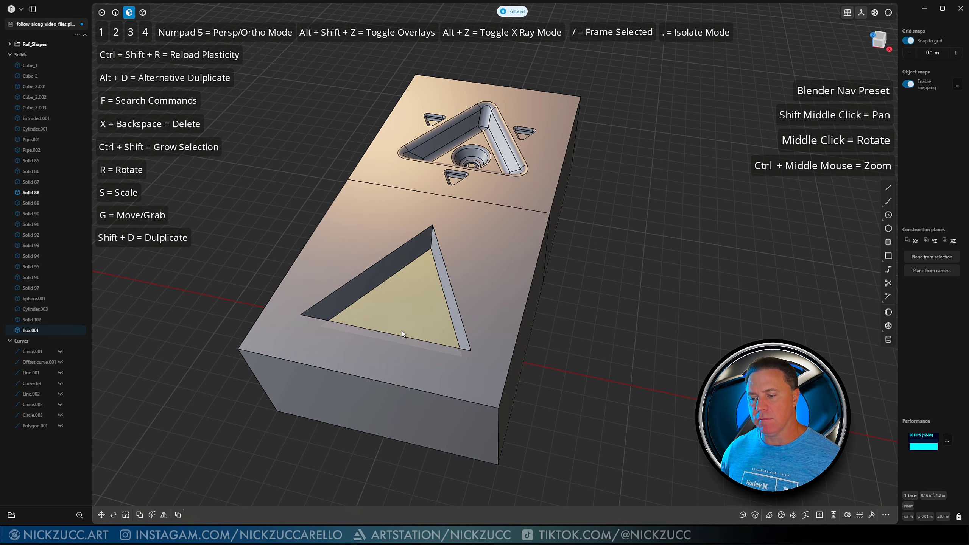
Step: Try to scale the recess's floor face uniformly to about 0.766 with grid snapping turned off
{"action": "key", "text": "o"}
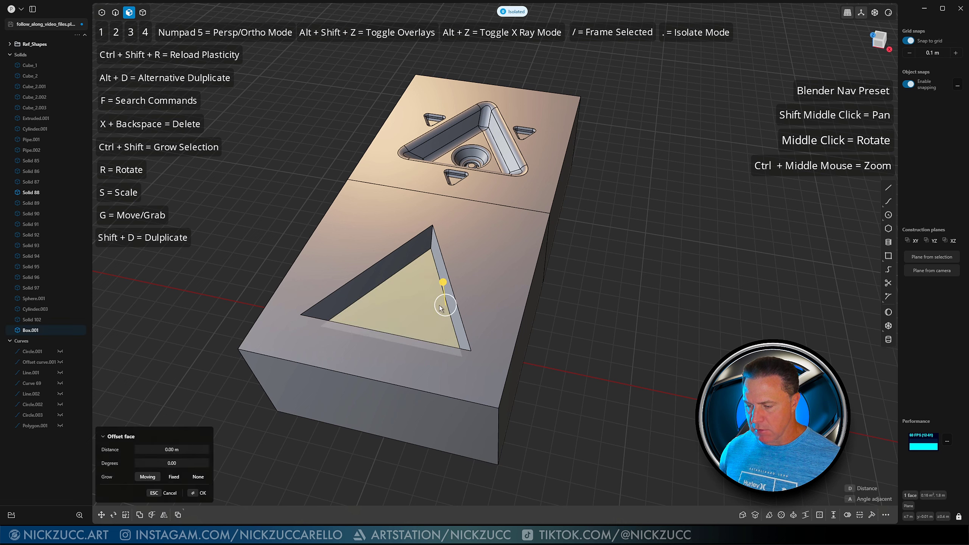
{"action": "key", "text": "s"}
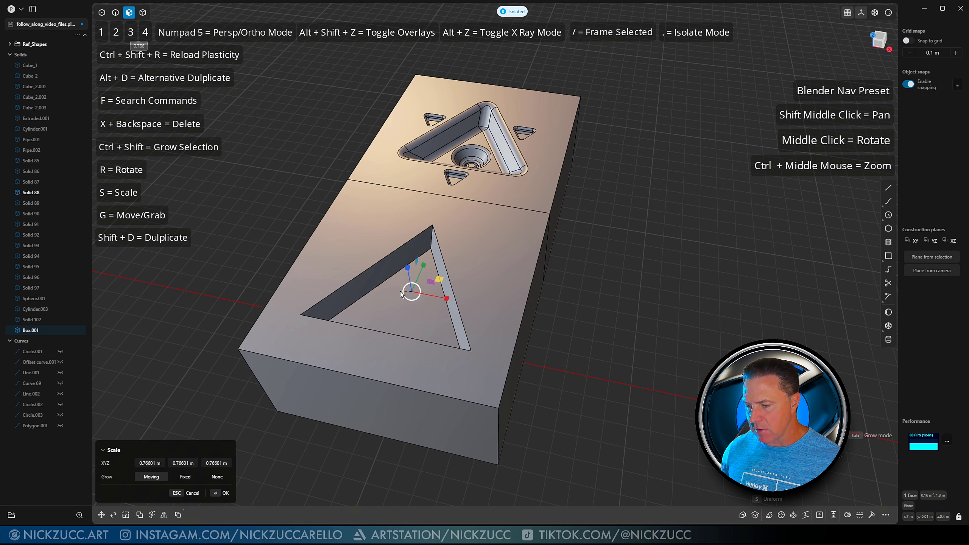
{"action": "left_click", "coordinate": [430, 285]}
Step: Chamfer the three edges around the recess's floor by about 0.035 m
{"action": "middle_click_drag", "start_coordinate": [449, 284], "coordinate": [389, 355]}
{"action": "key", "text": "2"}
{"action": "left_click", "coordinate": [440, 289]}
{"action": "key", "text": "b"}
{"action": "left_click", "coordinate": [407, 269]}
{"action": "left_click", "coordinate": [383, 359]}
{"action": "left_click_drag", "start_coordinate": [386, 356], "coordinate": [346, 365]}
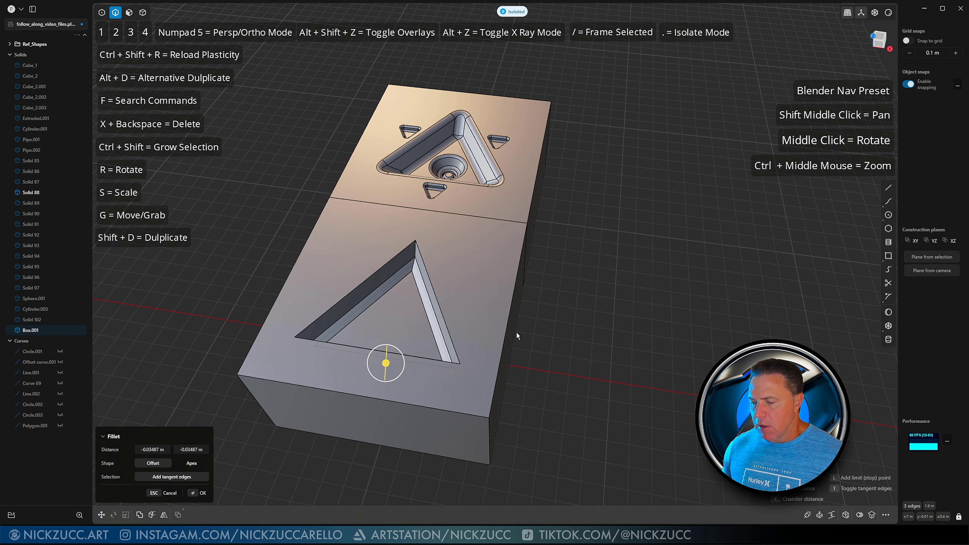
{"action": "key", "text": "Return"}
Step: Delete the three upper wall faces of the recess so the chamfer faces extend to the box's top face
{"action": "middle_click_drag", "start_coordinate": [542, 335], "coordinate": [468, 314]}
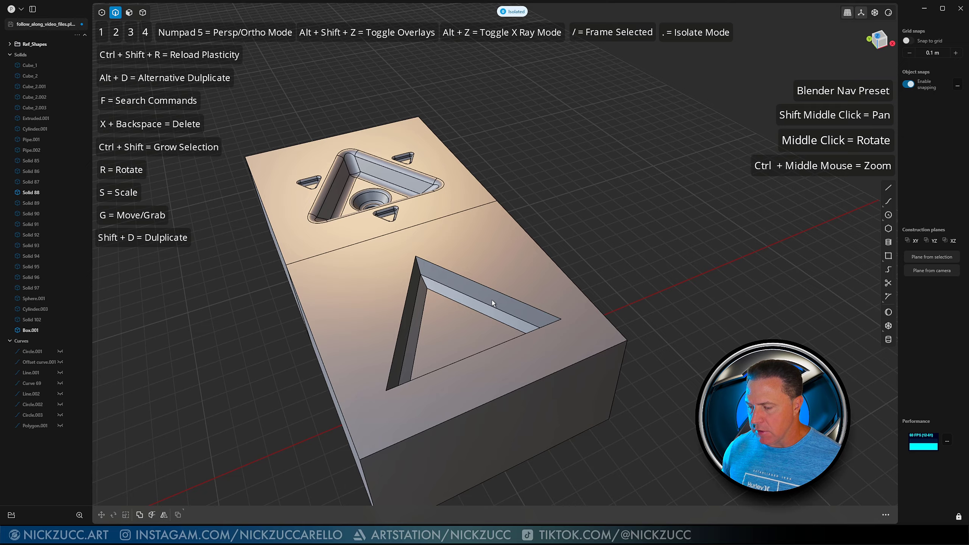
{"action": "mouse_move", "coordinate": [454, 280]}
{"action": "middle_mouse_down"}
{"action": "mouse_move", "coordinate": [453, 310]}
{"action": "mouse_move", "coordinate": [402, 300]}
{"action": "mouse_move", "coordinate": [425, 300]}
{"action": "mouse_move", "coordinate": [494, 265]}
{"action": "mouse_move", "coordinate": [490, 277]}
{"action": "mouse_move", "coordinate": [441, 278]}
{"action": "middle_mouse_up"}
{"action": "key", "text": "3"}
{"action": "left_click", "coordinate": [475, 284]}
{"action": "left_click", "coordinate": [426, 274], "text": "shift"}
{"action": "left_click", "coordinate": [395, 298], "text": "shift"}
{"action": "key", "text": "x"}
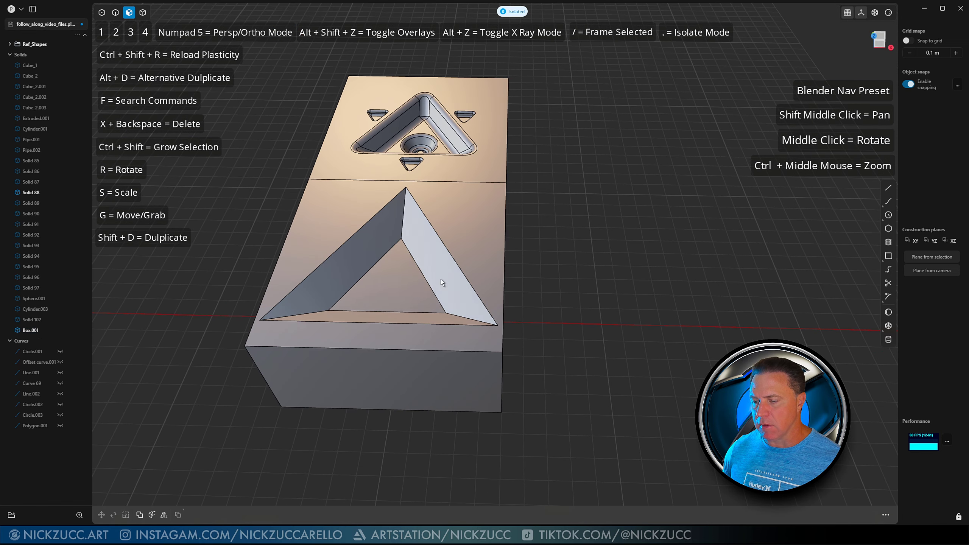
{"action": "left_click", "coordinate": [399, 284]}
{"action": "left_click", "coordinate": [357, 264], "text": "shift"}
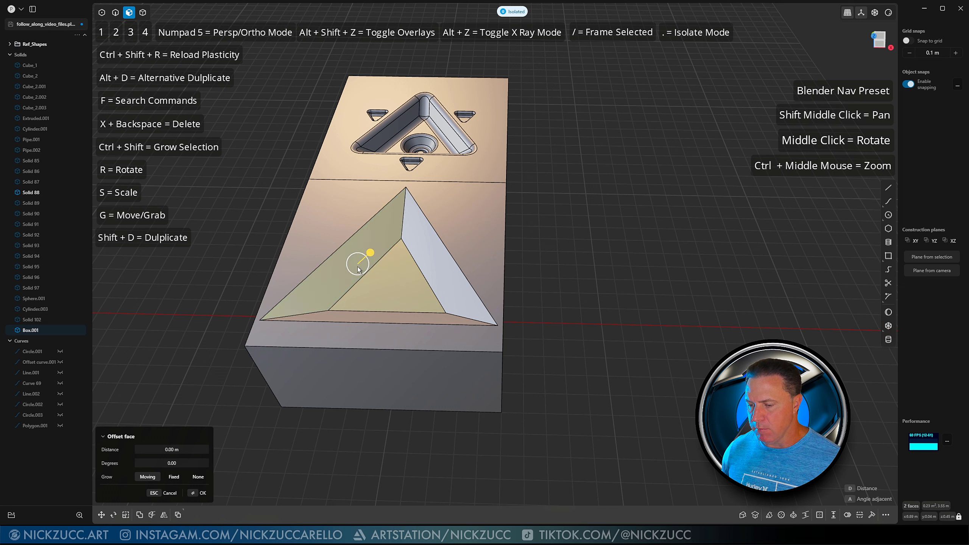
{"action": "left_click", "coordinate": [590, 278]}
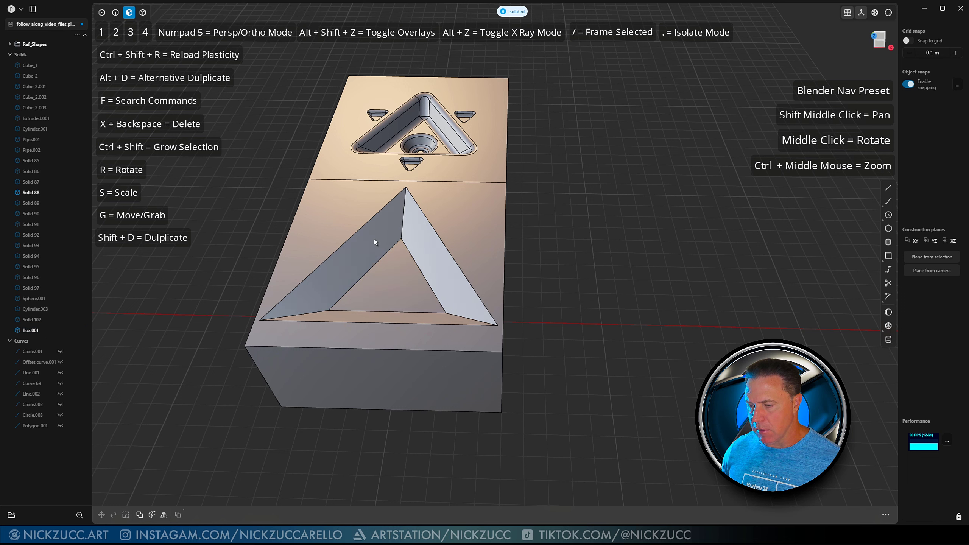
Step: Scale the triangular recess's floor and three sloped wall faces down uniformly within the box's top face
{"action": "left_click", "coordinate": [374, 239]}
{"action": "left_click", "coordinate": [424, 252], "text": "shift"}
{"action": "left_click", "coordinate": [389, 291], "text": "shift"}
{"action": "left_click", "coordinate": [331, 315], "text": "shift"}
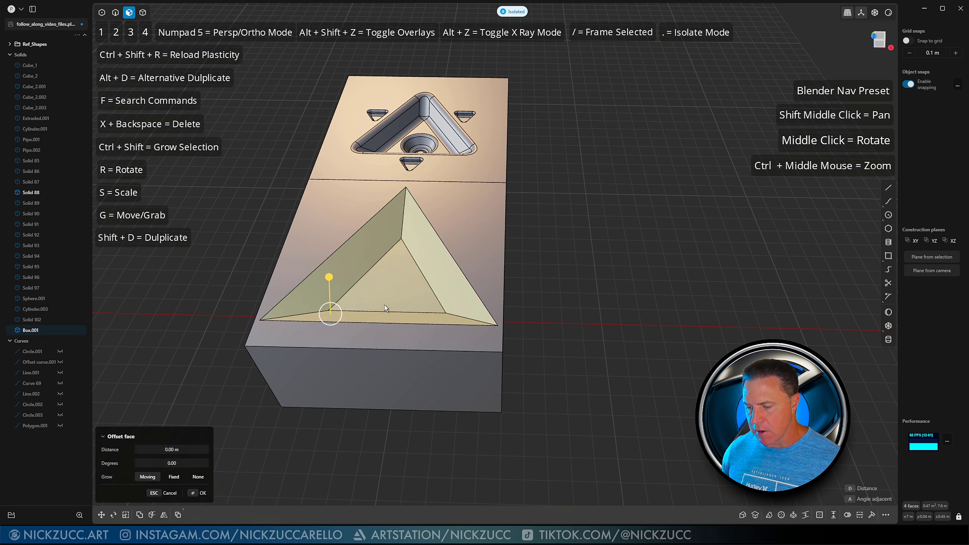
{"action": "key", "text": "s"}
{"action": "left_click_drag", "start_coordinate": [404, 250], "coordinate": [400, 252]}
{"action": "right_click", "coordinate": [551, 294]}
{"action": "left_click", "coordinate": [552, 294]}
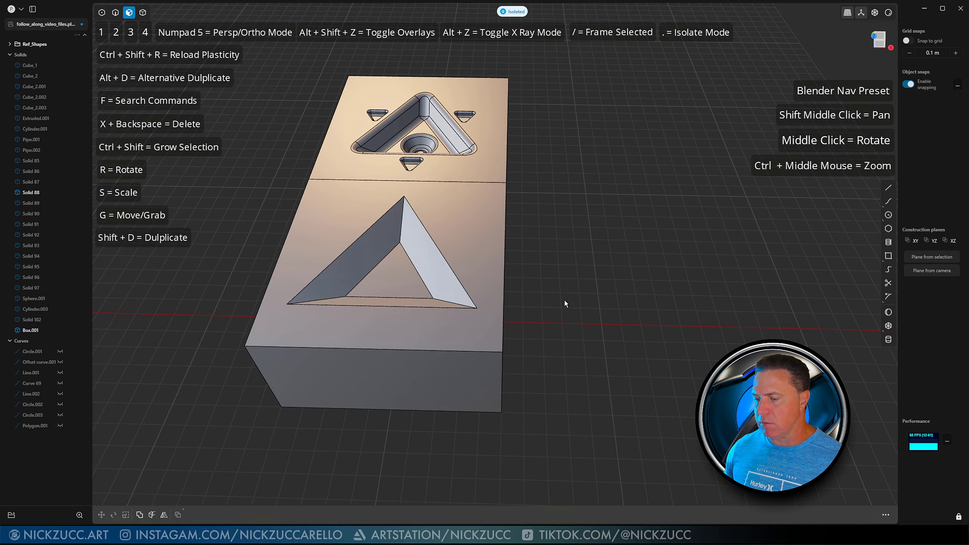
Step: Grow the selection from the recess's floor to all its faces and duplicate them in place as a separate triangular solid
{"action": "middle_click_drag", "start_coordinate": [565, 300], "coordinate": [592, 366]}
{"action": "middle_click_drag", "start_coordinate": [425, 319], "coordinate": [392, 320]}
{"action": "left_click", "coordinate": [396, 329]}
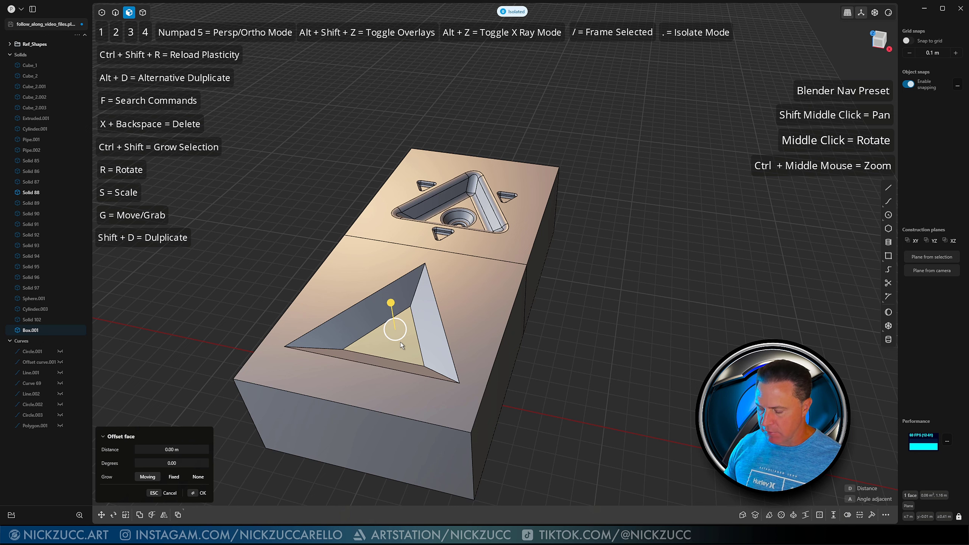
{"action": "key", "text": "ctrl+shift"}
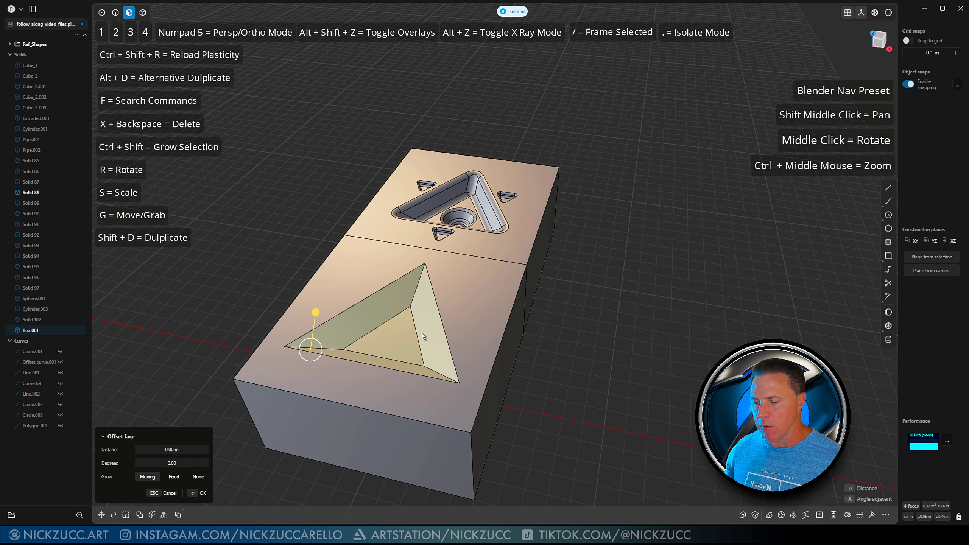
{"action": "middle_click_drag", "start_coordinate": [421, 333], "coordinate": [473, 304]}
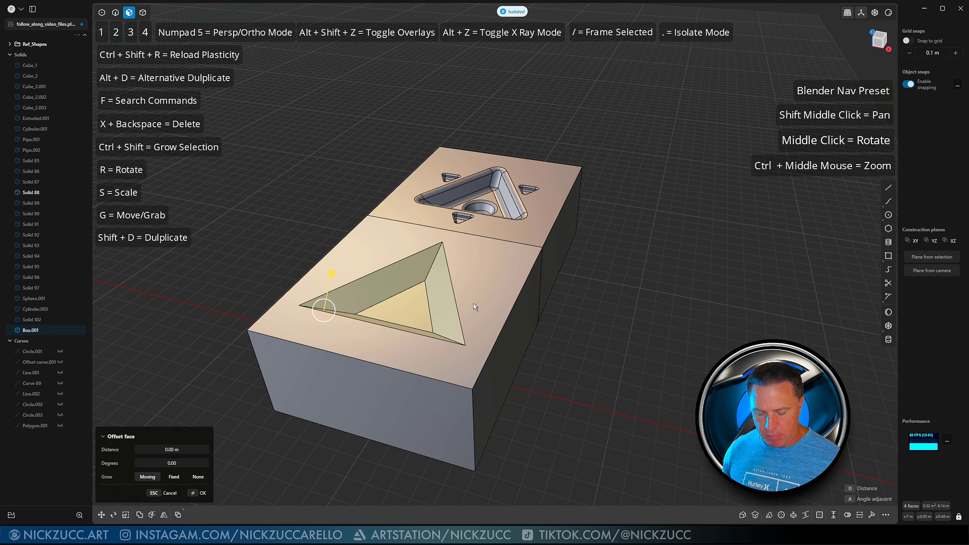
{"action": "middle_click_drag", "start_coordinate": [477, 301], "coordinate": [477, 304]}
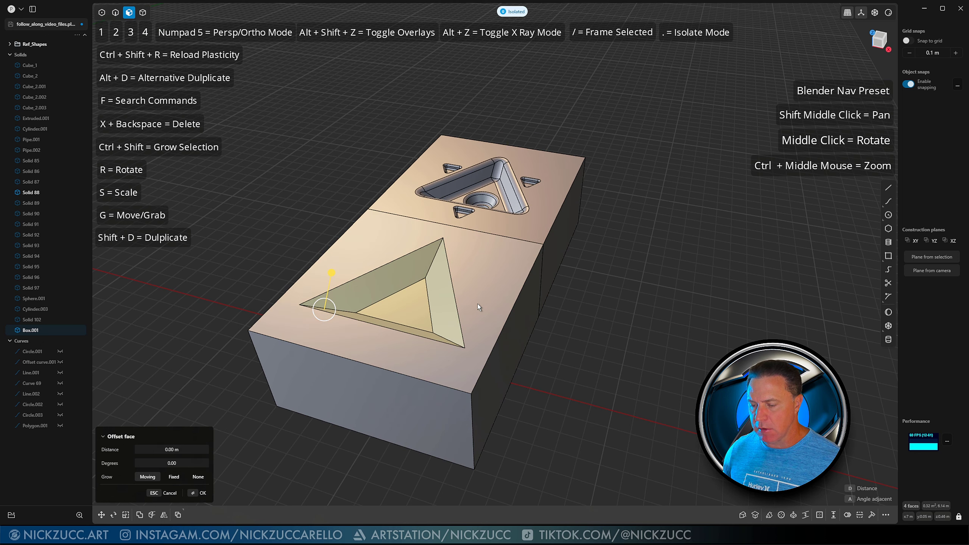
{"action": "key", "text": "shift+d"}
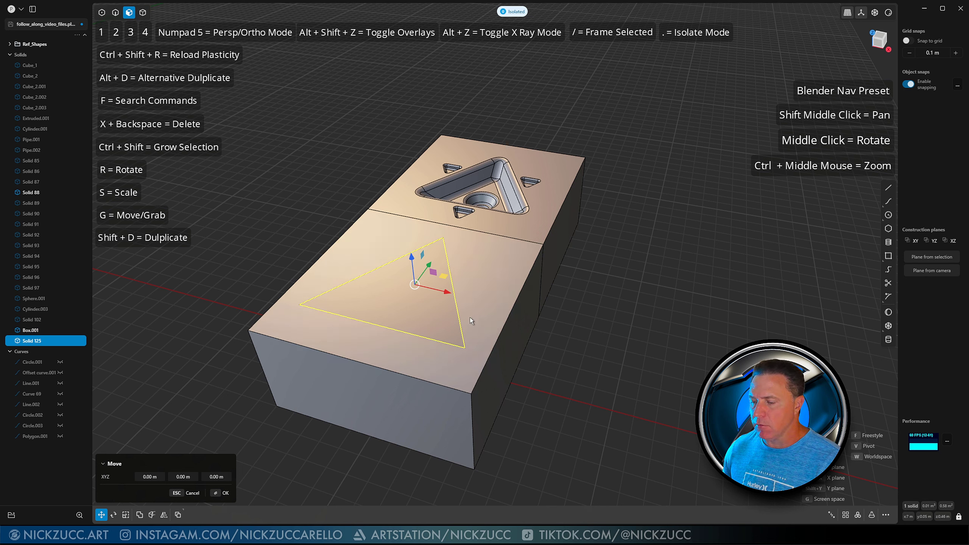
{"action": "left_click_drag", "start_coordinate": [439, 296], "coordinate": [463, 309]}
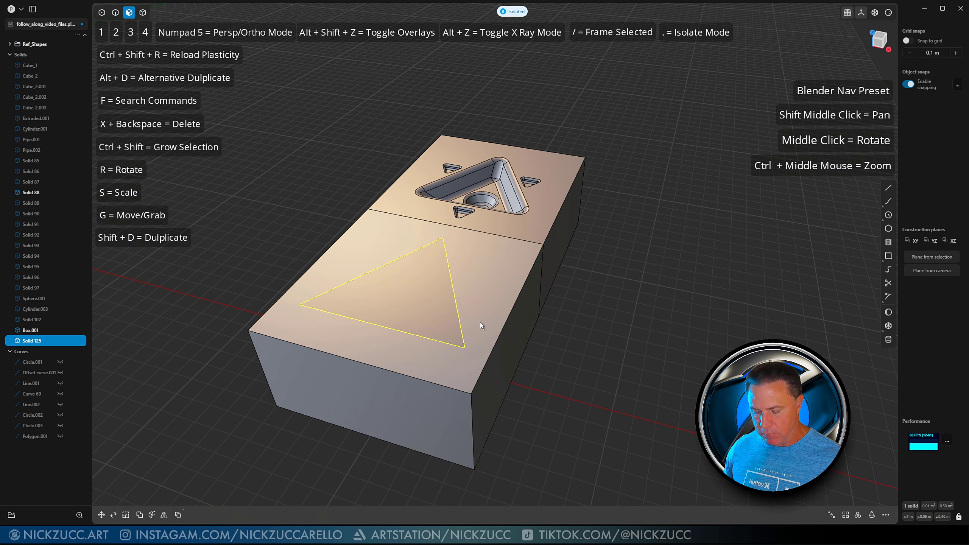
Step: Rotate the duplicated triangular solid about the vertical Z axis
{"action": "key", "text": "r"}
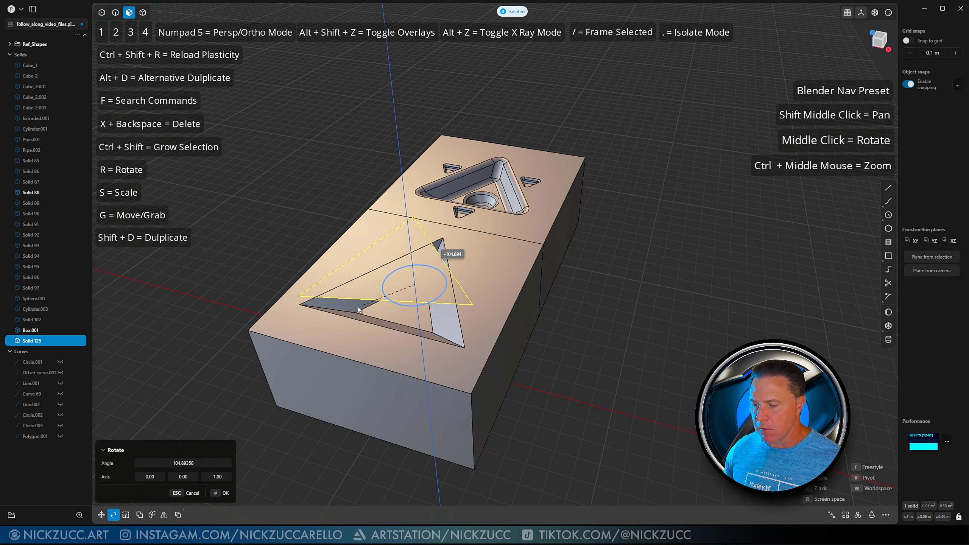
Step: Rotate the triangular cutter solid 180° about the Z axis and scale it uniformly to about 0.25
{"action": "left_click", "coordinate": [433, 293]}
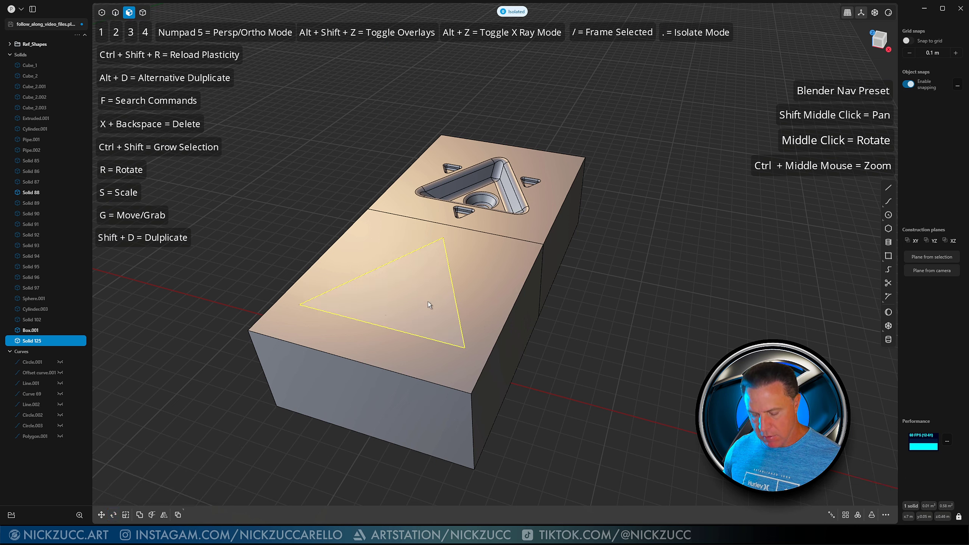
{"action": "key", "text": "r"}
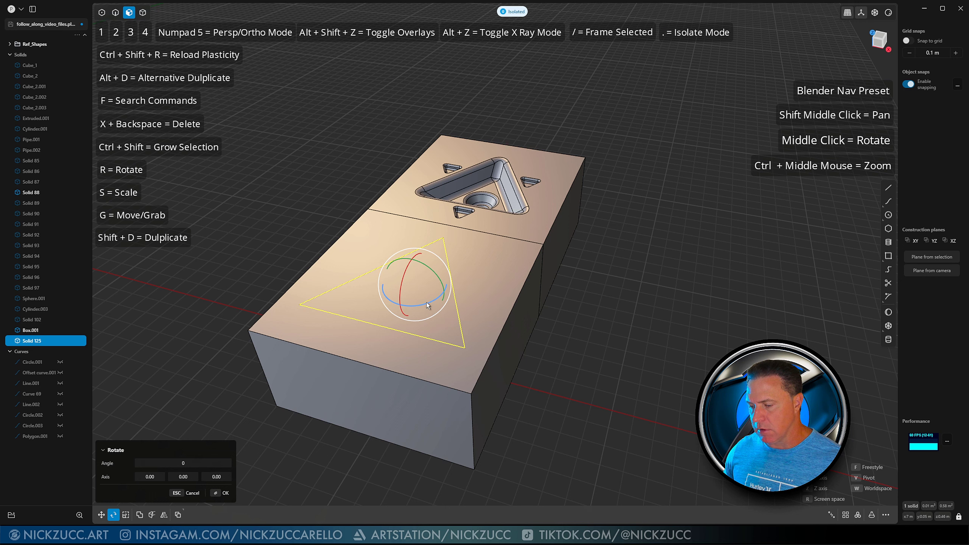
{"action": "left_click_drag", "start_coordinate": [429, 302], "coordinate": [311, 300]}
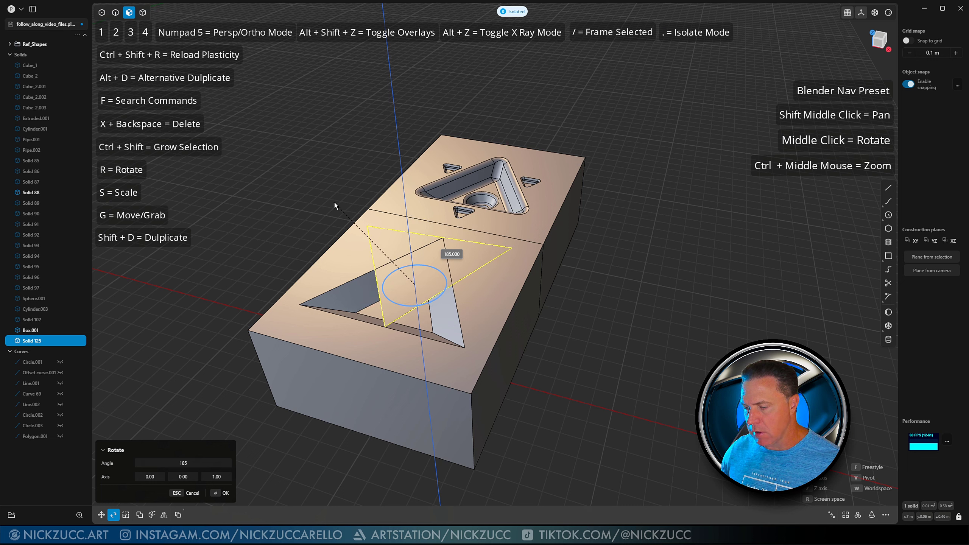
{"action": "left_click", "coordinate": [367, 206]}
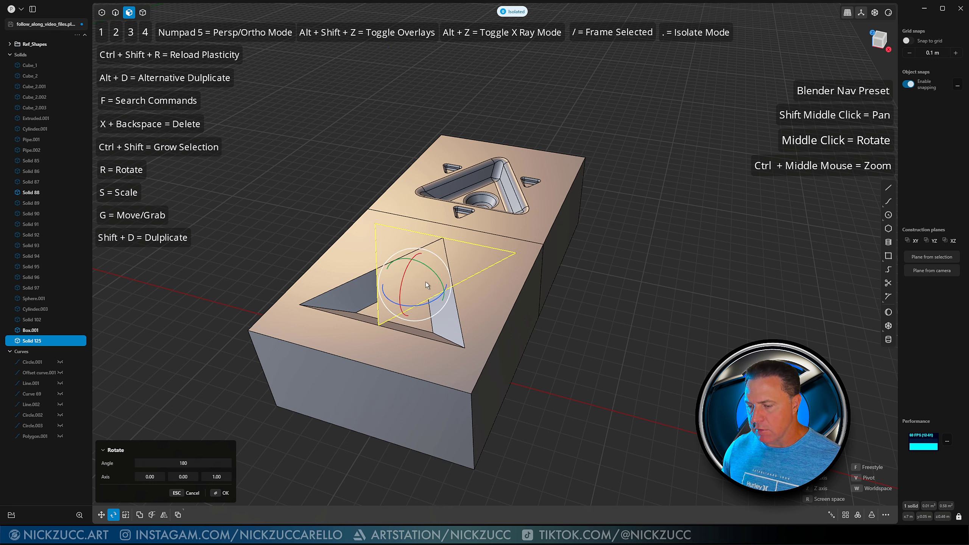
{"action": "key", "text": "s"}
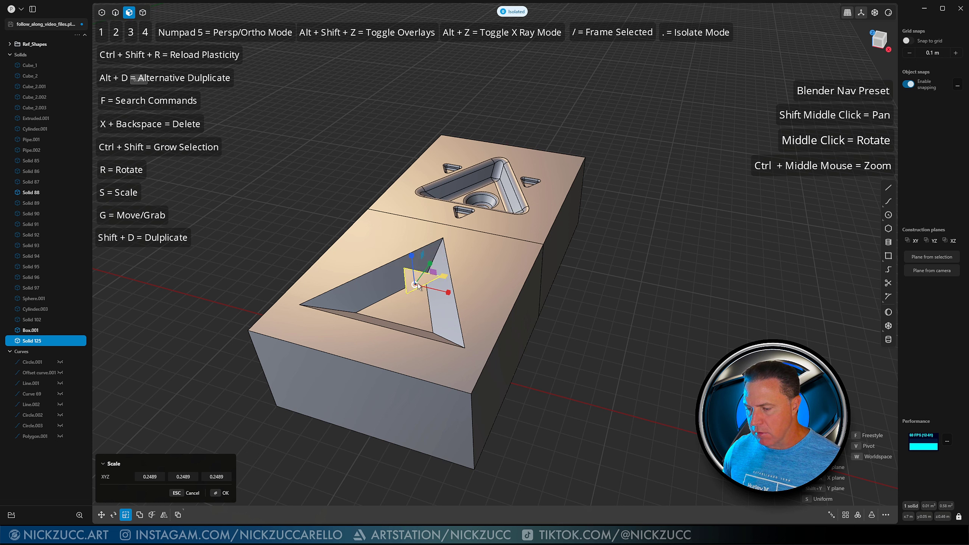
{"action": "left_click", "coordinate": [417, 284]}
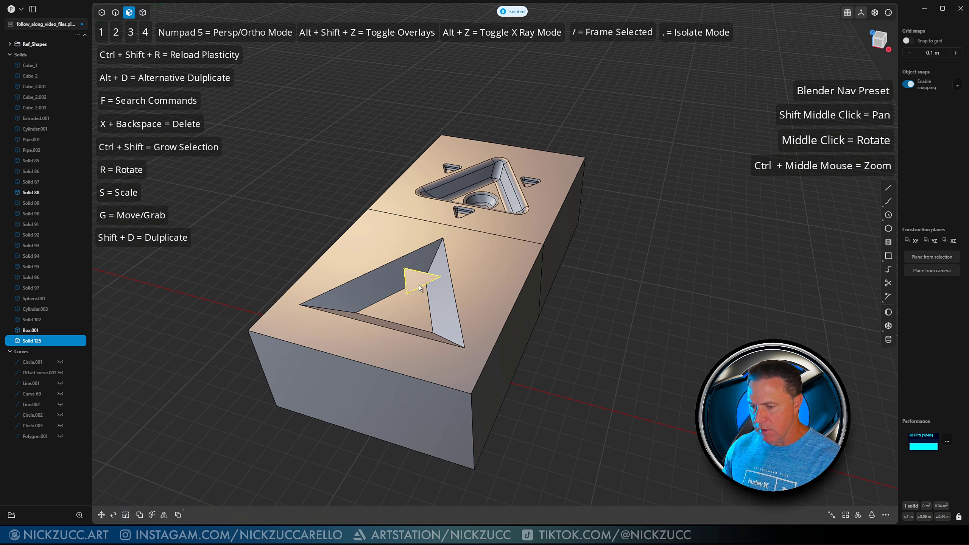
Step: Move the small triangle solid about -0.438 m along Y, outside the large triangular pocket, and scale it down slightly more
{"action": "key", "text": "g"}
{"action": "middle_click_drag", "start_coordinate": [432, 276], "coordinate": [428, 302]}
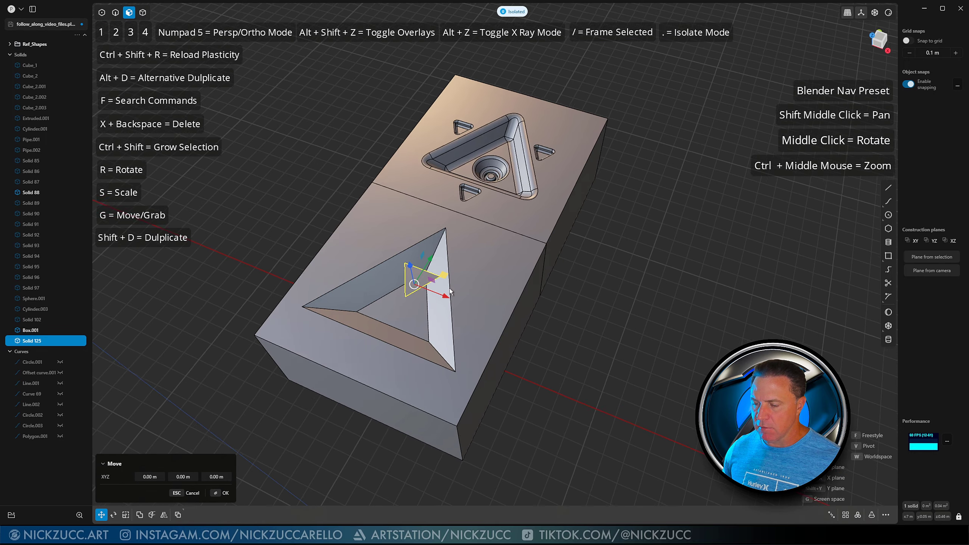
{"action": "left_click_drag", "start_coordinate": [431, 264], "coordinate": [380, 327]}
{"action": "scroll", "coordinate": [370, 363], "scroll_direction": "up", "scroll_amount": 3}
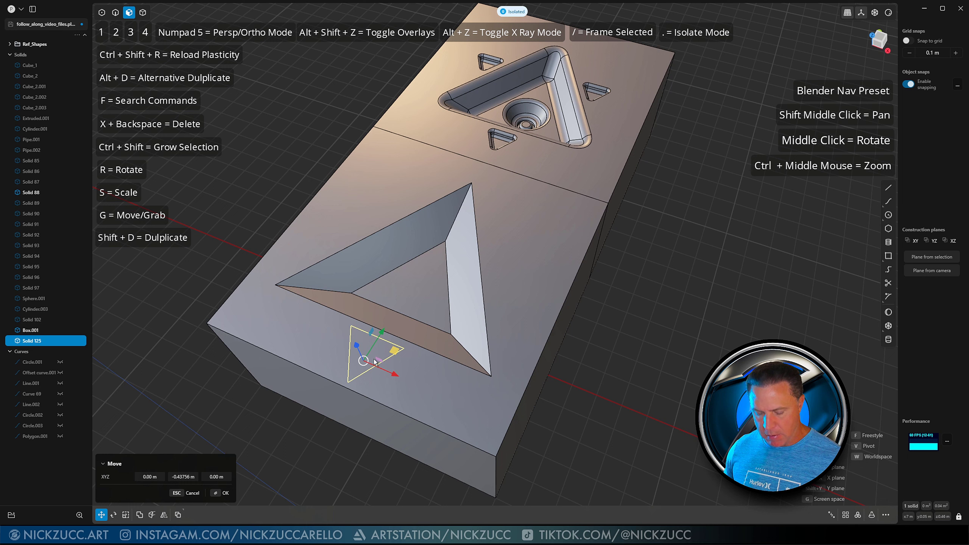
{"action": "key", "text": "s"}
{"action": "left_click_drag", "start_coordinate": [372, 354], "coordinate": [367, 355]}
{"action": "right_click", "coordinate": [626, 398]}
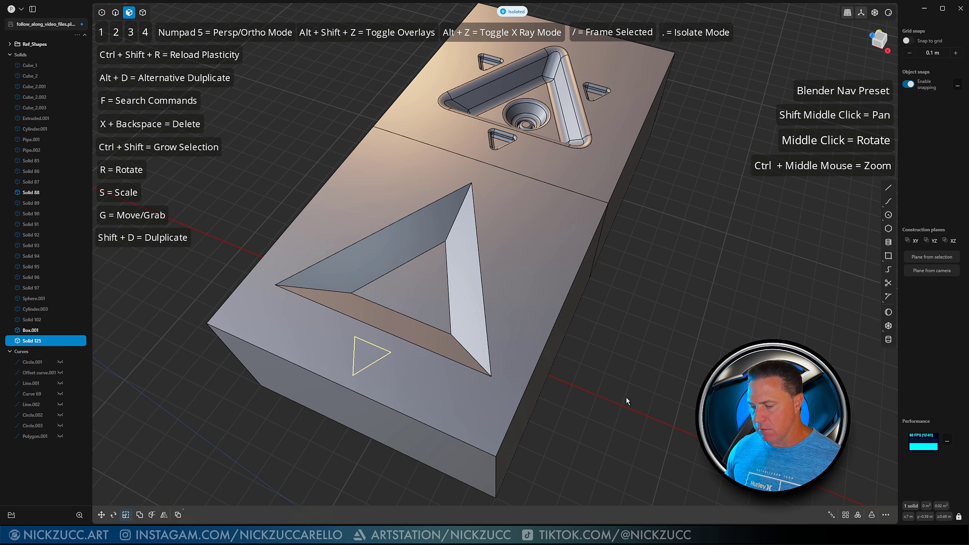
{"action": "left_click", "coordinate": [613, 403]}
{"action": "middle_click_drag", "start_coordinate": [611, 405], "coordinate": [607, 368]}
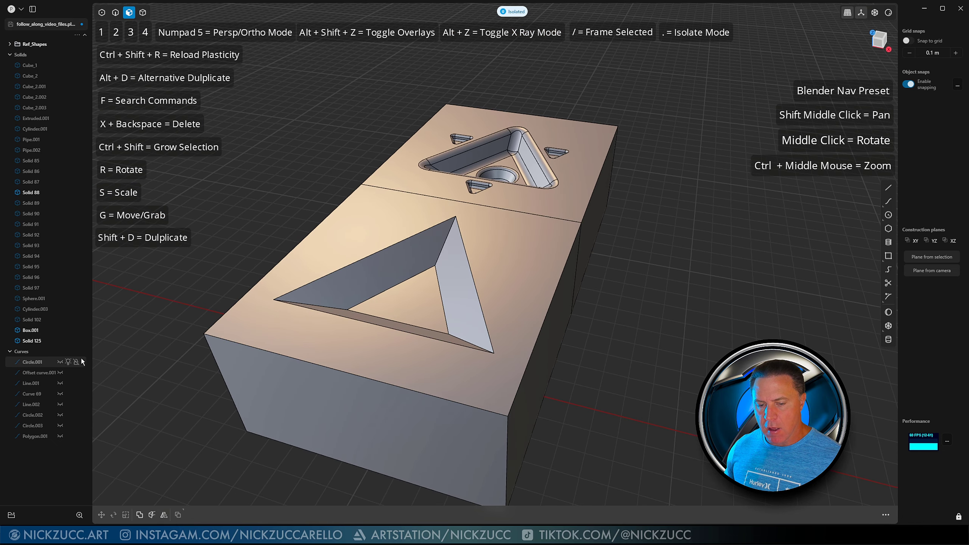
Step: Raise the small triangle solid about 0.148 m along Z
{"action": "left_click", "coordinate": [43, 340]}
{"action": "middle_click_drag", "start_coordinate": [391, 362], "coordinate": [448, 346]}
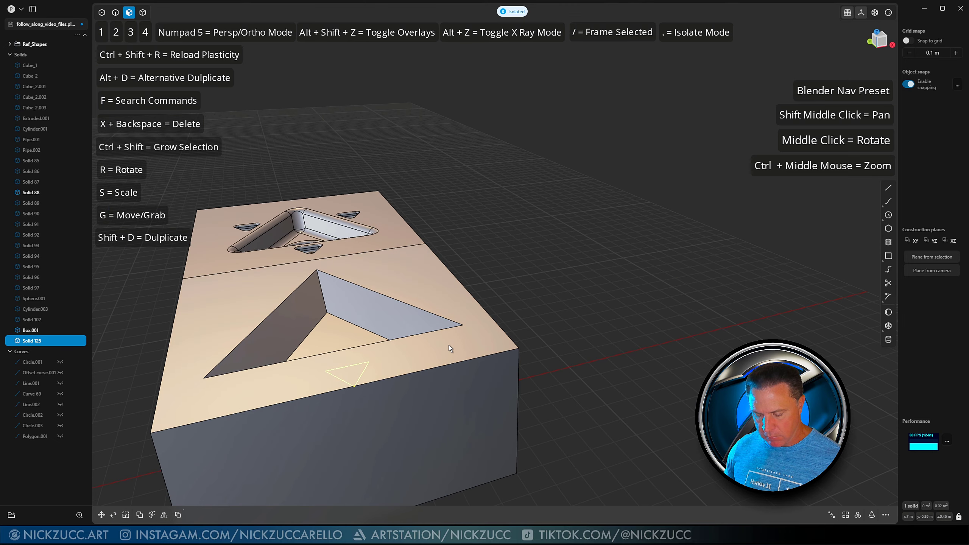
{"action": "key", "text": "g"}
{"action": "left_click_drag", "start_coordinate": [347, 347], "coordinate": [345, 295]}
{"action": "middle_click_drag", "start_coordinate": [348, 315], "coordinate": [627, 362]}
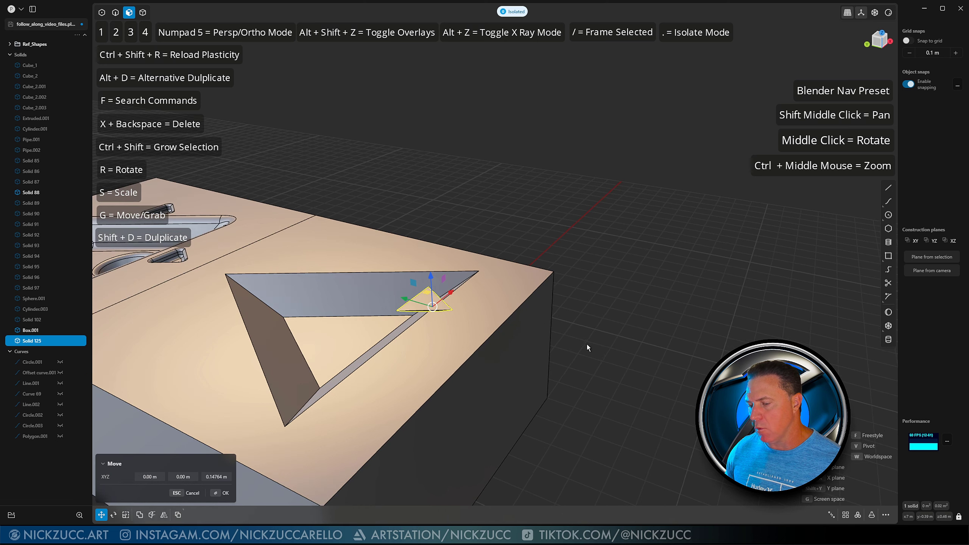
Step: Reposition the small triangle solid's pivot and lower it about 0.111 m along Z into the block
{"action": "key", "text": "v"}
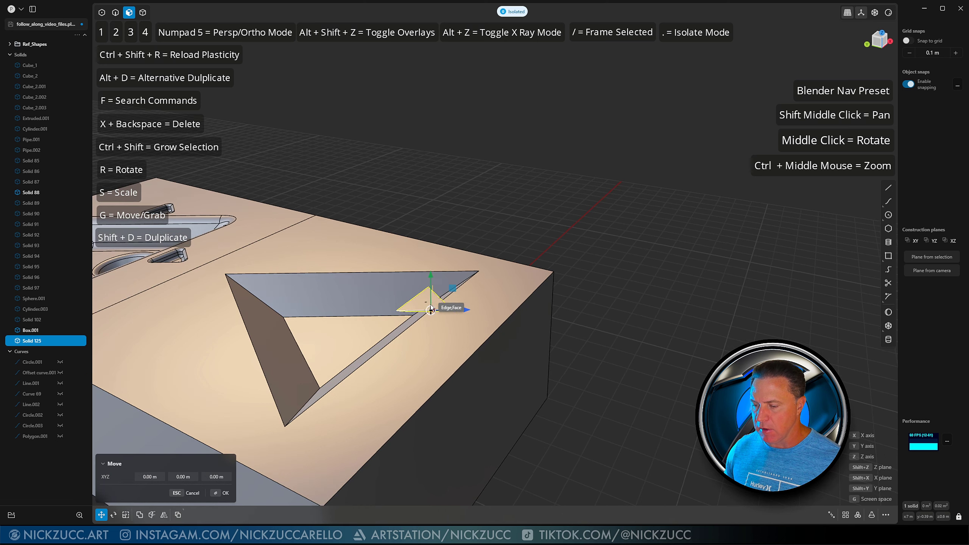
{"action": "left_click", "coordinate": [426, 301]}
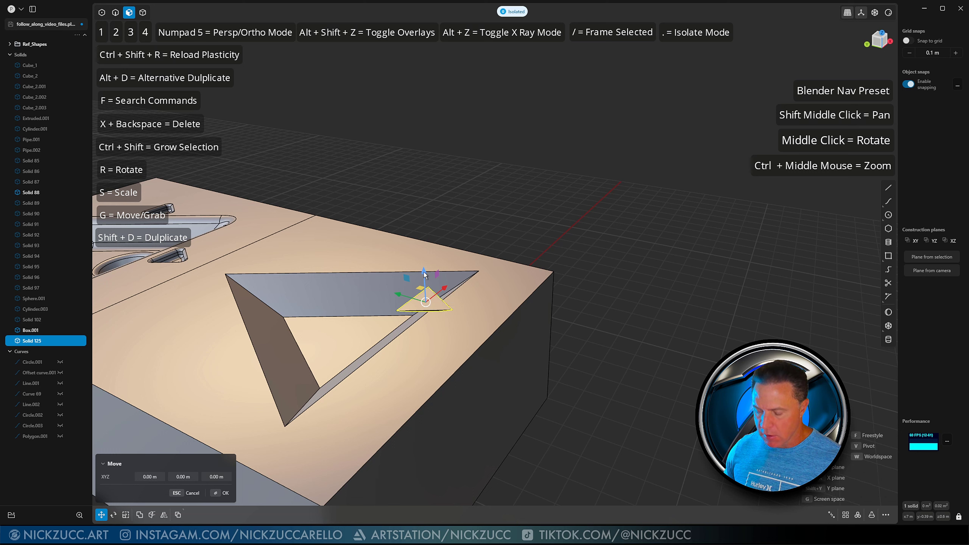
{"action": "left_click_drag", "start_coordinate": [425, 274], "coordinate": [476, 355]}
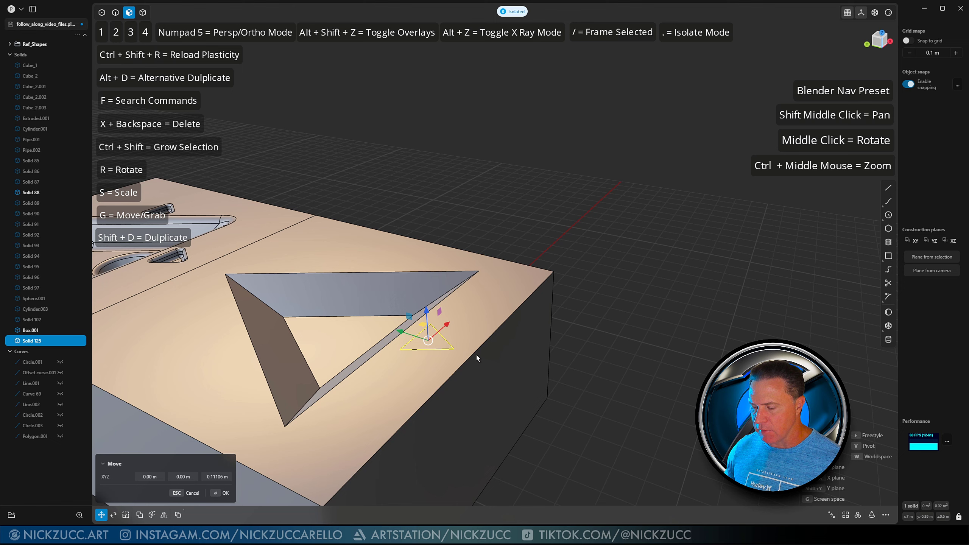
{"action": "key", "text": "Return"}
{"action": "left_click", "coordinate": [600, 324]}
{"action": "middle_click_drag", "start_coordinate": [599, 324], "coordinate": [472, 361]}
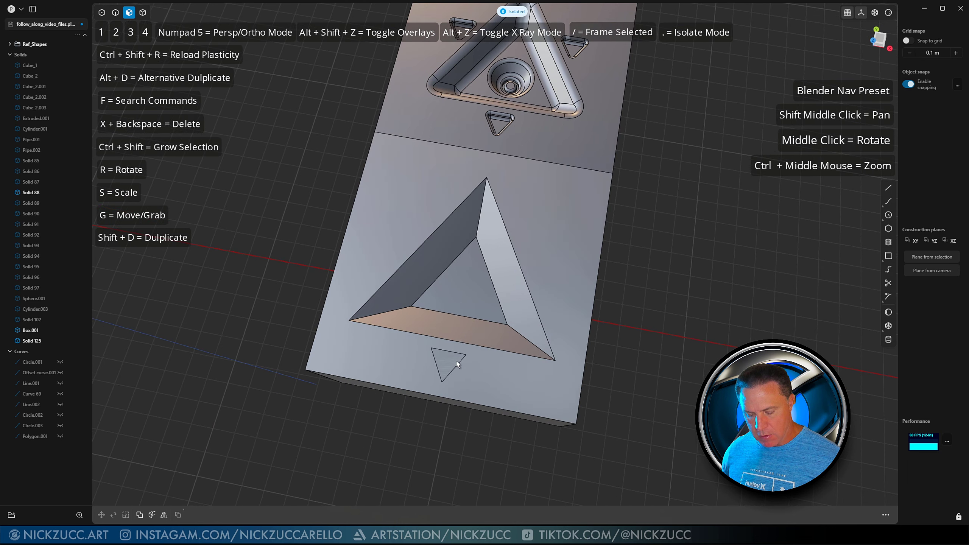
Step: Select the small triangle as a whole solid and nudge it slightly along Y, away from the large pocket
{"action": "key", "text": "4"}
{"action": "left_click", "coordinate": [460, 362]}
{"action": "left_click", "coordinate": [460, 361]}
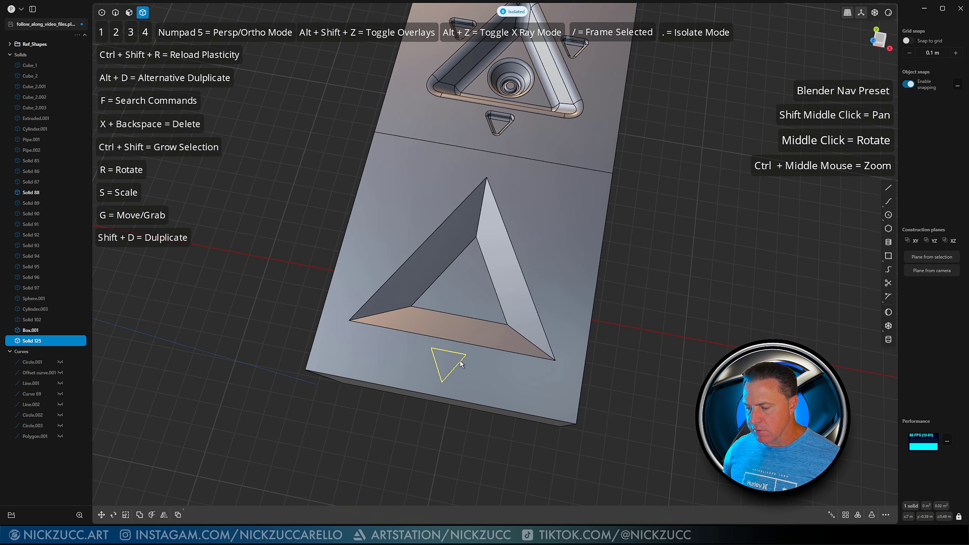
{"action": "key", "text": "g"}
{"action": "left_click_drag", "start_coordinate": [453, 332], "coordinate": [452, 336]}
{"action": "right_click", "coordinate": [644, 370]}
{"action": "middle_click_drag", "start_coordinate": [640, 369], "coordinate": [647, 341]}
{"action": "left_click", "coordinate": [644, 370]}
{"action": "middle_click_drag", "start_coordinate": [647, 341], "coordinate": [608, 370], "text": "shift"}
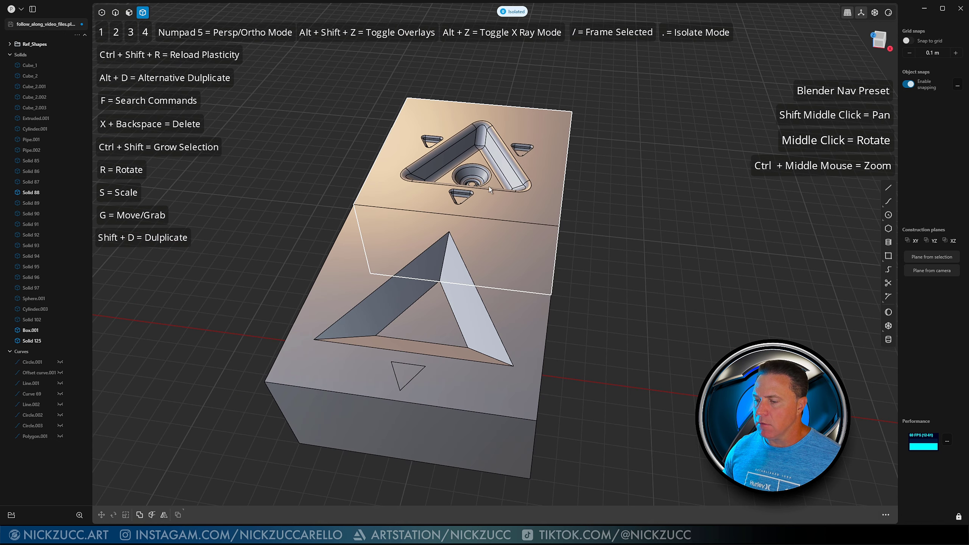
Step: Create a 360° radial array of 3 small triangle solids around the centre of the large triangular pocket
{"action": "left_click", "coordinate": [412, 378]}
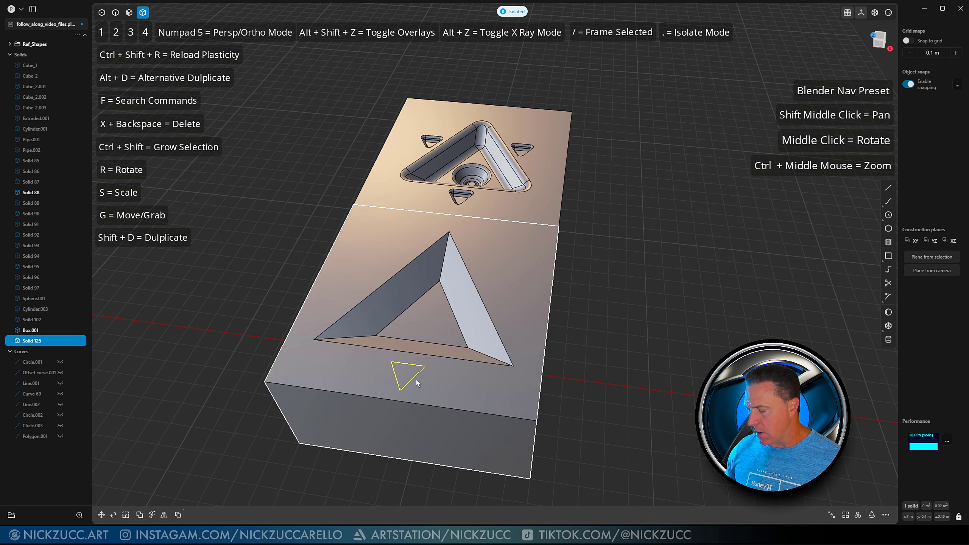
{"action": "left_click", "coordinate": [858, 516]}
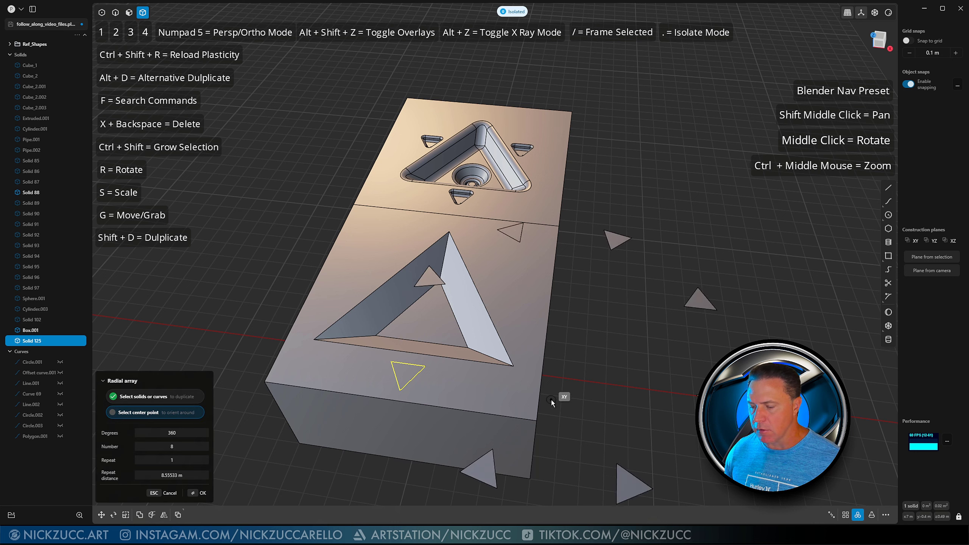
{"action": "left_click", "coordinate": [429, 320]}
{"action": "middle_click_drag", "start_coordinate": [404, 334], "coordinate": [425, 329]}
{"action": "left_click_drag", "start_coordinate": [171, 445], "coordinate": [155, 445]}
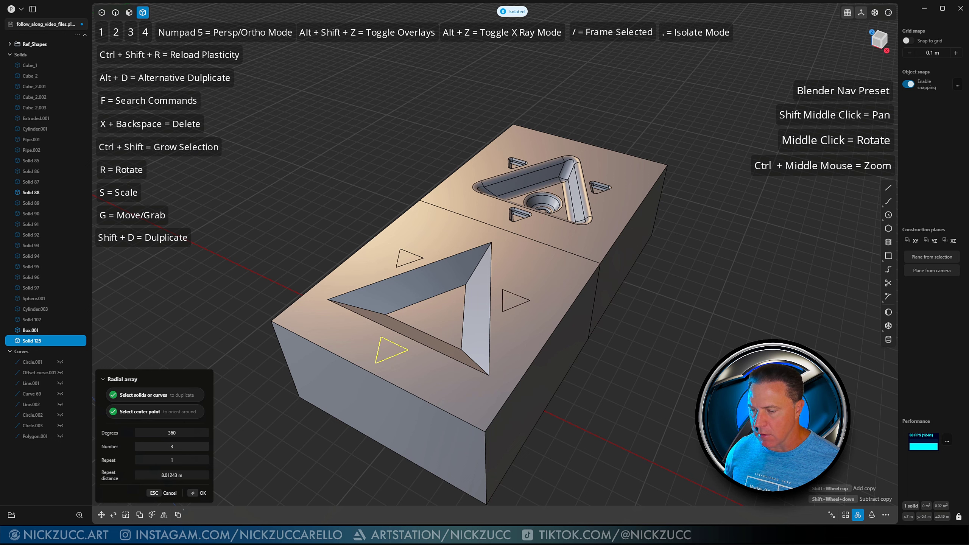
{"action": "left_click", "coordinate": [193, 493]}
Step: Try to subtract all three small triangle solids from the front block with a Boolean Diff
{"action": "middle_click_drag", "start_coordinate": [594, 371], "coordinate": [626, 356]}
{"action": "left_click", "coordinate": [424, 298]}
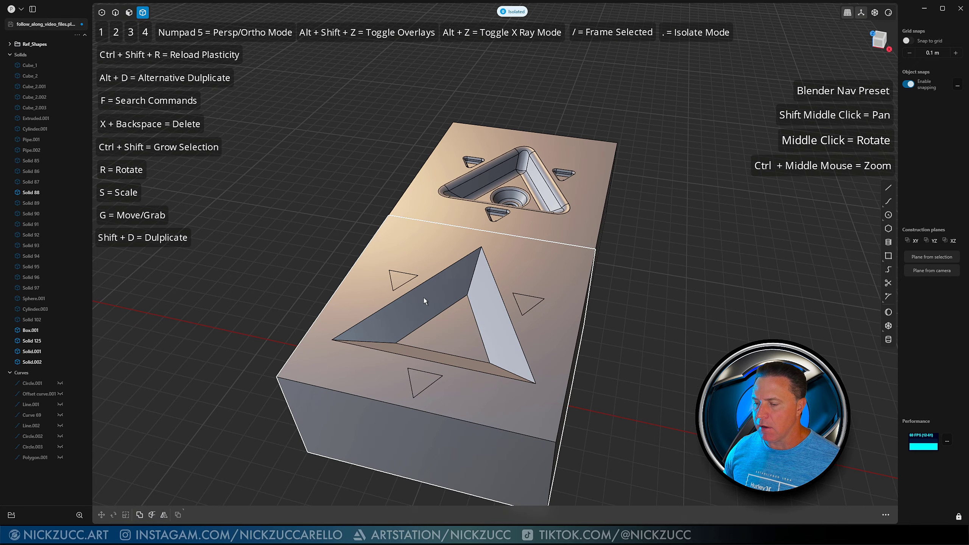
{"action": "left_click", "coordinate": [408, 258]}
{"action": "left_click", "coordinate": [408, 277], "text": "shift"}
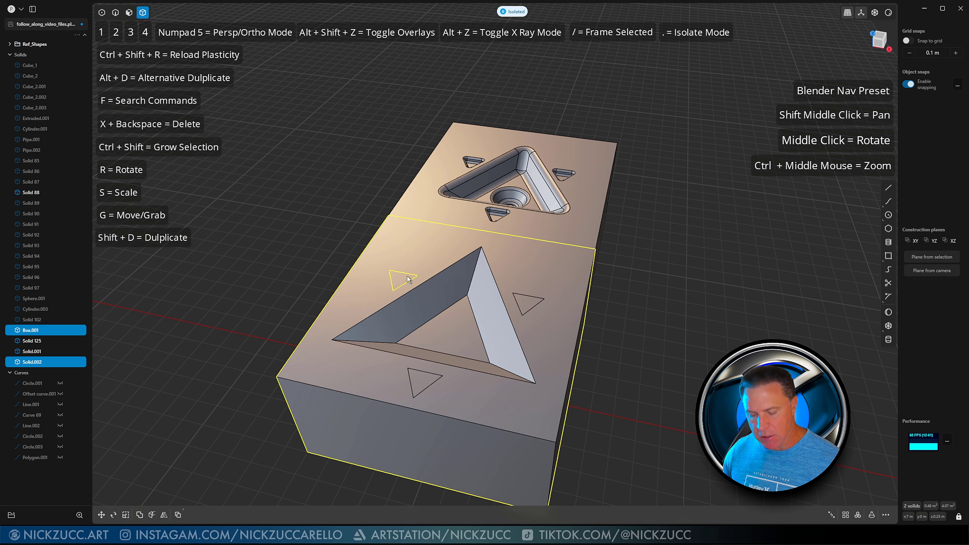
{"action": "key", "text": "q"}
{"action": "middle_click_drag", "start_coordinate": [443, 319], "coordinate": [473, 377]}
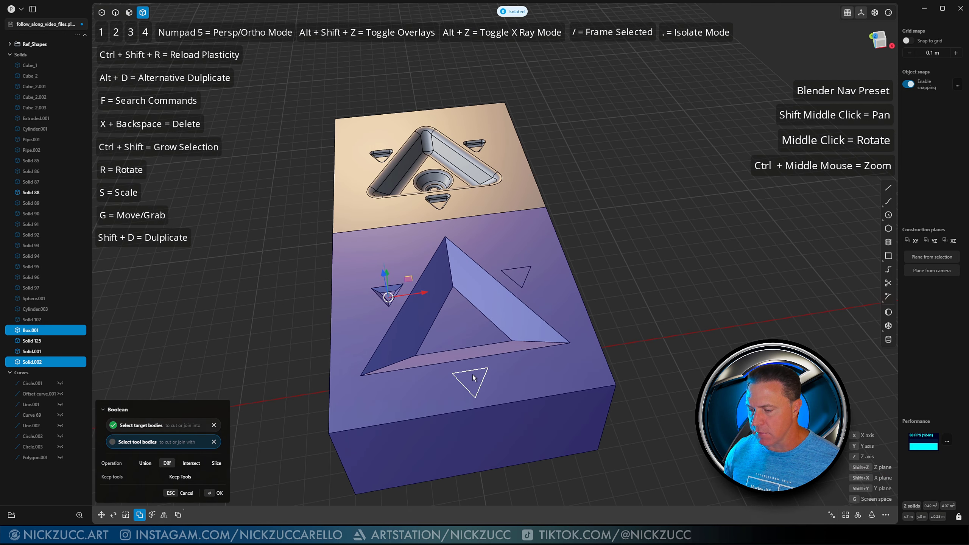
{"action": "left_click", "coordinate": [473, 373]}
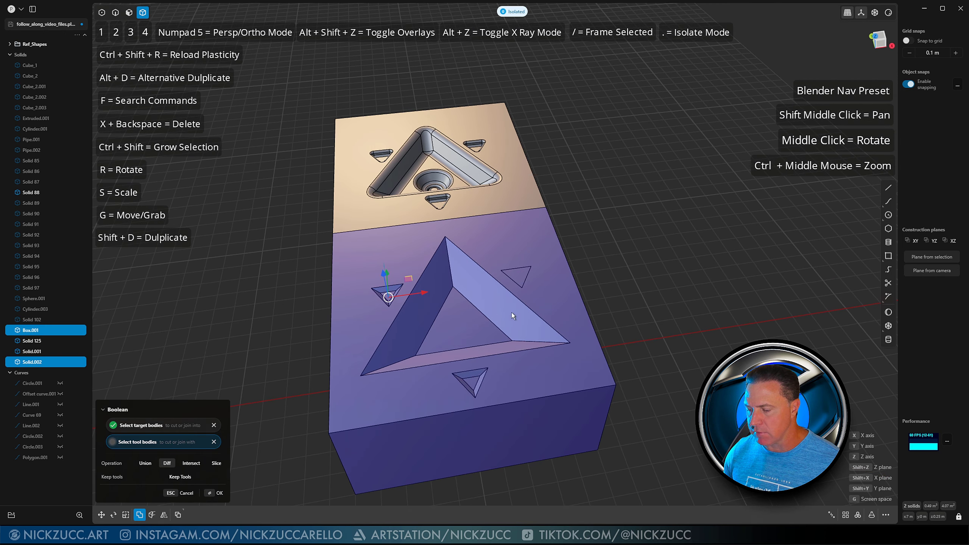
{"action": "left_click", "coordinate": [520, 276]}
{"action": "middle_click_drag", "start_coordinate": [559, 311], "coordinate": [529, 307]}
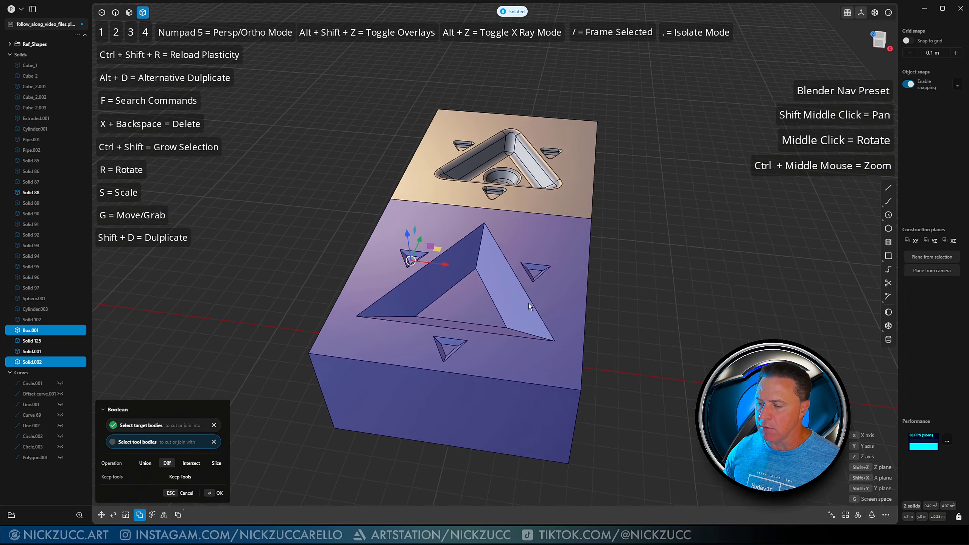
{"action": "left_click", "coordinate": [215, 493]}
Step: Undo the Boolean cut of the three small triangles
{"action": "left_click", "coordinate": [629, 358]}
{"action": "middle_click_drag", "start_coordinate": [637, 315], "coordinate": [630, 363]}
{"action": "key", "text": "ctrl+z"}
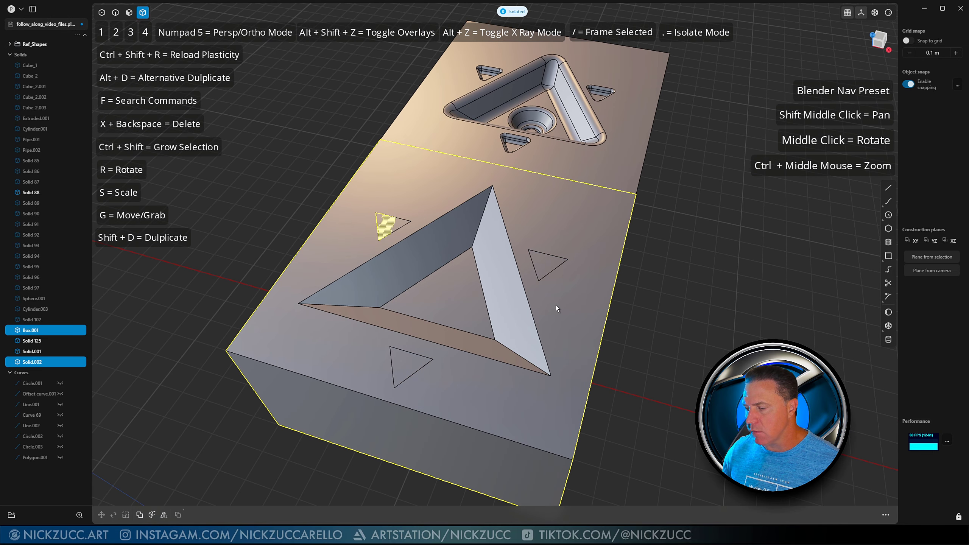
Step: Delete the two arrayed small triangle copies, keeping only the original near the block's front edge
{"action": "left_click", "coordinate": [536, 271]}
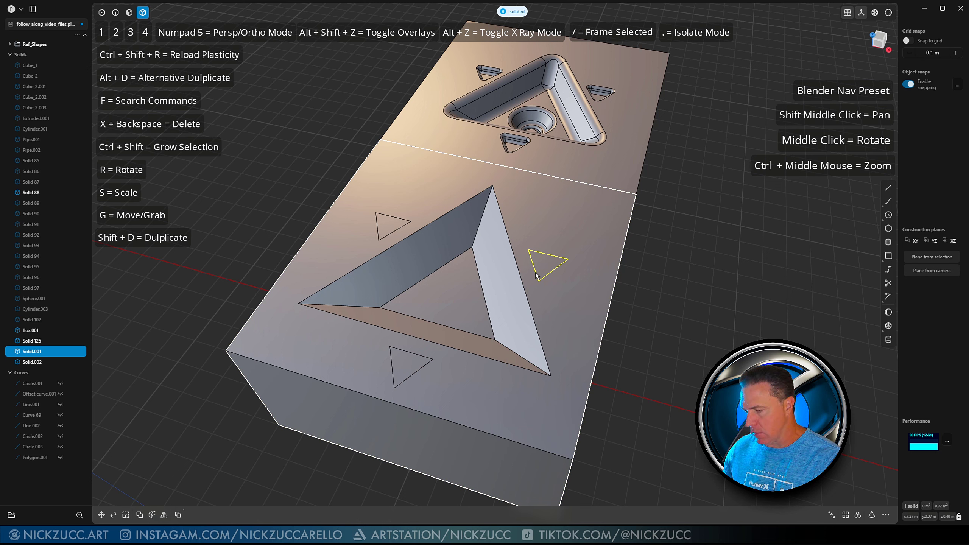
{"action": "key", "text": "x"}
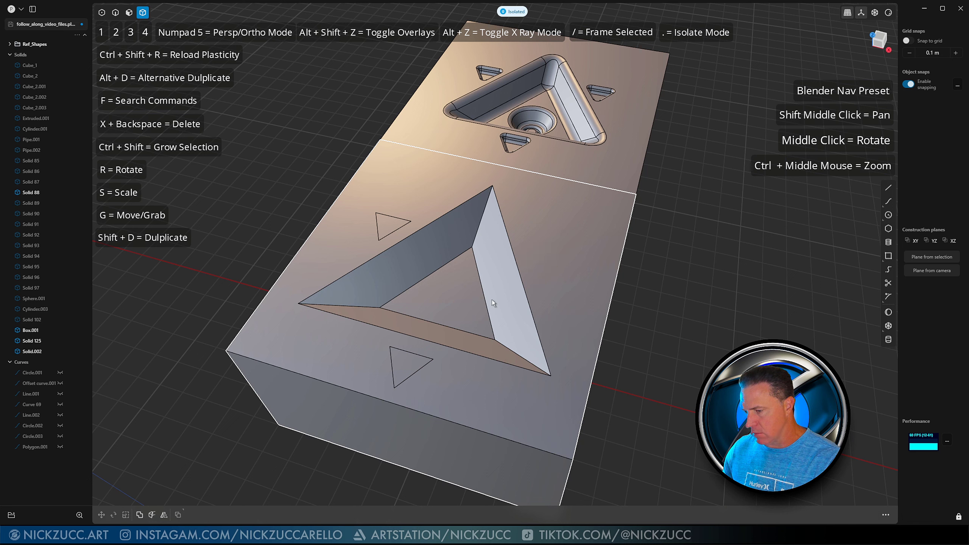
{"action": "left_click", "coordinate": [388, 233]}
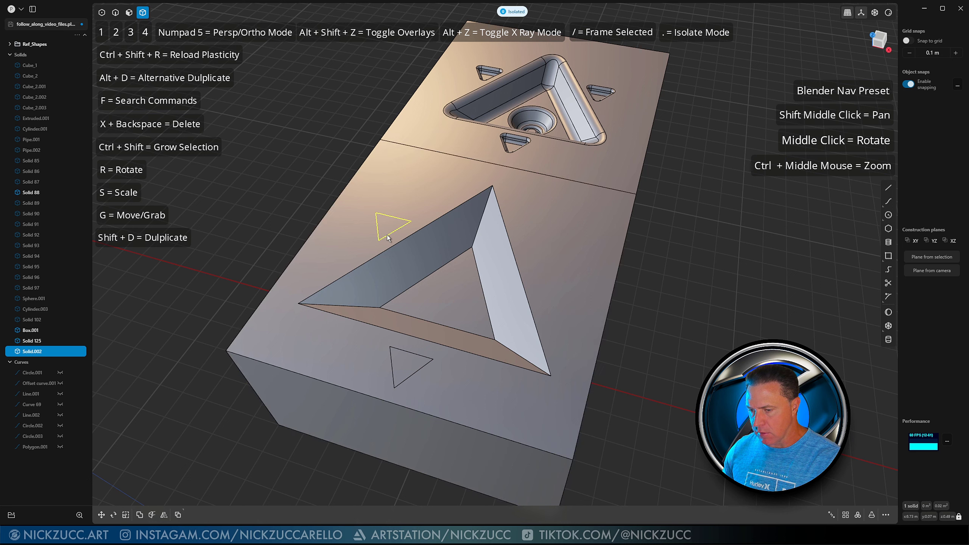
{"action": "key", "text": "x"}
Step: Subtract the remaining small triangle solid from the front block with a Boolean Diff
{"action": "left_click", "coordinate": [456, 375]}
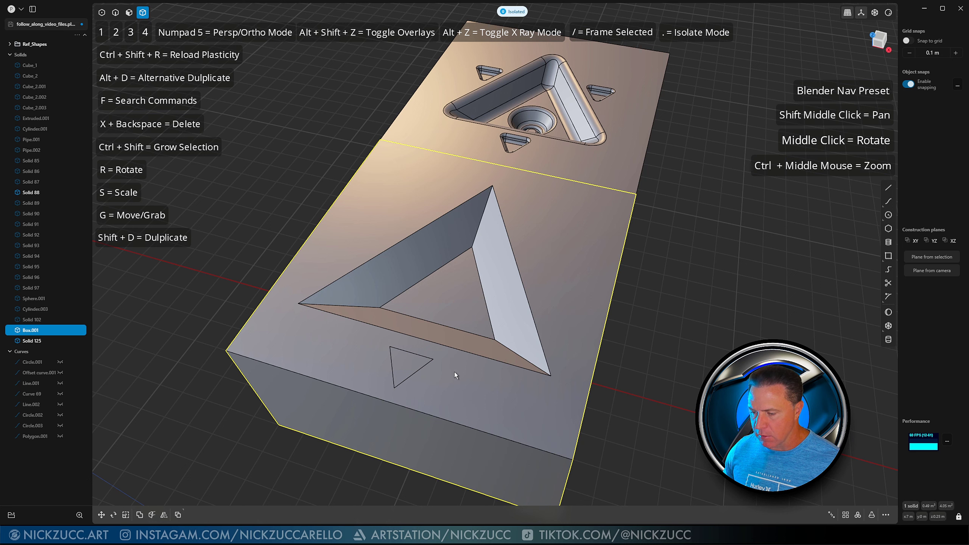
{"action": "left_click", "coordinate": [417, 374], "text": "shift"}
{"action": "key", "text": "q"}
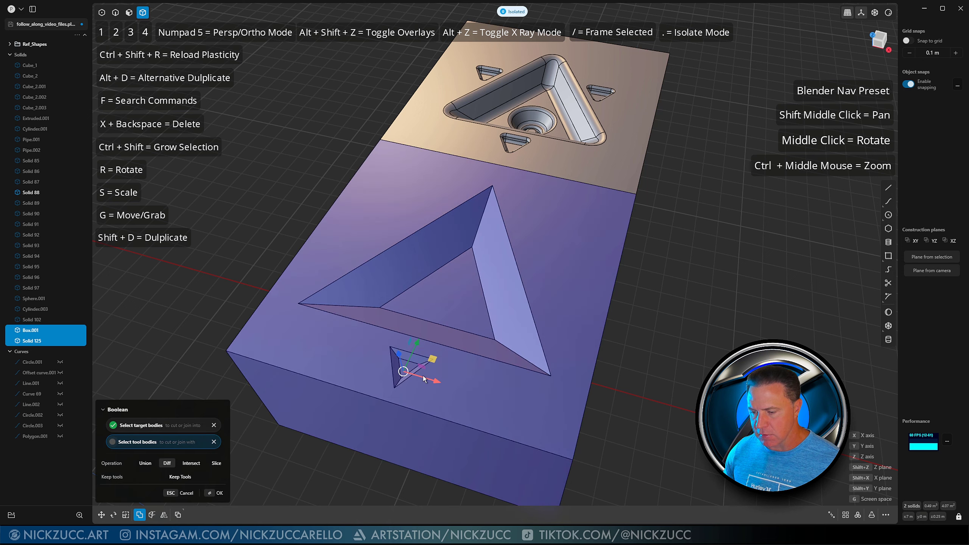
{"action": "left_click", "coordinate": [218, 493]}
{"action": "left_click", "coordinate": [666, 331]}
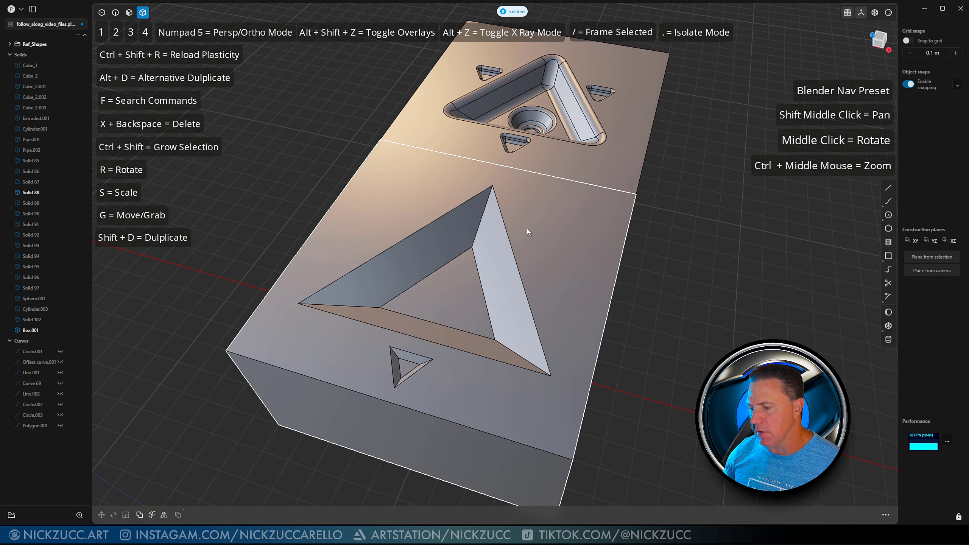
{"action": "left_click", "coordinate": [471, 291]}
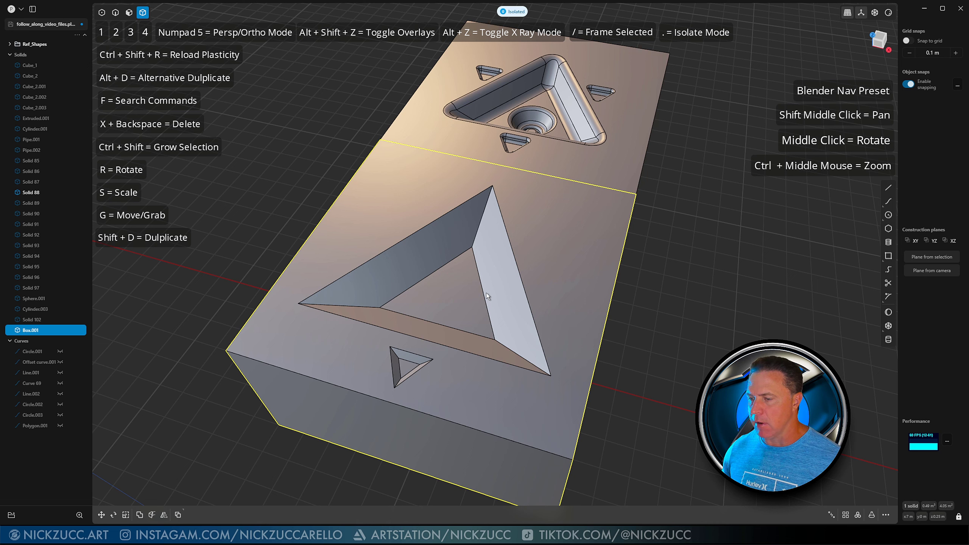
{"action": "left_click", "coordinate": [650, 308]}
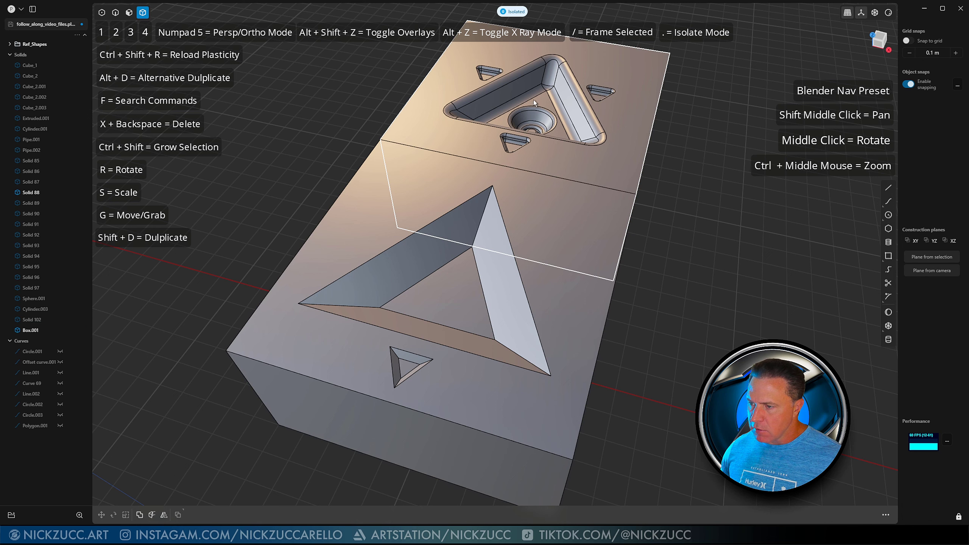
Step: Fillet the three sloped corner edges of the front block's large triangular pocket by about 0.057 m
{"action": "key", "text": "2"}
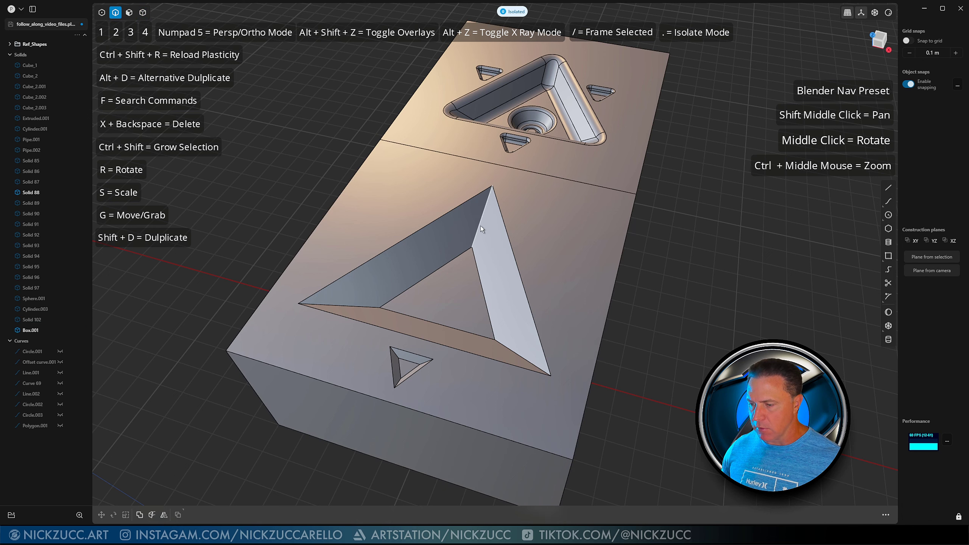
{"action": "left_click", "coordinate": [480, 225]}
{"action": "key", "text": "f"}
{"action": "left_click", "coordinate": [365, 308]}
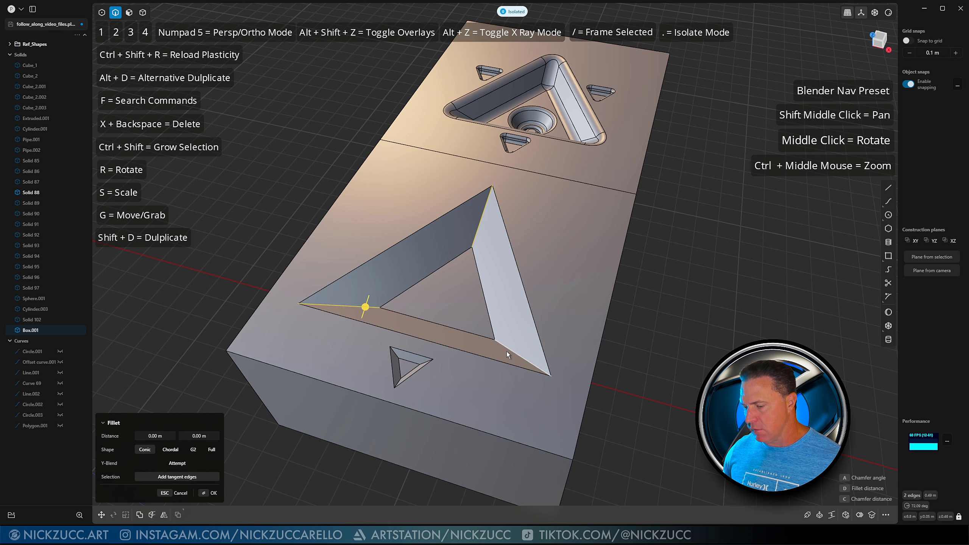
{"action": "left_click", "coordinate": [507, 351]}
{"action": "left_click_drag", "start_coordinate": [509, 351], "coordinate": [490, 341]}
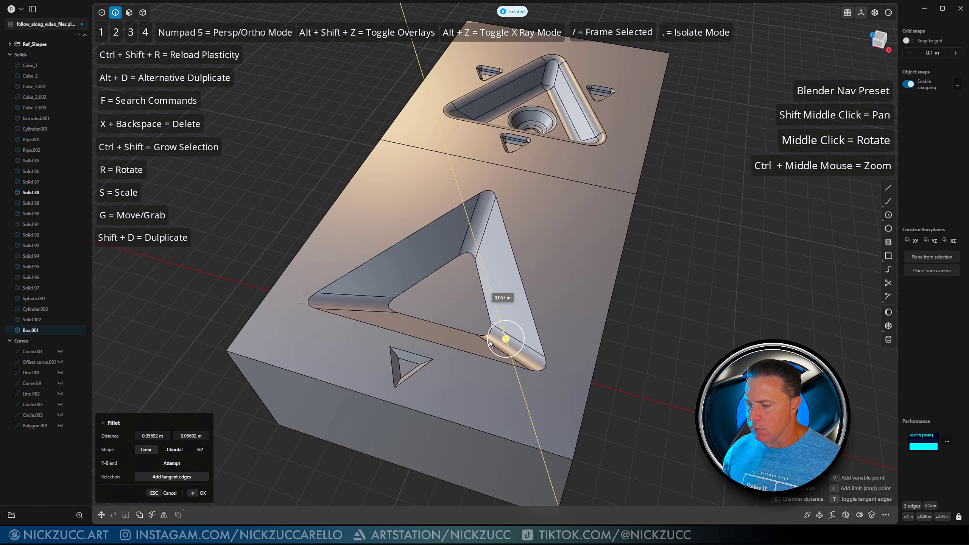
{"action": "key", "text": "Return"}
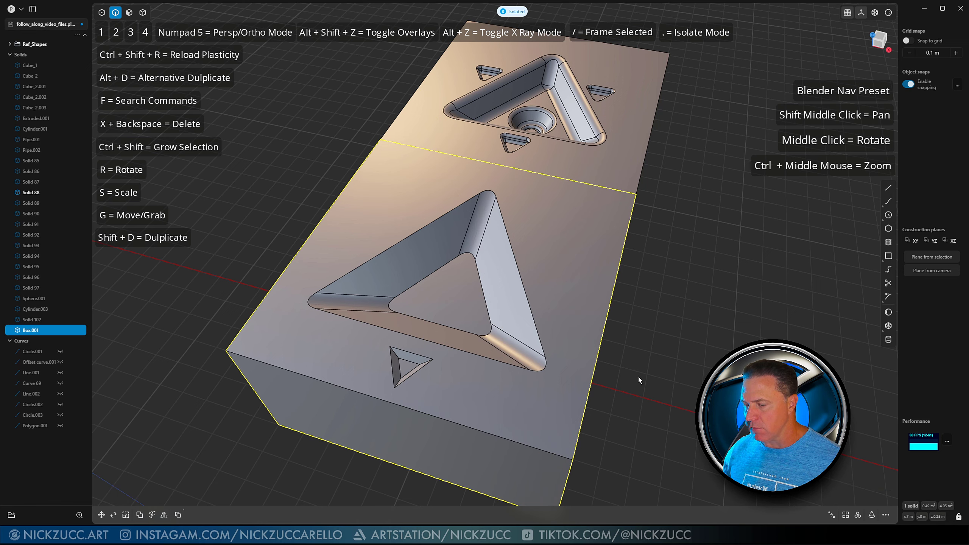
Step: Fillet the top rim and floor edges of the large triangular pocket by about 0.062 m
{"action": "middle_click_drag", "start_coordinate": [640, 373], "coordinate": [498, 327]}
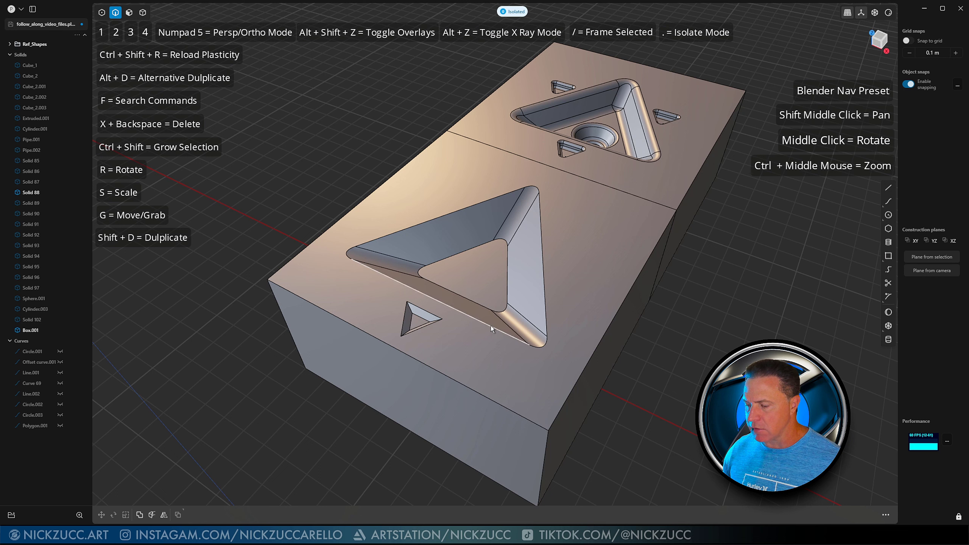
{"action": "left_click", "coordinate": [490, 325], "text": "ctrl+shift"}
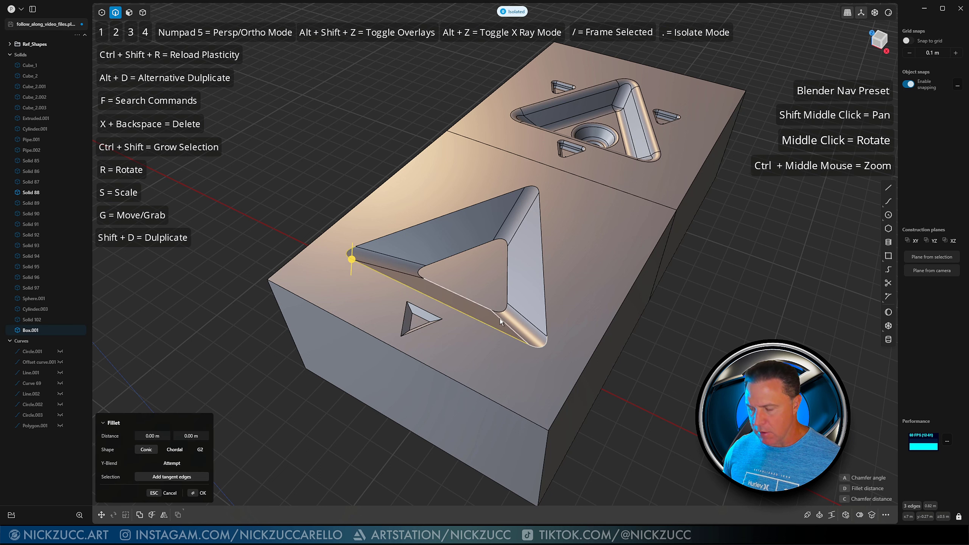
{"action": "left_click", "coordinate": [544, 303]}
{"action": "left_click", "coordinate": [463, 209]}
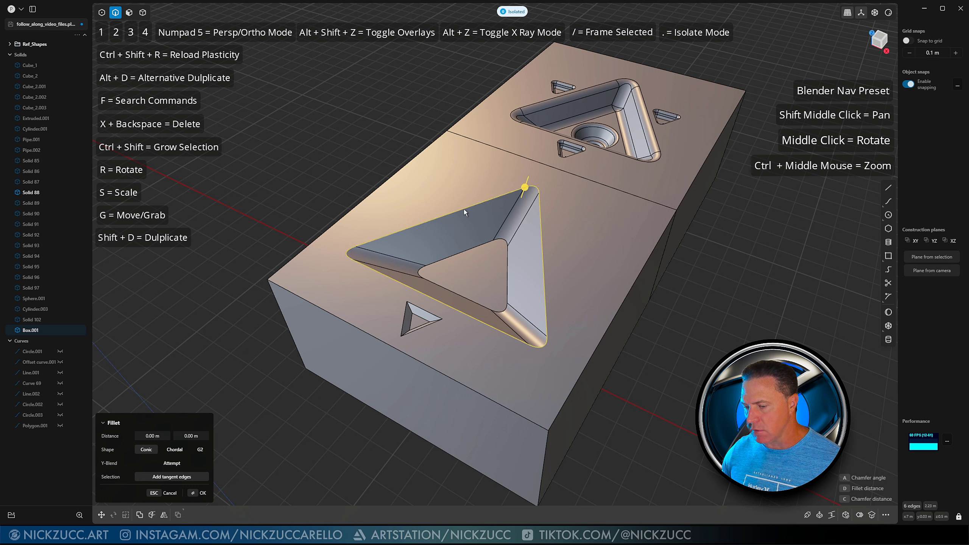
{"action": "left_click", "coordinate": [448, 252]}
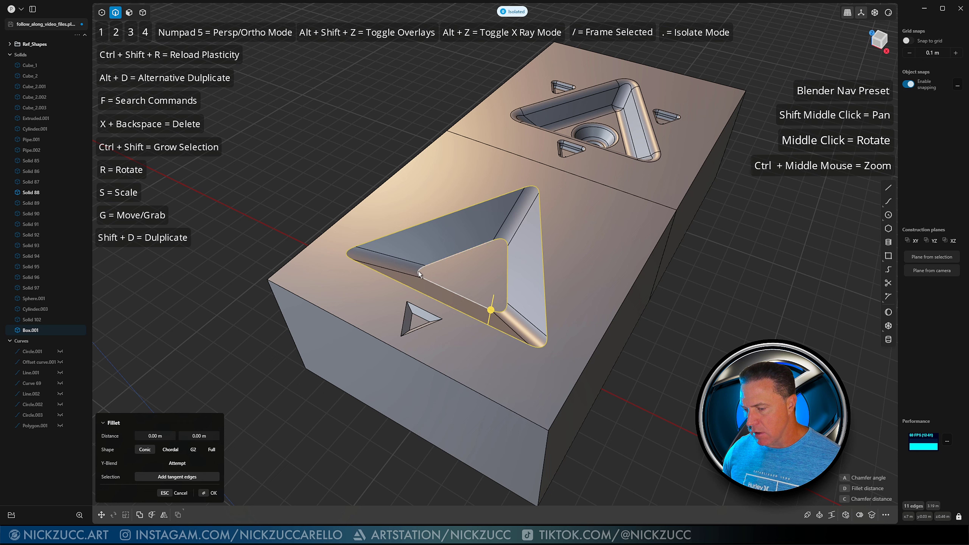
{"action": "mouse_move", "coordinate": [426, 267]}
{"action": "left_mouse_down"}
{"action": "mouse_move", "coordinate": [414, 262]}
{"action": "mouse_move", "coordinate": [420, 275]}
{"action": "mouse_move", "coordinate": [397, 275]}
{"action": "mouse_move", "coordinate": [430, 247]}
{"action": "mouse_move", "coordinate": [427, 258]}
{"action": "left_mouse_up"}
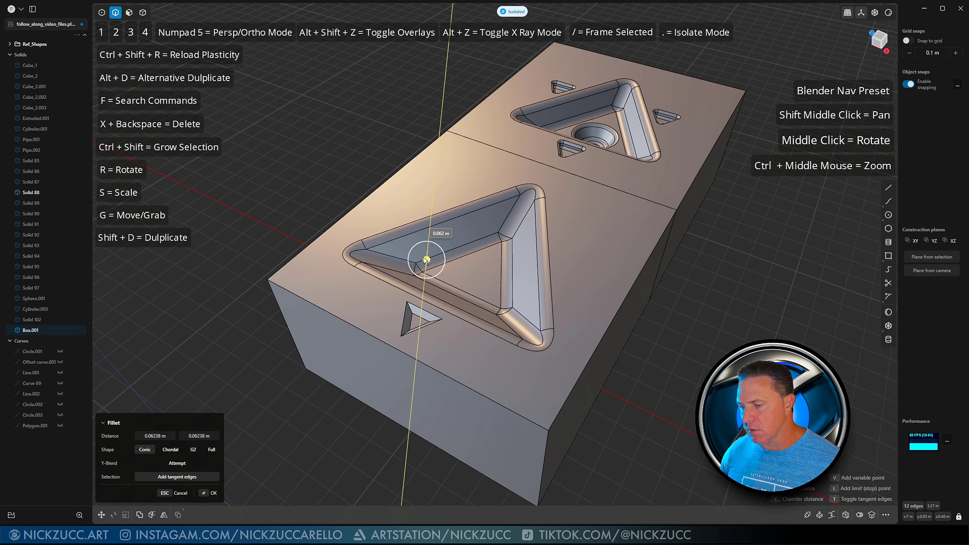
{"action": "key", "text": "Return"}
{"action": "left_click", "coordinate": [661, 366]}
Step: Fillet the three sloped corner edges of the small triangular pocket by about 0.016 m
{"action": "middle_click_drag", "start_coordinate": [663, 375], "coordinate": [691, 366]}
{"action": "scroll", "coordinate": [420, 332], "scroll_direction": "up", "scroll_amount": 2}
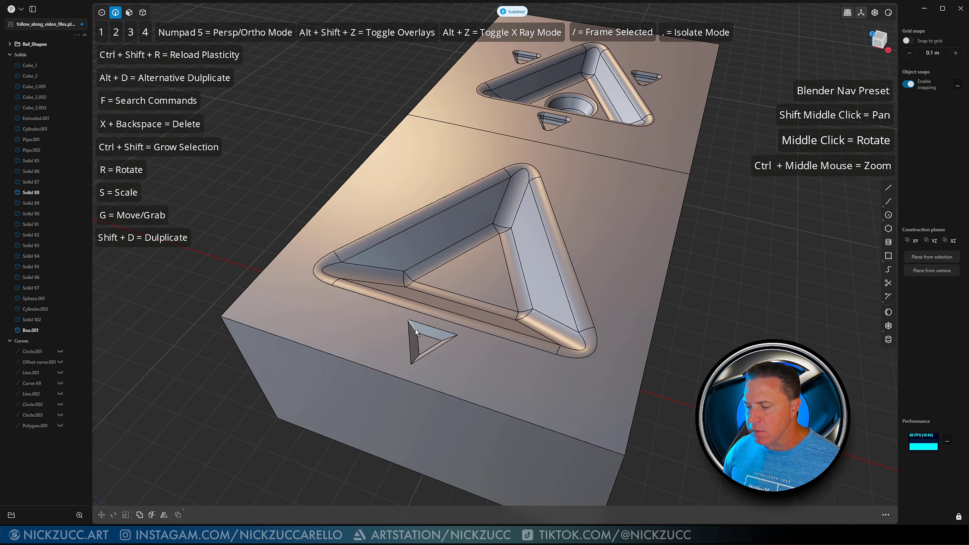
{"action": "left_click", "coordinate": [415, 329]}
{"action": "scroll", "coordinate": [444, 340], "scroll_direction": "up", "scroll_amount": 2}
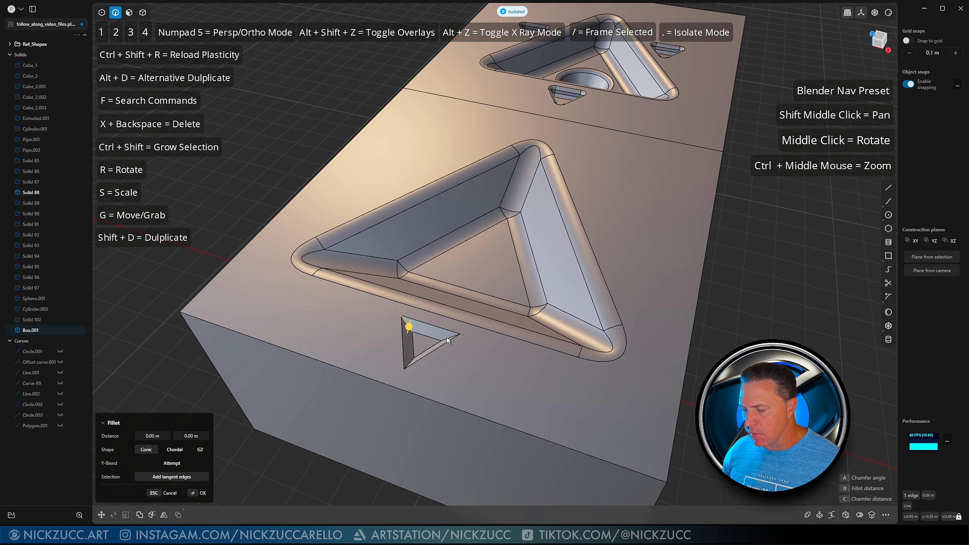
{"action": "left_click", "coordinate": [446, 339], "text": "shift"}
{"action": "left_click", "coordinate": [413, 361], "text": "shift"}
{"action": "left_click_drag", "start_coordinate": [413, 361], "coordinate": [401, 357]}
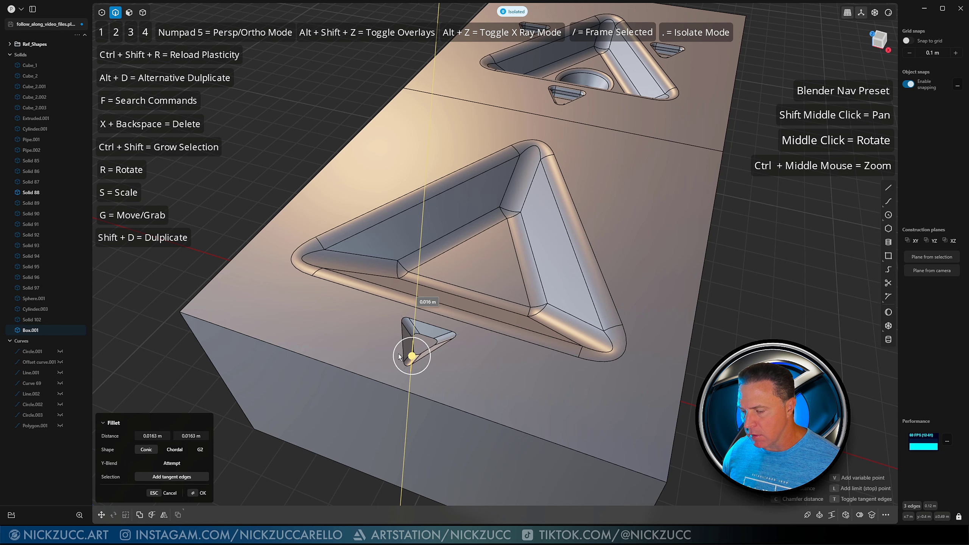
{"action": "key", "text": "Return"}
Step: Fillet the top rim and floor edges of the small triangular pocket
{"action": "middle_click_drag", "start_coordinate": [398, 357], "coordinate": [519, 330]}
{"action": "left_click", "coordinate": [490, 339]}
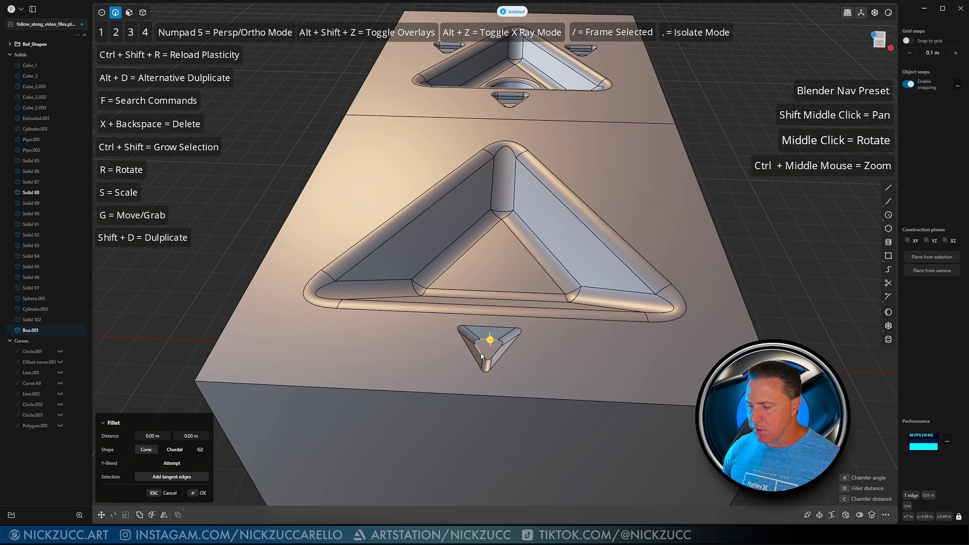
{"action": "left_click", "coordinate": [480, 354], "text": "shift"}
{"action": "left_click", "coordinate": [477, 340], "text": "shift"}
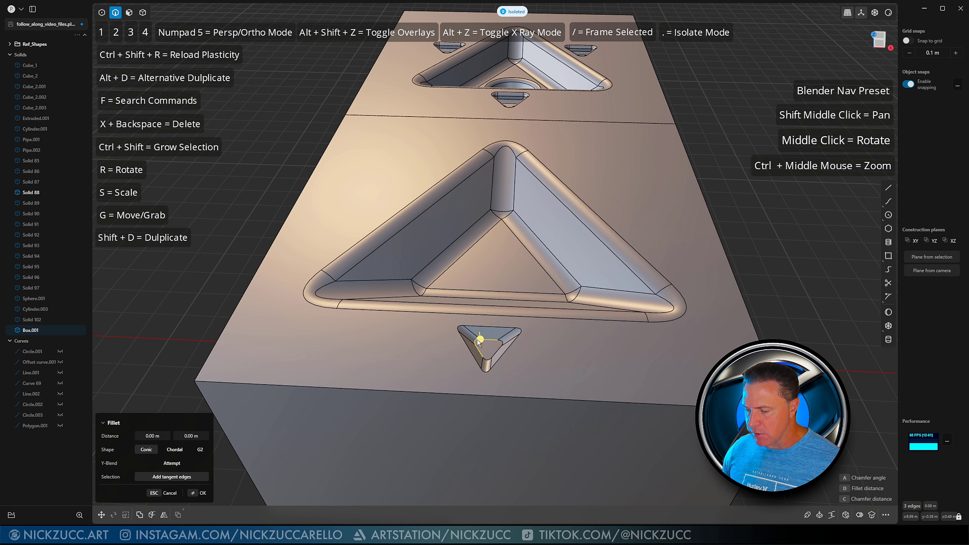
{"action": "left_click", "coordinate": [496, 352], "text": "shift"}
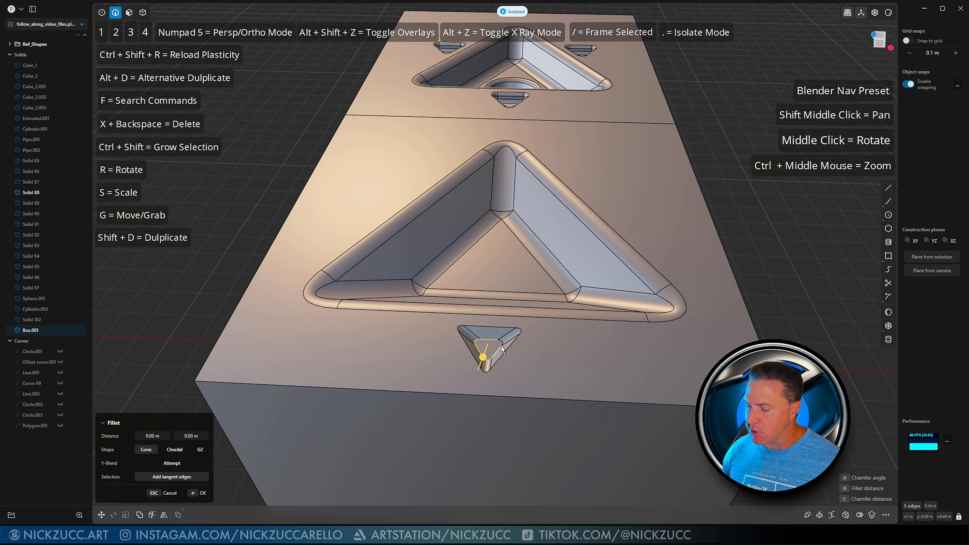
{"action": "left_click", "coordinate": [490, 330], "text": "shift"}
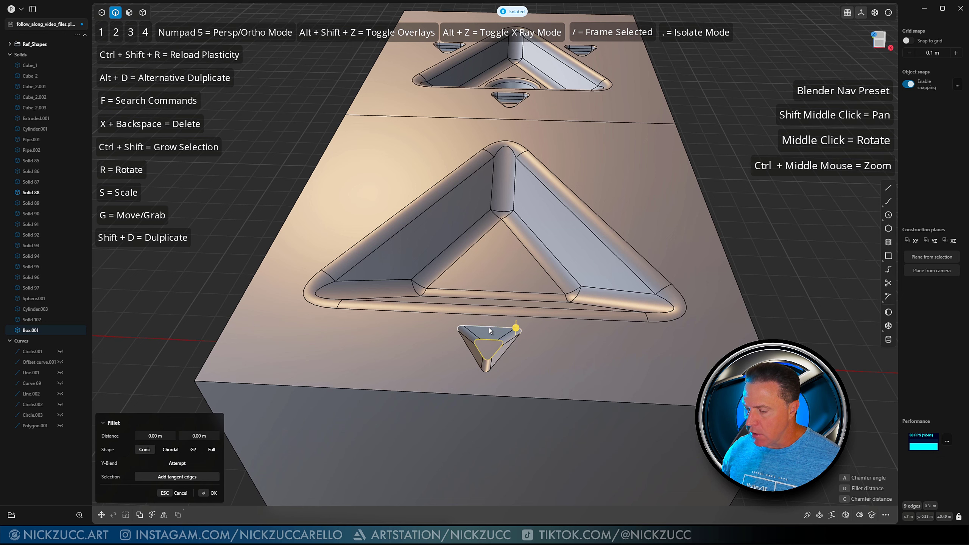
{"action": "left_click", "coordinate": [466, 346], "text": "shift"}
{"action": "middle_click_drag", "start_coordinate": [513, 356], "coordinate": [482, 360]}
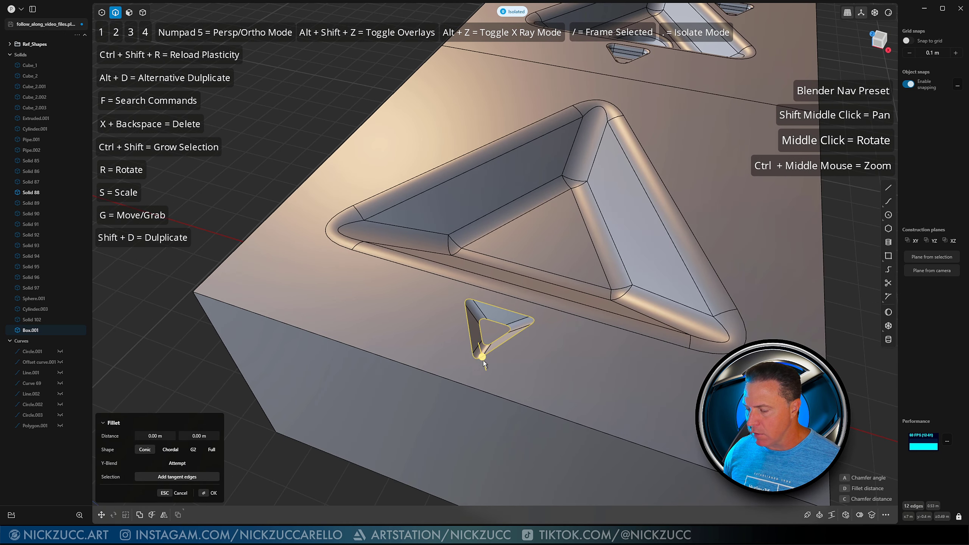
{"action": "mouse_move", "coordinate": [483, 361]}
{"action": "left_mouse_down"}
{"action": "mouse_move", "coordinate": [491, 364]}
{"action": "mouse_move", "coordinate": [470, 357]}
{"action": "left_mouse_up"}
{"action": "key", "text": "Return"}
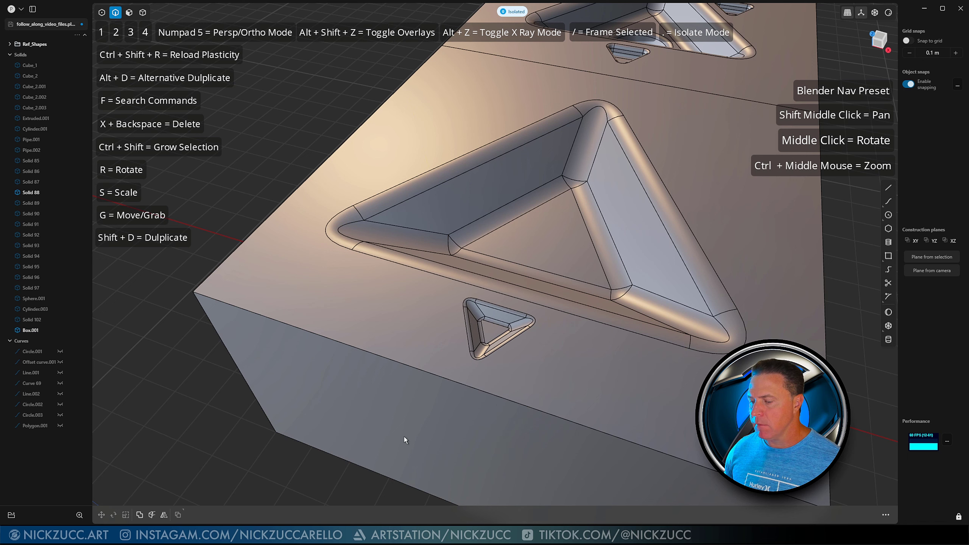
Step: Undo the rim, floor and corner fillets on the small triangular pocket
{"action": "scroll", "coordinate": [496, 345], "scroll_direction": "down", "scroll_amount": 6}
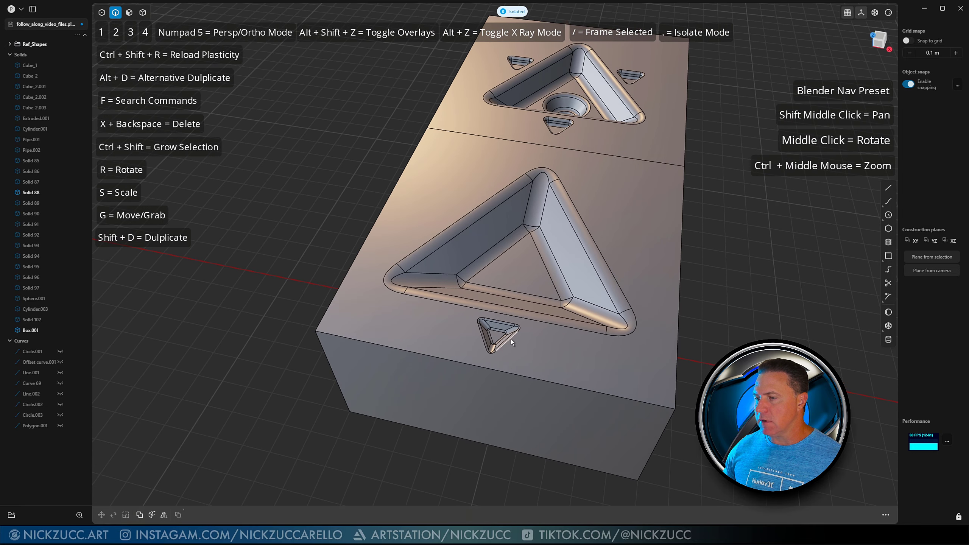
{"action": "scroll", "coordinate": [495, 336], "scroll_direction": "up", "scroll_amount": 5}
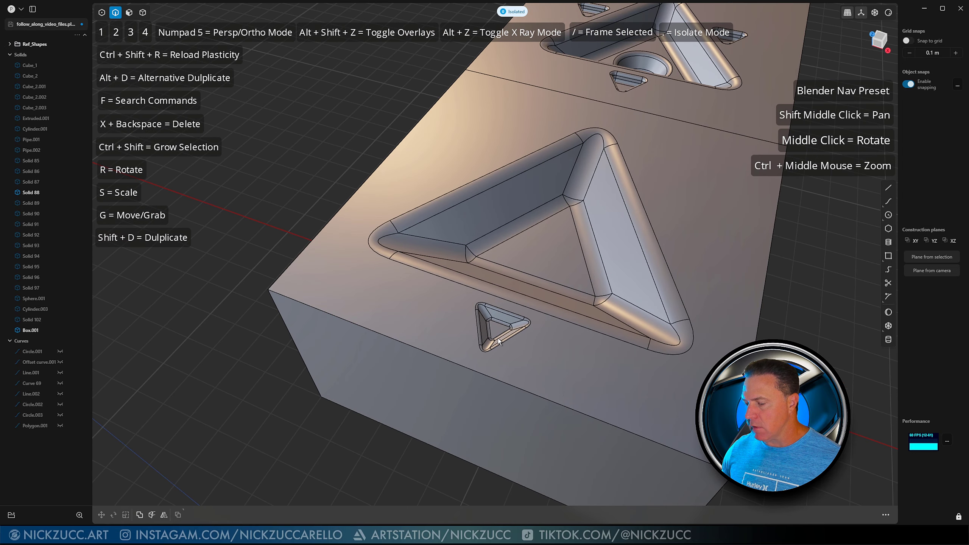
{"action": "middle_click_drag", "start_coordinate": [519, 329], "coordinate": [477, 367], "text": "shift"}
{"action": "scroll", "coordinate": [477, 367], "scroll_direction": "up", "scroll_amount": 2}
{"action": "key", "text": "ctrl+z"}
{"action": "key", "text": "ctrl+z"}
{"action": "key", "text": "ctrl+z"}
{"action": "key", "text": "ctrl+z"}
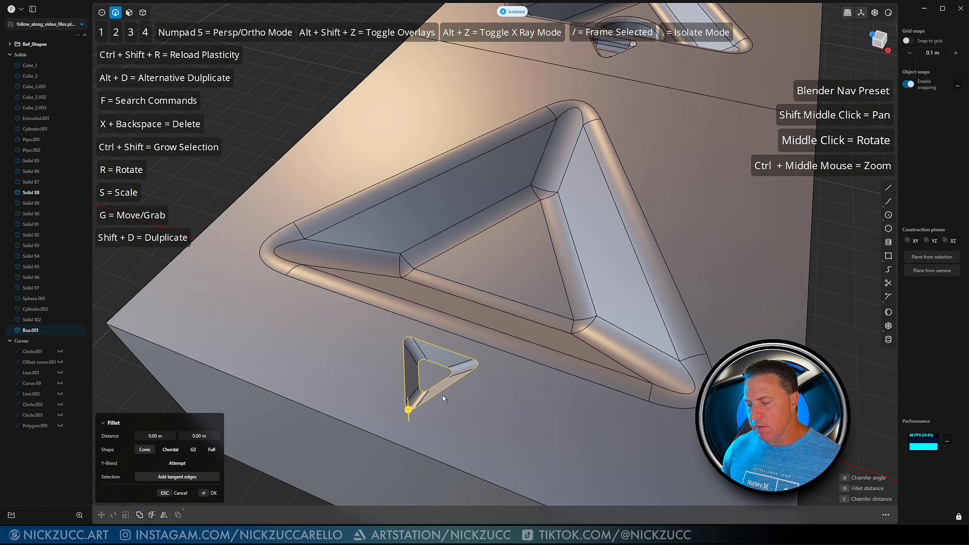
{"action": "key", "text": "ctrl+z"}
{"action": "key", "text": "ctrl+z"}
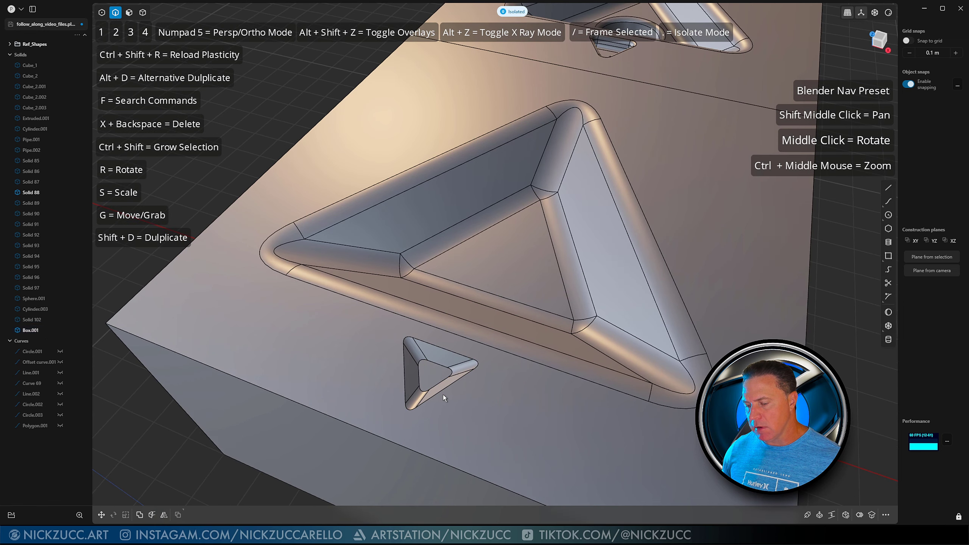
Step: Fillet all nine edges of the small triangular pocket together, covering rim, floor and corners, by about 0.013 m
{"action": "left_click", "coordinate": [404, 365]}
{"action": "left_click", "coordinate": [434, 344]}
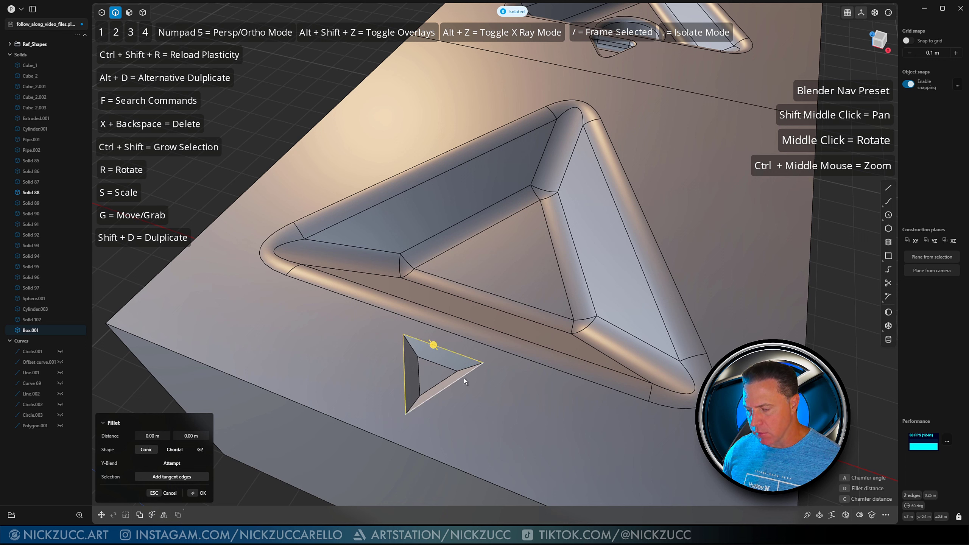
{"action": "left_click", "coordinate": [432, 393]}
{"action": "left_click", "coordinate": [432, 389], "text": "ctrl+shift"}
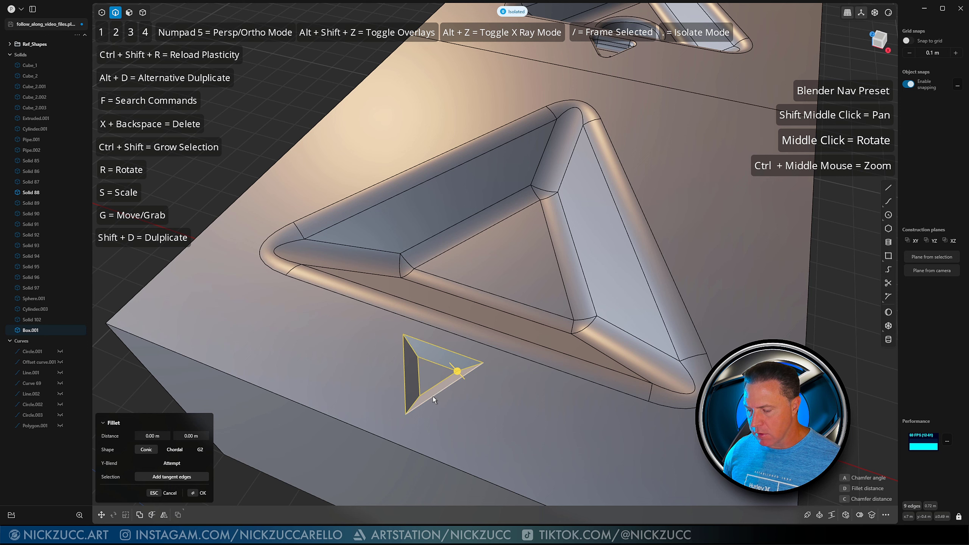
{"action": "left_click", "coordinate": [417, 352], "text": "ctrl"}
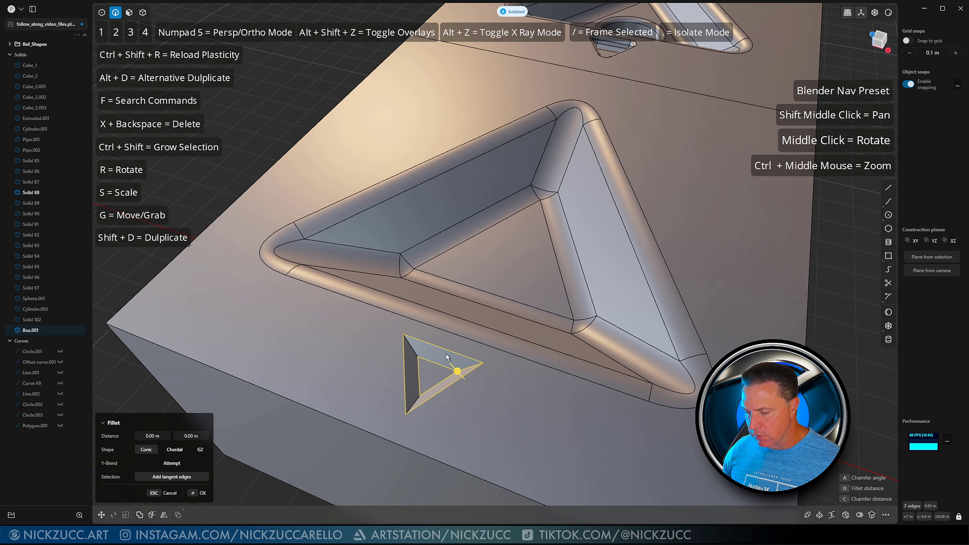
{"action": "left_click", "coordinate": [469, 364], "text": "ctrl"}
{"action": "mouse_move", "coordinate": [463, 384]}
{"action": "middle_mouse_down"}
{"action": "mouse_move", "coordinate": [482, 371]}
{"action": "mouse_move", "coordinate": [456, 372]}
{"action": "middle_mouse_up"}
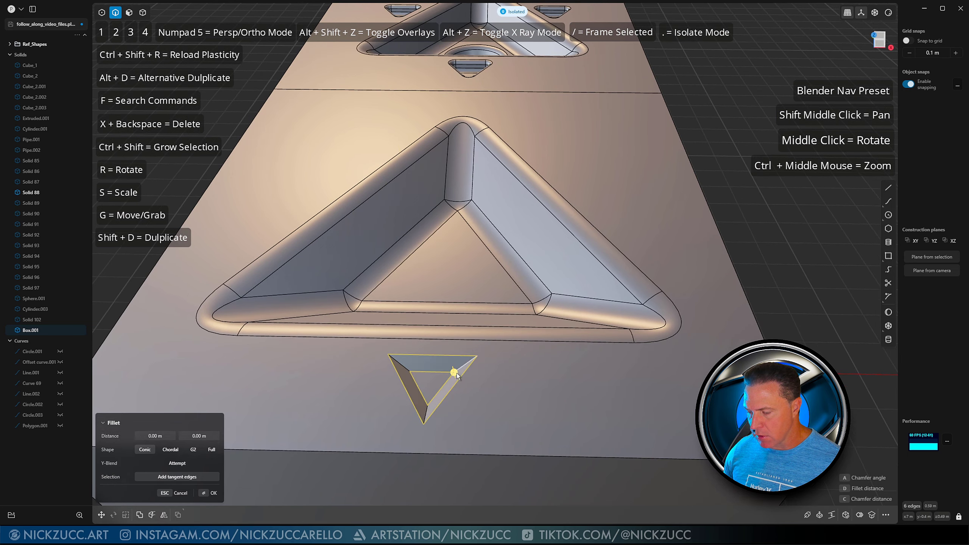
{"action": "left_click_drag", "start_coordinate": [454, 372], "coordinate": [477, 370]}
{"action": "key", "text": "Escape"}
{"action": "left_click", "coordinate": [404, 366], "text": "shift"}
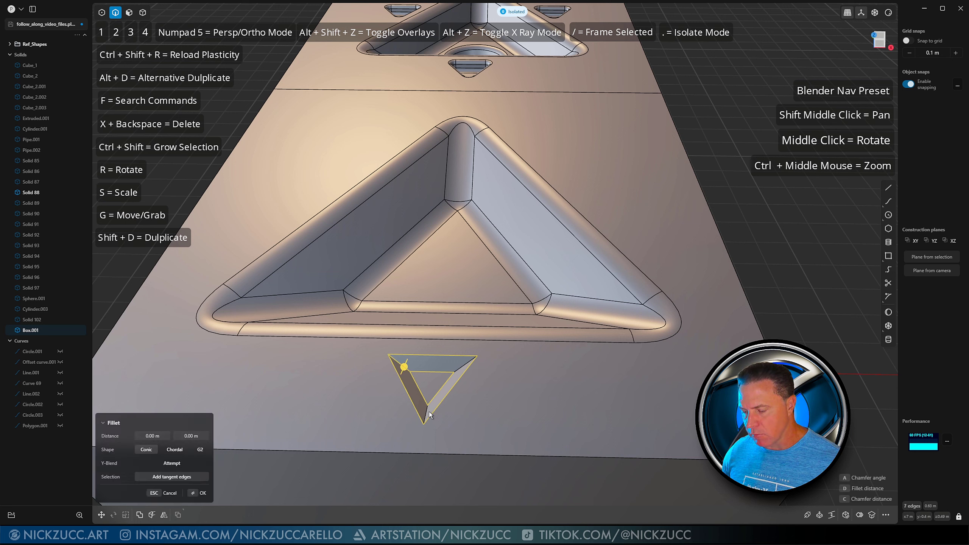
{"action": "left_click", "coordinate": [459, 368], "text": "shift"}
{"action": "left_click_drag", "start_coordinate": [460, 368], "coordinate": [458, 366]}
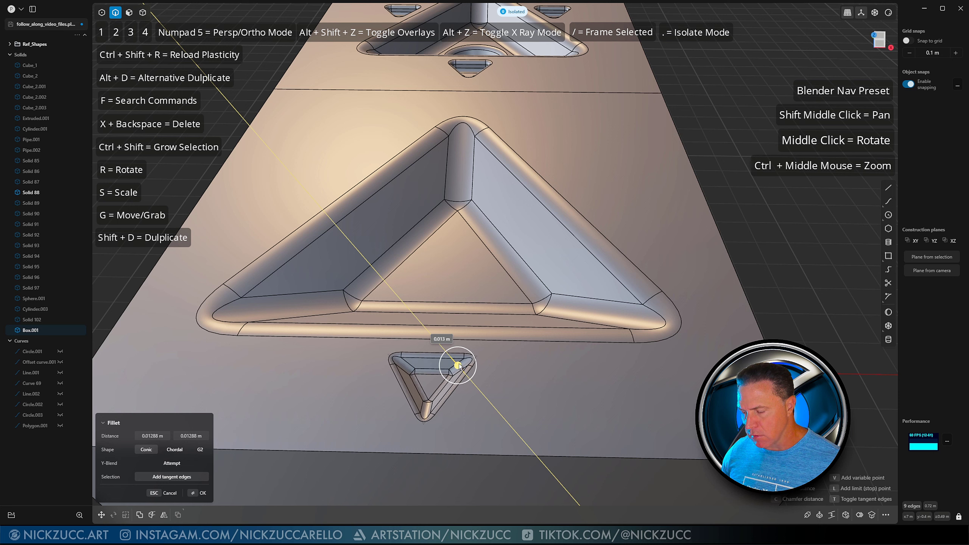
{"action": "key", "text": "Return"}
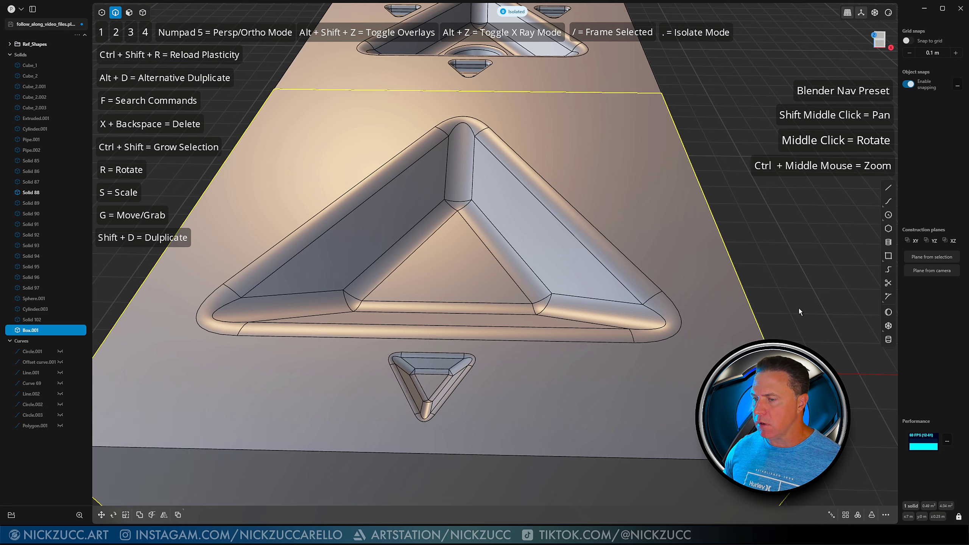
{"action": "left_click", "coordinate": [798, 308]}
Step: Grow the selection from the small pocket's floor to all its faces and duplicate them in place as a separate solid
{"action": "middle_click_drag", "start_coordinate": [789, 275], "coordinate": [777, 324]}
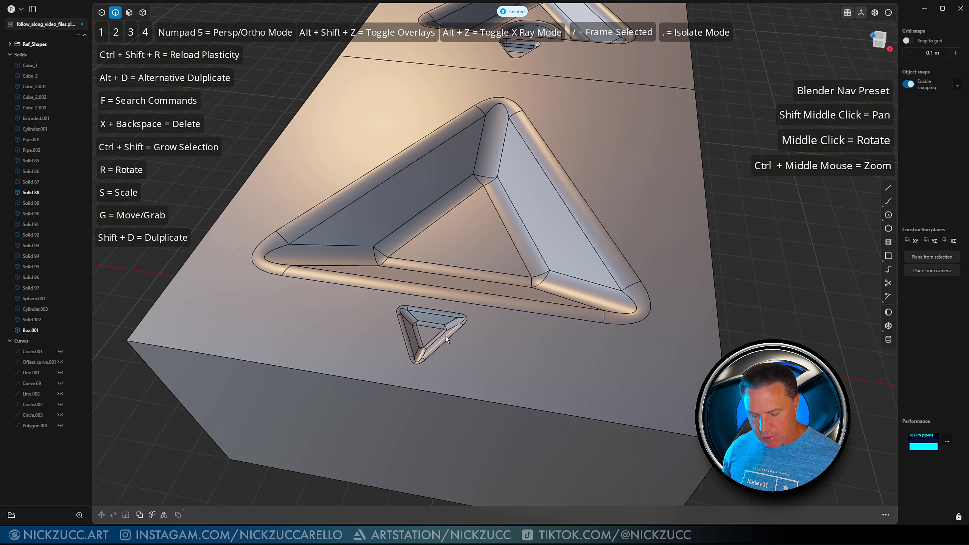
{"action": "key", "text": "3"}
{"action": "left_click", "coordinate": [434, 336]}
{"action": "key", "text": "o"}
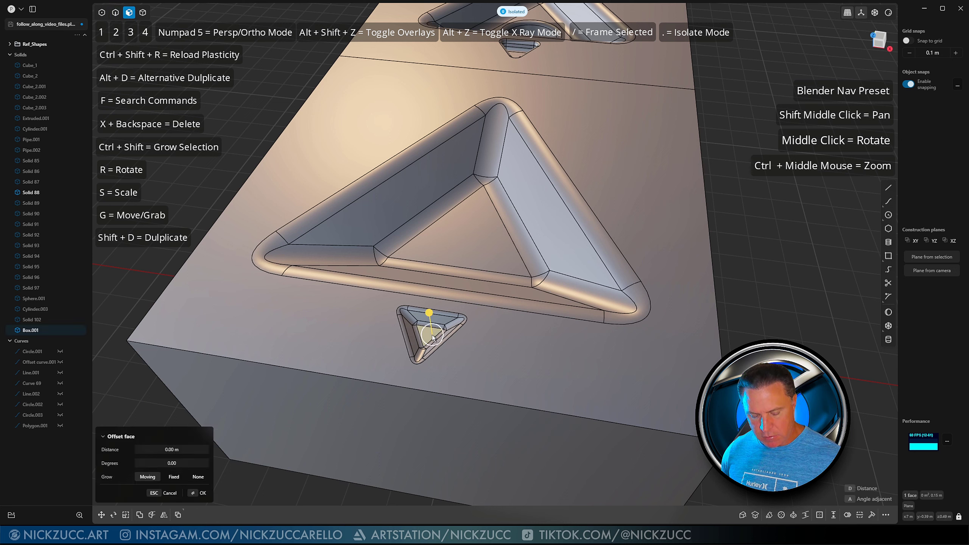
{"action": "key", "text": "ctrl+shift"}
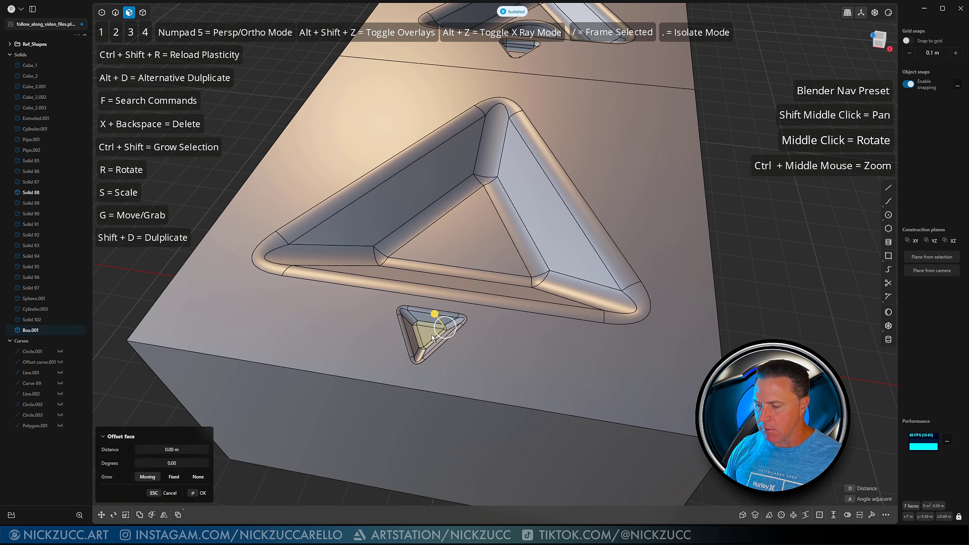
{"action": "key", "text": "ctrl+shift"}
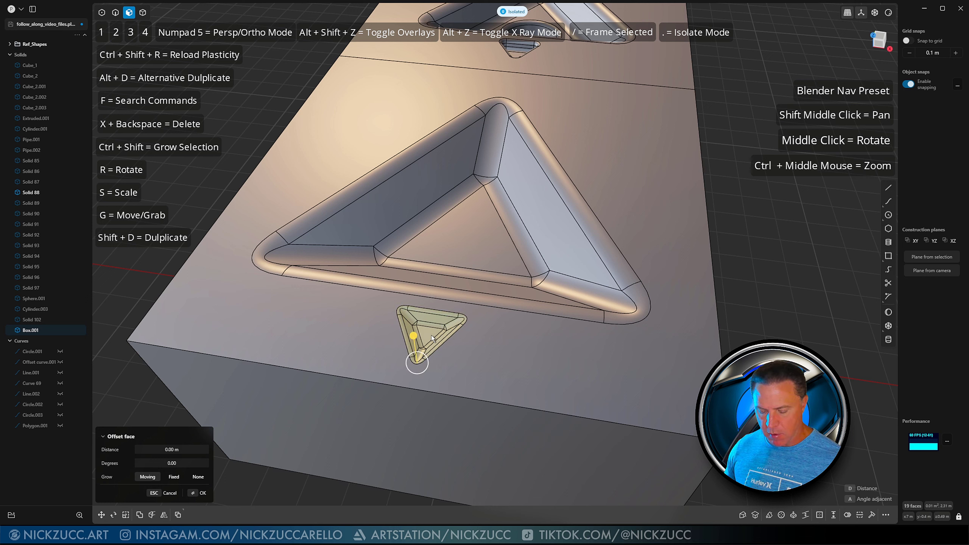
{"action": "key", "text": "shift+d"}
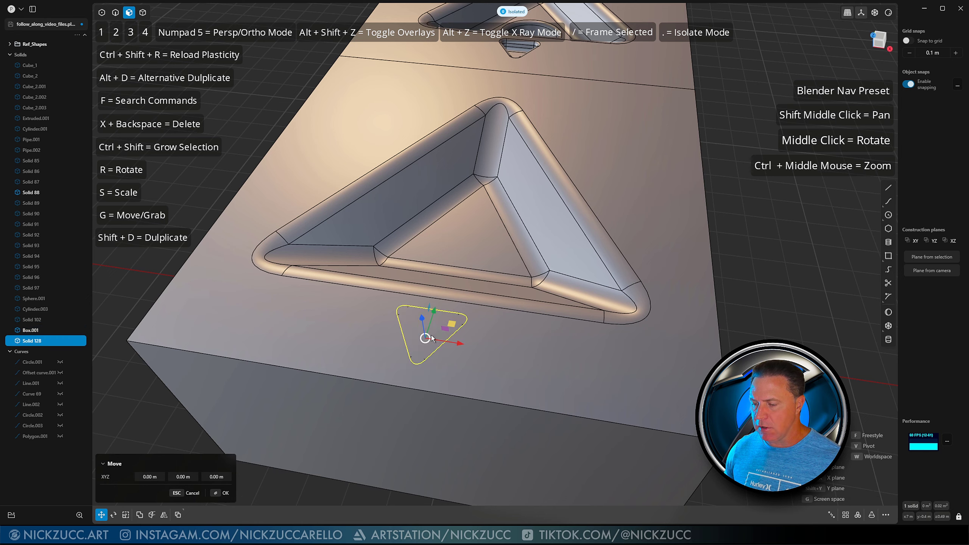
{"action": "middle_click_drag", "start_coordinate": [494, 328], "coordinate": [534, 321]}
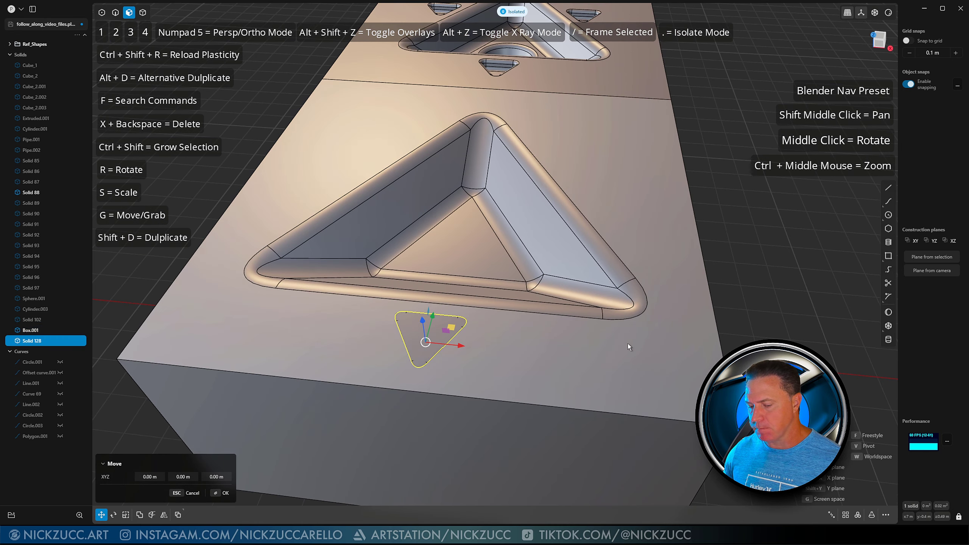
Step: Radial-array the duplicated triangular solid into 3 instances over 360 degrees around the centre of the large pocket's floor
{"action": "key", "text": "Return"}
{"action": "middle_click_drag", "start_coordinate": [742, 334], "coordinate": [763, 374]}
{"action": "left_click", "coordinate": [857, 514]}
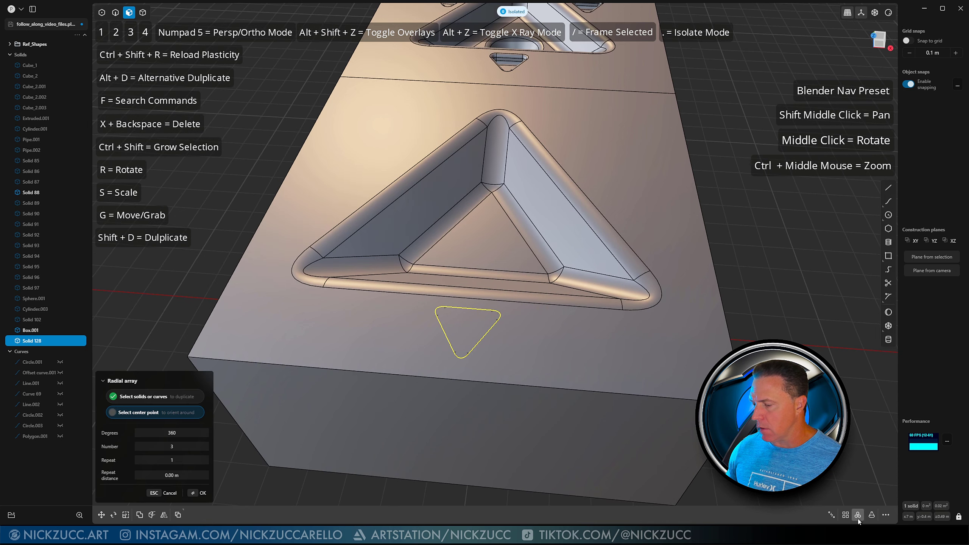
{"action": "left_click", "coordinate": [486, 241]}
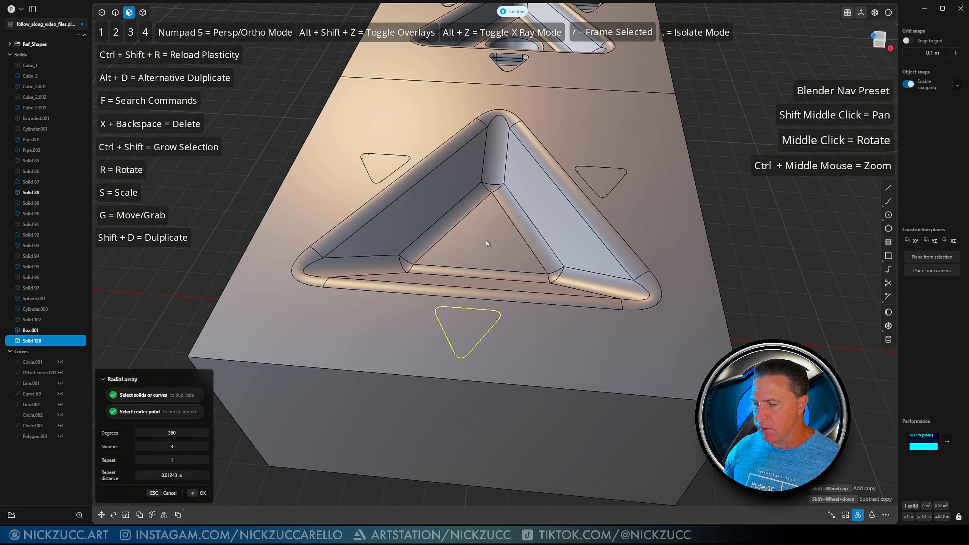
{"action": "left_click", "coordinate": [202, 492]}
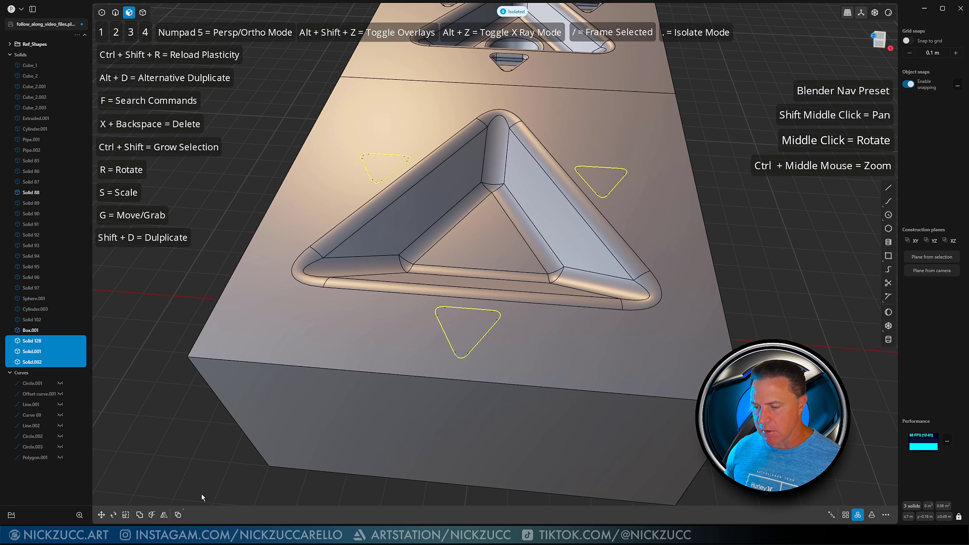
Step: Delete the original duplicated solid that fills the existing small triangular pocket
{"action": "left_click", "coordinate": [753, 287]}
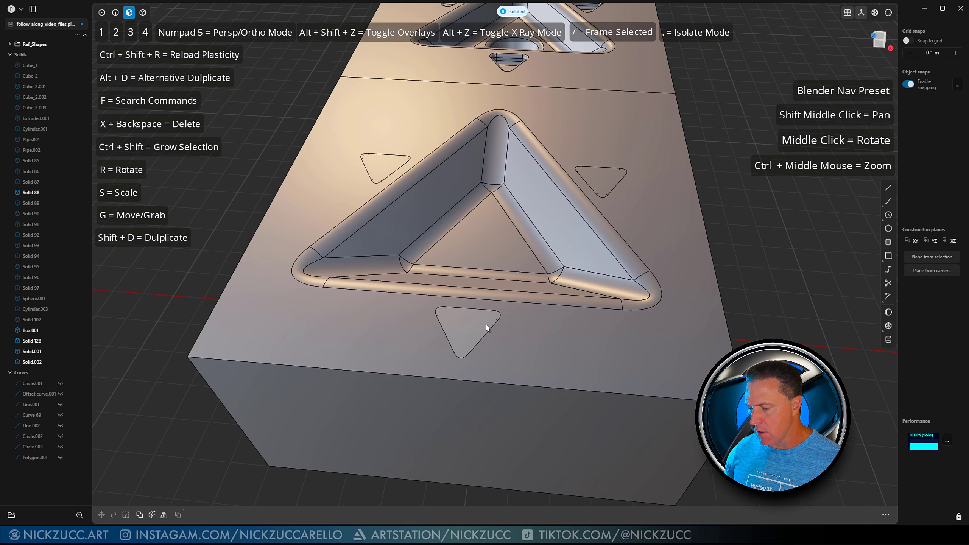
{"action": "key", "text": "4"}
{"action": "left_click", "coordinate": [491, 331]}
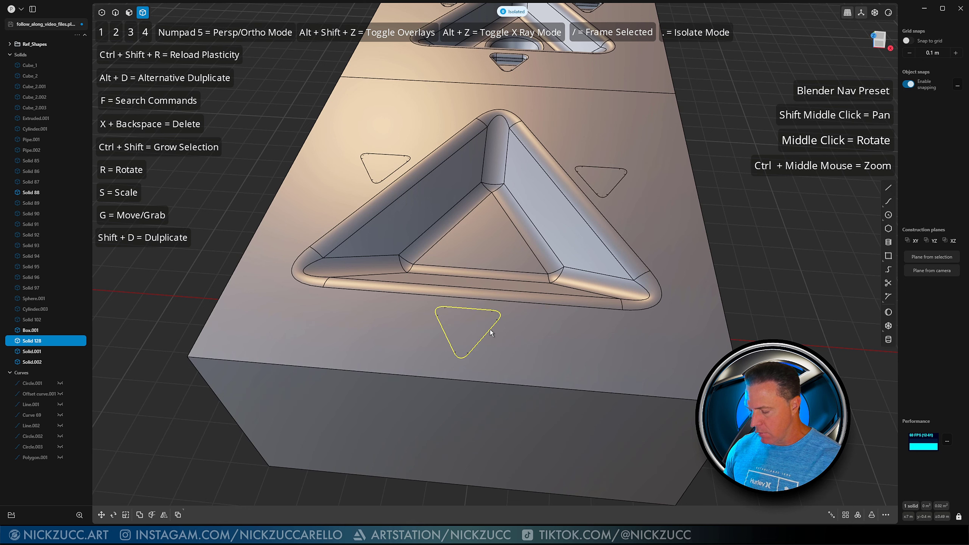
{"action": "key", "text": "x"}
Step: Subtract the two remaining triangular solids from the block with a Diff boolean to cut the other two small pockets
{"action": "left_click", "coordinate": [635, 211]}
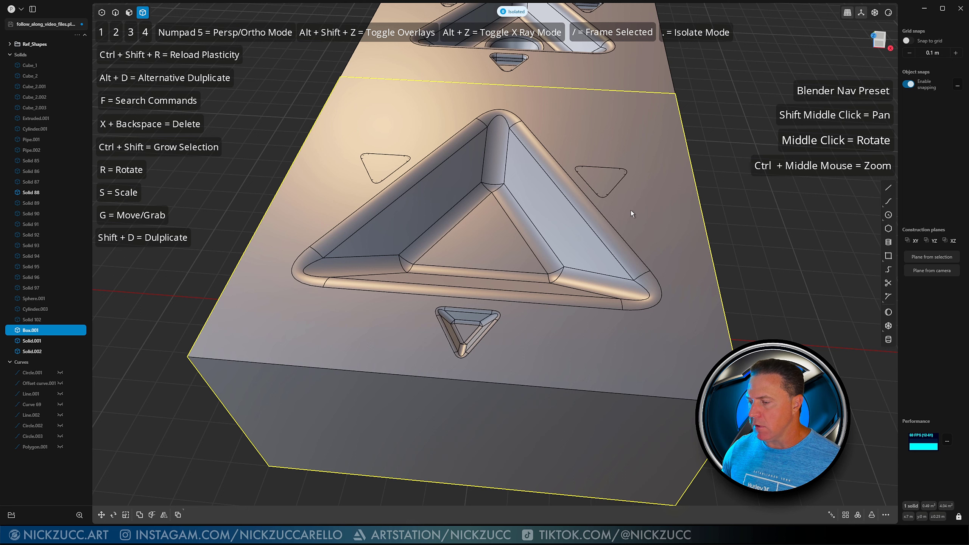
{"action": "left_click", "coordinate": [609, 195], "text": "shift"}
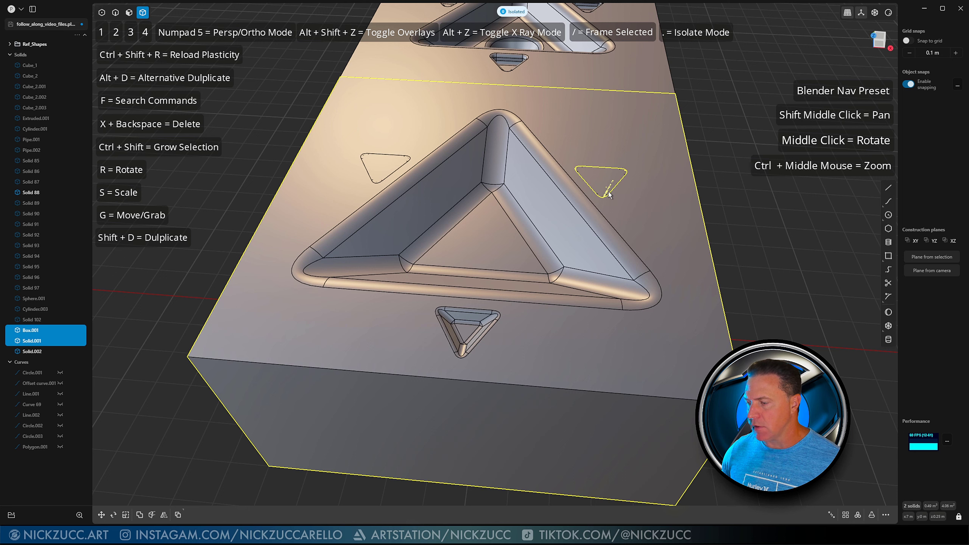
{"action": "key", "text": "ctrl+minus"}
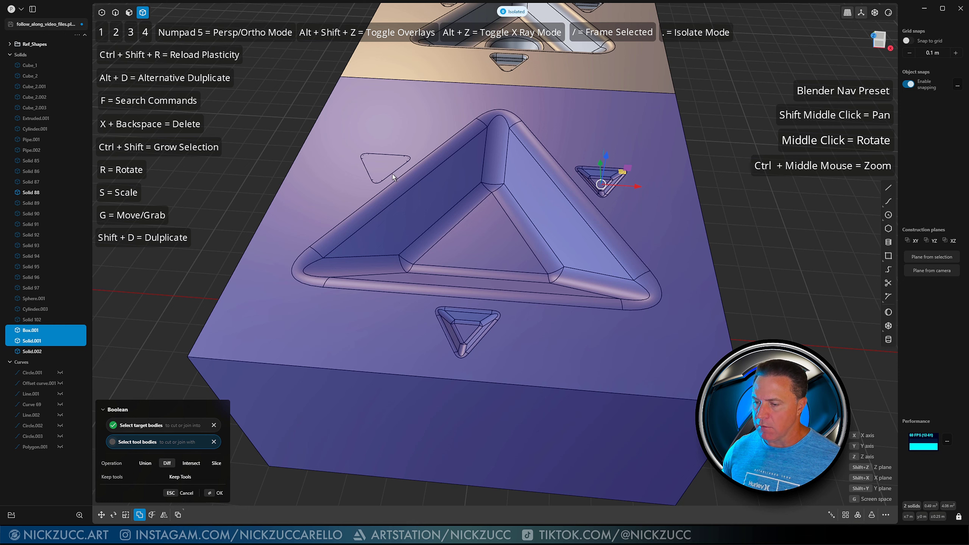
{"action": "left_click", "coordinate": [216, 492]}
{"action": "middle_click_drag", "start_coordinate": [763, 276], "coordinate": [633, 298]}
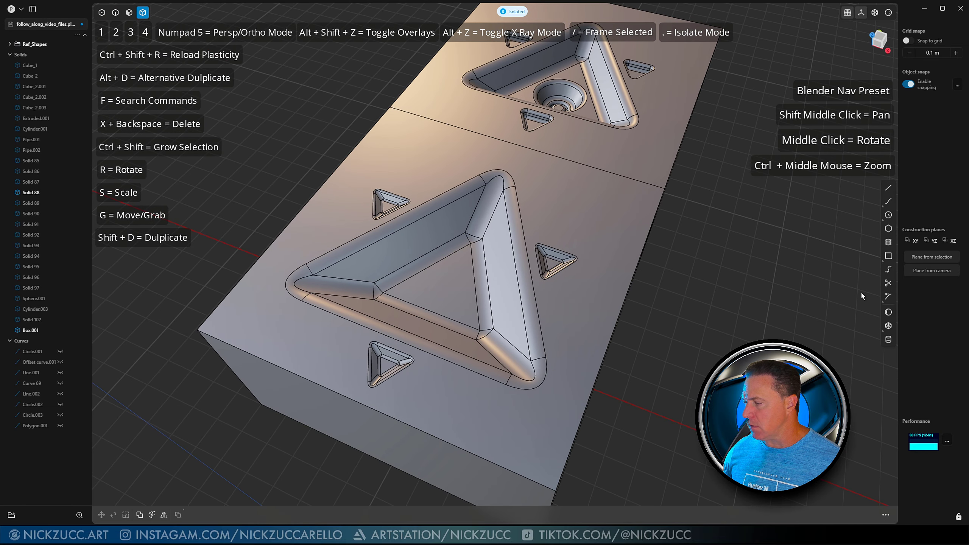
Step: Draw a circle of about 0.06 m radius centred on the large triangular pocket's floor
{"action": "left_click", "coordinate": [887, 215]}
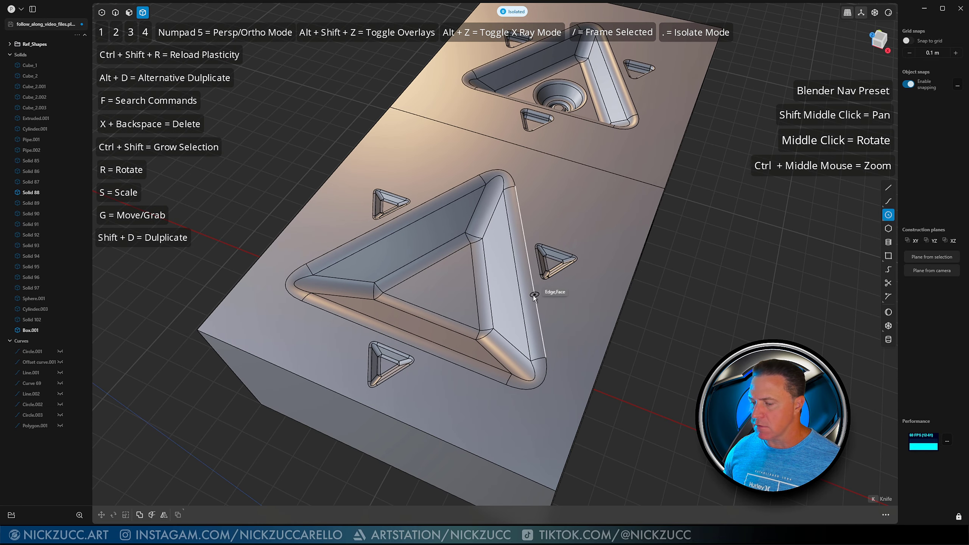
{"action": "left_click", "coordinate": [444, 288]}
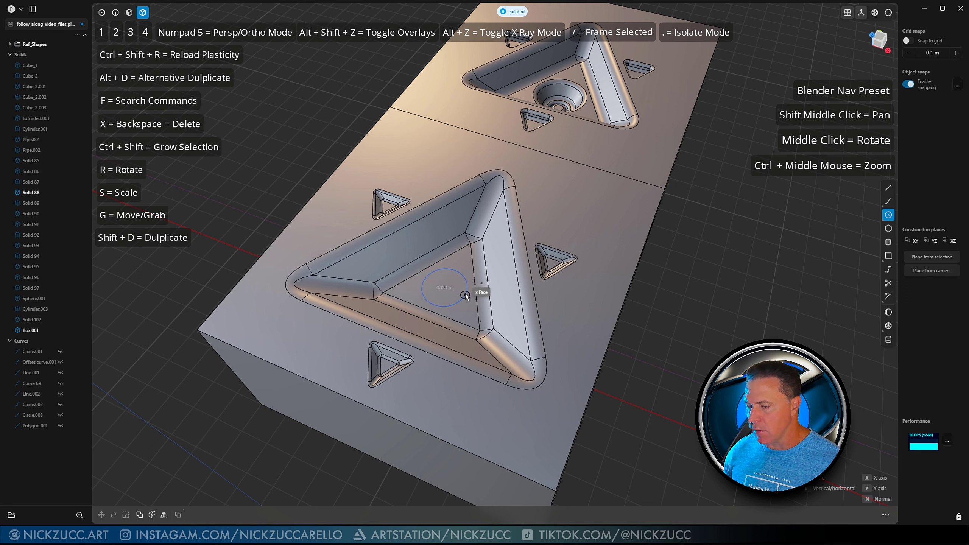
{"action": "left_click", "coordinate": [464, 295]}
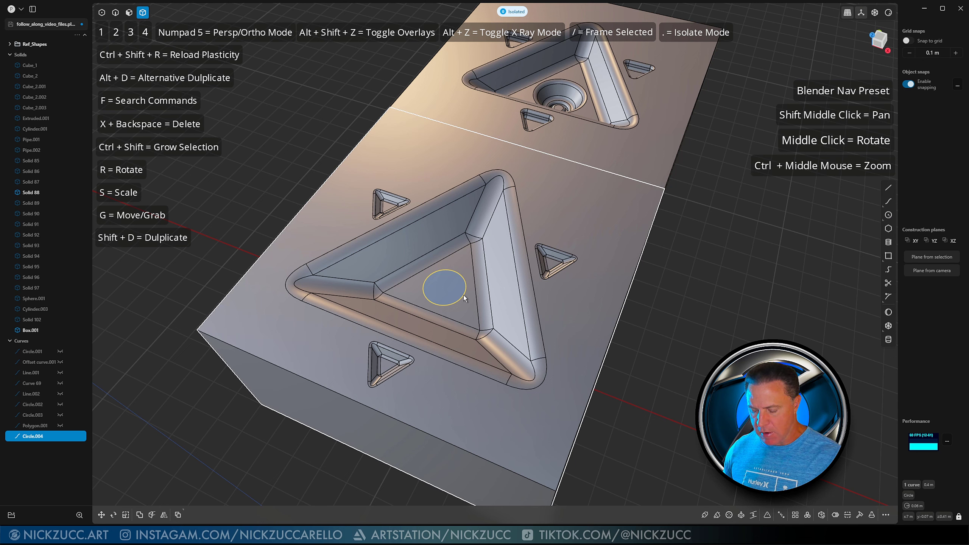
Step: Imprint the circle onto the large pocket's floor and hide the leftover circle curve
{"action": "key", "text": "shift+i"}
{"action": "left_click", "coordinate": [464, 305]}
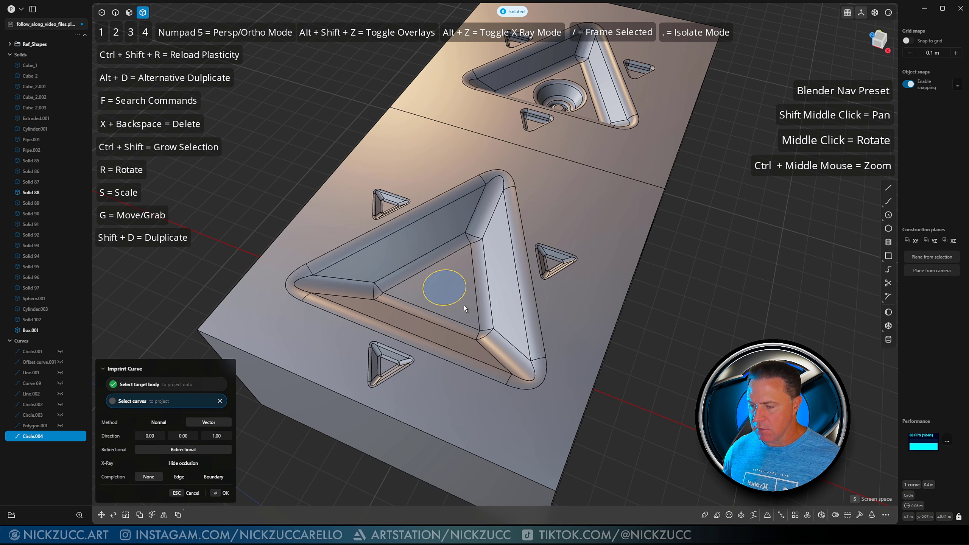
{"action": "left_click", "coordinate": [213, 493]}
{"action": "key", "text": "2"}
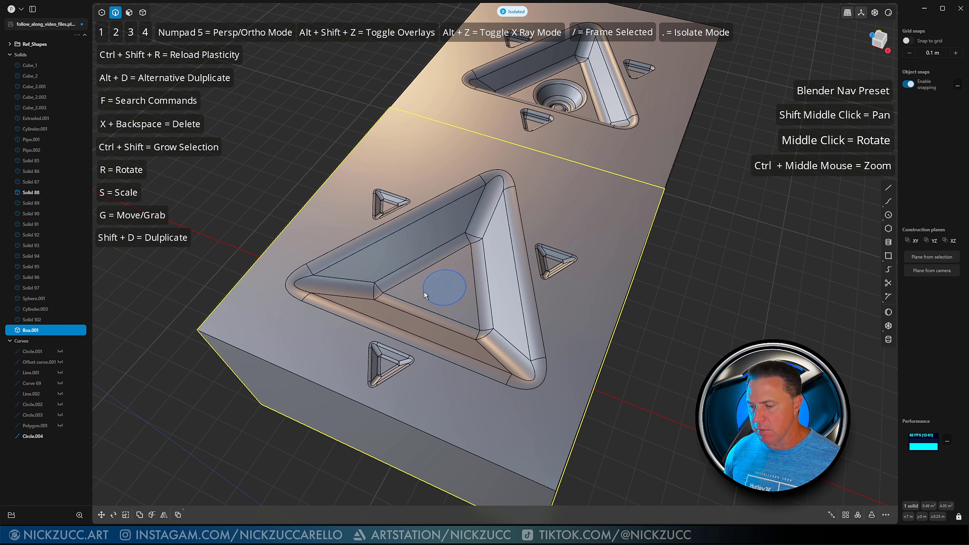
{"action": "left_click", "coordinate": [423, 292]}
{"action": "key", "text": "Escape"}
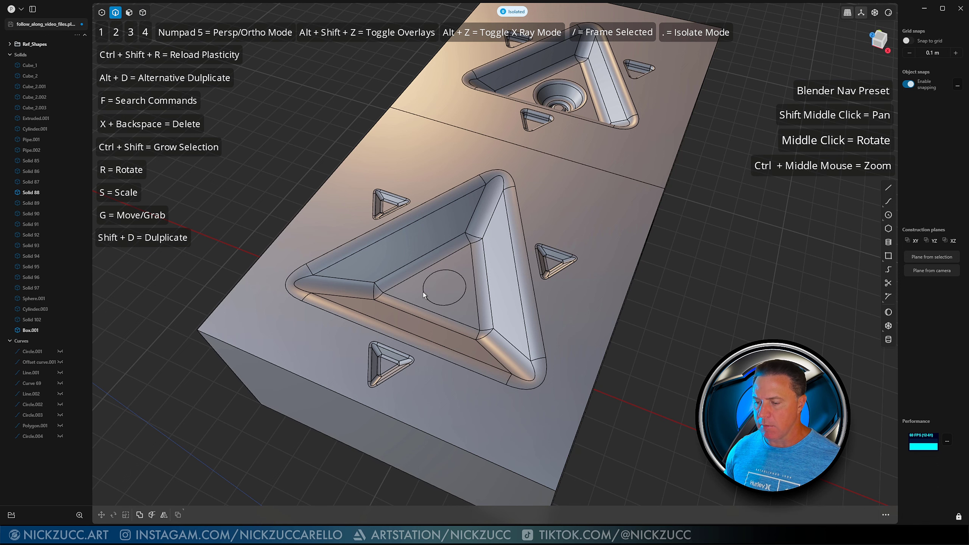
Step: Extrude the imprinted circular face about 0.047 m into the block with a taper of about 19 degrees
{"action": "mouse_move", "coordinate": [457, 282]}
{"action": "middle_mouse_down"}
{"action": "mouse_move", "coordinate": [461, 269]}
{"action": "mouse_move", "coordinate": [448, 284]}
{"action": "mouse_move", "coordinate": [445, 269]}
{"action": "middle_mouse_up"}
{"action": "key", "text": "3"}
{"action": "left_click", "coordinate": [448, 291]}
{"action": "key", "text": "Escape"}
{"action": "key", "text": "e"}
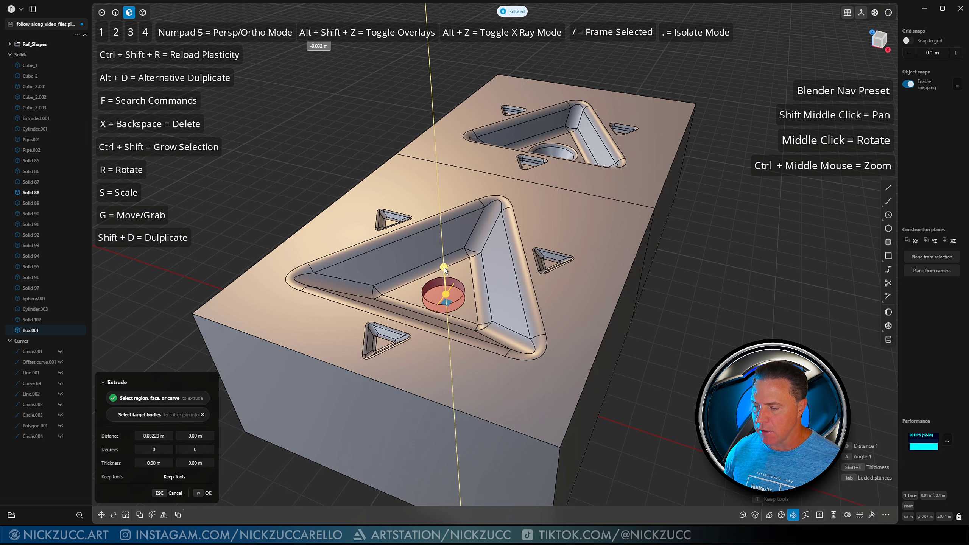
{"action": "left_click_drag", "start_coordinate": [444, 268], "coordinate": [445, 273]}
{"action": "middle_click_drag", "start_coordinate": [451, 264], "coordinate": [453, 269]}
{"action": "left_click_drag", "start_coordinate": [453, 270], "coordinate": [453, 264]}
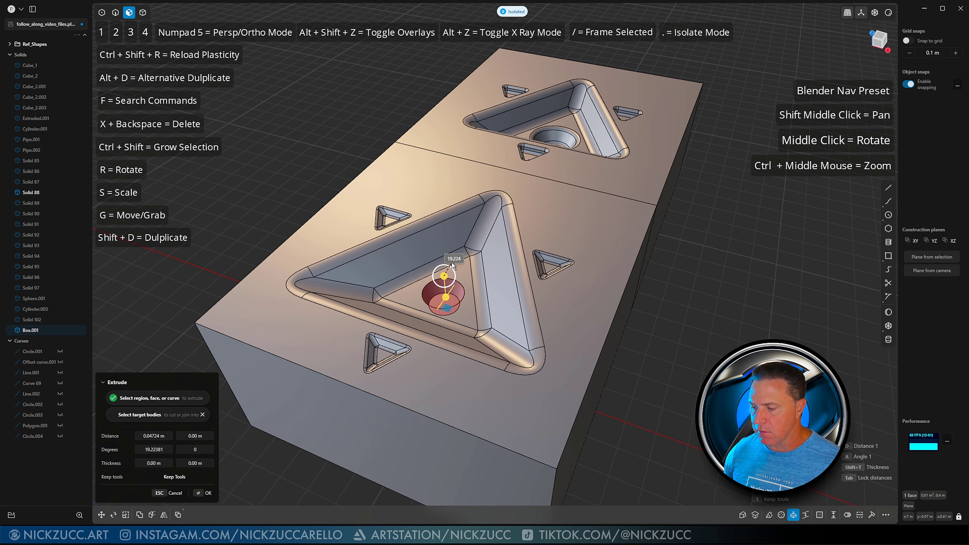
{"action": "right_click", "coordinate": [661, 340]}
Step: Fillet the top rim and floor edges of the tapered round hole together by about 0.014 m
{"action": "middle_click_drag", "start_coordinate": [684, 341], "coordinate": [683, 351]}
{"action": "key", "text": "2"}
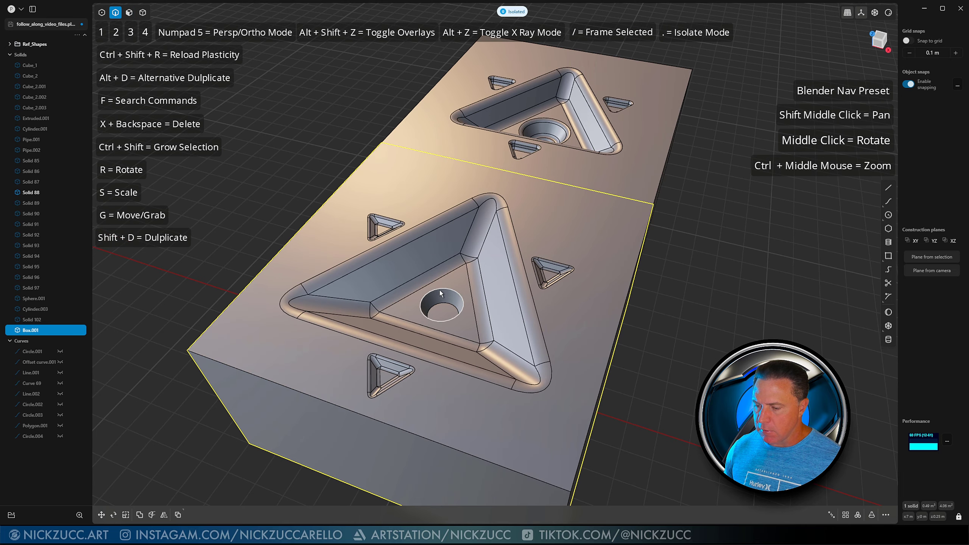
{"action": "left_click", "coordinate": [439, 292]}
{"action": "key", "text": "f"}
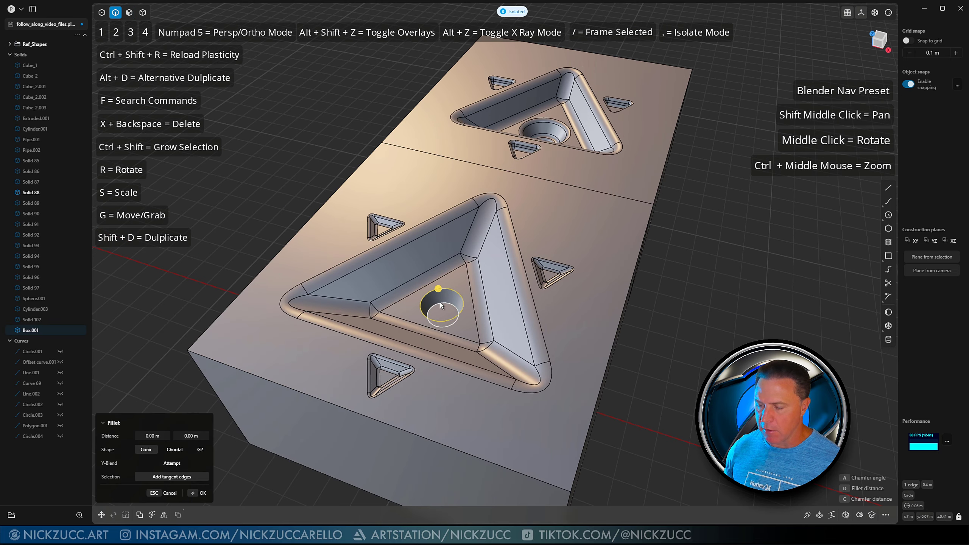
{"action": "left_click", "coordinate": [442, 306], "text": "shift"}
{"action": "middle_click_drag", "start_coordinate": [479, 299], "coordinate": [442, 304]}
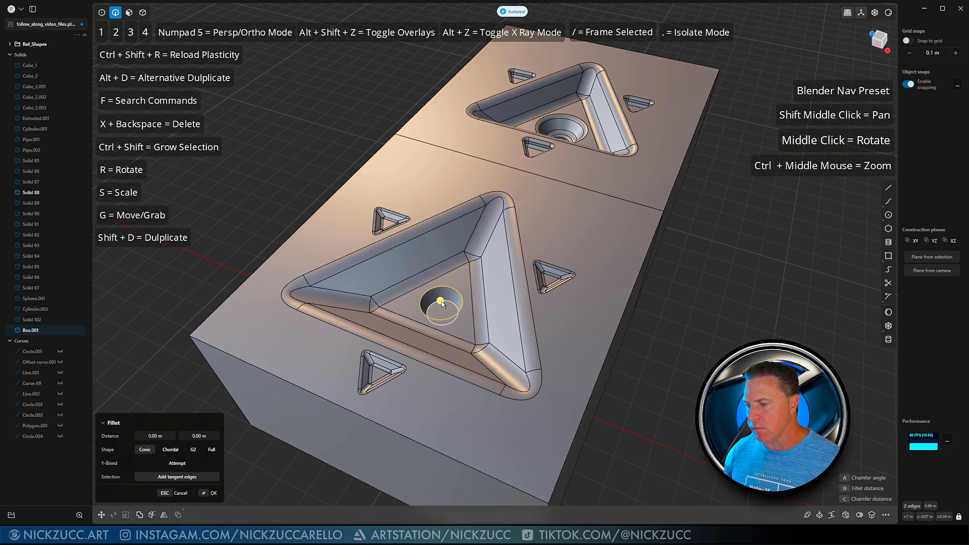
{"action": "left_click_drag", "start_coordinate": [441, 302], "coordinate": [444, 303]}
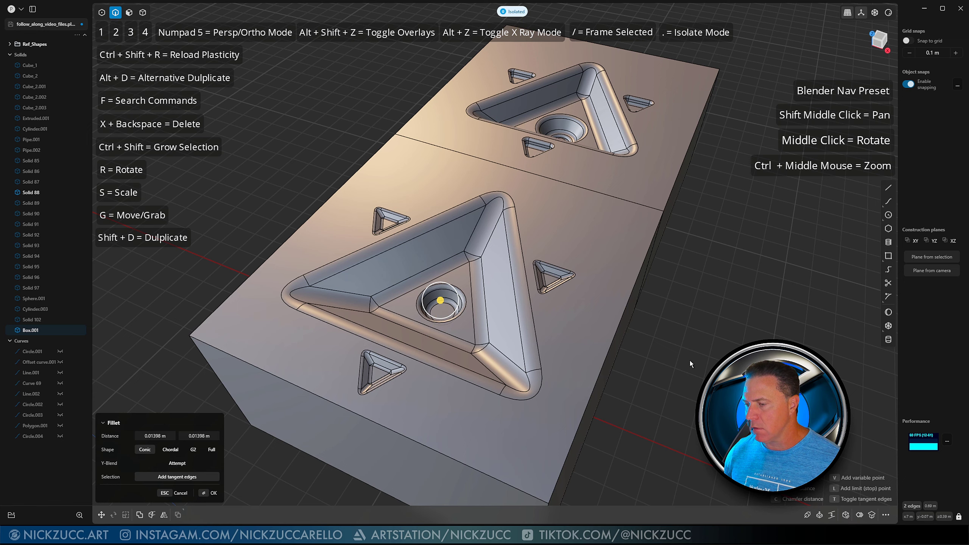
{"action": "key", "text": "Return"}
Step: Offset the outline of the round hole's floor inward by about 0.0156 m to form a smaller inner circle
{"action": "middle_click_drag", "start_coordinate": [677, 336], "coordinate": [626, 350]}
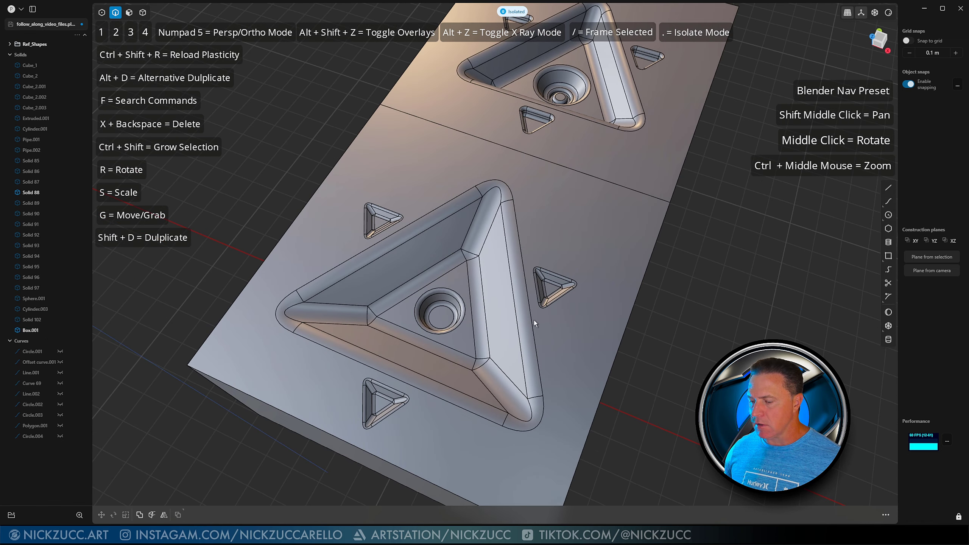
{"action": "key", "text": "3"}
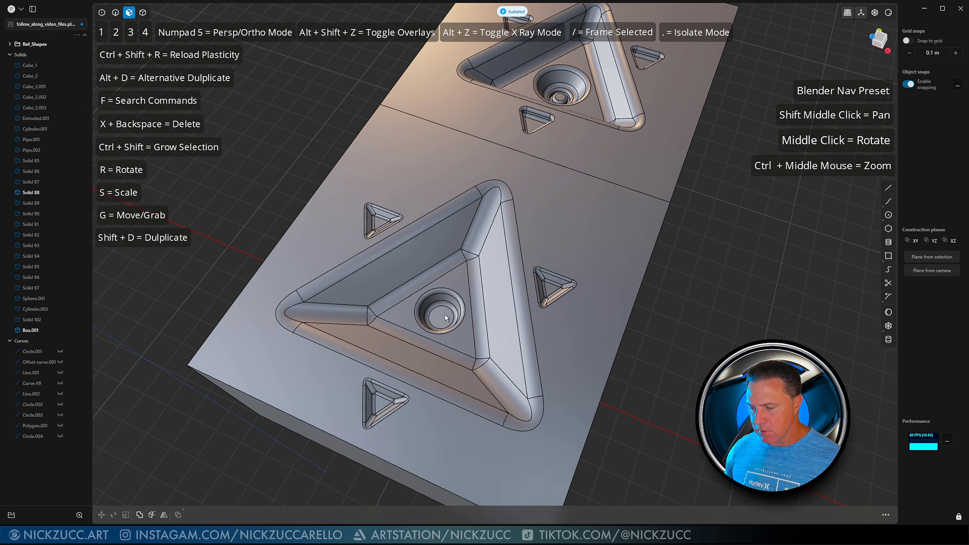
{"action": "left_click", "coordinate": [448, 318]}
{"action": "middle_click_drag", "start_coordinate": [453, 319], "coordinate": [456, 313]}
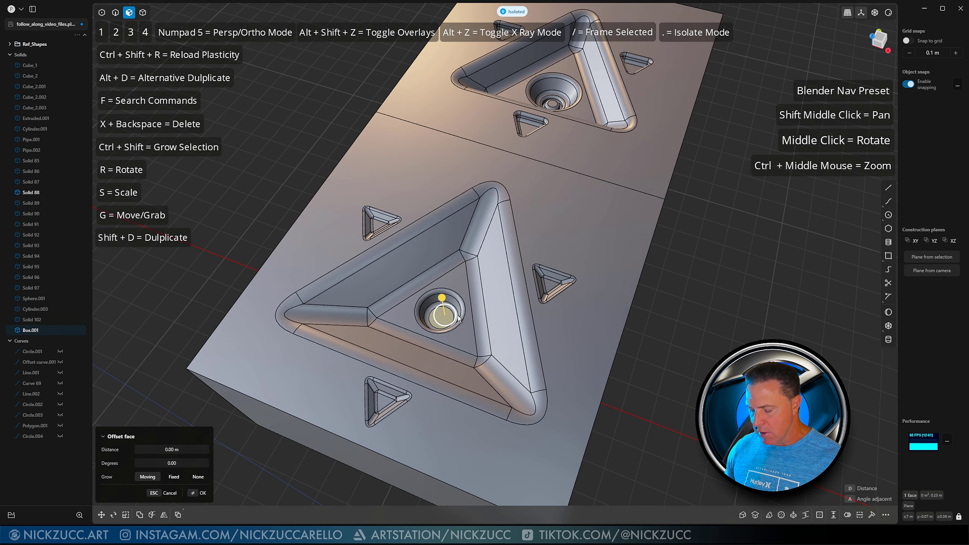
{"action": "key", "text": "o"}
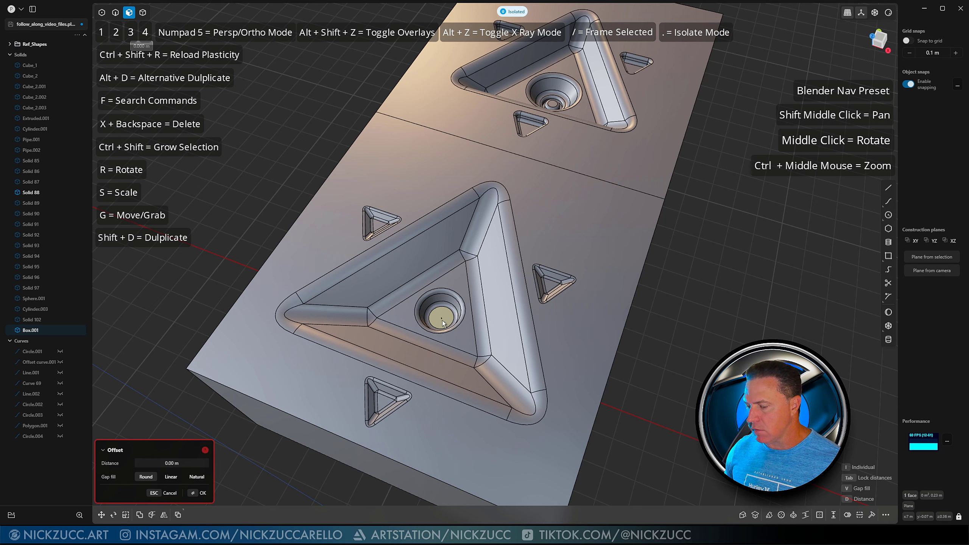
{"action": "left_click", "coordinate": [461, 318]}
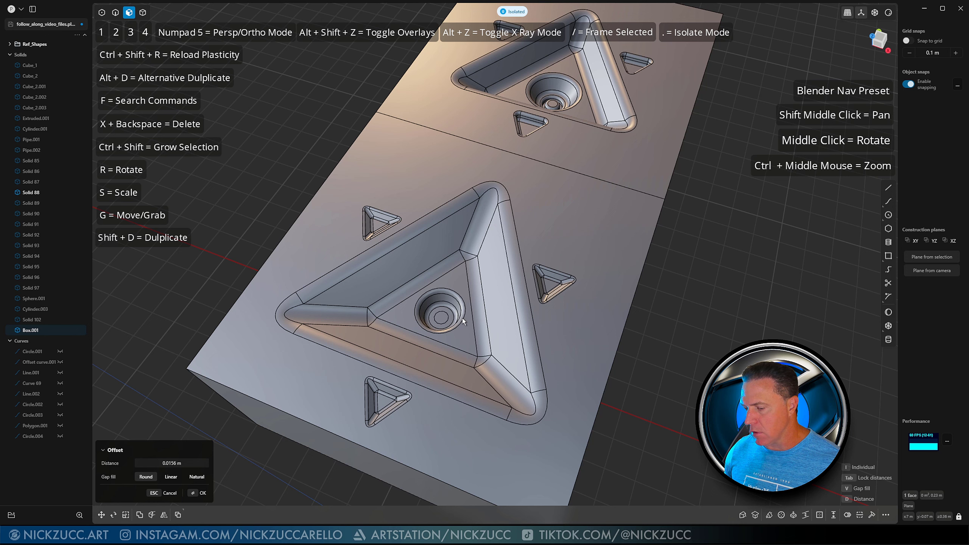
{"action": "right_click", "coordinate": [687, 354]}
{"action": "middle_click_drag", "start_coordinate": [535, 364], "coordinate": [539, 345]}
{"action": "key", "text": "Escape"}
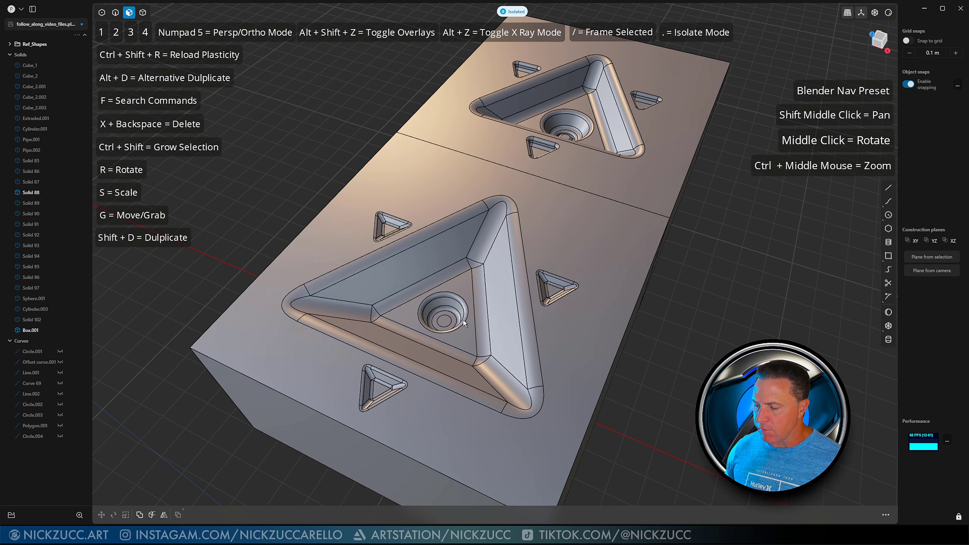
Step: Sink the inner circular face of the round hole deeper into the block with Offset face
{"action": "left_click", "coordinate": [442, 321]}
{"action": "middle_click_drag", "start_coordinate": [442, 321], "coordinate": [440, 302]}
{"action": "left_click_drag", "start_coordinate": [439, 299], "coordinate": [441, 307]}
{"action": "middle_click_drag", "start_coordinate": [598, 339], "coordinate": [622, 372]}
{"action": "key", "text": "Tab"}
{"action": "right_click", "coordinate": [656, 359]}
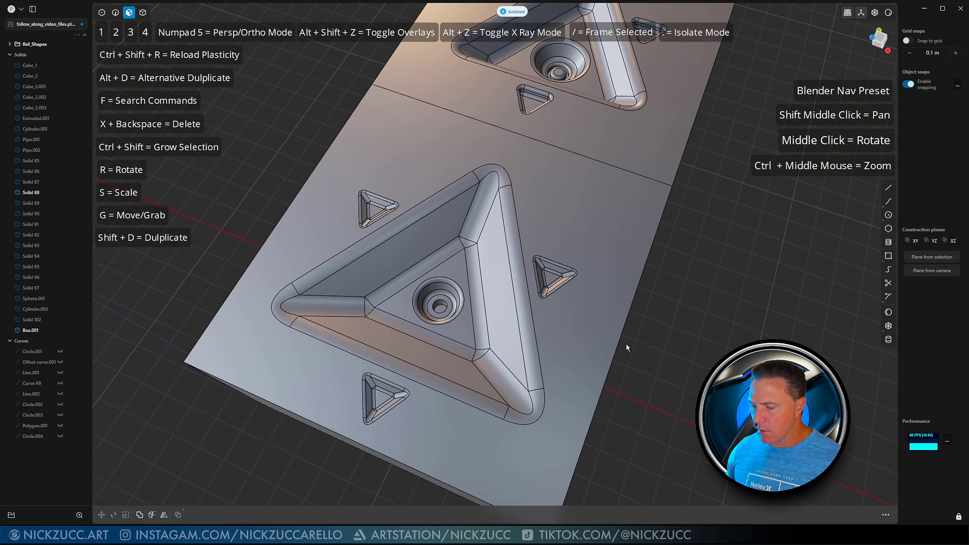
Step: Undo the sinking of the round hole's inner circular face
{"action": "scroll", "coordinate": [618, 341], "scroll_direction": "up", "scroll_amount": 3}
{"action": "key", "text": "ctrl+z"}
{"action": "key", "text": "ctrl+z"}
{"action": "key", "text": "ctrl+z"}
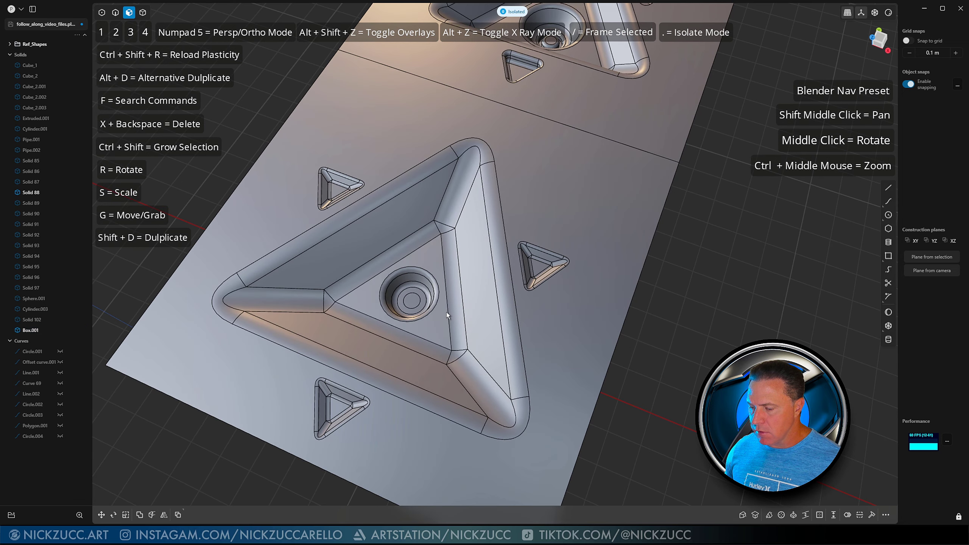
Step: Scale the inner circular face on the round hole's floor up uniformly by about 1.46
{"action": "left_click", "coordinate": [406, 302]}
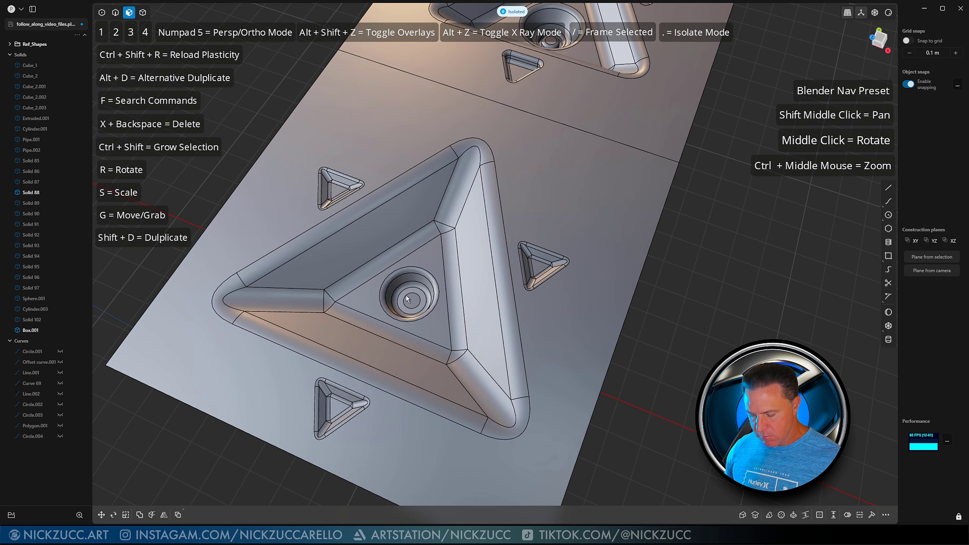
{"action": "key", "text": "o"}
{"action": "key", "text": "s"}
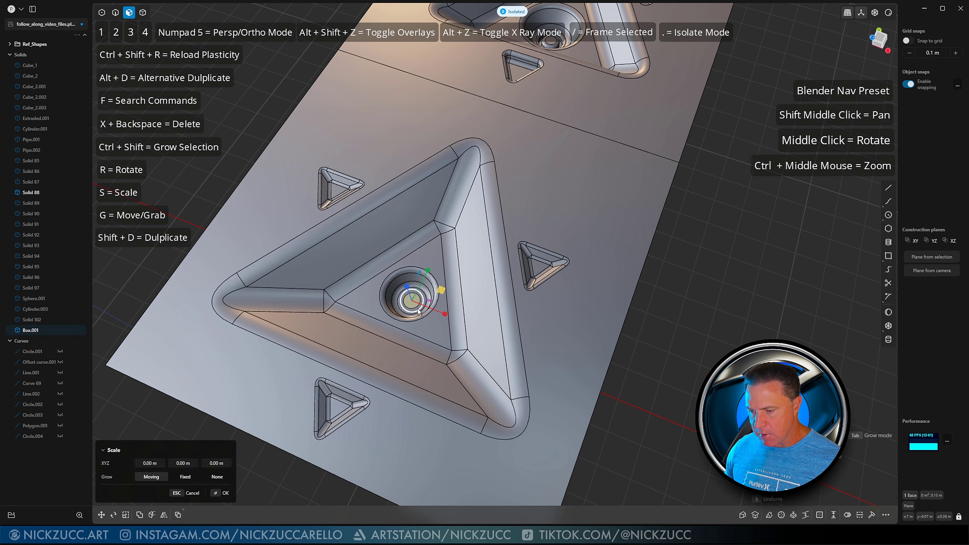
{"action": "left_click", "coordinate": [423, 298]}
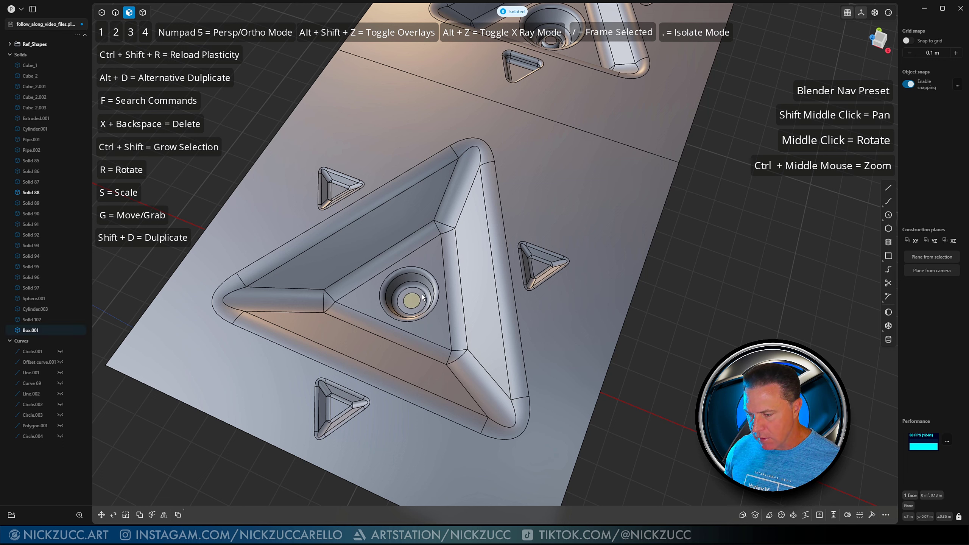
{"action": "key", "text": "s"}
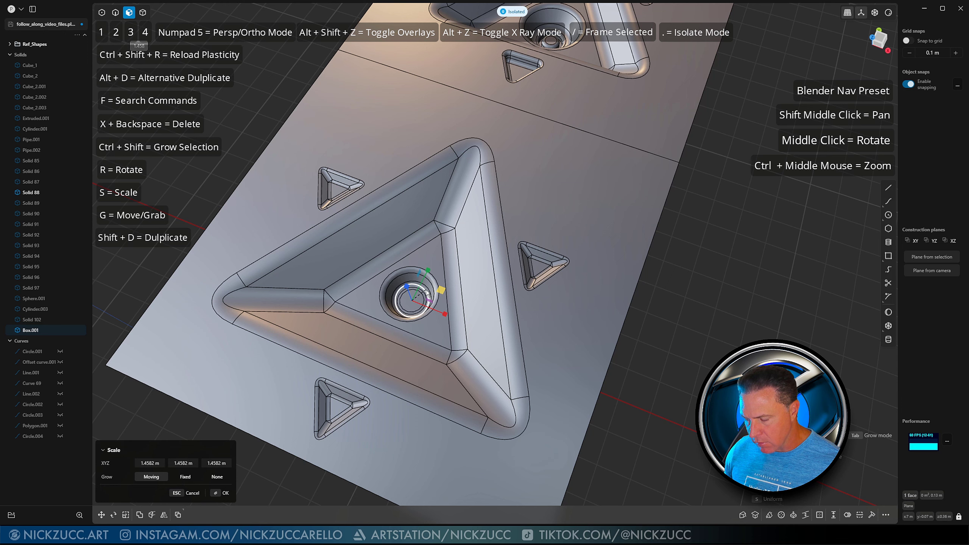
{"action": "left_click", "coordinate": [426, 291]}
{"action": "left_click", "coordinate": [703, 363]}
{"action": "middle_click_drag", "start_coordinate": [492, 340], "coordinate": [486, 328]}
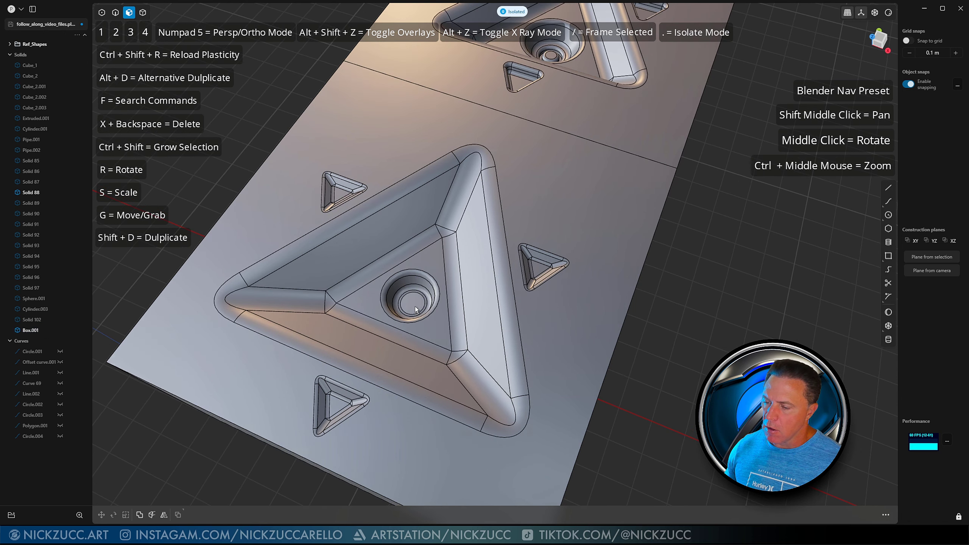
Step: Sink the circular face on the round hole's floor about 0.0498 m deeper into the block with Offset face
{"action": "left_click", "coordinate": [414, 306]}
{"action": "middle_click_drag", "start_coordinate": [415, 307], "coordinate": [412, 291]}
{"action": "left_click_drag", "start_coordinate": [410, 289], "coordinate": [412, 303]}
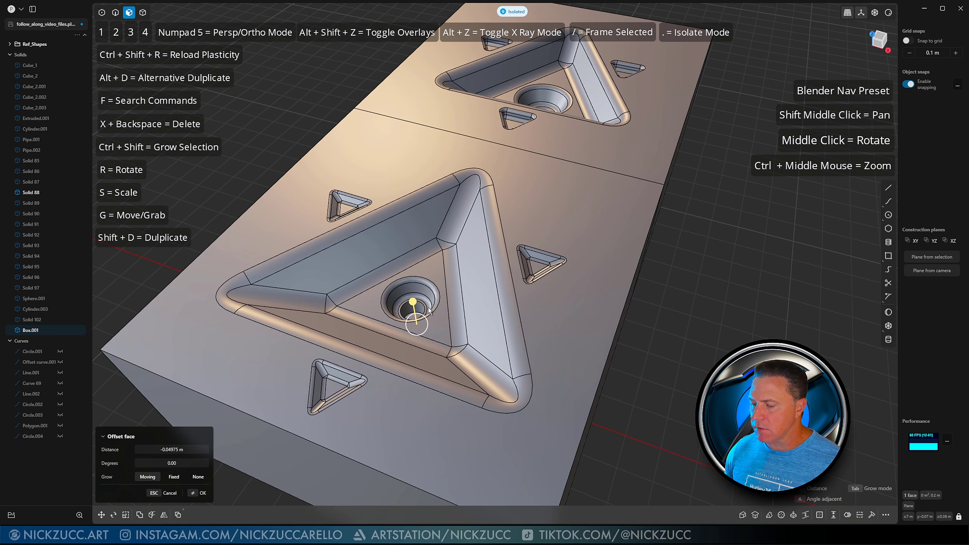
{"action": "left_click", "coordinate": [660, 358]}
{"action": "left_click", "coordinate": [661, 358]}
Step: Offset the outline of the sunken circular floor inward by about 0.0065 m to form a smaller circle
{"action": "middle_click_drag", "start_coordinate": [664, 349], "coordinate": [673, 377]}
{"action": "left_click", "coordinate": [418, 334]}
{"action": "key", "text": "o"}
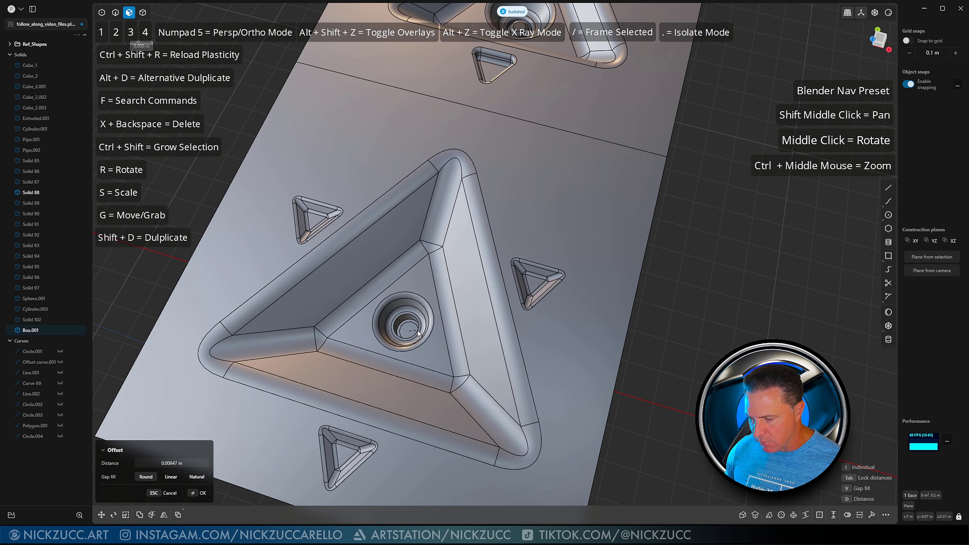
{"action": "middle_click_drag", "start_coordinate": [677, 362], "coordinate": [445, 322]}
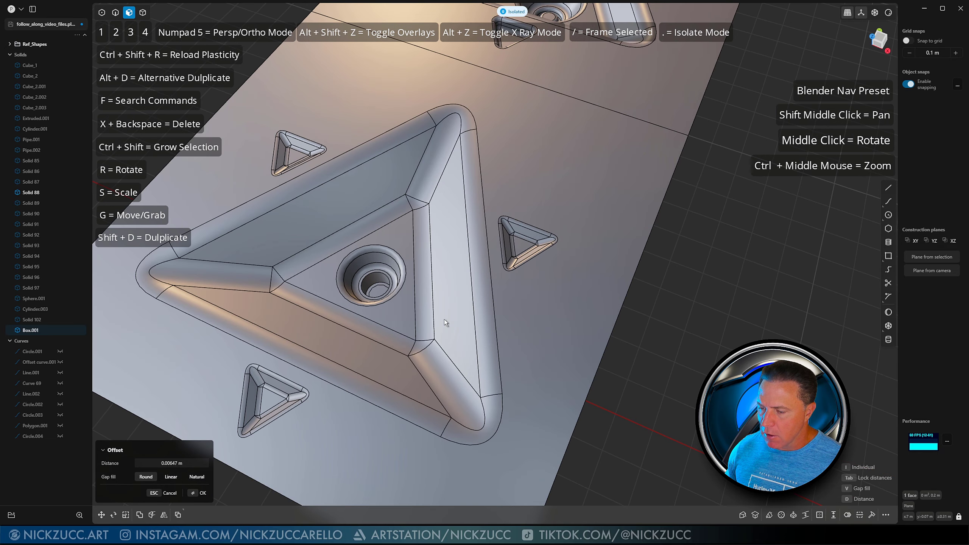
{"action": "right_click", "coordinate": [363, 278]}
Step: Bevel the circular step edge inside the round hole with a Fillet distance of about -0.014 m
{"action": "key", "text": "2"}
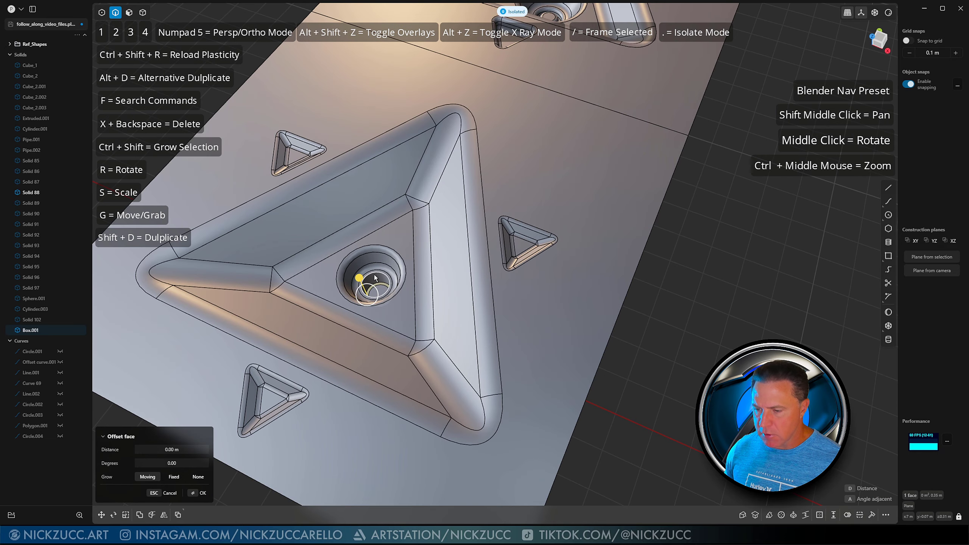
{"action": "left_click", "coordinate": [375, 278]}
{"action": "key", "text": "f"}
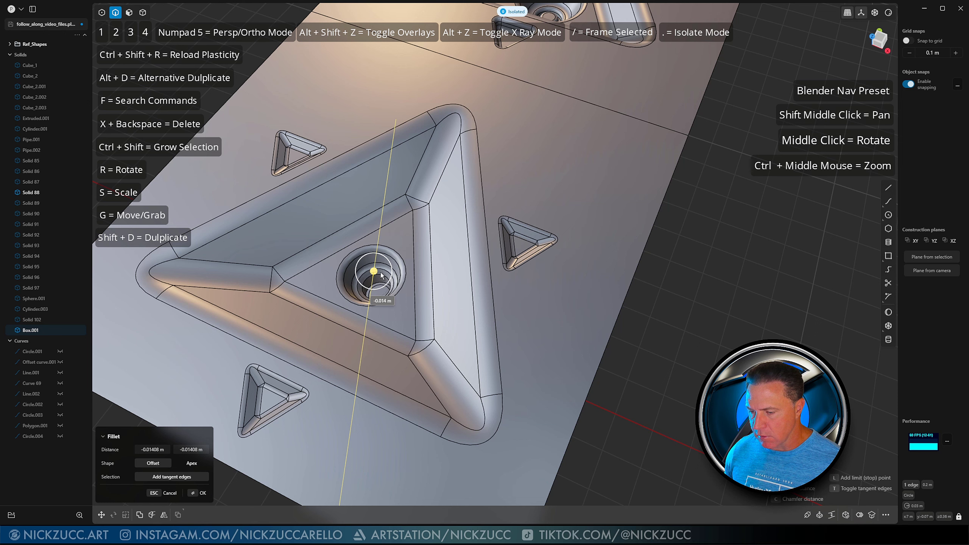
{"action": "left_click_drag", "start_coordinate": [380, 276], "coordinate": [369, 278]}
{"action": "right_click", "coordinate": [639, 347]}
{"action": "middle_click_drag", "start_coordinate": [638, 347], "coordinate": [619, 356]}
{"action": "key", "text": "3"}
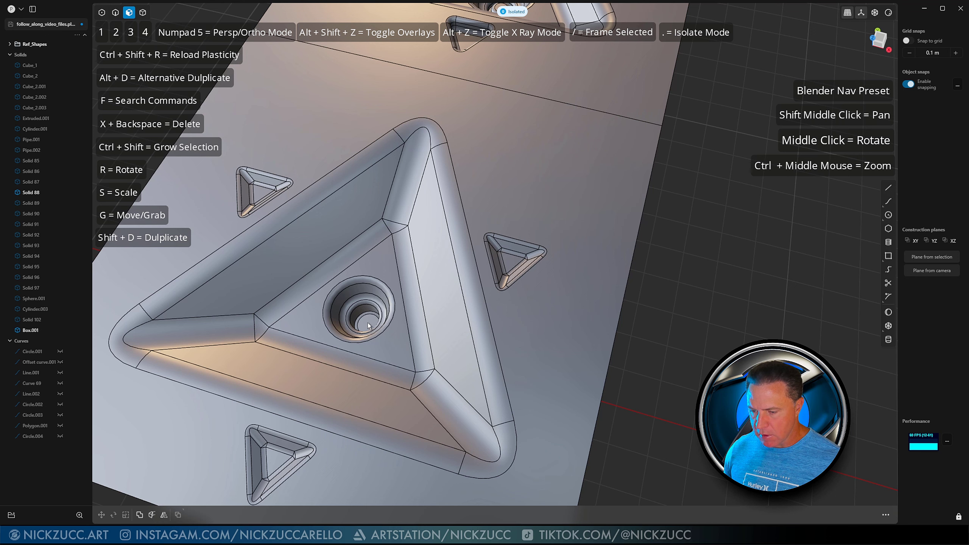
{"action": "left_click", "coordinate": [368, 323]}
{"action": "middle_click_drag", "start_coordinate": [368, 323], "coordinate": [361, 320]}
{"action": "left_click_drag", "start_coordinate": [366, 311], "coordinate": [360, 293]}
{"action": "right_click", "coordinate": [662, 395]}
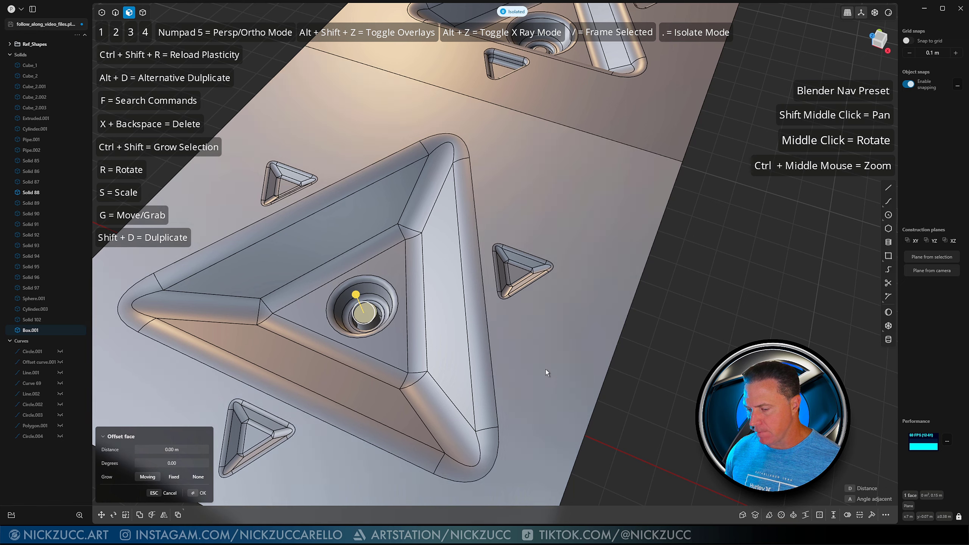
{"action": "left_click", "coordinate": [659, 402]}
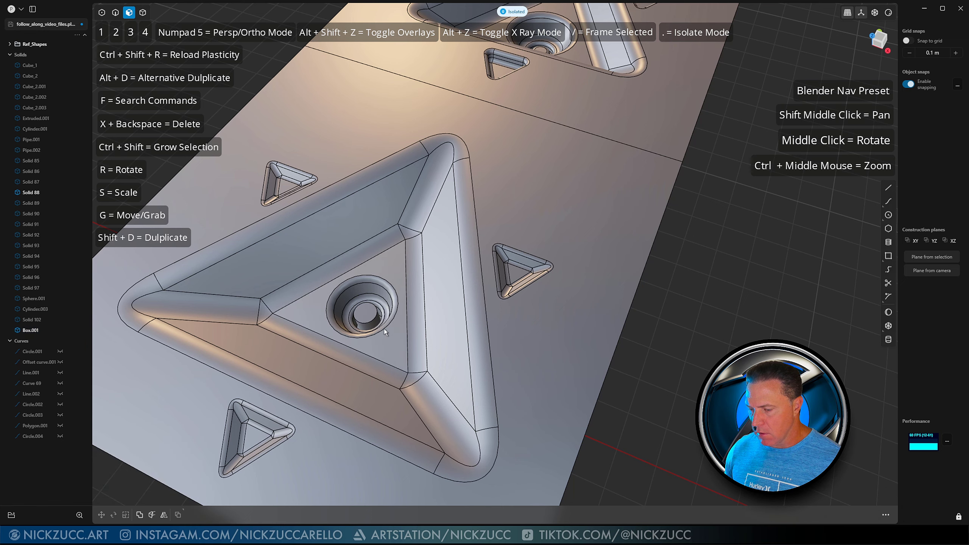
Step: Move the innermost circular face of the round hole about 0.0149 m downward along the Z axis
{"action": "left_click", "coordinate": [367, 319]}
{"action": "key", "text": "g"}
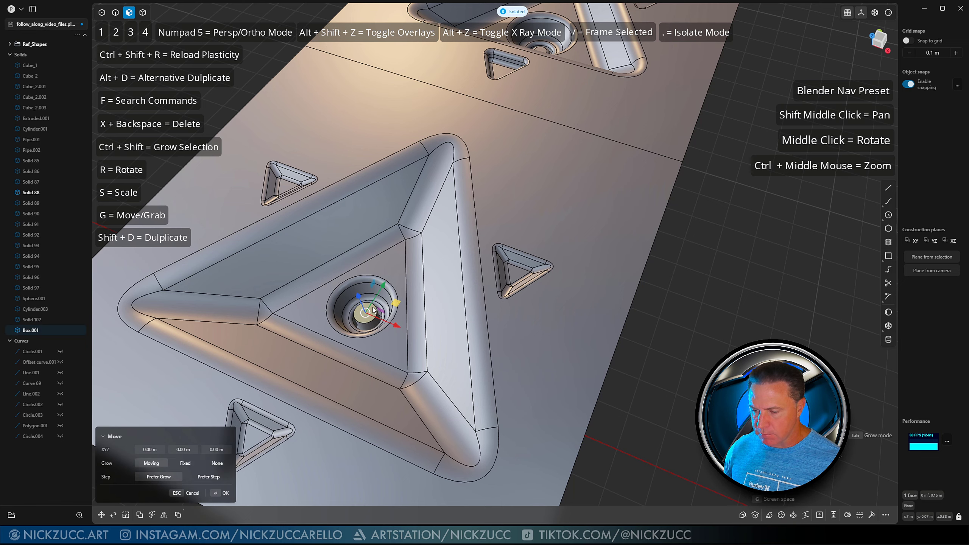
{"action": "middle_click_drag", "start_coordinate": [373, 307], "coordinate": [366, 296]}
{"action": "left_click_drag", "start_coordinate": [359, 295], "coordinate": [351, 310]}
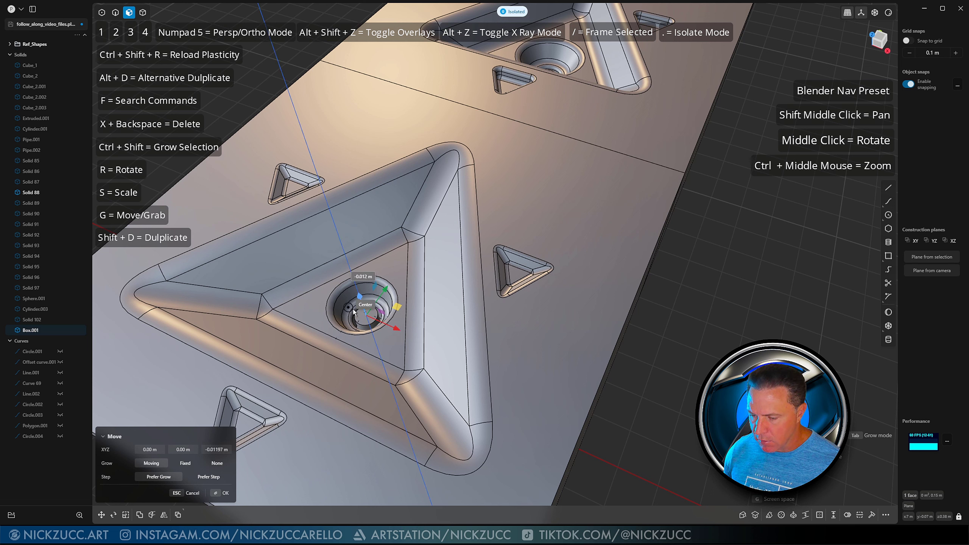
{"action": "left_click_drag", "start_coordinate": [353, 309], "coordinate": [350, 316]}
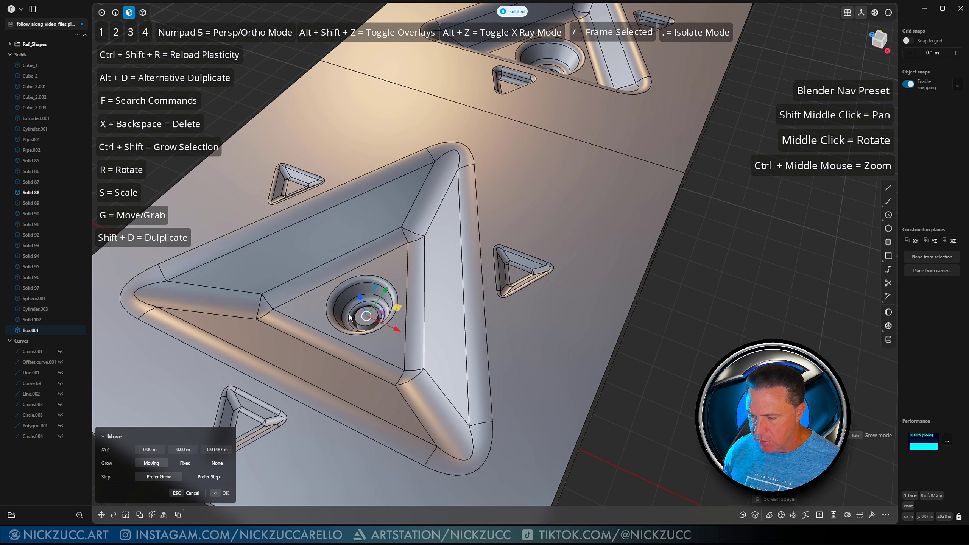
{"action": "right_click", "coordinate": [696, 380]}
{"action": "left_click", "coordinate": [695, 380]}
Step: Fillet the circular edge around the round hole's innermost recess with a distance of about 0.0084 m
{"action": "key", "text": "shift+2"}
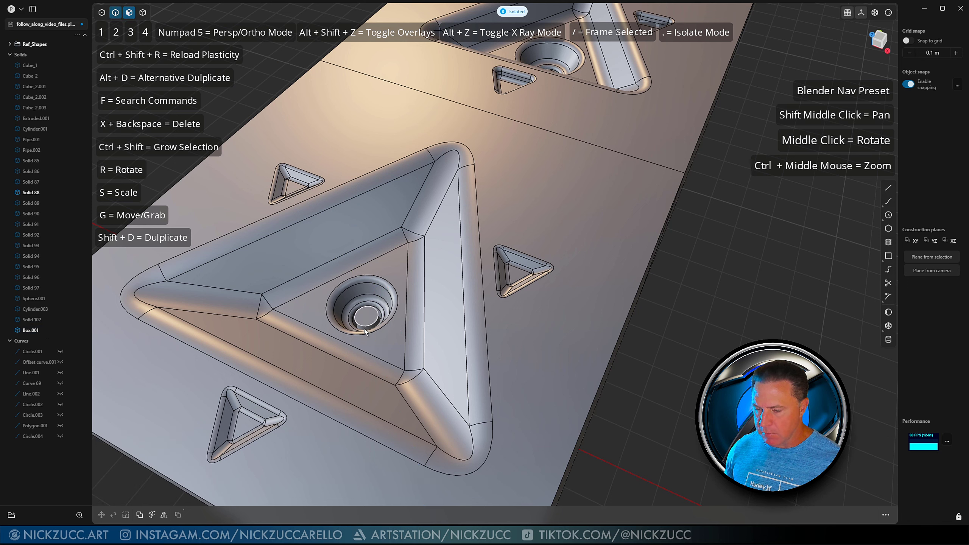
{"action": "left_click", "coordinate": [364, 328]}
{"action": "key", "text": "f"}
{"action": "left_click_drag", "start_coordinate": [369, 325], "coordinate": [375, 328]}
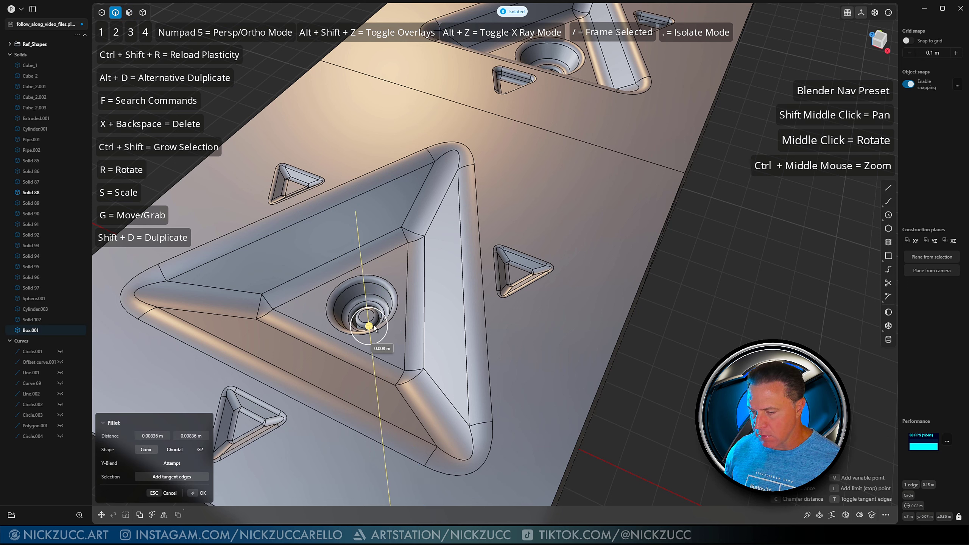
{"action": "key", "text": "Return"}
{"action": "scroll", "coordinate": [656, 395], "scroll_direction": "down", "scroll_amount": 5}
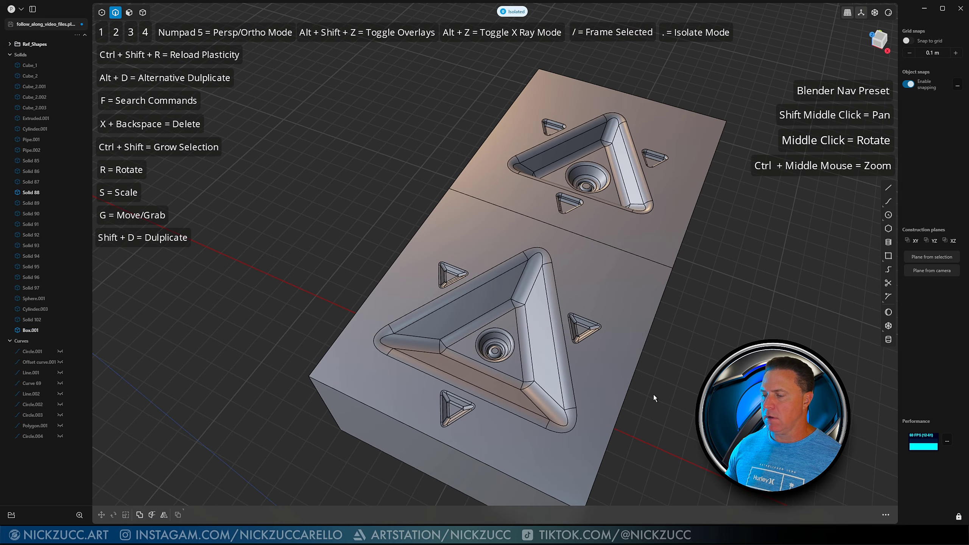
Step: Draw a three-sided polygon about 0.71 m in perimeter on the block's top face, beside the large triangular pocket's apex
{"action": "middle_click_drag", "start_coordinate": [668, 384], "coordinate": [612, 367]}
{"action": "middle_click_drag", "start_coordinate": [632, 331], "coordinate": [609, 344]}
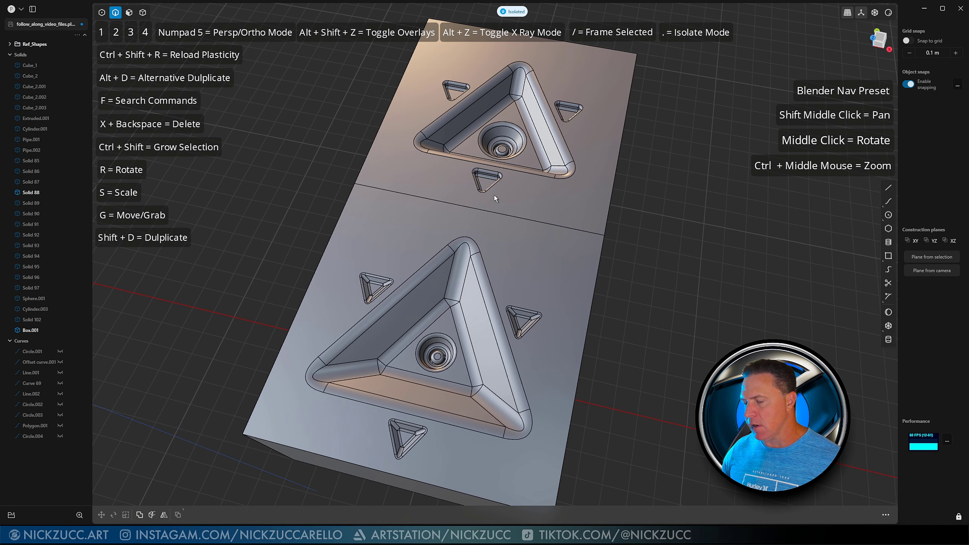
{"action": "middle_click_drag", "start_coordinate": [495, 194], "coordinate": [474, 180], "text": "shift"}
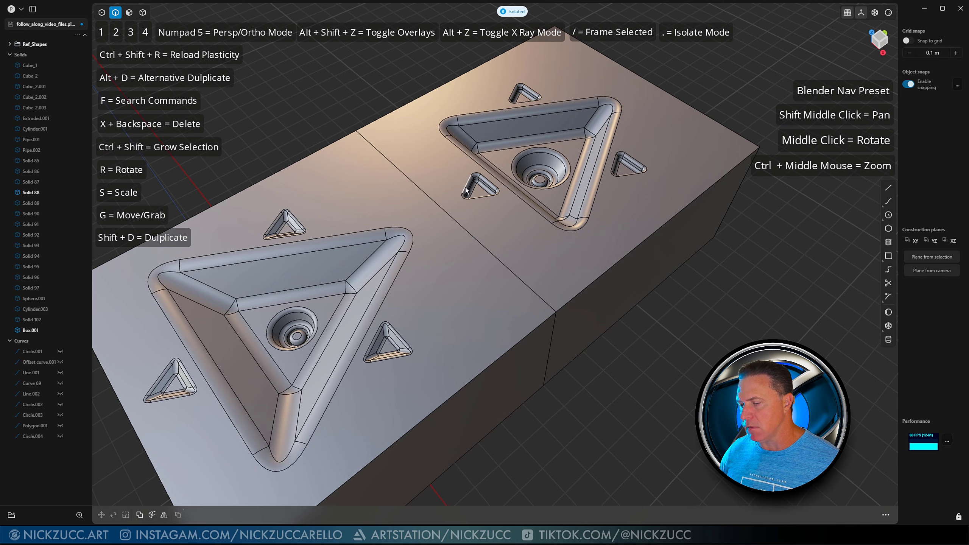
{"action": "middle_click_drag", "start_coordinate": [466, 192], "coordinate": [511, 242]}
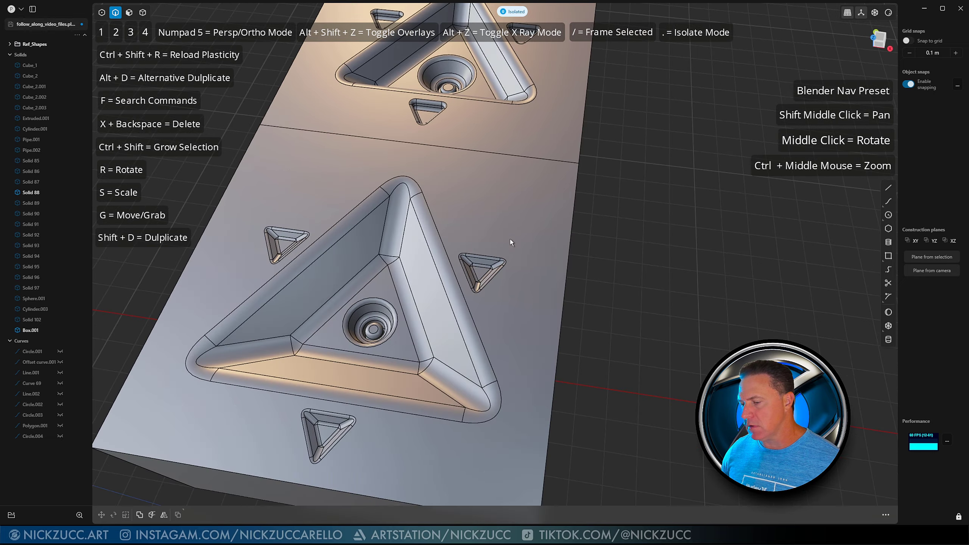
{"action": "left_click", "coordinate": [888, 229]}
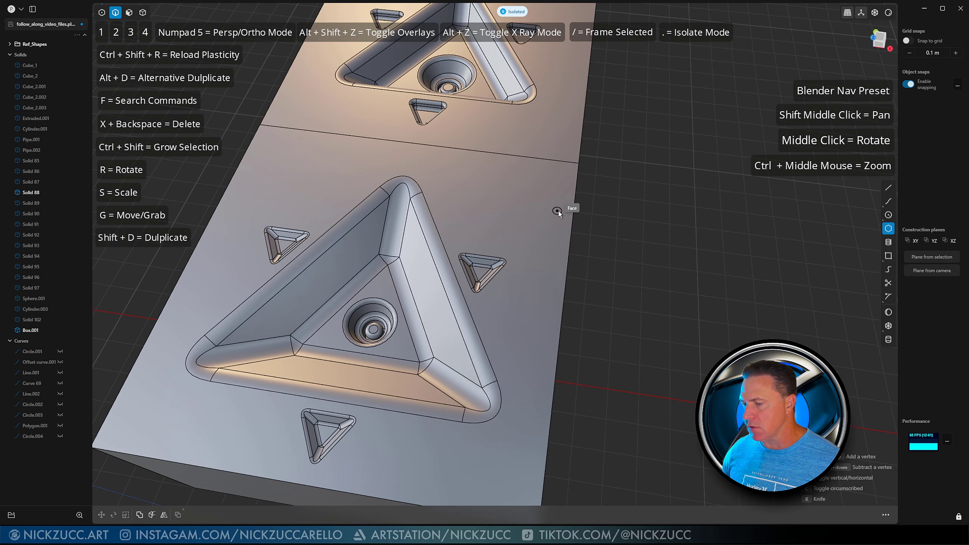
{"action": "left_click", "coordinate": [496, 206]}
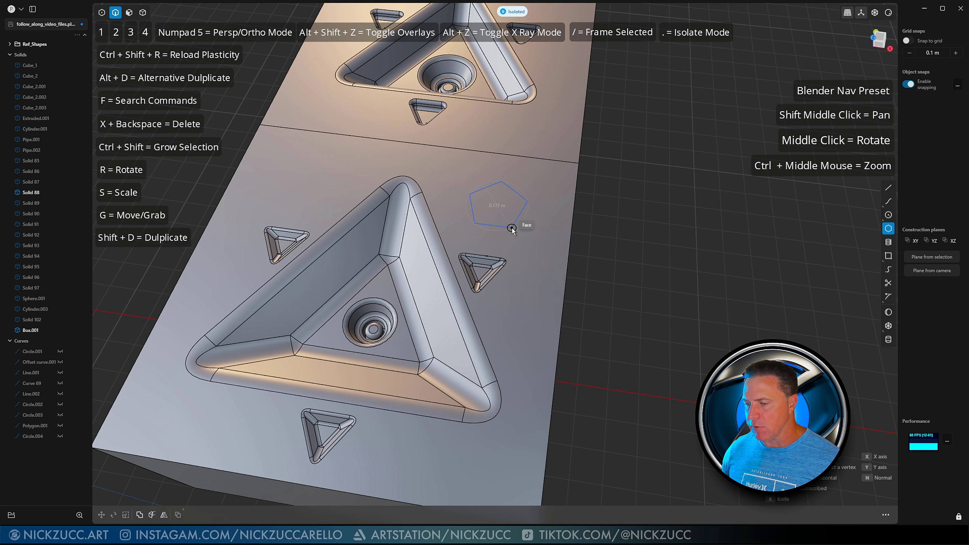
{"action": "scroll", "coordinate": [511, 228], "scroll_direction": "down", "scroll_amount": 2}
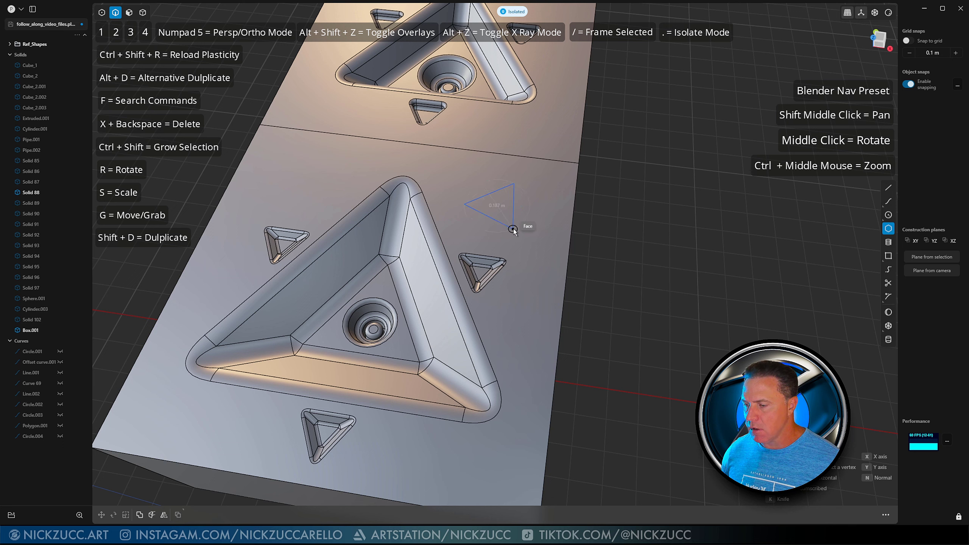
{"action": "left_click", "coordinate": [535, 230]}
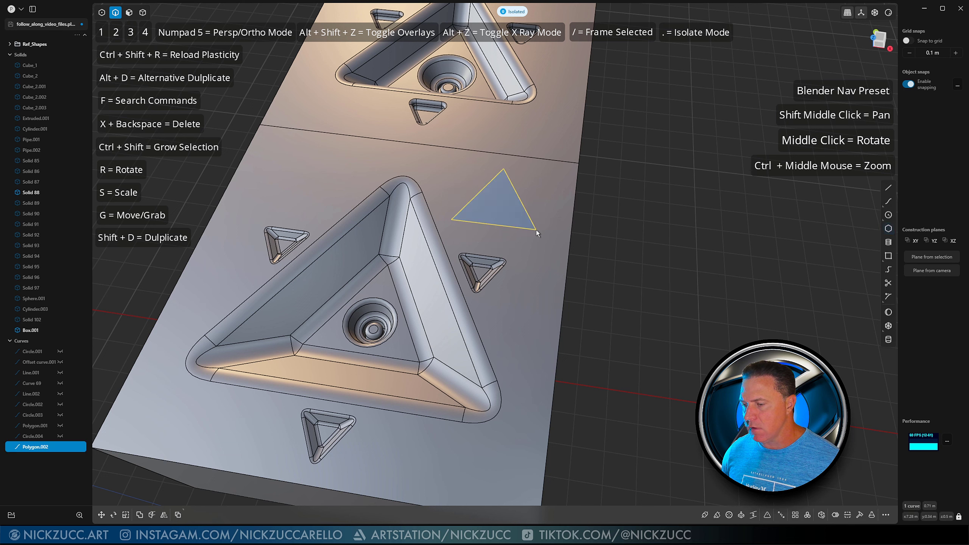
Step: Fillet all three corners of the new triangle curve by about 0.025 m
{"action": "left_click", "coordinate": [504, 170]}
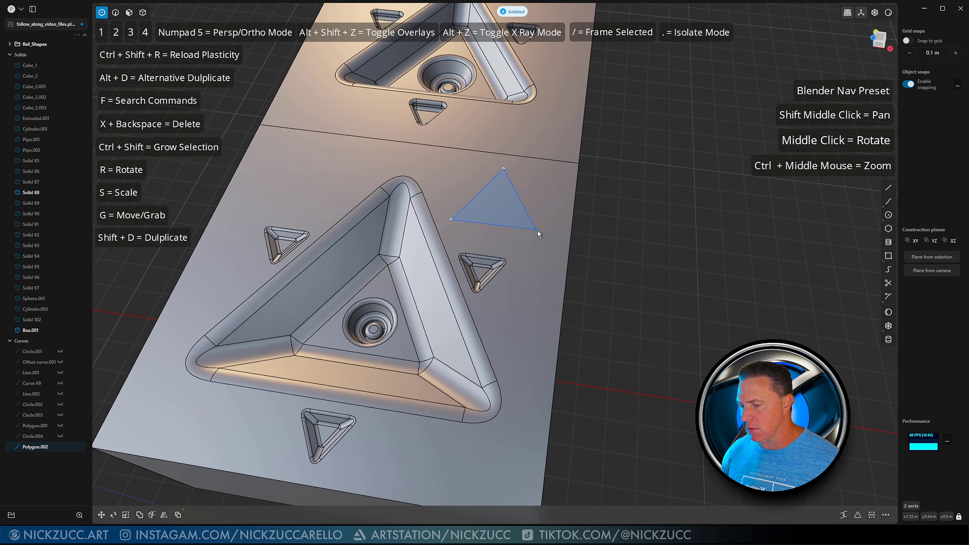
{"action": "key", "text": "b"}
{"action": "left_click_drag", "start_coordinate": [497, 198], "coordinate": [497, 202]}
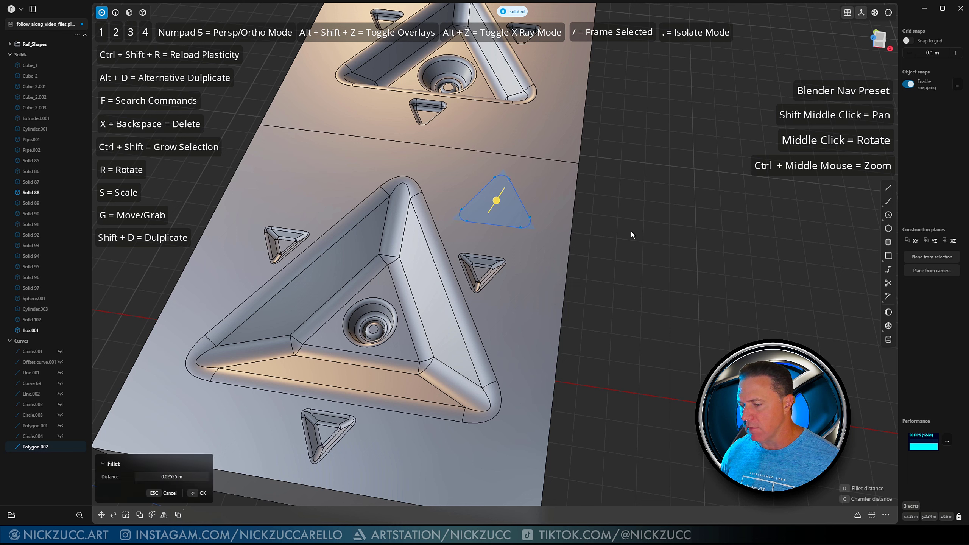
{"action": "key", "text": "Return"}
Step: Imprint the rounded triangle curve onto the block's top face with the Vector method along Z, and hide the curve
{"action": "middle_click_drag", "start_coordinate": [636, 231], "coordinate": [523, 205]}
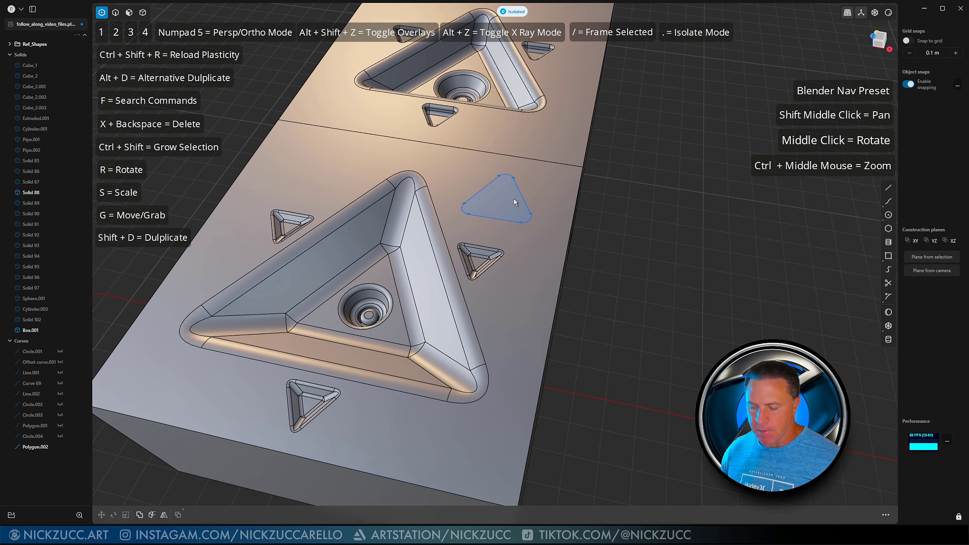
{"action": "key", "text": "2"}
{"action": "left_click", "coordinate": [519, 197]}
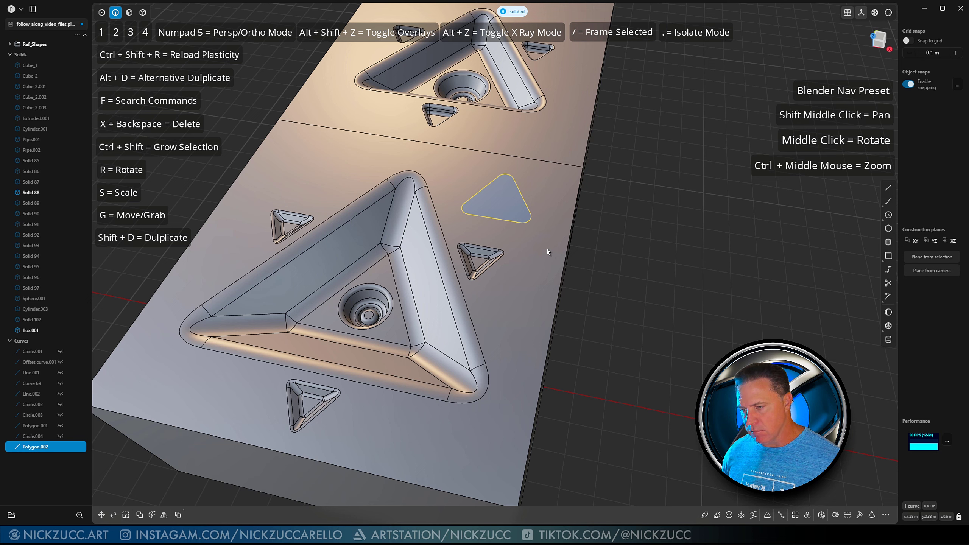
{"action": "key", "text": "i"}
{"action": "left_click", "coordinate": [547, 249]}
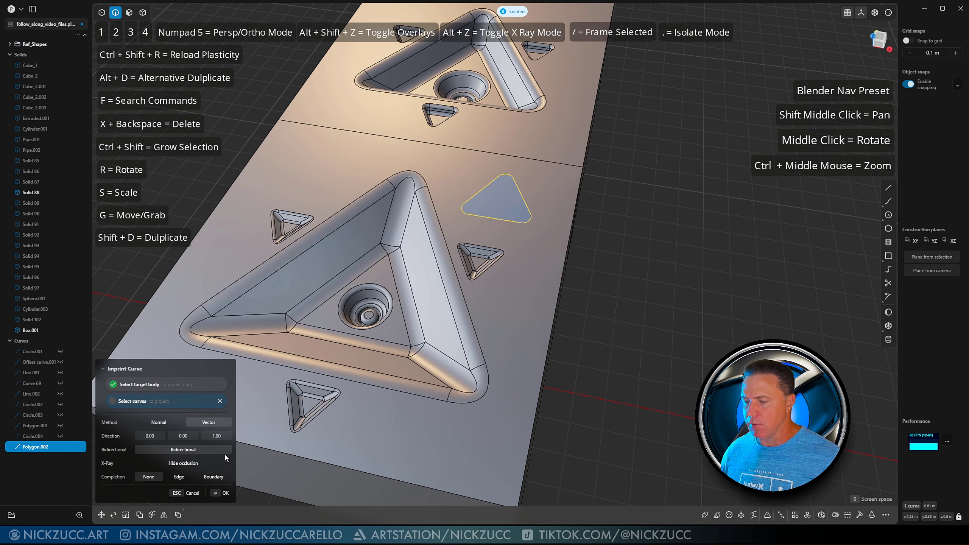
{"action": "left_click", "coordinate": [215, 493]}
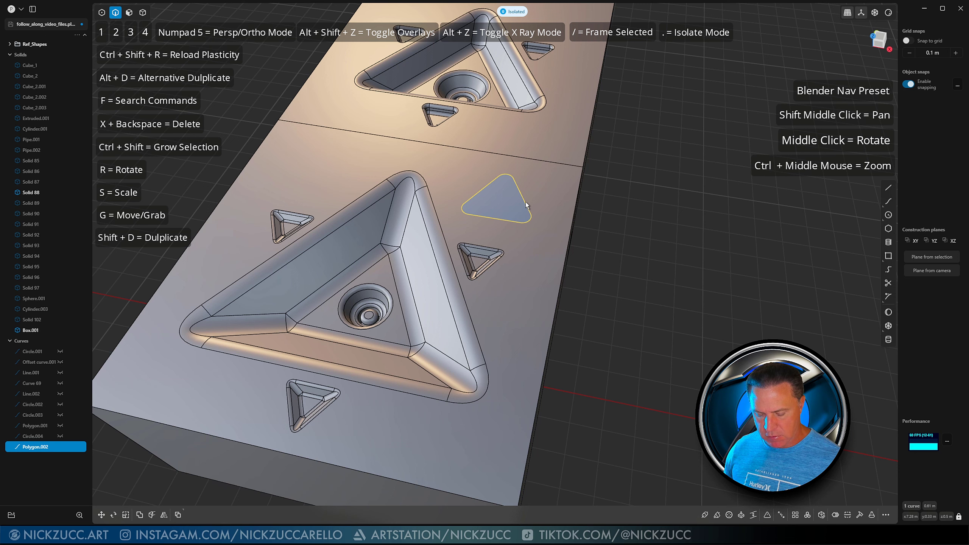
{"action": "key", "text": "Escape"}
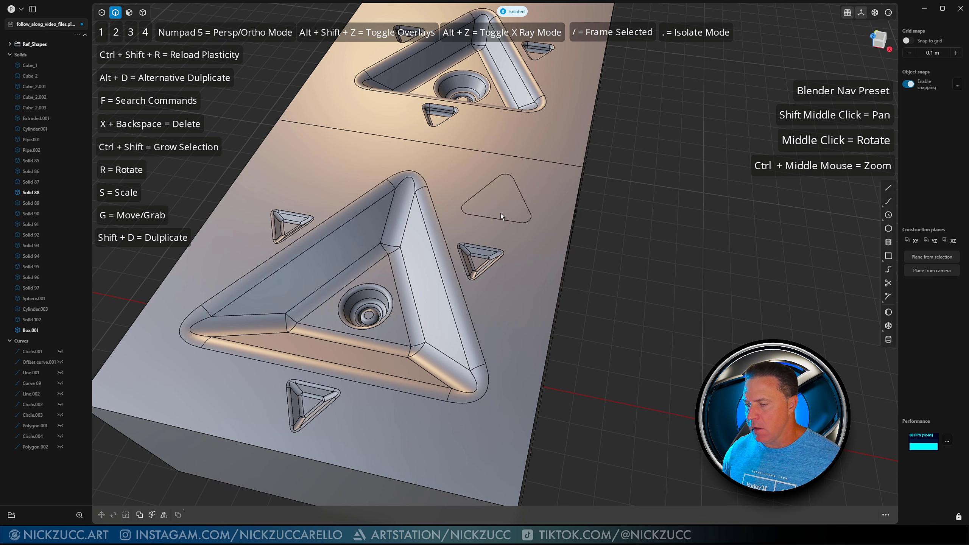
{"action": "scroll", "coordinate": [500, 214], "scroll_direction": "up", "scroll_amount": 1}
{"action": "key", "text": "3"}
{"action": "left_click", "coordinate": [499, 202]}
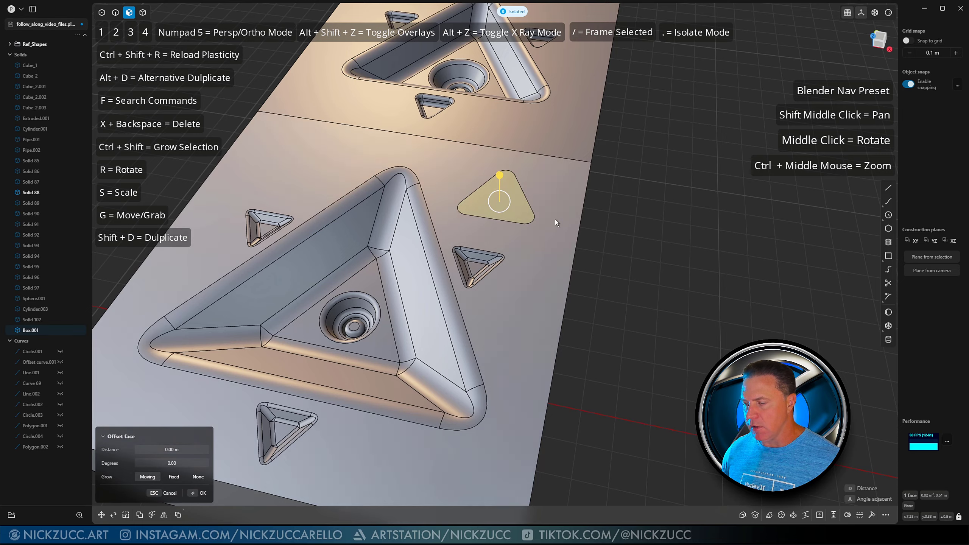
{"action": "middle_click_drag", "start_coordinate": [555, 220], "coordinate": [598, 226]}
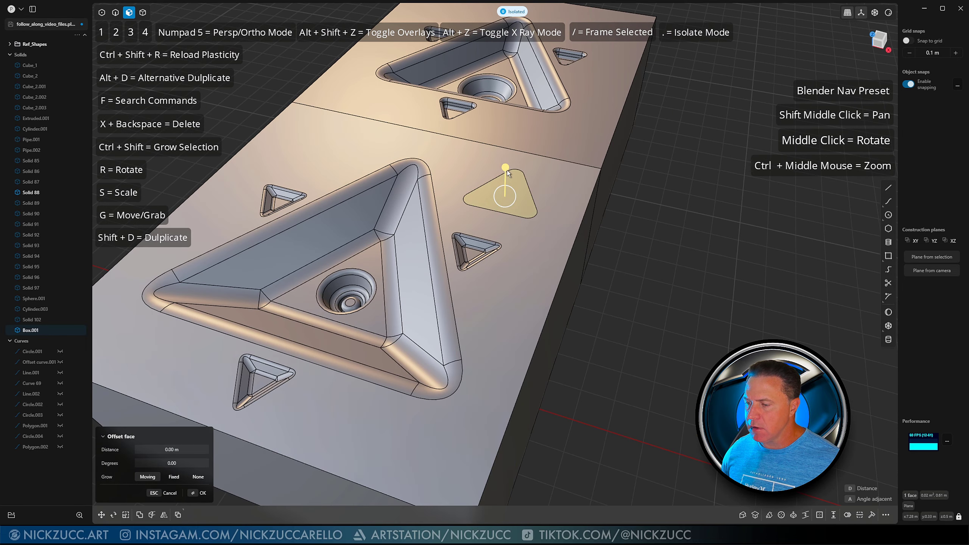
{"action": "key", "text": "Escape"}
{"action": "left_click", "coordinate": [518, 203]}
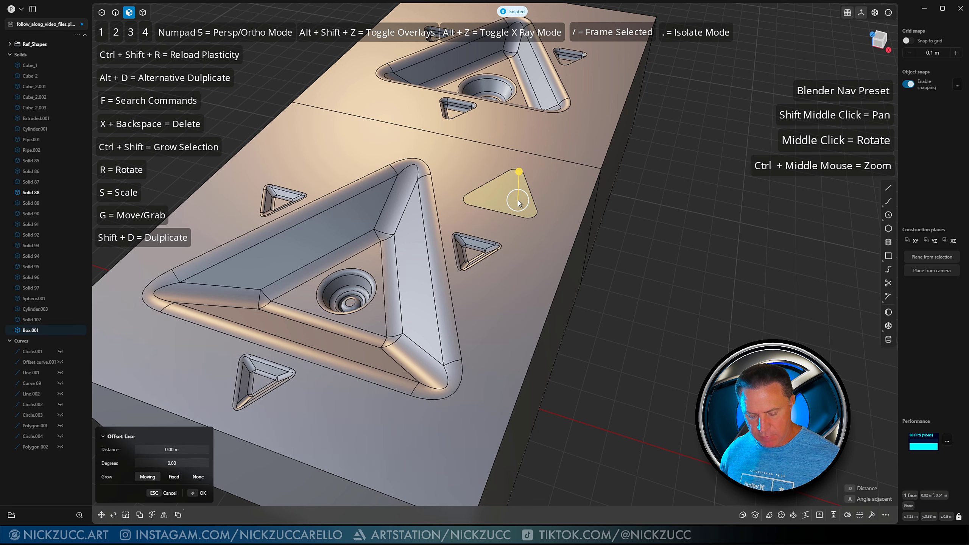
{"action": "middle_click_drag", "start_coordinate": [518, 203], "coordinate": [511, 194]}
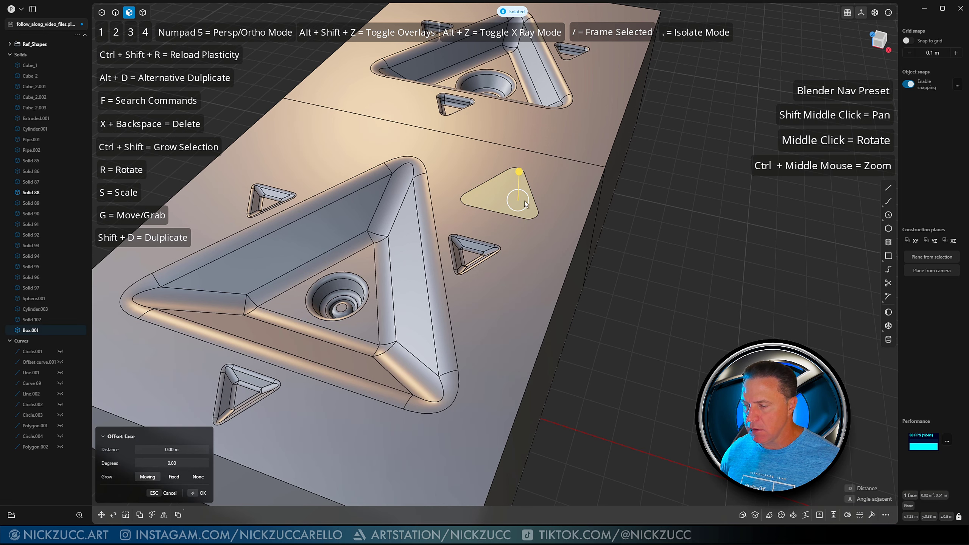
{"action": "left_click", "coordinate": [622, 231]}
Step: Extrude the imprinted triangular face about 0.055 m into the block as a cut with a draft of about 19.56 degrees
{"action": "left_click", "coordinate": [509, 202]}
{"action": "key", "text": "e"}
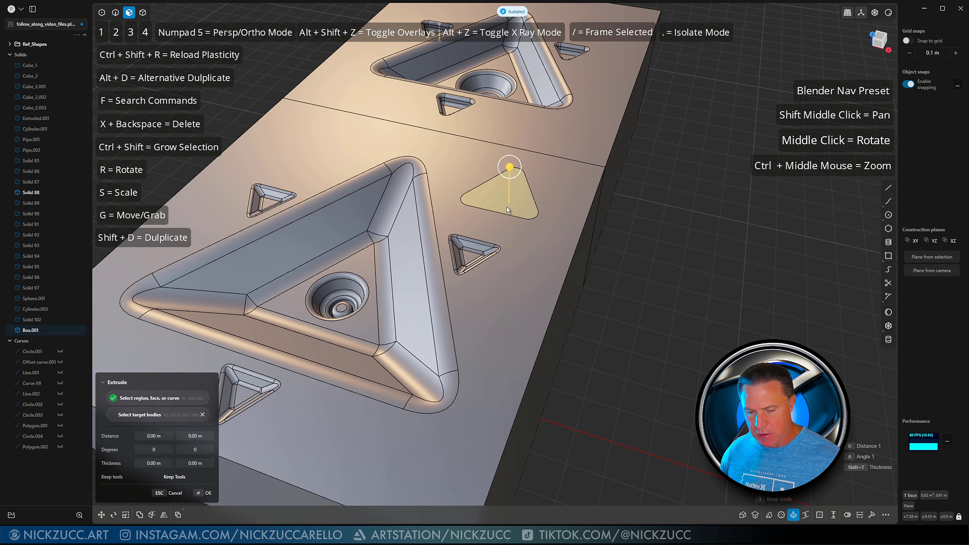
{"action": "left_click_drag", "start_coordinate": [510, 167], "coordinate": [510, 185]}
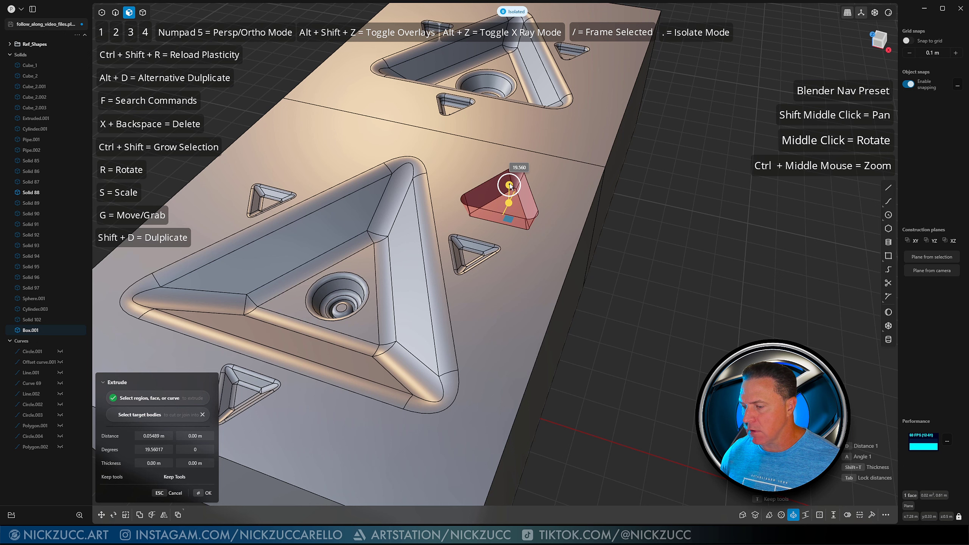
{"action": "key", "text": "Return"}
{"action": "middle_click_drag", "start_coordinate": [631, 234], "coordinate": [540, 233]}
{"action": "key", "text": "2"}
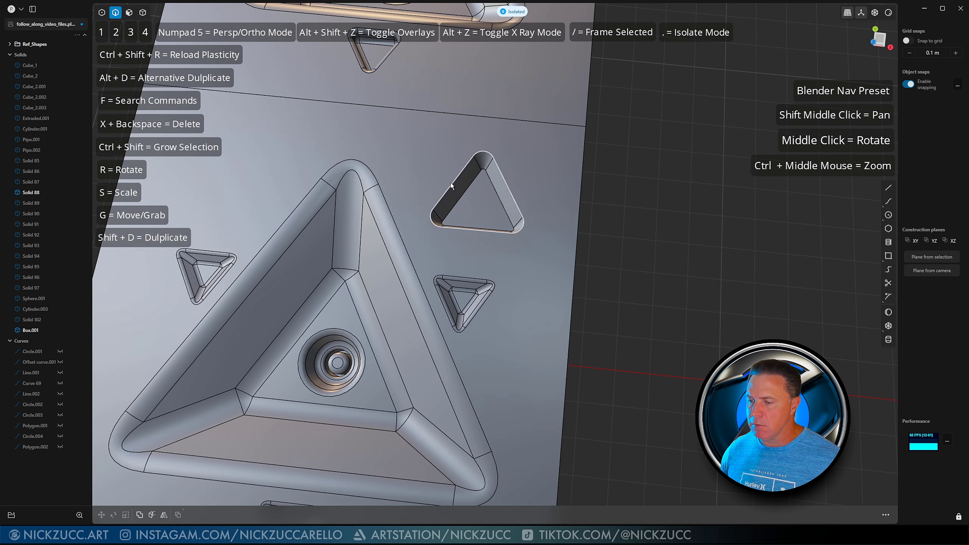
Step: Fillet the new triangular pocket's rim and floor edges by about 0.009 m
{"action": "left_click", "coordinate": [450, 182], "text": "ctrl+shift"}
{"action": "key", "text": "b"}
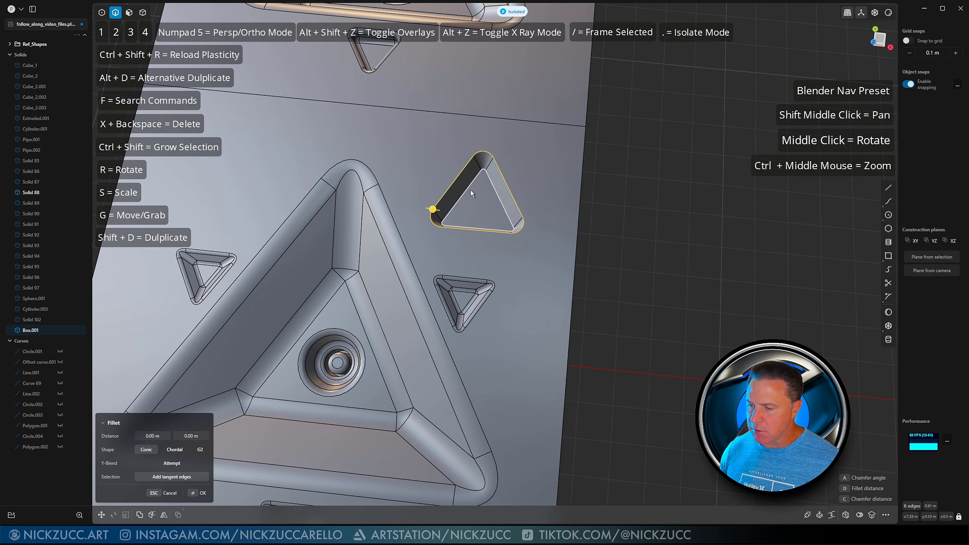
{"action": "left_click", "coordinate": [465, 194], "text": "ctrl+shift"}
{"action": "middle_click_drag", "start_coordinate": [496, 207], "coordinate": [442, 188]}
{"action": "left_click_drag", "start_coordinate": [442, 189], "coordinate": [441, 197]}
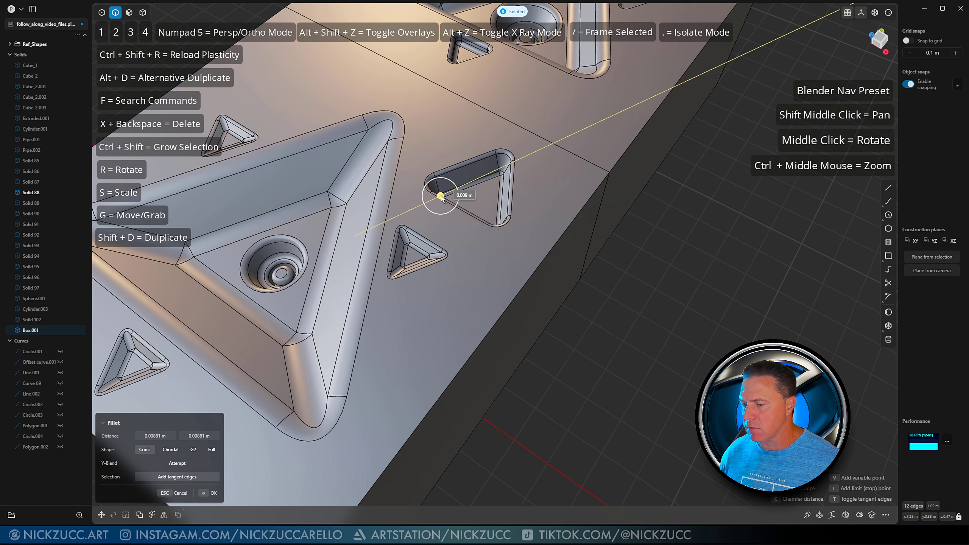
{"action": "key", "text": "Return"}
Step: Undo the extra triangular pocket's edge fillet, drafted cut, imprint, corner rounding and its polygon curve
{"action": "middle_click_drag", "start_coordinate": [669, 271], "coordinate": [668, 323]}
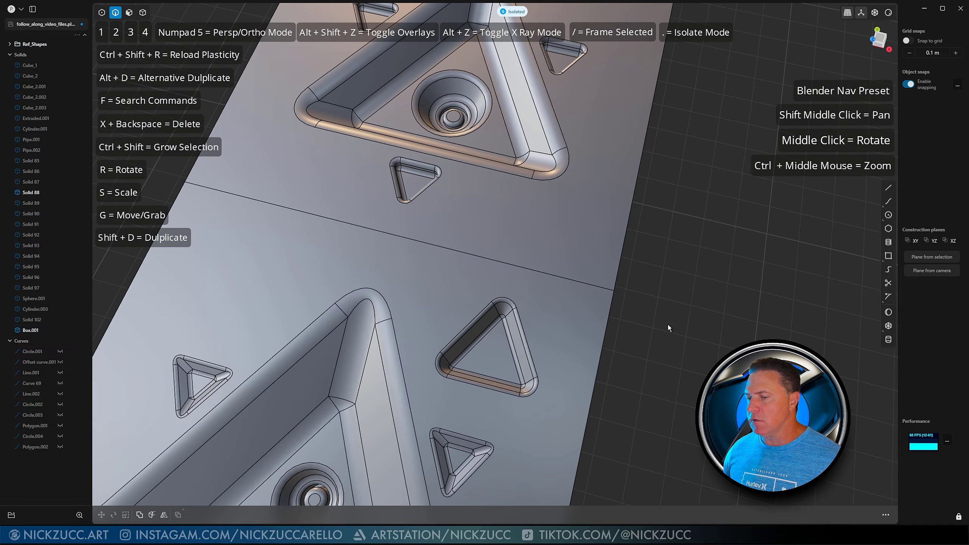
{"action": "middle_click_drag", "start_coordinate": [498, 284], "coordinate": [482, 270]}
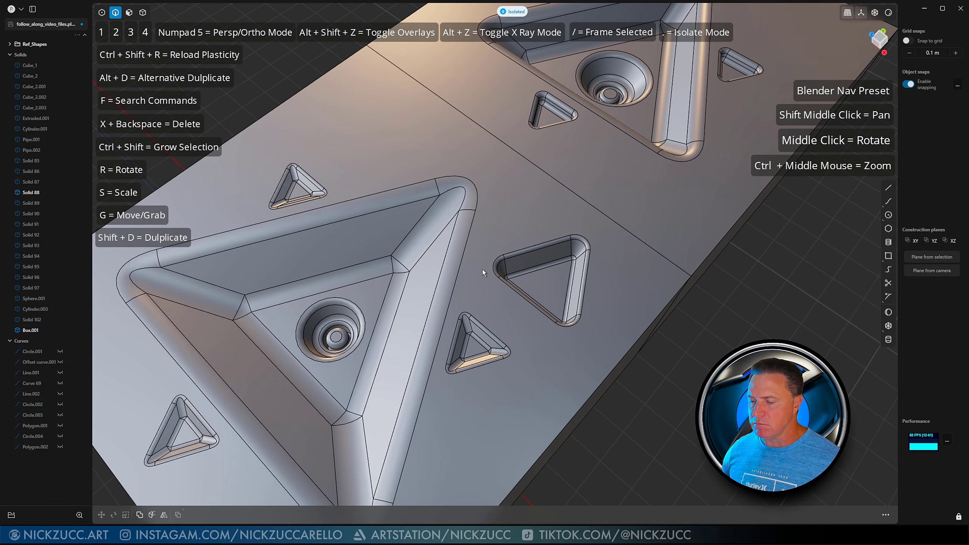
{"action": "mouse_move", "coordinate": [533, 209]}
{"action": "middle_mouse_down"}
{"action": "mouse_move", "coordinate": [531, 244]}
{"action": "mouse_move", "coordinate": [530, 227]}
{"action": "middle_mouse_up"}
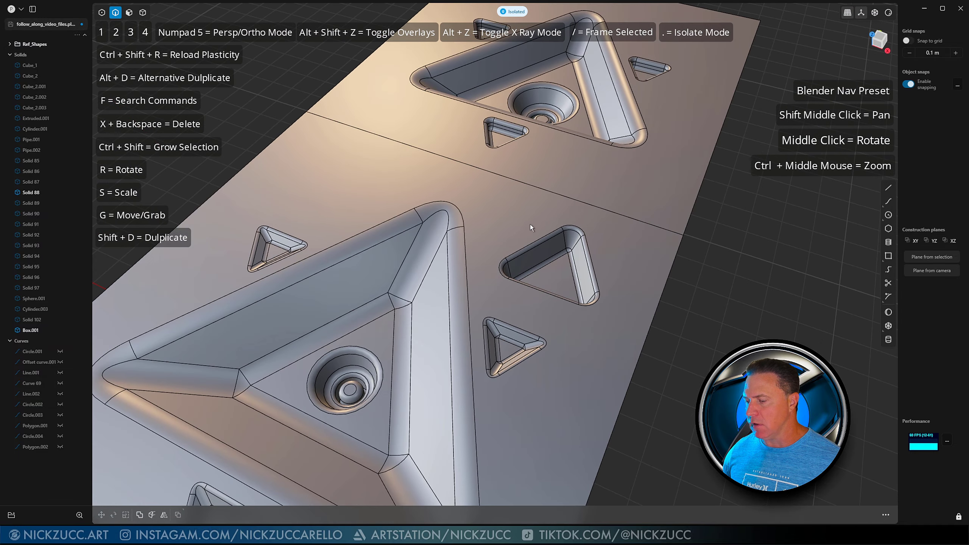
{"action": "mouse_move", "coordinate": [568, 274]}
{"action": "middle_mouse_down"}
{"action": "mouse_move", "coordinate": [554, 270]}
{"action": "mouse_move", "coordinate": [571, 276]}
{"action": "middle_mouse_up"}
{"action": "scroll", "coordinate": [571, 275], "scroll_direction": "down", "scroll_amount": 3}
{"action": "key", "text": "ctrl+z"}
{"action": "key", "text": "ctrl+z"}
{"action": "key", "text": "ctrl+z"}
{"action": "key", "text": "ctrl+z"}
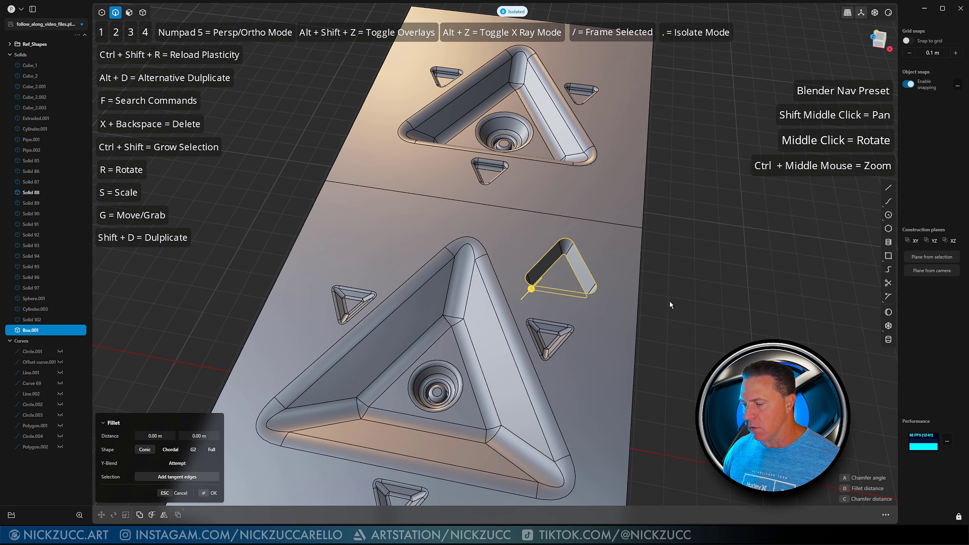
{"action": "key", "text": "ctrl+z"}
{"action": "key", "text": "ctrl+z"}
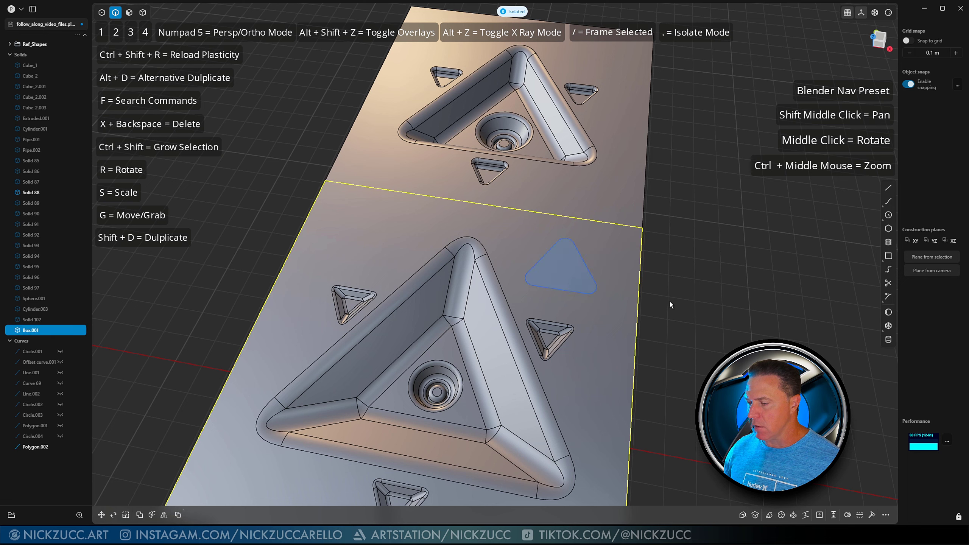
{"action": "key", "text": "ctrl+z"}
{"action": "key", "text": "ctrl+z"}
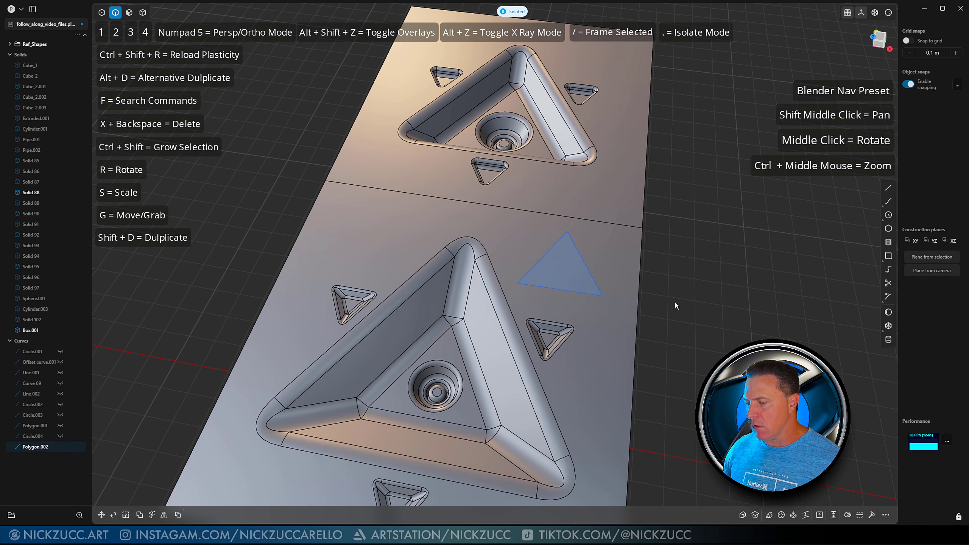
{"action": "key", "text": "ctrl+z"}
{"action": "middle_click_drag", "start_coordinate": [681, 301], "coordinate": [646, 298]}
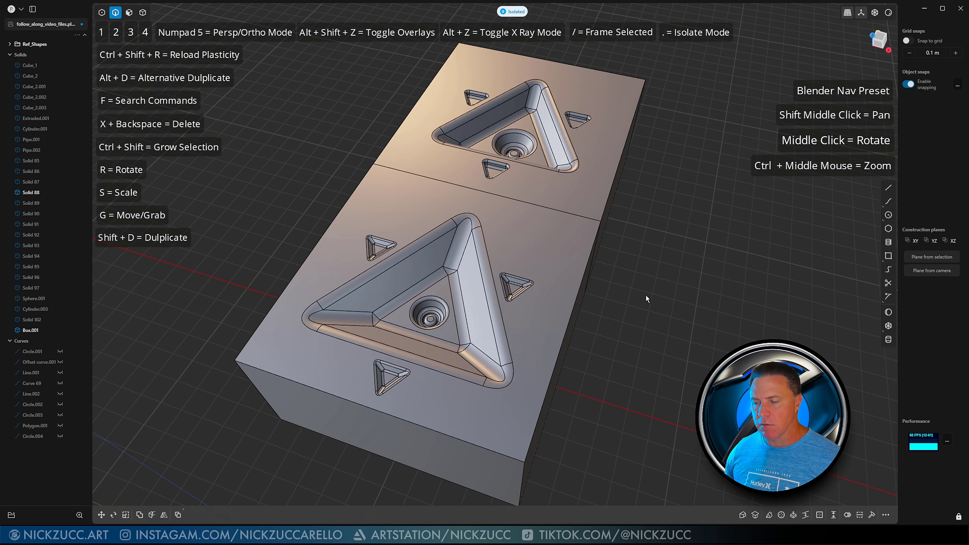
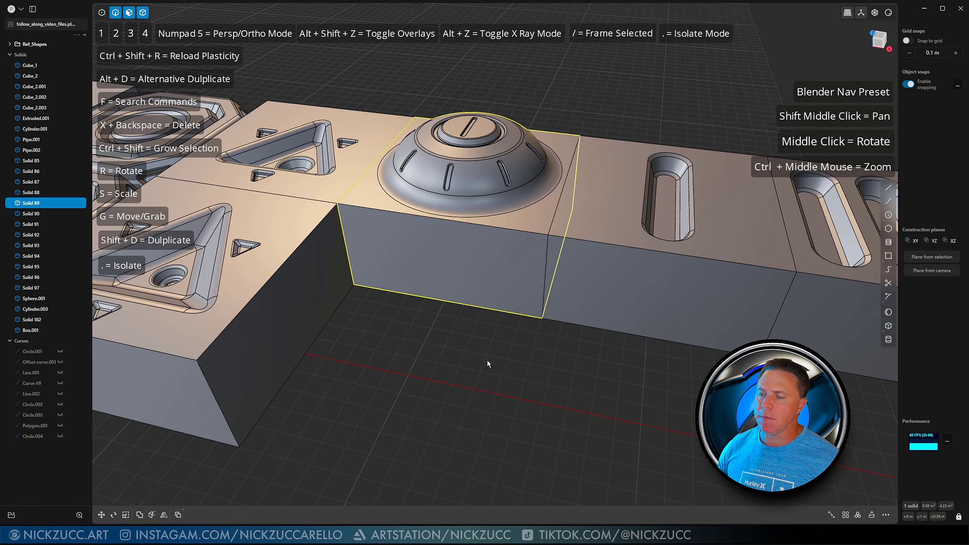
Step: With snap to grid enabled, create a 1 m by 1 m box, 0.5 m high, filling the corner beside the triangular-pocket block
{"action": "left_click", "coordinate": [481, 324]}
{"action": "middle_click_drag", "start_coordinate": [481, 324], "coordinate": [515, 339]}
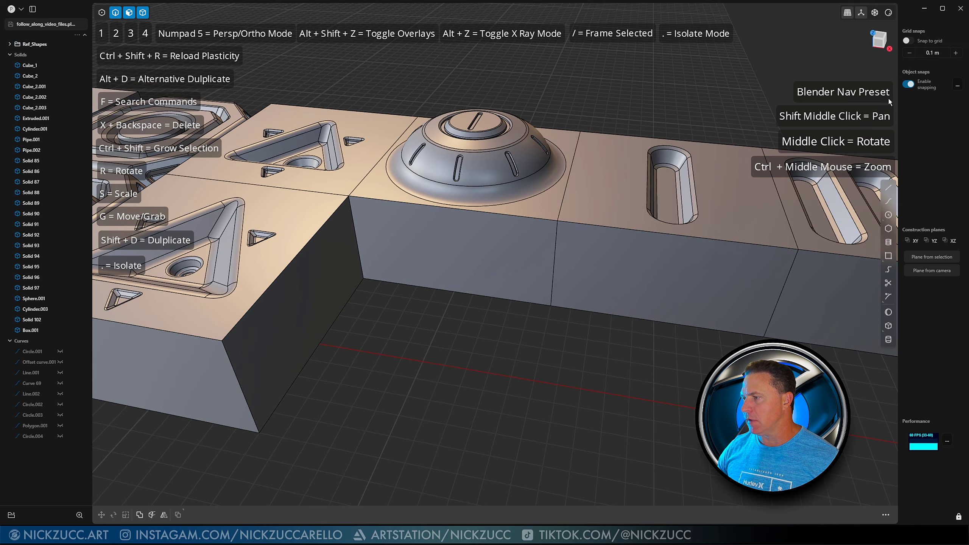
{"action": "left_click", "coordinate": [910, 42]}
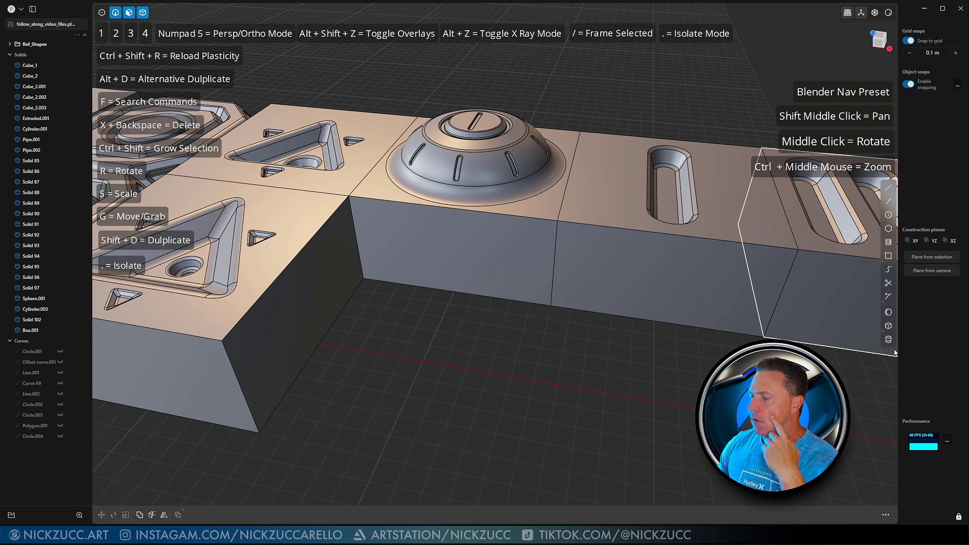
{"action": "left_click", "coordinate": [887, 328]}
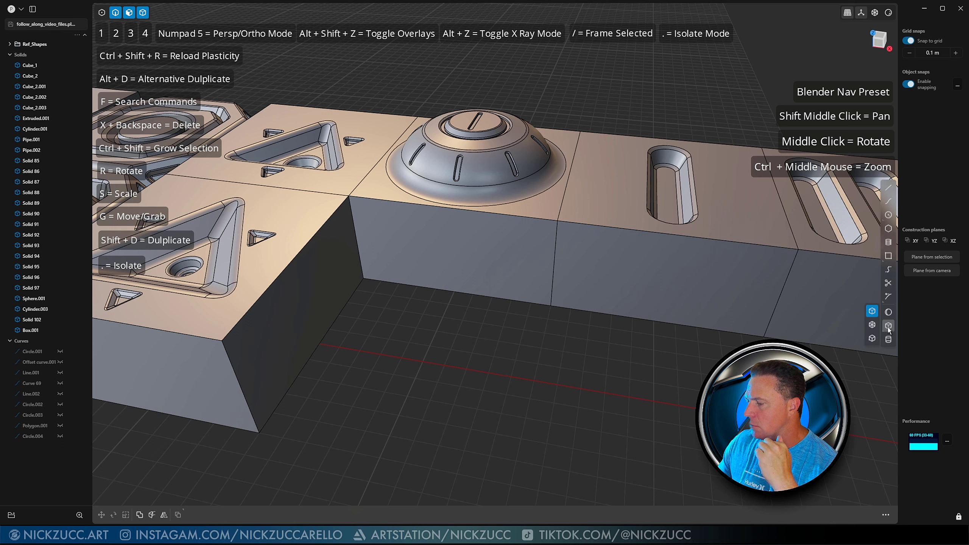
{"action": "left_click", "coordinate": [875, 328]}
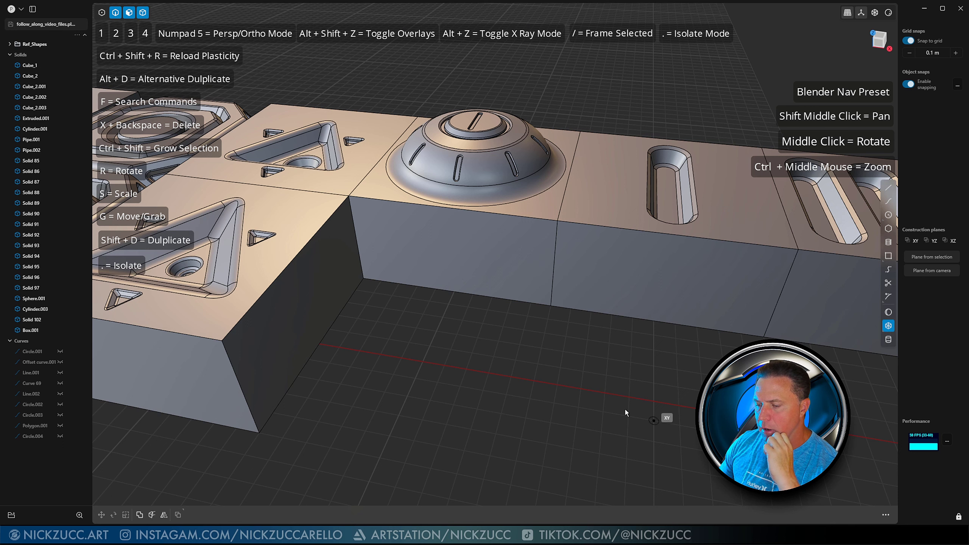
{"action": "left_click", "coordinate": [421, 362]}
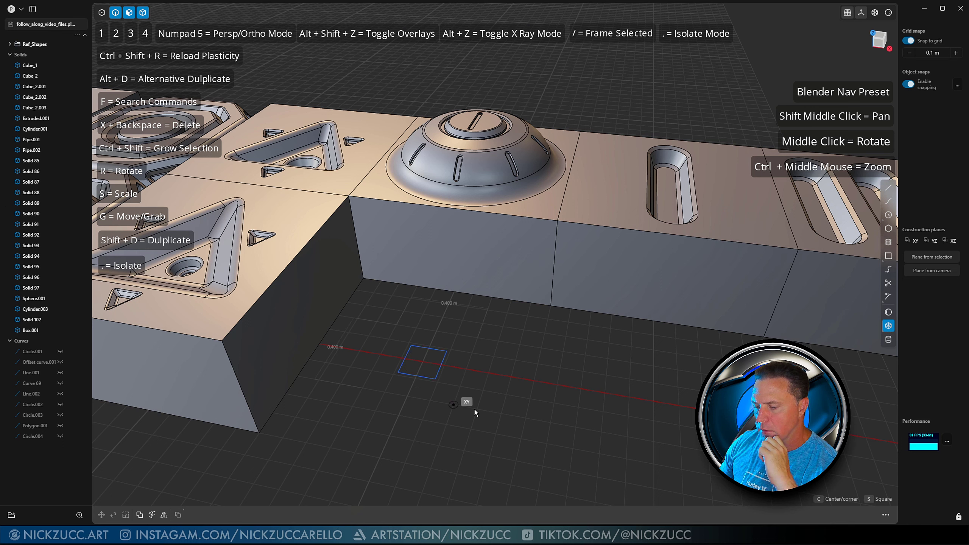
{"action": "left_click", "coordinate": [518, 478]}
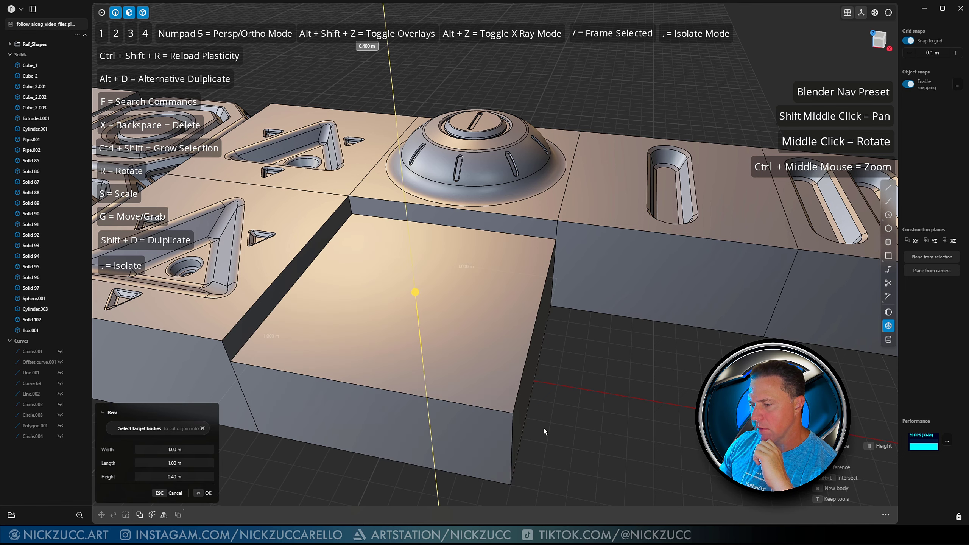
{"action": "left_click", "coordinate": [558, 420]}
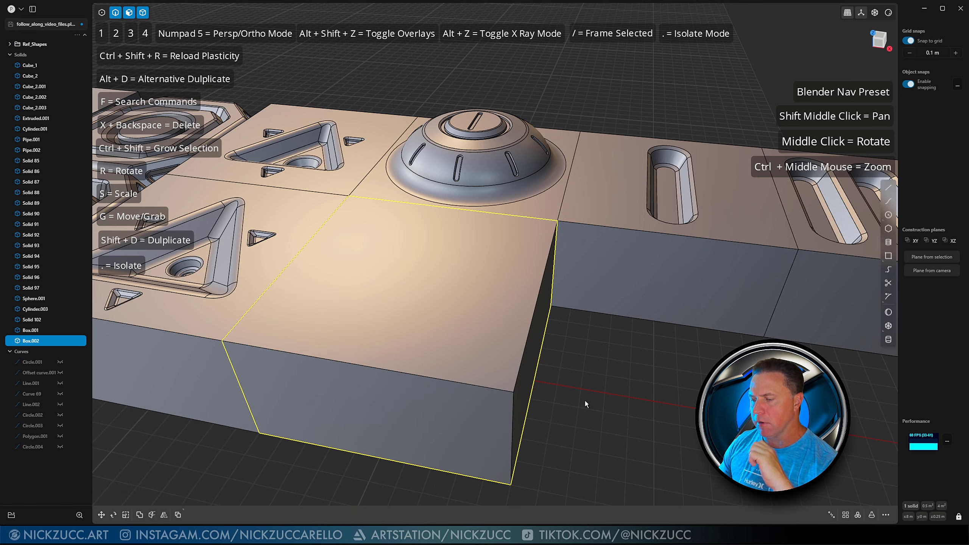
Step: Add a sphere of about 0.367 m radius centred on the new box's top face, joined to the box as a dome
{"action": "left_click", "coordinate": [587, 387]}
{"action": "middle_click_drag", "start_coordinate": [592, 371], "coordinate": [588, 372]}
{"action": "middle_click_drag", "start_coordinate": [574, 380], "coordinate": [589, 377]}
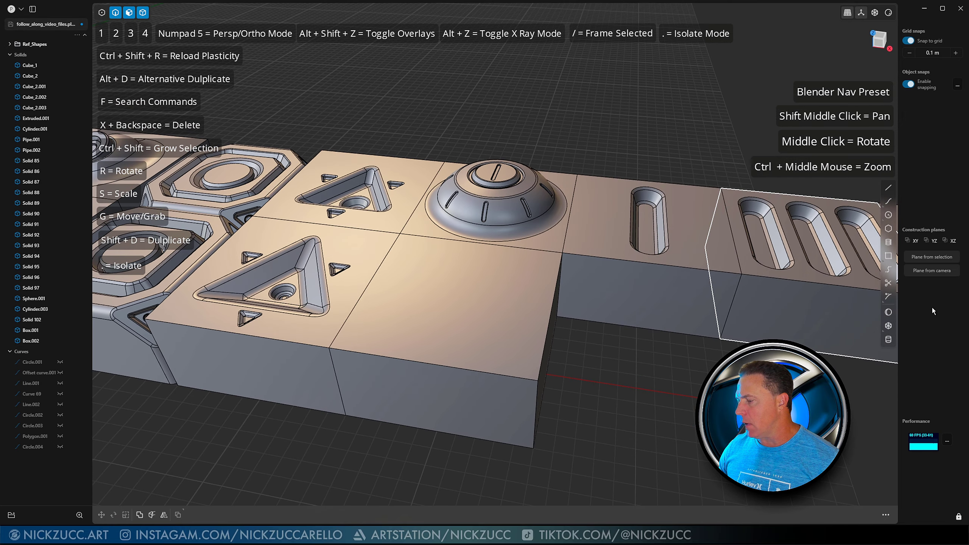
{"action": "left_click", "coordinate": [888, 312]}
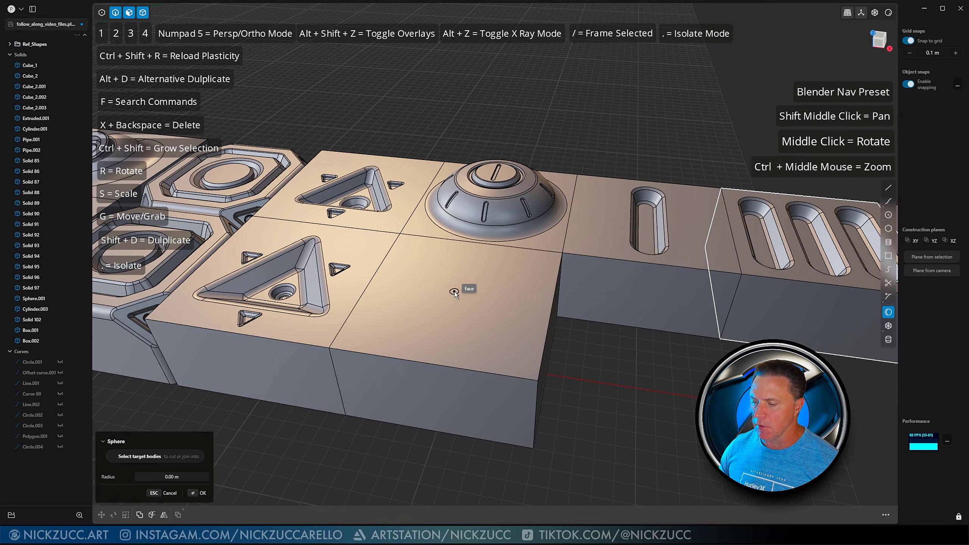
{"action": "left_click", "coordinate": [458, 295]}
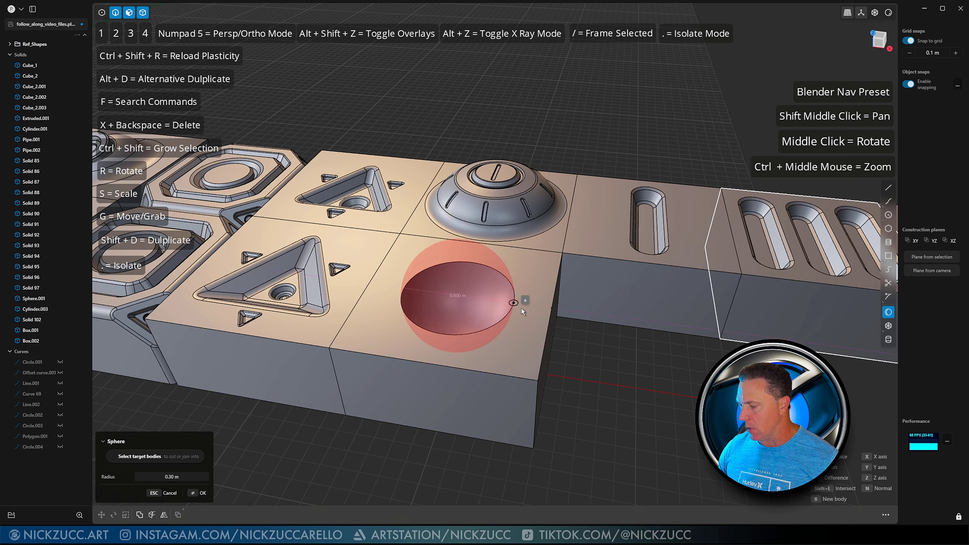
{"action": "key", "text": "q"}
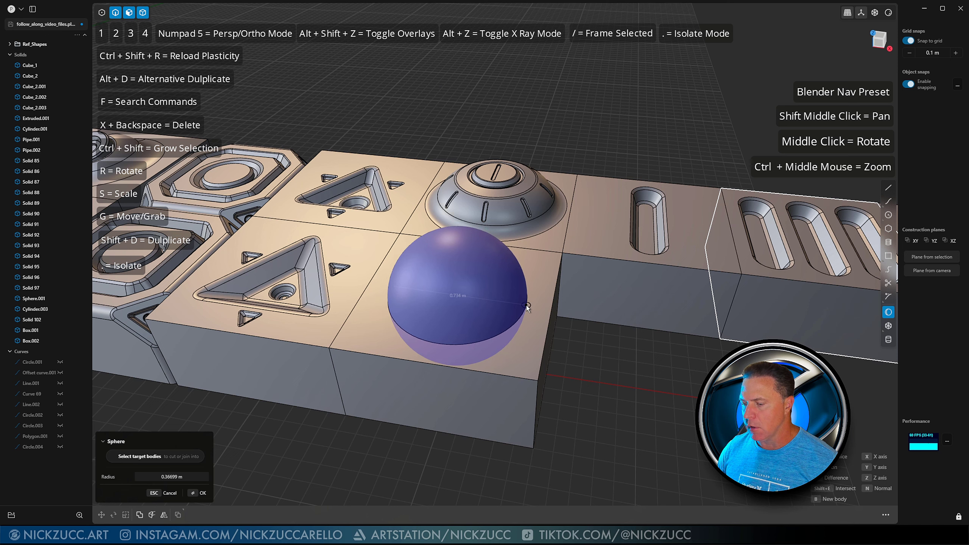
{"action": "left_click", "coordinate": [526, 305]}
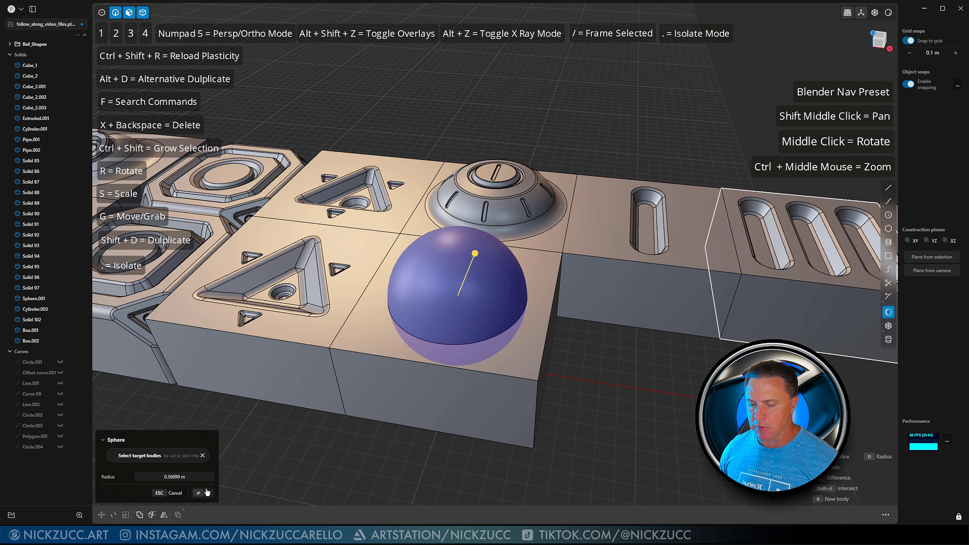
{"action": "left_click", "coordinate": [607, 364]}
Step: Fillet the circular edge where the dome meets the box by about 0.10 m
{"action": "middle_click_drag", "start_coordinate": [606, 363], "coordinate": [588, 308]}
{"action": "key", "text": "2"}
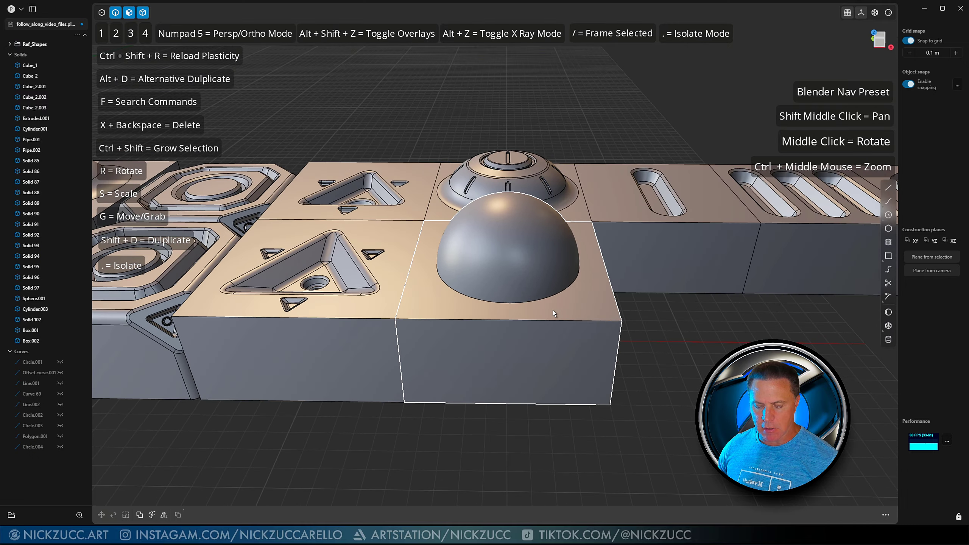
{"action": "left_click", "coordinate": [547, 298]}
{"action": "left_click_drag", "start_coordinate": [556, 297], "coordinate": [569, 306]}
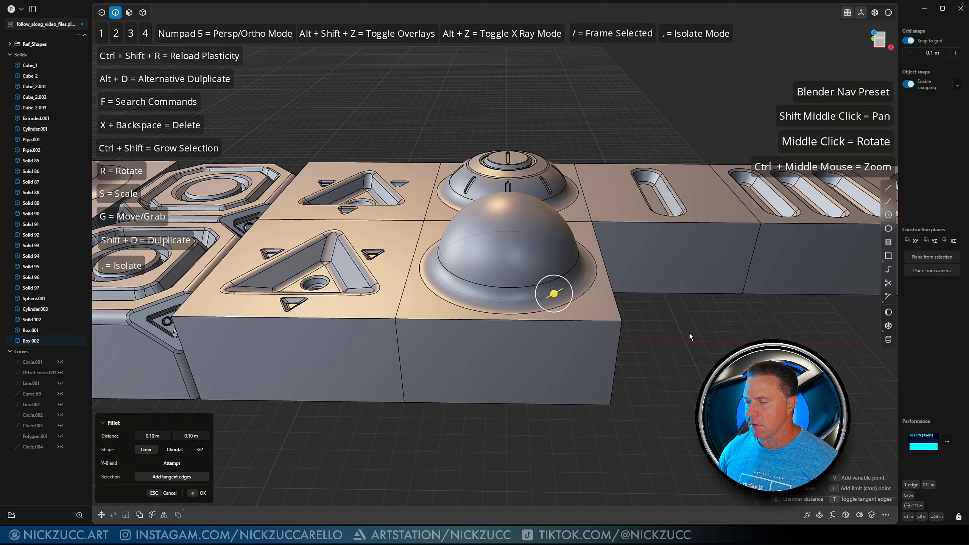
{"action": "middle_click_drag", "start_coordinate": [689, 333], "coordinate": [683, 316]}
{"action": "right_click", "coordinate": [686, 368]}
{"action": "left_click", "coordinate": [686, 368]}
Step: In front view, set the grid snap to 0.05 m and draw a horizontal line about 0.7 m long across the dome's upper part
{"action": "middle_click_drag", "start_coordinate": [687, 367], "coordinate": [783, 334]}
{"action": "scroll", "coordinate": [755, 355], "scroll_direction": "up", "scroll_amount": 2}
{"action": "scroll", "coordinate": [783, 335], "scroll_direction": "up", "scroll_amount": 1}
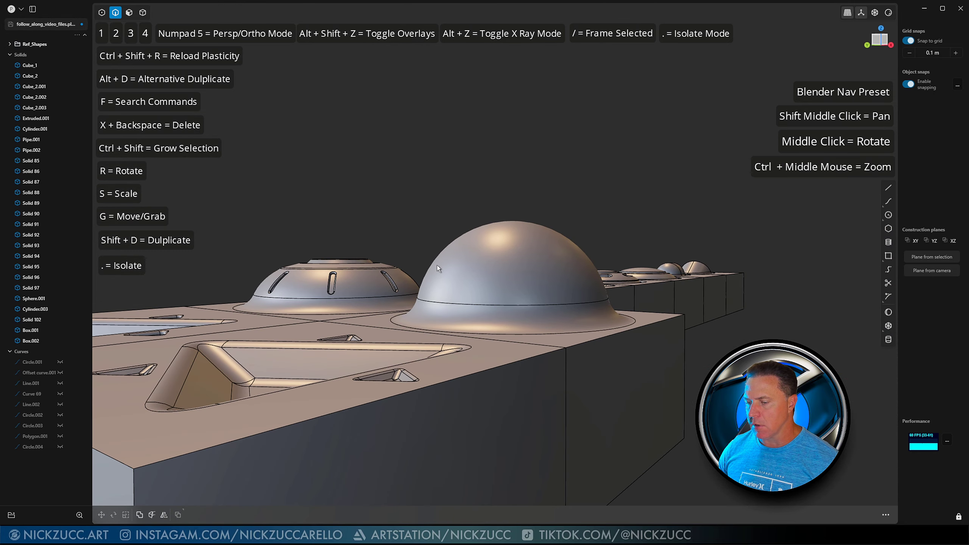
{"action": "middle_click_drag", "start_coordinate": [484, 257], "coordinate": [561, 268]}
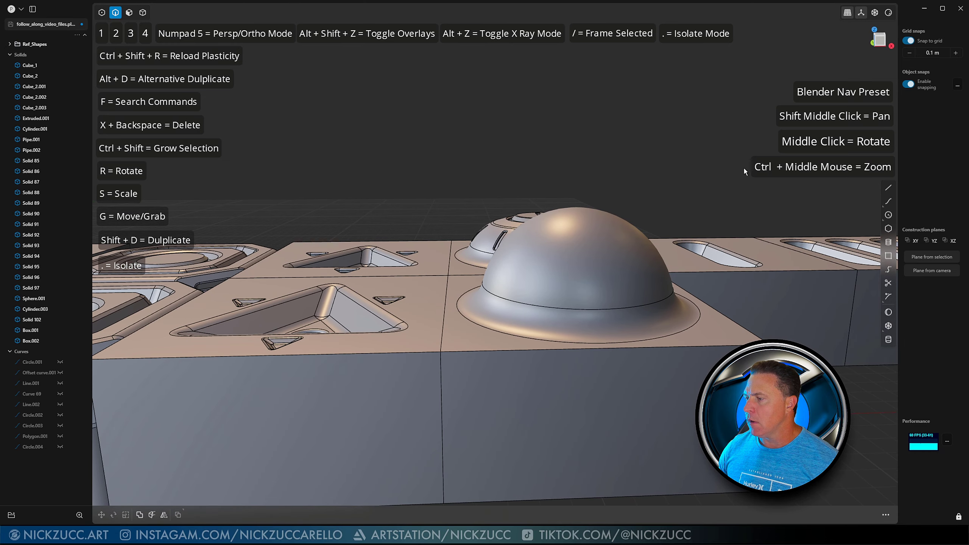
{"action": "left_click", "coordinate": [878, 42]}
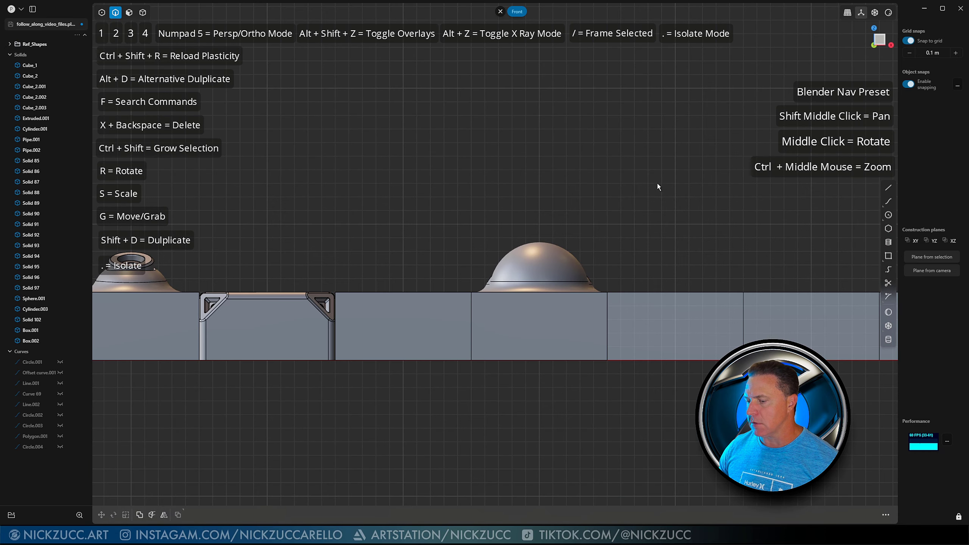
{"action": "scroll", "coordinate": [625, 219], "scroll_direction": "up", "scroll_amount": 3}
{"action": "scroll", "coordinate": [625, 219], "scroll_direction": "up", "scroll_amount": 1}
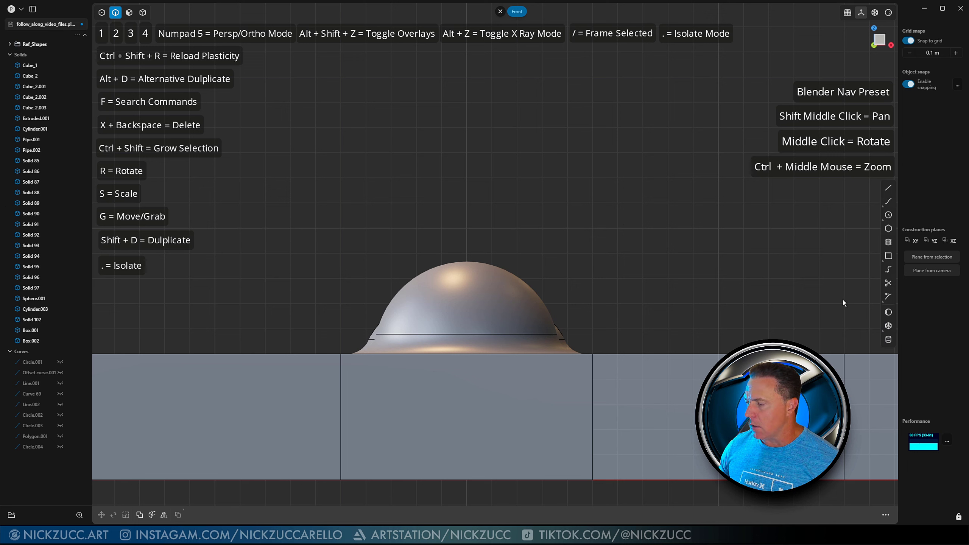
{"action": "left_click", "coordinate": [909, 53]}
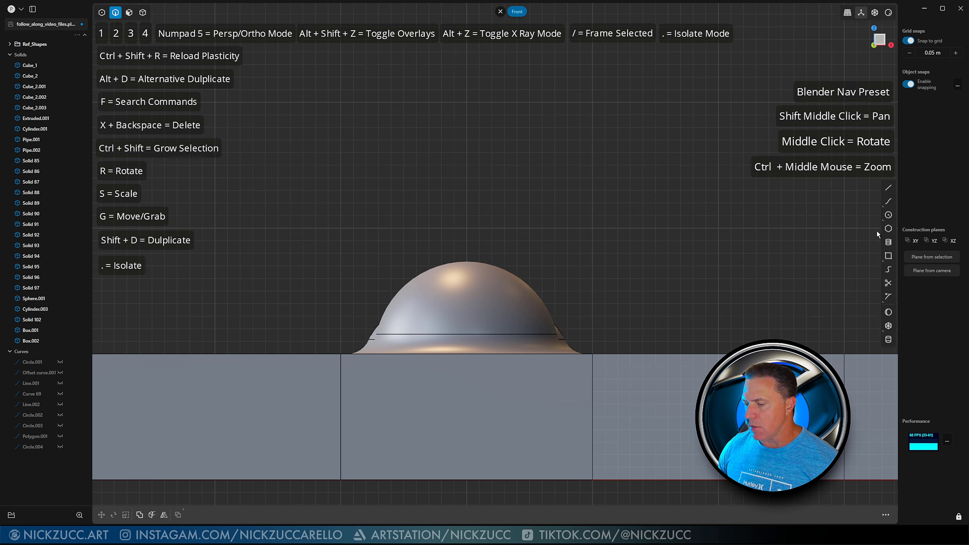
{"action": "left_click", "coordinate": [887, 188]}
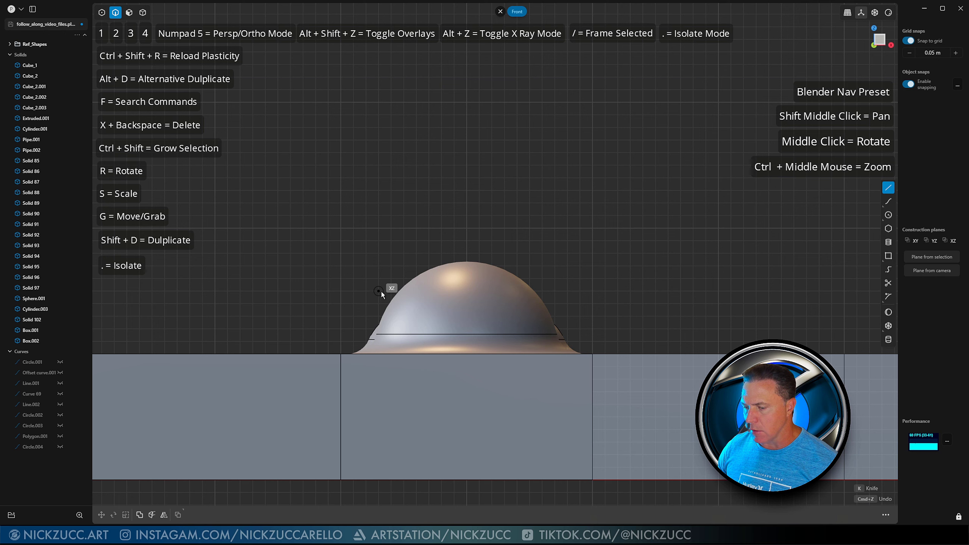
{"action": "left_click", "coordinate": [379, 291]}
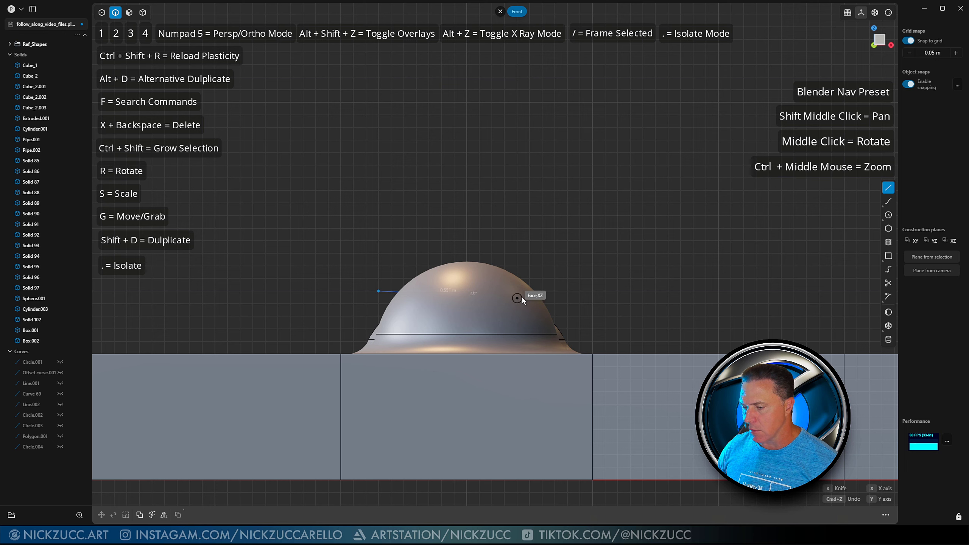
{"action": "left_click", "coordinate": [559, 297]}
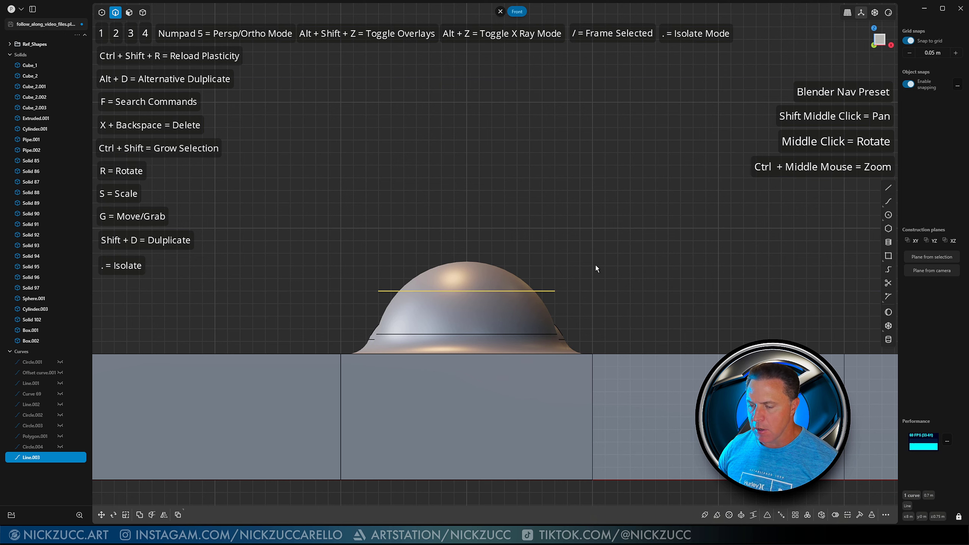
Step: Cut the domed block with the horizontal line and select the separated top cap as a solid
{"action": "middle_click_drag", "start_coordinate": [595, 265], "coordinate": [573, 306]}
{"action": "key", "text": "c"}
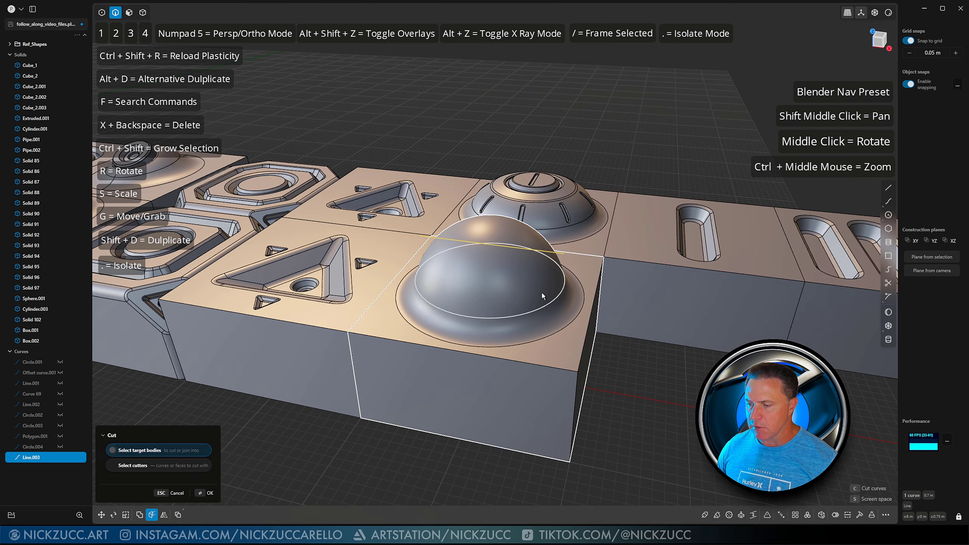
{"action": "left_click", "coordinate": [216, 493]}
{"action": "middle_click_drag", "start_coordinate": [686, 385], "coordinate": [518, 276]}
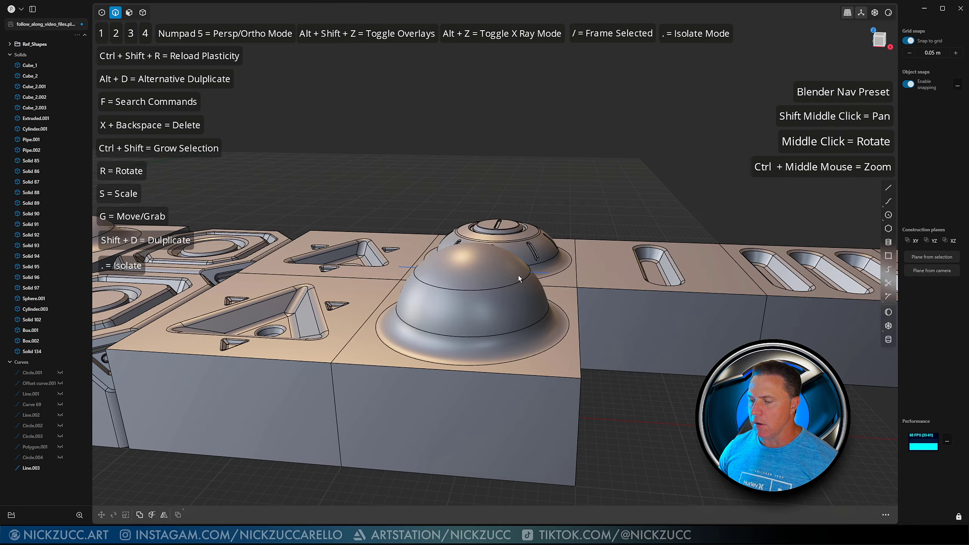
{"action": "key", "text": "4"}
{"action": "left_click", "coordinate": [494, 265]}
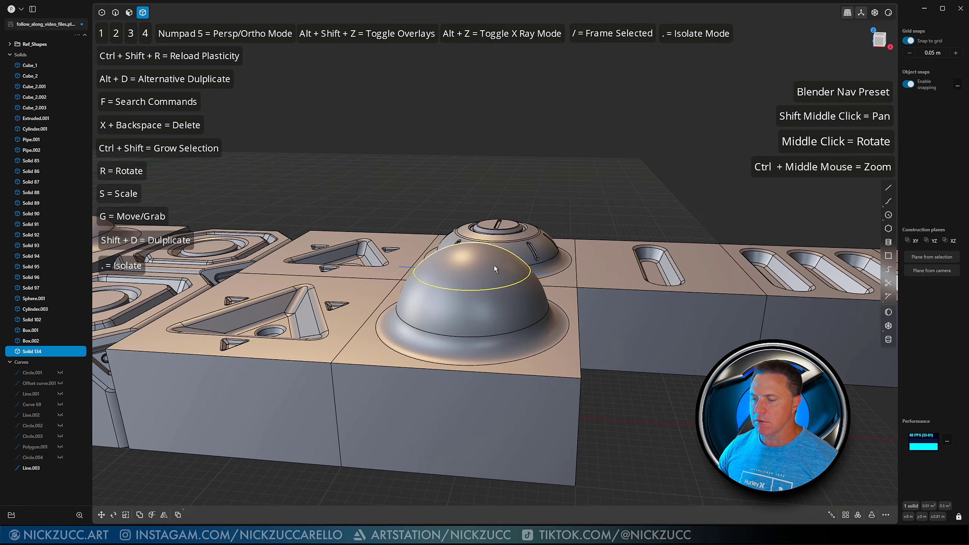
Step: Delete the separated cap above the cut dome and turn off grid snapping
{"action": "key", "text": "x"}
{"action": "middle_click_drag", "start_coordinate": [493, 266], "coordinate": [490, 327]}
{"action": "key", "text": "2"}
{"action": "left_click", "coordinate": [515, 333]}
{"action": "key", "text": "f"}
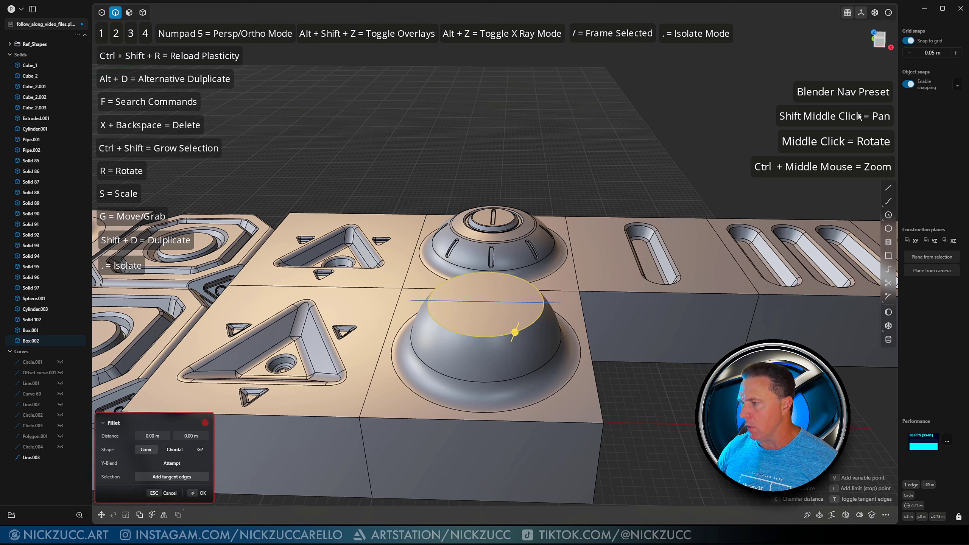
{"action": "left_click", "coordinate": [910, 42]}
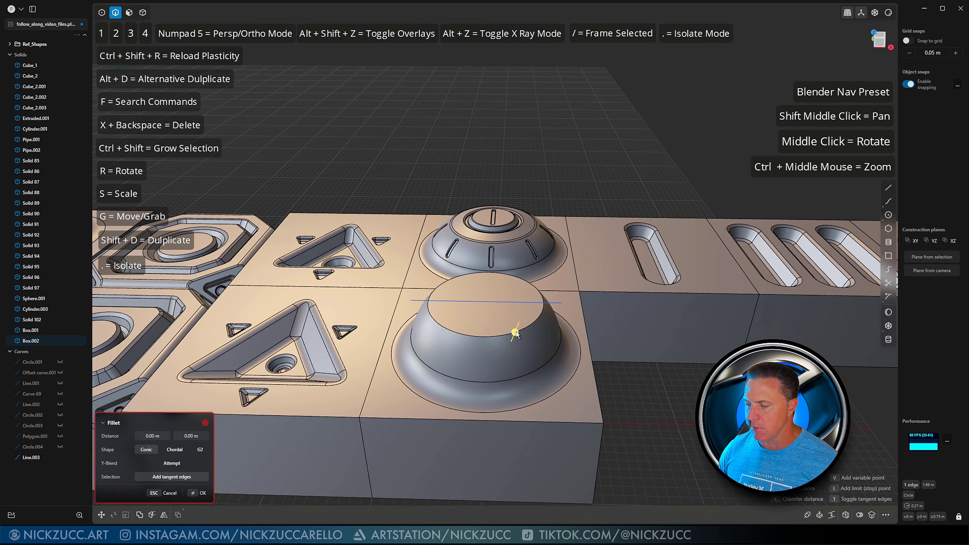
{"action": "mouse_move", "coordinate": [515, 331]}
{"action": "left_mouse_down"}
{"action": "mouse_move", "coordinate": [526, 336]}
{"action": "mouse_move", "coordinate": [502, 327]}
{"action": "left_mouse_up"}
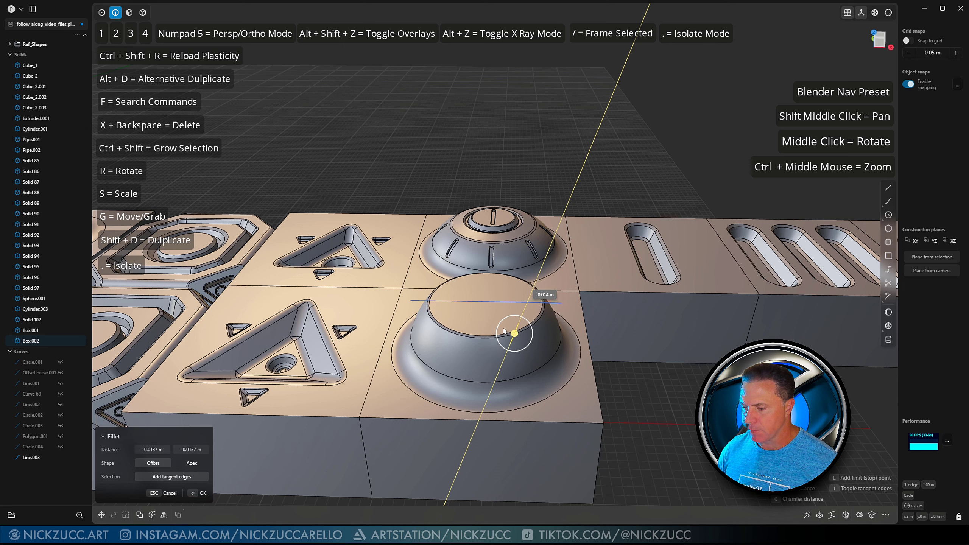
{"action": "right_click", "coordinate": [627, 364]}
{"action": "key", "text": "Escape"}
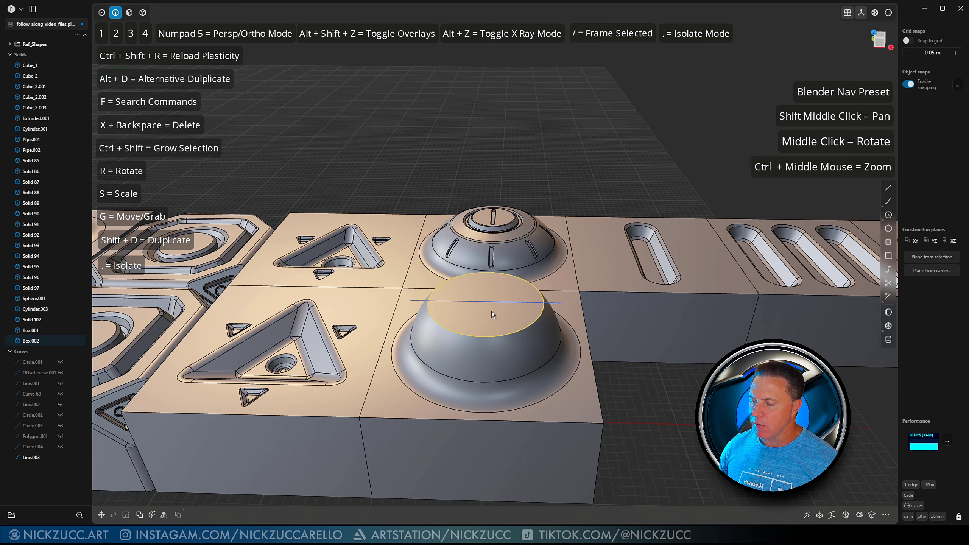
Step: Offset the dome's flat top face outward by about 0.026 m to raise it
{"action": "key", "text": "3"}
{"action": "left_click", "coordinate": [477, 310]}
{"action": "key", "text": "o"}
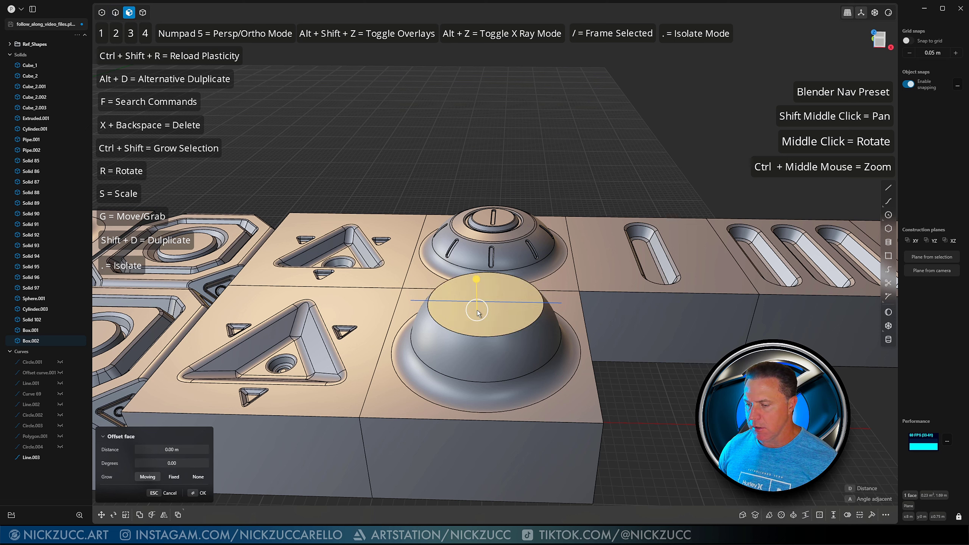
{"action": "mouse_move", "coordinate": [475, 282]}
{"action": "left_mouse_down"}
{"action": "mouse_move", "coordinate": [476, 291]}
{"action": "mouse_move", "coordinate": [472, 275]}
{"action": "left_mouse_up"}
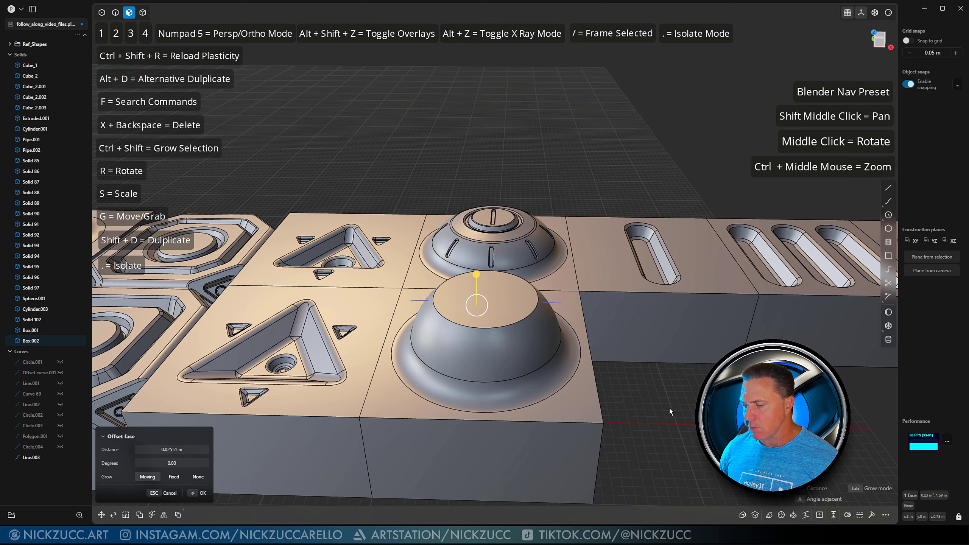
{"action": "middle_click_drag", "start_coordinate": [669, 408], "coordinate": [666, 392]}
{"action": "right_click", "coordinate": [666, 392]}
Step: Scale the dome's spherical side face and flat top face together to about 0.65 along Z
{"action": "middle_click_drag", "start_coordinate": [466, 252], "coordinate": [470, 240]}
{"action": "left_click", "coordinate": [483, 310]}
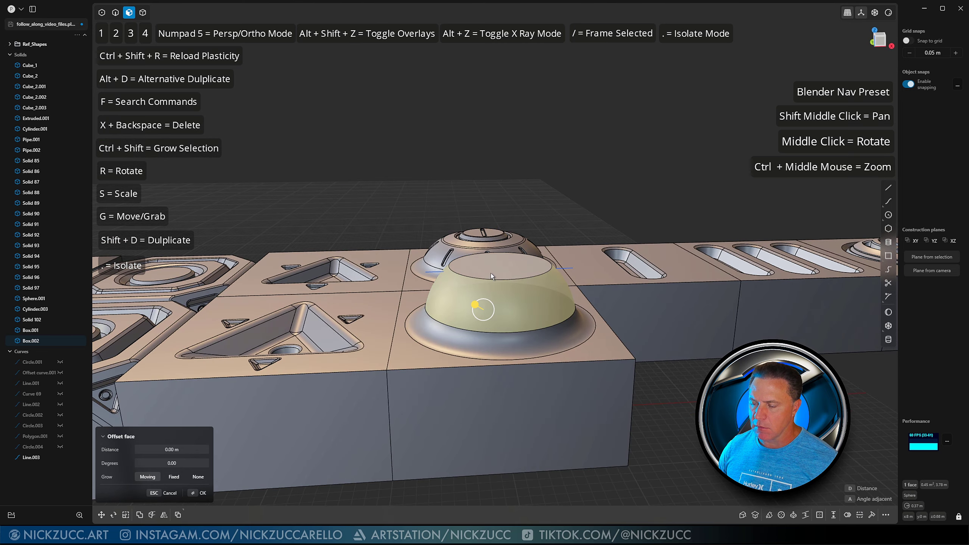
{"action": "key", "text": "s"}
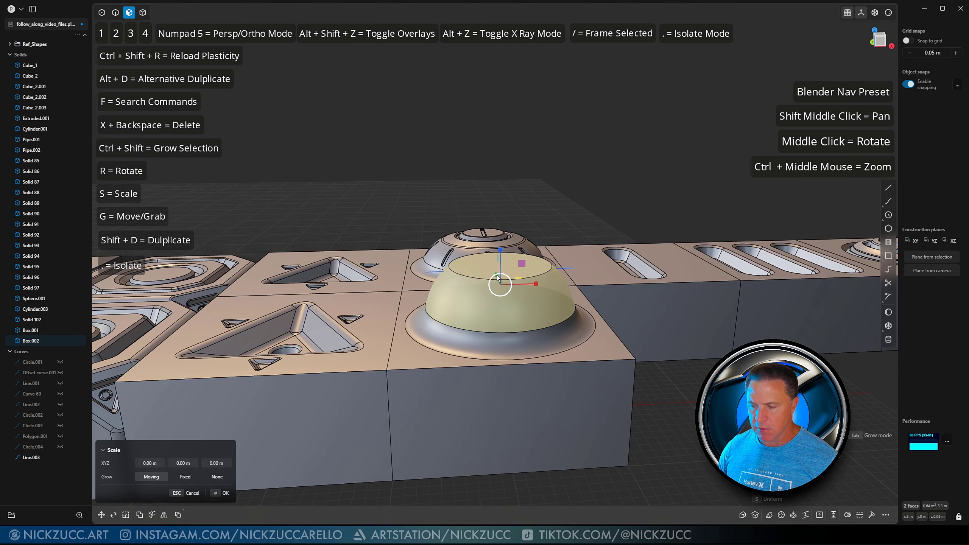
{"action": "key", "text": "z"}
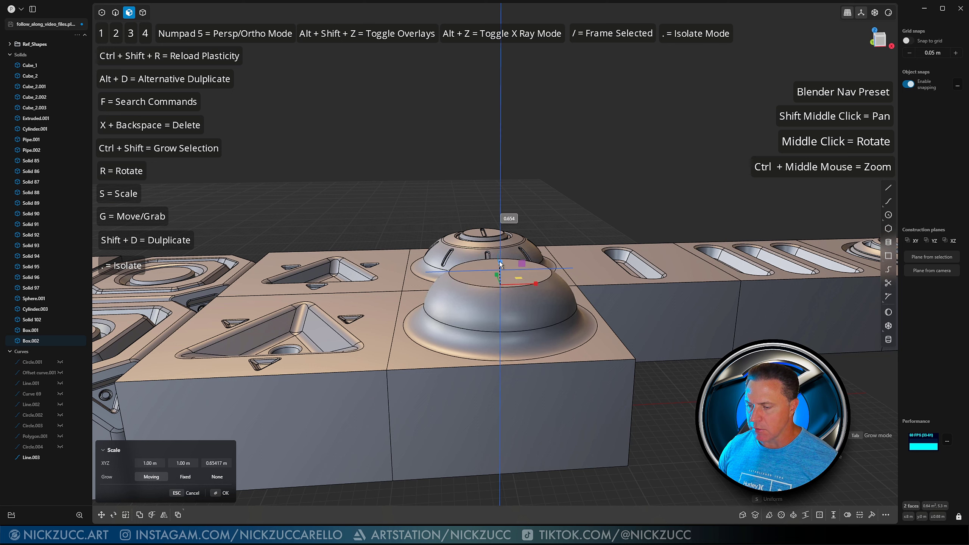
{"action": "left_click_drag", "start_coordinate": [499, 264], "coordinate": [498, 262]}
Step: Move the dome's side and top faces down about 0.075 m along Z
{"action": "key", "text": "g"}
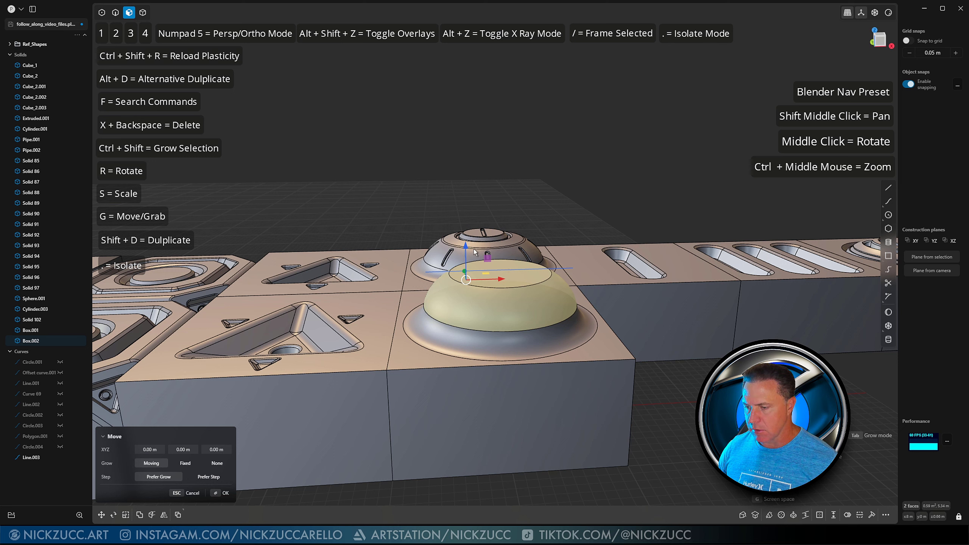
{"action": "key", "text": "z"}
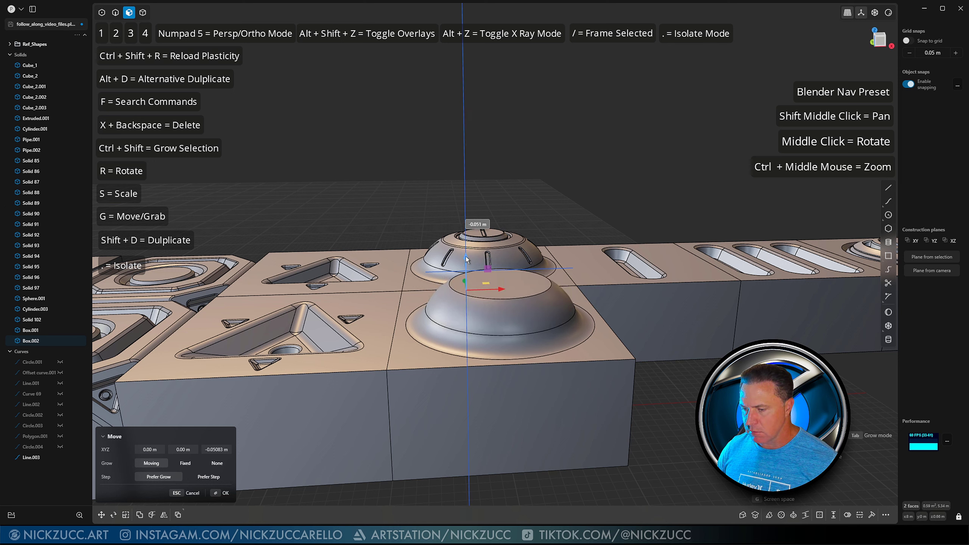
{"action": "left_click_drag", "start_coordinate": [465, 257], "coordinate": [465, 262]}
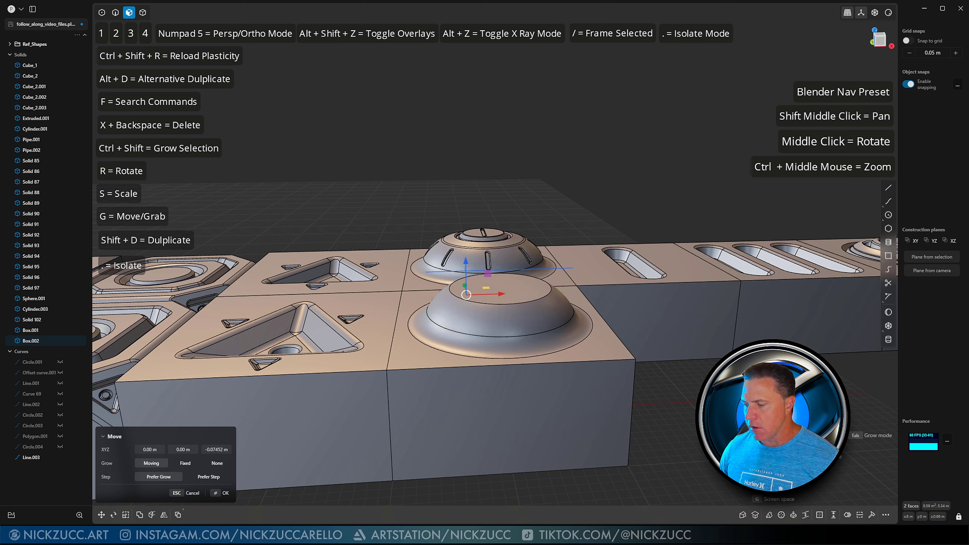
{"action": "key", "text": "Return"}
Step: Hide the horizontal cutting line above the flattened dome
{"action": "middle_click_drag", "start_coordinate": [759, 461], "coordinate": [557, 270]}
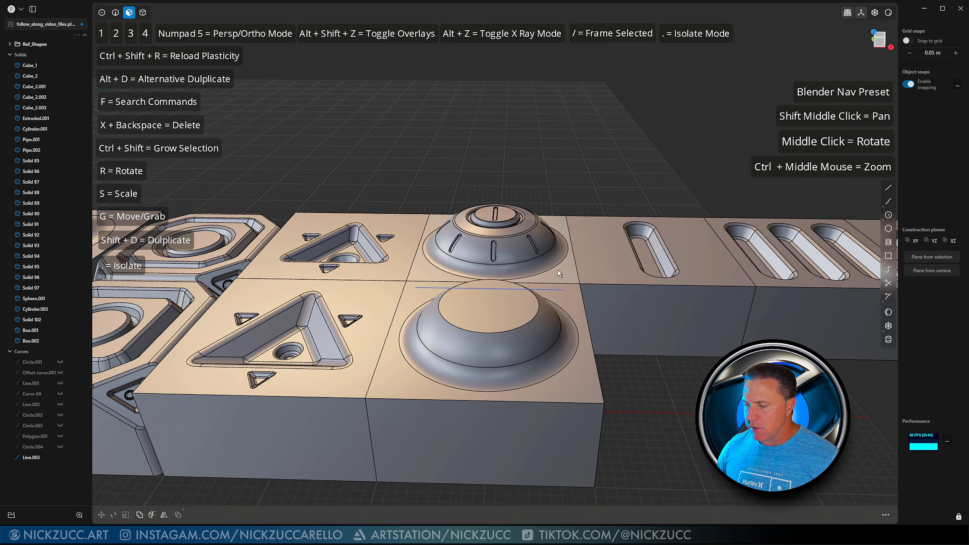
{"action": "key", "text": "2"}
{"action": "left_click", "coordinate": [549, 288]}
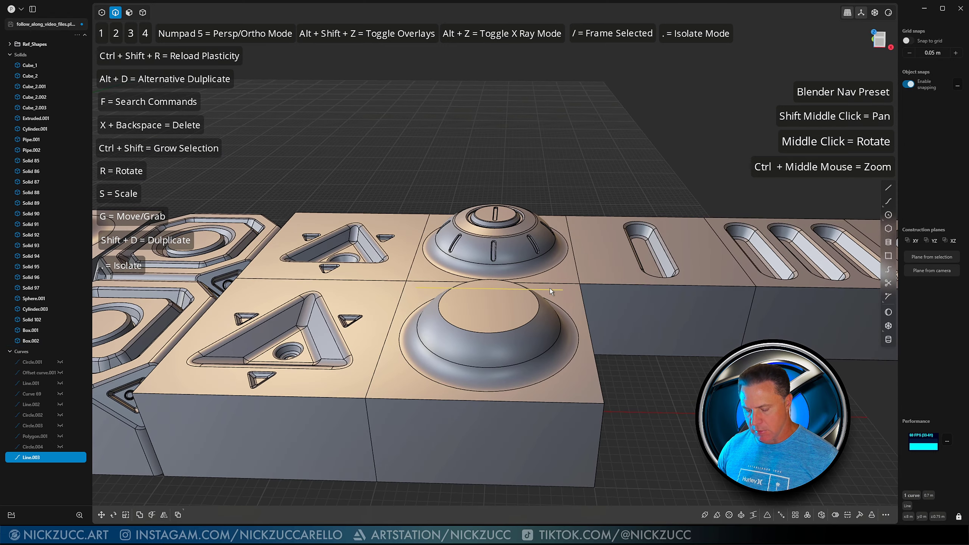
{"action": "key", "text": "Escape"}
Step: Bevel the circular edge around the dome's flat top with a narrow chamfer
{"action": "middle_click_drag", "start_coordinate": [554, 290], "coordinate": [571, 308]}
{"action": "left_click", "coordinate": [508, 325]}
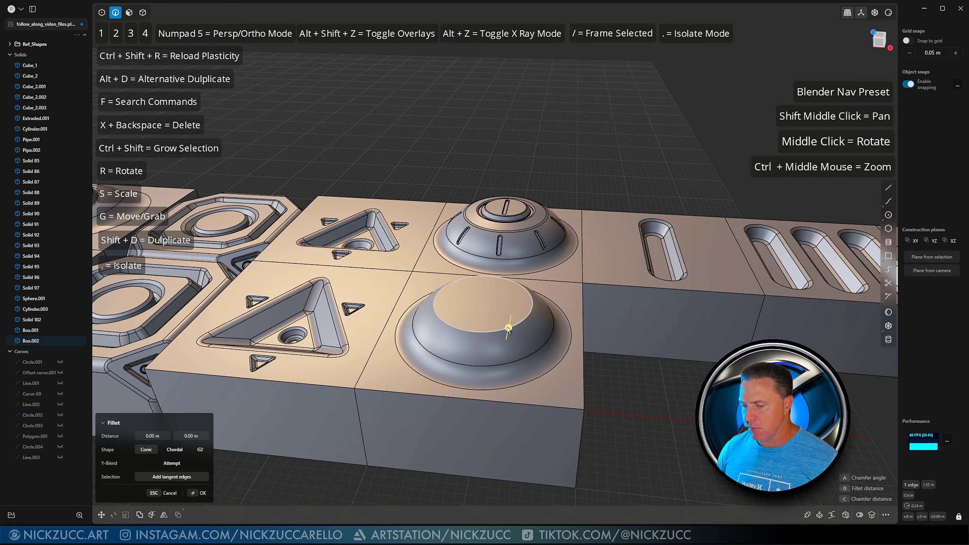
{"action": "mouse_move", "coordinate": [508, 327]}
{"action": "left_mouse_down"}
{"action": "mouse_move", "coordinate": [546, 310]}
{"action": "mouse_move", "coordinate": [515, 331]}
{"action": "left_mouse_up"}
{"action": "right_click", "coordinate": [645, 398]}
{"action": "left_click", "coordinate": [645, 400]}
{"action": "mouse_move", "coordinate": [645, 400]}
{"action": "middle_mouse_down"}
{"action": "mouse_move", "coordinate": [647, 349]}
{"action": "mouse_move", "coordinate": [657, 404]}
{"action": "middle_mouse_up"}
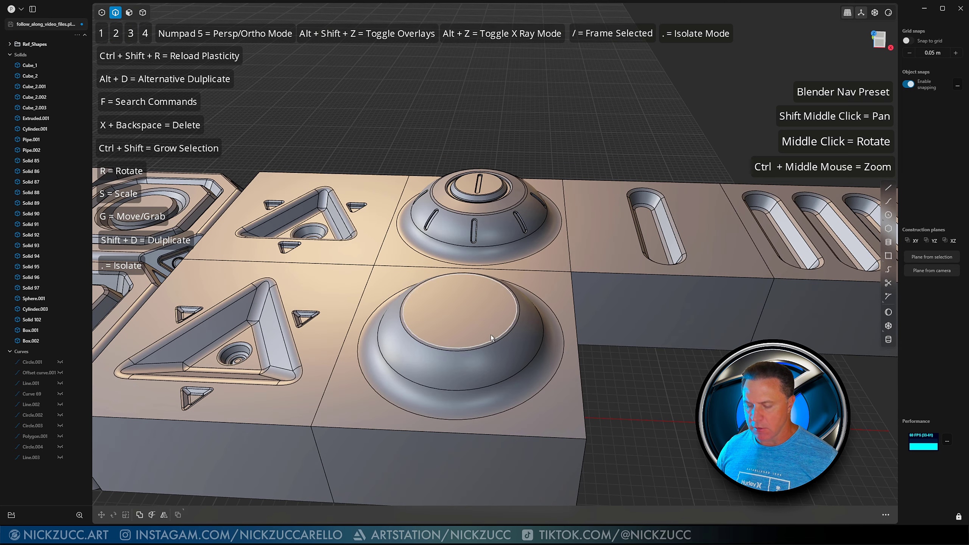
Step: Offset the outline of the dome's flat top face inward by about 0.09 m to split off an inner circle
{"action": "key", "text": "3"}
{"action": "left_click", "coordinate": [458, 314]}
{"action": "key", "text": "o"}
{"action": "key", "text": "o"}
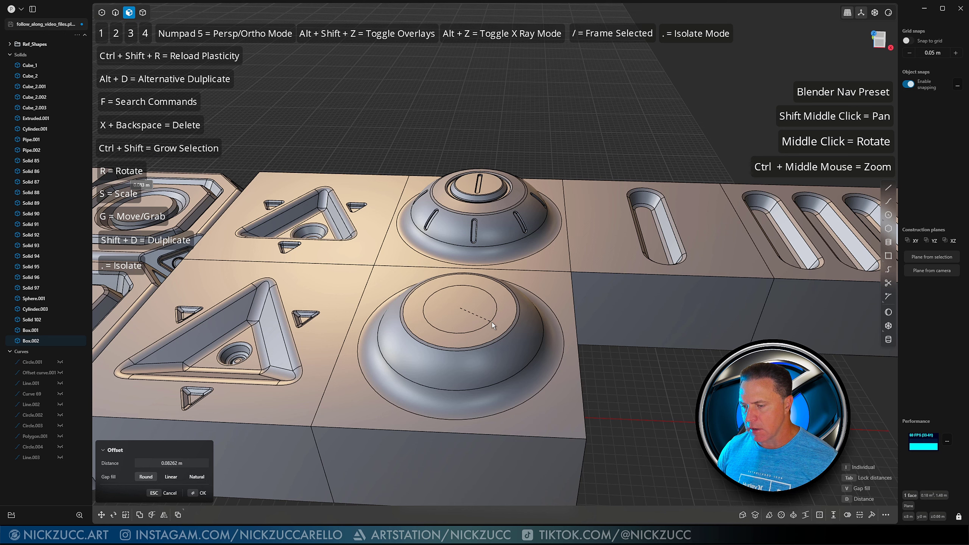
{"action": "left_click", "coordinate": [493, 323]}
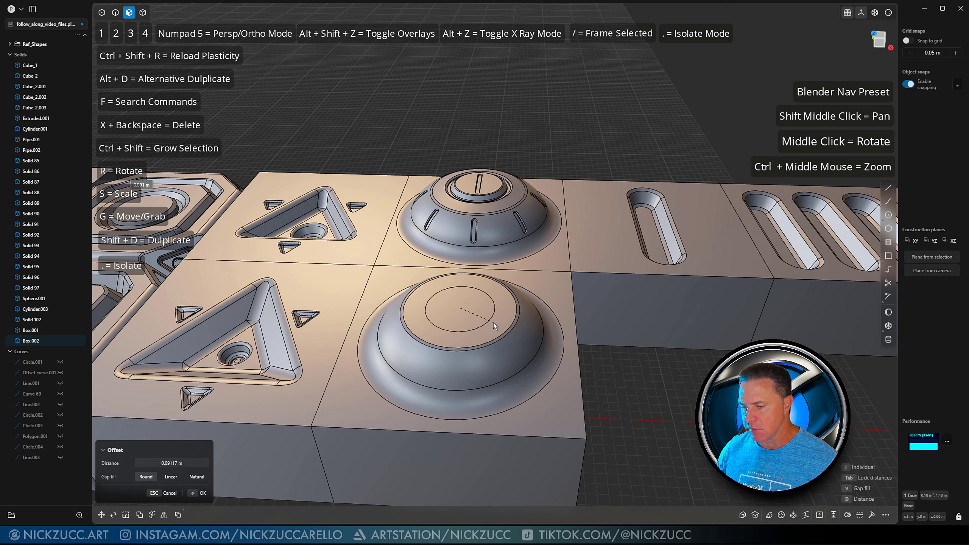
{"action": "right_click", "coordinate": [643, 390]}
{"action": "left_click", "coordinate": [644, 390]}
{"action": "middle_click_drag", "start_coordinate": [643, 390], "coordinate": [638, 404]}
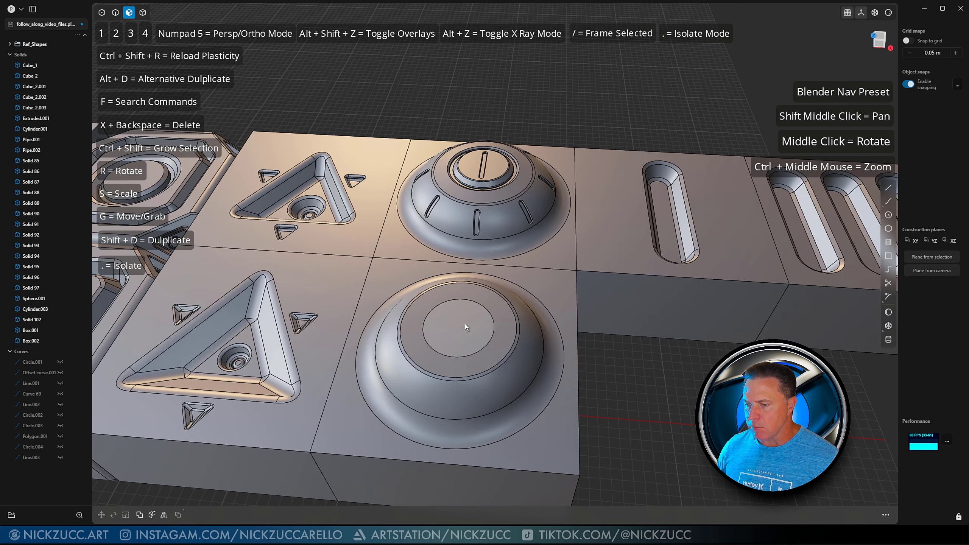
Step: Offset the inner circular face slightly downward to form a shallow recess in the dome's top
{"action": "left_click", "coordinate": [466, 325]}
{"action": "middle_click_drag", "start_coordinate": [468, 328], "coordinate": [474, 302]}
{"action": "left_click_drag", "start_coordinate": [465, 302], "coordinate": [463, 301]}
{"action": "right_click", "coordinate": [636, 419]}
{"action": "left_click", "coordinate": [637, 419]}
Step: Add a small bevel to the upper rim of the circular recess
{"action": "key", "text": "2"}
{"action": "left_click", "coordinate": [438, 314]}
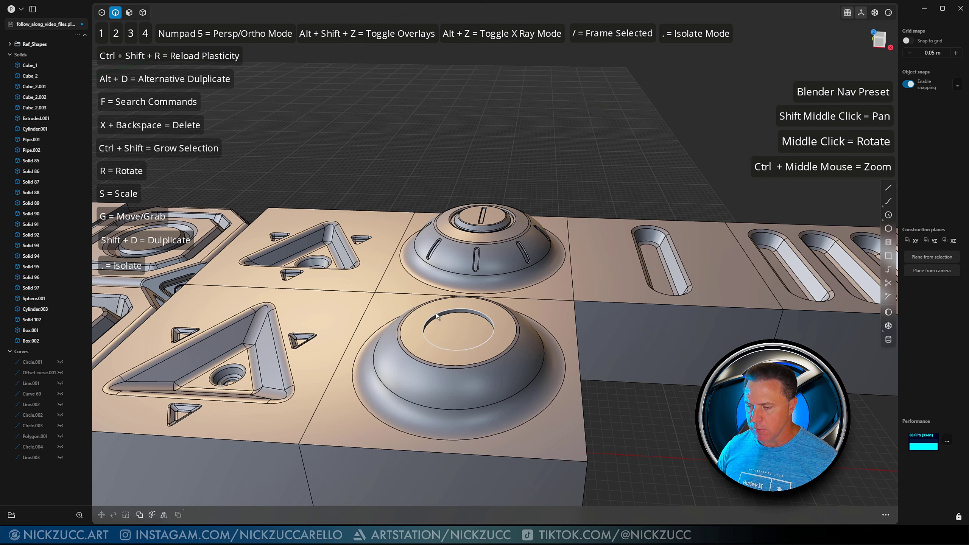
{"action": "key", "text": "f"}
{"action": "left_click_drag", "start_coordinate": [441, 315], "coordinate": [437, 315]}
{"action": "left_click", "coordinate": [666, 435]}
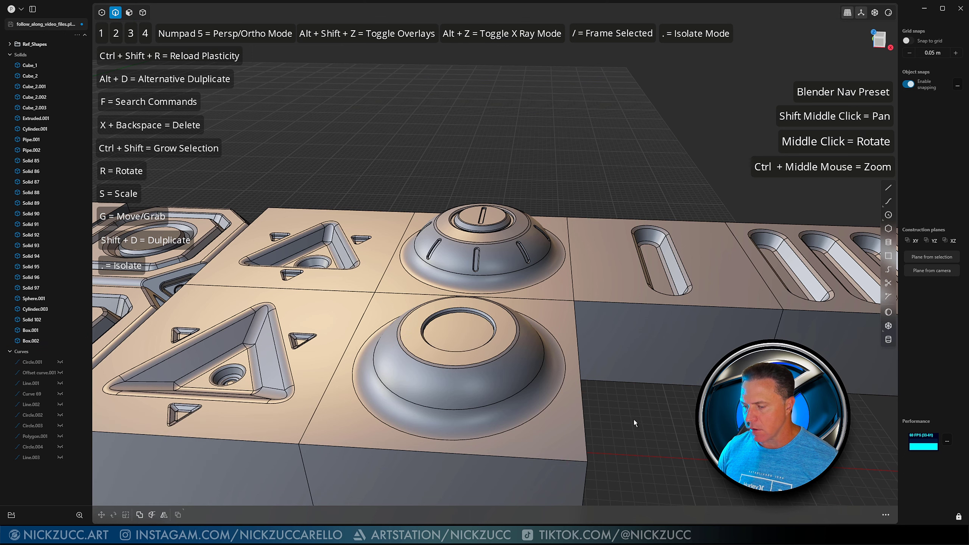
Step: Offset the outline of the recess floor inward by about 0.026 m to create a smaller circular face
{"action": "middle_click_drag", "start_coordinate": [633, 419], "coordinate": [492, 356]}
{"action": "left_click", "coordinate": [463, 342]}
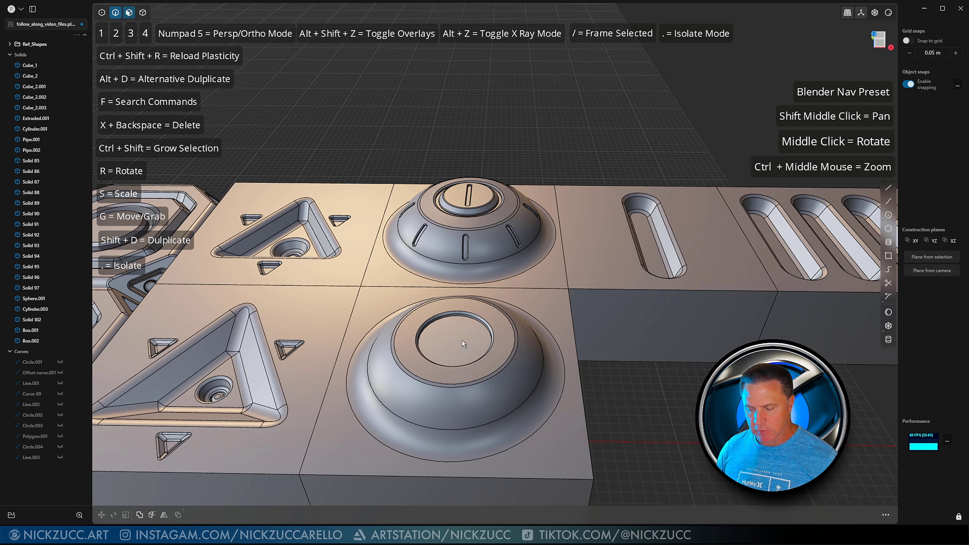
{"action": "key", "text": "o"}
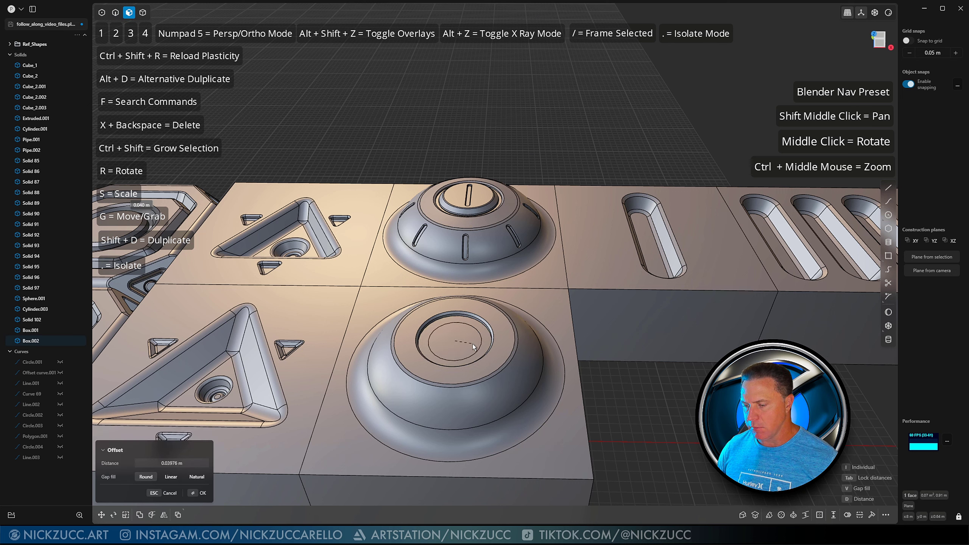
{"action": "left_click", "coordinate": [469, 344]}
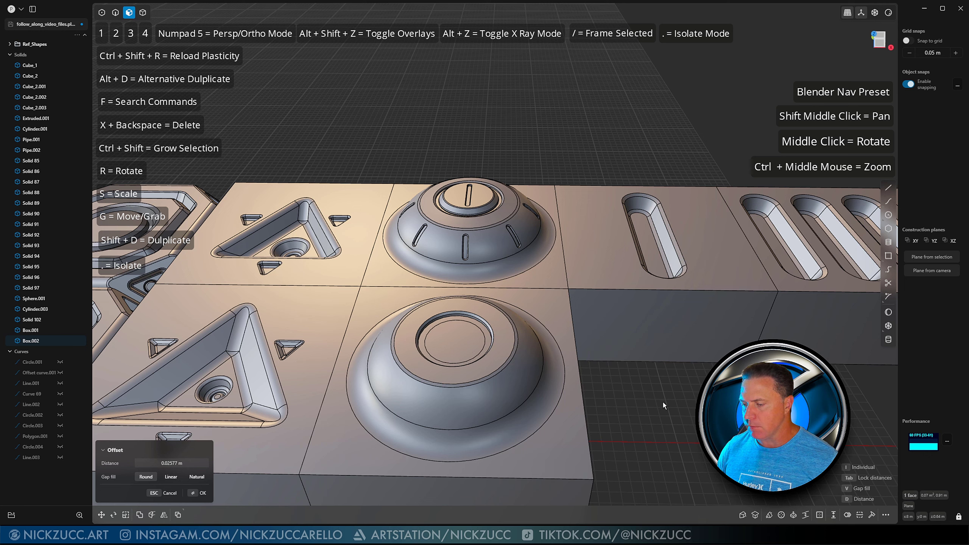
{"action": "right_click", "coordinate": [663, 402]}
{"action": "left_click", "coordinate": [660, 402]}
Step: Raise the smaller circular face out of the recess to form a round button above the dome's top
{"action": "middle_click_drag", "start_coordinate": [659, 402], "coordinate": [633, 400]}
{"action": "left_click", "coordinate": [474, 334]}
{"action": "key", "text": "o"}
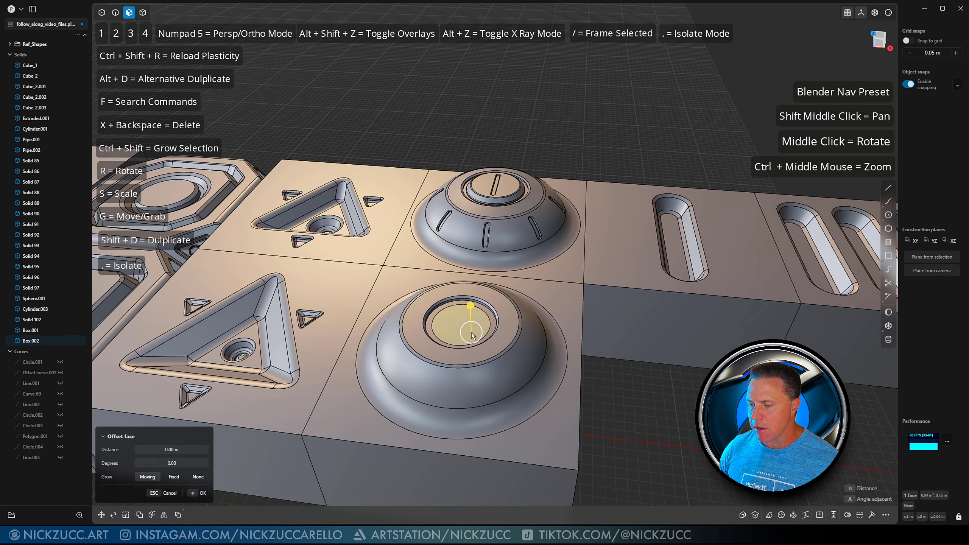
{"action": "mouse_move", "coordinate": [473, 334]}
{"action": "middle_mouse_down"}
{"action": "mouse_move", "coordinate": [465, 309]}
{"action": "mouse_move", "coordinate": [470, 315]}
{"action": "middle_mouse_up"}
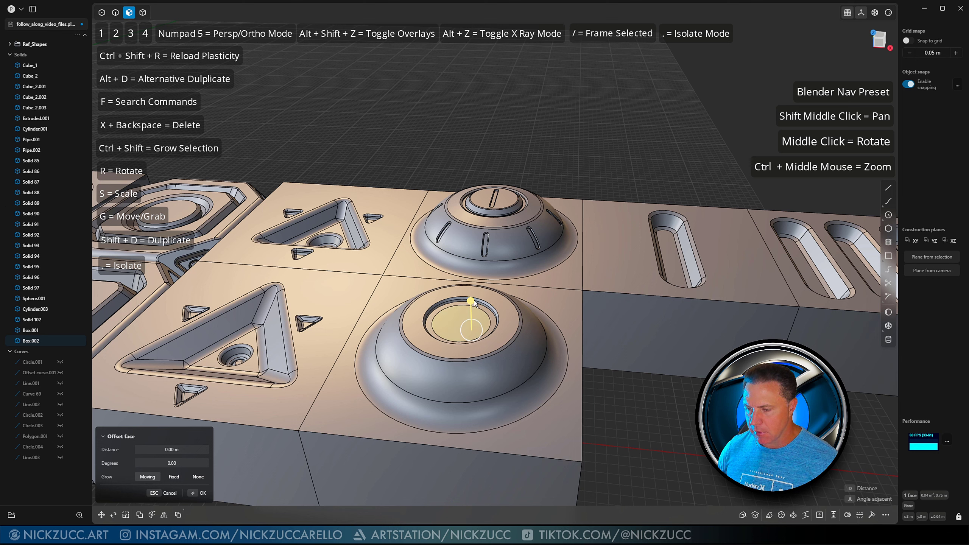
{"action": "left_click_drag", "start_coordinate": [474, 302], "coordinate": [470, 292]}
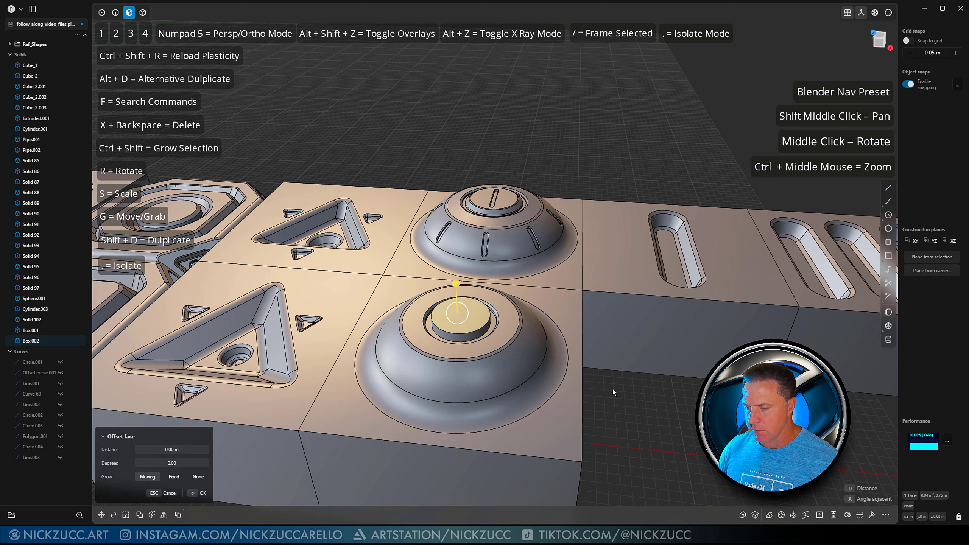
{"action": "key", "text": "Return"}
Step: Chamfer the top edge of the raised button by about 0.024 m
{"action": "scroll", "coordinate": [472, 341], "scroll_direction": "up", "scroll_amount": 2}
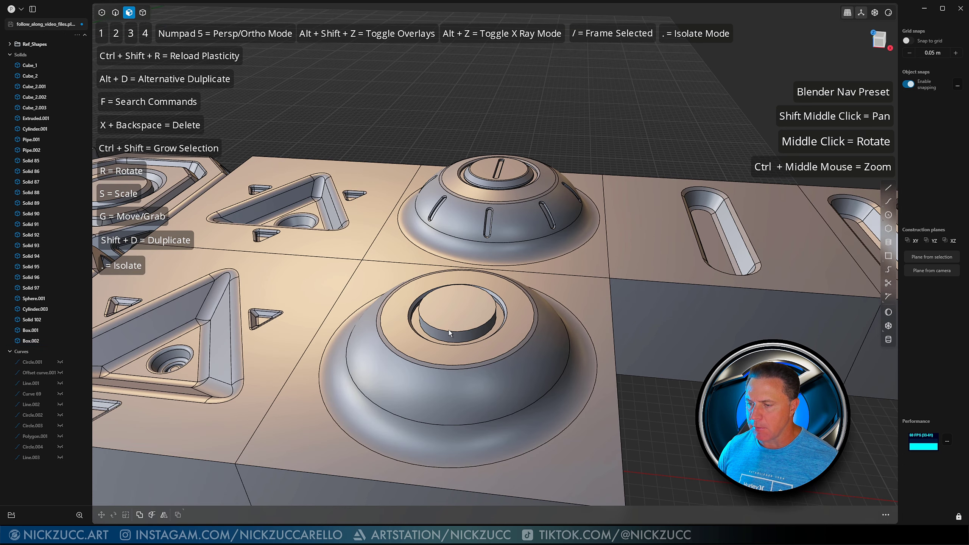
{"action": "key", "text": "2"}
{"action": "left_click", "coordinate": [434, 324]}
{"action": "left_click_drag", "start_coordinate": [438, 327], "coordinate": [436, 325]}
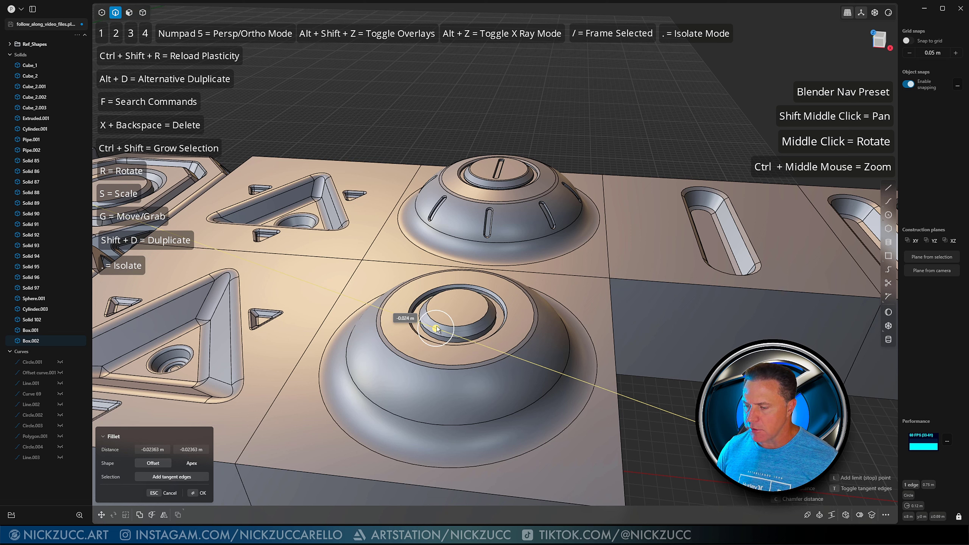
{"action": "key", "text": "Return"}
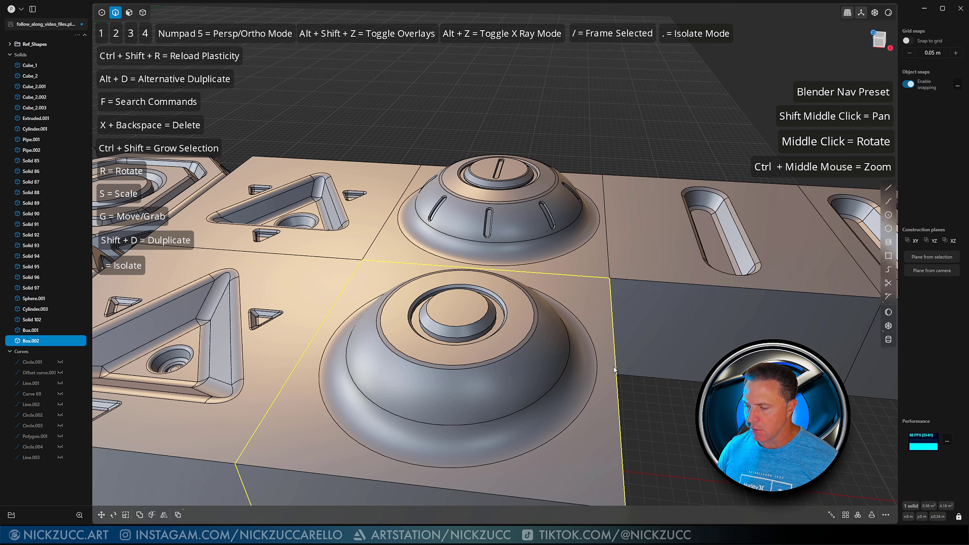
Step: Chamfer both circular edges bordering the button's bevel by about 0.009 m
{"action": "left_click", "coordinate": [457, 324]}
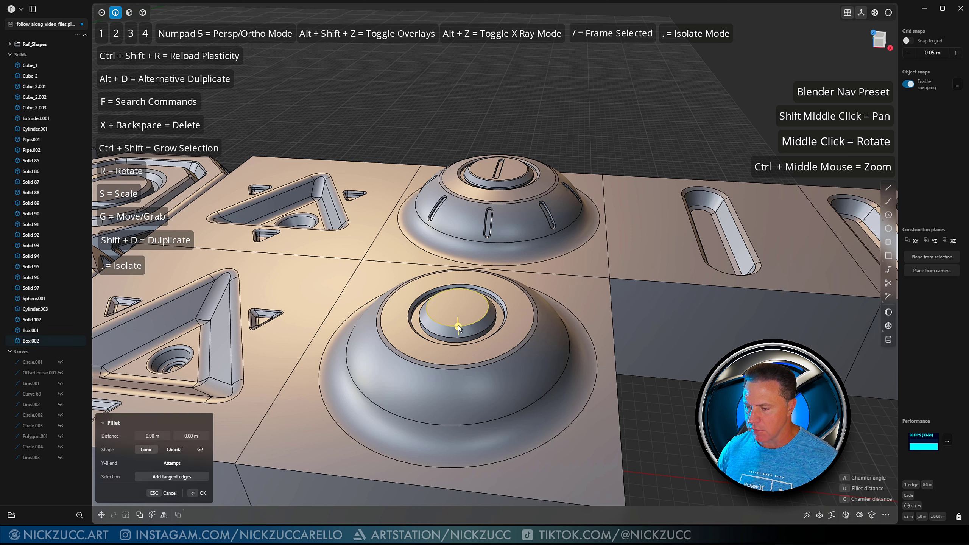
{"action": "left_click", "coordinate": [452, 338]}
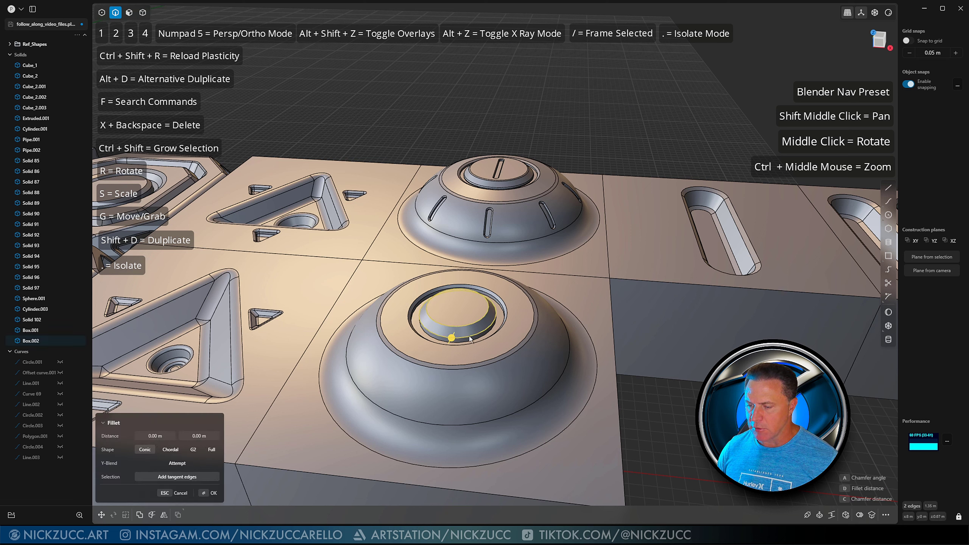
{"action": "left_click_drag", "start_coordinate": [453, 337], "coordinate": [456, 338]}
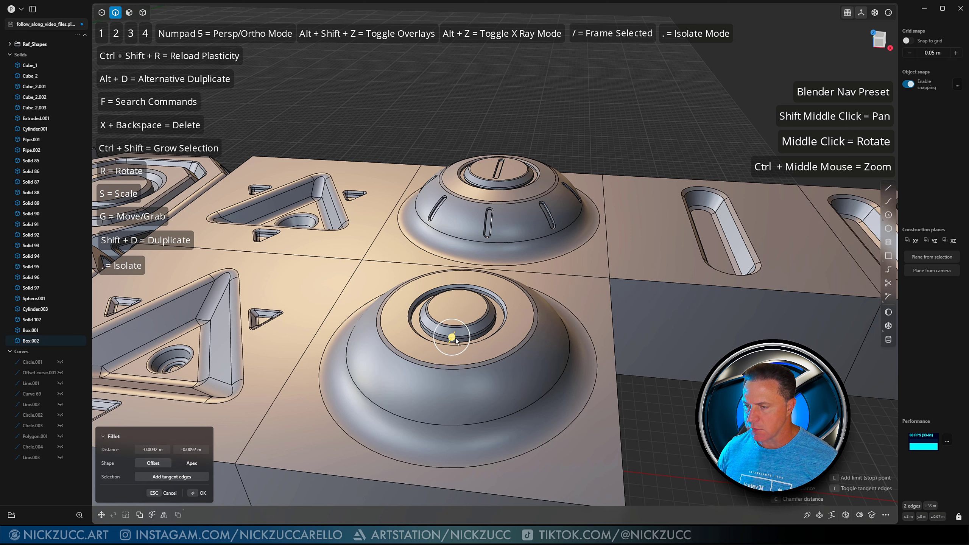
{"action": "key", "text": "Return"}
{"action": "middle_click_drag", "start_coordinate": [687, 413], "coordinate": [692, 295]}
{"action": "scroll", "coordinate": [626, 324], "scroll_direction": "down", "scroll_amount": 10}
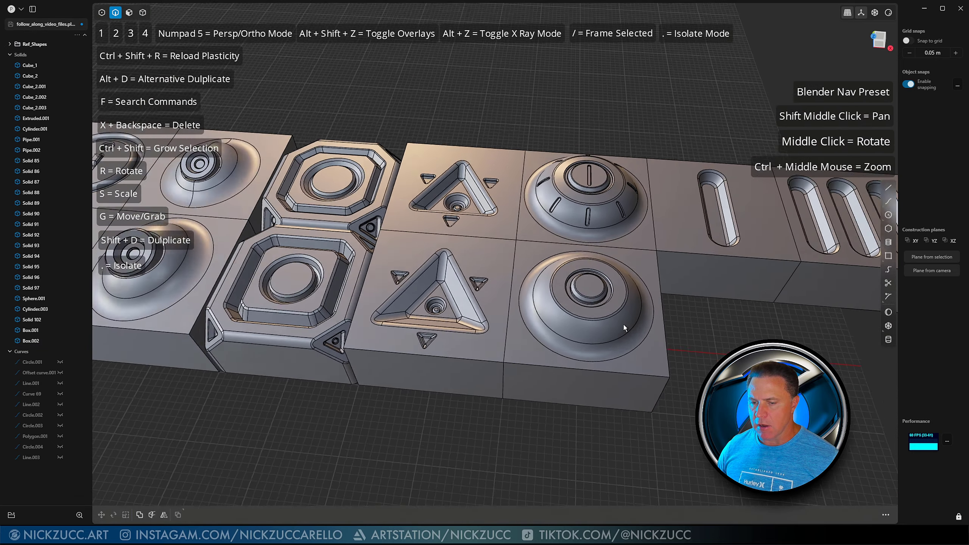
{"action": "middle_click_drag", "start_coordinate": [523, 333], "coordinate": [464, 359], "text": "shift"}
{"action": "scroll", "coordinate": [593, 371], "scroll_direction": "up", "scroll_amount": 10}
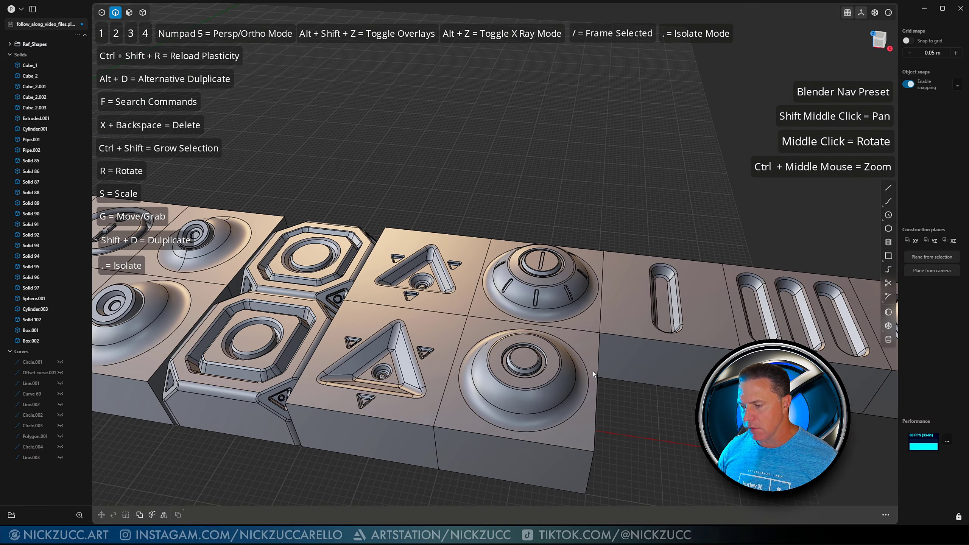
Step: Draw a straight line about 0.18 m long across the button's top face from edge to edge
{"action": "scroll", "coordinate": [591, 371], "scroll_direction": "up", "scroll_amount": 6}
{"action": "middle_click_drag", "start_coordinate": [571, 367], "coordinate": [622, 343], "text": "shift"}
{"action": "middle_click_drag", "start_coordinate": [600, 308], "coordinate": [740, 326]}
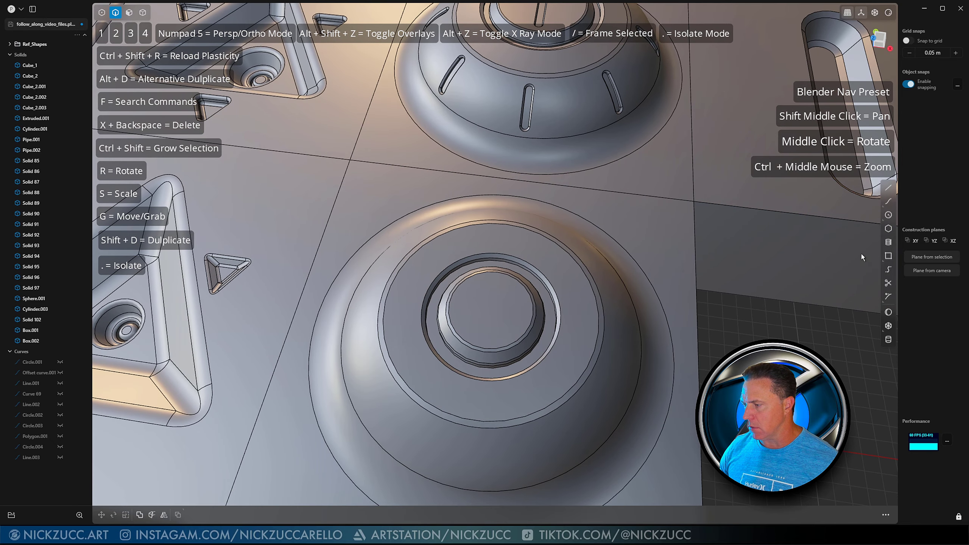
{"action": "left_click", "coordinate": [888, 188]}
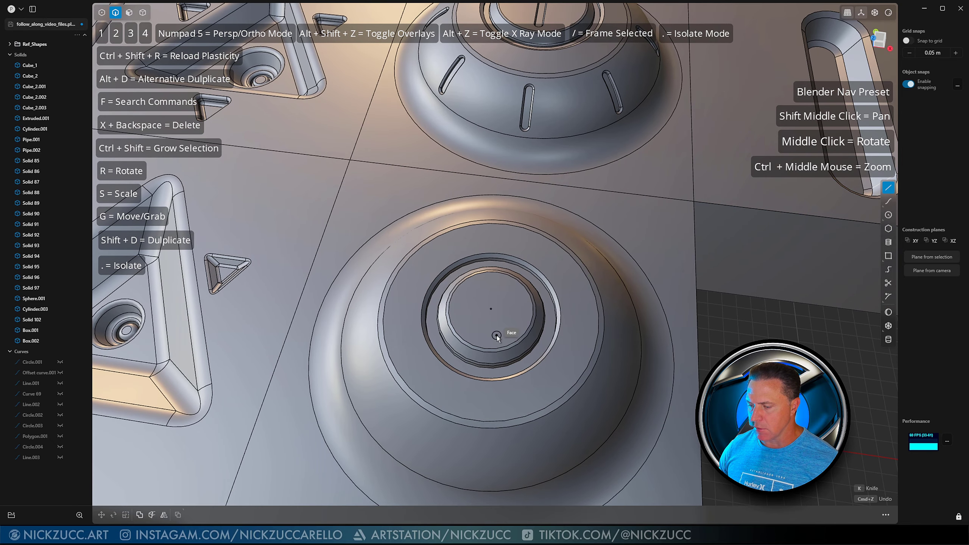
{"action": "left_click", "coordinate": [484, 348]}
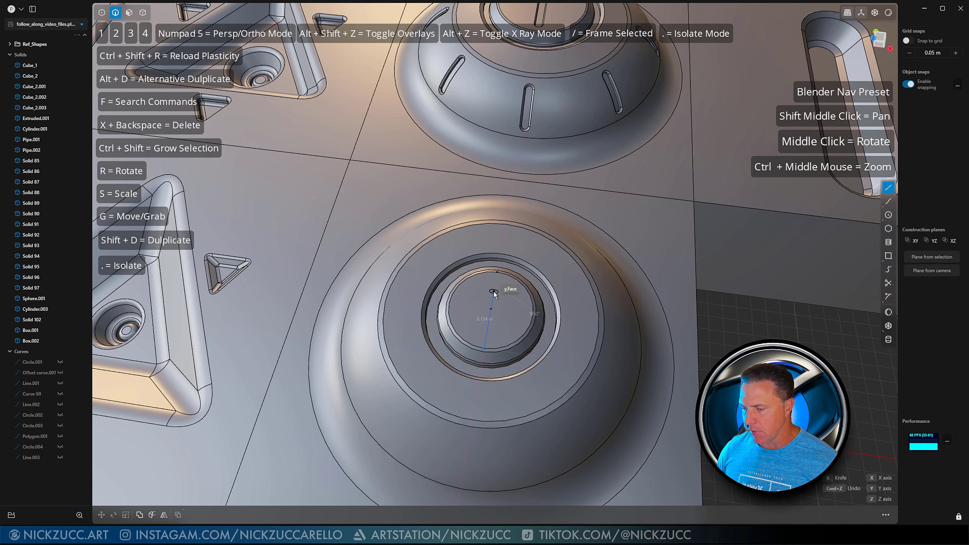
{"action": "left_click", "coordinate": [497, 273]}
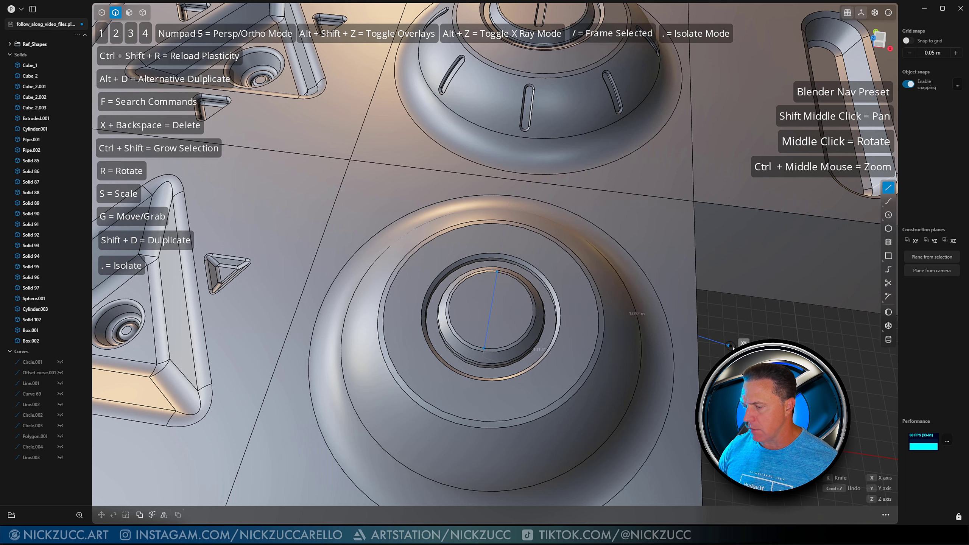
{"action": "middle_click_drag", "start_coordinate": [566, 337], "coordinate": [558, 319]}
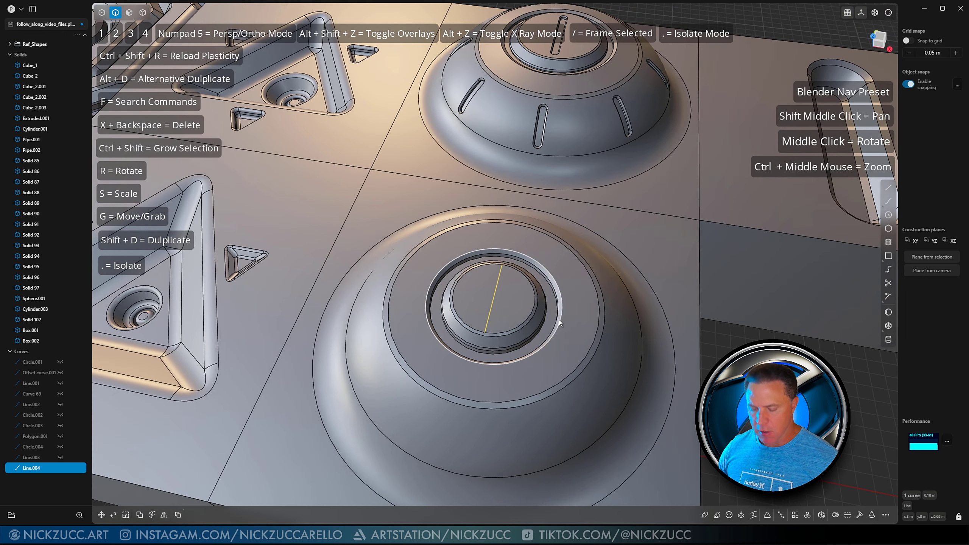
Step: Scale the line on the button's top by about 0.66 along the Y axis to shorten it
{"action": "key", "text": "s"}
{"action": "left_click_drag", "start_coordinate": [502, 272], "coordinate": [500, 281]}
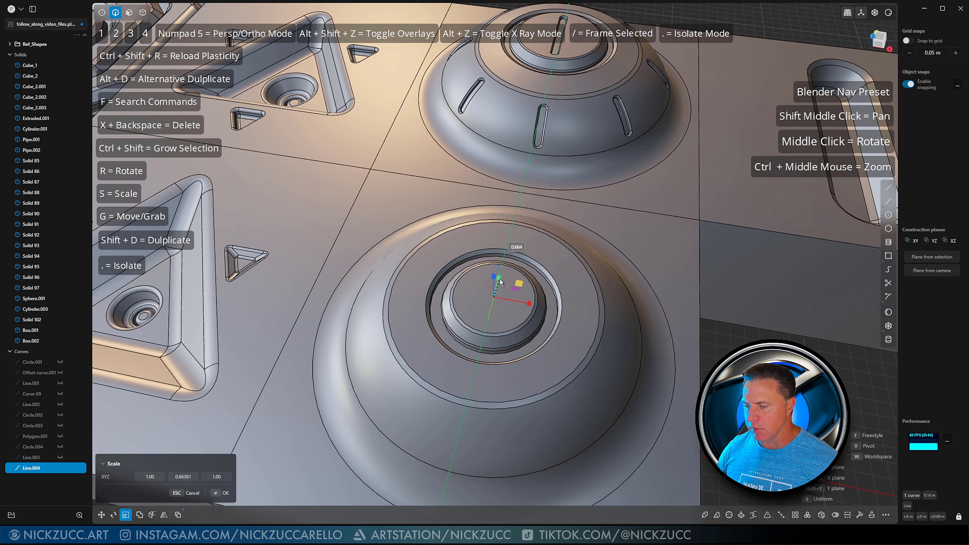
{"action": "left_click", "coordinate": [630, 370]}
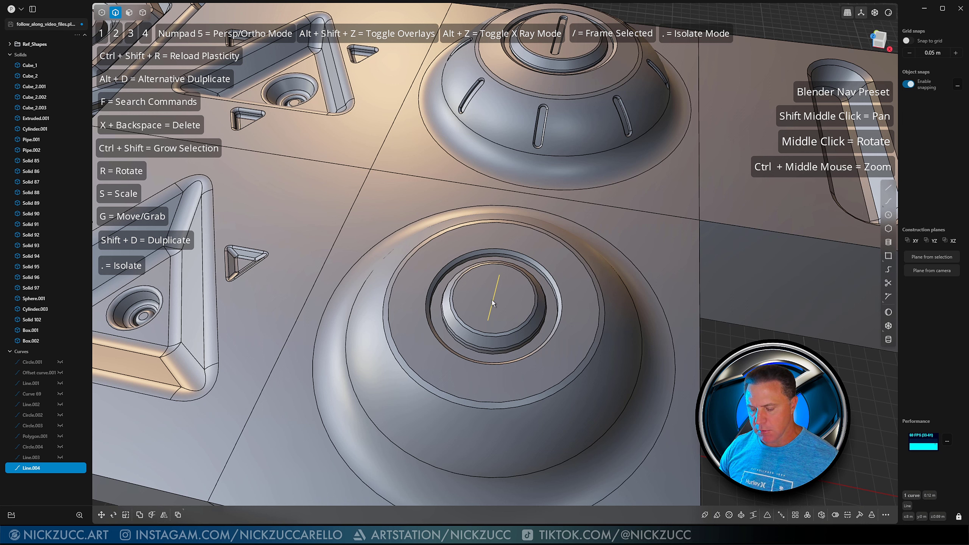
Step: Offset the shortened line by about 0.011 m to both sides to form the slot's long edges
{"action": "key", "text": "o"}
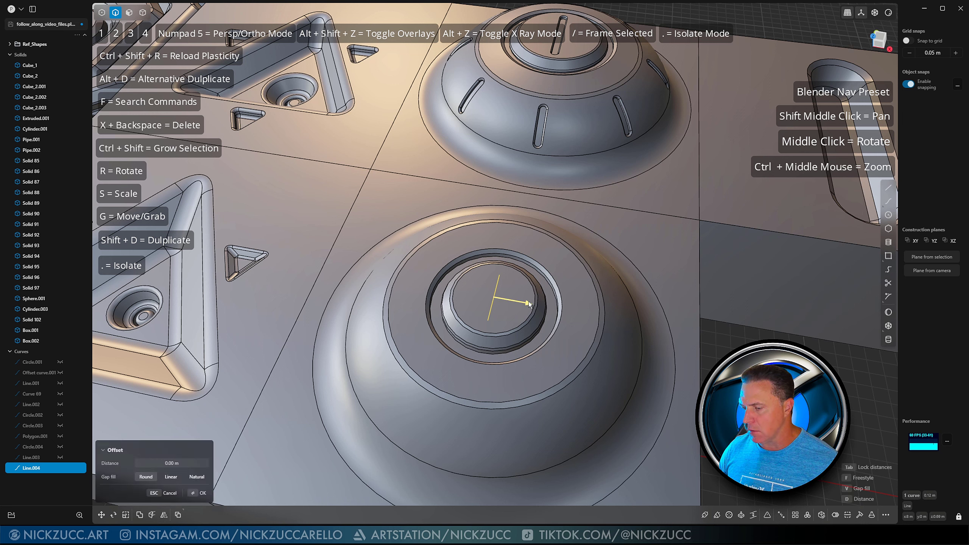
{"action": "left_click_drag", "start_coordinate": [529, 303], "coordinate": [558, 315]}
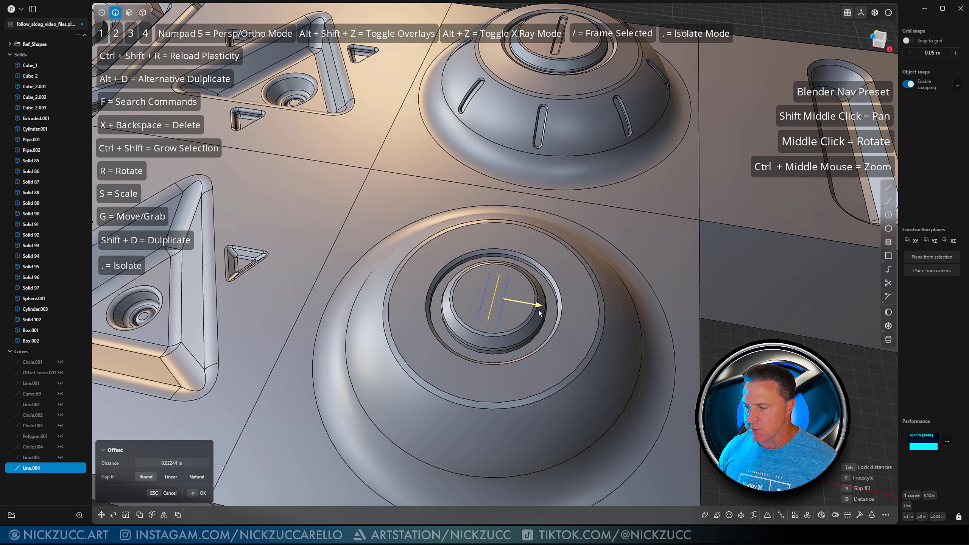
{"action": "key", "text": "Tab"}
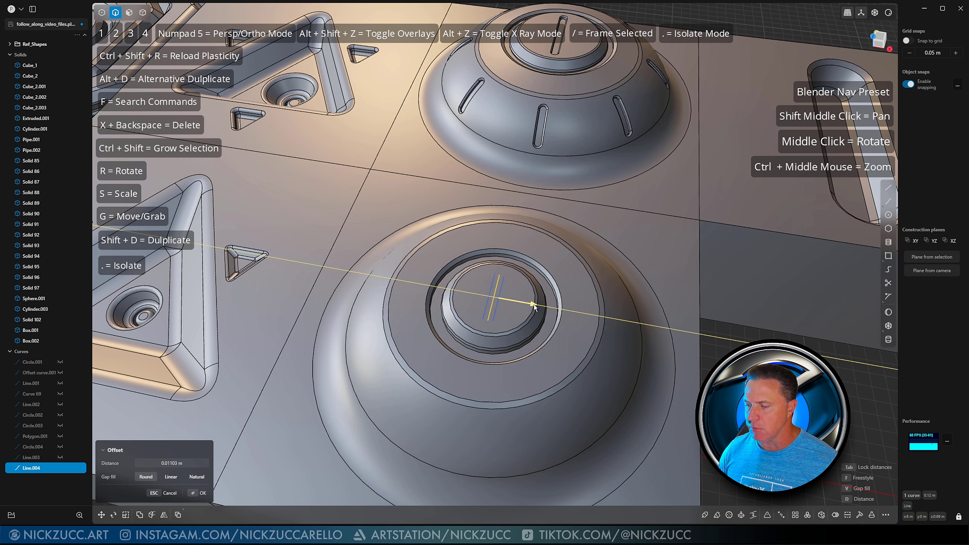
{"action": "key", "text": "Return"}
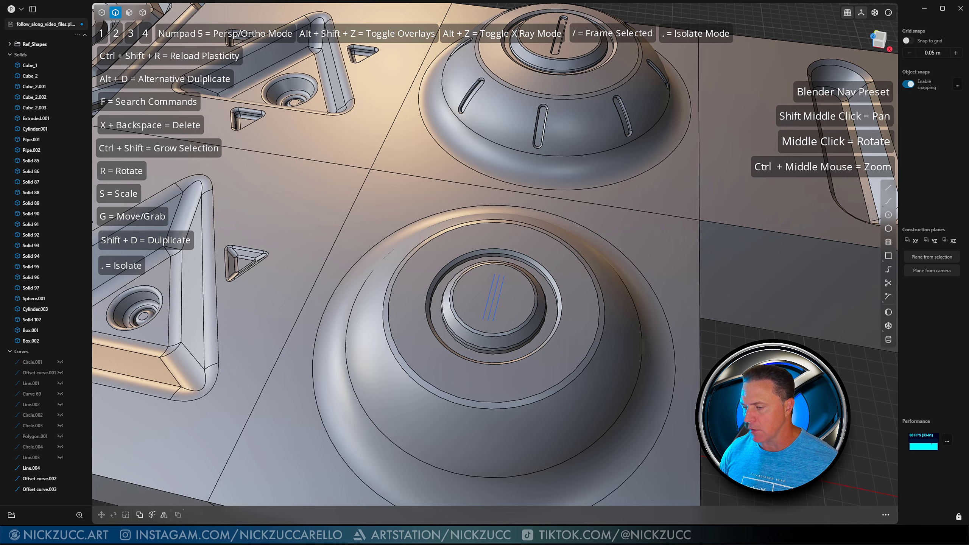
Step: Close both ends of the two outer lines on the button with tangent arcs to form a rounded slot outline
{"action": "scroll", "coordinate": [533, 305], "scroll_direction": "up", "scroll_amount": 3}
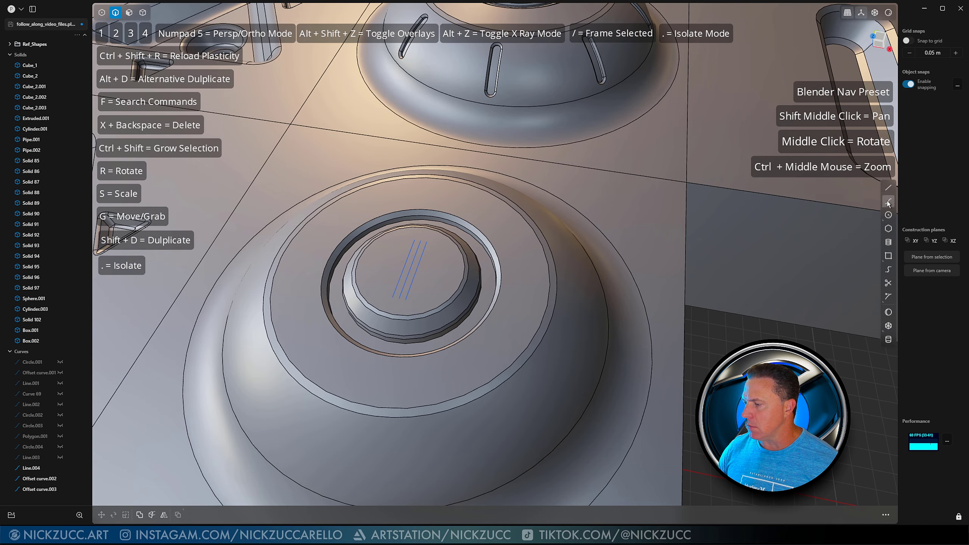
{"action": "left_click", "coordinate": [888, 201]}
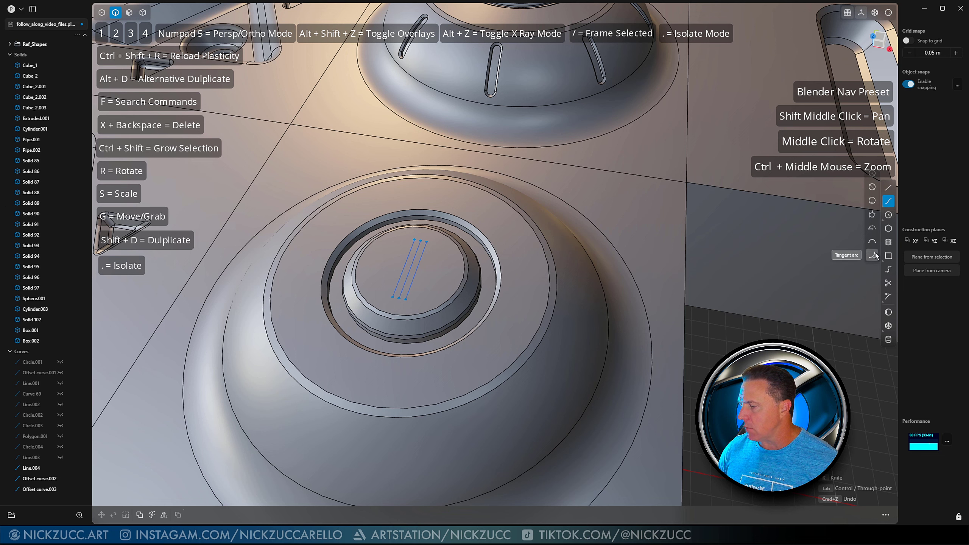
{"action": "left_click", "coordinate": [874, 255]}
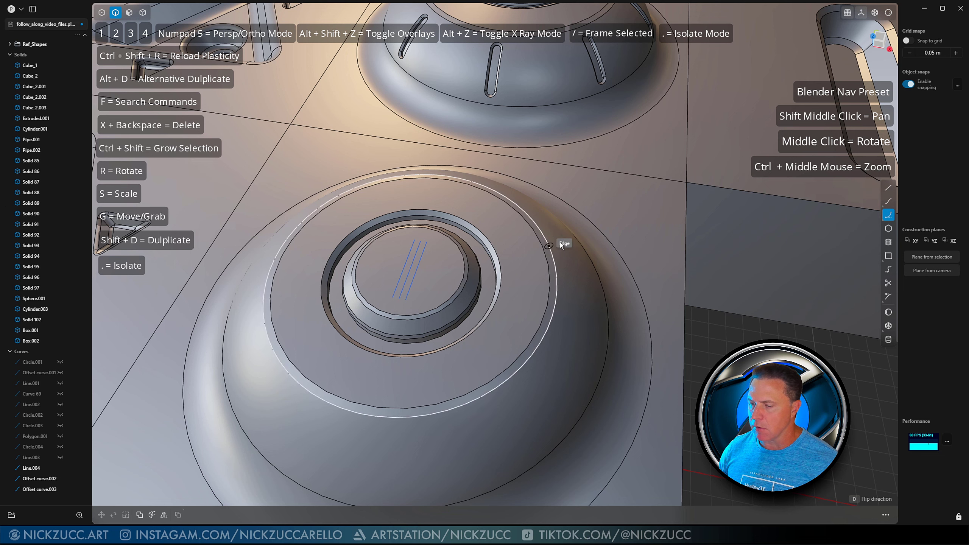
{"action": "left_click", "coordinate": [415, 239]}
{"action": "left_click", "coordinate": [427, 239]}
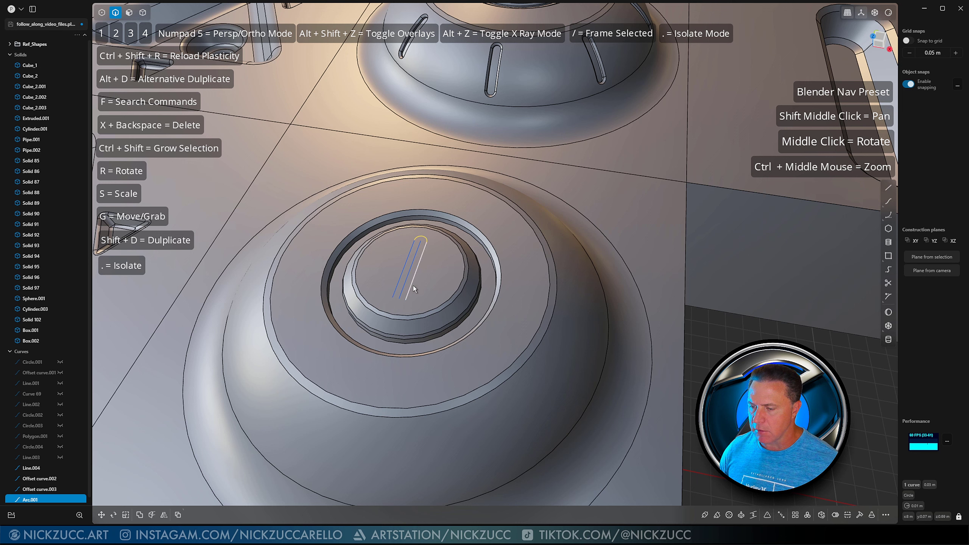
{"action": "left_click", "coordinate": [888, 214]}
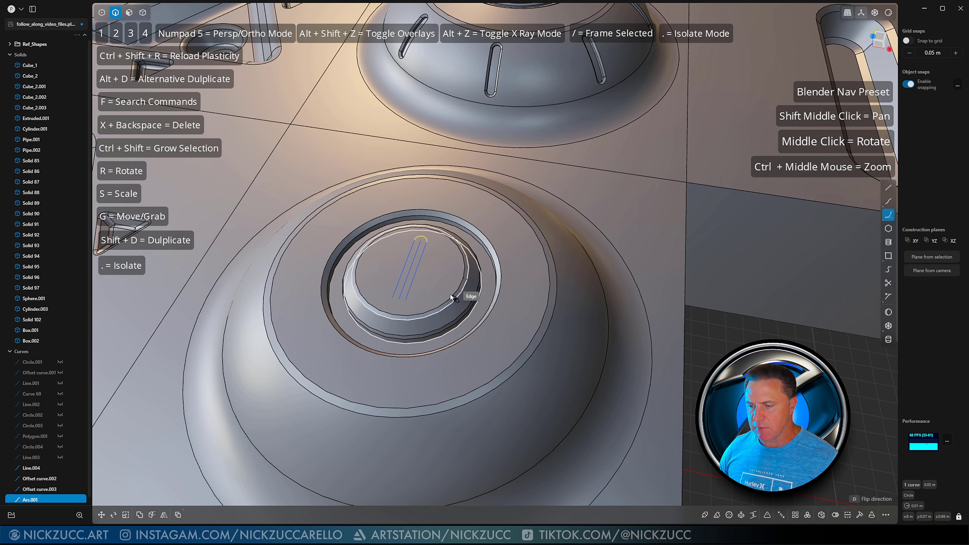
{"action": "left_click", "coordinate": [393, 299]}
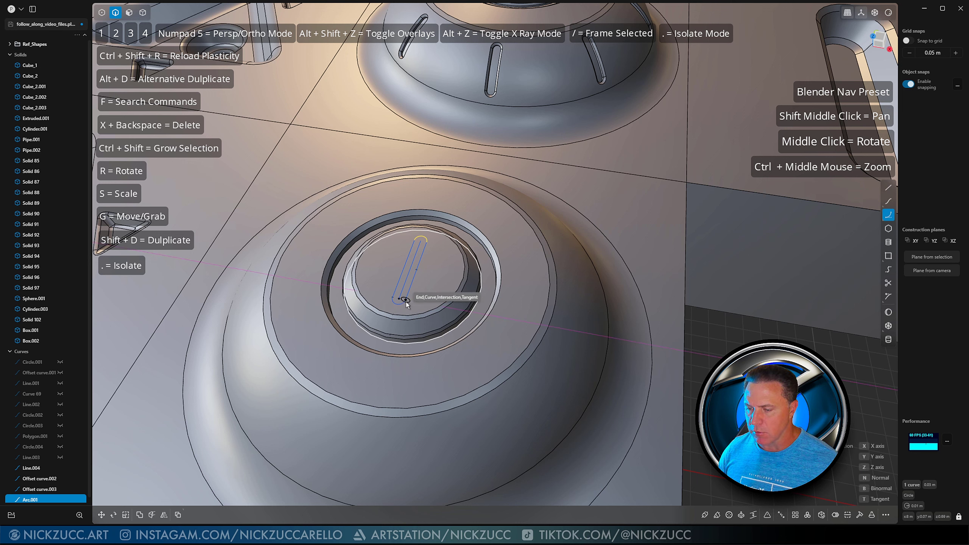
{"action": "left_click", "coordinate": [406, 302]}
{"action": "left_click", "coordinate": [714, 353]}
Step: Join the two outer lines and both end arcs into one closed slot curve
{"action": "middle_click_drag", "start_coordinate": [714, 354], "coordinate": [678, 344]}
{"action": "middle_click_drag", "start_coordinate": [459, 283], "coordinate": [538, 290], "text": "shift"}
{"action": "scroll", "coordinate": [539, 290], "scroll_direction": "up", "scroll_amount": 4}
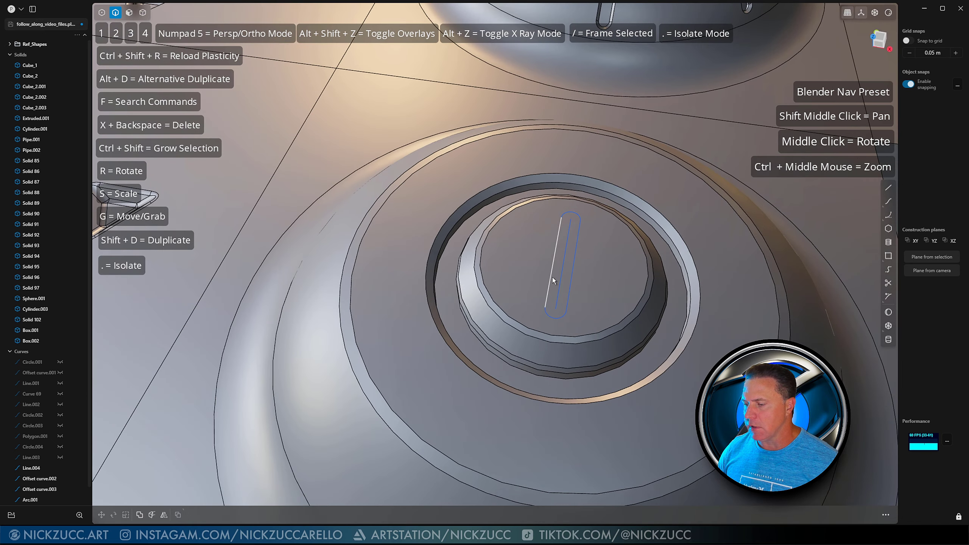
{"action": "left_click", "coordinate": [550, 282]}
{"action": "left_click", "coordinate": [547, 316]}
{"action": "left_click", "coordinate": [568, 302]}
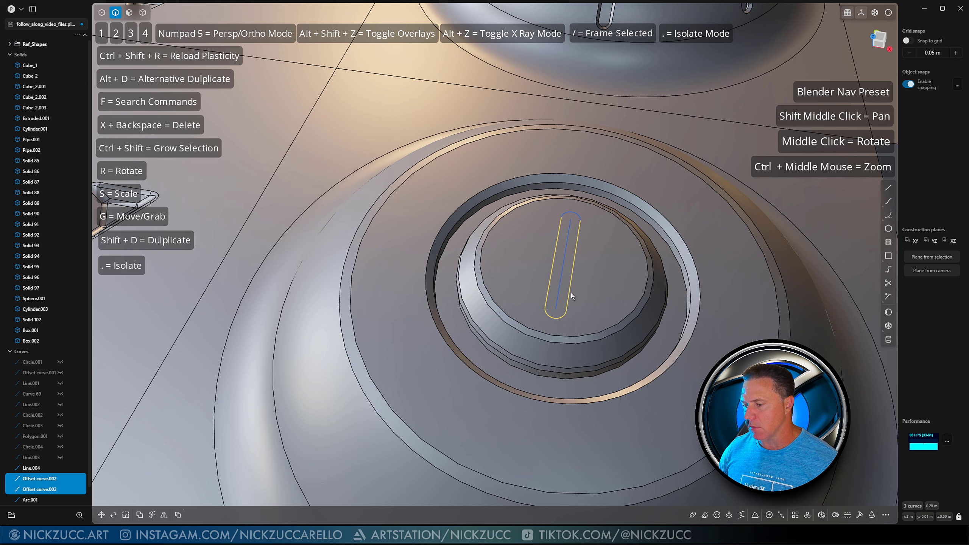
{"action": "left_click", "coordinate": [578, 217]}
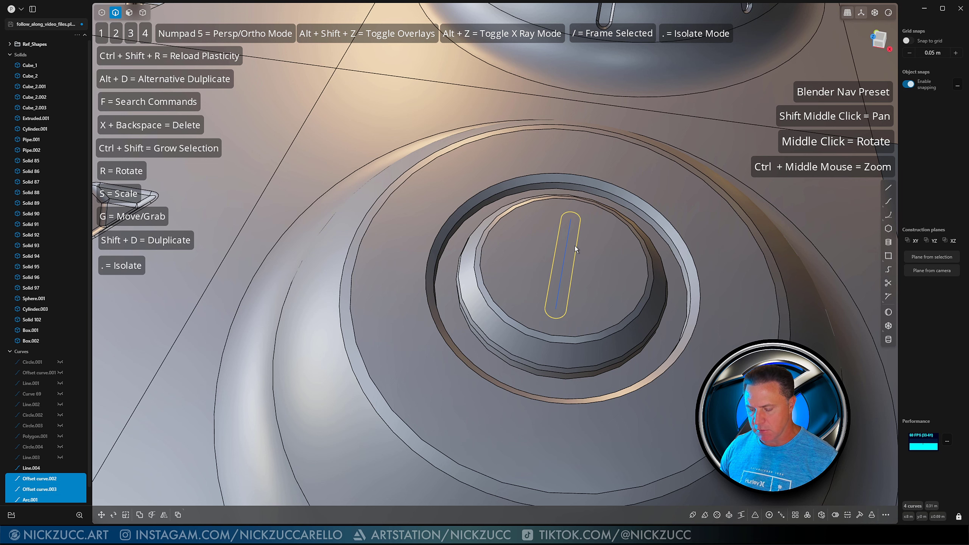
{"action": "key", "text": "j"}
Step: Hide the construction line running through the middle of the slot outline
{"action": "middle_click_drag", "start_coordinate": [580, 250], "coordinate": [558, 246]}
{"action": "left_click", "coordinate": [565, 248]}
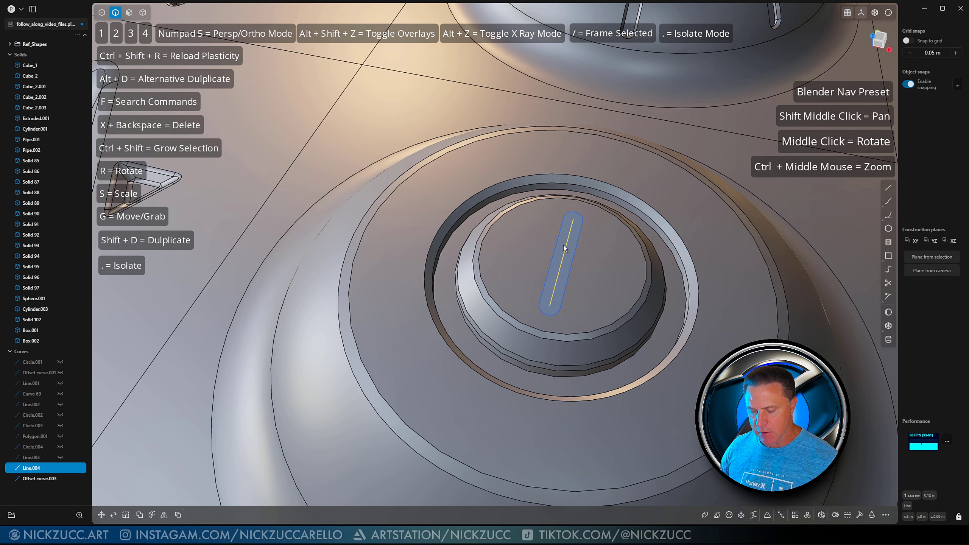
{"action": "key", "text": "Escape"}
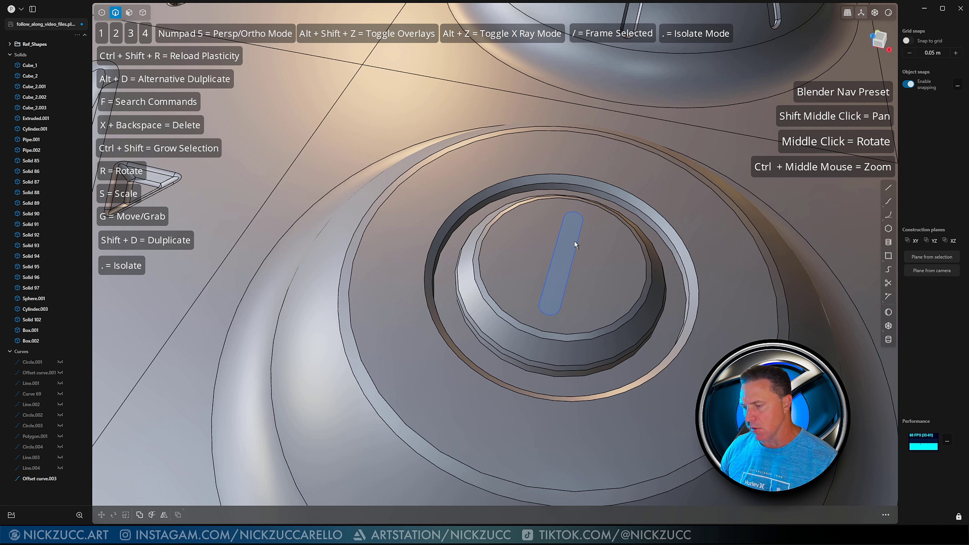
Step: Duplicate the slot outline and move the copy along the negative Y axis until it lies over the dome's sloped side
{"action": "middle_click_drag", "start_coordinate": [574, 241], "coordinate": [518, 248]}
{"action": "scroll", "coordinate": [548, 248], "scroll_direction": "down", "scroll_amount": 3}
{"action": "scroll", "coordinate": [588, 230], "scroll_direction": "down", "scroll_amount": 4}
{"action": "left_click", "coordinate": [523, 247]}
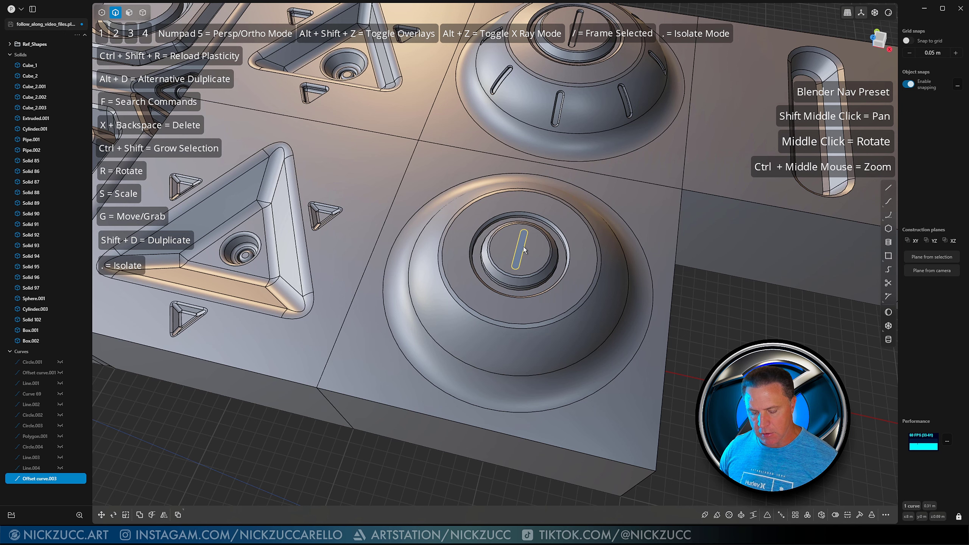
{"action": "key", "text": "shift+d"}
{"action": "middle_click_drag", "start_coordinate": [525, 246], "coordinate": [527, 215]}
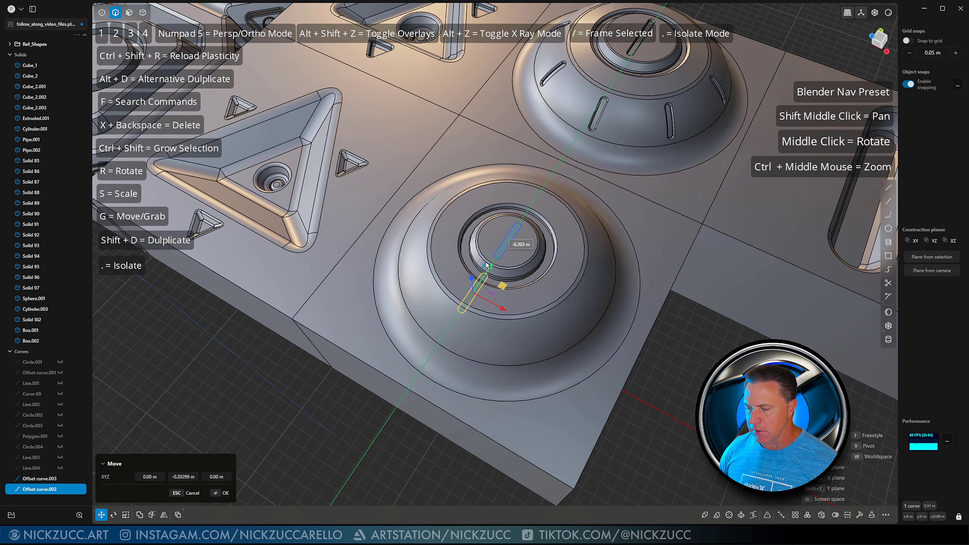
{"action": "left_click", "coordinate": [459, 293]}
{"action": "left_click", "coordinate": [658, 394]}
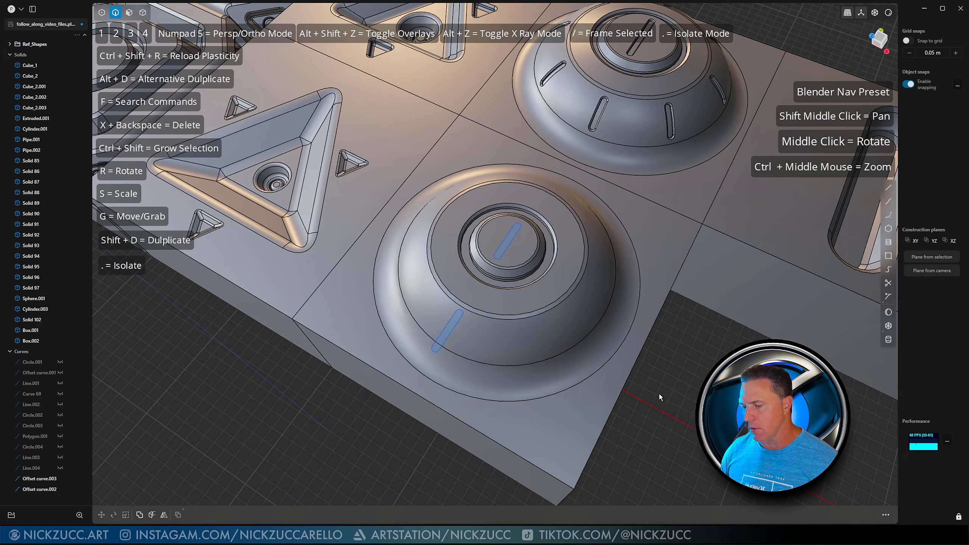
Step: Imprint the original slot curve on the button's top face of the domed block, and hide that curve
{"action": "middle_click_drag", "start_coordinate": [659, 394], "coordinate": [692, 356]}
{"action": "middle_click_drag", "start_coordinate": [505, 219], "coordinate": [509, 246]}
{"action": "scroll", "coordinate": [496, 261], "scroll_direction": "up", "scroll_amount": 2}
{"action": "scroll", "coordinate": [472, 272], "scroll_direction": "up", "scroll_amount": 3}
{"action": "mouse_move", "coordinate": [472, 272]}
{"action": "middle_mouse_down"}
{"action": "mouse_move", "coordinate": [443, 301]}
{"action": "mouse_move", "coordinate": [468, 274]}
{"action": "mouse_move", "coordinate": [483, 280]}
{"action": "middle_mouse_up"}
{"action": "left_click", "coordinate": [450, 304]}
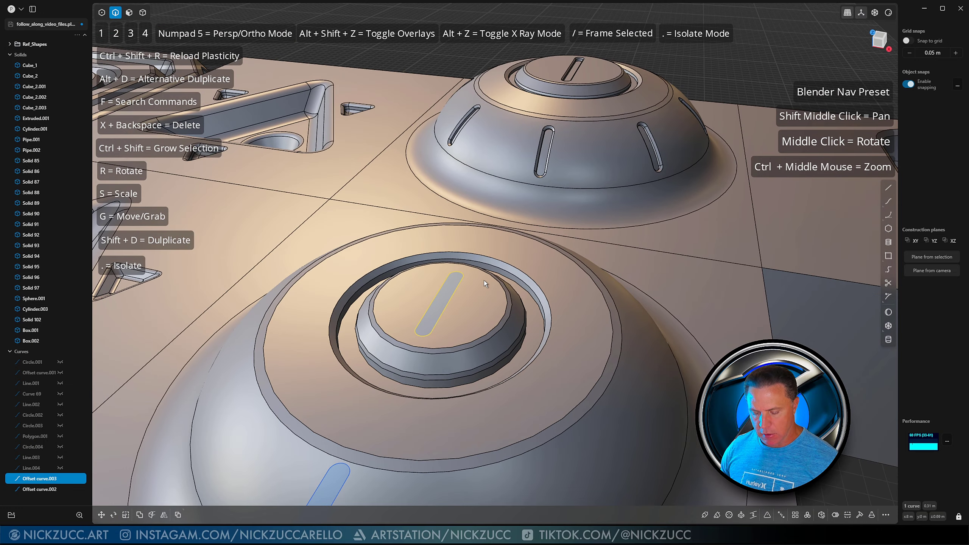
{"action": "key", "text": "shift+i"}
{"action": "left_click", "coordinate": [483, 312]}
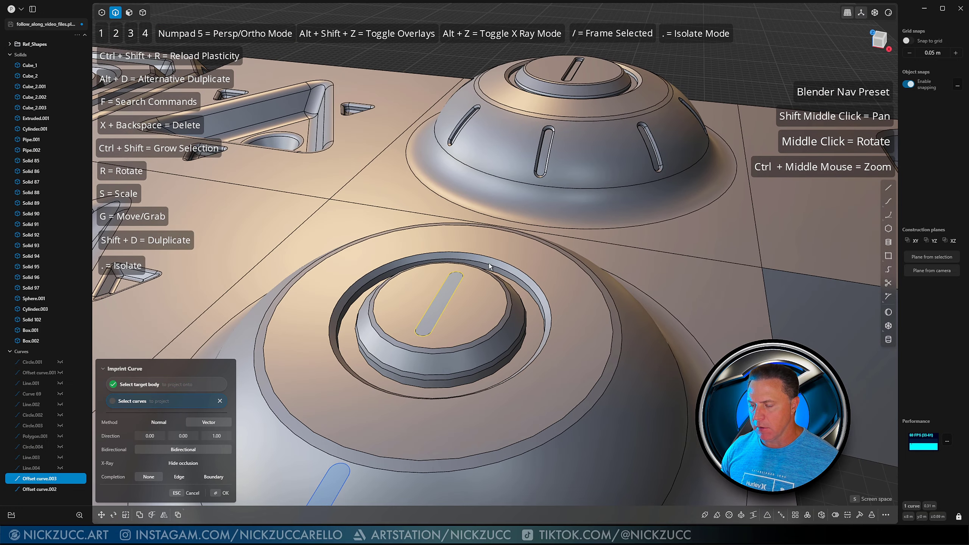
{"action": "middle_click_drag", "start_coordinate": [484, 294], "coordinate": [487, 305]}
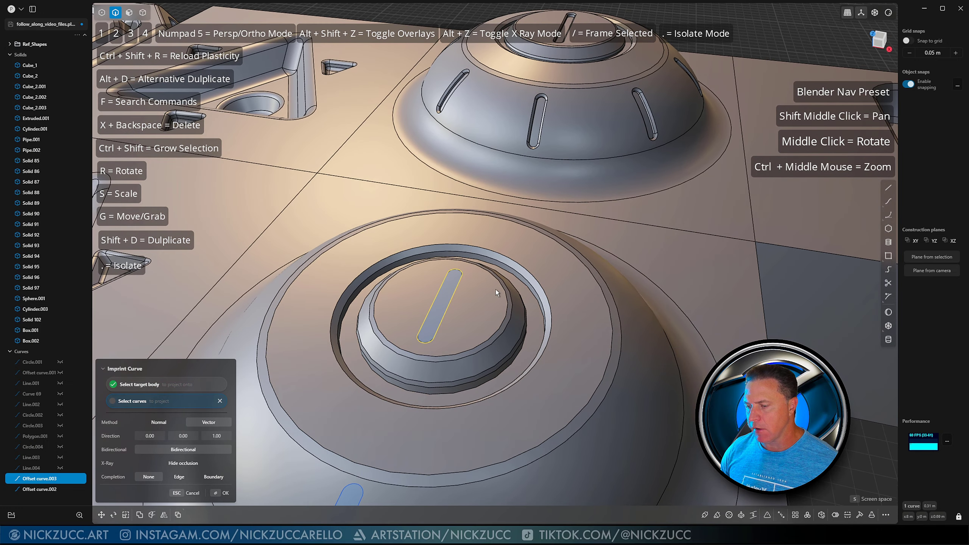
{"action": "left_click", "coordinate": [222, 494]}
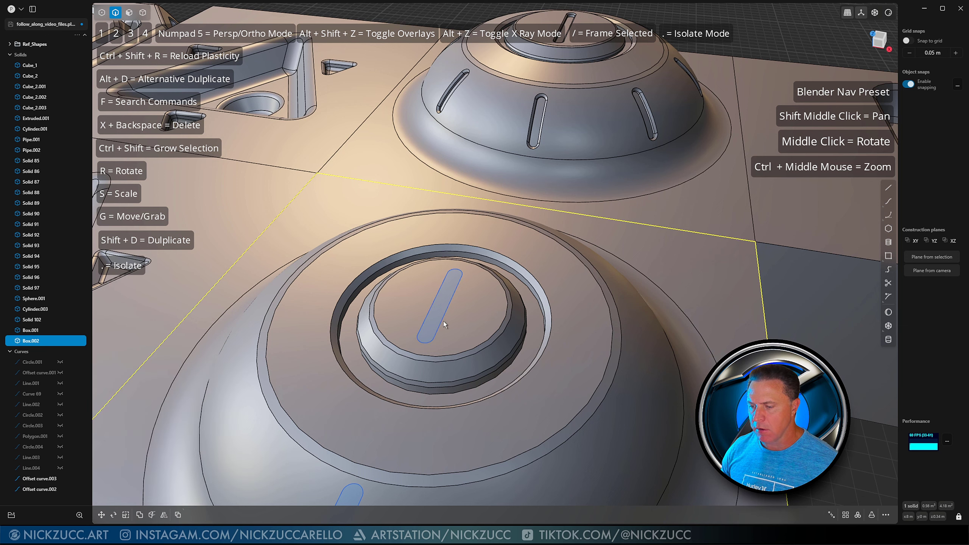
{"action": "left_click", "coordinate": [448, 302]}
{"action": "key", "text": "Escape"}
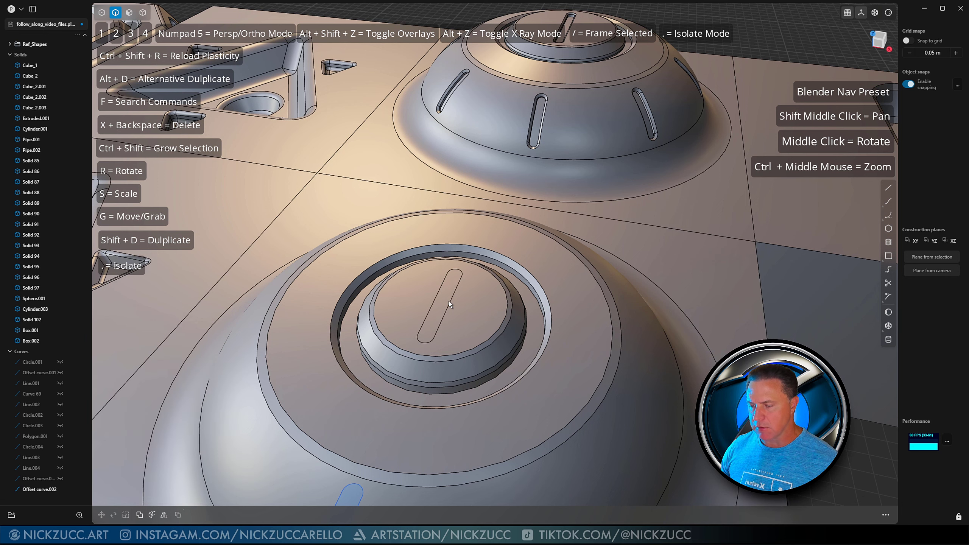
Step: Offset the imprinted slot face down into the button to make a shallow recessed slot
{"action": "mouse_move", "coordinate": [475, 296]}
{"action": "middle_mouse_down"}
{"action": "mouse_move", "coordinate": [458, 305]}
{"action": "mouse_move", "coordinate": [466, 297]}
{"action": "mouse_move", "coordinate": [474, 311]}
{"action": "mouse_move", "coordinate": [480, 290]}
{"action": "middle_mouse_up"}
{"action": "scroll", "coordinate": [478, 287], "scroll_direction": "down", "scroll_amount": 5}
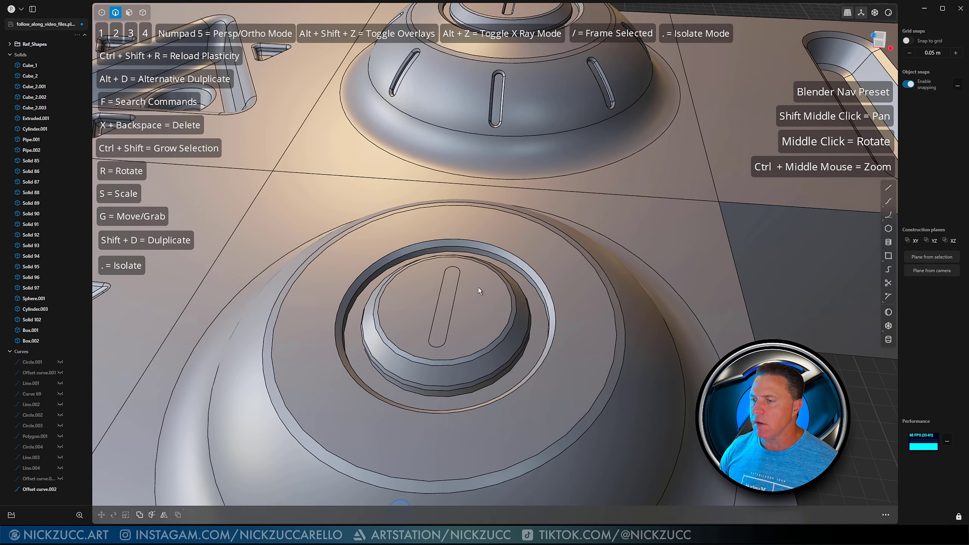
{"action": "middle_click_drag", "start_coordinate": [504, 236], "coordinate": [458, 283], "text": "shift"}
{"action": "key", "text": "3"}
{"action": "left_click", "coordinate": [449, 305]}
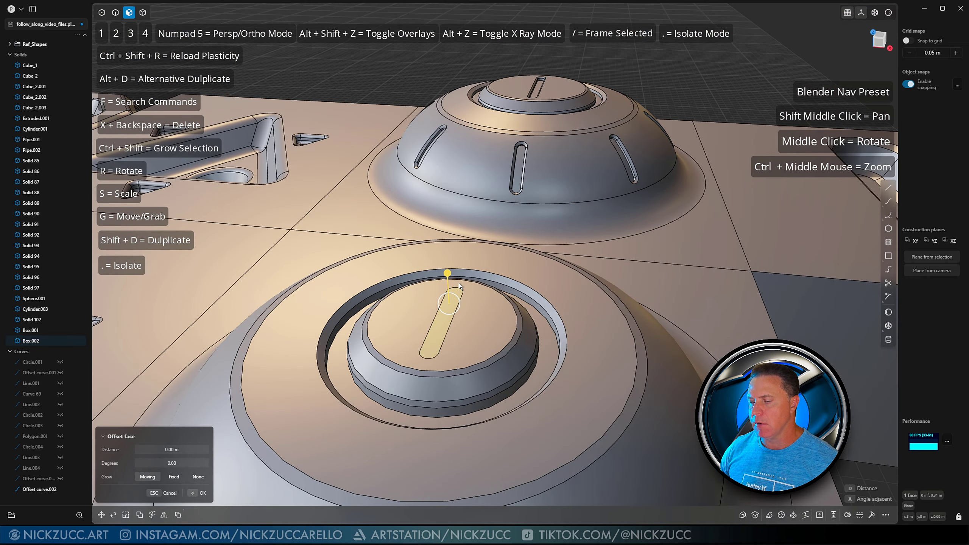
{"action": "left_click_drag", "start_coordinate": [446, 274], "coordinate": [448, 282]}
{"action": "mouse_move", "coordinate": [454, 302]}
{"action": "middle_mouse_down"}
{"action": "mouse_move", "coordinate": [467, 297]}
{"action": "mouse_move", "coordinate": [458, 300]}
{"action": "middle_mouse_up"}
{"action": "right_click", "coordinate": [697, 320]}
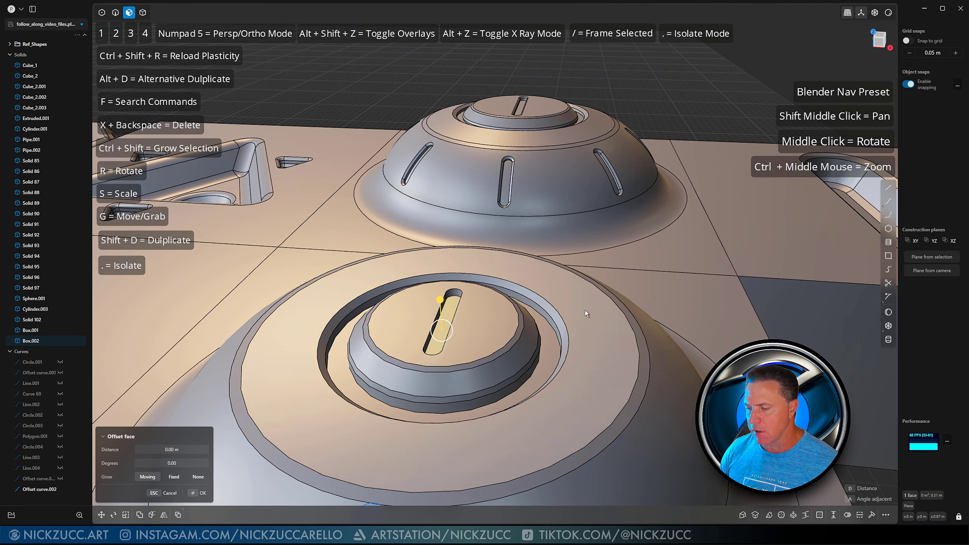
Step: Chamfer the rim edges of the recessed slot in the dome's button by about 0.0027 m
{"action": "key", "text": "2"}
{"action": "left_click", "coordinate": [457, 302]}
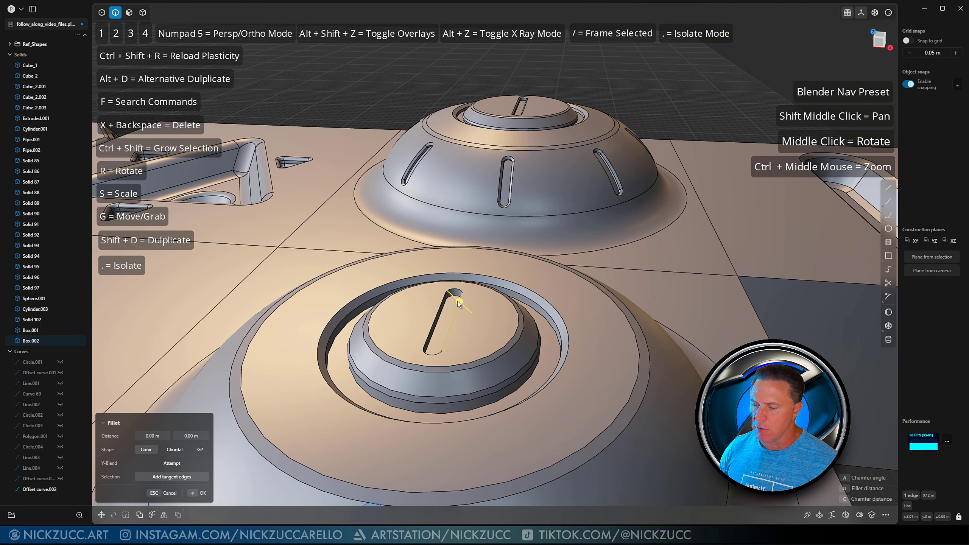
{"action": "middle_click_drag", "start_coordinate": [438, 307], "coordinate": [463, 292]}
{"action": "double_click", "coordinate": [469, 317], "text": "shift"}
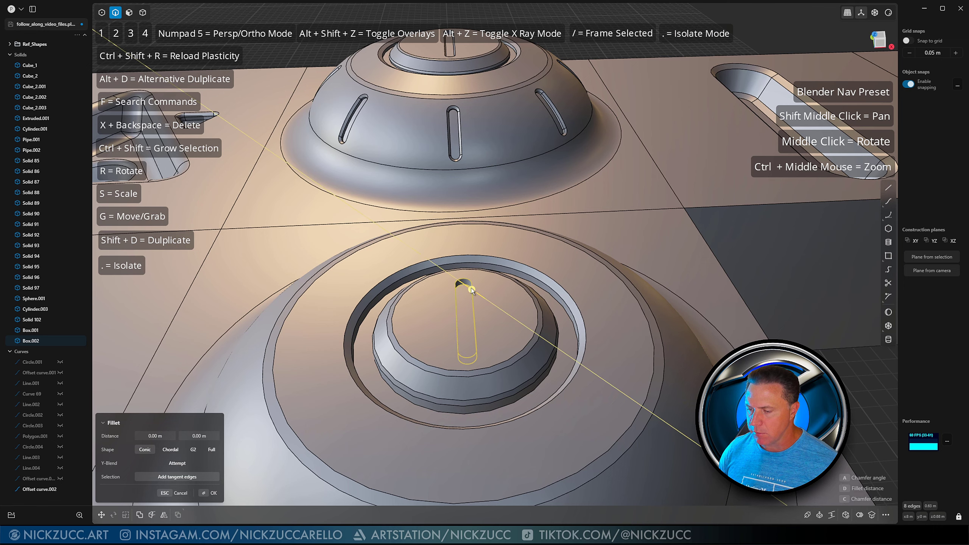
{"action": "left_click_drag", "start_coordinate": [471, 288], "coordinate": [476, 289]}
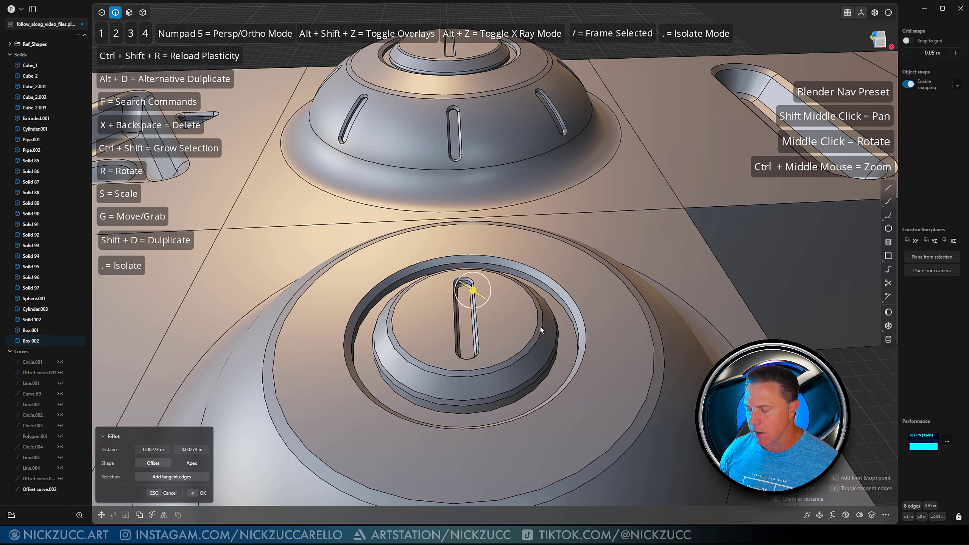
{"action": "key", "text": "Return"}
Step: Move the side slot outline about 0.045 m along positive Y and shorten it to about 0.69 of its length
{"action": "scroll", "coordinate": [502, 346], "scroll_direction": "down", "scroll_amount": 8}
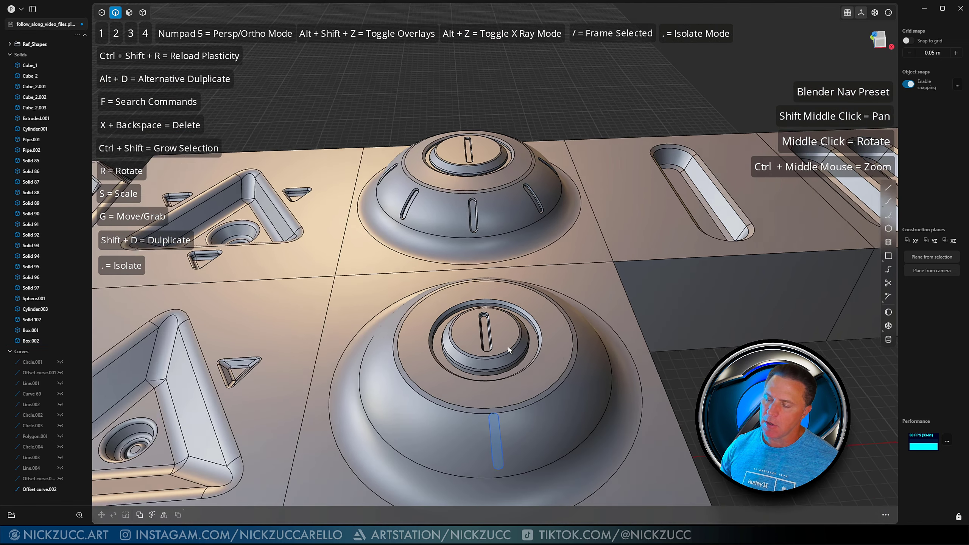
{"action": "mouse_move", "coordinate": [549, 356]}
{"action": "middle_mouse_down"}
{"action": "mouse_move", "coordinate": [516, 374]}
{"action": "mouse_move", "coordinate": [545, 371]}
{"action": "middle_mouse_up"}
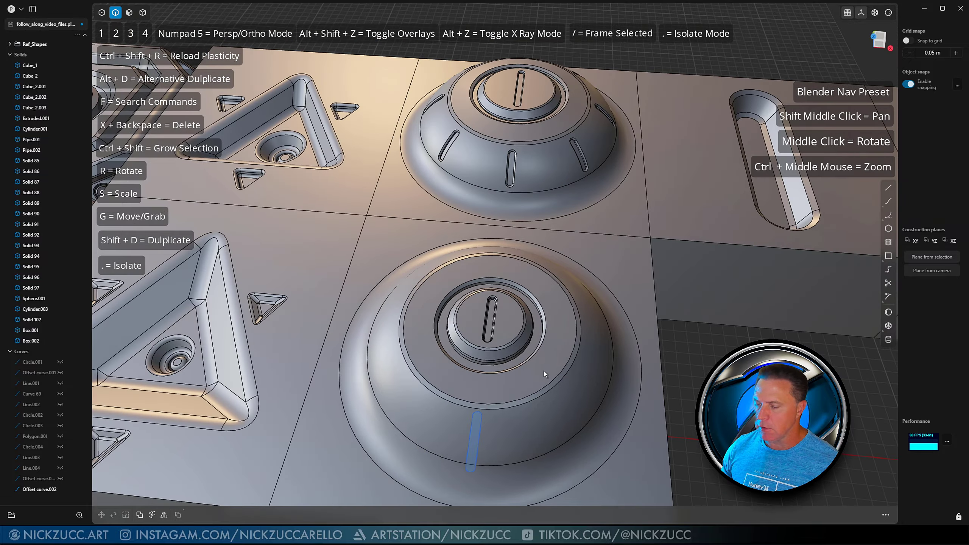
{"action": "left_click", "coordinate": [876, 44]}
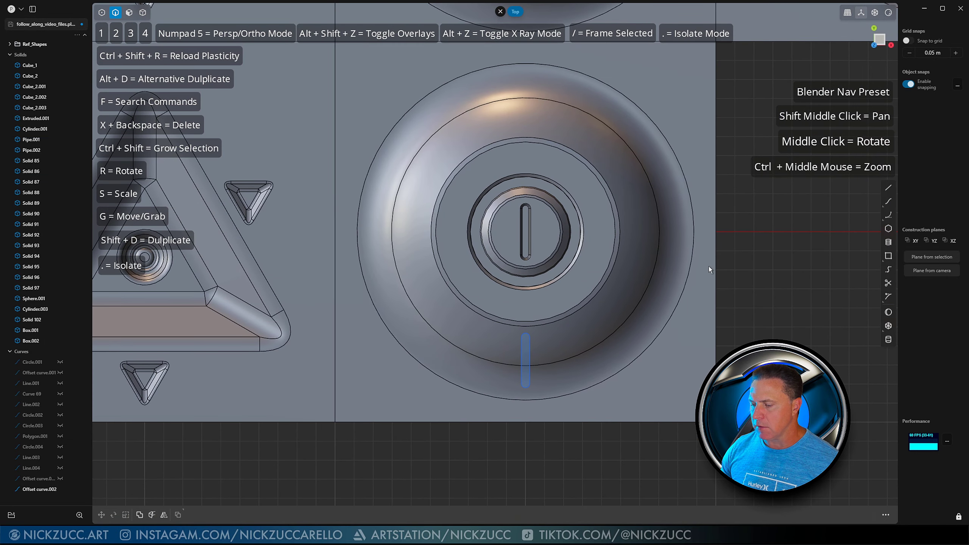
{"action": "left_click", "coordinate": [530, 352]}
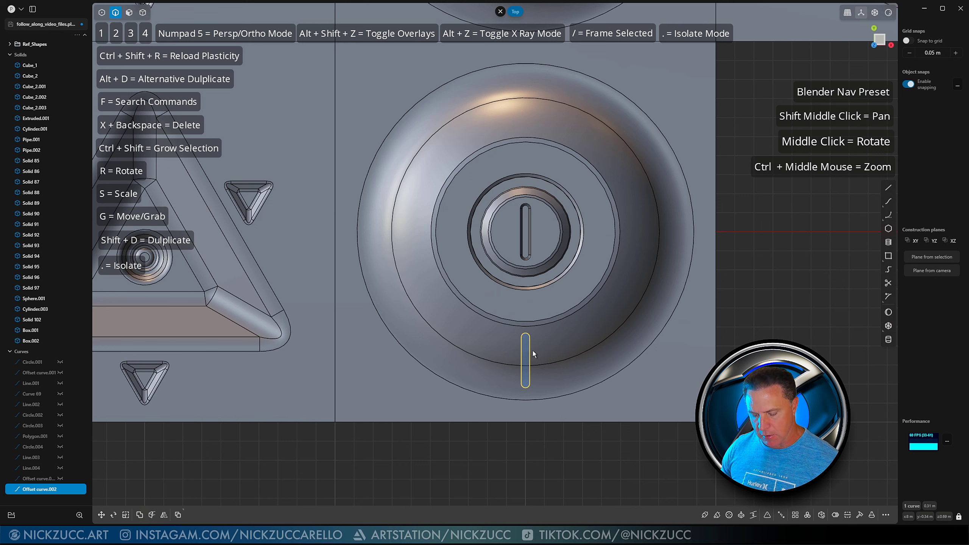
{"action": "key", "text": "g"}
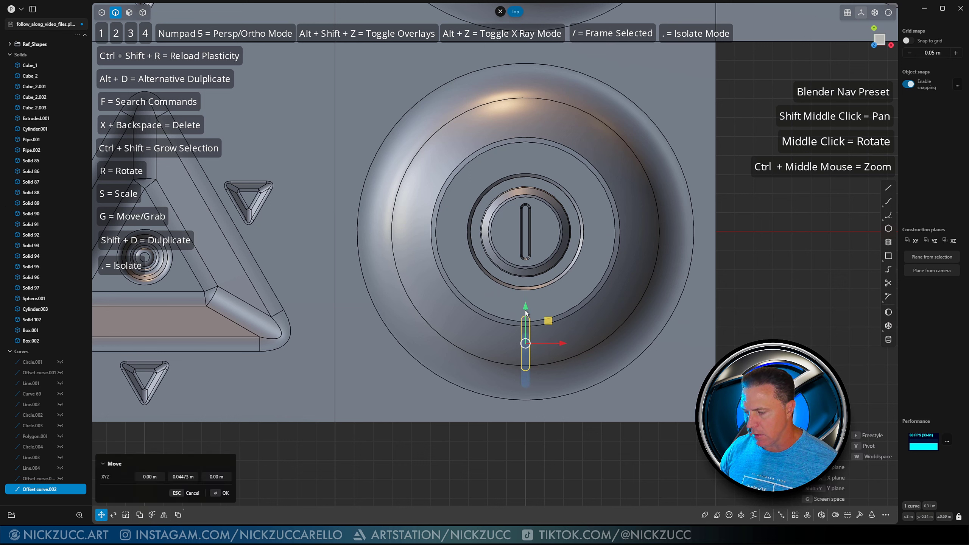
{"action": "key", "text": "s"}
{"action": "left_click_drag", "start_coordinate": [525, 307], "coordinate": [525, 319]}
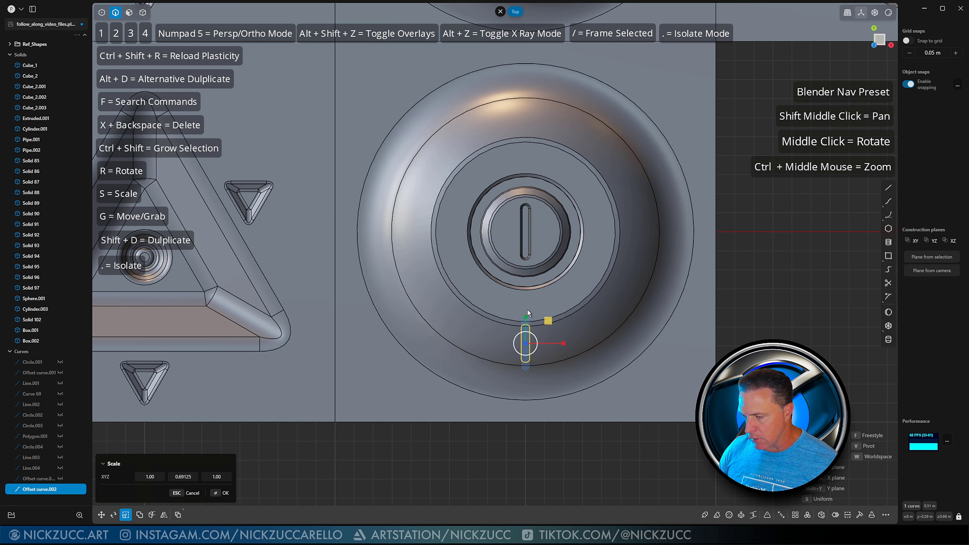
Step: Shift the side slot outline about 0.008 m along negative Y, then scale it to about 0.65 in X and 0.78 in Y
{"action": "key", "text": "g"}
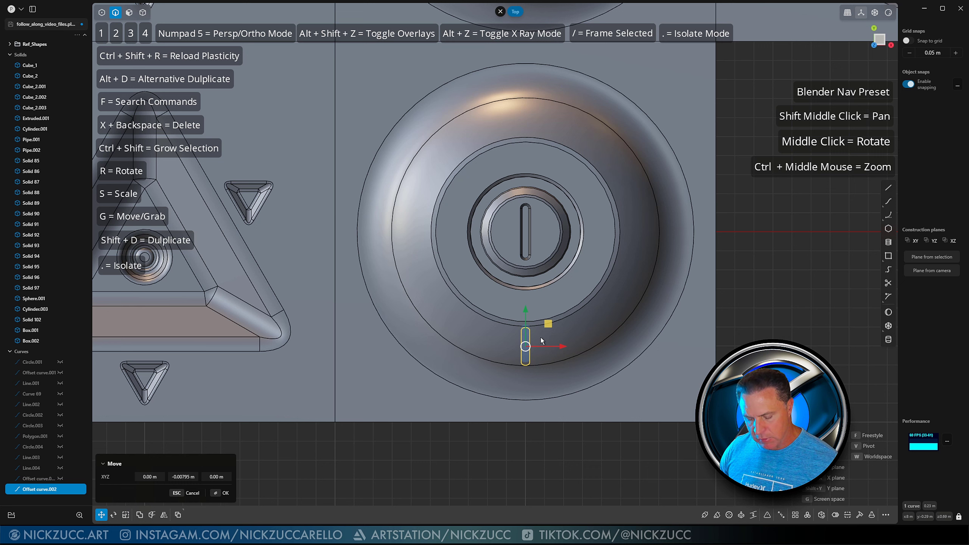
{"action": "key", "text": "s"}
{"action": "left_click_drag", "start_coordinate": [563, 347], "coordinate": [533, 344]}
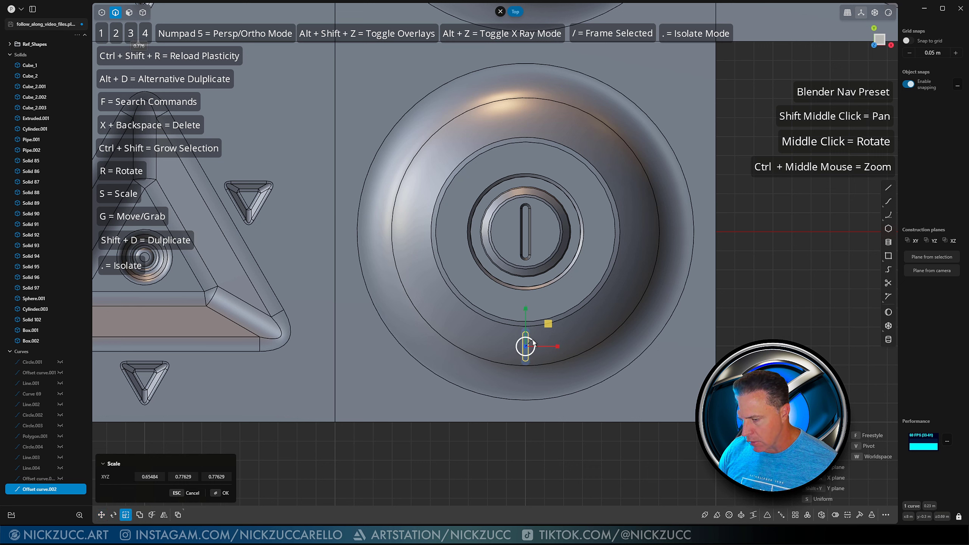
{"action": "key", "text": "Return"}
{"action": "key", "text": "Escape"}
{"action": "middle_click_drag", "start_coordinate": [724, 401], "coordinate": [679, 318]}
{"action": "scroll", "coordinate": [678, 318], "scroll_direction": "up", "scroll_amount": 5}
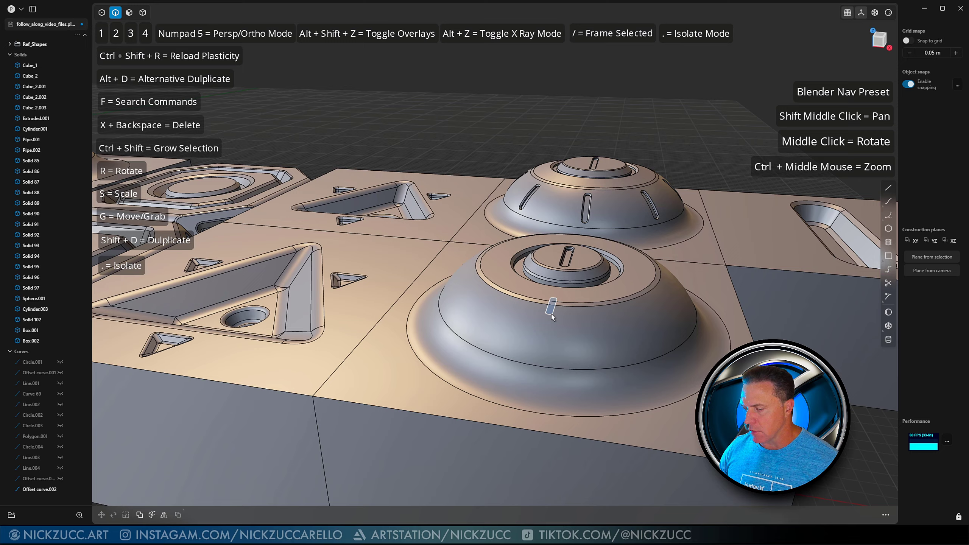
{"action": "left_click", "coordinate": [551, 311]}
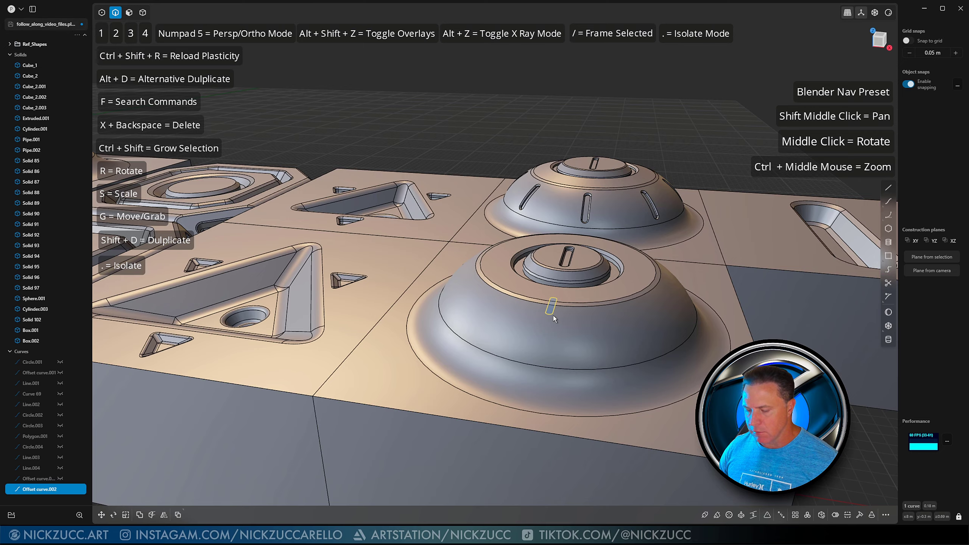
{"action": "key", "text": "shift+i"}
{"action": "left_click", "coordinate": [567, 330]}
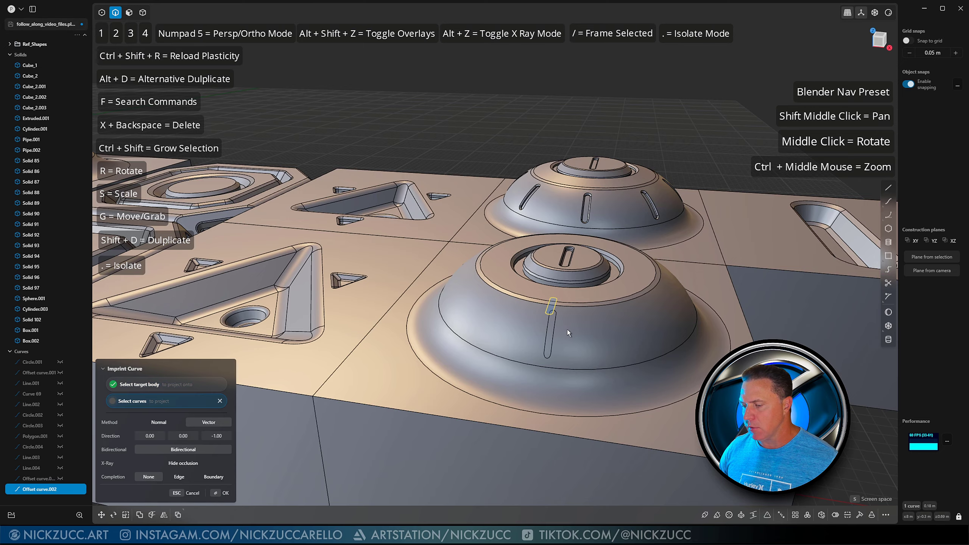
{"action": "middle_click_drag", "start_coordinate": [567, 329], "coordinate": [498, 300]}
{"action": "scroll", "coordinate": [519, 322], "scroll_direction": "down", "scroll_amount": 3}
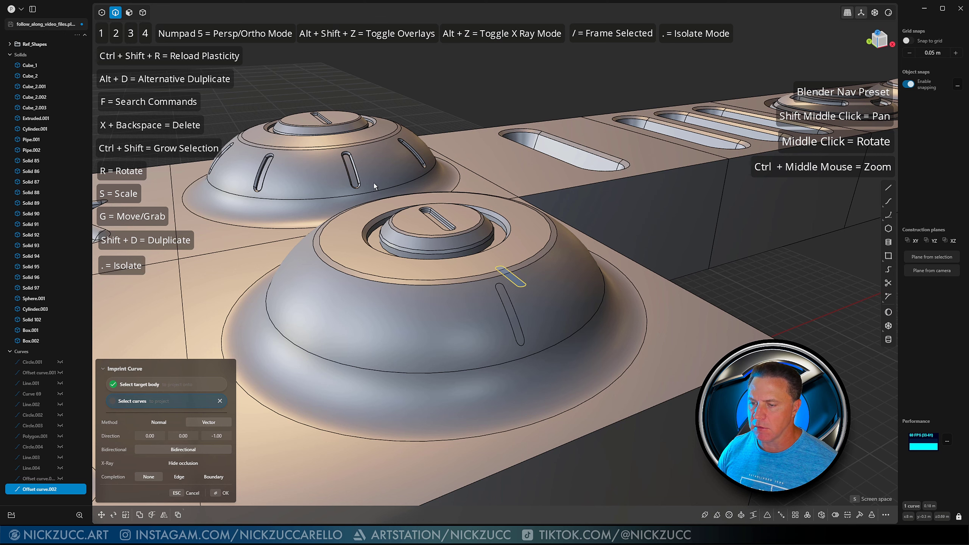
{"action": "middle_click_drag", "start_coordinate": [425, 223], "coordinate": [403, 223]}
{"action": "scroll", "coordinate": [400, 225], "scroll_direction": "up", "scroll_amount": 2}
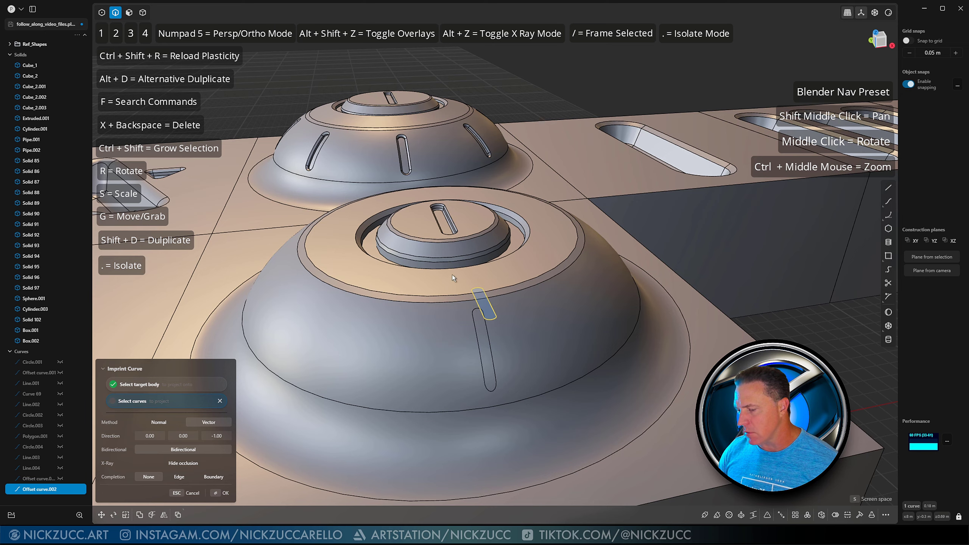
{"action": "scroll", "coordinate": [455, 265], "scroll_direction": "down", "scroll_amount": 2}
{"action": "key", "text": "Escape"}
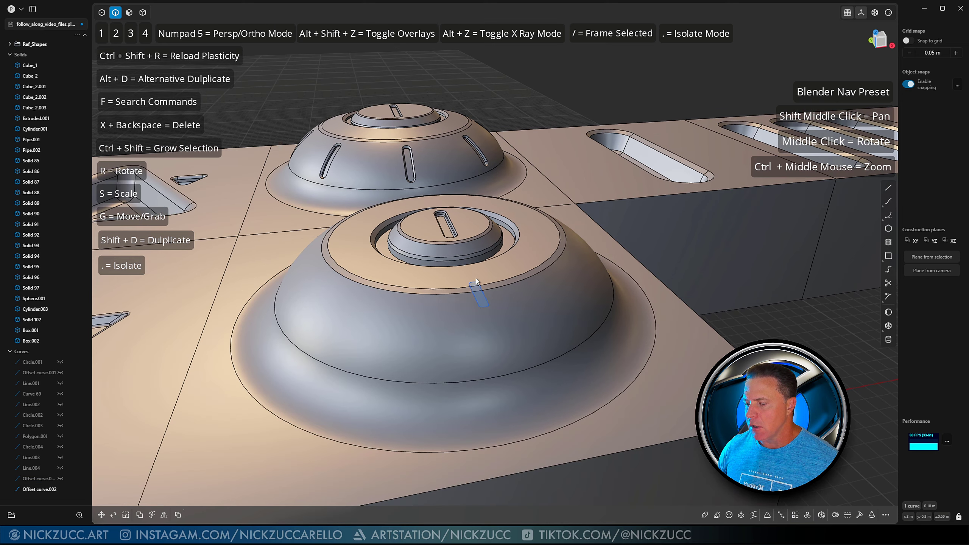
Step: Scale the side slot curve slightly wider along the X axis
{"action": "left_click", "coordinate": [473, 295]}
{"action": "scroll", "coordinate": [469, 283], "scroll_direction": "up", "scroll_amount": 2}
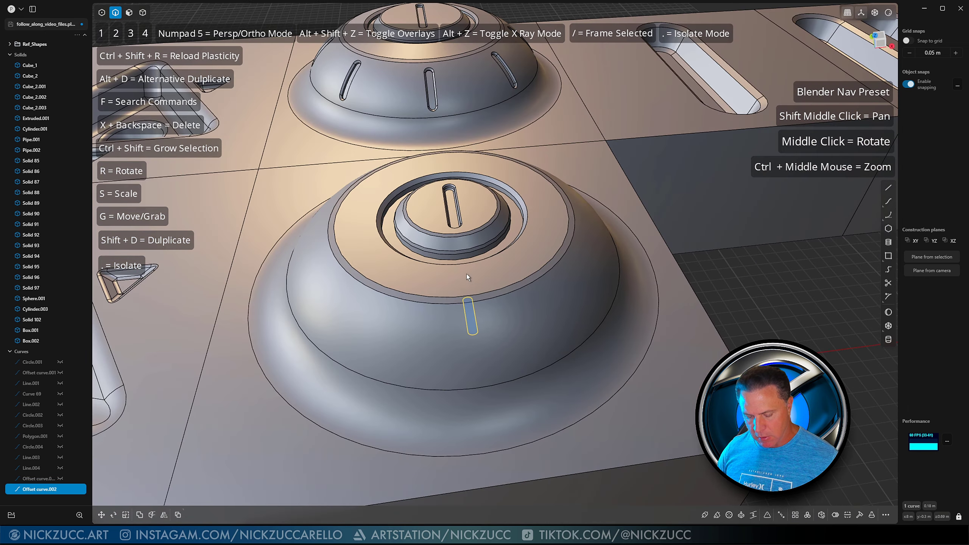
{"action": "key", "text": "s"}
{"action": "left_click_drag", "start_coordinate": [506, 312], "coordinate": [518, 311]}
{"action": "key", "text": "shift+i"}
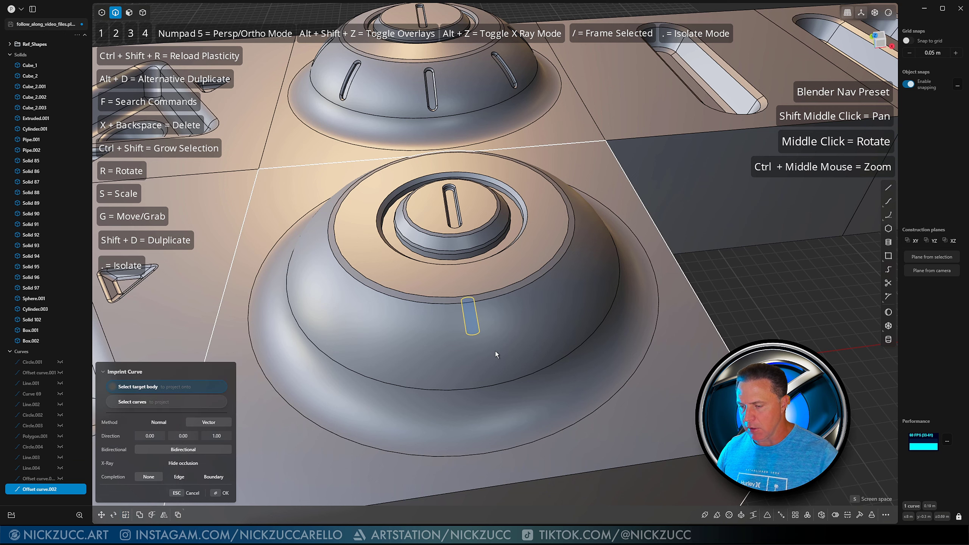
{"action": "left_click", "coordinate": [495, 352]}
{"action": "mouse_move", "coordinate": [499, 343]}
{"action": "middle_mouse_down"}
{"action": "mouse_move", "coordinate": [543, 297]}
{"action": "mouse_move", "coordinate": [491, 338]}
{"action": "middle_mouse_up"}
{"action": "key", "text": "Escape"}
{"action": "key", "text": "g"}
{"action": "key", "text": "z"}
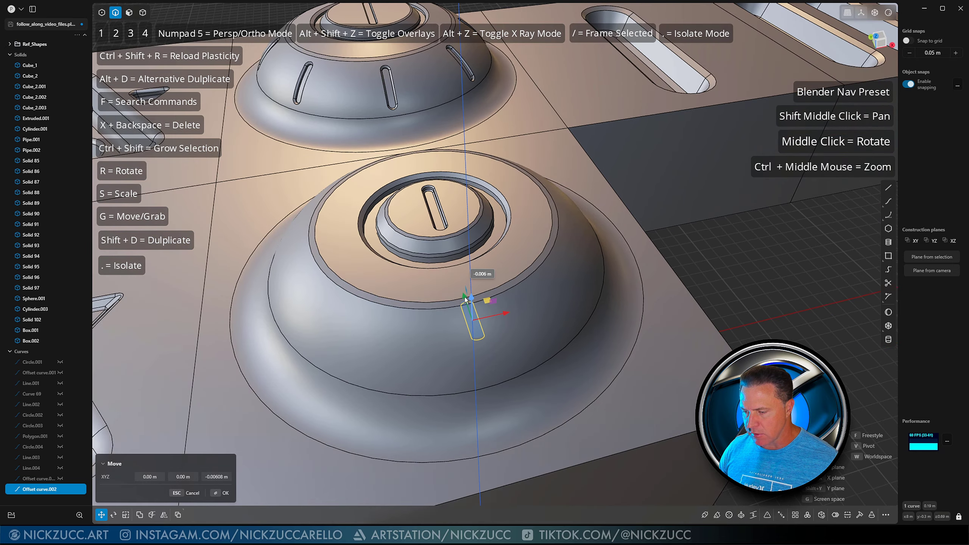
{"action": "key", "text": "Escape"}
Step: Move the side slot curve about 0.008 m along negative Y and widen it a little more along X
{"action": "middle_click_drag", "start_coordinate": [465, 300], "coordinate": [494, 305]}
{"action": "key", "text": "g"}
{"action": "left_click_drag", "start_coordinate": [457, 297], "coordinate": [460, 300]}
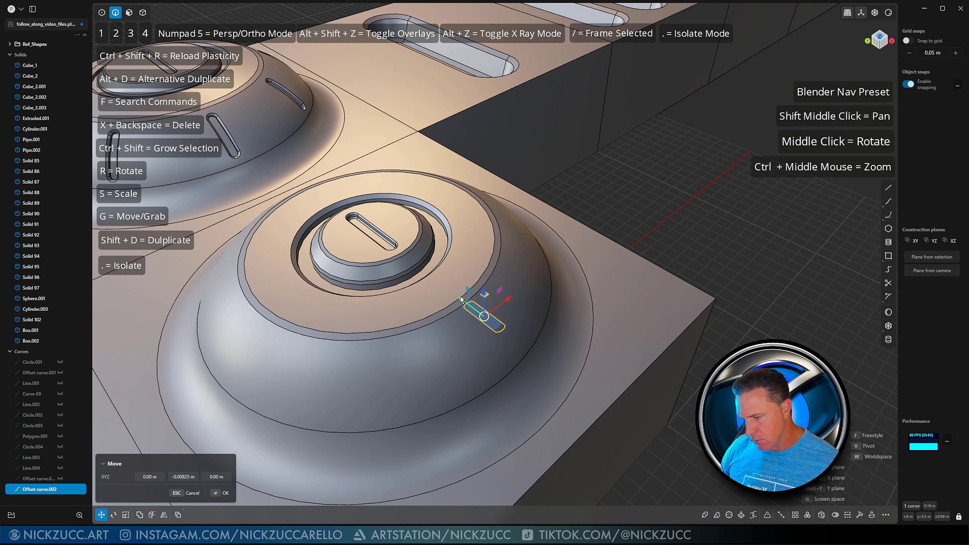
{"action": "middle_click_drag", "start_coordinate": [461, 300], "coordinate": [439, 305]}
{"action": "key", "text": "s"}
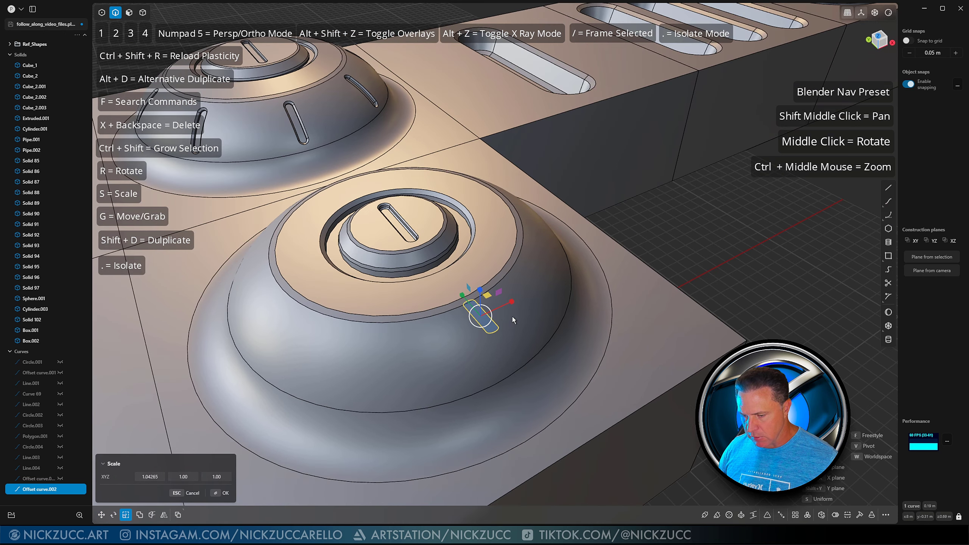
{"action": "key", "text": "Escape"}
{"action": "key", "text": "shift+i"}
{"action": "left_click", "coordinate": [509, 349]}
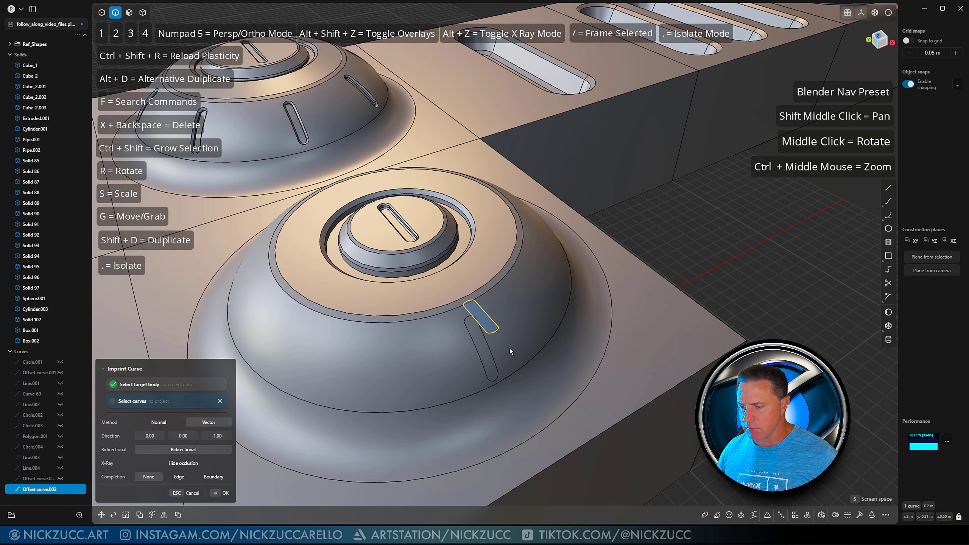
{"action": "middle_click_drag", "start_coordinate": [509, 348], "coordinate": [494, 335]}
{"action": "key", "text": "Escape"}
Step: Nudge the slot curve slightly along Y and imprint it on the dome's sloped side with the Vector method
{"action": "key", "text": "g"}
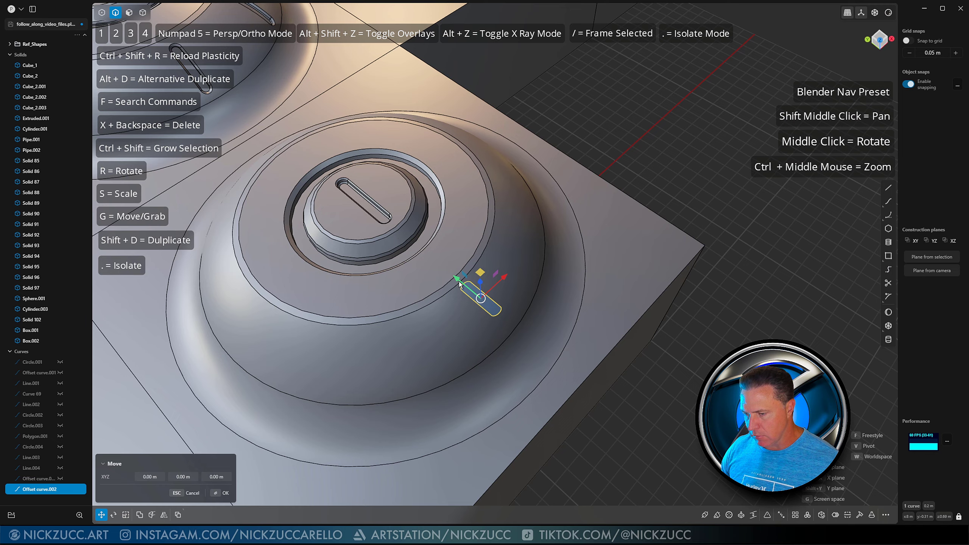
{"action": "key", "text": "shift+i"}
{"action": "left_click", "coordinate": [480, 335]}
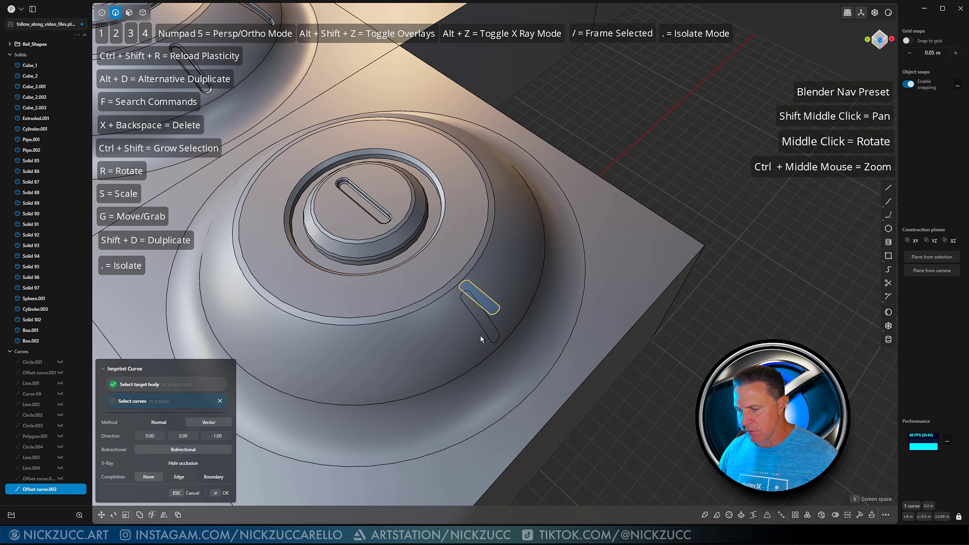
{"action": "middle_click_drag", "start_coordinate": [480, 336], "coordinate": [461, 291]}
{"action": "left_click", "coordinate": [223, 492]}
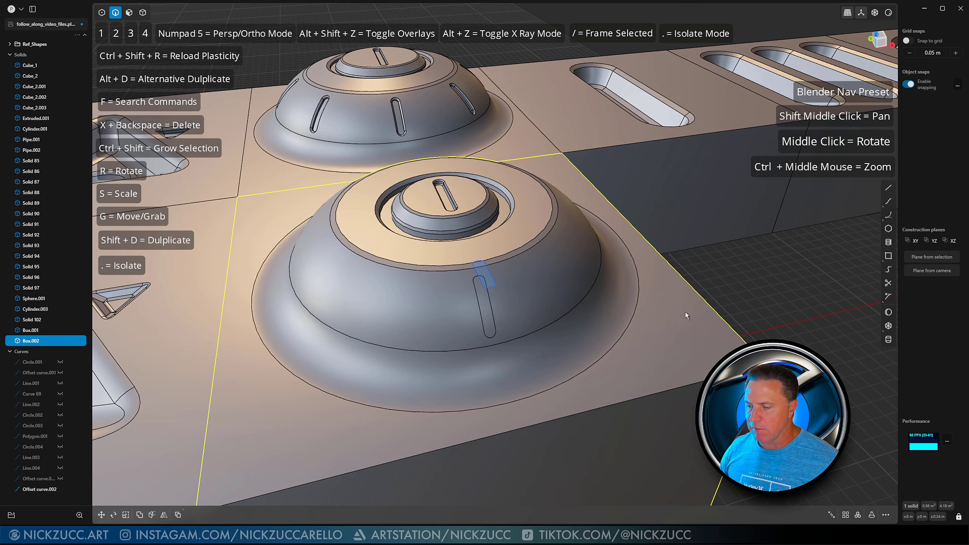
{"action": "left_click", "coordinate": [766, 288]}
Step: Delete the two stray slot outlines imprinted on the underside of the domed block
{"action": "middle_click_drag", "start_coordinate": [766, 288], "coordinate": [597, 299]}
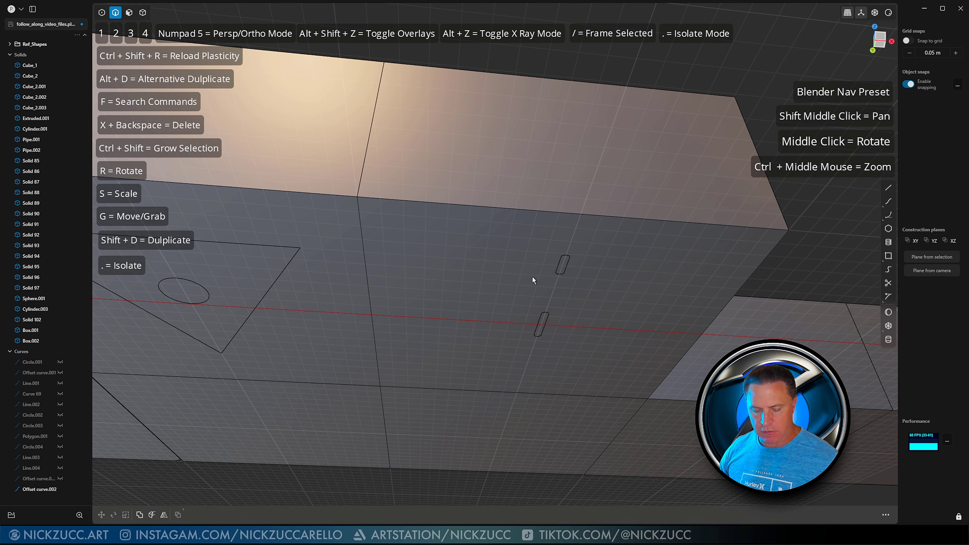
{"action": "left_click", "coordinate": [559, 272]}
{"action": "left_click", "coordinate": [566, 265], "text": "shift"}
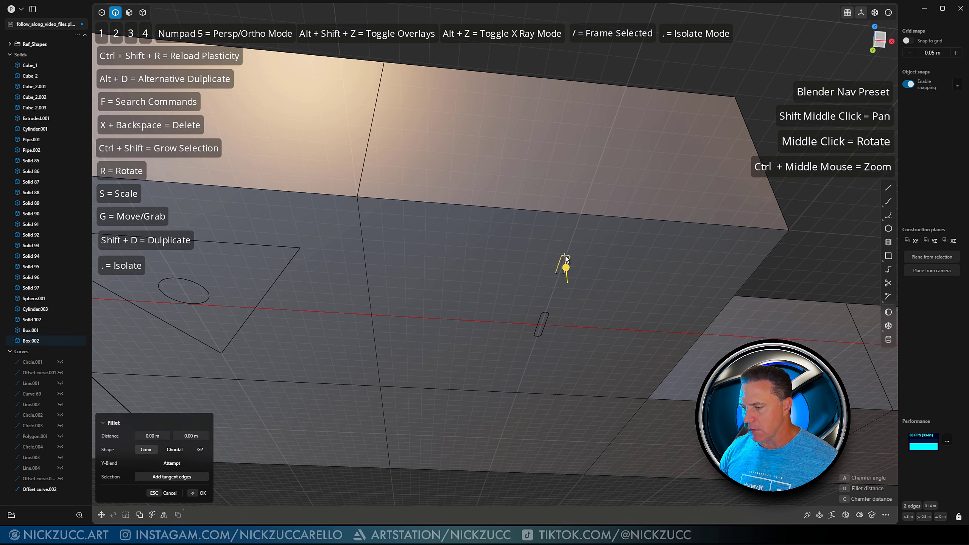
{"action": "left_click", "coordinate": [558, 274], "text": "shift"}
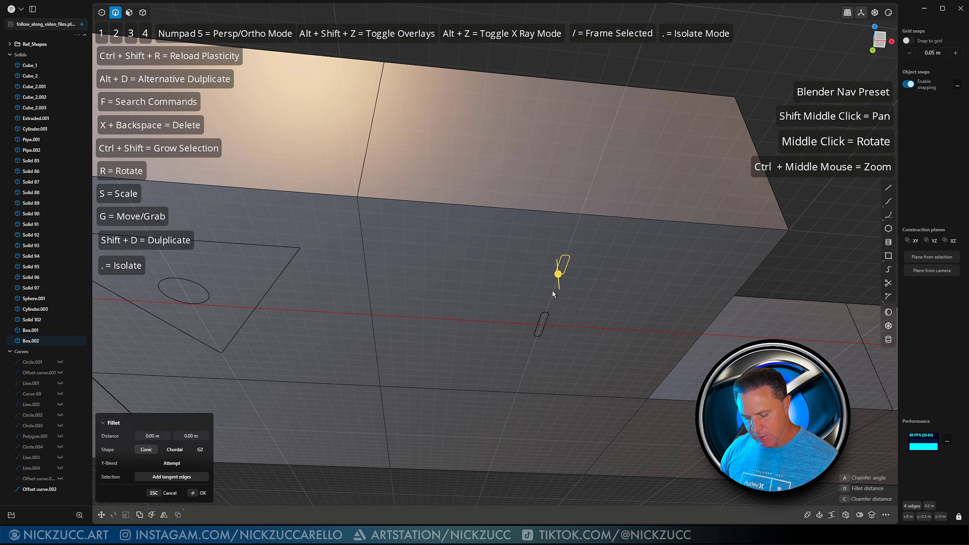
{"action": "key", "text": "Escape"}
{"action": "left_click", "coordinate": [545, 316]}
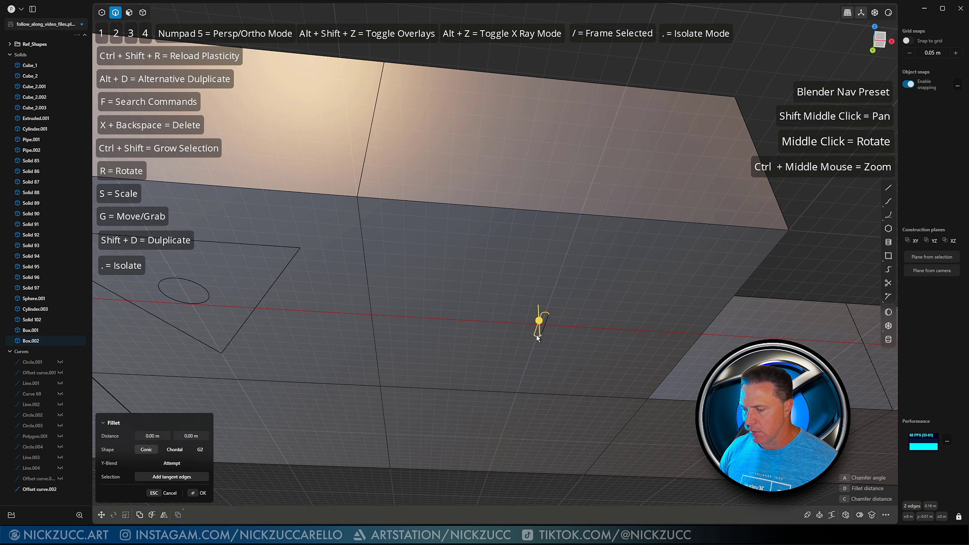
{"action": "key", "text": "Escape"}
Step: Delete the stray triangle imprint from the underside of the neighbouring block with the triangular recess
{"action": "middle_click_drag", "start_coordinate": [567, 314], "coordinate": [555, 338]}
{"action": "left_click", "coordinate": [428, 320]}
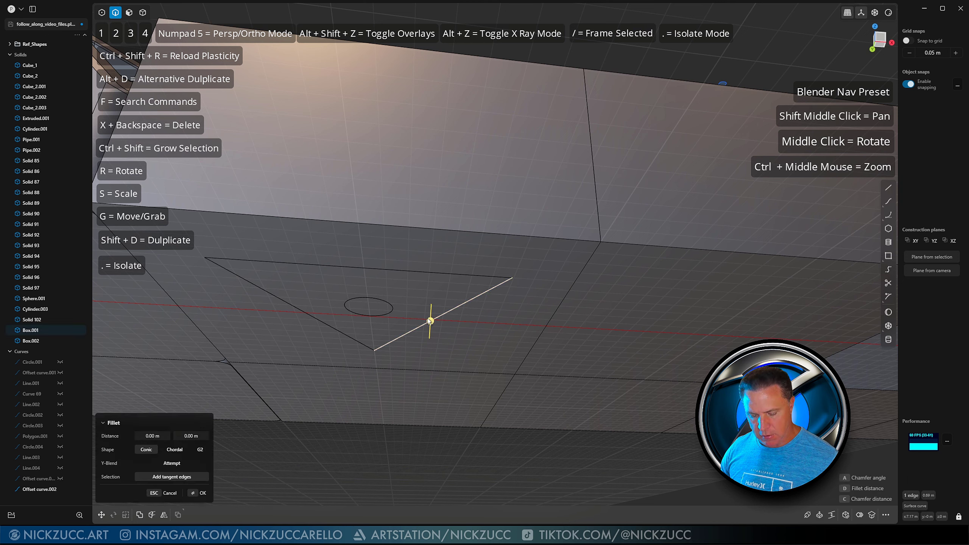
{"action": "key", "text": "x"}
{"action": "scroll", "coordinate": [386, 320], "scroll_direction": "down", "scroll_amount": 4}
Step: Delete the stray large circle and the small outline inside it from the underside of the block with chamfered corners
{"action": "middle_click_drag", "start_coordinate": [389, 318], "coordinate": [434, 316]}
{"action": "left_click", "coordinate": [416, 311]}
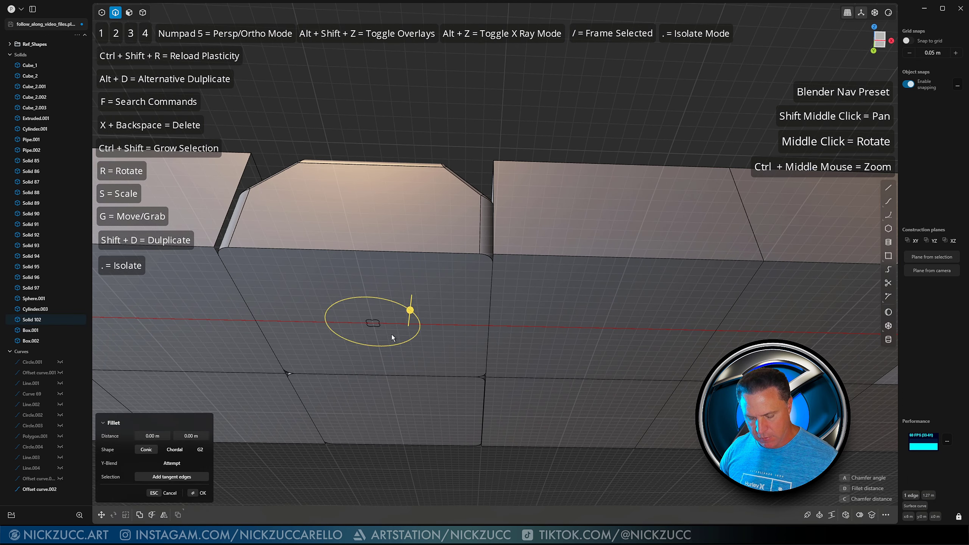
{"action": "key", "text": "x"}
{"action": "left_click", "coordinate": [370, 322]}
{"action": "key", "text": "x"}
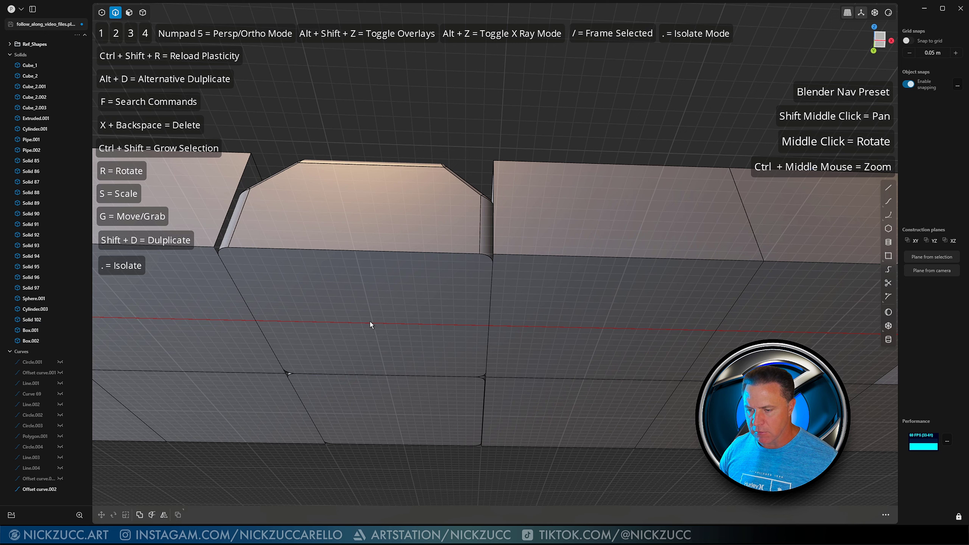
{"action": "mouse_move", "coordinate": [369, 321]}
{"action": "middle_mouse_down"}
{"action": "mouse_move", "coordinate": [360, 305]}
{"action": "mouse_move", "coordinate": [388, 318]}
{"action": "middle_mouse_up"}
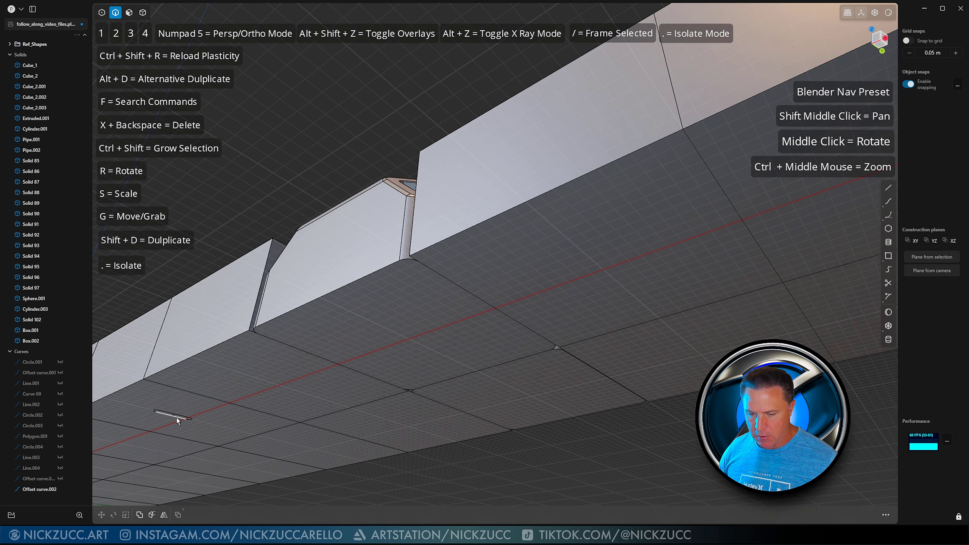
{"action": "left_click", "coordinate": [177, 419]}
{"action": "key", "text": "Escape"}
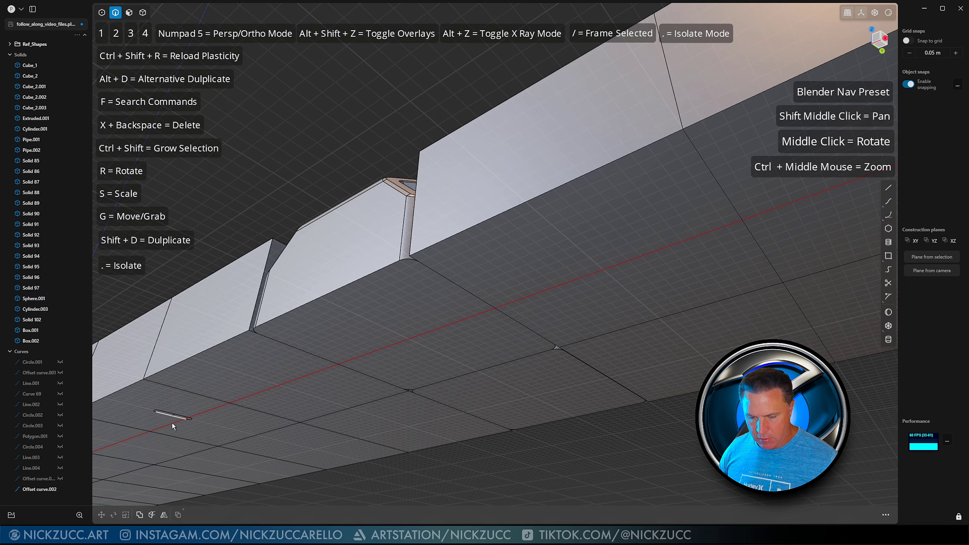
Step: Recess the imprinted slot face into the dome's sloped side with Offset Face
{"action": "middle_click_drag", "start_coordinate": [592, 282], "coordinate": [666, 320]}
{"action": "scroll", "coordinate": [540, 322], "scroll_direction": "up", "scroll_amount": 3}
{"action": "middle_click_drag", "start_coordinate": [539, 322], "coordinate": [528, 229]}
{"action": "key", "text": "3"}
{"action": "left_click", "coordinate": [522, 228]}
{"action": "left_click_drag", "start_coordinate": [536, 215], "coordinate": [530, 216]}
{"action": "right_click", "coordinate": [685, 275]}
{"action": "mouse_move", "coordinate": [578, 226]}
{"action": "middle_mouse_down"}
{"action": "mouse_move", "coordinate": [550, 217]}
{"action": "mouse_move", "coordinate": [554, 236]}
{"action": "mouse_move", "coordinate": [562, 228]}
{"action": "middle_mouse_up"}
{"action": "scroll", "coordinate": [549, 213], "scroll_direction": "up", "scroll_amount": 3}
Step: Chamfer the rim edges of the recessed slot on the dome's side by 0.00394 m
{"action": "key", "text": "2"}
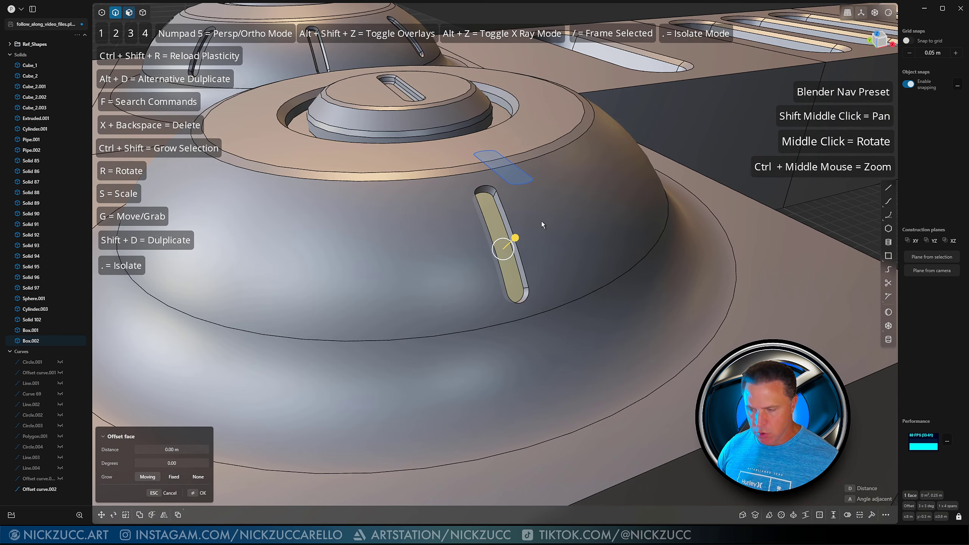
{"action": "double_click", "coordinate": [508, 218]}
{"action": "left_click_drag", "start_coordinate": [495, 190], "coordinate": [500, 194]}
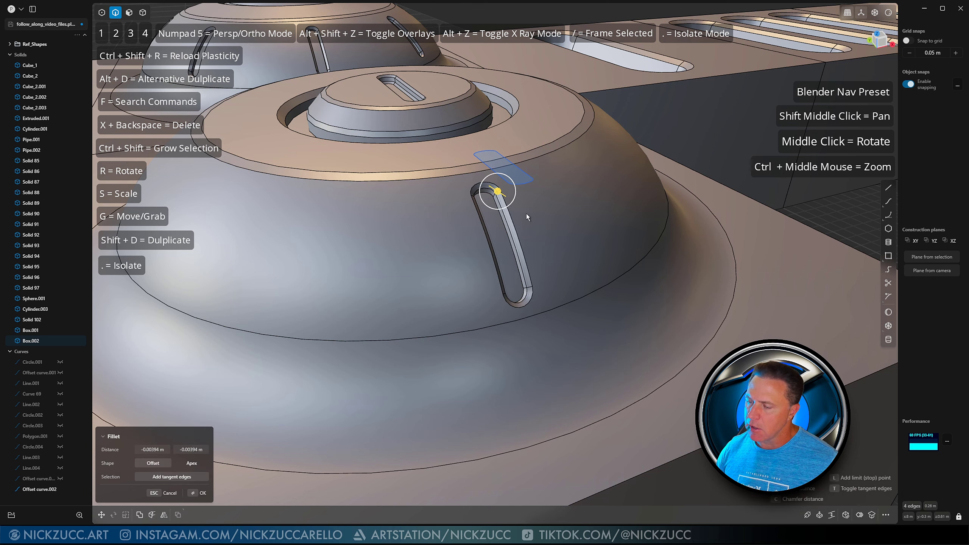
{"action": "middle_click_drag", "start_coordinate": [526, 213], "coordinate": [613, 254]}
{"action": "scroll", "coordinate": [614, 256], "scroll_direction": "down", "scroll_amount": 4}
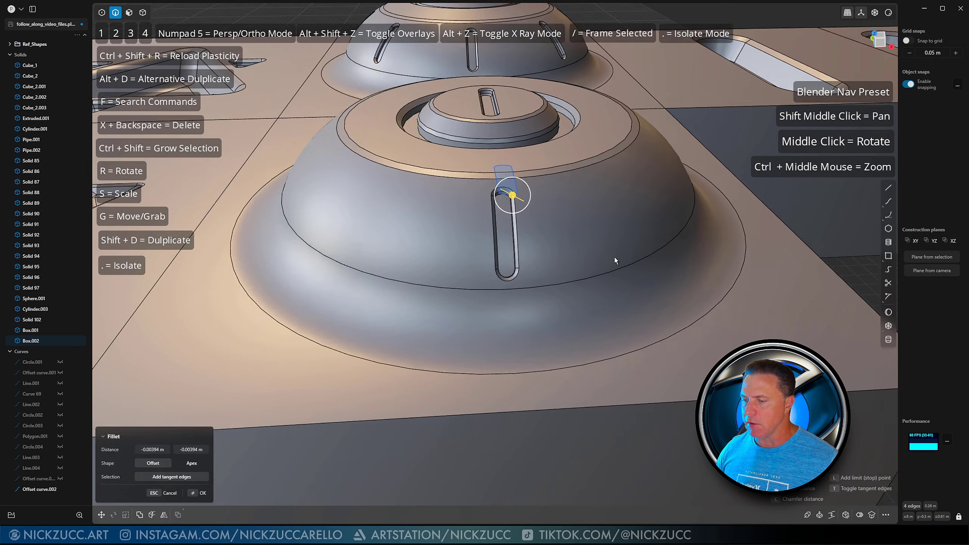
{"action": "key", "text": "Return"}
{"action": "scroll", "coordinate": [646, 355], "scroll_direction": "down", "scroll_amount": 3}
{"action": "scroll", "coordinate": [595, 327], "scroll_direction": "up", "scroll_amount": 3}
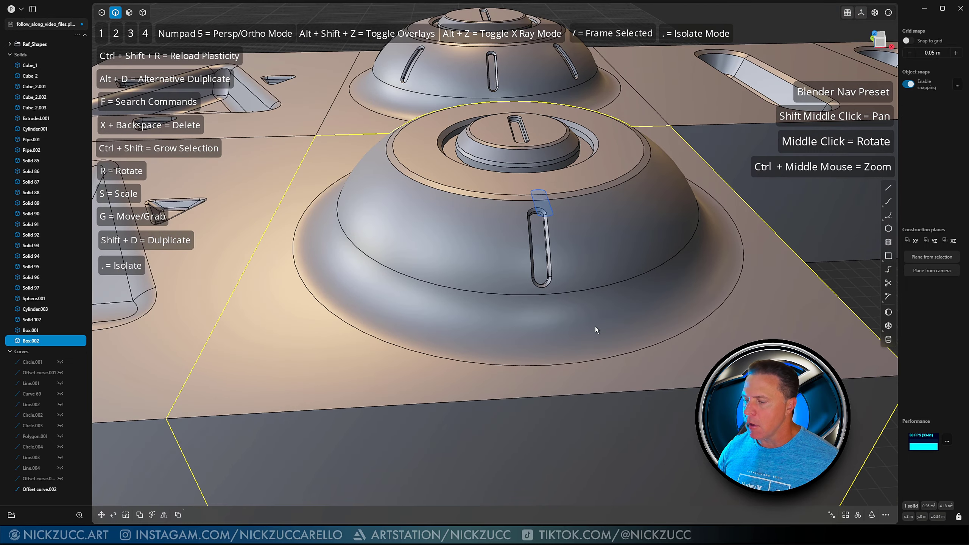
Step: Duplicate all faces of the recessed slot, including its chamfer, as a separate solid in the same place
{"action": "middle_click_drag", "start_coordinate": [595, 326], "coordinate": [624, 315]}
{"action": "scroll", "coordinate": [540, 276], "scroll_direction": "up", "scroll_amount": 2}
{"action": "middle_click_drag", "start_coordinate": [539, 276], "coordinate": [554, 299], "text": "shift"}
{"action": "key", "text": "3"}
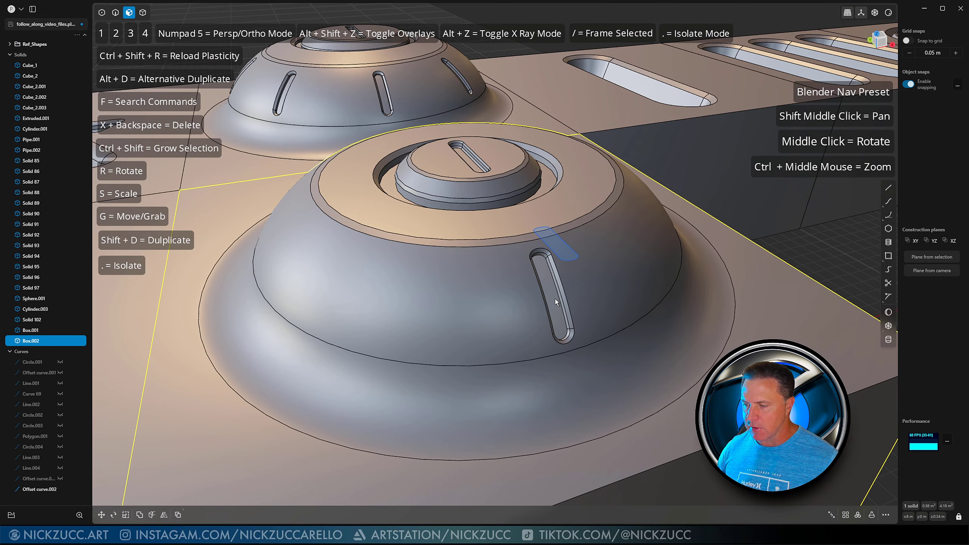
{"action": "left_click", "coordinate": [555, 298]}
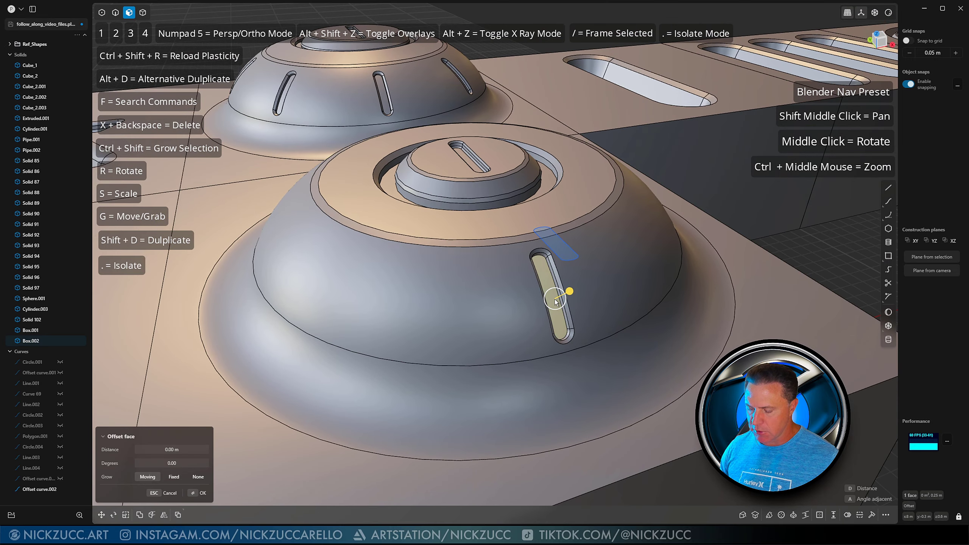
{"action": "left_click", "coordinate": [555, 300], "text": "ctrl+shift"}
{"action": "left_click", "coordinate": [554, 300], "text": "ctrl+shift"}
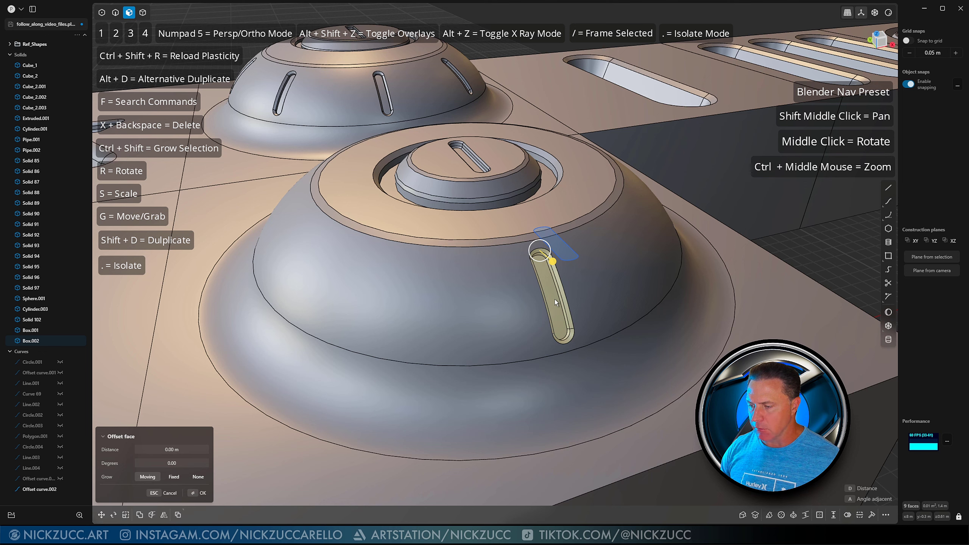
{"action": "middle_click_drag", "start_coordinate": [572, 303], "coordinate": [592, 292]}
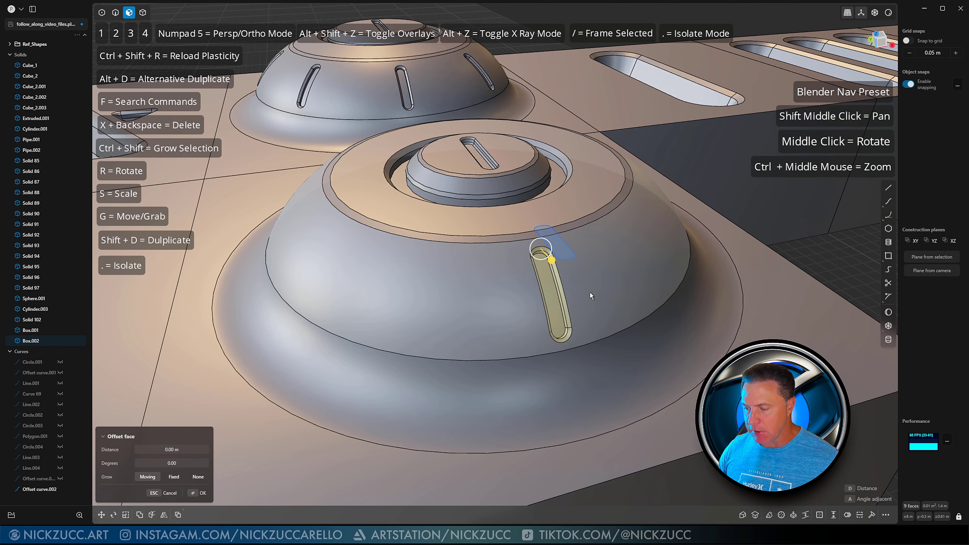
{"action": "key", "text": "shift+d"}
{"action": "mouse_move", "coordinate": [590, 292]}
{"action": "middle_mouse_down"}
{"action": "mouse_move", "coordinate": [685, 262]}
{"action": "mouse_move", "coordinate": [572, 296]}
{"action": "middle_mouse_up"}
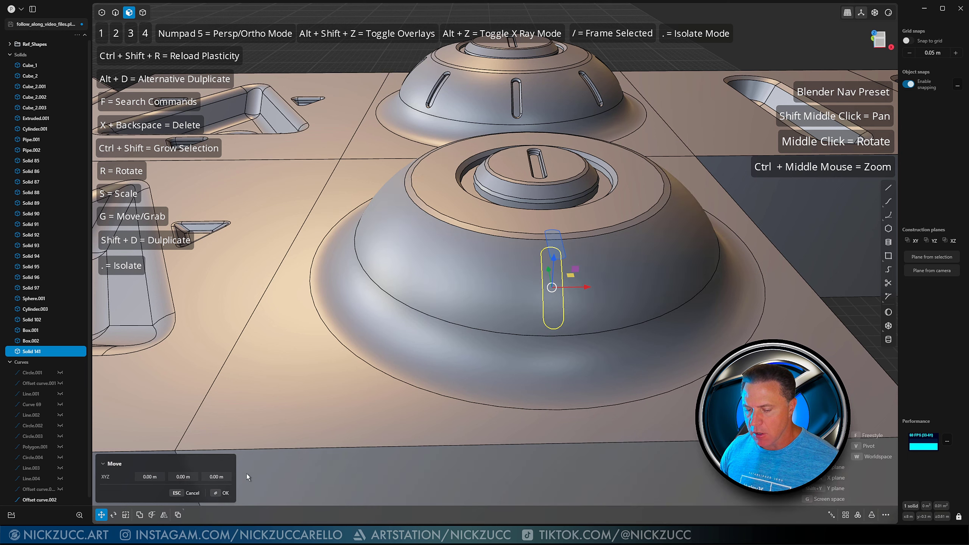
{"action": "left_click", "coordinate": [223, 493]}
Step: Start a radial array of the duplicated slot solid around the dome's centre, using 8 copies over 360 degrees
{"action": "middle_click_drag", "start_coordinate": [731, 312], "coordinate": [645, 348]}
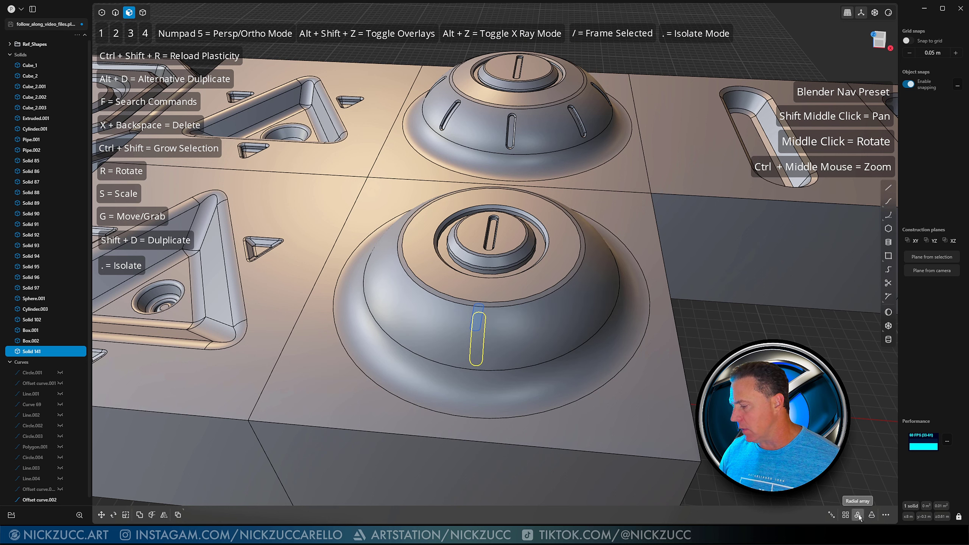
{"action": "middle_click_drag", "start_coordinate": [495, 321], "coordinate": [516, 310]}
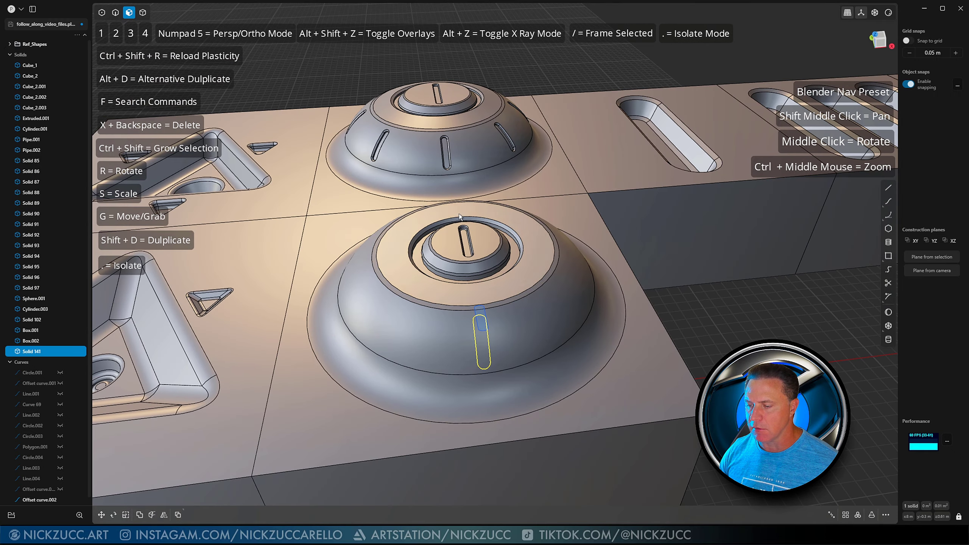
{"action": "middle_click_drag", "start_coordinate": [459, 213], "coordinate": [451, 204]}
{"action": "middle_click_drag", "start_coordinate": [562, 316], "coordinate": [595, 355]}
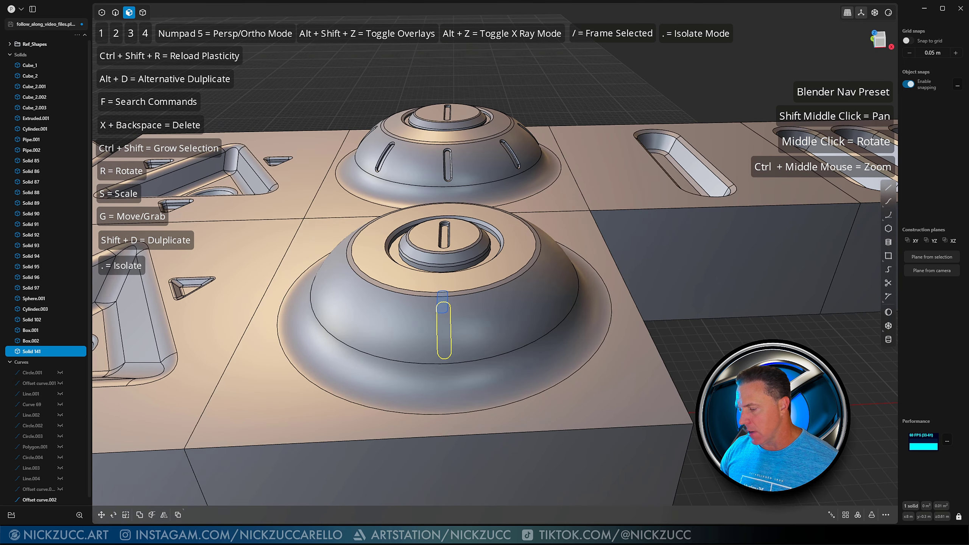
{"action": "left_click", "coordinate": [858, 515]}
{"action": "middle_click_drag", "start_coordinate": [710, 366], "coordinate": [646, 345]}
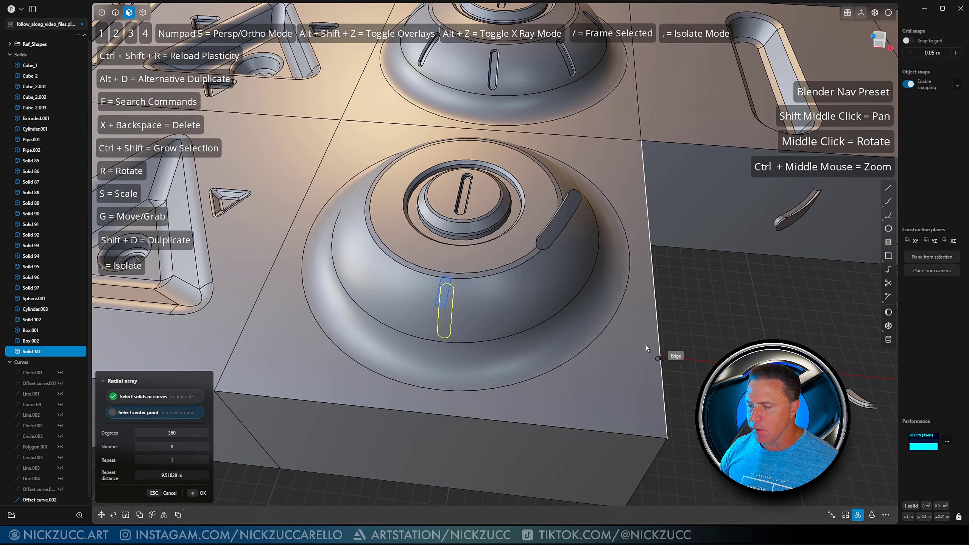
{"action": "scroll", "coordinate": [465, 197], "scroll_direction": "up", "scroll_amount": 2}
{"action": "left_click", "coordinate": [464, 199]}
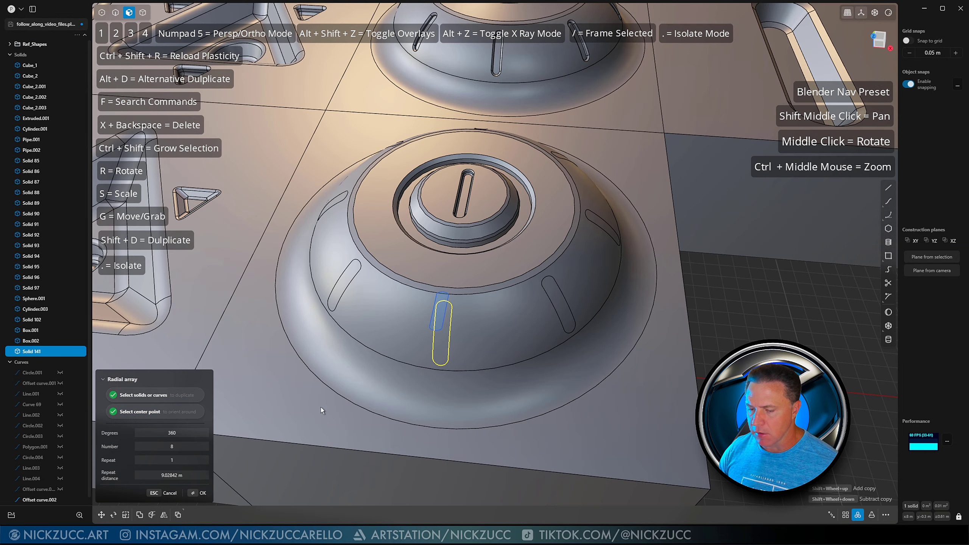
{"action": "scroll", "coordinate": [510, 303], "scroll_direction": "down", "scroll_amount": 2}
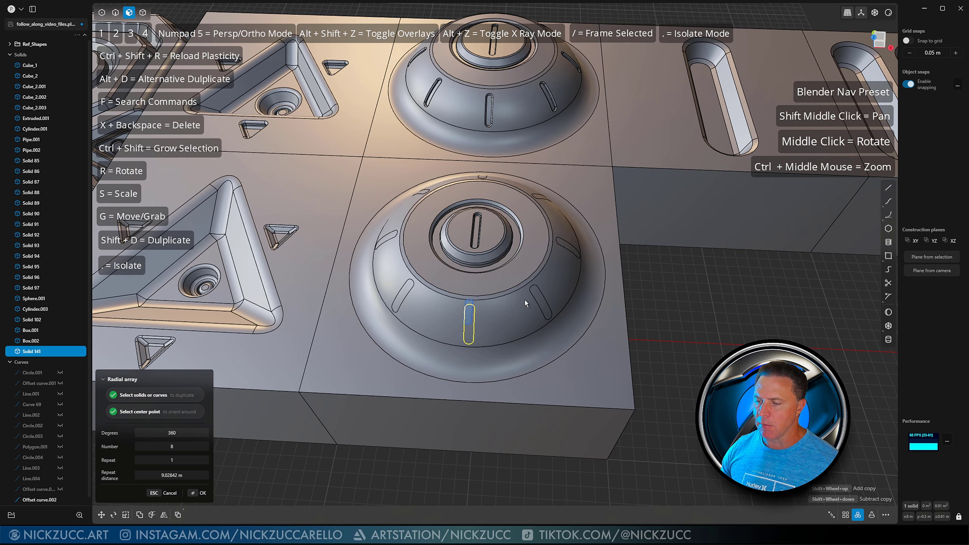
Step: Try 16 copies in the radial array, return the number to 8 and apply the array
{"action": "left_click", "coordinate": [177, 446]}
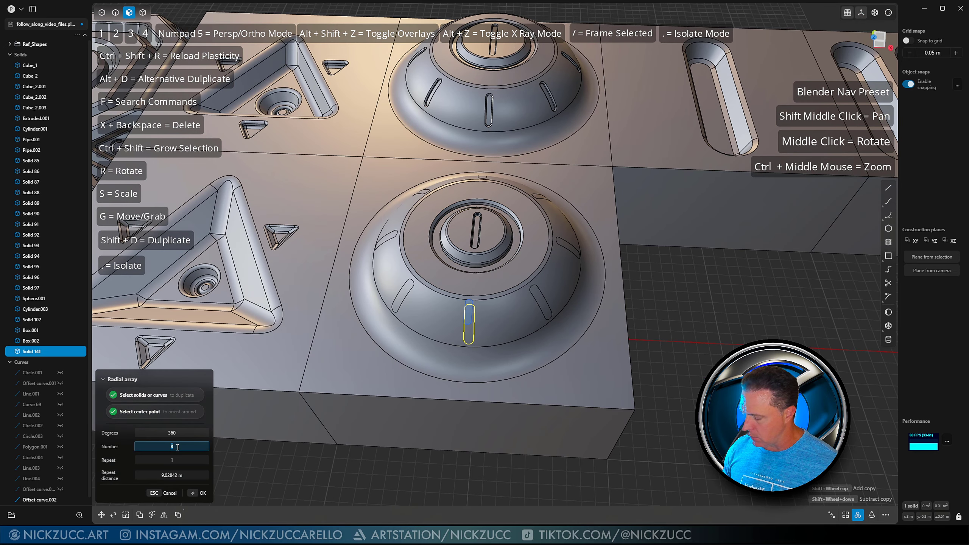
{"action": "key", "text": "Tab"}
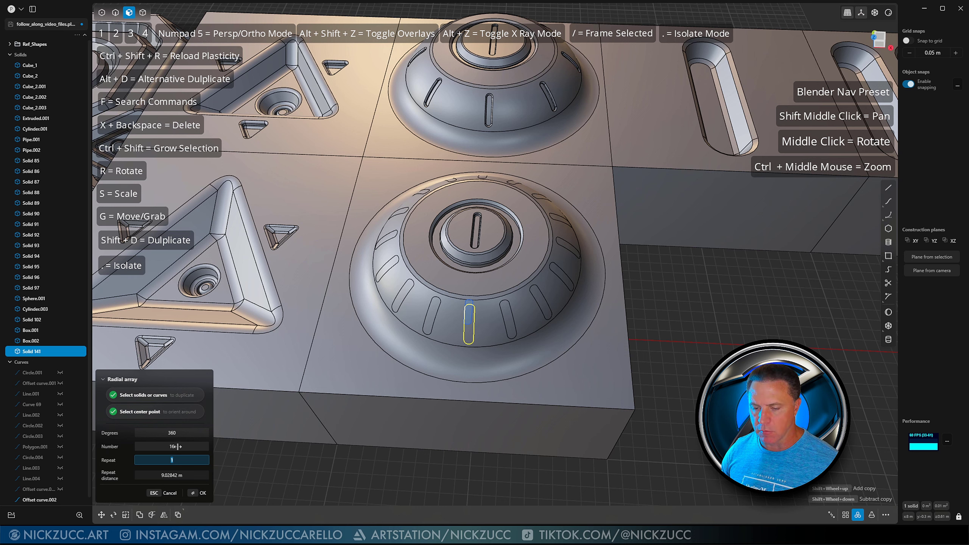
{"action": "left_click", "coordinate": [181, 447]}
{"action": "type", "text": "8"}
{"action": "key", "text": "Return"}
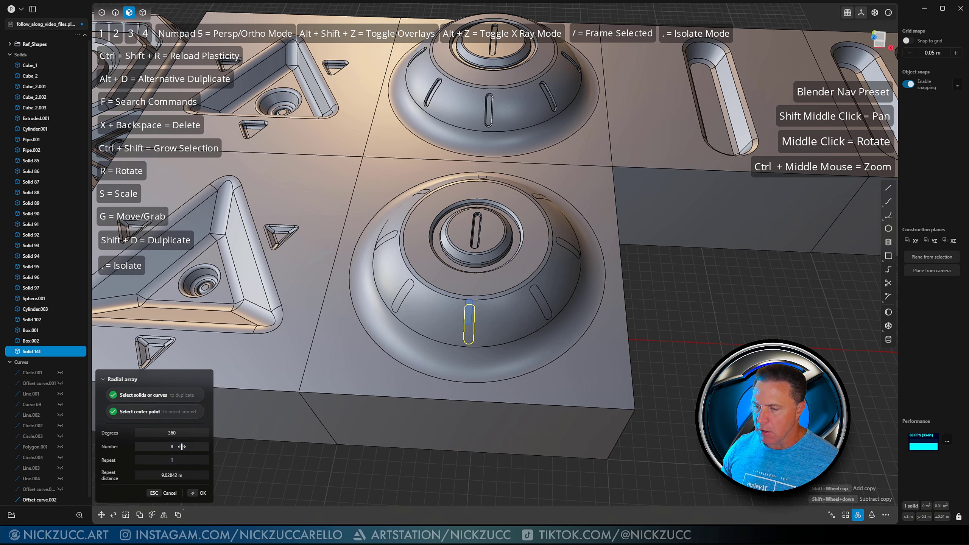
{"action": "left_click", "coordinate": [197, 493]}
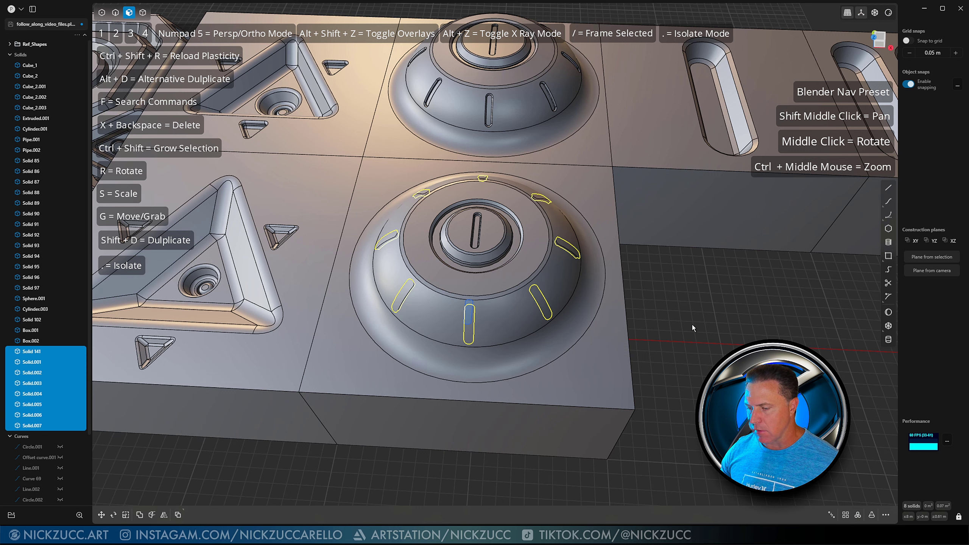
Step: Cut the seven arrayed slot copies out of the domed block with a Boolean difference, sparing the solid in the original slot
{"action": "middle_click_drag", "start_coordinate": [692, 324], "coordinate": [675, 297]}
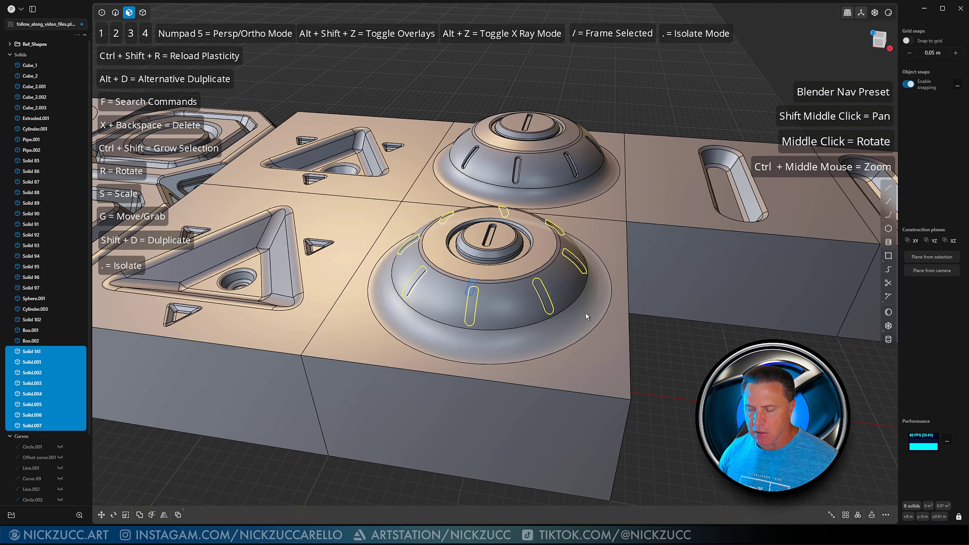
{"action": "left_click", "coordinate": [675, 341]}
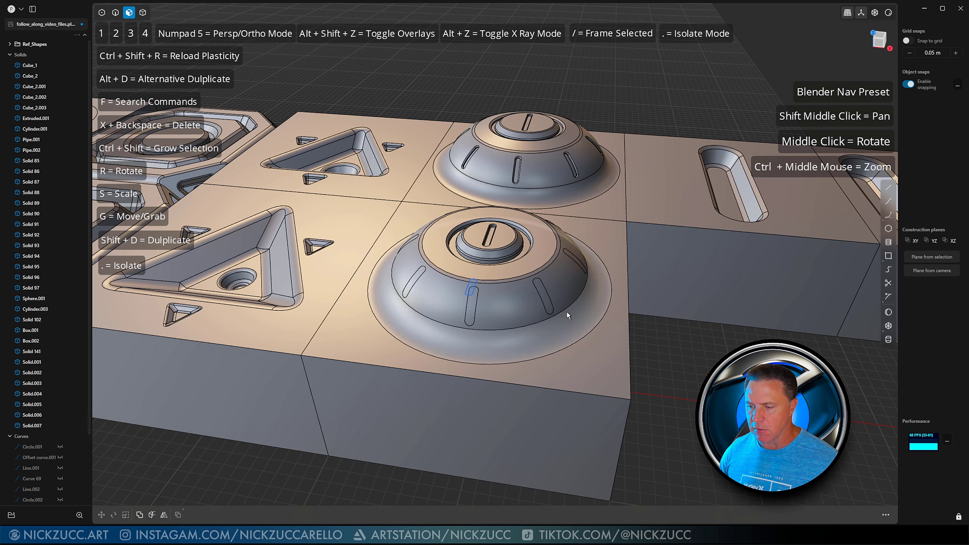
{"action": "key", "text": "4"}
{"action": "left_click", "coordinate": [492, 313]}
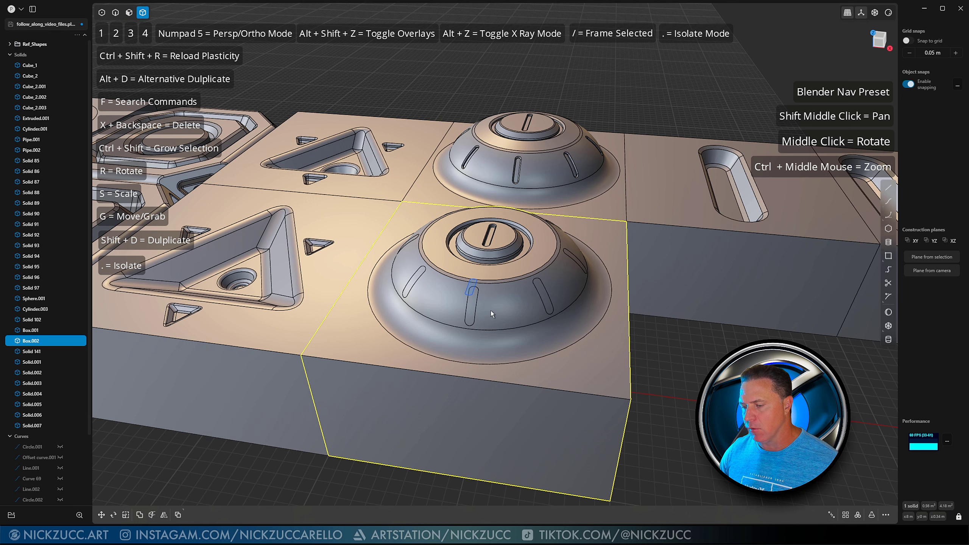
{"action": "left_click", "coordinate": [545, 301], "text": "shift"}
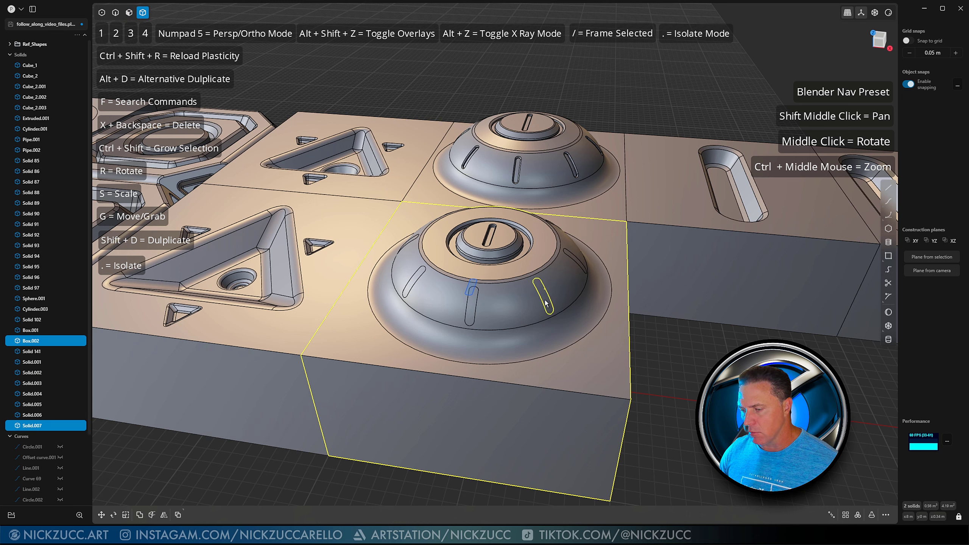
{"action": "key", "text": "q"}
{"action": "middle_click_drag", "start_coordinate": [593, 256], "coordinate": [558, 271]}
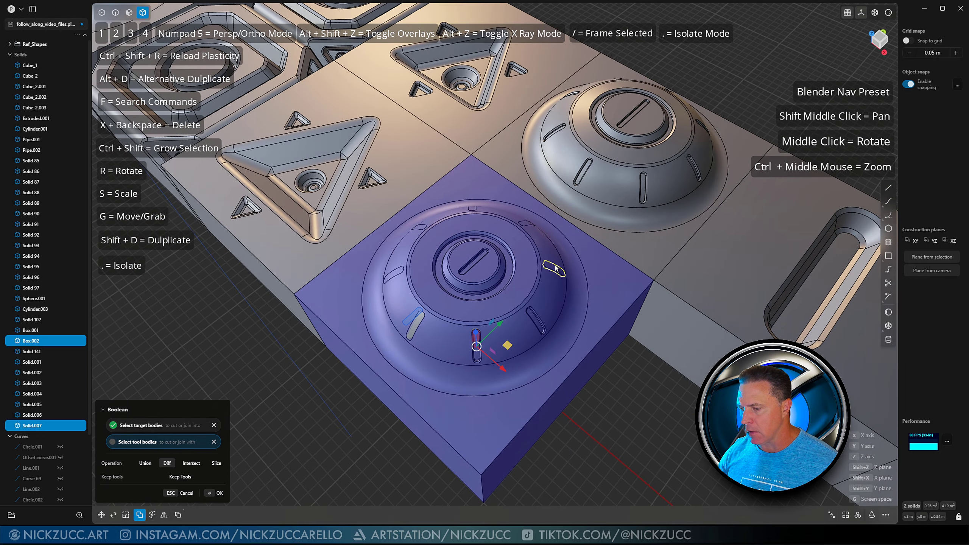
{"action": "middle_click_drag", "start_coordinate": [510, 228], "coordinate": [571, 227]}
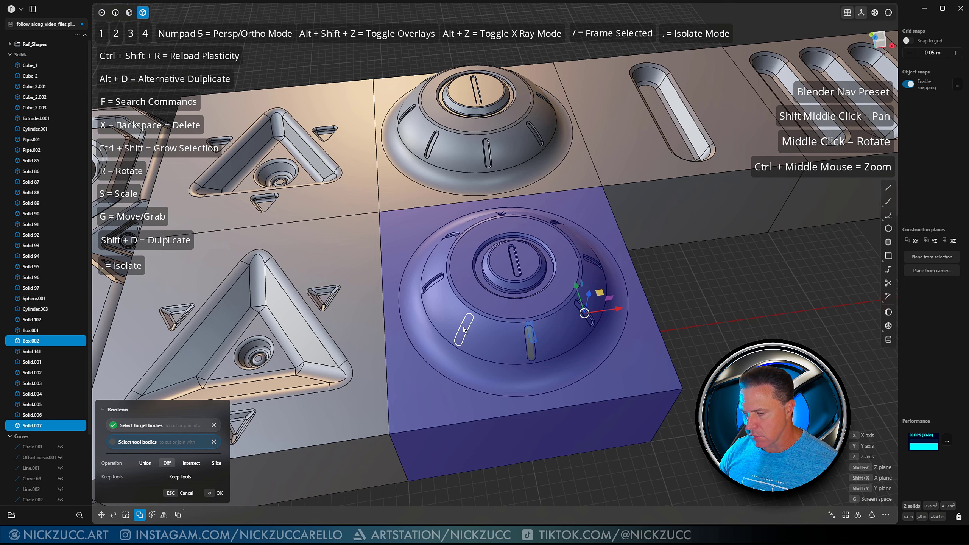
{"action": "middle_click_drag", "start_coordinate": [536, 339], "coordinate": [525, 322]}
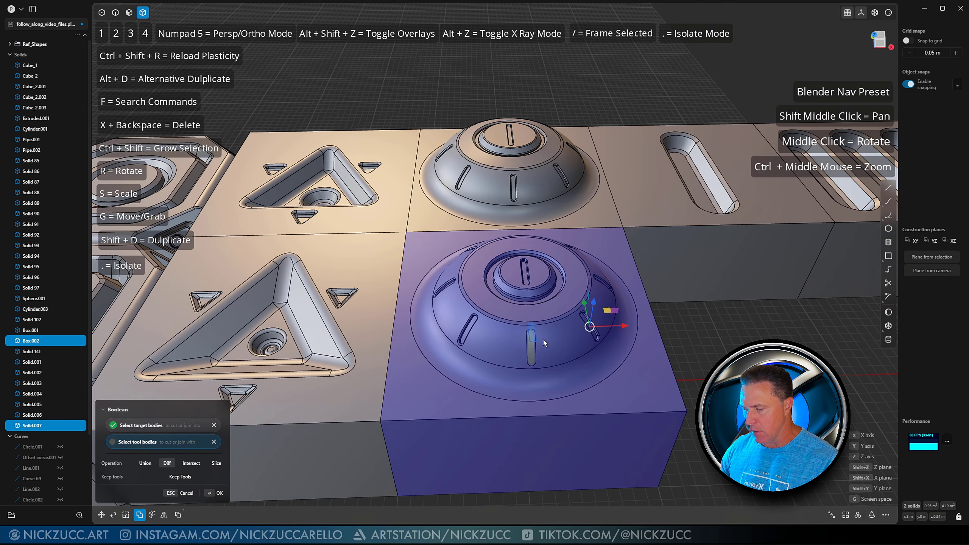
{"action": "key", "text": "Return"}
Step: Delete the leftover slot solid filling the original slot and the source slot curve above it
{"action": "left_click", "coordinate": [532, 347]}
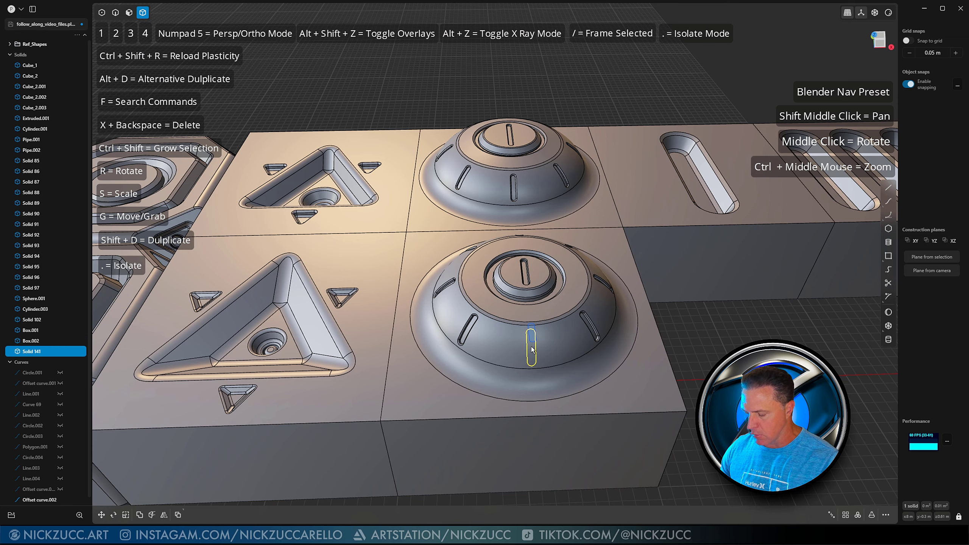
{"action": "key", "text": "x"}
{"action": "middle_click_drag", "start_coordinate": [550, 349], "coordinate": [542, 341]}
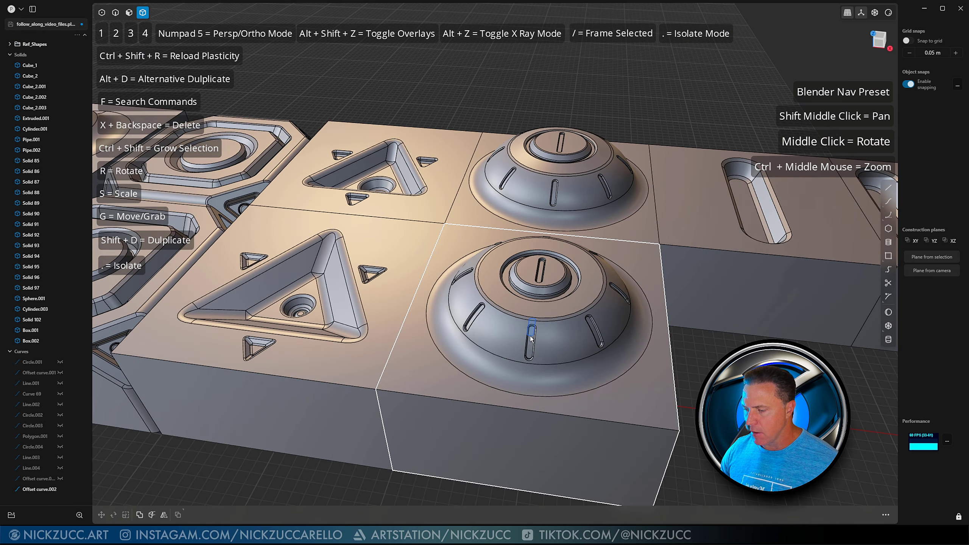
{"action": "key", "text": "2"}
{"action": "left_click", "coordinate": [533, 336]}
{"action": "key", "text": "x"}
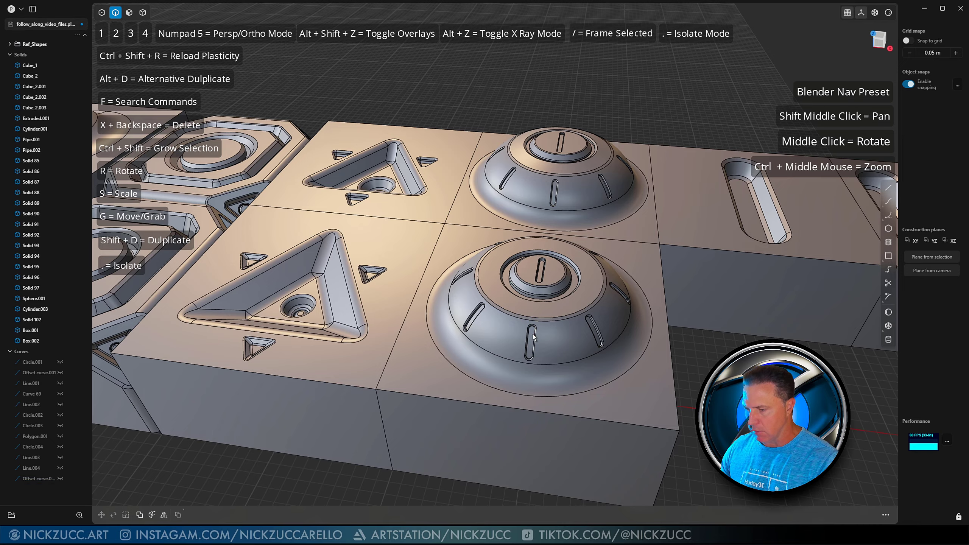
Step: Deselect the two slotted blocks and set the grid snap increment to 0.05 m for drawing a corner box
{"action": "middle_click_drag", "start_coordinate": [643, 332], "coordinate": [618, 336]}
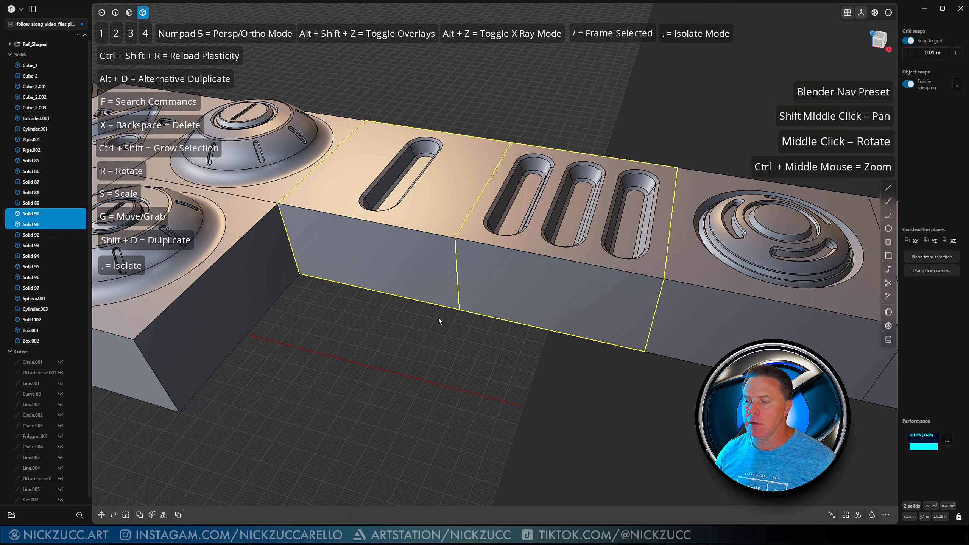
{"action": "left_click", "coordinate": [446, 341]}
{"action": "middle_click_drag", "start_coordinate": [434, 334], "coordinate": [557, 342]}
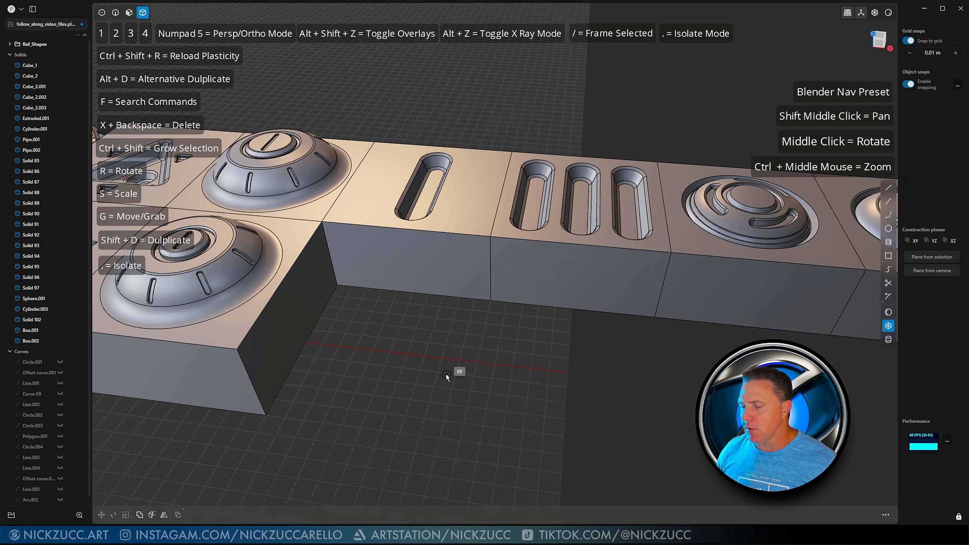
{"action": "left_click", "coordinate": [955, 53]}
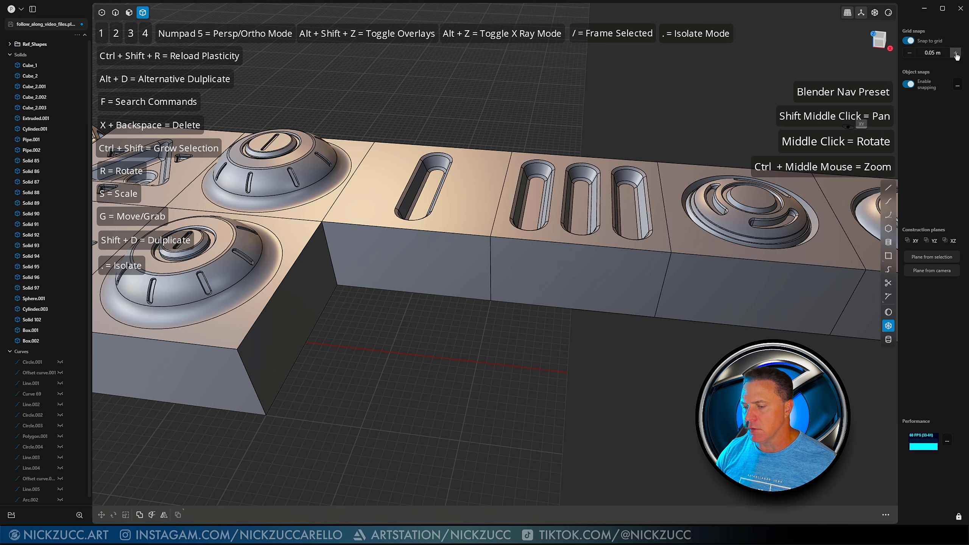
{"action": "left_click", "coordinate": [389, 352]}
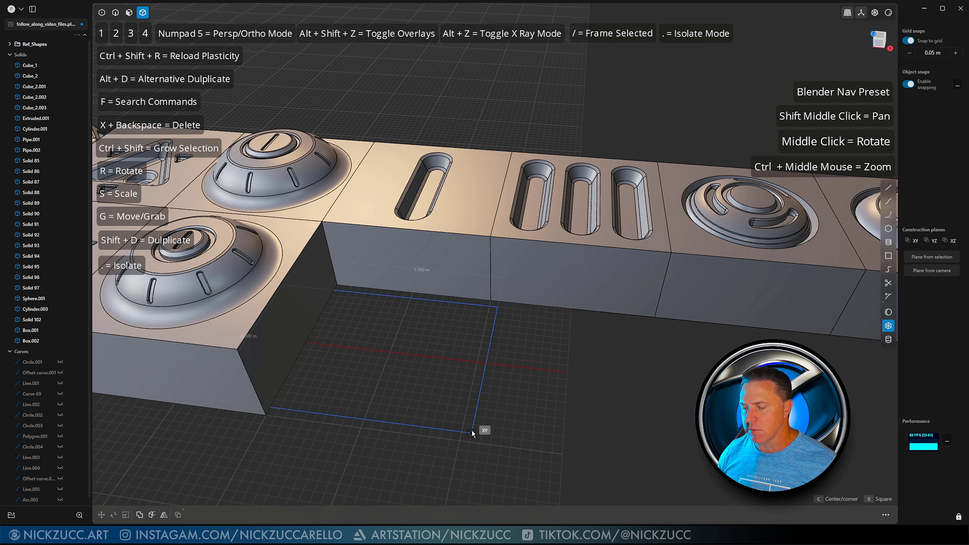
{"action": "left_click", "coordinate": [464, 438]}
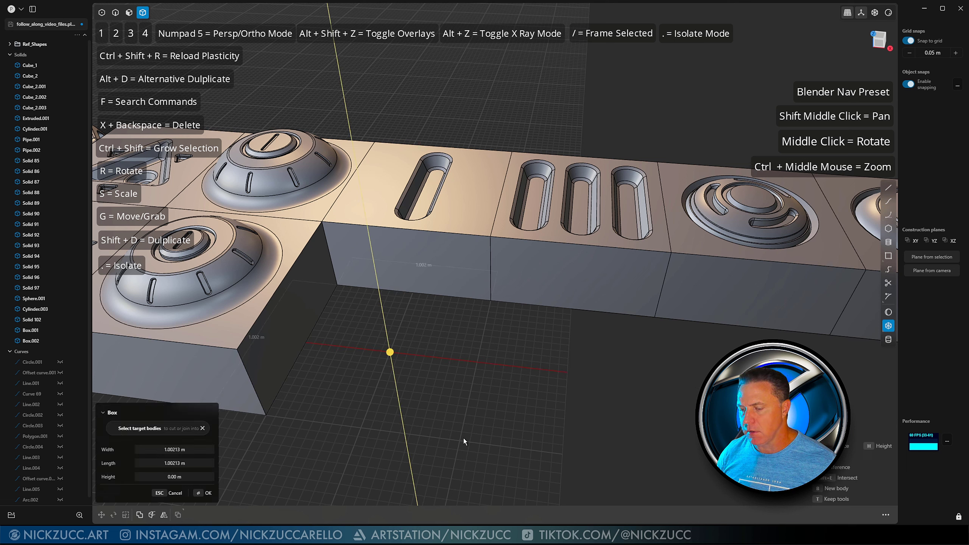
{"action": "key", "text": "ctrl+z"}
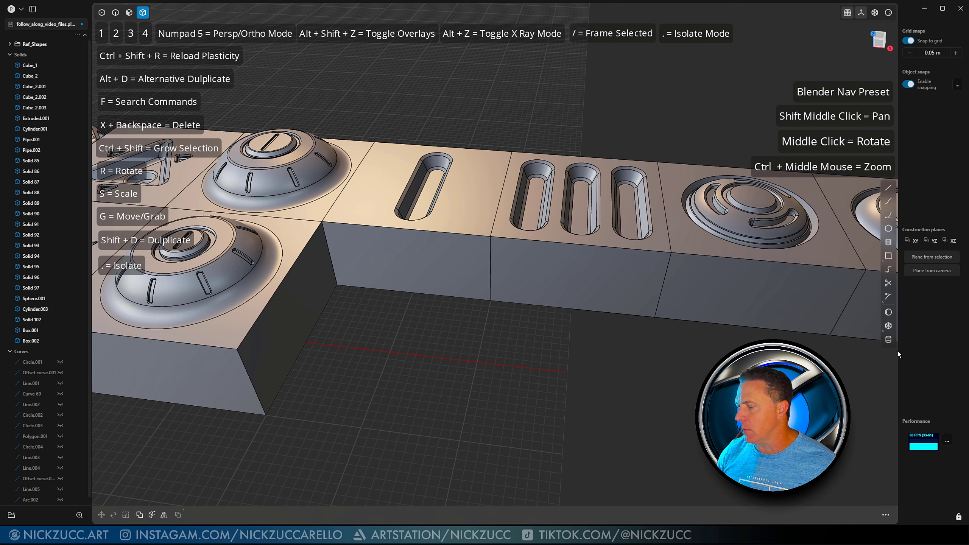
Step: Create a 1.00 by 1.00 m corner box, 0.50 m high, in front of the single-slot reference block
{"action": "left_click", "coordinate": [389, 353]}
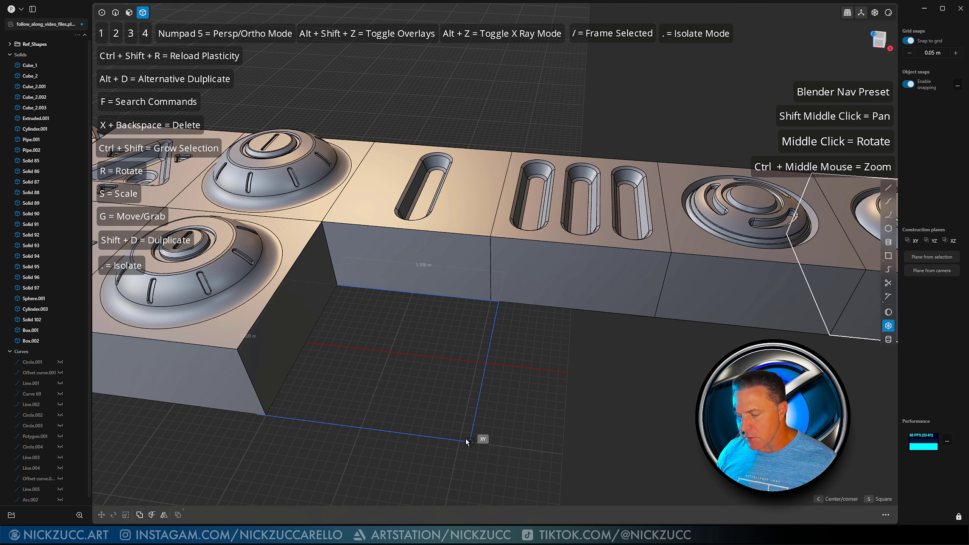
{"action": "left_click", "coordinate": [465, 437]}
{"action": "left_click", "coordinate": [471, 393]}
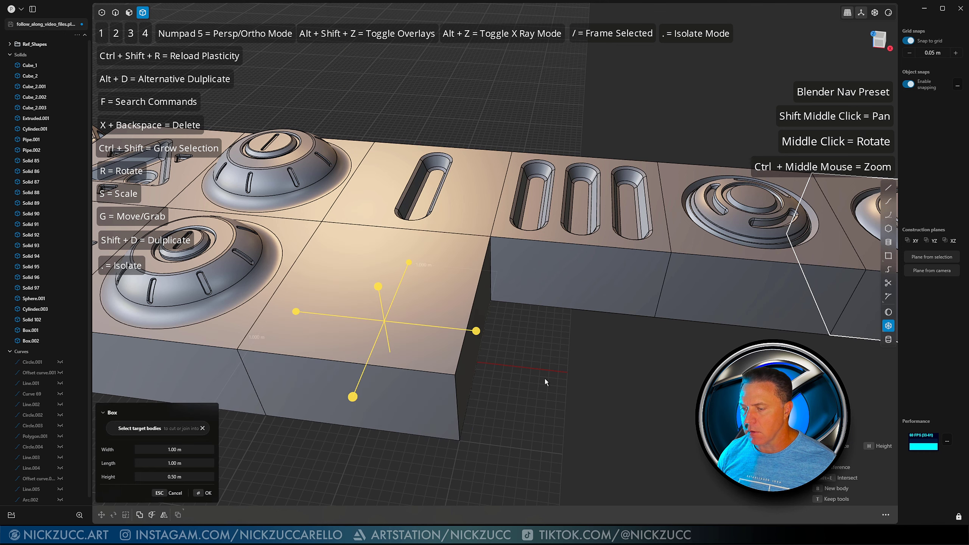
{"action": "right_click", "coordinate": [544, 378]}
{"action": "left_click", "coordinate": [544, 379]}
{"action": "middle_click_drag", "start_coordinate": [489, 307], "coordinate": [500, 327]}
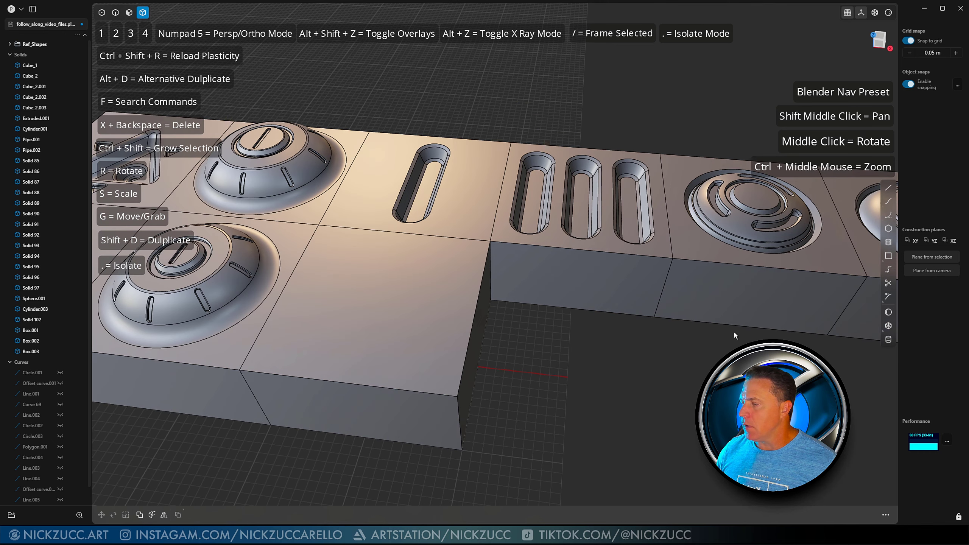
Step: Draw a line between the edge midpoints across the new block's top face and scale it to 0.60 along Y
{"action": "left_click", "coordinate": [888, 188]}
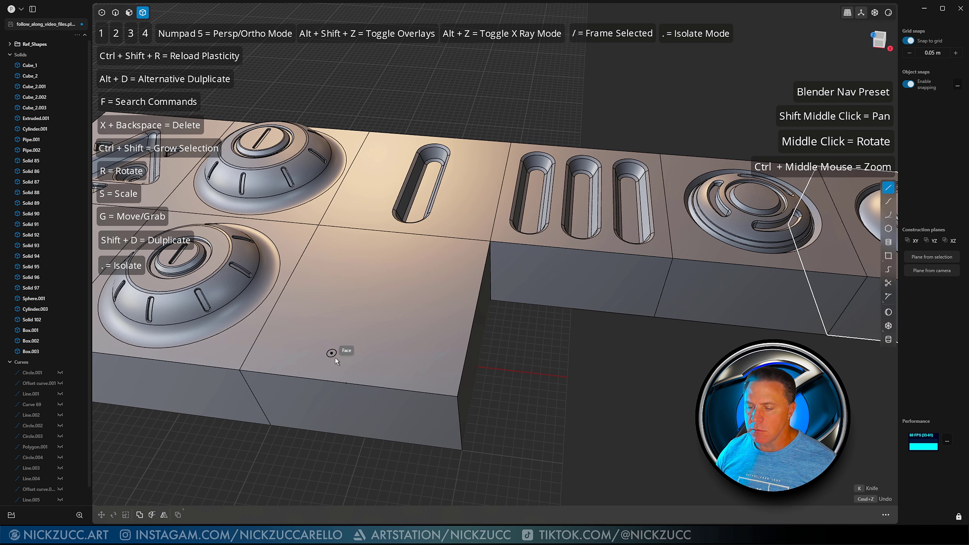
{"action": "left_click", "coordinate": [346, 383]}
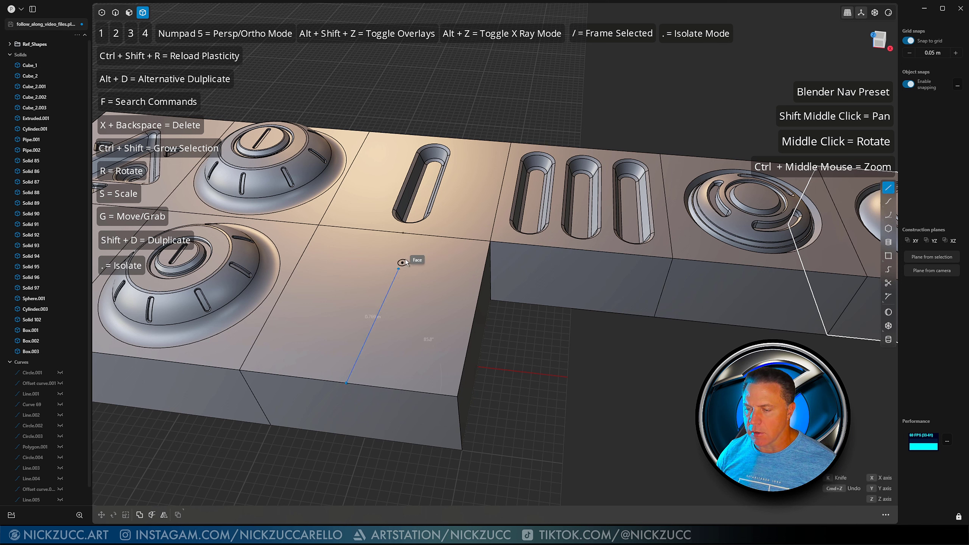
{"action": "left_click", "coordinate": [404, 236]}
{"action": "key", "text": "s"}
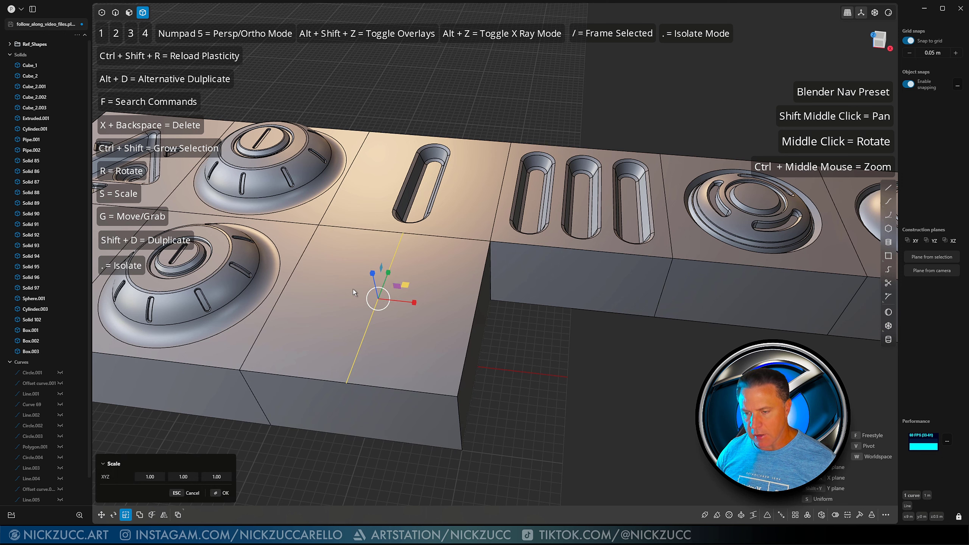
{"action": "left_click_drag", "start_coordinate": [390, 273], "coordinate": [384, 281]}
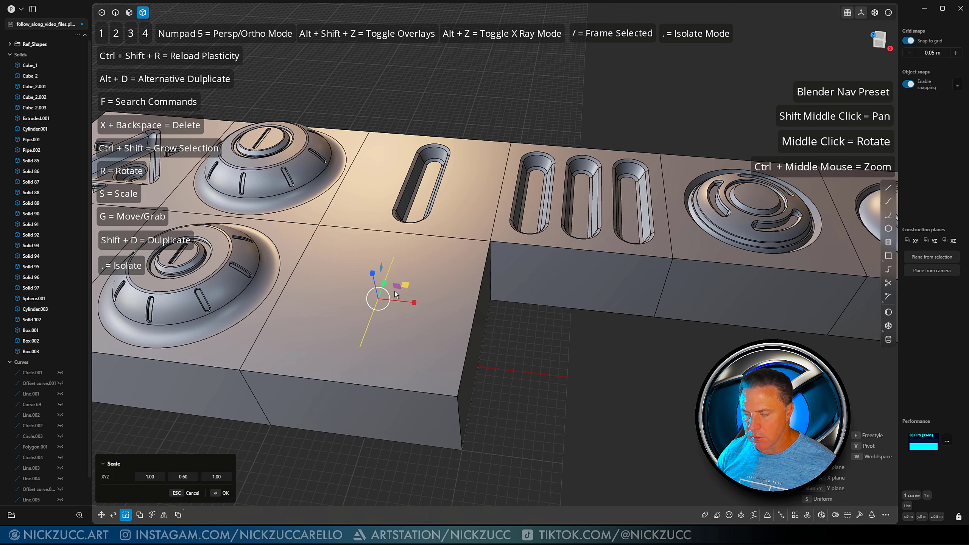
{"action": "key", "text": "Return"}
{"action": "left_click", "coordinate": [563, 415]}
{"action": "middle_click_drag", "start_coordinate": [518, 384], "coordinate": [549, 393]}
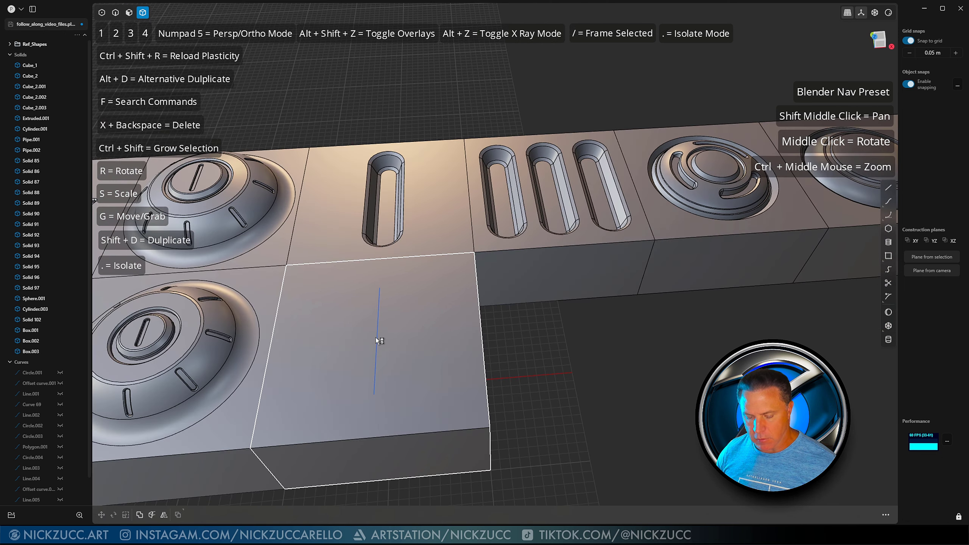
Step: Dismiss the SupportAssist notification and offset the centre line to both sides to form the slot's long edges
{"action": "key", "text": "2"}
{"action": "left_click", "coordinate": [377, 336]}
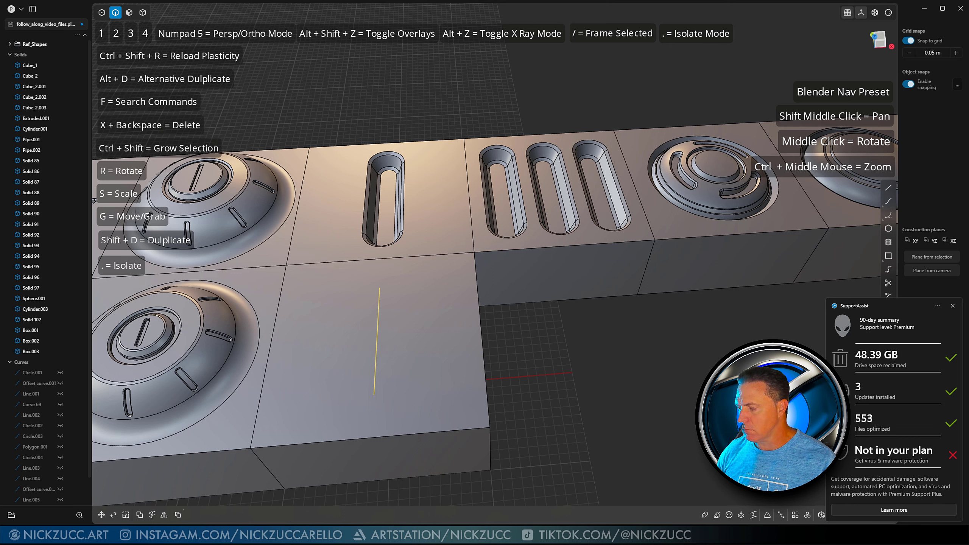
{"action": "left_click", "coordinate": [952, 306]}
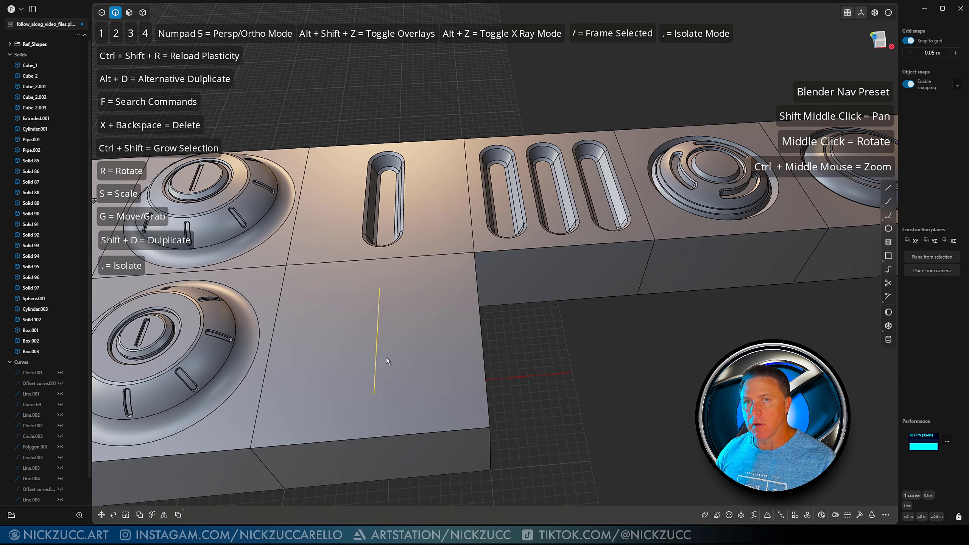
{"action": "key", "text": "o"}
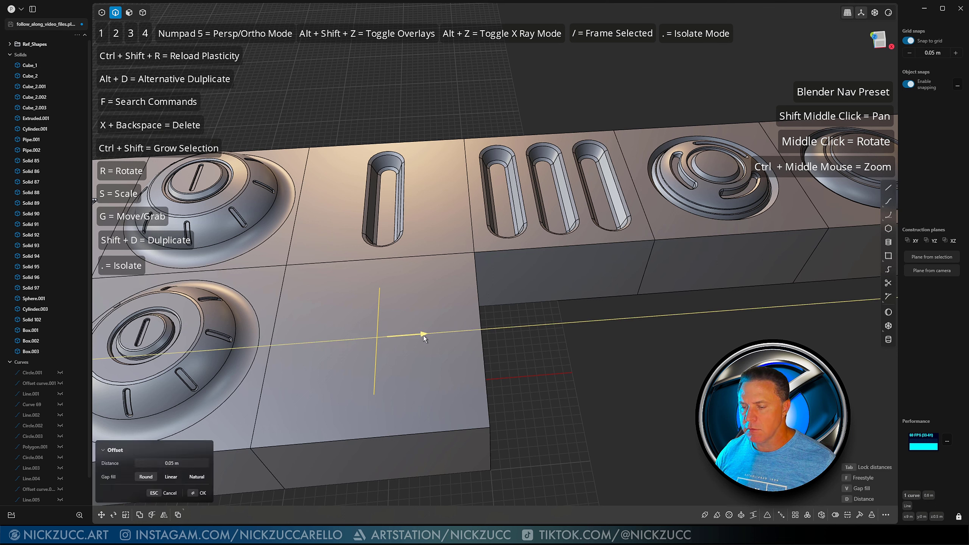
{"action": "left_click_drag", "start_coordinate": [427, 336], "coordinate": [395, 339]}
{"action": "key", "text": "Return"}
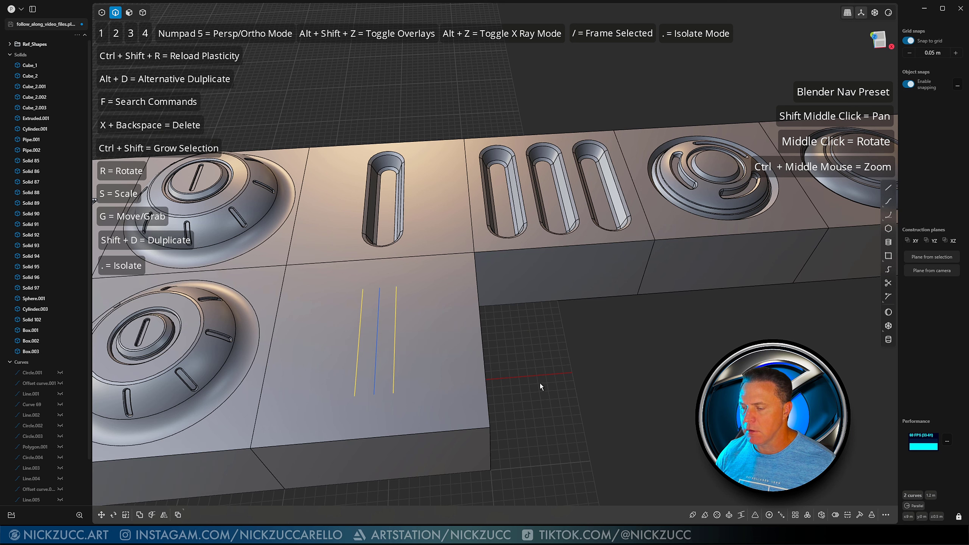
{"action": "left_click", "coordinate": [540, 382]}
Step: Close both ends of the two offset lines with tangent arcs to complete the slot outline
{"action": "middle_click_drag", "start_coordinate": [548, 383], "coordinate": [515, 381]}
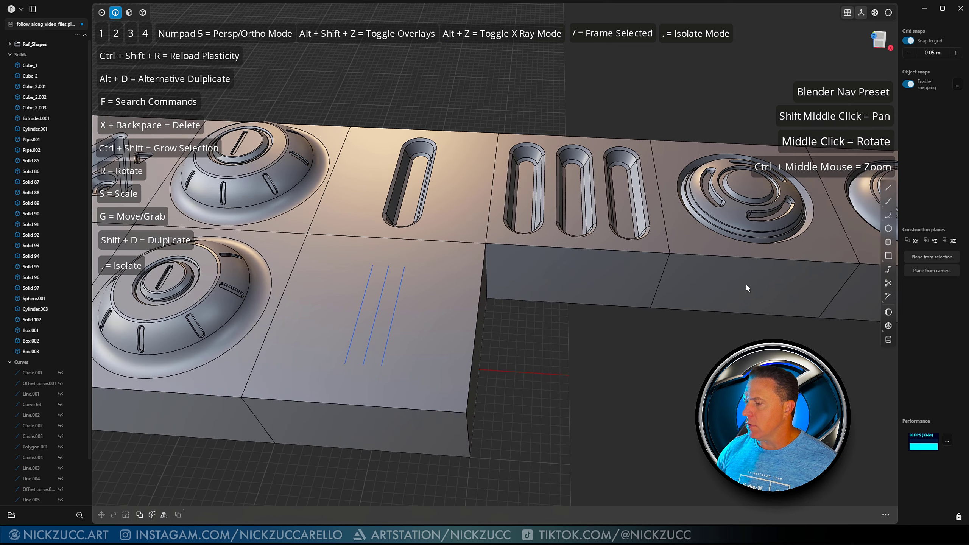
{"action": "left_click", "coordinate": [892, 217]}
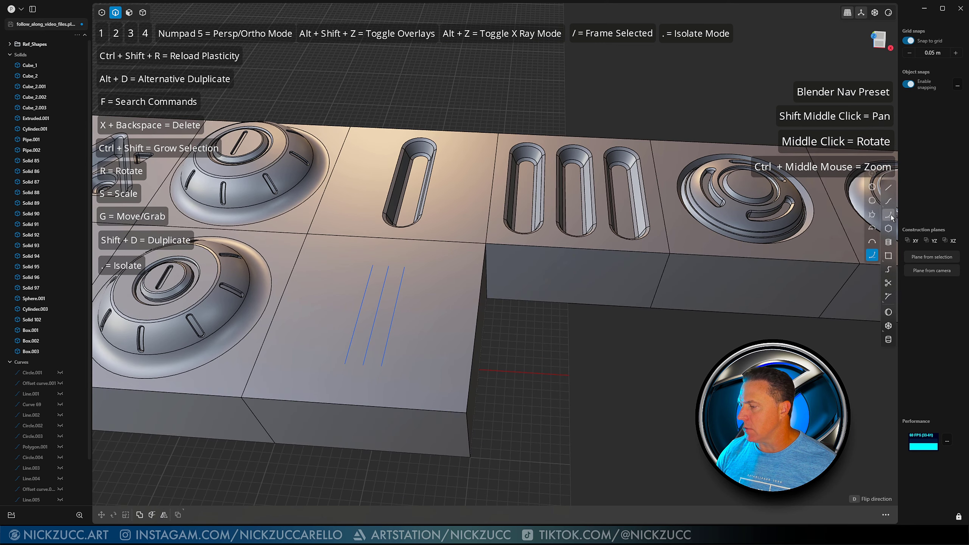
{"action": "left_click", "coordinate": [372, 263]}
{"action": "left_click", "coordinate": [404, 264]}
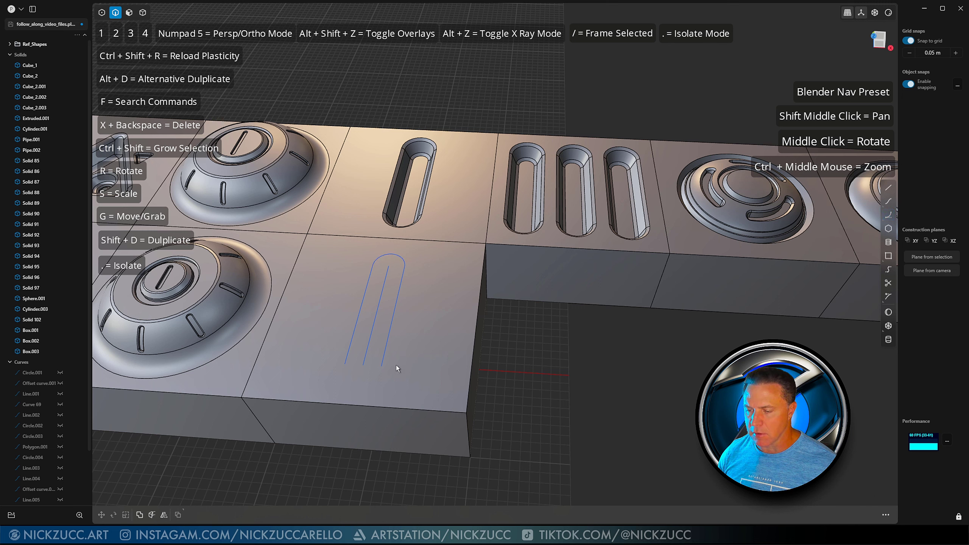
{"action": "key", "text": "shift+r"}
{"action": "left_click", "coordinate": [344, 365]}
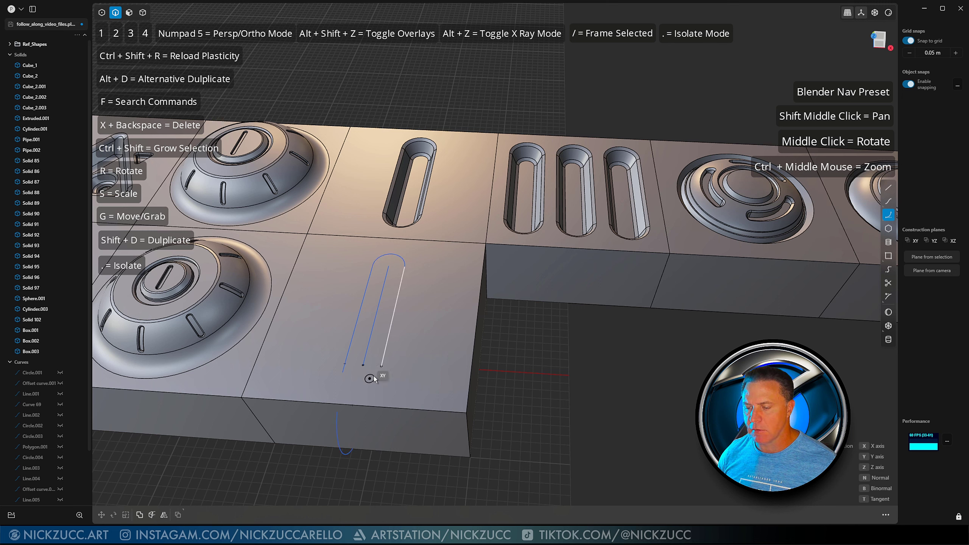
{"action": "left_click", "coordinate": [381, 366]}
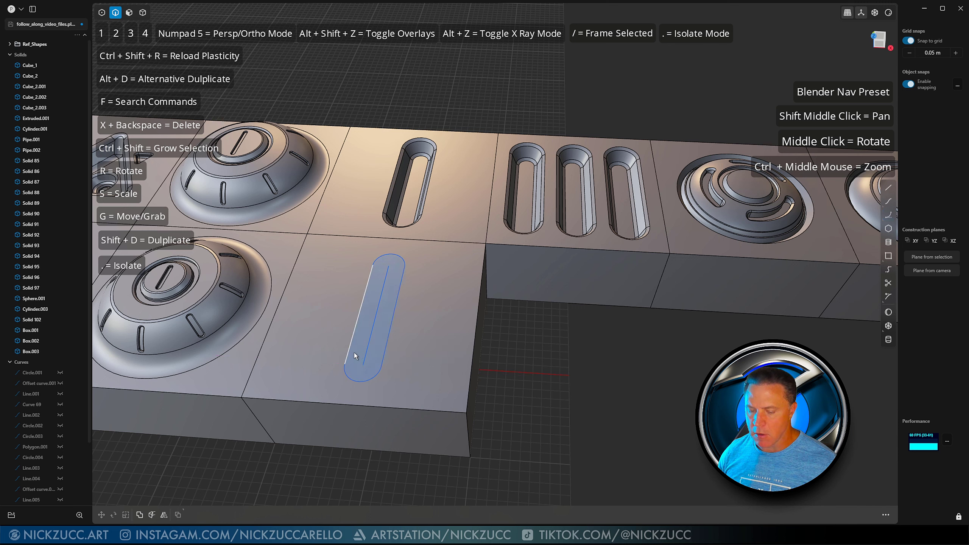
Step: Join the slot outline's segments into one curve and delete the centre line inside it
{"action": "left_click", "coordinate": [351, 357]}
{"action": "left_click", "coordinate": [349, 375]}
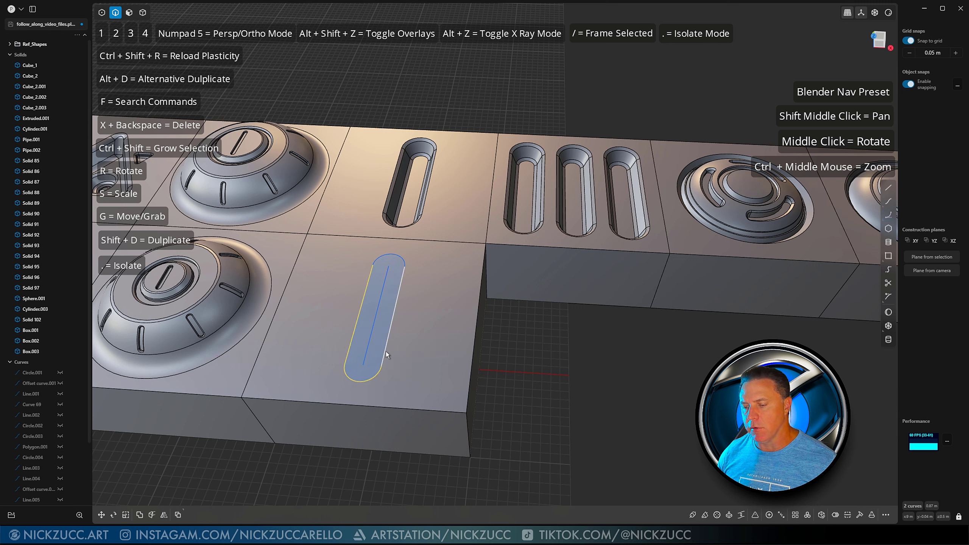
{"action": "key", "text": "j"}
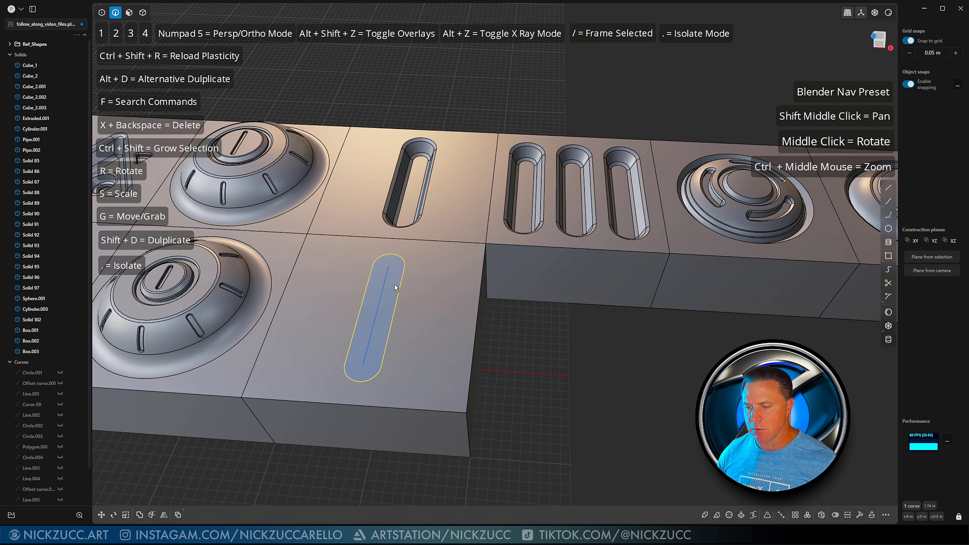
{"action": "middle_click_drag", "start_coordinate": [398, 280], "coordinate": [401, 280]}
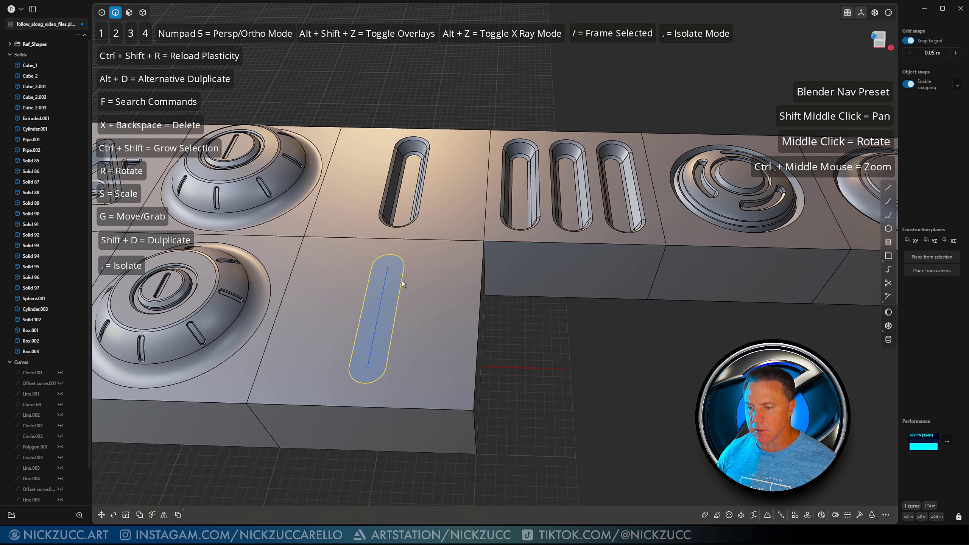
{"action": "left_click", "coordinate": [383, 287]}
{"action": "key", "text": "x"}
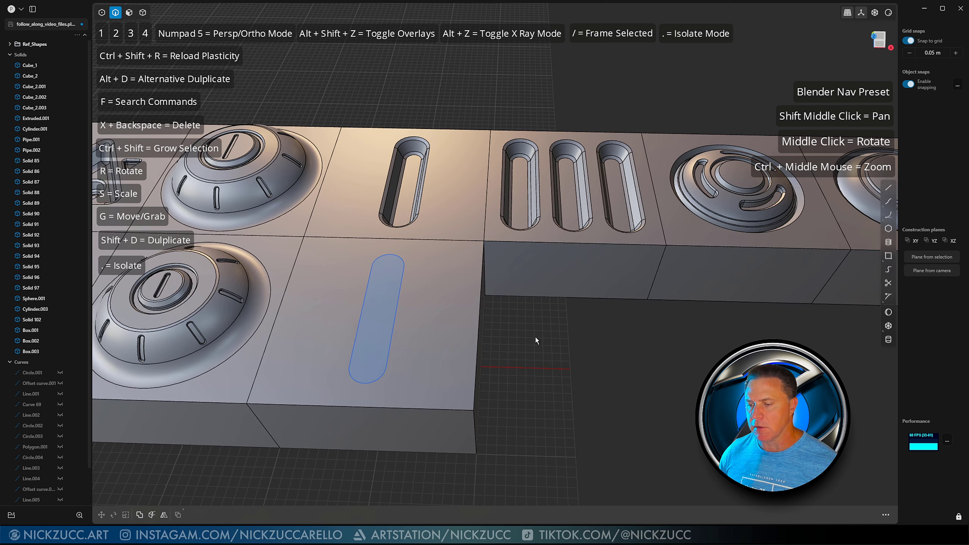
Step: Imprint the slot curve onto the new block's top face and hide the curve
{"action": "middle_click_drag", "start_coordinate": [538, 334], "coordinate": [410, 289]}
{"action": "left_click", "coordinate": [404, 287]}
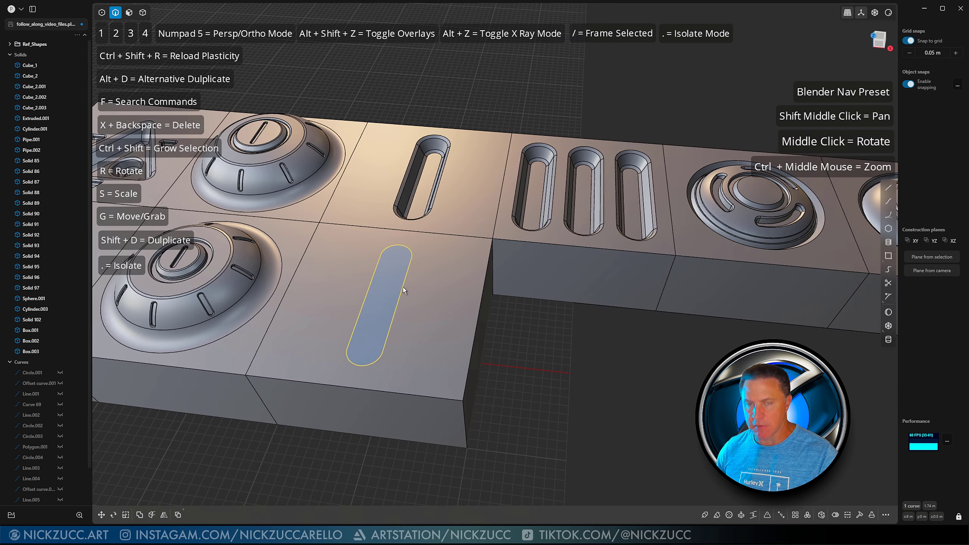
{"action": "key", "text": "i"}
{"action": "left_click", "coordinate": [460, 315]}
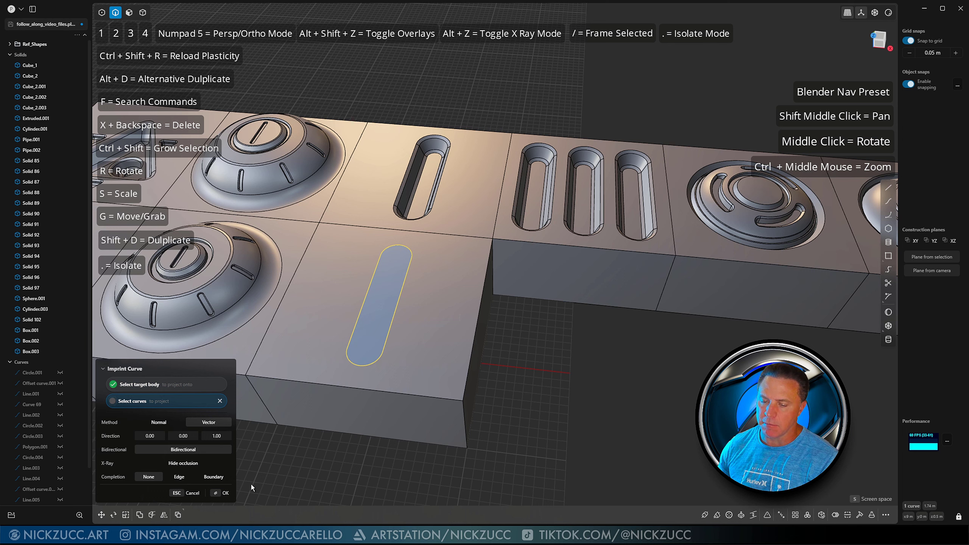
{"action": "left_click", "coordinate": [223, 498]}
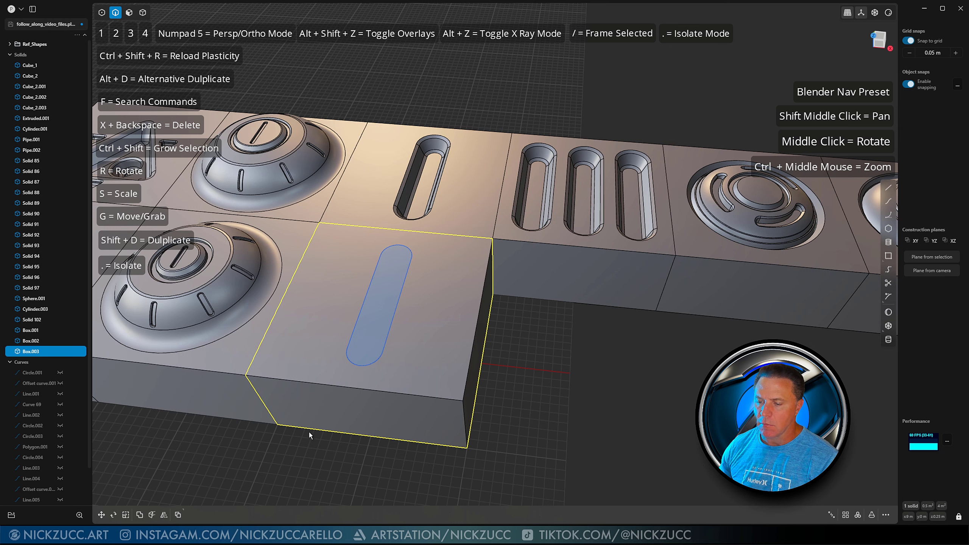
{"action": "left_click", "coordinate": [362, 363]}
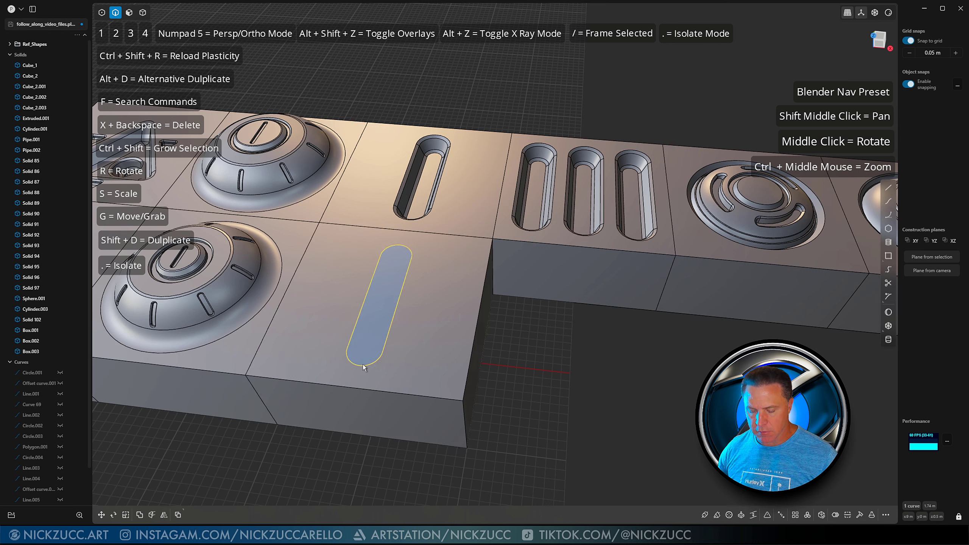
{"action": "key", "text": "h"}
Step: Extrude the imprinted slot face 0.10 m down into the block with a 15-degree taper
{"action": "key", "text": "3"}
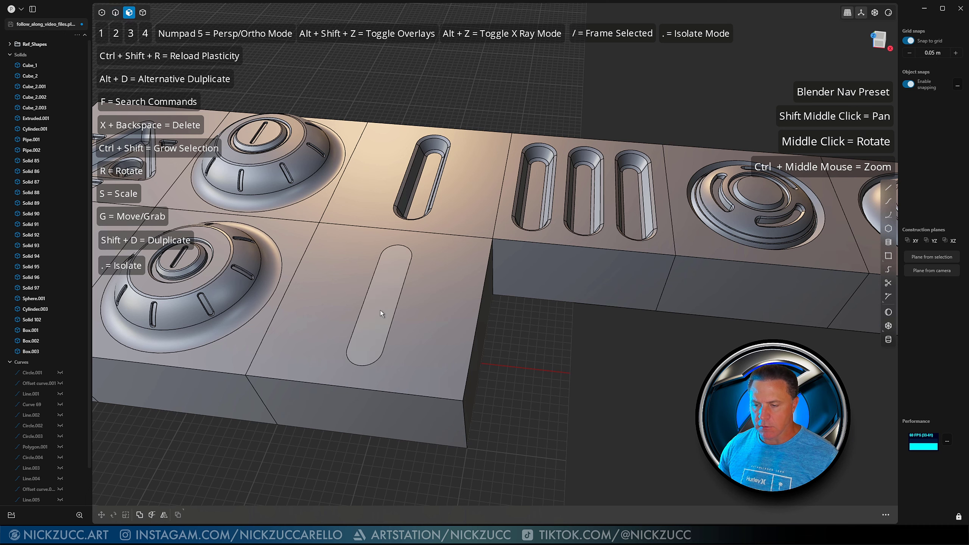
{"action": "left_click", "coordinate": [382, 306]}
{"action": "middle_click_drag", "start_coordinate": [394, 312], "coordinate": [394, 299]}
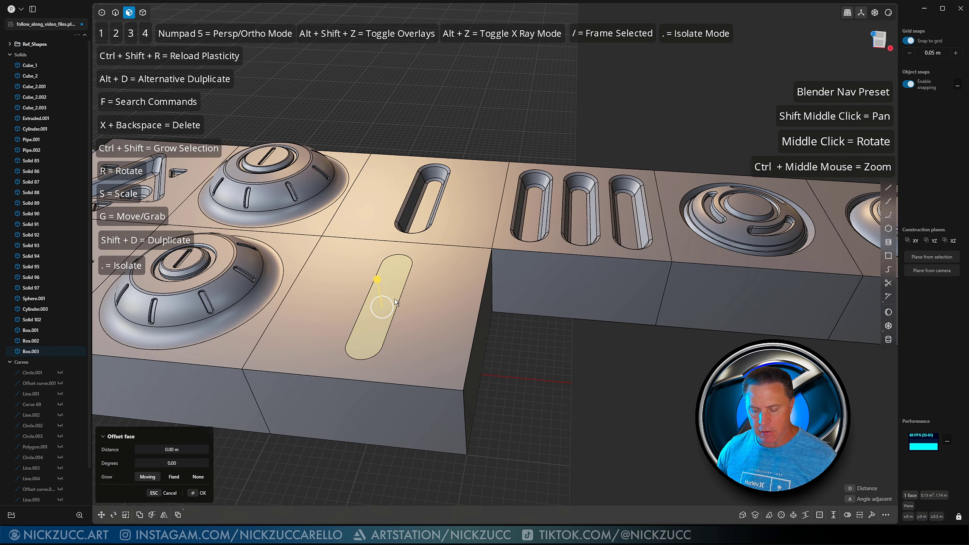
{"action": "key", "text": "e"}
{"action": "left_click_drag", "start_coordinate": [377, 282], "coordinate": [378, 289]}
{"action": "key", "text": "a"}
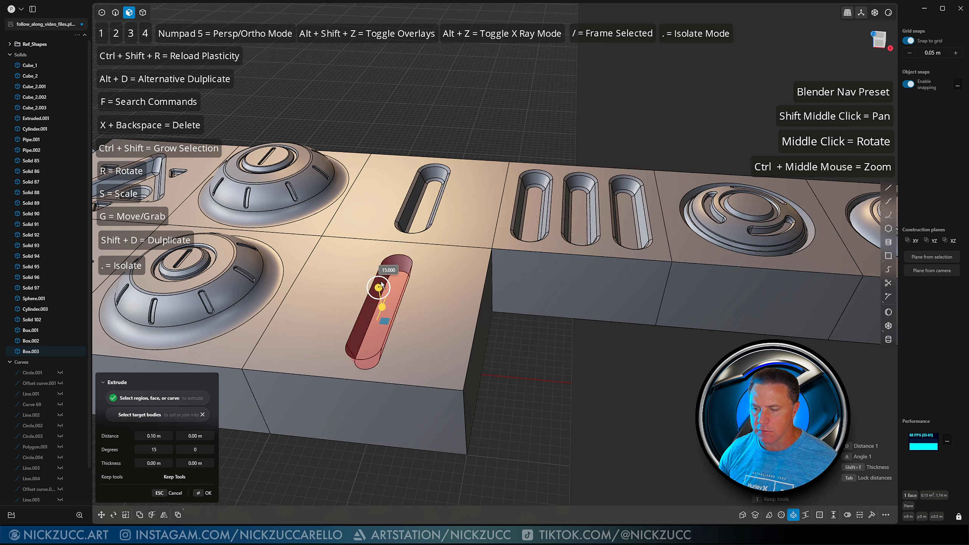
{"action": "key", "text": "Return"}
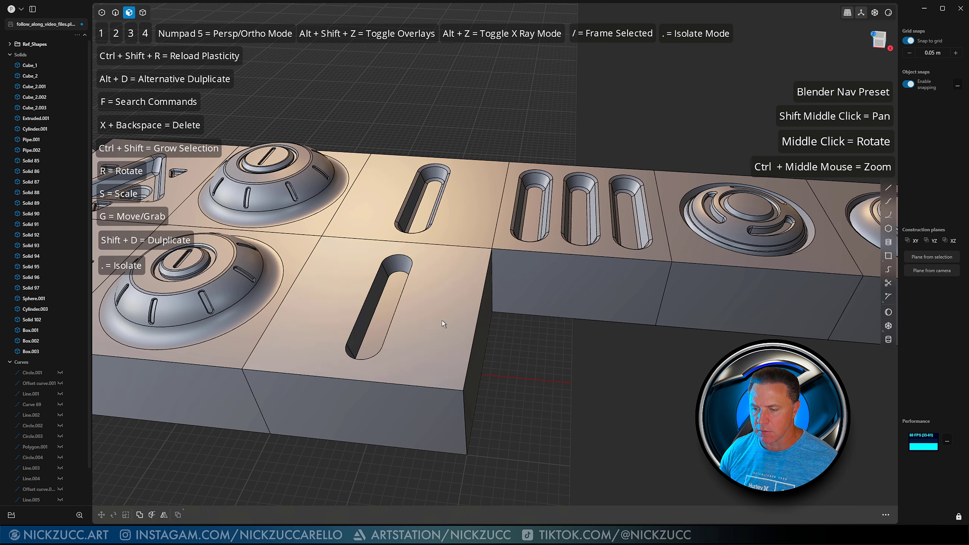
Step: Turn off grid snapping and chamfer the slot's upper and lower edge loops by about 0.02 m
{"action": "left_click", "coordinate": [370, 296], "text": "ctrl+shift"}
{"action": "left_click", "coordinate": [376, 306], "text": "ctrl+shift"}
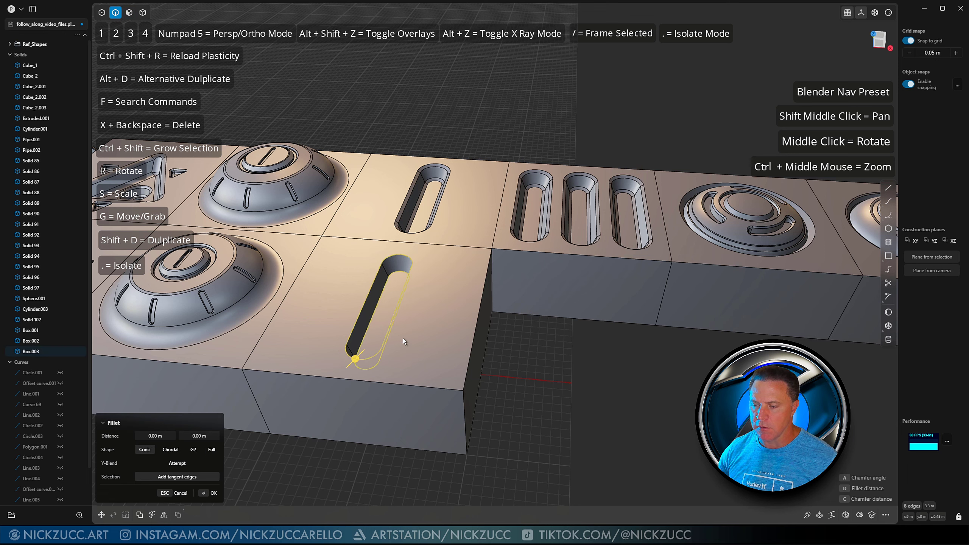
{"action": "middle_click_drag", "start_coordinate": [404, 341], "coordinate": [404, 331]}
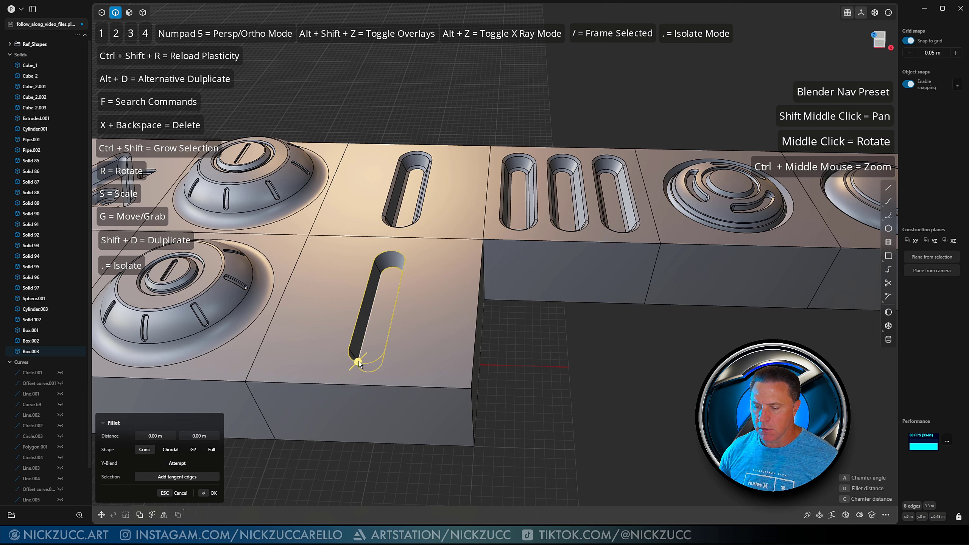
{"action": "left_click_drag", "start_coordinate": [358, 363], "coordinate": [416, 323]}
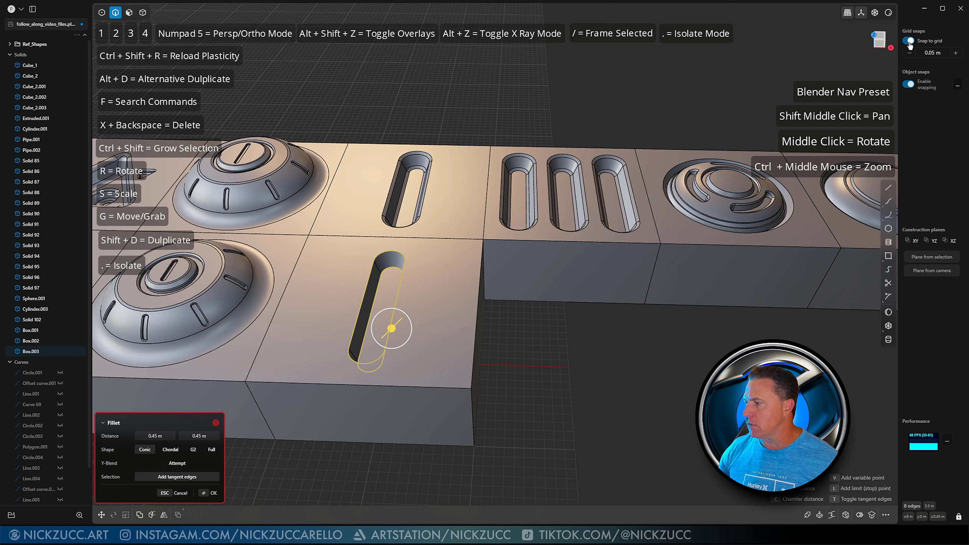
{"action": "left_click_drag", "start_coordinate": [392, 330], "coordinate": [332, 360]}
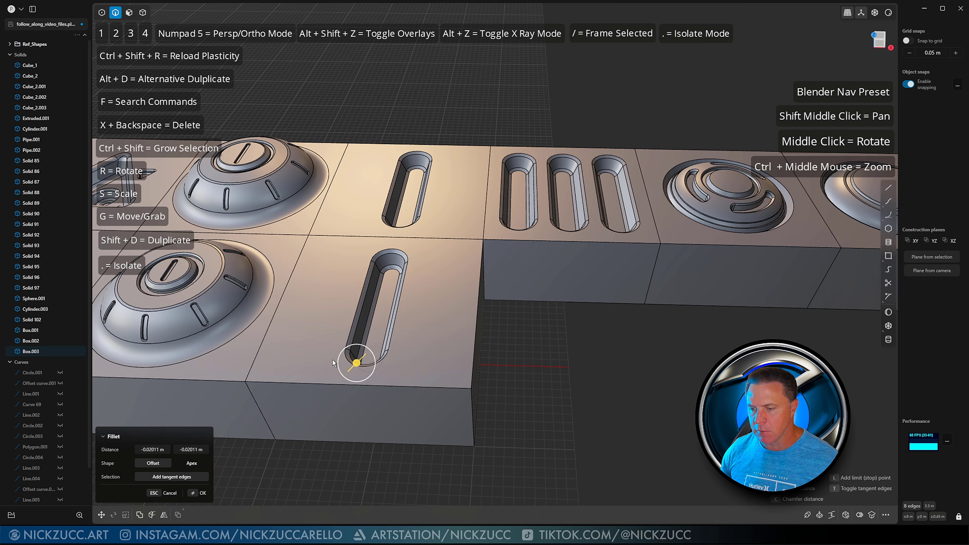
{"action": "middle_click_drag", "start_coordinate": [541, 346], "coordinate": [527, 347]}
{"action": "right_click", "coordinate": [535, 352]}
{"action": "left_click", "coordinate": [535, 351]}
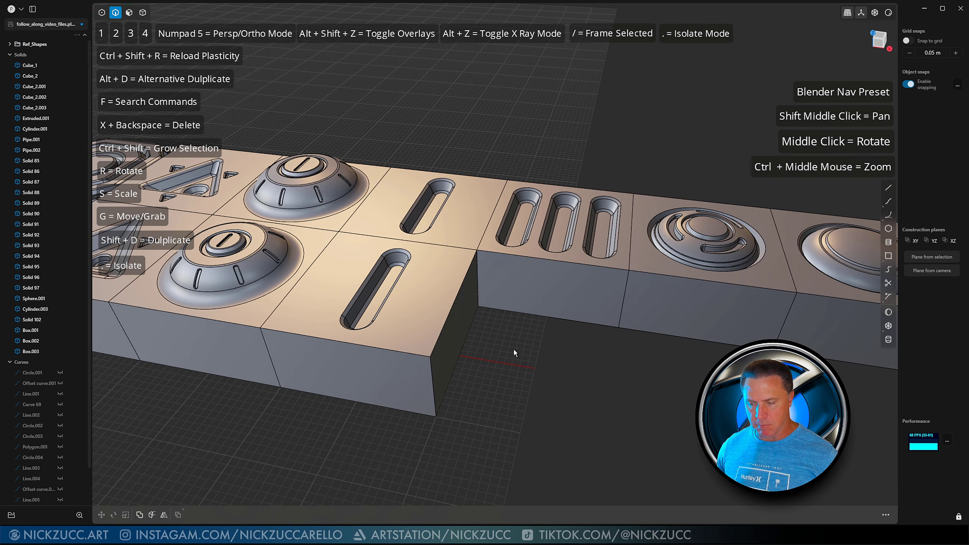
Step: Duplicate the slotted block 1 m along X with grid snapping turned back on, flush against the original
{"action": "key", "text": "4"}
{"action": "left_click", "coordinate": [432, 327]}
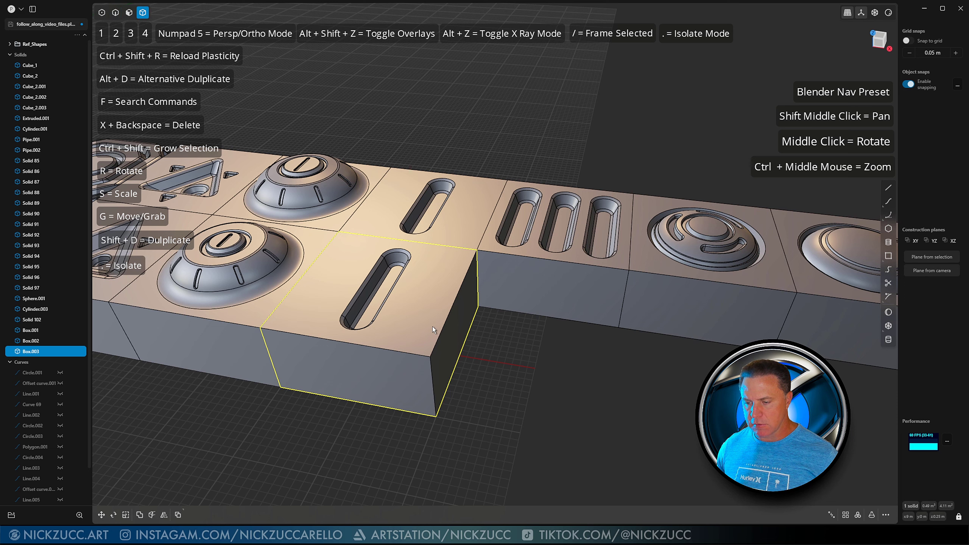
{"action": "key", "text": "shift+d"}
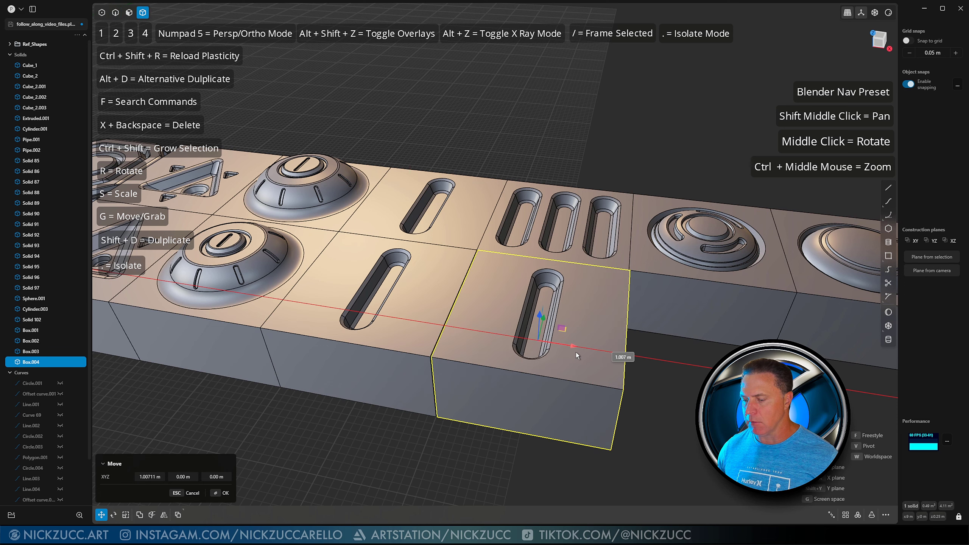
{"action": "left_click", "coordinate": [577, 355]}
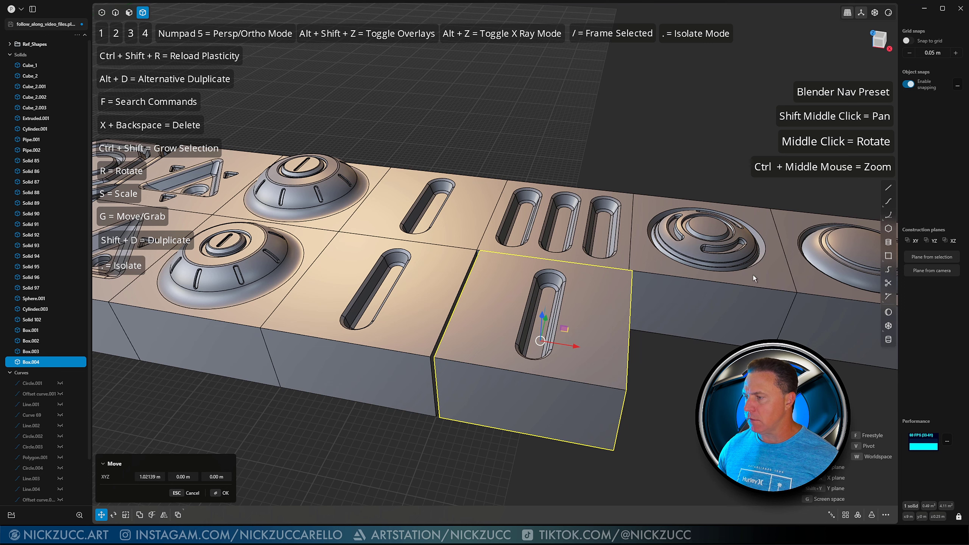
{"action": "left_click", "coordinate": [908, 41]}
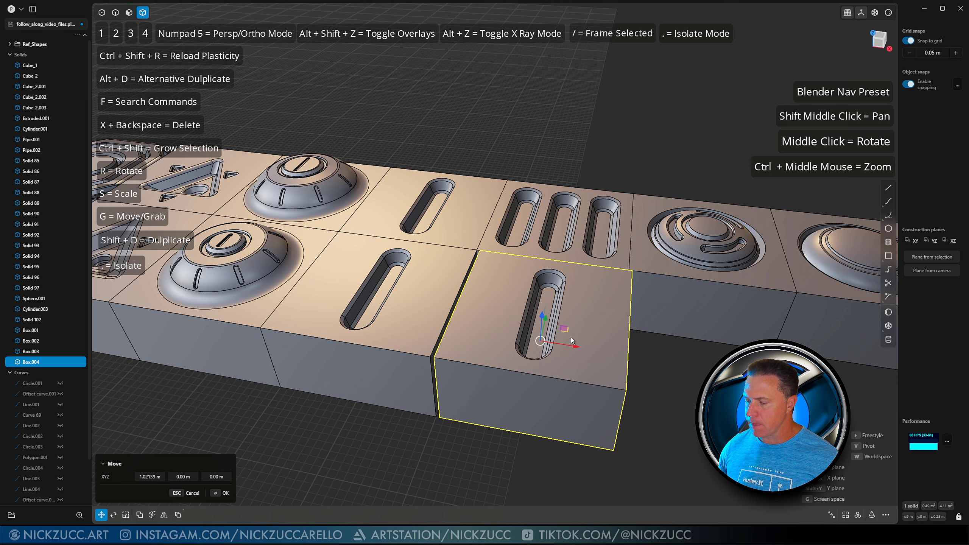
{"action": "left_click_drag", "start_coordinate": [575, 346], "coordinate": [571, 347]}
{"action": "left_click", "coordinate": [649, 376]}
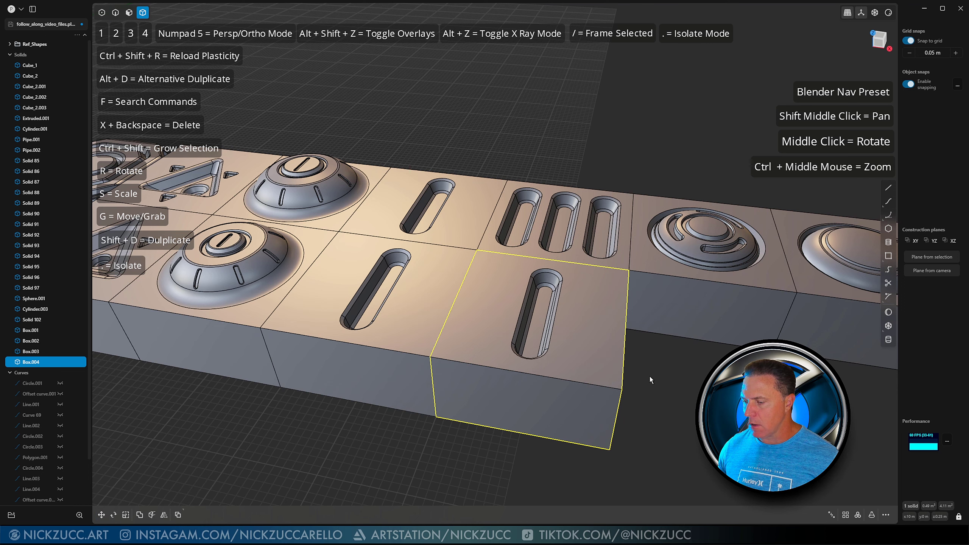
Step: Duplicate the connected faces of the slot recess in the end block as a separate solid, leaving it in place
{"action": "scroll", "coordinate": [650, 375], "scroll_direction": "up", "scroll_amount": 2}
{"action": "key", "text": "3"}
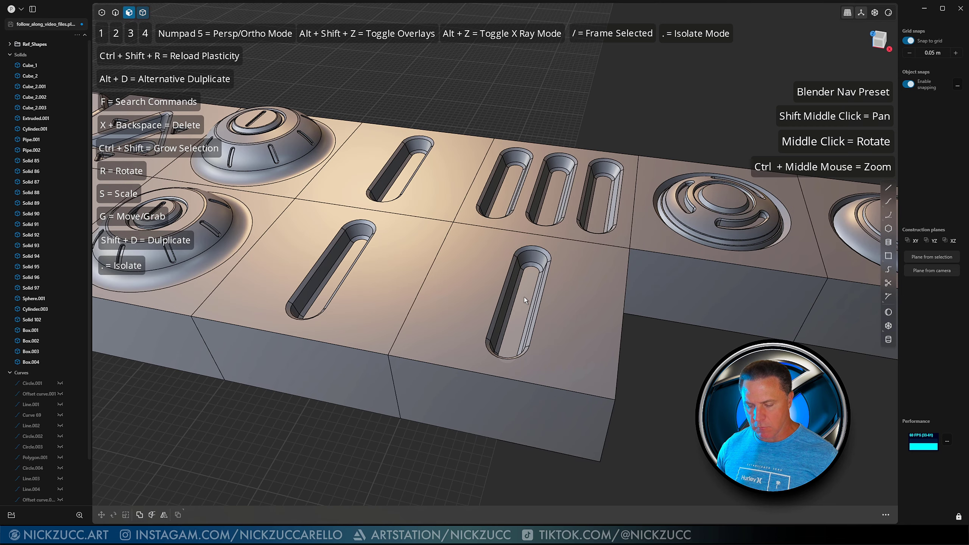
{"action": "left_click", "coordinate": [524, 298]}
{"action": "key", "text": "o"}
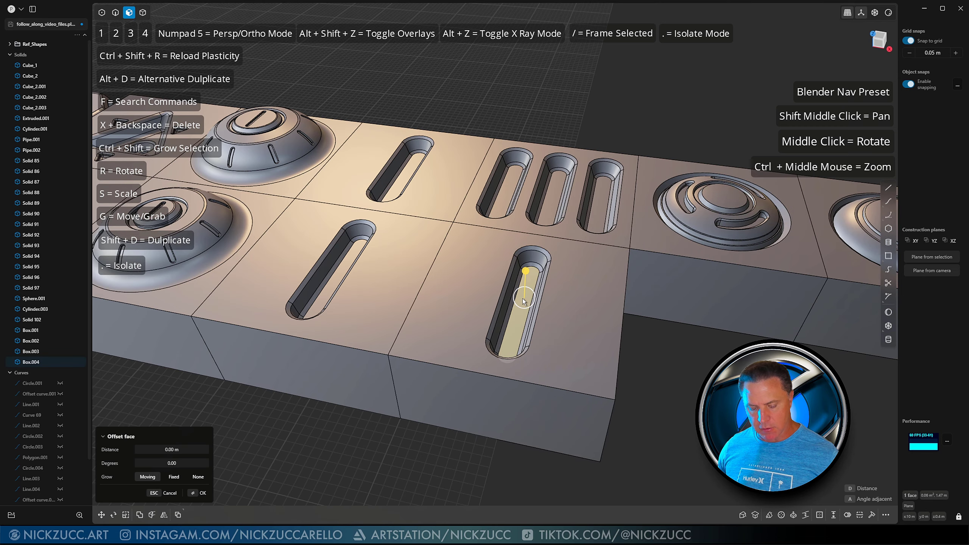
{"action": "left_click", "coordinate": [523, 299], "text": "ctrl+shift"}
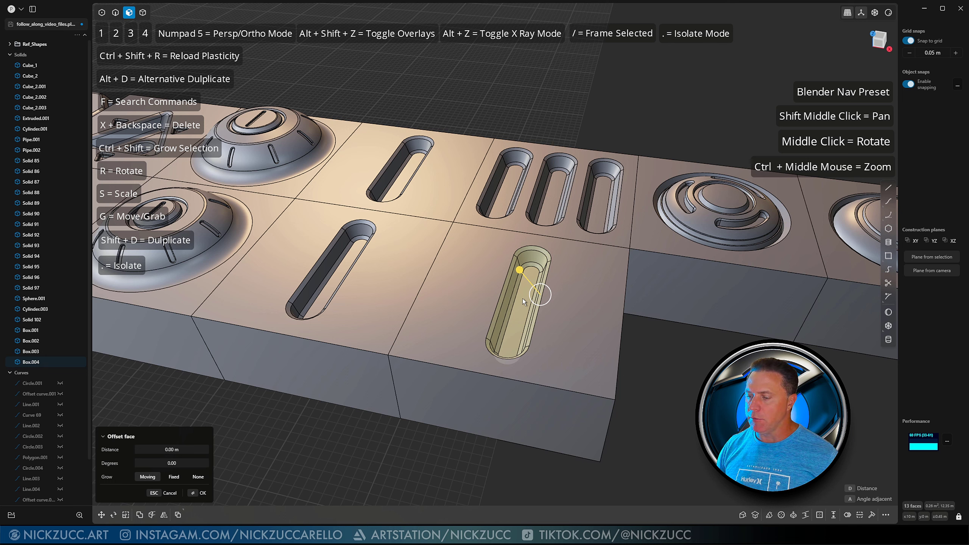
{"action": "key", "text": "shift+d"}
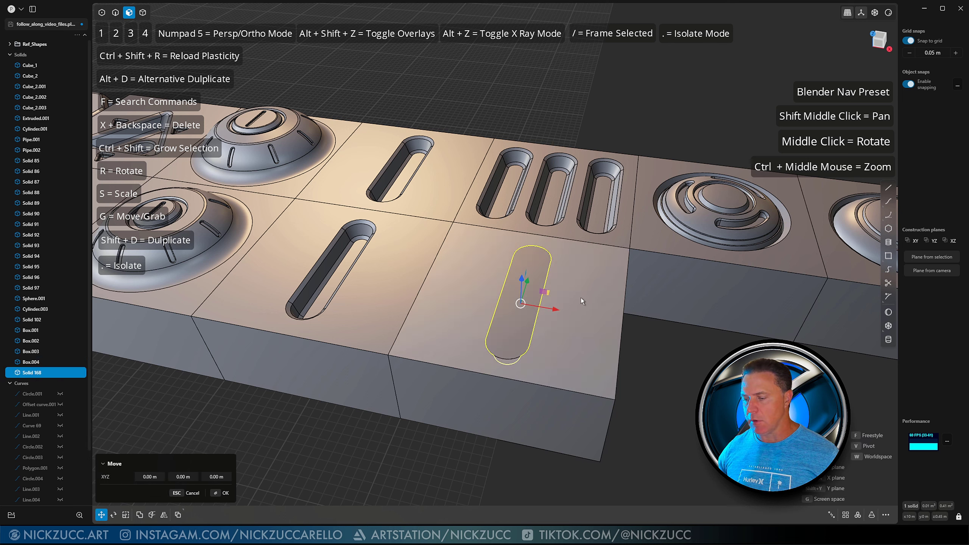
{"action": "left_click_drag", "start_coordinate": [552, 309], "coordinate": [499, 289]}
{"action": "key", "text": "Escape"}
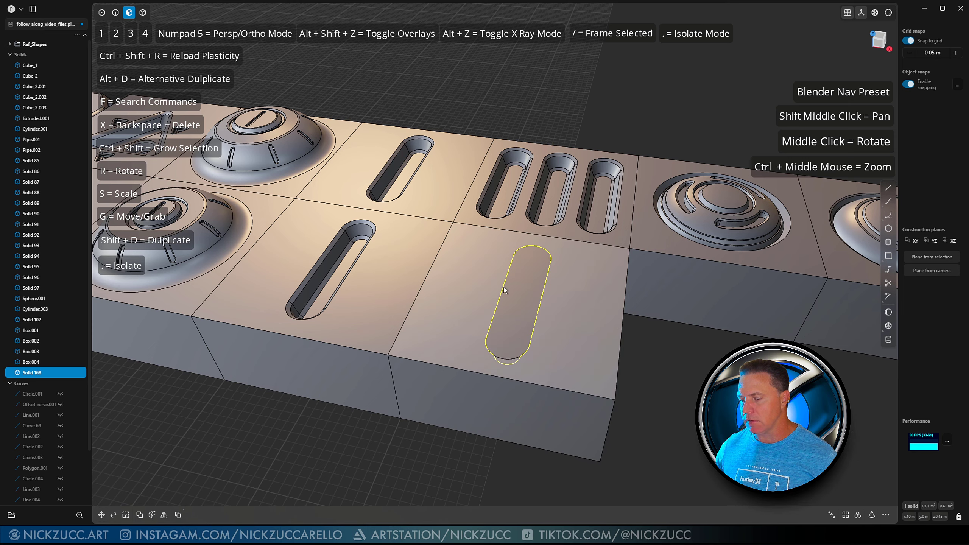
Step: Run the Place command on the duplicated slot solid, using the centre of its top face as the base point
{"action": "mouse_move", "coordinate": [678, 354]}
{"action": "middle_mouse_down"}
{"action": "mouse_move", "coordinate": [672, 341]}
{"action": "mouse_move", "coordinate": [668, 363]}
{"action": "middle_mouse_up"}
{"action": "key", "text": "f"}
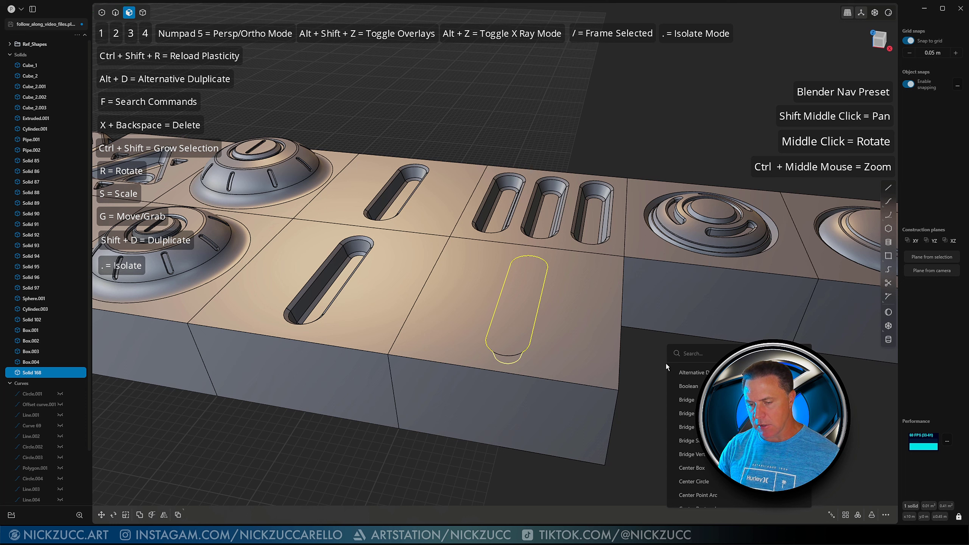
{"action": "type", "text": "place"}
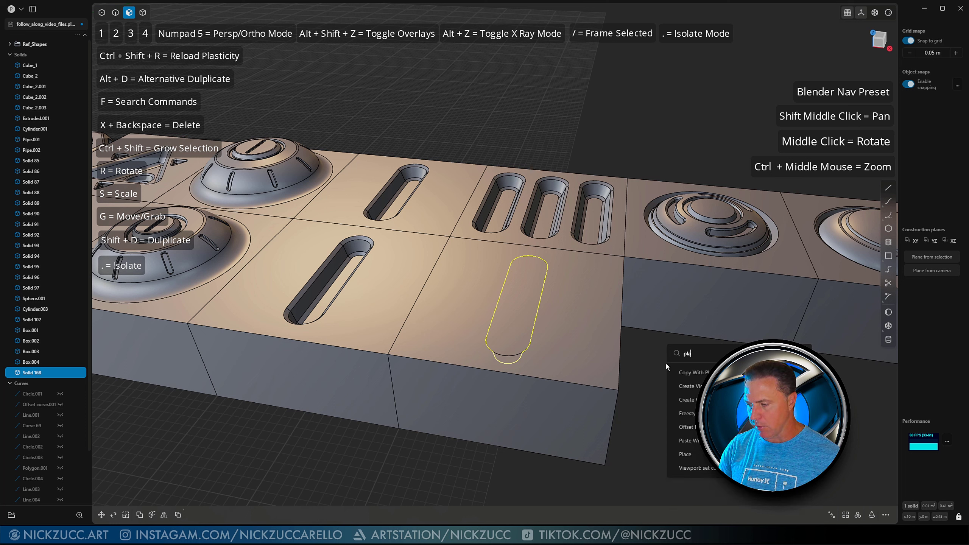
{"action": "key", "text": "Down"}
{"action": "key", "text": "Down"}
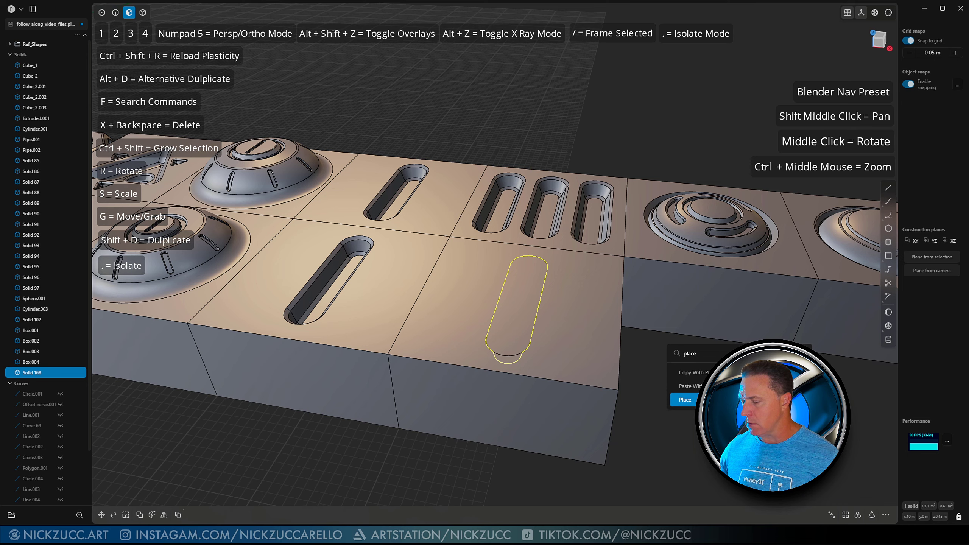
{"action": "key", "text": "Return"}
{"action": "middle_click_drag", "start_coordinate": [676, 382], "coordinate": [592, 336]}
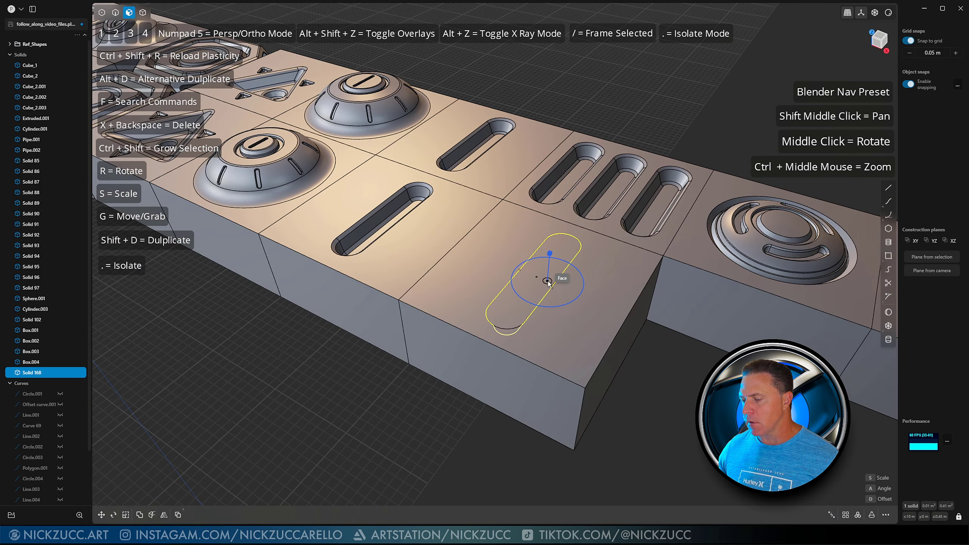
{"action": "middle_click_drag", "start_coordinate": [553, 277], "coordinate": [582, 292]}
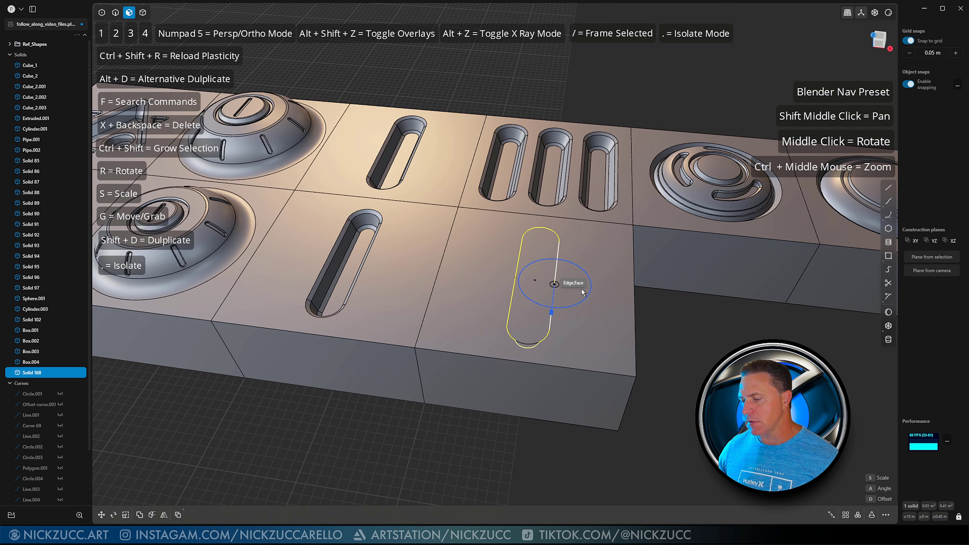
{"action": "left_click", "coordinate": [535, 280]}
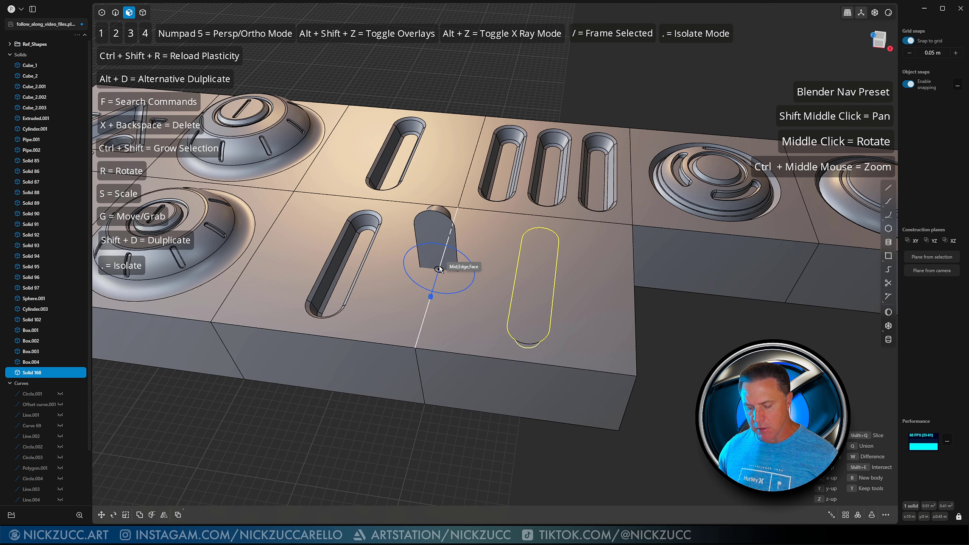
Step: Place a copy of the slot solid, oriented z-up, at the midpoint of the edge shared with the neighbouring single-slot block
{"action": "key", "text": "z"}
{"action": "key", "text": "y"}
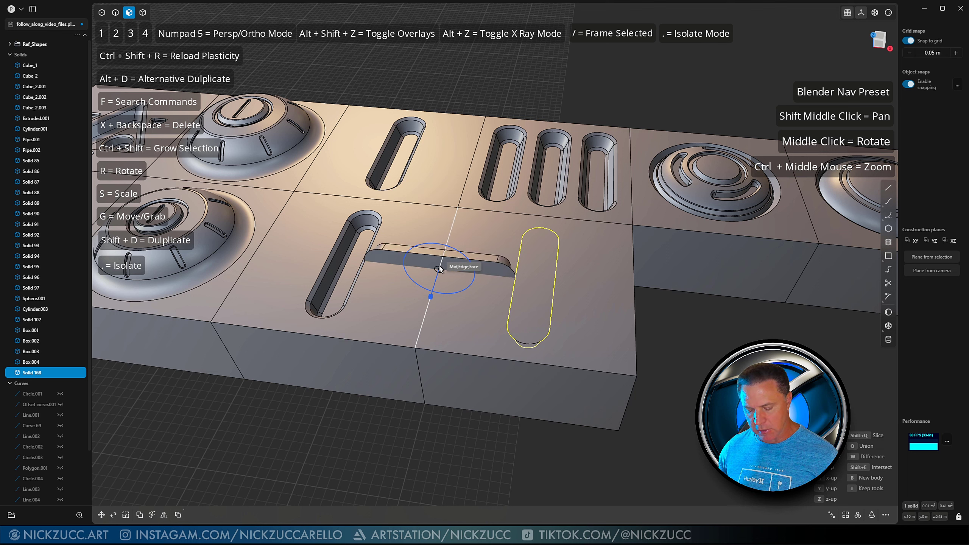
{"action": "key", "text": "z"}
{"action": "key", "text": "y"}
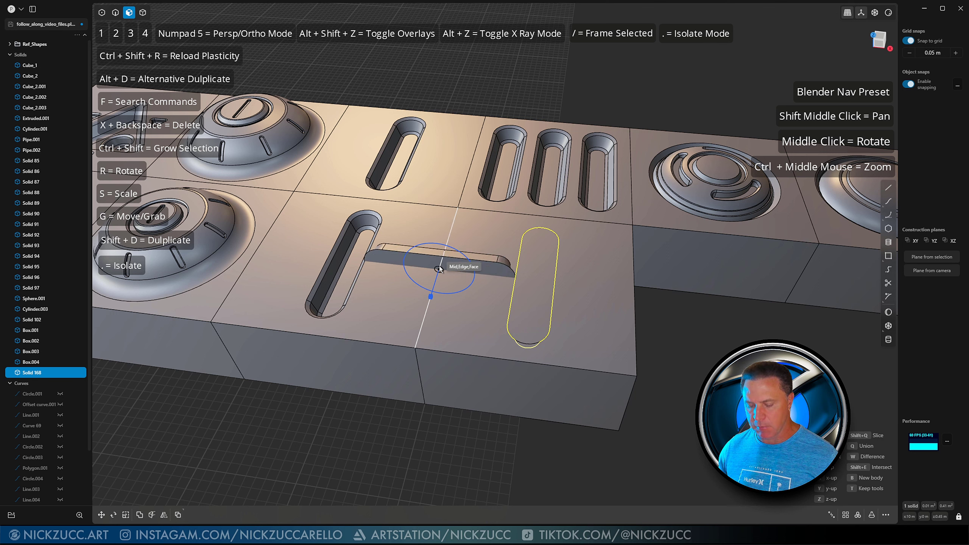
{"action": "key", "text": "z"}
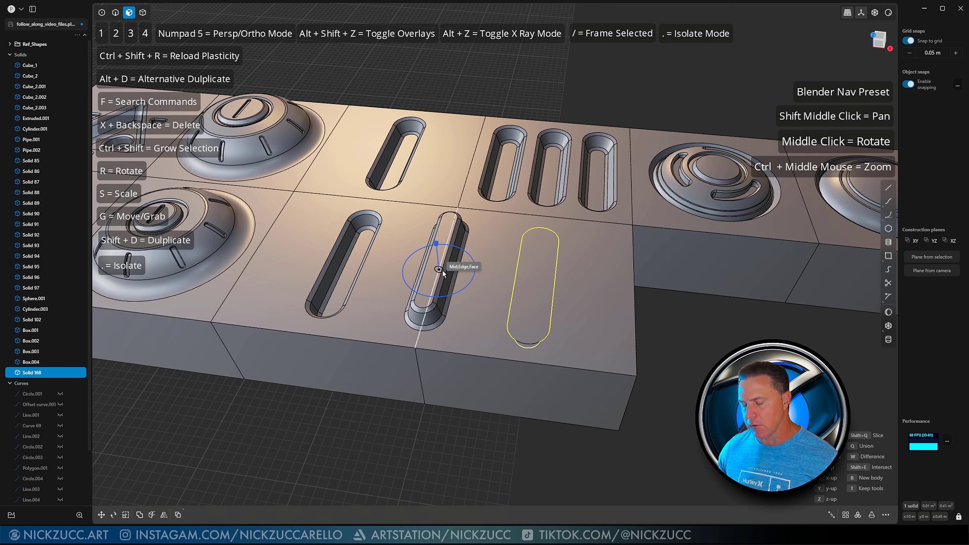
{"action": "left_click", "coordinate": [447, 272]}
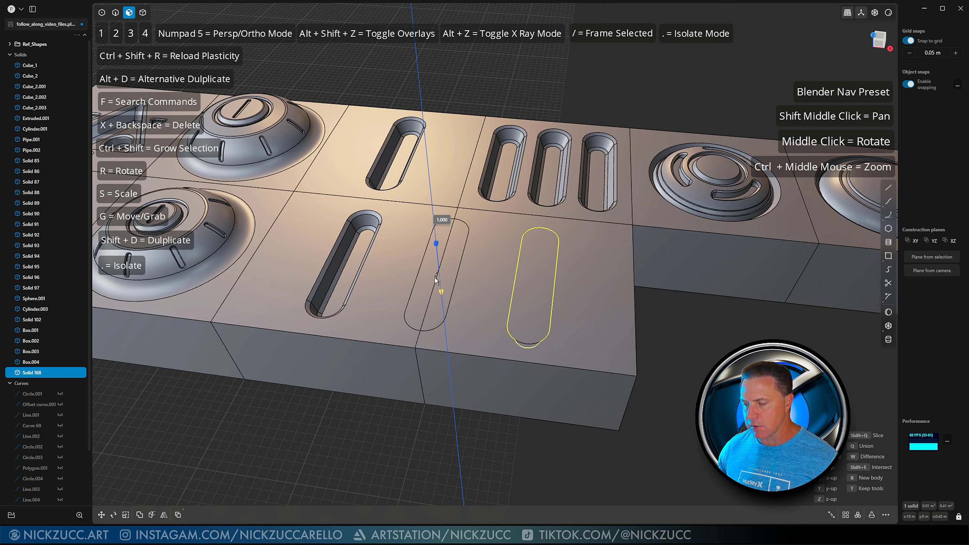
{"action": "left_click", "coordinate": [435, 277]}
{"action": "left_click", "coordinate": [493, 430]}
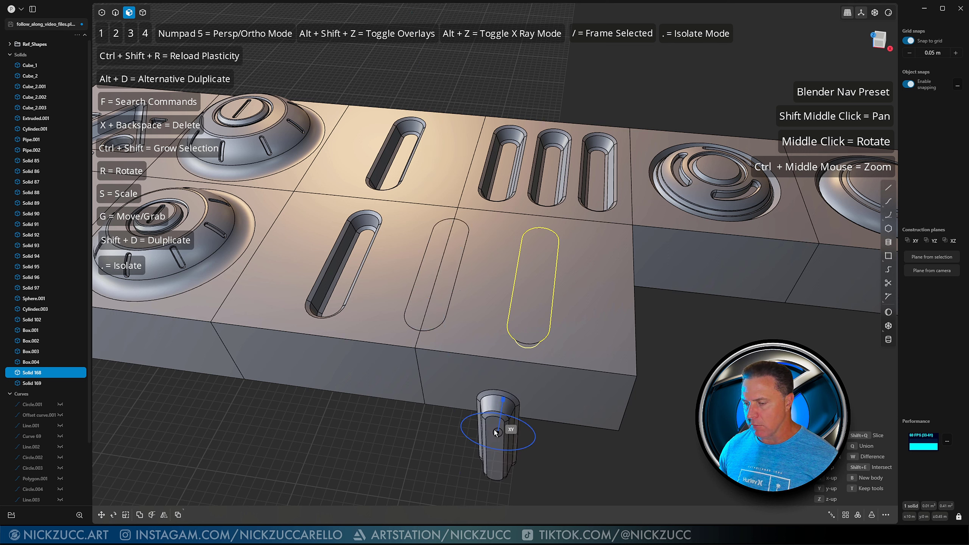
{"action": "key", "text": "Escape"}
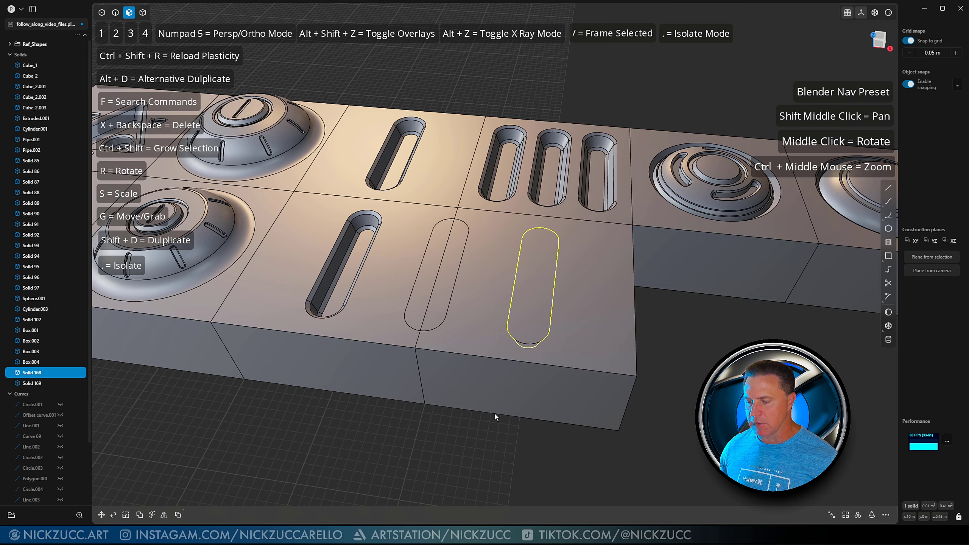
Step: Draw a straight guide line from the placed copy's centre to the near edge of the original slot
{"action": "middle_click_drag", "start_coordinate": [495, 413], "coordinate": [514, 393]}
{"action": "middle_click_drag", "start_coordinate": [510, 275], "coordinate": [610, 325]}
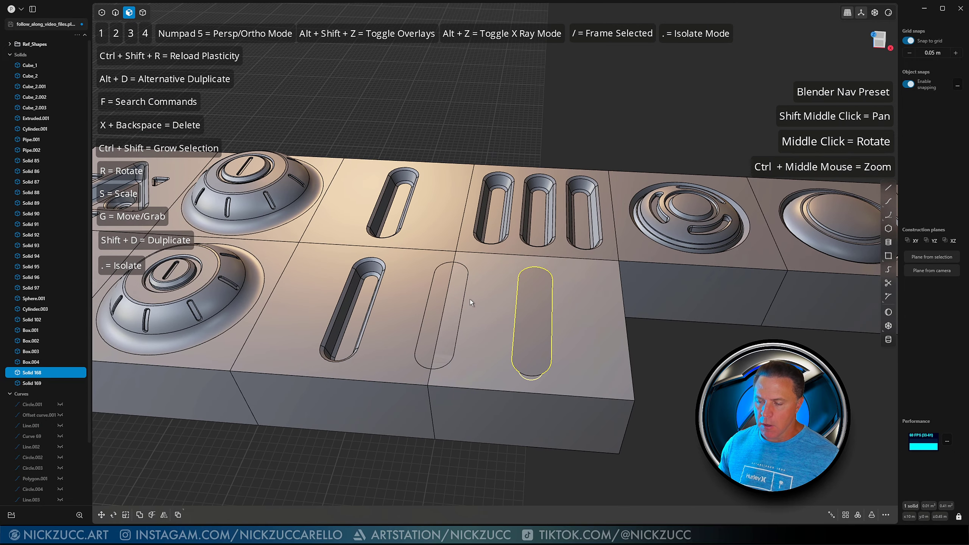
{"action": "left_click", "coordinate": [887, 188]}
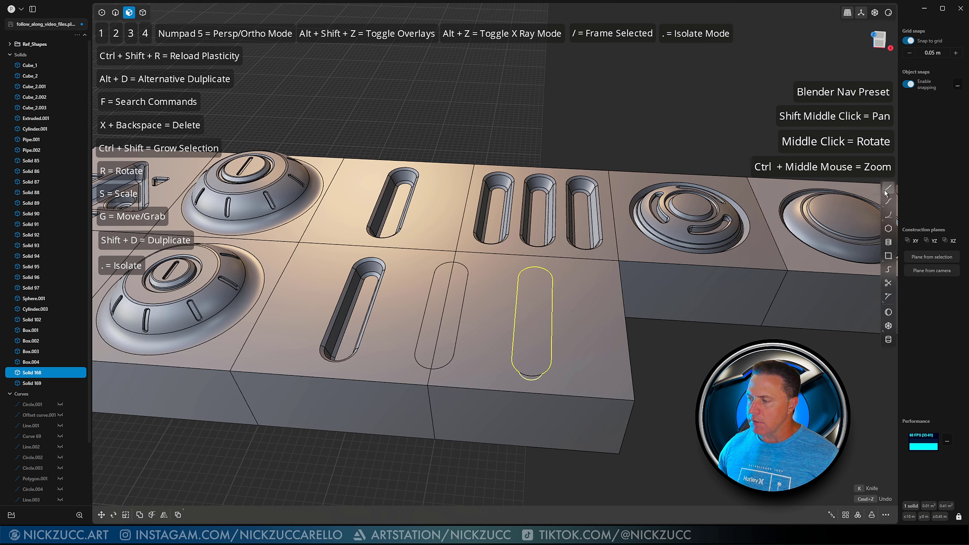
{"action": "left_click", "coordinate": [443, 310]}
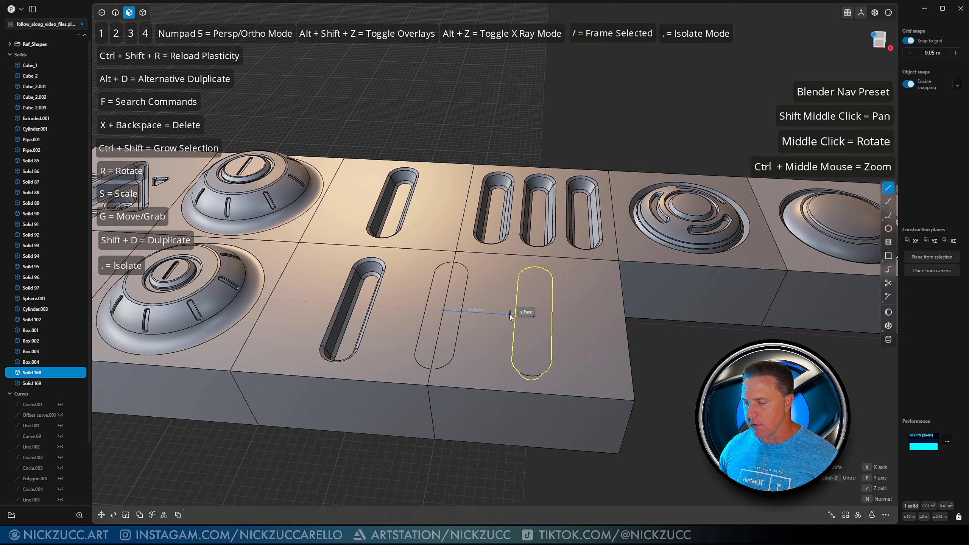
{"action": "left_click", "coordinate": [514, 316]}
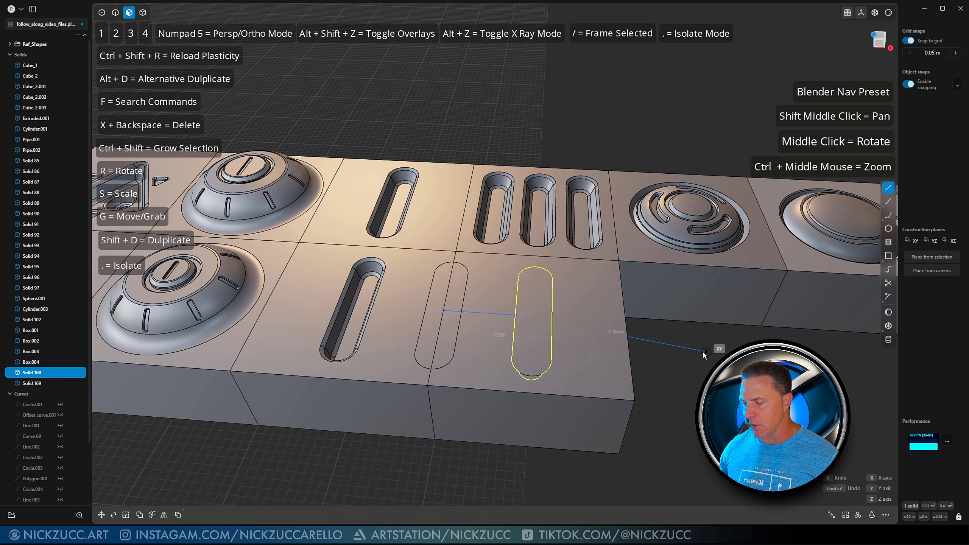
{"action": "middle_click_drag", "start_coordinate": [699, 351], "coordinate": [697, 357]}
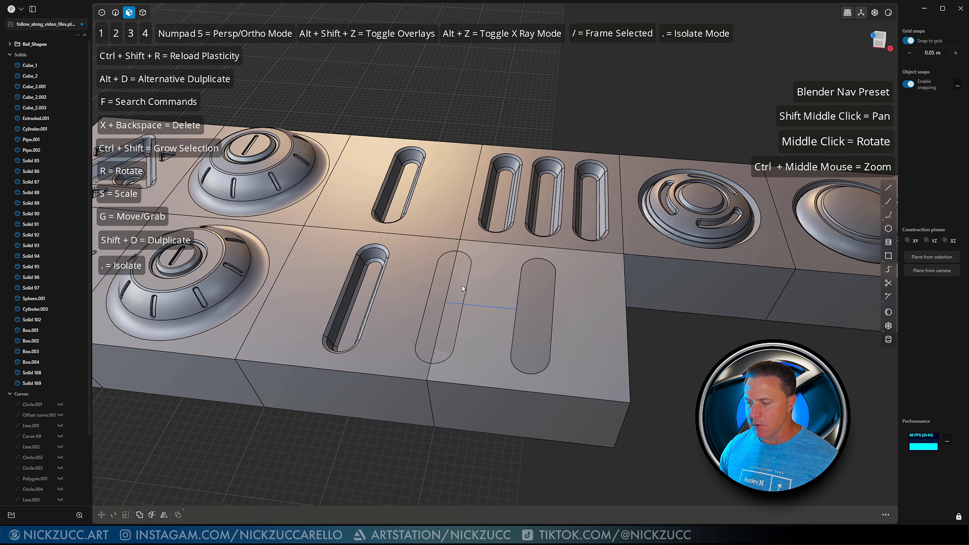
Step: Move the placed slot copy 0.19963 m along X to the guide line's midpoint and remove the guide line
{"action": "key", "text": "4"}
{"action": "left_click", "coordinate": [438, 271]}
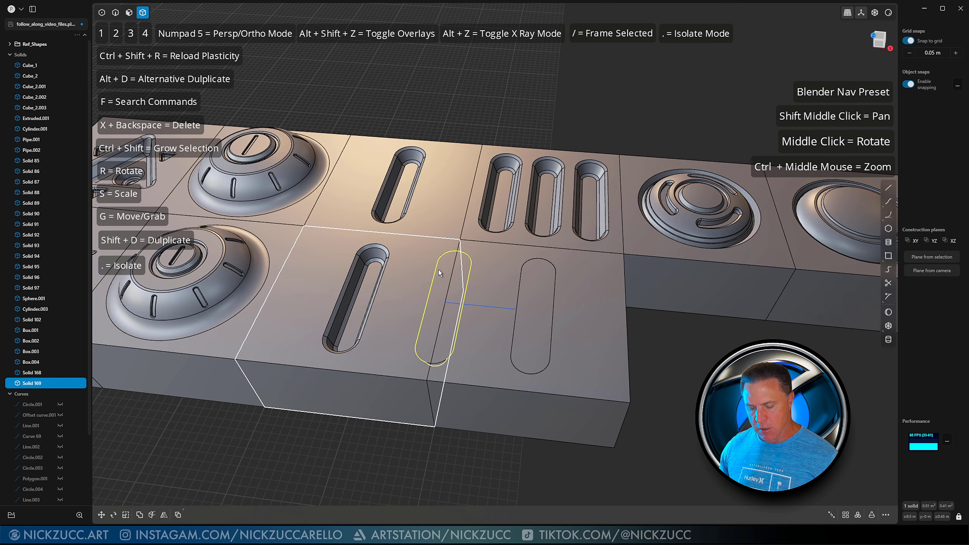
{"action": "key", "text": "g"}
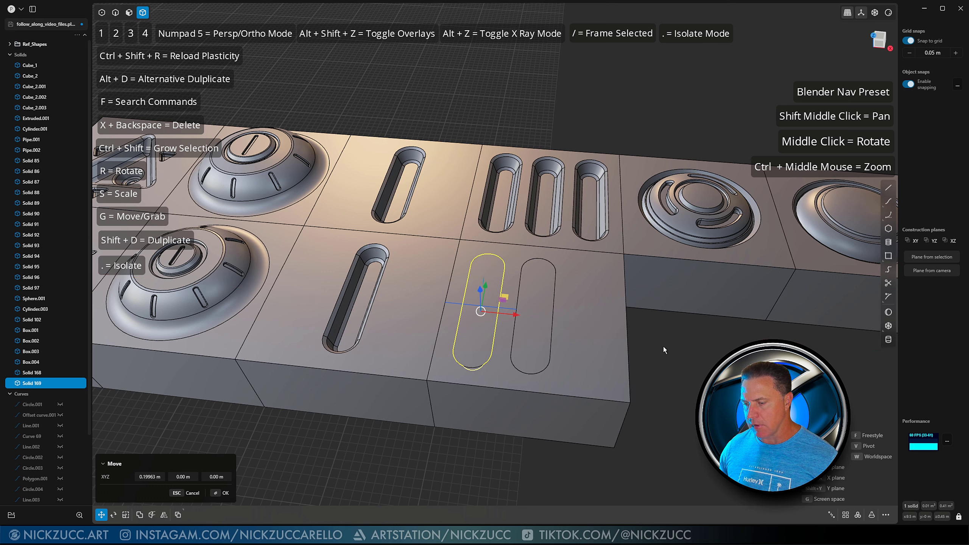
{"action": "left_click", "coordinate": [480, 309]}
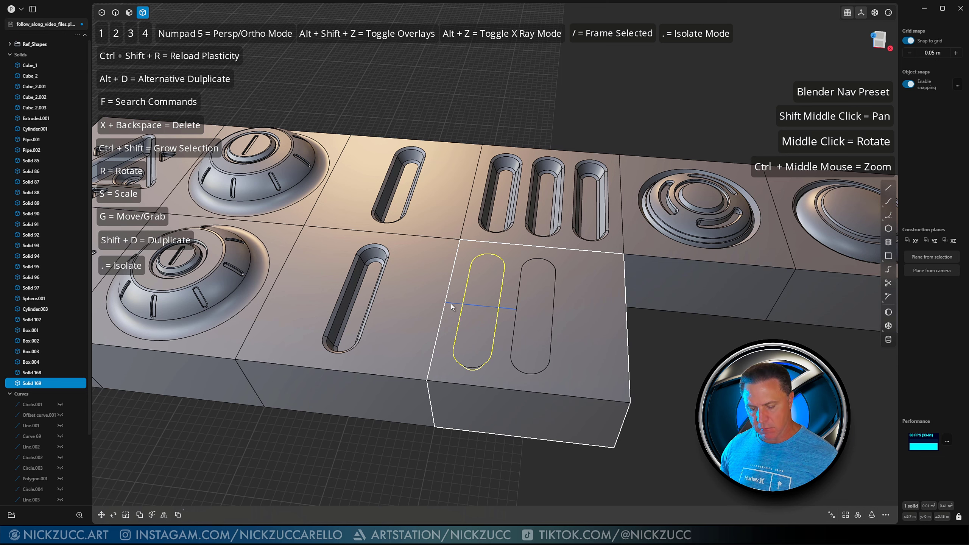
{"action": "key", "text": "2"}
{"action": "key", "text": "Escape"}
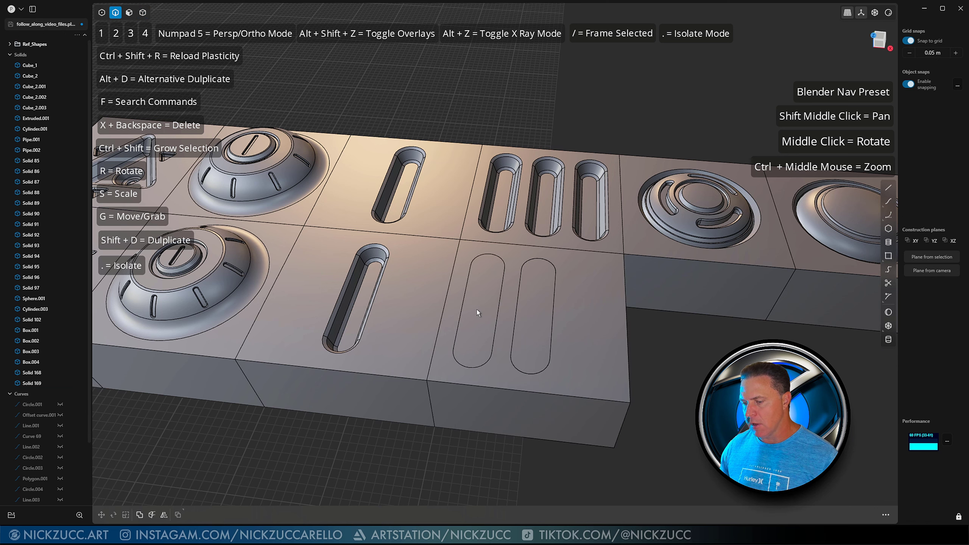
Step: Delete the duplicate solid filling the original slot in the end block
{"action": "middle_click_drag", "start_coordinate": [477, 309], "coordinate": [517, 388]}
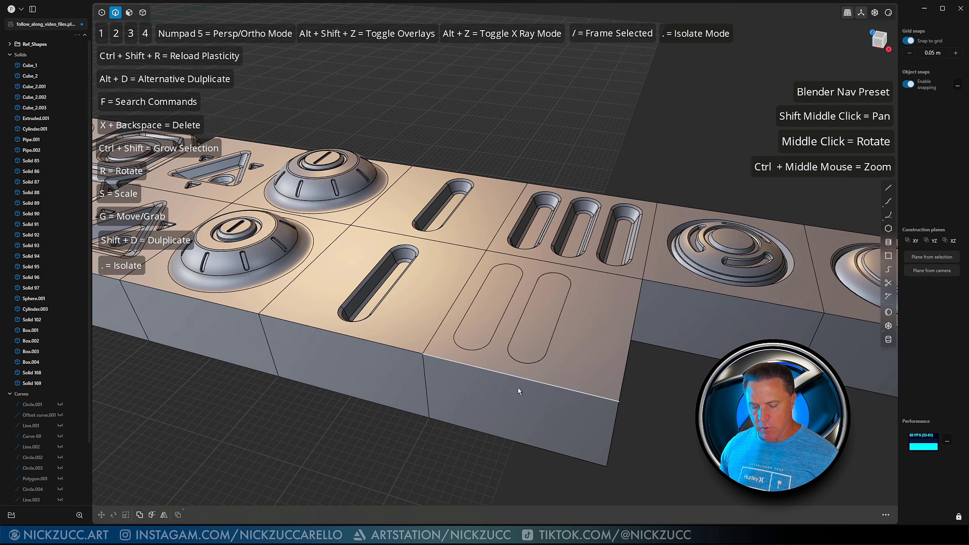
{"action": "key", "text": "4"}
{"action": "left_click", "coordinate": [536, 341]}
{"action": "key", "text": "x"}
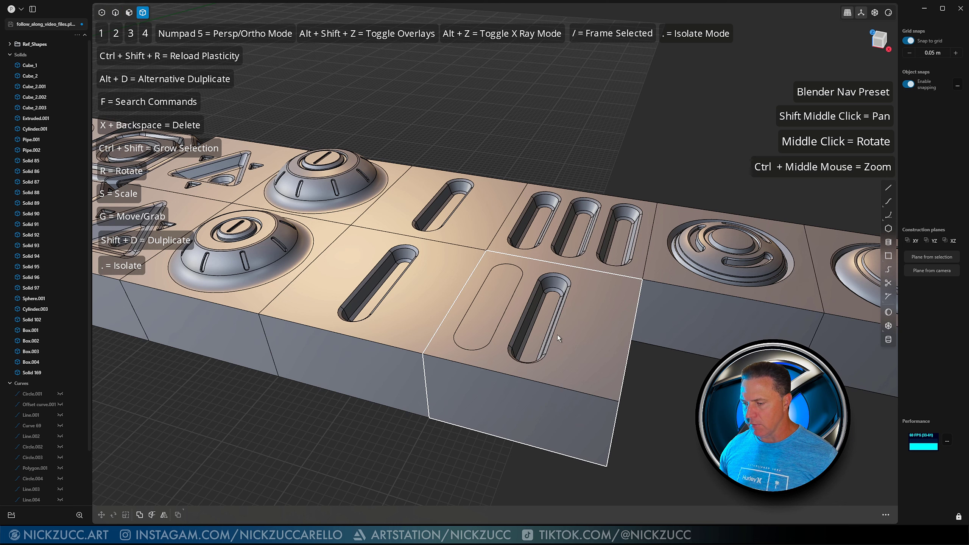
Step: Subtract the moved slot solid from the end block with a Boolean Diff to cut a second slot
{"action": "left_click", "coordinate": [512, 384]}
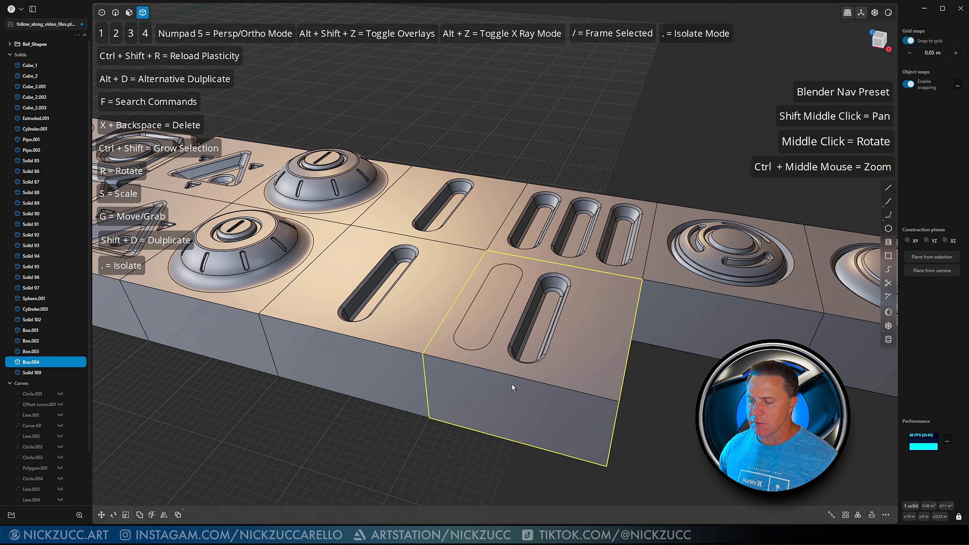
{"action": "left_click", "coordinate": [478, 346]}
{"action": "key", "text": "q"}
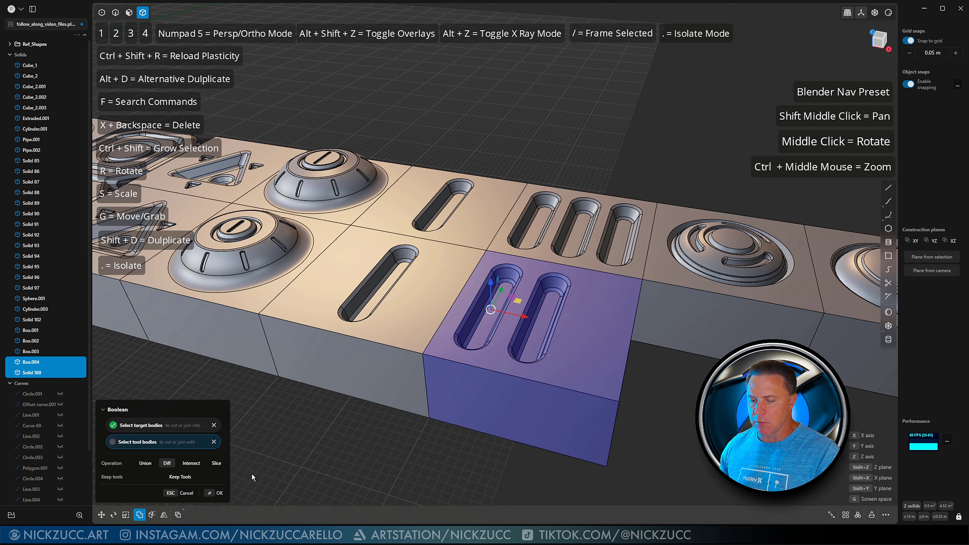
{"action": "left_click", "coordinate": [222, 492]}
{"action": "left_click", "coordinate": [413, 449]}
{"action": "middle_click_drag", "start_coordinate": [444, 411], "coordinate": [452, 409]}
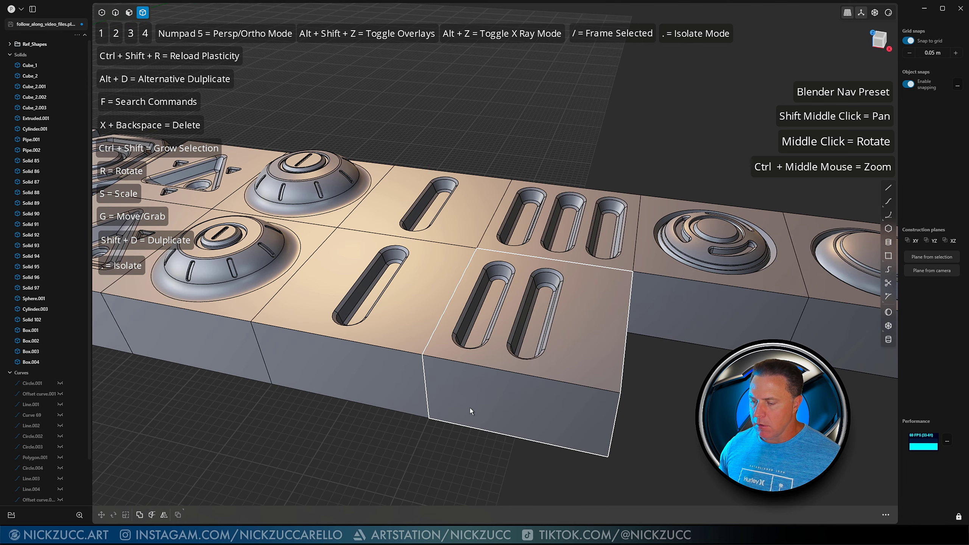
Step: Mirror the two-slot end block across a plane through its centre slot, slicing at the plane and merging the halves
{"action": "left_click", "coordinate": [517, 390]}
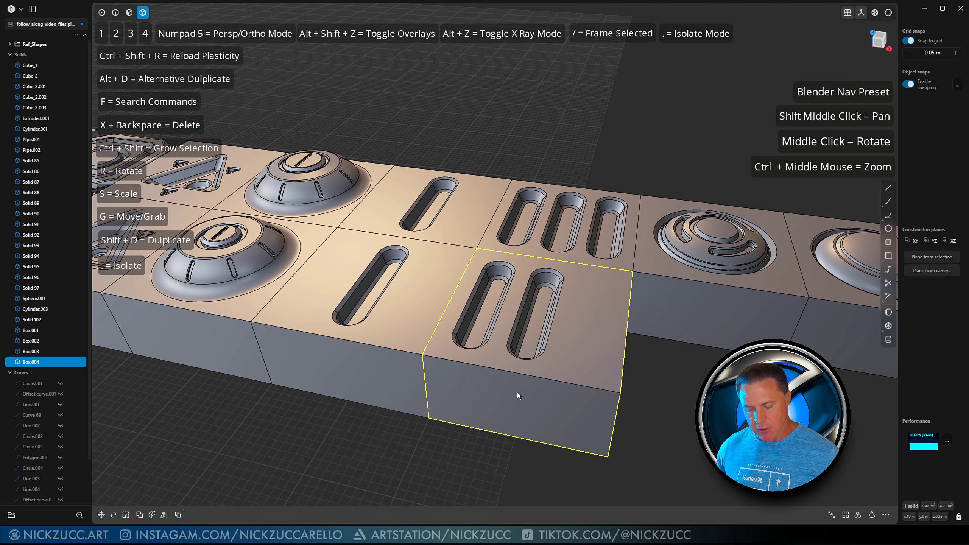
{"action": "key", "text": "alt+x"}
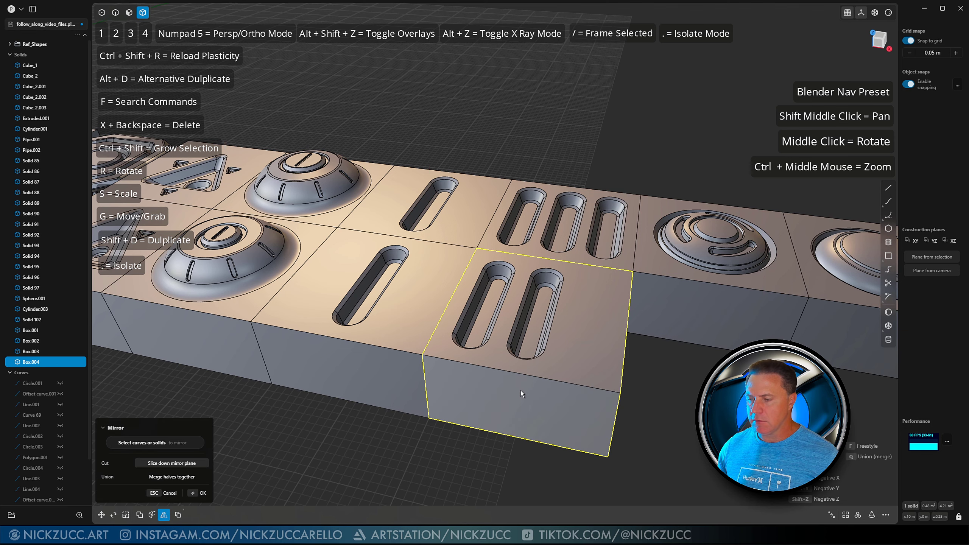
{"action": "middle_click_drag", "start_coordinate": [521, 391], "coordinate": [479, 373]}
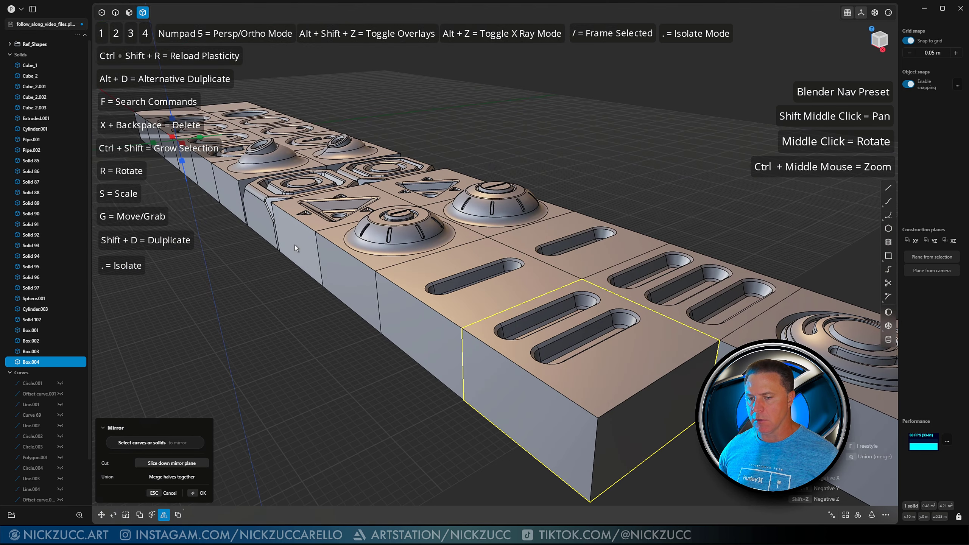
{"action": "middle_click_drag", "start_coordinate": [286, 258], "coordinate": [402, 340]}
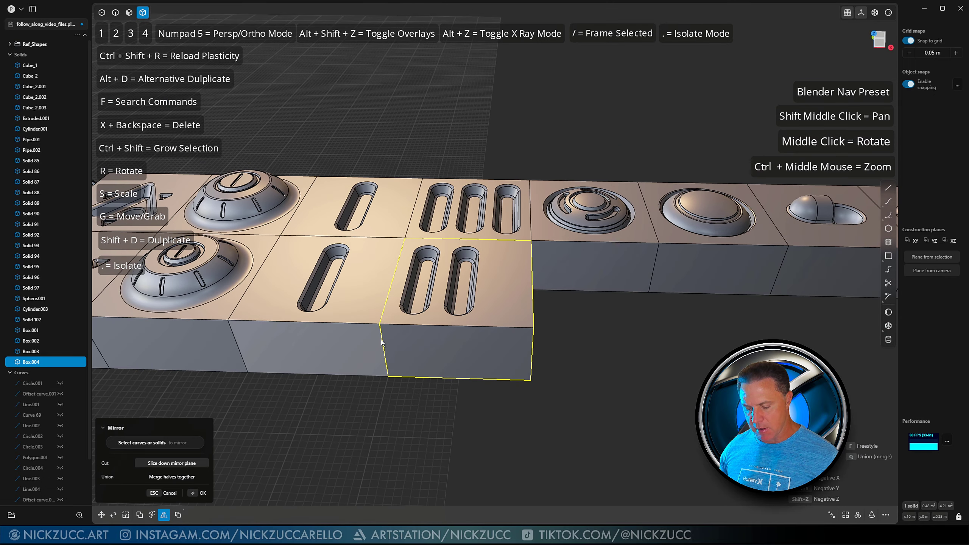
{"action": "left_click", "coordinate": [463, 291]}
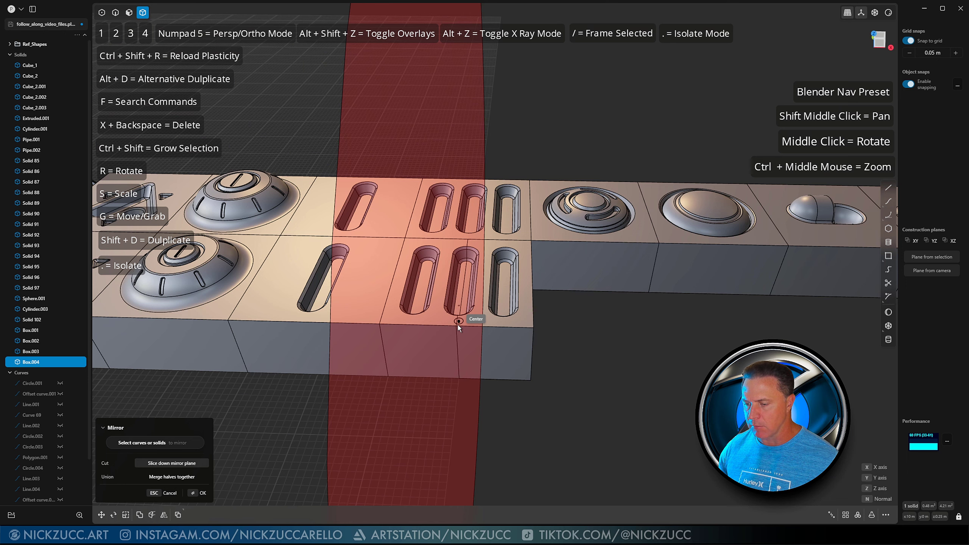
{"action": "left_click", "coordinate": [458, 321]}
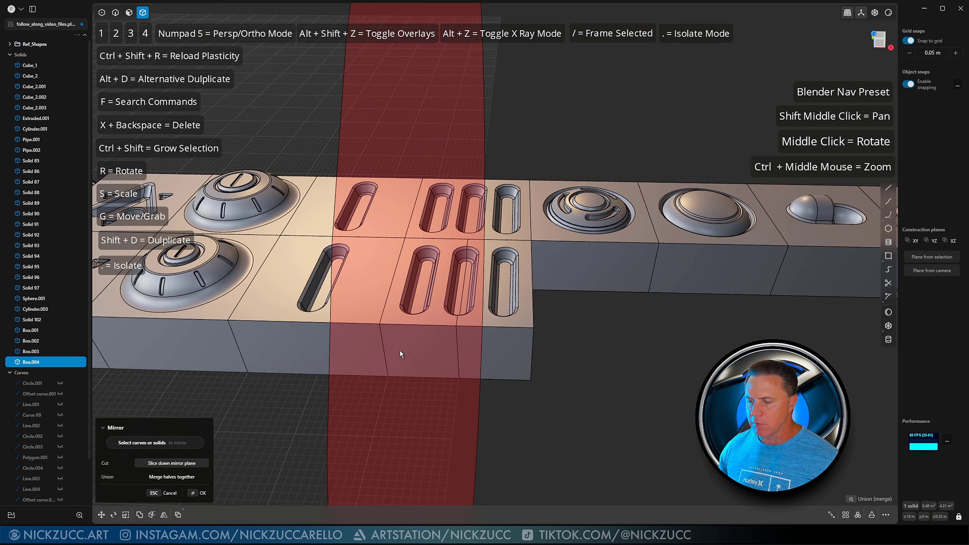
{"action": "left_click", "coordinate": [182, 477]}
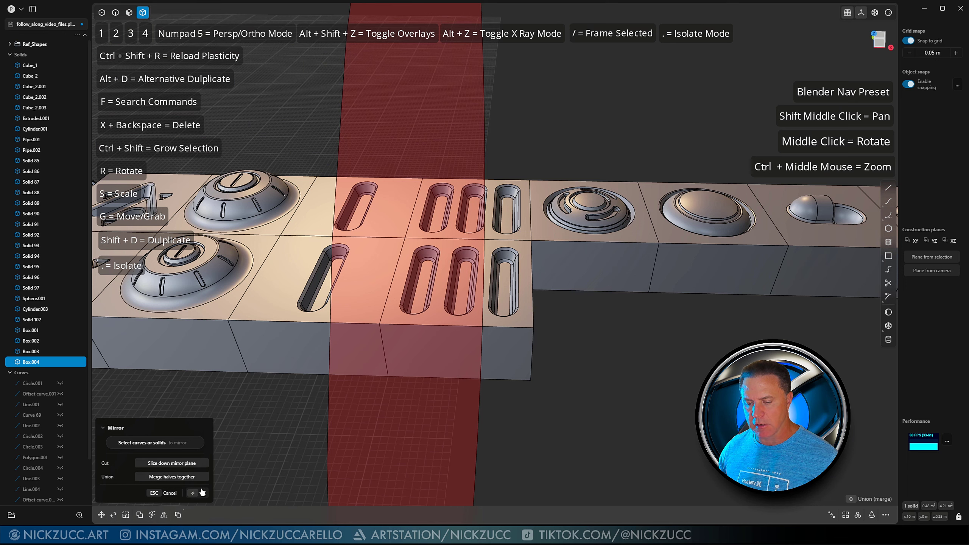
{"action": "left_click", "coordinate": [202, 492]}
{"action": "middle_click_drag", "start_coordinate": [350, 439], "coordinate": [377, 429]}
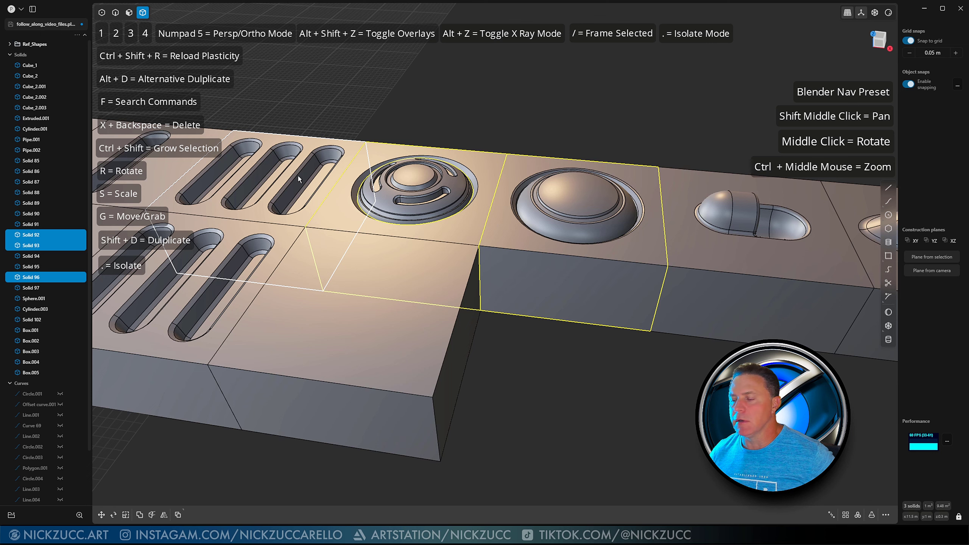
Step: Draw a centre circle of about 0.35 m radius in the middle of the blank end block's top face
{"action": "left_click", "coordinate": [539, 414]}
{"action": "middle_click_drag", "start_coordinate": [538, 415], "coordinate": [405, 316]}
{"action": "left_click", "coordinate": [405, 316]}
{"action": "middle_click_drag", "start_coordinate": [481, 338], "coordinate": [477, 339]}
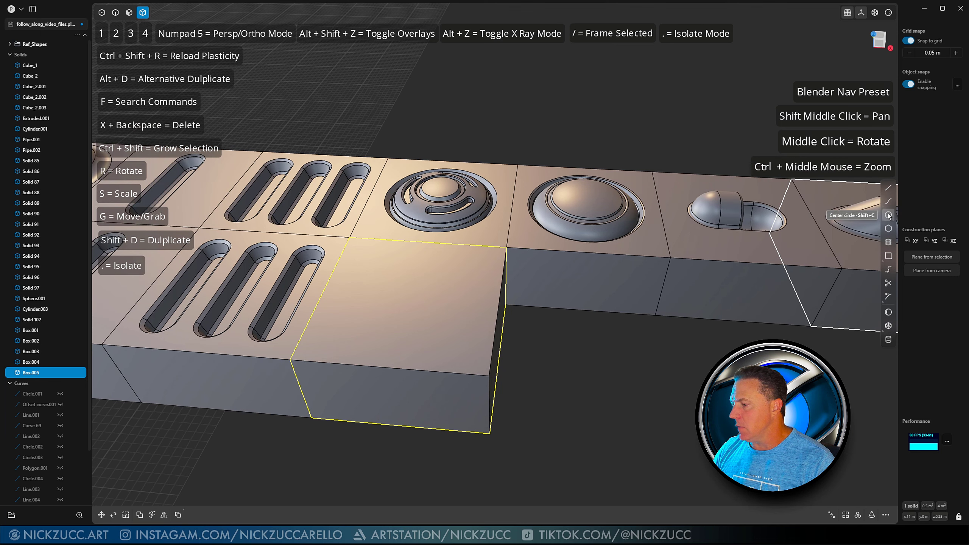
{"action": "mouse_move", "coordinate": [889, 216]}
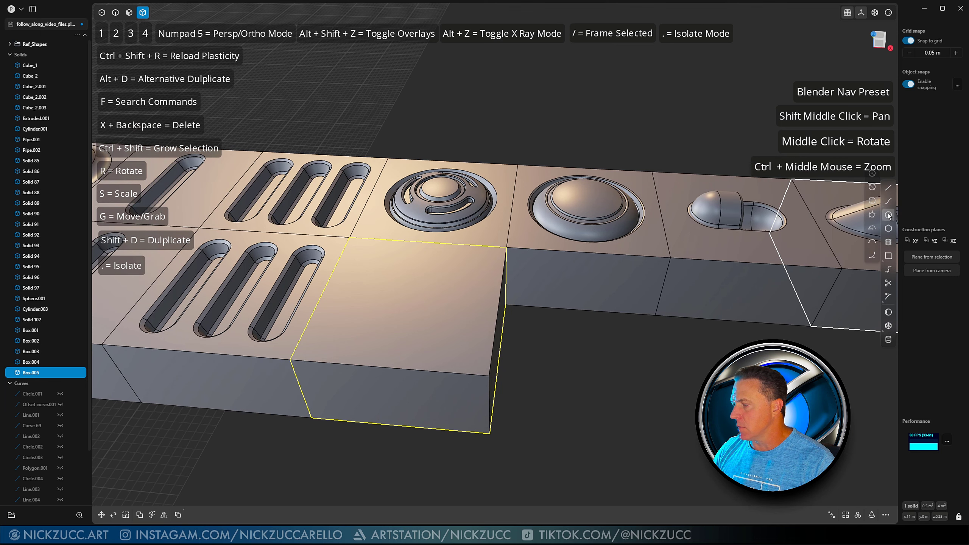
{"action": "left_click", "coordinate": [874, 174]}
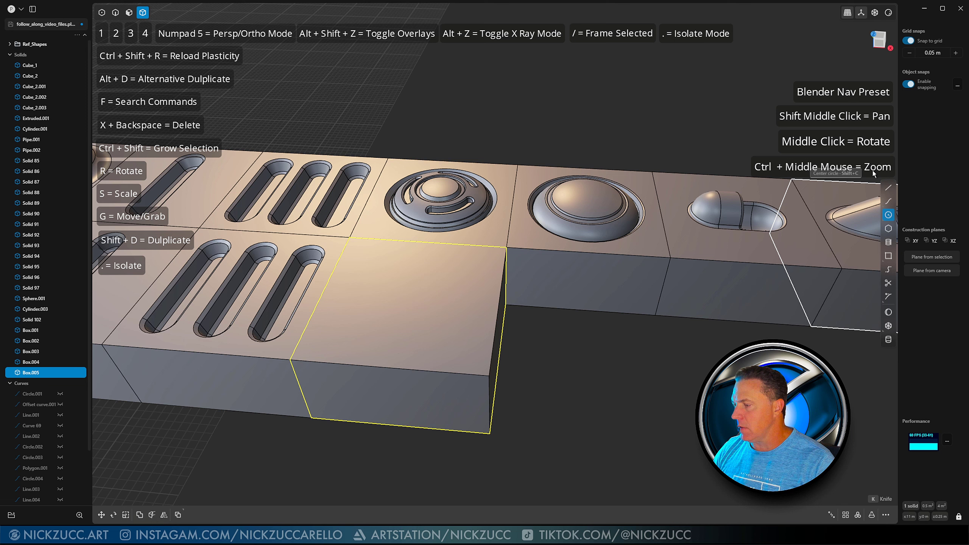
{"action": "left_click", "coordinate": [408, 297]}
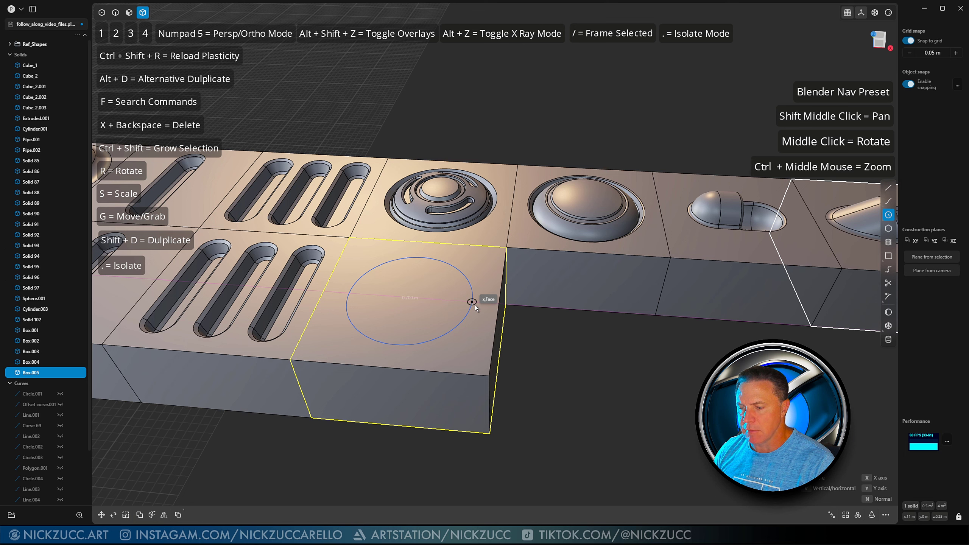
{"action": "left_click", "coordinate": [474, 305]}
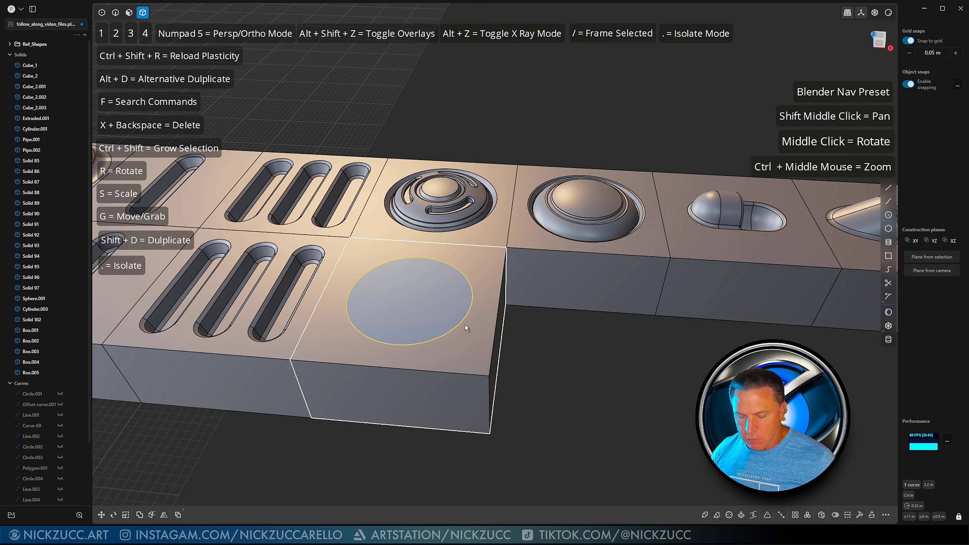
Step: Extrude the circular region 0.10 m down into the end block as a cut to form a round recess
{"action": "key", "text": "3"}
{"action": "left_click", "coordinate": [416, 298]}
{"action": "key", "text": "e"}
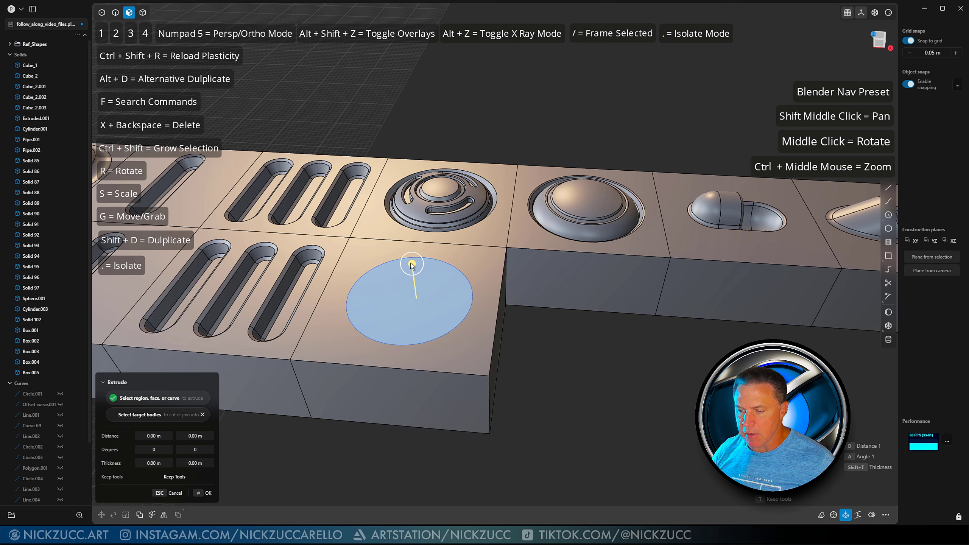
{"action": "left_click_drag", "start_coordinate": [413, 265], "coordinate": [417, 285]}
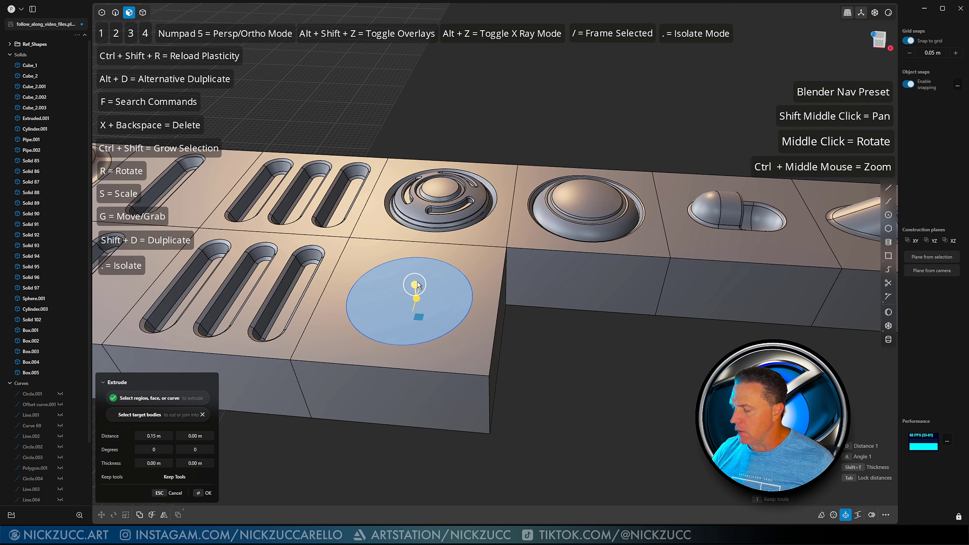
{"action": "left_click", "coordinate": [479, 356]}
{"action": "middle_click_drag", "start_coordinate": [485, 355], "coordinate": [464, 315]}
{"action": "left_click_drag", "start_coordinate": [419, 291], "coordinate": [415, 285]}
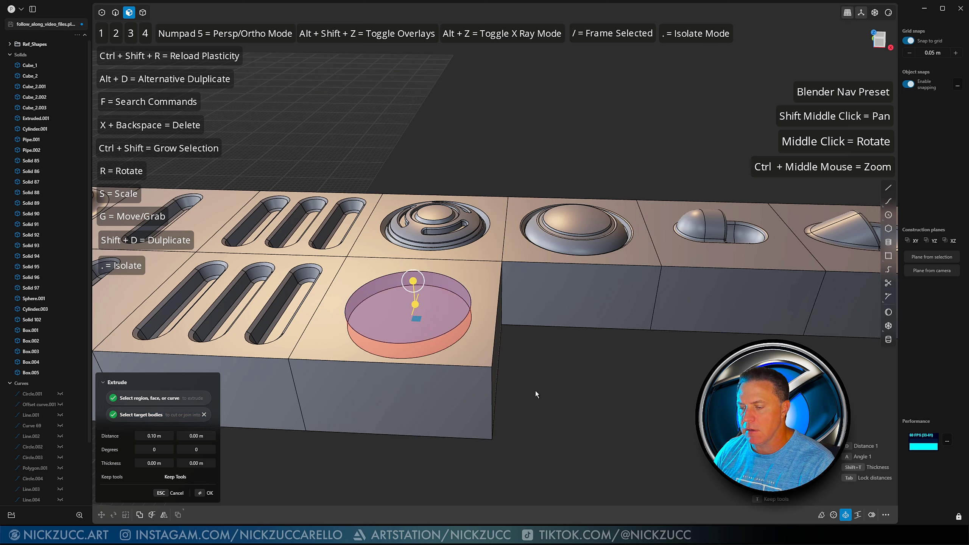
{"action": "key", "text": "Return"}
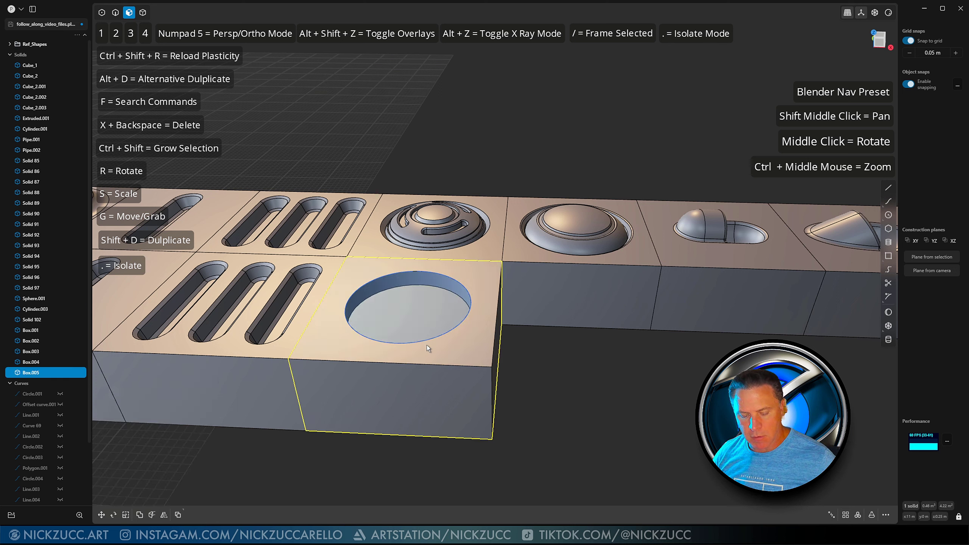
Step: Clear away the leftover circle profile and chamfer the recess's upper rim by about 0.029 m
{"action": "left_click", "coordinate": [445, 333]}
{"action": "left_click", "coordinate": [445, 333]}
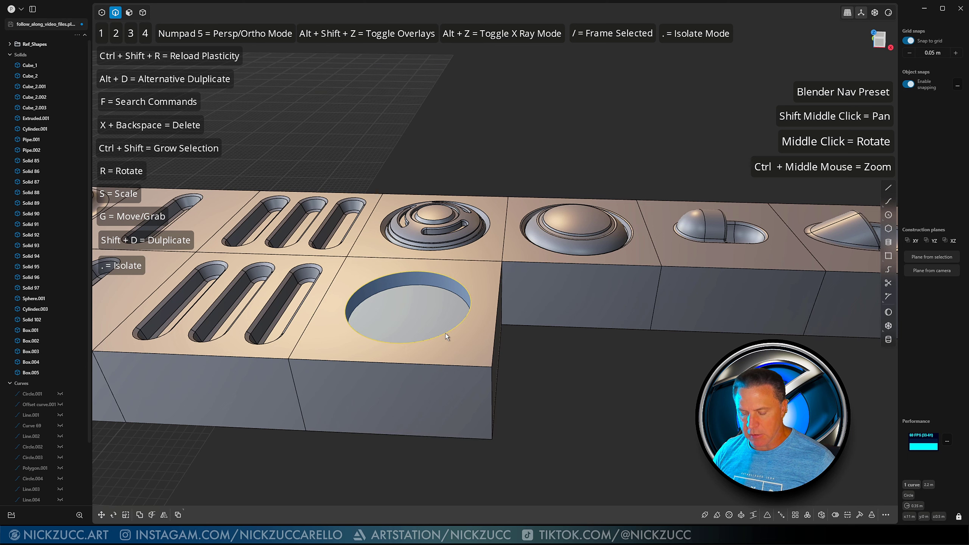
{"action": "key", "text": "Escape"}
{"action": "middle_click_drag", "start_coordinate": [446, 332], "coordinate": [436, 320]}
{"action": "left_click", "coordinate": [350, 287]}
{"action": "key", "text": "f"}
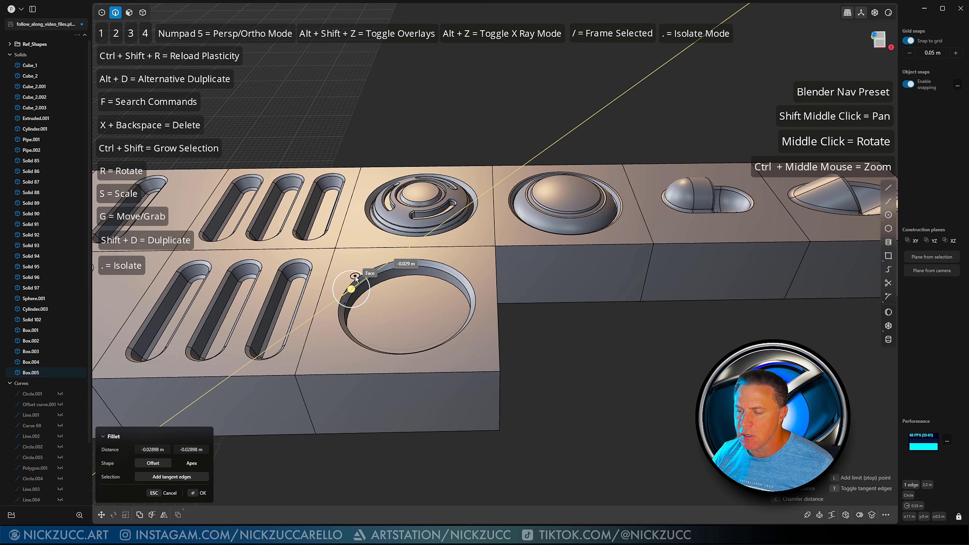
{"action": "key", "text": "Return"}
{"action": "middle_click_drag", "start_coordinate": [556, 353], "coordinate": [500, 361]}
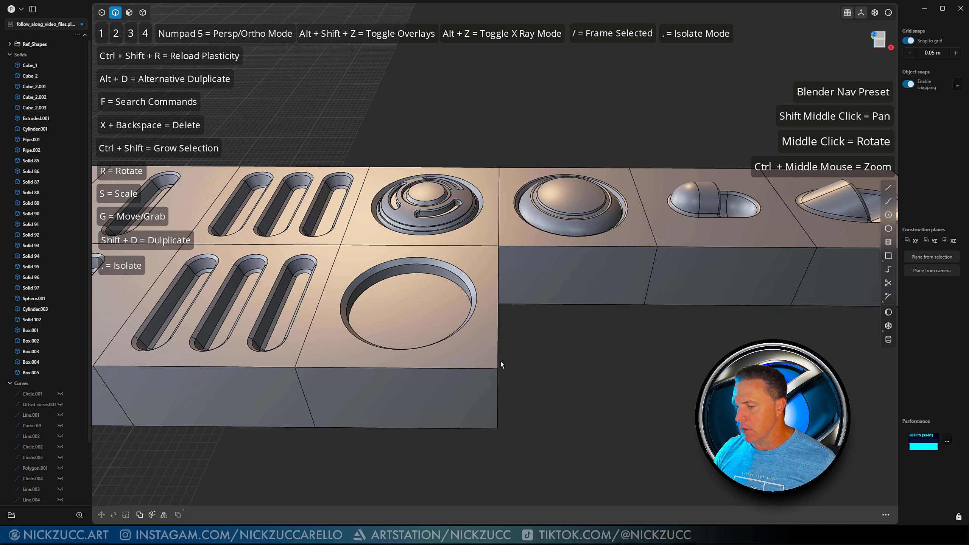
{"action": "left_click", "coordinate": [887, 313]}
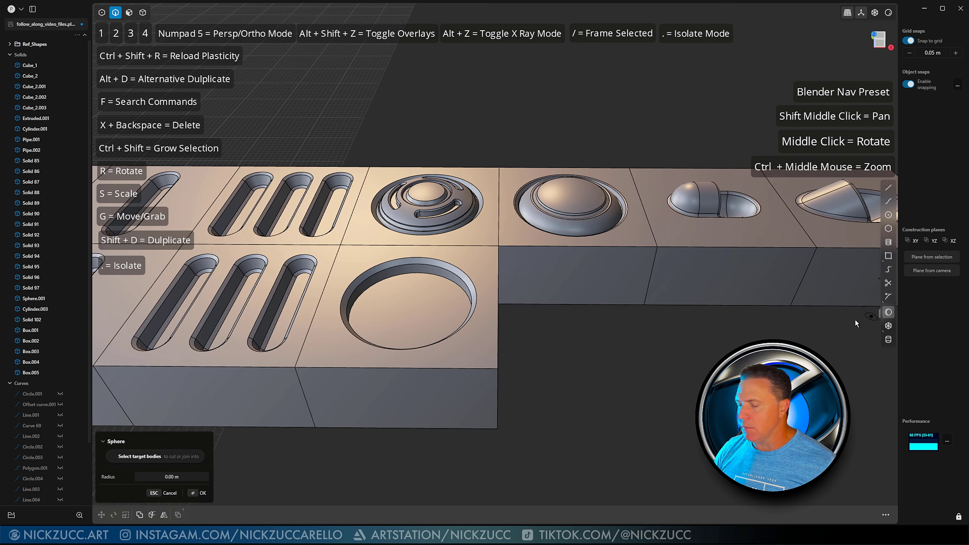
{"action": "middle_click_drag", "start_coordinate": [855, 320], "coordinate": [468, 311]}
{"action": "left_click", "coordinate": [409, 327]}
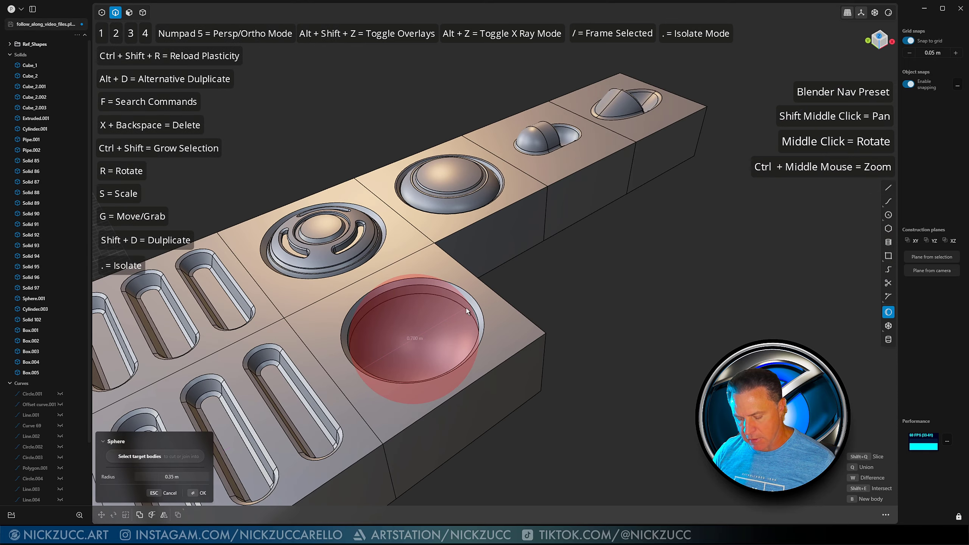
{"action": "left_click", "coordinate": [466, 309]}
{"action": "middle_click_drag", "start_coordinate": [466, 308], "coordinate": [544, 413]}
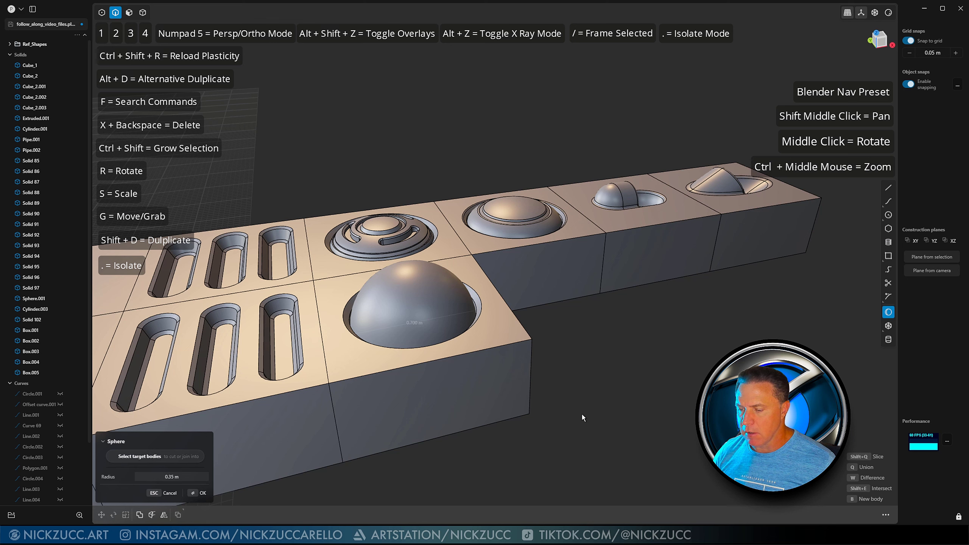
{"action": "key", "text": "w"}
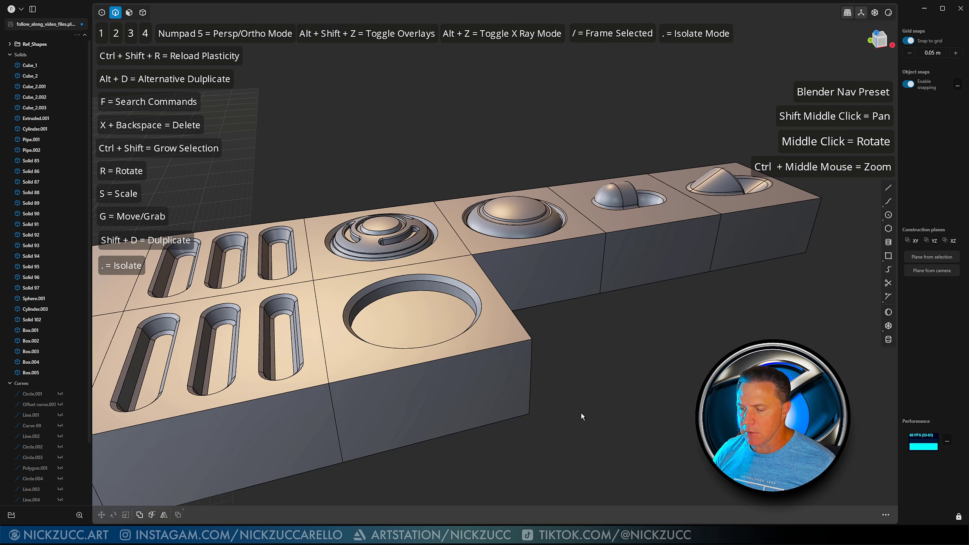
Step: Create a separate sphere of about 0.35 m radius centred on the floor of the round recess
{"action": "left_click", "coordinate": [887, 312]}
{"action": "middle_click_drag", "start_coordinate": [427, 337], "coordinate": [454, 358]}
{"action": "left_click", "coordinate": [409, 357]}
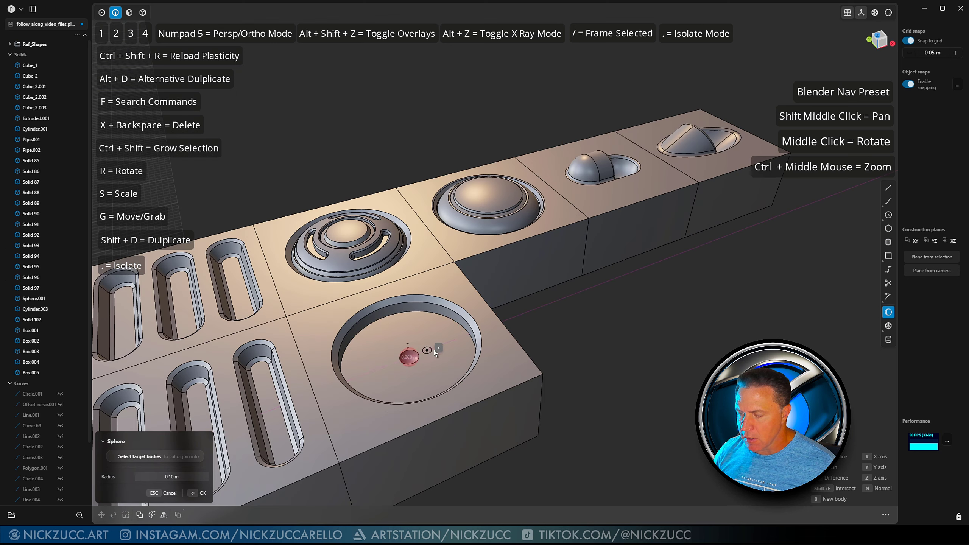
{"action": "left_click", "coordinate": [463, 337]}
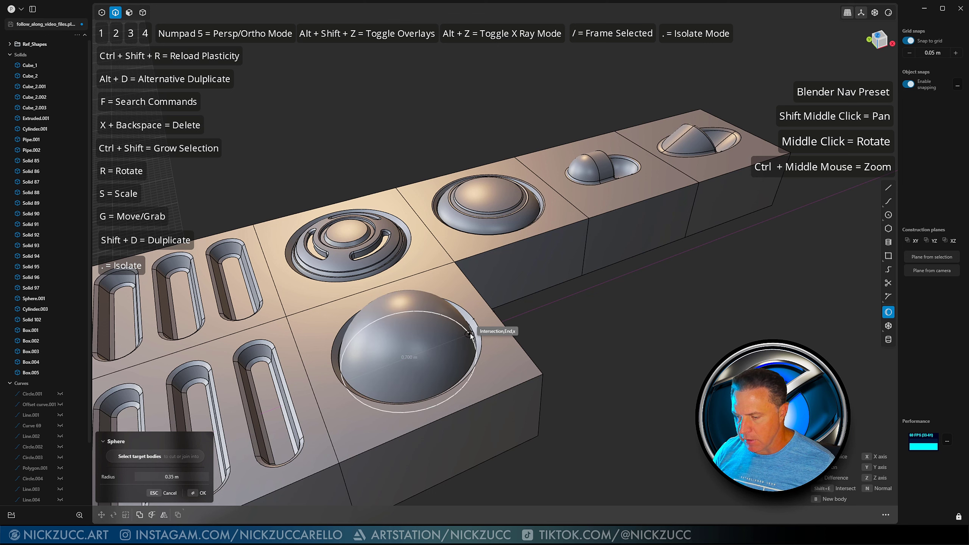
{"action": "key", "text": "Return"}
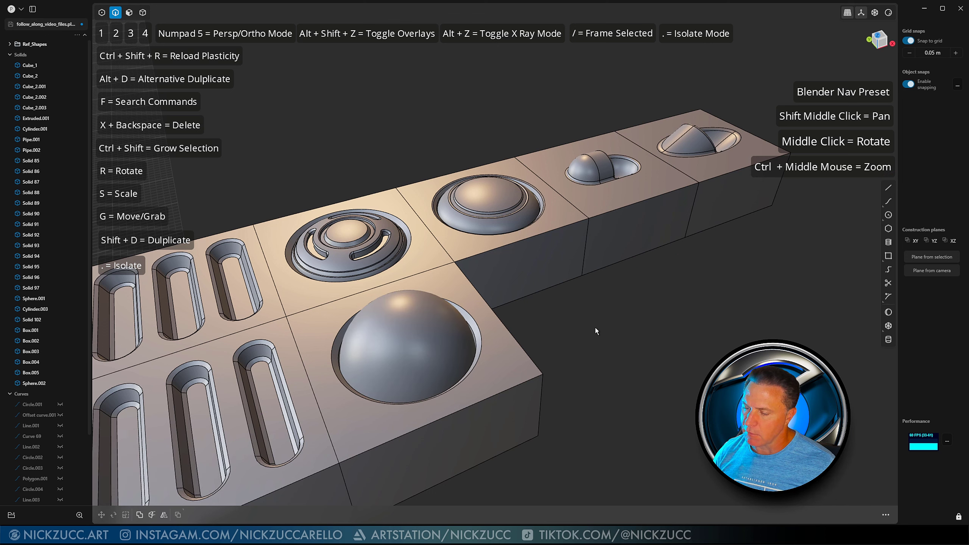
Step: Scale the sphere down along Z to flatten it into a lower dome inside the recess
{"action": "middle_click_drag", "start_coordinate": [594, 327], "coordinate": [473, 304]}
{"action": "key", "text": "4"}
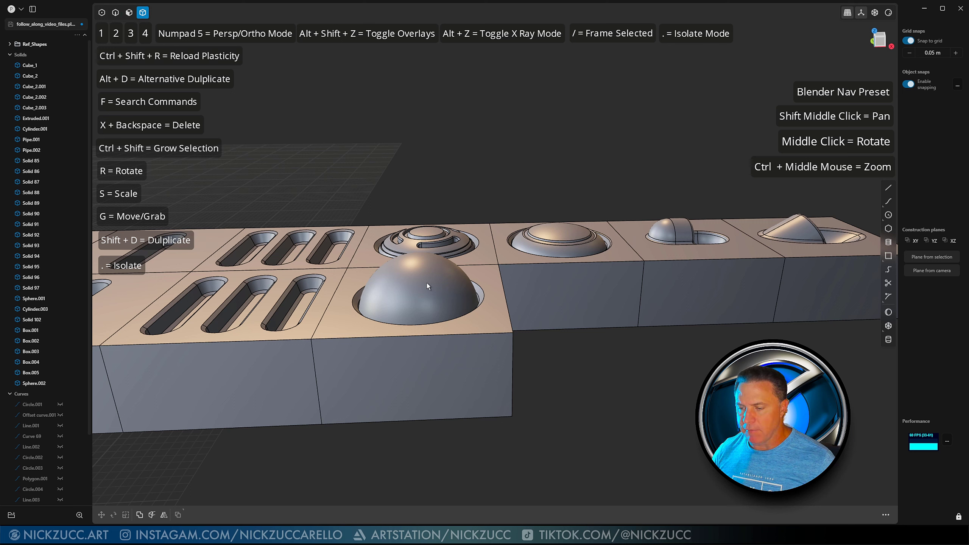
{"action": "left_click", "coordinate": [427, 283]}
{"action": "key", "text": "s"}
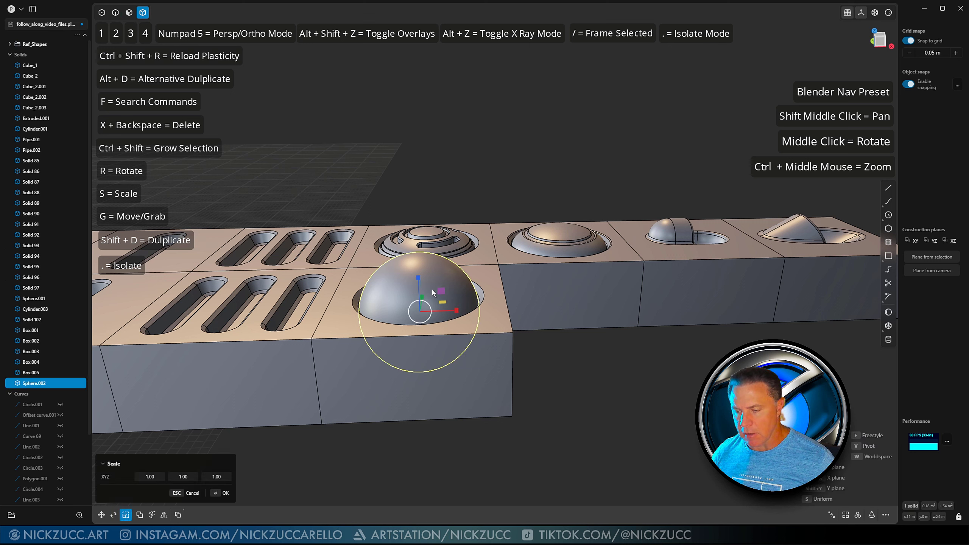
{"action": "key", "text": "z"}
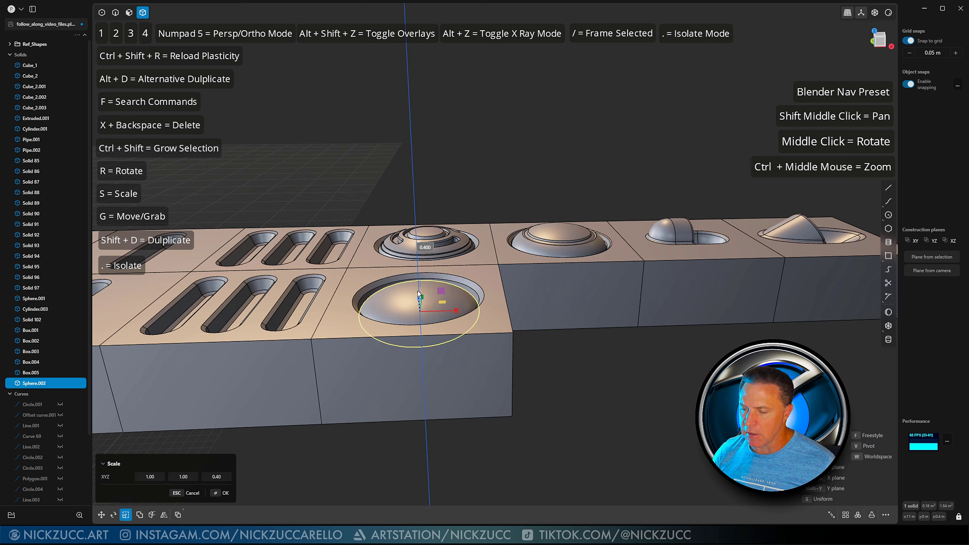
{"action": "left_click", "coordinate": [417, 290]}
{"action": "right_click", "coordinate": [602, 373]}
{"action": "left_click", "coordinate": [601, 373]}
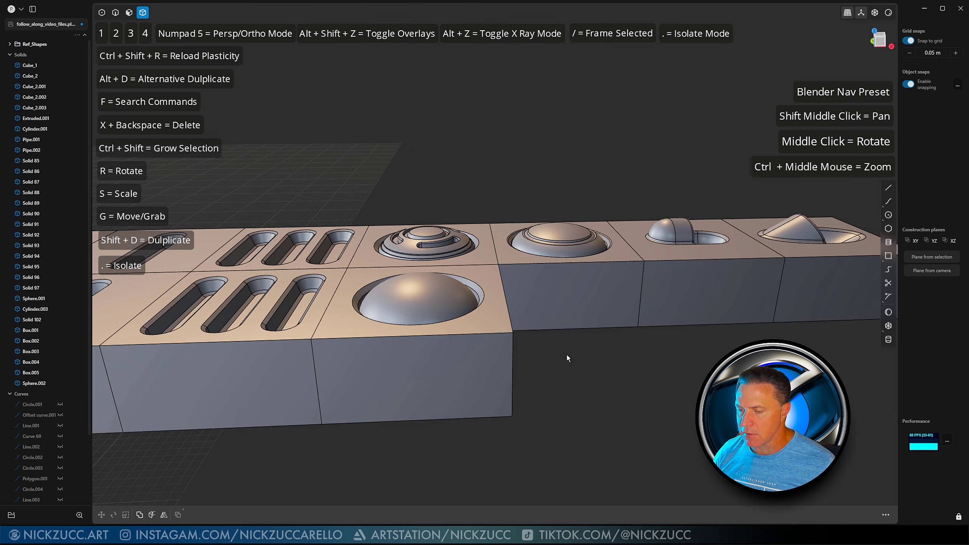
Step: Move the flattened sphere upward so that it sits higher in the round recess
{"action": "mouse_move", "coordinate": [566, 355]}
{"action": "middle_mouse_down"}
{"action": "mouse_move", "coordinate": [556, 406]}
{"action": "mouse_move", "coordinate": [572, 361]}
{"action": "middle_mouse_up"}
{"action": "middle_click_drag", "start_coordinate": [546, 304], "coordinate": [420, 317]}
{"action": "left_click", "coordinate": [398, 311]}
{"action": "key", "text": "g"}
{"action": "left_click_drag", "start_coordinate": [390, 300], "coordinate": [311, 325]}
{"action": "middle_click_drag", "start_coordinate": [408, 308], "coordinate": [481, 290]}
Step: Flatten the raised dome further by scaling it along Z by a factor of 0.60
{"action": "key", "text": "s"}
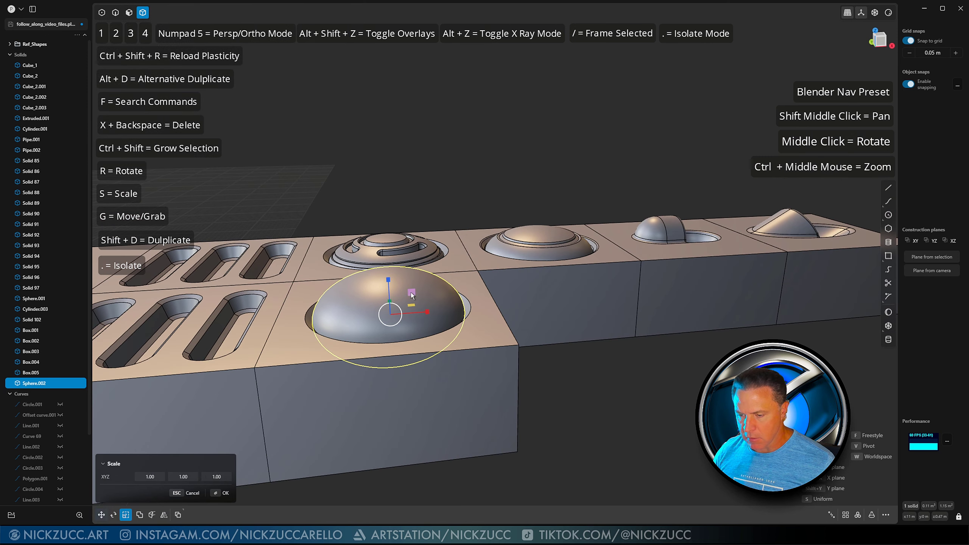
{"action": "left_click_drag", "start_coordinate": [389, 281], "coordinate": [389, 293]}
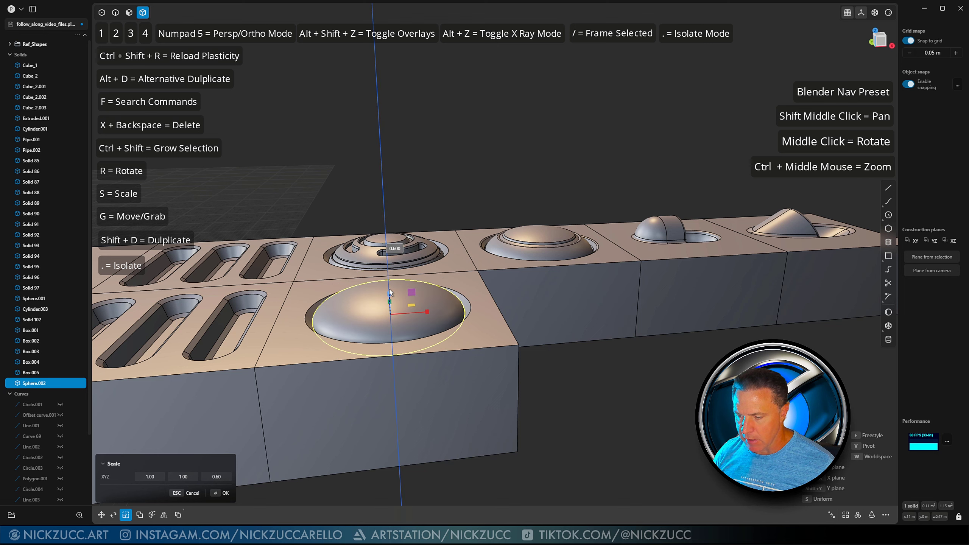
{"action": "key", "text": "Return"}
{"action": "left_click", "coordinate": [593, 376]}
{"action": "middle_click_drag", "start_coordinate": [593, 375], "coordinate": [589, 395]}
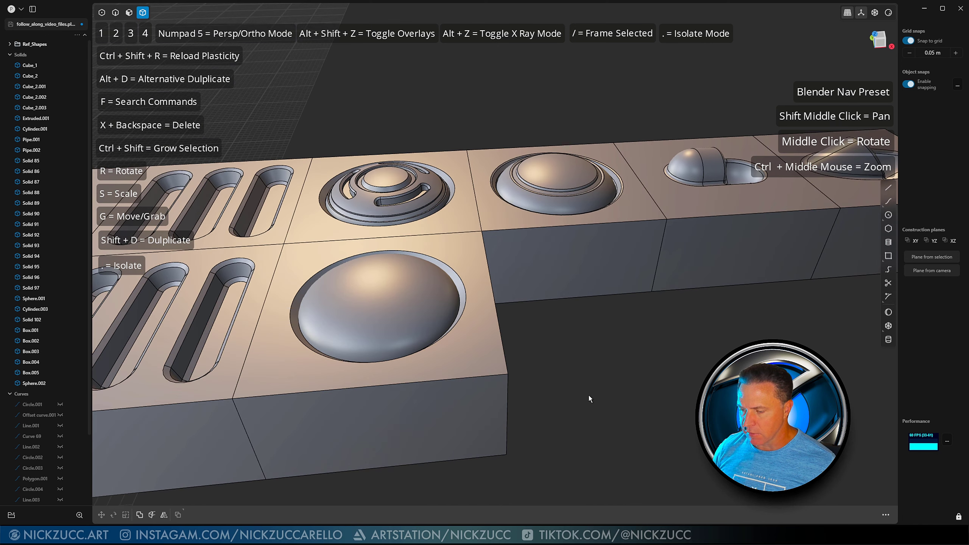
{"action": "middle_click_drag", "start_coordinate": [559, 314], "coordinate": [608, 339]}
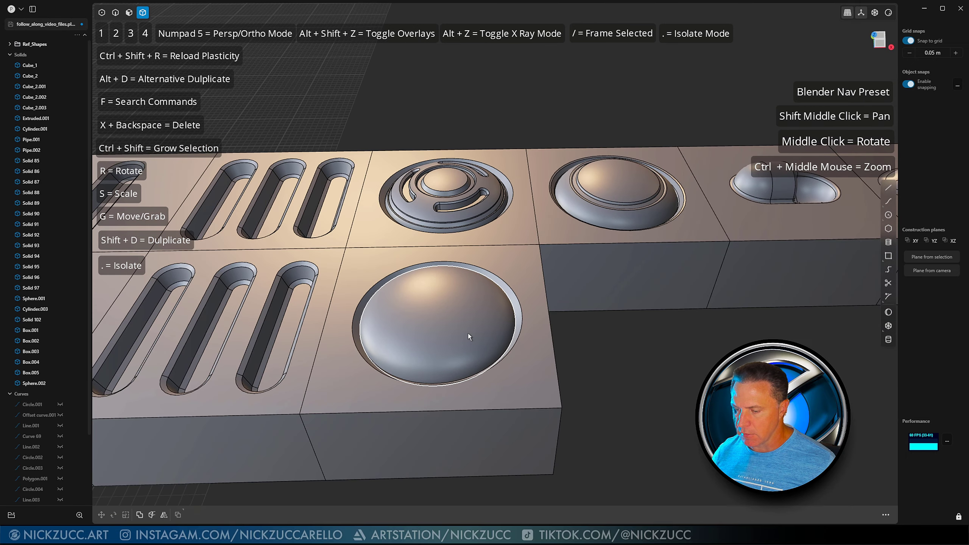
Step: Try to join the flattened dome and the round-recess block with a Boolean union
{"action": "left_click", "coordinate": [342, 335]}
{"action": "left_click", "coordinate": [439, 322]}
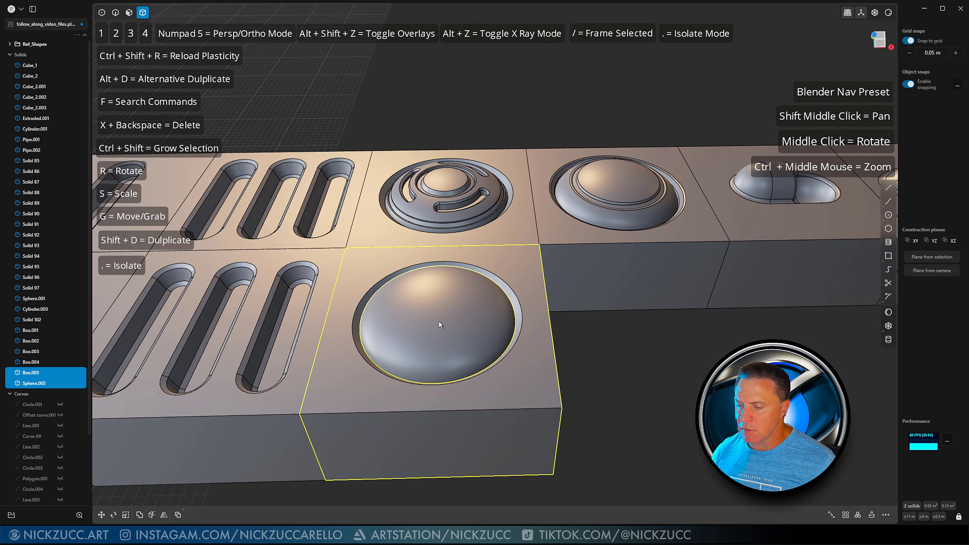
{"action": "key", "text": "shift+b"}
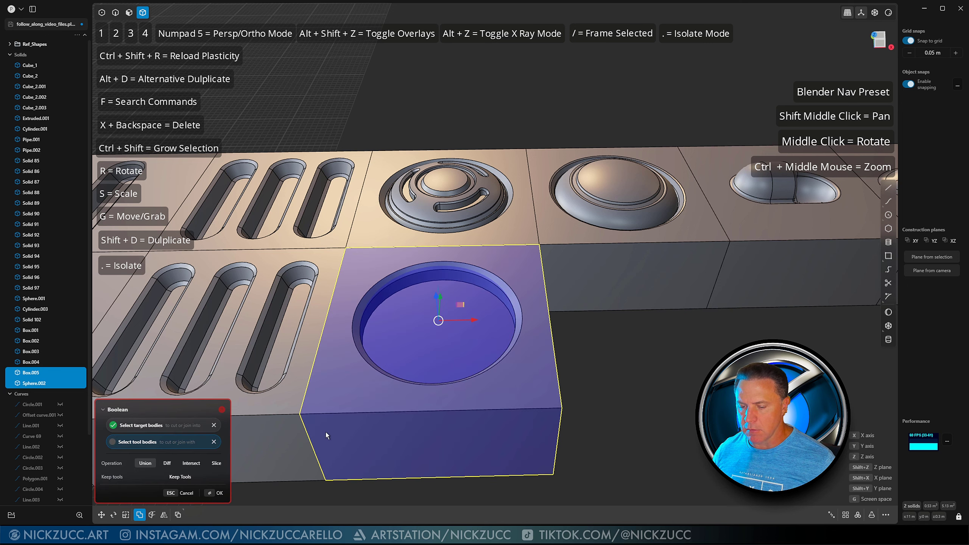
{"action": "middle_click_drag", "start_coordinate": [462, 401], "coordinate": [418, 376]}
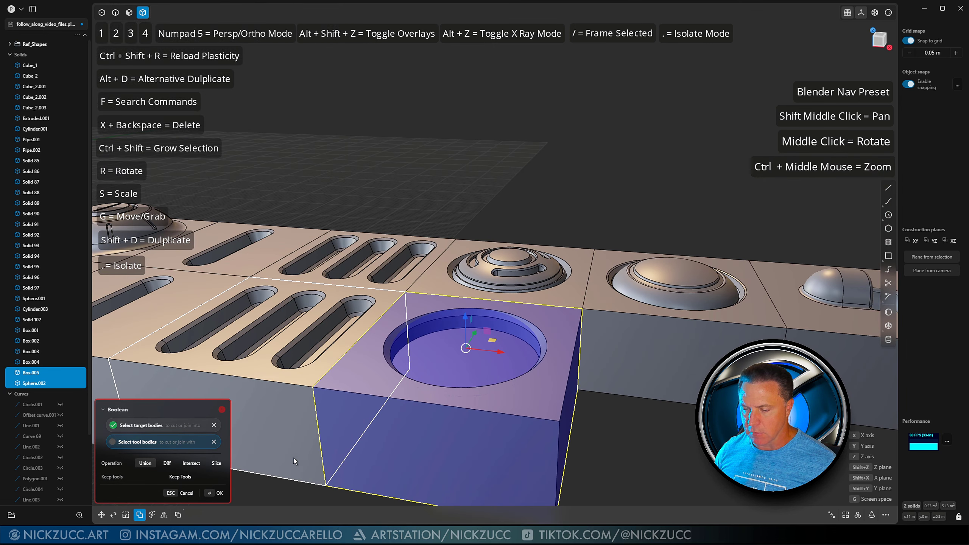
{"action": "left_click", "coordinate": [227, 491]}
Step: Cut an edge loop around the lower part of the flattened dome, close to its rim
{"action": "left_click", "coordinate": [682, 473]}
{"action": "middle_click_drag", "start_coordinate": [683, 474], "coordinate": [644, 433]}
{"action": "middle_click_drag", "start_coordinate": [510, 396], "coordinate": [498, 374]}
{"action": "left_click", "coordinate": [480, 367]}
{"action": "key", "text": "ctrl+r"}
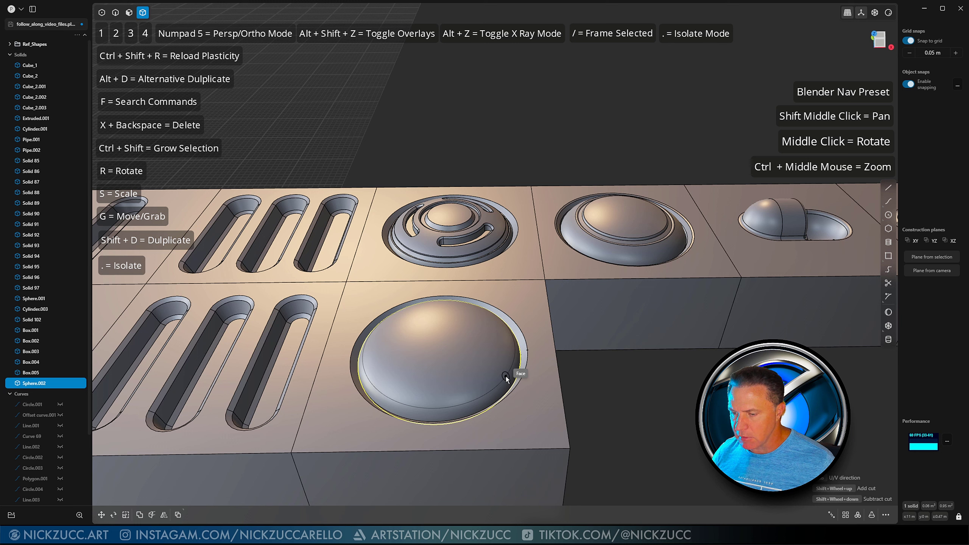
{"action": "key", "text": "Escape"}
{"action": "key", "text": "r"}
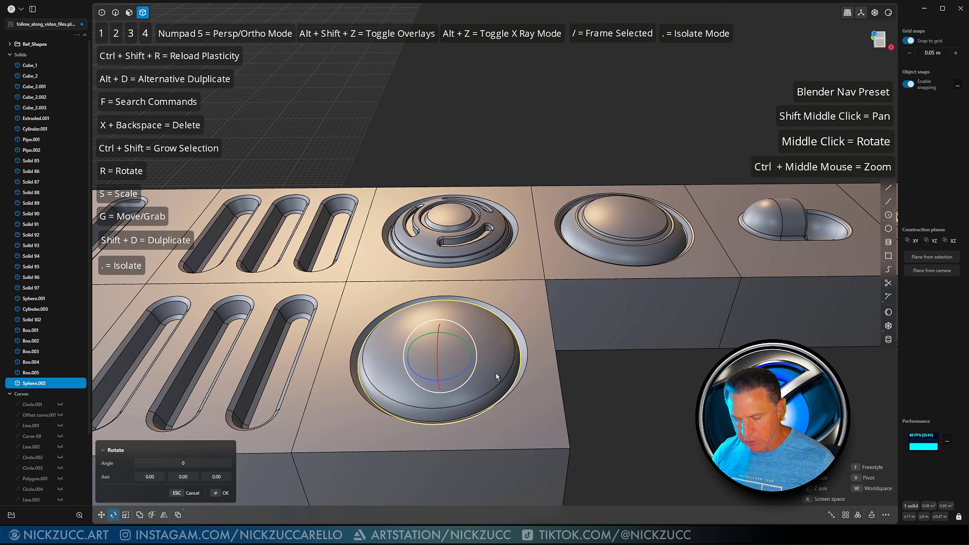
{"action": "key", "text": "Escape"}
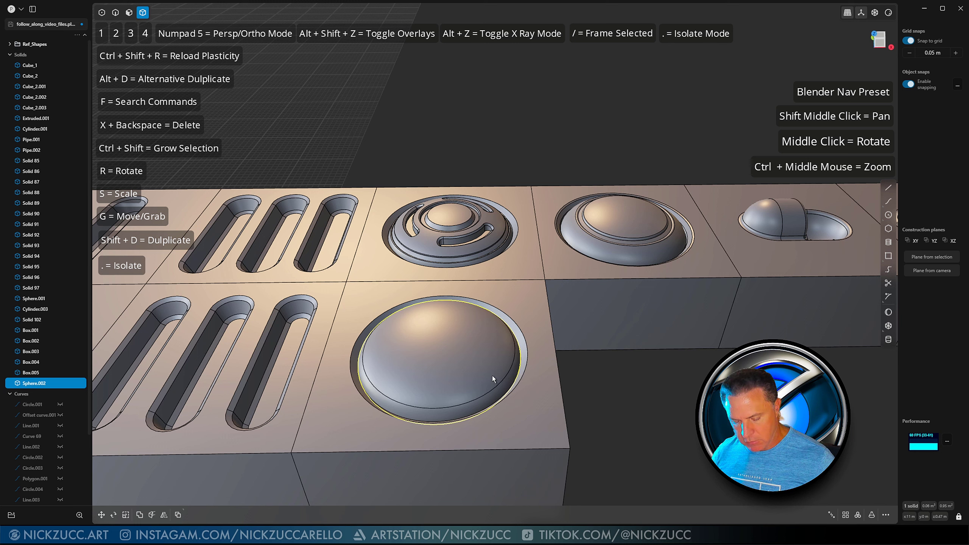
Step: Cut a second edge loop around the dome slightly above the first, marking off a narrow band below the cap
{"action": "key", "text": "ctrl+r"}
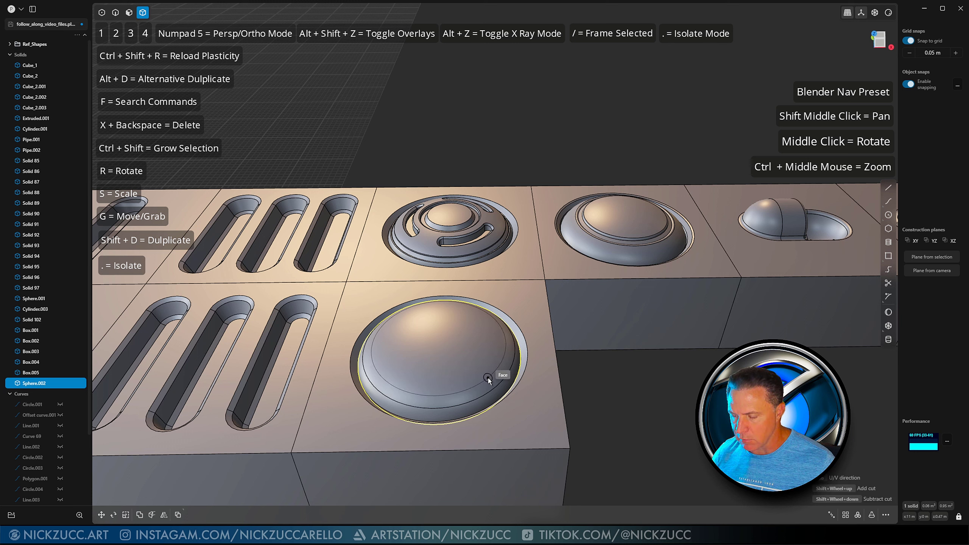
{"action": "key", "text": "Escape"}
{"action": "key", "text": "Escape"}
{"action": "middle_click_drag", "start_coordinate": [611, 416], "coordinate": [595, 406]}
{"action": "scroll", "coordinate": [595, 406], "scroll_direction": "up", "scroll_amount": 3}
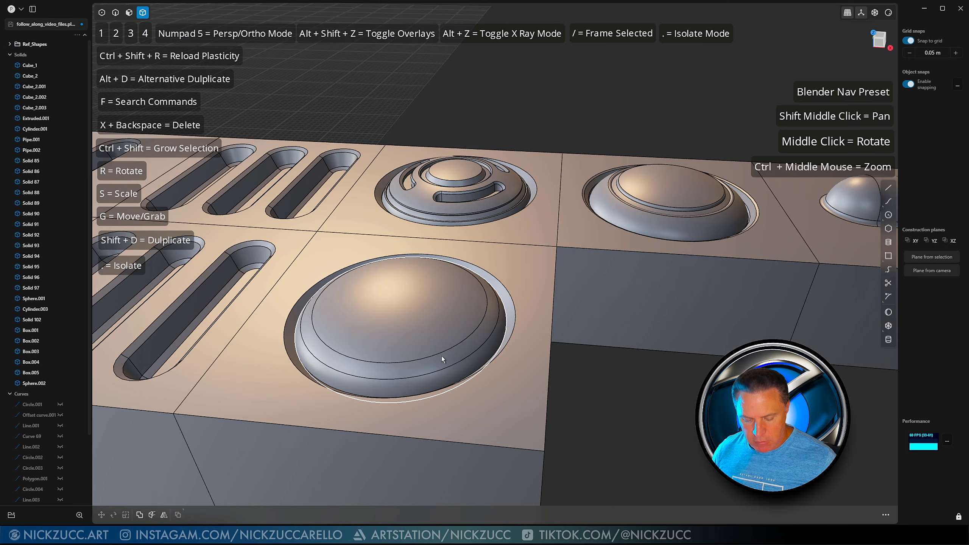
Step: Try to offset and extrude the dome's lower side band directly from its face
{"action": "key", "text": "3"}
{"action": "left_click", "coordinate": [466, 365]}
{"action": "left_click_drag", "start_coordinate": [485, 365], "coordinate": [487, 367]}
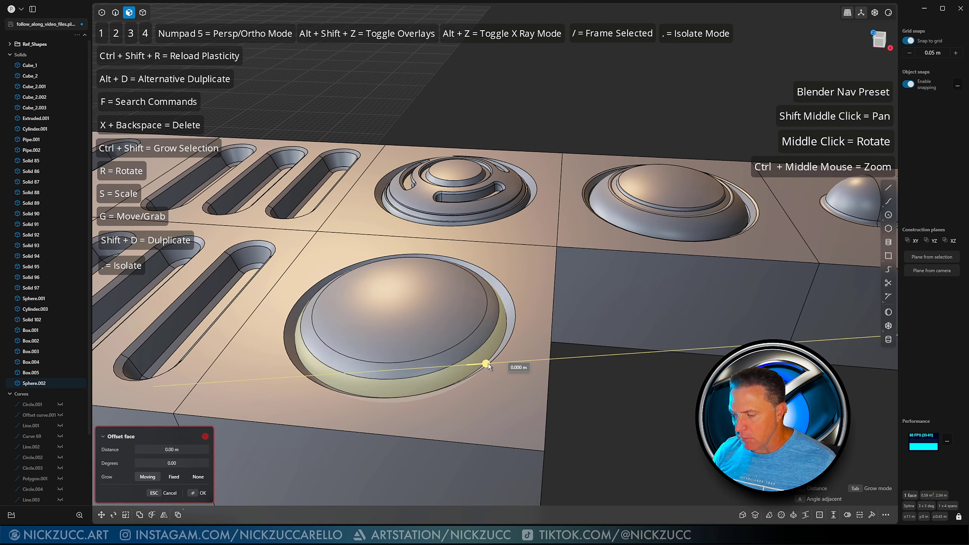
{"action": "key", "text": "Escape"}
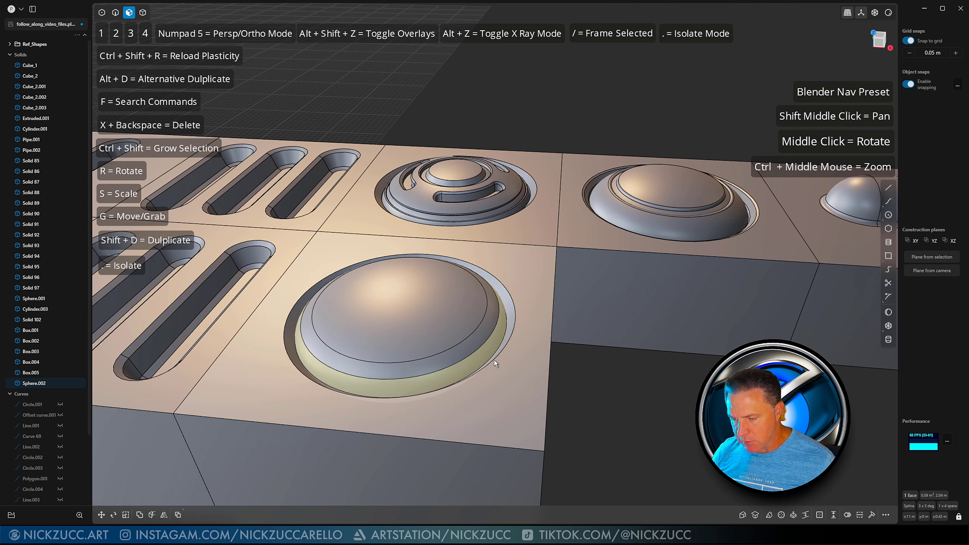
{"action": "key", "text": "e"}
{"action": "middle_click_drag", "start_coordinate": [493, 355], "coordinate": [454, 411]}
{"action": "mouse_move", "coordinate": [450, 408]}
{"action": "left_mouse_down"}
{"action": "mouse_move", "coordinate": [464, 397]}
{"action": "mouse_move", "coordinate": [452, 405]}
{"action": "left_mouse_up"}
{"action": "key", "text": "Escape"}
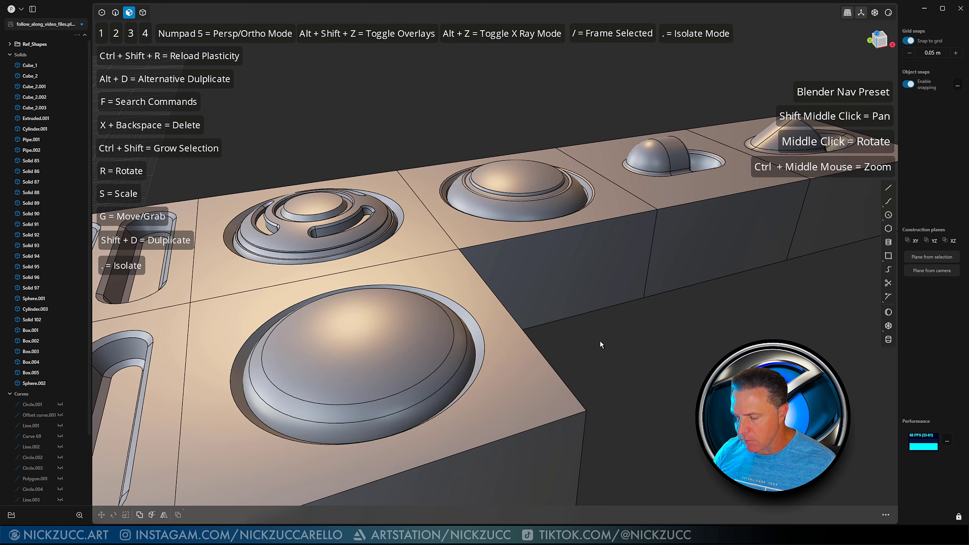
{"action": "scroll", "coordinate": [566, 354], "scroll_direction": "up", "scroll_amount": 4}
{"action": "middle_click_drag", "start_coordinate": [566, 354], "coordinate": [622, 367]}
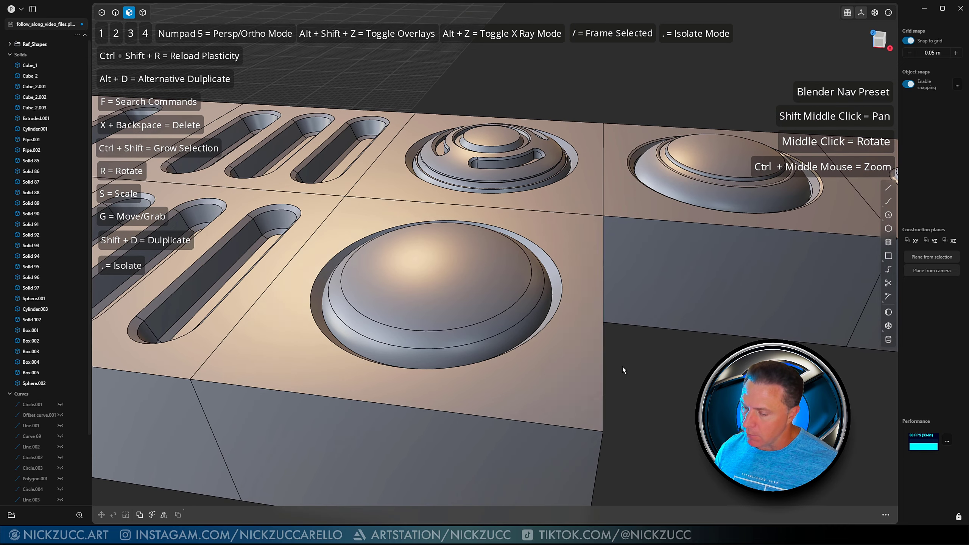
{"action": "left_click", "coordinate": [482, 344]}
{"action": "key", "text": "o"}
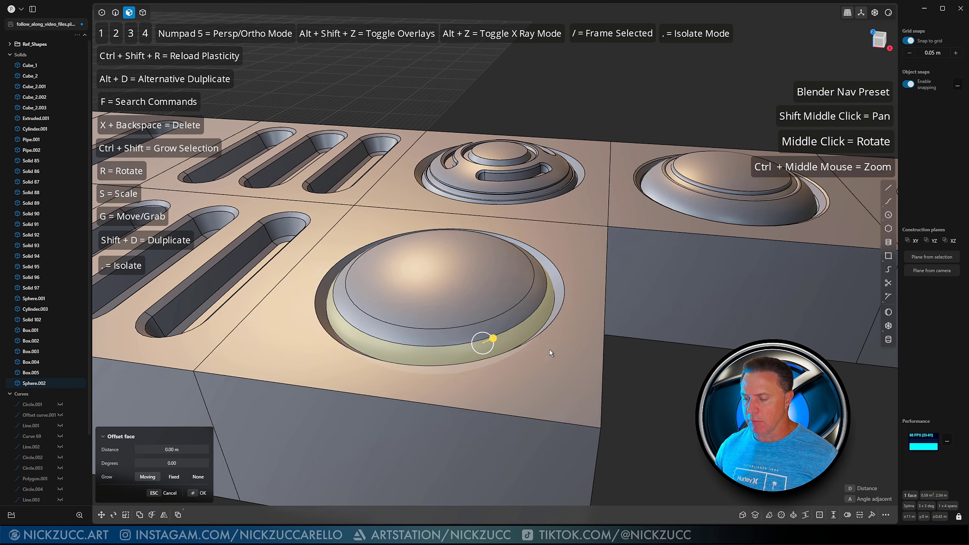
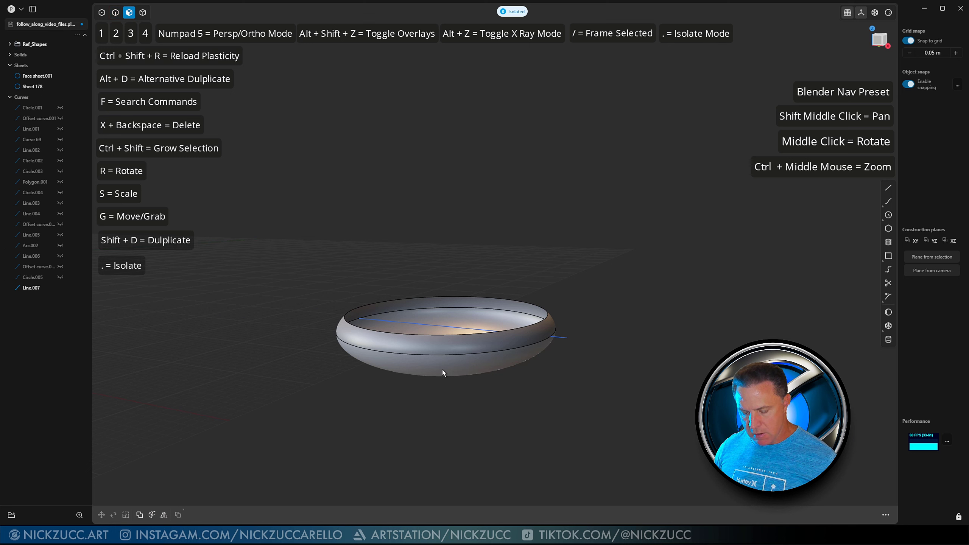
Step: Delete the bowl-shaped bottom face of the isolated dome sheets, keeping the side band
{"action": "left_click", "coordinate": [442, 371]}
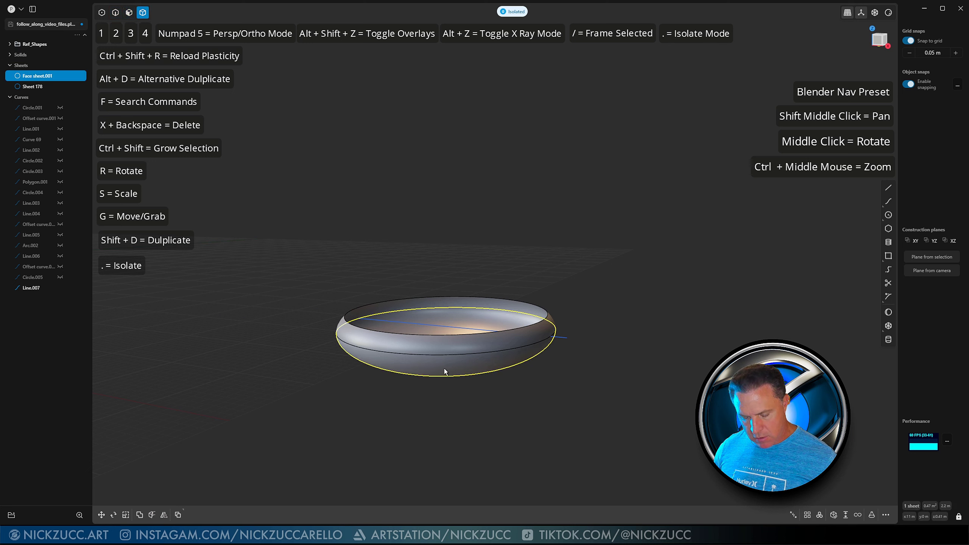
{"action": "key", "text": "3"}
{"action": "left_click", "coordinate": [439, 371]}
{"action": "middle_click_drag", "start_coordinate": [439, 401], "coordinate": [473, 426]}
{"action": "key", "text": "x"}
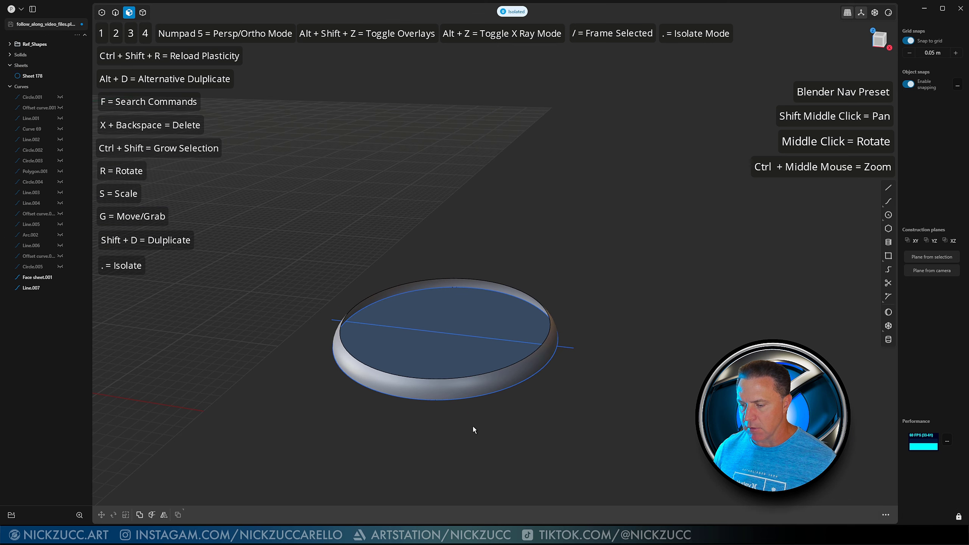
Step: Delete the leftover cutting line and the circle curve around the band sheet
{"action": "key", "text": "2"}
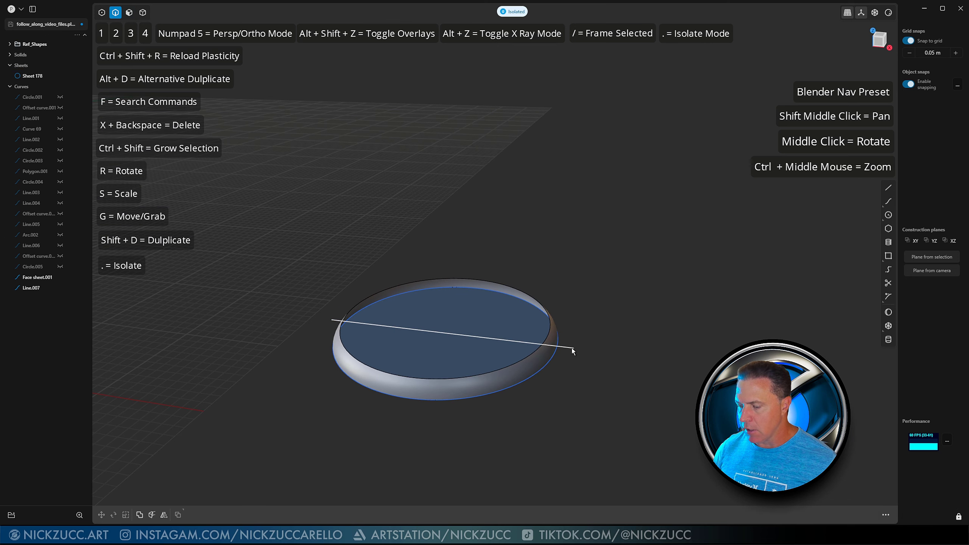
{"action": "left_click", "coordinate": [571, 348]}
{"action": "key", "text": "x"}
{"action": "left_click", "coordinate": [556, 352]}
{"action": "key", "text": "x"}
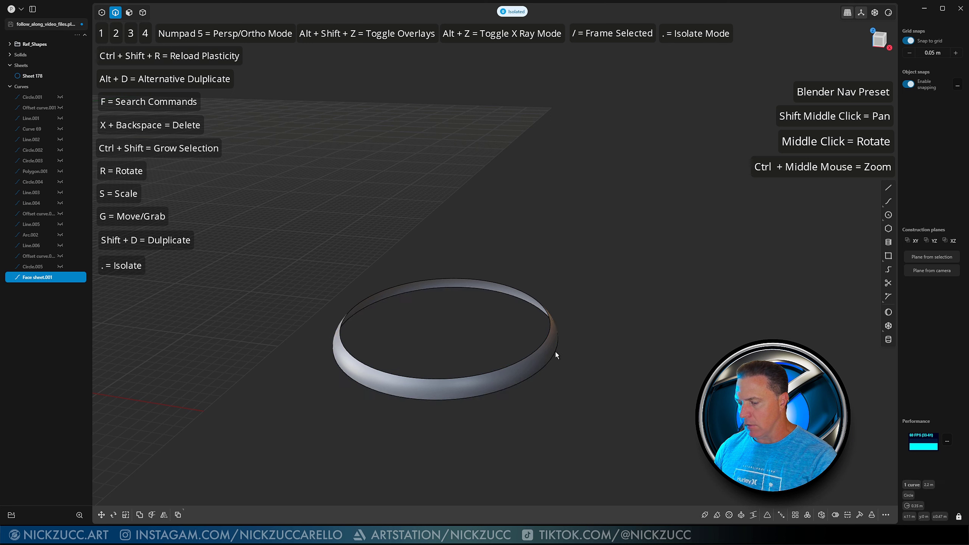
Step: Thicken the ring-shaped band sheet outward by about 0.0086 m, with grid snapping turned off
{"action": "middle_click_drag", "start_coordinate": [585, 351], "coordinate": [592, 348]}
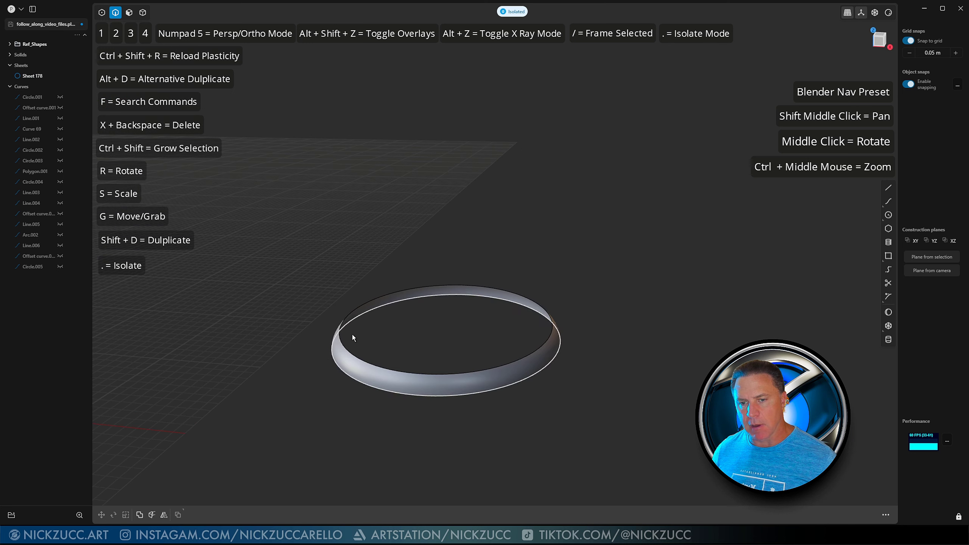
{"action": "scroll", "coordinate": [360, 339], "scroll_direction": "up", "scroll_amount": 1}
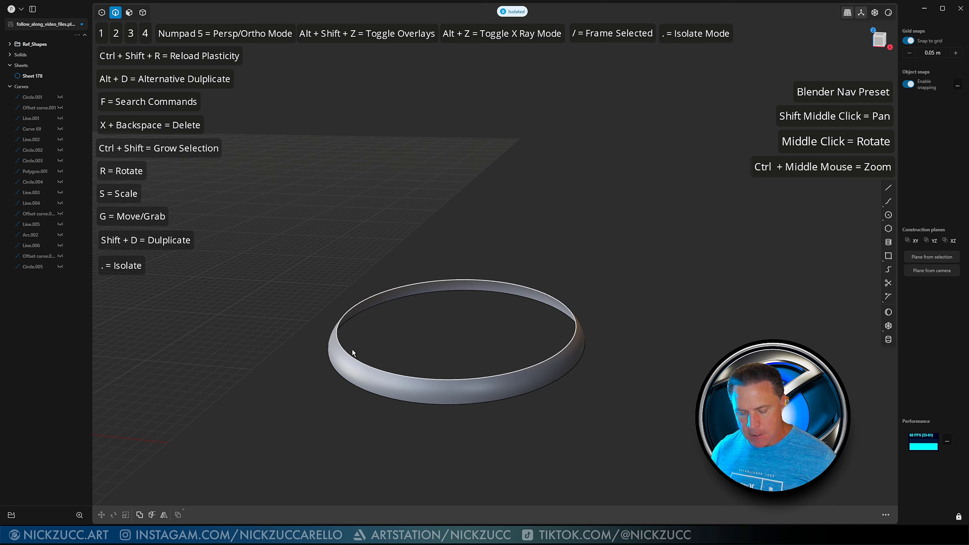
{"action": "key", "text": "4"}
{"action": "left_click", "coordinate": [363, 369]}
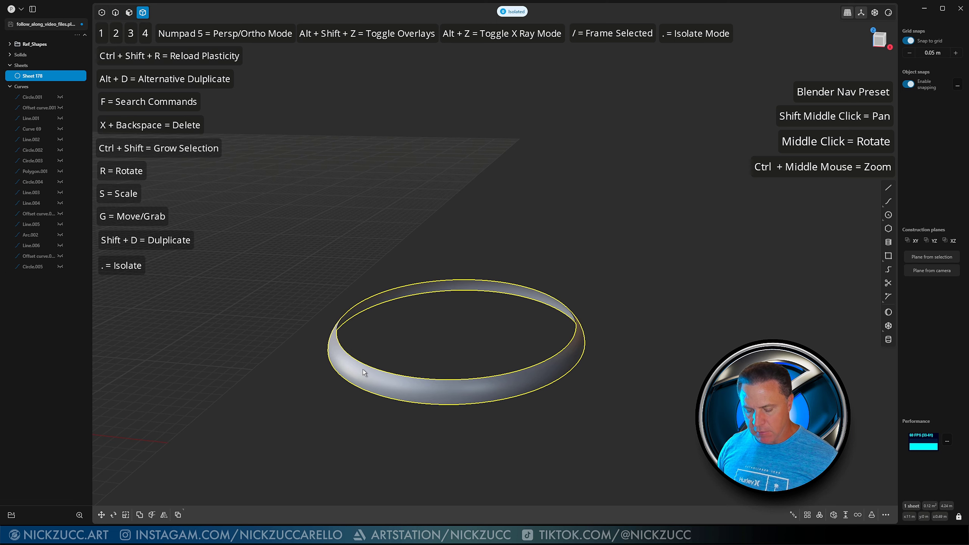
{"action": "type", "text": "f"}
{"action": "type", "text": "sheet"}
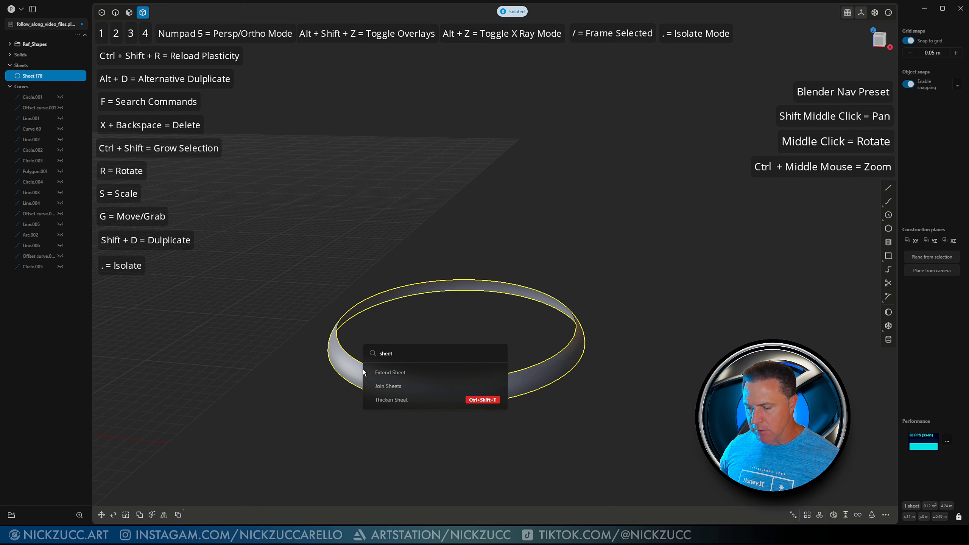
{"action": "left_click", "coordinate": [403, 400]}
{"action": "left_click_drag", "start_coordinate": [322, 339], "coordinate": [319, 336]}
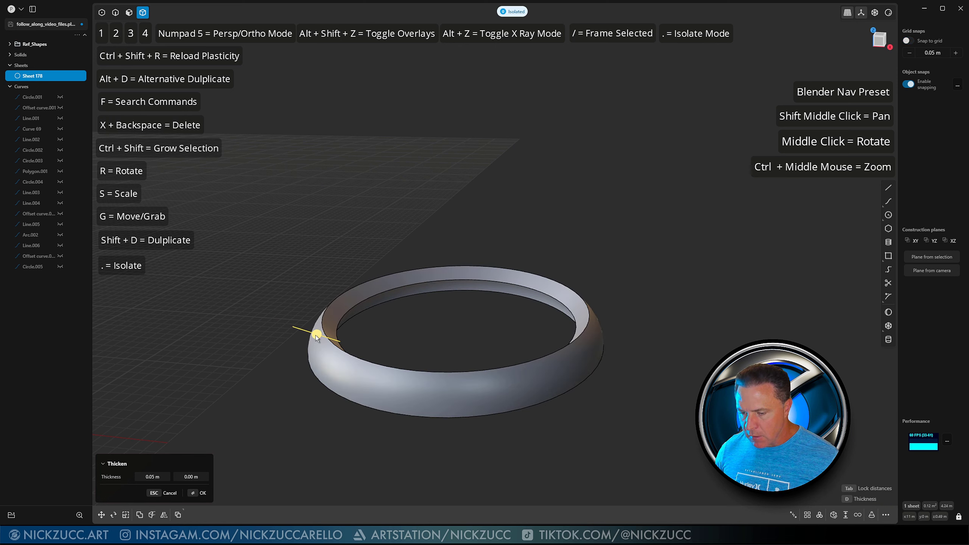
{"action": "left_click_drag", "start_coordinate": [316, 337], "coordinate": [332, 339]}
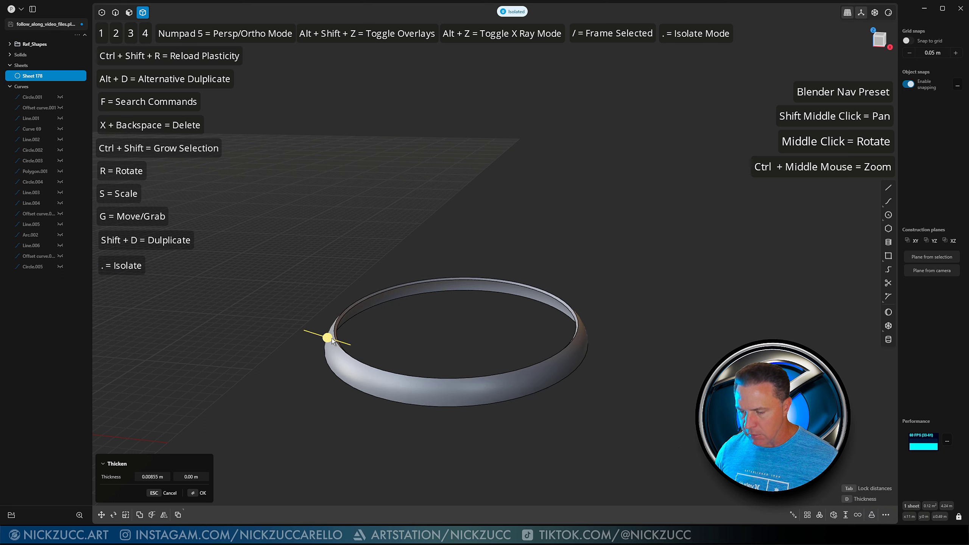
{"action": "key", "text": "Return"}
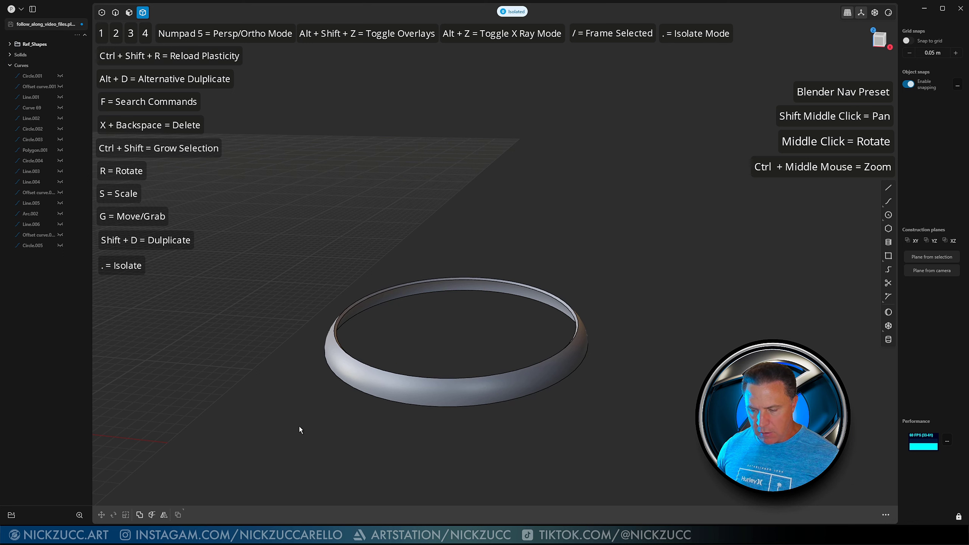
Step: Leave isolation and view the thickened ring in place around the dome among the other blocks
{"action": "key", "text": "period"}
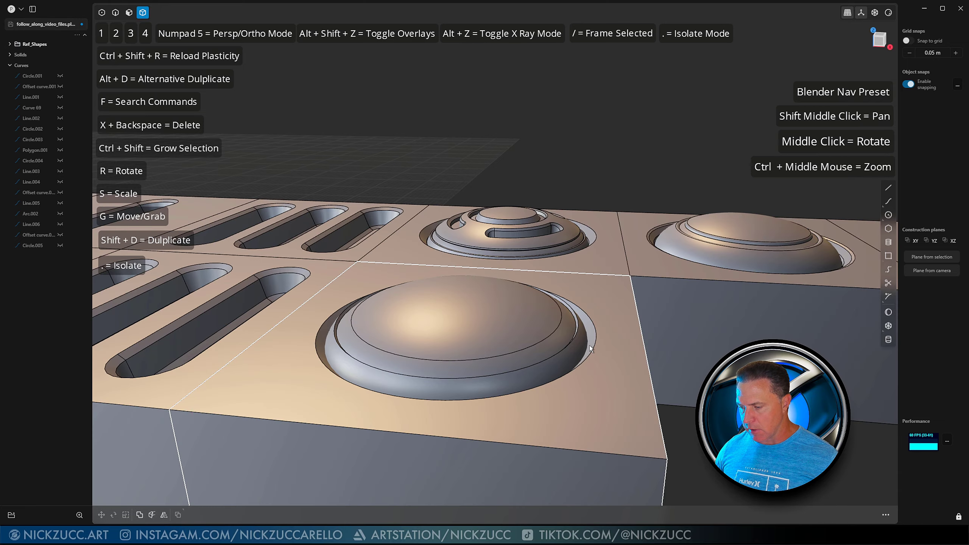
{"action": "middle_click_drag", "start_coordinate": [589, 345], "coordinate": [629, 369]}
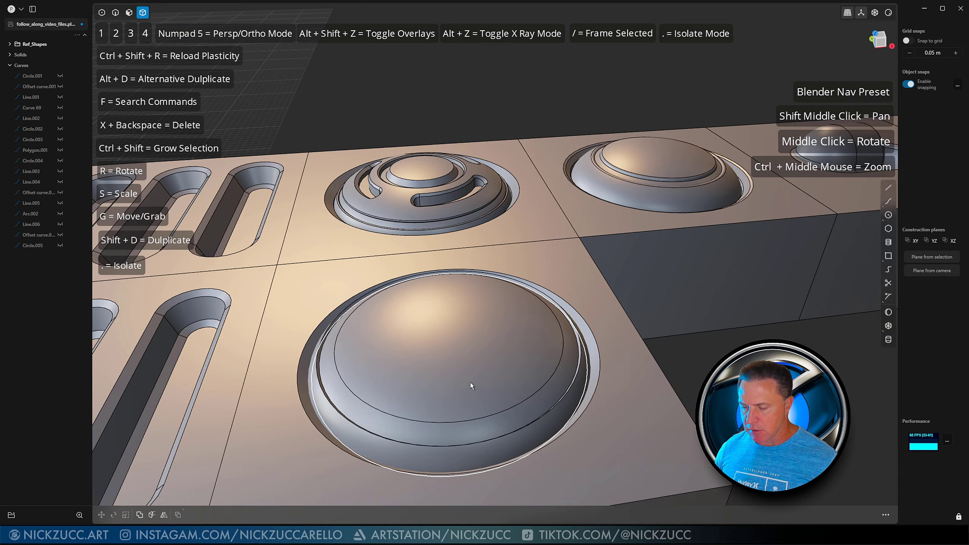
{"action": "middle_click_drag", "start_coordinate": [470, 382], "coordinate": [555, 373]}
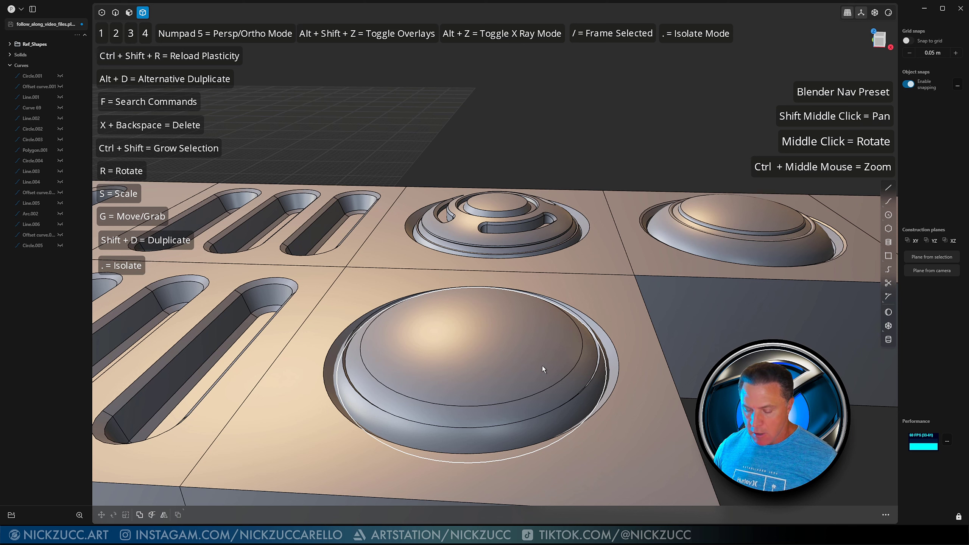
Step: Try again to union the dome with its recessed block, now with the separate ring in place
{"action": "left_click", "coordinate": [542, 366]}
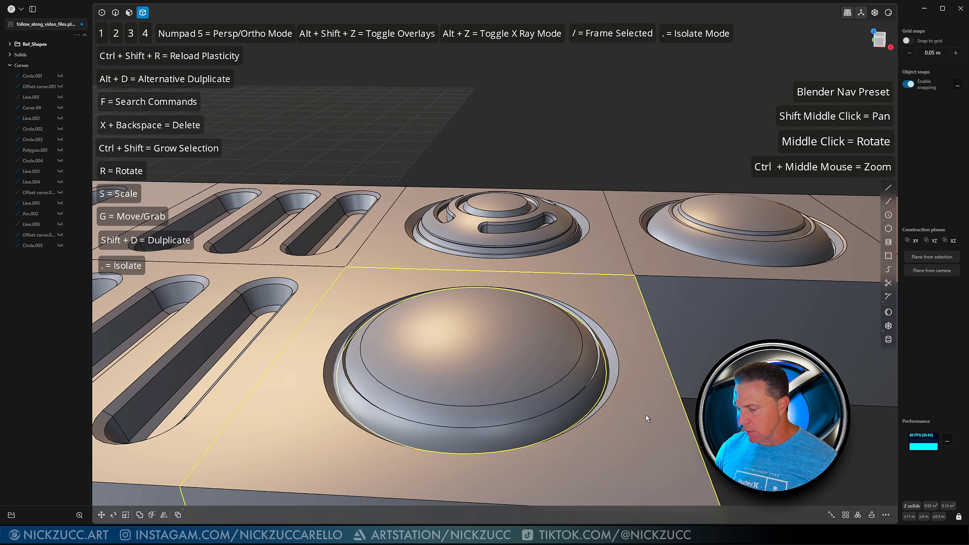
{"action": "key", "text": "q"}
{"action": "key", "text": "q"}
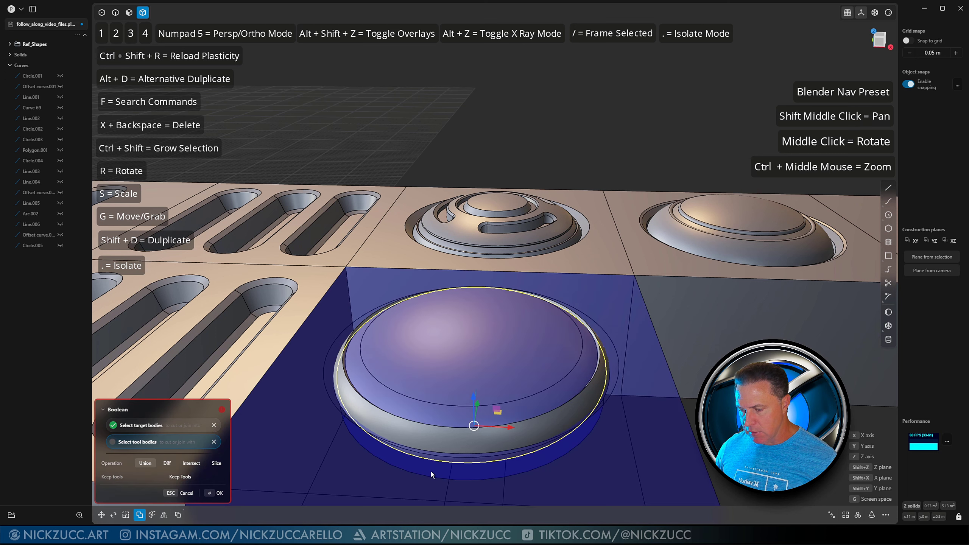
{"action": "left_click", "coordinate": [221, 493]}
{"action": "key", "text": "Escape"}
Step: Extrude the dome's top cap face slightly upward, by about 0.007 m, to form a raised cap
{"action": "middle_click_drag", "start_coordinate": [540, 478], "coordinate": [631, 394]}
{"action": "scroll", "coordinate": [513, 475], "scroll_direction": "down", "scroll_amount": 3}
{"action": "scroll", "coordinate": [513, 476], "scroll_direction": "up", "scroll_amount": 3}
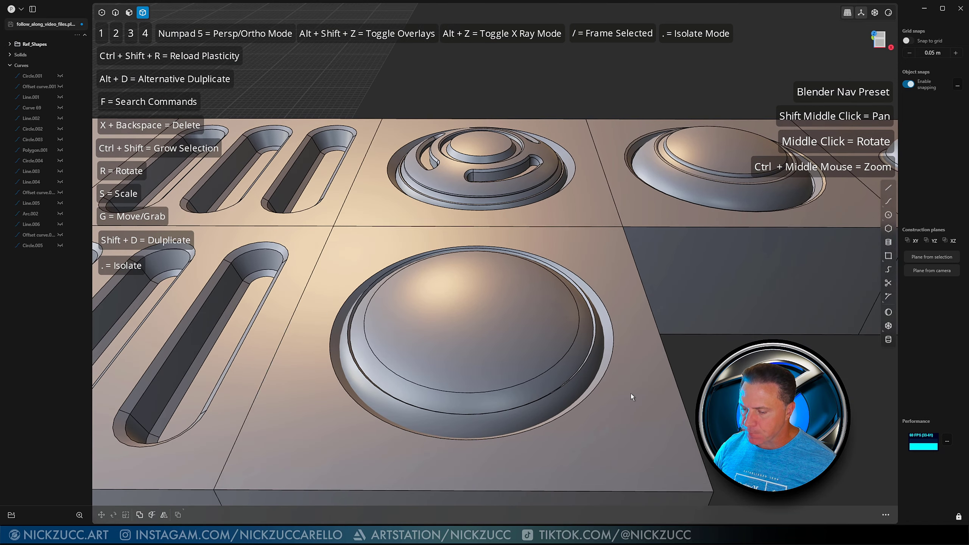
{"action": "key", "text": "3"}
{"action": "left_click", "coordinate": [480, 328]}
{"action": "key", "text": "e"}
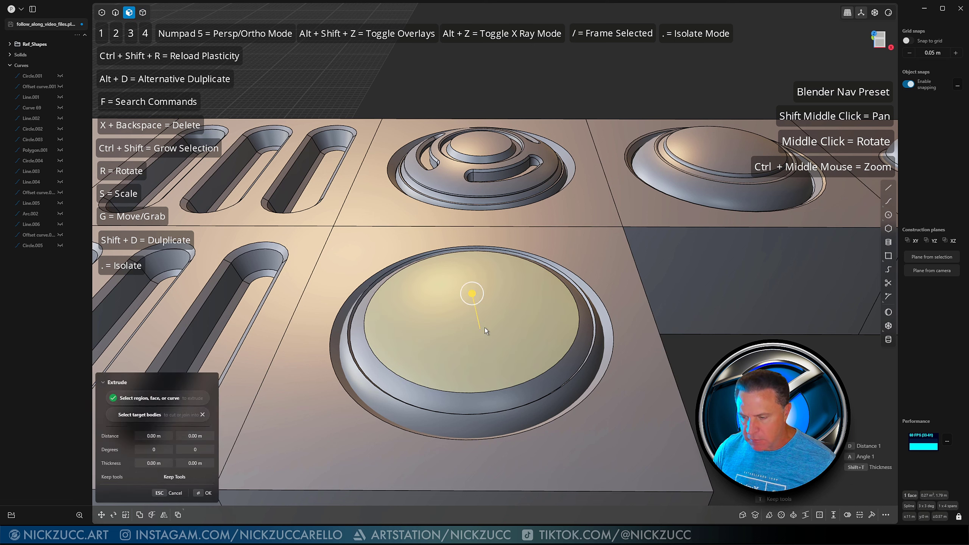
{"action": "left_click_drag", "start_coordinate": [473, 294], "coordinate": [472, 292]}
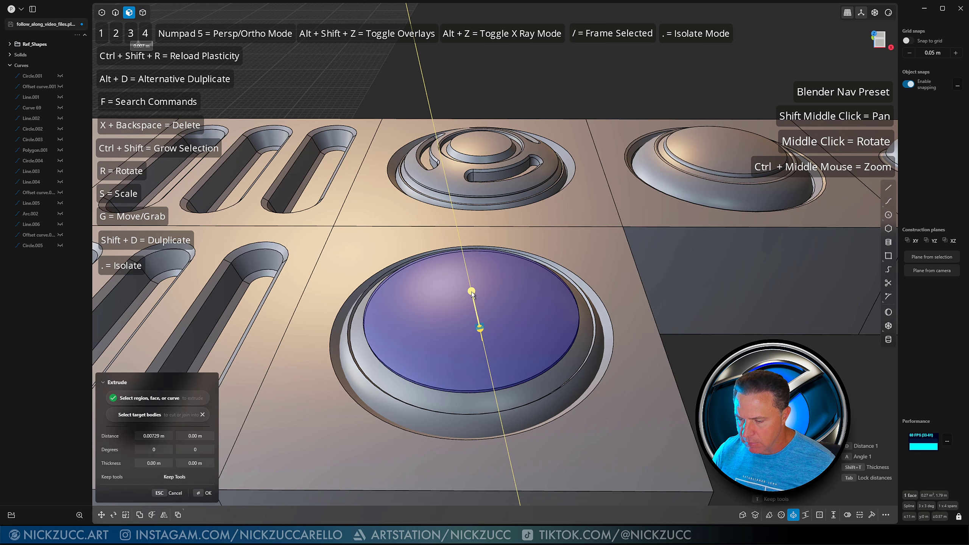
{"action": "middle_click_drag", "start_coordinate": [502, 319], "coordinate": [505, 281]}
{"action": "left_click_drag", "start_coordinate": [476, 276], "coordinate": [476, 277]}
{"action": "key", "text": "Return"}
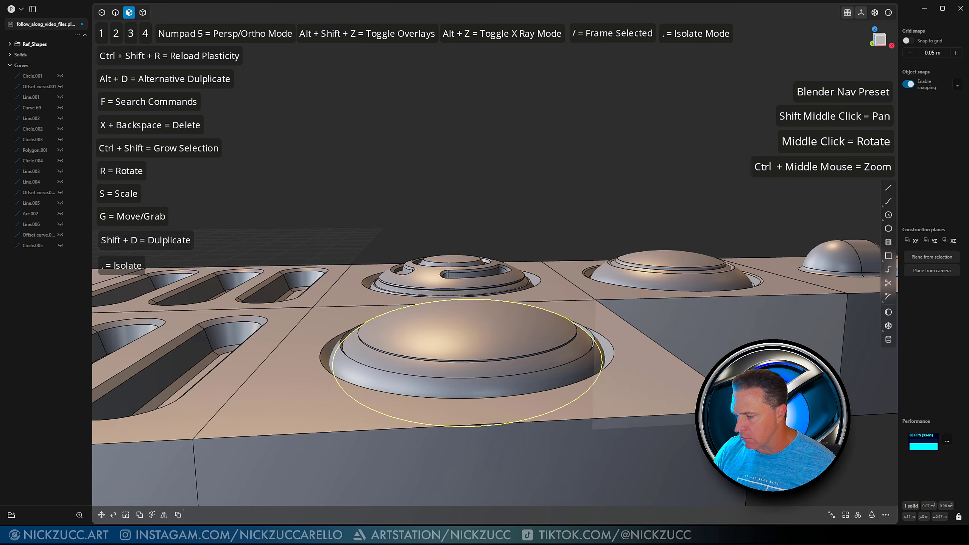
{"action": "middle_click_drag", "start_coordinate": [576, 194], "coordinate": [539, 259]}
{"action": "scroll", "coordinate": [419, 316], "scroll_direction": "up", "scroll_amount": 3}
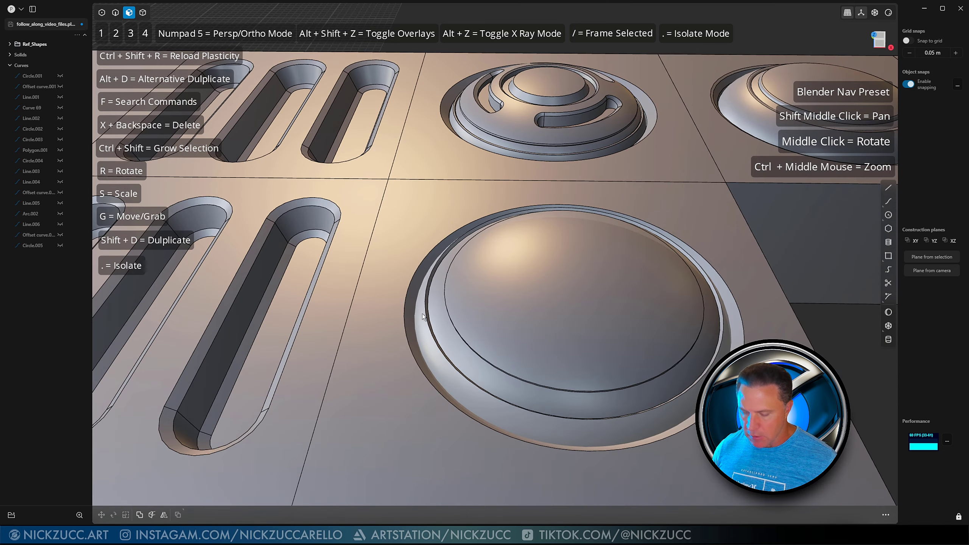
Step: Slightly bevel the two circular edges where the dome's outer ring and raised cap step up
{"action": "key", "text": "2"}
{"action": "mouse_move", "coordinate": [420, 316]}
{"action": "middle_mouse_down"}
{"action": "mouse_move", "coordinate": [440, 307]}
{"action": "mouse_move", "coordinate": [425, 304]}
{"action": "middle_mouse_up"}
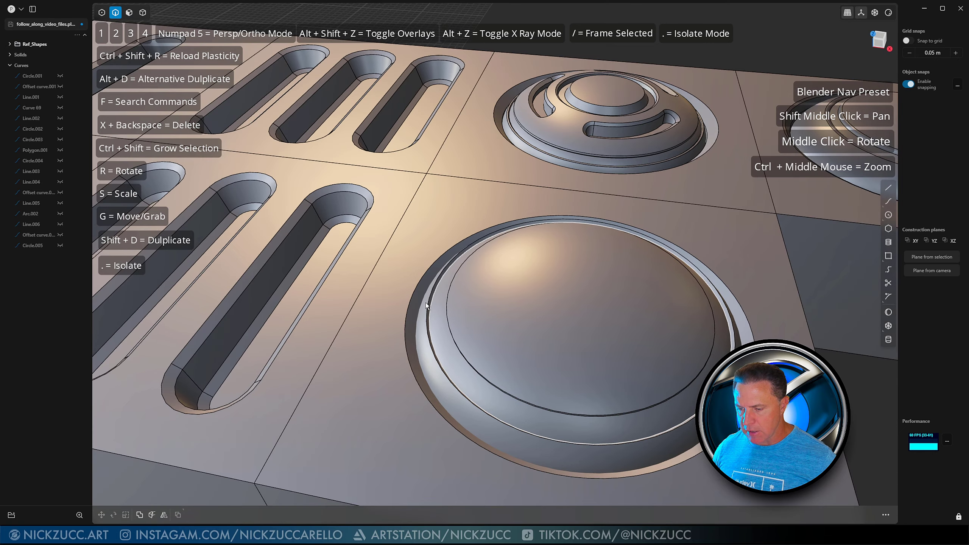
{"action": "left_click", "coordinate": [427, 305]}
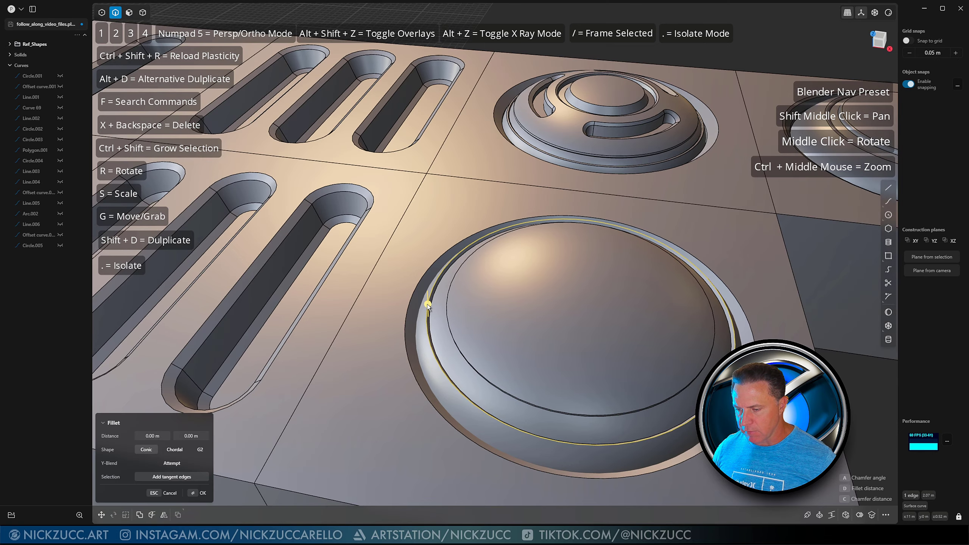
{"action": "left_click", "coordinate": [453, 328]}
{"action": "middle_click_drag", "start_coordinate": [453, 329], "coordinate": [456, 336]}
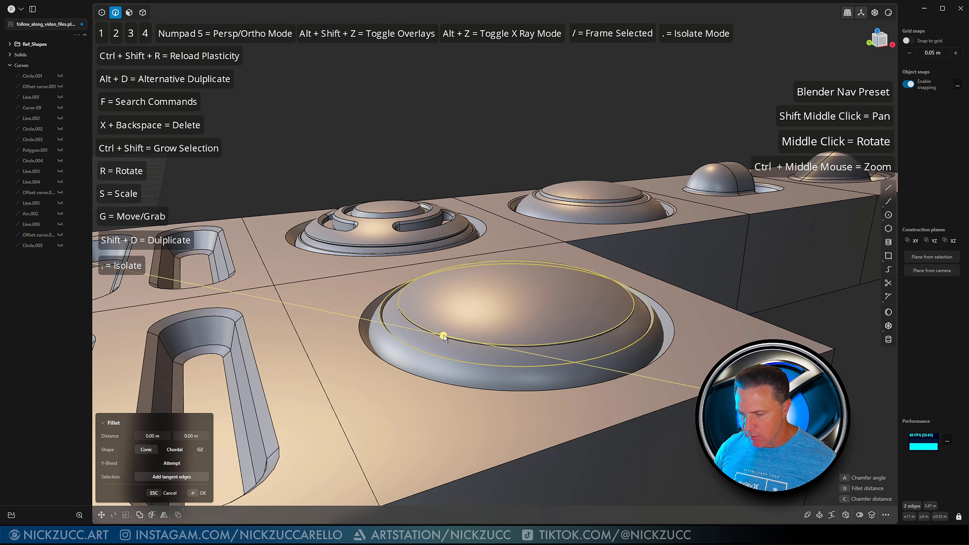
{"action": "left_click_drag", "start_coordinate": [443, 335], "coordinate": [445, 338]}
{"action": "right_click", "coordinate": [860, 327]}
{"action": "left_click", "coordinate": [836, 318]}
{"action": "middle_click_drag", "start_coordinate": [835, 319], "coordinate": [681, 306]}
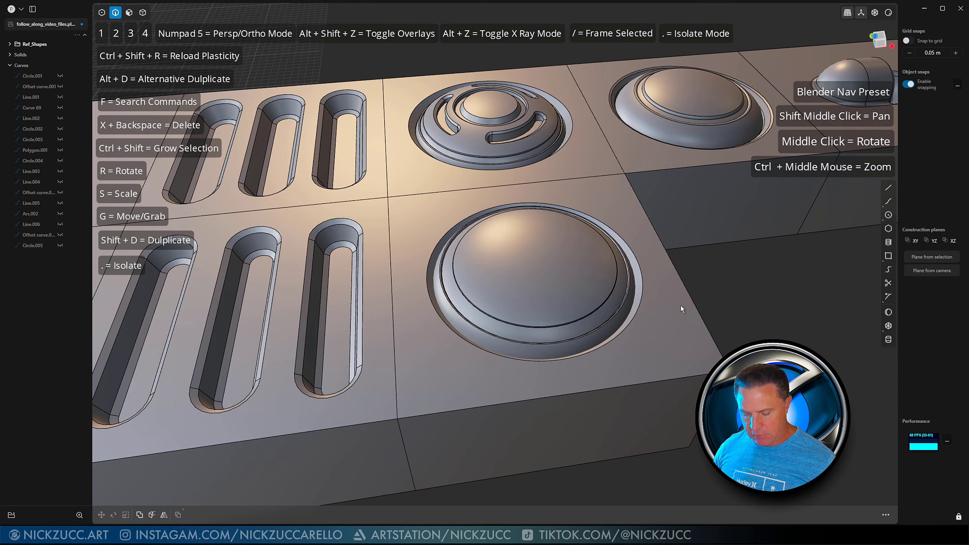
Step: Cut a concentric circle into the dome's cap and extrude the inner face down by about 0.035 m to form a round pocket
{"action": "key", "text": "ctrl+r"}
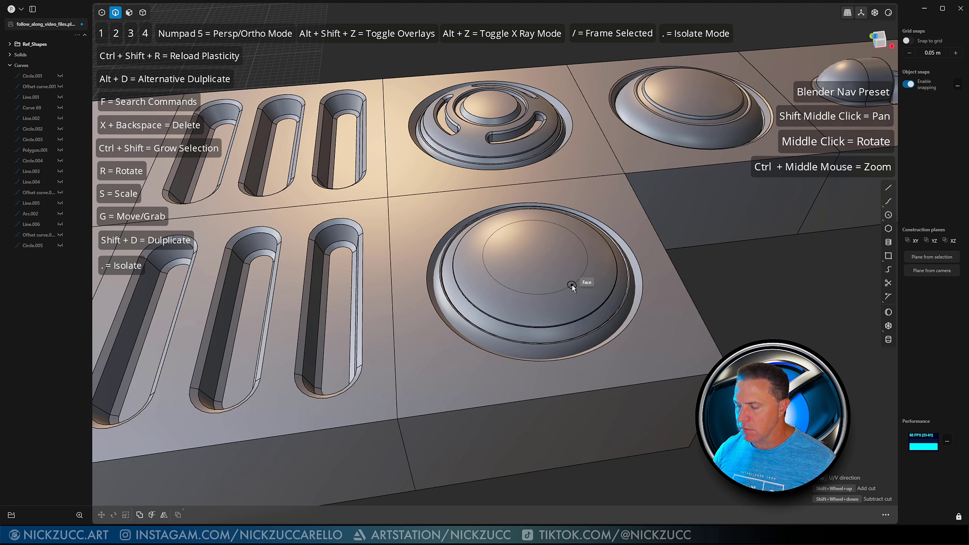
{"action": "left_click", "coordinate": [572, 284]}
{"action": "left_click", "coordinate": [556, 271]}
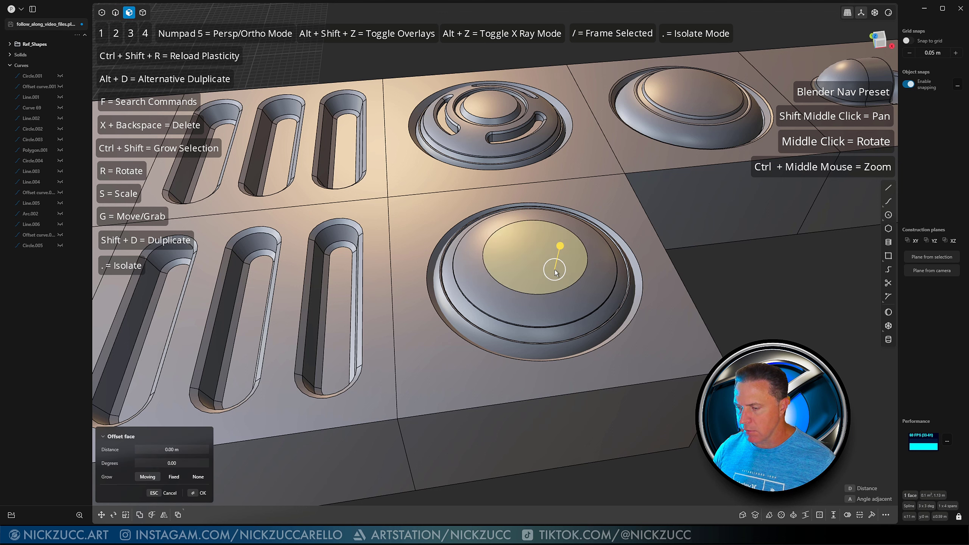
{"action": "key", "text": "e"}
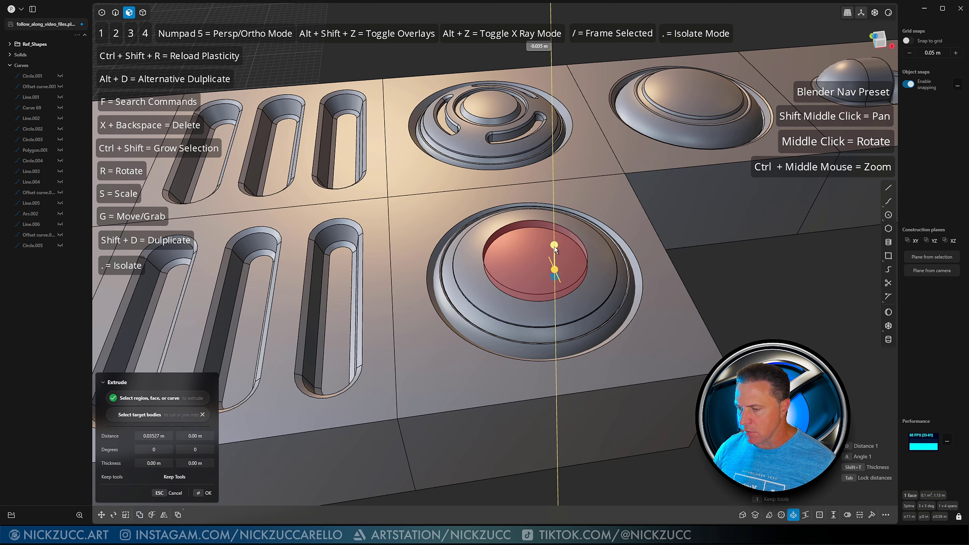
{"action": "middle_click_drag", "start_coordinate": [555, 248], "coordinate": [628, 218]}
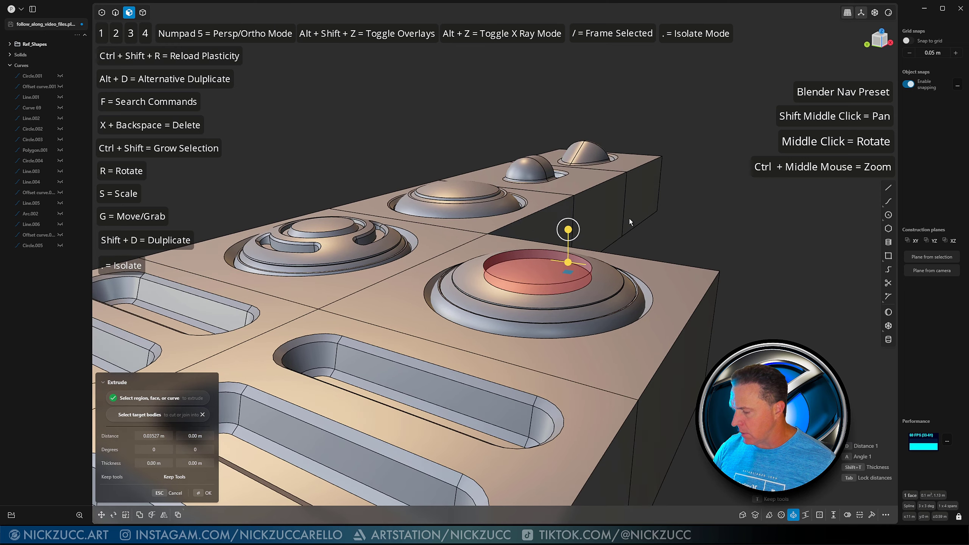
{"action": "mouse_move", "coordinate": [567, 223]}
{"action": "left_mouse_down"}
{"action": "mouse_move", "coordinate": [576, 145]}
{"action": "mouse_move", "coordinate": [568, 225]}
{"action": "left_mouse_up"}
{"action": "key", "text": "Return"}
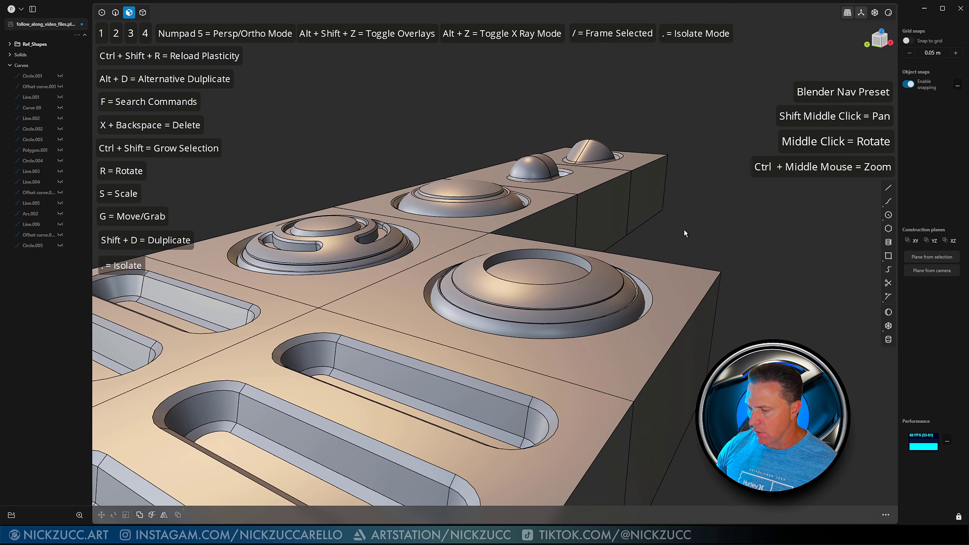
Step: Chamfer the rim edge of the dome's round pocket by about 0.007 m
{"action": "middle_click_drag", "start_coordinate": [684, 230], "coordinate": [638, 294]}
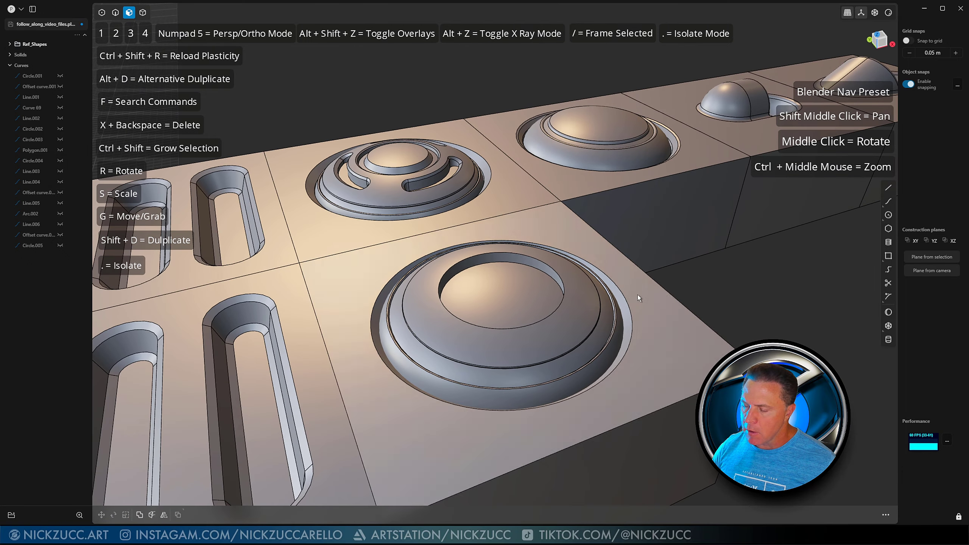
{"action": "key", "text": "2"}
{"action": "left_click", "coordinate": [449, 269]}
{"action": "left_click_drag", "start_coordinate": [452, 266], "coordinate": [448, 271]}
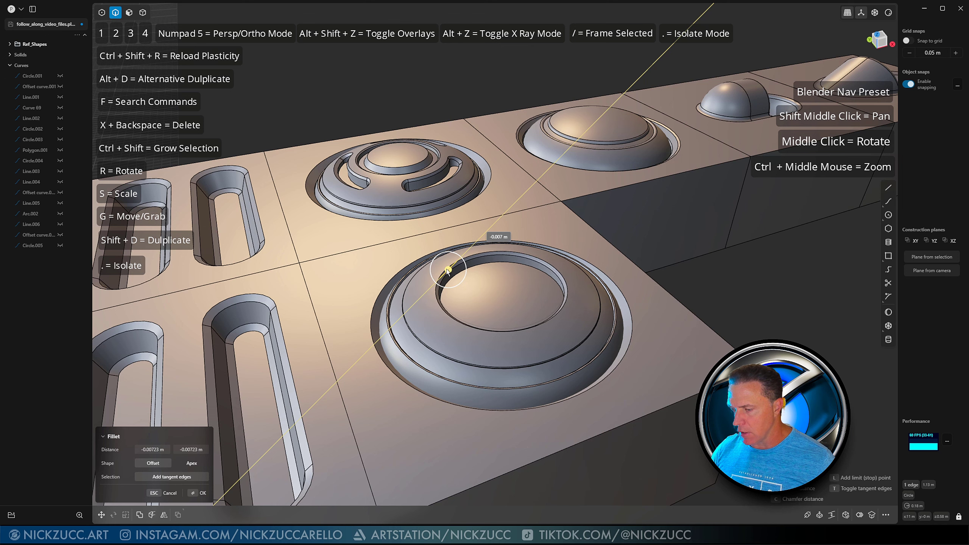
{"action": "key", "text": "Return"}
{"action": "middle_click_drag", "start_coordinate": [724, 286], "coordinate": [520, 259]}
{"action": "key", "text": "3"}
{"action": "left_click", "coordinate": [525, 259]}
{"action": "key", "text": "o"}
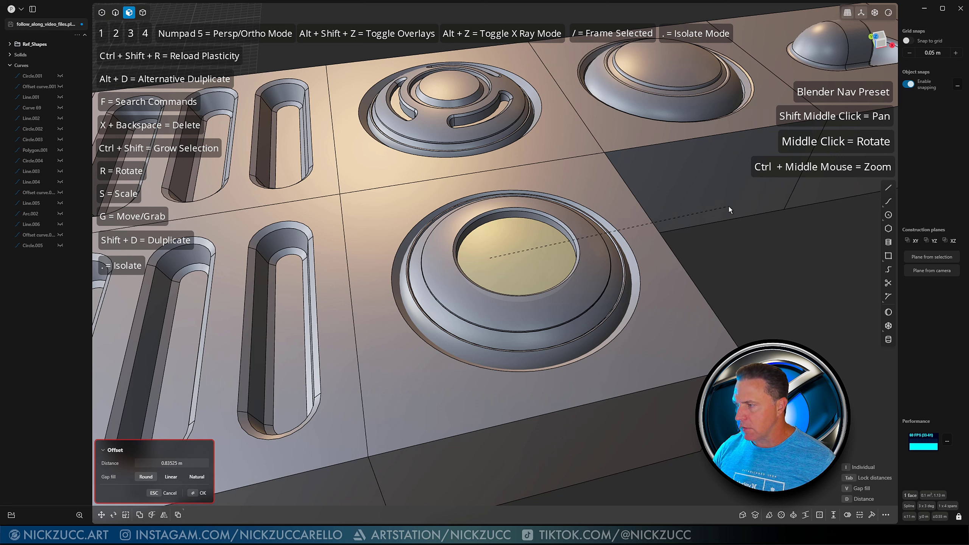
{"action": "key", "text": "Escape"}
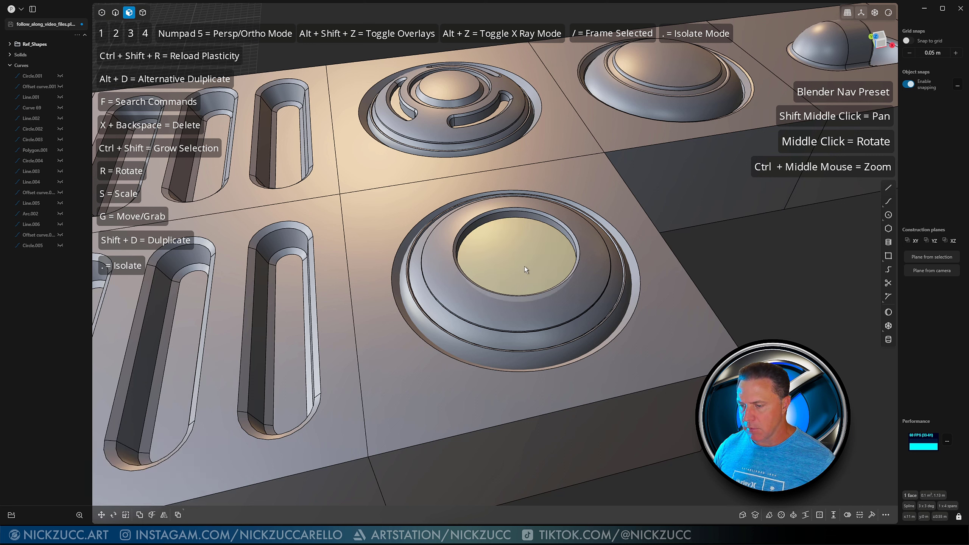
{"action": "left_click", "coordinate": [742, 264]}
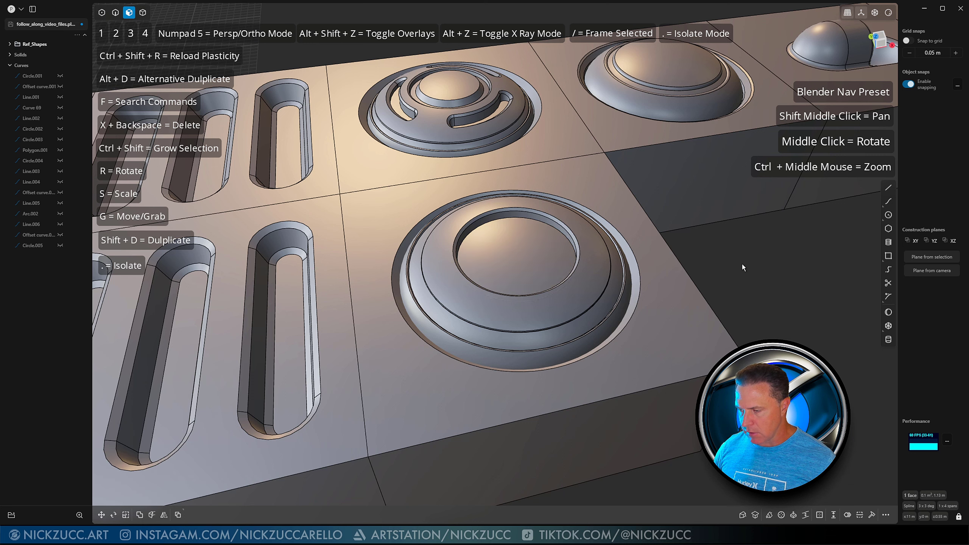
{"action": "left_click", "coordinate": [545, 246]}
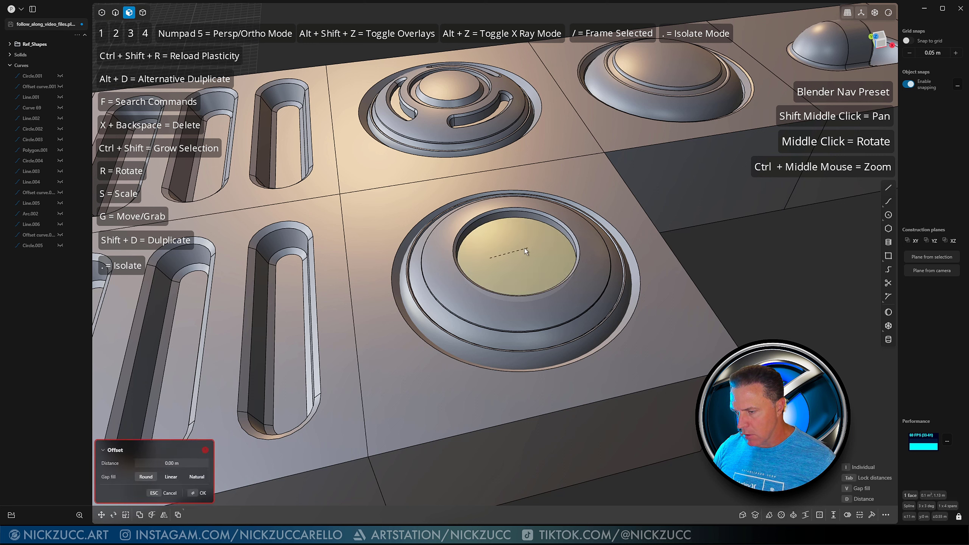
{"action": "key", "text": "Escape"}
{"action": "left_click", "coordinate": [757, 270]}
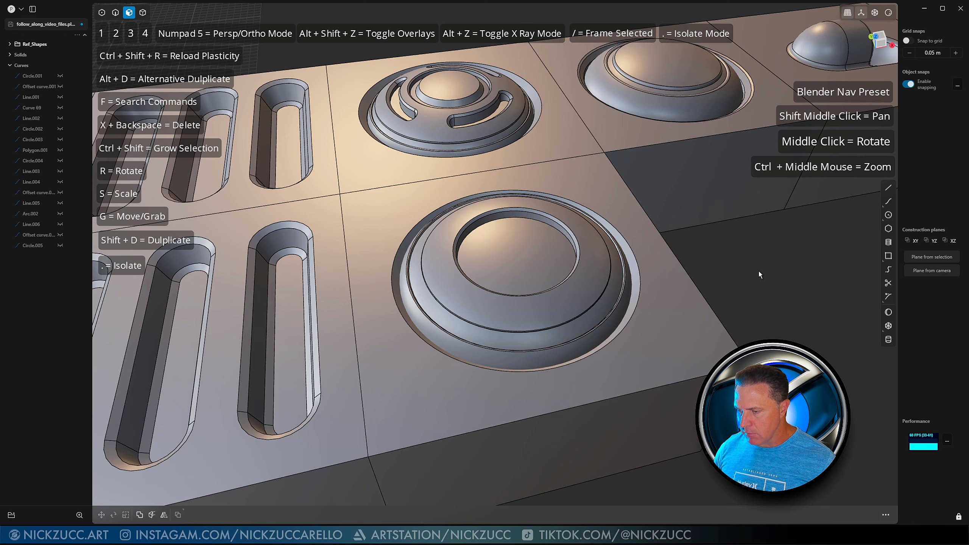
Step: Cut a slightly smaller concentric circle into the floor of the dome's pocket
{"action": "middle_click_drag", "start_coordinate": [759, 271], "coordinate": [732, 286]}
{"action": "key", "text": "ctrl+r"}
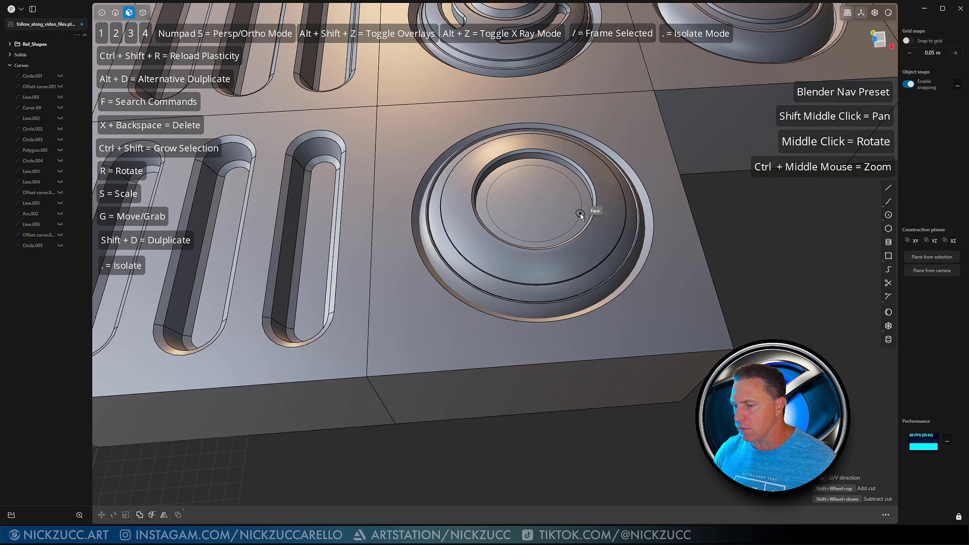
{"action": "left_click", "coordinate": [579, 214]}
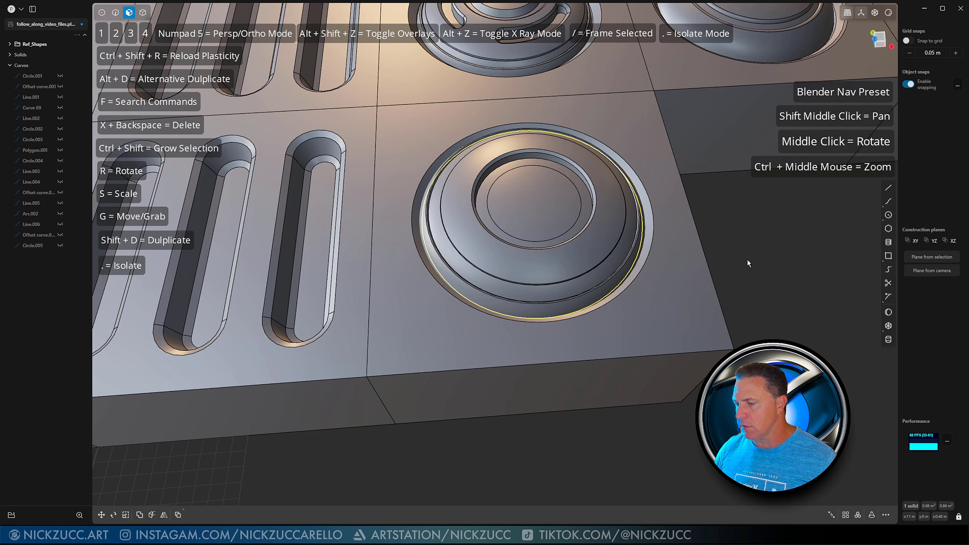
{"action": "middle_click_drag", "start_coordinate": [745, 261], "coordinate": [525, 280]}
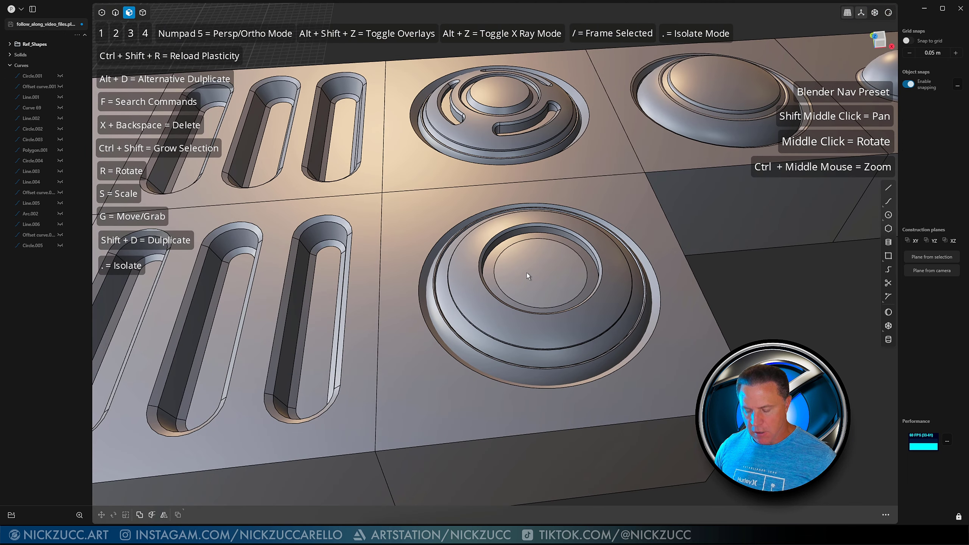
{"action": "left_click", "coordinate": [527, 273]}
{"action": "key", "text": "e"}
{"action": "left_click_drag", "start_coordinate": [524, 241], "coordinate": [525, 236]}
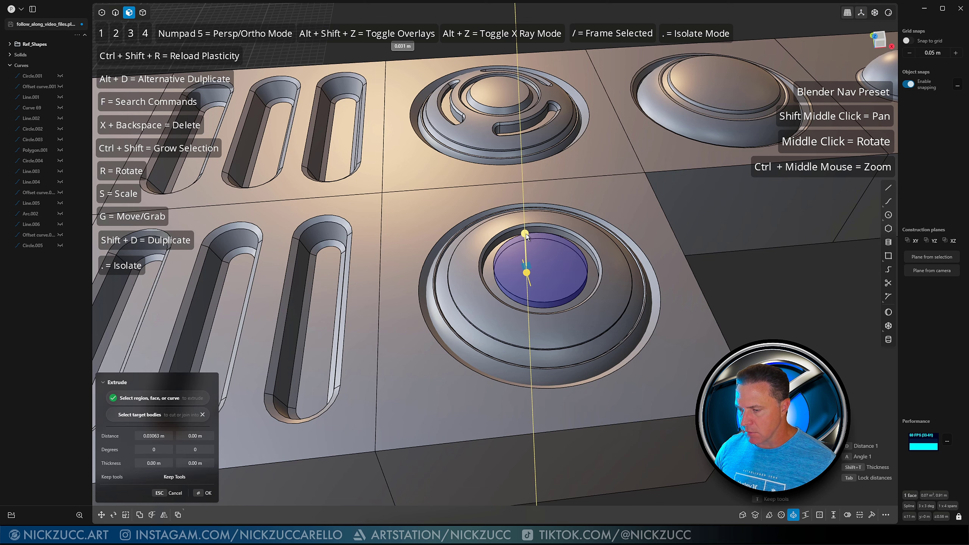
{"action": "middle_click_drag", "start_coordinate": [525, 236], "coordinate": [541, 201]}
{"action": "left_click_drag", "start_coordinate": [539, 196], "coordinate": [547, 194]}
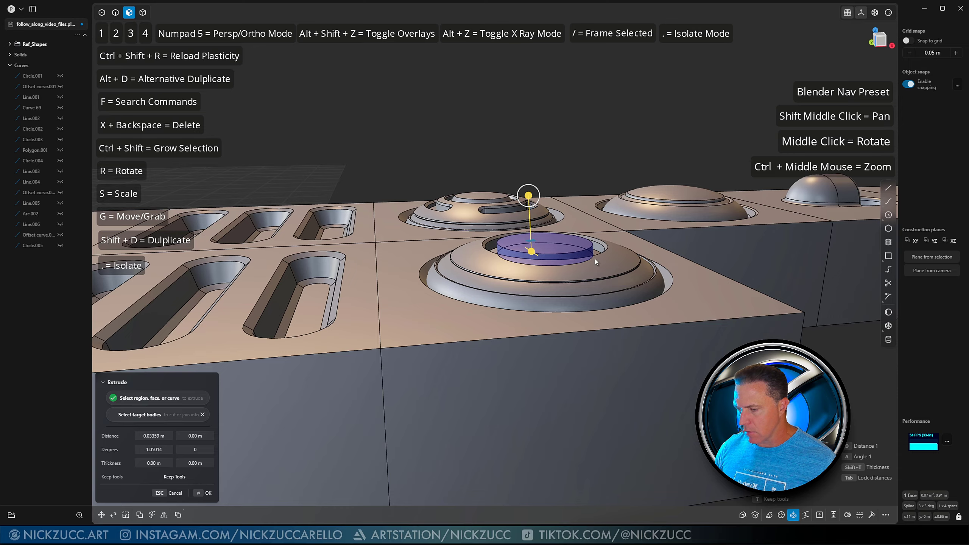
{"action": "key", "text": "Escape"}
{"action": "middle_click_drag", "start_coordinate": [587, 253], "coordinate": [531, 305]}
Step: Union the outer ring, the dome and the surrounding recessed block into a single solid
{"action": "key", "text": "4"}
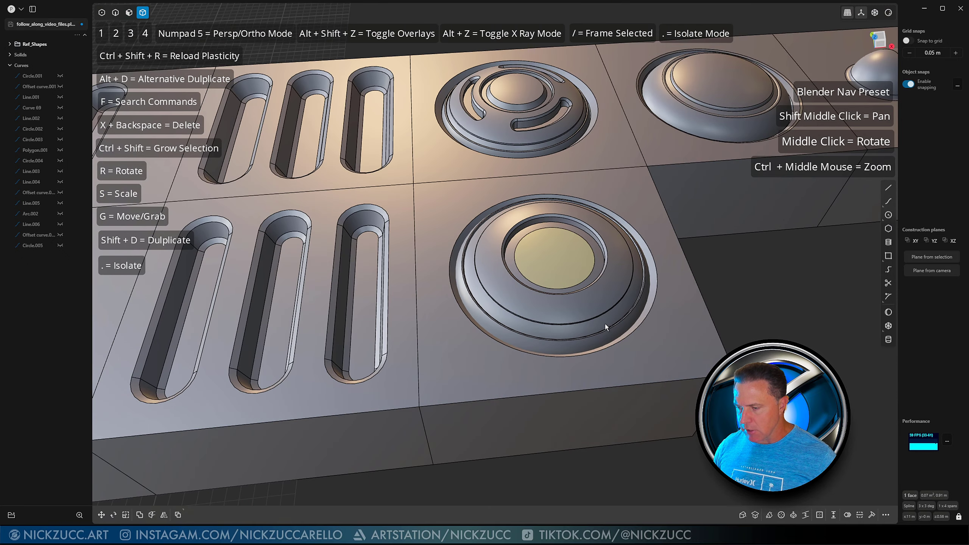
{"action": "left_click", "coordinate": [585, 341]}
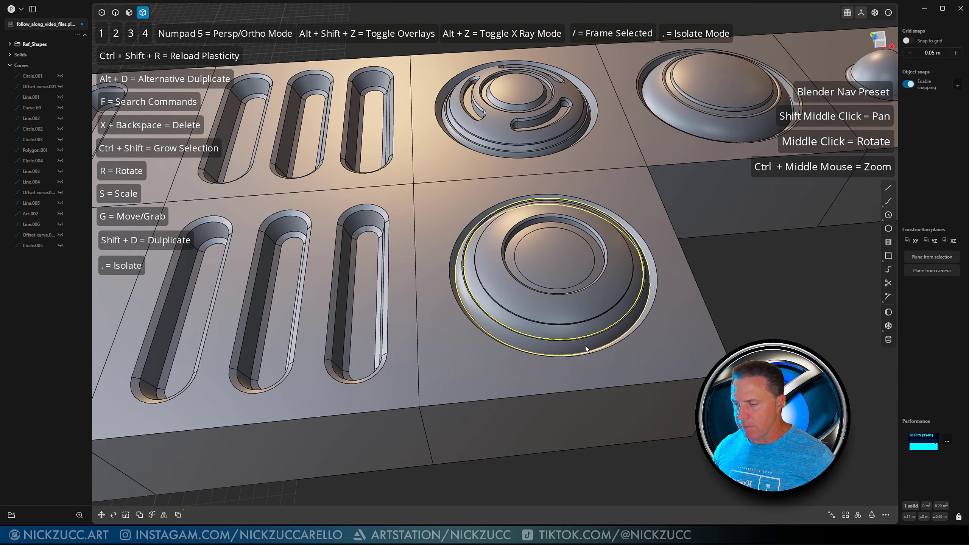
{"action": "left_click", "coordinate": [582, 377]}
{"action": "left_click", "coordinate": [535, 345]}
{"action": "left_click", "coordinate": [544, 321], "text": "shift"}
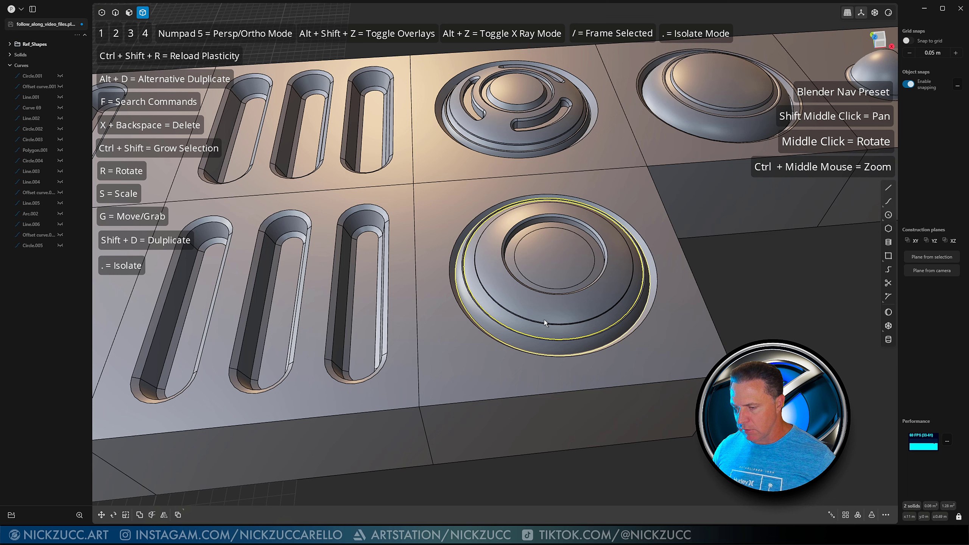
{"action": "left_click", "coordinate": [587, 404], "text": "shift"}
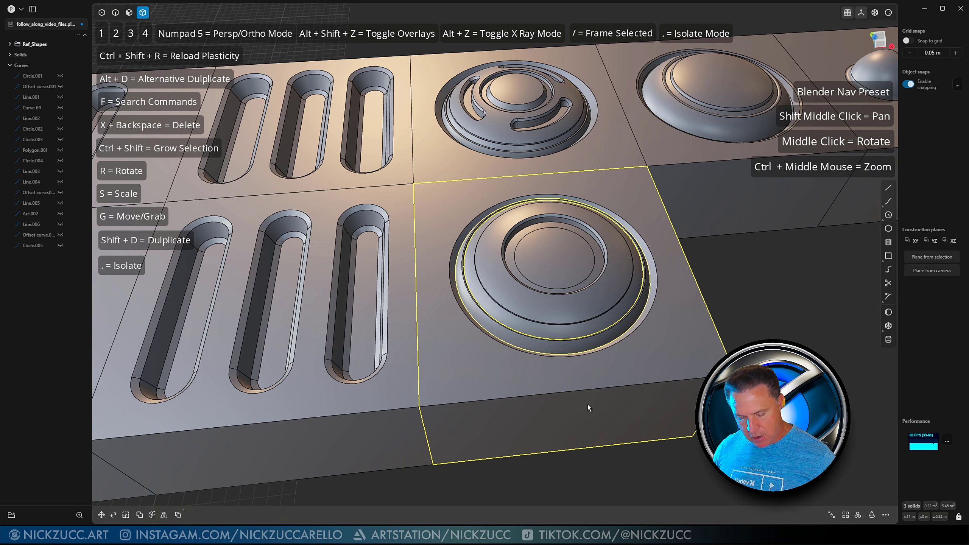
{"action": "key", "text": "shift+b"}
{"action": "left_click", "coordinate": [216, 494]}
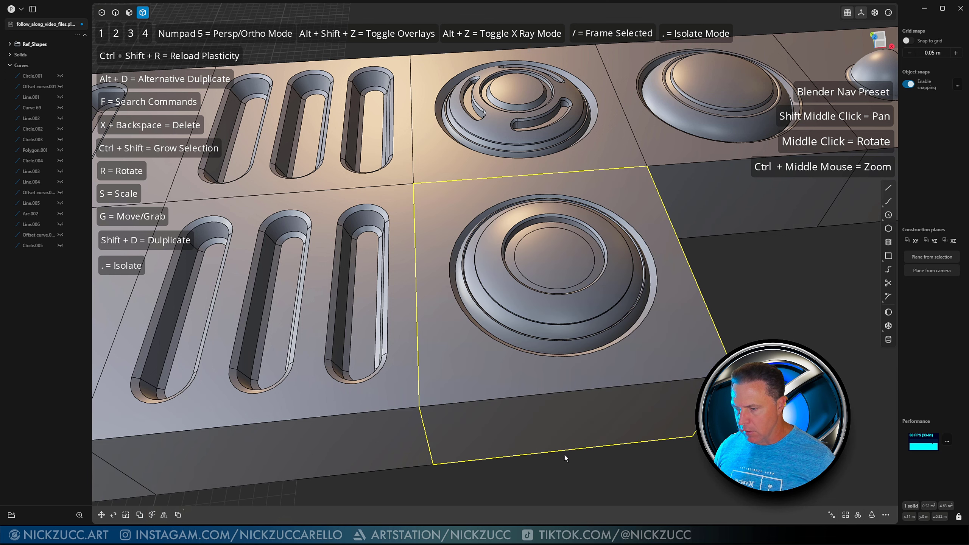
{"action": "middle_click_drag", "start_coordinate": [809, 409], "coordinate": [797, 378]}
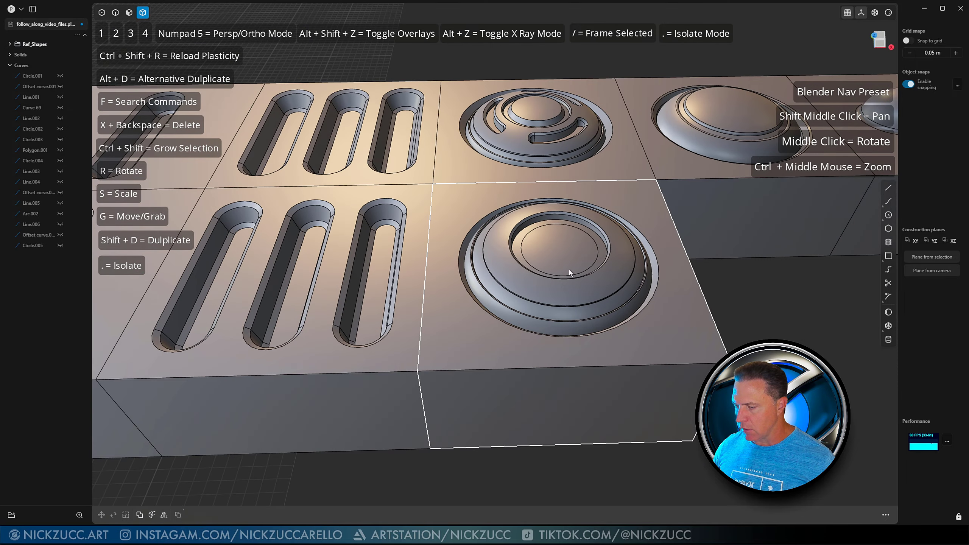
{"action": "key", "text": "alt+shift+z"}
{"action": "key", "text": "alt+shift+z"}
{"action": "middle_click_drag", "start_coordinate": [569, 270], "coordinate": [577, 293]}
{"action": "key", "text": "f"}
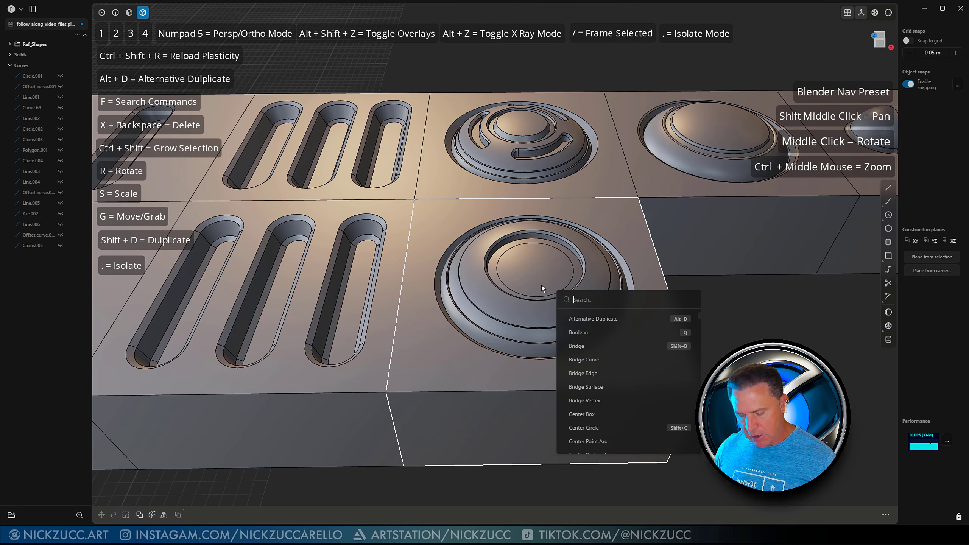
{"action": "key", "text": "Escape"}
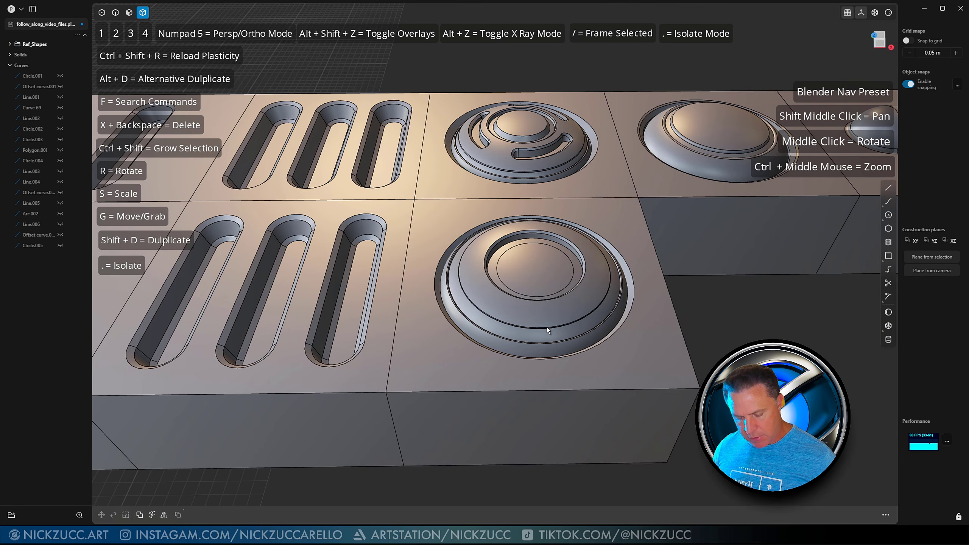
Step: Try to mirror the domed block about its middle, slicing down the mirror plane and merging the halves, and undo it
{"action": "left_click", "coordinate": [543, 305]}
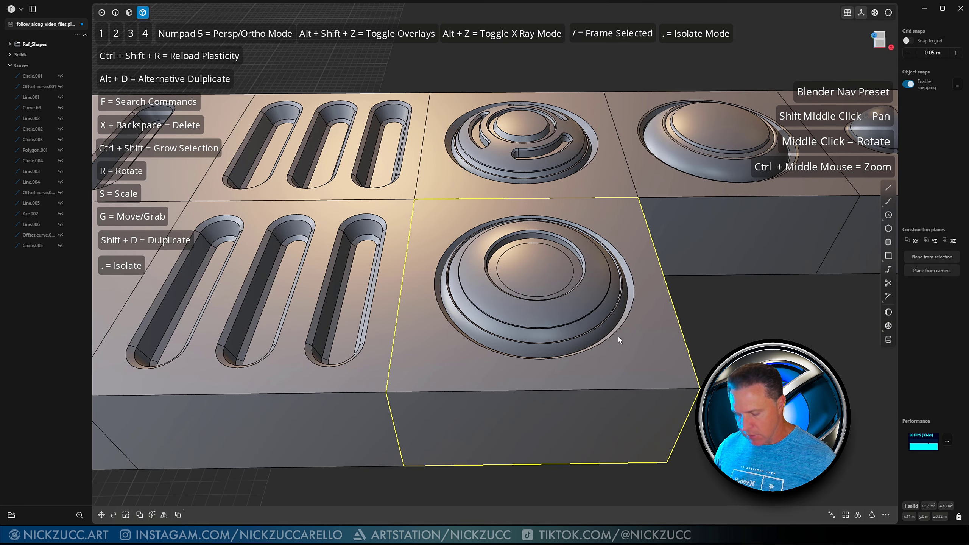
{"action": "key", "text": "alt+x"}
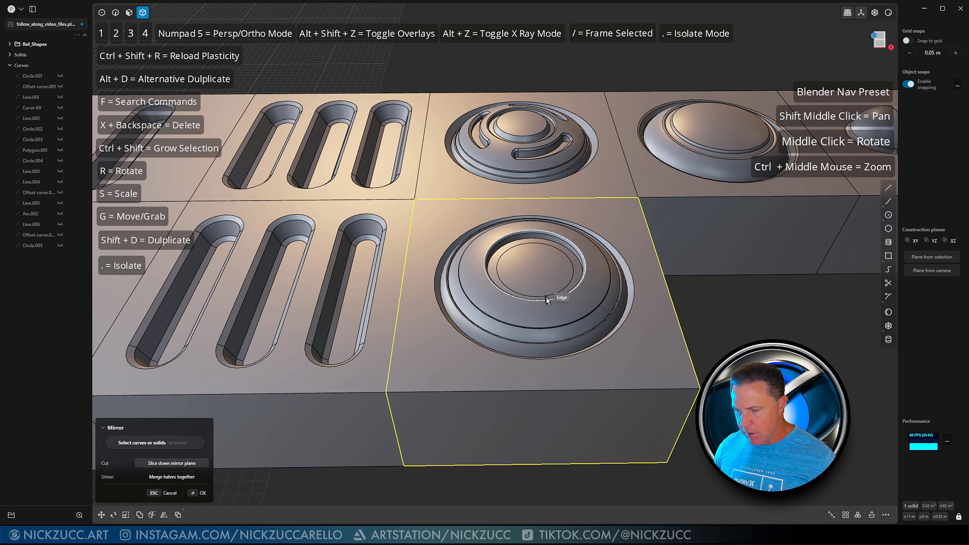
{"action": "left_click", "coordinate": [543, 393]}
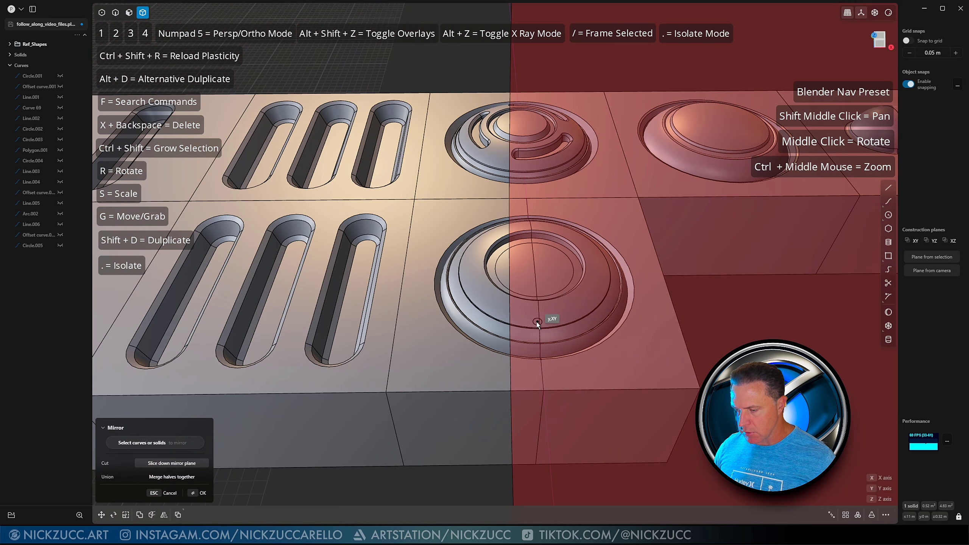
{"action": "left_click", "coordinate": [193, 479]}
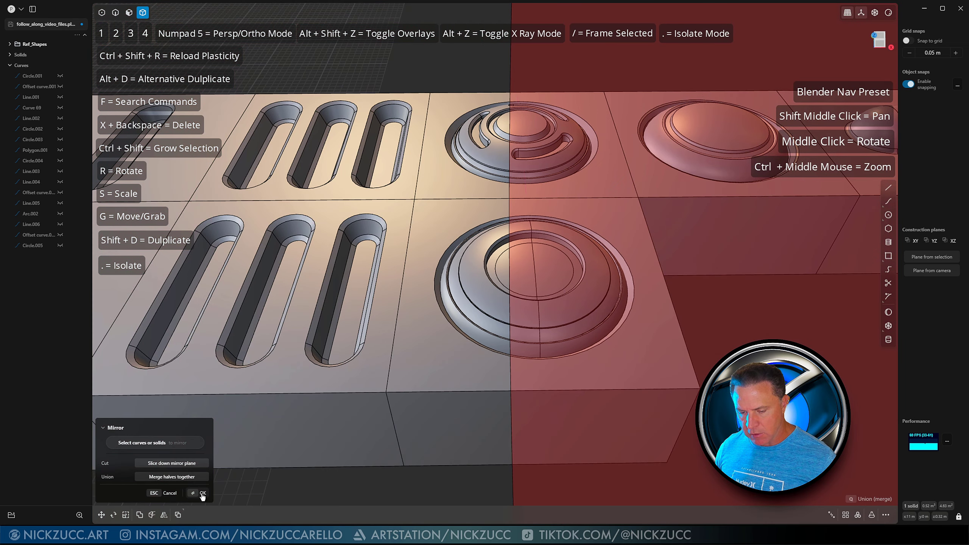
{"action": "left_click", "coordinate": [202, 495]}
{"action": "middle_click_drag", "start_coordinate": [477, 450], "coordinate": [445, 444]}
{"action": "key", "text": "ctrl+z"}
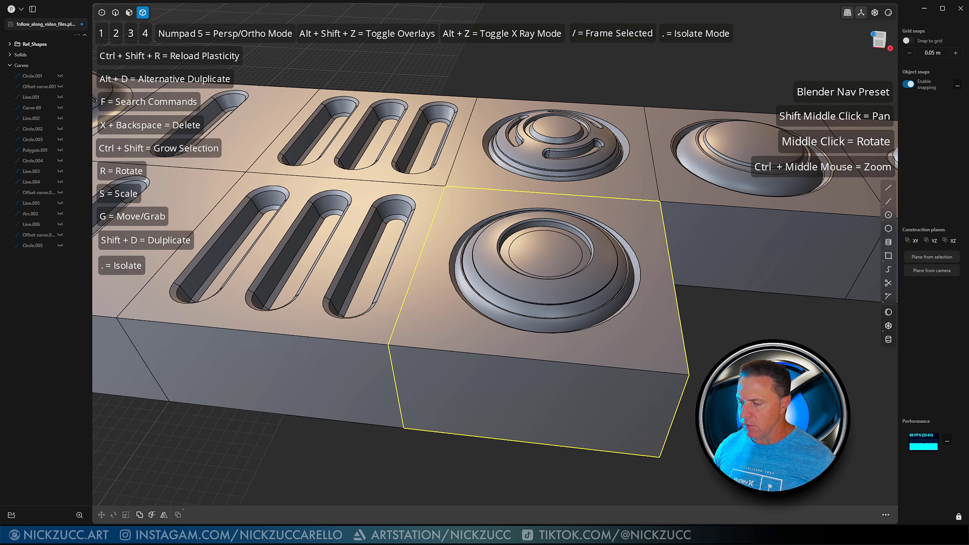
Step: Mirror the domed block left to right about its middle, slicing down the mirror plane with the merging of halves turned off
{"action": "middle_click_drag", "start_coordinate": [566, 386], "coordinate": [574, 376]}
{"action": "key", "text": "alt+x"}
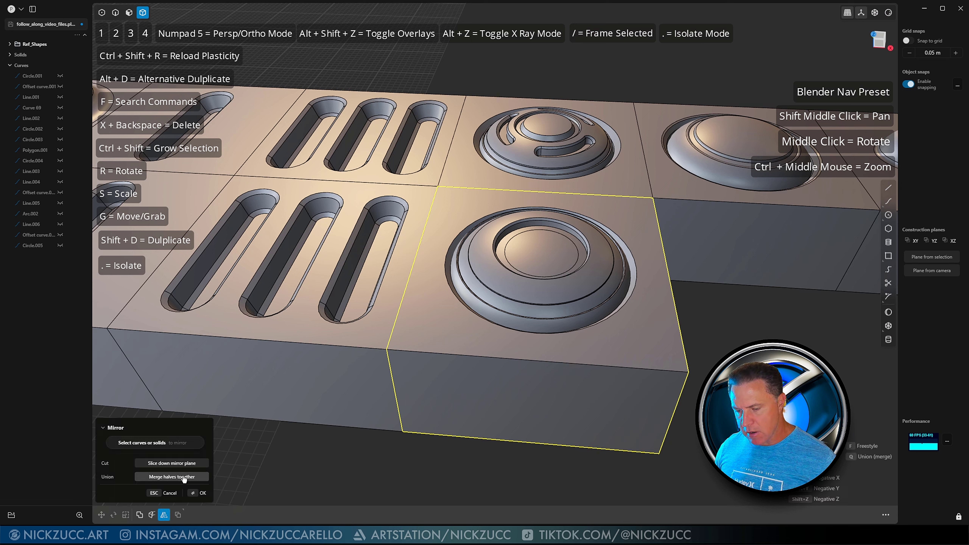
{"action": "left_click", "coordinate": [533, 361]}
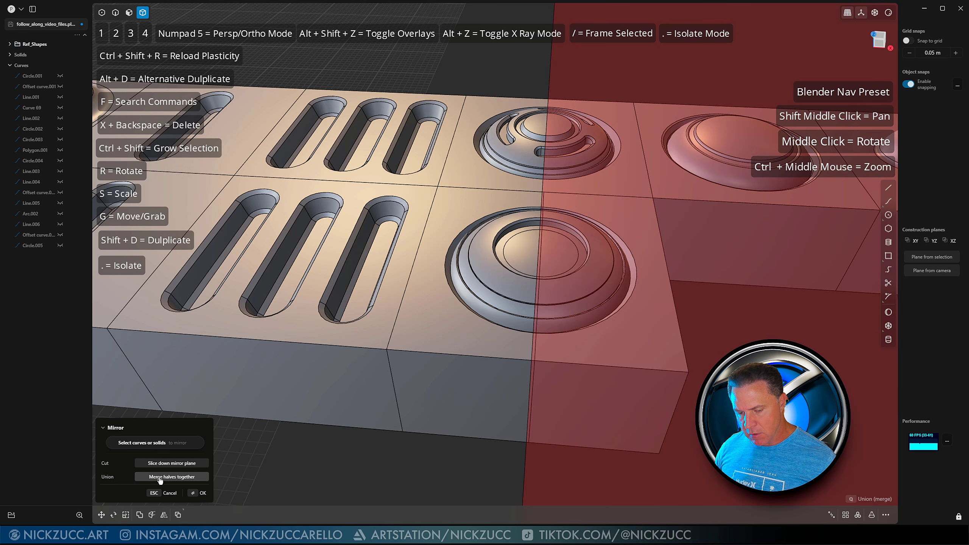
{"action": "left_click", "coordinate": [191, 493]}
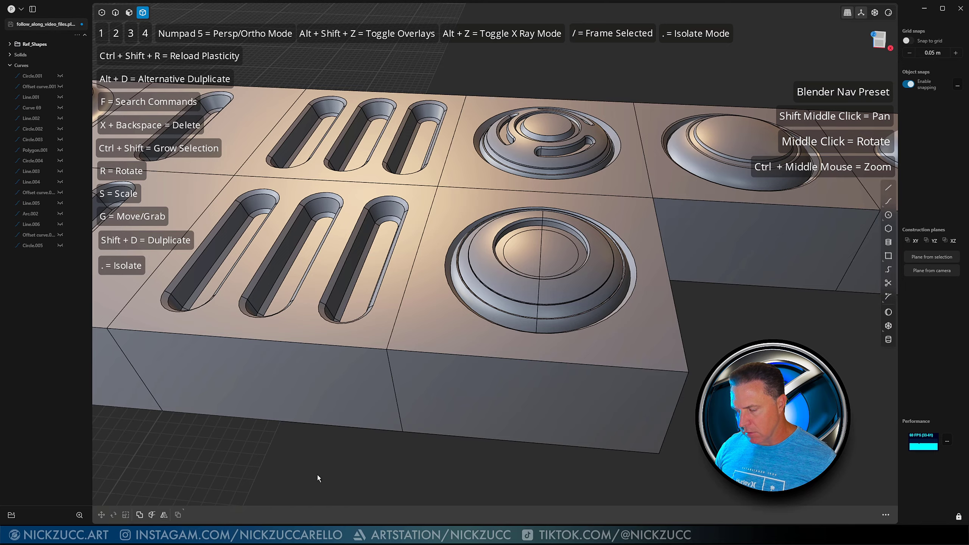
Step: Mirror the domed block front to back about its middle, slicing down the mirror plane without merging the halves
{"action": "middle_click_drag", "start_coordinate": [360, 436], "coordinate": [308, 412]}
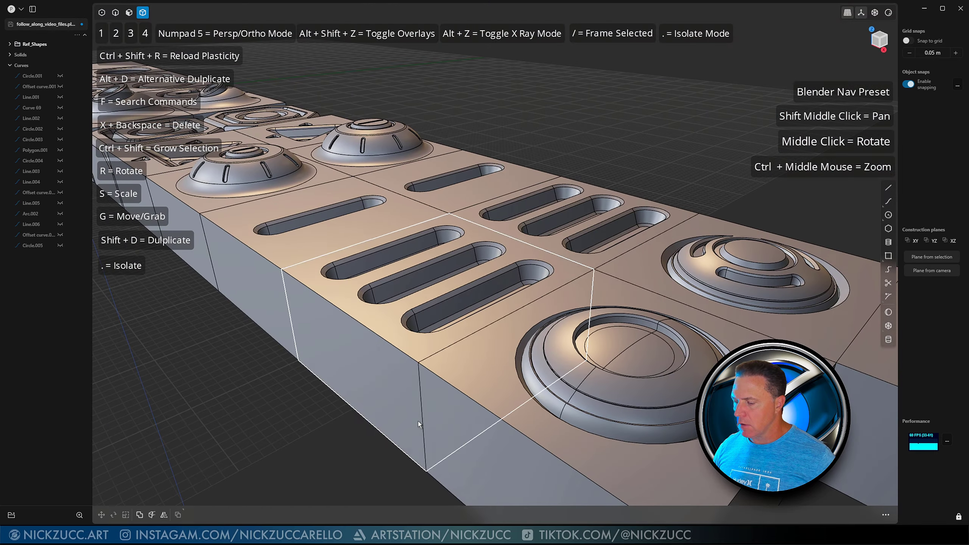
{"action": "middle_click_drag", "start_coordinate": [417, 421], "coordinate": [404, 361]}
{"action": "left_click", "coordinate": [410, 359]}
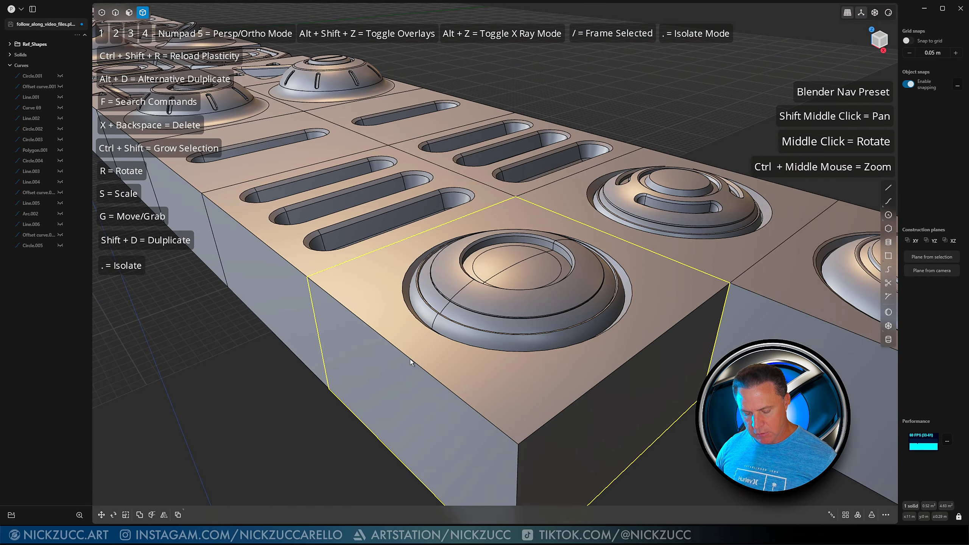
{"action": "key", "text": "alt+x"}
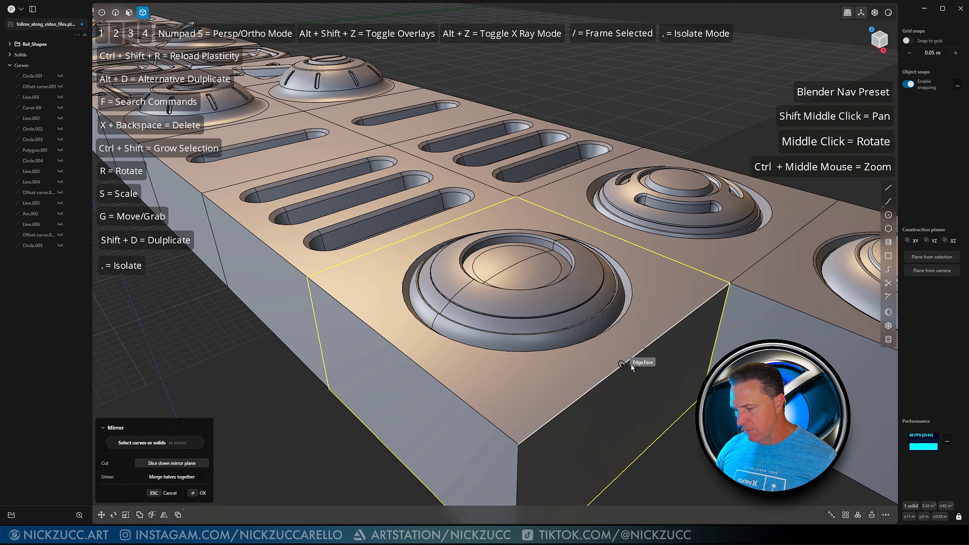
{"action": "left_click", "coordinate": [647, 351]}
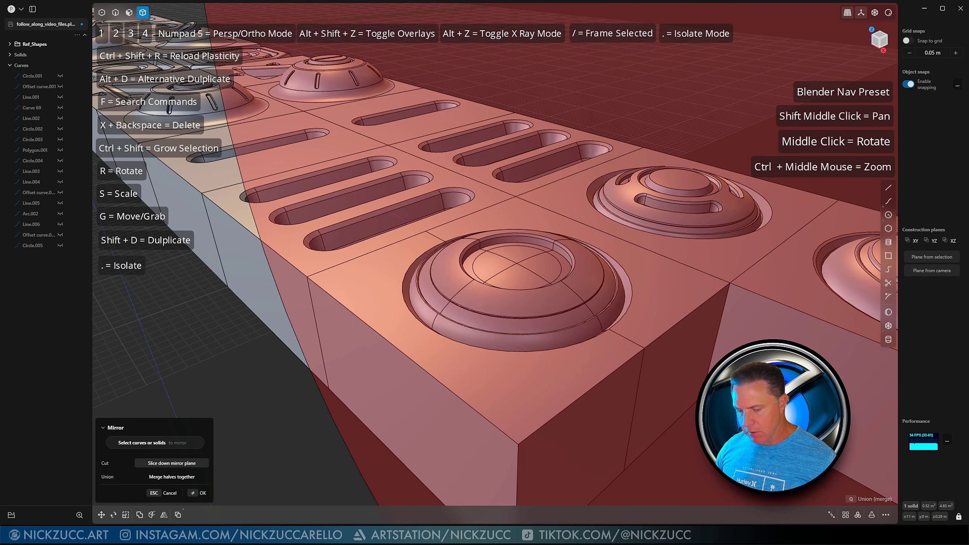
{"action": "left_click", "coordinate": [198, 493]}
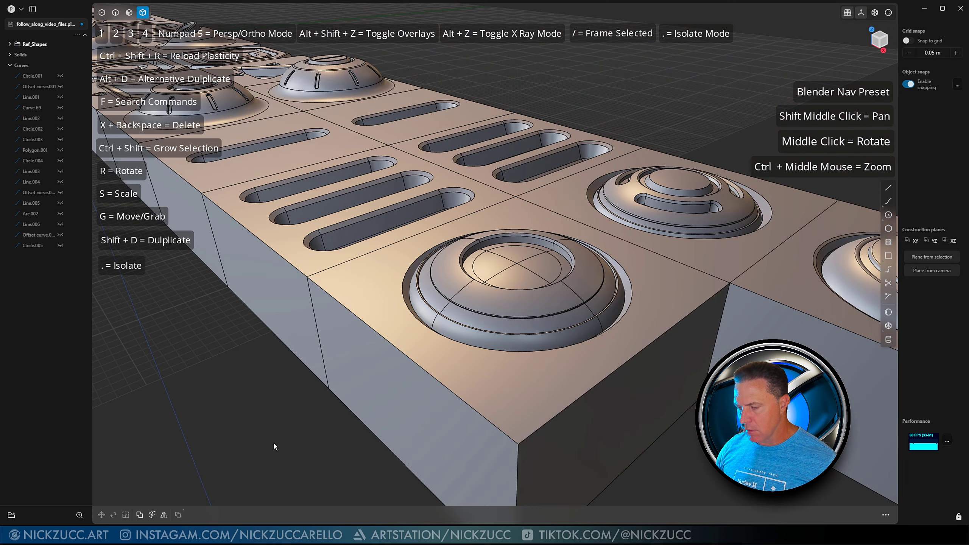
Step: Offset the four quarter faces of the inner disc in the dome's pocket by about 0.026 m, tapering the sides about 7.1 degrees
{"action": "middle_click_drag", "start_coordinate": [274, 444], "coordinate": [259, 326]}
{"action": "scroll", "coordinate": [301, 382], "scroll_direction": "up", "scroll_amount": 2}
{"action": "mouse_move", "coordinate": [353, 387]}
{"action": "middle_mouse_down"}
{"action": "mouse_move", "coordinate": [379, 362]}
{"action": "mouse_move", "coordinate": [341, 356]}
{"action": "mouse_move", "coordinate": [438, 389]}
{"action": "mouse_move", "coordinate": [443, 414]}
{"action": "mouse_move", "coordinate": [369, 389]}
{"action": "middle_mouse_up"}
{"action": "key", "text": "3"}
{"action": "left_click", "coordinate": [383, 354]}
{"action": "key", "text": "o"}
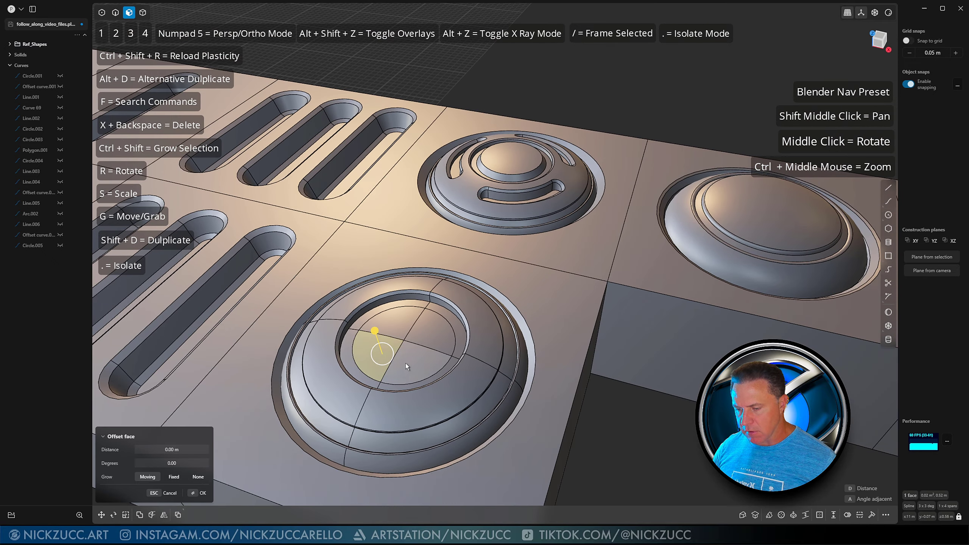
{"action": "middle_click_drag", "start_coordinate": [393, 358], "coordinate": [394, 306]}
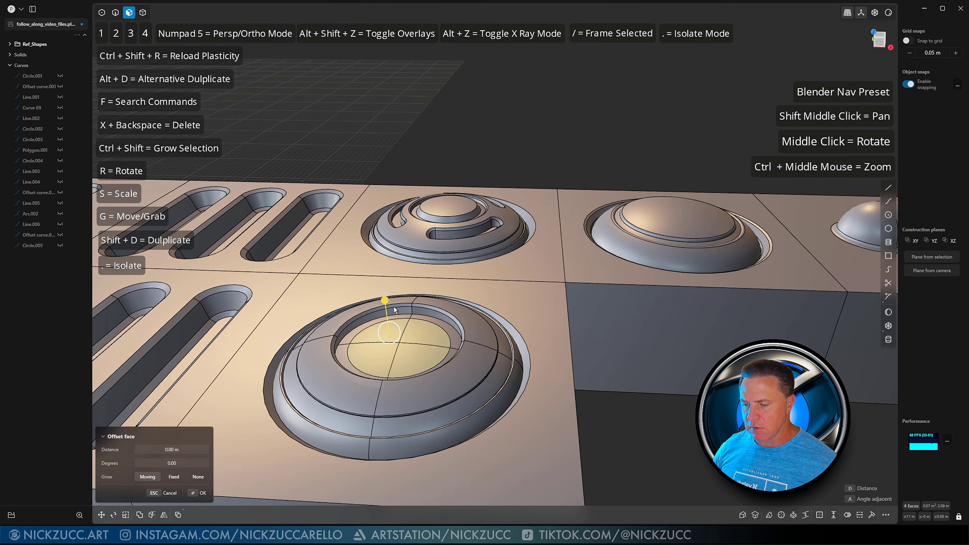
{"action": "left_click_drag", "start_coordinate": [385, 301], "coordinate": [387, 291]}
{"action": "middle_click_drag", "start_coordinate": [380, 372], "coordinate": [394, 336]}
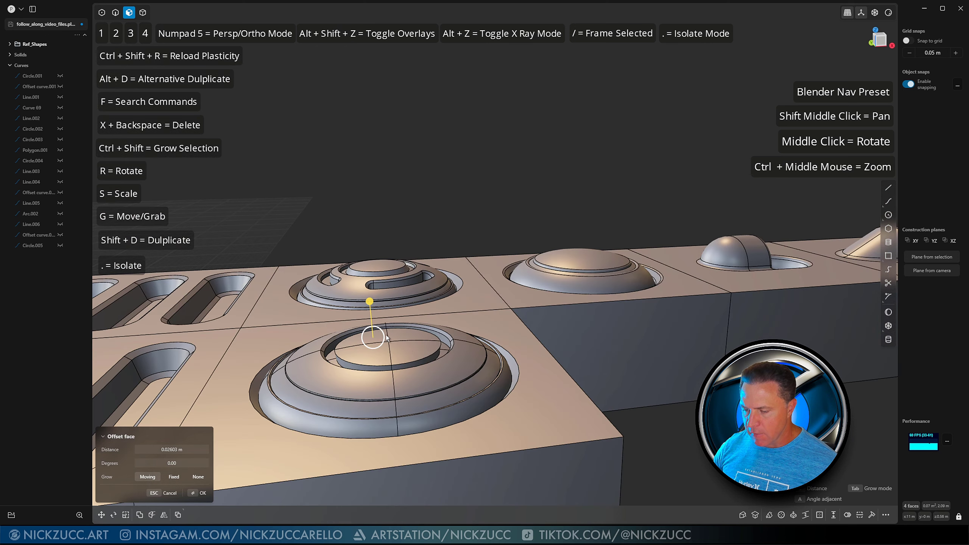
{"action": "left_click_drag", "start_coordinate": [383, 337], "coordinate": [383, 337]}
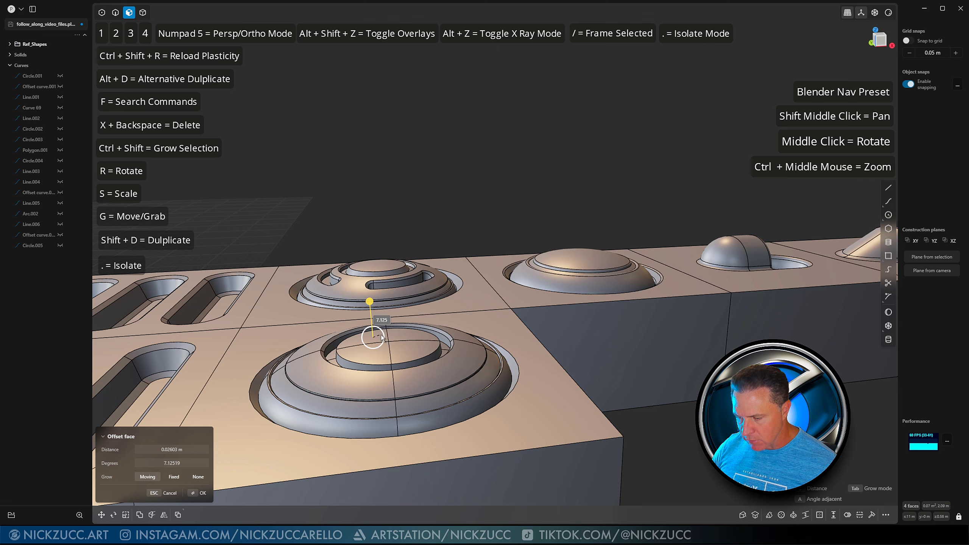
{"action": "key", "text": "Return"}
Step: Examine the seam edges running across the dome's inner disc, pocket and sloped outer surface
{"action": "middle_click_drag", "start_coordinate": [678, 458], "coordinate": [389, 345]}
{"action": "key", "text": "2"}
{"action": "left_click", "coordinate": [395, 337]}
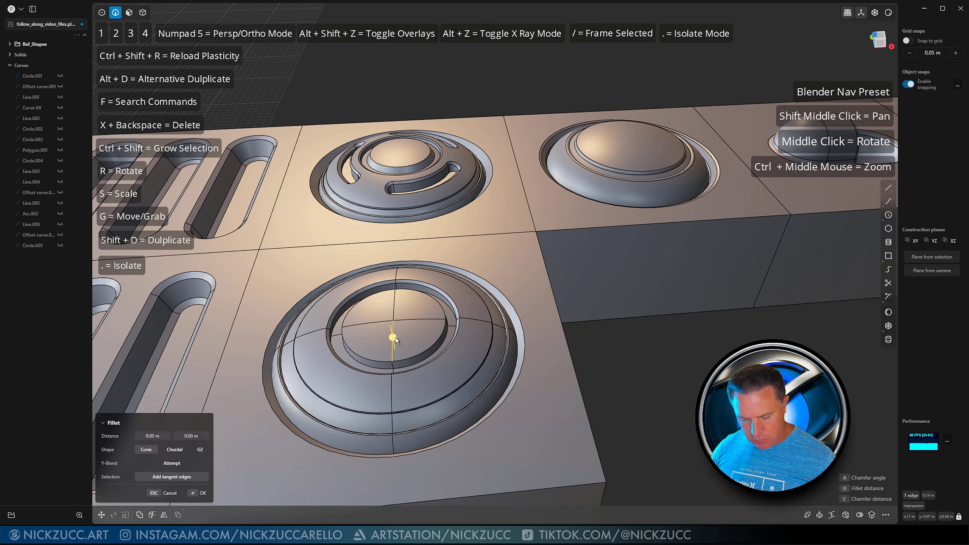
{"action": "left_click", "coordinate": [395, 338]}
{"action": "left_click", "coordinate": [394, 314]}
{"action": "left_click", "coordinate": [393, 314]}
{"action": "left_click", "coordinate": [404, 320]}
{"action": "left_click", "coordinate": [404, 321]}
{"action": "left_click", "coordinate": [383, 322]}
{"action": "left_click", "coordinate": [383, 322]}
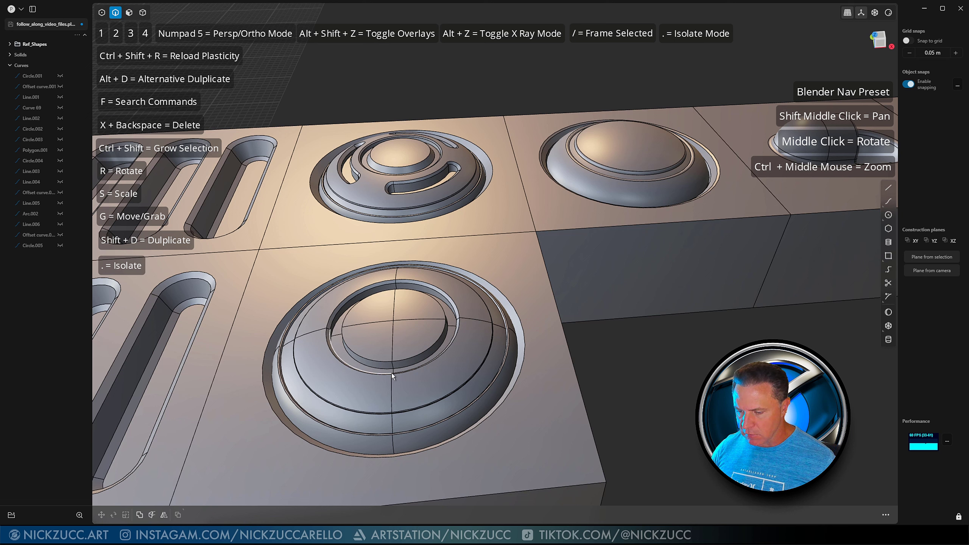
{"action": "left_click", "coordinate": [392, 383]}
{"action": "left_click", "coordinate": [391, 383]}
{"action": "left_click", "coordinate": [319, 329]}
{"action": "left_click", "coordinate": [319, 330]}
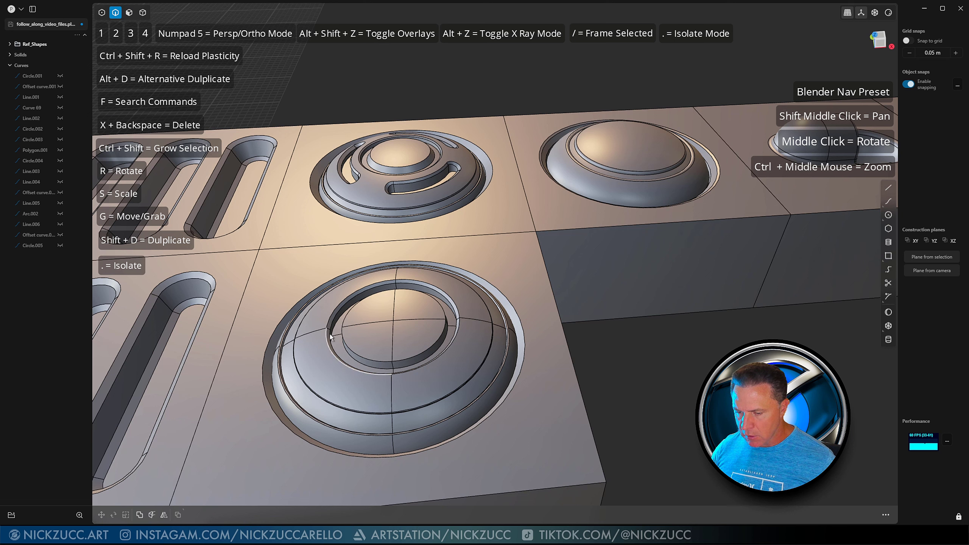
{"action": "left_click", "coordinate": [300, 336]}
{"action": "left_click", "coordinate": [300, 336]}
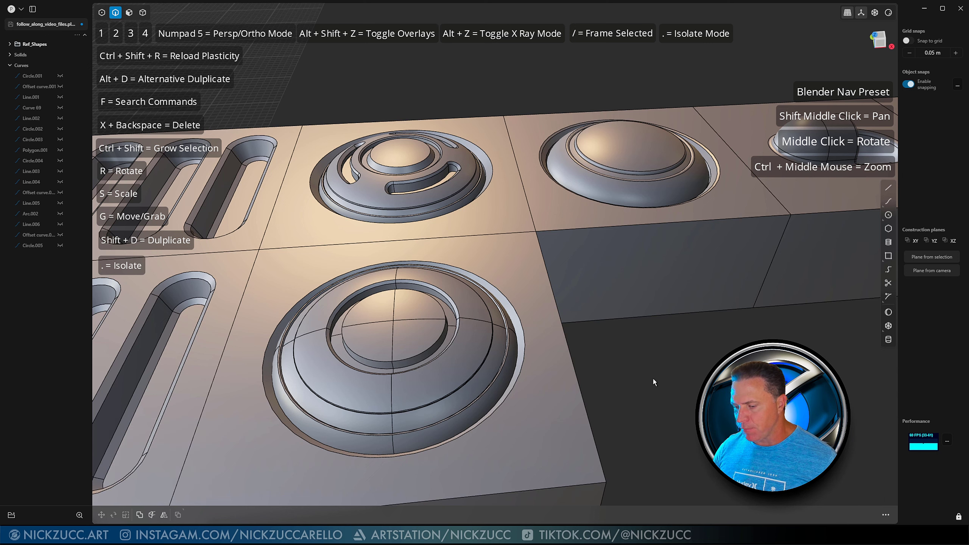
Step: Chamfer the top rim edges of the raised disc inside the dome's pocket
{"action": "middle_click_drag", "start_coordinate": [652, 378], "coordinate": [602, 377]}
{"action": "middle_click_drag", "start_coordinate": [481, 351], "coordinate": [413, 322]}
{"action": "double_click", "coordinate": [428, 342]}
{"action": "left_click_drag", "start_coordinate": [483, 327], "coordinate": [479, 328]}
{"action": "middle_click_drag", "start_coordinate": [479, 328], "coordinate": [568, 371]}
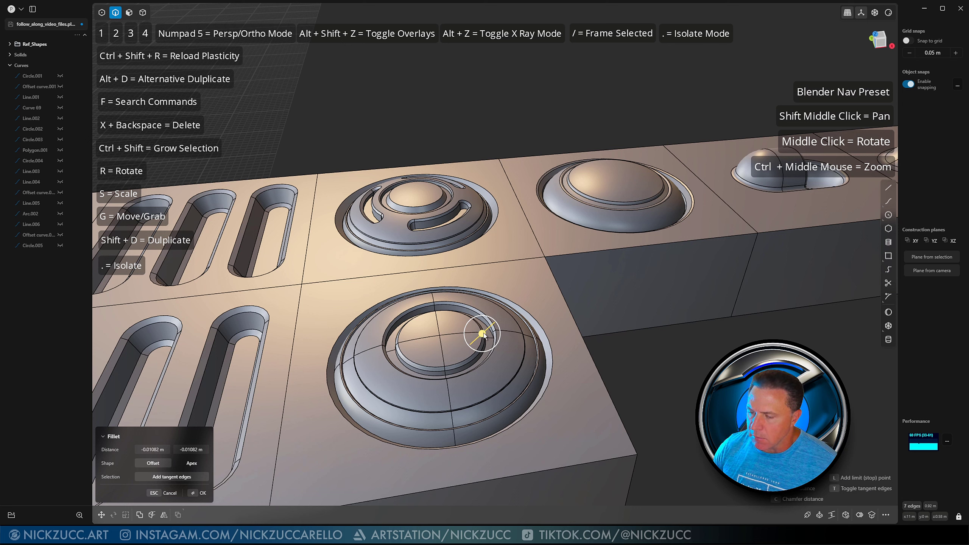
{"action": "left_click_drag", "start_coordinate": [482, 335], "coordinate": [478, 334]}
{"action": "key", "text": "Return"}
Step: Try to add a concentric loop cut to the dome's sloped face between the pocket and the outer groove
{"action": "middle_click_drag", "start_coordinate": [643, 384], "coordinate": [603, 391]}
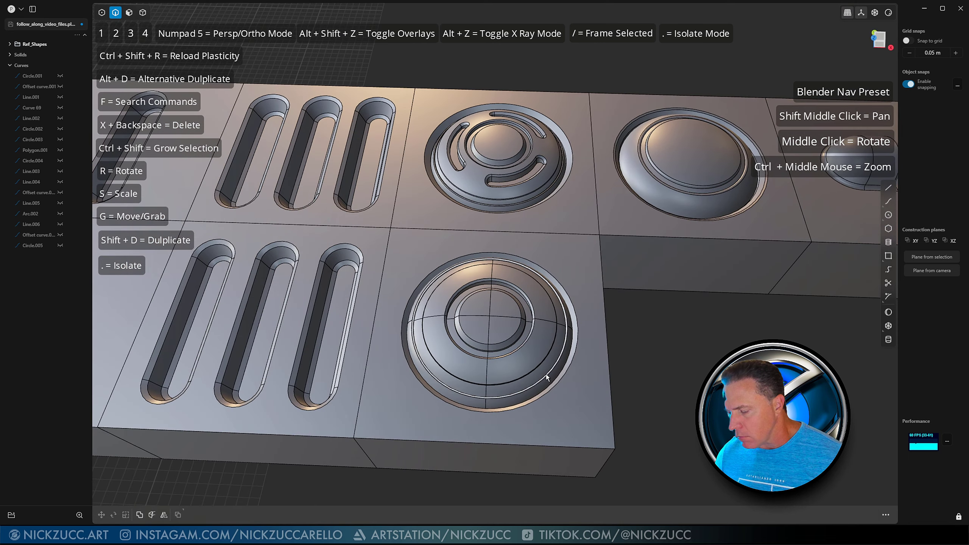
{"action": "scroll", "coordinate": [544, 374], "scroll_direction": "up", "scroll_amount": 4}
{"action": "middle_click_drag", "start_coordinate": [535, 370], "coordinate": [524, 357]}
{"action": "key", "text": "ctrl+r"}
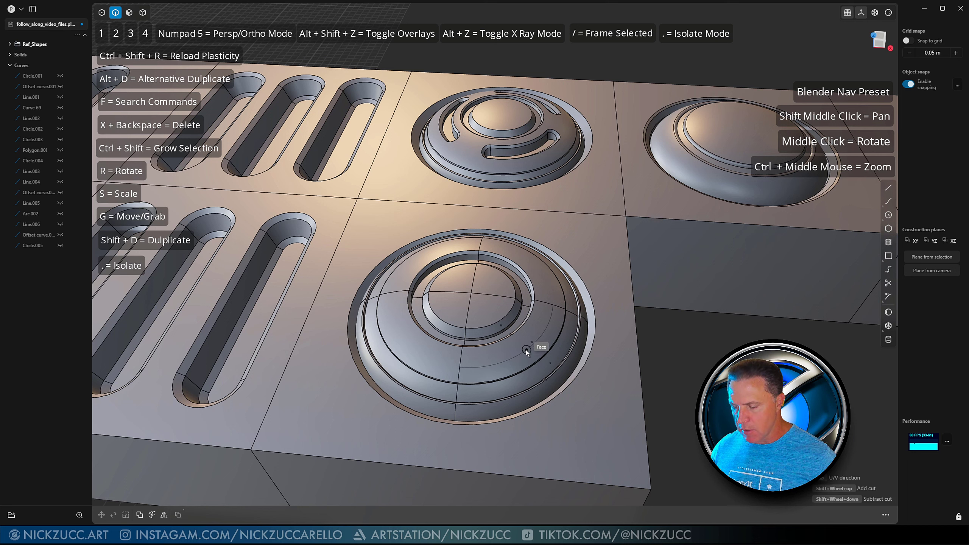
{"action": "left_click", "coordinate": [463, 366]}
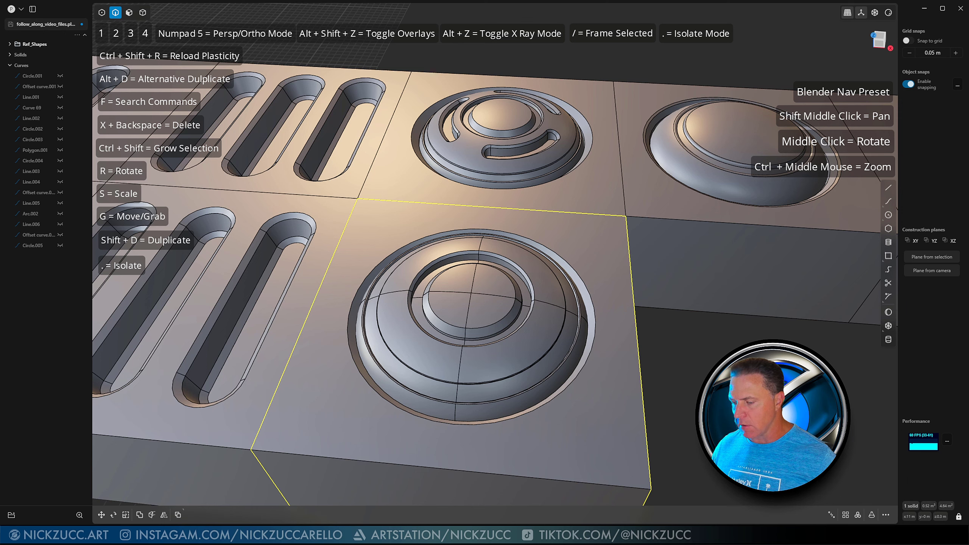
Step: Draw a circle centred on the dome's disc, reaching midway along the sloped surface between the pocket rim and outer edge
{"action": "middle_click_drag", "start_coordinate": [533, 351], "coordinate": [587, 371]}
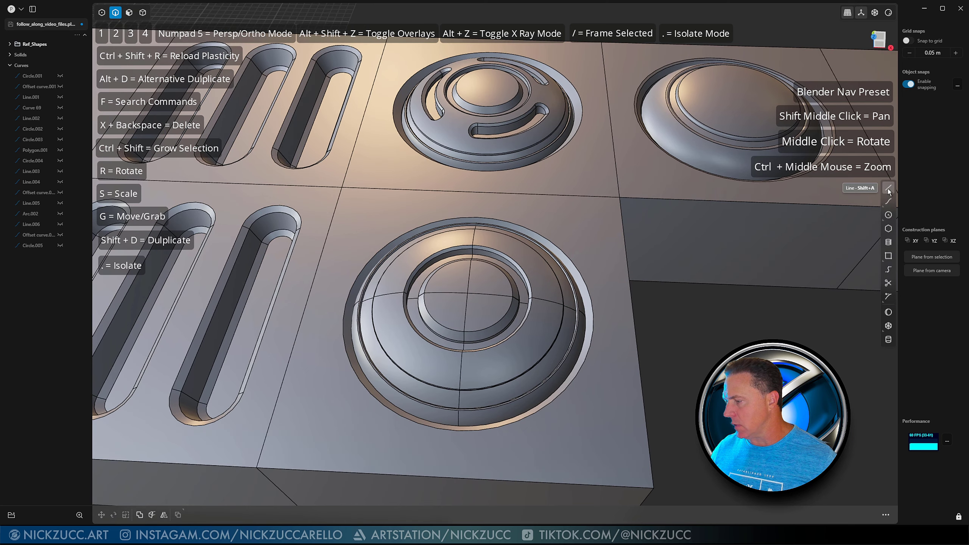
{"action": "left_click", "coordinate": [888, 215]}
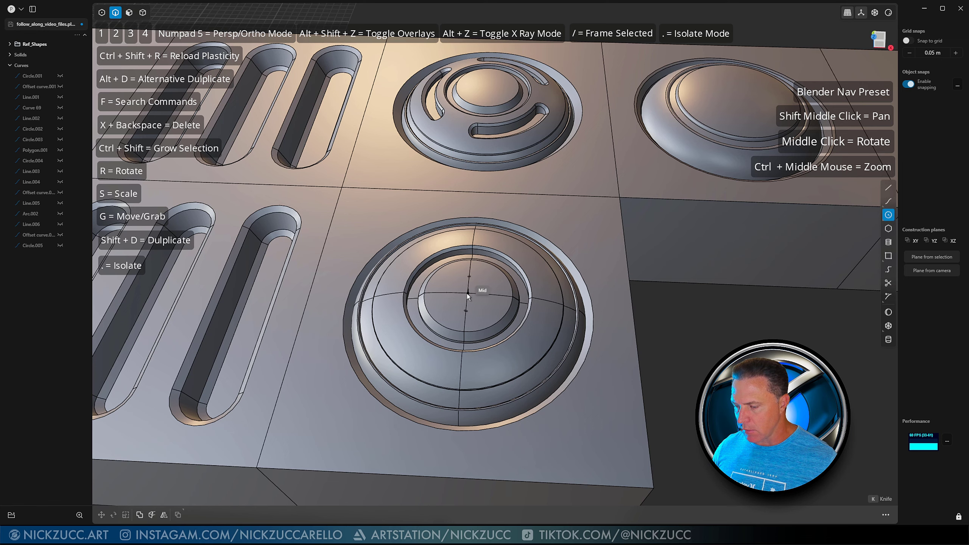
{"action": "scroll", "coordinate": [473, 292], "scroll_direction": "up", "scroll_amount": 3}
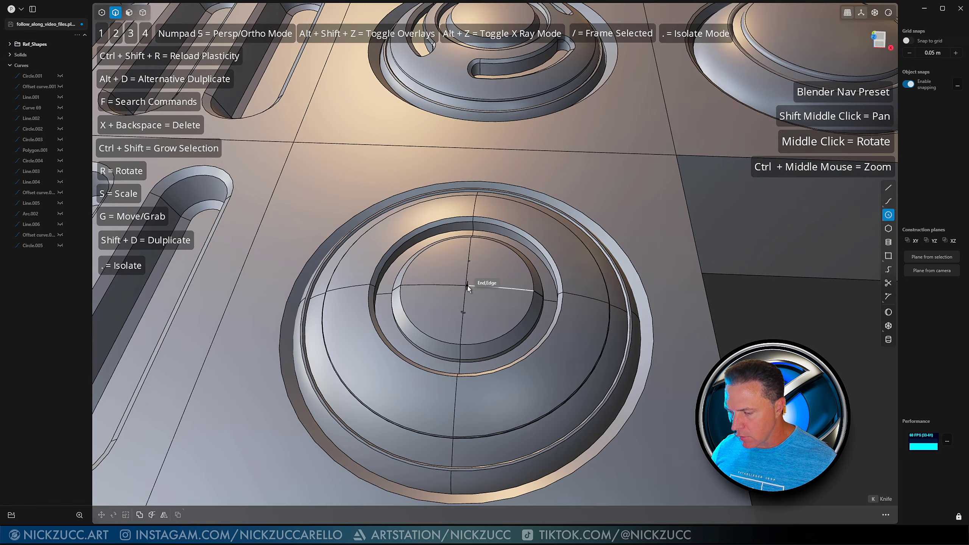
{"action": "middle_click_drag", "start_coordinate": [466, 286], "coordinate": [445, 271]}
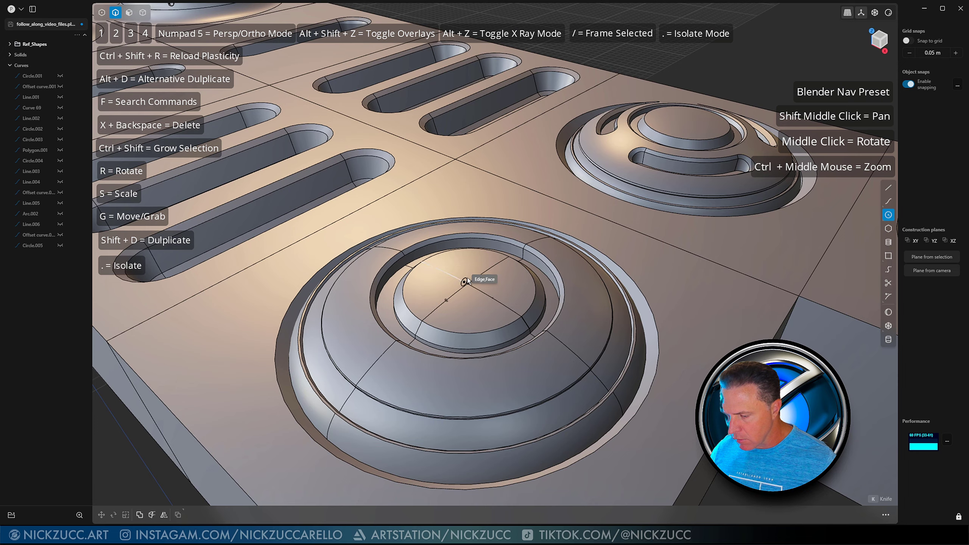
{"action": "scroll", "coordinate": [464, 290], "scroll_direction": "up", "scroll_amount": 3}
{"action": "scroll", "coordinate": [465, 291], "scroll_direction": "up", "scroll_amount": 8}
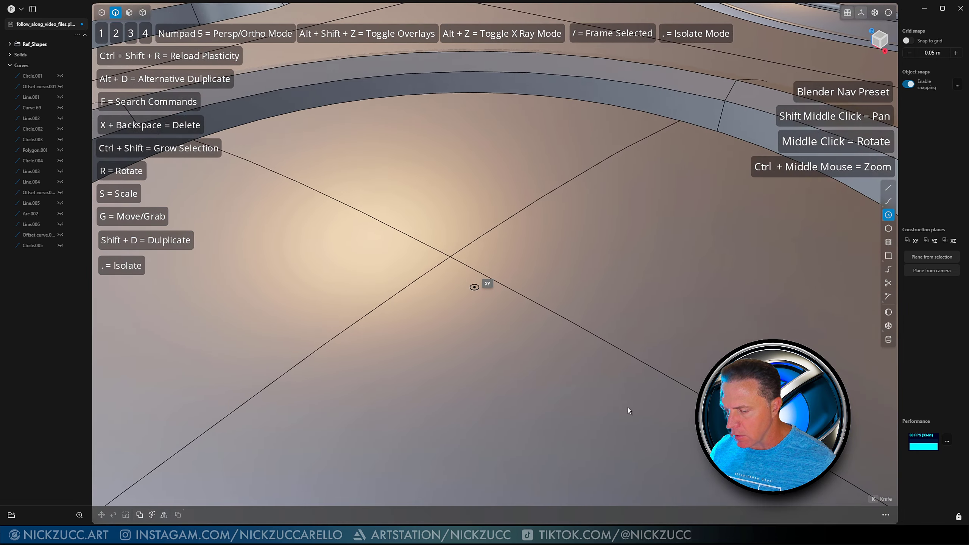
{"action": "left_click", "coordinate": [454, 269]}
{"action": "scroll", "coordinate": [566, 355], "scroll_direction": "down", "scroll_amount": 4}
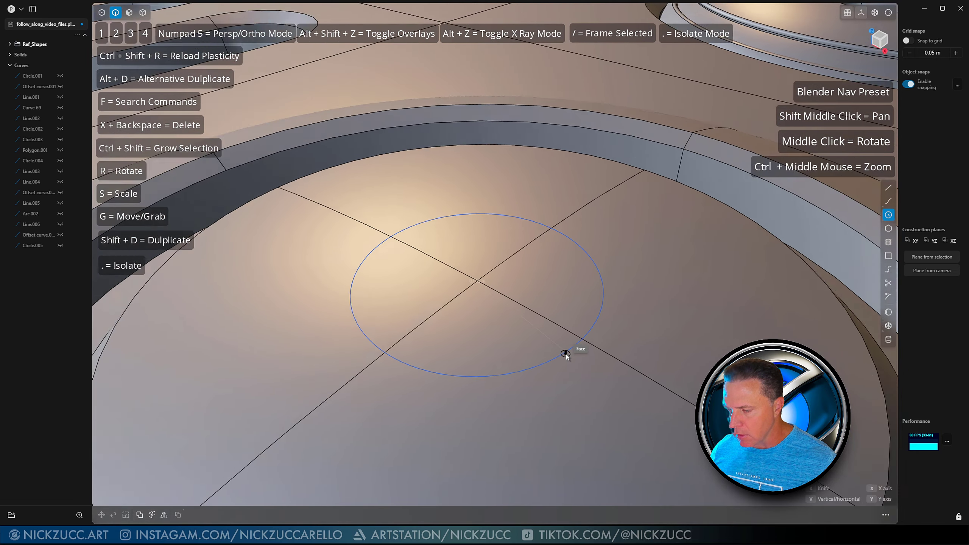
{"action": "scroll", "coordinate": [566, 353], "scroll_direction": "down", "scroll_amount": 10}
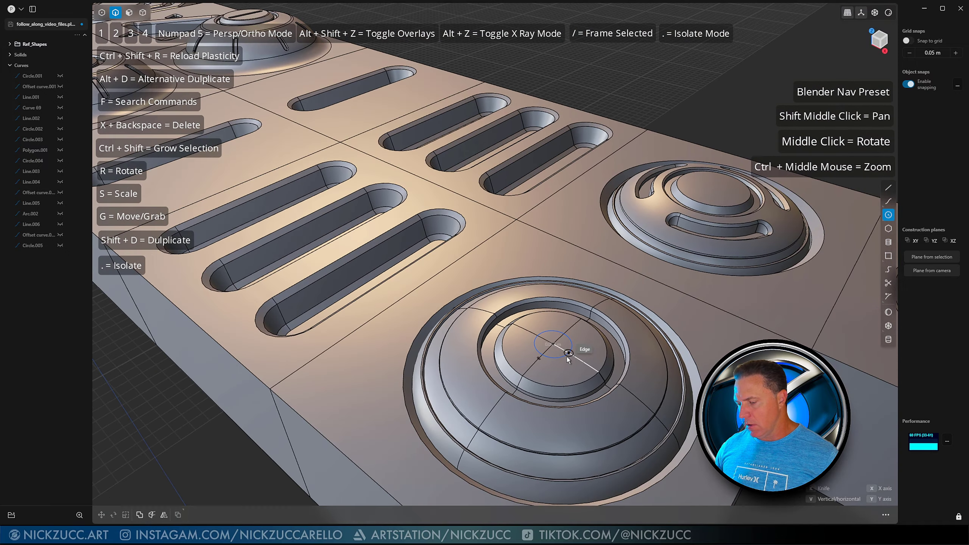
{"action": "middle_click_drag", "start_coordinate": [625, 396], "coordinate": [649, 427]}
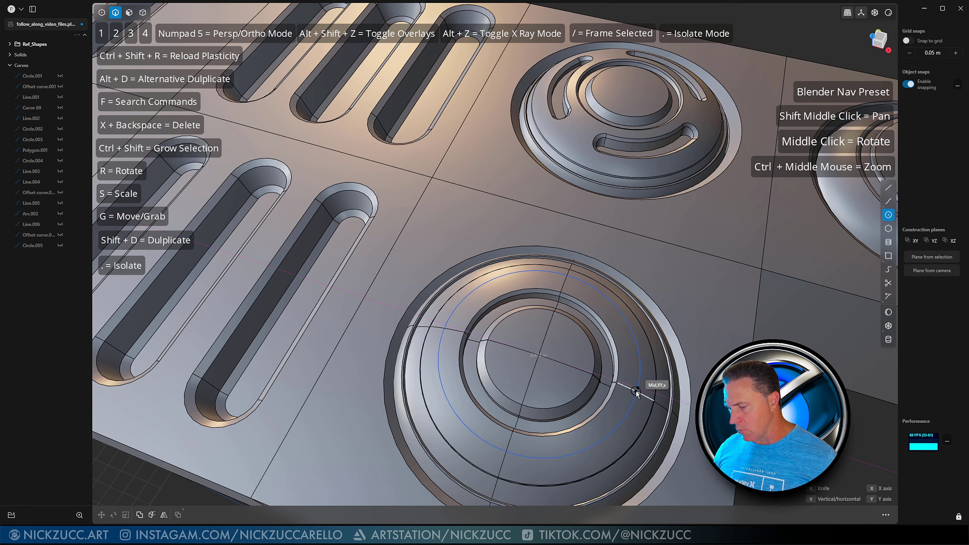
{"action": "left_click", "coordinate": [636, 393]}
{"action": "key", "text": "Escape"}
Step: Set a temporary construction plane from the new circle's region
{"action": "middle_click_drag", "start_coordinate": [636, 393], "coordinate": [600, 378]}
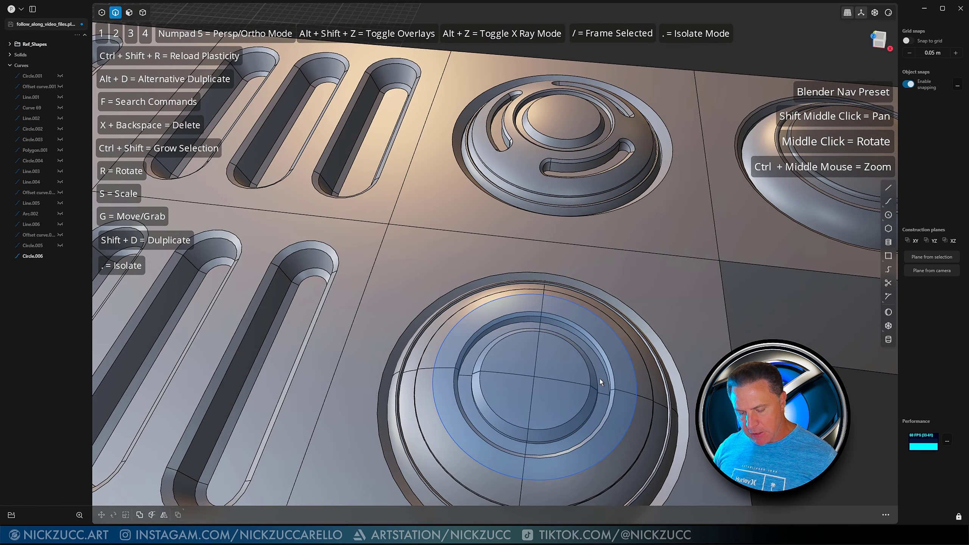
{"action": "key", "text": "3"}
{"action": "left_click", "coordinate": [619, 344]}
{"action": "key", "text": "e"}
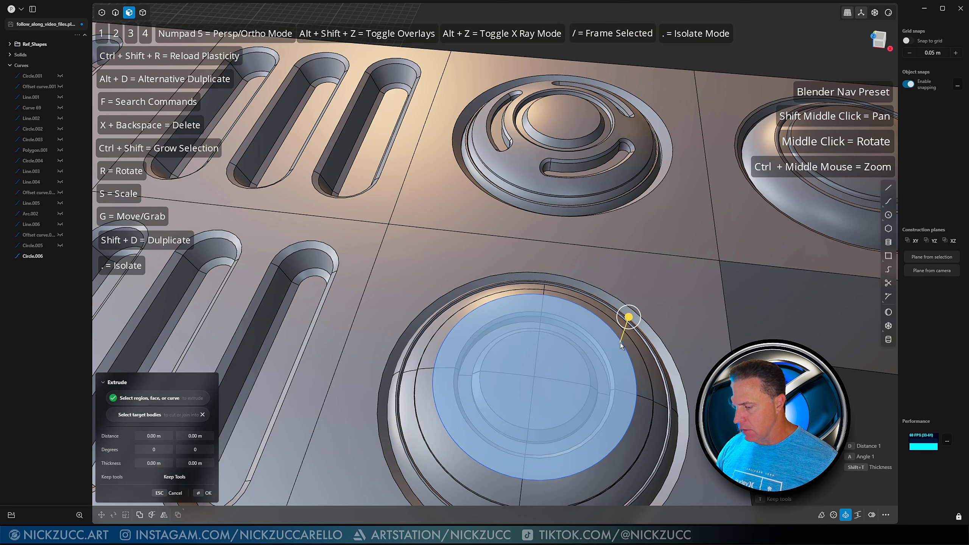
{"action": "left_click", "coordinate": [931, 259]}
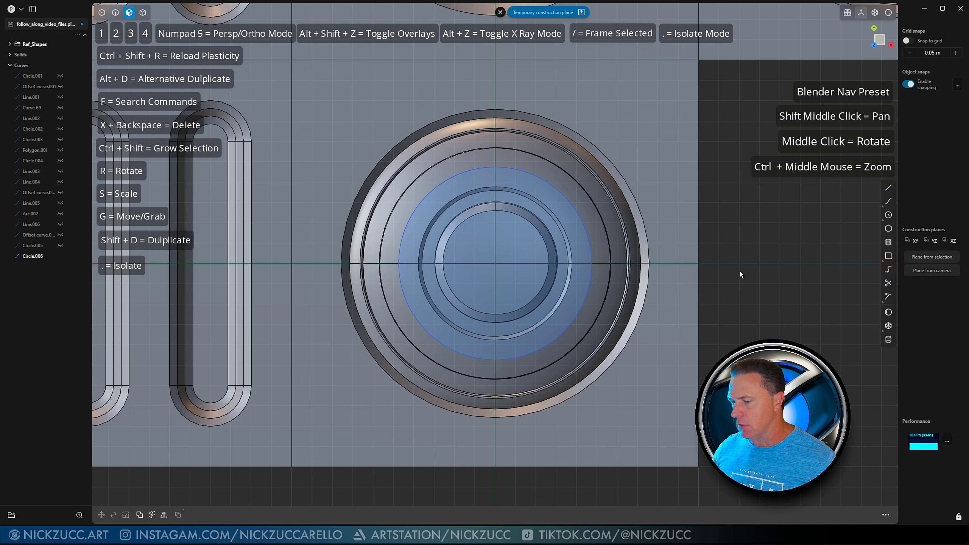
Step: With grid snapping on and object snapping off, draw a vertical line about 0.25 m long from the dome's centre to just beyond the circle
{"action": "left_click", "coordinate": [888, 189]}
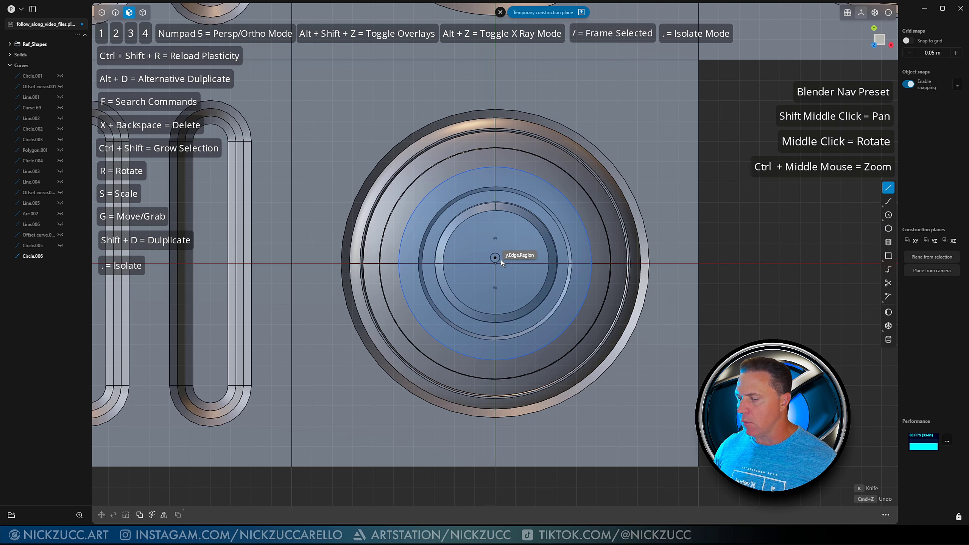
{"action": "scroll", "coordinate": [494, 266], "scroll_direction": "up", "scroll_amount": 3}
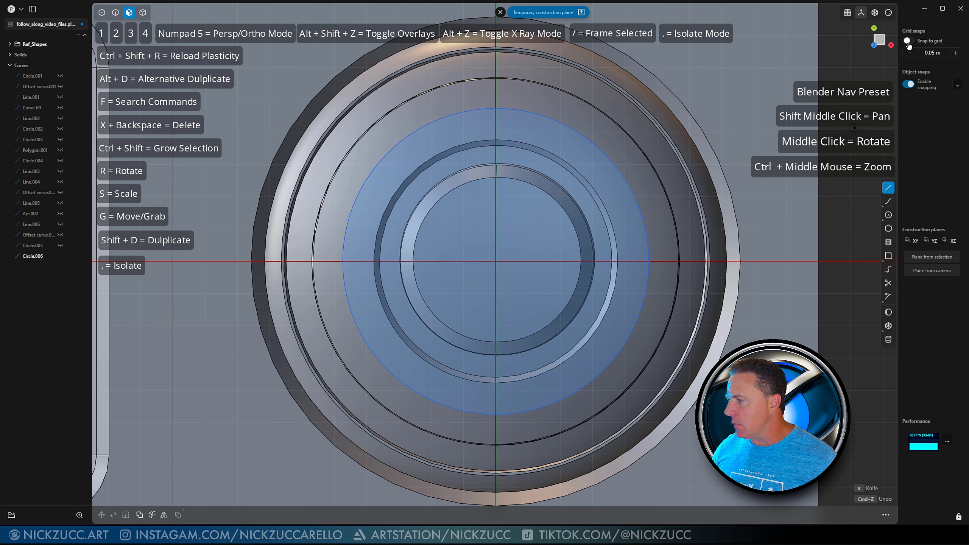
{"action": "left_click", "coordinate": [499, 262]}
{"action": "left_click", "coordinate": [500, 99]}
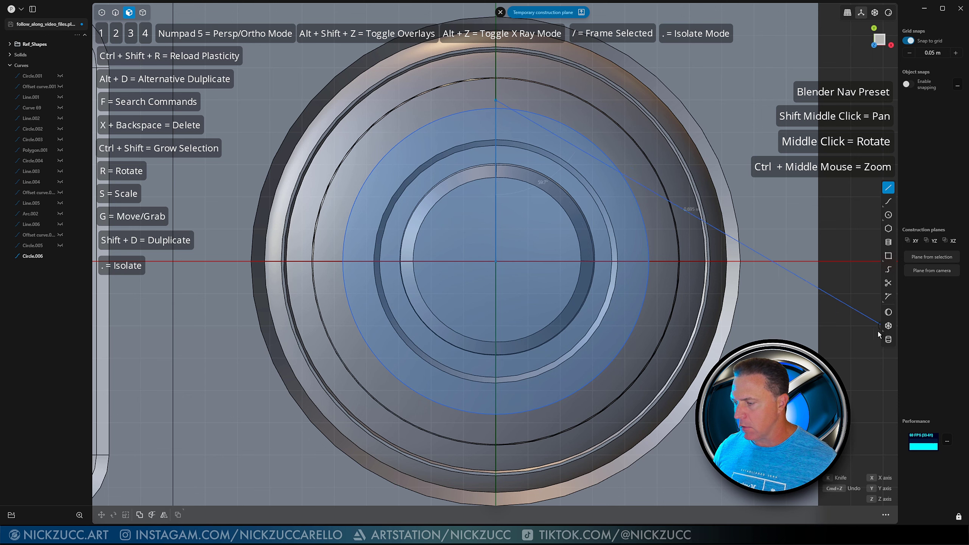
{"action": "scroll", "coordinate": [829, 323], "scroll_direction": "down", "scroll_amount": 2}
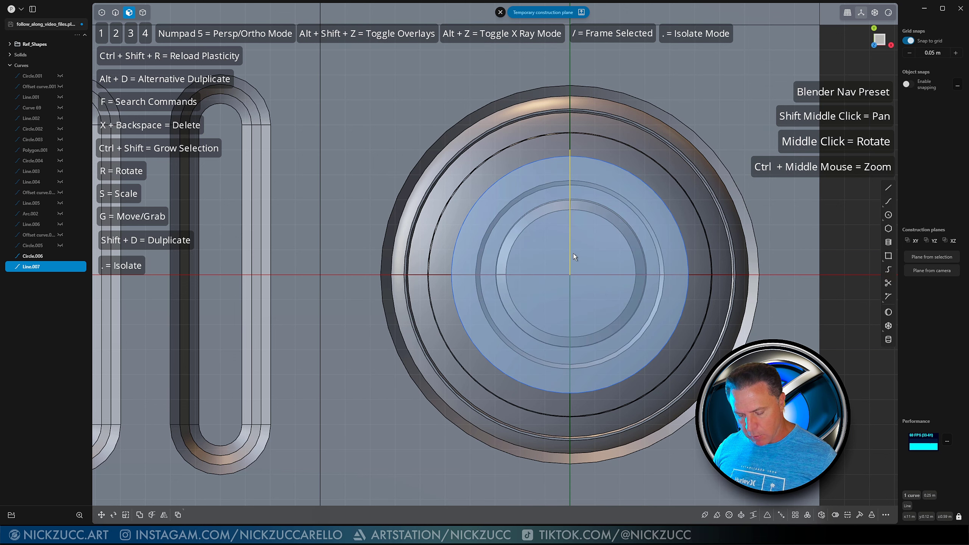
{"action": "key", "text": "r"}
{"action": "left_click_drag", "start_coordinate": [576, 212], "coordinate": [604, 246]}
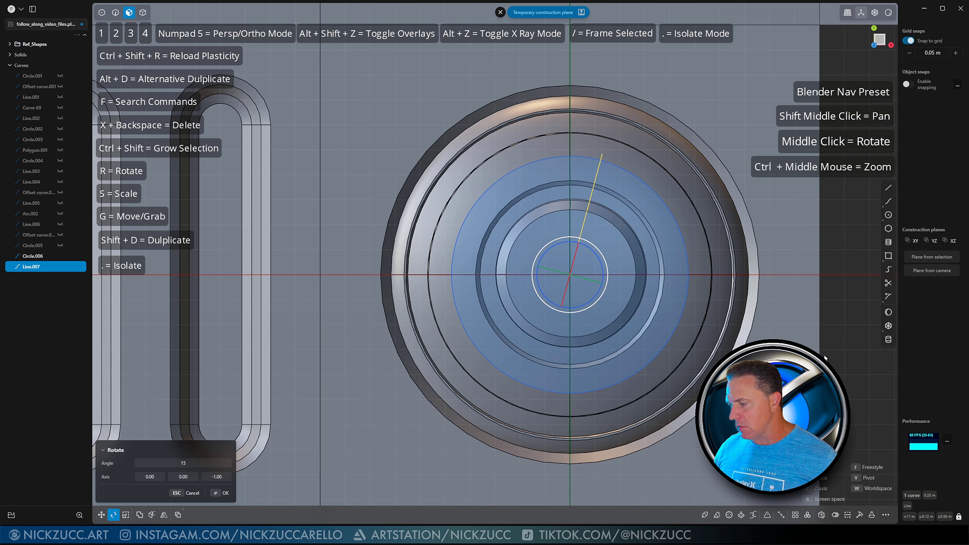
{"action": "key", "text": "Escape"}
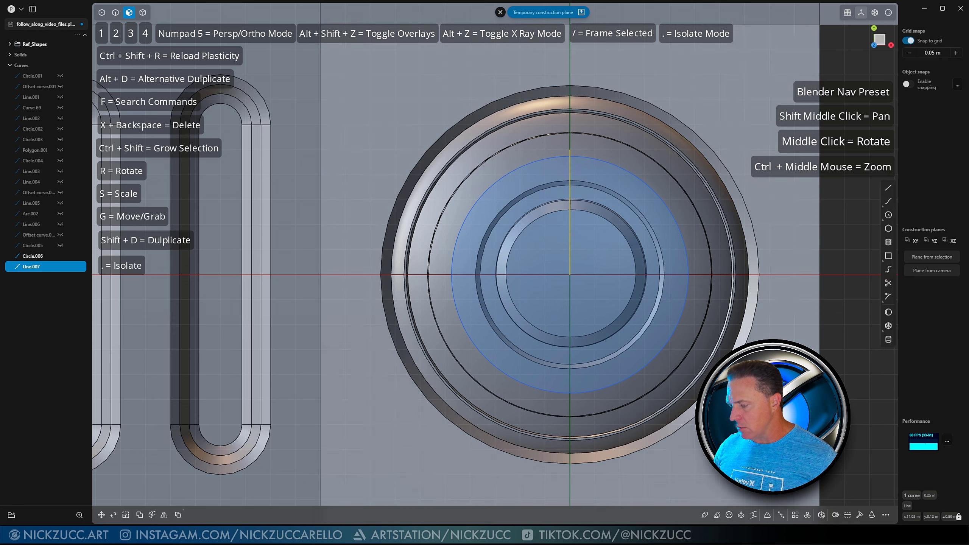
Step: Create a radial array of the vertical line around the dome's centre, with number 24 over 360 degrees
{"action": "left_click", "coordinate": [809, 515]}
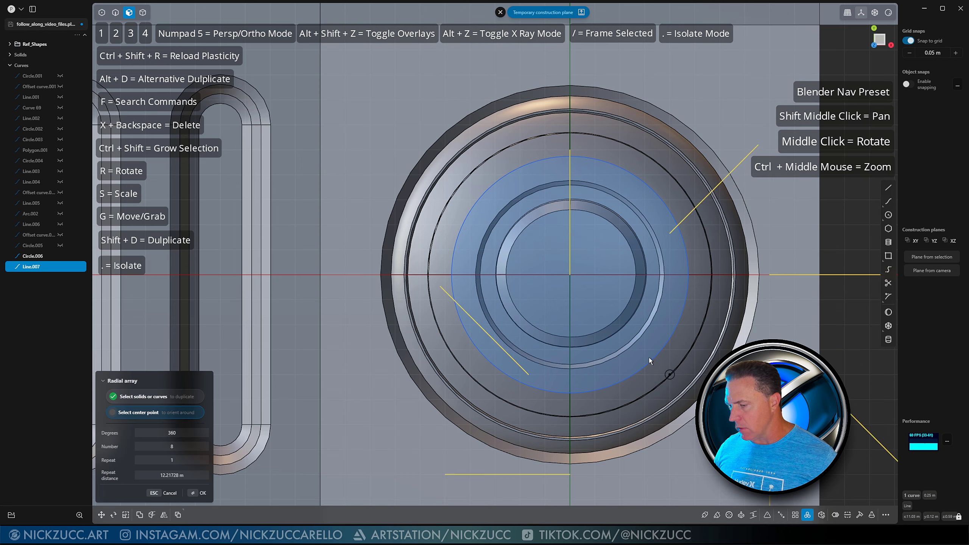
{"action": "left_click", "coordinate": [570, 275]}
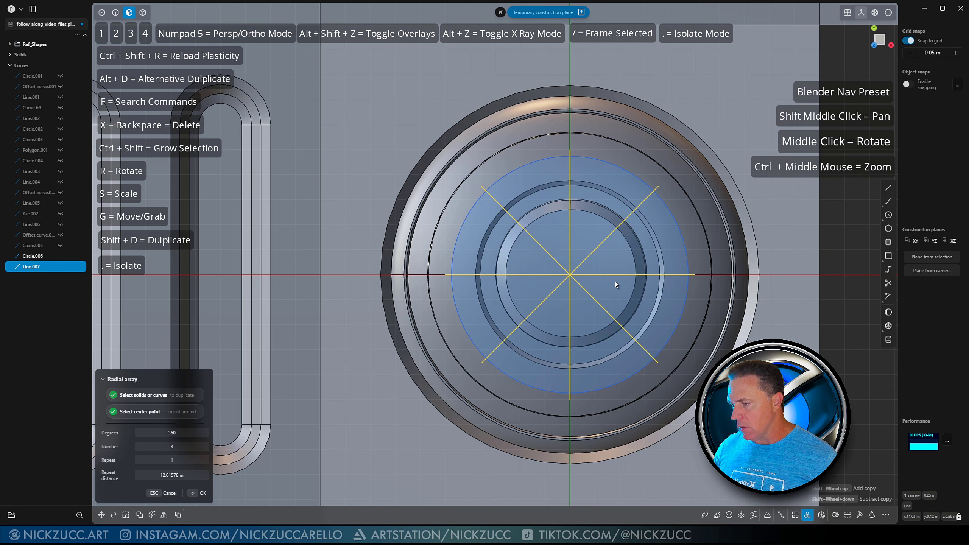
{"action": "left_click", "coordinate": [183, 445]}
{"action": "type", "text": "1"}
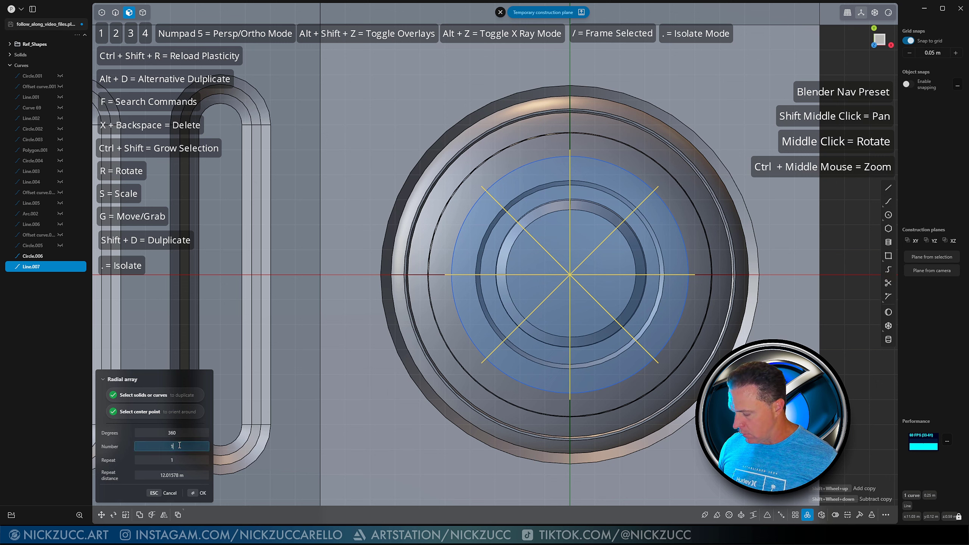
{"action": "type", "text": "6"}
{"action": "key", "text": "Return"}
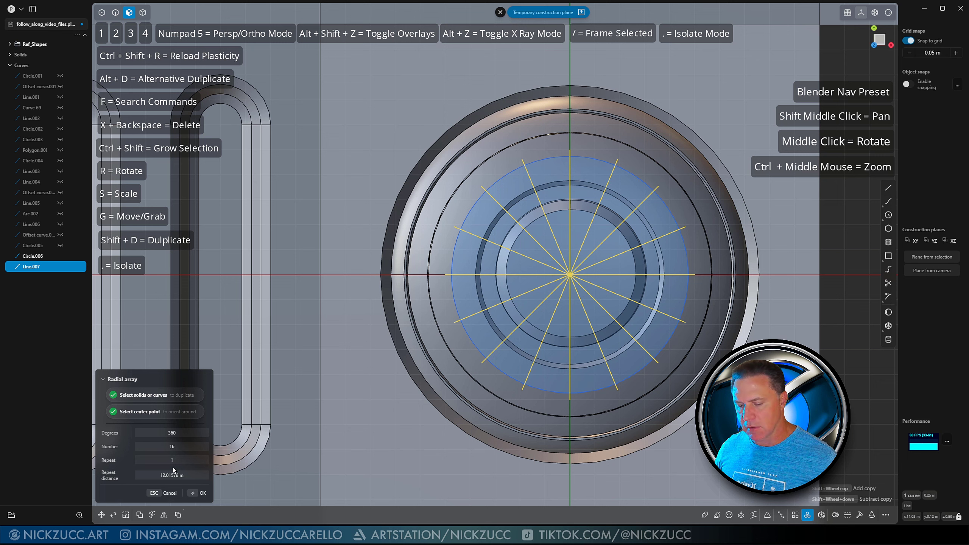
{"action": "left_click", "coordinate": [177, 445]}
{"action": "type", "text": "240"}
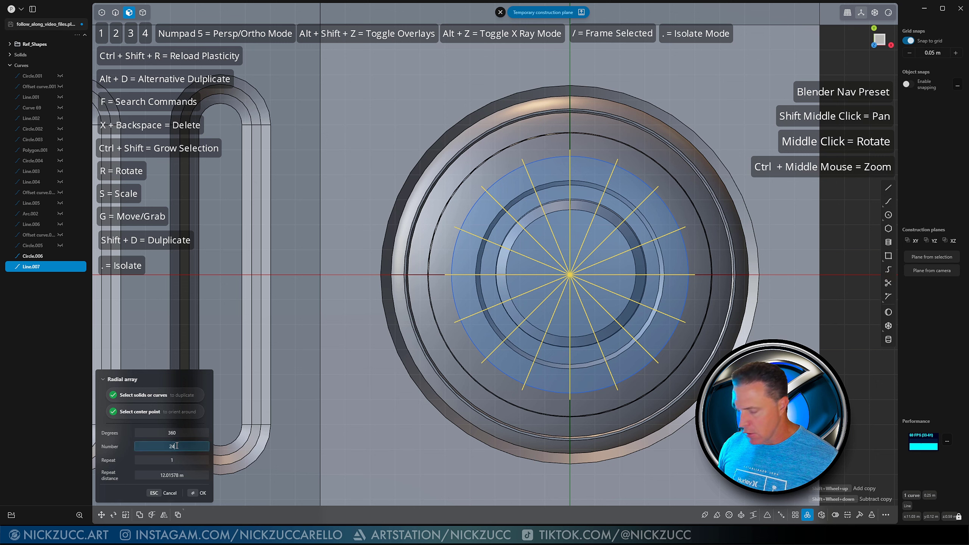
{"action": "key", "text": "BackSpace"}
{"action": "key", "text": "Tab"}
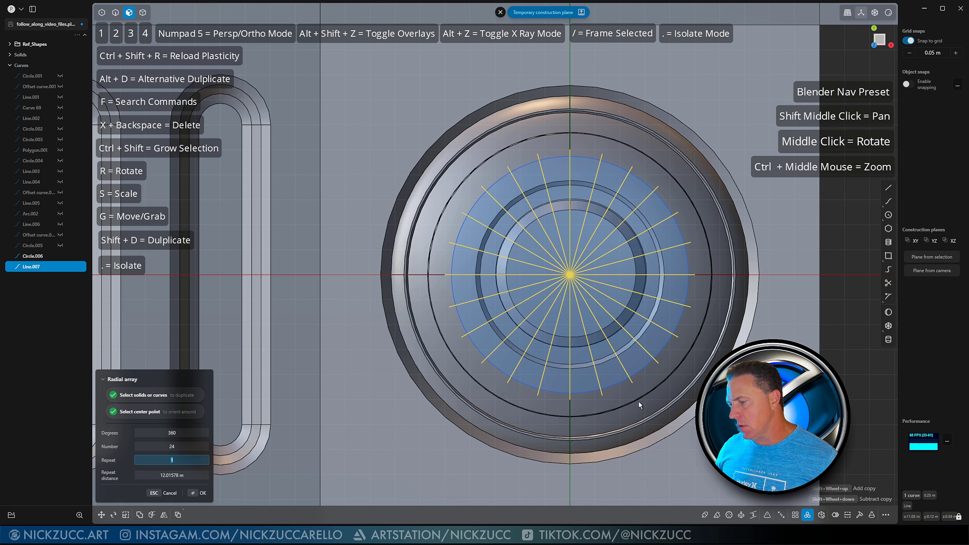
{"action": "key", "text": "Return"}
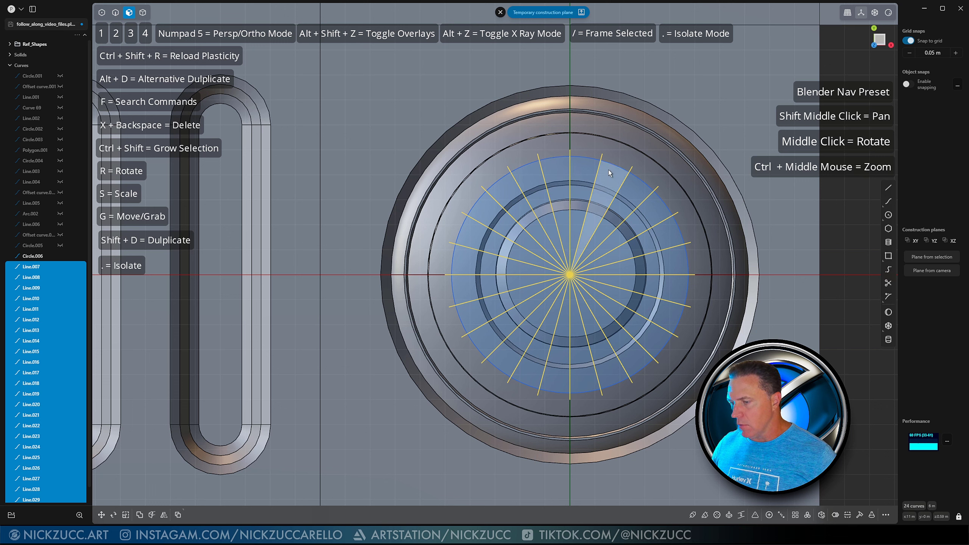
Step: Delete the array lines on the dome's right half, keeping the vertical line and those 15° and 75° clockwise from it
{"action": "key", "text": "2"}
{"action": "key", "text": "Escape"}
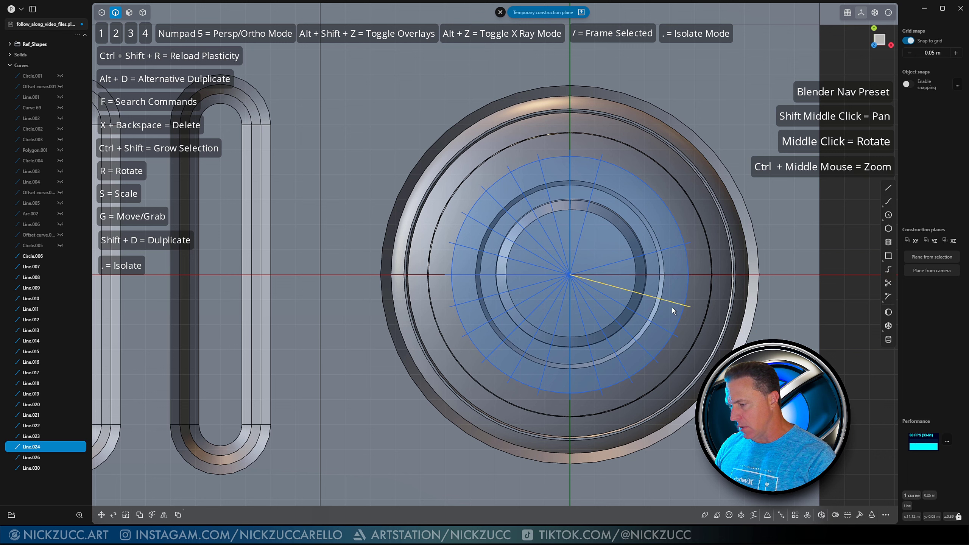
{"action": "left_click", "coordinate": [639, 342]}
{"action": "key", "text": "x"}
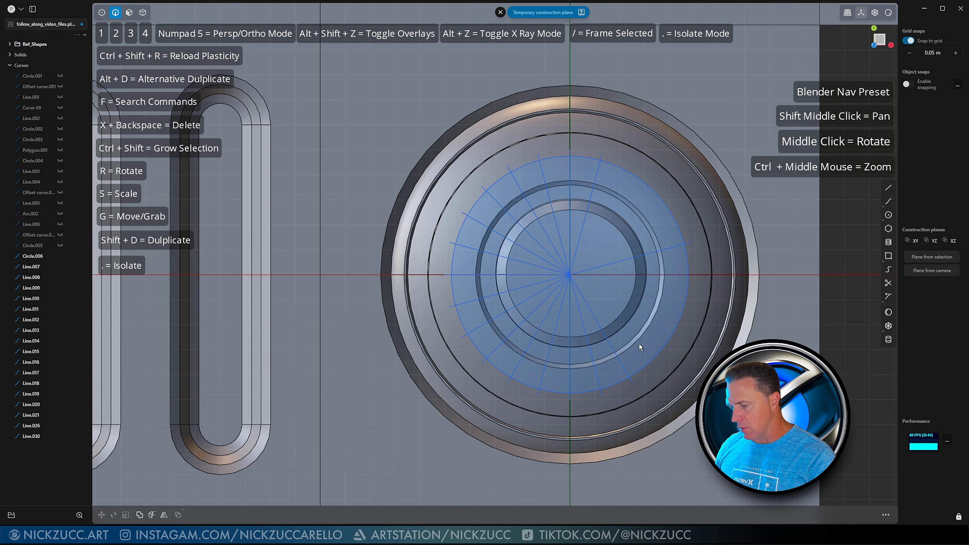
{"action": "left_click", "coordinate": [590, 308]}
{"action": "key", "text": "x"}
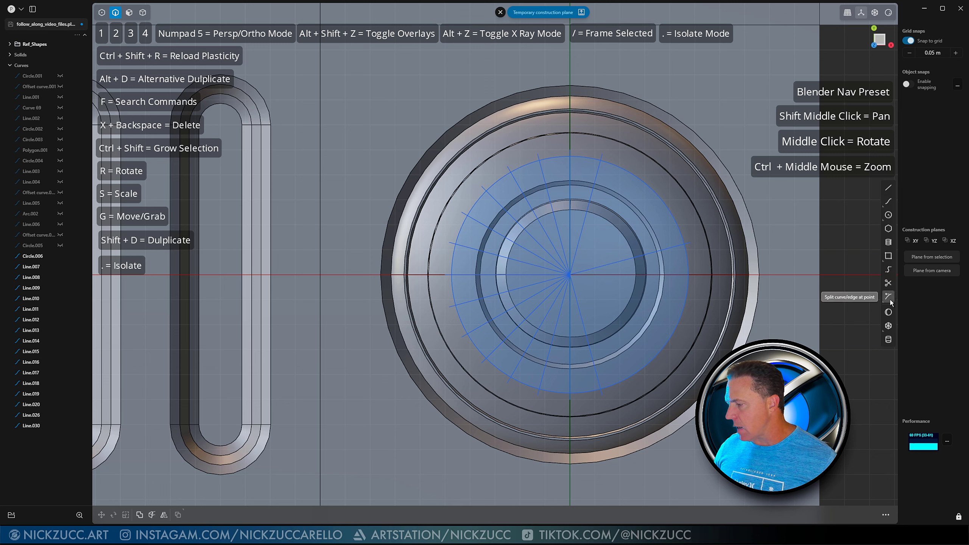
Step: Trim the circle on both sides of the upper-right segment between the 15° and 75° lines, keeping that segment
{"action": "key", "text": "t"}
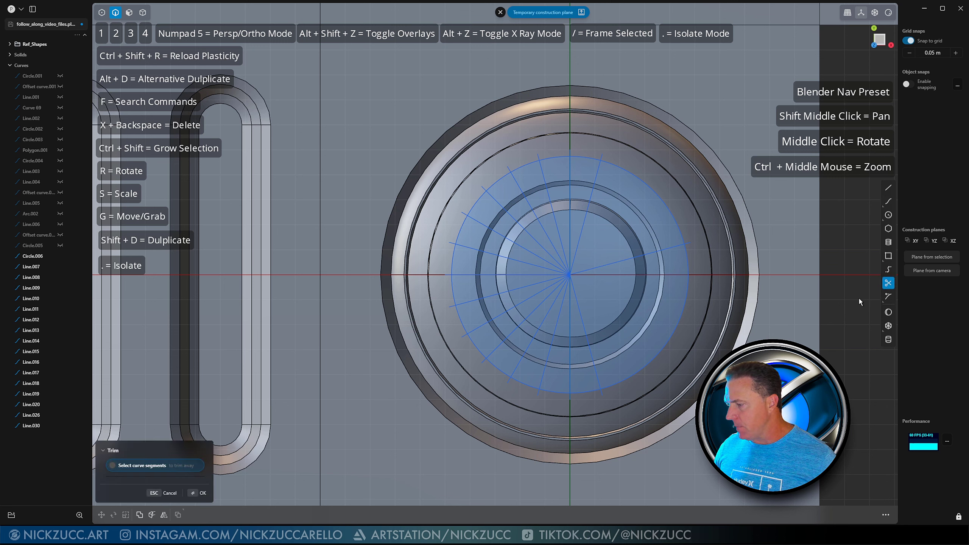
{"action": "left_click", "coordinate": [589, 161]}
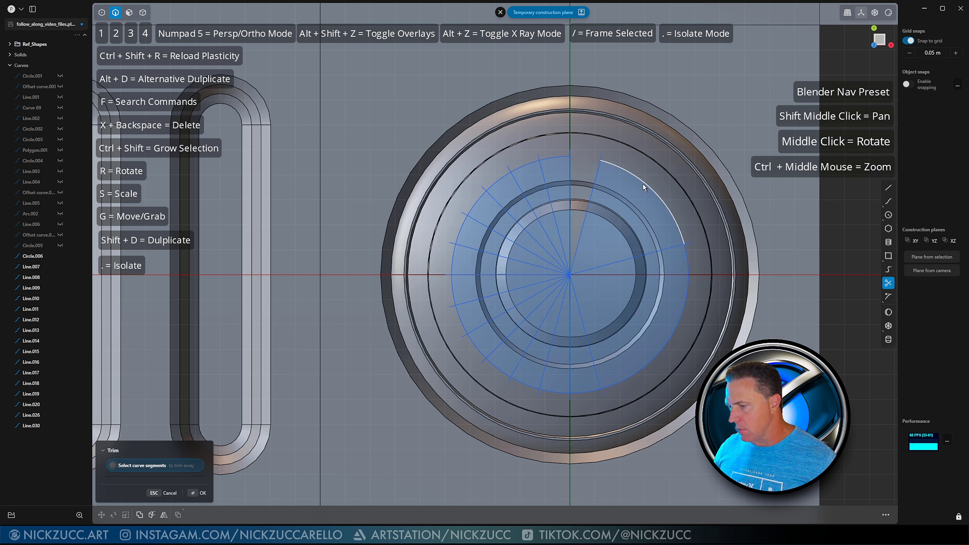
{"action": "key", "text": "Return"}
{"action": "left_click", "coordinate": [685, 252]}
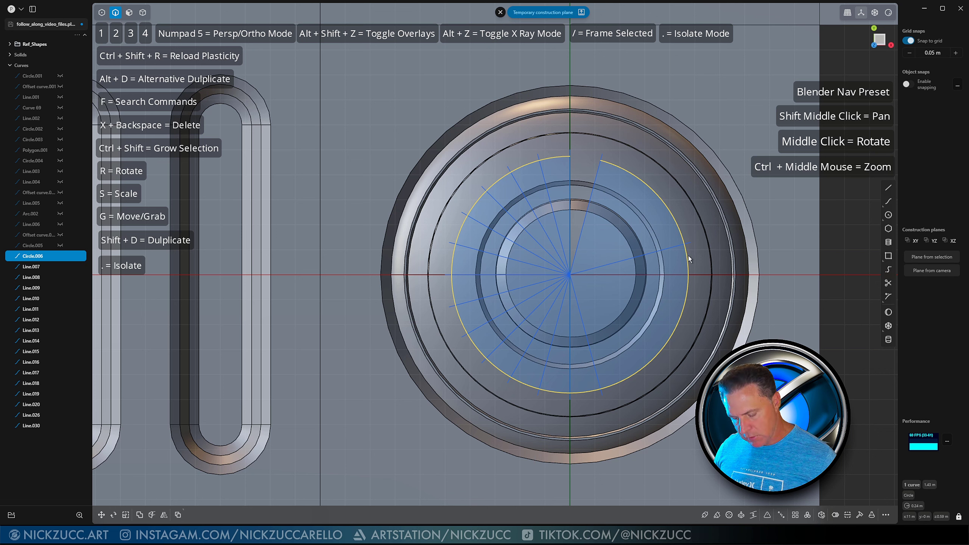
{"action": "key", "text": "t"}
{"action": "left_click", "coordinate": [687, 257]}
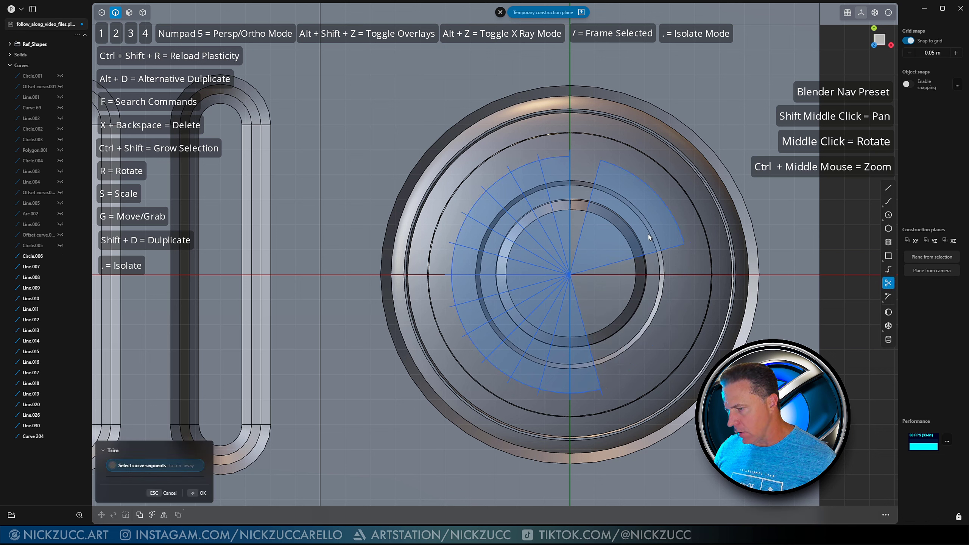
Step: Remove the remaining radial lines and the leftover circle piece, keeping only the upper-right arc
{"action": "left_click", "coordinate": [596, 169]}
{"action": "left_click", "coordinate": [670, 246]}
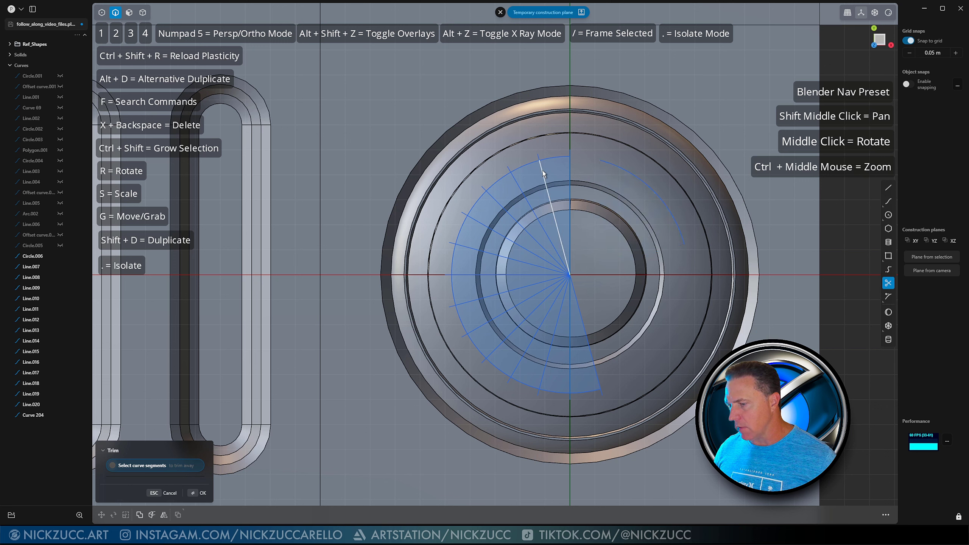
{"action": "key", "text": "Escape"}
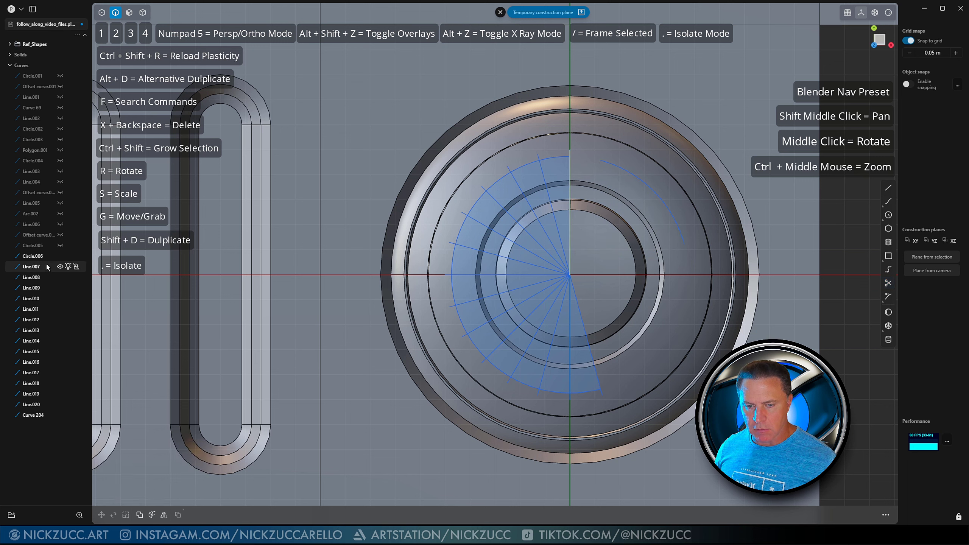
{"action": "left_click", "coordinate": [38, 268], "text": "shift"}
{"action": "key", "text": "x"}
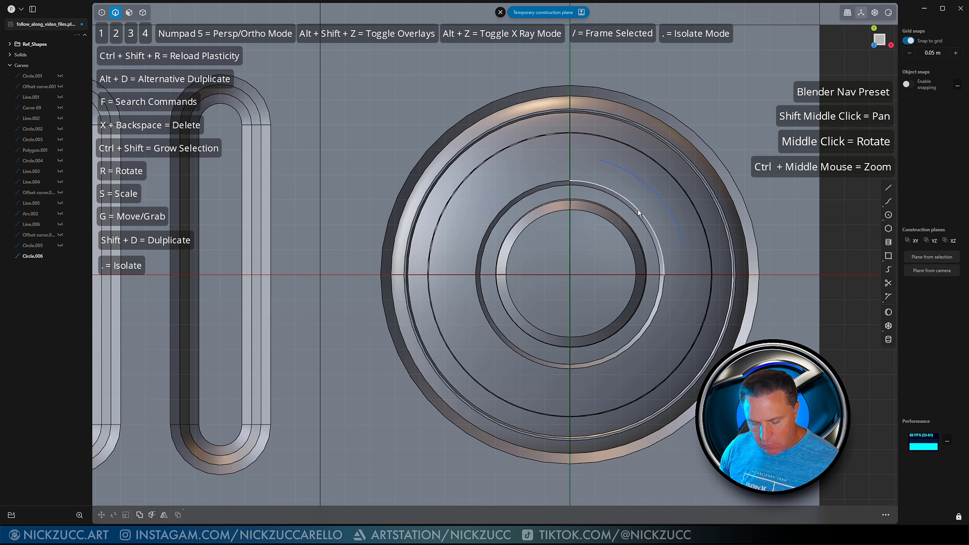
Step: Offset the remaining arc to both sides by about 0.0125 m, with grid snapping off
{"action": "left_click", "coordinate": [656, 195]}
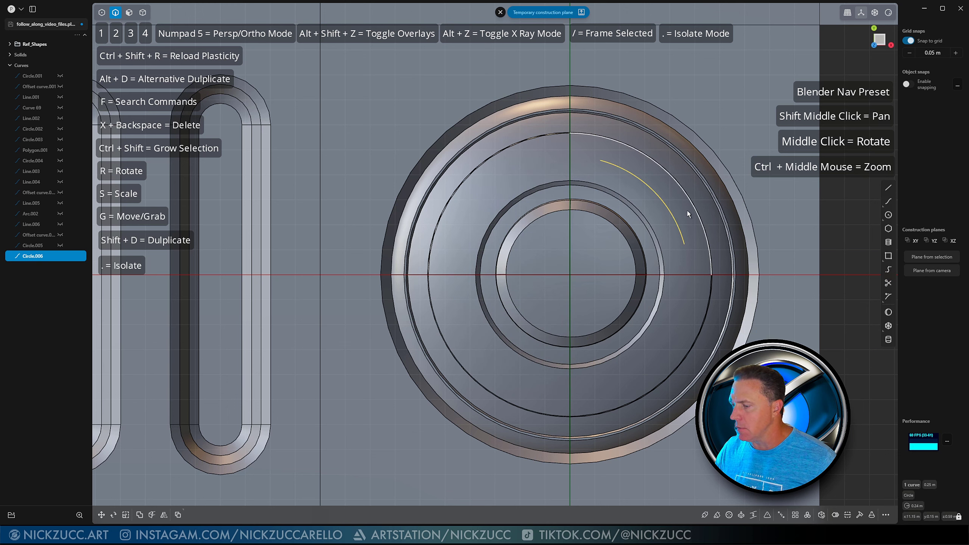
{"action": "key", "text": "o"}
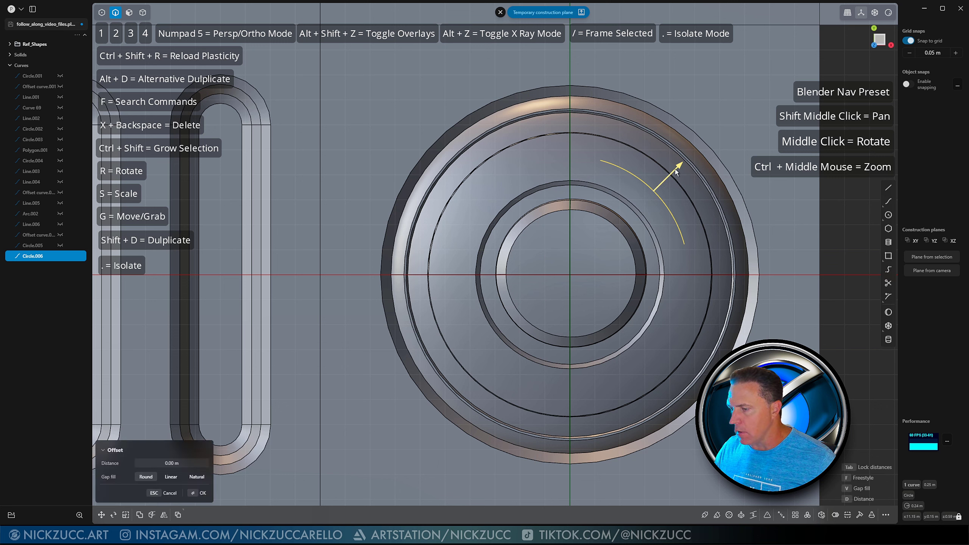
{"action": "mouse_move", "coordinate": [675, 169]}
{"action": "left_mouse_down"}
{"action": "mouse_move", "coordinate": [703, 151]}
{"action": "mouse_move", "coordinate": [683, 163]}
{"action": "left_mouse_up"}
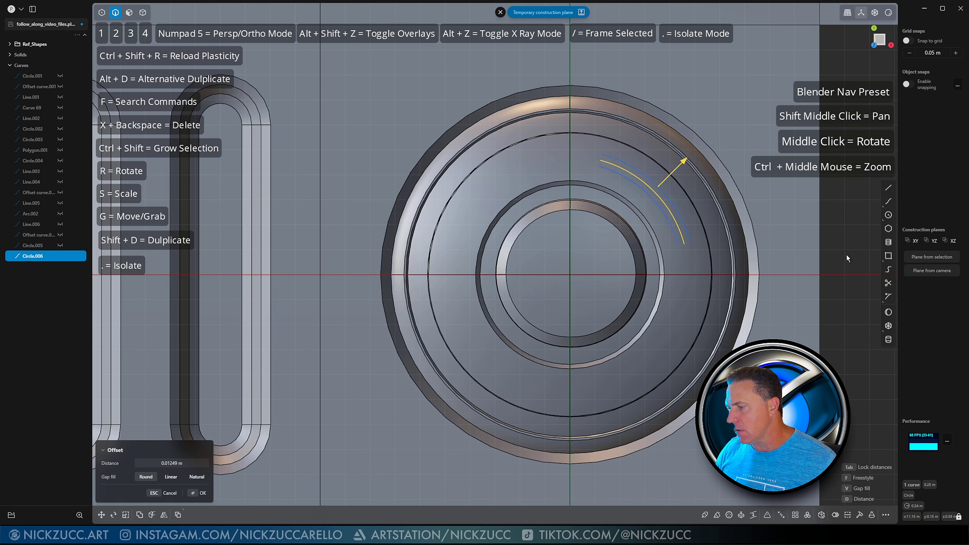
{"action": "key", "text": "Return"}
Step: With object snapping on, close both ends of the two offset curves with rounded end arcs
{"action": "scroll", "coordinate": [808, 241], "scroll_direction": "up", "scroll_amount": 2}
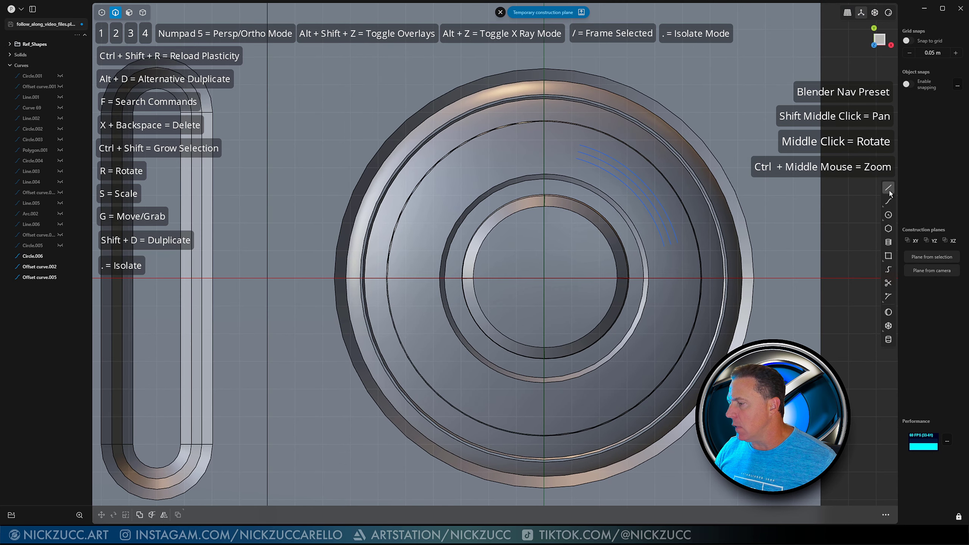
{"action": "left_click", "coordinate": [889, 202]}
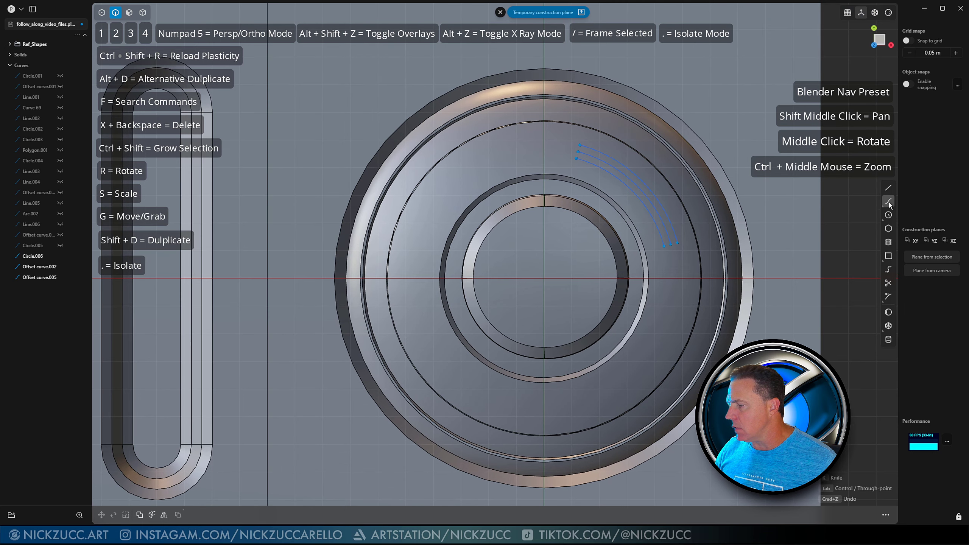
{"action": "left_click", "coordinate": [872, 255]}
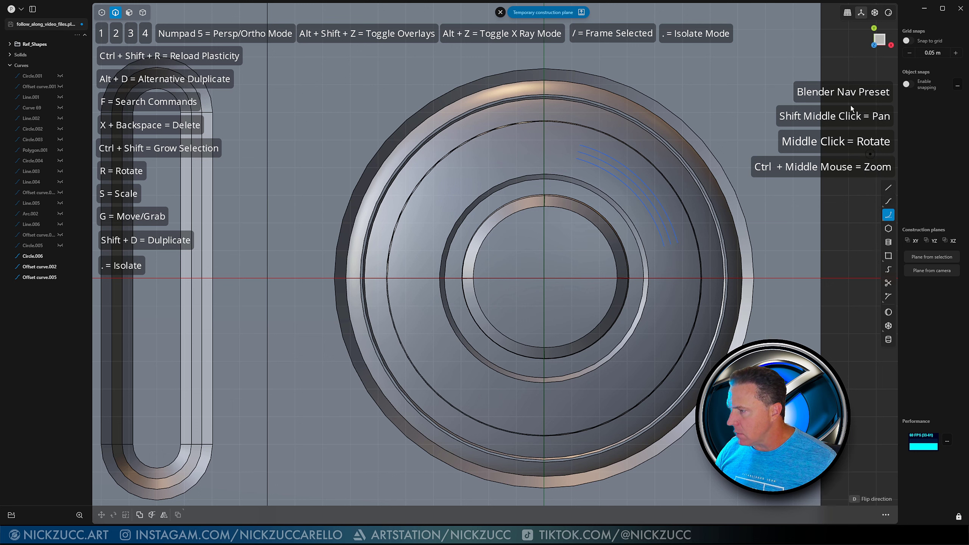
{"action": "left_click", "coordinate": [664, 244]}
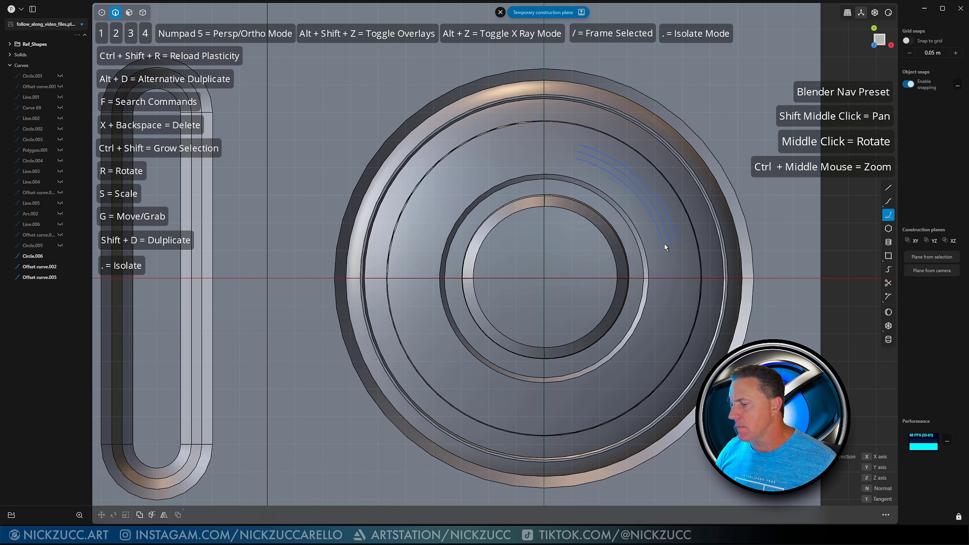
{"action": "left_click", "coordinate": [678, 246]}
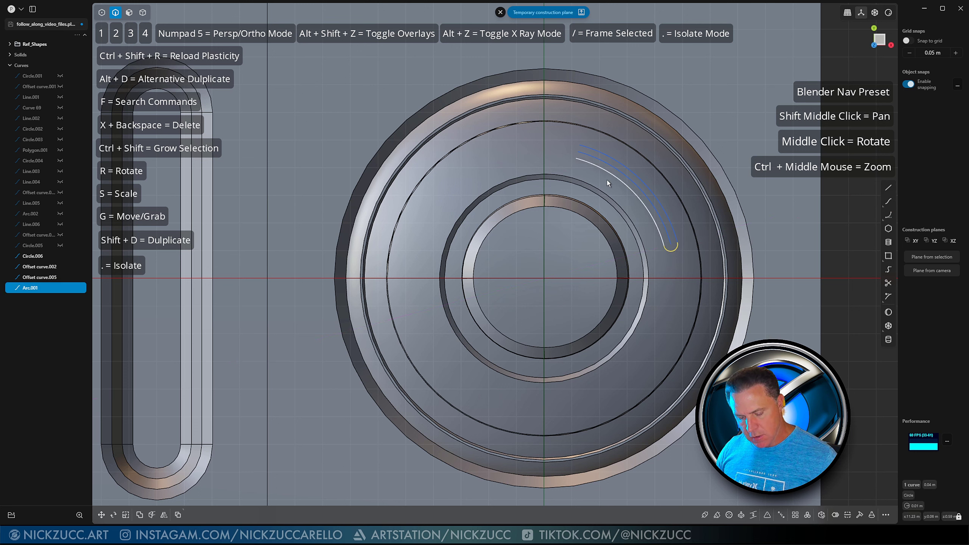
{"action": "left_click", "coordinate": [578, 158]}
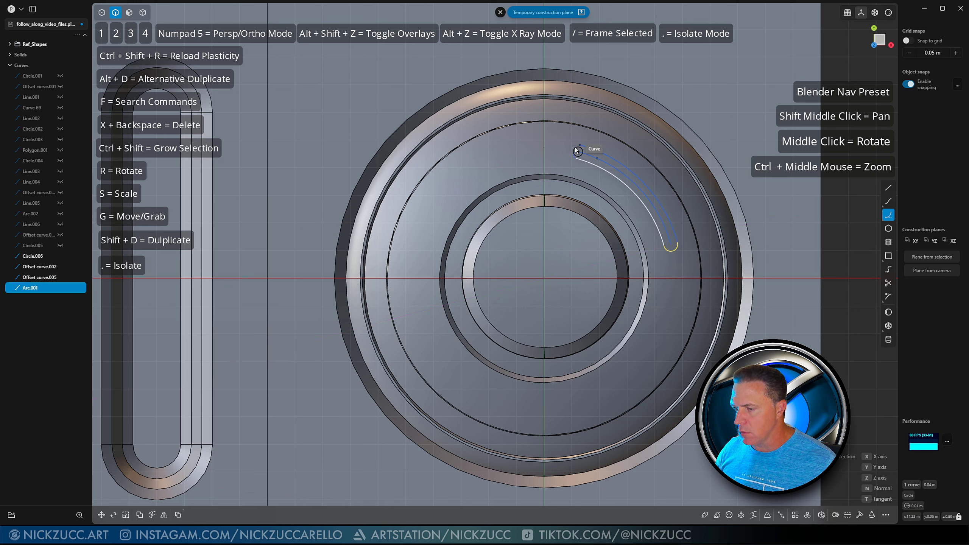
{"action": "left_click", "coordinate": [580, 147]}
{"action": "left_click", "coordinate": [850, 269]}
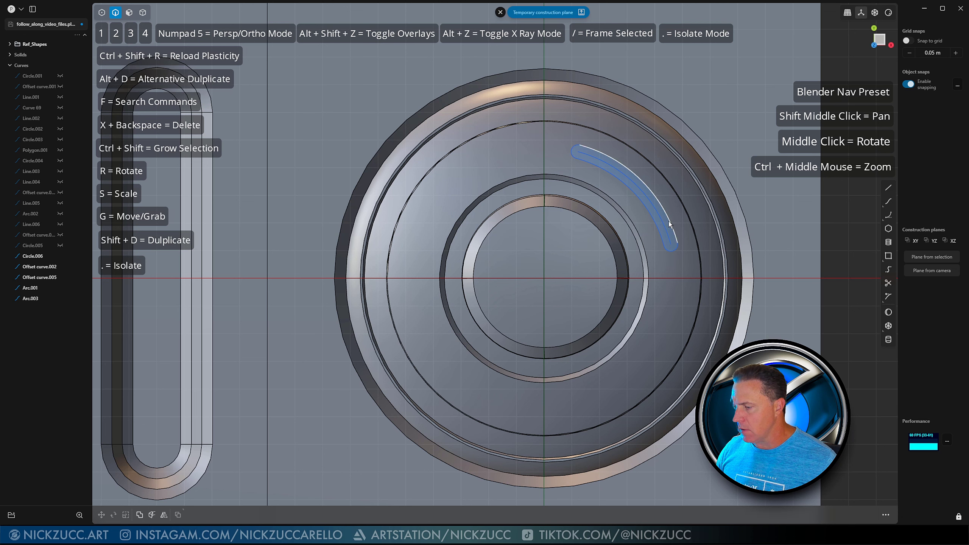
Step: Join the two offset curves and both end arcs into one closed slot outline
{"action": "left_click", "coordinate": [669, 216]}
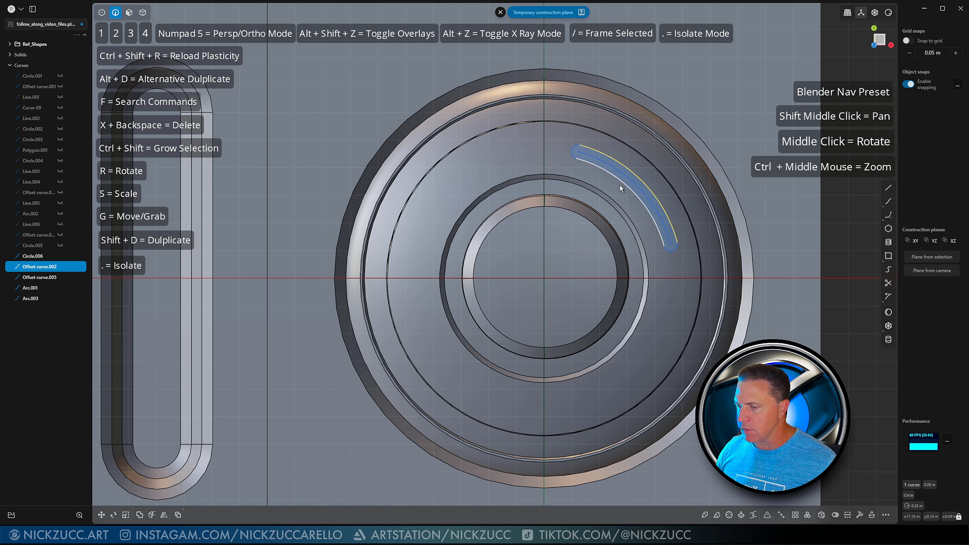
{"action": "left_click", "coordinate": [576, 154]}
{"action": "left_click", "coordinate": [672, 236]}
{"action": "left_click", "coordinate": [674, 250], "text": "shift"}
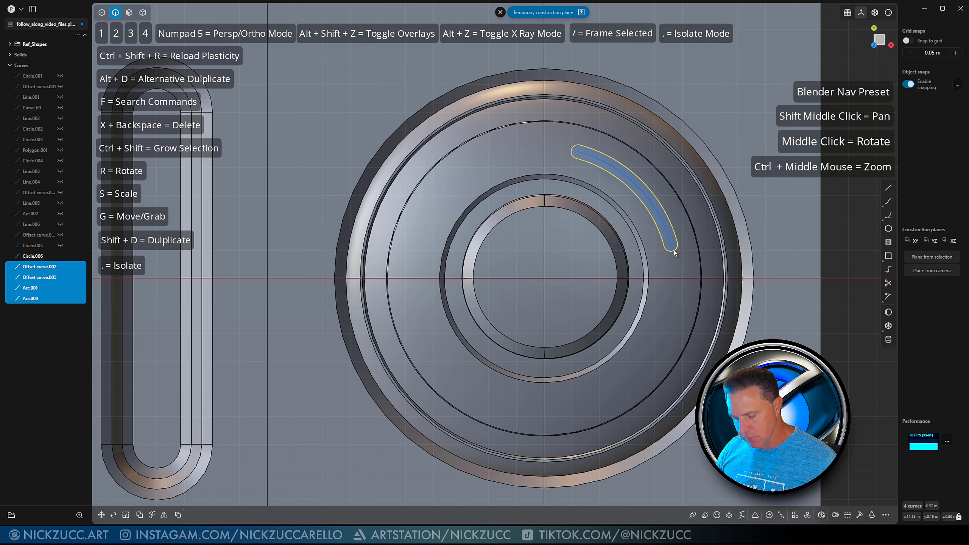
{"action": "key", "text": "j"}
Step: Delete the original arc running through the middle of the slot and select the closed slot outline
{"action": "left_click", "coordinate": [662, 225]}
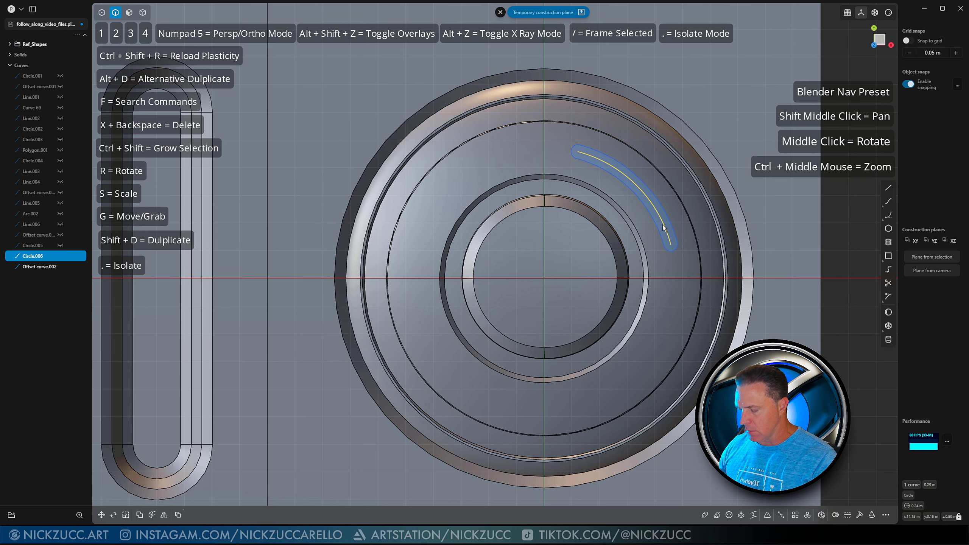
{"action": "key", "text": "x"}
{"action": "left_click", "coordinate": [669, 215]}
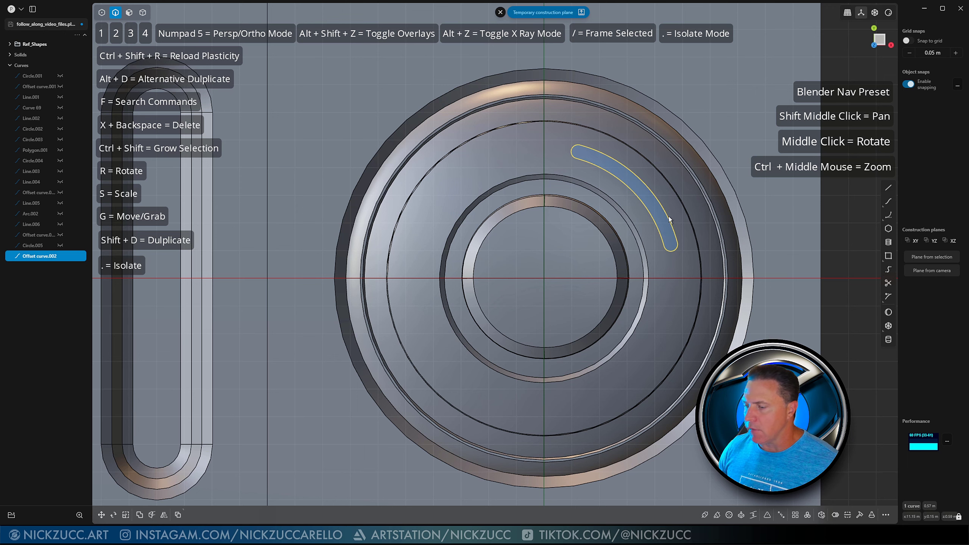
{"action": "scroll", "coordinate": [672, 249], "scroll_direction": "down", "scroll_amount": 3}
{"action": "scroll", "coordinate": [672, 248], "scroll_direction": "down", "scroll_amount": 3}
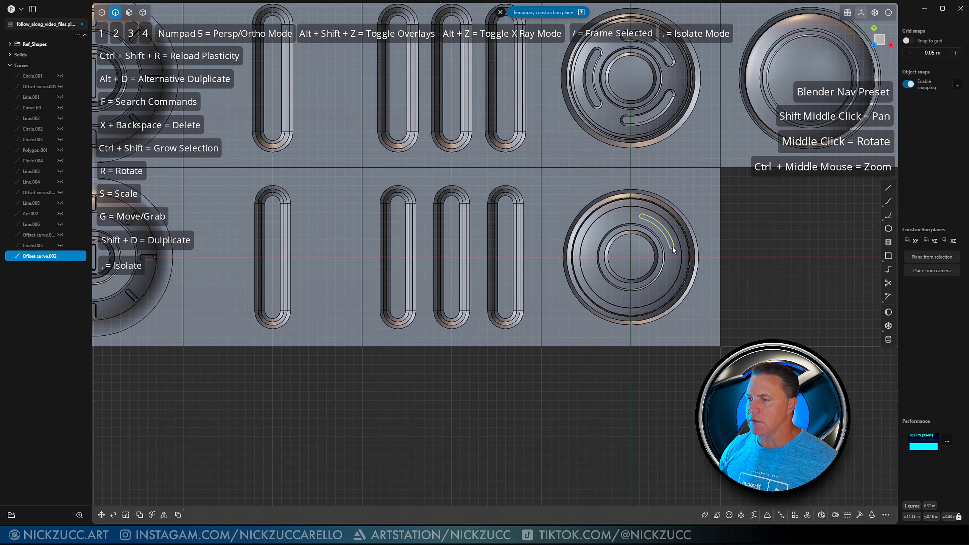
{"action": "scroll", "coordinate": [673, 246], "scroll_direction": "down", "scroll_amount": 1}
{"action": "scroll", "coordinate": [672, 247], "scroll_direction": "up", "scroll_amount": 2}
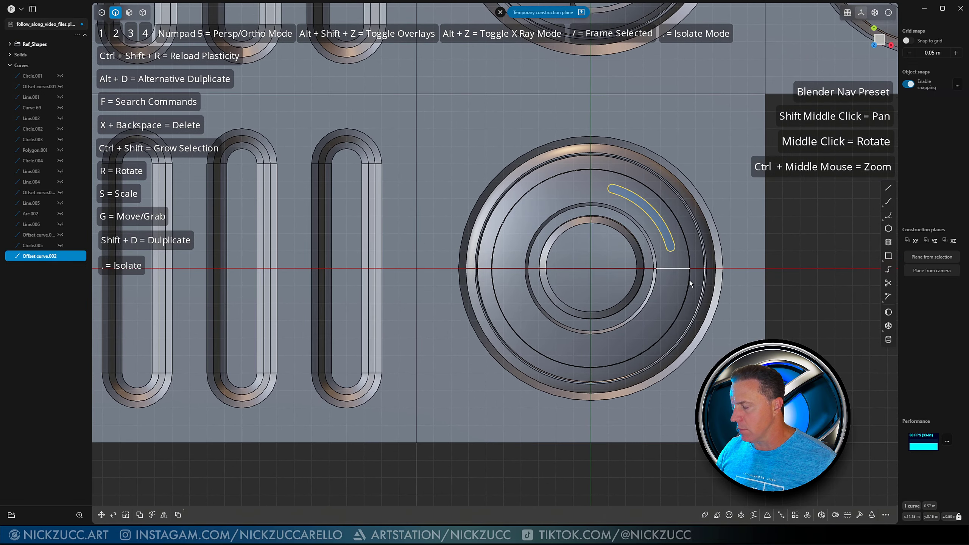
Step: Offset the closed slot outline outward by about 0.0063 m and delete the smaller original outline
{"action": "scroll", "coordinate": [700, 275], "scroll_direction": "down", "scroll_amount": 2}
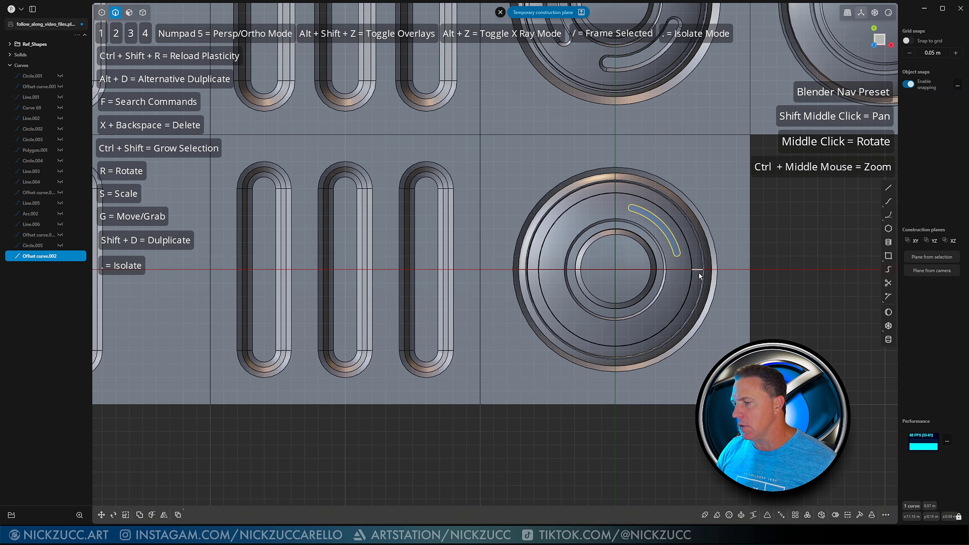
{"action": "scroll", "coordinate": [726, 284], "scroll_direction": "up", "scroll_amount": 3}
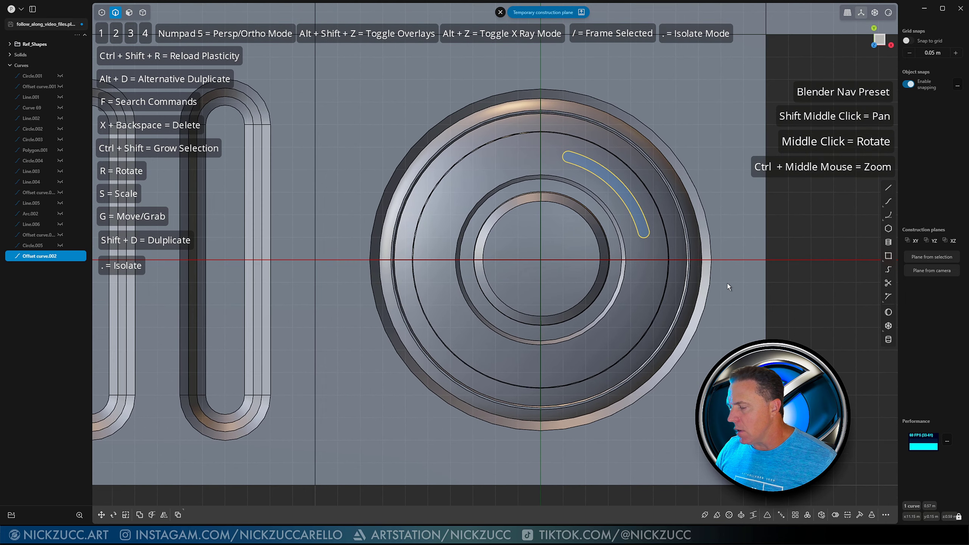
{"action": "scroll", "coordinate": [597, 212], "scroll_direction": "up", "scroll_amount": 3}
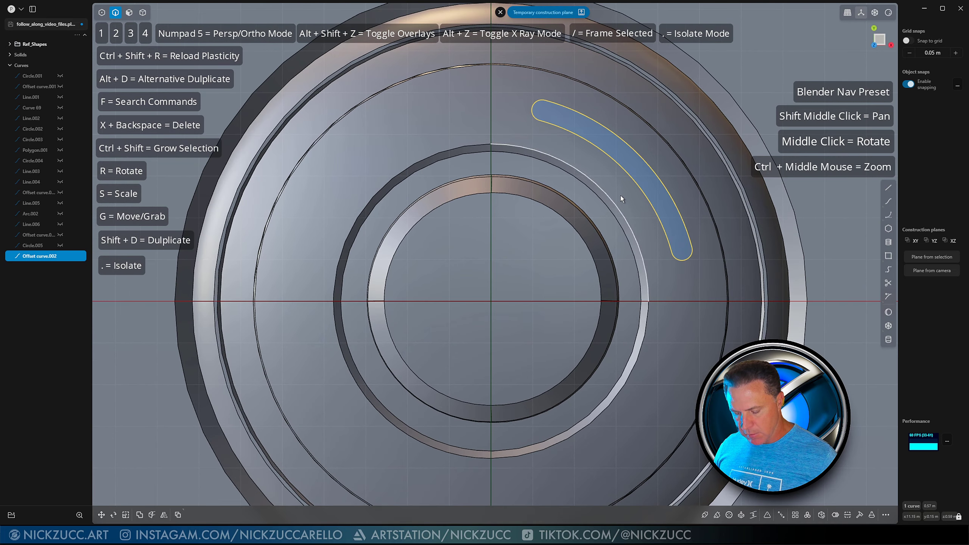
{"action": "key", "text": "o"}
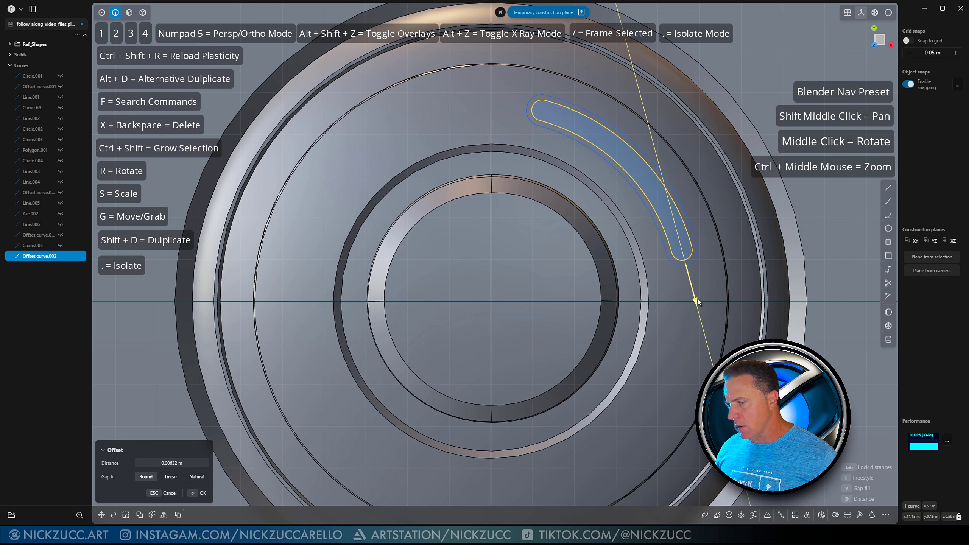
{"action": "left_click", "coordinate": [698, 299]}
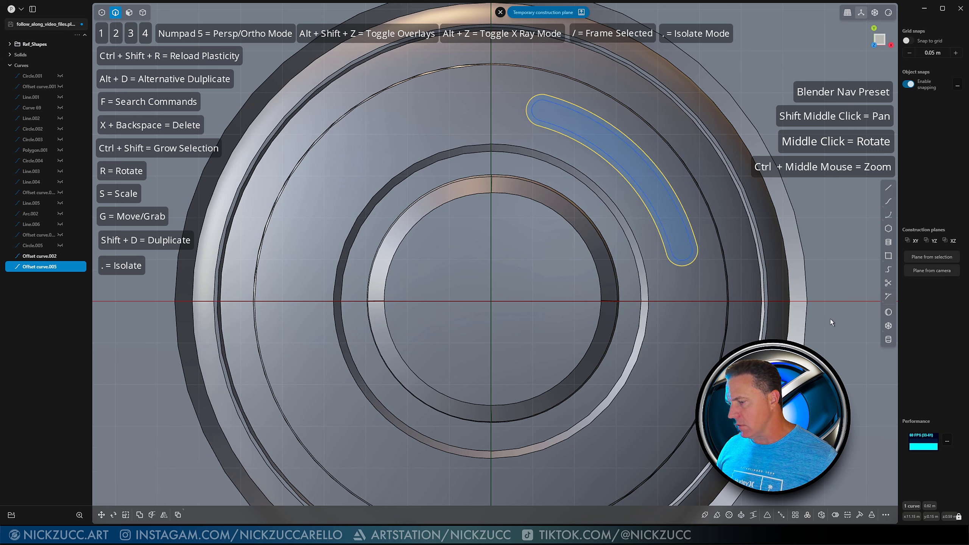
{"action": "left_click", "coordinate": [650, 200]}
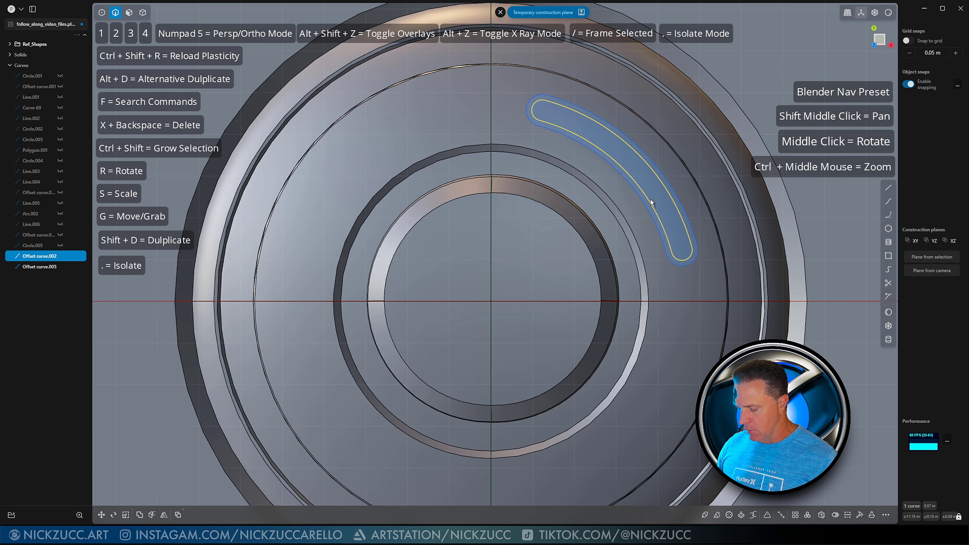
{"action": "key", "text": "x"}
{"action": "scroll", "coordinate": [654, 225], "scroll_direction": "down", "scroll_amount": 3}
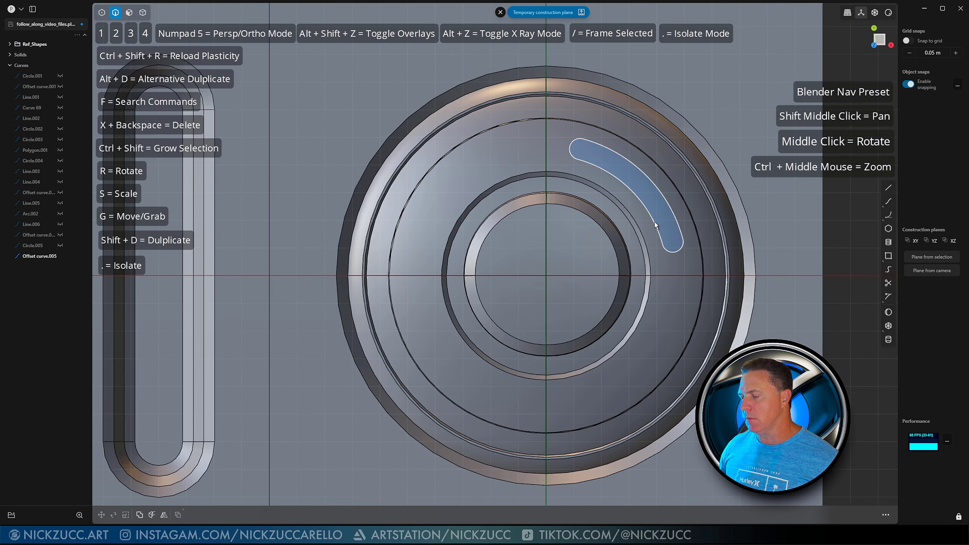
Step: Radially array the slot outline 3 times over 360 degrees about the dome's centre, with grid snapping on and object snapping off
{"action": "left_click", "coordinate": [661, 232]}
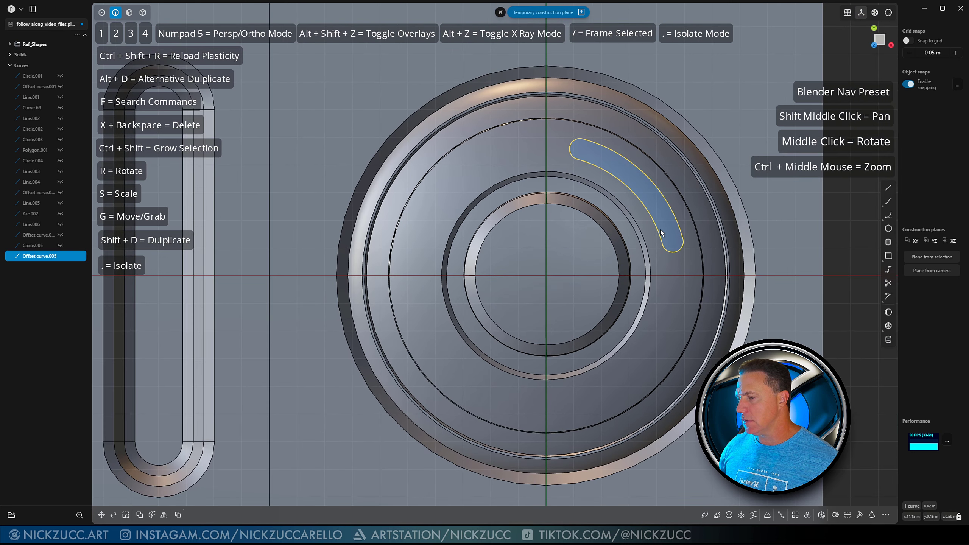
{"action": "left_click", "coordinate": [808, 516]}
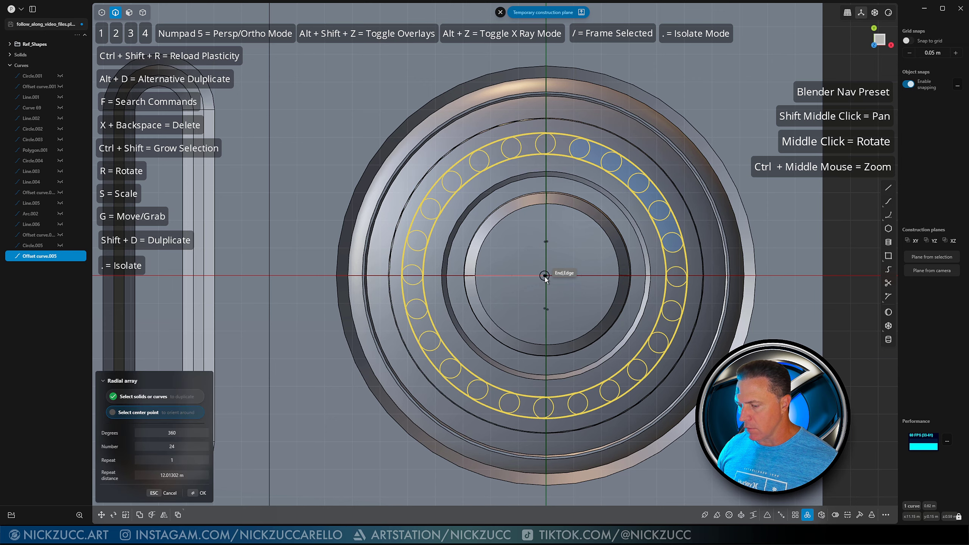
{"action": "scroll", "coordinate": [544, 276], "scroll_direction": "up", "scroll_amount": 3}
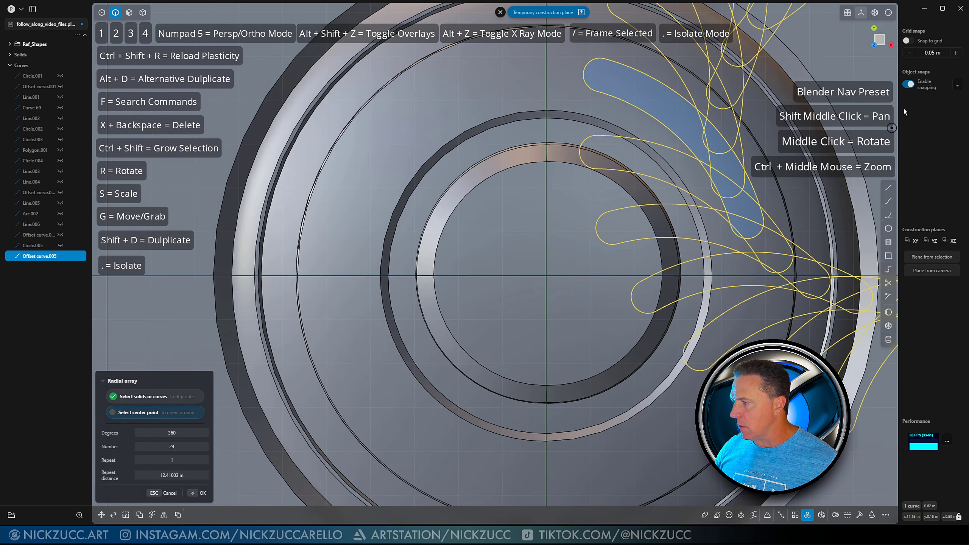
{"action": "left_click", "coordinate": [909, 85]}
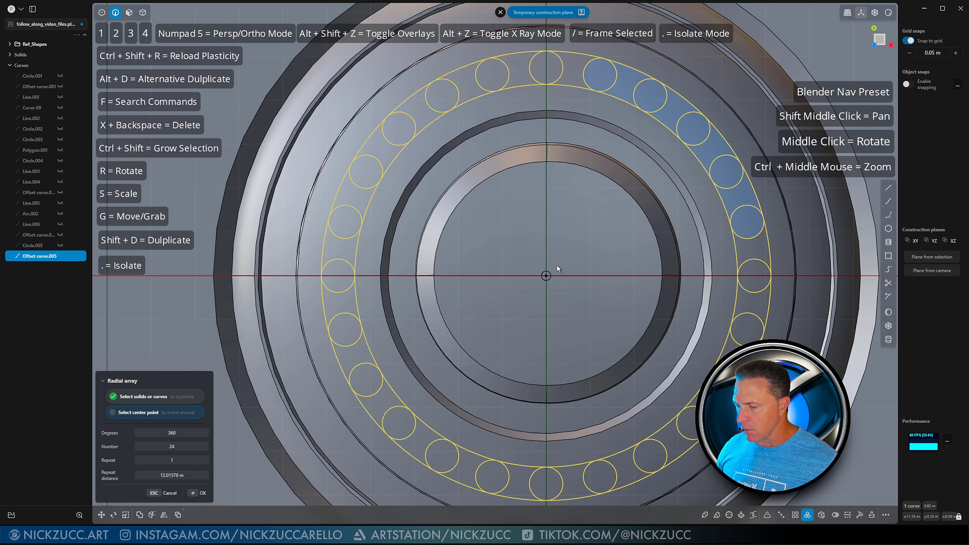
{"action": "left_click", "coordinate": [546, 275]}
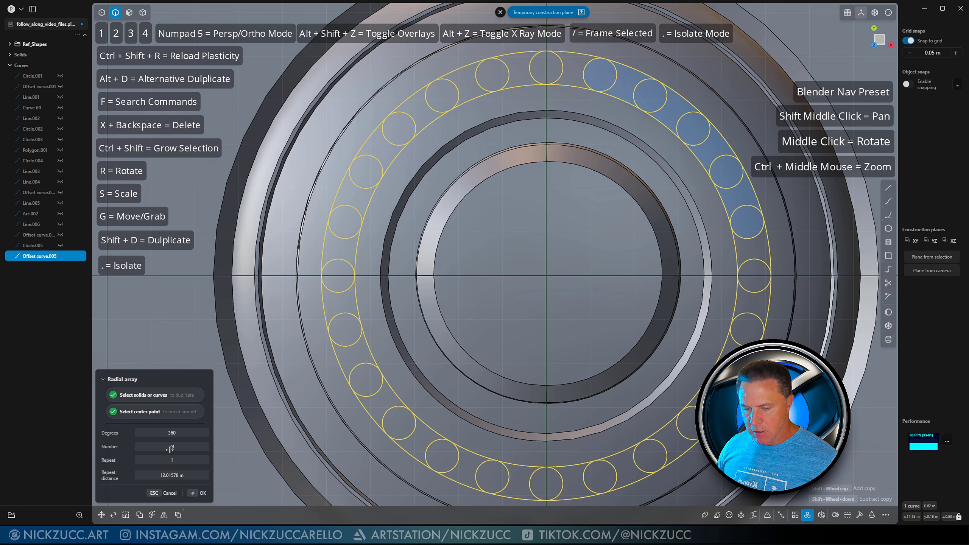
{"action": "type", "text": "3"}
{"action": "key", "text": "Tab"}
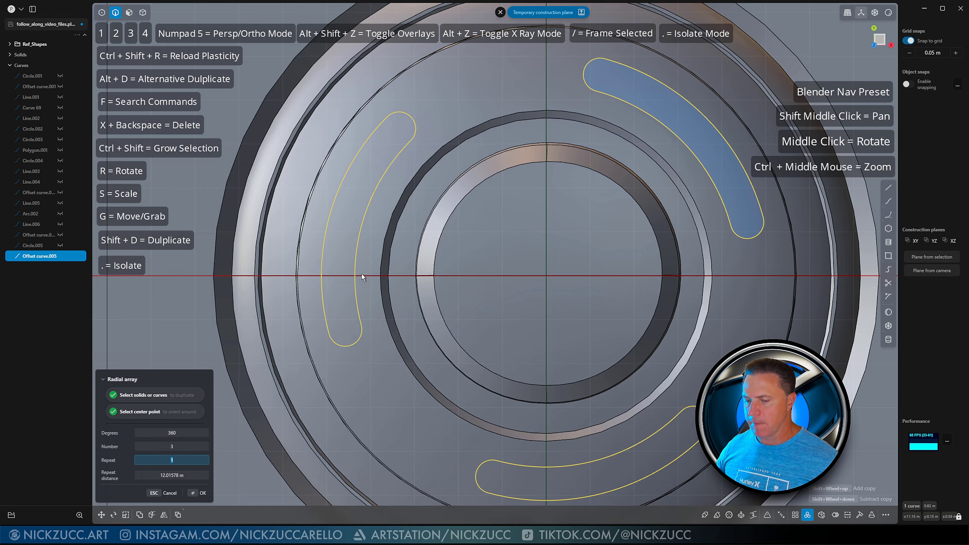
{"action": "scroll", "coordinate": [361, 276], "scroll_direction": "down", "scroll_amount": 3}
{"action": "key", "text": "Return"}
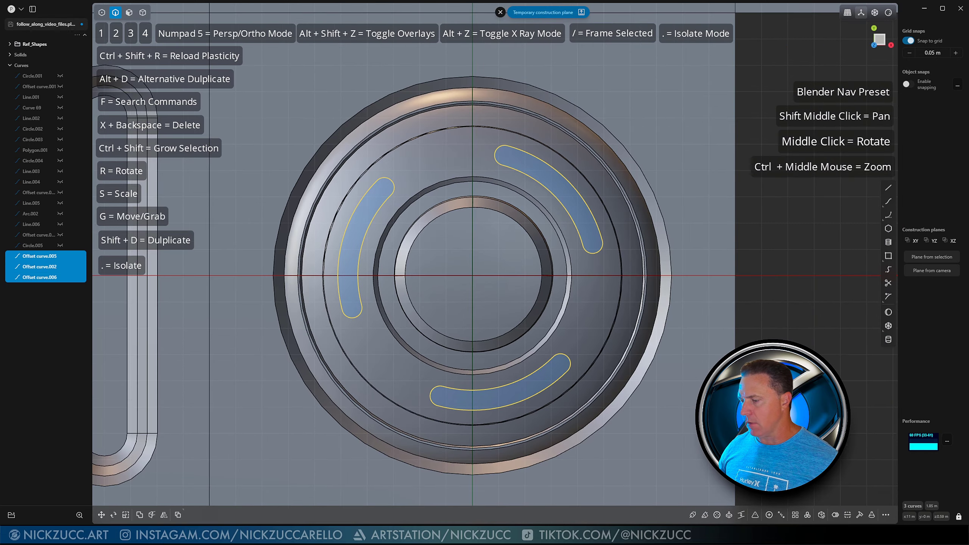
Step: Imprint the three slot outlines onto the domed block, projecting bidirectionally along the vector 0, 0, 1
{"action": "middle_click_drag", "start_coordinate": [785, 362], "coordinate": [758, 325]}
{"action": "scroll", "coordinate": [771, 317], "scroll_direction": "up", "scroll_amount": 2}
{"action": "scroll", "coordinate": [757, 324], "scroll_direction": "down", "scroll_amount": 3}
{"action": "middle_click_drag", "start_coordinate": [695, 273], "coordinate": [725, 329], "text": "shift"}
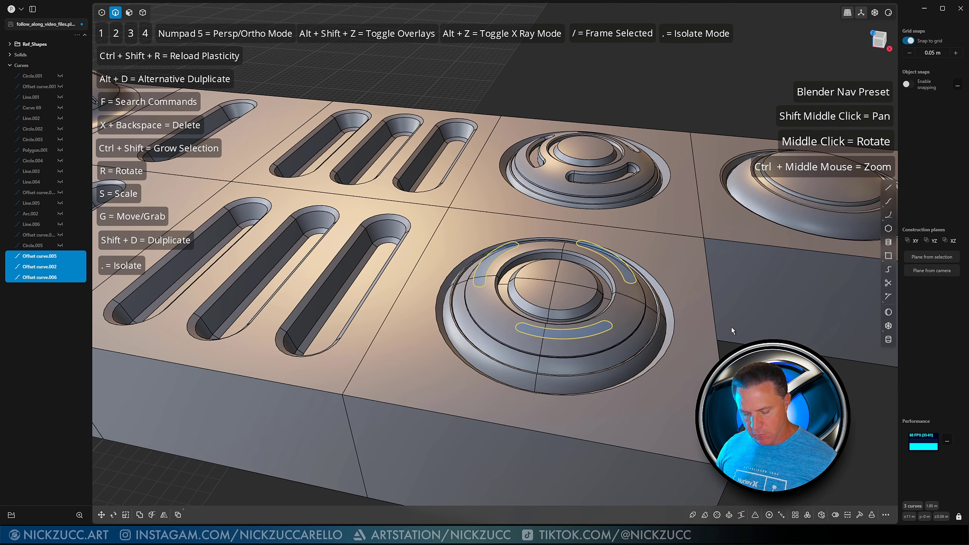
{"action": "key", "text": "y"}
{"action": "left_click", "coordinate": [633, 323]}
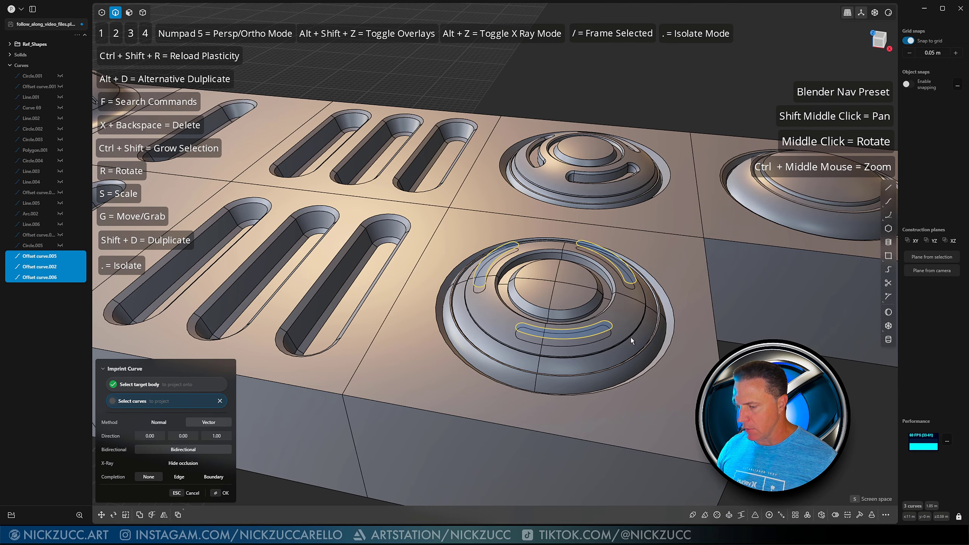
{"action": "left_click", "coordinate": [224, 491]}
Step: Select the three source slot curves over the dome and hide them
{"action": "left_click", "coordinate": [558, 324]}
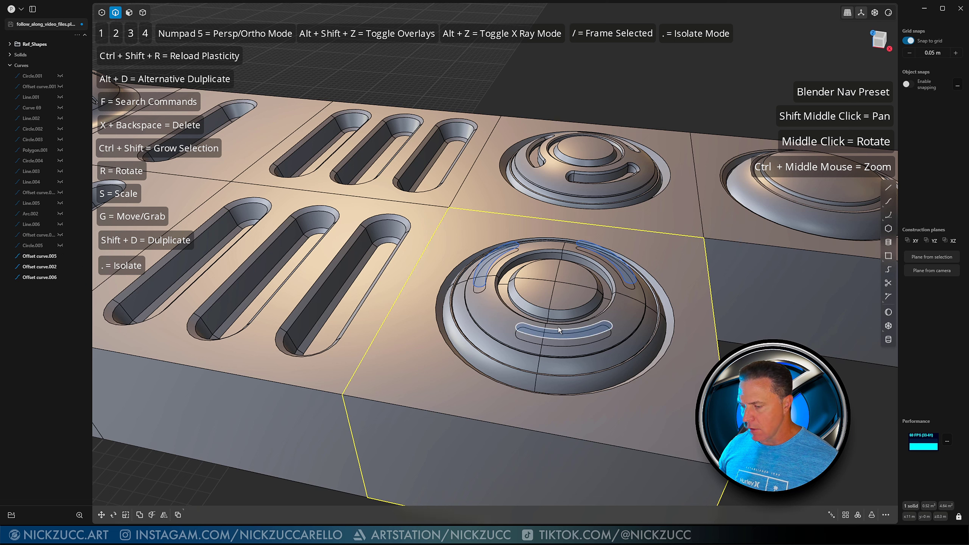
{"action": "left_click", "coordinate": [564, 330]}
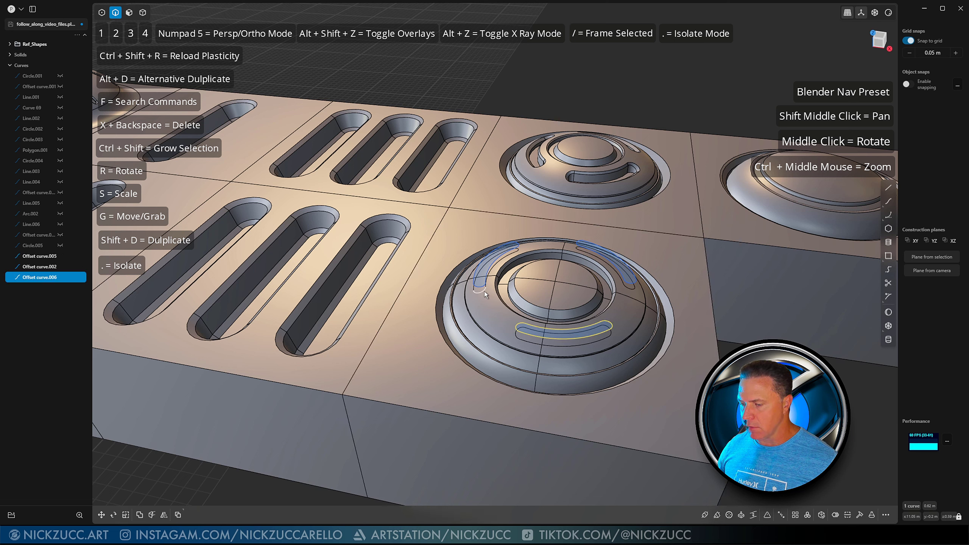
{"action": "left_click", "coordinate": [484, 286], "text": "shift"}
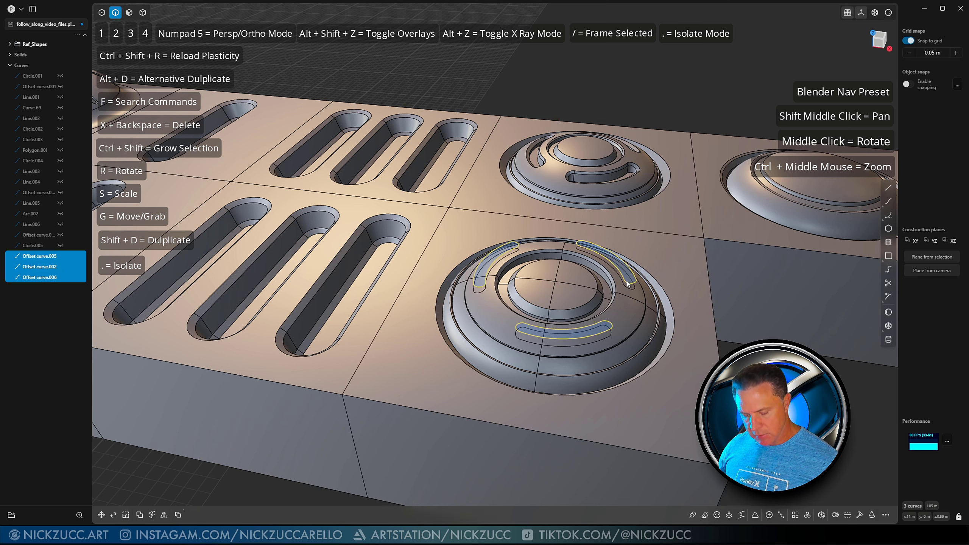
{"action": "key", "text": "Escape"}
Step: Select the imprinted faces of the three slots and offset them 0.05 m into the dome
{"action": "middle_click_drag", "start_coordinate": [626, 281], "coordinate": [589, 292]}
{"action": "scroll", "coordinate": [615, 310], "scroll_direction": "up", "scroll_amount": 3}
{"action": "key", "text": "3"}
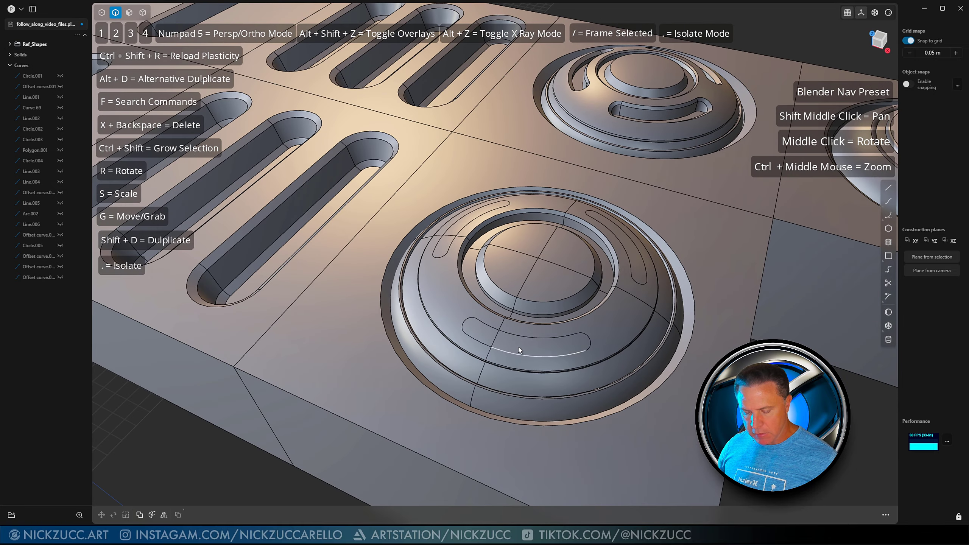
{"action": "left_click", "coordinate": [518, 347]}
{"action": "key", "text": "o"}
{"action": "left_click", "coordinate": [451, 236]}
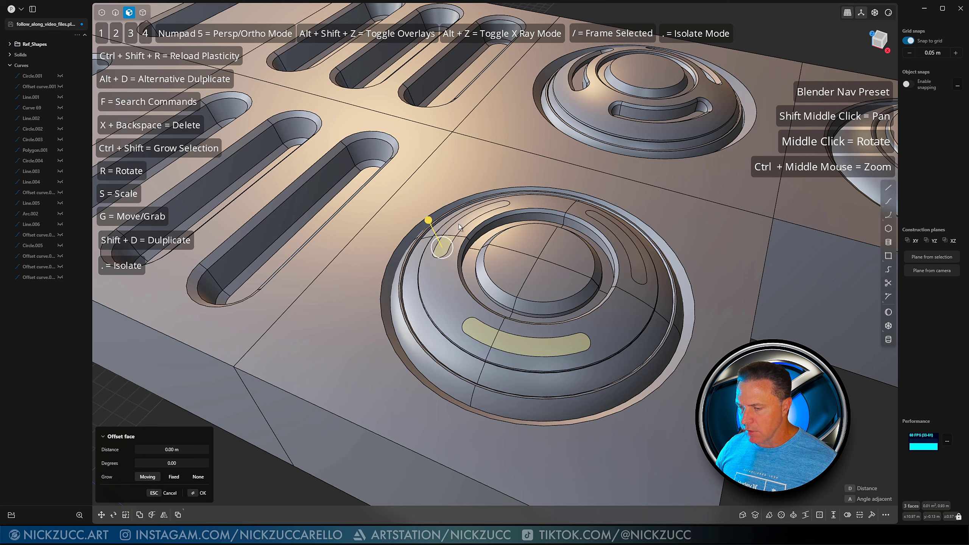
{"action": "left_click", "coordinate": [607, 224]}
{"action": "left_click_drag", "start_coordinate": [614, 190], "coordinate": [615, 206]}
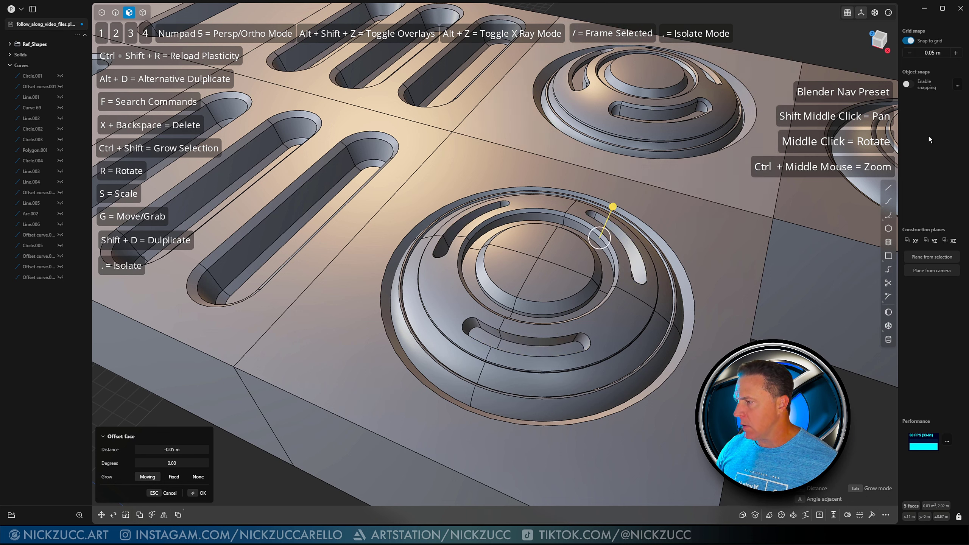
Step: Turn off grid snapping and make the slot recesses slightly shallower
{"action": "left_click", "coordinate": [909, 40]}
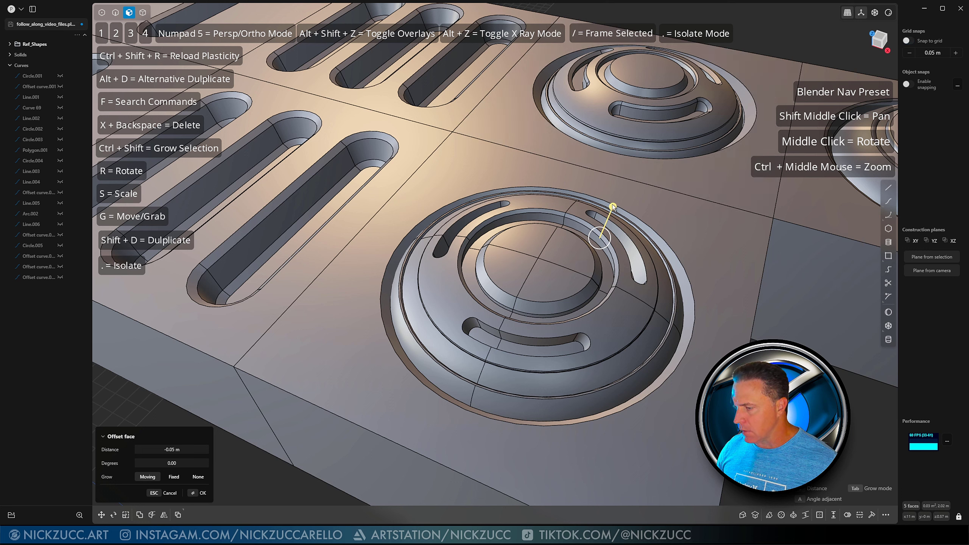
{"action": "left_click_drag", "start_coordinate": [613, 207], "coordinate": [615, 202]}
{"action": "right_click", "coordinate": [615, 203]}
Step: Add the edge loops around the three slot floors to the selection and offset the floors slightly outward
{"action": "middle_click_drag", "start_coordinate": [703, 366], "coordinate": [710, 339]}
{"action": "key", "text": "2"}
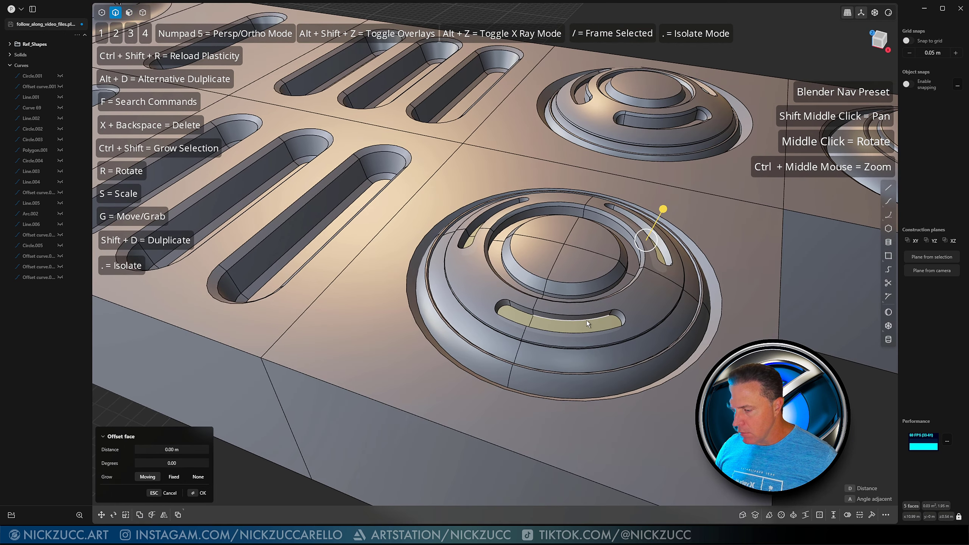
{"action": "double_click", "coordinate": [585, 315]}
{"action": "middle_click_drag", "start_coordinate": [610, 324], "coordinate": [635, 334]}
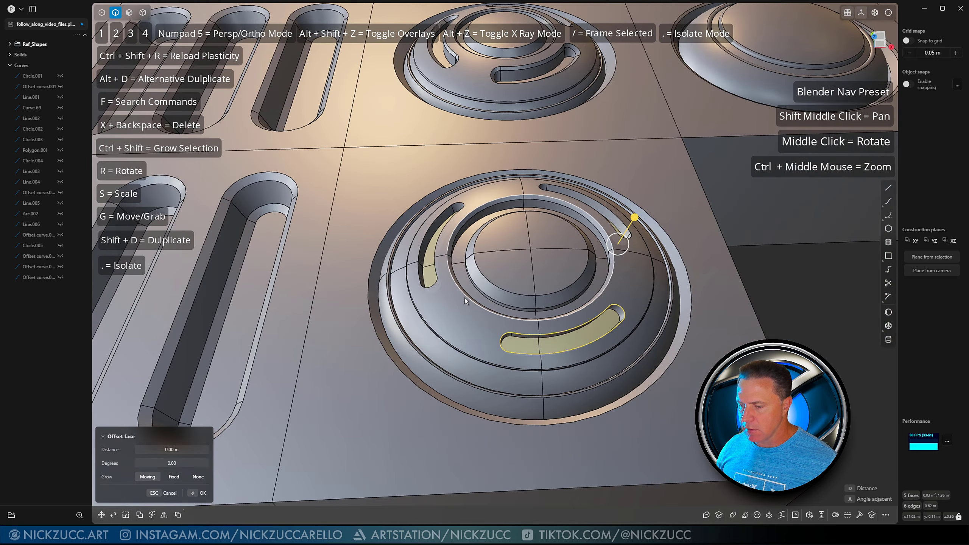
{"action": "double_click", "coordinate": [430, 288], "text": "shift"}
{"action": "middle_click_drag", "start_coordinate": [533, 247], "coordinate": [595, 253]}
{"action": "double_click", "coordinate": [599, 254], "text": "shift"}
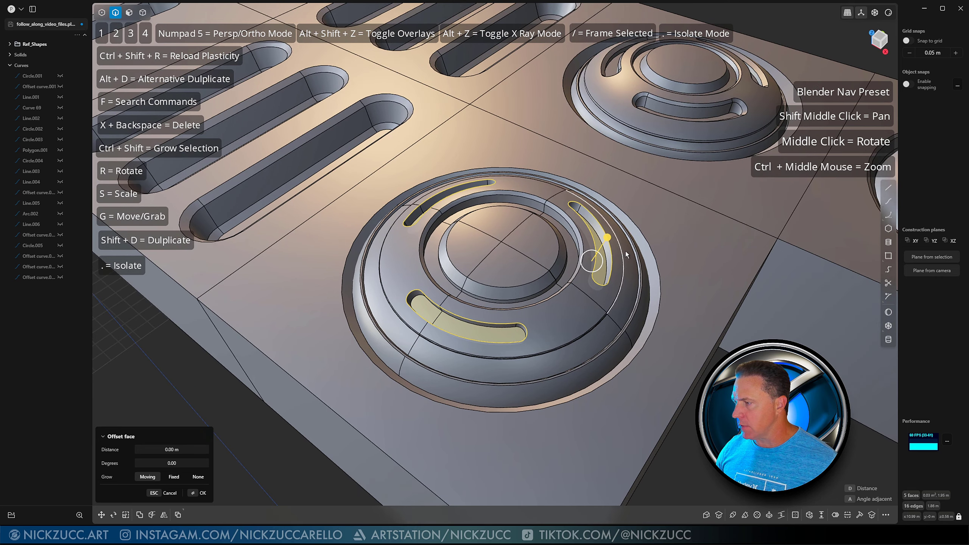
{"action": "left_click_drag", "start_coordinate": [604, 242], "coordinate": [608, 235]}
{"action": "right_click", "coordinate": [609, 235]}
Step: Apply a small fillet to the selected edge loops of the three slots
{"action": "middle_click_drag", "start_coordinate": [623, 249], "coordinate": [584, 265]}
{"action": "key", "text": "b"}
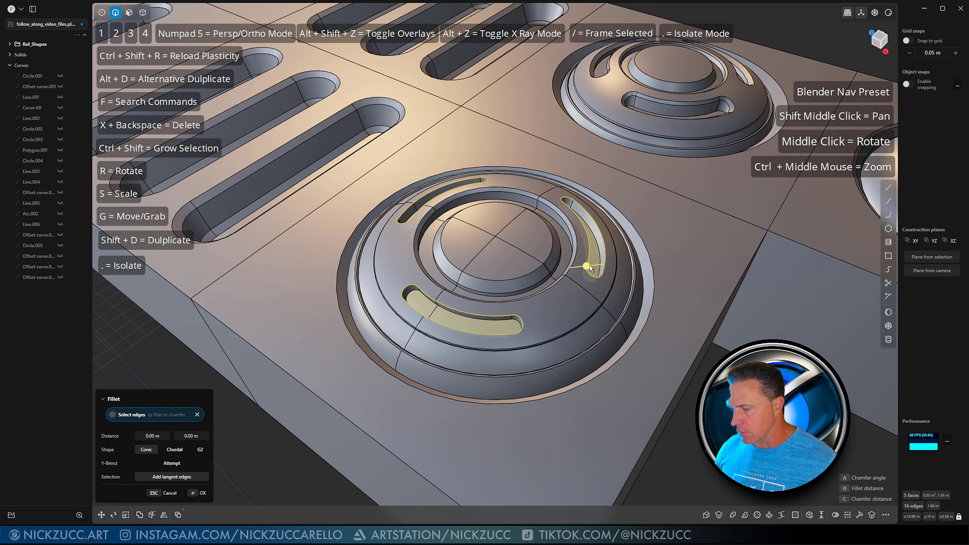
{"action": "left_click_drag", "start_coordinate": [583, 265], "coordinate": [583, 270]}
{"action": "right_click", "coordinate": [584, 270]}
Step: Compare the finished slotted dome with the reference dome behind it from several angles
{"action": "scroll", "coordinate": [584, 270], "scroll_direction": "down", "scroll_amount": 3}
{"action": "middle_click_drag", "start_coordinate": [584, 270], "coordinate": [639, 324]}
{"action": "scroll", "coordinate": [544, 306], "scroll_direction": "down", "scroll_amount": 3}
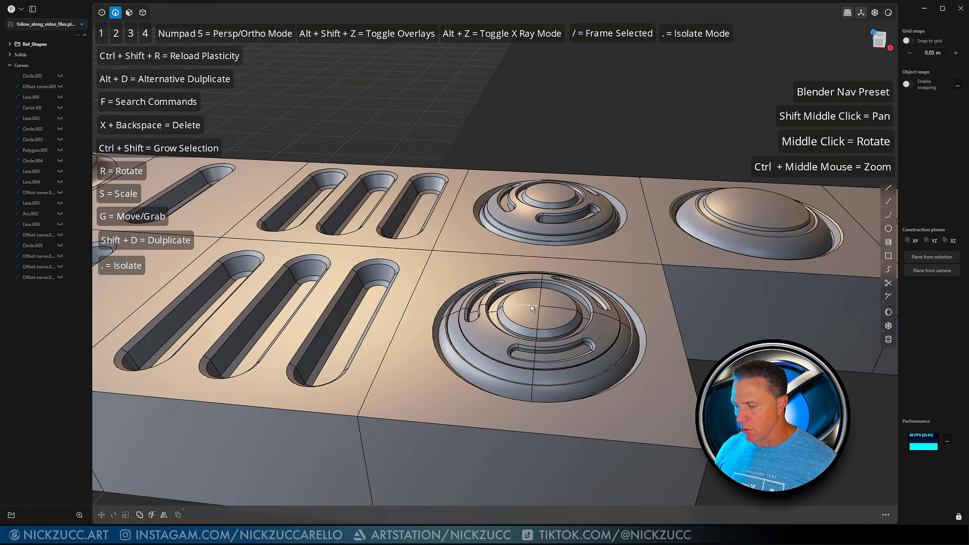
{"action": "scroll", "coordinate": [531, 305], "scroll_direction": "up", "scroll_amount": 1}
{"action": "scroll", "coordinate": [532, 307], "scroll_direction": "down", "scroll_amount": 4}
{"action": "middle_click_drag", "start_coordinate": [532, 309], "coordinate": [474, 320]}
{"action": "scroll", "coordinate": [551, 318], "scroll_direction": "up", "scroll_amount": 3}
{"action": "scroll", "coordinate": [526, 336], "scroll_direction": "down", "scroll_amount": 2}
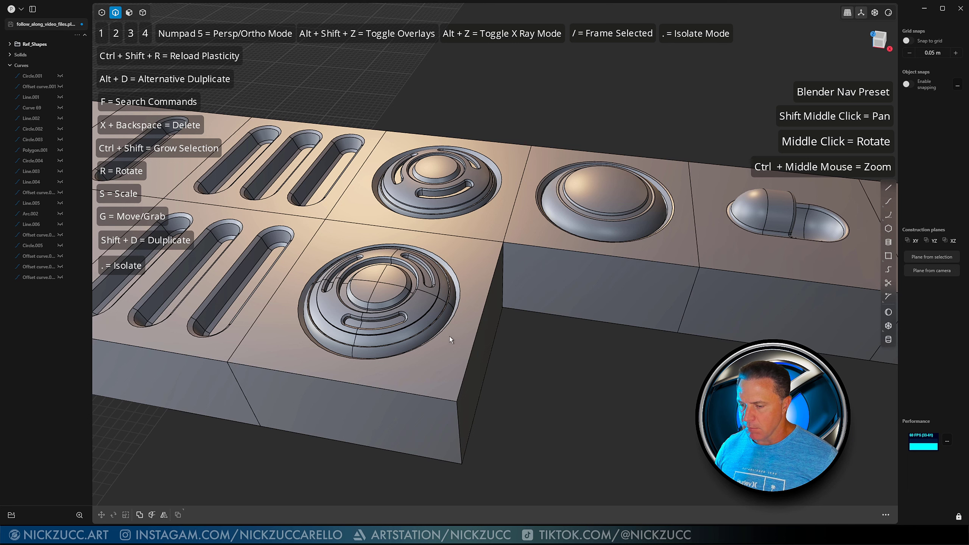
{"action": "middle_click_drag", "start_coordinate": [415, 314], "coordinate": [524, 361]}
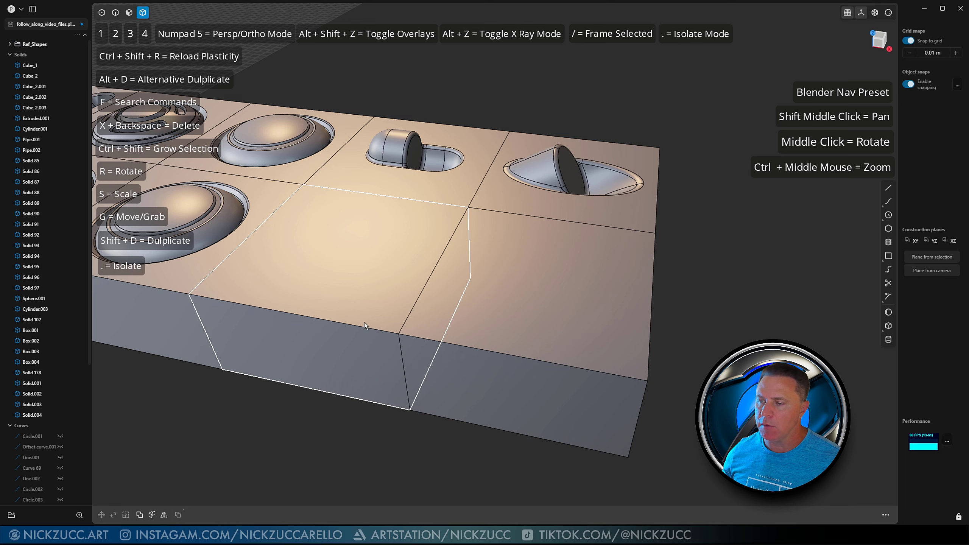
Step: Examine the pill-shaped recessed knob on the reference block and the blank block in front of it
{"action": "scroll", "coordinate": [332, 434], "scroll_direction": "down", "scroll_amount": 2}
{"action": "mouse_move", "coordinate": [331, 434]}
{"action": "middle_mouse_down"}
{"action": "mouse_move", "coordinate": [336, 418]}
{"action": "mouse_move", "coordinate": [345, 432]}
{"action": "middle_mouse_up"}
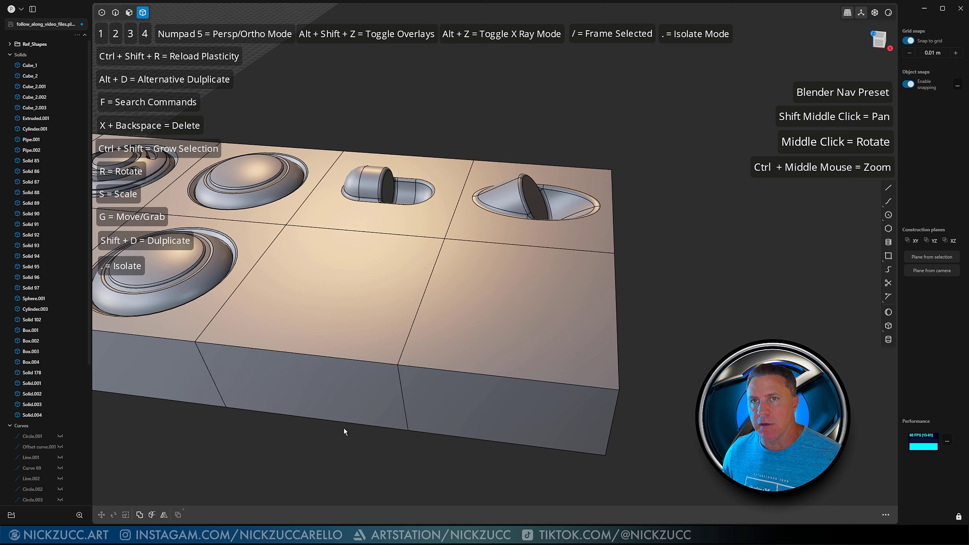
{"action": "middle_click_drag", "start_coordinate": [360, 418], "coordinate": [357, 429]}
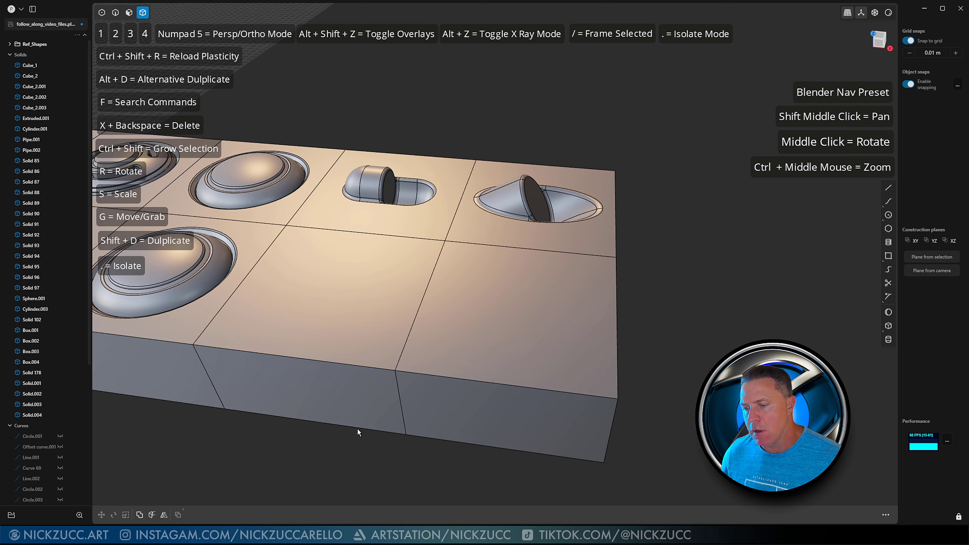
{"action": "middle_click_drag", "start_coordinate": [353, 356], "coordinate": [383, 185]}
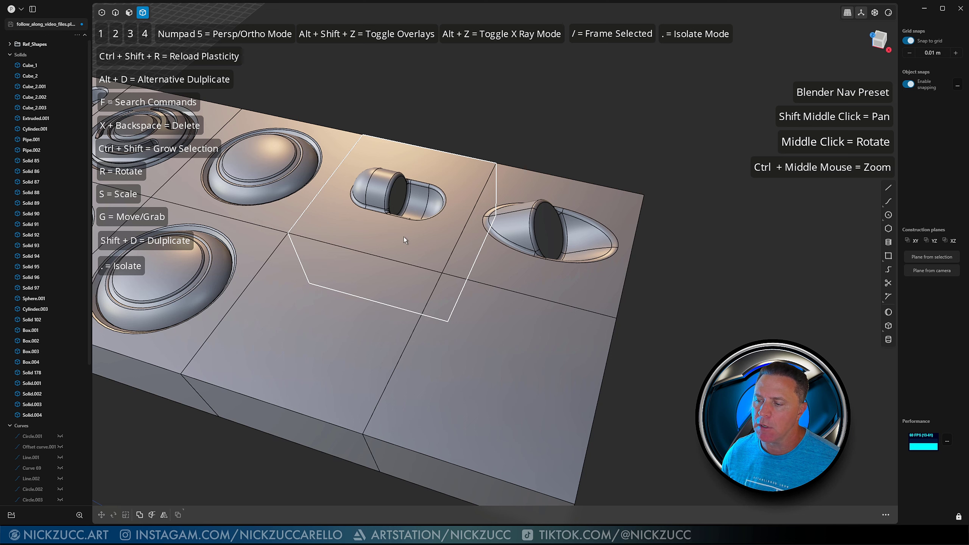
{"action": "middle_click_drag", "start_coordinate": [400, 230], "coordinate": [360, 321]}
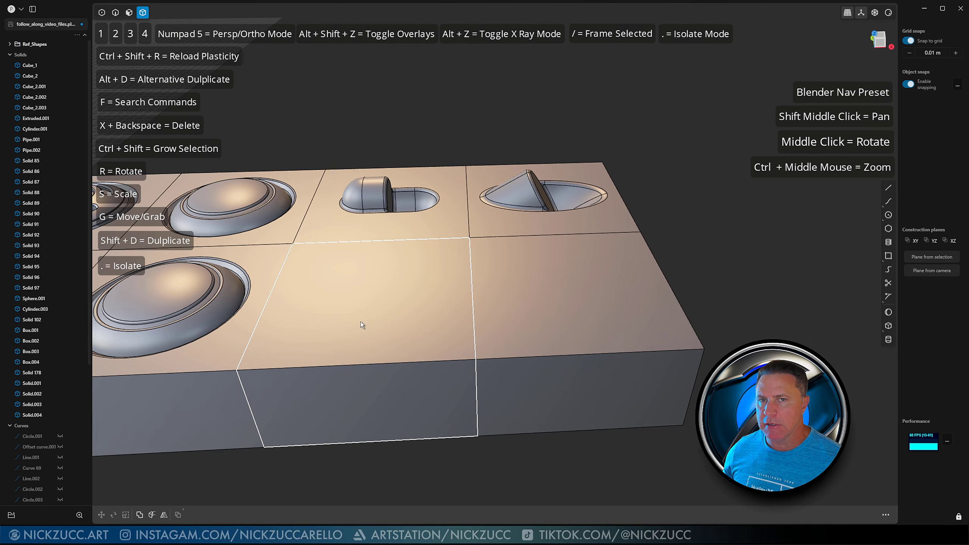
{"action": "middle_click_drag", "start_coordinate": [412, 342], "coordinate": [388, 344]}
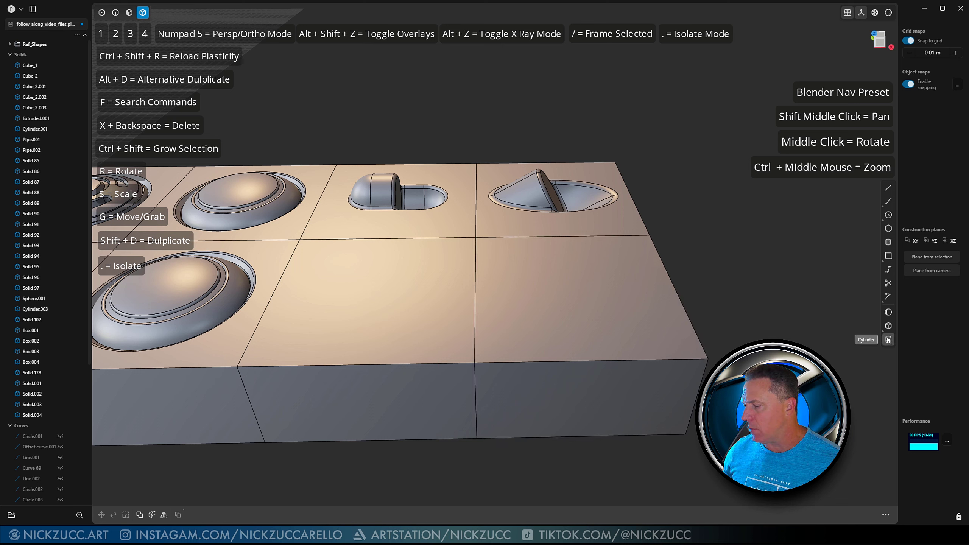
Step: Create a cylinder about 0.17 m in radius and 0.37 m high on the blank block in front of the pill-shaped knob
{"action": "left_click", "coordinate": [374, 292]}
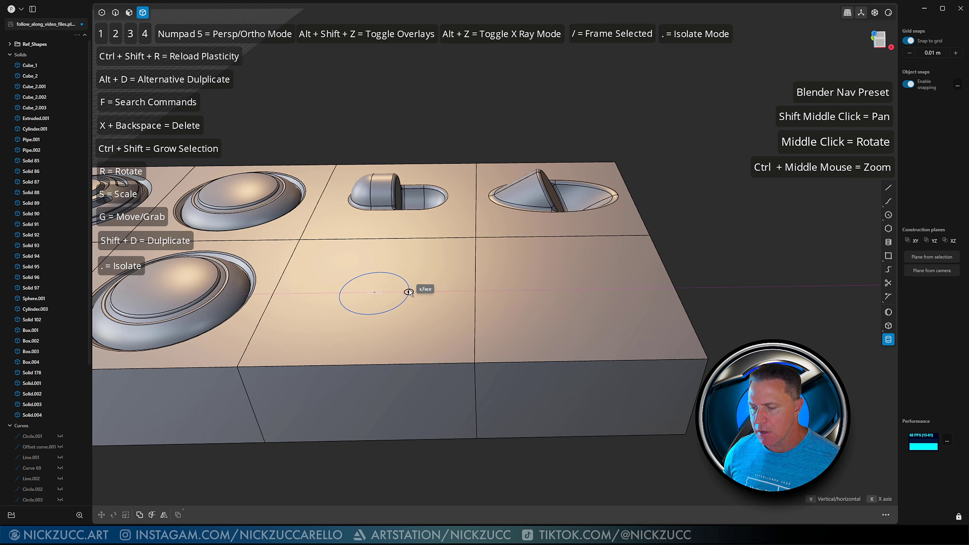
{"action": "left_click", "coordinate": [409, 292]}
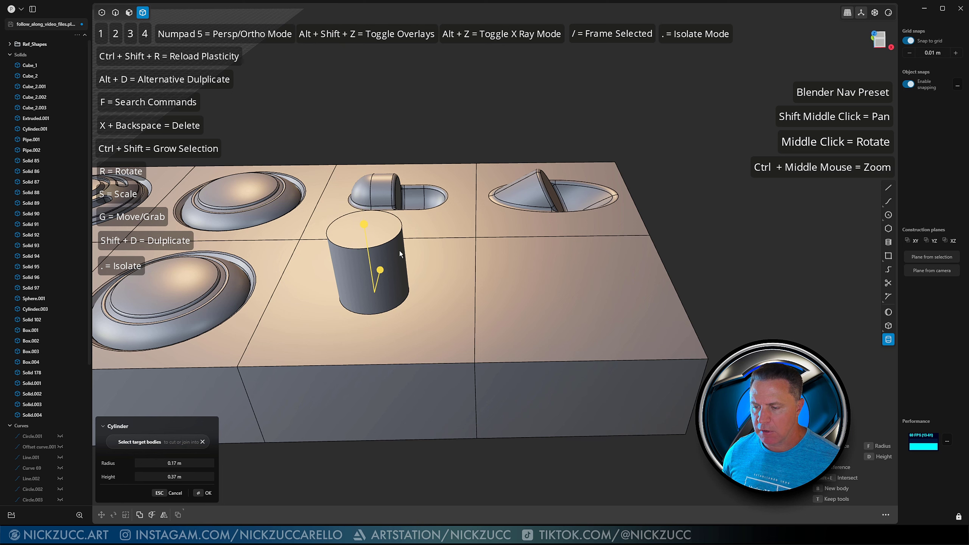
{"action": "left_click", "coordinate": [397, 242]}
{"action": "middle_click_drag", "start_coordinate": [425, 288], "coordinate": [386, 267]}
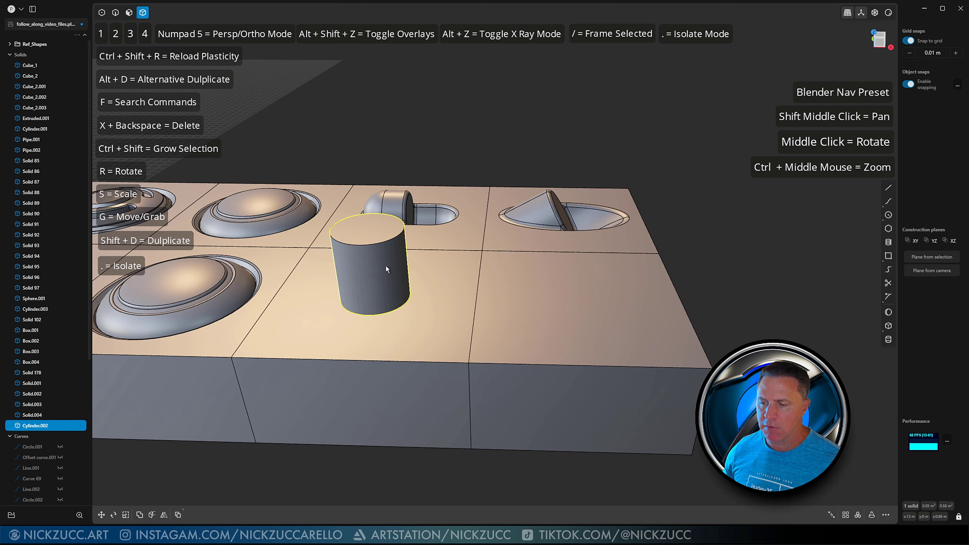
Step: Duplicate the cylinder and snap the copy directly on top of the original
{"action": "key", "text": "shift+d"}
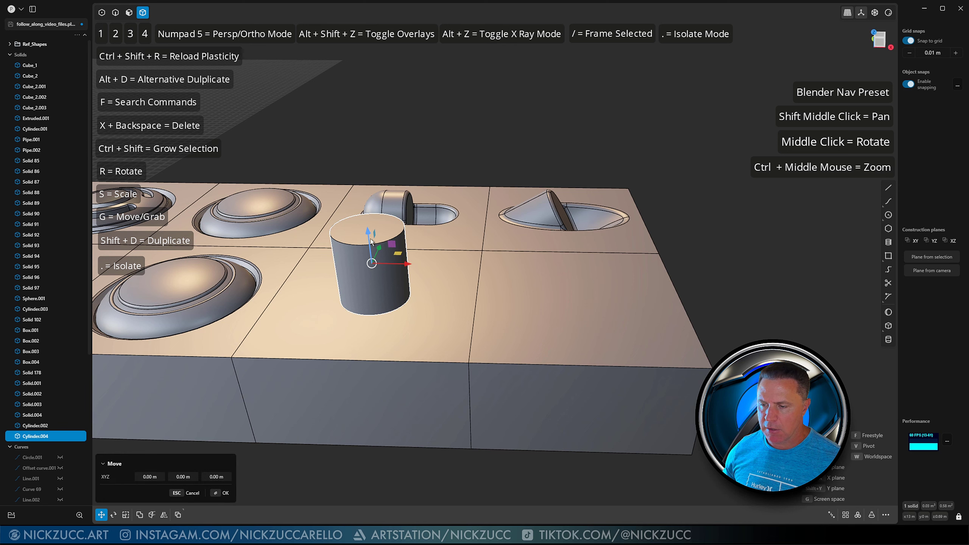
{"action": "left_click_drag", "start_coordinate": [369, 238], "coordinate": [370, 114]}
{"action": "middle_click_drag", "start_coordinate": [394, 244], "coordinate": [372, 228]}
{"action": "key", "text": "v"}
{"action": "left_click", "coordinate": [367, 209]}
{"action": "left_click_drag", "start_coordinate": [369, 229], "coordinate": [370, 245]}
{"action": "left_click", "coordinate": [449, 204]}
{"action": "left_click", "coordinate": [447, 207]}
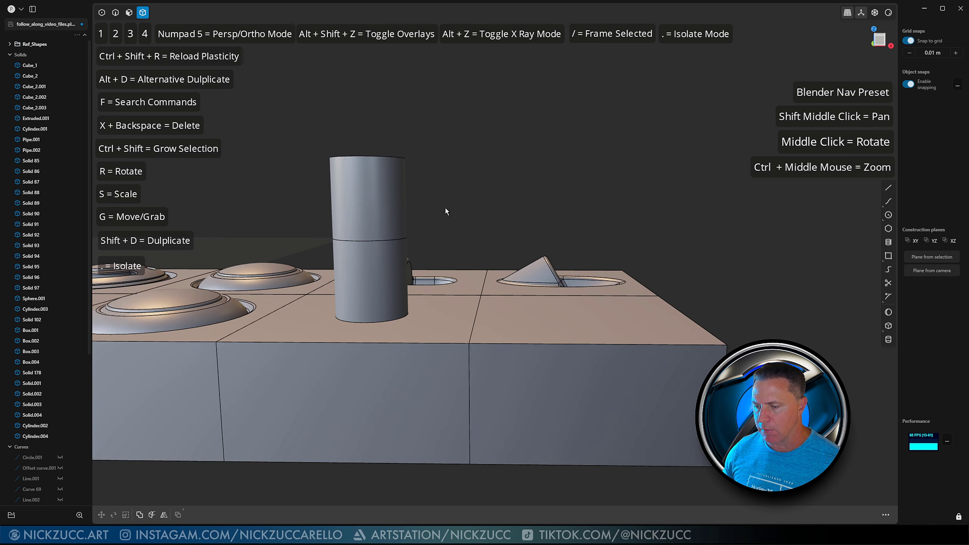
Step: Move both stacked cylinders straight down 0.37 m so their shared seam sits level with the block's top face
{"action": "middle_click_drag", "start_coordinate": [445, 208], "coordinate": [379, 214]}
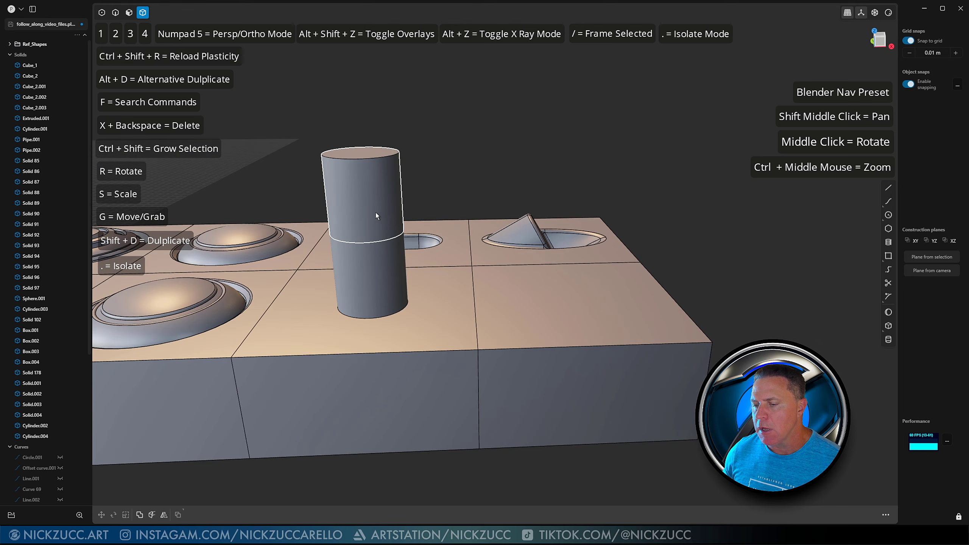
{"action": "left_click", "coordinate": [376, 212]}
{"action": "left_click", "coordinate": [377, 265]}
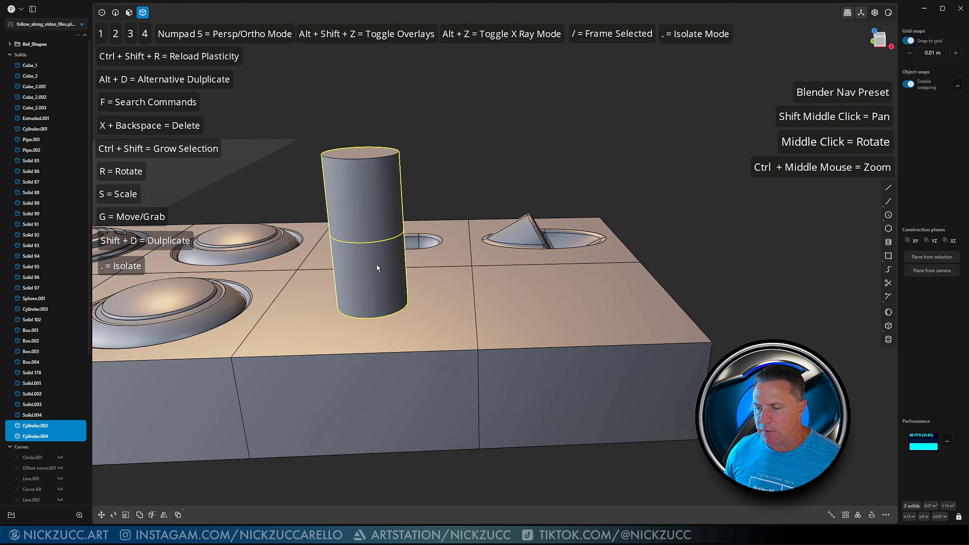
{"action": "key", "text": "g"}
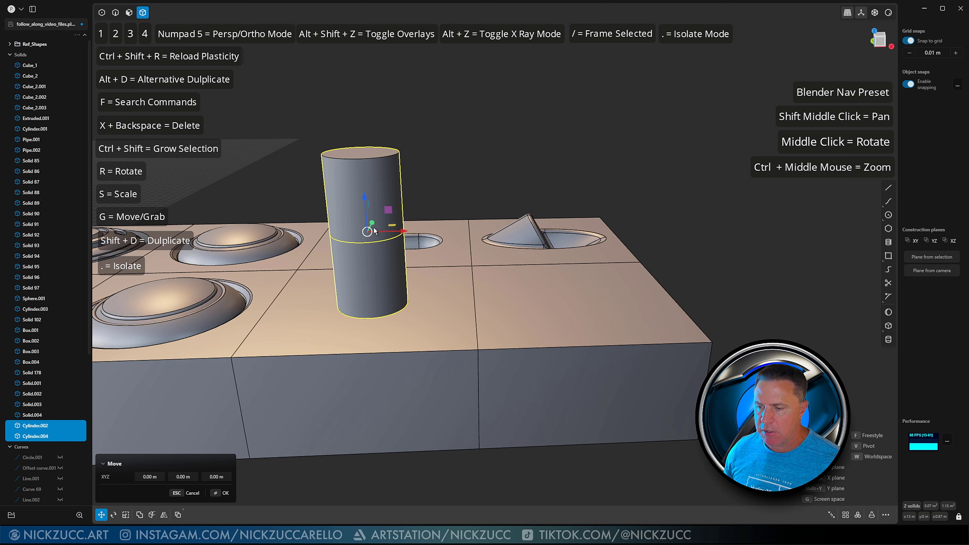
{"action": "left_click_drag", "start_coordinate": [363, 195], "coordinate": [366, 353]}
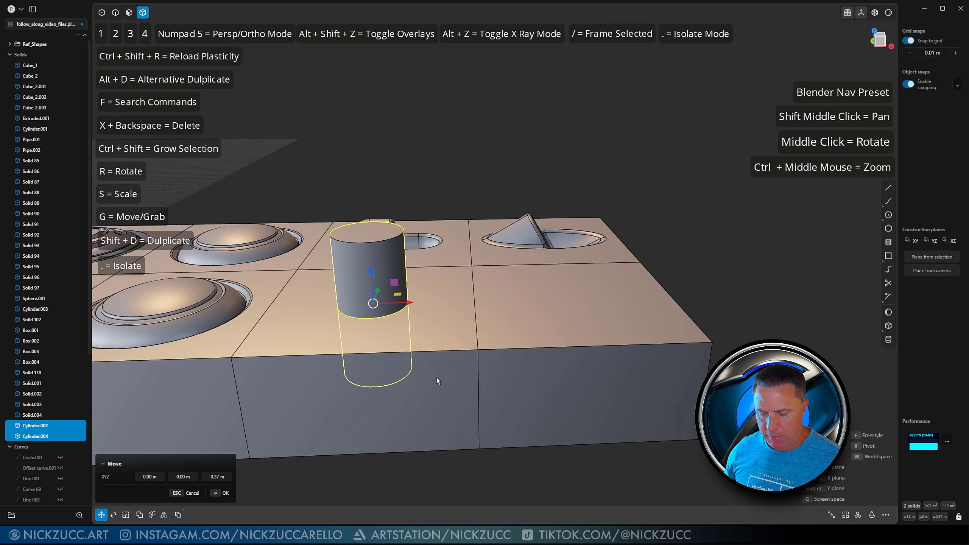
Step: Rotate the two cylinders 90° about the Y axis so they lie half-sunk along the block
{"action": "key", "text": "r"}
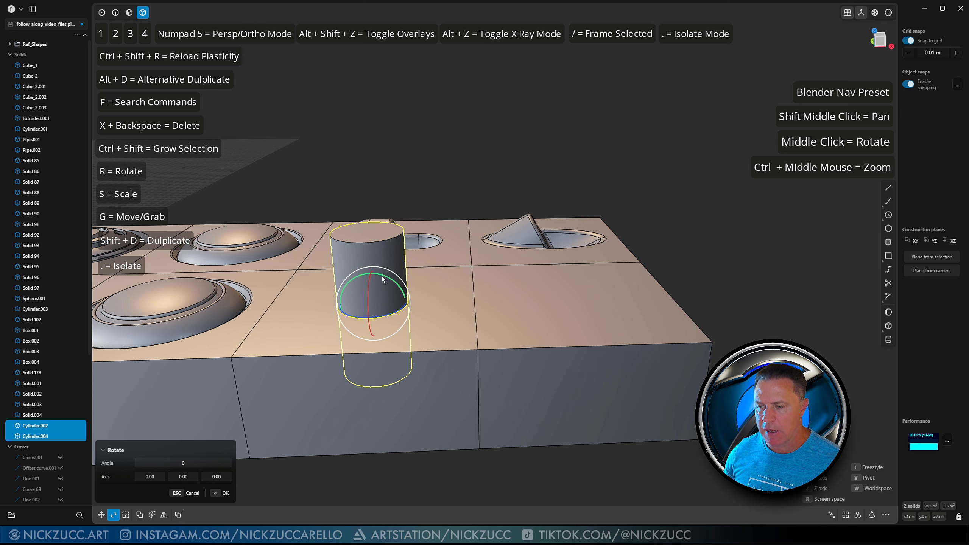
{"action": "left_click_drag", "start_coordinate": [381, 274], "coordinate": [426, 314]}
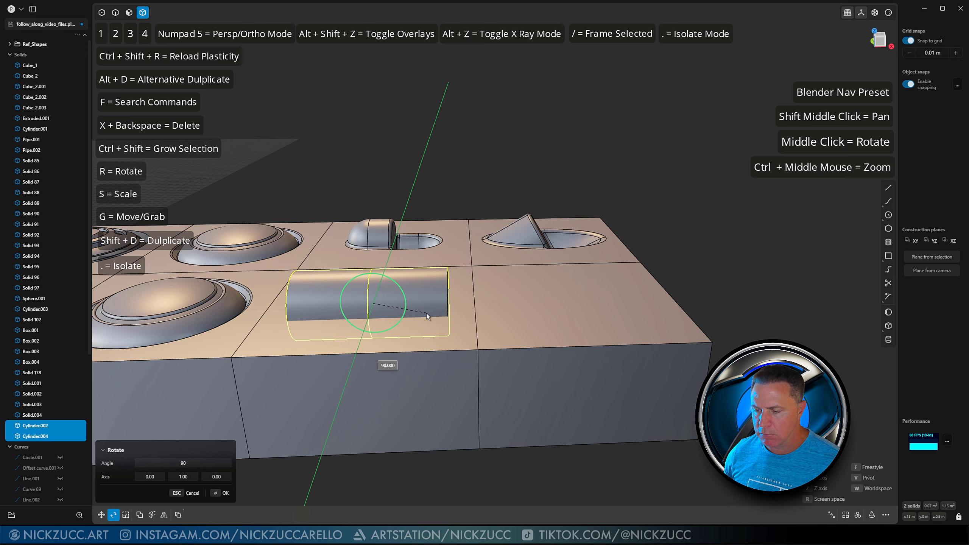
{"action": "left_click", "coordinate": [426, 314]}
{"action": "right_click", "coordinate": [466, 460]}
{"action": "left_click", "coordinate": [466, 460]}
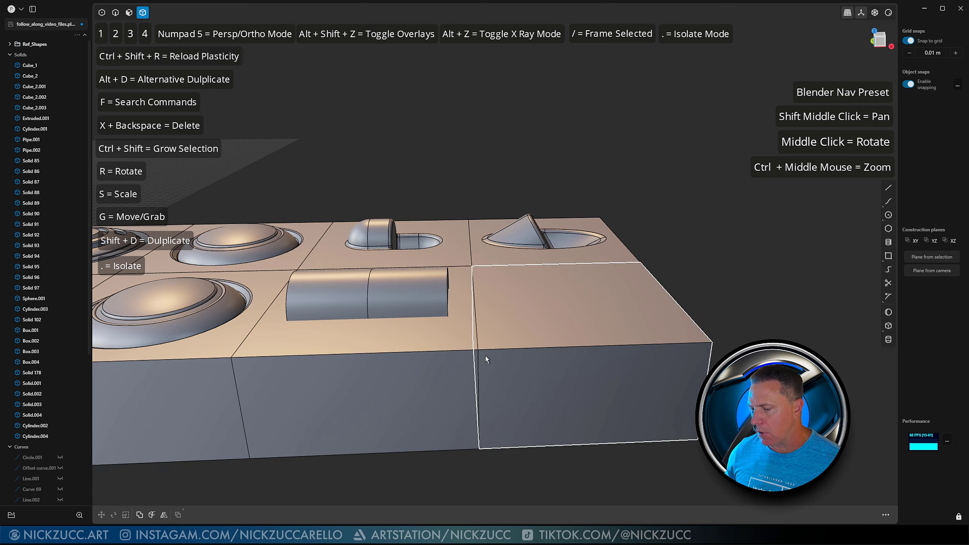
Step: Scale both lying cylinders to 0.60 along the X axis to shorten them
{"action": "mouse_move", "coordinate": [485, 356]}
{"action": "middle_mouse_down"}
{"action": "mouse_move", "coordinate": [469, 353]}
{"action": "mouse_move", "coordinate": [472, 344]}
{"action": "middle_mouse_up"}
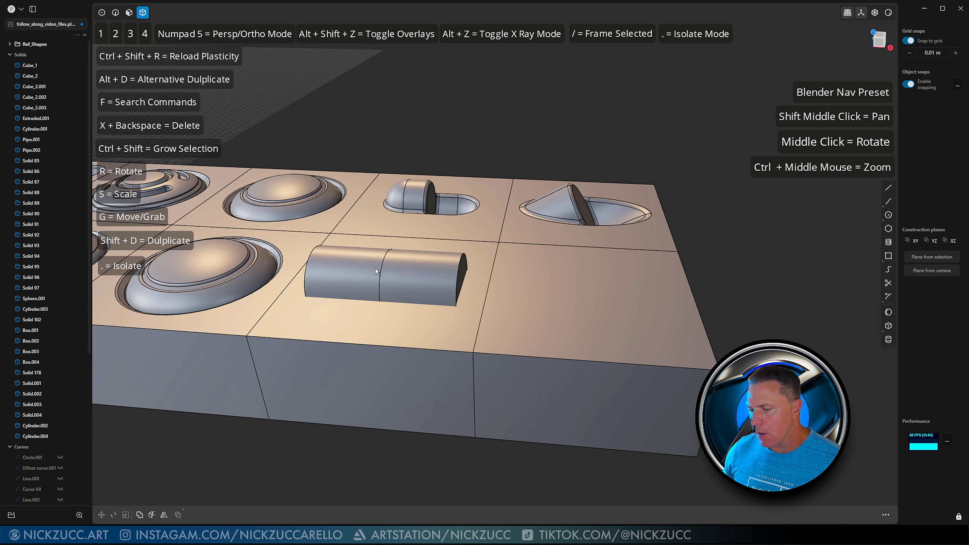
{"action": "left_click", "coordinate": [376, 268]}
{"action": "left_click", "coordinate": [416, 271]}
{"action": "key", "text": "s"}
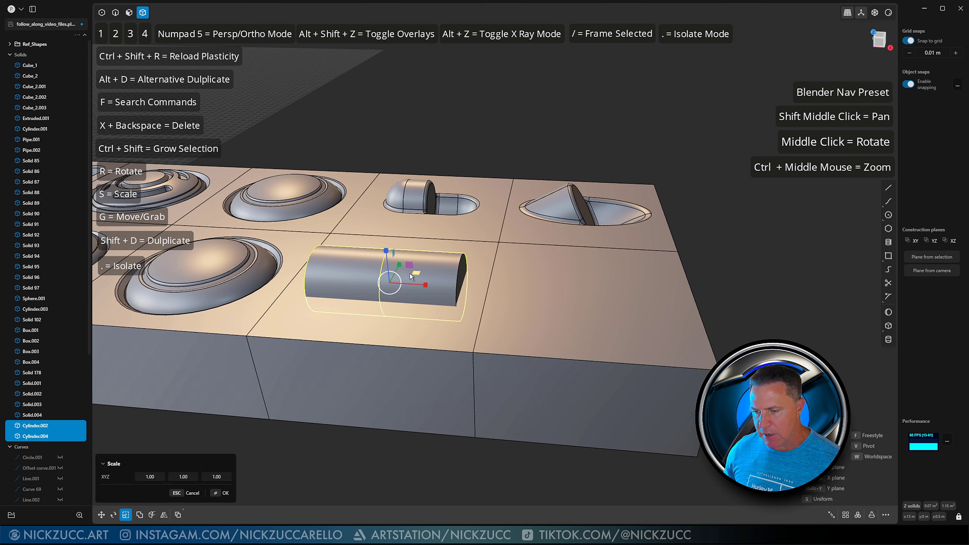
{"action": "key", "text": "x"}
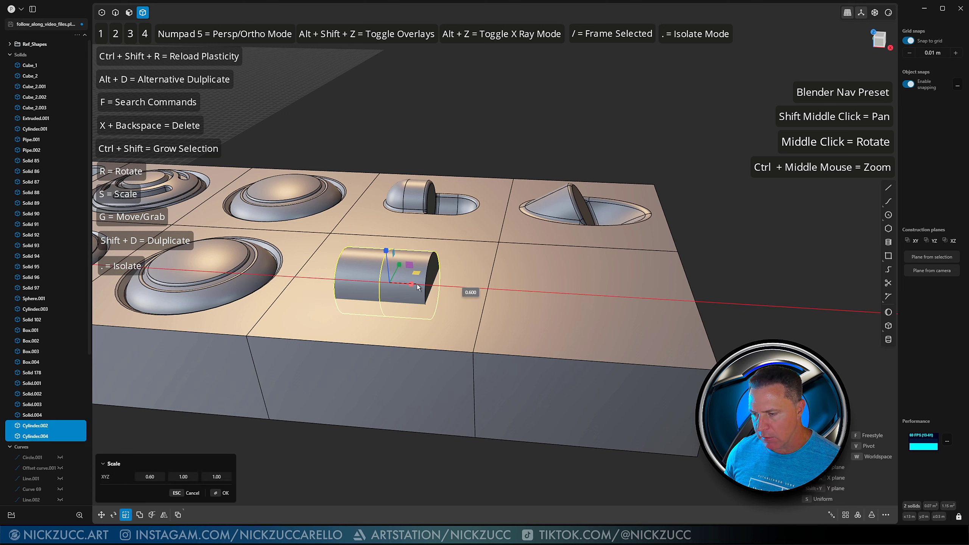
{"action": "left_click", "coordinate": [416, 284]}
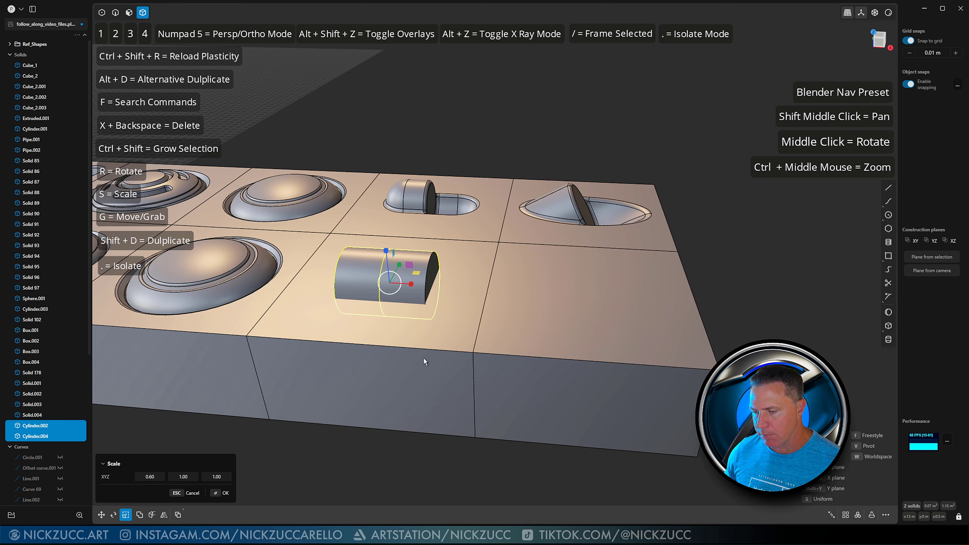
{"action": "left_click", "coordinate": [416, 464]}
Step: Isolate the two shortened cylinders from the rest of the scene
{"action": "middle_click_drag", "start_coordinate": [412, 442], "coordinate": [490, 365]}
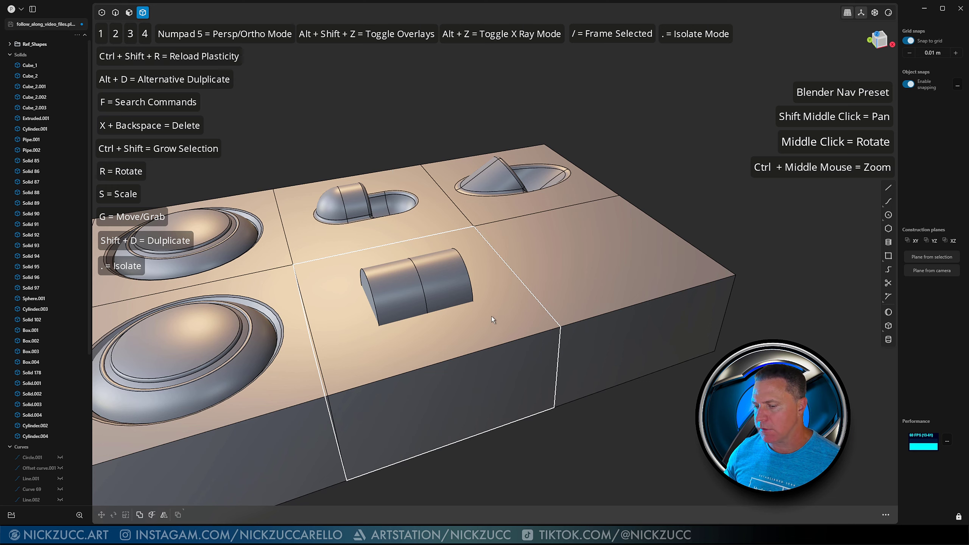
{"action": "middle_click_drag", "start_coordinate": [491, 317], "coordinate": [408, 319]}
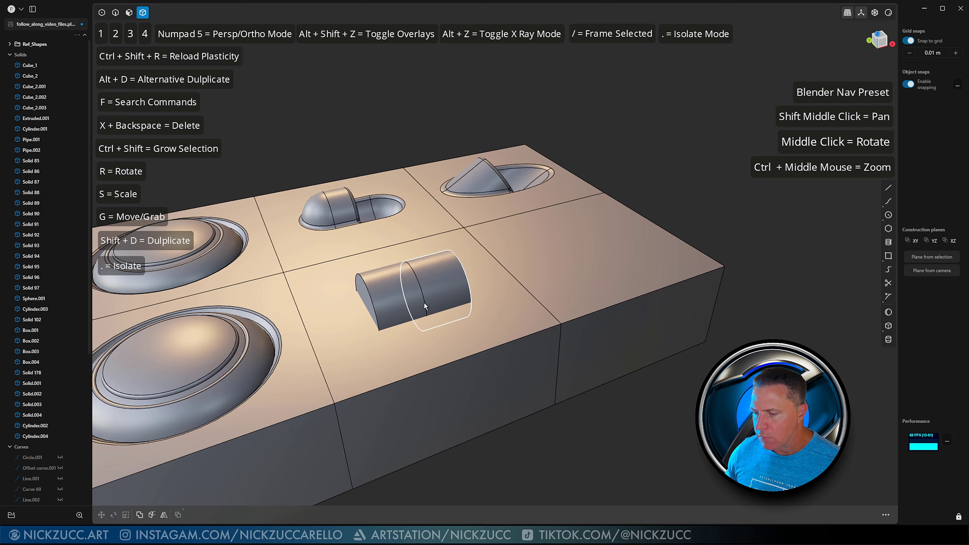
{"action": "left_click", "coordinate": [408, 302]}
{"action": "left_click", "coordinate": [453, 294]}
{"action": "mouse_move", "coordinate": [453, 291]}
{"action": "middle_mouse_down"}
{"action": "mouse_move", "coordinate": [480, 295]}
{"action": "mouse_move", "coordinate": [457, 297]}
{"action": "middle_mouse_up"}
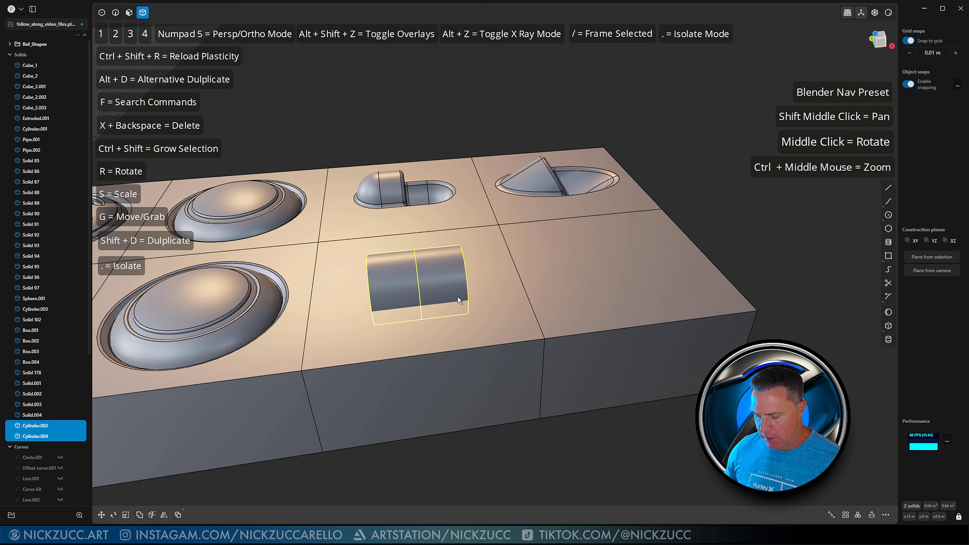
{"action": "key", "text": "period"}
{"action": "left_click", "coordinate": [842, 322]}
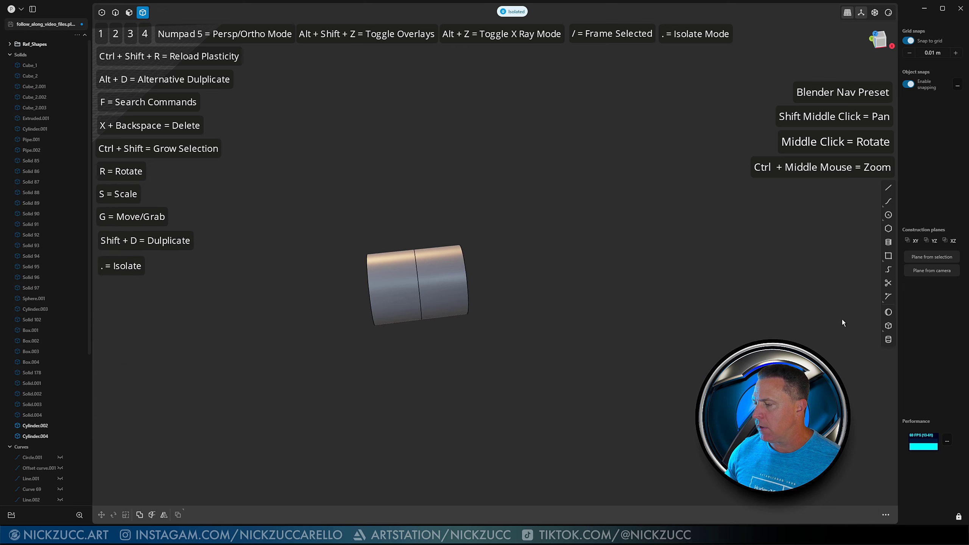
{"action": "left_click", "coordinate": [888, 312]}
{"action": "middle_click_drag", "start_coordinate": [709, 320], "coordinate": [599, 320]}
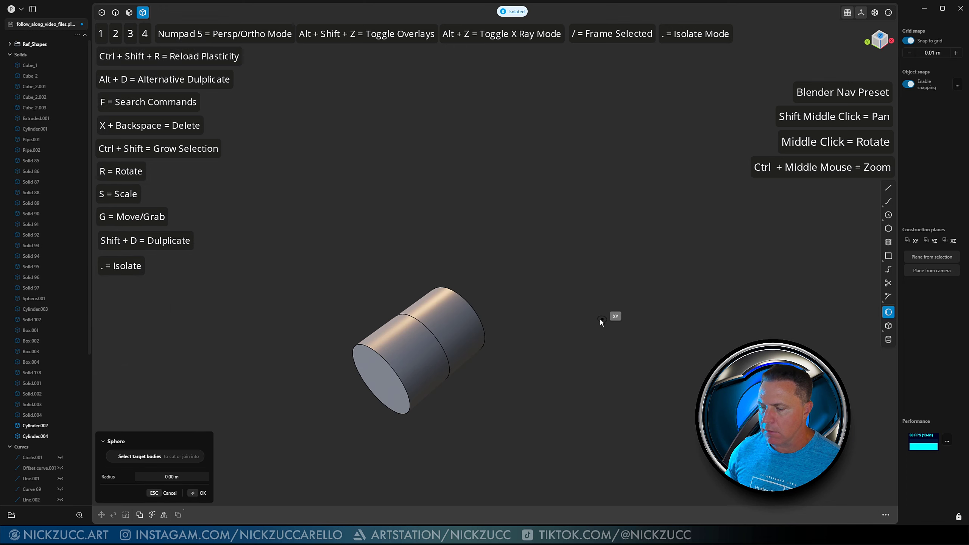
{"action": "left_click", "coordinate": [380, 379]}
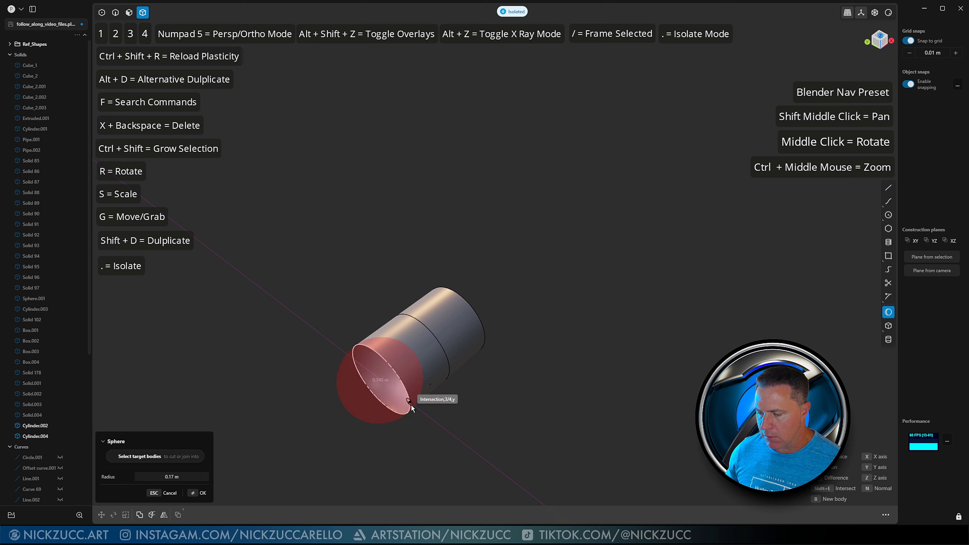
{"action": "left_click", "coordinate": [410, 405]}
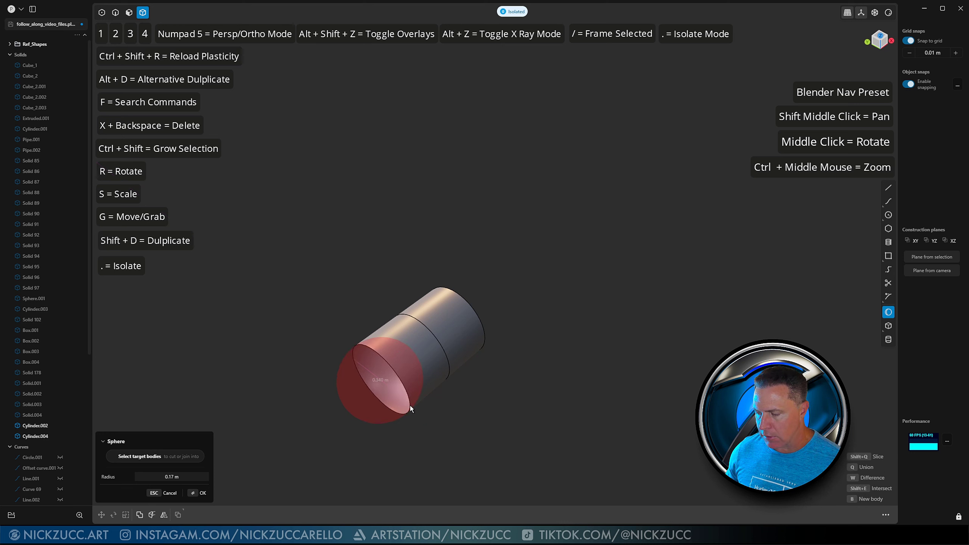
{"action": "key", "text": "q"}
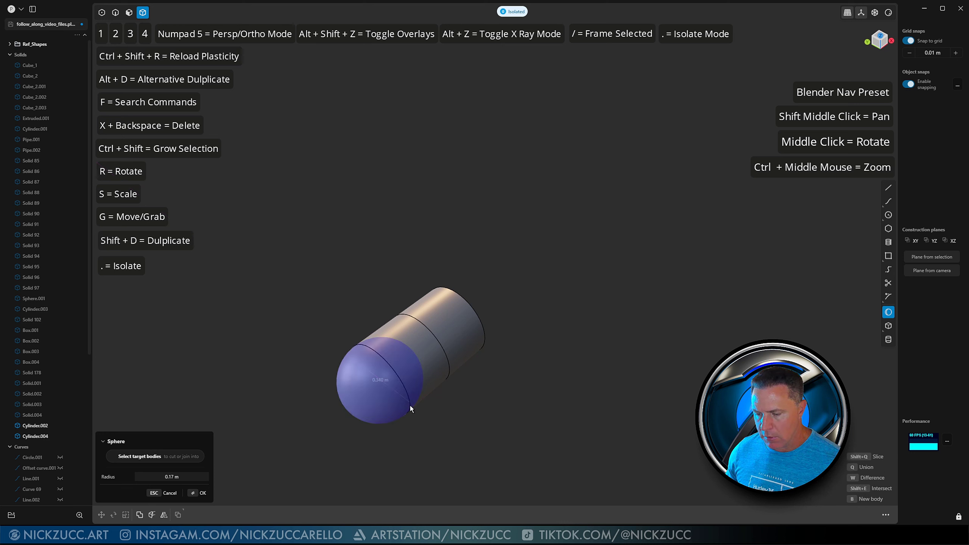
{"action": "key", "text": "Escape"}
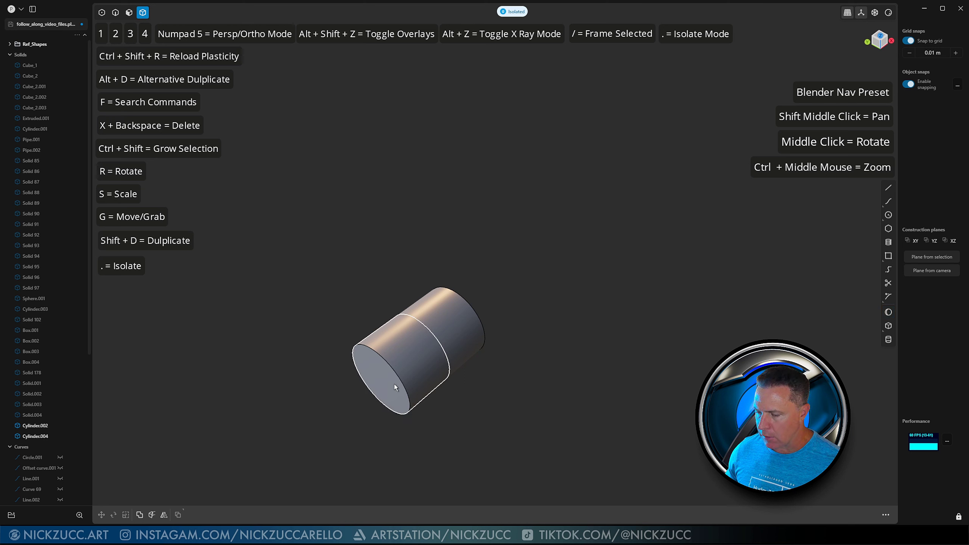
{"action": "left_click", "coordinate": [888, 311]}
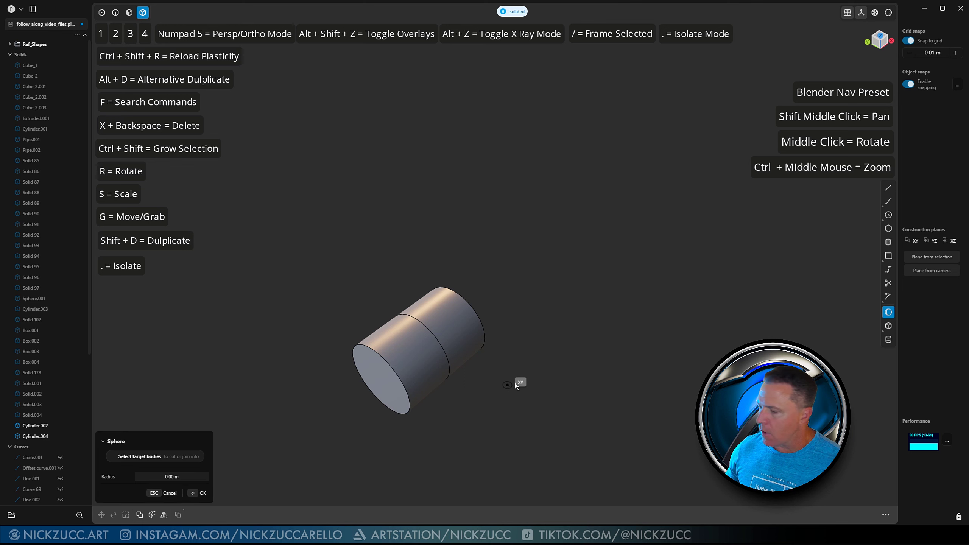
{"action": "left_click", "coordinate": [381, 382]}
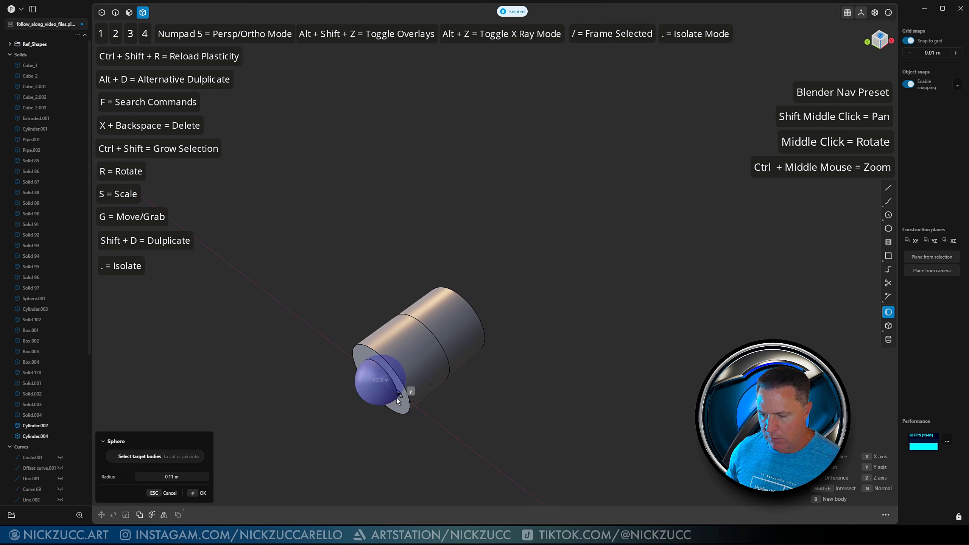
{"action": "key", "text": "Escape"}
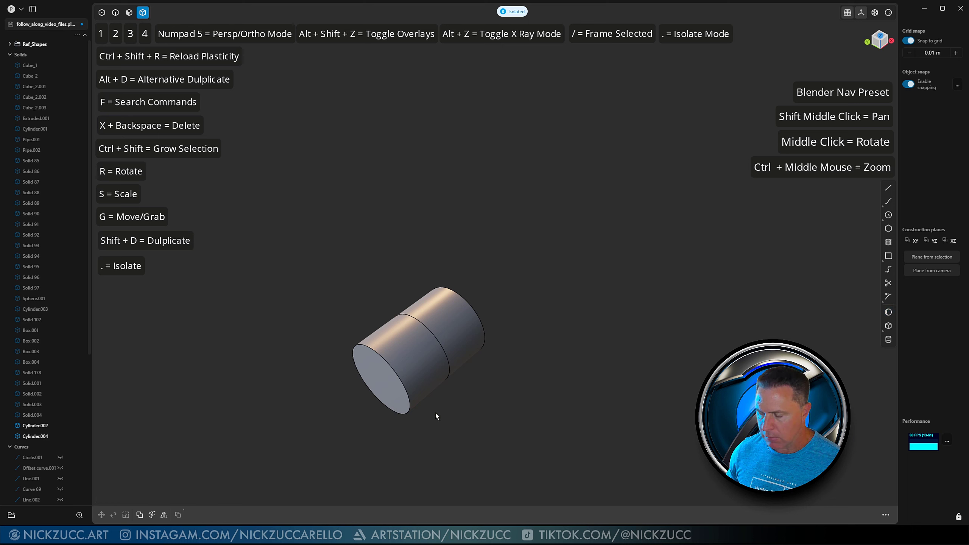
{"action": "middle_click_drag", "start_coordinate": [542, 394], "coordinate": [533, 381]}
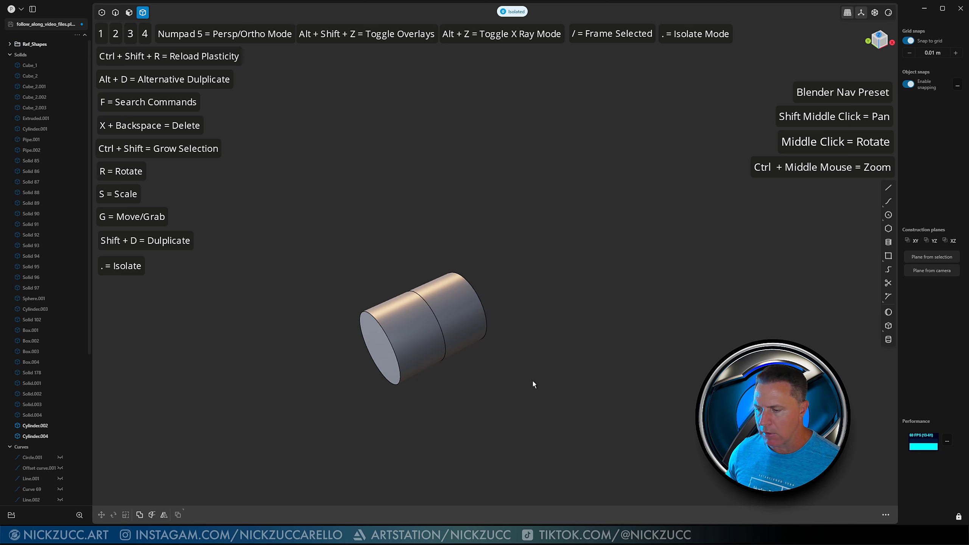
Step: Add a 0.17 m radius sphere as a separate body, centred on the exposed end face of the original cylinder
{"action": "left_click", "coordinate": [888, 312]}
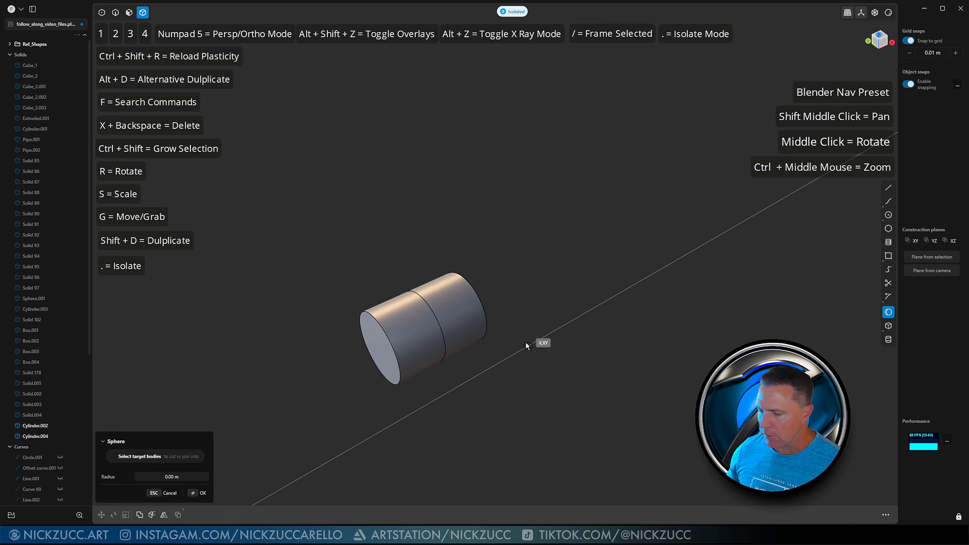
{"action": "left_click", "coordinate": [380, 347]}
{"action": "left_click", "coordinate": [399, 371]}
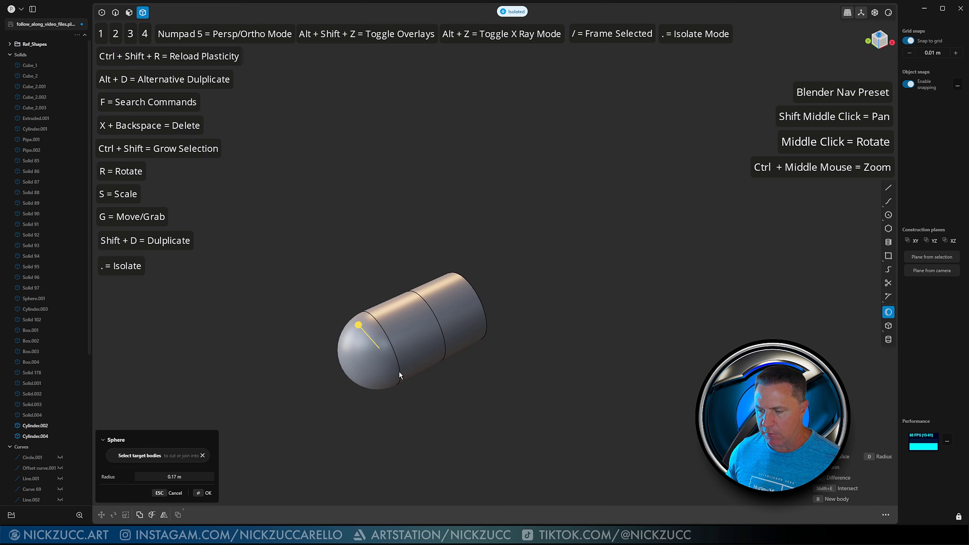
{"action": "key", "text": "Return"}
{"action": "middle_click_drag", "start_coordinate": [466, 394], "coordinate": [383, 363]}
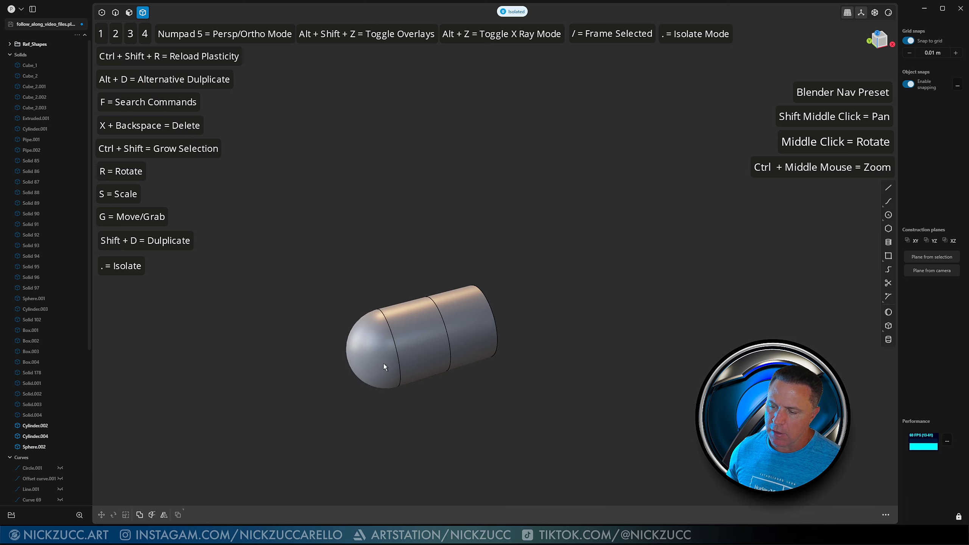
Step: Union the sphere with the adjoining original cylinder to form a single round-ended half
{"action": "left_click", "coordinate": [380, 357]}
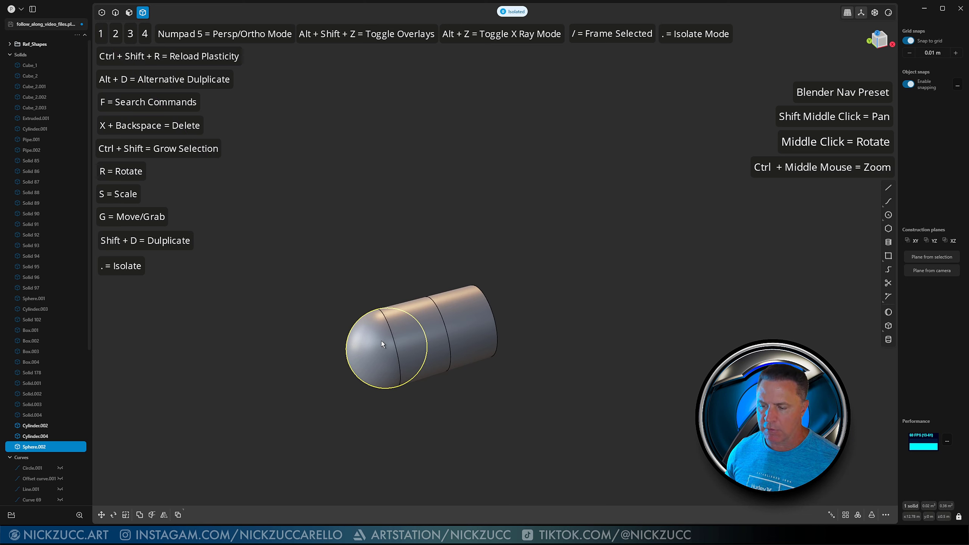
{"action": "left_click", "coordinate": [410, 312]}
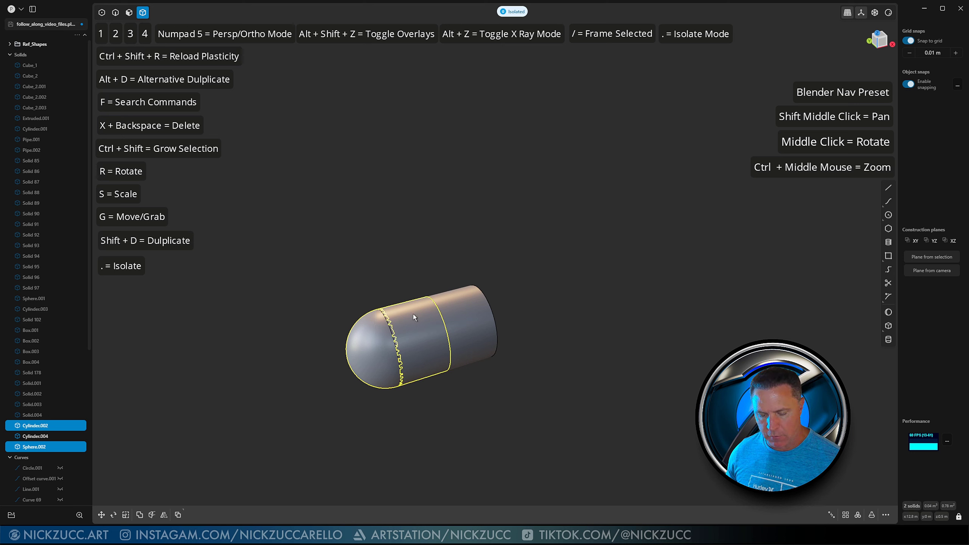
{"action": "key", "text": "shift+b"}
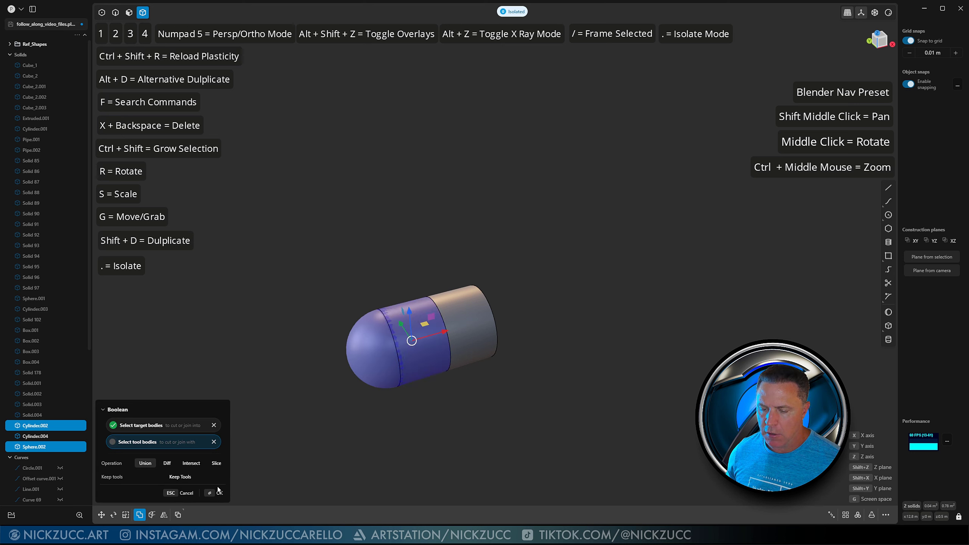
{"action": "left_click", "coordinate": [219, 493]}
Step: Delete the second cylinder next to the round-ended half
{"action": "middle_click_drag", "start_coordinate": [373, 412], "coordinate": [488, 321]}
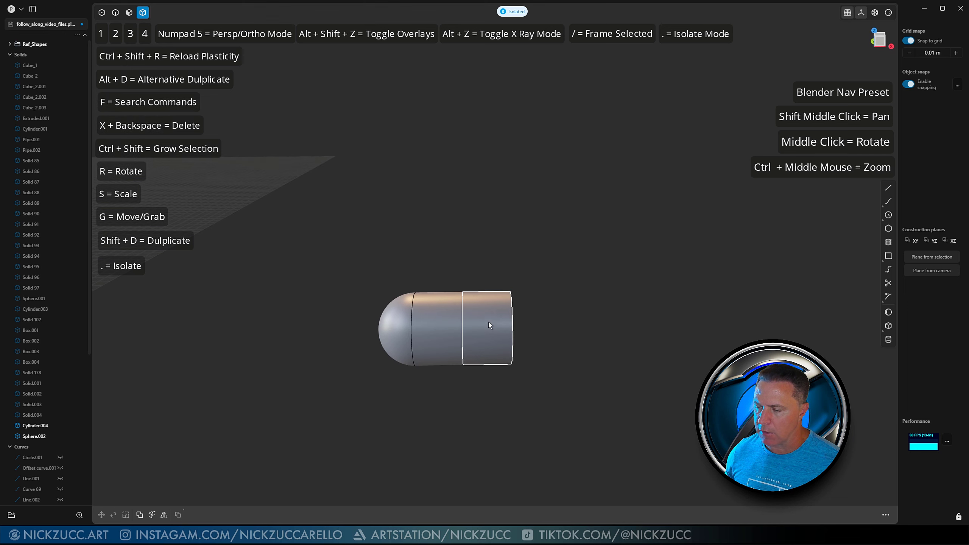
{"action": "left_click", "coordinate": [498, 322]}
{"action": "key", "text": "x"}
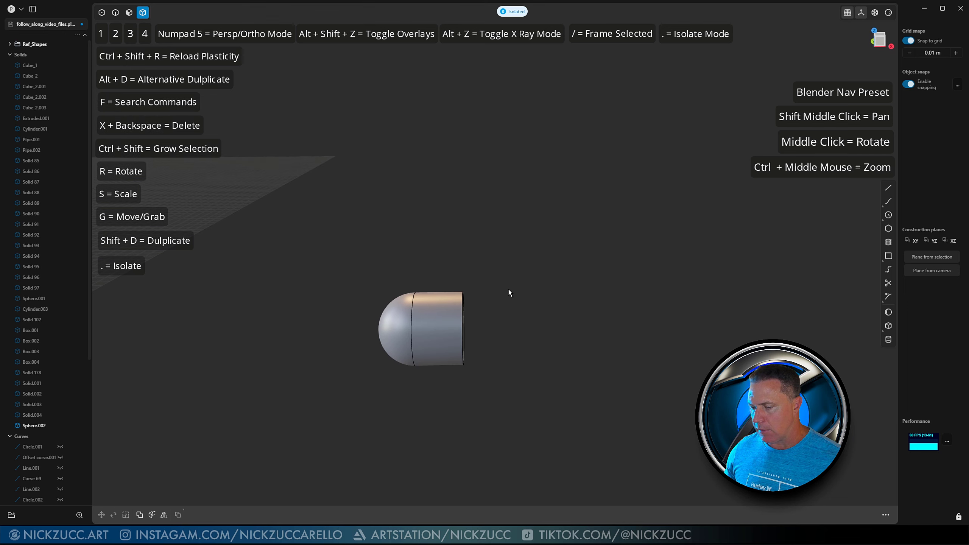
Step: Mirror the round-ended half across its flat end face, keeping the two halves as separate bodies
{"action": "middle_click_drag", "start_coordinate": [509, 289], "coordinate": [505, 312]}
{"action": "left_click", "coordinate": [447, 307]}
{"action": "key", "text": "alt+x"}
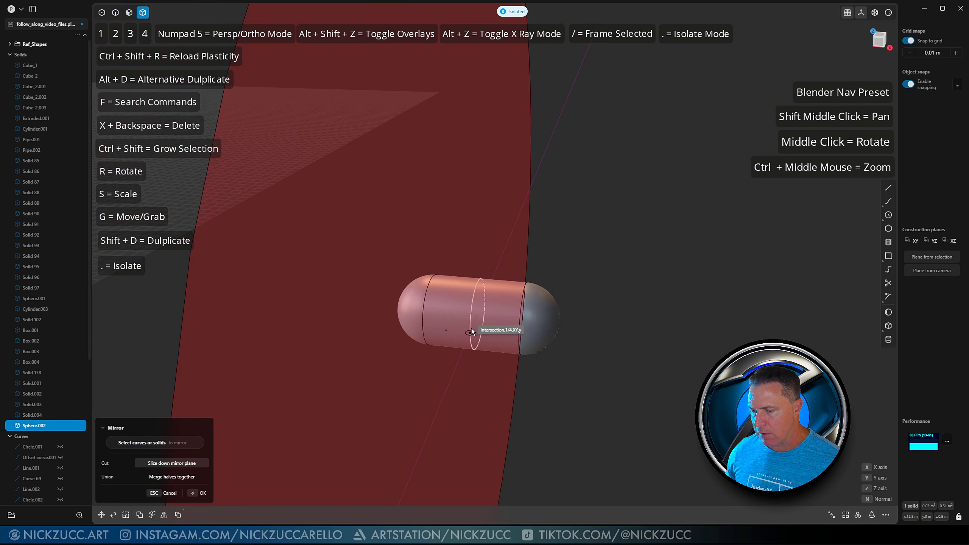
{"action": "left_click", "coordinate": [471, 331]}
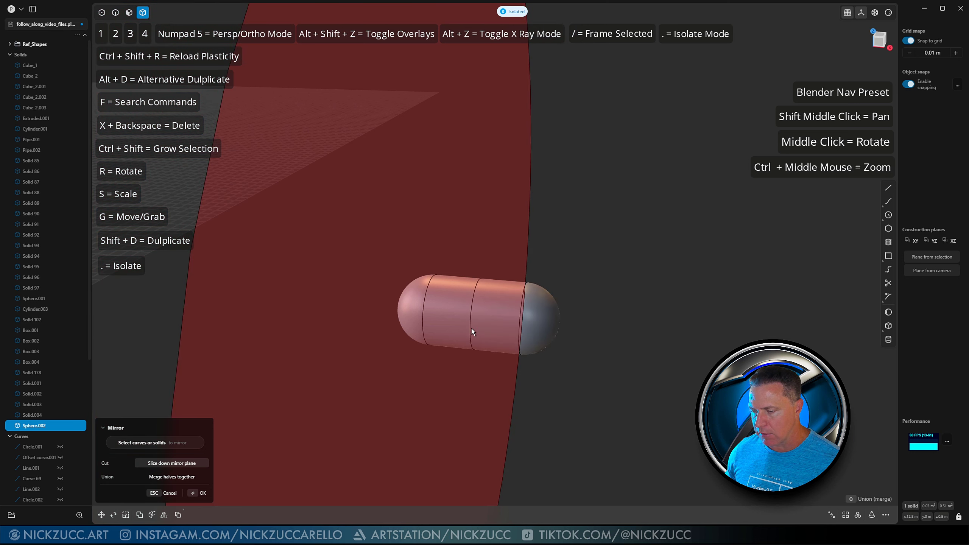
{"action": "left_click", "coordinate": [191, 493]}
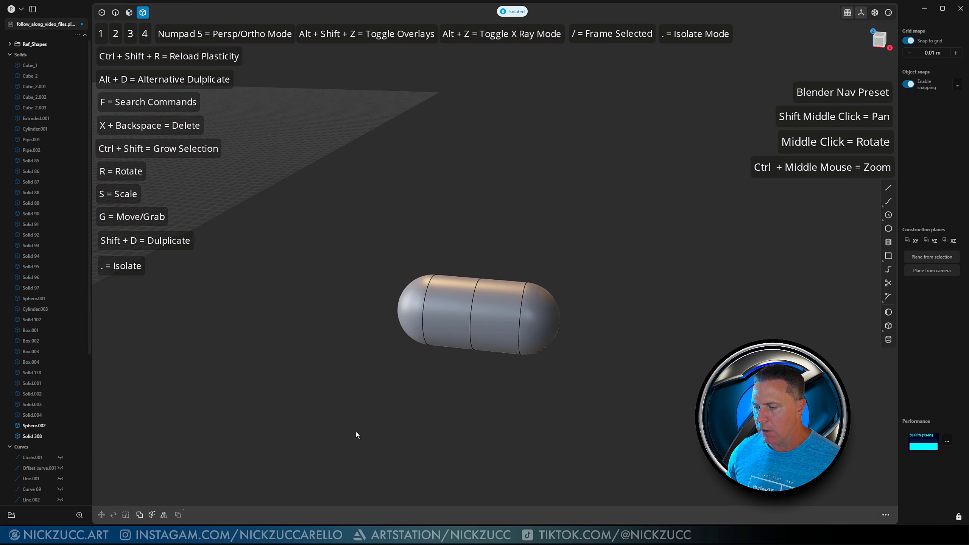
Step: Leave isolate mode to bring back the rest of the blocks around the capsule
{"action": "left_click", "coordinate": [488, 312]}
{"action": "left_click", "coordinate": [439, 377]}
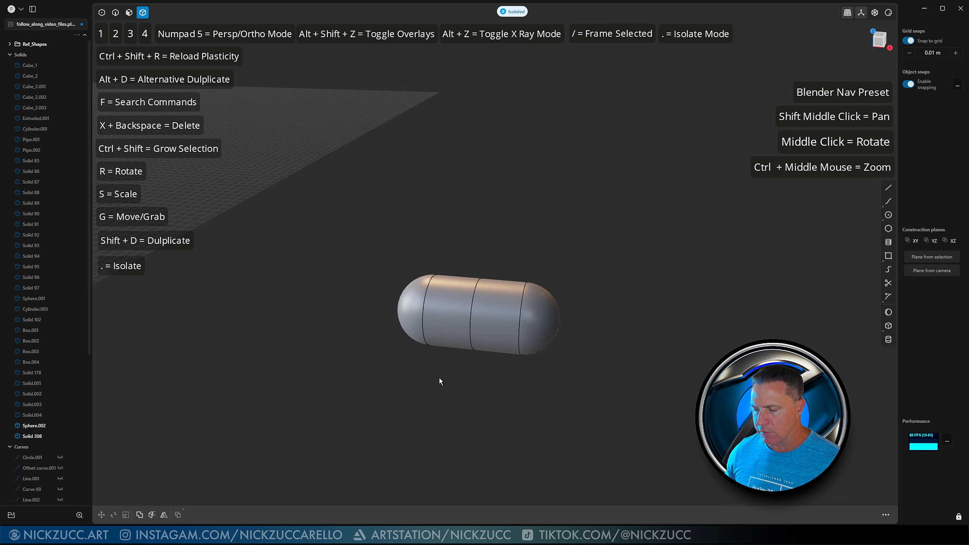
{"action": "key", "text": "period"}
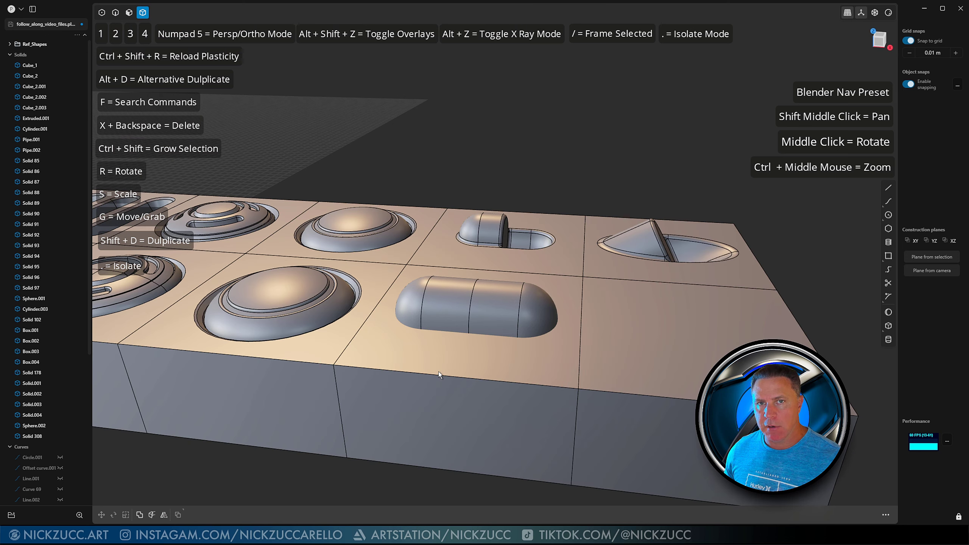
{"action": "middle_click_drag", "start_coordinate": [461, 339], "coordinate": [463, 344]}
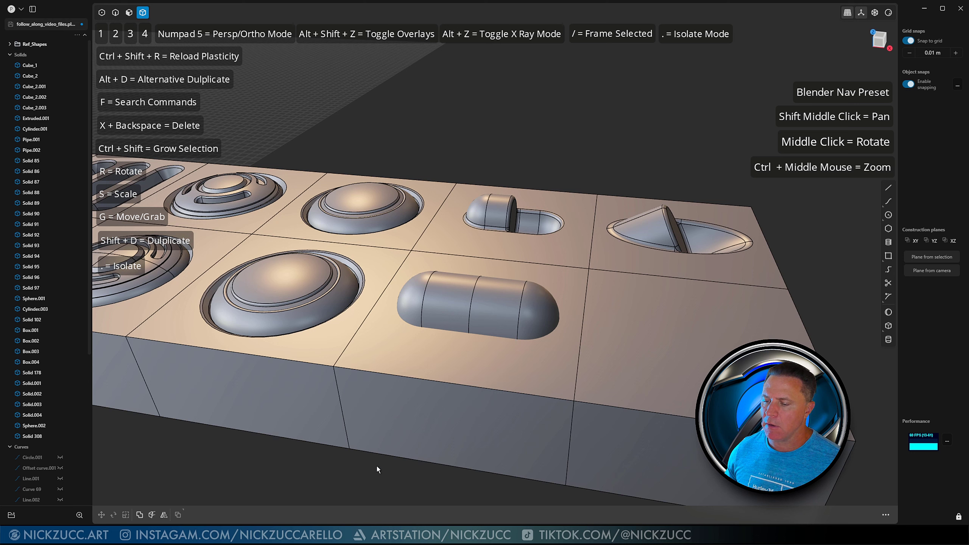
Step: Union the original round-ended half of the capsule with the block beneath it
{"action": "left_click", "coordinate": [405, 388]}
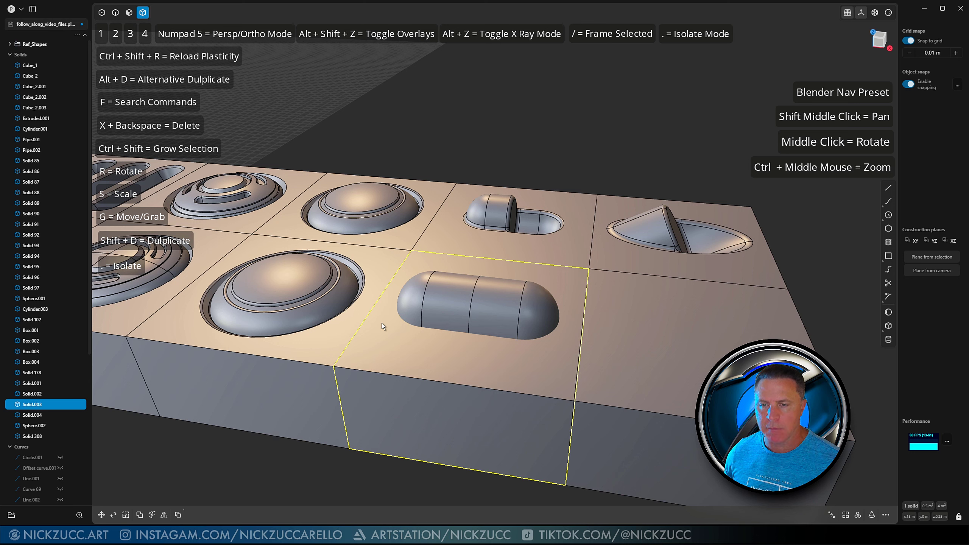
{"action": "left_click", "coordinate": [425, 308], "text": "shift"}
{"action": "key", "text": "q"}
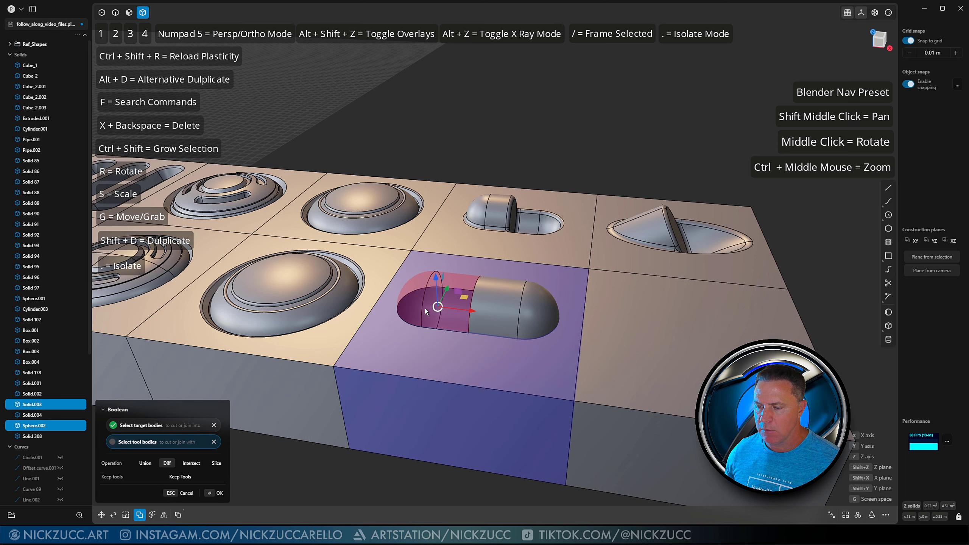
{"action": "key", "text": "q"}
{"action": "left_click", "coordinate": [213, 493]}
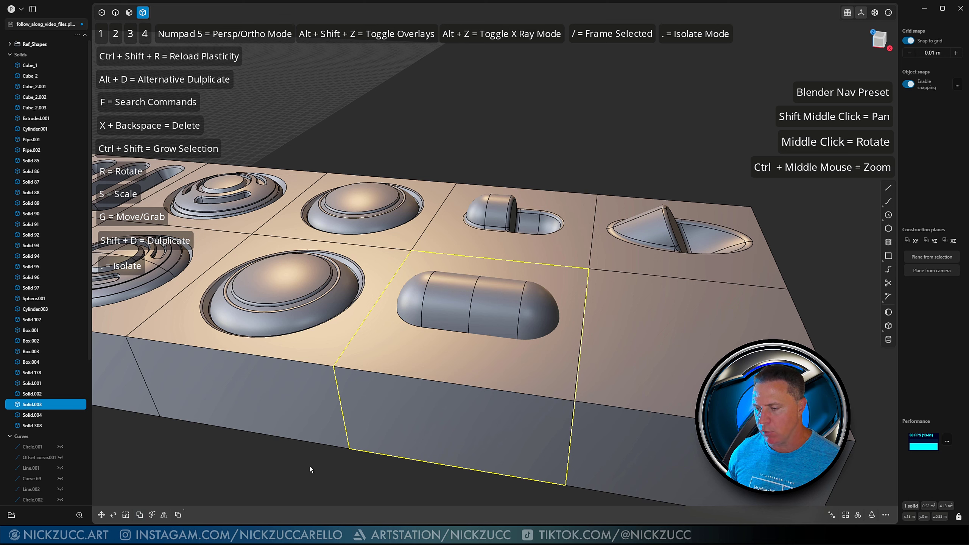
{"action": "middle_click_drag", "start_coordinate": [426, 356], "coordinate": [426, 387]}
Step: Subtract the mirrored half of the capsule from the block to cut the rounded recess beside the knob
{"action": "left_click", "coordinate": [467, 359]}
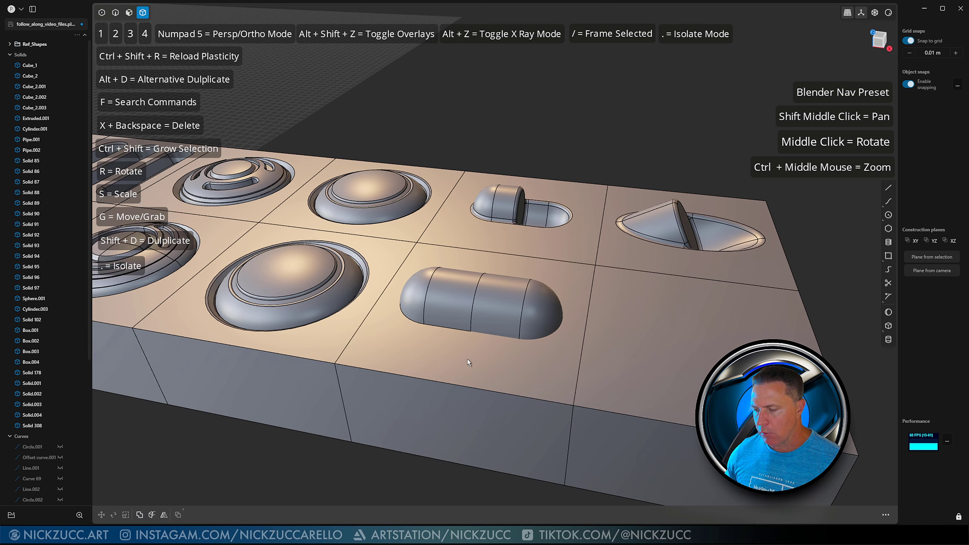
{"action": "left_click", "coordinate": [467, 359]}
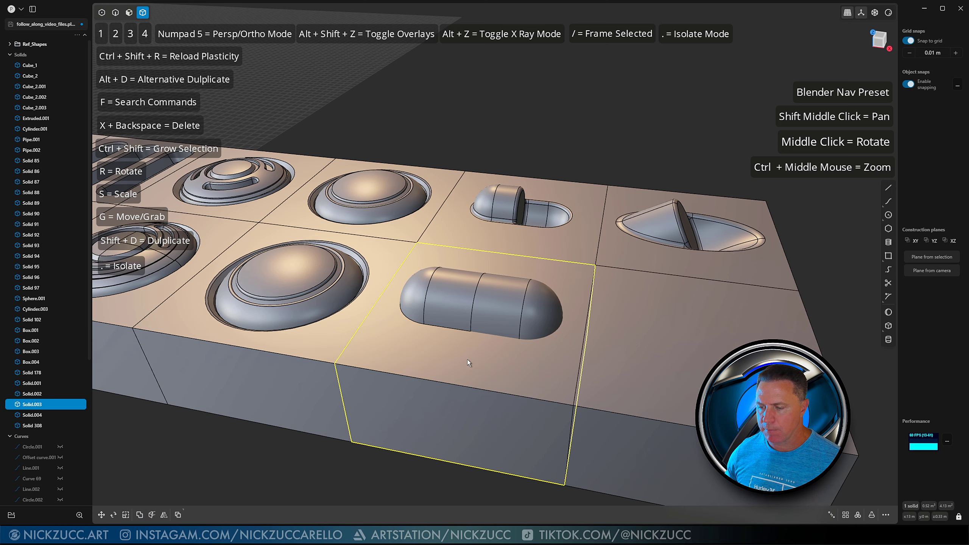
{"action": "left_click", "coordinate": [501, 305]}
{"action": "key", "text": "q"}
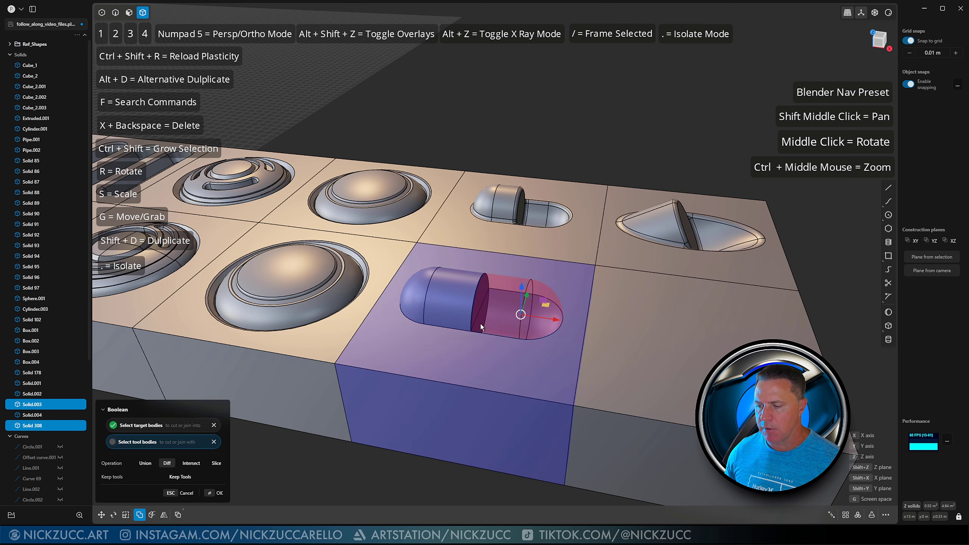
{"action": "left_click", "coordinate": [216, 493]}
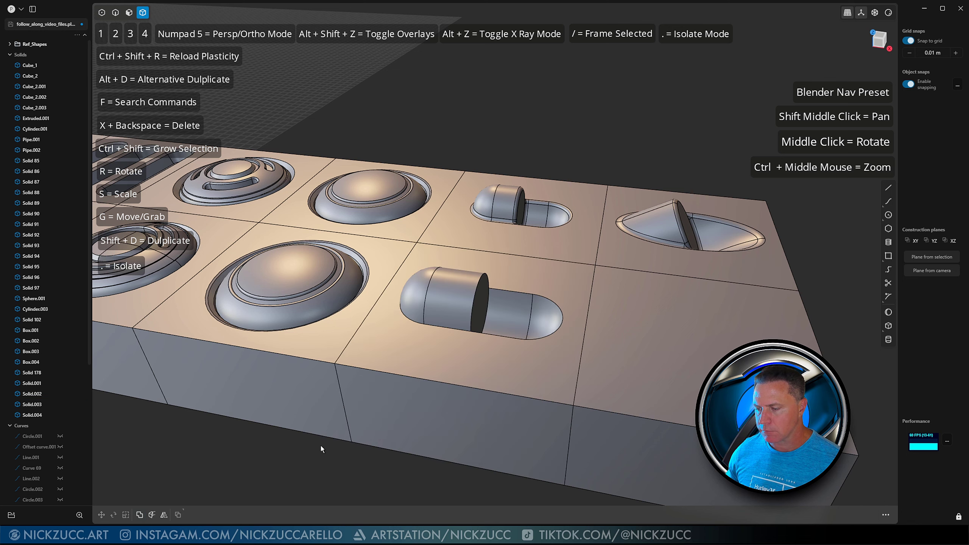
{"action": "middle_click_drag", "start_coordinate": [321, 446], "coordinate": [438, 373]}
{"action": "left_click", "coordinate": [465, 357]}
{"action": "left_click", "coordinate": [596, 218]}
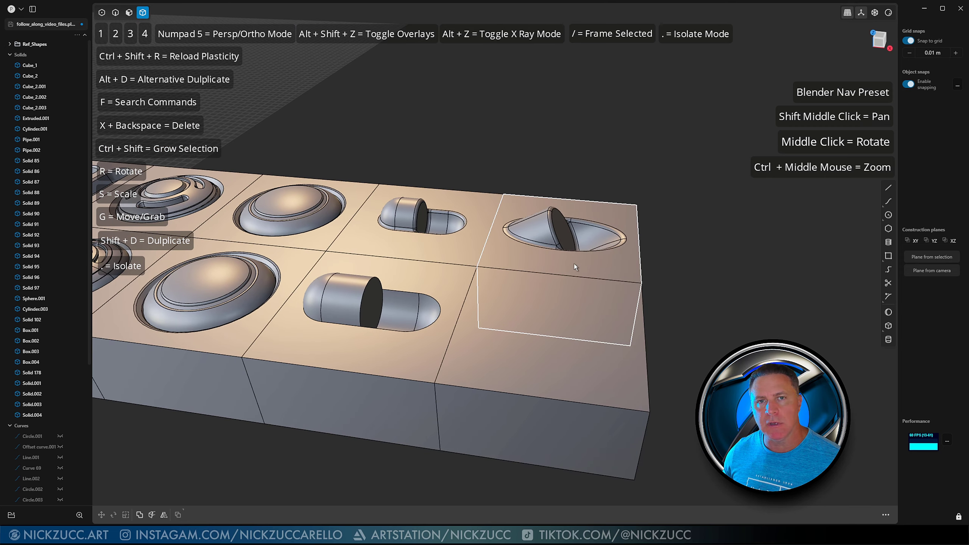
Step: Add a cylinder of 0.16 m radius and 0.39 m height centred on the top face of the blank end block
{"action": "middle_click_drag", "start_coordinate": [574, 264], "coordinate": [539, 290]}
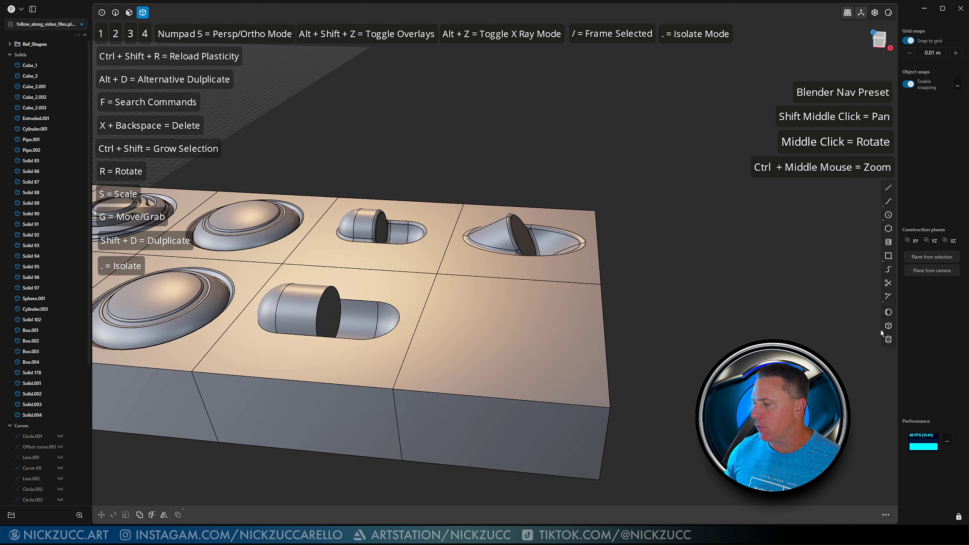
{"action": "left_click", "coordinate": [888, 340]}
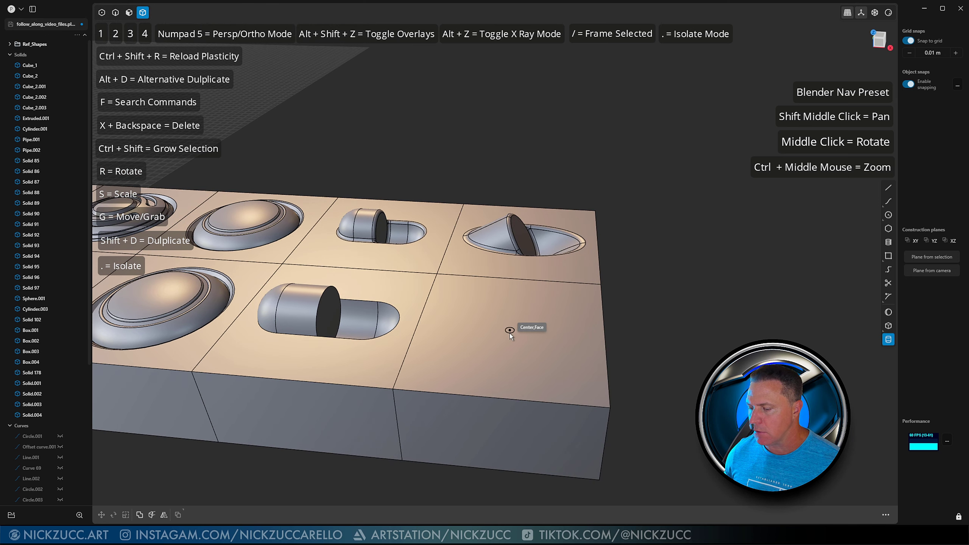
{"action": "left_click", "coordinate": [510, 331]}
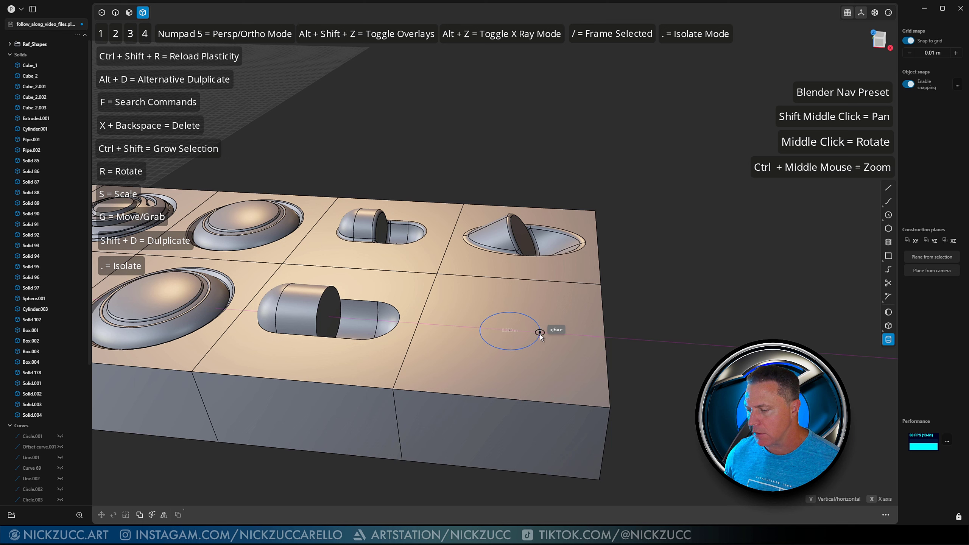
{"action": "left_click", "coordinate": [542, 330]}
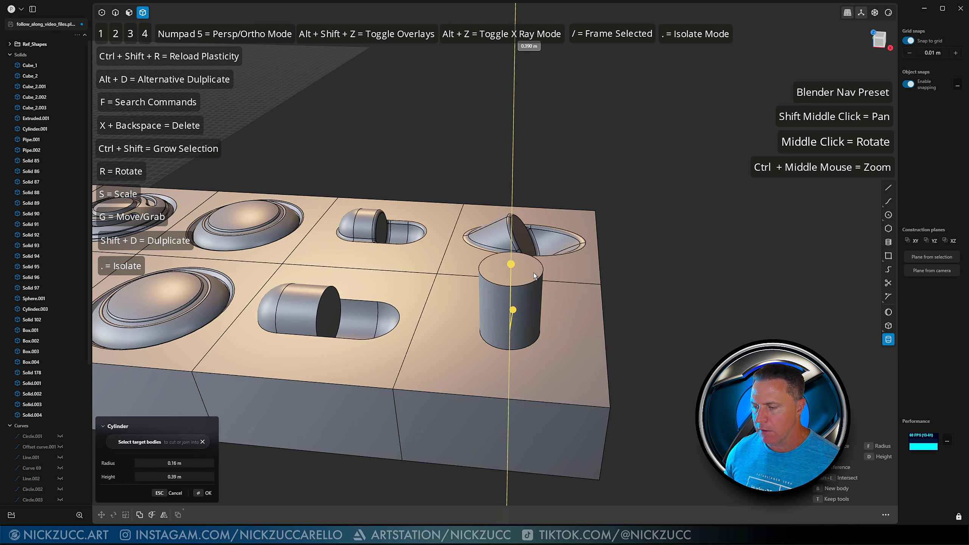
{"action": "left_click", "coordinate": [533, 272]}
{"action": "middle_click_drag", "start_coordinate": [639, 317], "coordinate": [637, 292]}
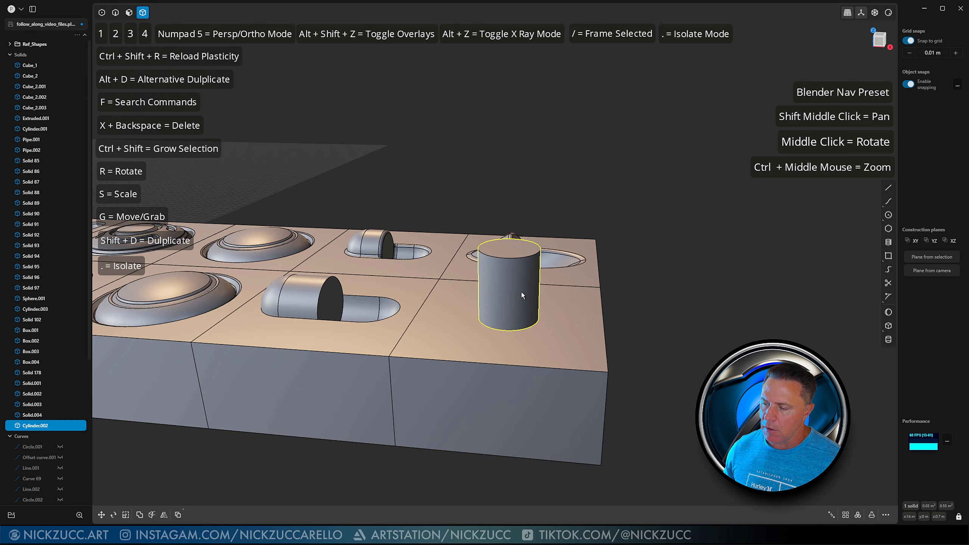
{"action": "key", "text": "Escape"}
Step: Duplicate the cylinder and raise the copy 0.64 m along the Z axis
{"action": "left_click", "coordinate": [526, 293]}
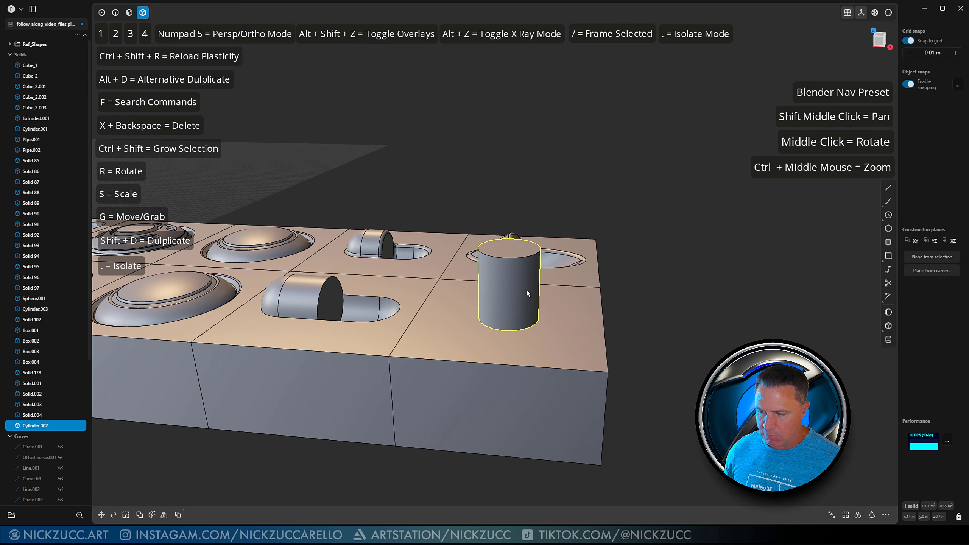
{"action": "key", "text": "shift+d"}
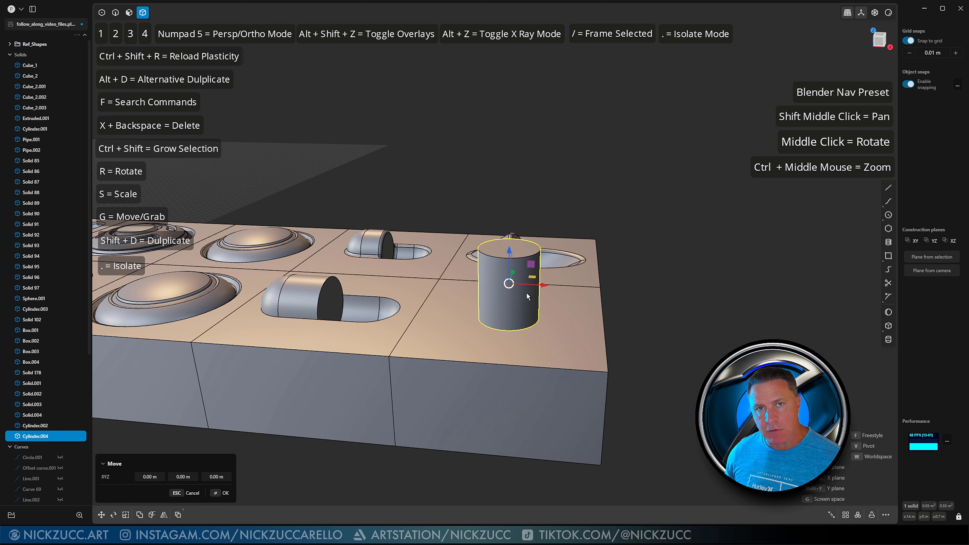
{"action": "left_click_drag", "start_coordinate": [510, 250], "coordinate": [569, 179]}
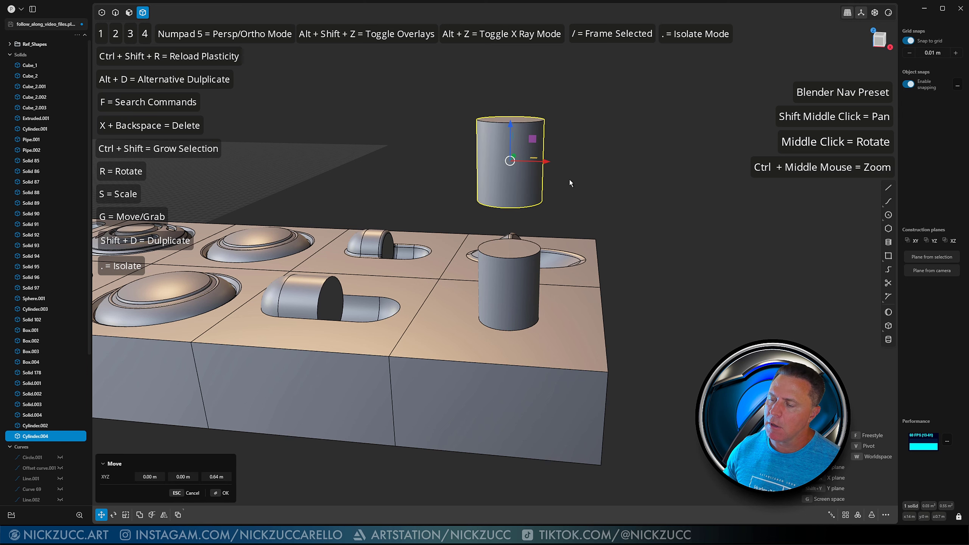
{"action": "middle_click_drag", "start_coordinate": [569, 180], "coordinate": [588, 149]}
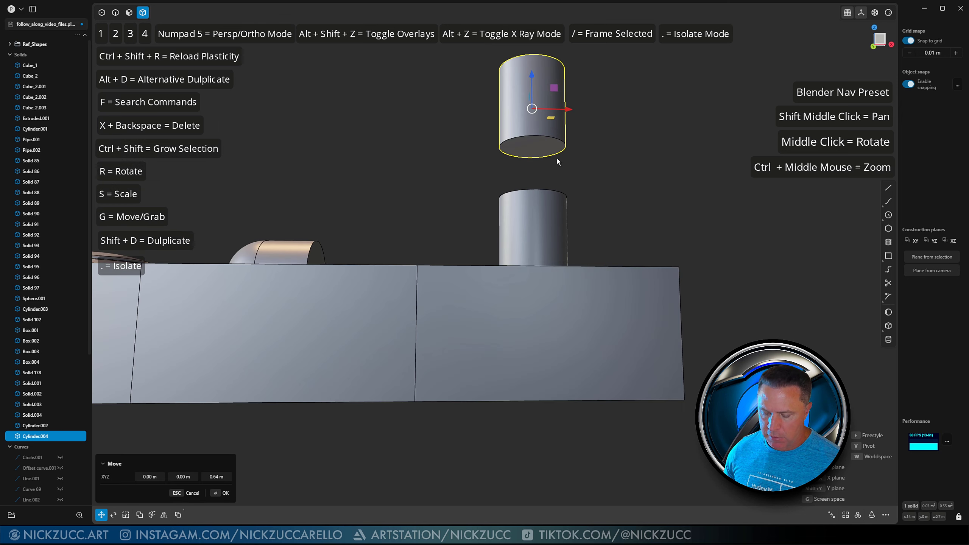
Step: Set the copy's pivot to its bottom centre and lower it onto the original cylinder's top face
{"action": "key", "text": "v"}
{"action": "left_click", "coordinate": [532, 147]}
{"action": "middle_click_drag", "start_coordinate": [568, 153], "coordinate": [580, 190]}
{"action": "left_click_drag", "start_coordinate": [521, 217], "coordinate": [519, 233]}
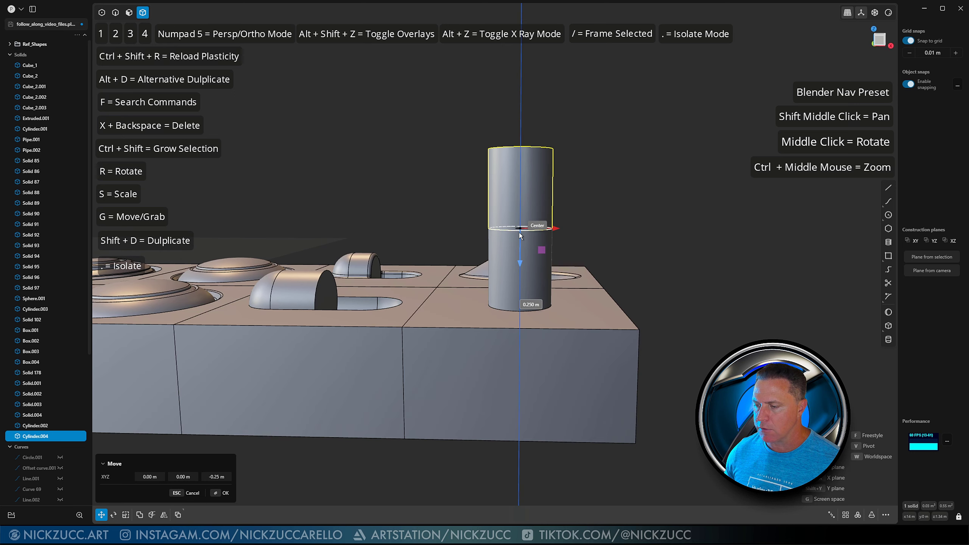
{"action": "left_click", "coordinate": [580, 222]}
{"action": "left_click", "coordinate": [587, 220]}
{"action": "middle_click_drag", "start_coordinate": [588, 219], "coordinate": [534, 217]}
Step: Move both stacked cylinders down 0.39 m so the lower one sinks into the block
{"action": "left_click", "coordinate": [524, 209]}
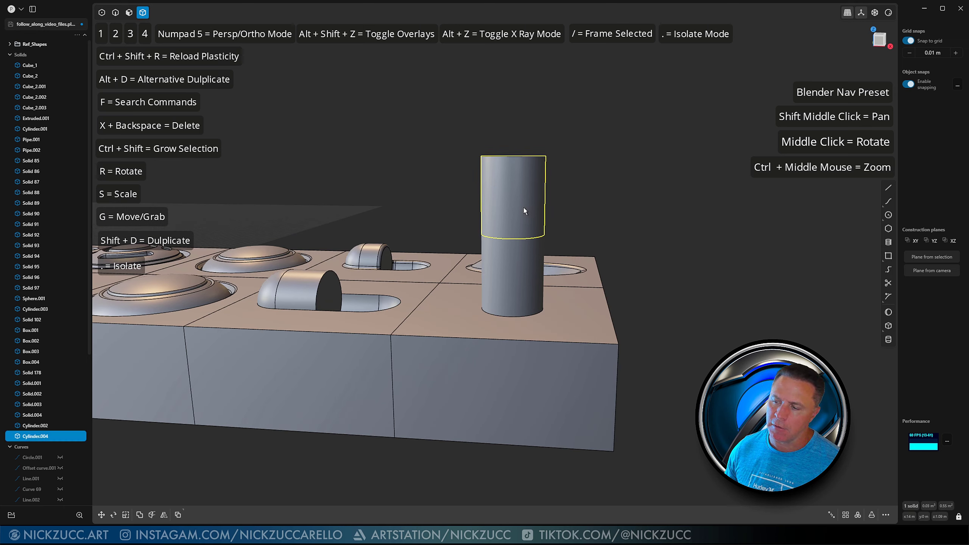
{"action": "left_click", "coordinate": [516, 272]}
{"action": "key", "text": "g"}
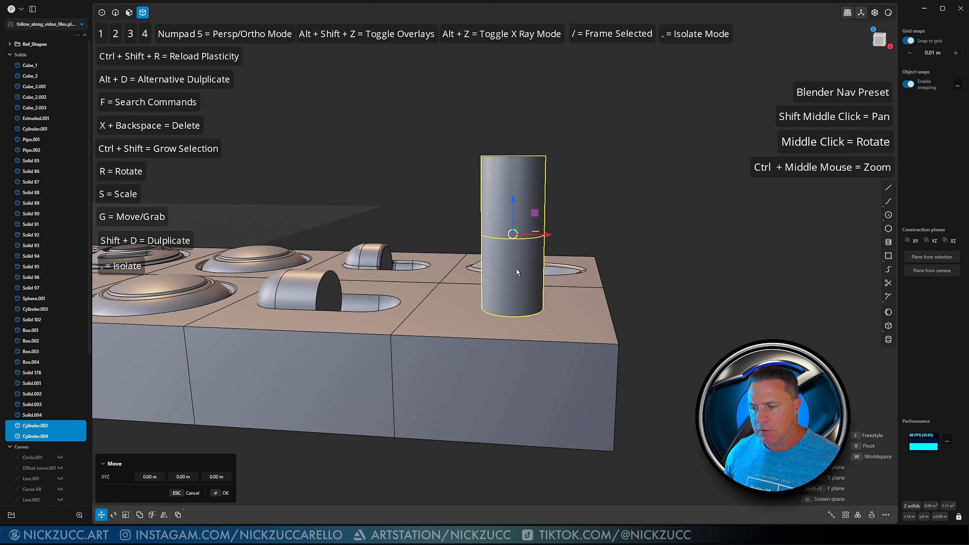
{"action": "middle_click_drag", "start_coordinate": [513, 233], "coordinate": [510, 219]}
{"action": "left_click_drag", "start_coordinate": [511, 202], "coordinate": [507, 290]}
{"action": "middle_click_drag", "start_coordinate": [635, 248], "coordinate": [629, 248]}
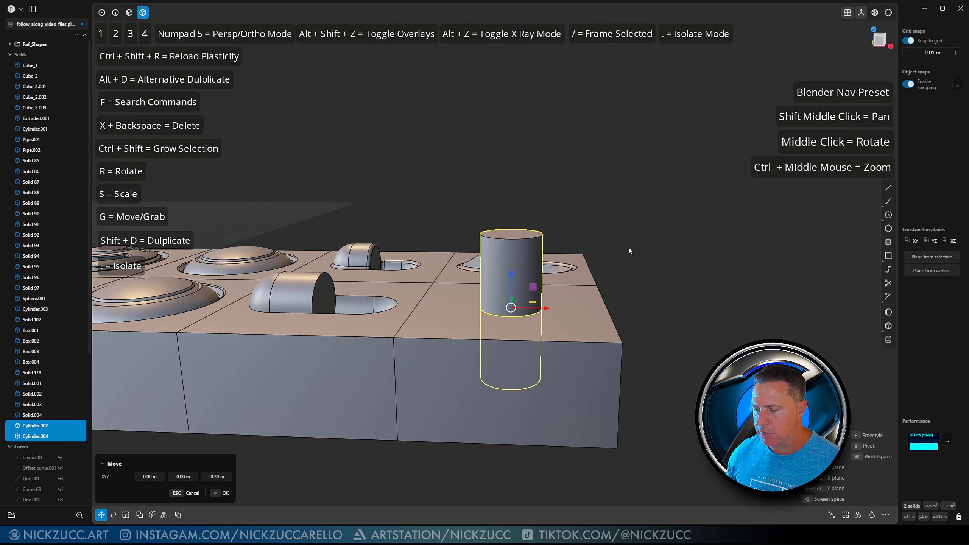
Step: Rotate both cylinders 60° about the Y axis so they tilt through the block's top surface
{"action": "key", "text": "r"}
{"action": "key", "text": "y"}
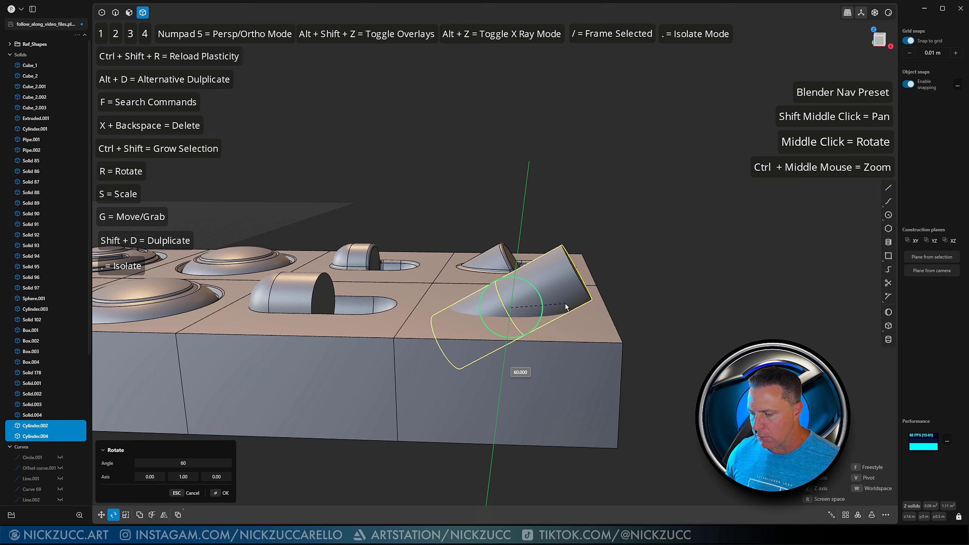
{"action": "left_click", "coordinate": [565, 304]}
{"action": "middle_click_drag", "start_coordinate": [634, 287], "coordinate": [660, 325]}
{"action": "left_click", "coordinate": [663, 292]}
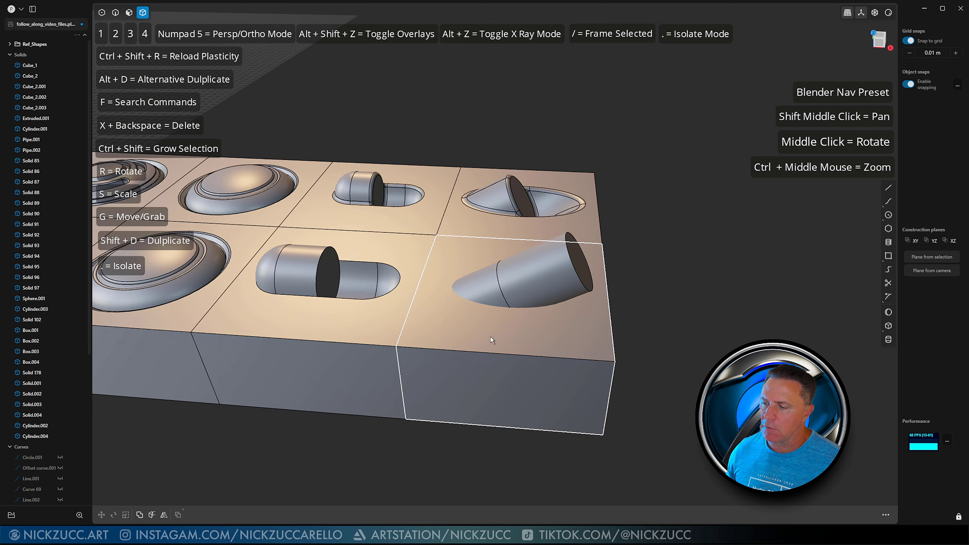
{"action": "middle_click_drag", "start_coordinate": [590, 347], "coordinate": [683, 280]}
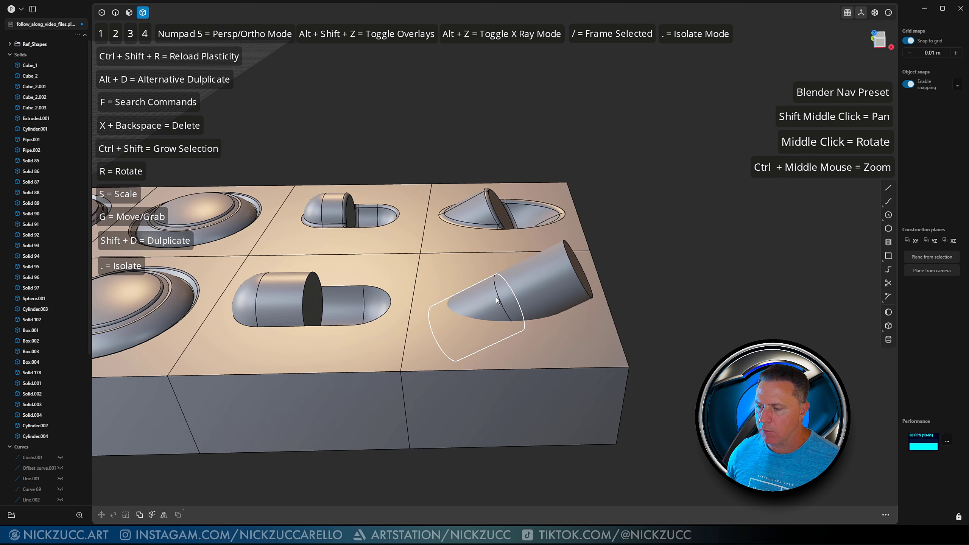
{"action": "left_click", "coordinate": [492, 297]}
{"action": "left_click", "coordinate": [529, 283], "text": "shift"}
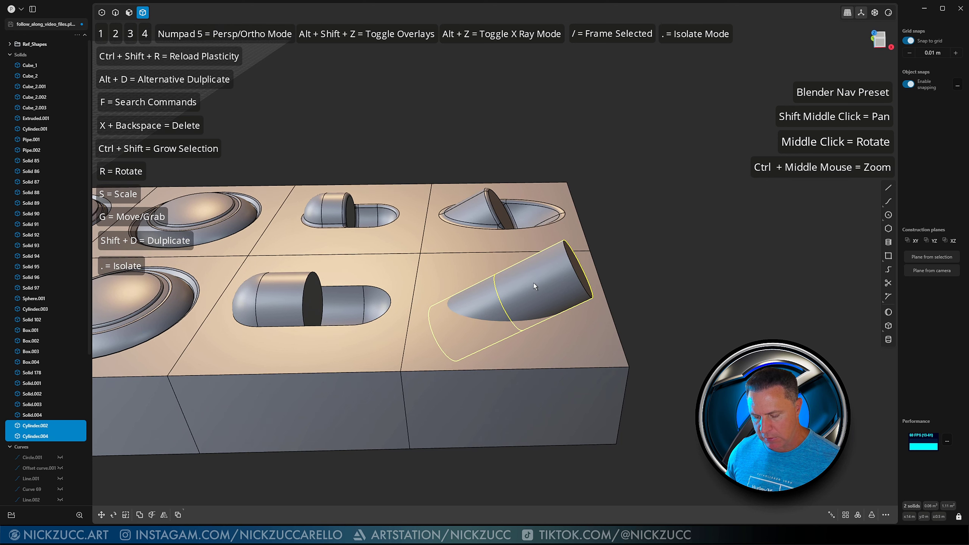
{"action": "mouse_move", "coordinate": [532, 283]}
{"action": "middle_mouse_down"}
{"action": "mouse_move", "coordinate": [540, 272]}
{"action": "mouse_move", "coordinate": [525, 286]}
{"action": "middle_mouse_up"}
{"action": "key", "text": "r"}
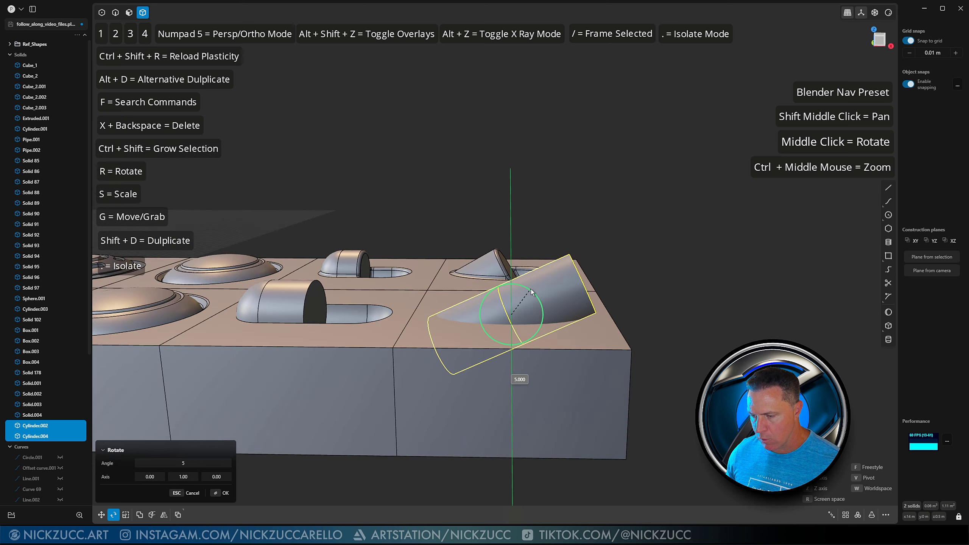
{"action": "key", "text": "Escape"}
Step: Boolean-union the lower tilted cylinder with the last block
{"action": "middle_click_drag", "start_coordinate": [656, 278], "coordinate": [648, 302]}
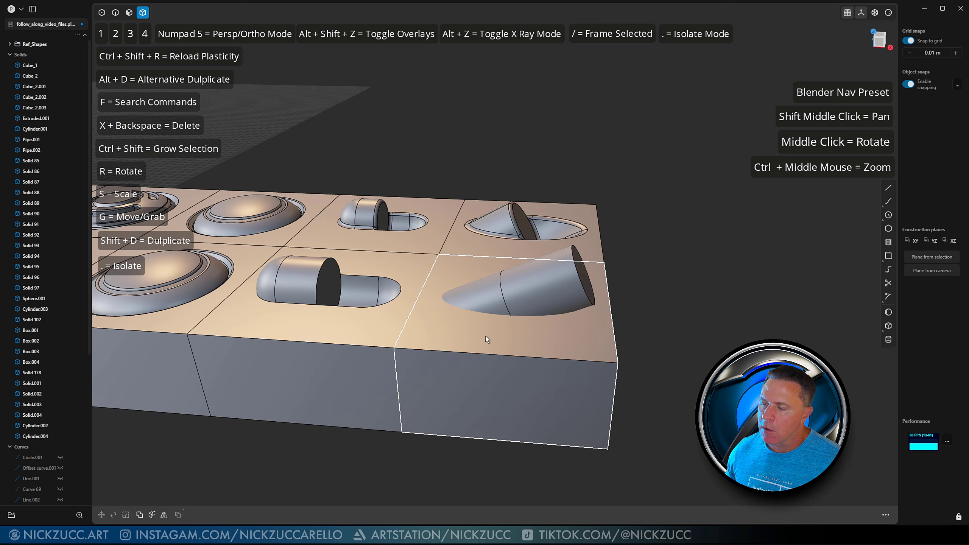
{"action": "left_click", "coordinate": [482, 328]}
{"action": "left_click", "coordinate": [471, 299]}
{"action": "key", "text": "q"}
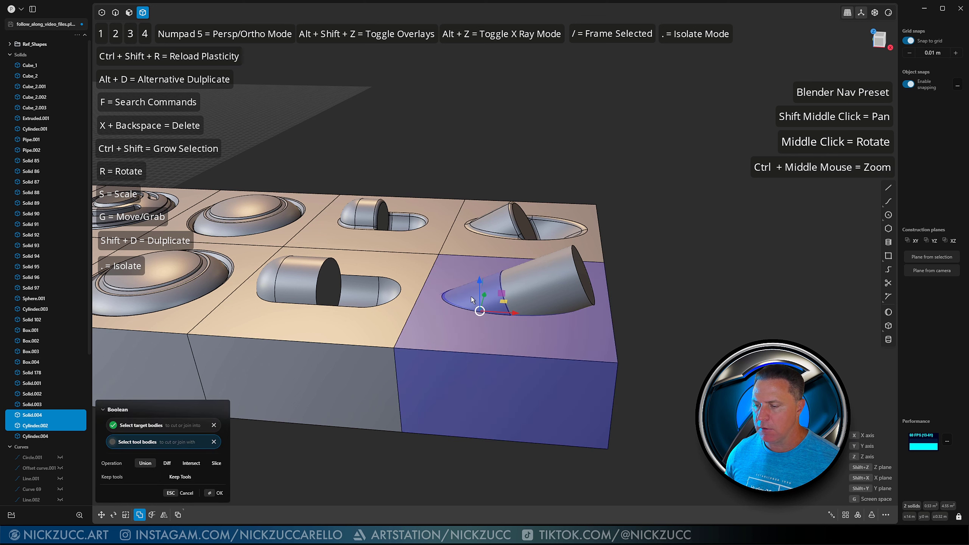
{"action": "left_click", "coordinate": [212, 493]}
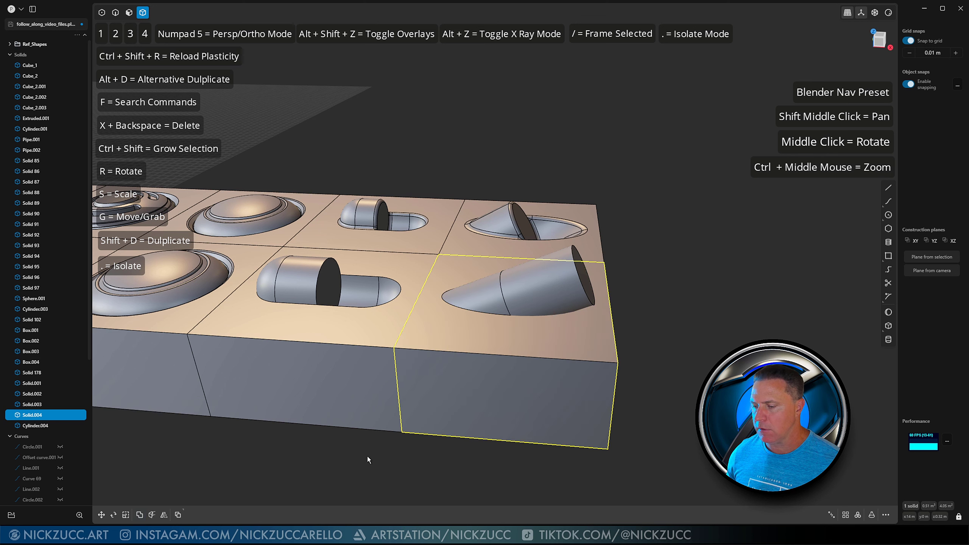
Step: Subtract the upper tilted cylinder from the last block with a Boolean difference to cut the recess
{"action": "left_click", "coordinate": [535, 292], "text": "shift"}
{"action": "key", "text": "q"}
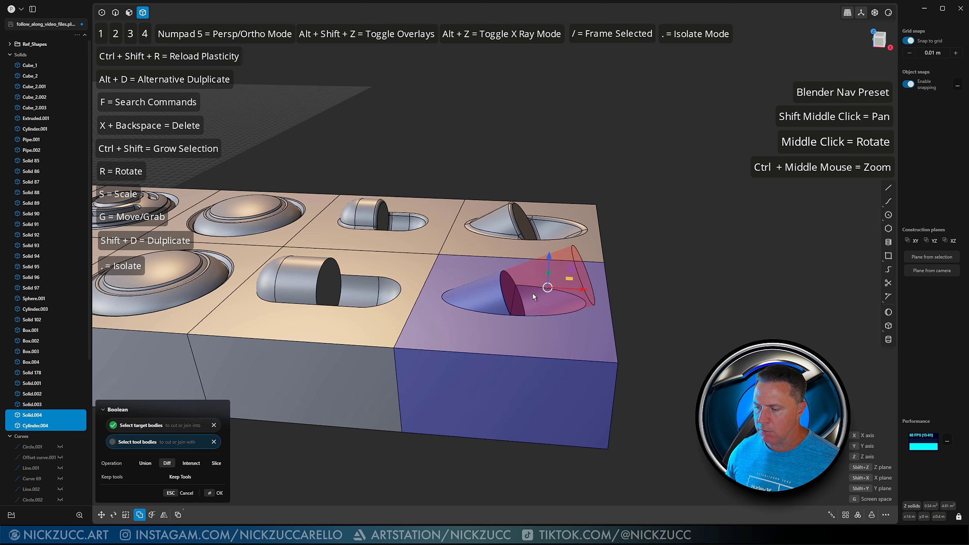
{"action": "left_click", "coordinate": [221, 493]}
{"action": "left_click", "coordinate": [672, 299]}
{"action": "middle_click_drag", "start_coordinate": [672, 298], "coordinate": [694, 329]}
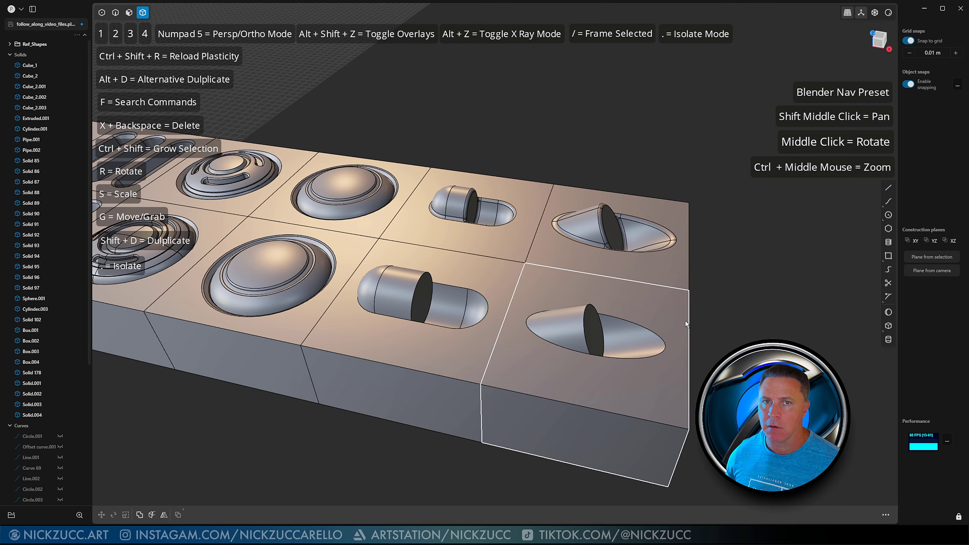
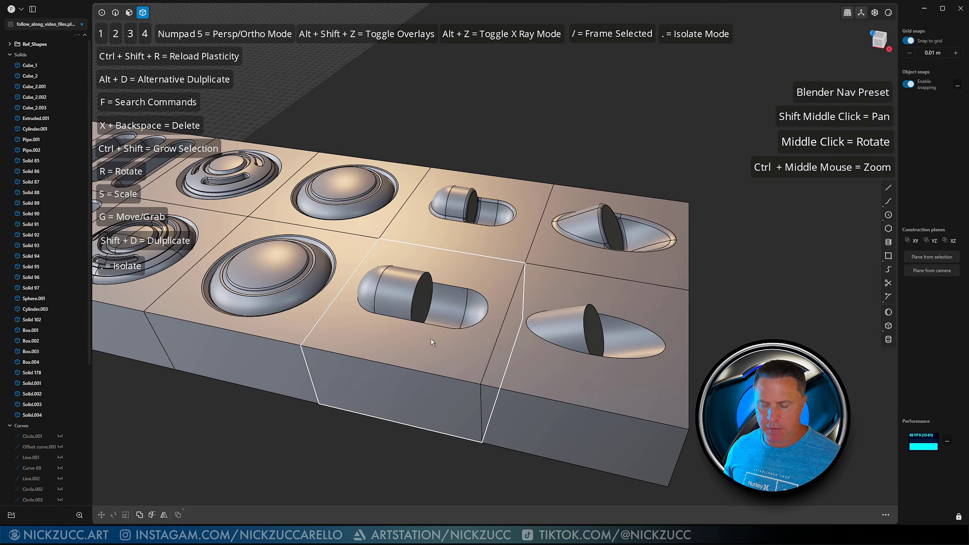
Step: Start a fillet on the capsule's outline edges in the block's top face and the flat end edge of its knob
{"action": "key", "text": "2"}
{"action": "middle_click_drag", "start_coordinate": [396, 315], "coordinate": [409, 305]}
{"action": "double_click", "coordinate": [395, 315]}
{"action": "key", "text": "b"}
{"action": "left_click", "coordinate": [410, 305]}
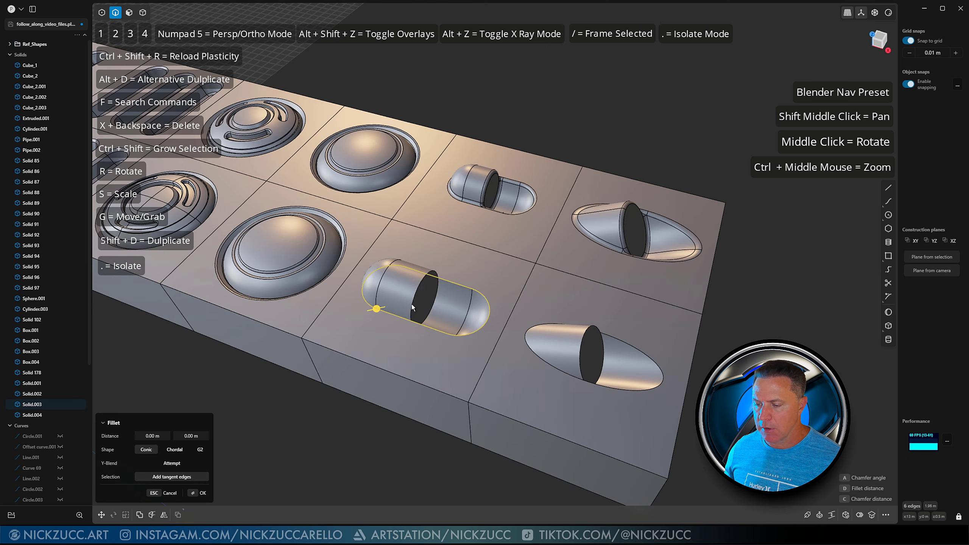
{"action": "left_click", "coordinate": [436, 293]}
{"action": "middle_click_drag", "start_coordinate": [450, 272], "coordinate": [434, 298]}
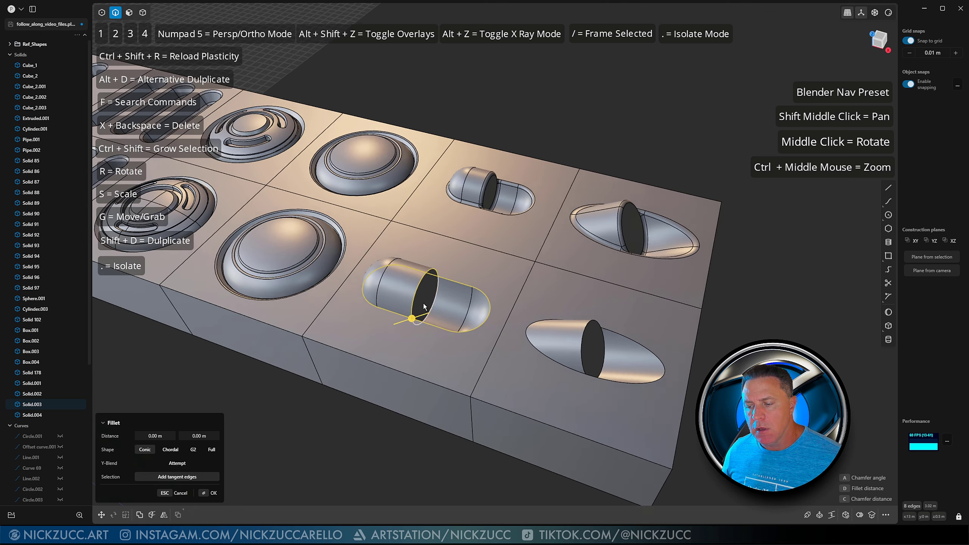
Step: Set both fillet distances to 0.02 m on the capsule edges and apply the fillet
{"action": "scroll", "coordinate": [423, 306], "scroll_direction": "up", "scroll_amount": 2}
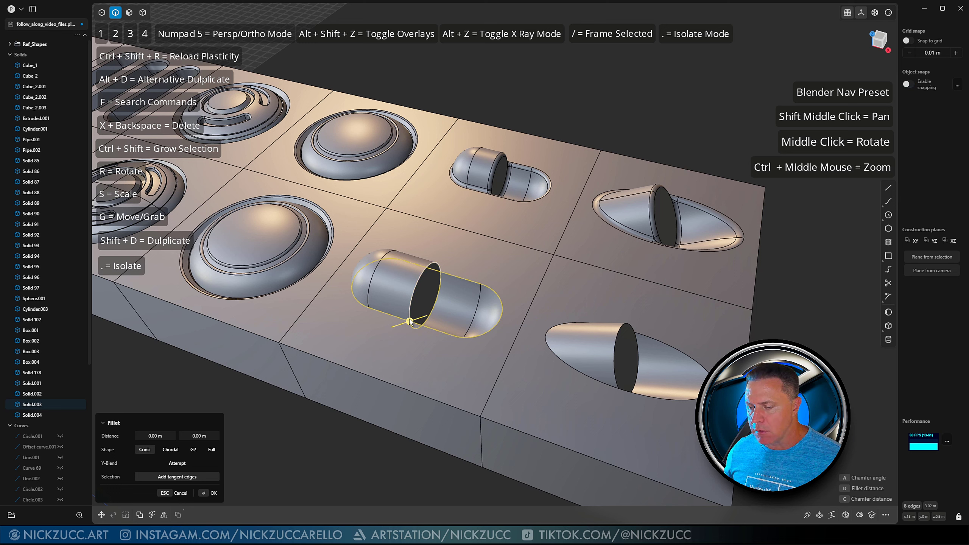
{"action": "mouse_move", "coordinate": [409, 321]}
{"action": "left_mouse_down"}
{"action": "mouse_move", "coordinate": [419, 323]}
{"action": "mouse_move", "coordinate": [399, 321]}
{"action": "mouse_move", "coordinate": [408, 319]}
{"action": "left_mouse_up"}
{"action": "left_click_drag", "start_coordinate": [409, 320], "coordinate": [416, 315]}
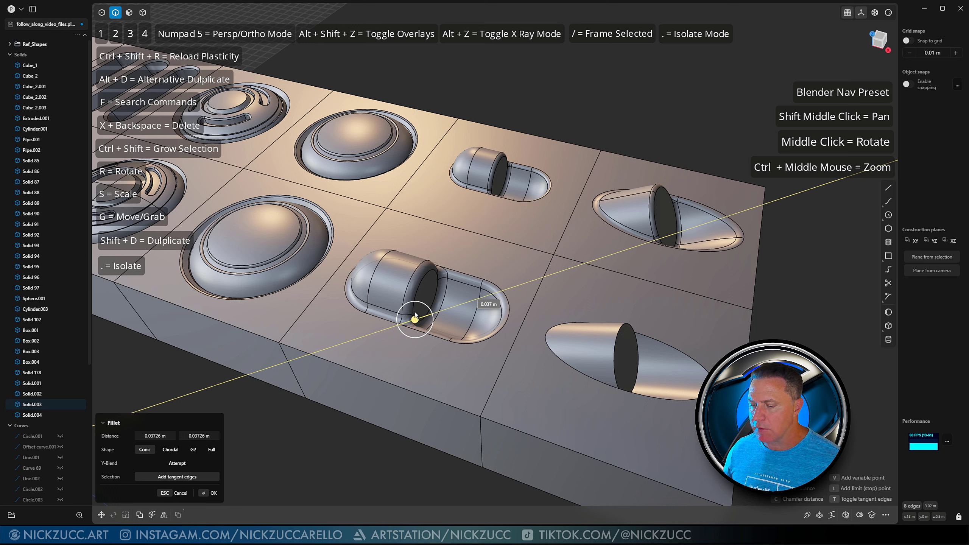
{"action": "left_click_drag", "start_coordinate": [415, 315], "coordinate": [412, 315]}
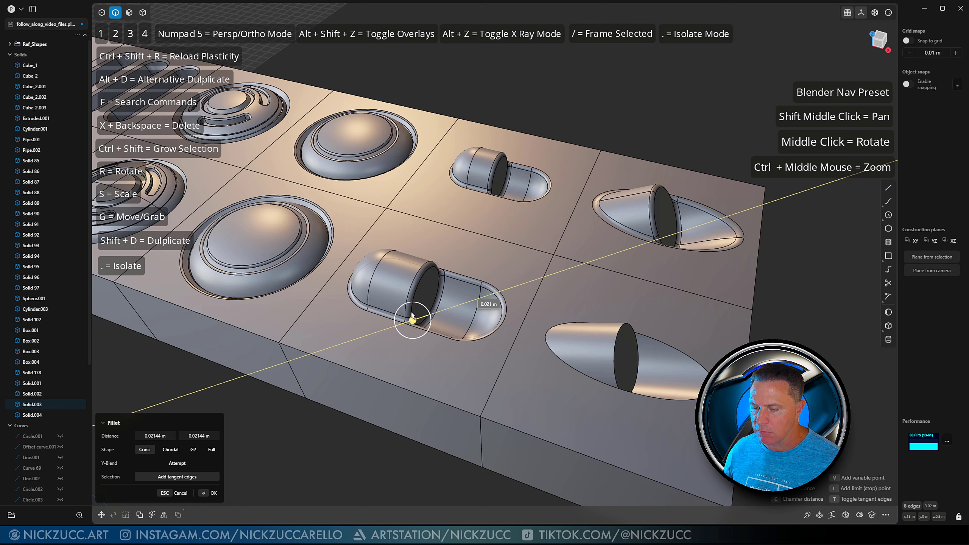
{"action": "left_click_drag", "start_coordinate": [412, 315], "coordinate": [412, 316]}
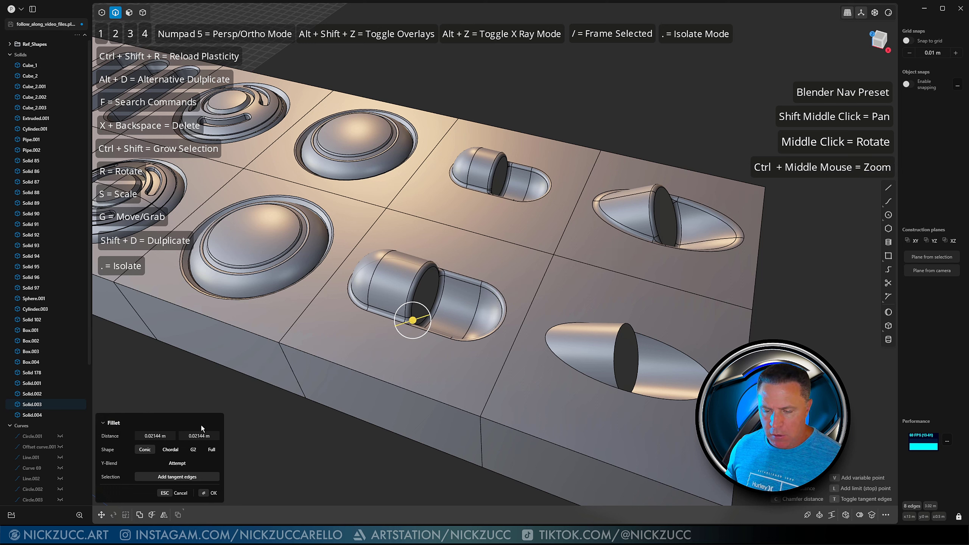
{"action": "left_click", "coordinate": [164, 435]}
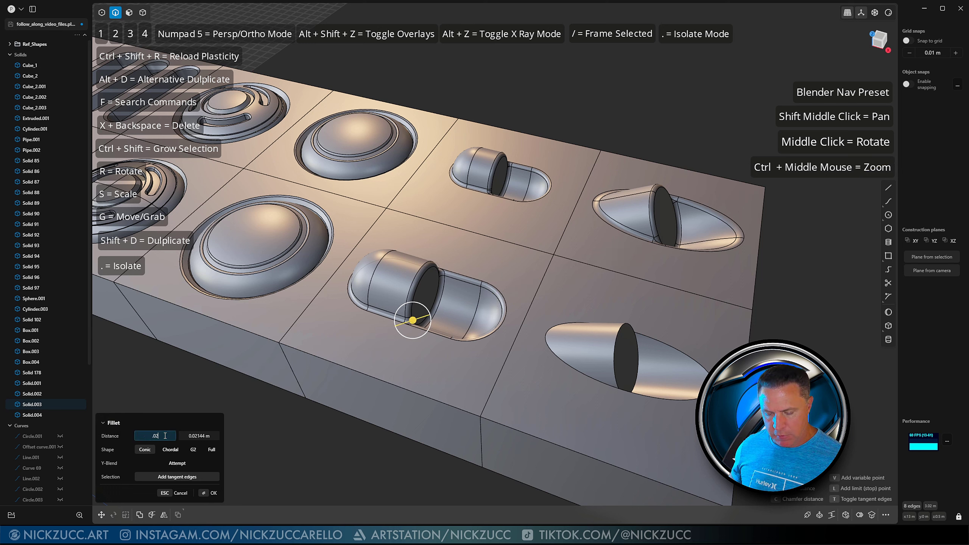
{"action": "type", "text": ".02"}
{"action": "key", "text": "Tab"}
{"action": "type", "text": ".02"}
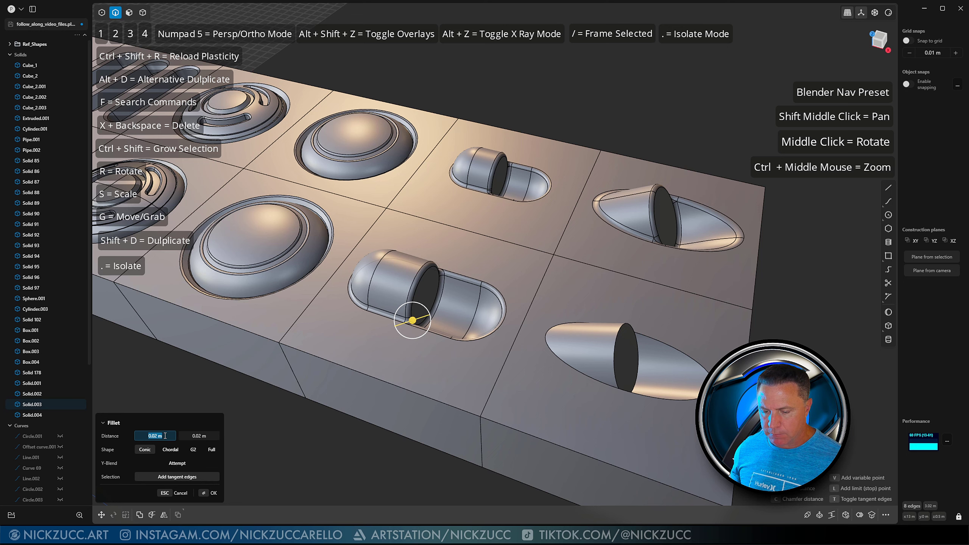
{"action": "left_click", "coordinate": [209, 492]}
{"action": "left_click", "coordinate": [338, 447]}
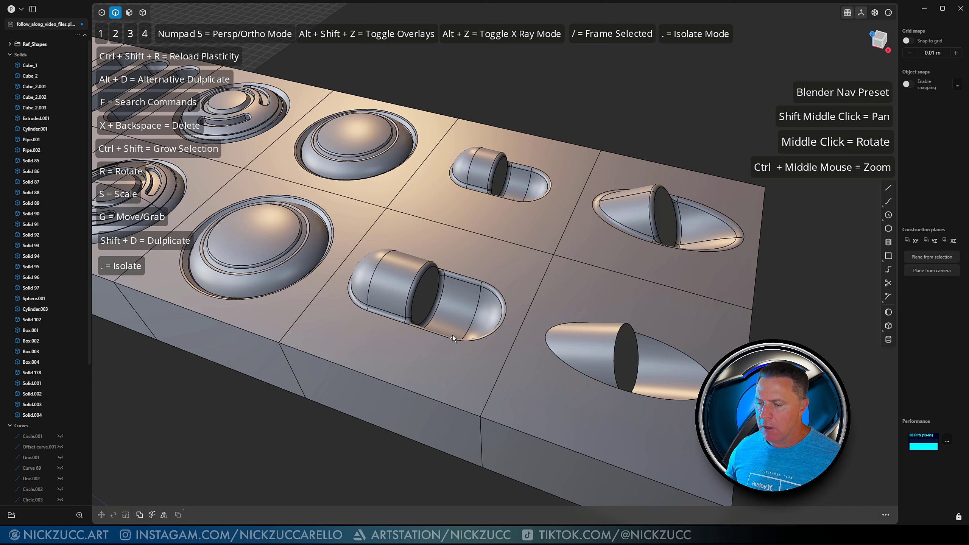
Step: Delete the fillet faces running around the rounded end and both sides of the capsule knob's base
{"action": "middle_click_drag", "start_coordinate": [452, 335], "coordinate": [605, 373]}
{"action": "scroll", "coordinate": [412, 332], "scroll_direction": "up", "scroll_amount": 5}
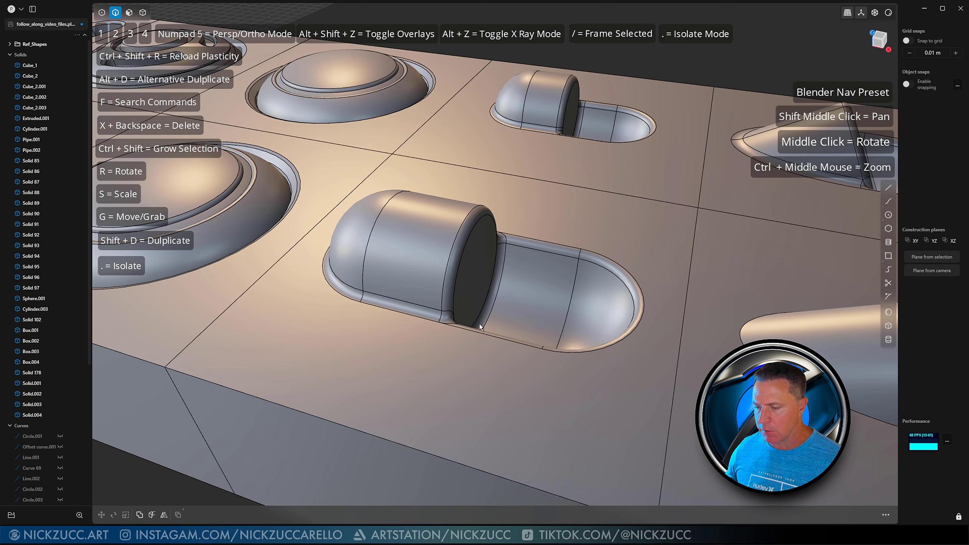
{"action": "middle_click_drag", "start_coordinate": [480, 326], "coordinate": [445, 319]}
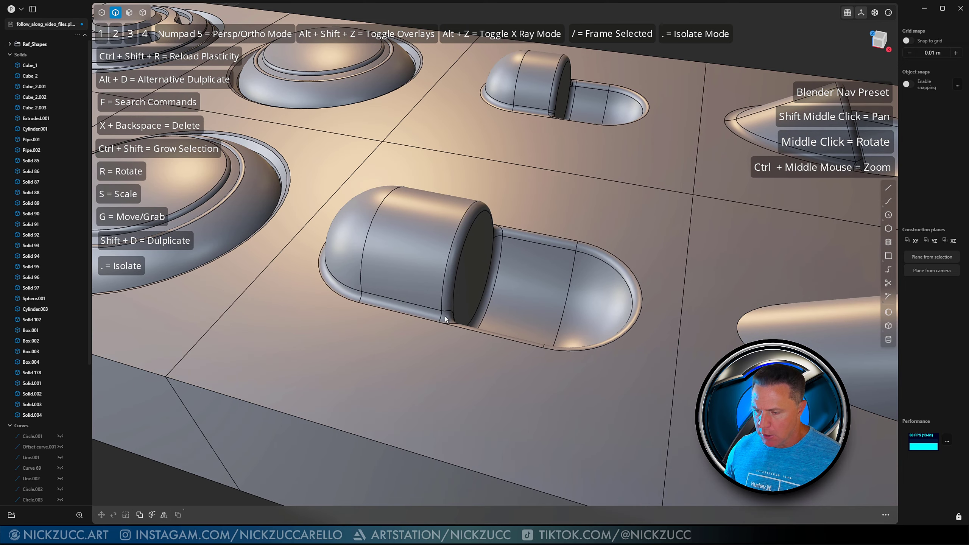
{"action": "key", "text": "3"}
{"action": "left_click", "coordinate": [399, 305]}
{"action": "middle_click_drag", "start_coordinate": [398, 305], "coordinate": [304, 311]}
{"action": "left_click", "coordinate": [354, 305]}
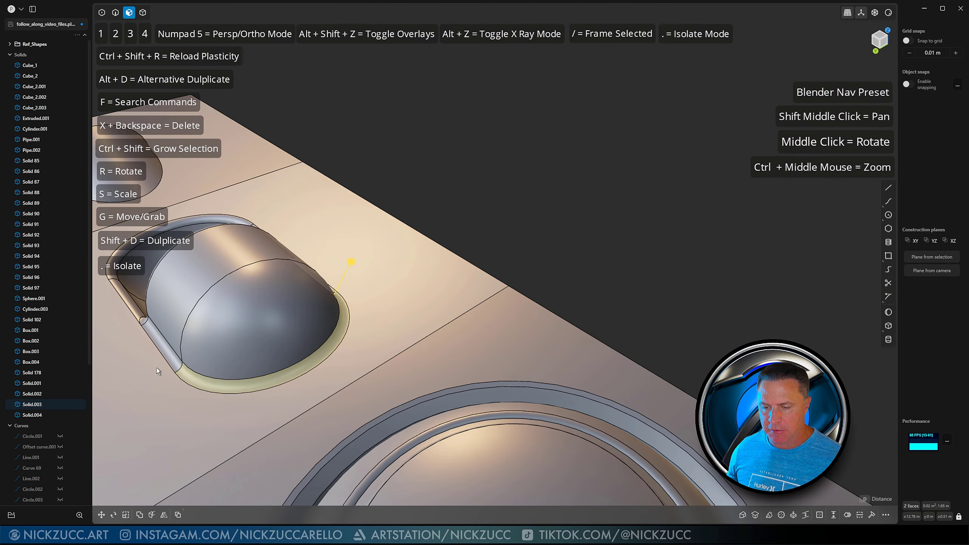
{"action": "left_click", "coordinate": [157, 355]}
{"action": "middle_click_drag", "start_coordinate": [156, 355], "coordinate": [304, 319]}
{"action": "key", "text": "BackSpace"}
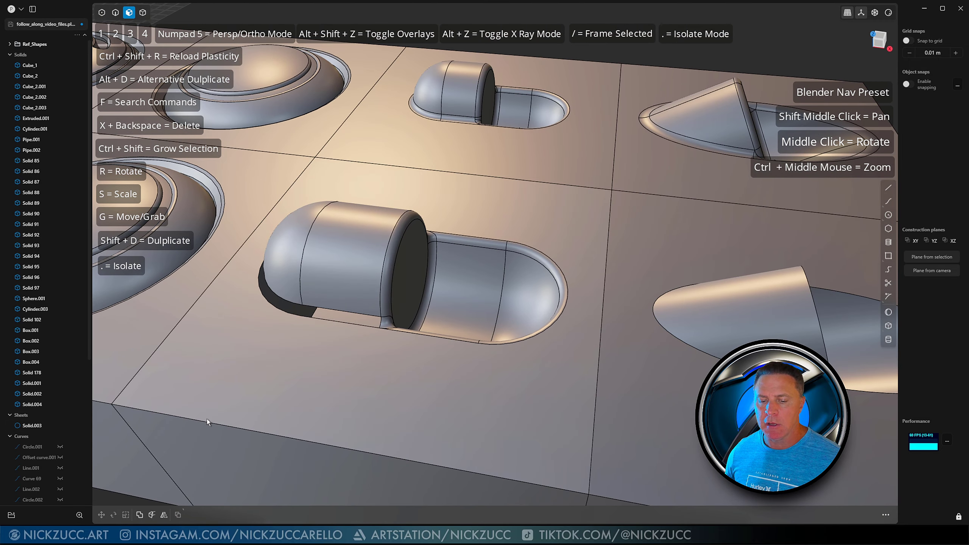
Step: Select the open edges of the fillet gap along the knob's base and along the block's top face
{"action": "middle_click_drag", "start_coordinate": [324, 342], "coordinate": [300, 314]}
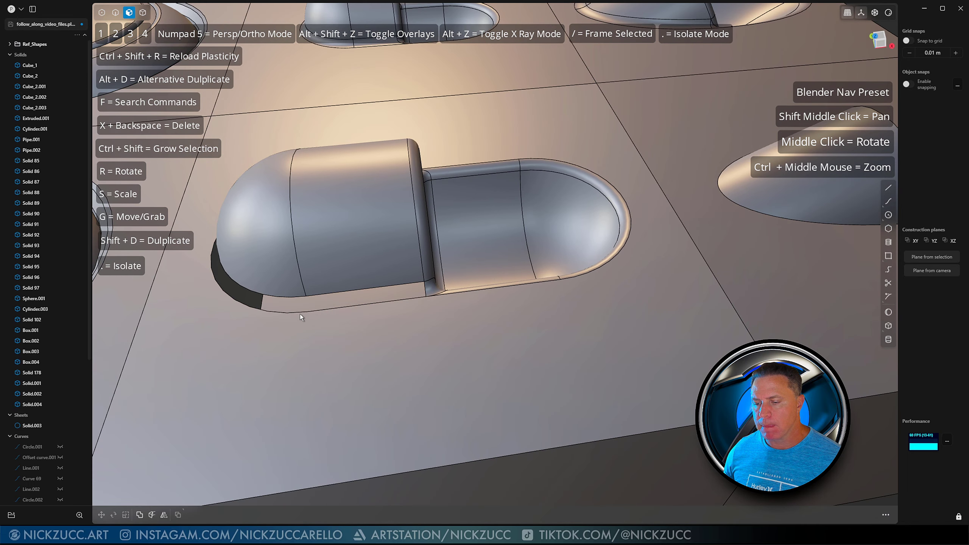
{"action": "key", "text": "2"}
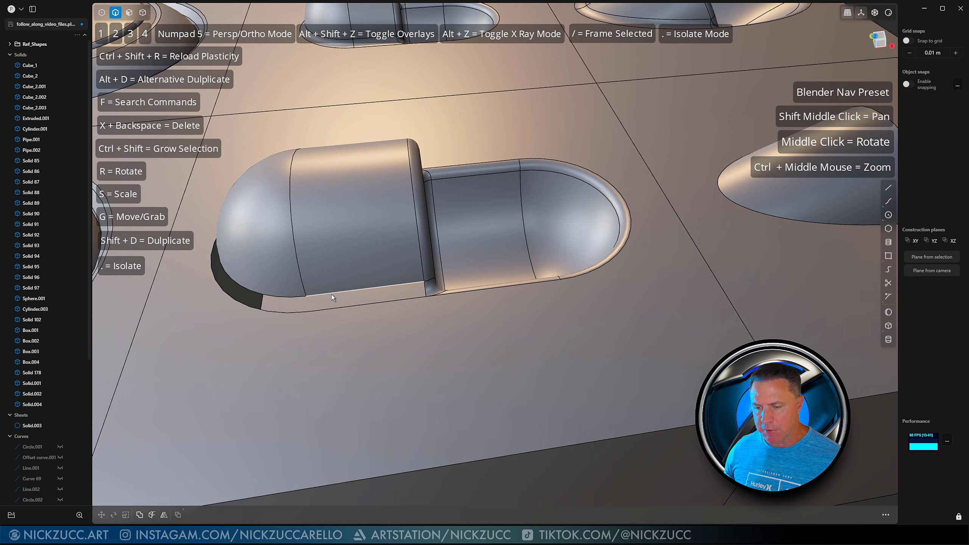
{"action": "double_click", "coordinate": [331, 293]}
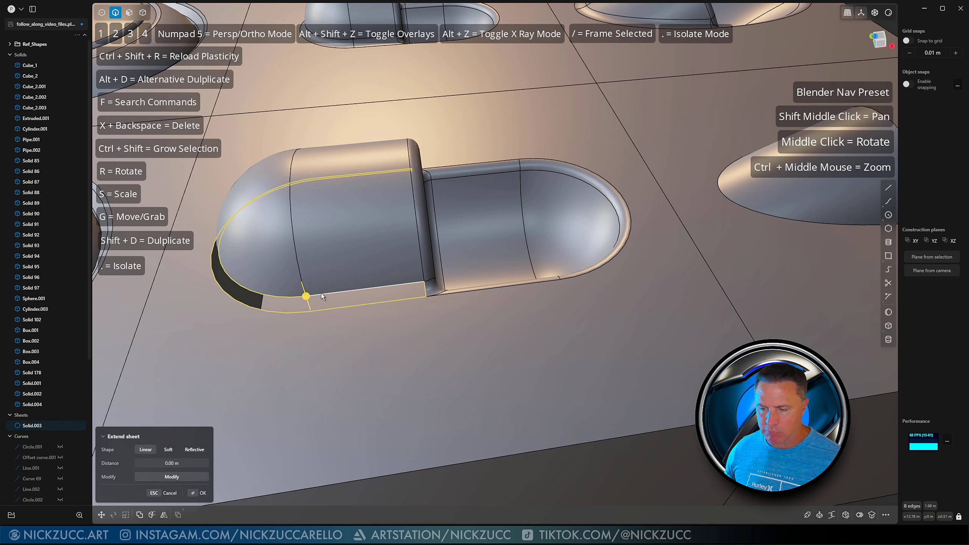
{"action": "left_click", "coordinate": [323, 294]}
{"action": "left_click", "coordinate": [285, 297], "text": "shift"}
{"action": "middle_click_drag", "start_coordinate": [284, 299], "coordinate": [296, 321]}
{"action": "left_click", "coordinate": [339, 301], "text": "shift"}
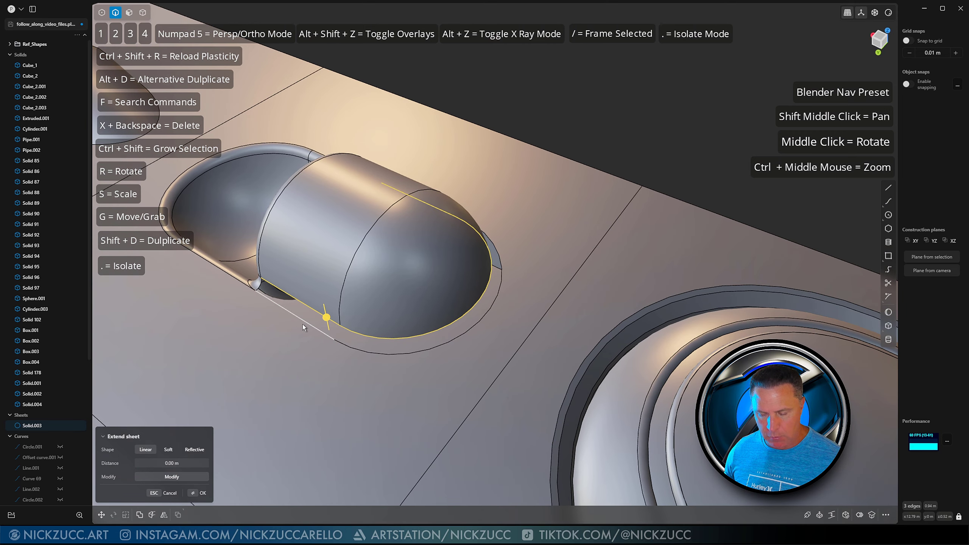
{"action": "left_click", "coordinate": [302, 323], "text": "shift"}
Step: Deselect the short end edges of the gap and loft a surface between its inner and outer edge chains
{"action": "middle_click_drag", "start_coordinate": [424, 334], "coordinate": [278, 320]}
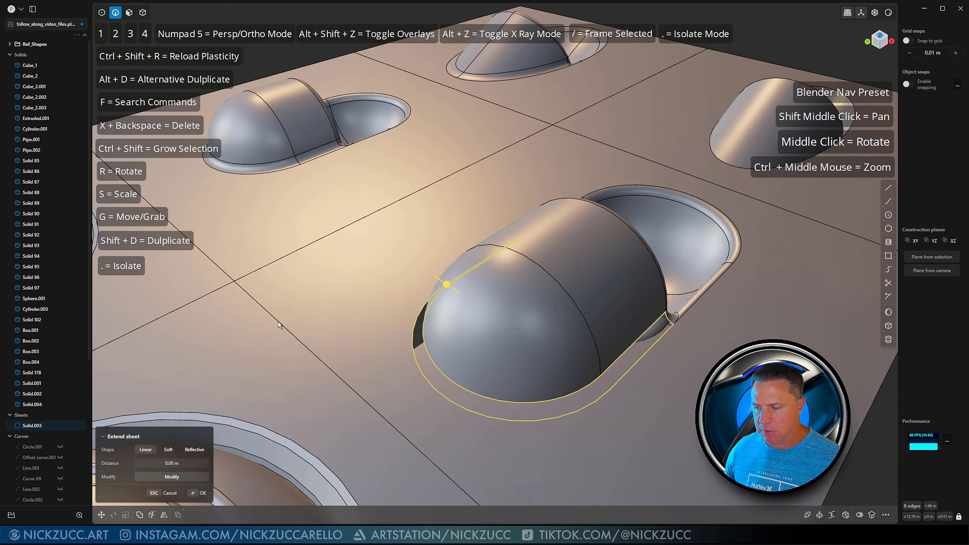
{"action": "middle_click_drag", "start_coordinate": [454, 346], "coordinate": [527, 357], "text": "shift"}
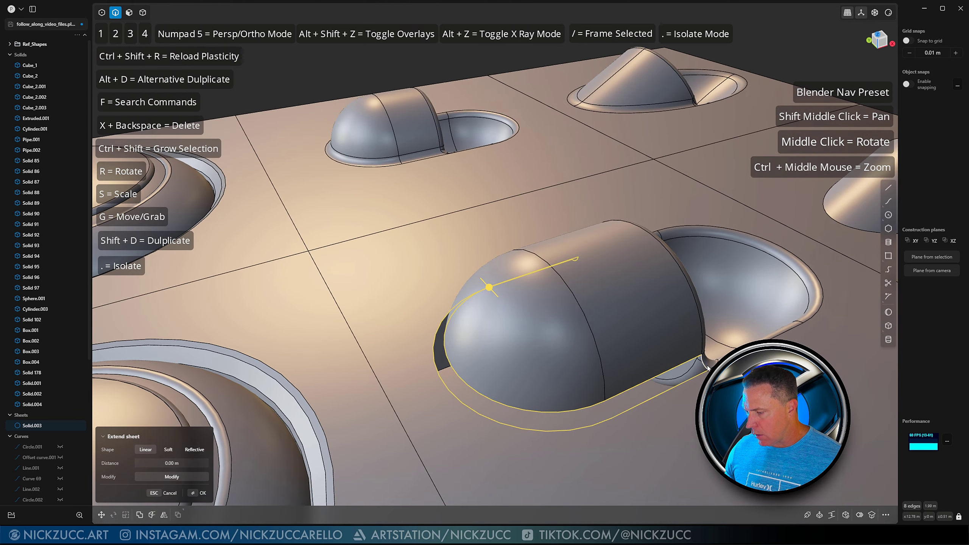
{"action": "left_click", "coordinate": [704, 365], "text": "ctrl"}
{"action": "middle_click_drag", "start_coordinate": [619, 367], "coordinate": [728, 355]}
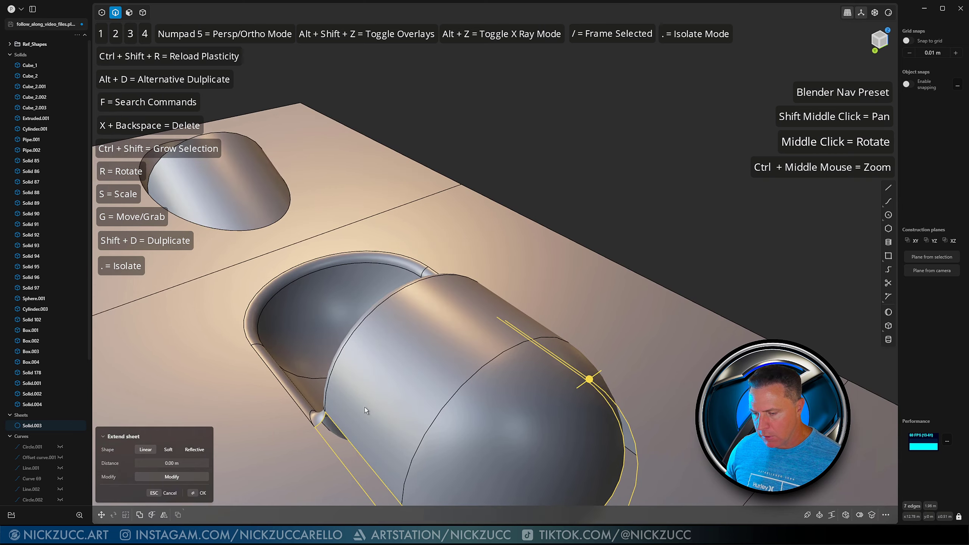
{"action": "middle_click_drag", "start_coordinate": [341, 420], "coordinate": [511, 362]}
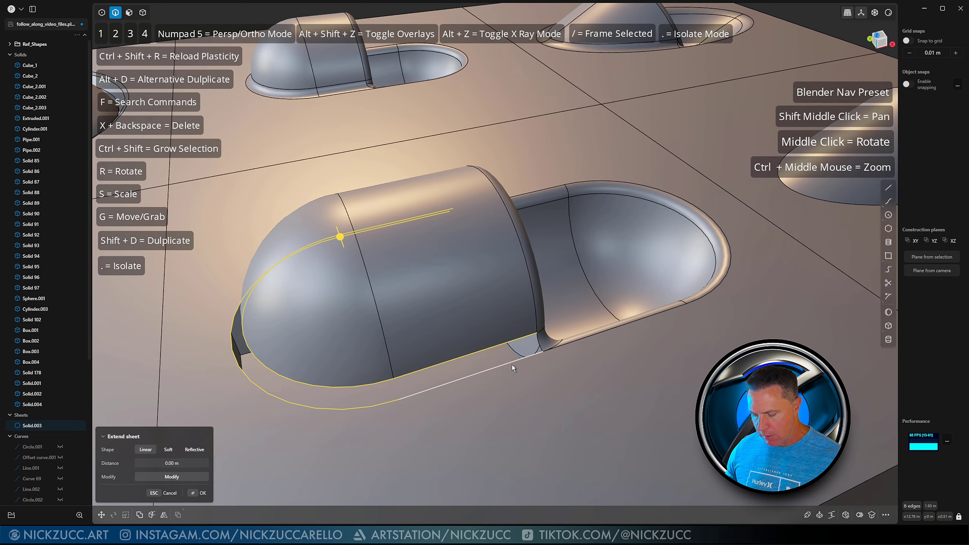
{"action": "key", "text": "shift+l"}
{"action": "middle_click_drag", "start_coordinate": [445, 366], "coordinate": [440, 303]}
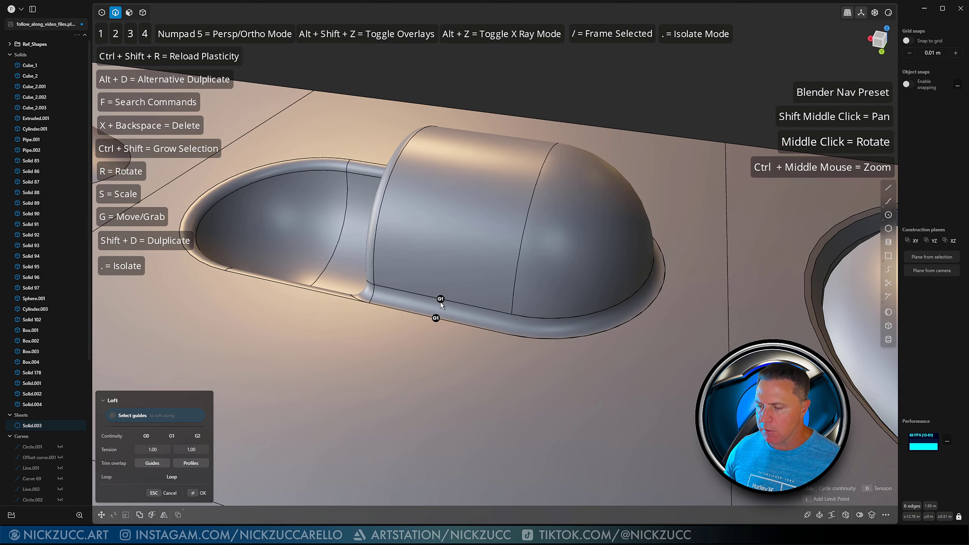
Step: Set the continuity to G0 at both the knob-side and block-side edges of the loft
{"action": "left_click", "coordinate": [440, 301]}
{"action": "left_click", "coordinate": [435, 318]}
{"action": "left_click", "coordinate": [435, 318]}
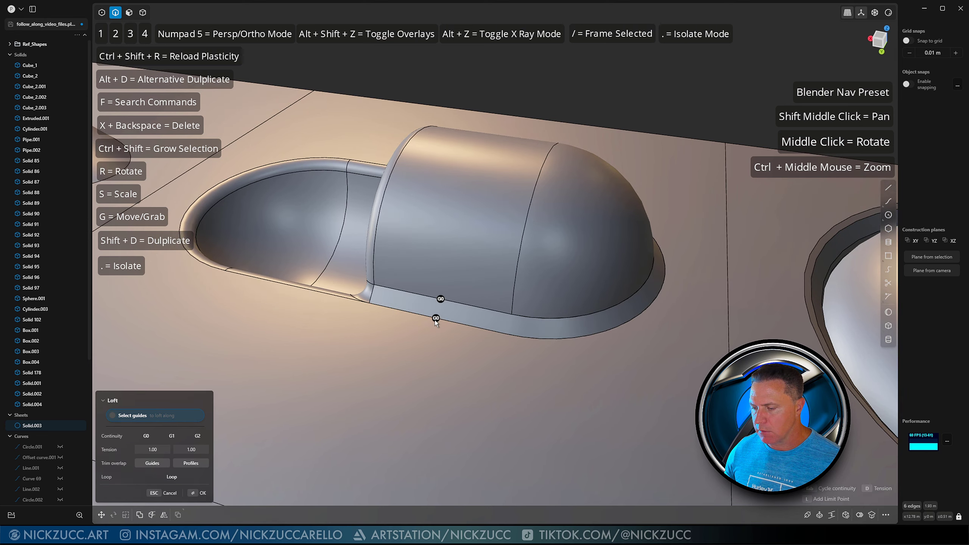
Step: Switch both loft edges to G1 continuity so the strip curves between the knob and the block face
{"action": "mouse_move", "coordinate": [541, 329]}
{"action": "middle_mouse_down"}
{"action": "mouse_move", "coordinate": [439, 323]}
{"action": "mouse_move", "coordinate": [530, 328]}
{"action": "mouse_move", "coordinate": [547, 292]}
{"action": "mouse_move", "coordinate": [495, 293]}
{"action": "middle_mouse_up"}
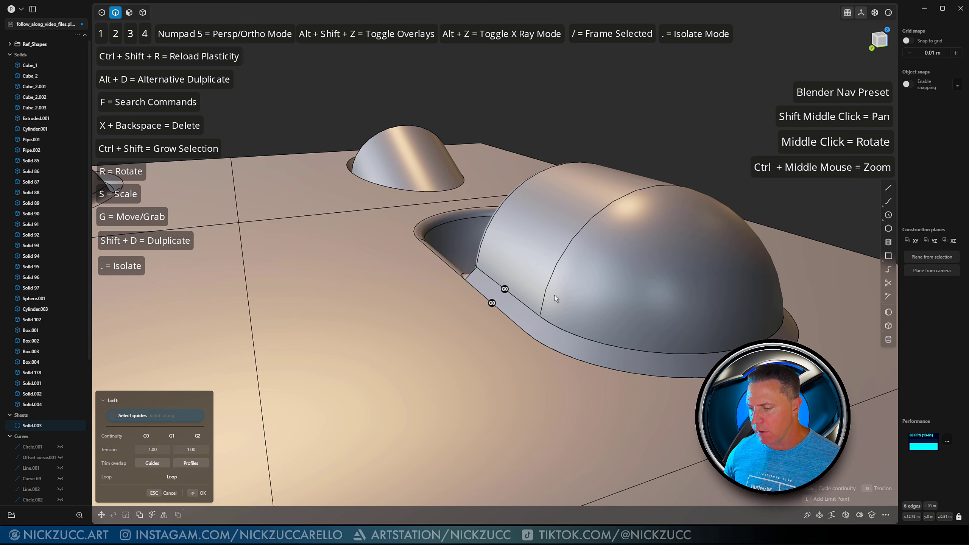
{"action": "left_click", "coordinate": [504, 289]}
{"action": "middle_click_drag", "start_coordinate": [513, 312], "coordinate": [607, 366]}
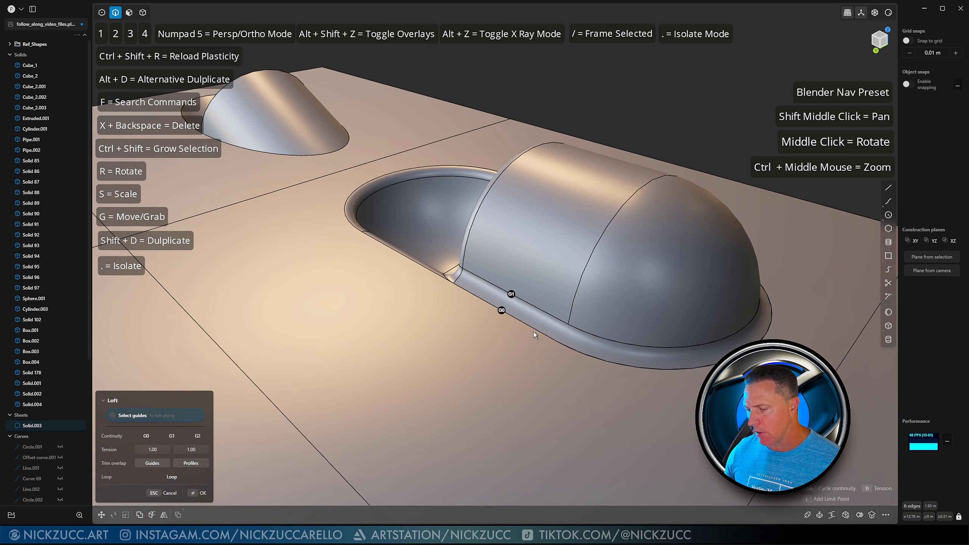
{"action": "middle_click_drag", "start_coordinate": [516, 308], "coordinate": [486, 311]}
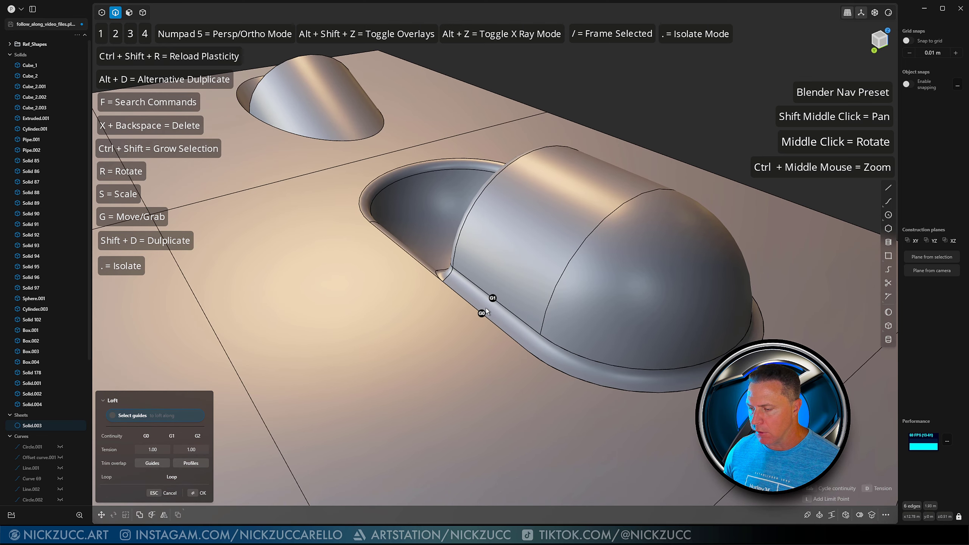
{"action": "left_click", "coordinate": [480, 312]}
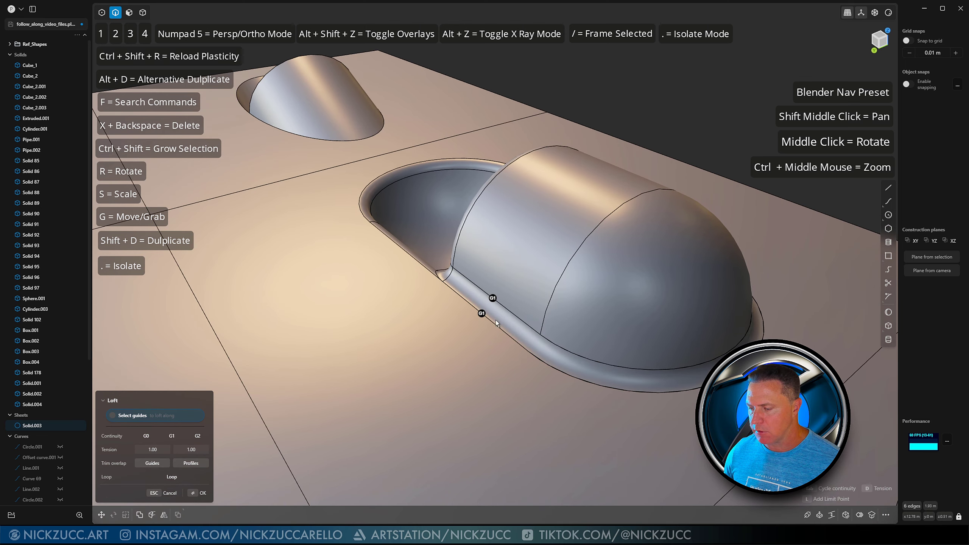
Step: Try G2 continuity on the loft edges, return both edges to G0 and confirm the flat lofted strip
{"action": "mouse_move", "coordinate": [520, 315]}
{"action": "middle_mouse_down"}
{"action": "mouse_move", "coordinate": [485, 307]}
{"action": "mouse_move", "coordinate": [499, 316]}
{"action": "mouse_move", "coordinate": [492, 305]}
{"action": "mouse_move", "coordinate": [508, 298]}
{"action": "mouse_move", "coordinate": [529, 308]}
{"action": "middle_mouse_up"}
{"action": "left_click", "coordinate": [506, 290]}
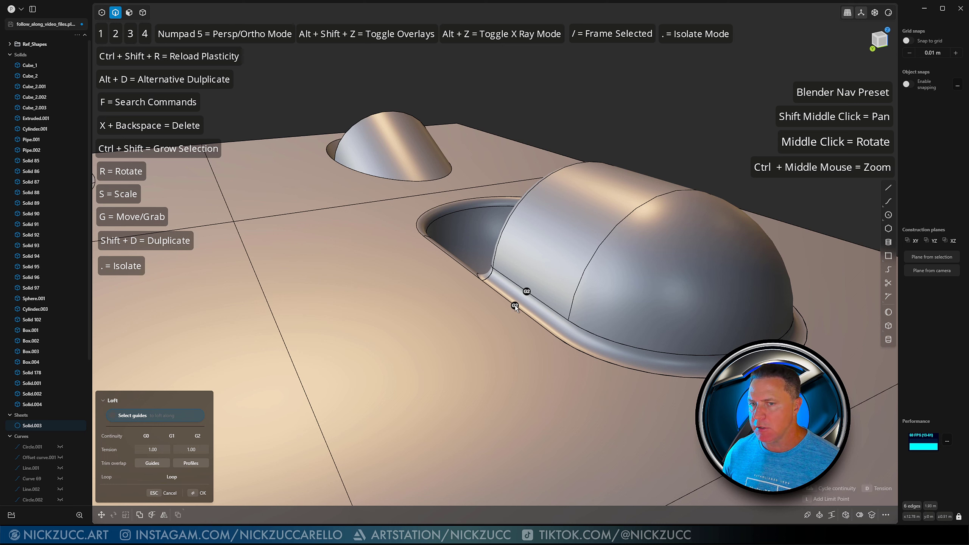
{"action": "left_click", "coordinate": [515, 305]}
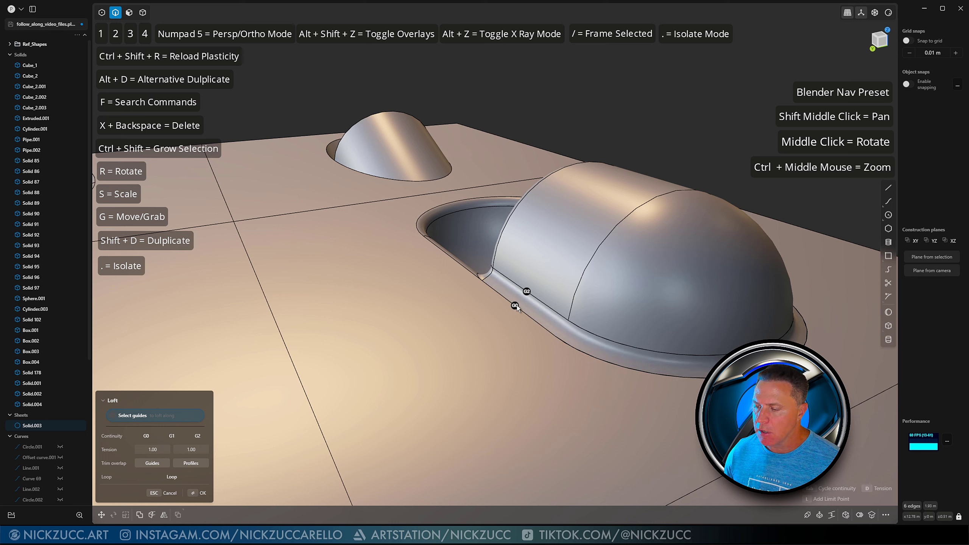
{"action": "left_click", "coordinate": [515, 305]}
{"action": "left_click", "coordinate": [527, 291]}
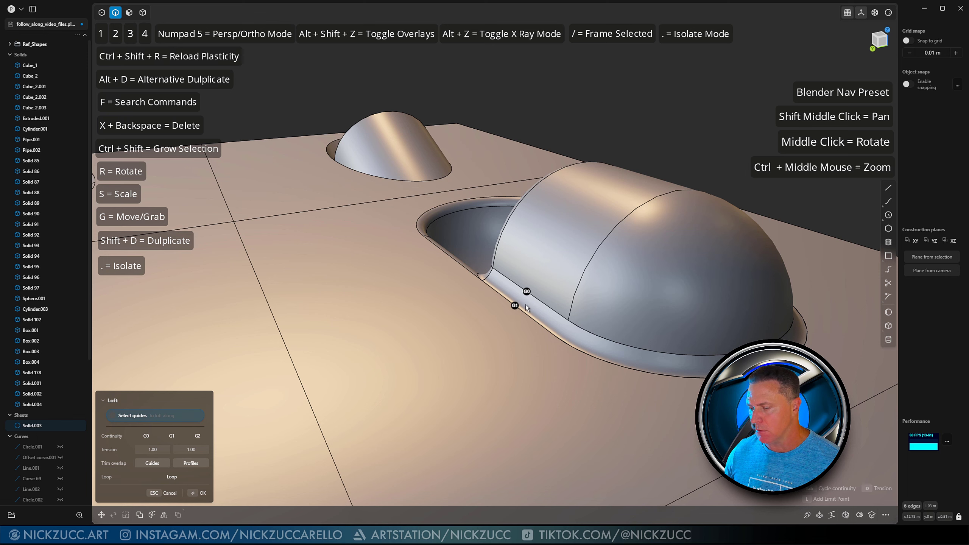
{"action": "left_click", "coordinate": [514, 305]}
{"action": "left_click", "coordinate": [515, 306]}
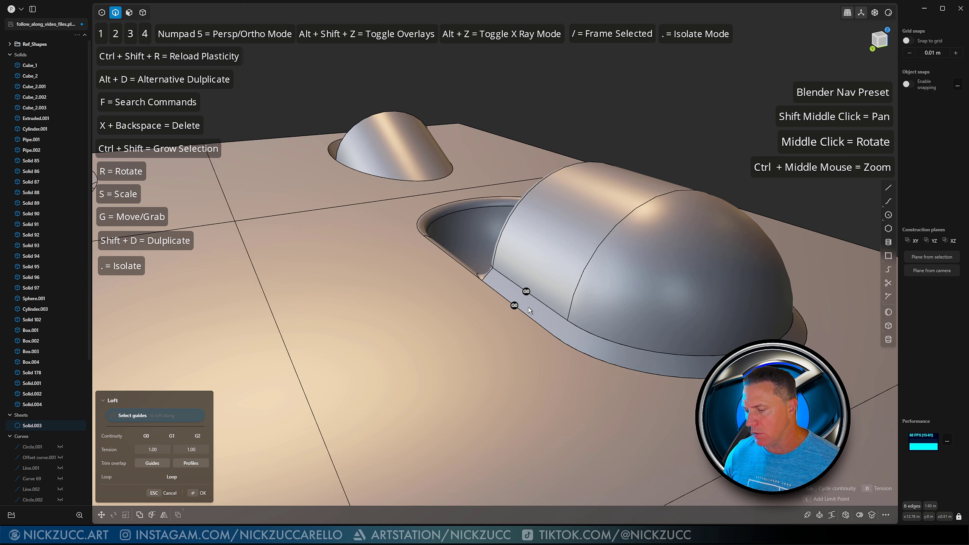
{"action": "mouse_move", "coordinate": [528, 308]}
{"action": "middle_mouse_down"}
{"action": "mouse_move", "coordinate": [512, 297]}
{"action": "mouse_move", "coordinate": [571, 305]}
{"action": "mouse_move", "coordinate": [501, 298]}
{"action": "mouse_move", "coordinate": [588, 314]}
{"action": "mouse_move", "coordinate": [535, 318]}
{"action": "mouse_move", "coordinate": [555, 342]}
{"action": "mouse_move", "coordinate": [601, 300]}
{"action": "mouse_move", "coordinate": [620, 314]}
{"action": "mouse_move", "coordinate": [507, 319]}
{"action": "middle_mouse_up"}
{"action": "key", "text": "Return"}
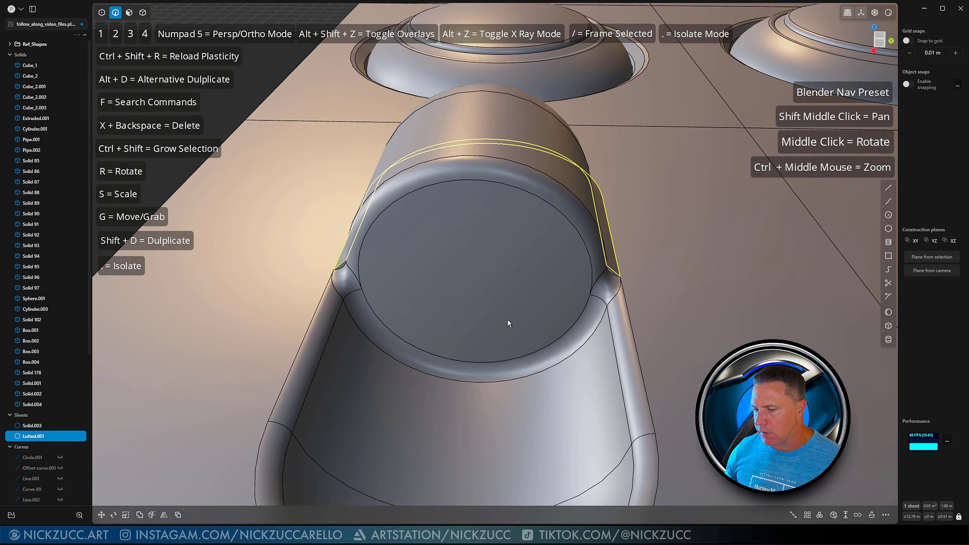
Step: Delete the fillet faces along both straight sides and the rounded end of the open pocket, and switch to edge selection
{"action": "middle_click_drag", "start_coordinate": [343, 283], "coordinate": [402, 280]}
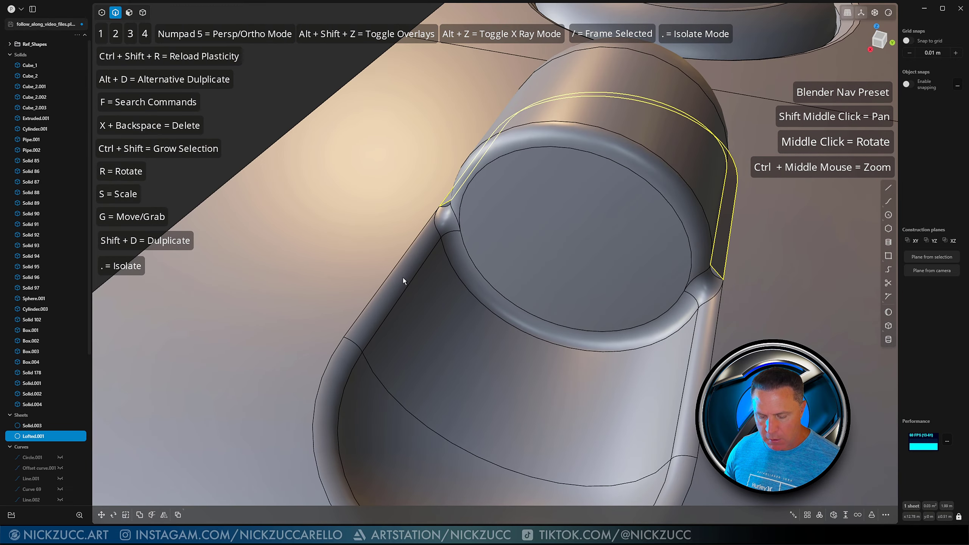
{"action": "key", "text": "3"}
{"action": "left_click", "coordinate": [402, 280]}
{"action": "middle_click_drag", "start_coordinate": [433, 320], "coordinate": [339, 312]}
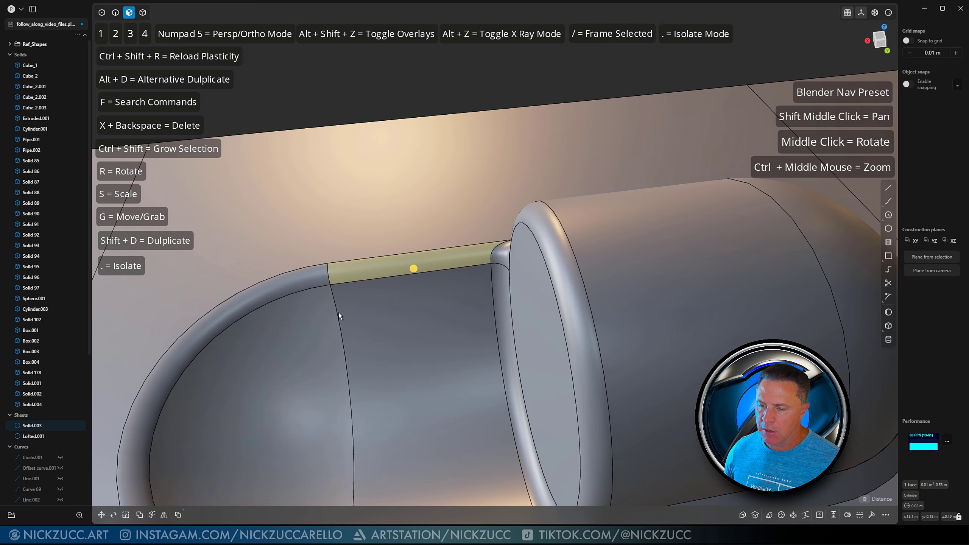
{"action": "left_click", "coordinate": [281, 274], "text": "shift"}
{"action": "left_click", "coordinate": [342, 274]}
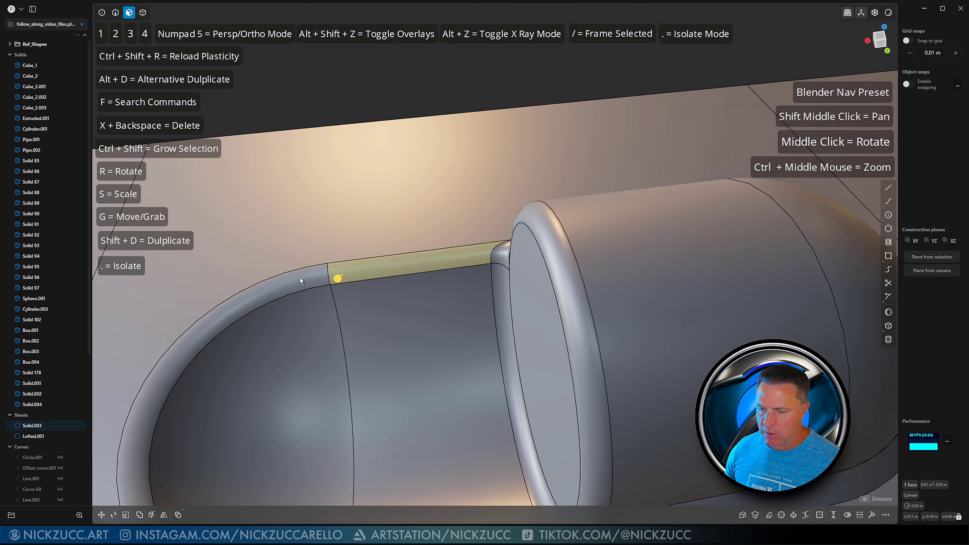
{"action": "left_click", "coordinate": [300, 281], "text": "shift"}
{"action": "middle_click_drag", "start_coordinate": [299, 295], "coordinate": [517, 252]}
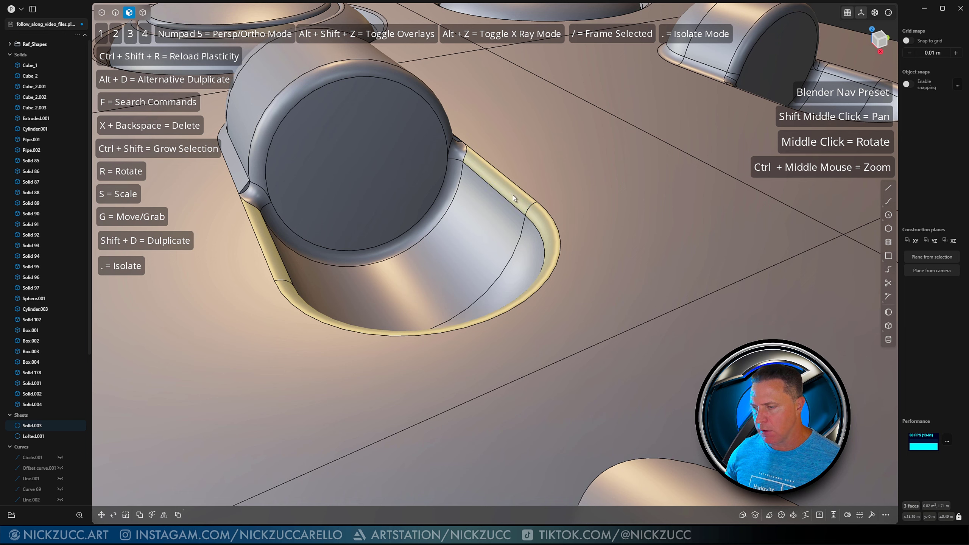
{"action": "key", "text": "Escape"}
{"action": "middle_click_drag", "start_coordinate": [466, 227], "coordinate": [466, 259]}
{"action": "key", "text": "2"}
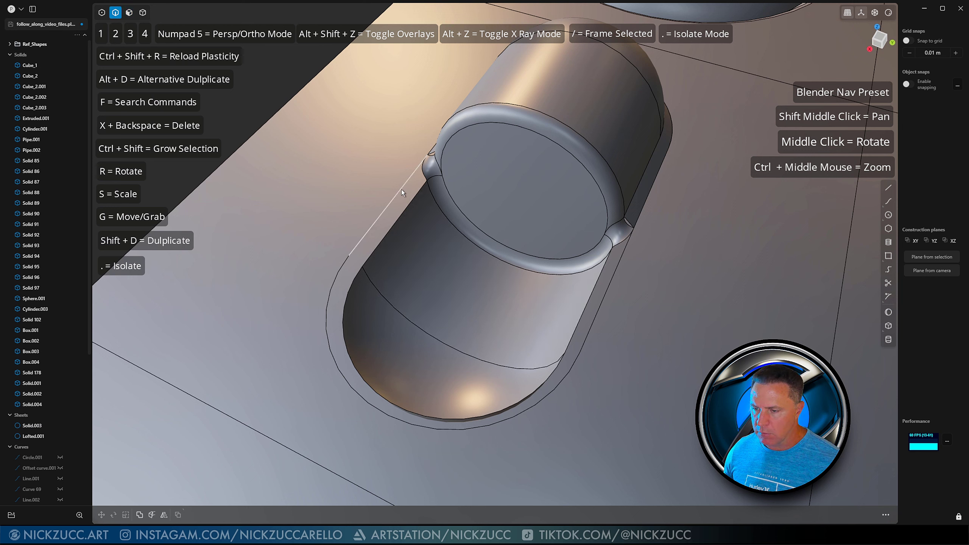
Step: Loft between the inner and outer edge chains running around the open lower end of the slot recess
{"action": "left_click", "coordinate": [401, 189]}
{"action": "left_click", "coordinate": [397, 217], "text": "shift"}
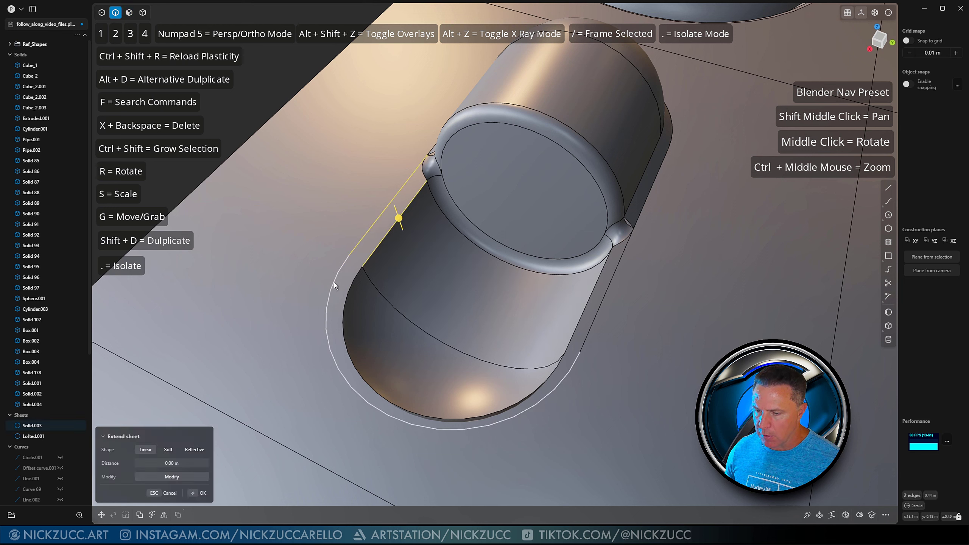
{"action": "left_click", "coordinate": [334, 282], "text": "shift"}
{"action": "left_click", "coordinate": [345, 308], "text": "shift"}
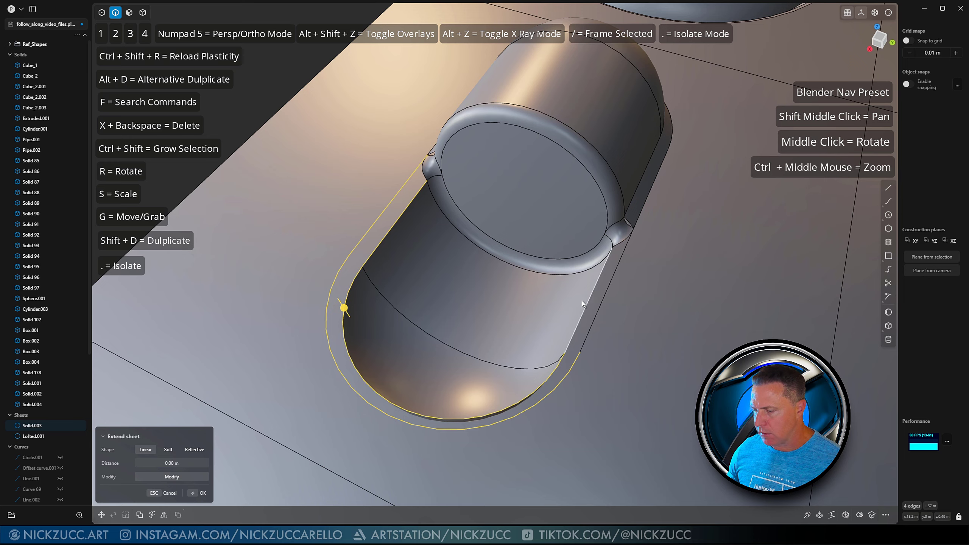
{"action": "middle_click_drag", "start_coordinate": [581, 301], "coordinate": [595, 302]}
{"action": "left_click", "coordinate": [595, 301], "text": "shift"}
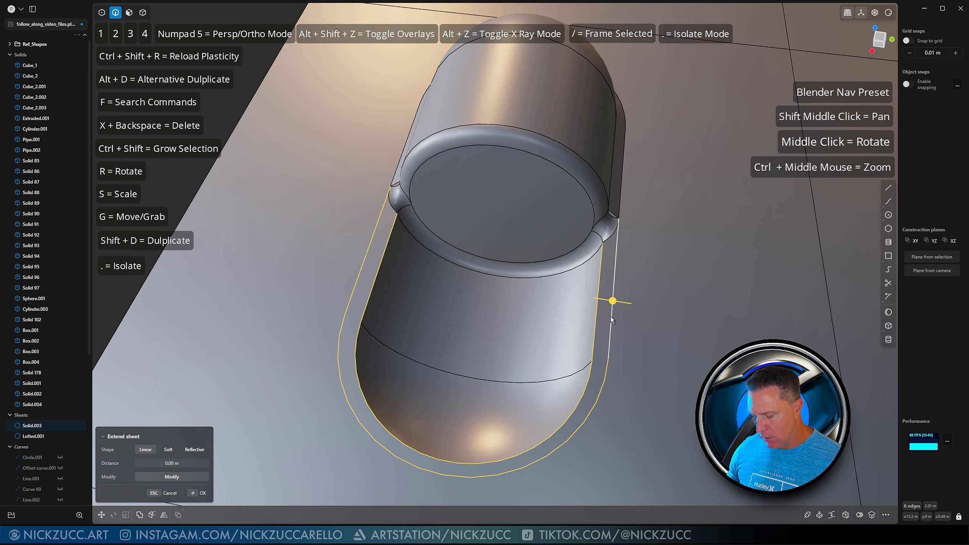
{"action": "key", "text": "l"}
{"action": "middle_click_drag", "start_coordinate": [505, 305], "coordinate": [479, 299]}
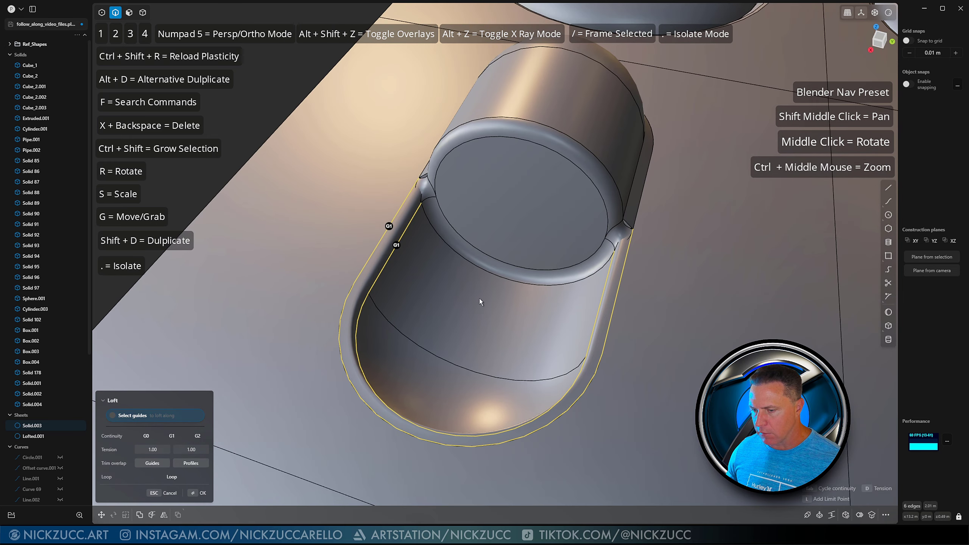
Step: Set both edge chains of the recess loft to G0 continuity and accept the flat border surface
{"action": "left_click", "coordinate": [396, 245]}
{"action": "left_click", "coordinate": [396, 245]}
{"action": "left_click", "coordinate": [390, 225]}
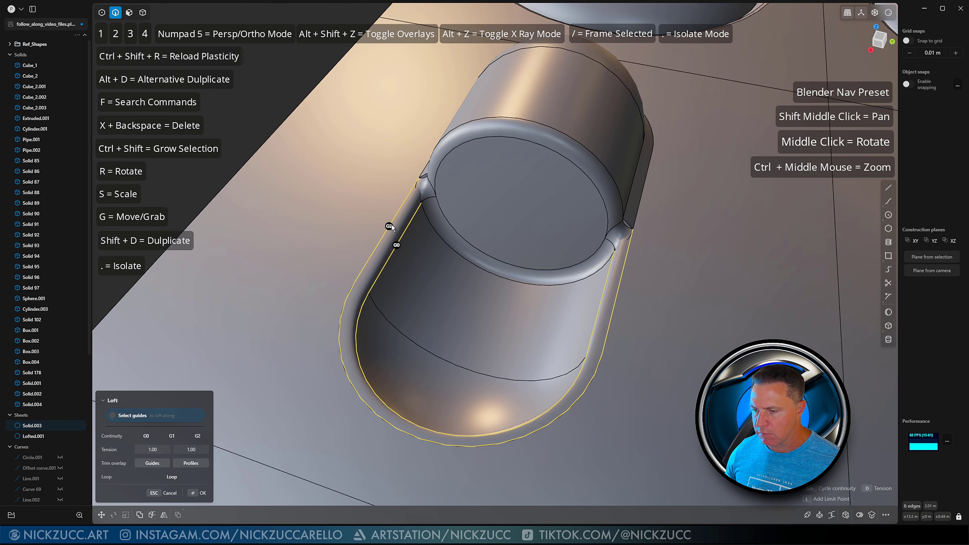
{"action": "left_click", "coordinate": [389, 226]}
{"action": "middle_click_drag", "start_coordinate": [389, 226], "coordinate": [485, 234]}
{"action": "key", "text": "Return"}
{"action": "middle_click_drag", "start_coordinate": [340, 254], "coordinate": [458, 270]}
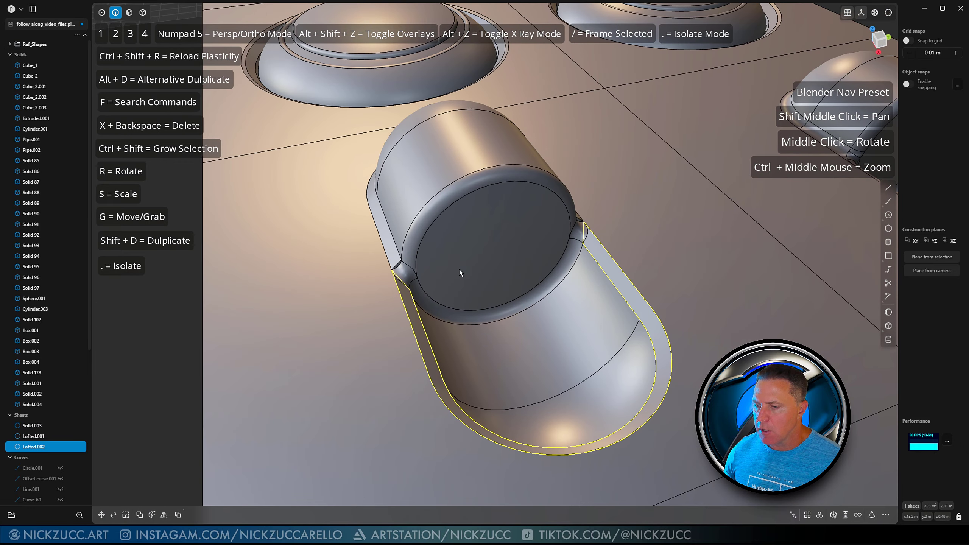
Step: Delete the rounded face along the upper half of the cylinder's end rim
{"action": "key", "text": "3"}
{"action": "left_click", "coordinate": [416, 239]}
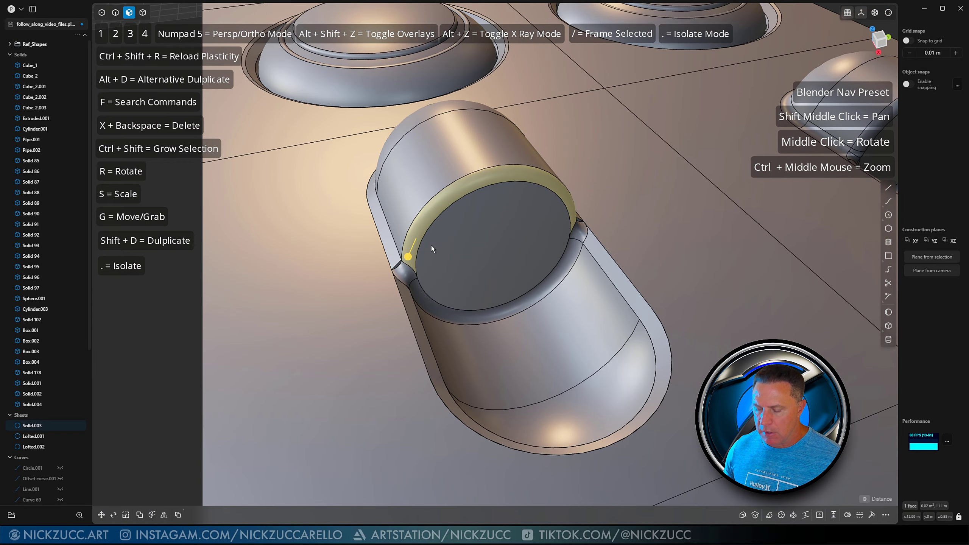
{"action": "key", "text": "BackSpace"}
{"action": "mouse_move", "coordinate": [429, 247]}
{"action": "middle_mouse_down"}
{"action": "mouse_move", "coordinate": [453, 224]}
{"action": "mouse_move", "coordinate": [434, 244]}
{"action": "middle_mouse_up"}
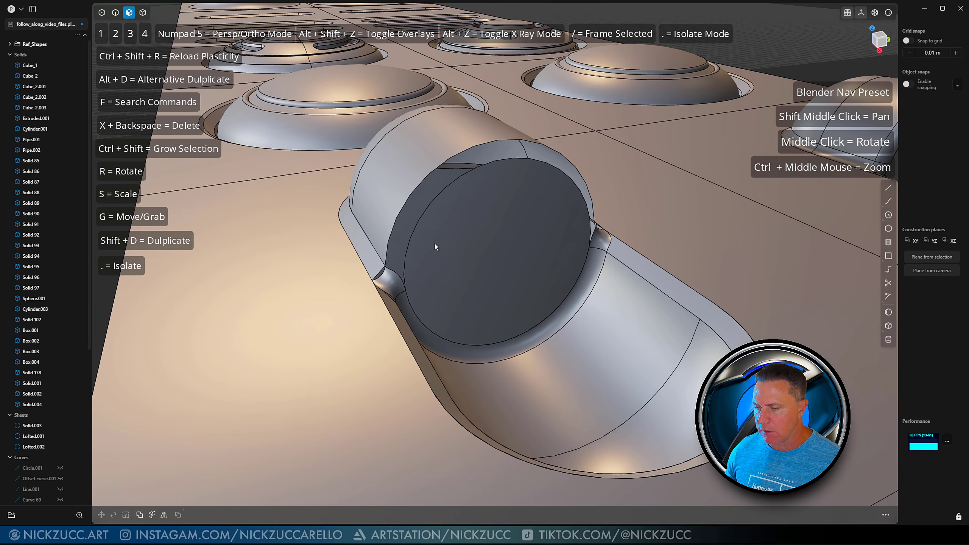
Step: Loft between the two upper arc edges of the cylinder's end rim with G0 continuity on both
{"action": "key", "text": "2"}
{"action": "left_click", "coordinate": [390, 246]}
{"action": "left_click", "coordinate": [406, 249], "text": "shift"}
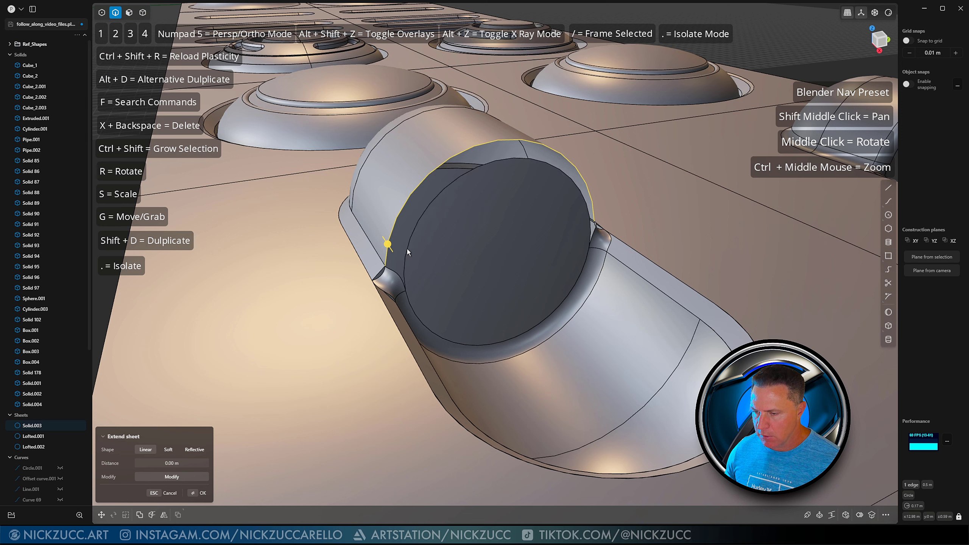
{"action": "key", "text": "l"}
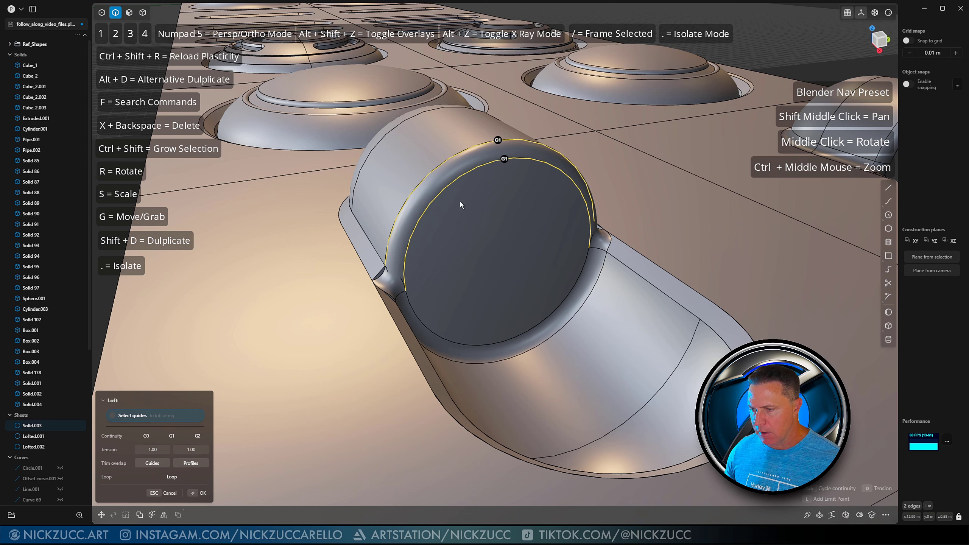
{"action": "left_click", "coordinate": [506, 155]}
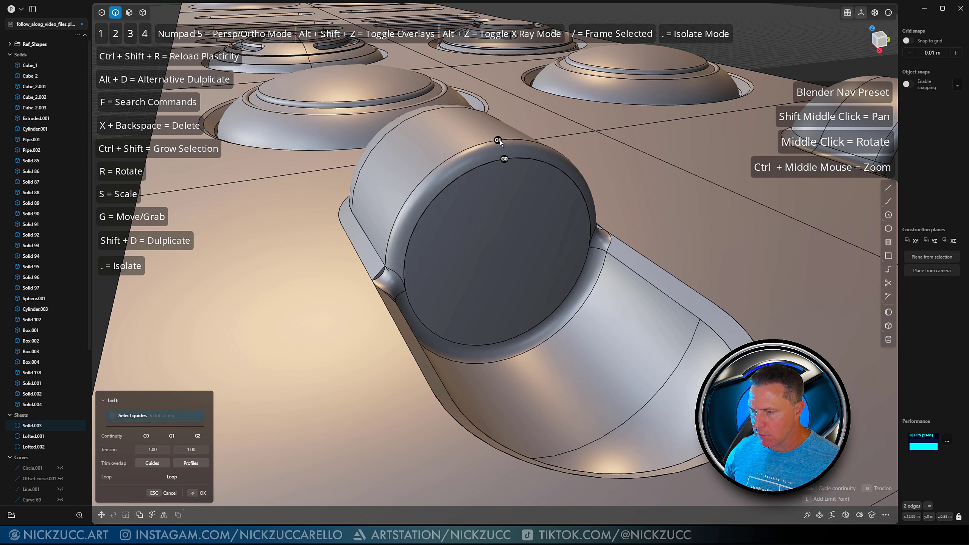
{"action": "left_click", "coordinate": [498, 140]}
{"action": "middle_click_drag", "start_coordinate": [479, 211], "coordinate": [510, 279]}
{"action": "key", "text": "Return"}
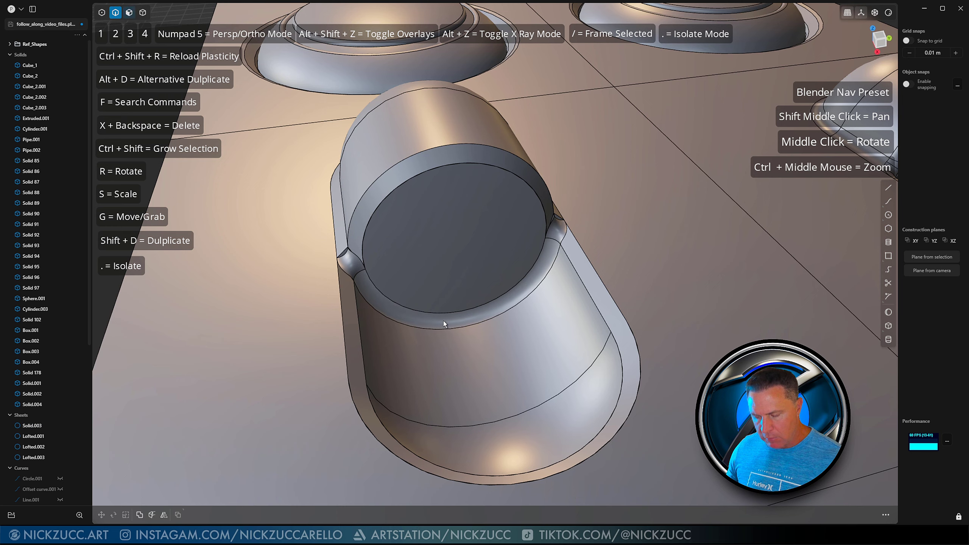
Step: Delete the rounded face along the lower half of the cylinder's end rim
{"action": "middle_click_drag", "start_coordinate": [431, 319], "coordinate": [374, 283]}
{"action": "left_click", "coordinate": [401, 298]}
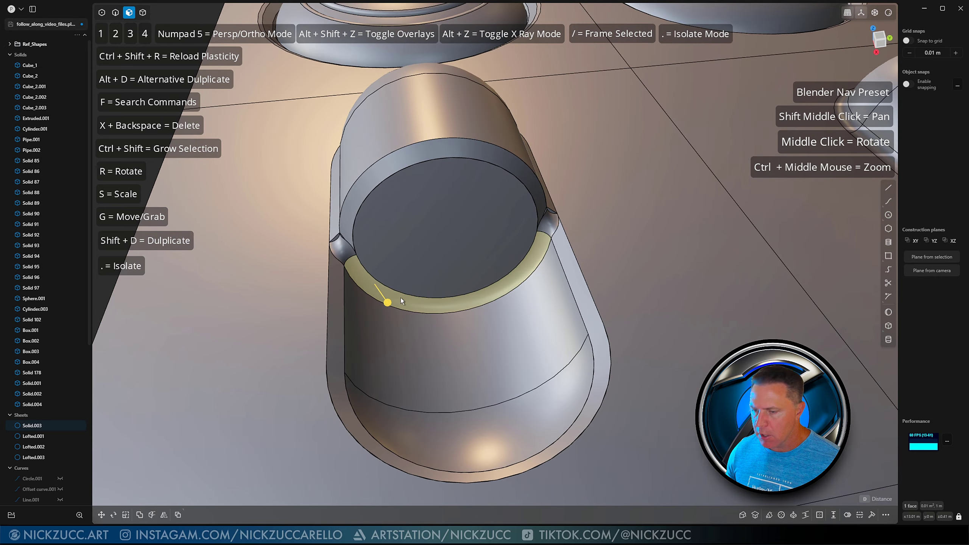
{"action": "key", "text": "x"}
{"action": "mouse_move", "coordinate": [435, 288]}
{"action": "middle_mouse_down"}
{"action": "mouse_move", "coordinate": [414, 277]}
{"action": "mouse_move", "coordinate": [429, 288]}
{"action": "middle_mouse_up"}
Step: Loft between the two lower arc edges of the end rim with G0 continuity on both
{"action": "key", "text": "2"}
{"action": "left_click", "coordinate": [399, 302]}
{"action": "key", "text": "e"}
{"action": "key", "text": "l"}
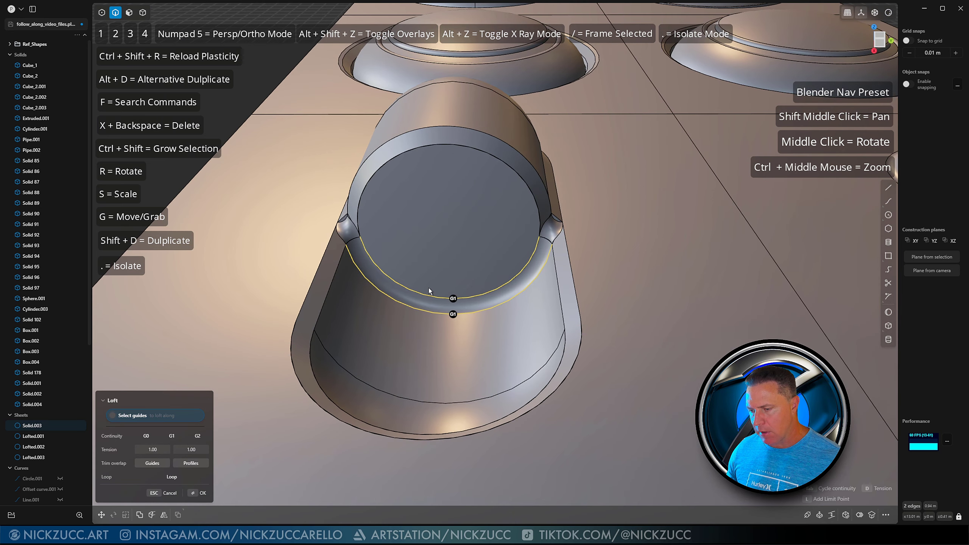
{"action": "left_click", "coordinate": [453, 299]}
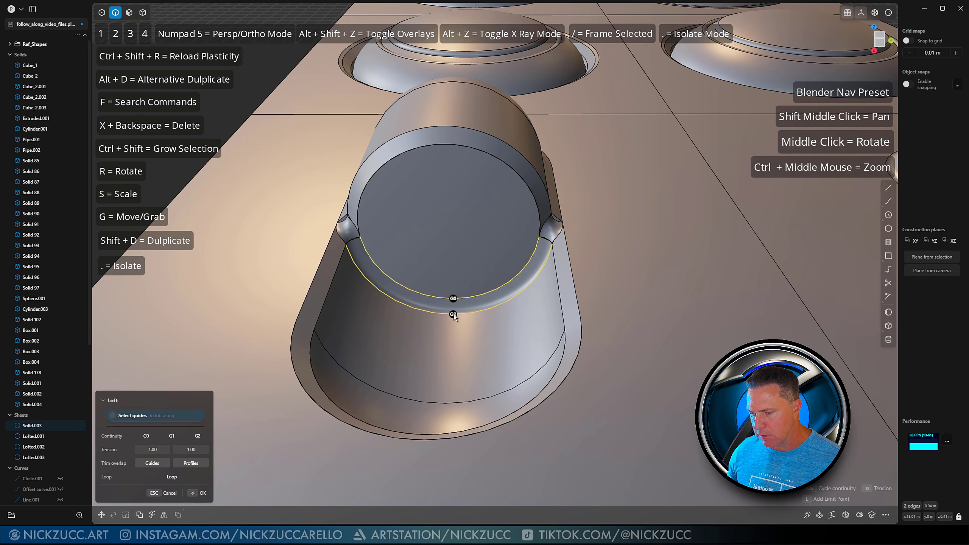
{"action": "middle_click_drag", "start_coordinate": [454, 316], "coordinate": [503, 278]}
{"action": "key", "text": "Return"}
Step: Delete the small rounded corner faces on both sides of the cylinder where the upper and lower rims meet
{"action": "key", "text": "3"}
{"action": "left_click", "coordinate": [475, 215]}
{"action": "key", "text": "x"}
{"action": "left_click", "coordinate": [556, 258]}
{"action": "key", "text": "x"}
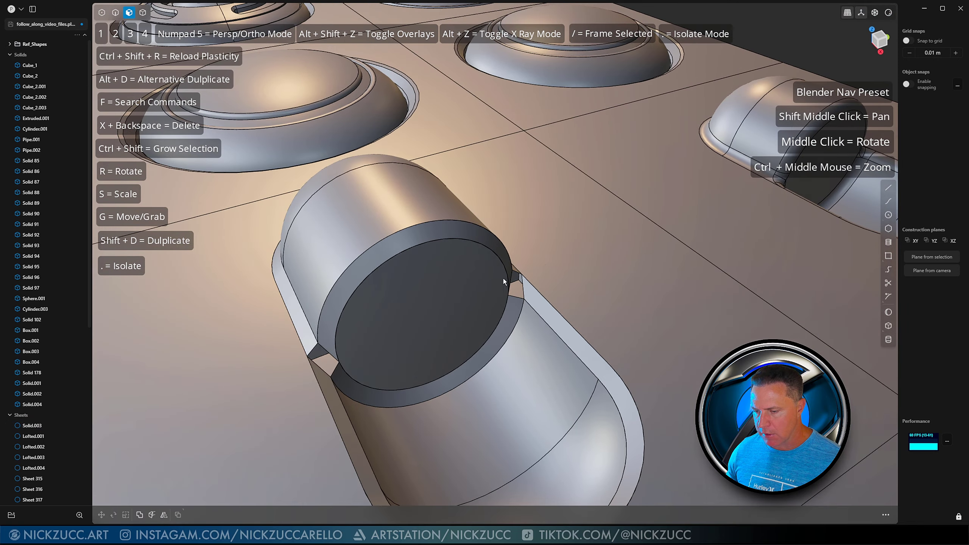
Step: Loft across one of the two open corner gaps beside the cylinder, using G0 continuity on all four edges
{"action": "middle_click_drag", "start_coordinate": [336, 350], "coordinate": [379, 321]}
{"action": "key", "text": "2"}
{"action": "left_click", "coordinate": [332, 308]}
{"action": "middle_click_drag", "start_coordinate": [381, 318], "coordinate": [458, 301]}
{"action": "scroll", "coordinate": [454, 277], "scroll_direction": "down", "scroll_amount": 2}
{"action": "key", "text": "l"}
{"action": "left_click", "coordinate": [447, 275]}
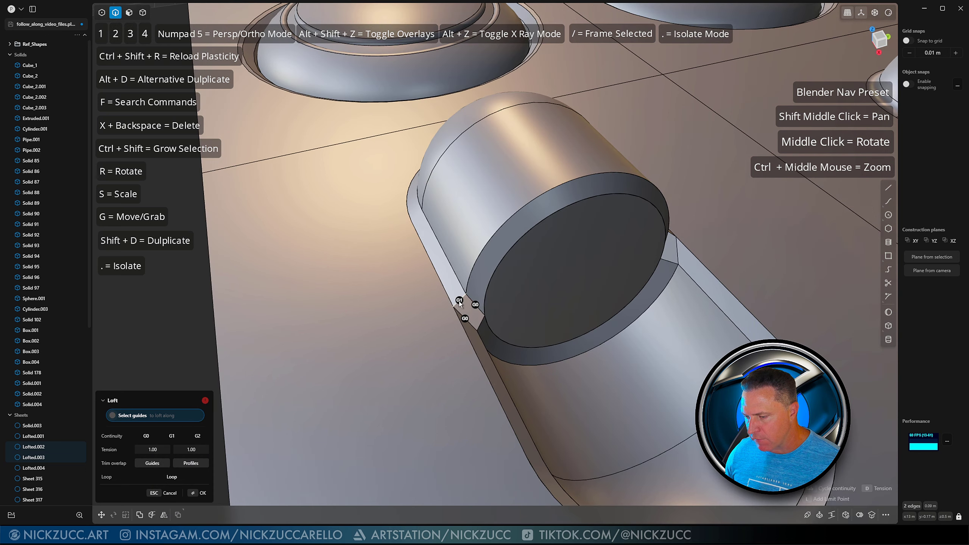
{"action": "left_click", "coordinate": [459, 301]}
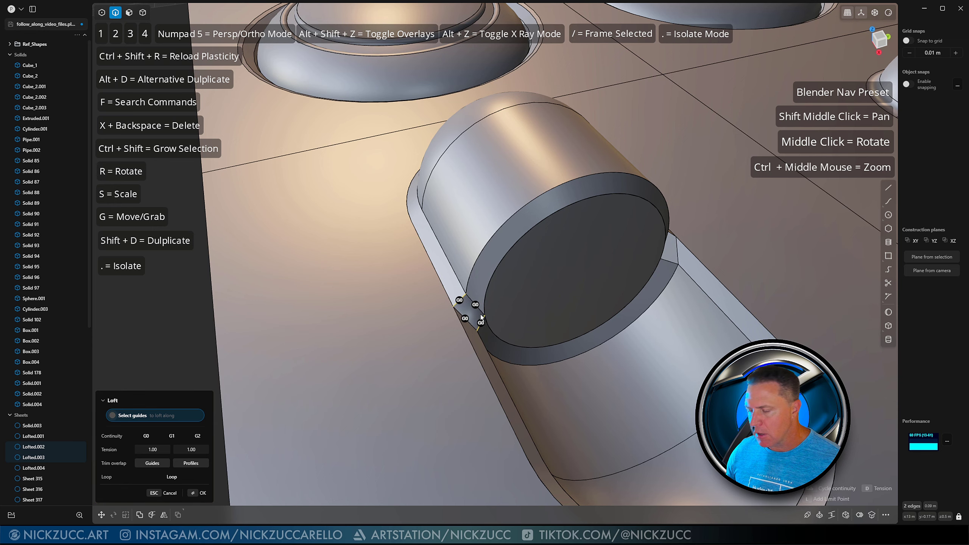
{"action": "middle_click_drag", "start_coordinate": [480, 314], "coordinate": [354, 273]}
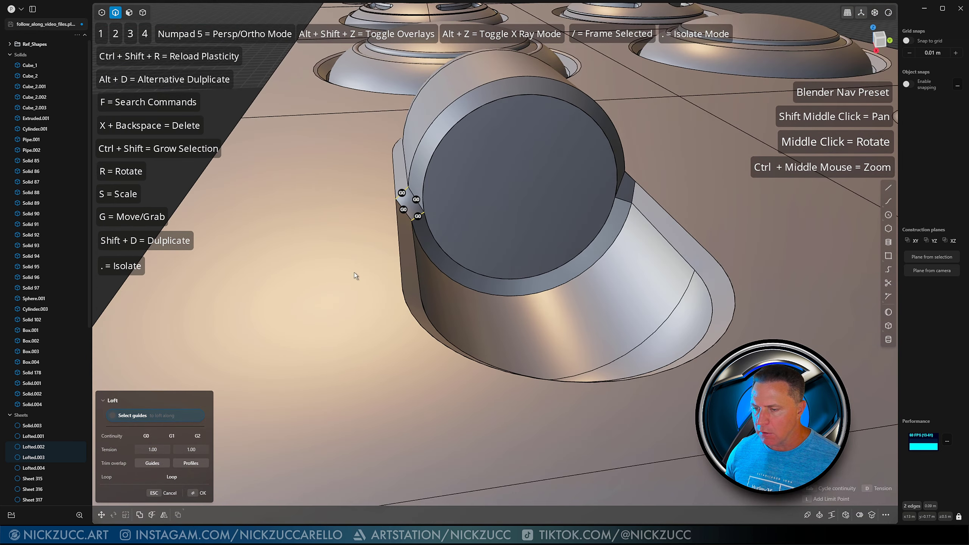
{"action": "key", "text": "Return"}
{"action": "middle_click_drag", "start_coordinate": [458, 265], "coordinate": [504, 283]}
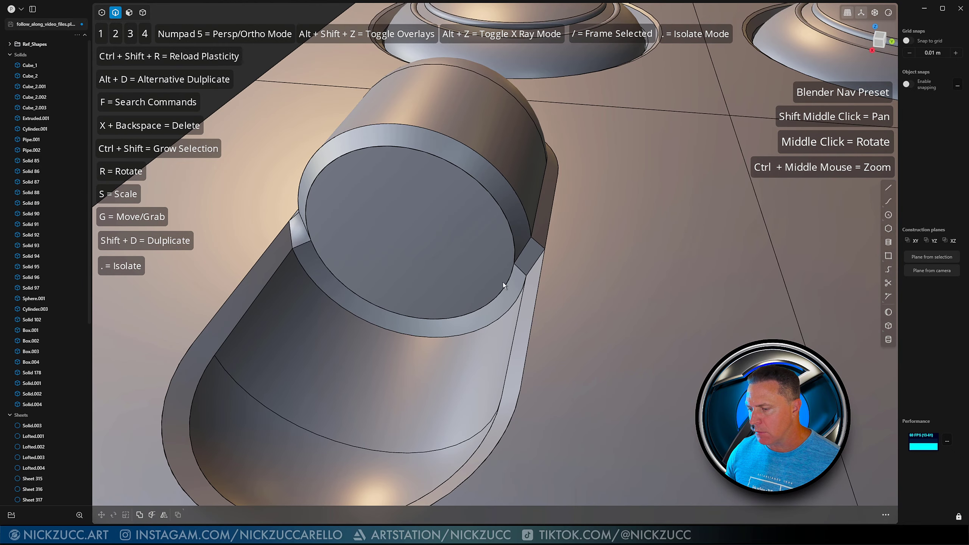
{"action": "left_click", "coordinate": [527, 260]}
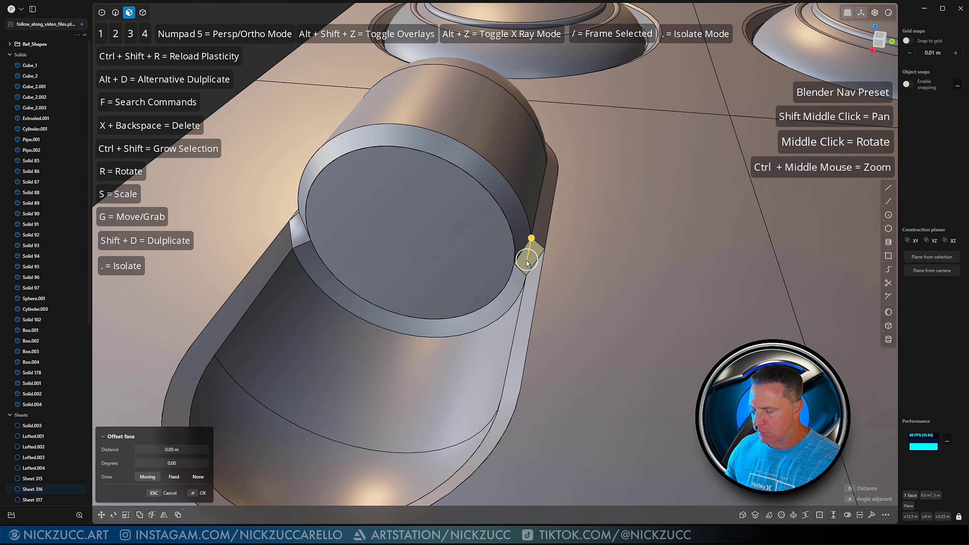
{"action": "key", "text": "Escape"}
{"action": "mouse_move", "coordinate": [495, 279]}
{"action": "middle_mouse_down"}
{"action": "mouse_move", "coordinate": [523, 277]}
{"action": "mouse_move", "coordinate": [488, 292]}
{"action": "middle_mouse_up"}
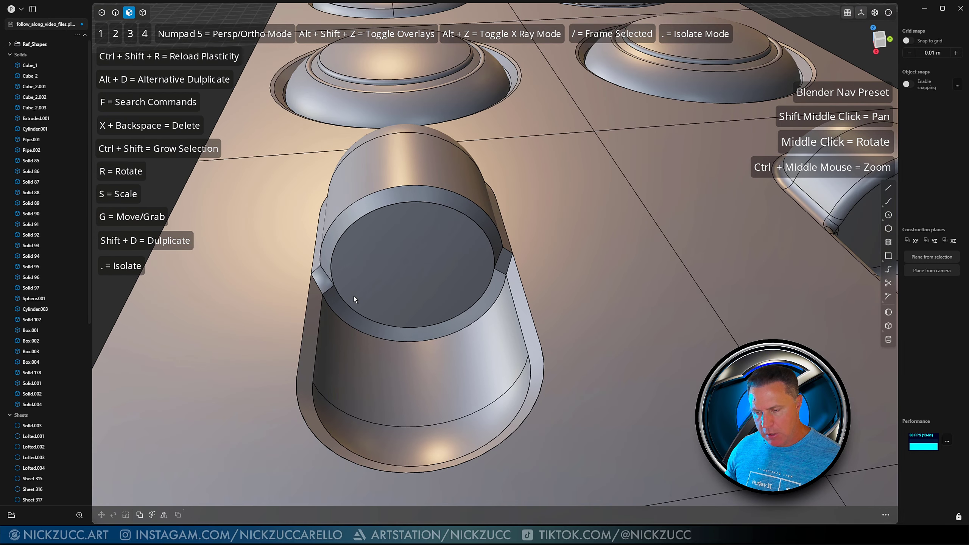
Step: Join the circular end cap, the upper rim surface and the cylinder body into one sheet
{"action": "key", "text": "4"}
{"action": "middle_click_drag", "start_coordinate": [415, 282], "coordinate": [389, 269]}
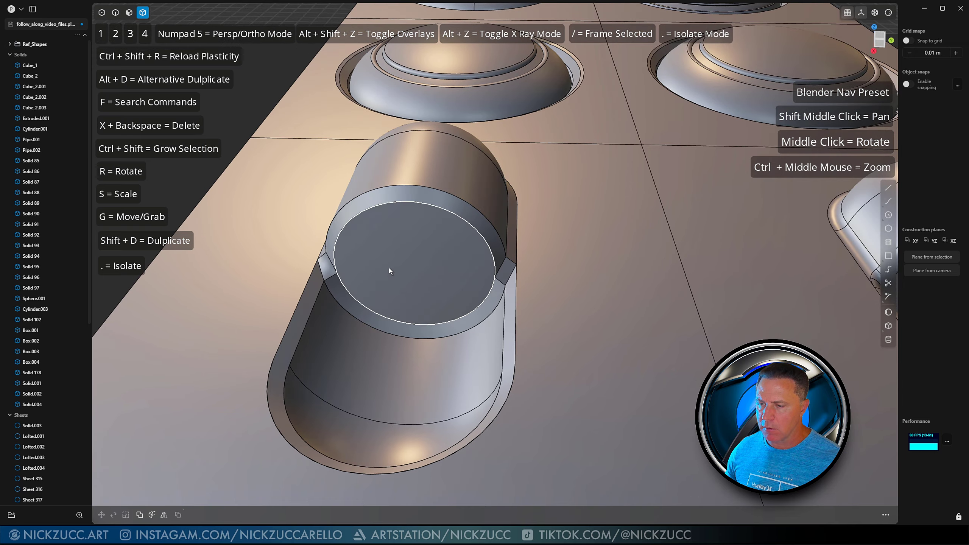
{"action": "left_click", "coordinate": [388, 267]}
{"action": "left_click", "coordinate": [367, 199]}
{"action": "left_click", "coordinate": [383, 179]}
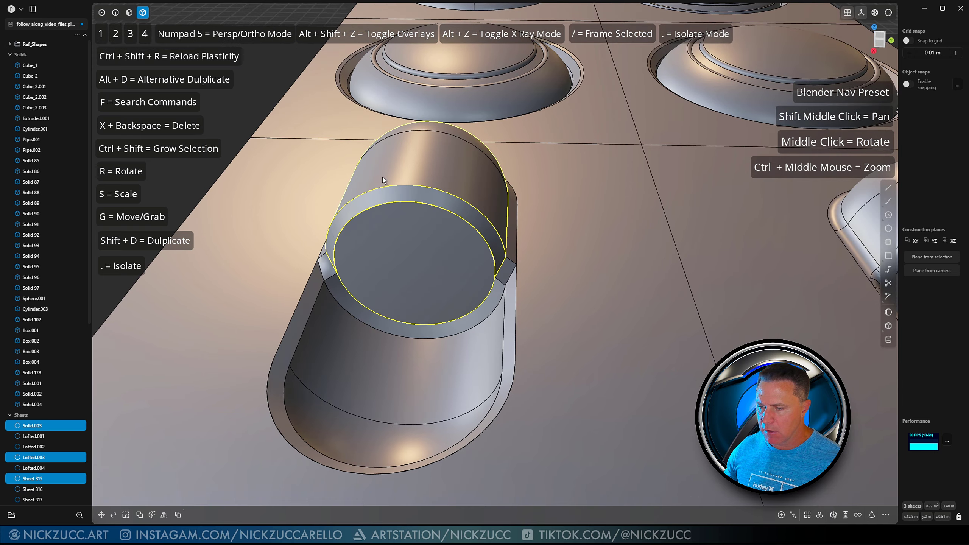
{"action": "key", "text": "j"}
Step: Join the flat ledge around the cylinder, the lofted corner surface and the lower rim surface to the sheet
{"action": "middle_click_drag", "start_coordinate": [387, 208], "coordinate": [382, 237]}
{"action": "left_click", "coordinate": [301, 273]}
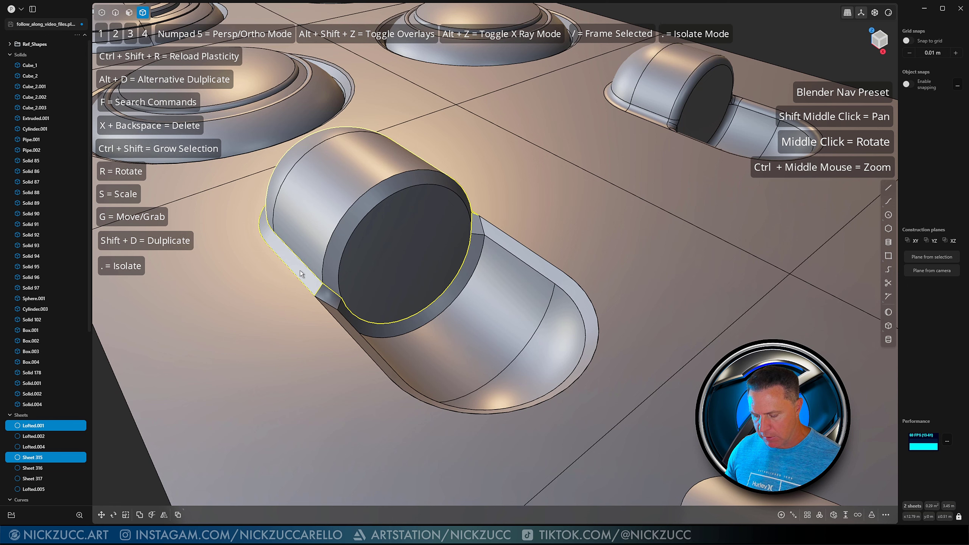
{"action": "key", "text": "j"}
{"action": "middle_click_drag", "start_coordinate": [308, 271], "coordinate": [324, 310]}
{"action": "left_click", "coordinate": [331, 293]}
{"action": "key", "text": "j"}
{"action": "left_click", "coordinate": [346, 317]}
{"action": "key", "text": "j"}
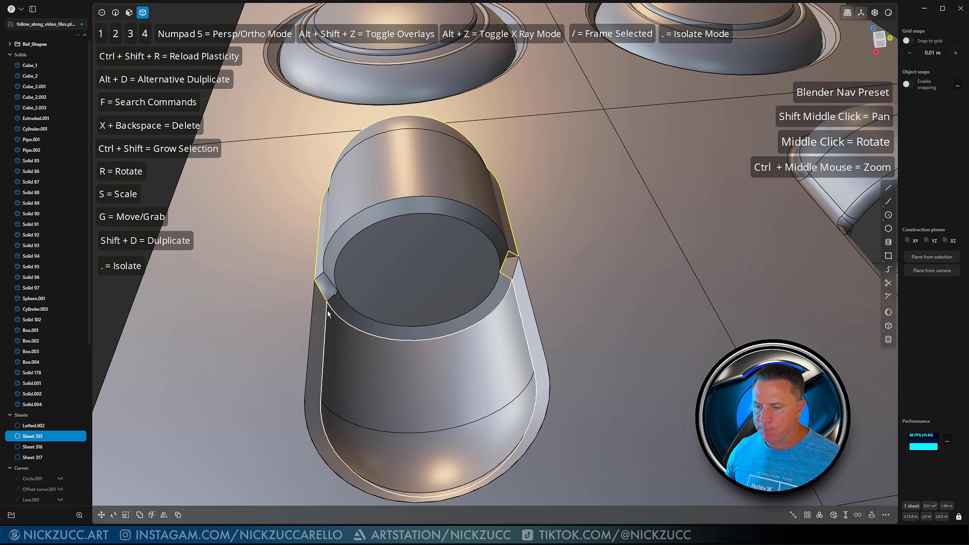
Step: Join the lower border surface, the curved recess surface and the surrounding panel to the sheet
{"action": "left_click", "coordinate": [324, 311]}
{"action": "key", "text": "j"}
{"action": "left_click", "coordinate": [363, 365]}
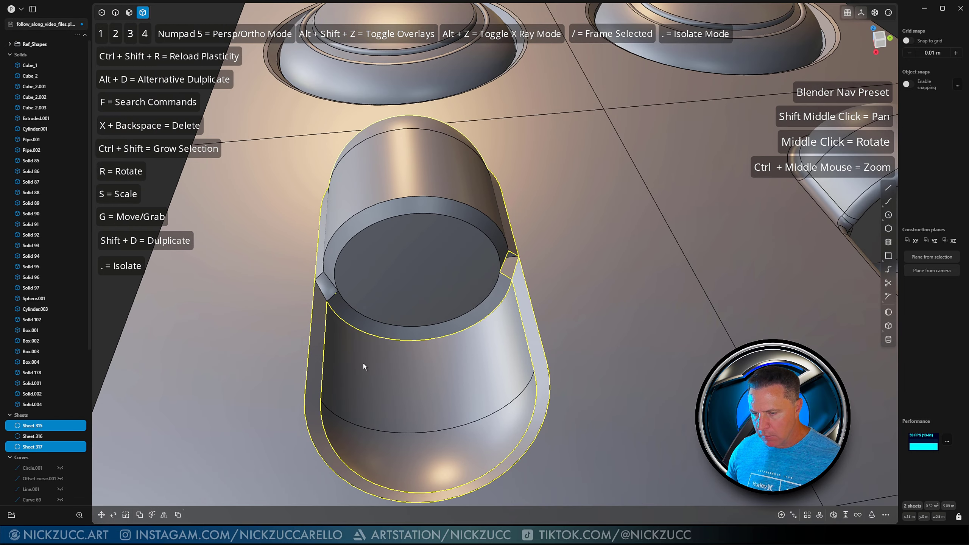
{"action": "key", "text": "j"}
{"action": "middle_click_drag", "start_coordinate": [363, 363], "coordinate": [581, 297]}
{"action": "left_click", "coordinate": [284, 293]}
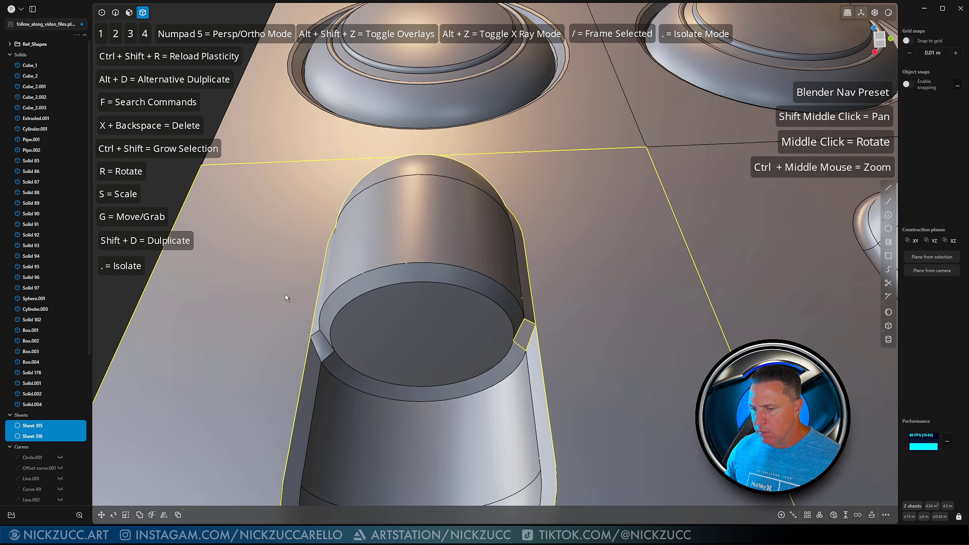
{"action": "key", "text": "j"}
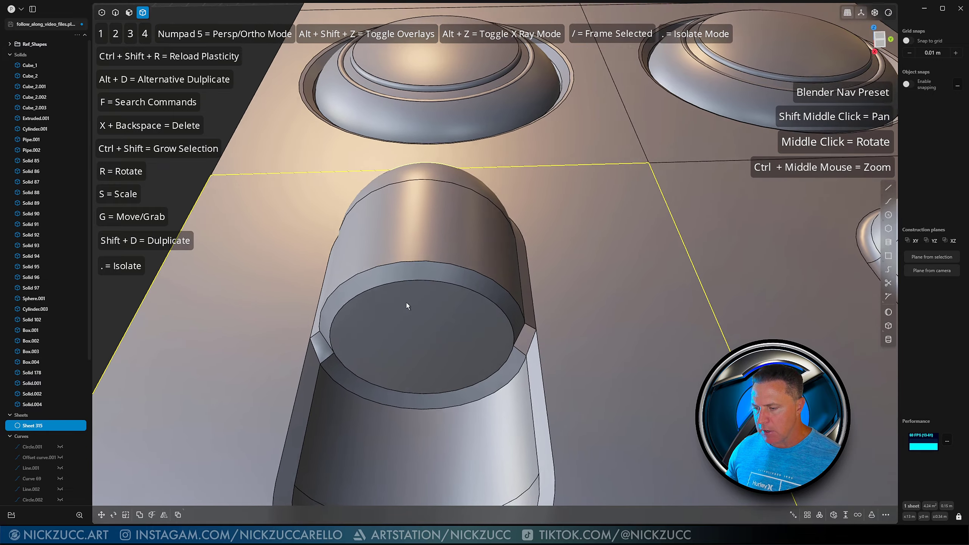
Step: Patch the remaining four-edged corner gap beside the cylinder with the Patch command to close the sheet into a solid
{"action": "middle_click_drag", "start_coordinate": [406, 303], "coordinate": [450, 259]}
{"action": "key", "text": "2"}
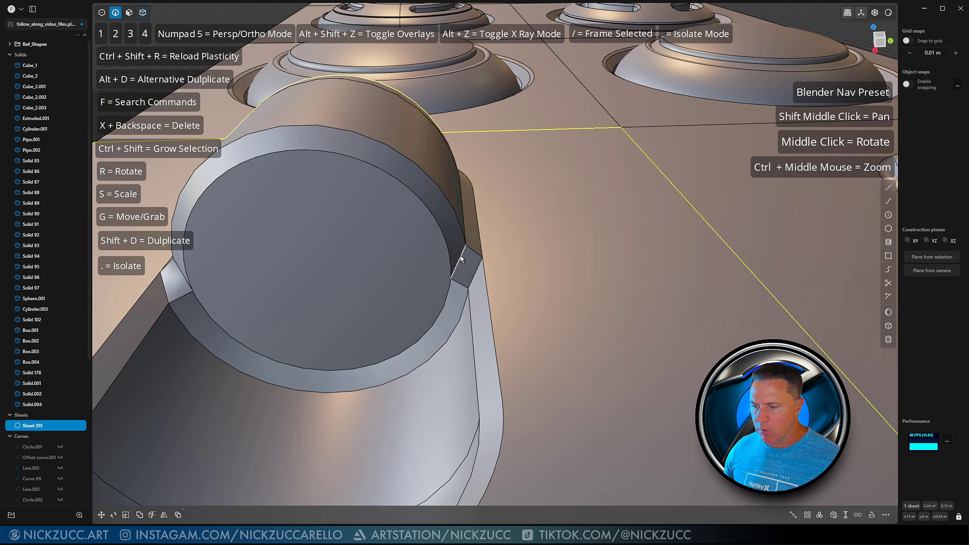
{"action": "left_click", "coordinate": [460, 260]}
{"action": "key", "text": "e"}
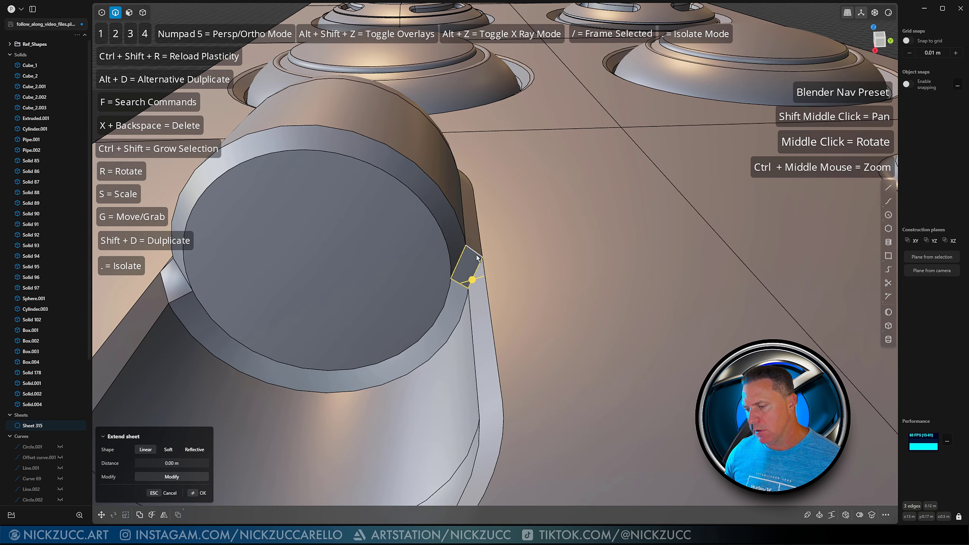
{"action": "type", "text": "f"}
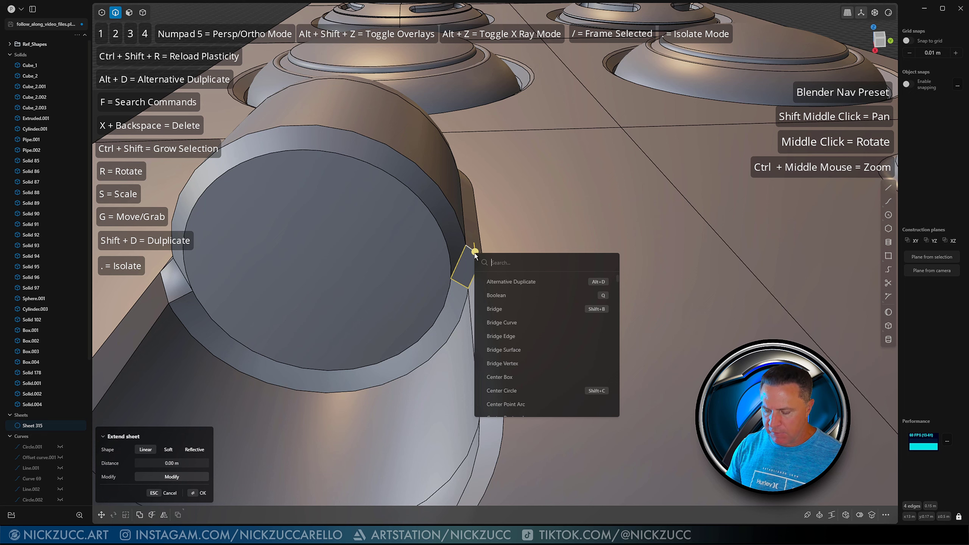
{"action": "type", "text": "patch"}
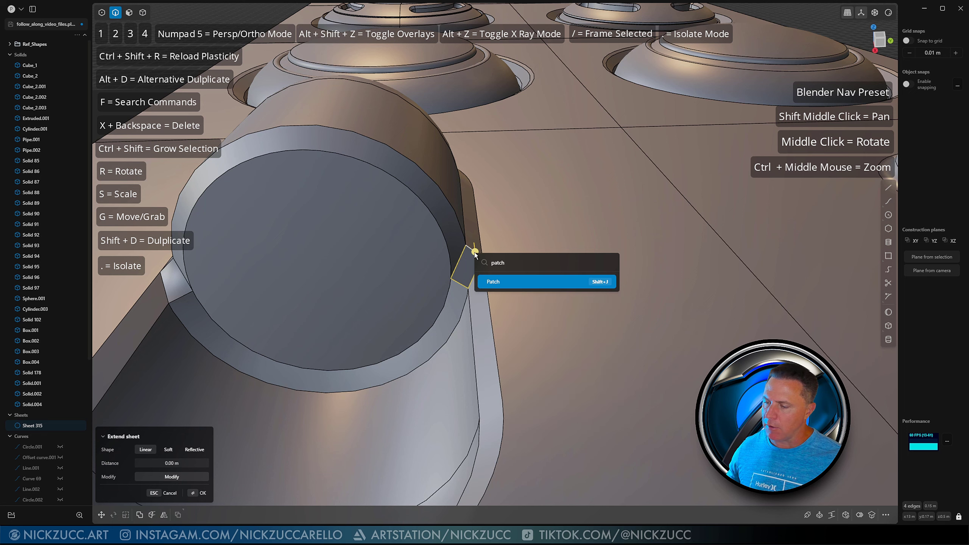
{"action": "left_click", "coordinate": [517, 280]}
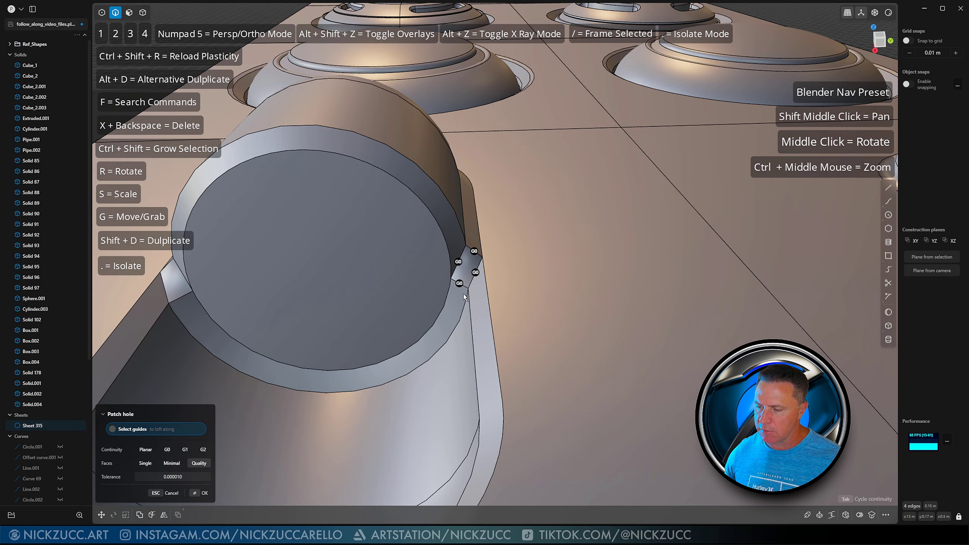
{"action": "middle_click_drag", "start_coordinate": [464, 294], "coordinate": [155, 463]}
{"action": "left_click", "coordinate": [195, 493]}
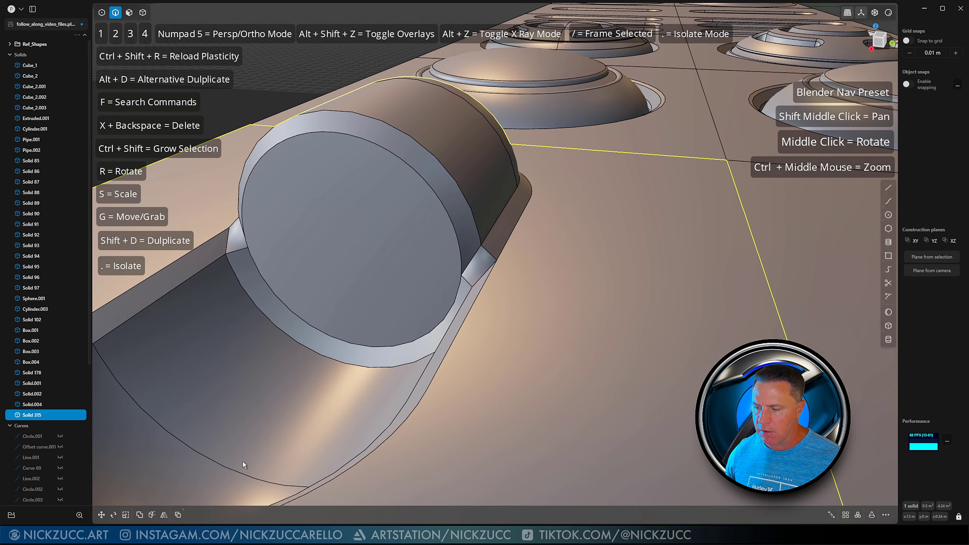
Step: Examine the patched cylinder-and-slot body as a single solid, then the neighbouring plain cylinder with its elliptical recess
{"action": "middle_click_drag", "start_coordinate": [474, 275], "coordinate": [391, 295]}
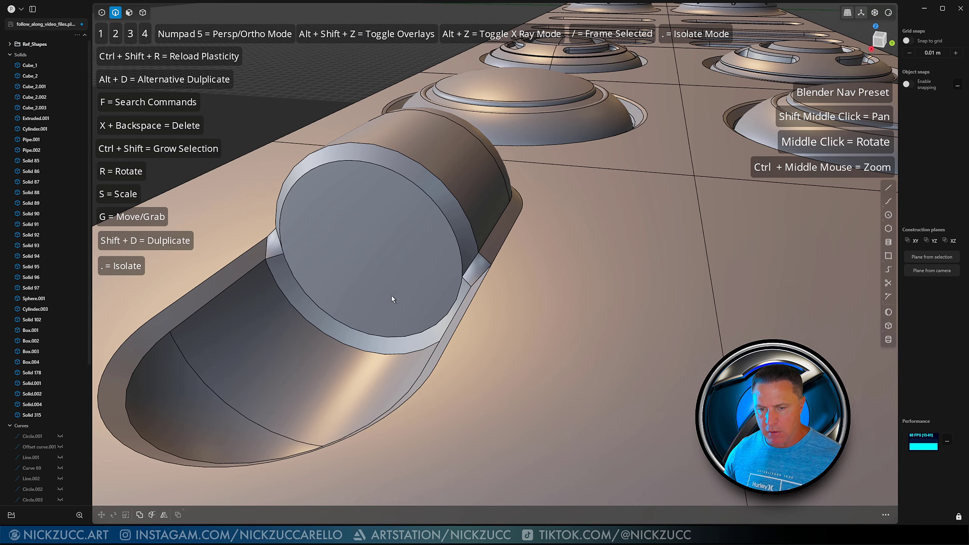
{"action": "key", "text": "4"}
{"action": "left_click", "coordinate": [259, 348]}
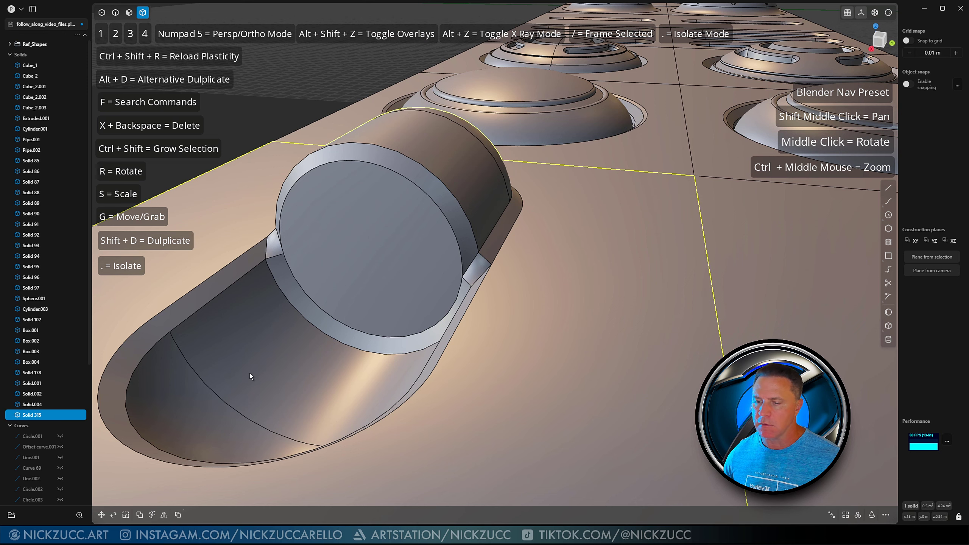
{"action": "scroll", "coordinate": [250, 372], "scroll_direction": "down", "scroll_amount": 5}
{"action": "left_click", "coordinate": [207, 210]}
{"action": "middle_click_drag", "start_coordinate": [242, 270], "coordinate": [322, 361]}
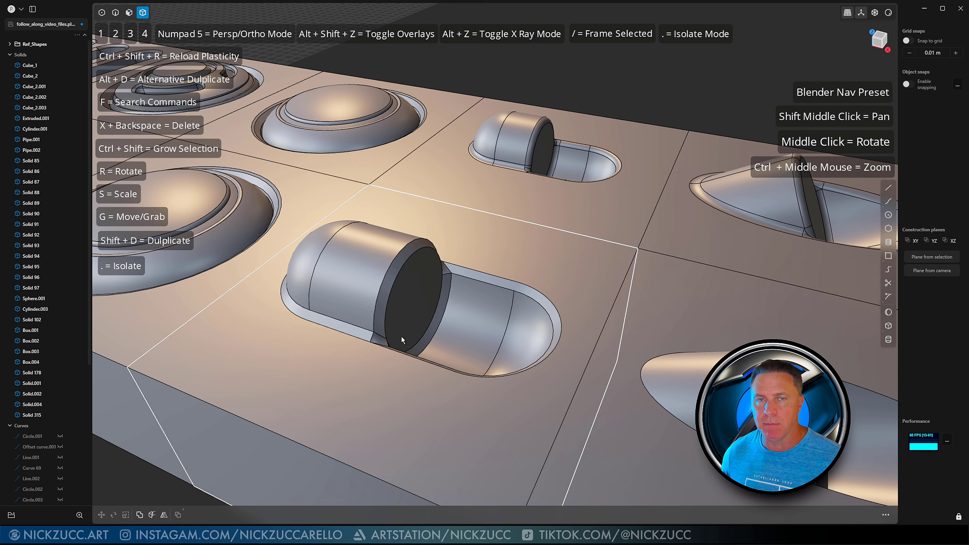
{"action": "middle_click_drag", "start_coordinate": [404, 330], "coordinate": [422, 338]}
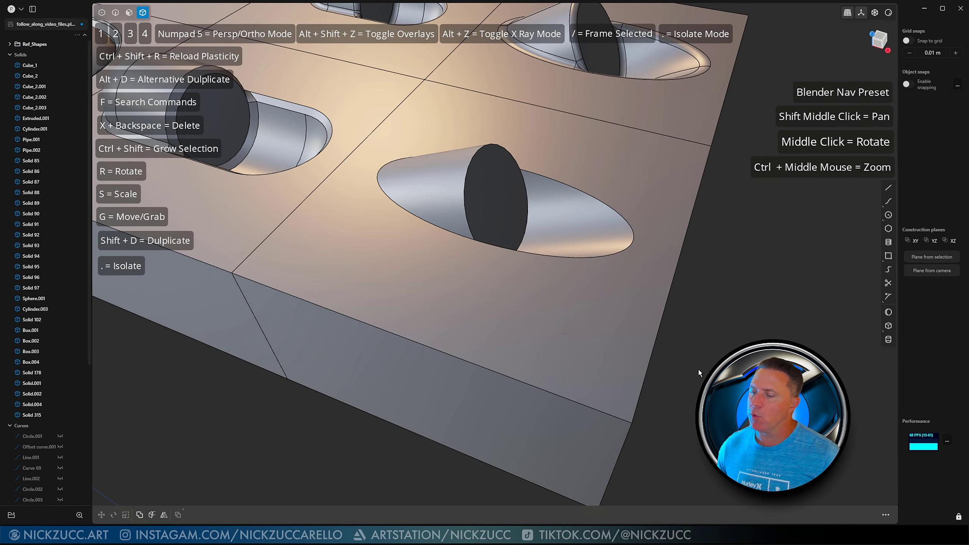
{"action": "middle_click_drag", "start_coordinate": [717, 355], "coordinate": [670, 370]}
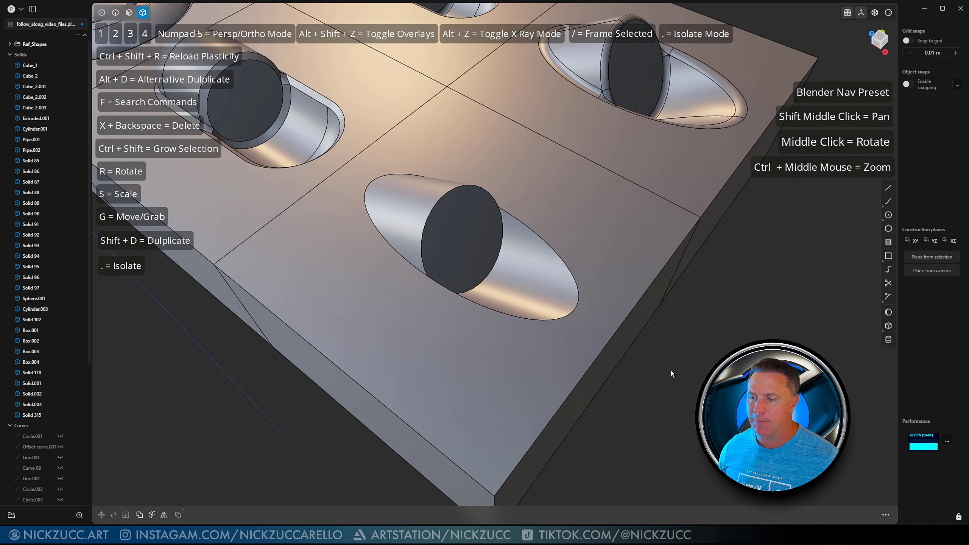
Step: Fillet the four edges around the plain cylinder's end face and its elliptical recess by about 0.032 m
{"action": "scroll", "coordinate": [670, 370], "scroll_direction": "up", "scroll_amount": 3}
{"action": "scroll", "coordinate": [671, 370], "scroll_direction": "down", "scroll_amount": 1}
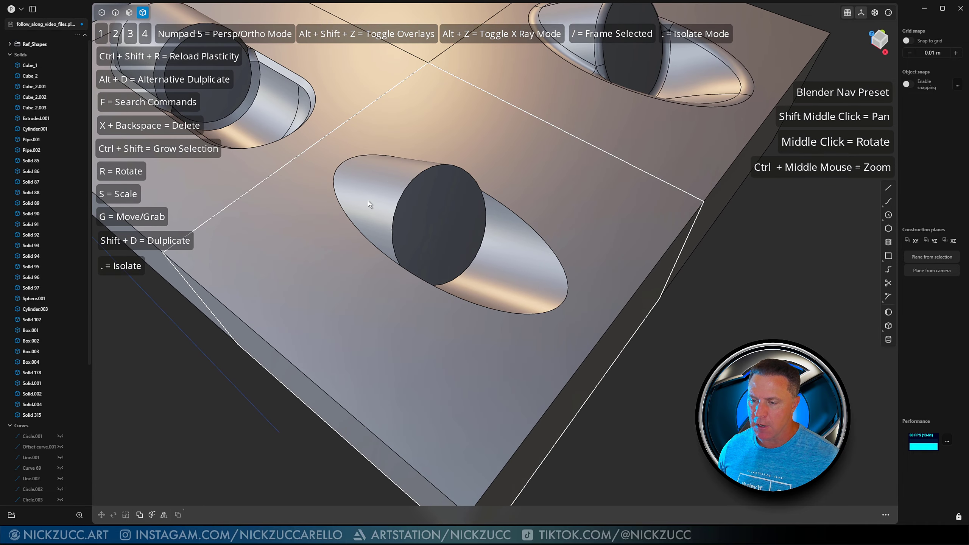
{"action": "key", "text": "2"}
{"action": "left_click", "coordinate": [351, 220]}
{"action": "key", "text": "f"}
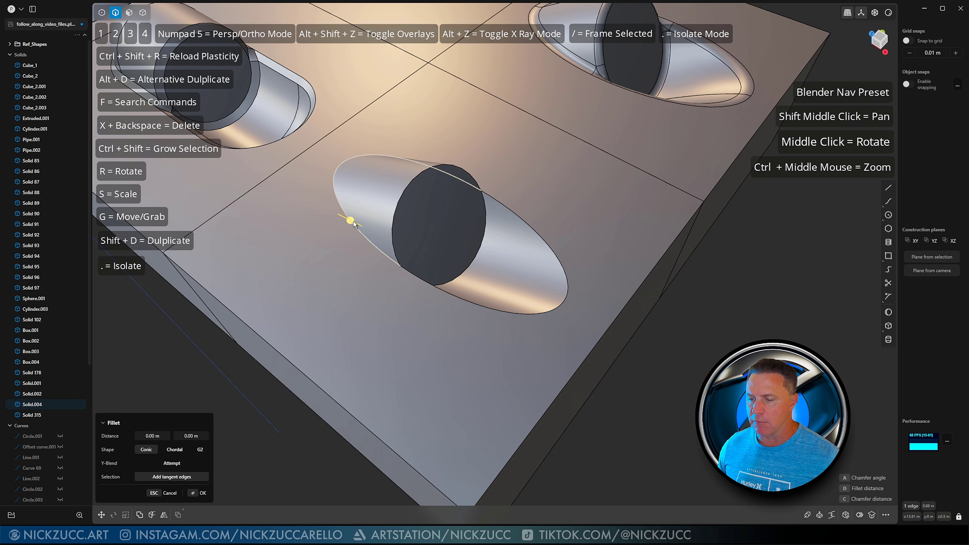
{"action": "left_click", "coordinate": [450, 295]}
{"action": "left_click", "coordinate": [394, 219]}
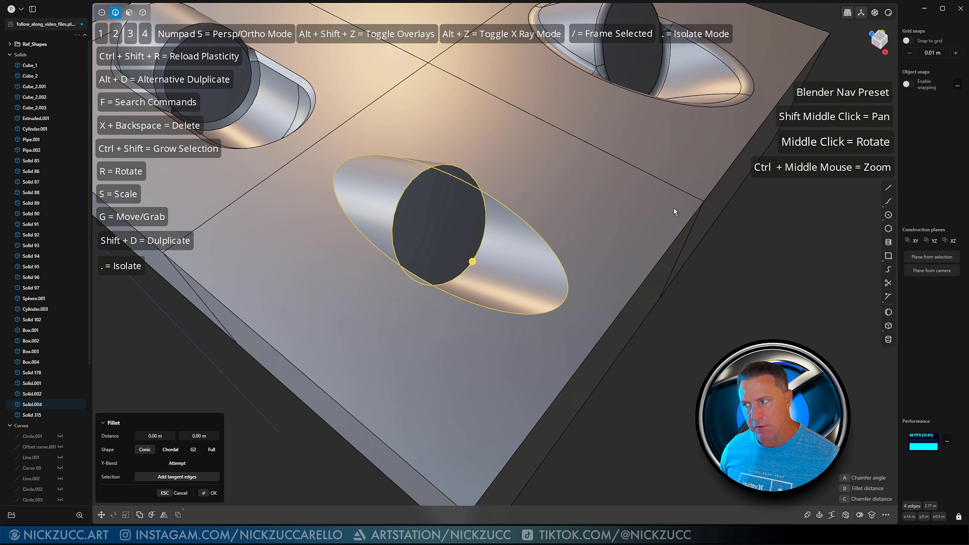
{"action": "mouse_move", "coordinate": [472, 265]}
{"action": "left_mouse_down"}
{"action": "mouse_move", "coordinate": [459, 260]}
{"action": "mouse_move", "coordinate": [473, 260]}
{"action": "left_mouse_up"}
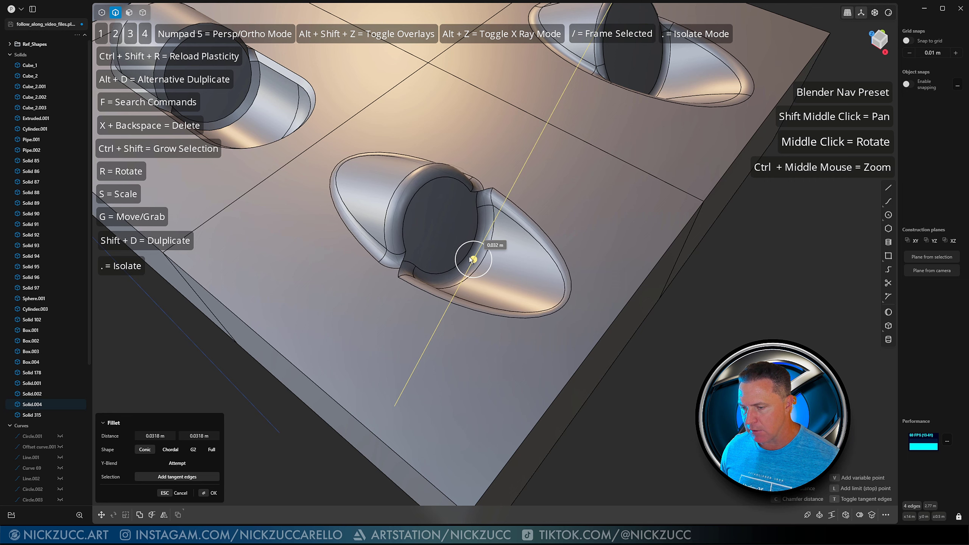
{"action": "middle_click_drag", "start_coordinate": [471, 259], "coordinate": [514, 284]}
{"action": "key", "text": "Return"}
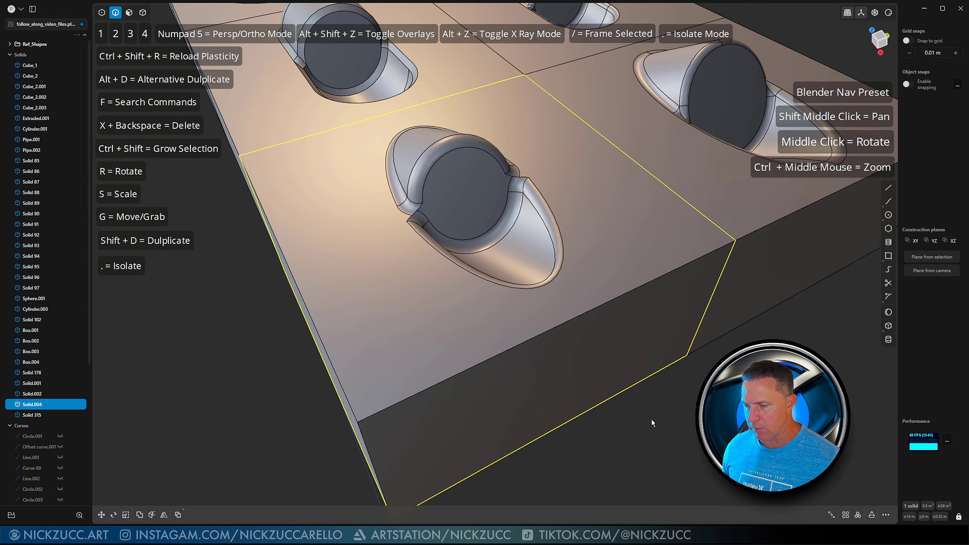
Step: Inspect the four-edge fillet with the overlays hidden, restore them and undo the fillet
{"action": "mouse_move", "coordinate": [650, 419]}
{"action": "middle_mouse_down"}
{"action": "mouse_move", "coordinate": [667, 428]}
{"action": "mouse_move", "coordinate": [657, 415]}
{"action": "middle_mouse_up"}
{"action": "key", "text": "alt+shift+z"}
{"action": "middle_click_drag", "start_coordinate": [335, 344], "coordinate": [450, 358]}
{"action": "key", "text": "alt+shift+z"}
{"action": "key", "text": "ctrl+z"}
{"action": "key", "text": "ctrl+z"}
{"action": "key", "text": "b"}
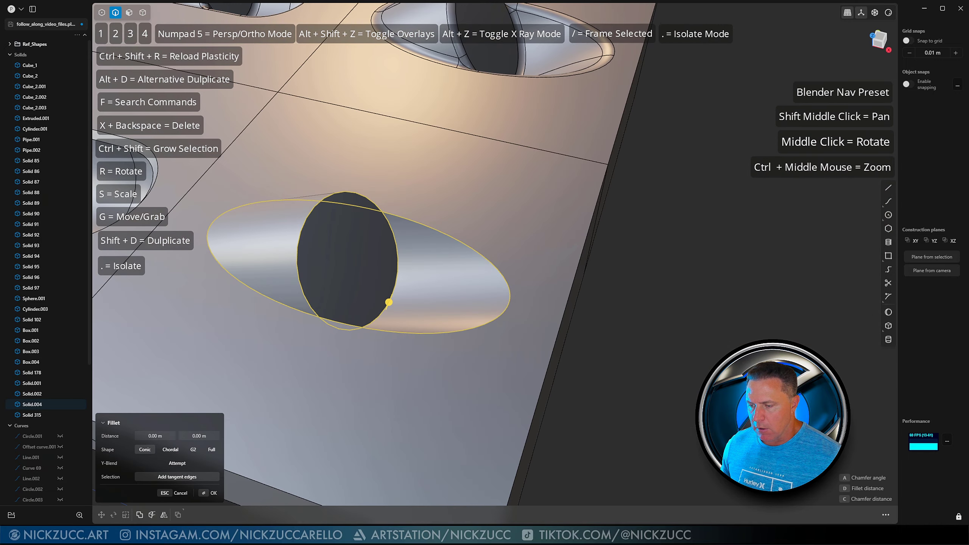
{"action": "key", "text": "Escape"}
{"action": "middle_click_drag", "start_coordinate": [648, 360], "coordinate": [653, 367]}
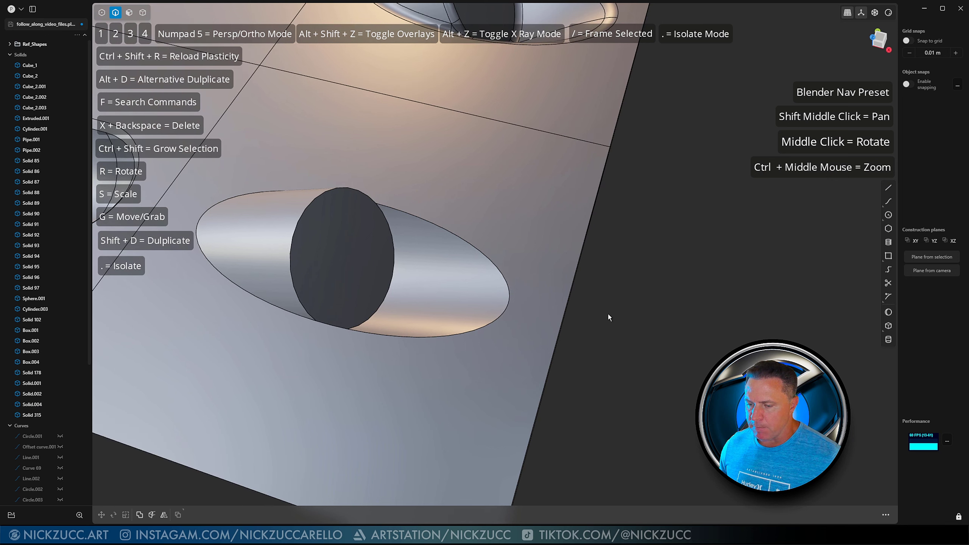
Step: Try to chamfer the rear edge where the plain cylinder meets the panel by about 0.034 m
{"action": "left_click", "coordinate": [449, 336]}
{"action": "key", "text": "b"}
{"action": "middle_click_drag", "start_coordinate": [448, 336], "coordinate": [464, 306]}
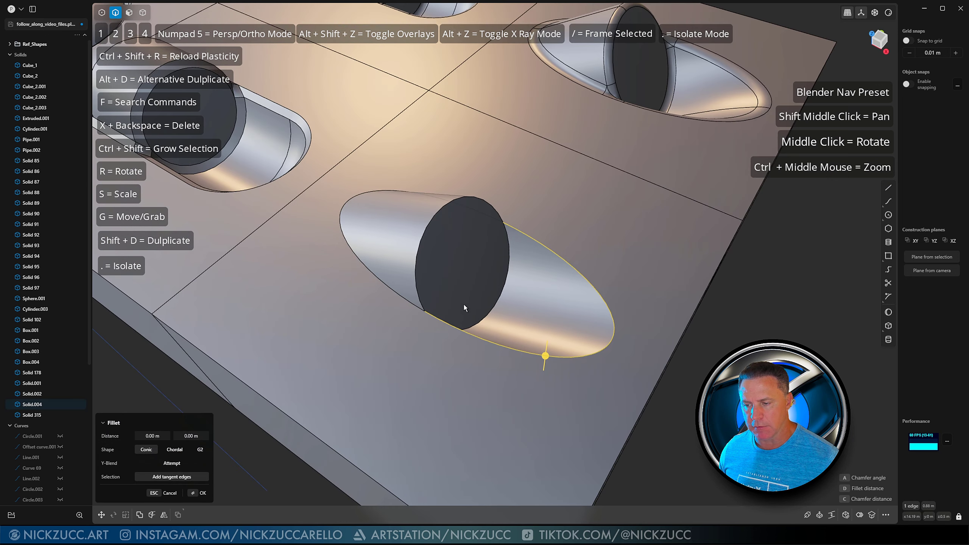
{"action": "left_click", "coordinate": [370, 273]}
{"action": "left_click", "coordinate": [418, 249]}
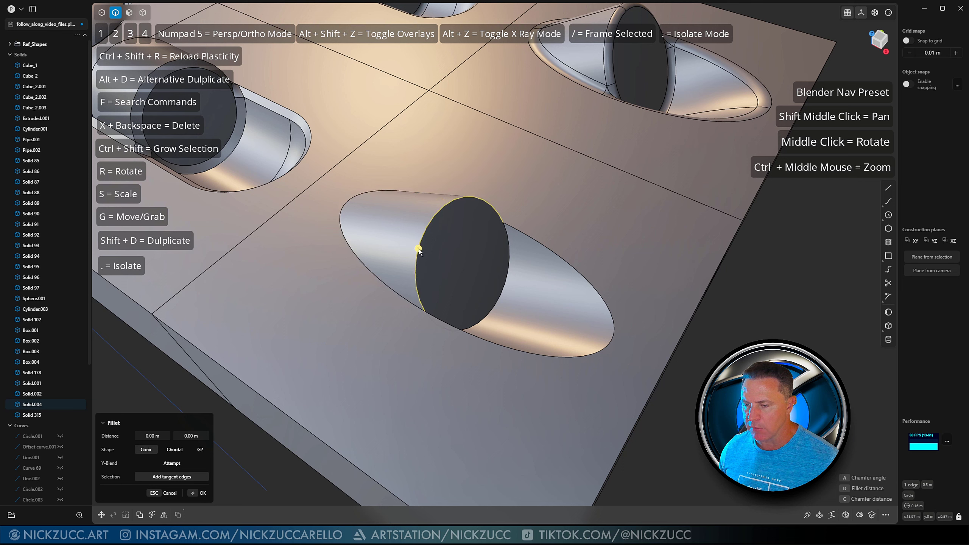
{"action": "key", "text": "d"}
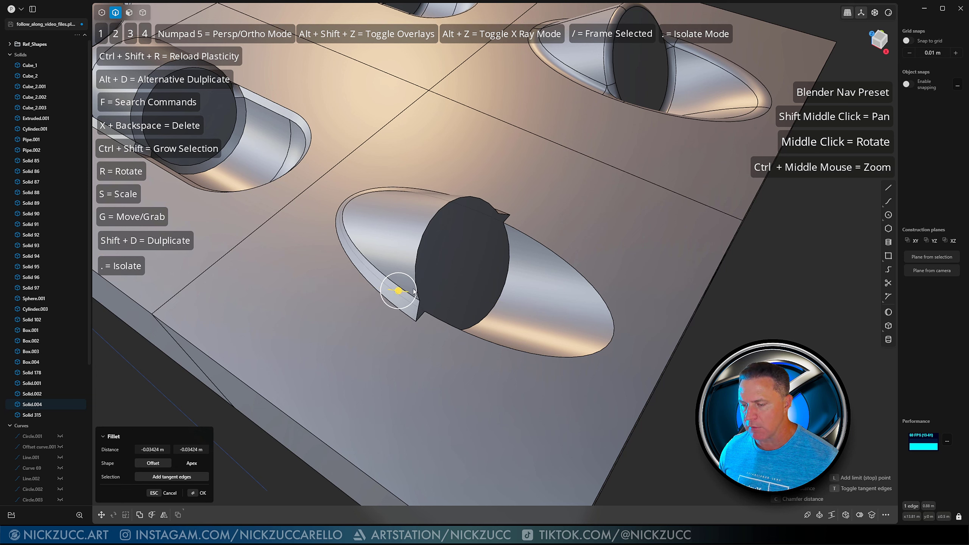
{"action": "key", "text": "Escape"}
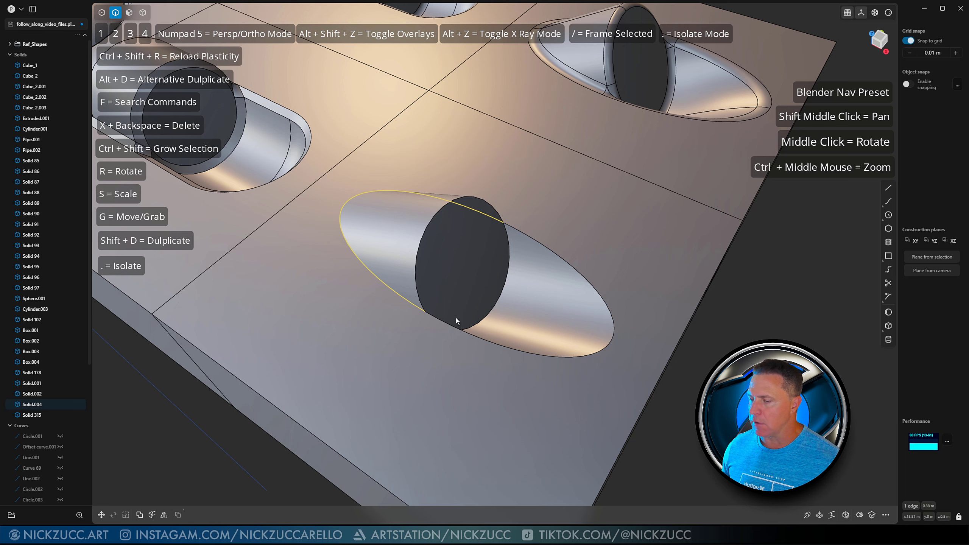
Step: Chamfer the rear edge where the plain cylinder meets the panel by 0.02 m, inspect it and undo the chamfer
{"action": "middle_click_drag", "start_coordinate": [422, 310], "coordinate": [412, 312]}
{"action": "key", "text": "b"}
{"action": "left_click", "coordinate": [394, 293]}
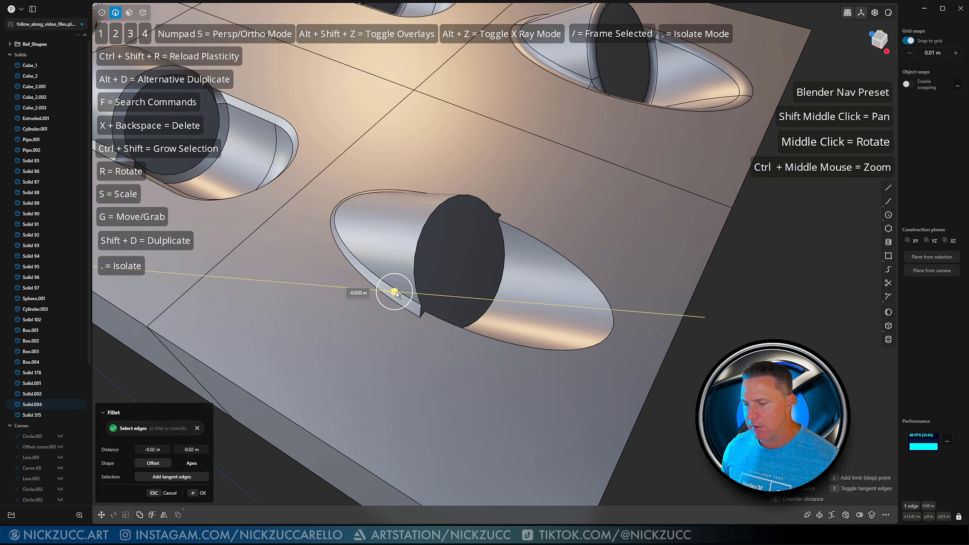
{"action": "right_click", "coordinate": [705, 368]}
{"action": "left_click", "coordinate": [705, 368]}
{"action": "middle_click_drag", "start_coordinate": [705, 368], "coordinate": [719, 345]}
{"action": "key", "text": "ctrl+z"}
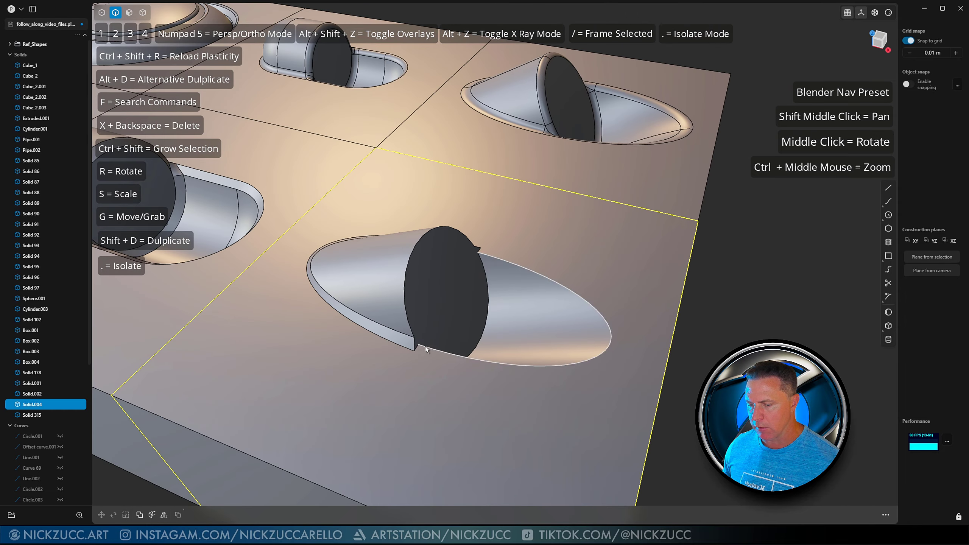
{"action": "key", "text": "ctrl+z"}
Step: Fillet the rear edge where the plain cylinder meets the panel
{"action": "key", "text": "b"}
{"action": "mouse_move", "coordinate": [320, 259]}
{"action": "left_mouse_down"}
{"action": "mouse_move", "coordinate": [294, 262]}
{"action": "mouse_move", "coordinate": [309, 254]}
{"action": "left_mouse_up"}
{"action": "right_click", "coordinate": [690, 325]}
{"action": "left_click", "coordinate": [725, 335]}
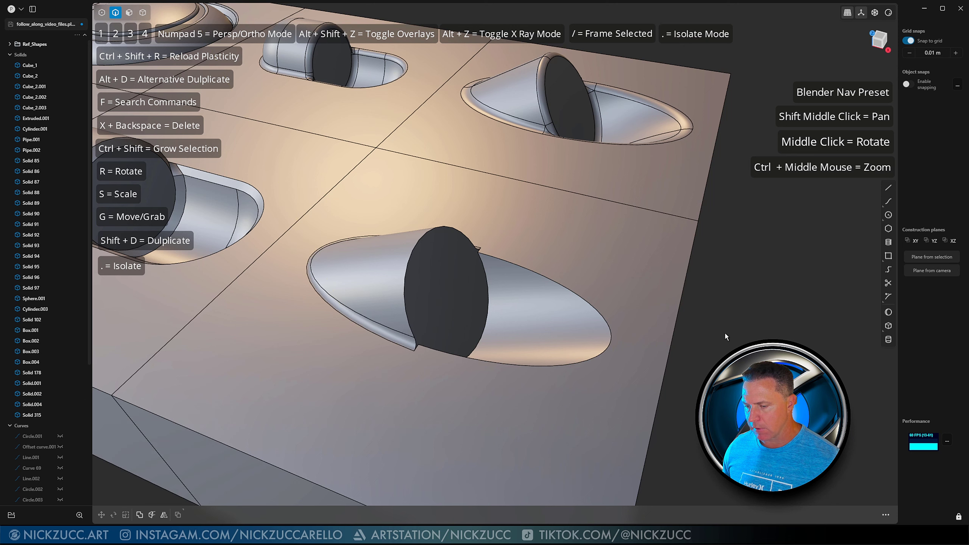
Step: Fillet the front edge where the elliptical recess meets the panel
{"action": "middle_click_drag", "start_coordinate": [610, 361], "coordinate": [603, 371]}
{"action": "left_click", "coordinate": [478, 358]}
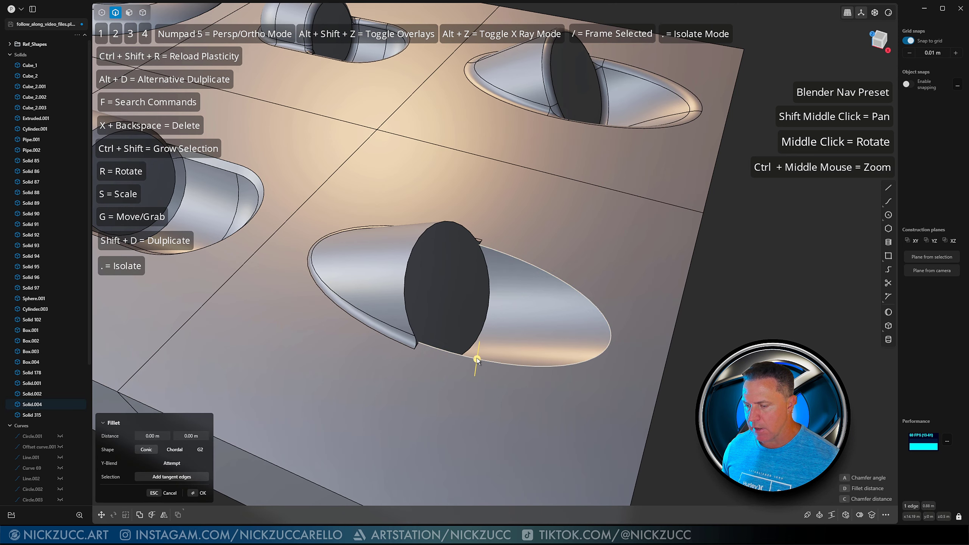
{"action": "left_click_drag", "start_coordinate": [478, 359], "coordinate": [502, 362]}
{"action": "middle_click_drag", "start_coordinate": [503, 362], "coordinate": [479, 373]}
{"action": "mouse_move", "coordinate": [473, 356]}
{"action": "left_mouse_down"}
{"action": "mouse_move", "coordinate": [487, 356]}
{"action": "mouse_move", "coordinate": [462, 364]}
{"action": "mouse_move", "coordinate": [486, 359]}
{"action": "left_mouse_up"}
{"action": "middle_click_drag", "start_coordinate": [491, 357], "coordinate": [541, 327]}
{"action": "key", "text": "Return"}
Step: Fillet the upper circular edge of the cylinder's end face by 0.02 m
{"action": "left_click", "coordinate": [462, 280]}
{"action": "key", "text": "f"}
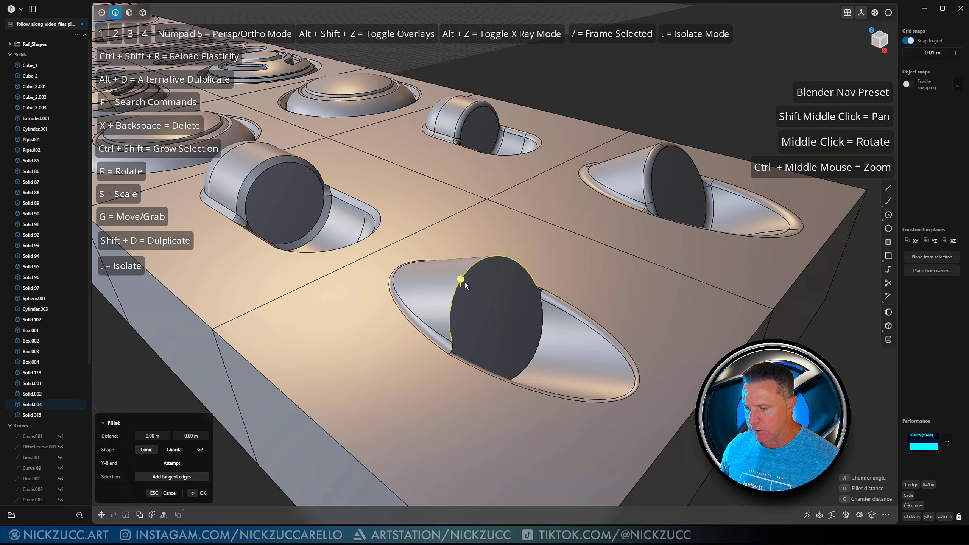
{"action": "left_click_drag", "start_coordinate": [475, 288], "coordinate": [435, 278]}
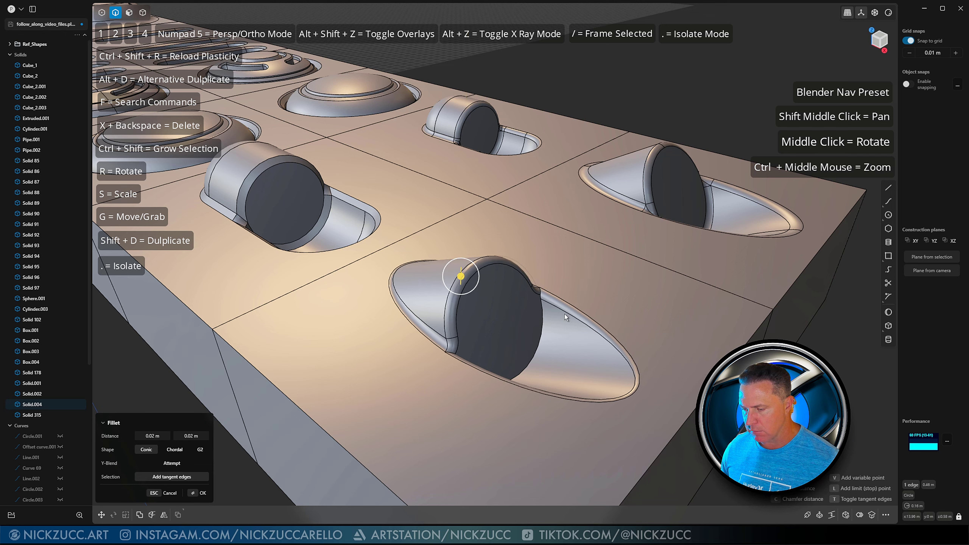
{"action": "key", "text": "Return"}
{"action": "middle_click_drag", "start_coordinate": [461, 275], "coordinate": [517, 339]}
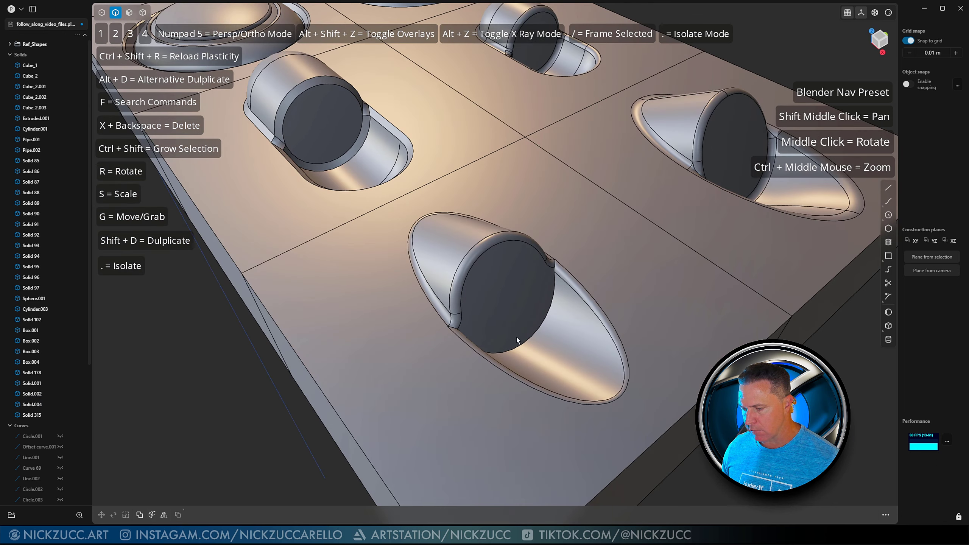
Step: Try to fillet the lower circular edge between the end face and the recess by about 0.015 m
{"action": "left_click", "coordinate": [525, 342]}
{"action": "left_click_drag", "start_coordinate": [529, 343], "coordinate": [536, 345]}
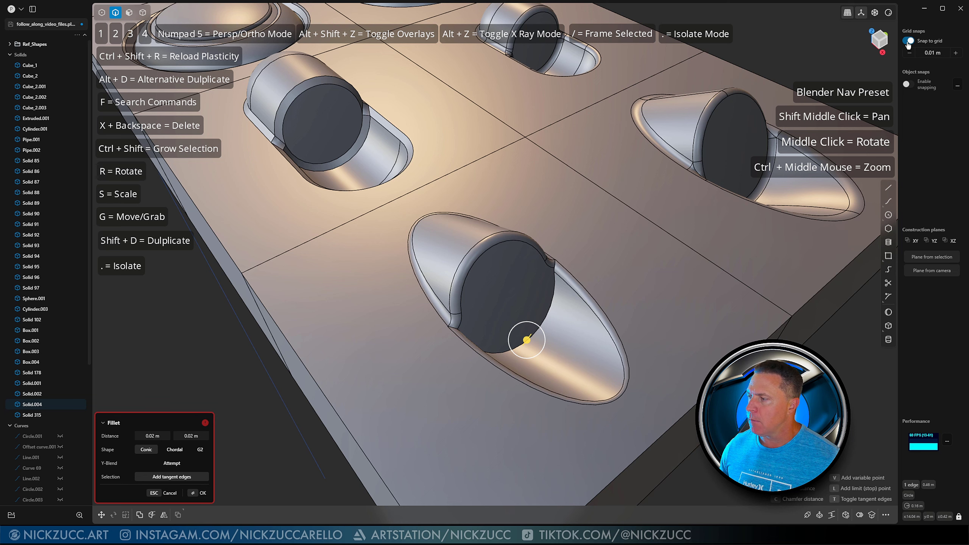
{"action": "middle_click_drag", "start_coordinate": [618, 283], "coordinate": [622, 285]}
{"action": "left_click_drag", "start_coordinate": [527, 340], "coordinate": [531, 338]}
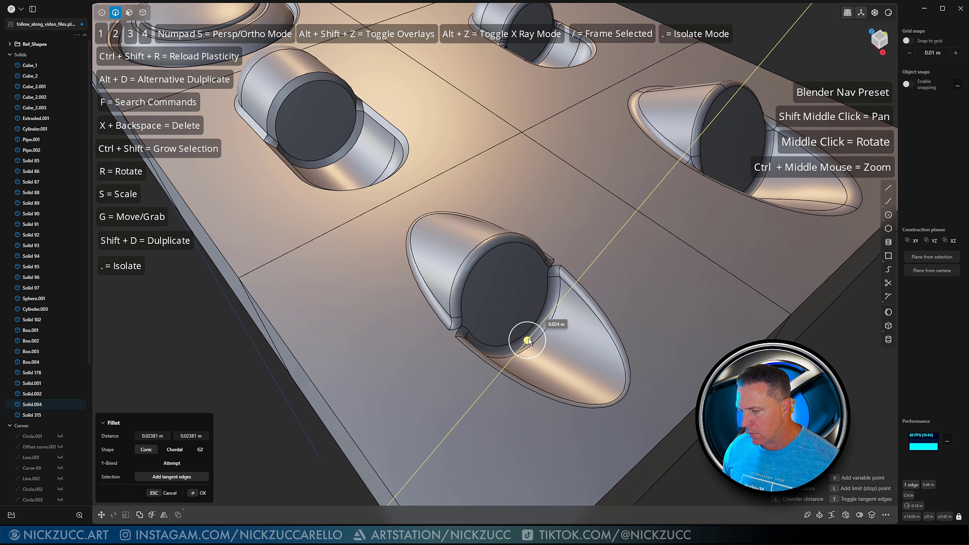
{"action": "left_click_drag", "start_coordinate": [528, 340], "coordinate": [527, 340]}
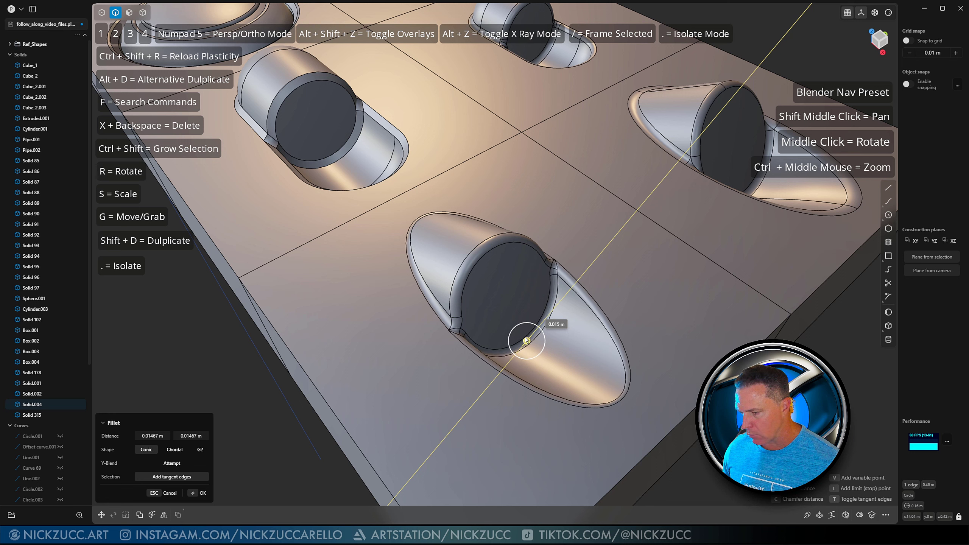
{"action": "middle_click_drag", "start_coordinate": [526, 335], "coordinate": [583, 315]}
{"action": "left_click", "coordinate": [583, 315]}
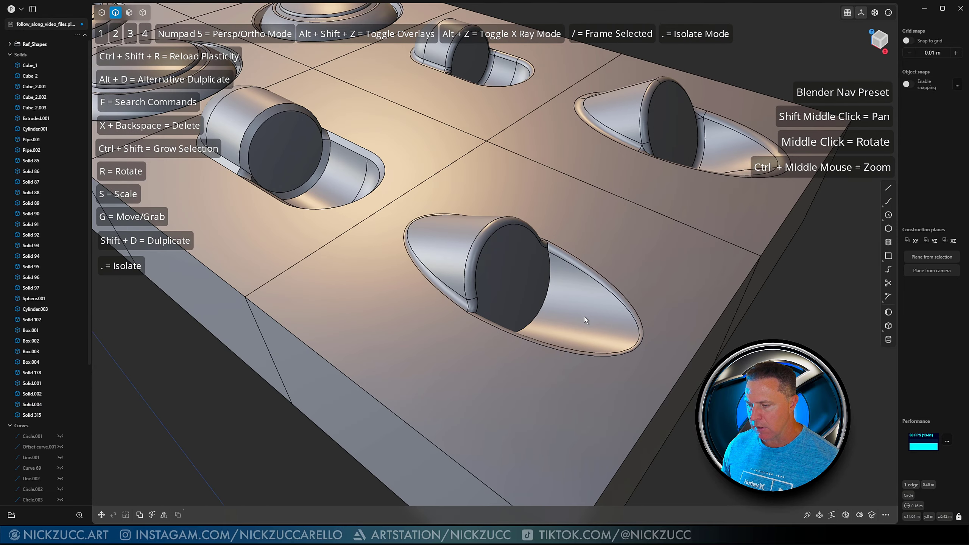
Step: Undo the fillets on the end face and on the front and rear elliptical edges
{"action": "key", "text": "ctrl+z"}
{"action": "key", "text": "ctrl+z"}
{"action": "key", "text": "ctrl+z"}
{"action": "key", "text": "ctrl+z"}
{"action": "key", "text": "ctrl+z"}
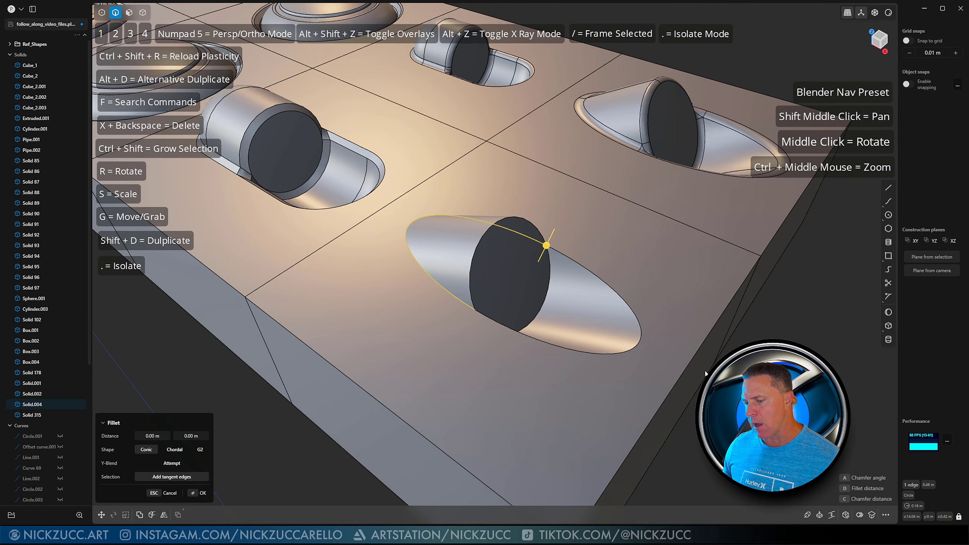
{"action": "key", "text": "ctrl+z"}
Step: Create a pipe with a 0.02 m section size along both elliptical recess edges, as a new body
{"action": "middle_click_drag", "start_coordinate": [705, 351], "coordinate": [723, 355]}
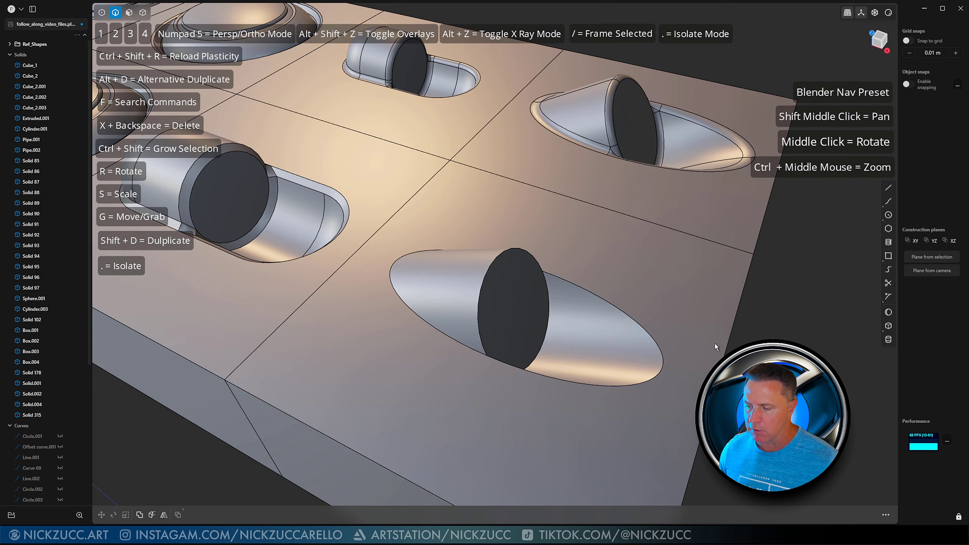
{"action": "mouse_move", "coordinate": [717, 345]}
{"action": "middle_mouse_down"}
{"action": "mouse_move", "coordinate": [712, 334]}
{"action": "mouse_move", "coordinate": [701, 341]}
{"action": "middle_mouse_up"}
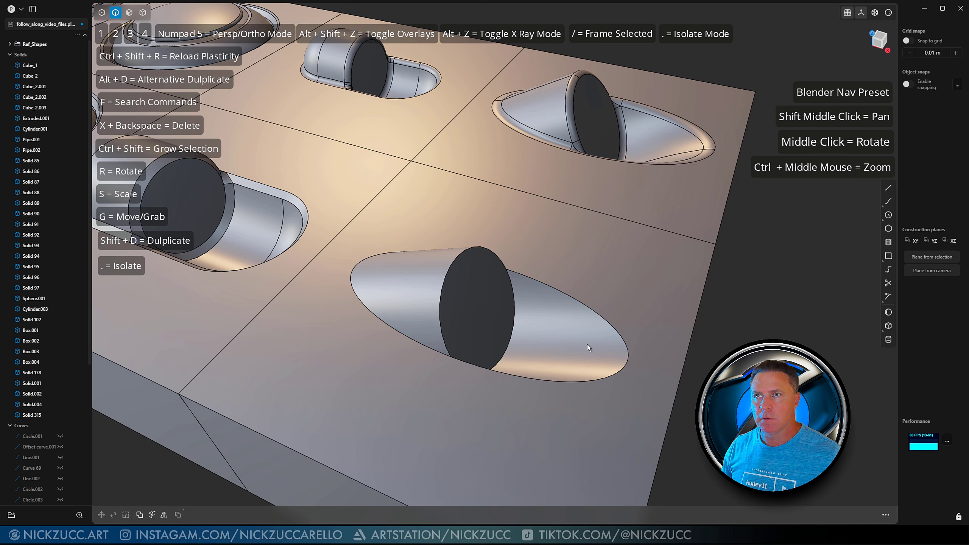
{"action": "middle_click_drag", "start_coordinate": [638, 339], "coordinate": [615, 308]}
{"action": "left_click", "coordinate": [589, 303]}
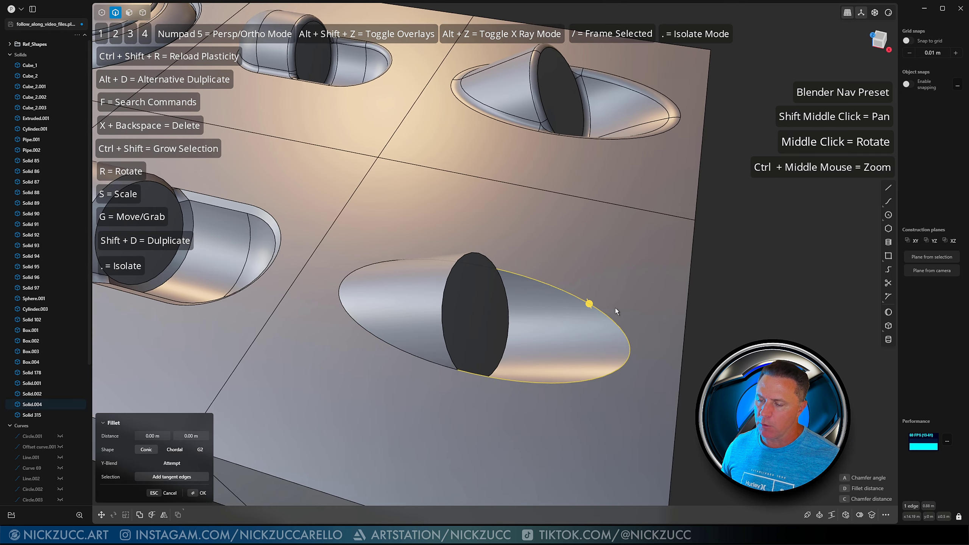
{"action": "left_click", "coordinate": [426, 361]}
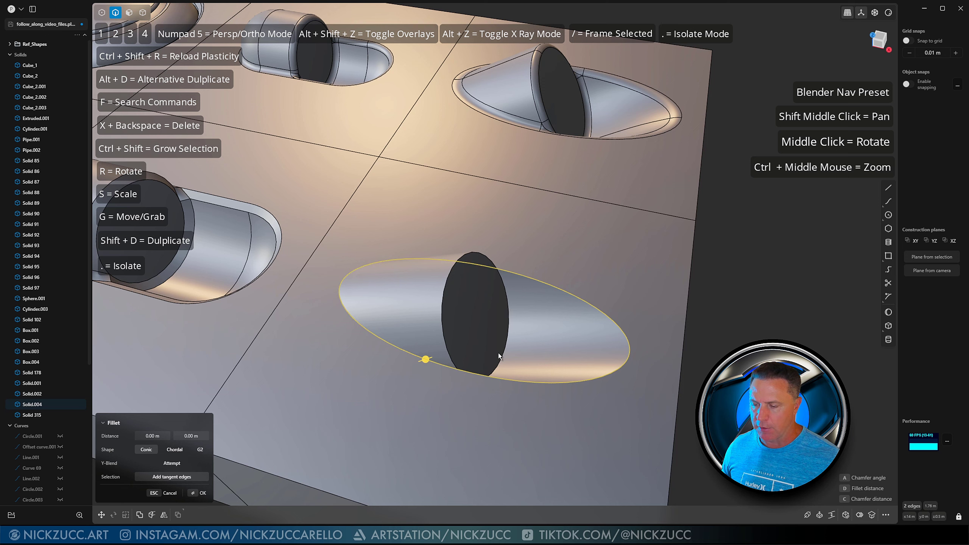
{"action": "mouse_move", "coordinate": [498, 353]}
{"action": "middle_mouse_down"}
{"action": "mouse_move", "coordinate": [489, 346]}
{"action": "mouse_move", "coordinate": [512, 346]}
{"action": "middle_mouse_up"}
{"action": "key", "text": "p"}
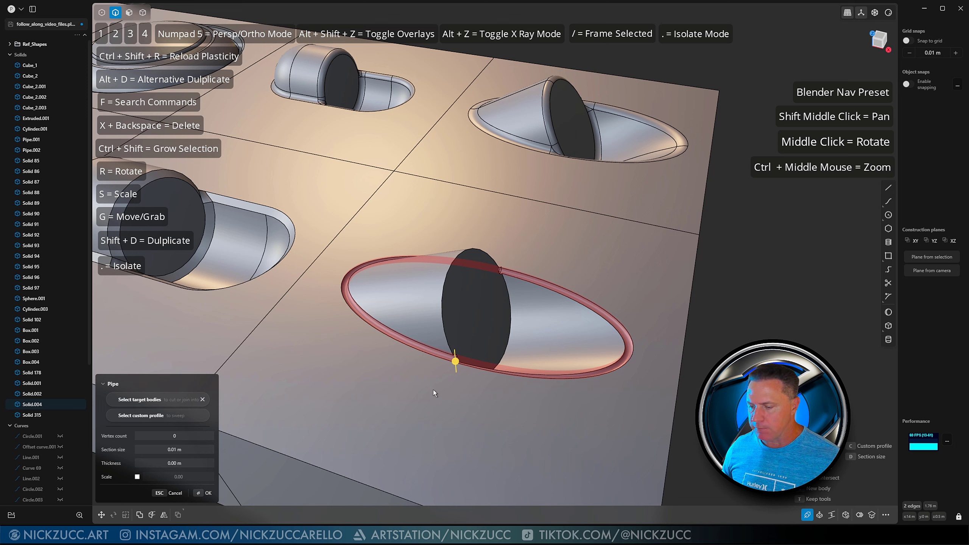
{"action": "mouse_move", "coordinate": [455, 363]}
{"action": "left_mouse_down"}
{"action": "mouse_move", "coordinate": [471, 360]}
{"action": "mouse_move", "coordinate": [457, 365]}
{"action": "left_mouse_up"}
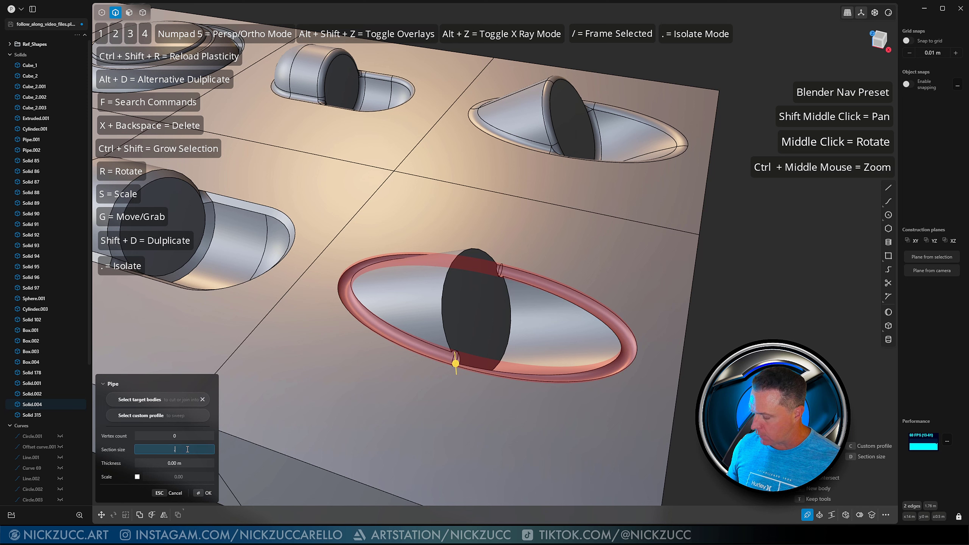
{"action": "key", "text": "Tab"}
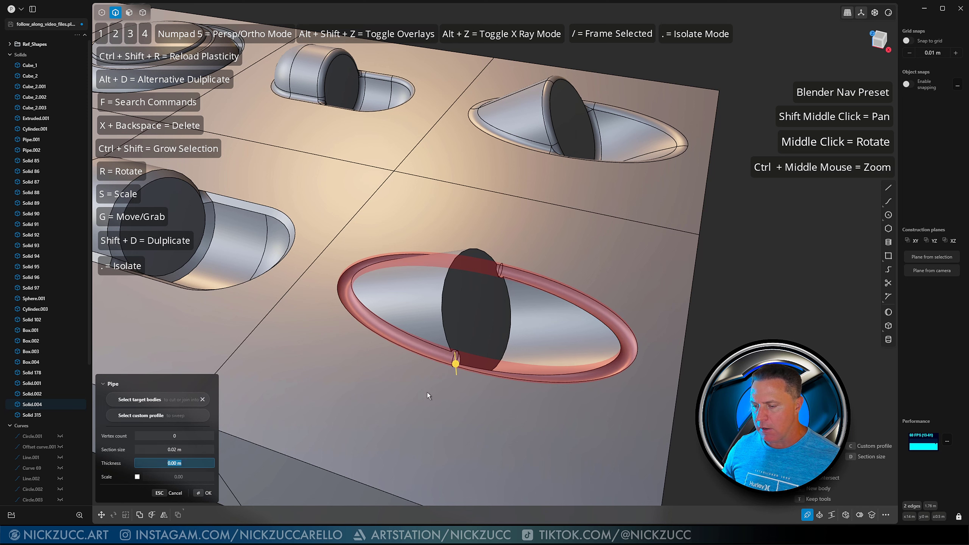
{"action": "middle_click_drag", "start_coordinate": [427, 392], "coordinate": [437, 381]}
{"action": "key", "text": "r"}
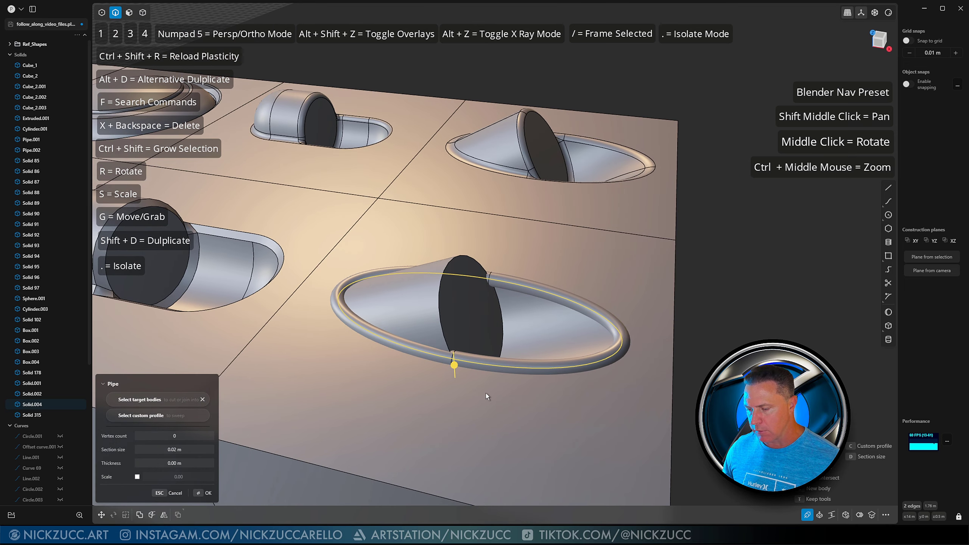
{"action": "key", "text": "Return"}
Step: Create a pipe with a 0.02 m section size around the circular edges of the cylinder's end face, as a new body
{"action": "middle_click_drag", "start_coordinate": [610, 378], "coordinate": [667, 371]}
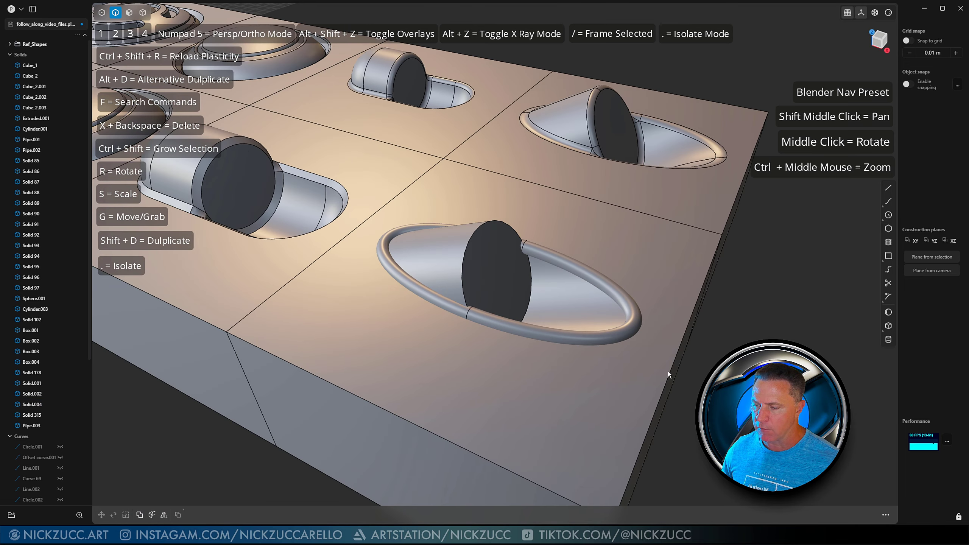
{"action": "left_click", "coordinate": [464, 248]}
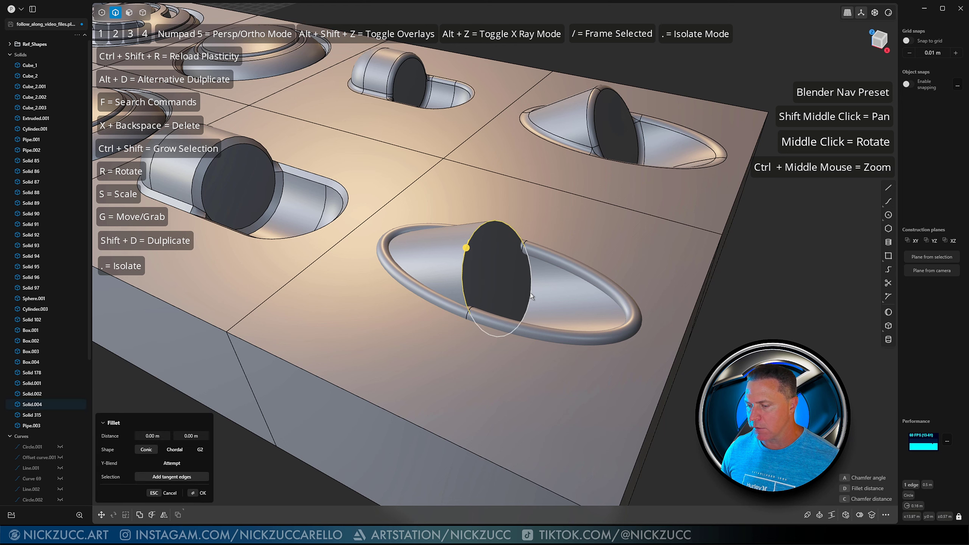
{"action": "left_click", "coordinate": [529, 292], "text": "shift"}
{"action": "middle_click_drag", "start_coordinate": [530, 293], "coordinate": [527, 295]}
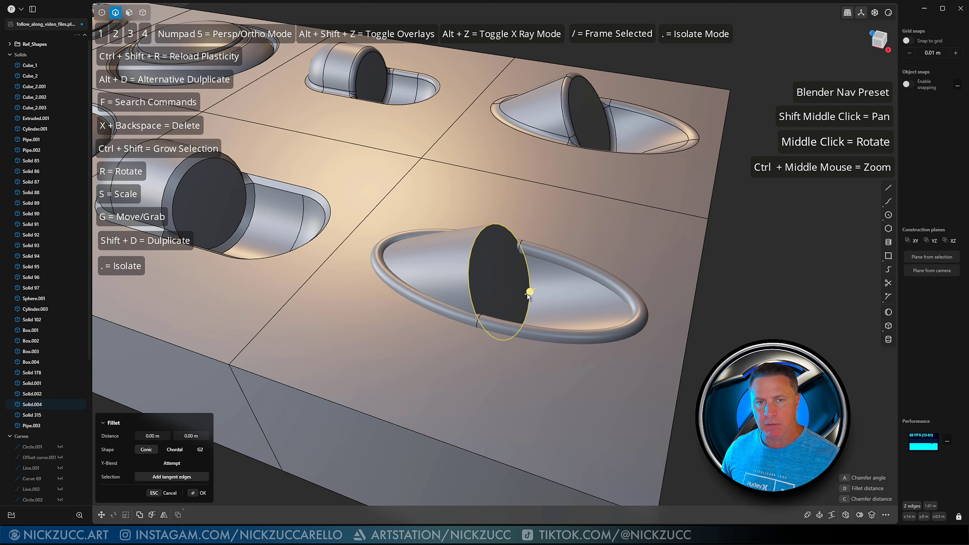
{"action": "key", "text": "p"}
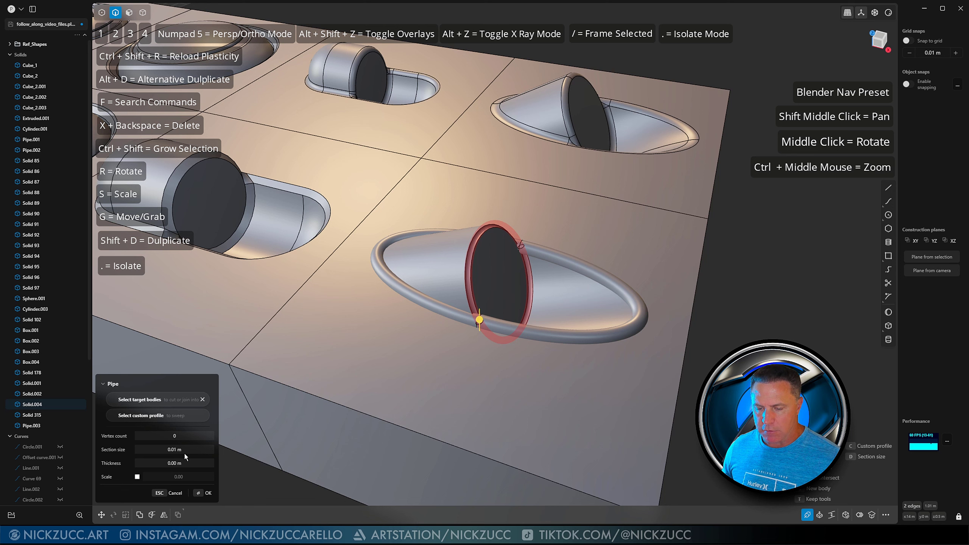
{"action": "key", "text": "Tab"}
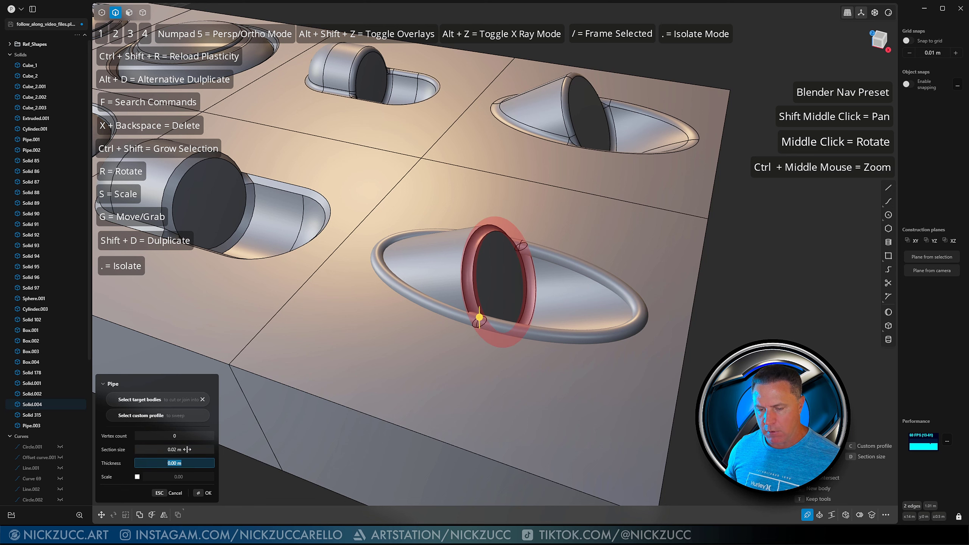
{"action": "middle_click_drag", "start_coordinate": [486, 389], "coordinate": [497, 382]}
{"action": "key", "text": "r"}
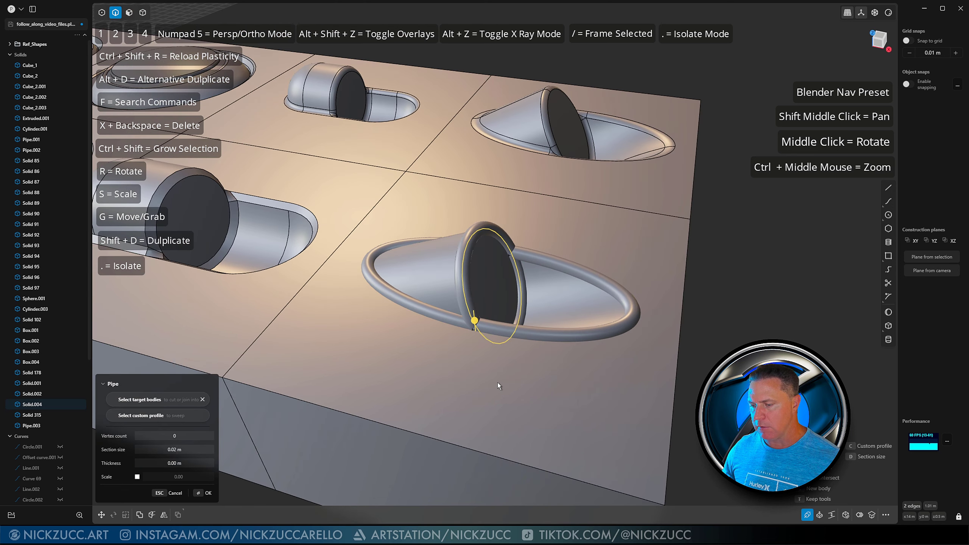
{"action": "key", "text": "Return"}
{"action": "left_click", "coordinate": [736, 363]}
{"action": "mouse_move", "coordinate": [737, 363]}
{"action": "middle_mouse_down"}
{"action": "mouse_move", "coordinate": [748, 369]}
{"action": "mouse_move", "coordinate": [722, 339]}
{"action": "mouse_move", "coordinate": [734, 366]}
{"action": "middle_mouse_up"}
Step: Subtract the elliptical pipe from the panel solid with a Boolean difference
{"action": "middle_click_drag", "start_coordinate": [532, 355], "coordinate": [584, 371], "text": "shift"}
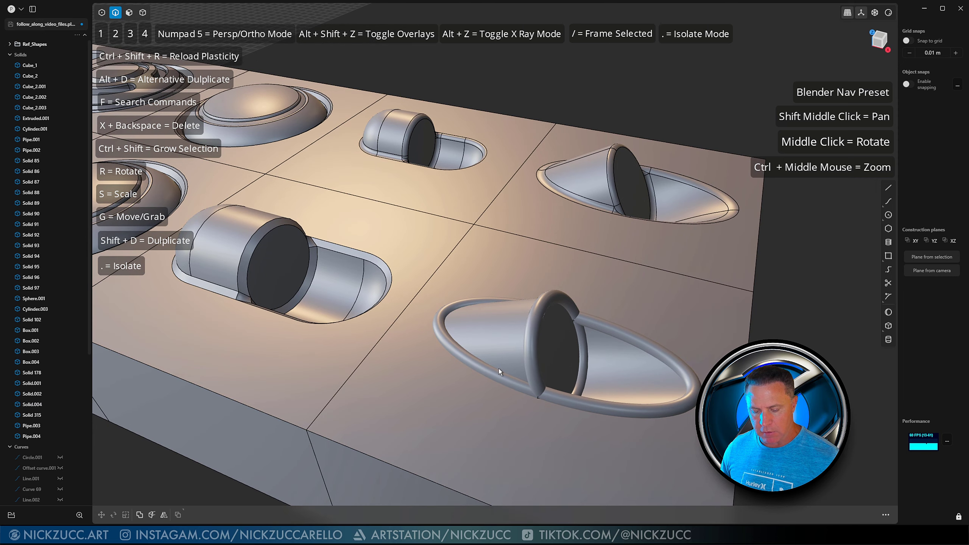
{"action": "key", "text": "4"}
{"action": "left_click", "coordinate": [424, 376]}
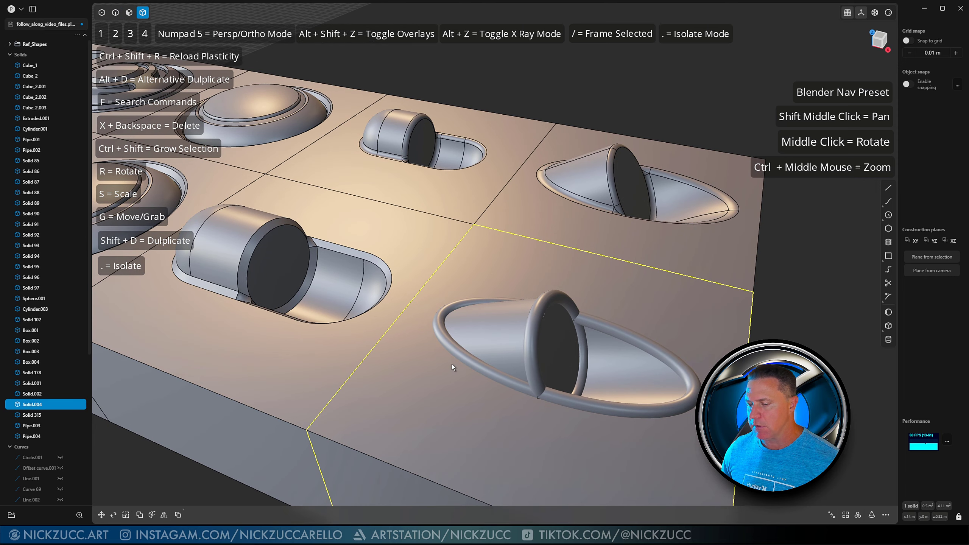
{"action": "left_click", "coordinate": [459, 357], "text": "shift"}
{"action": "middle_click_drag", "start_coordinate": [490, 373], "coordinate": [490, 364]}
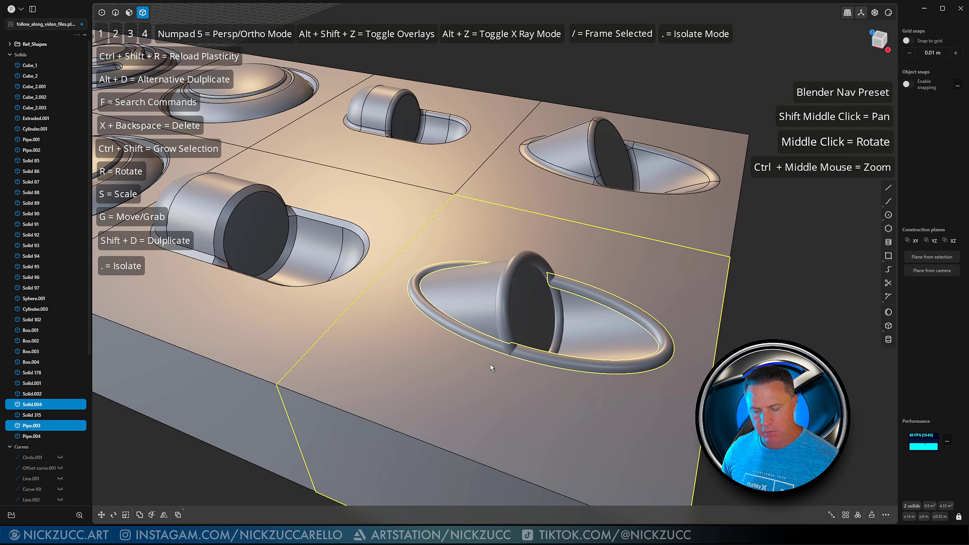
{"action": "key", "text": "ctrl+minus"}
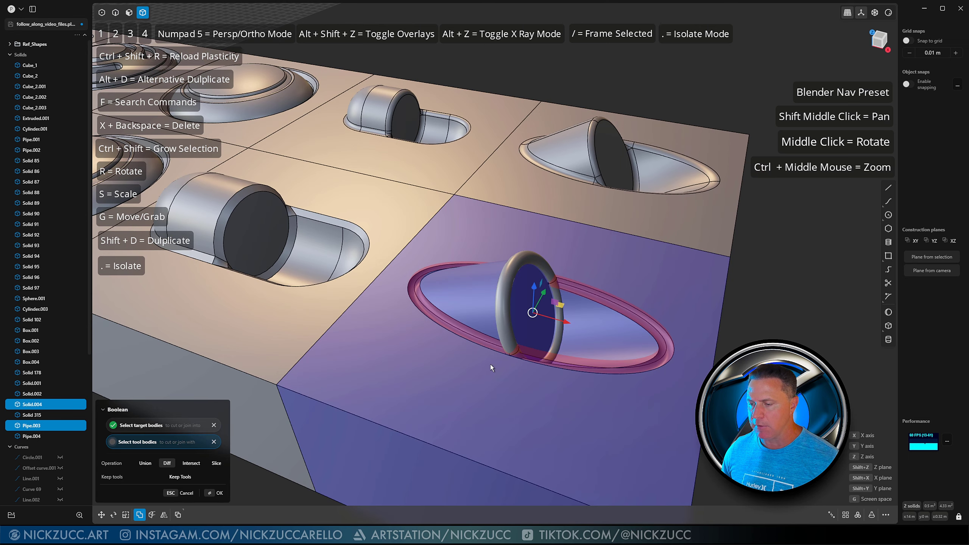
{"action": "left_click", "coordinate": [210, 494]}
{"action": "key", "text": "Escape"}
Step: Subtract the circular pipe around the end face from the panel solid with a Boolean difference
{"action": "middle_click_drag", "start_coordinate": [482, 295], "coordinate": [443, 268], "text": "shift"}
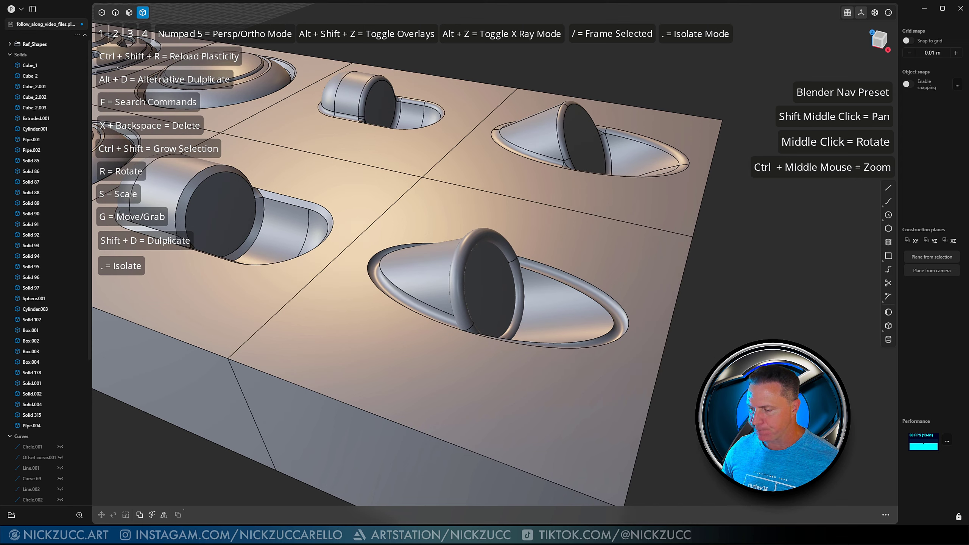
{"action": "left_click", "coordinate": [425, 270]}
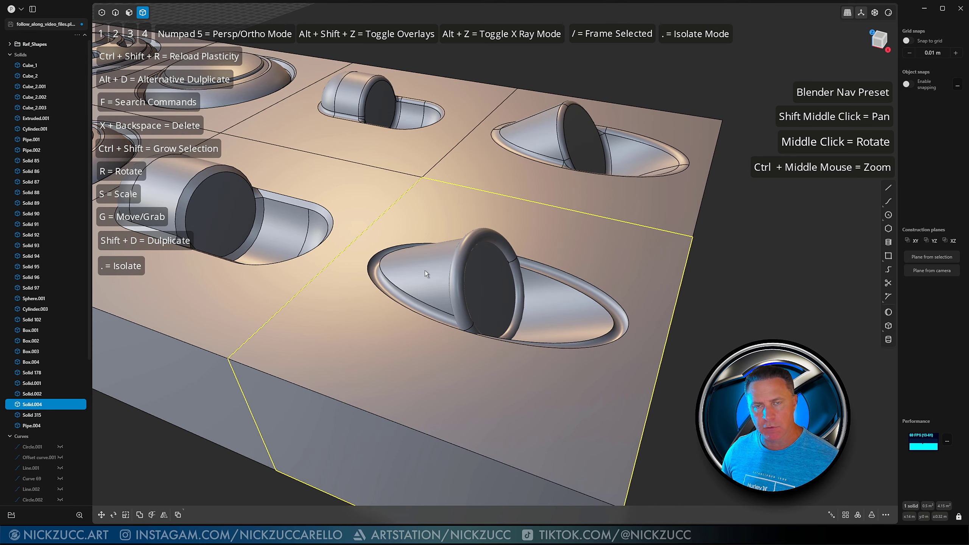
{"action": "left_click", "coordinate": [462, 269]}
{"action": "key", "text": "shift+b"}
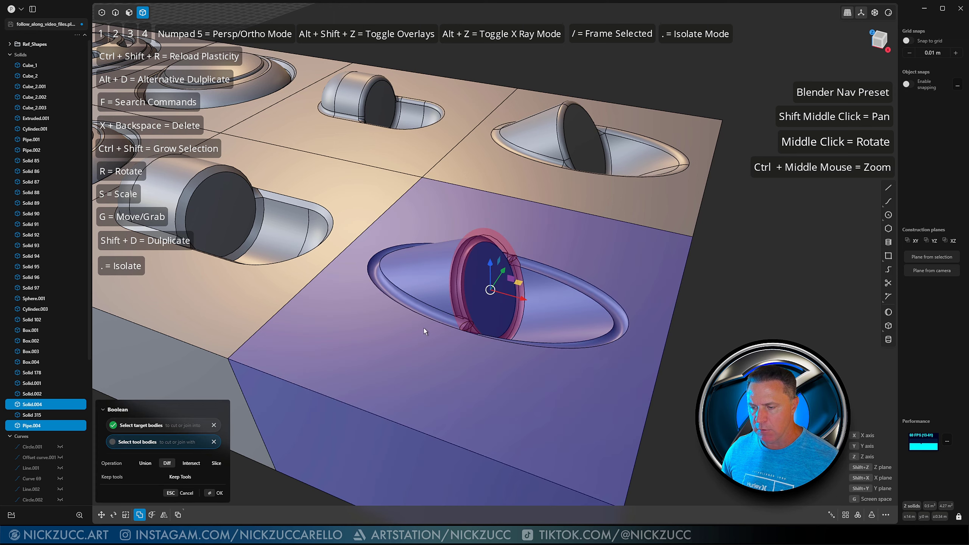
{"action": "left_click", "coordinate": [210, 493]}
{"action": "left_click", "coordinate": [731, 338]}
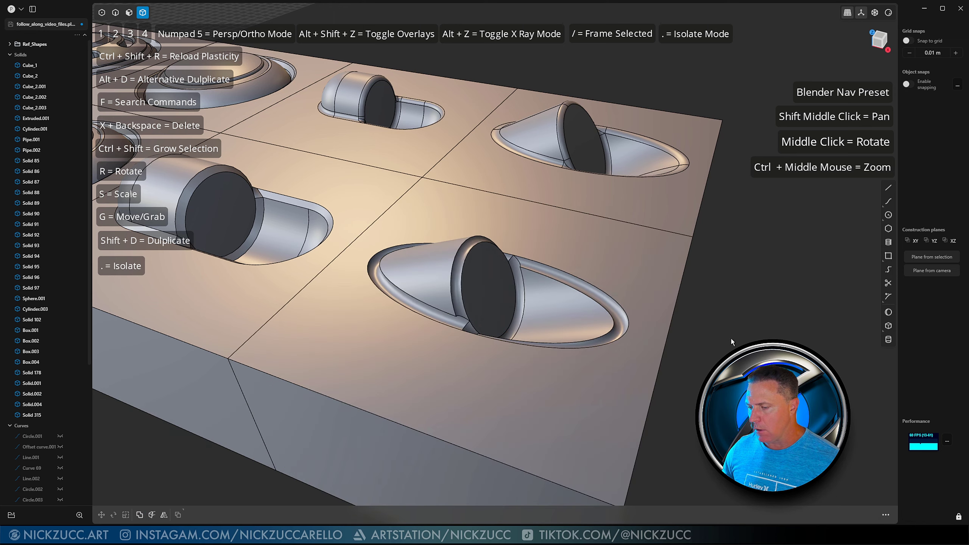
Step: Delete the groove faces that the two pipes cut around the recess and the end face, leaving open gaps
{"action": "middle_click_drag", "start_coordinate": [731, 339], "coordinate": [467, 294]}
{"action": "key", "text": "3"}
{"action": "left_click", "coordinate": [486, 354]}
{"action": "key", "text": "BackSpace"}
{"action": "left_click", "coordinate": [539, 283]}
{"action": "left_click", "coordinate": [523, 291]}
{"action": "key", "text": "BackSpace"}
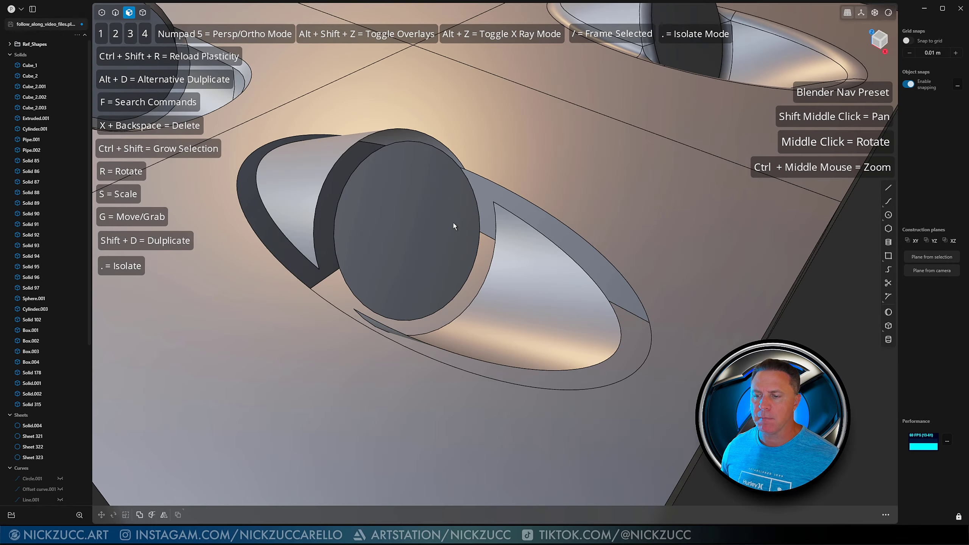
Step: Cut the circular end face with a straight isoparametric line running from its upper edge to its lower edge
{"action": "middle_click_drag", "start_coordinate": [453, 223], "coordinate": [394, 241]}
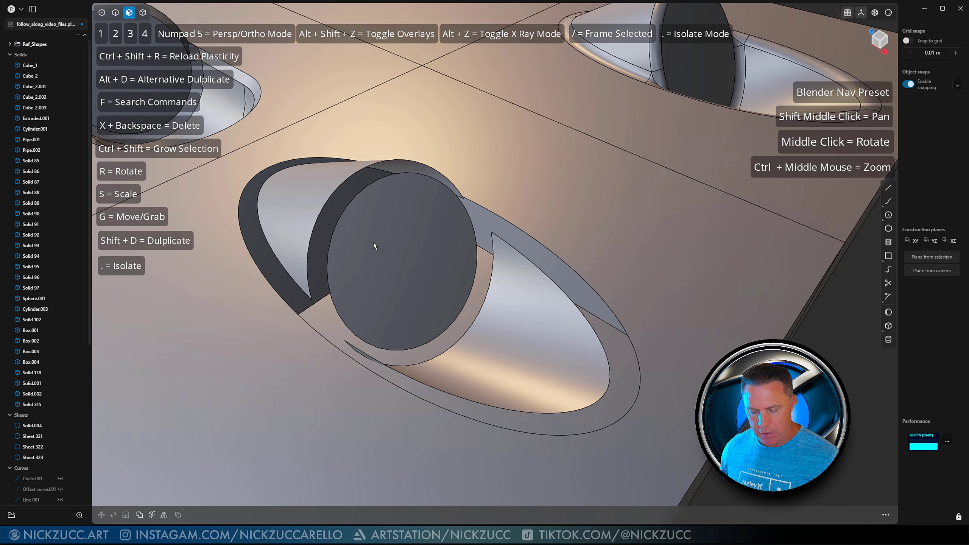
{"action": "key", "text": "ctrl+r"}
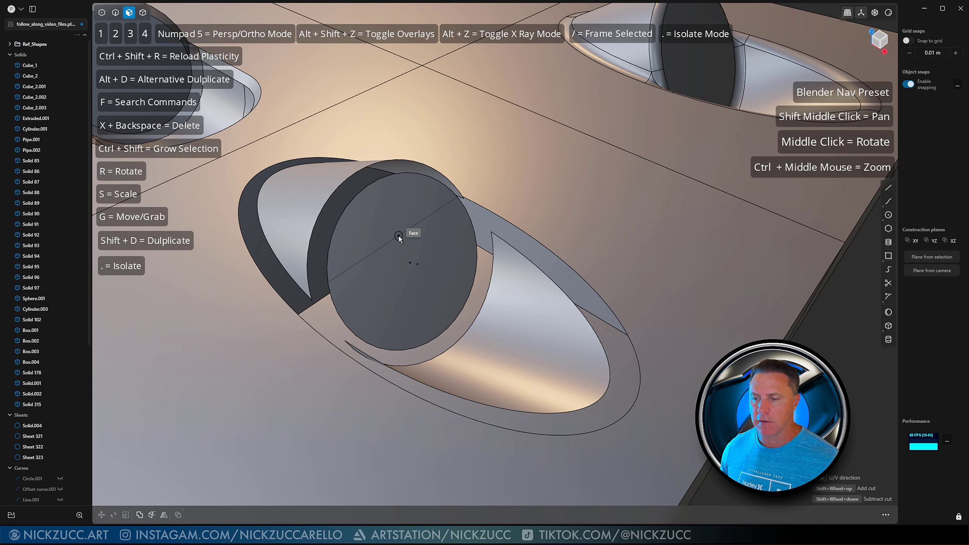
{"action": "scroll", "coordinate": [405, 229], "scroll_direction": "up", "scroll_amount": 1}
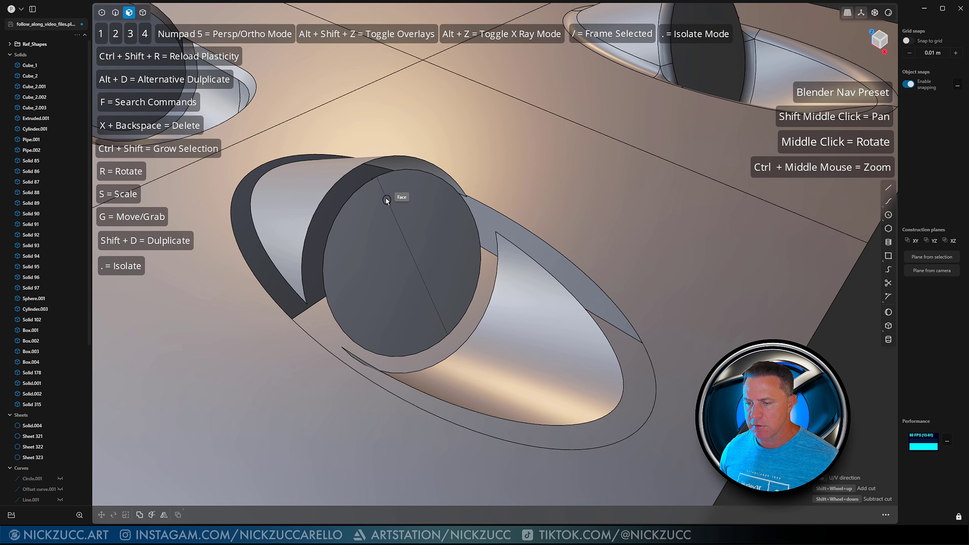
{"action": "left_click", "coordinate": [371, 181]}
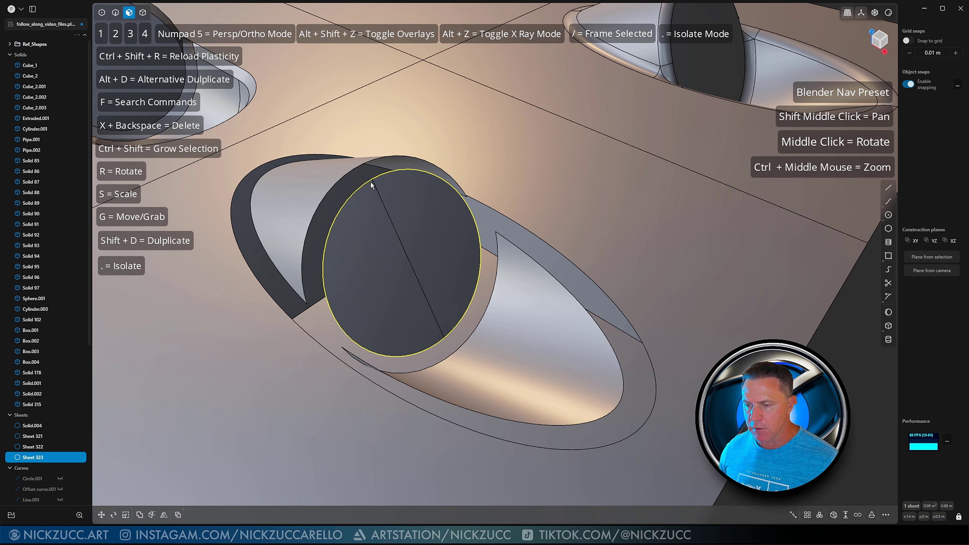
Step: Add a lengthwise isoparametric cut to the raised cylinder's curved face and another to the curved recess face
{"action": "middle_click_drag", "start_coordinate": [404, 212], "coordinate": [301, 179]}
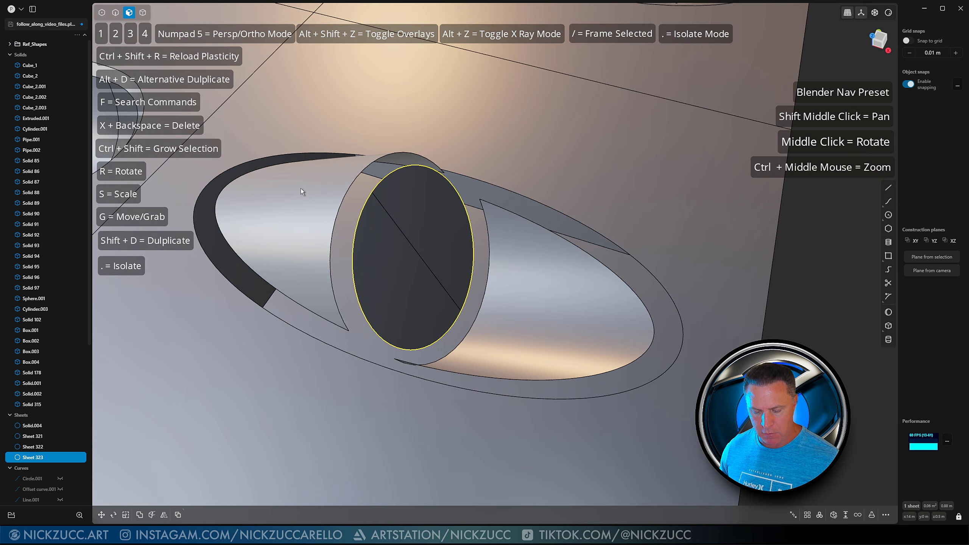
{"action": "key", "text": "ctrl+r"}
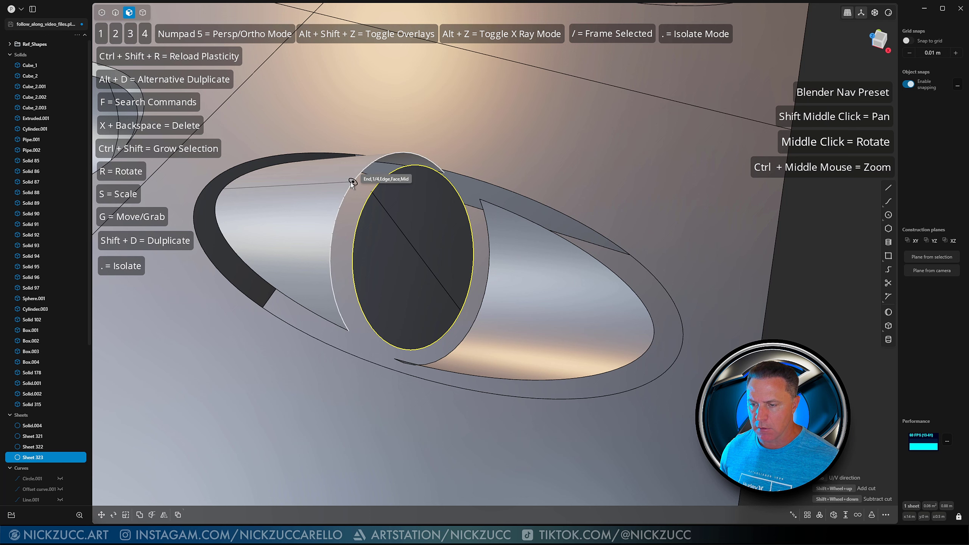
{"action": "left_click", "coordinate": [350, 181]}
{"action": "middle_click_drag", "start_coordinate": [509, 274], "coordinate": [525, 288]}
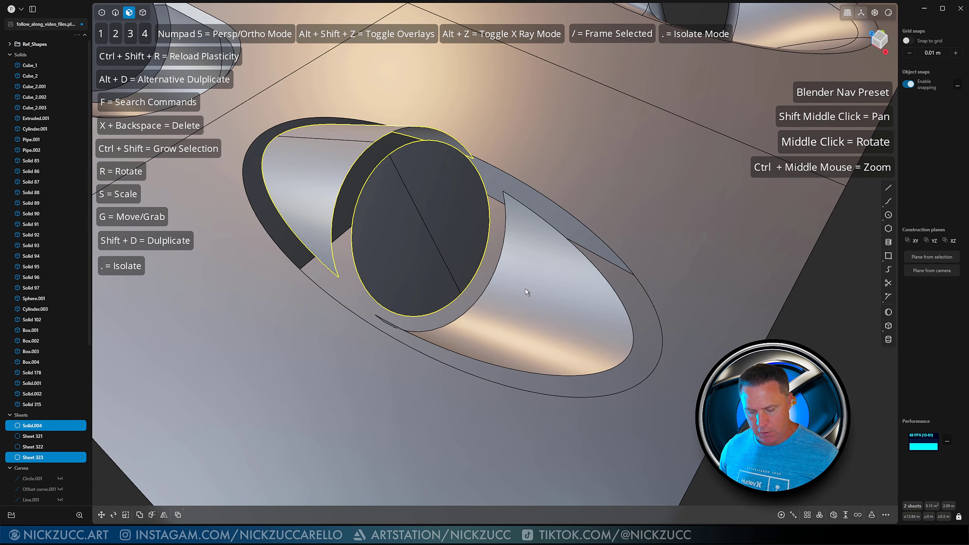
{"action": "key", "text": "ctrl+r"}
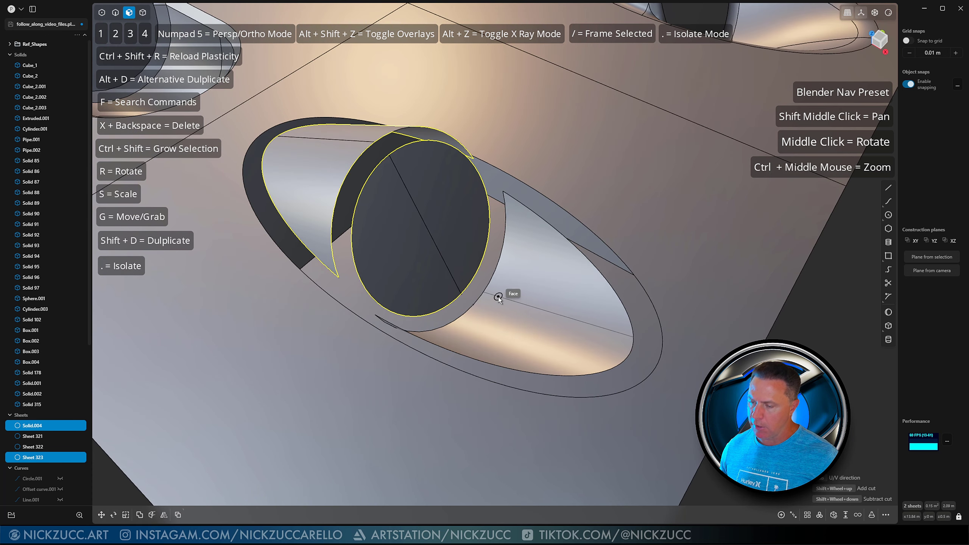
{"action": "left_click", "coordinate": [475, 308]}
Step: Cut the panel's top face with an isoparametric line through the elliptical opening, in line with the recess cut
{"action": "middle_click_drag", "start_coordinate": [579, 306], "coordinate": [556, 287]}
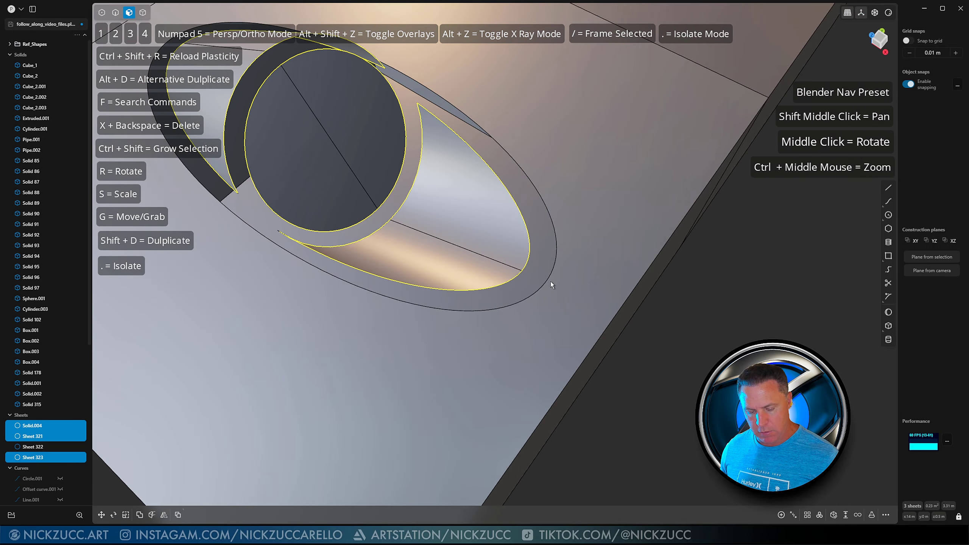
{"action": "key", "text": "ctrl+r"}
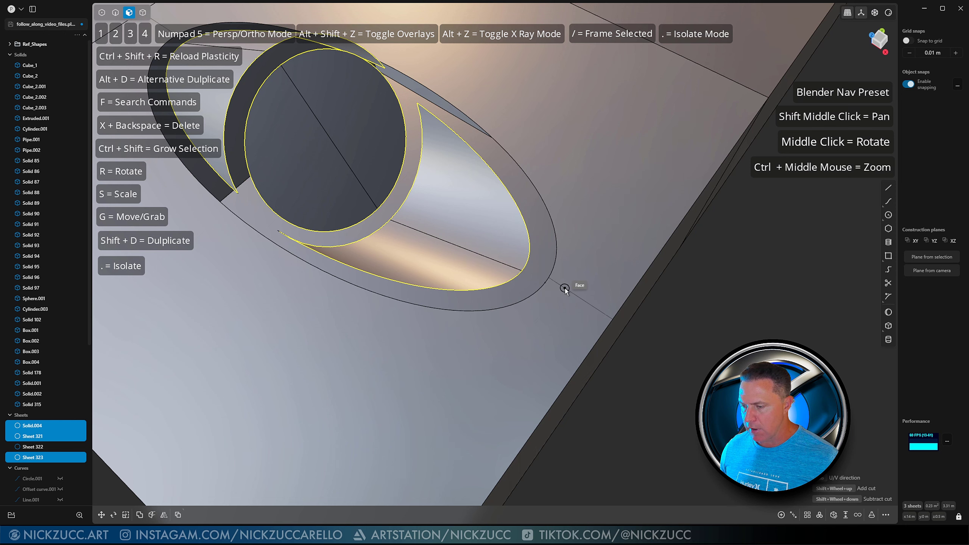
{"action": "left_click", "coordinate": [544, 284]}
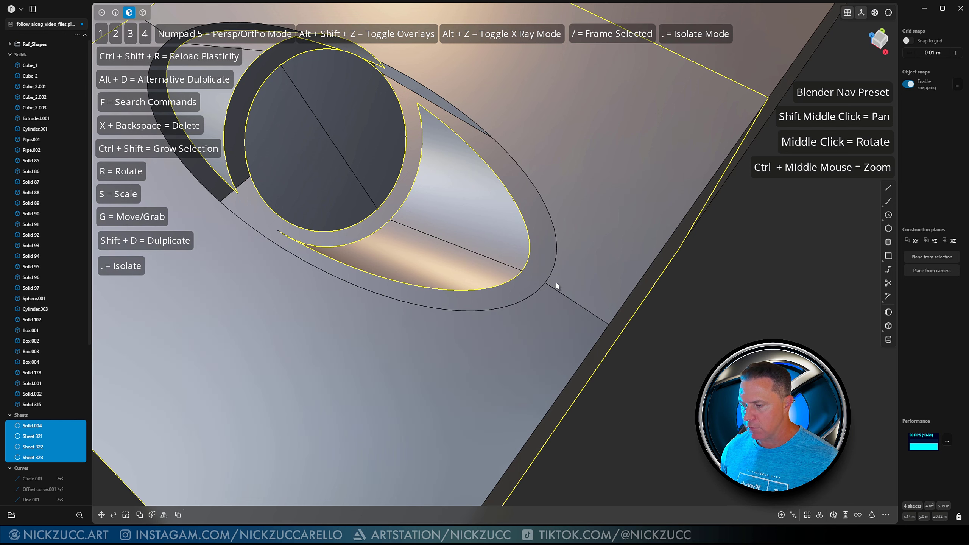
{"action": "middle_click_drag", "start_coordinate": [555, 283], "coordinate": [576, 278]}
{"action": "scroll", "coordinate": [343, 233], "scroll_direction": "down", "scroll_amount": 3}
{"action": "left_click", "coordinate": [818, 350]}
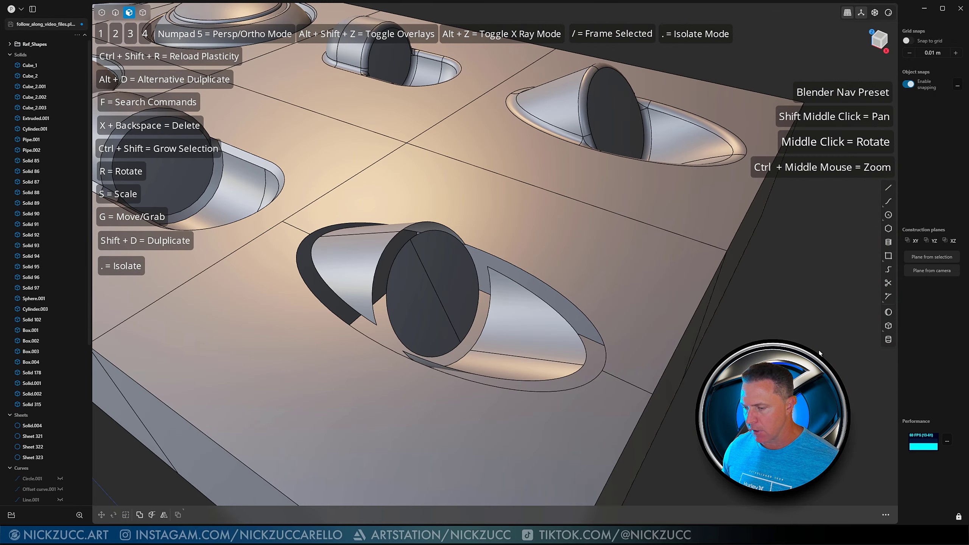
Step: Draw a short straight line across the open gap from the recess face's upper corner to the elliptical opening's outer edge
{"action": "middle_click_drag", "start_coordinate": [747, 342], "coordinate": [635, 302]}
{"action": "scroll", "coordinate": [540, 271], "scroll_direction": "up", "scroll_amount": 4}
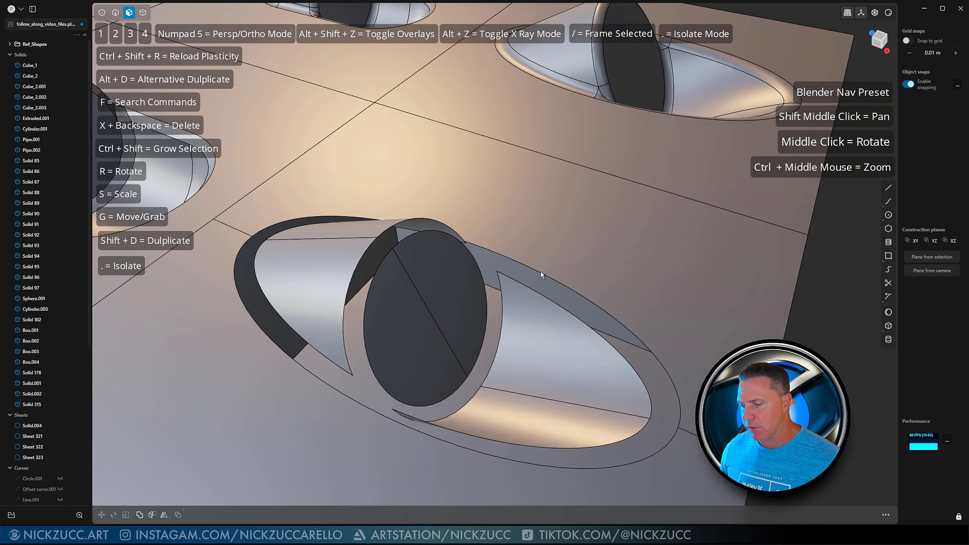
{"action": "middle_click_drag", "start_coordinate": [541, 271], "coordinate": [756, 280]}
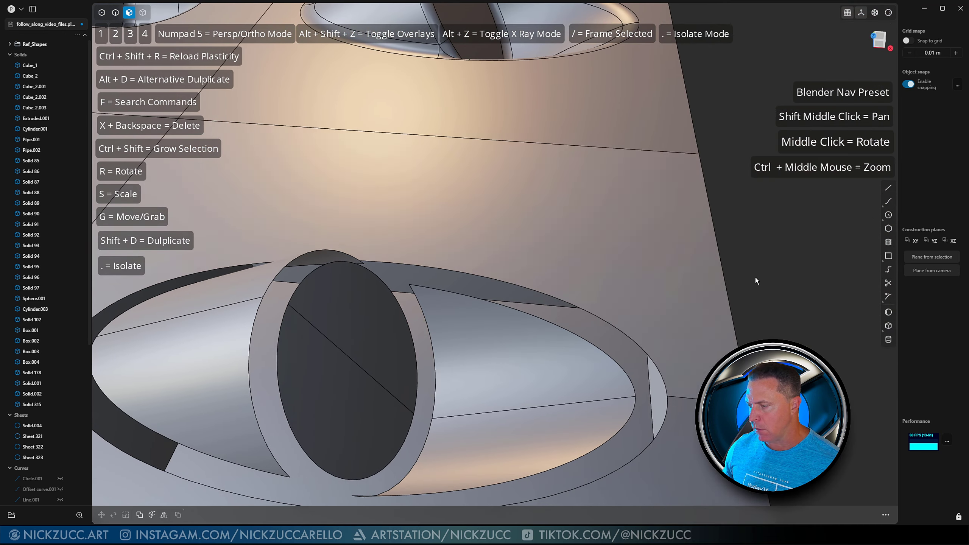
{"action": "left_click", "coordinate": [889, 190]}
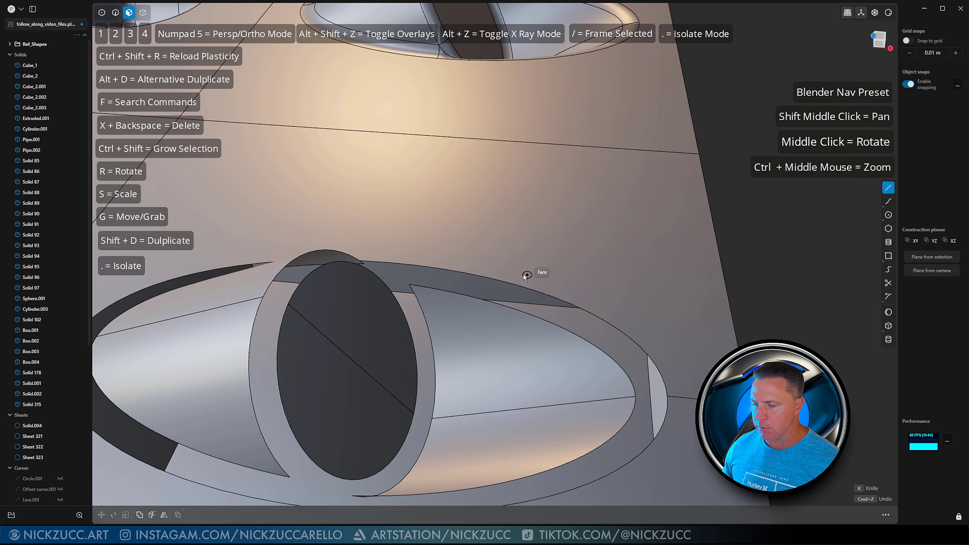
{"action": "middle_click_drag", "start_coordinate": [526, 278], "coordinate": [486, 289]}
{"action": "scroll", "coordinate": [477, 287], "scroll_direction": "up", "scroll_amount": 3}
{"action": "scroll", "coordinate": [467, 284], "scroll_direction": "up", "scroll_amount": 2}
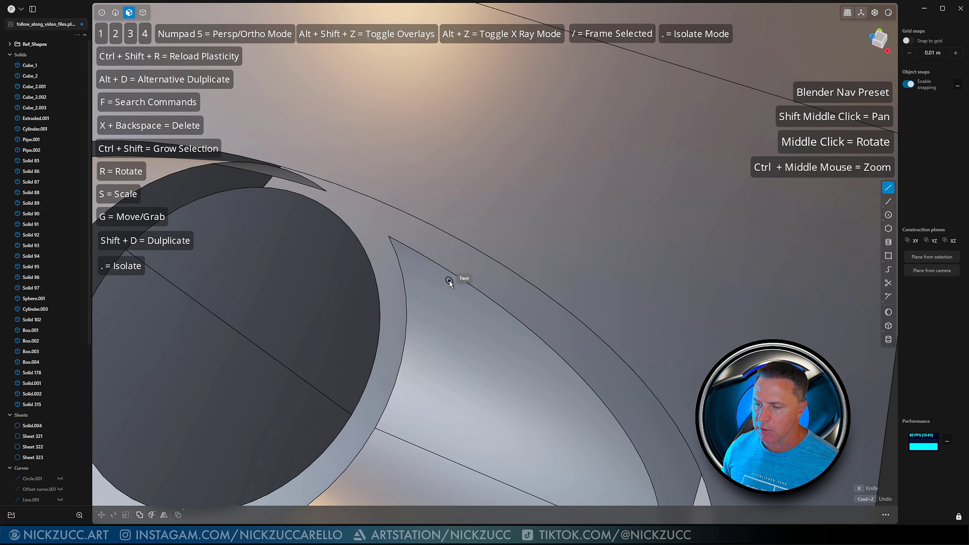
{"action": "left_click", "coordinate": [388, 237]}
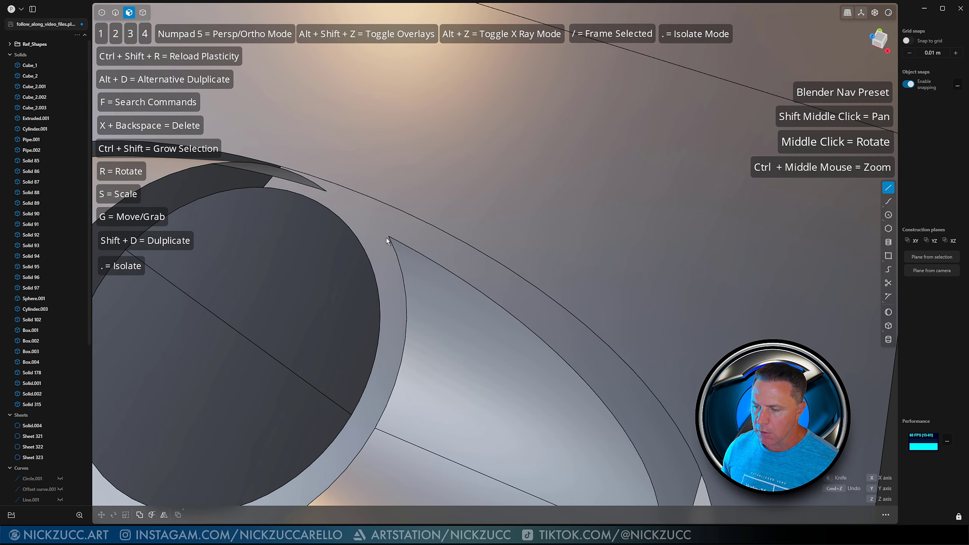
{"action": "left_click", "coordinate": [403, 210]}
{"action": "middle_click_drag", "start_coordinate": [403, 210], "coordinate": [412, 192]}
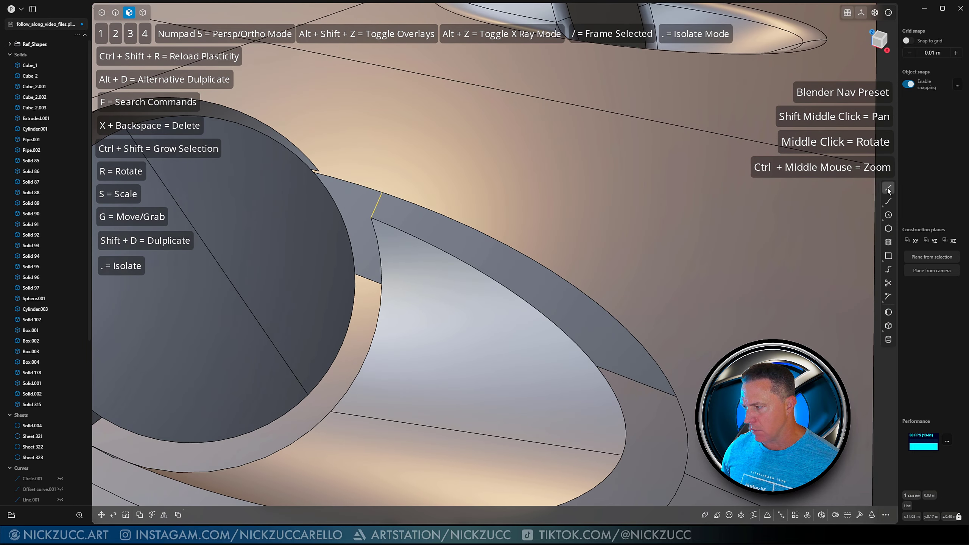
Step: Draw a line about 0.1 m long along Y from the short line's outer end across the top face, and delete the short gap line
{"action": "left_click", "coordinate": [382, 191]}
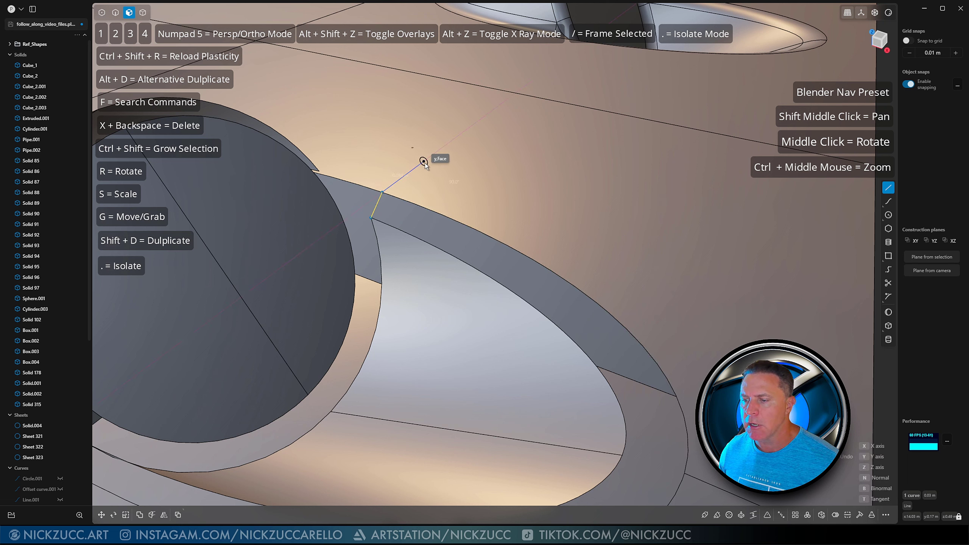
{"action": "right_click", "coordinate": [457, 168]}
{"action": "middle_click_drag", "start_coordinate": [457, 170], "coordinate": [385, 212]}
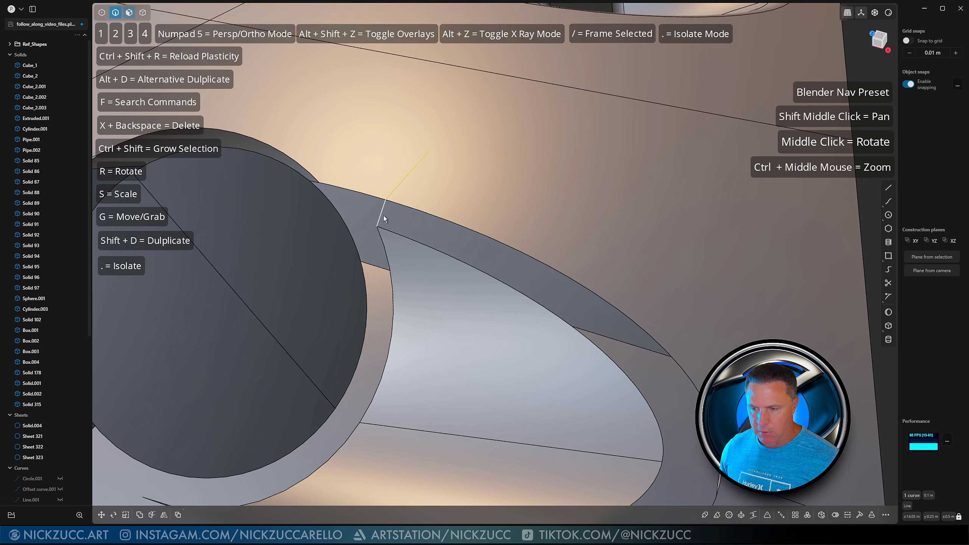
{"action": "key", "text": "2"}
{"action": "left_click", "coordinate": [383, 216]}
{"action": "key", "text": "x"}
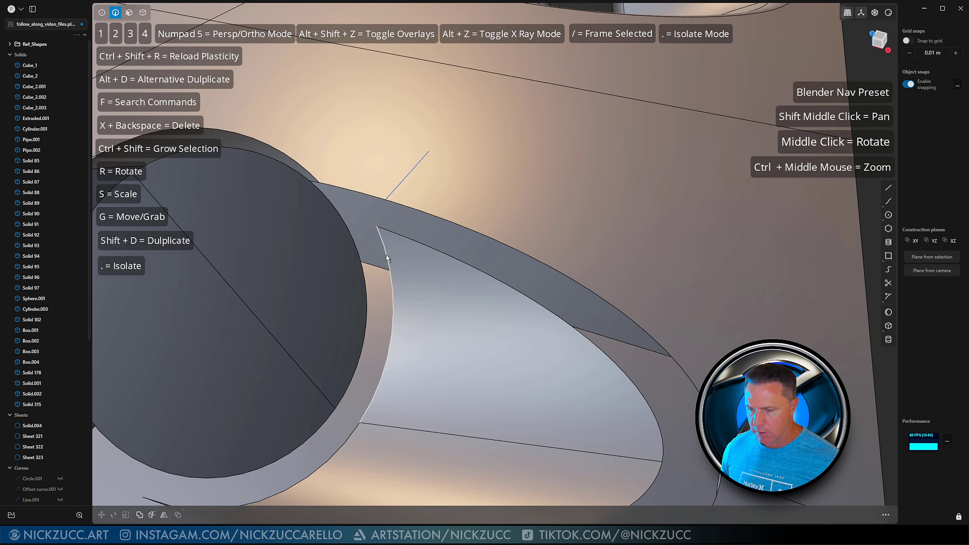
Step: Duplicate the recess face's curved edge beside the cylinder end in place as a separate curve
{"action": "left_click", "coordinate": [386, 254]}
{"action": "middle_click_drag", "start_coordinate": [416, 277], "coordinate": [433, 236], "text": "shift"}
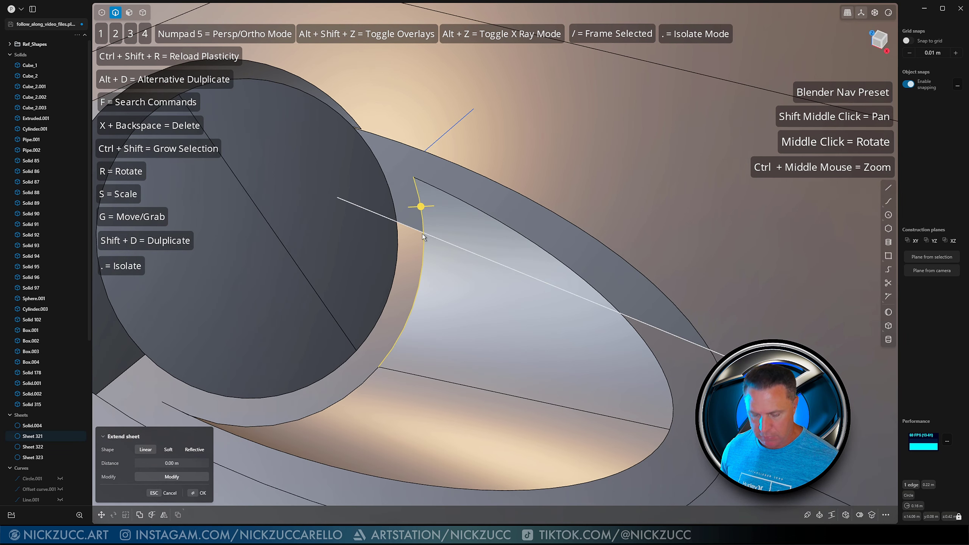
{"action": "key", "text": "shift+d"}
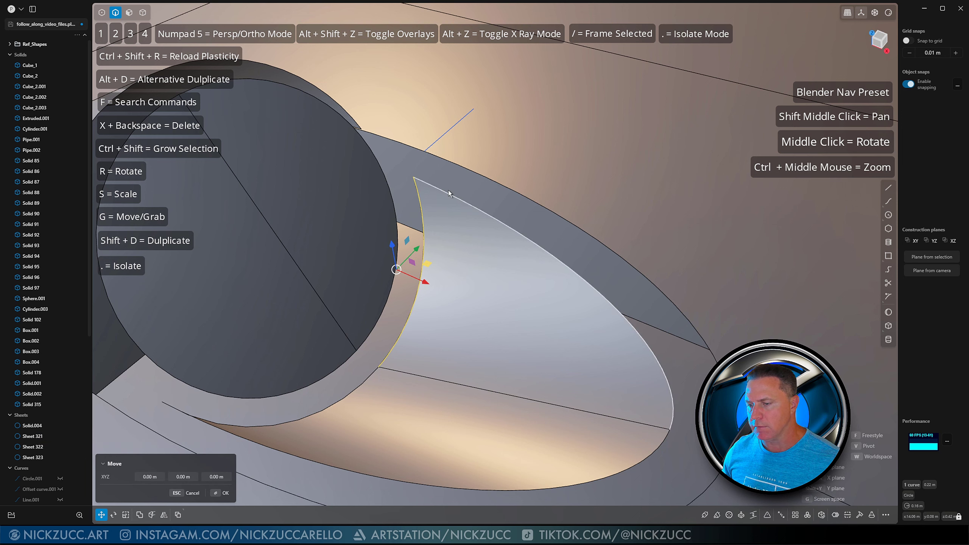
{"action": "key", "text": "Return"}
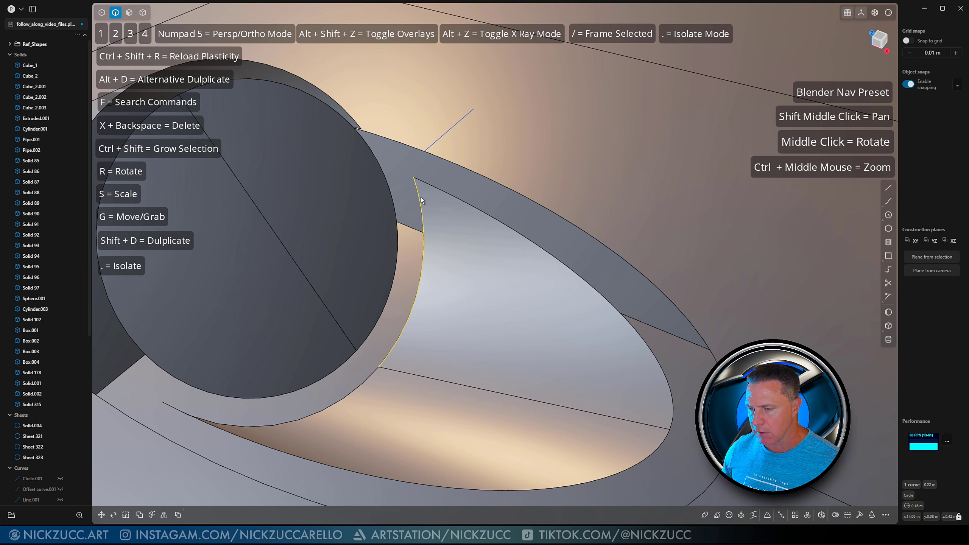
Step: Isolate the duplicated edge curve together with the straight line on the top face
{"action": "left_click", "coordinate": [441, 141]}
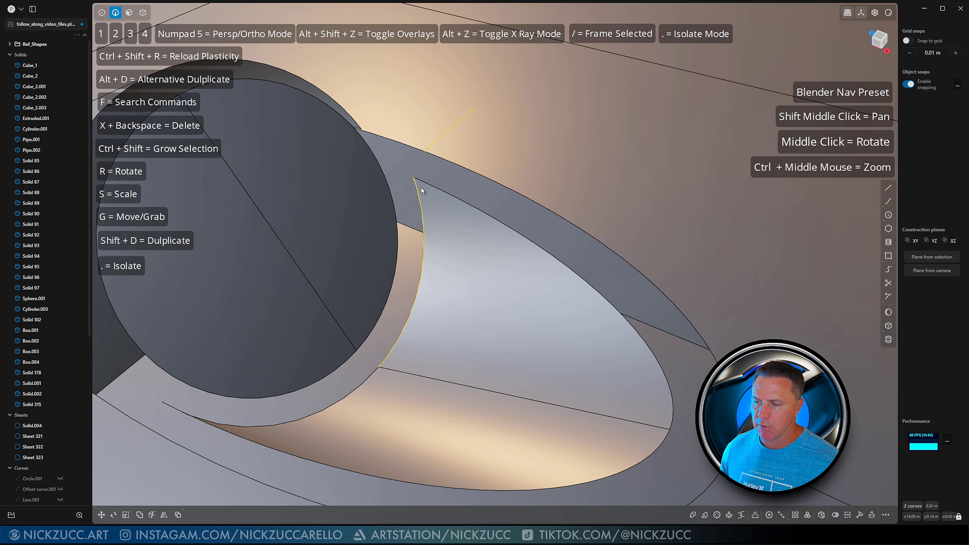
{"action": "key", "text": "period"}
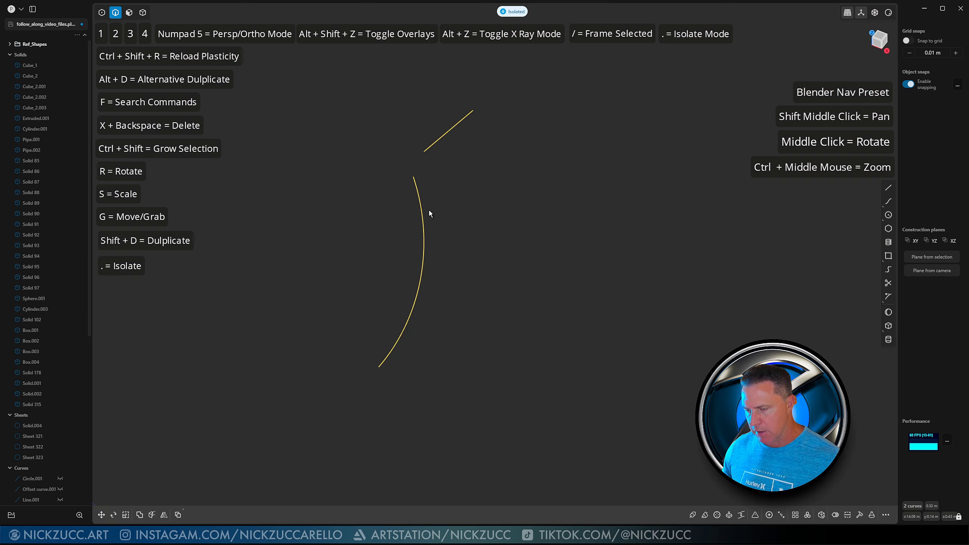
{"action": "left_click", "coordinate": [462, 224]}
{"action": "middle_click_drag", "start_coordinate": [465, 194], "coordinate": [461, 267], "text": "shift"}
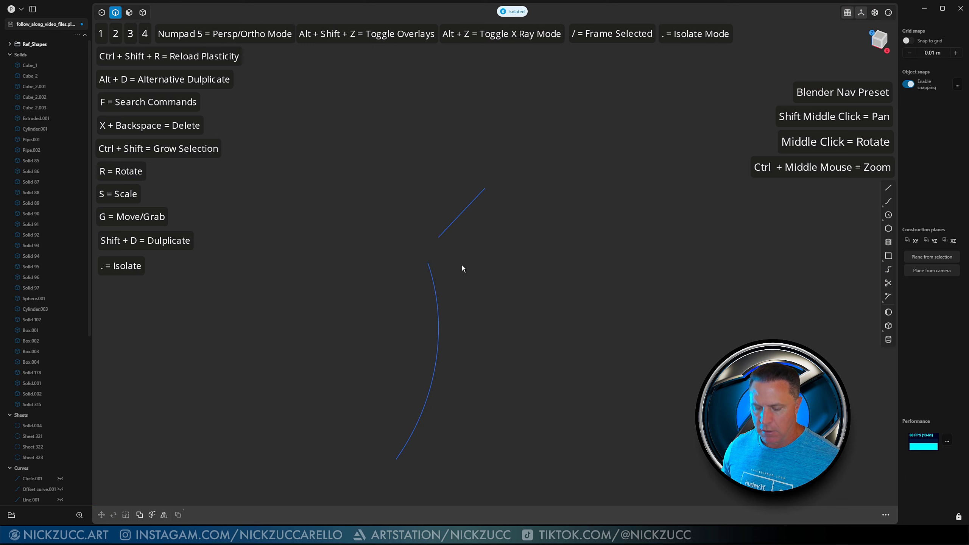
Step: Connect the neighbouring ends of the arc and the straight line with a bridge curve using G2 curvature at both ends
{"action": "key", "text": "f"}
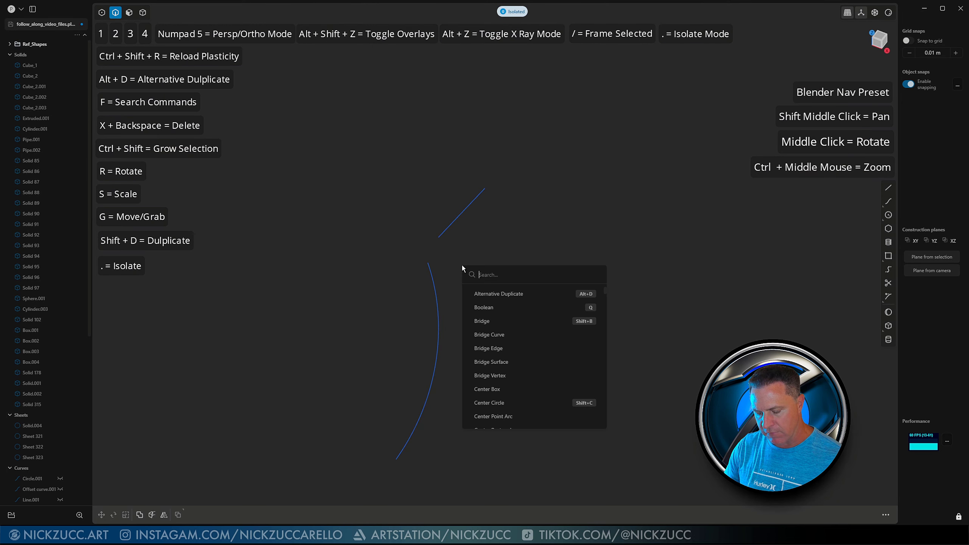
{"action": "type", "text": "bridge"}
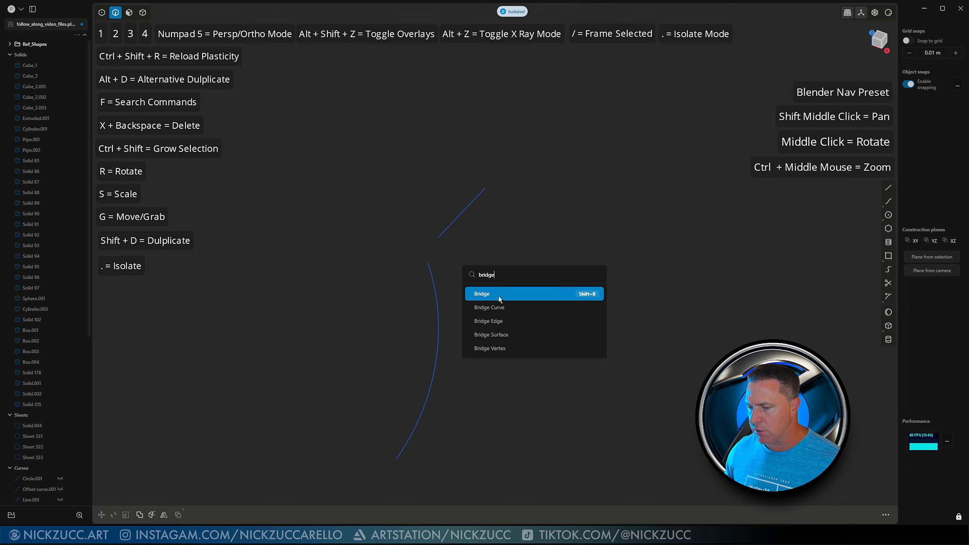
{"action": "left_click", "coordinate": [442, 278]}
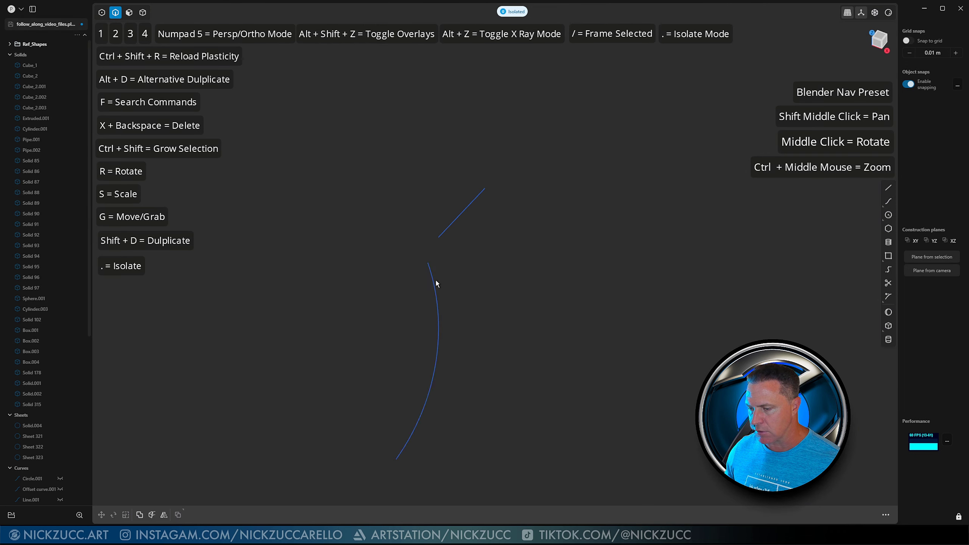
{"action": "left_click", "coordinate": [436, 280]}
{"action": "left_click", "coordinate": [448, 231], "text": "shift"}
{"action": "key", "text": "shift+b"}
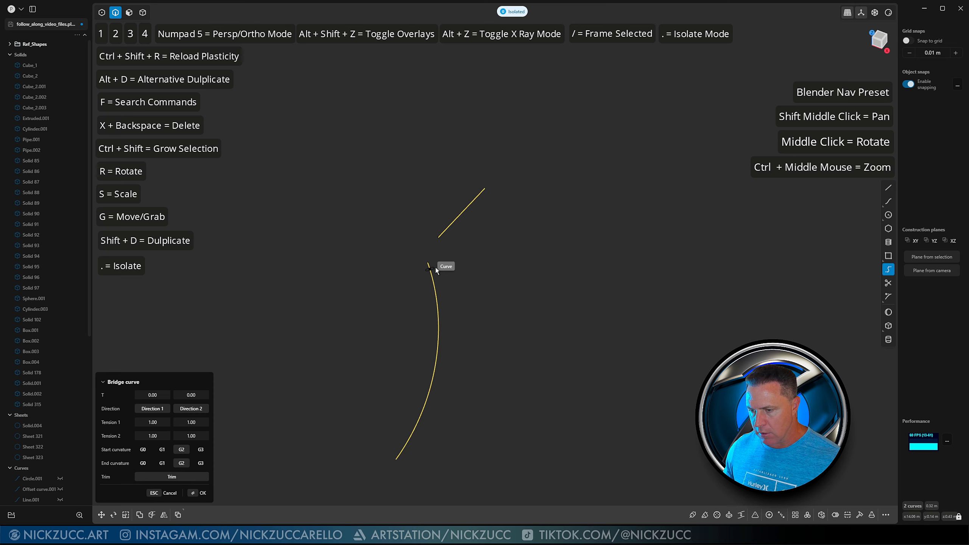
{"action": "key", "text": "Return"}
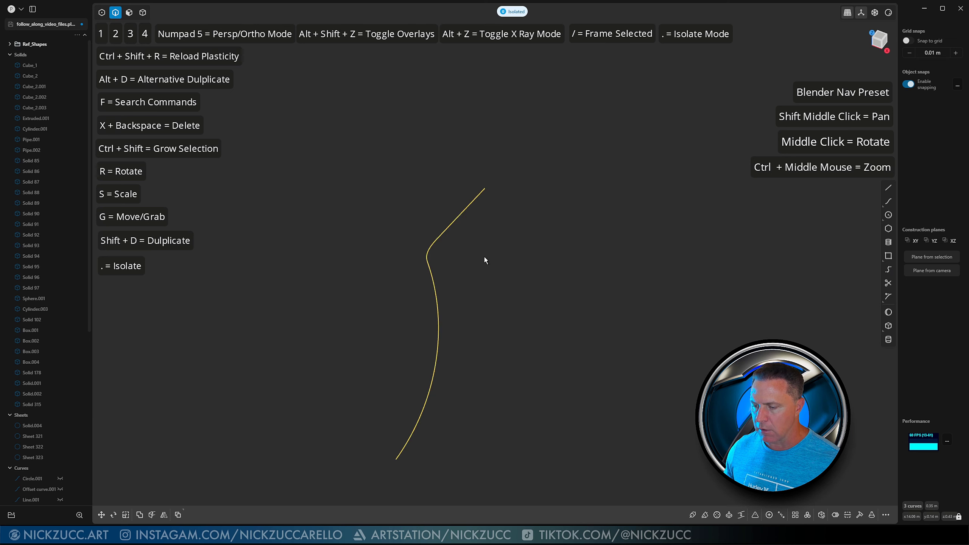
Step: Leave isolation and examine how the bridge curve spans the gap between the recess face and the top face
{"action": "mouse_move", "coordinate": [484, 258]}
{"action": "middle_mouse_down"}
{"action": "mouse_move", "coordinate": [466, 256]}
{"action": "mouse_move", "coordinate": [471, 267]}
{"action": "middle_mouse_up"}
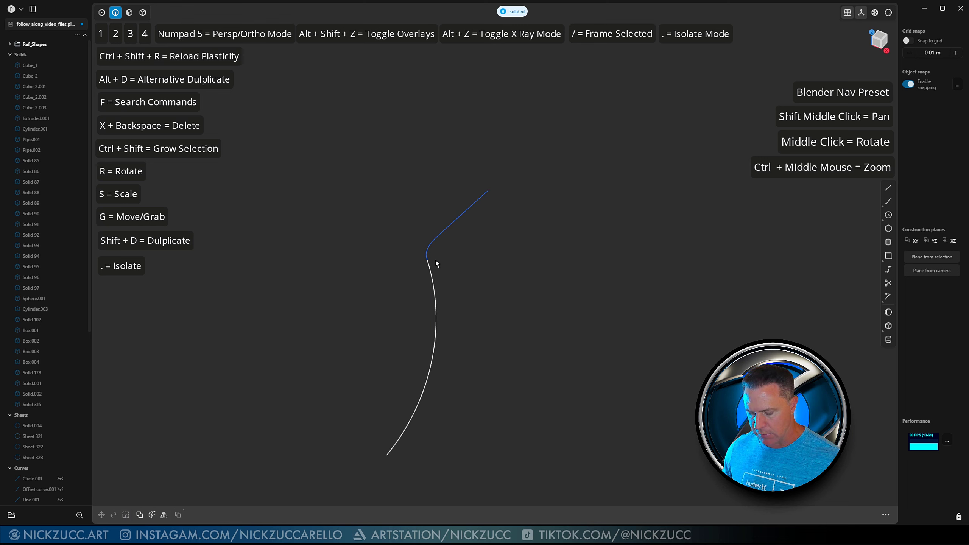
{"action": "key", "text": "."}
{"action": "middle_click_drag", "start_coordinate": [486, 248], "coordinate": [434, 300]}
{"action": "middle_click_drag", "start_coordinate": [434, 264], "coordinate": [366, 229]}
{"action": "scroll", "coordinate": [452, 274], "scroll_direction": "up", "scroll_amount": 4}
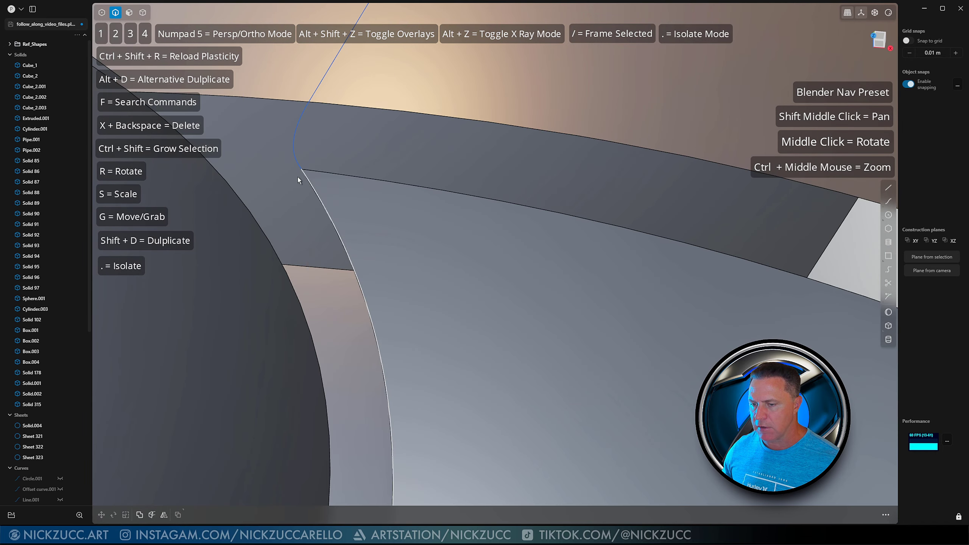
{"action": "middle_click_drag", "start_coordinate": [317, 175], "coordinate": [324, 194]}
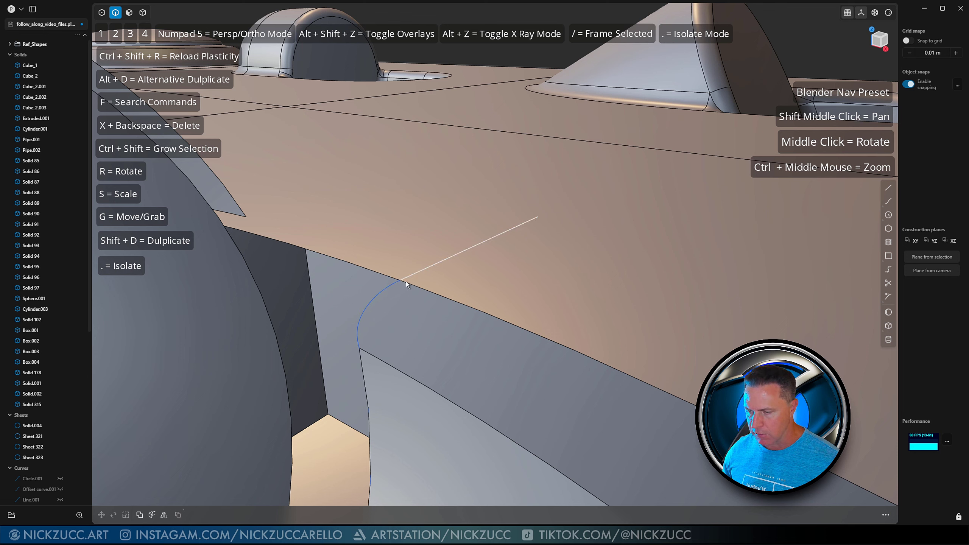
{"action": "scroll", "coordinate": [417, 291], "scroll_direction": "down", "scroll_amount": 5}
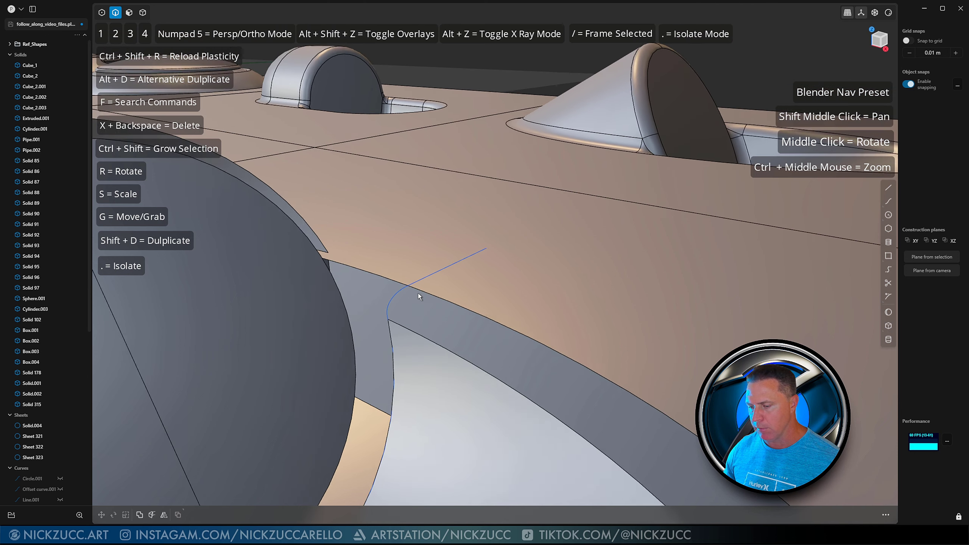
Step: Bridge the recess face's lengthwise cut edge to the top face's cut edge with a curve across the gap at the recess tip
{"action": "scroll", "coordinate": [418, 296], "scroll_direction": "down", "scroll_amount": 4}
{"action": "middle_click_drag", "start_coordinate": [416, 300], "coordinate": [398, 265]}
{"action": "scroll", "coordinate": [398, 265], "scroll_direction": "up", "scroll_amount": 5}
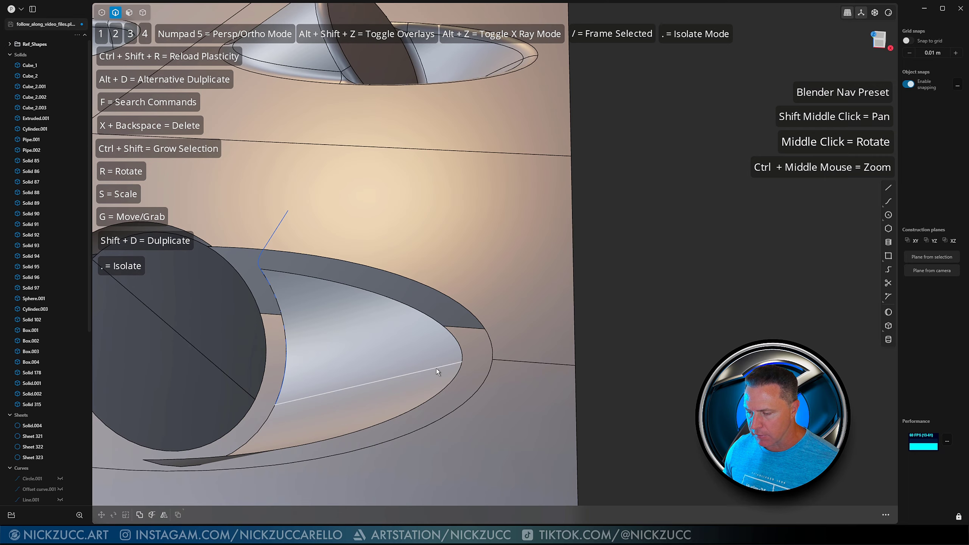
{"action": "left_click", "coordinate": [436, 368]}
{"action": "key", "text": "f"}
{"action": "left_click", "coordinate": [504, 360]}
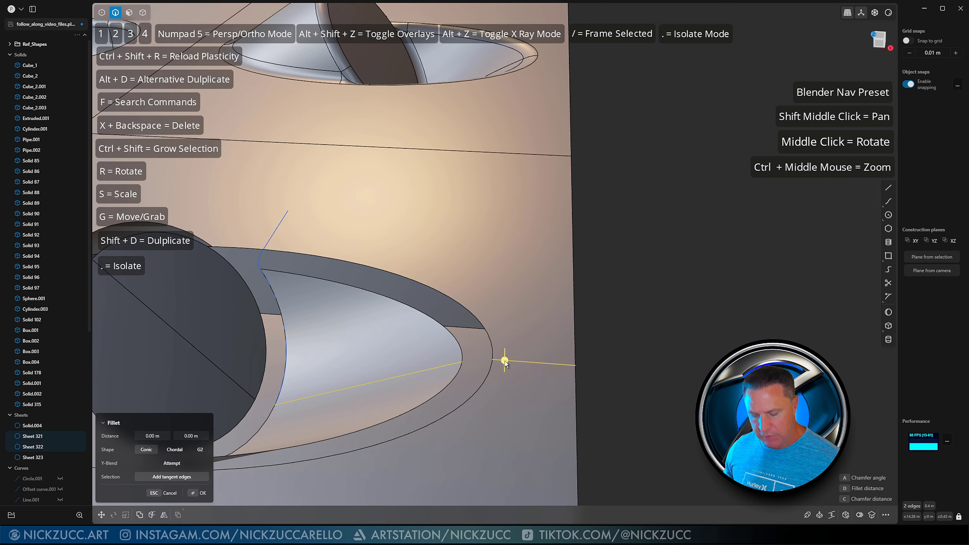
{"action": "key", "text": "shift+b"}
{"action": "middle_click_drag", "start_coordinate": [504, 360], "coordinate": [408, 398]}
{"action": "scroll", "coordinate": [567, 326], "scroll_direction": "up", "scroll_amount": 3}
{"action": "middle_click_drag", "start_coordinate": [473, 354], "coordinate": [592, 321]}
{"action": "key", "text": "Return"}
Step: Duplicate the recess face's upper edge and the opening's outer edge in place as separate curves
{"action": "left_click", "coordinate": [330, 306]}
{"action": "key", "text": "e"}
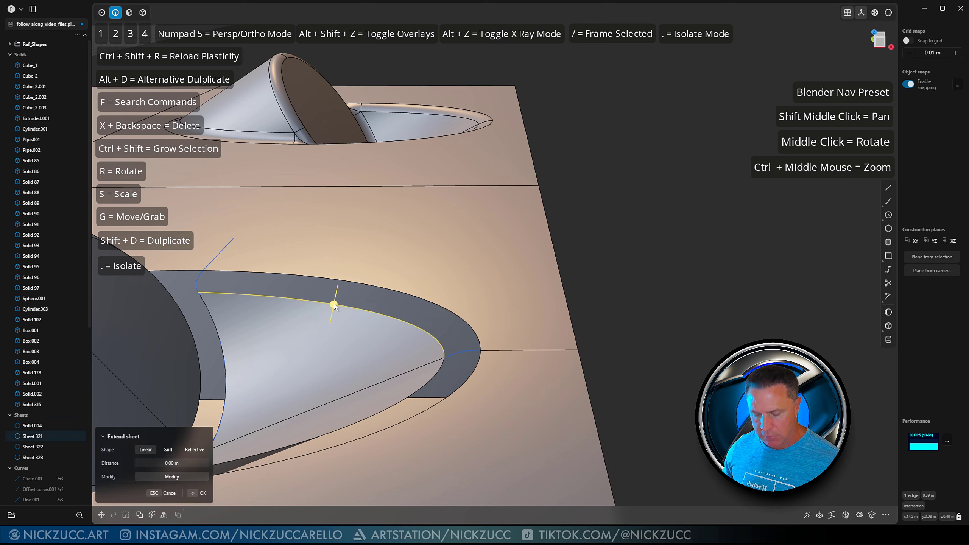
{"action": "key", "text": "Escape"}
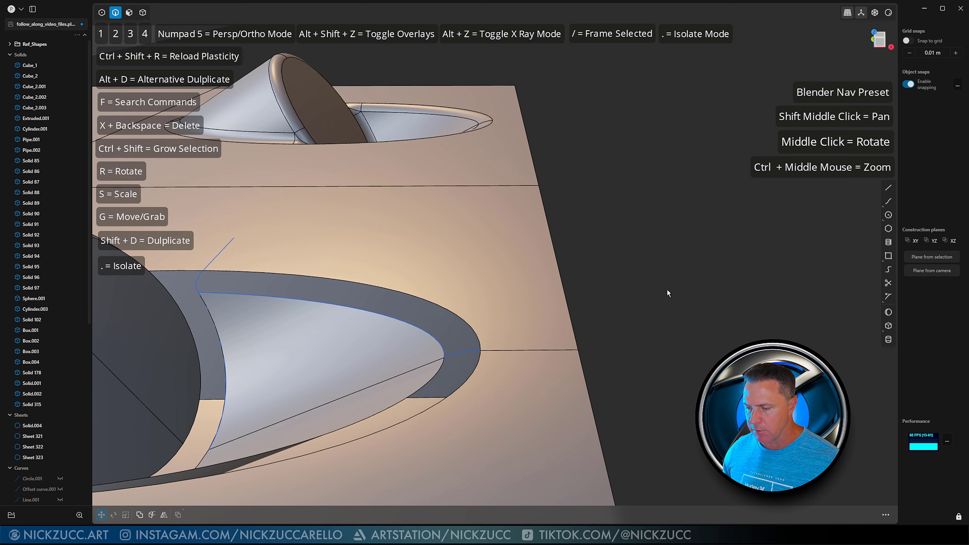
{"action": "left_click", "coordinate": [454, 313]}
{"action": "key", "text": "e"}
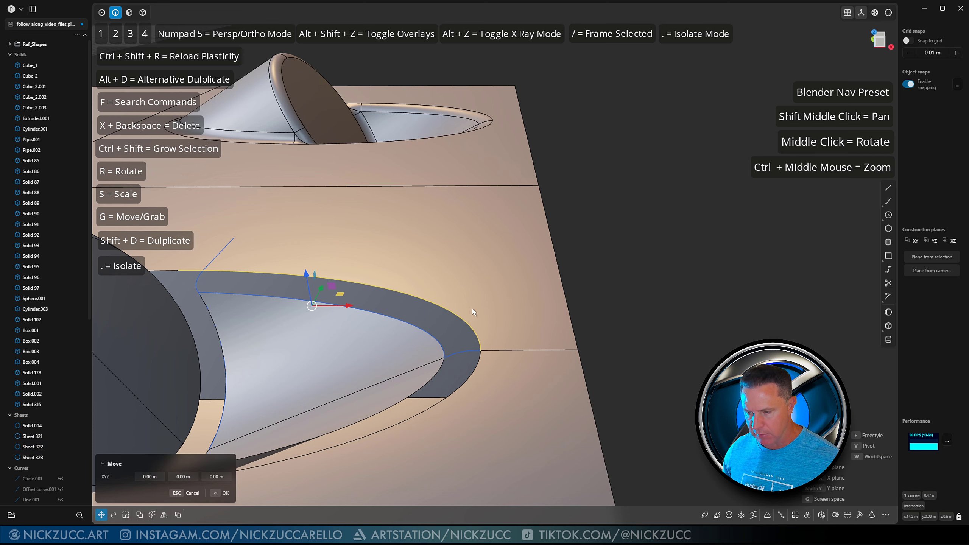
{"action": "key", "text": "Escape"}
Step: Cut the duplicated outer opening curve where it meets the bridge curve and remove the short leftover piece beyond it
{"action": "middle_click_drag", "start_coordinate": [604, 287], "coordinate": [532, 299]}
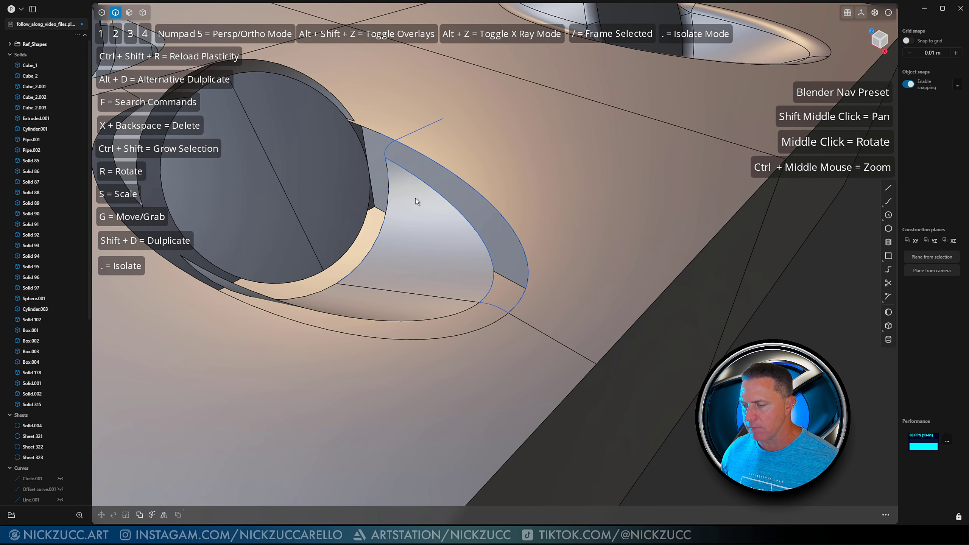
{"action": "scroll", "coordinate": [414, 198], "scroll_direction": "up", "scroll_amount": 2}
{"action": "mouse_move", "coordinate": [431, 201]}
{"action": "middle_mouse_down"}
{"action": "mouse_move", "coordinate": [425, 191]}
{"action": "mouse_move", "coordinate": [442, 188]}
{"action": "middle_mouse_up"}
{"action": "left_click", "coordinate": [442, 187]}
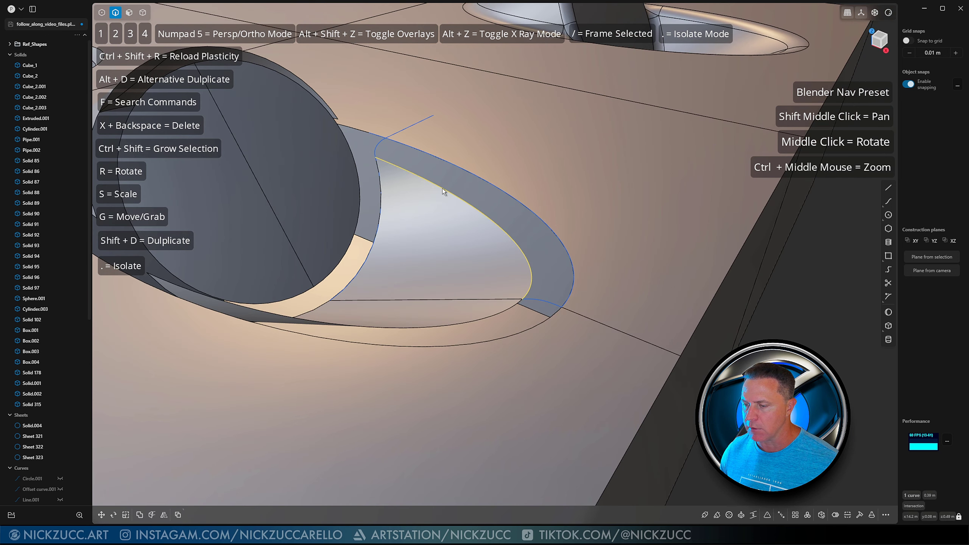
{"action": "left_click", "coordinate": [486, 182]}
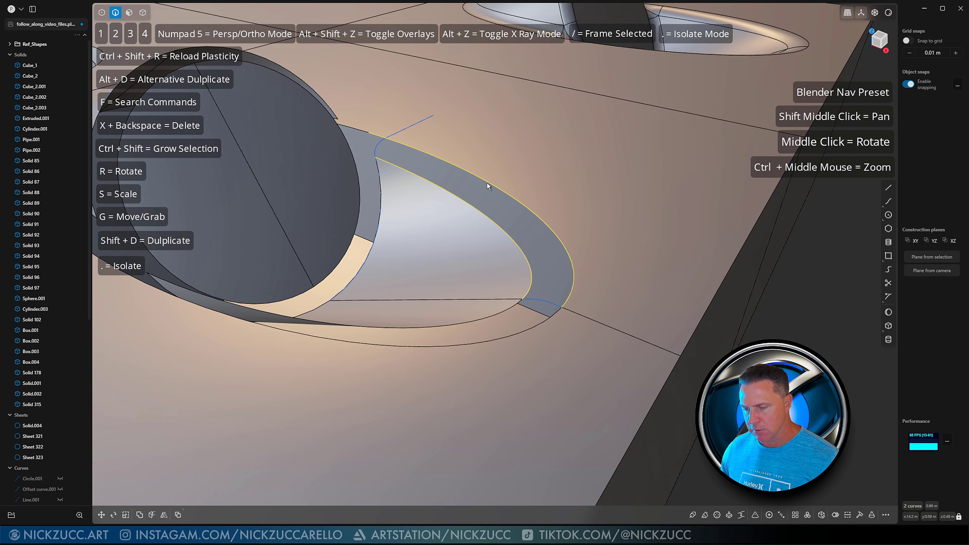
{"action": "middle_click_drag", "start_coordinate": [486, 183], "coordinate": [456, 196]}
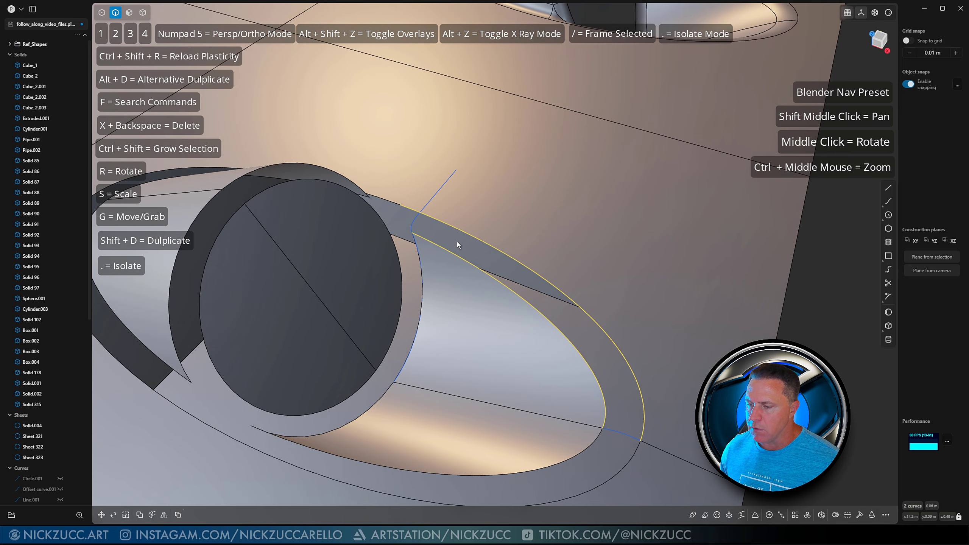
{"action": "left_click", "coordinate": [461, 231]}
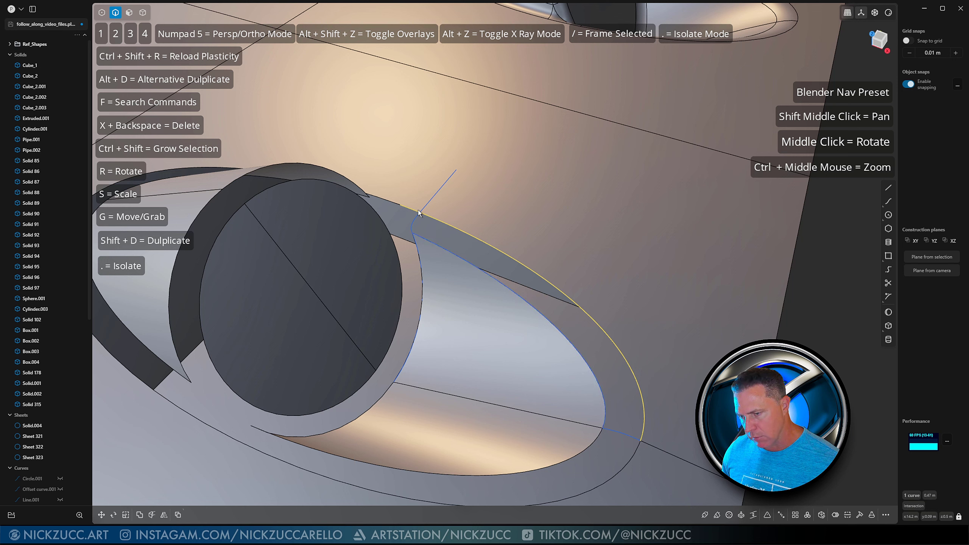
{"action": "left_click", "coordinate": [887, 297]}
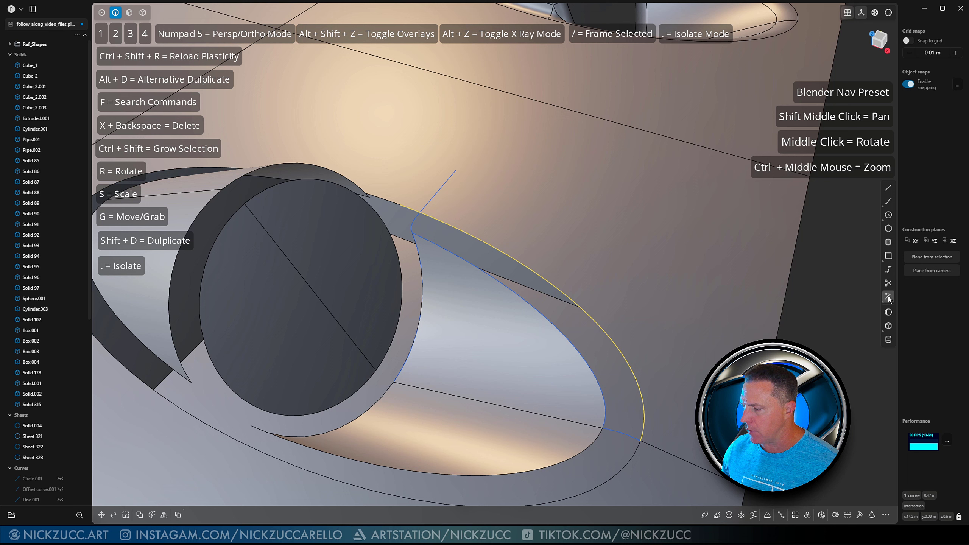
{"action": "left_click", "coordinate": [420, 215]}
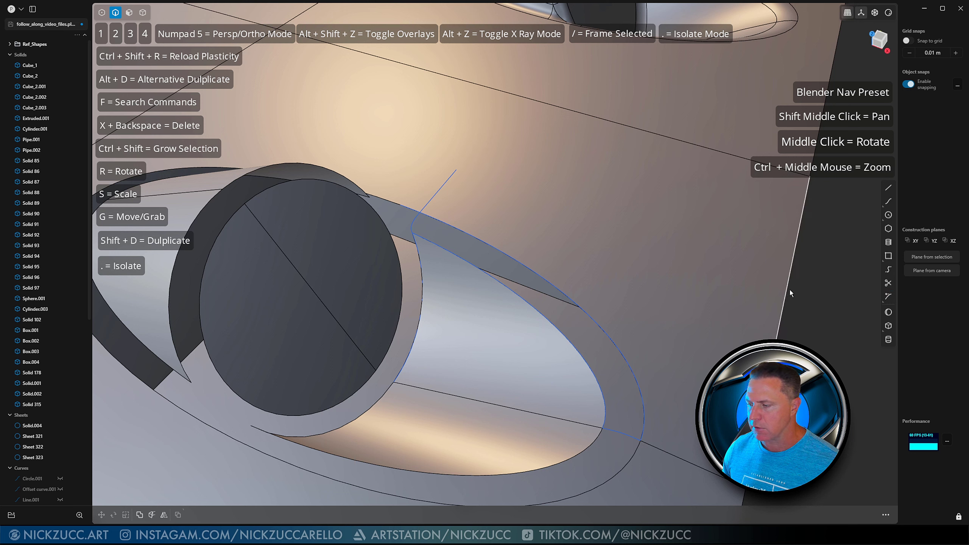
{"action": "left_click", "coordinate": [405, 206]}
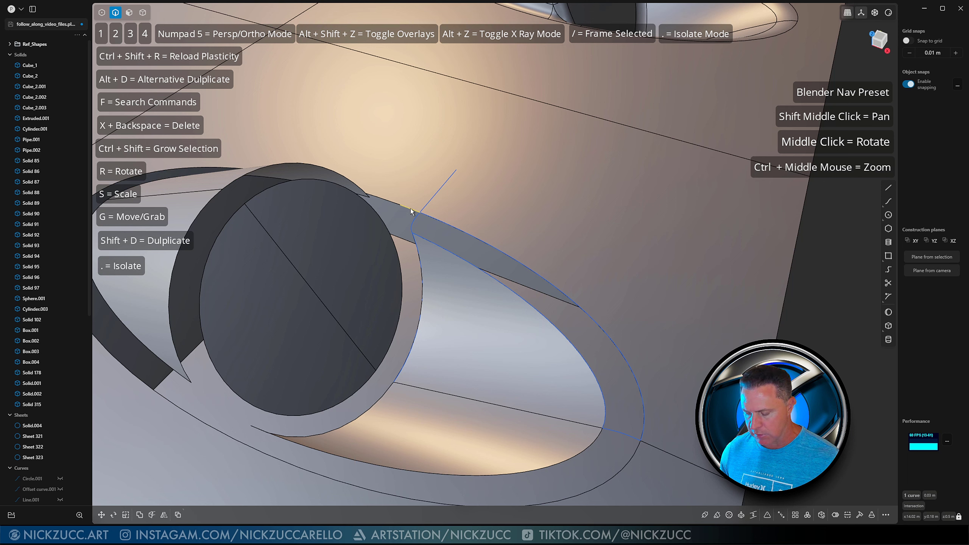
Step: Loft a surface between the duplicated recess curve and the outer opening curve, using the two bridge curves as guides
{"action": "left_click", "coordinate": [470, 263]}
{"action": "left_click", "coordinate": [516, 261]}
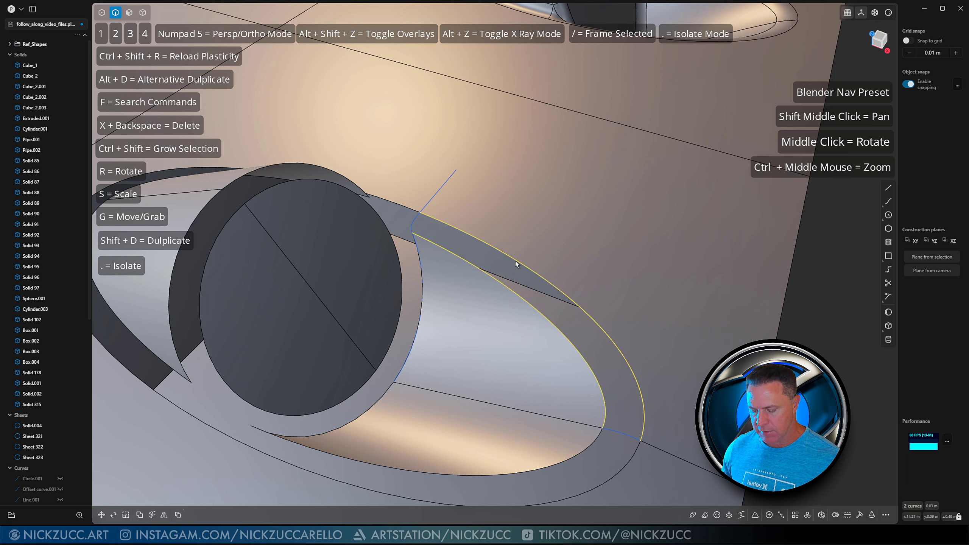
{"action": "key", "text": "l"}
{"action": "middle_click_drag", "start_coordinate": [515, 261], "coordinate": [507, 226]}
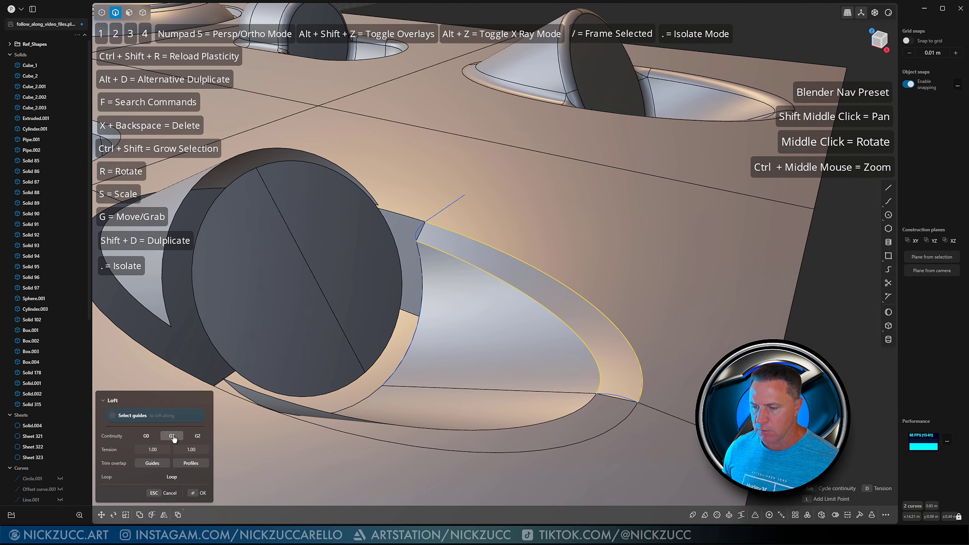
{"action": "middle_click_drag", "start_coordinate": [526, 269], "coordinate": [456, 267]}
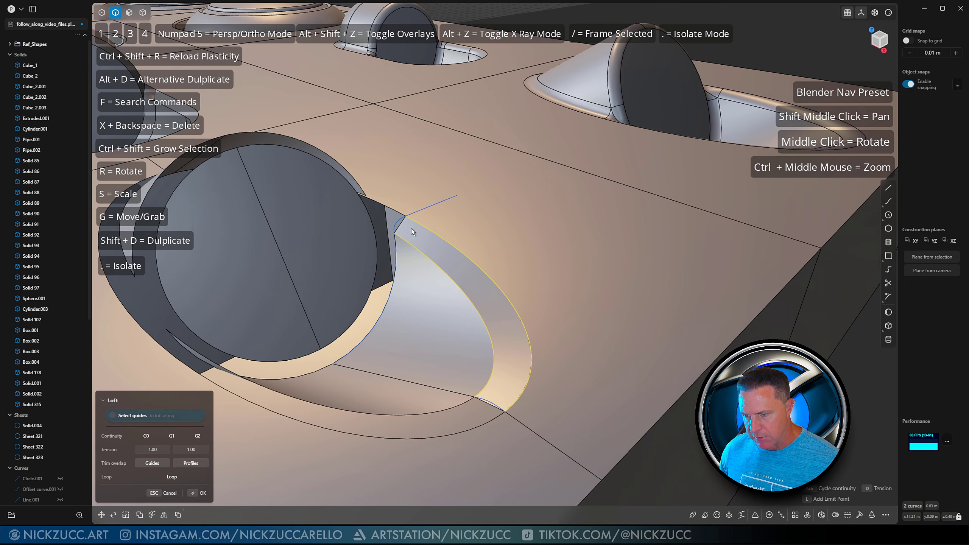
{"action": "middle_click_drag", "start_coordinate": [411, 229], "coordinate": [398, 253]}
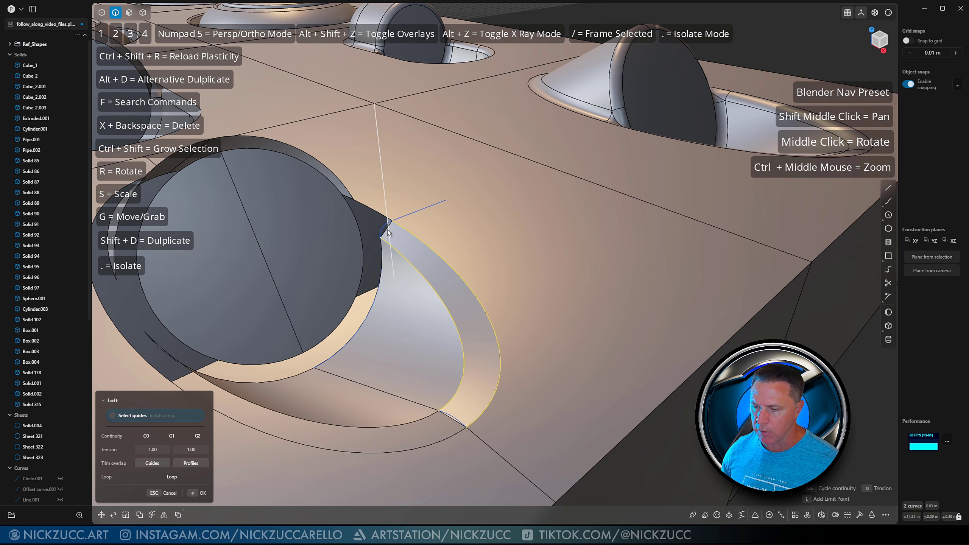
{"action": "middle_click_drag", "start_coordinate": [437, 255], "coordinate": [480, 290]}
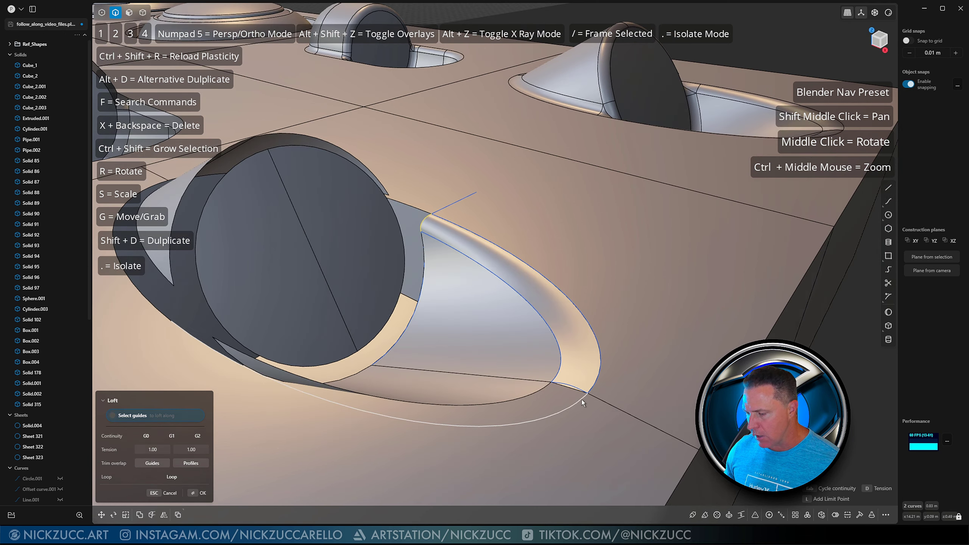
{"action": "left_click", "coordinate": [576, 388]}
{"action": "middle_click_drag", "start_coordinate": [601, 351], "coordinate": [559, 313]}
{"action": "key", "text": "Return"}
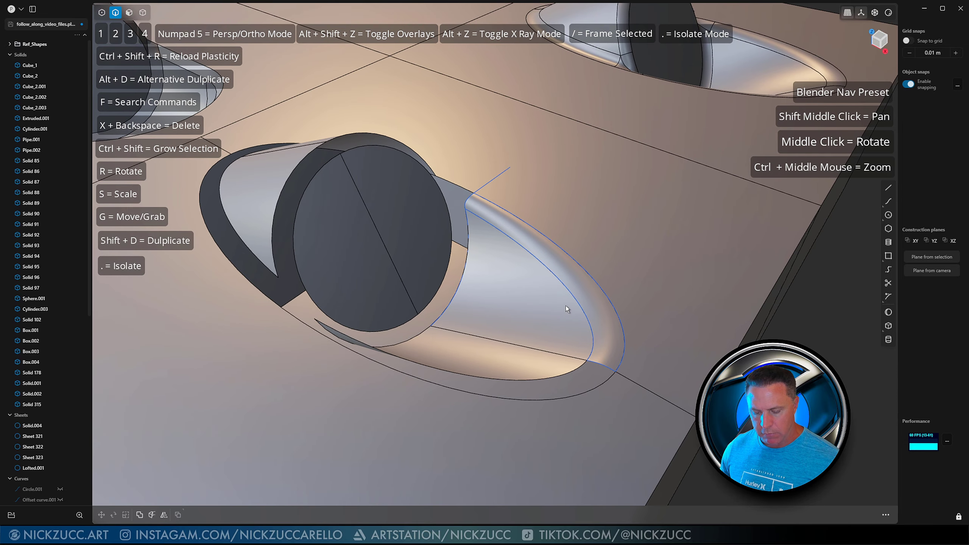
Step: Mirror the lofted blend sheet across the recess centreline, using the top face's split edge to define the mirror plane
{"action": "key", "text": "4"}
{"action": "left_click", "coordinate": [587, 297]}
{"action": "middle_click_drag", "start_coordinate": [633, 311], "coordinate": [591, 327]}
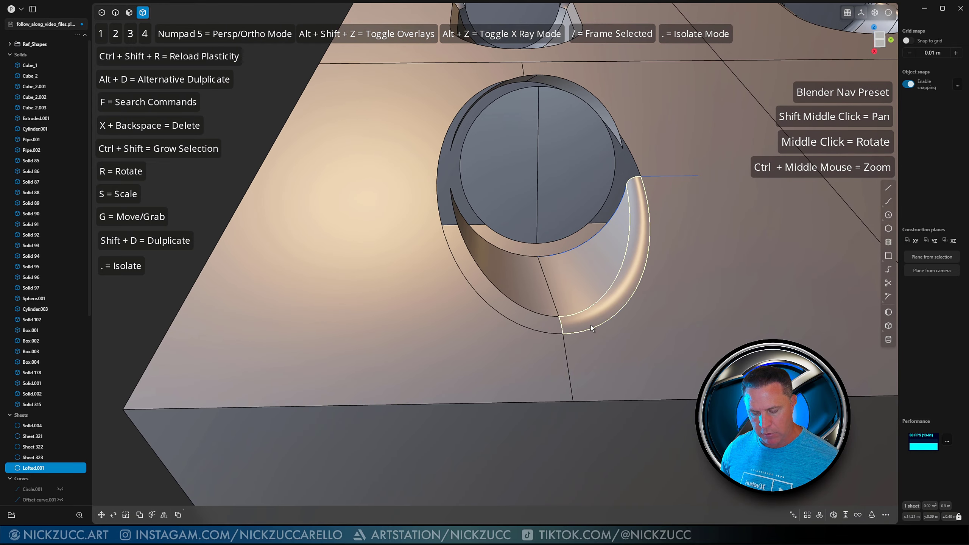
{"action": "key", "text": "alt+x"}
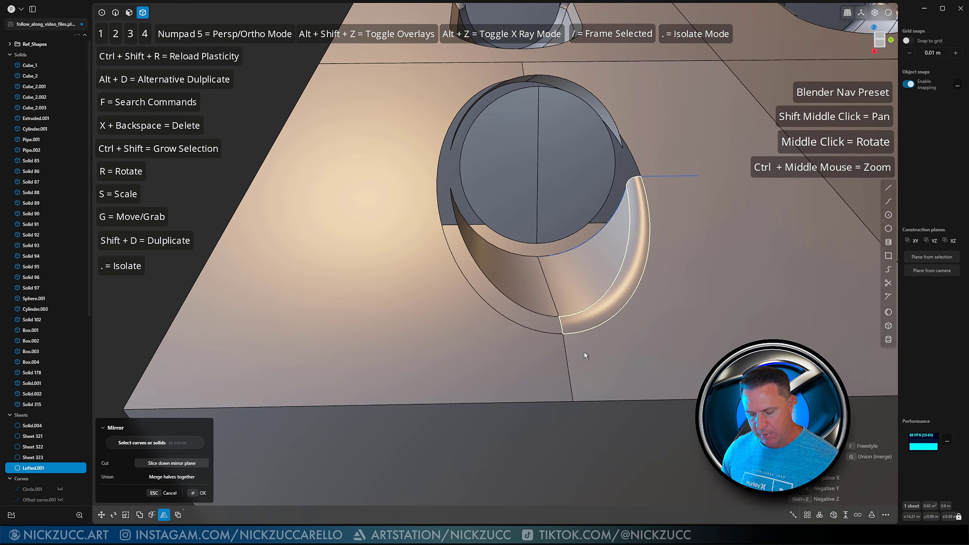
{"action": "key", "text": "f"}
{"action": "left_click", "coordinate": [572, 399]}
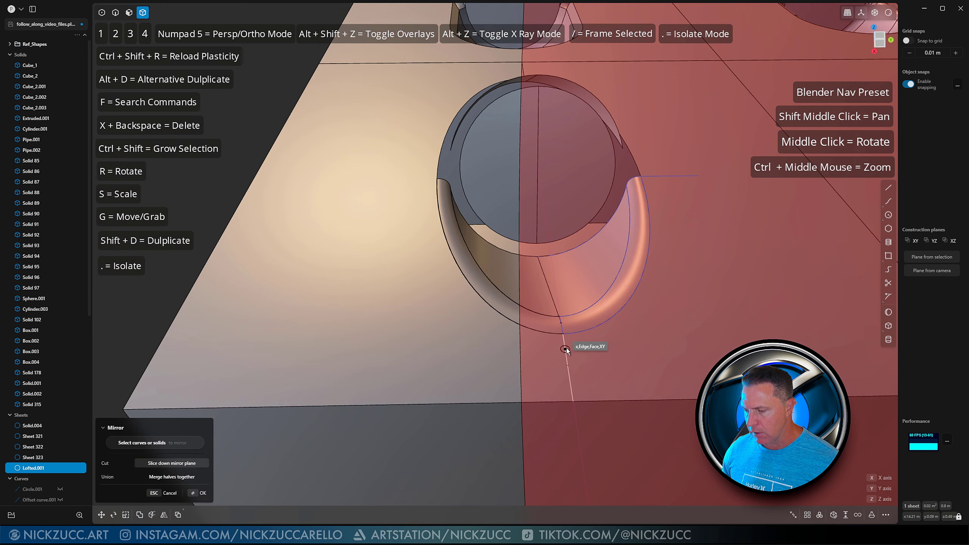
{"action": "left_click", "coordinate": [564, 336]}
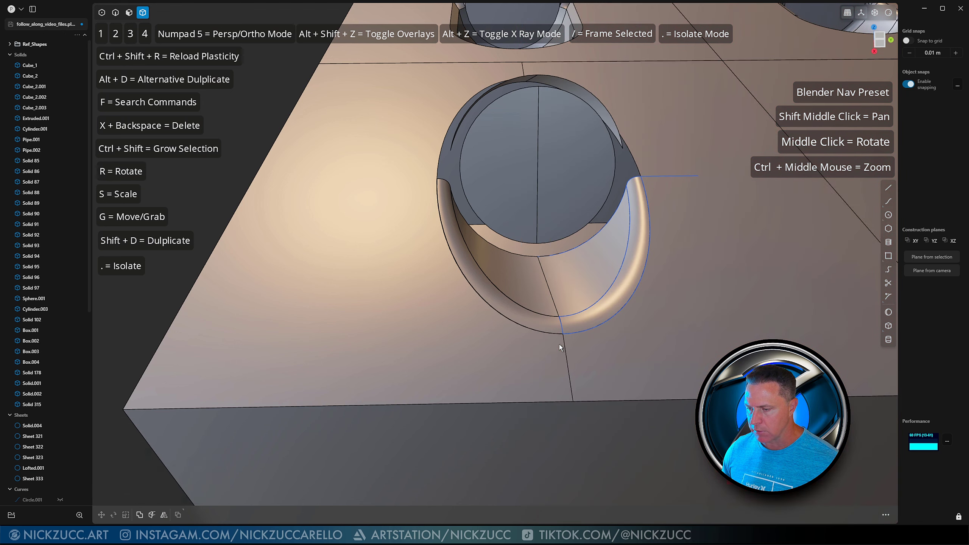
Step: Check both halves of the lofted blend and delete the straight construction line at its cylinder-side end
{"action": "middle_click_drag", "start_coordinate": [574, 354], "coordinate": [529, 345]}
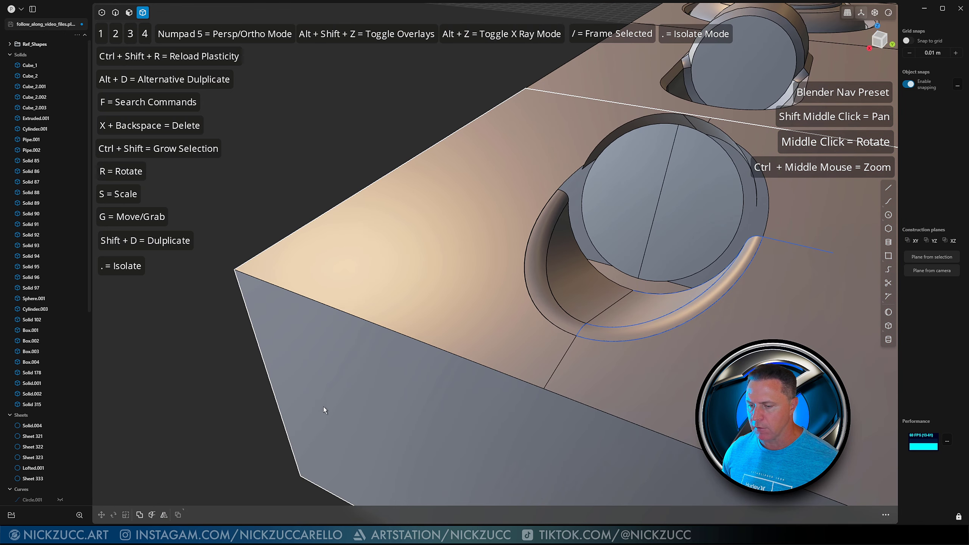
{"action": "left_click", "coordinate": [552, 308]}
{"action": "middle_click_drag", "start_coordinate": [552, 308], "coordinate": [660, 330]}
{"action": "left_click", "coordinate": [556, 250]}
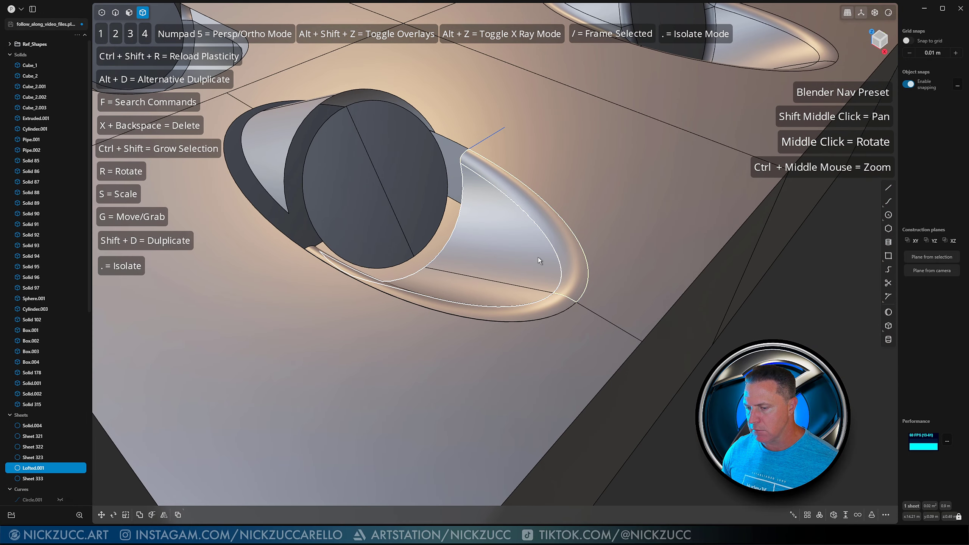
{"action": "middle_click_drag", "start_coordinate": [537, 258], "coordinate": [514, 260]}
{"action": "scroll", "coordinate": [514, 259], "scroll_direction": "up", "scroll_amount": 3}
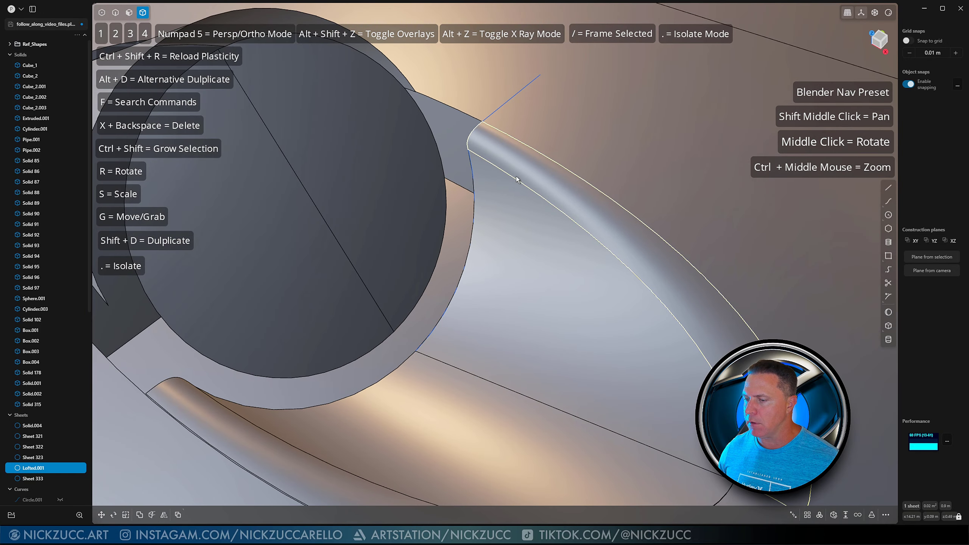
{"action": "key", "text": "2"}
{"action": "key", "text": "Escape"}
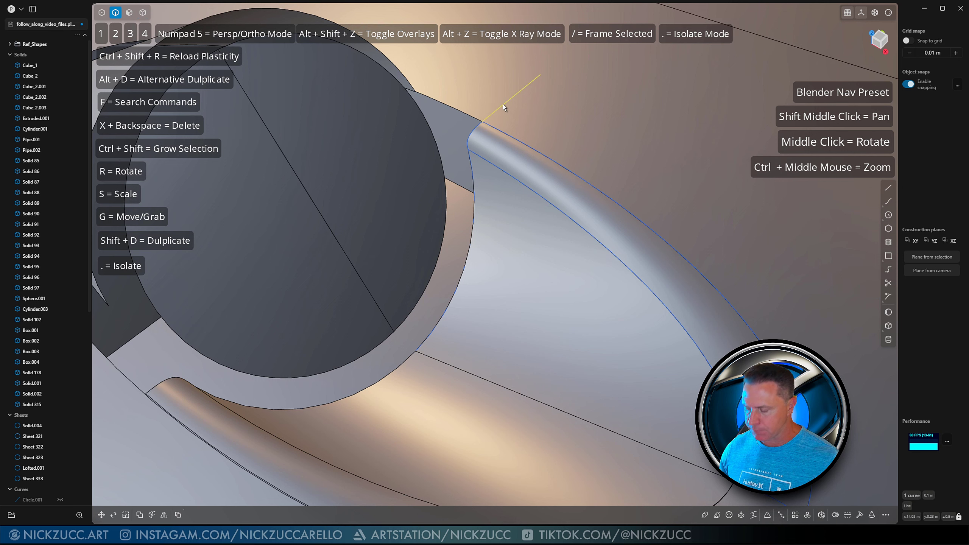
{"action": "left_click", "coordinate": [498, 164]}
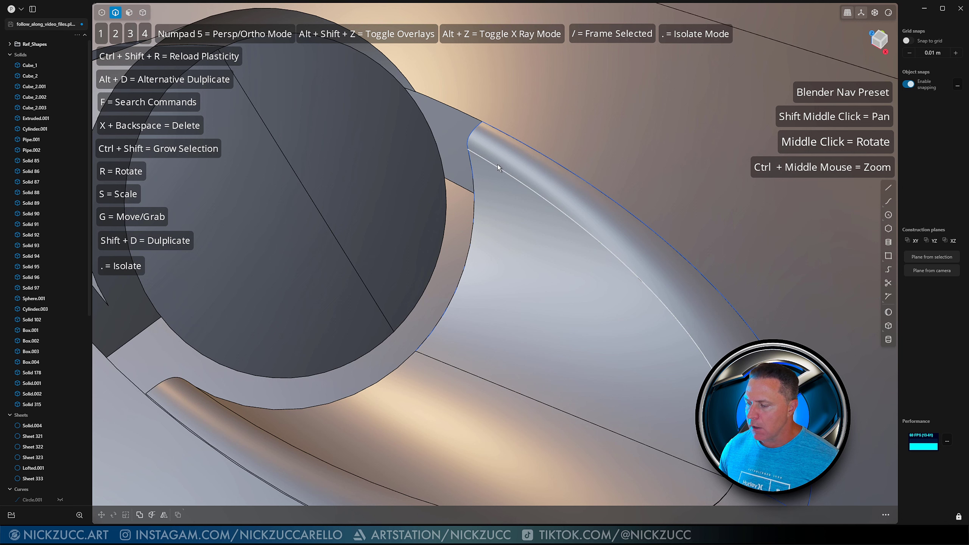
{"action": "scroll", "coordinate": [599, 242], "scroll_direction": "down", "scroll_amount": 1}
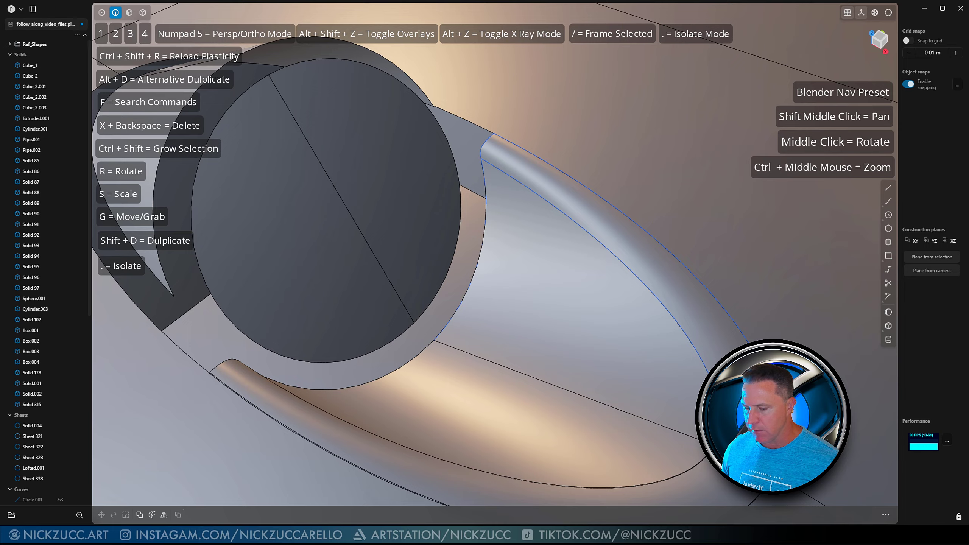
Step: Bridge the recess face's lengthwise seam edge to the cylinder's seam edge with G2 curvature at both ends
{"action": "middle_click_drag", "start_coordinate": [572, 248], "coordinate": [545, 246]}
{"action": "middle_click_drag", "start_coordinate": [603, 299], "coordinate": [535, 272]}
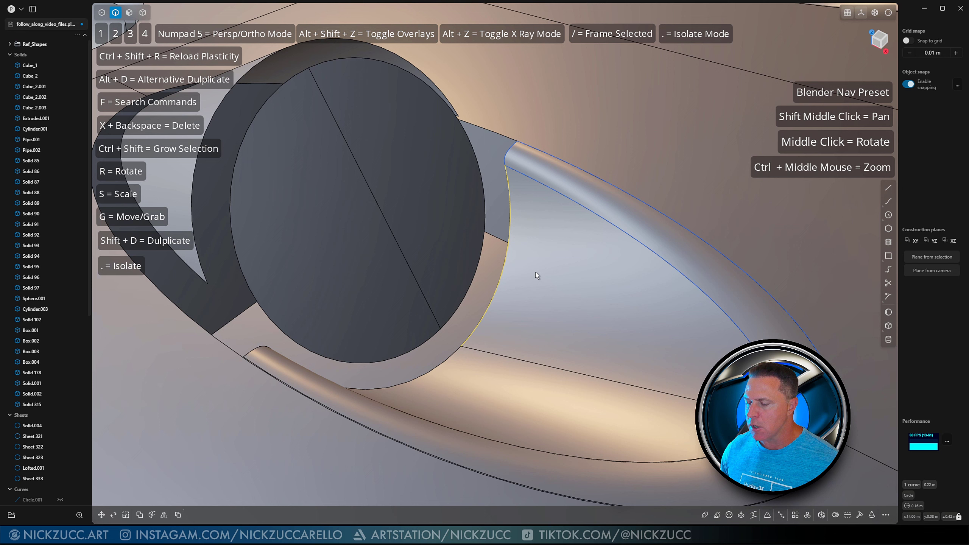
{"action": "left_click", "coordinate": [495, 355]}
{"action": "key", "text": "f"}
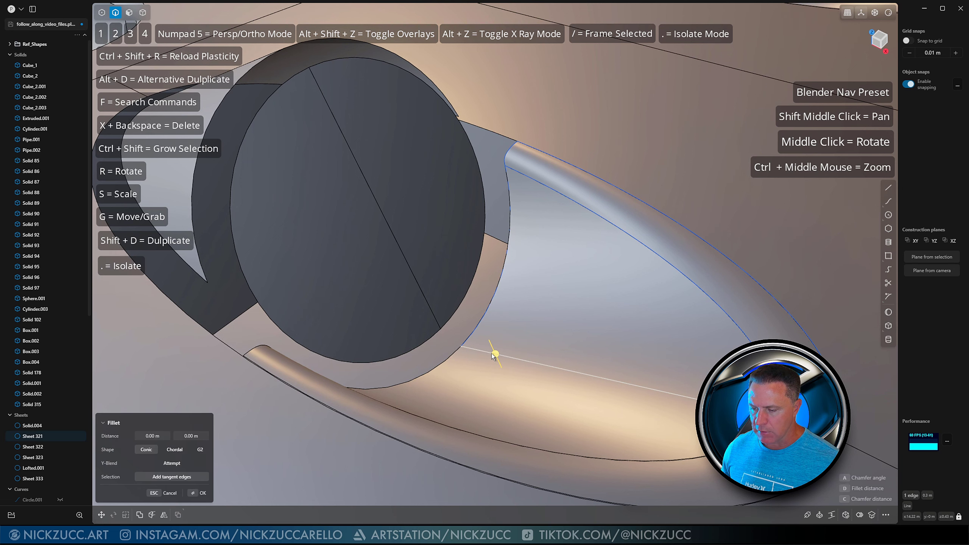
{"action": "left_click", "coordinate": [432, 309]}
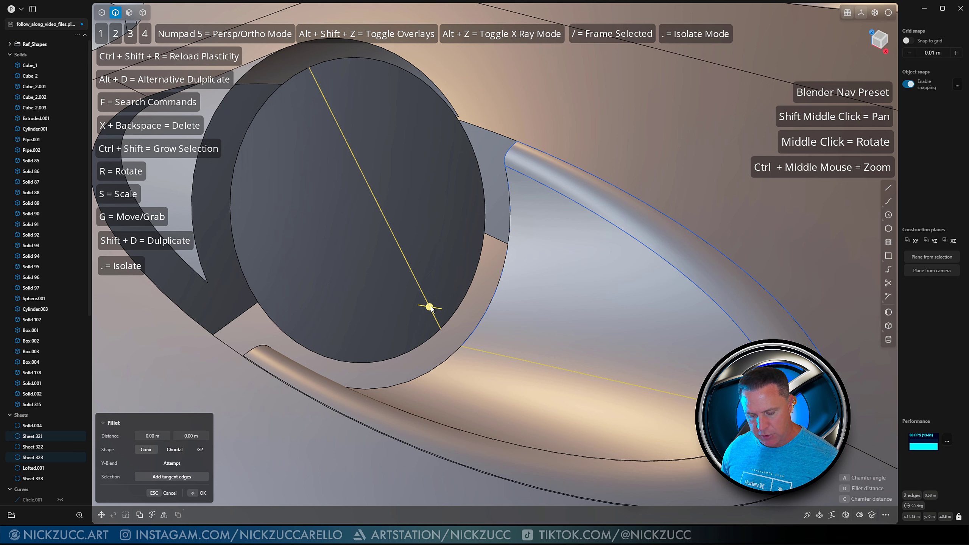
{"action": "key", "text": "shift+b"}
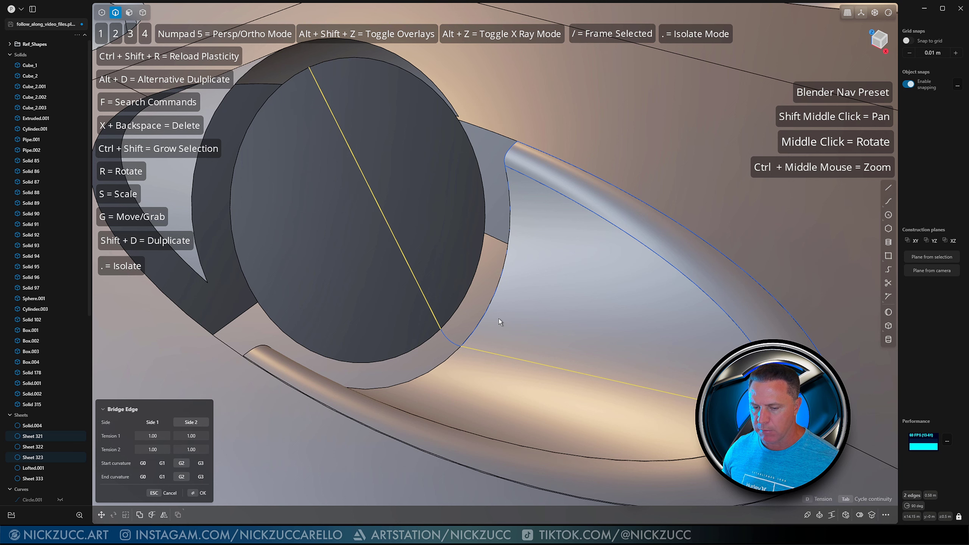
{"action": "scroll", "coordinate": [498, 318], "scroll_direction": "down", "scroll_amount": 1}
{"action": "left_click", "coordinate": [197, 492]}
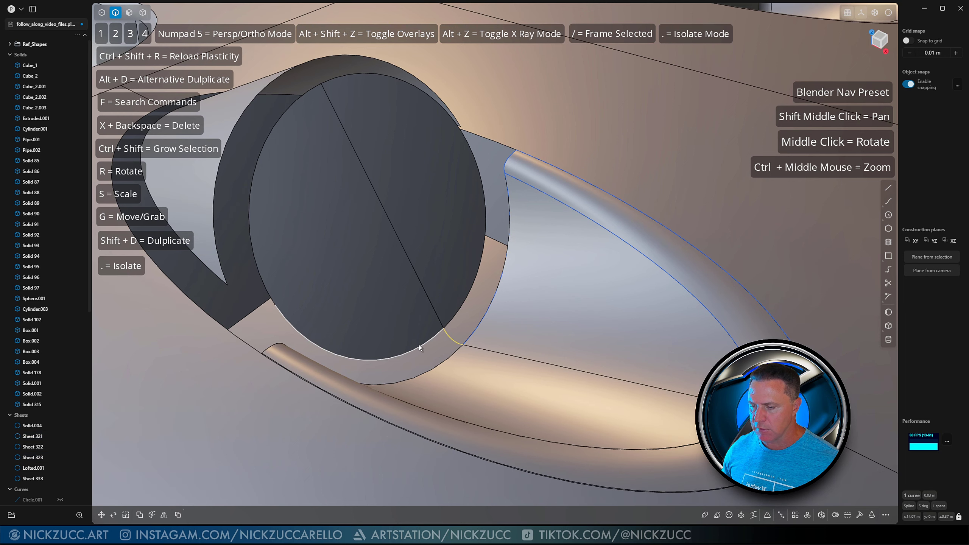
Step: Duplicate the cylinder's rim edge beside the recess gap in place as a separate curve
{"action": "middle_click_drag", "start_coordinate": [459, 331], "coordinate": [491, 266]}
{"action": "key", "text": "Escape"}
{"action": "left_click", "coordinate": [487, 254]}
{"action": "key", "text": "g"}
{"action": "key", "text": "g"}
{"action": "key", "text": "Escape"}
{"action": "left_click", "coordinate": [486, 287]}
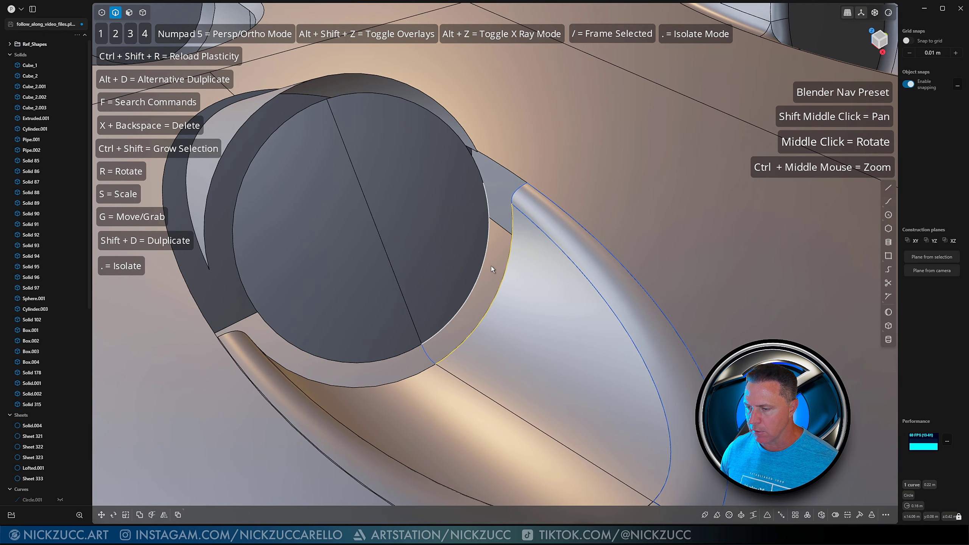
{"action": "left_click", "coordinate": [489, 237]}
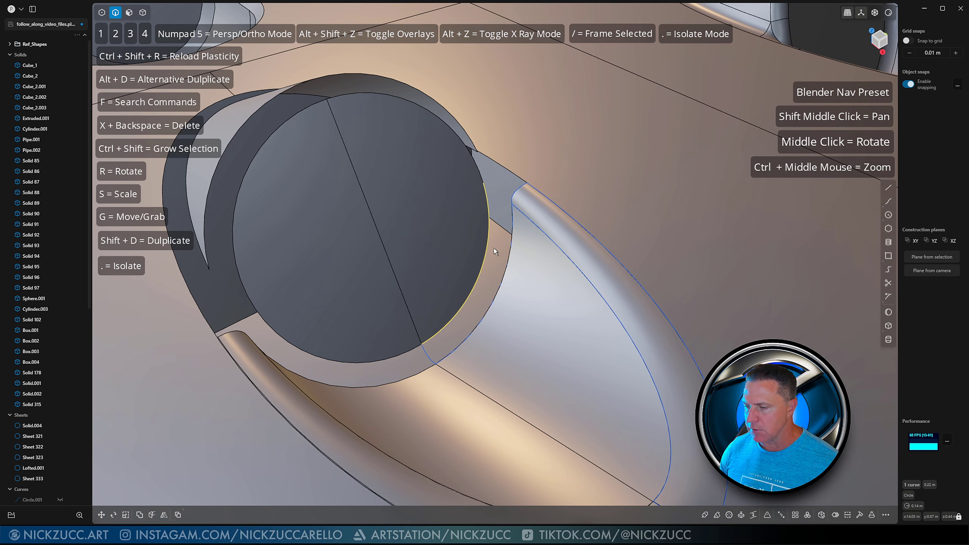
{"action": "mouse_move", "coordinate": [496, 248]}
{"action": "middle_mouse_down"}
{"action": "mouse_move", "coordinate": [468, 262]}
{"action": "mouse_move", "coordinate": [509, 256]}
{"action": "mouse_move", "coordinate": [501, 258]}
{"action": "middle_mouse_up"}
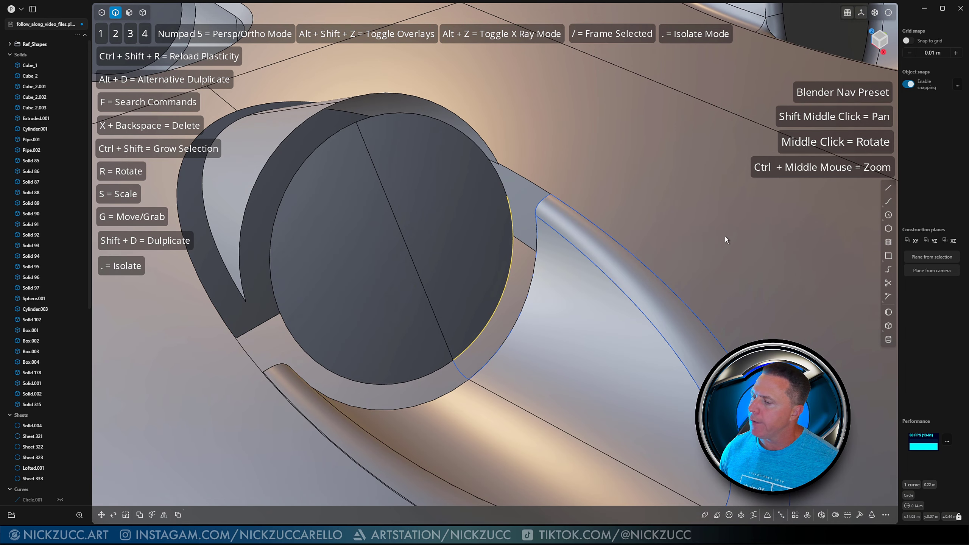
Step: Draw a straight line across the gap from the recess wall's inner corner, perpendicular to the duplicated cylinder rim curve
{"action": "left_click", "coordinate": [888, 188]}
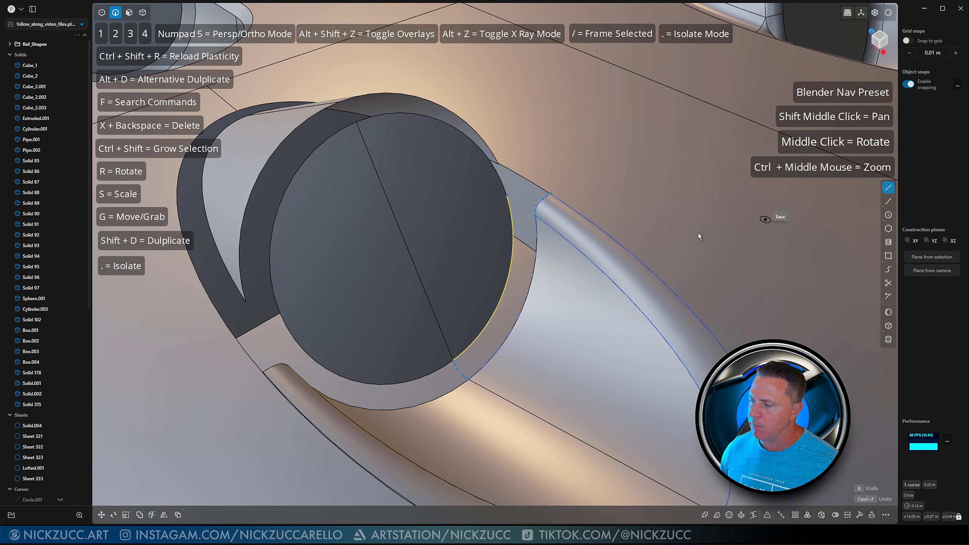
{"action": "middle_click_drag", "start_coordinate": [698, 234], "coordinate": [557, 239]}
{"action": "scroll", "coordinate": [558, 239], "scroll_direction": "up", "scroll_amount": 6}
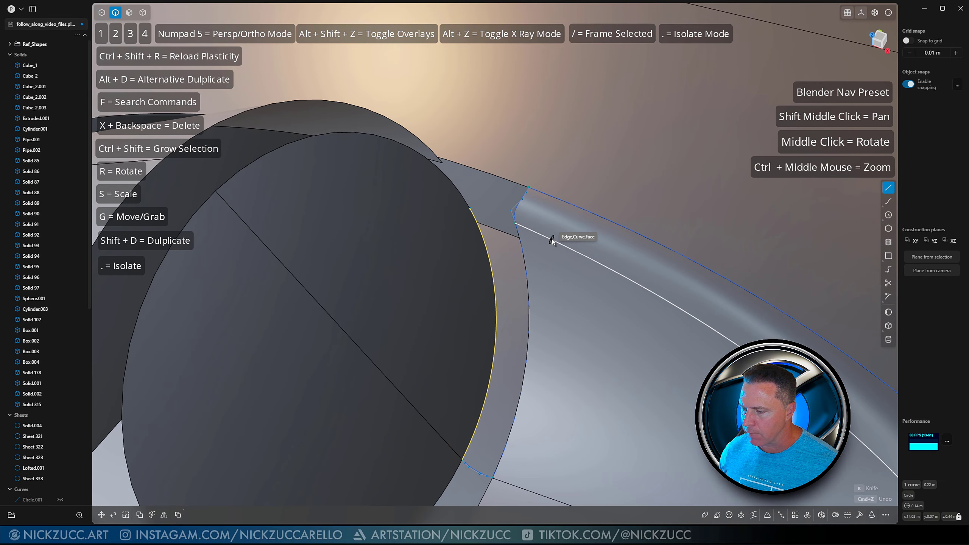
{"action": "left_click", "coordinate": [514, 221]}
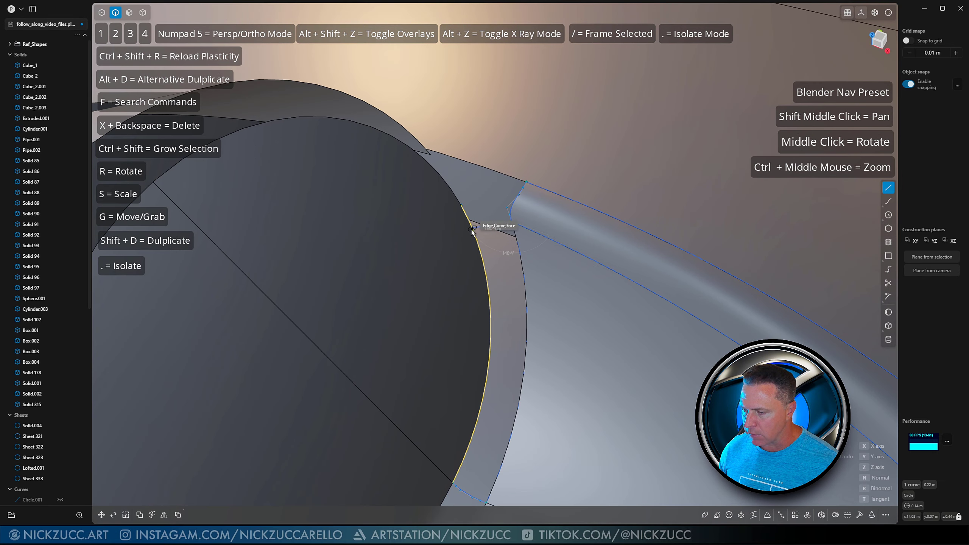
{"action": "middle_click_drag", "start_coordinate": [482, 225], "coordinate": [465, 216]}
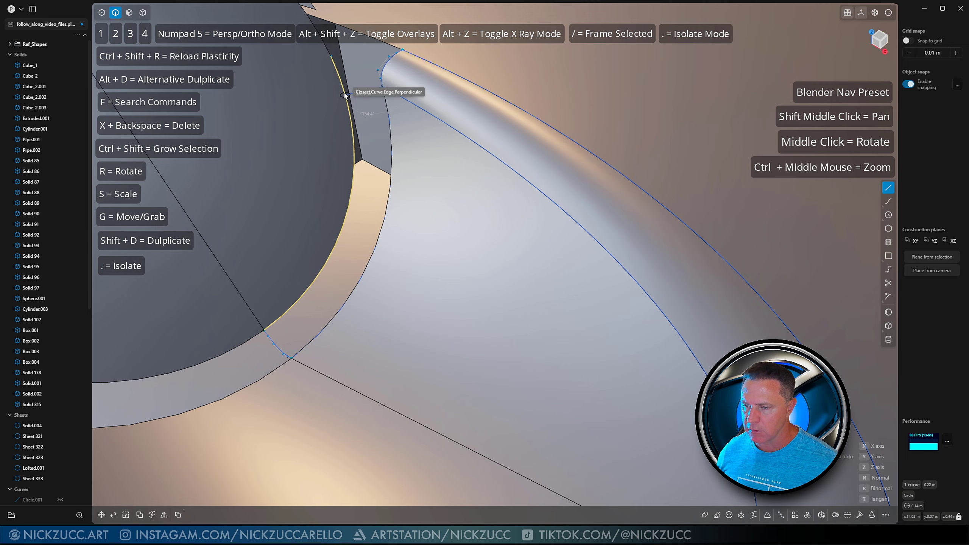
{"action": "middle_click_drag", "start_coordinate": [341, 93], "coordinate": [349, 132]}
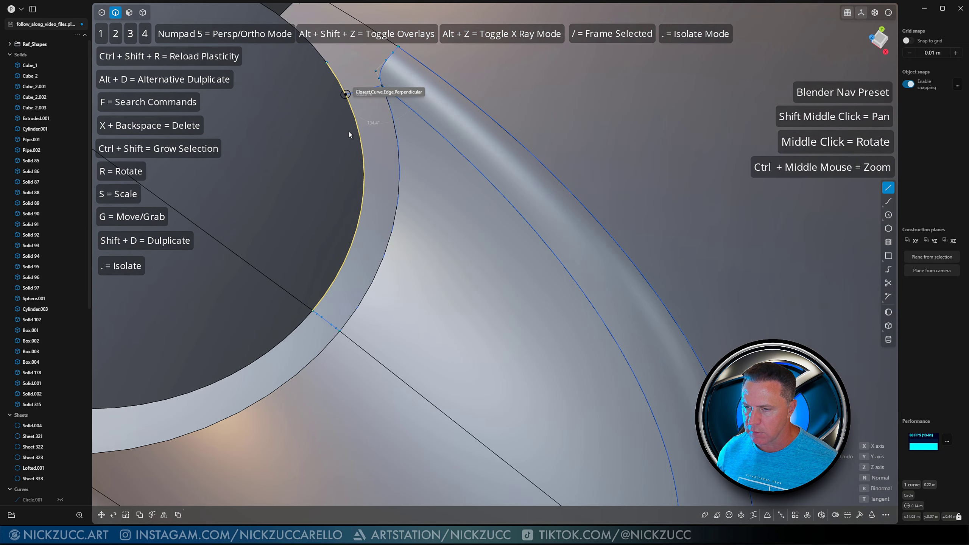
{"action": "left_click", "coordinate": [345, 95]}
{"action": "key", "text": "Escape"}
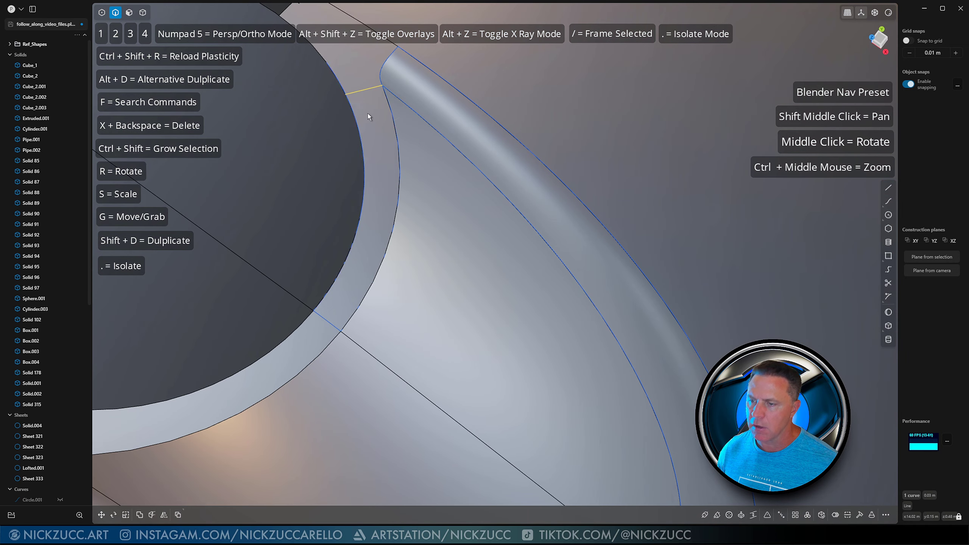
{"action": "middle_click_drag", "start_coordinate": [368, 113], "coordinate": [433, 189]}
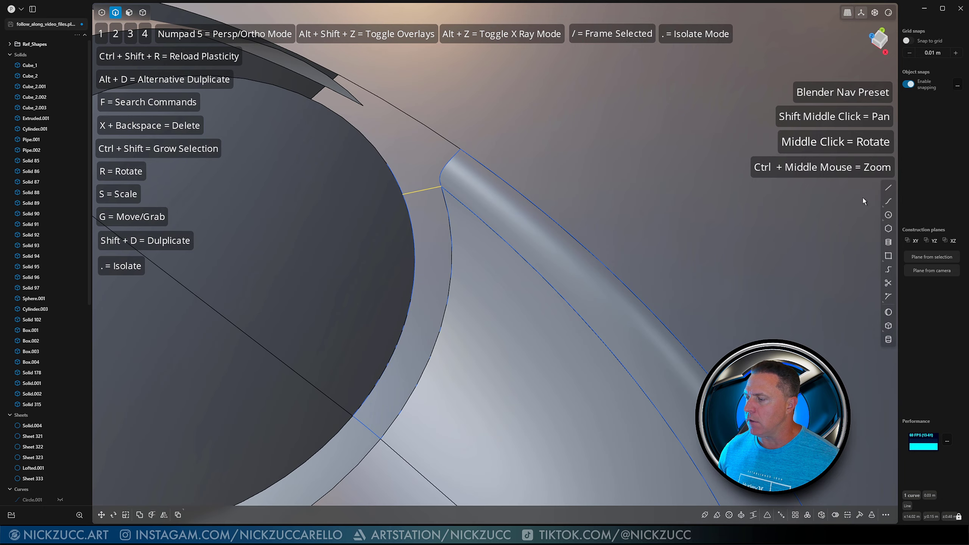
Step: Draw a straight line about 0.07 m long from the gap line's rim end onto the cylinder's top face, and delete the gap line
{"action": "left_click", "coordinate": [889, 192]}
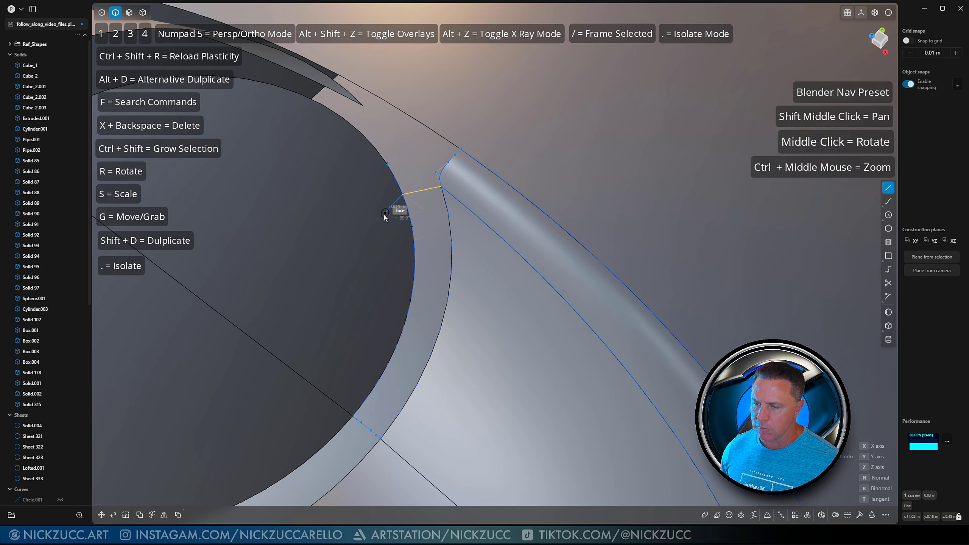
{"action": "left_click", "coordinate": [335, 265]}
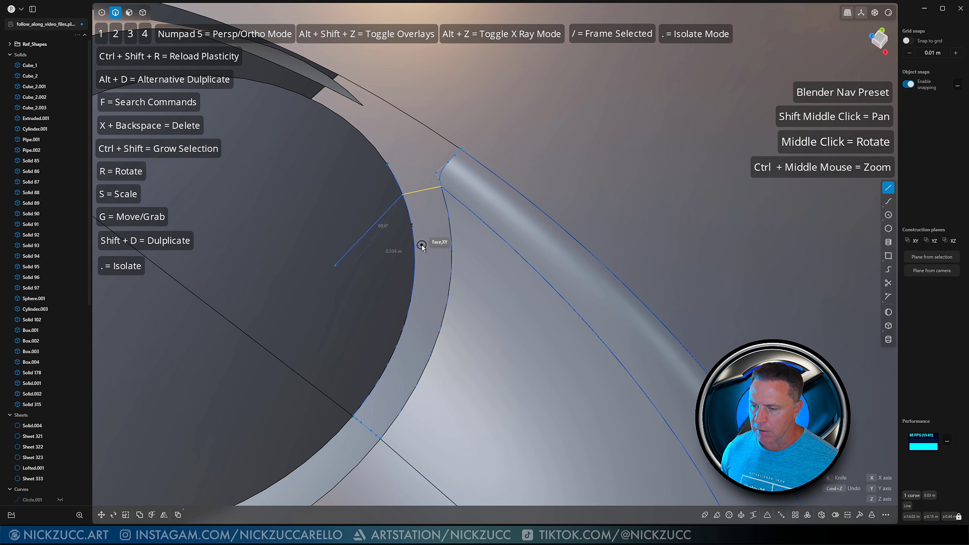
{"action": "left_click", "coordinate": [403, 195]}
{"action": "key", "text": "Escape"}
{"action": "left_click", "coordinate": [422, 191]}
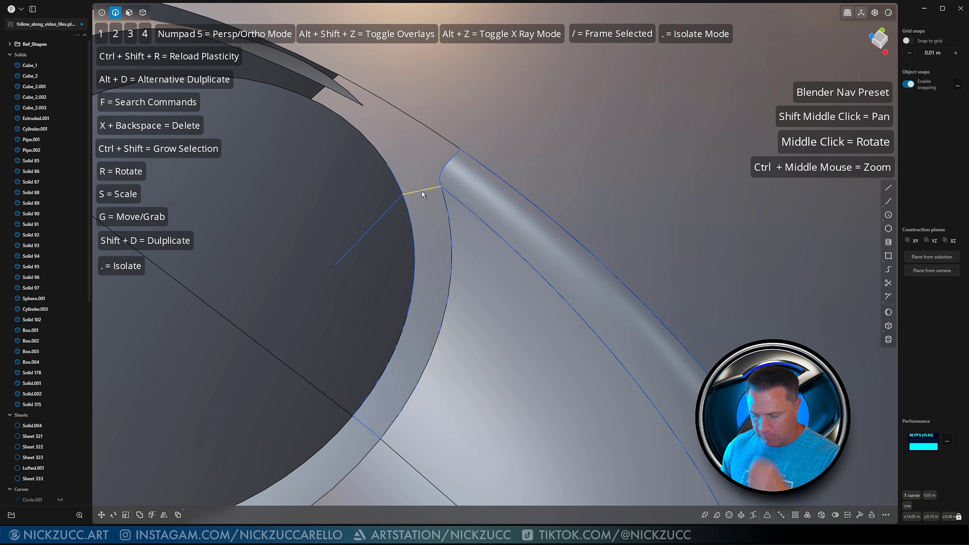
{"action": "key", "text": "BackSpace"}
{"action": "middle_click_drag", "start_coordinate": [417, 194], "coordinate": [417, 189]}
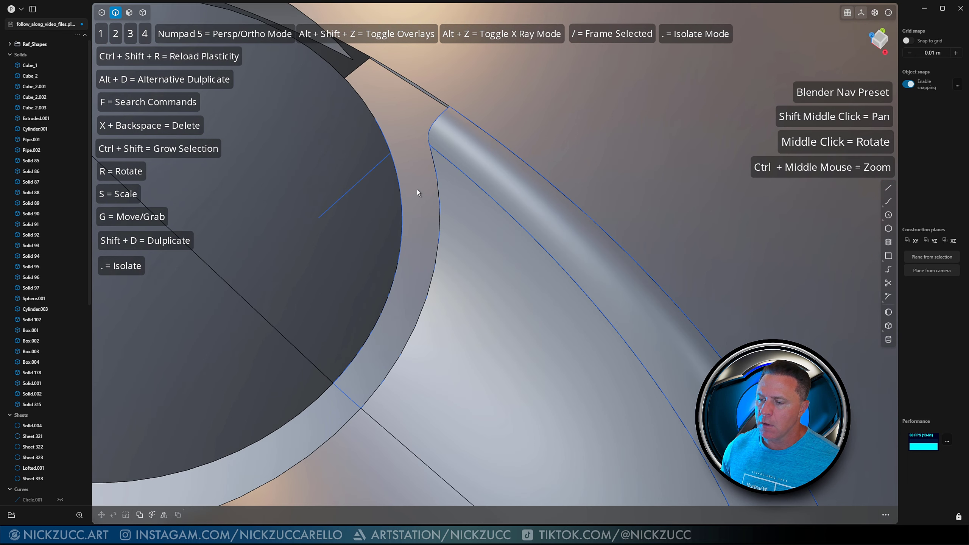
{"action": "left_click", "coordinate": [363, 178]}
{"action": "left_click", "coordinate": [459, 174], "text": "shift"}
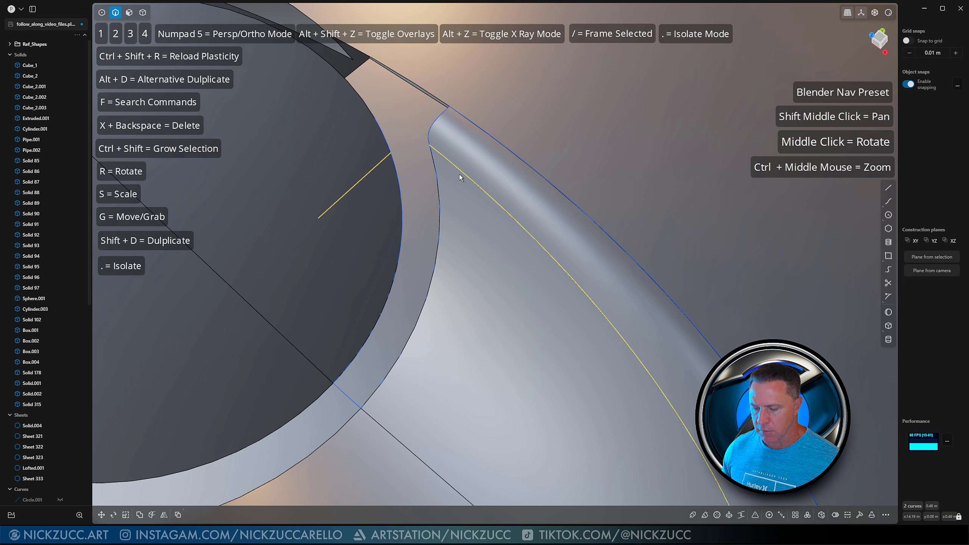
{"action": "key", "text": "shift+b"}
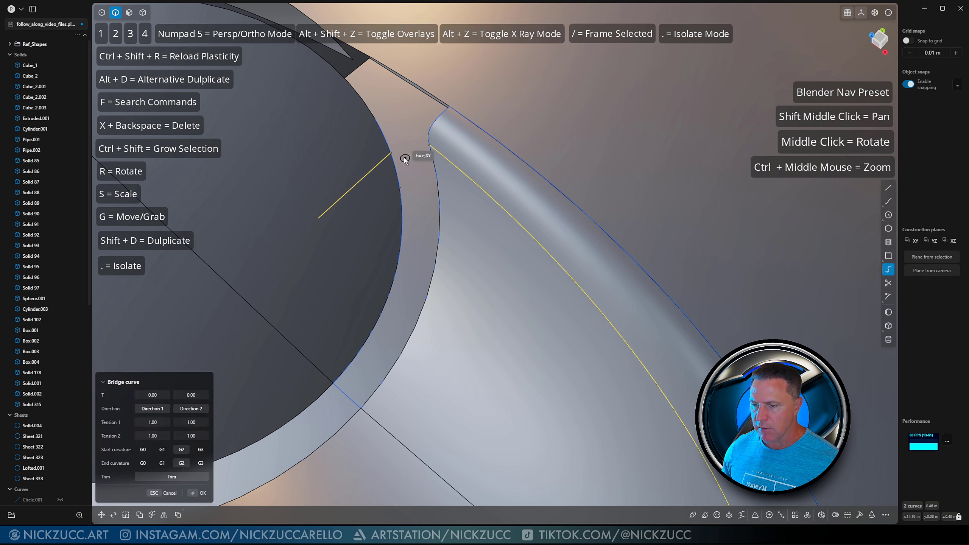
{"action": "left_click_drag", "start_coordinate": [392, 152], "coordinate": [427, 150]}
{"action": "middle_click_drag", "start_coordinate": [427, 149], "coordinate": [440, 136]}
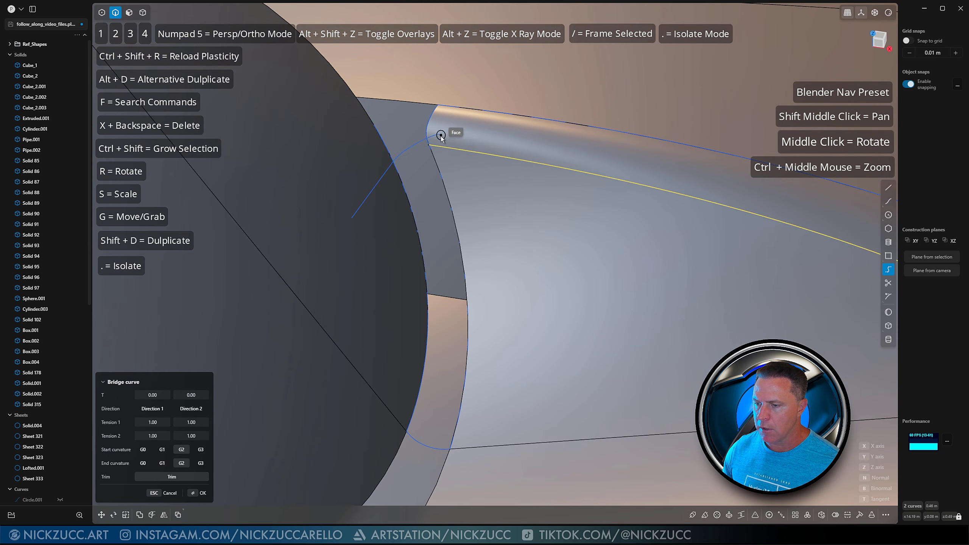
{"action": "left_click_drag", "start_coordinate": [441, 136], "coordinate": [428, 146]}
{"action": "key", "text": "Return"}
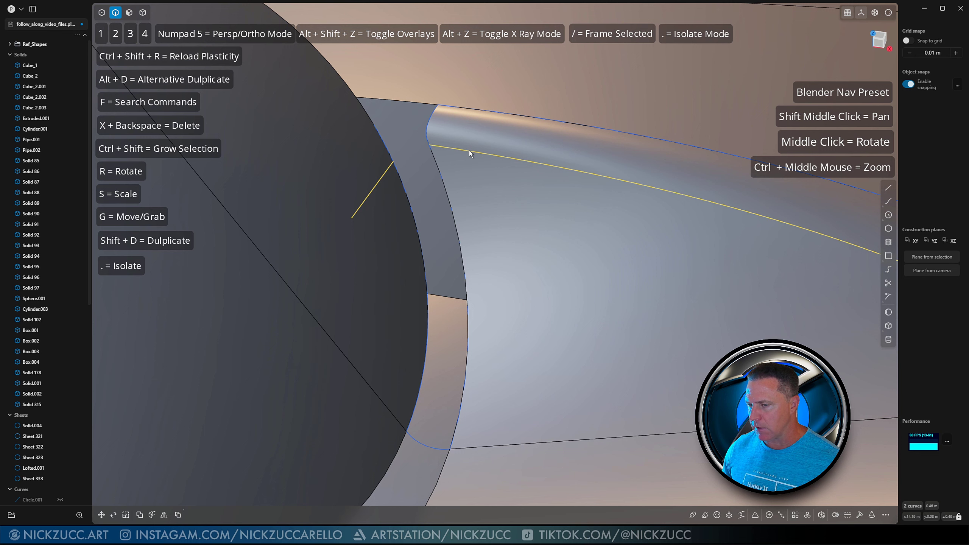
Step: Isolate the construction line and the inner recess edge curve, and bridge their facing ends with G2 curvature at both ends
{"action": "key", "text": "period"}
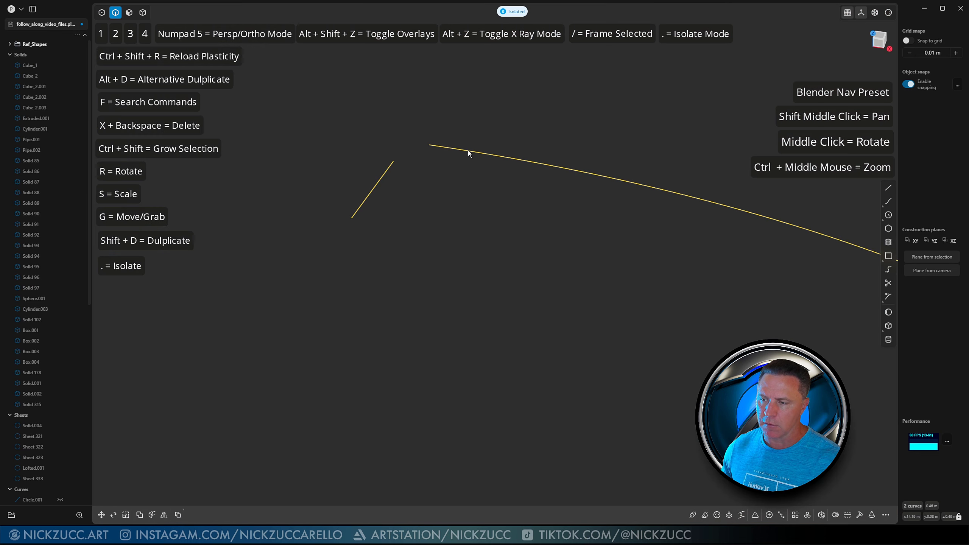
{"action": "left_click", "coordinate": [452, 166]}
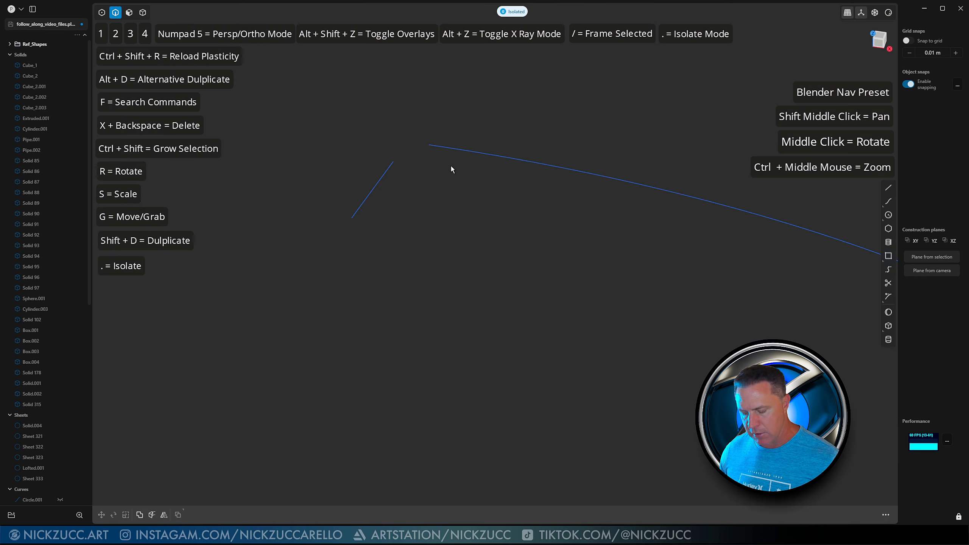
{"action": "left_click", "coordinate": [386, 171]}
{"action": "left_click", "coordinate": [453, 146], "text": "shift"}
{"action": "key", "text": "shift+b"}
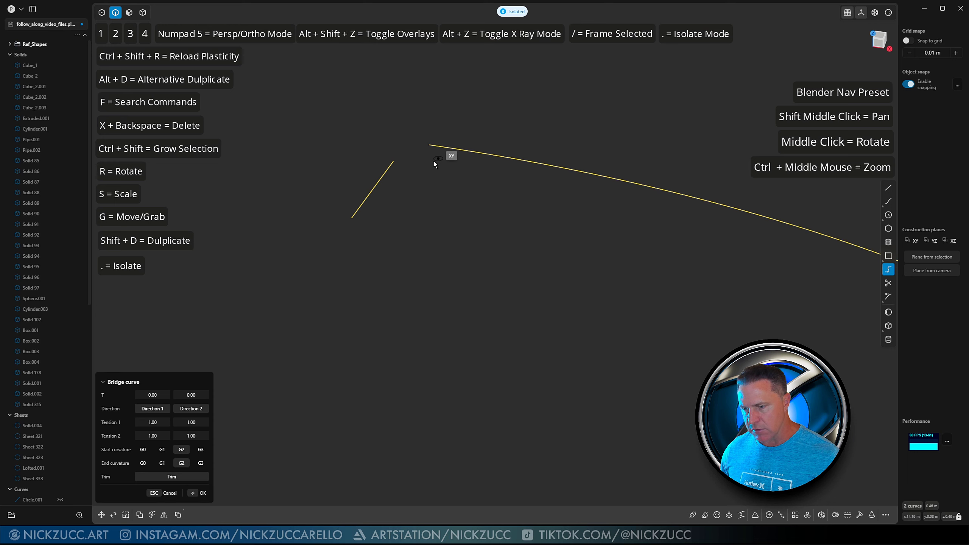
{"action": "left_click", "coordinate": [398, 162]}
{"action": "left_click", "coordinate": [422, 150]}
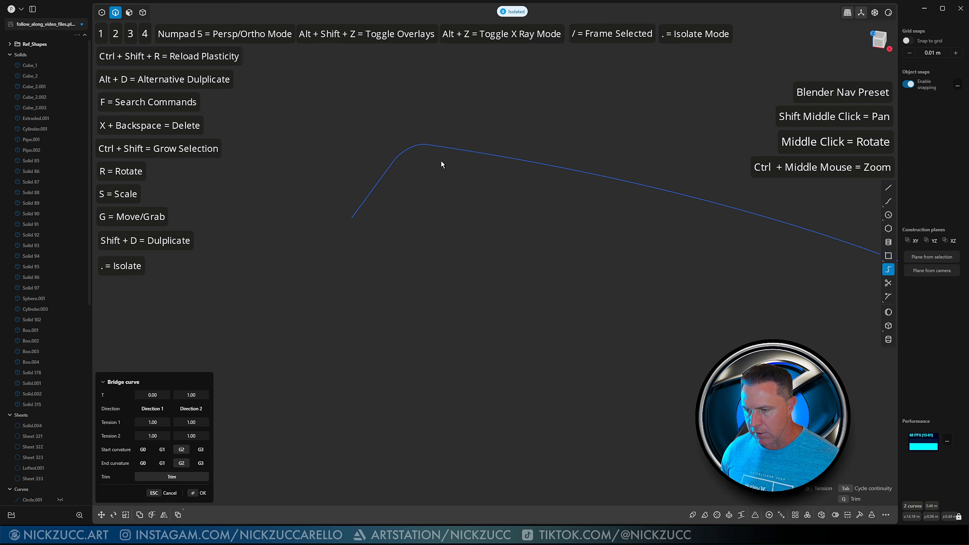
{"action": "key", "text": "Return"}
{"action": "left_click", "coordinate": [450, 164]}
{"action": "mouse_move", "coordinate": [450, 164]}
{"action": "middle_mouse_down"}
{"action": "mouse_move", "coordinate": [413, 149]}
{"action": "mouse_move", "coordinate": [426, 152]}
{"action": "mouse_move", "coordinate": [424, 182]}
{"action": "middle_mouse_up"}
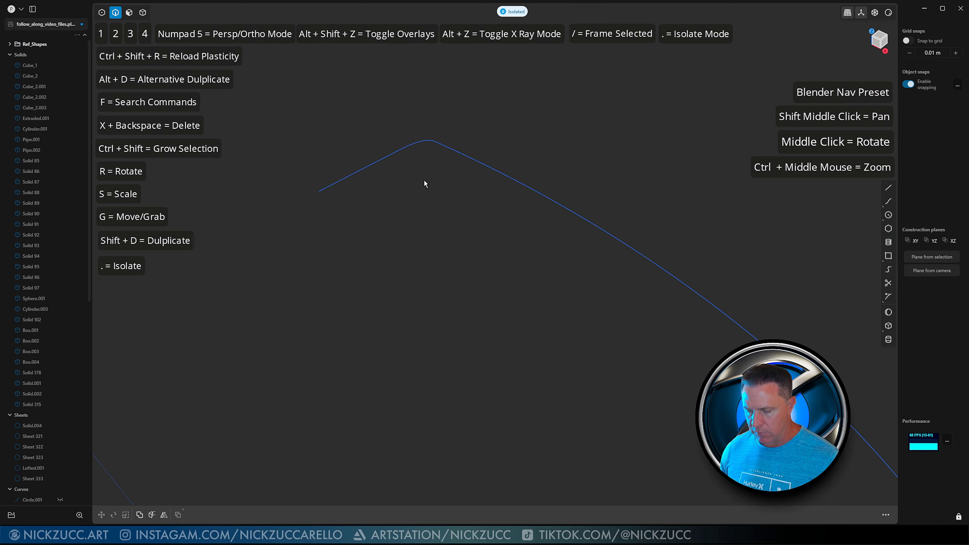
Step: Bring back the hidden geometry and delete the straight construction line on the cylinder's top face
{"action": "key", "text": "period"}
{"action": "middle_click_drag", "start_coordinate": [450, 150], "coordinate": [415, 161]}
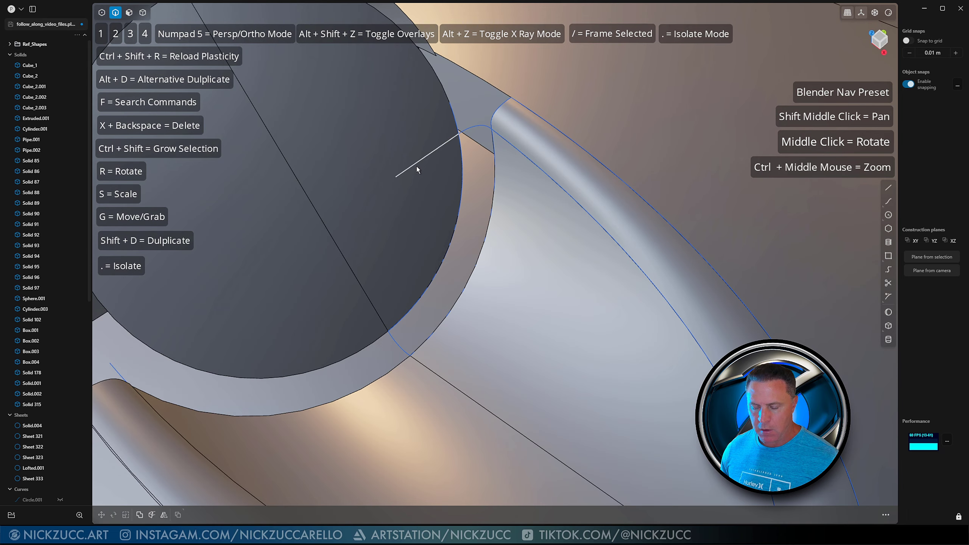
{"action": "left_click", "coordinate": [416, 165]}
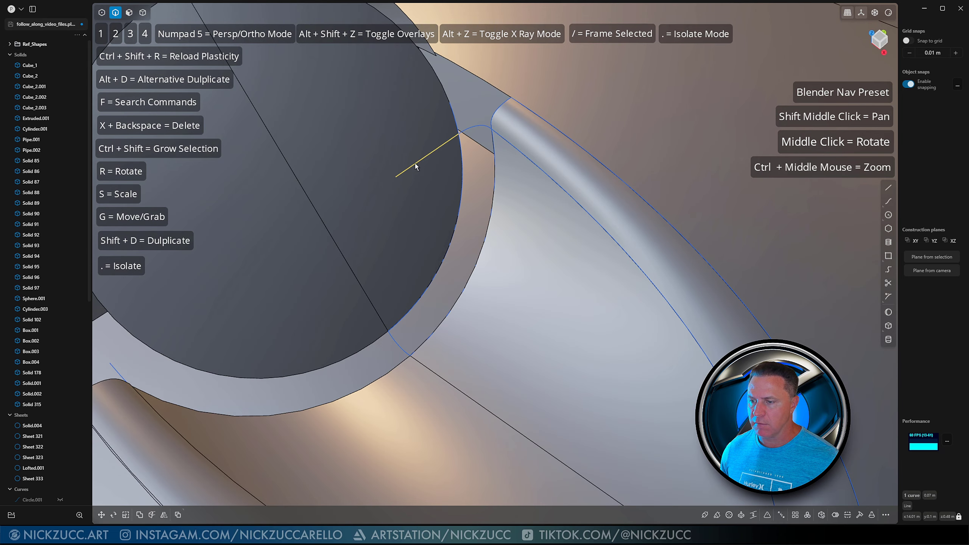
{"action": "key", "text": "Escape"}
{"action": "middle_click_drag", "start_coordinate": [440, 153], "coordinate": [429, 147]}
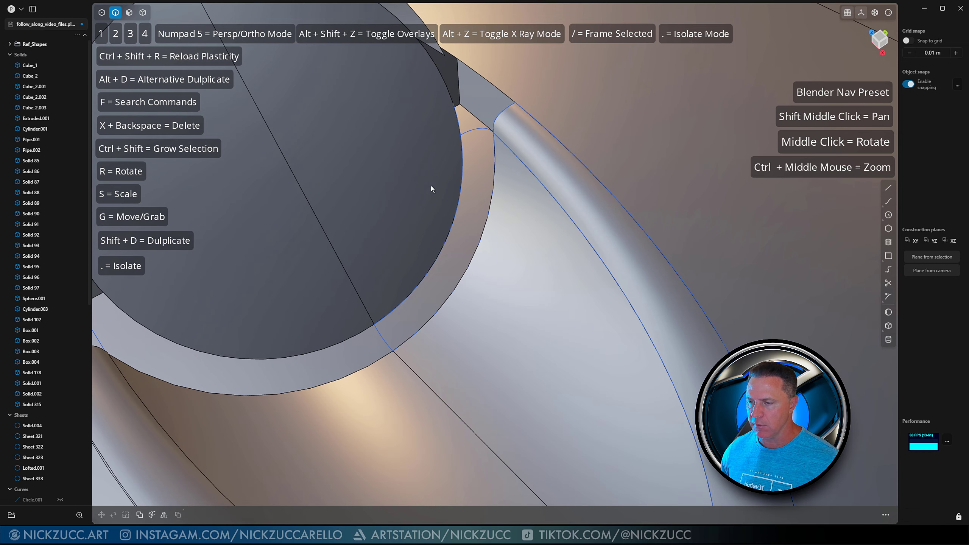
Step: Loft a surface between the duplicated rim curve and the recess wall's edge, using both bridge curves as guides
{"action": "middle_click_drag", "start_coordinate": [430, 258], "coordinate": [490, 208]}
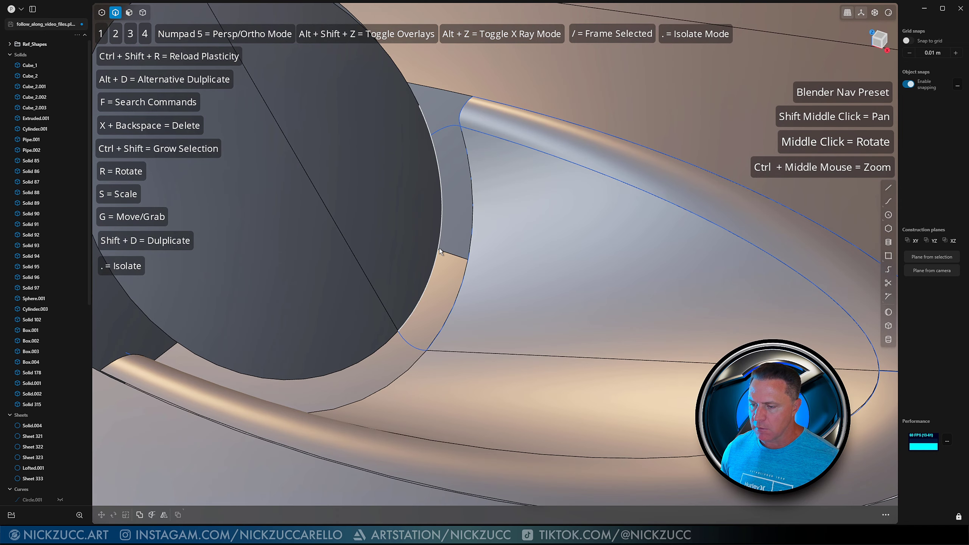
{"action": "left_click", "coordinate": [412, 315]}
{"action": "left_click", "coordinate": [457, 299], "text": "shift"}
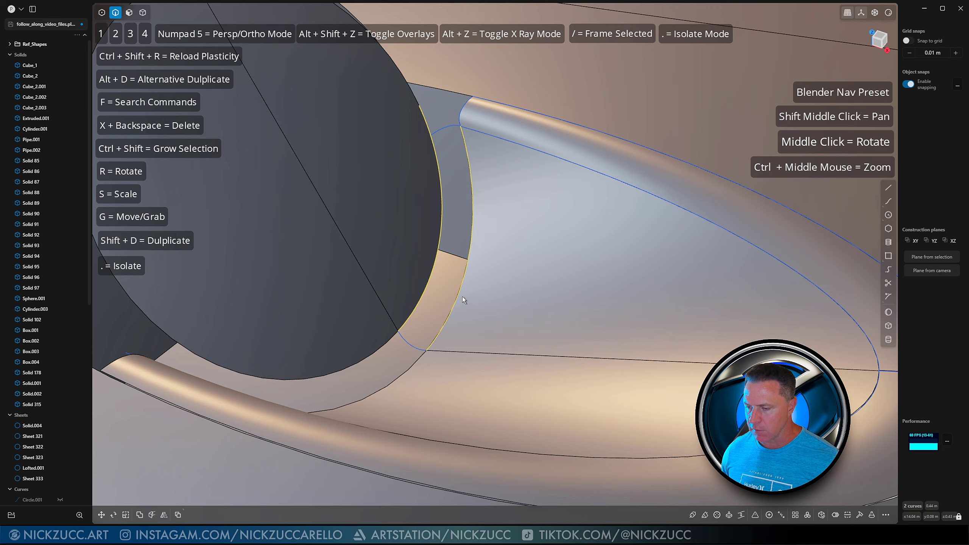
{"action": "middle_click_drag", "start_coordinate": [515, 263], "coordinate": [479, 274]}
{"action": "key", "text": "l"}
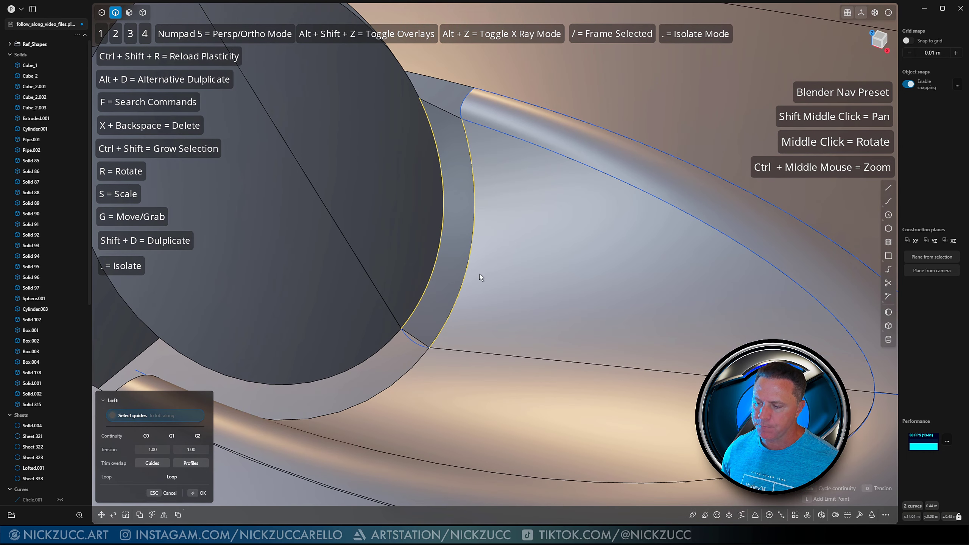
{"action": "left_click", "coordinate": [417, 345]}
{"action": "middle_click_drag", "start_coordinate": [416, 346], "coordinate": [456, 171]}
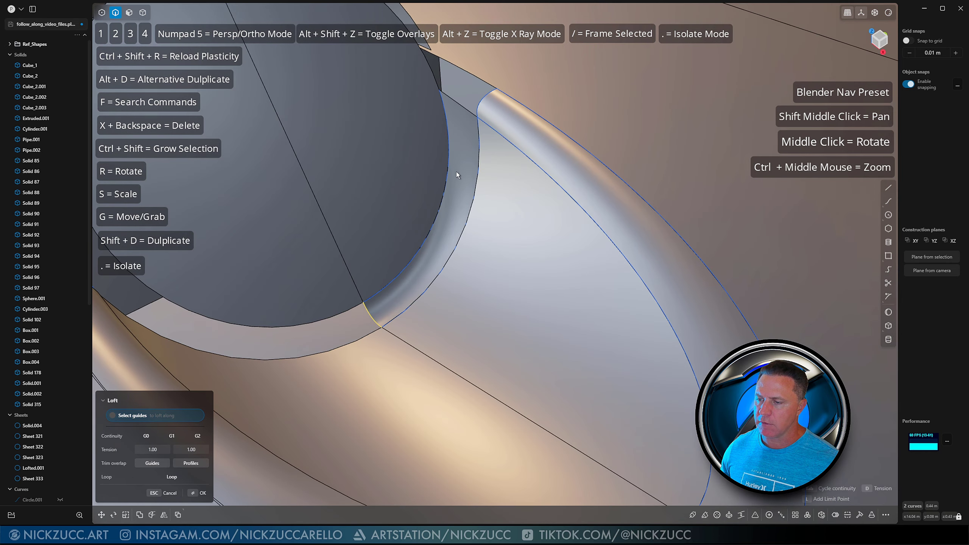
{"action": "middle_click_drag", "start_coordinate": [465, 107], "coordinate": [440, 162]}
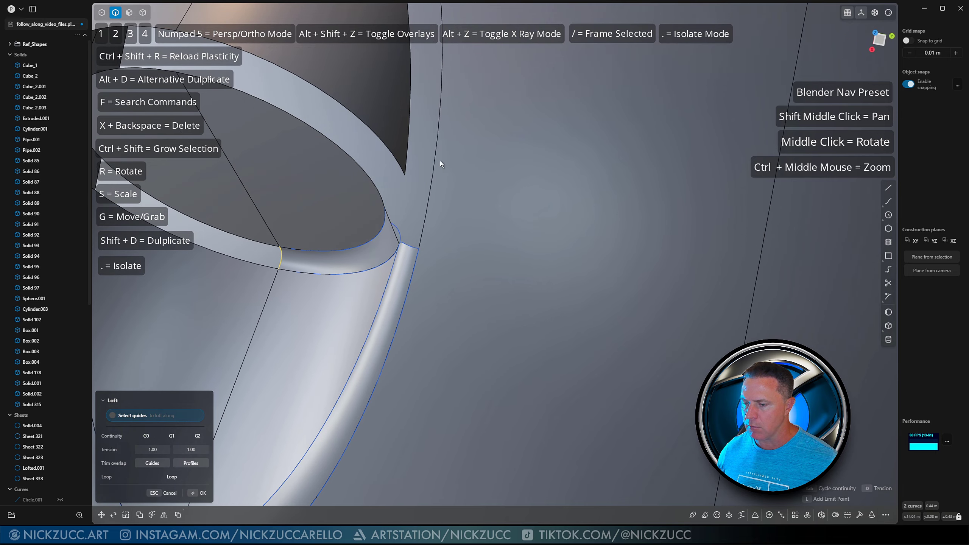
{"action": "middle_click_drag", "start_coordinate": [400, 233], "coordinate": [400, 257]}
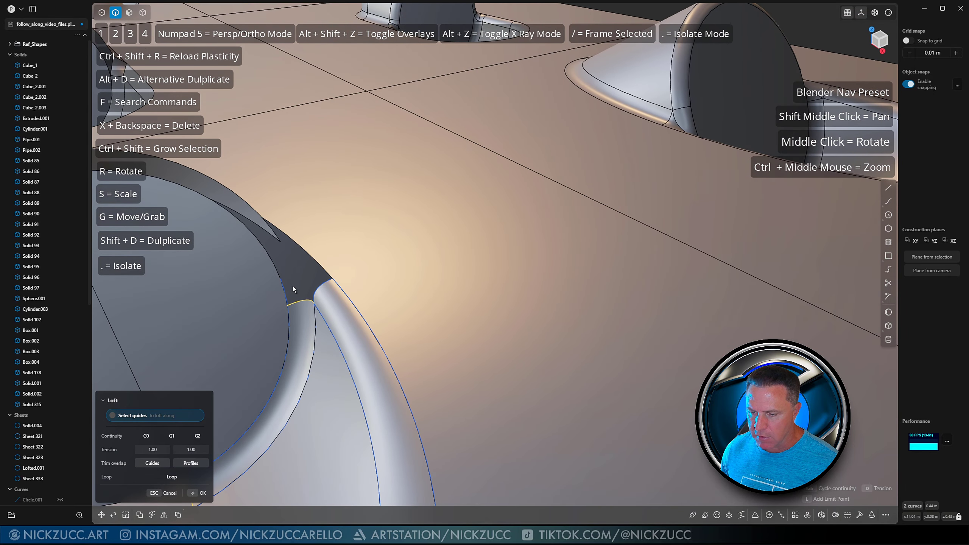
{"action": "middle_click_drag", "start_coordinate": [291, 281], "coordinate": [327, 270]}
{"action": "key", "text": "Return"}
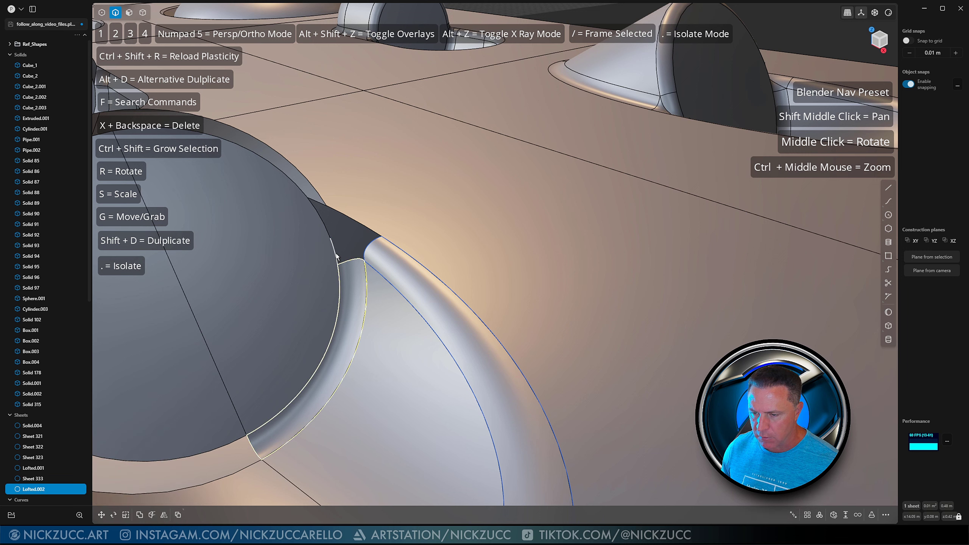
Step: Cut the duplicated rim curve where the upper bridge curve meets the cylinder's rim
{"action": "left_click", "coordinate": [337, 257]}
{"action": "middle_click_drag", "start_coordinate": [397, 274], "coordinate": [406, 269]}
{"action": "left_click", "coordinate": [888, 296]}
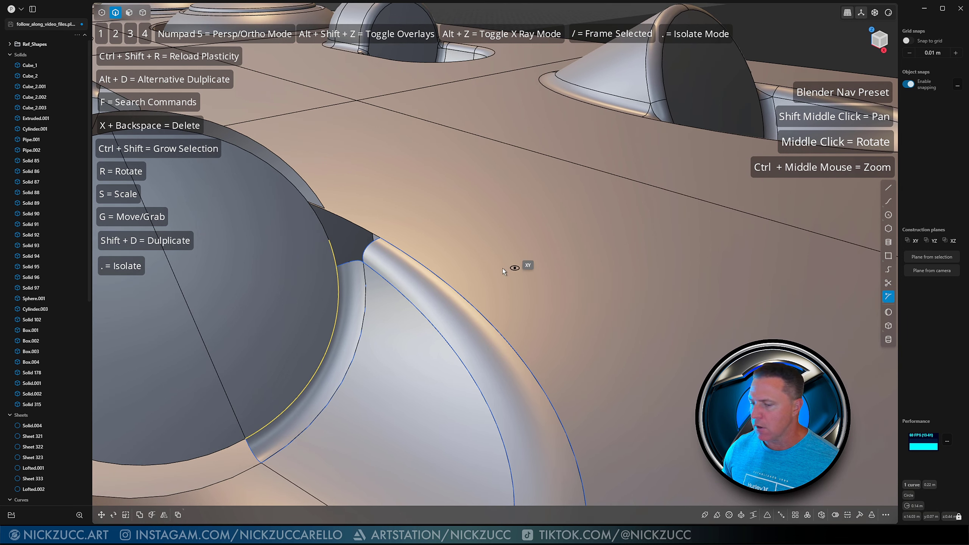
{"action": "left_click", "coordinate": [336, 265]}
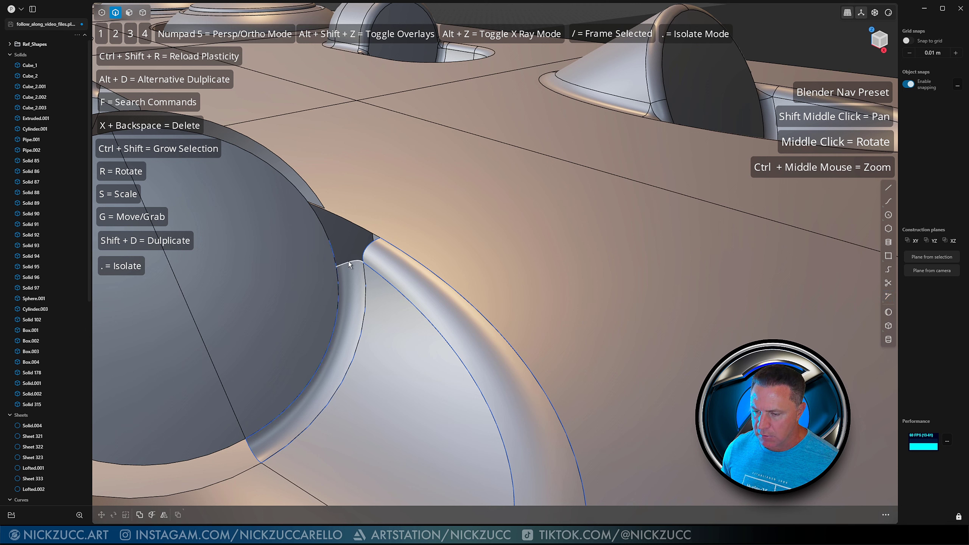
{"action": "left_click", "coordinate": [332, 265]}
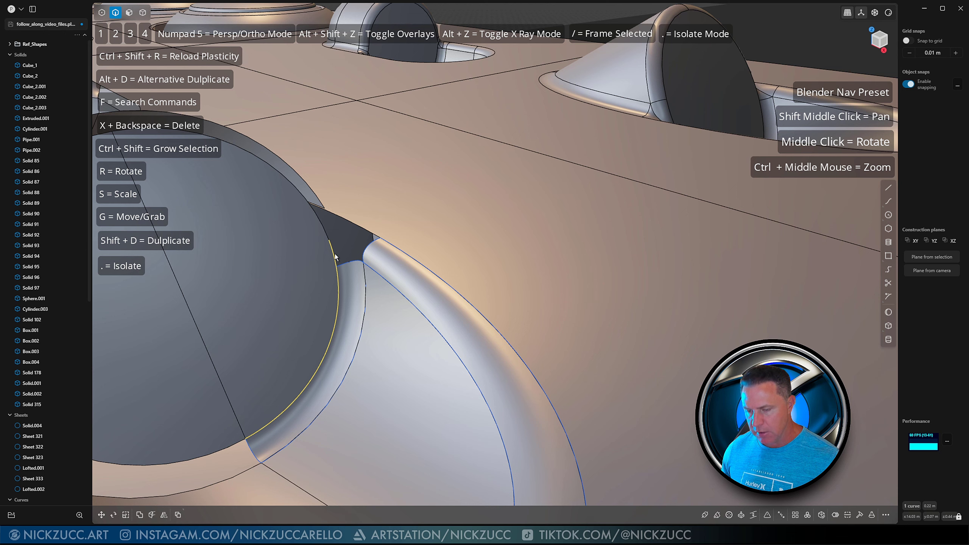
{"action": "left_click", "coordinate": [338, 253]}
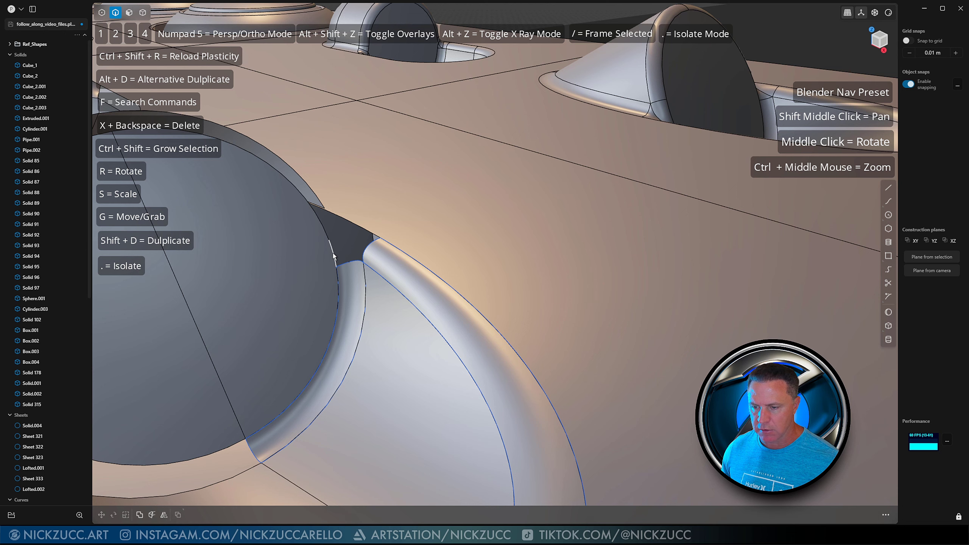
Step: Mirror the new lofted blend surface across the recess's lengthwise centre seam onto the opposite side
{"action": "middle_click_drag", "start_coordinate": [350, 253], "coordinate": [369, 321]}
{"action": "key", "text": "4"}
{"action": "left_click", "coordinate": [373, 291]}
{"action": "key", "text": "alt+x"}
{"action": "middle_click_drag", "start_coordinate": [353, 369], "coordinate": [400, 312]}
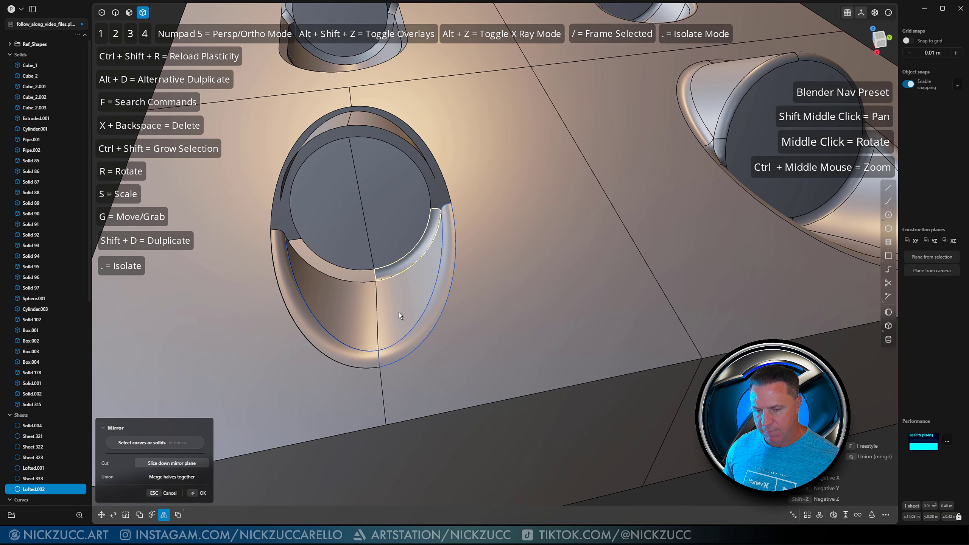
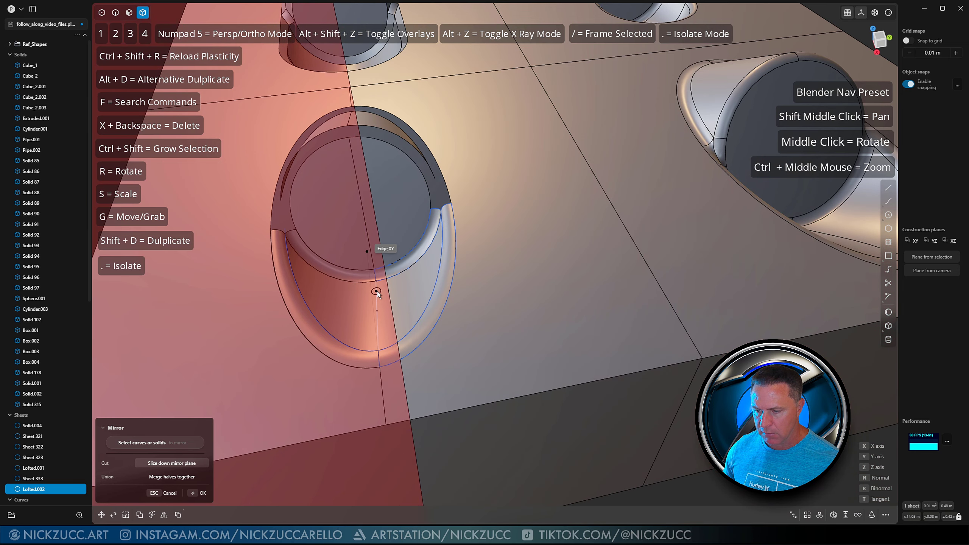
{"action": "left_click", "coordinate": [384, 311]}
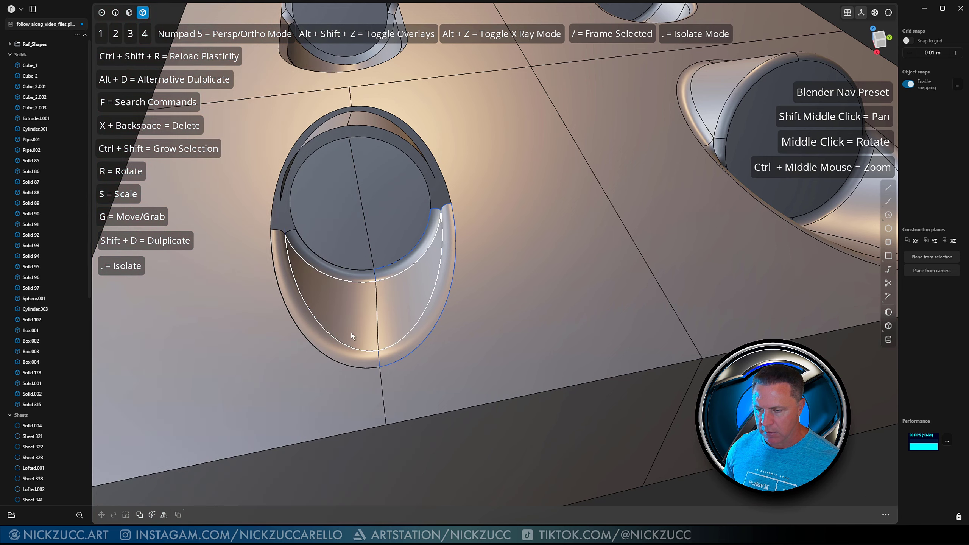
Step: Draw a short line from the lower end of the cylinder wall's cut edge to the closest point on the outer elliptical outline
{"action": "middle_click_drag", "start_coordinate": [386, 364], "coordinate": [262, 268]}
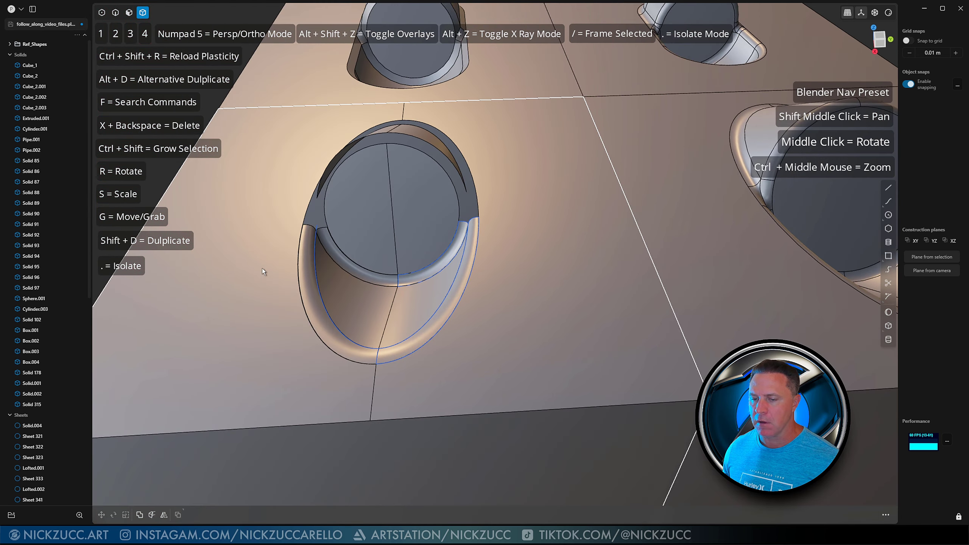
{"action": "middle_click_drag", "start_coordinate": [162, 178], "coordinate": [438, 274]}
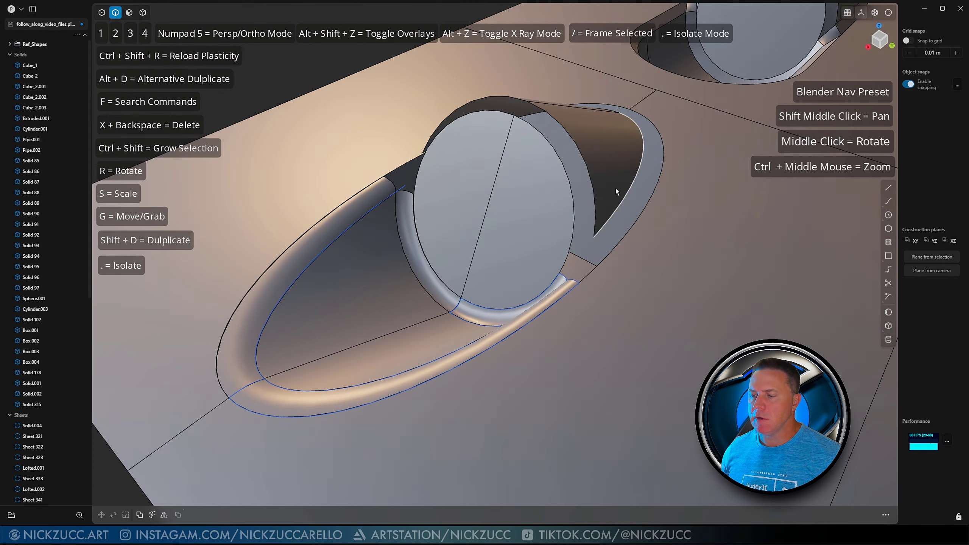
{"action": "middle_click_drag", "start_coordinate": [615, 188], "coordinate": [541, 226]}
{"action": "left_click", "coordinate": [888, 189]}
{"action": "scroll", "coordinate": [535, 291], "scroll_direction": "up", "scroll_amount": 5}
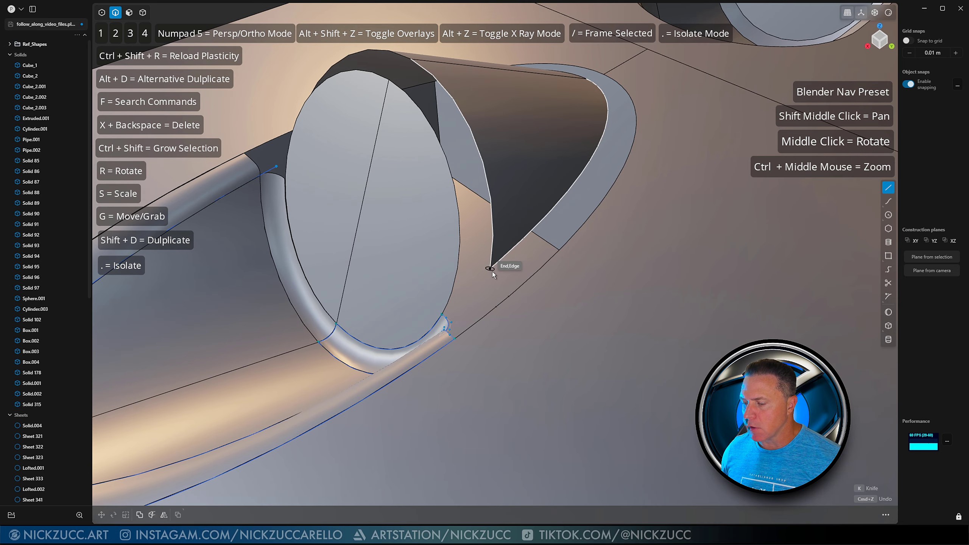
{"action": "left_click", "coordinate": [491, 268]}
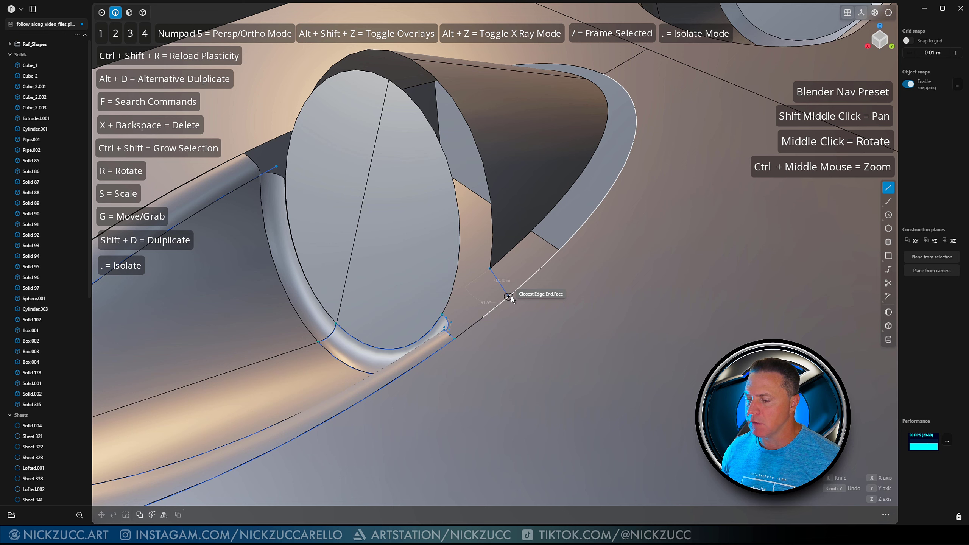
{"action": "left_click", "coordinate": [508, 296]}
{"action": "middle_click_drag", "start_coordinate": [541, 288], "coordinate": [579, 314]}
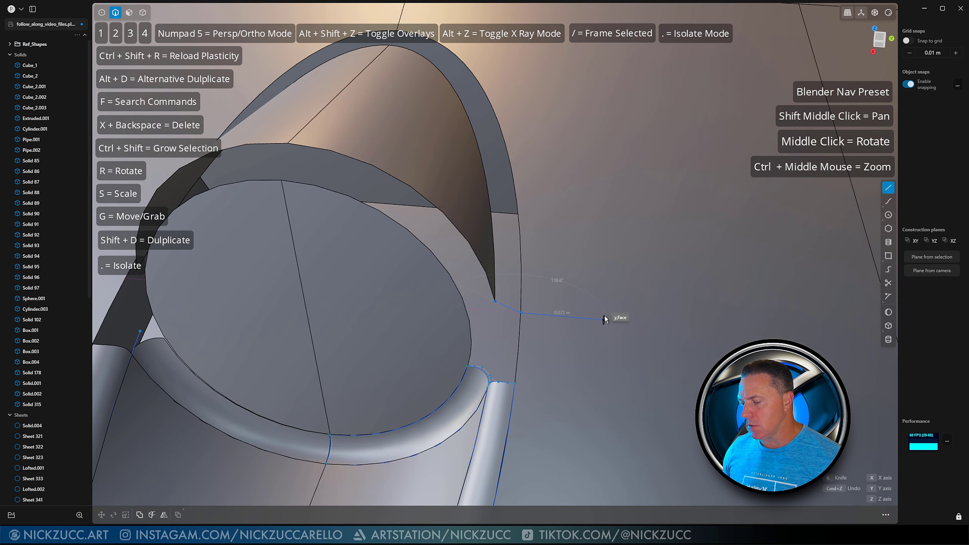
{"action": "right_click", "coordinate": [574, 313]}
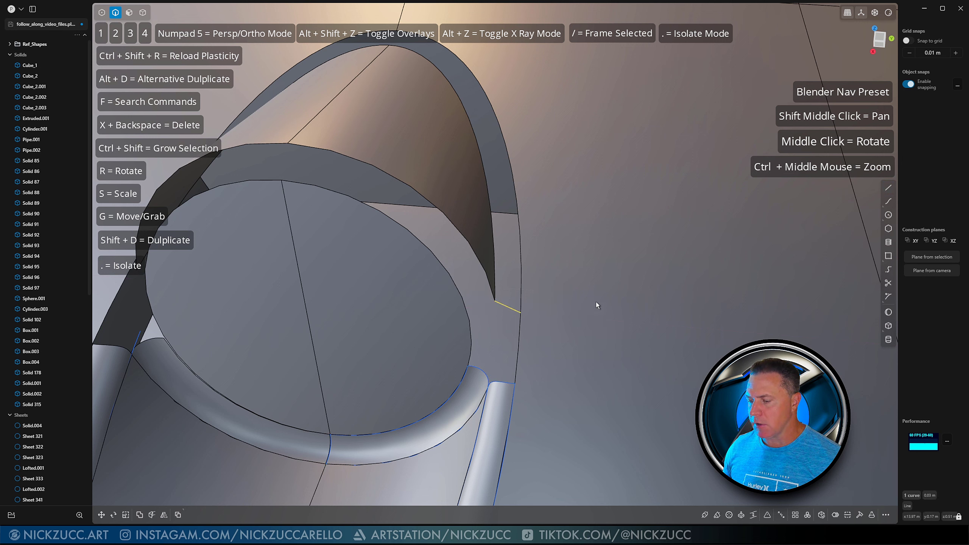
Step: Draw a straight Y-axis line outward across the surface from the short line's outer end, and delete the short line
{"action": "key", "text": "shift+r"}
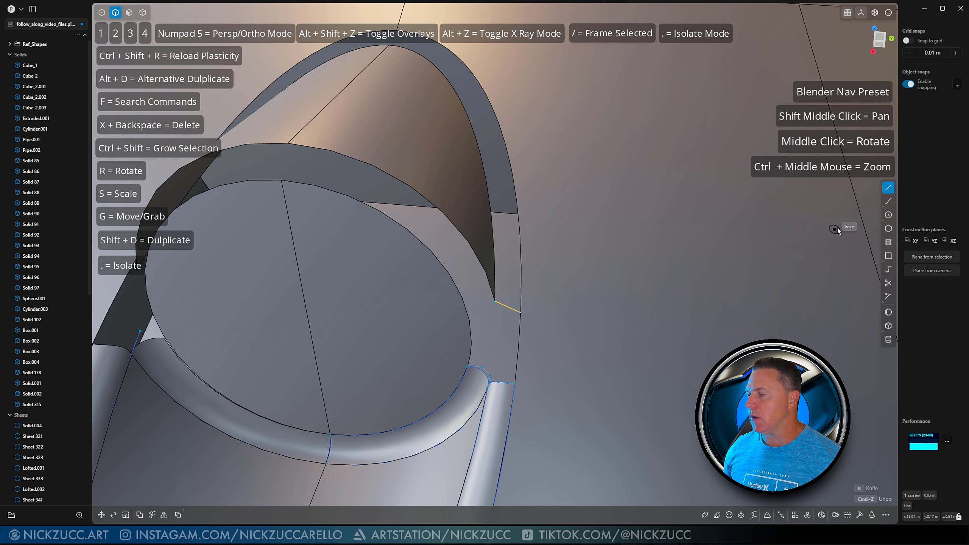
{"action": "left_click", "coordinate": [523, 313]}
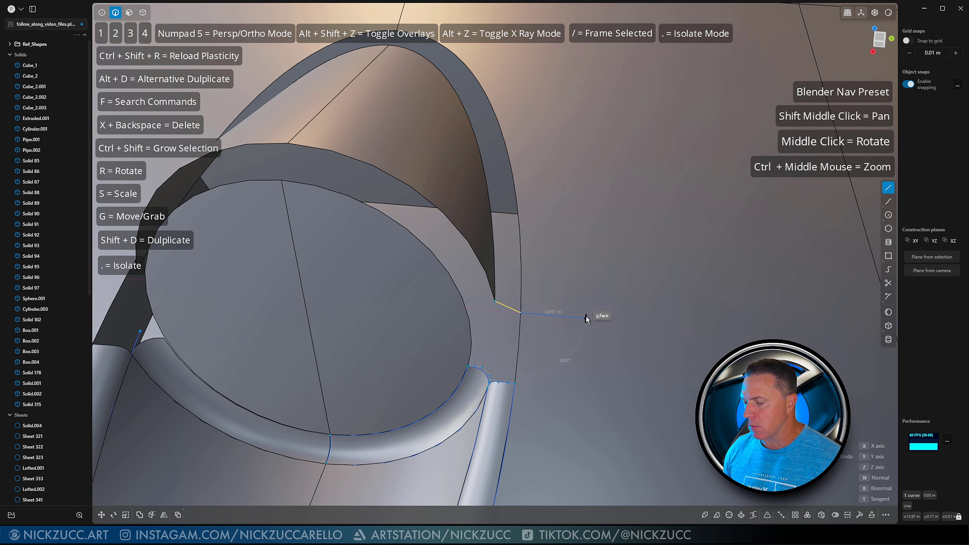
{"action": "left_click", "coordinate": [610, 318]}
{"action": "middle_click_drag", "start_coordinate": [606, 331], "coordinate": [525, 292]}
{"action": "left_click", "coordinate": [535, 288]}
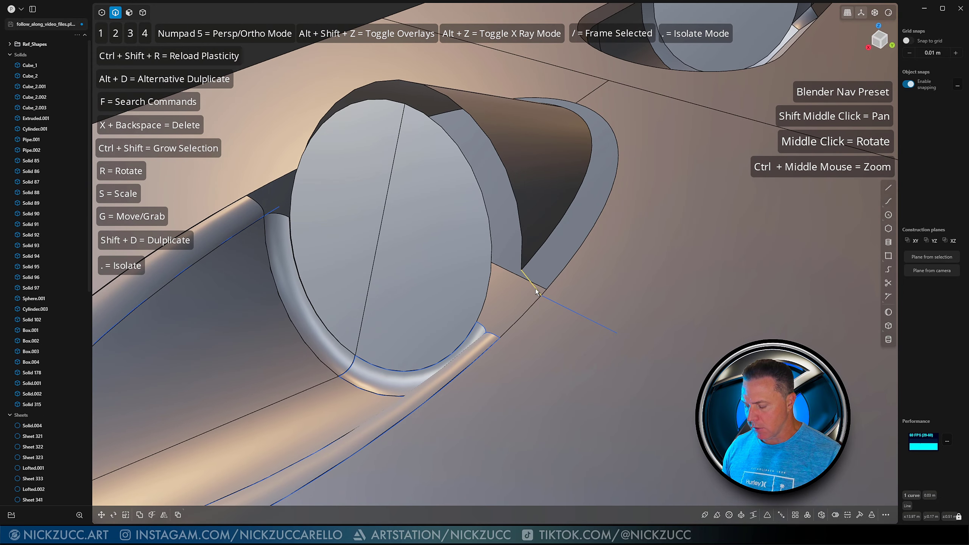
{"action": "key", "text": "x"}
Step: Duplicate the cylinder wall's curved cut edge as a curve in place, and isolate it with the straight outward line
{"action": "left_click", "coordinate": [522, 256]}
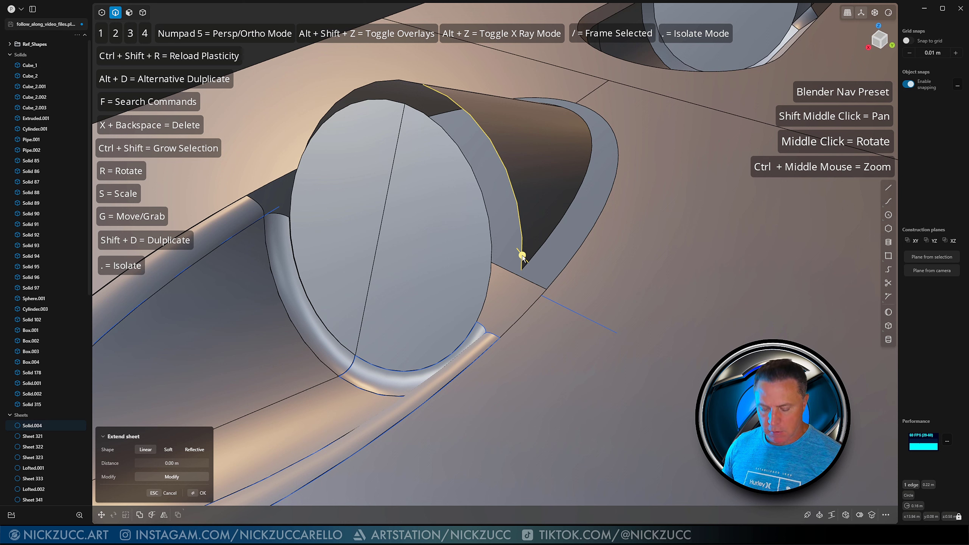
{"action": "key", "text": "g"}
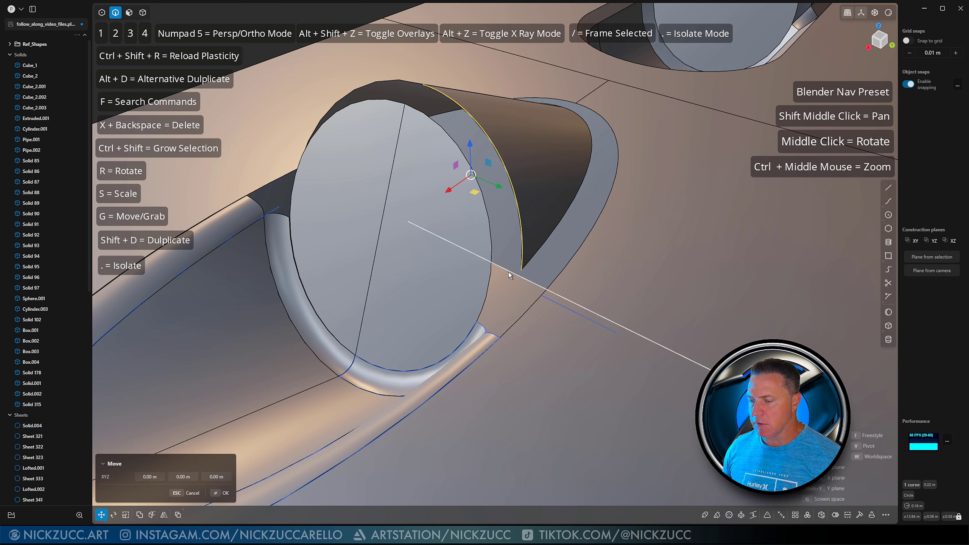
{"action": "left_click", "coordinate": [563, 310], "text": "shift"}
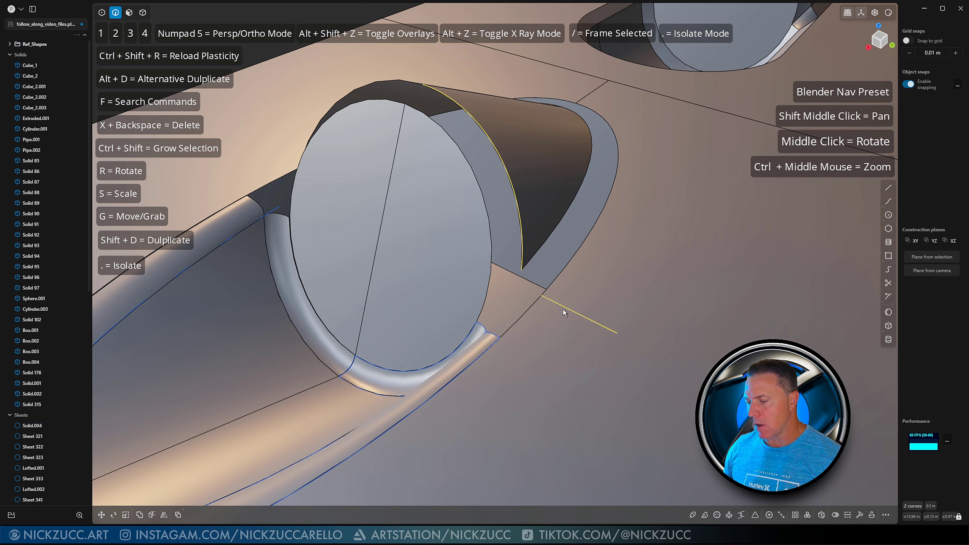
{"action": "key", "text": "period"}
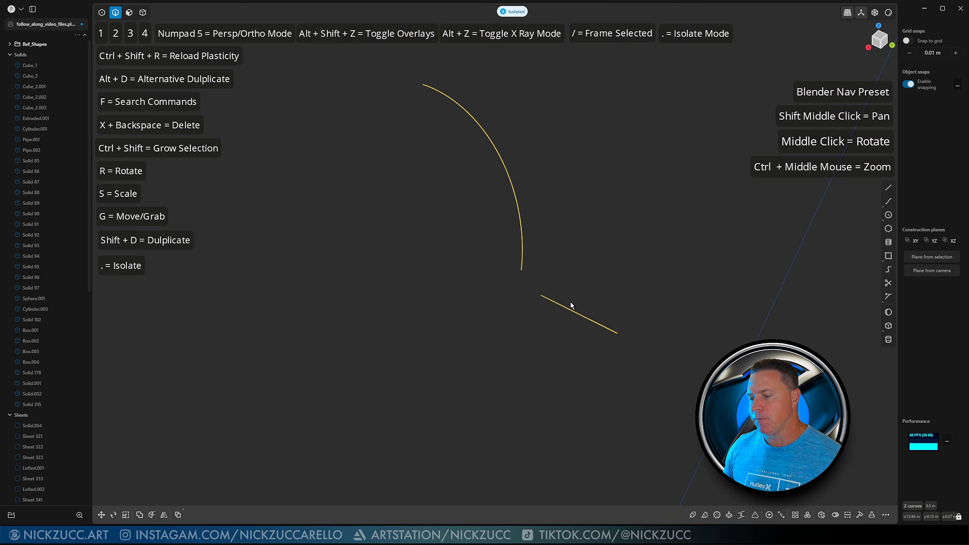
{"action": "mouse_move", "coordinate": [525, 318]}
{"action": "middle_mouse_down"}
{"action": "mouse_move", "coordinate": [534, 309]}
{"action": "mouse_move", "coordinate": [523, 315]}
{"action": "middle_mouse_up"}
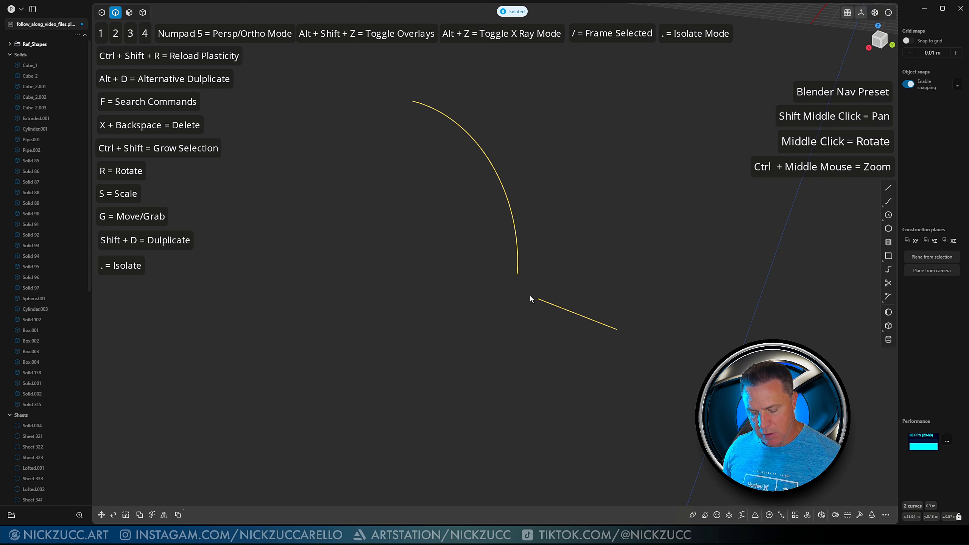
Step: Bridge the facing ends of the arc and the straight line with G2 curvature at both ends, and restore the hidden geometry
{"action": "key", "text": "shift+b"}
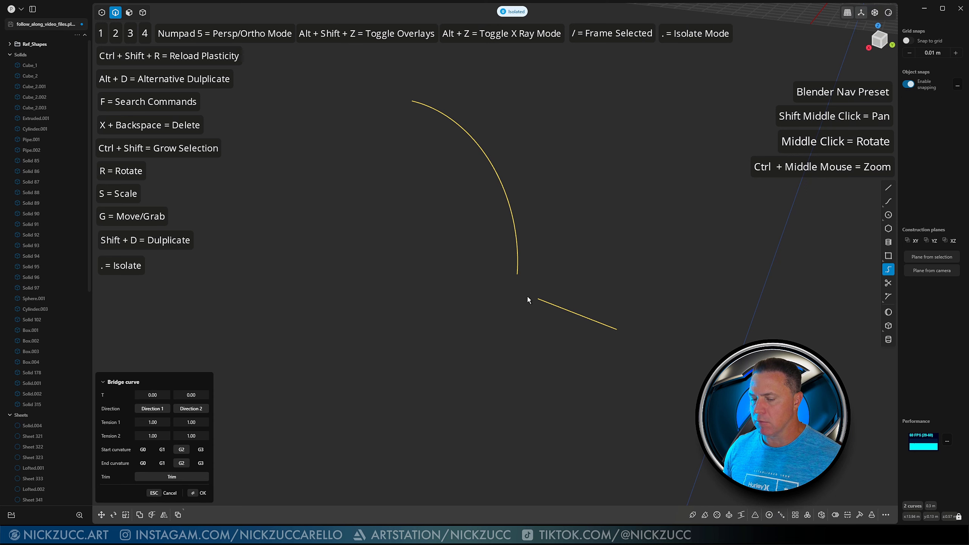
{"action": "left_click", "coordinate": [517, 274]}
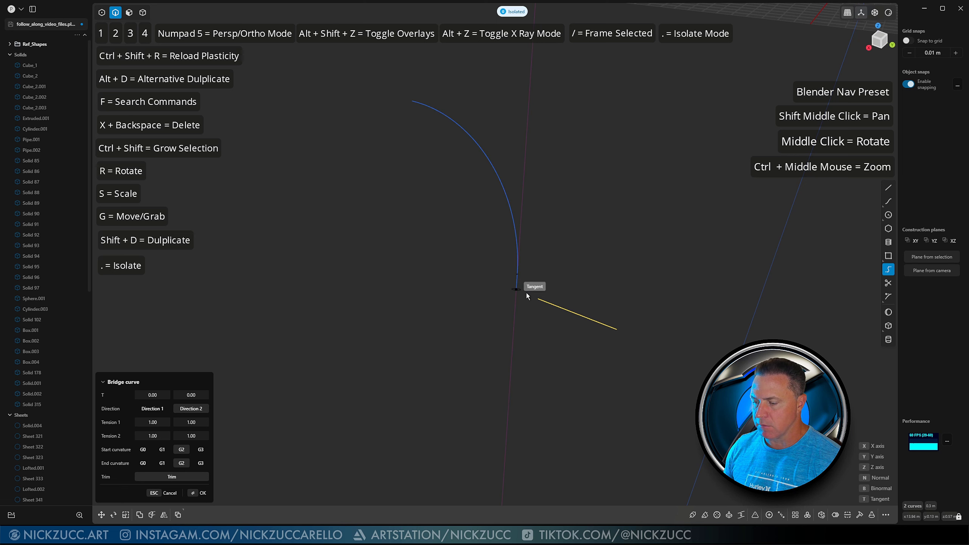
{"action": "left_click", "coordinate": [538, 299]}
{"action": "key", "text": "Return"}
{"action": "left_click", "coordinate": [532, 321]}
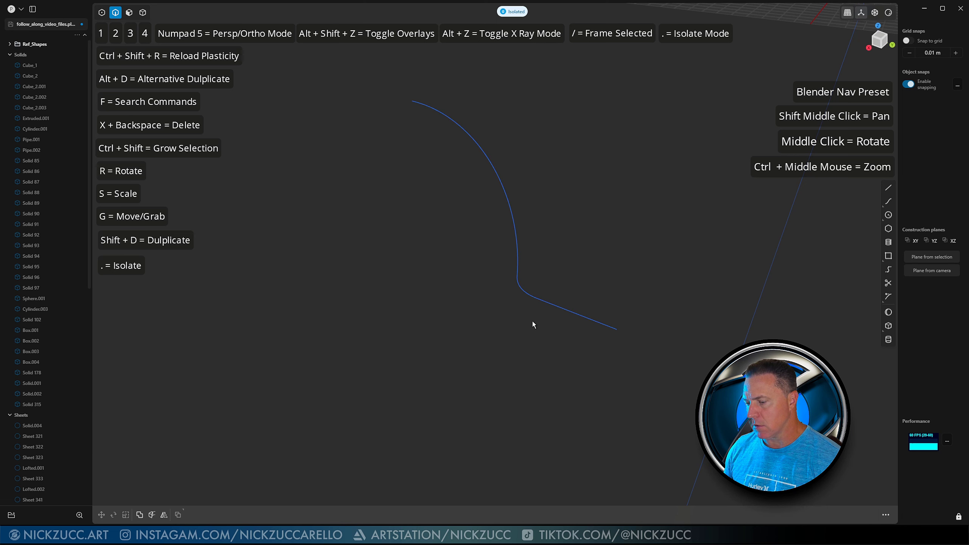
{"action": "key", "text": "period"}
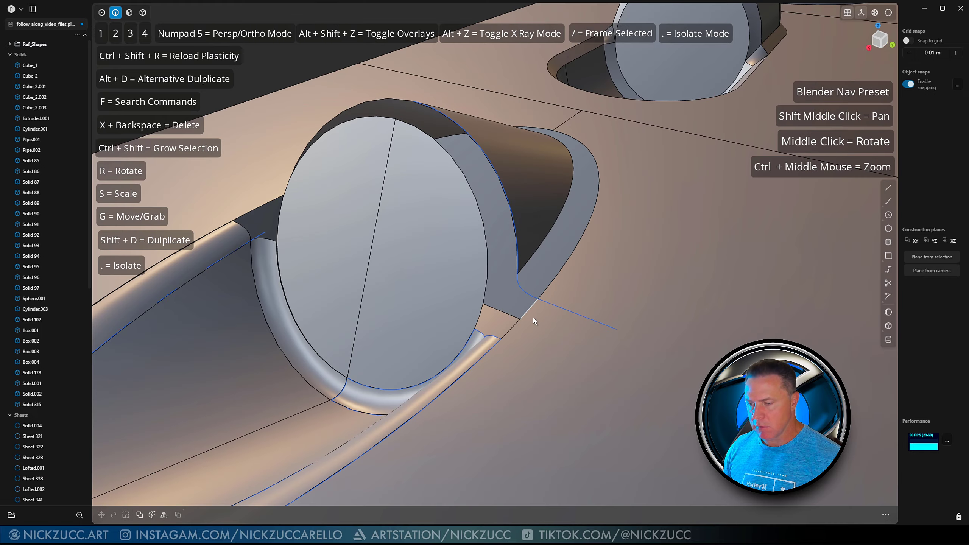
Step: Duplicate the inner and outer edges of the open gap behind the cylinder as curves in place
{"action": "middle_click_drag", "start_coordinate": [533, 318], "coordinate": [558, 264]}
{"action": "left_click", "coordinate": [516, 299]}
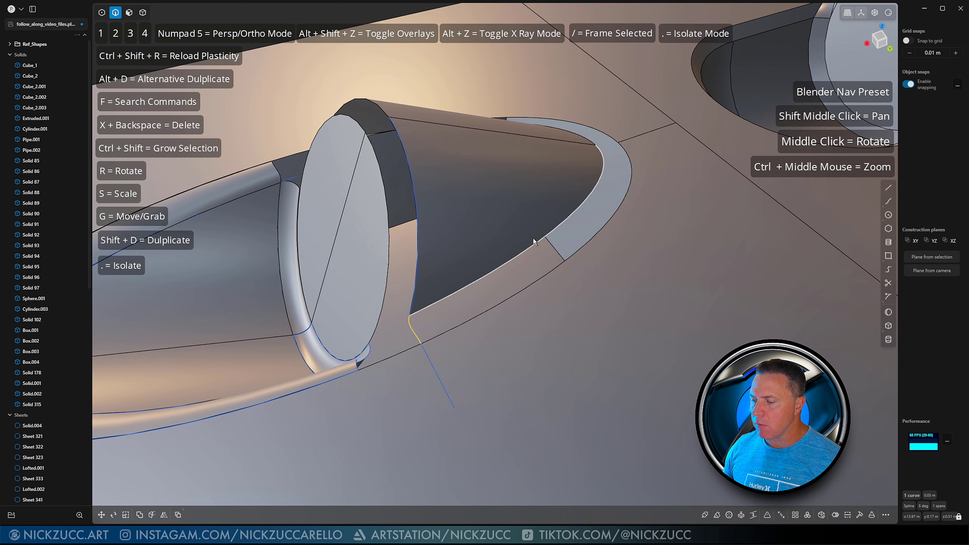
{"action": "left_click", "coordinate": [534, 240]}
{"action": "left_click", "coordinate": [543, 276], "text": "shift"}
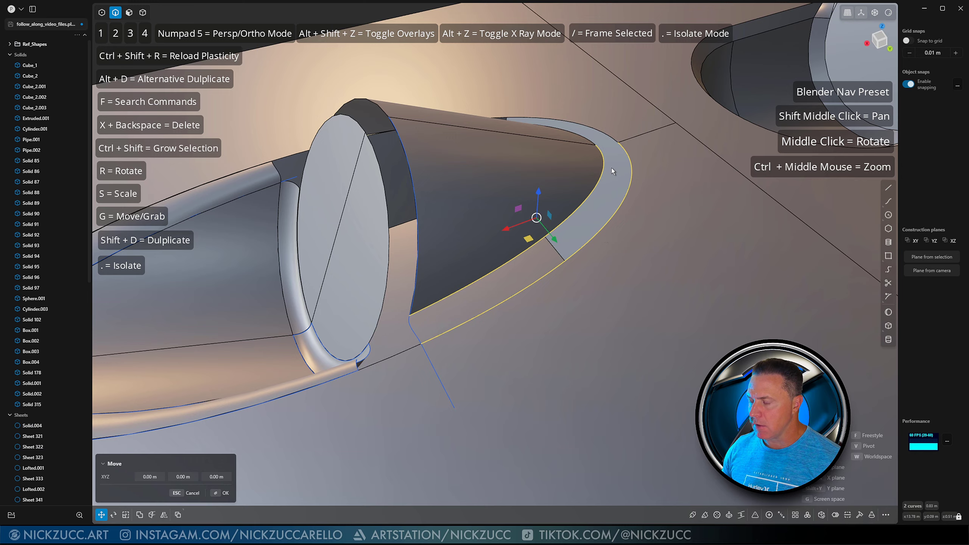
Step: Bridge the cylinder's top seam edge to the surface's seam edge across the rear gap, with G2 curvature at both ends
{"action": "middle_click_drag", "start_coordinate": [612, 169], "coordinate": [581, 138]}
{"action": "left_click", "coordinate": [576, 135]}
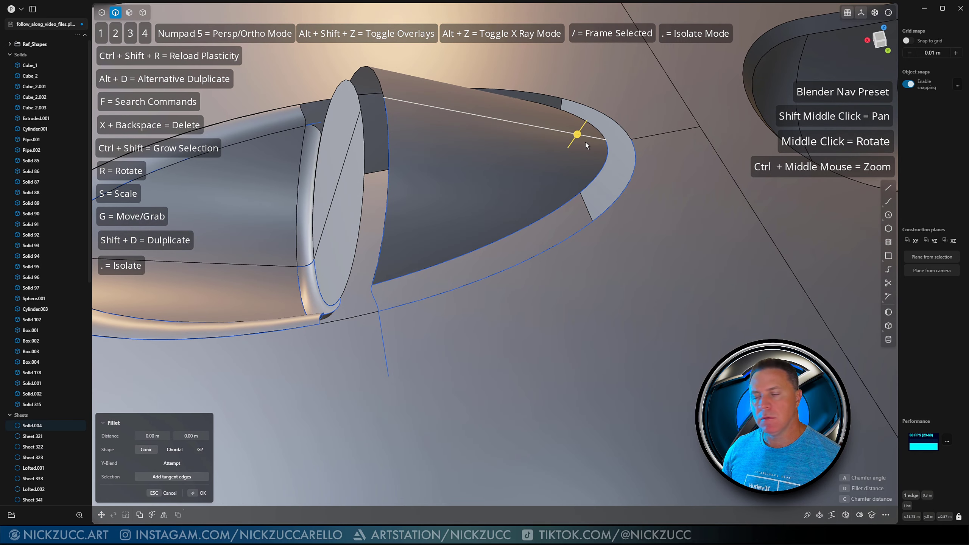
{"action": "left_click", "coordinate": [645, 134]}
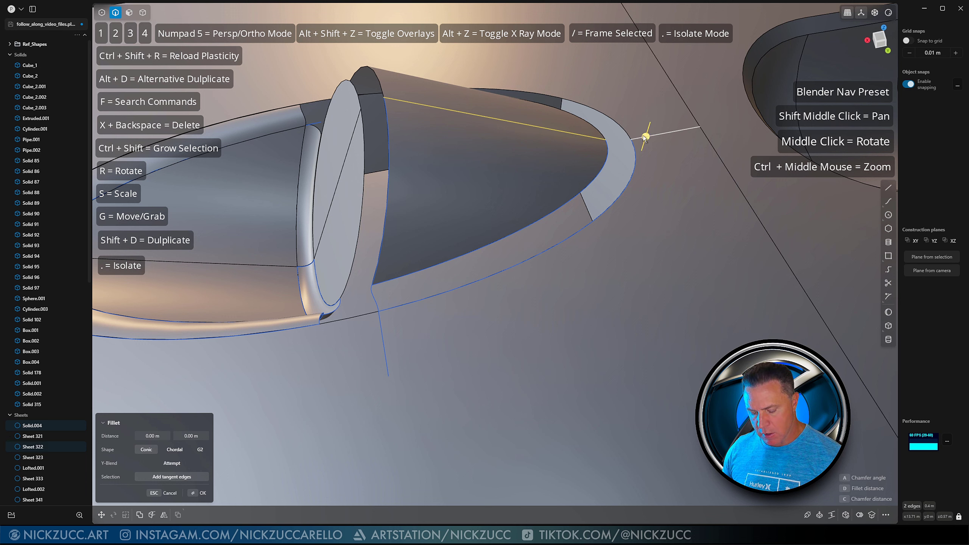
{"action": "key", "text": "shift+b"}
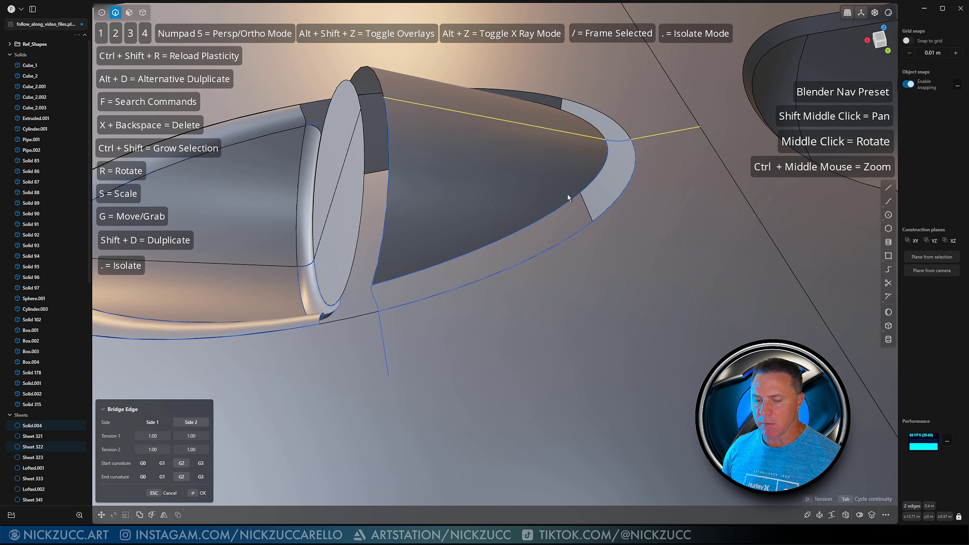
{"action": "left_click", "coordinate": [203, 494]}
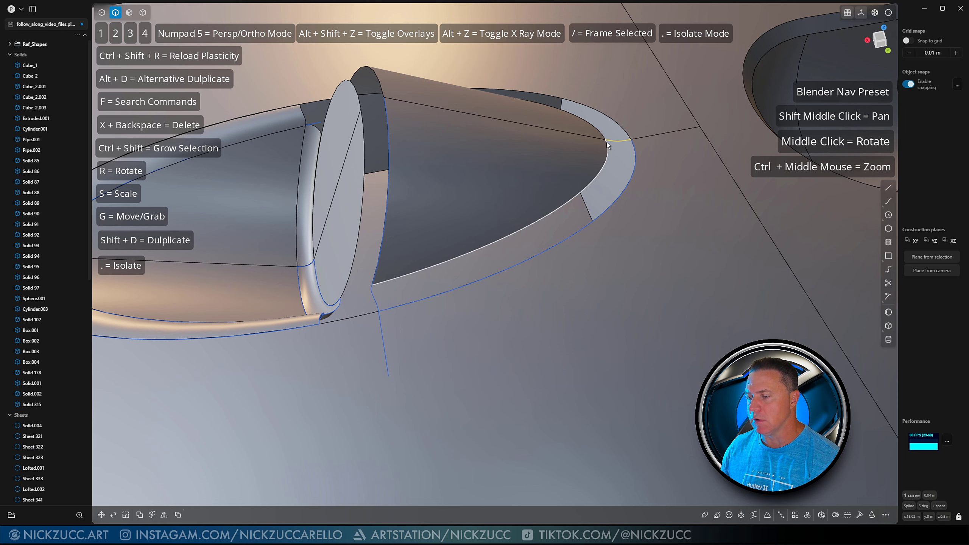
Step: Loft the gap behind the cylinder between its inner and outer edge curves, using the short bridge curves at both ends as guides
{"action": "mouse_move", "coordinate": [473, 278]}
{"action": "middle_mouse_down"}
{"action": "mouse_move", "coordinate": [494, 270]}
{"action": "mouse_move", "coordinate": [486, 274]}
{"action": "middle_mouse_up"}
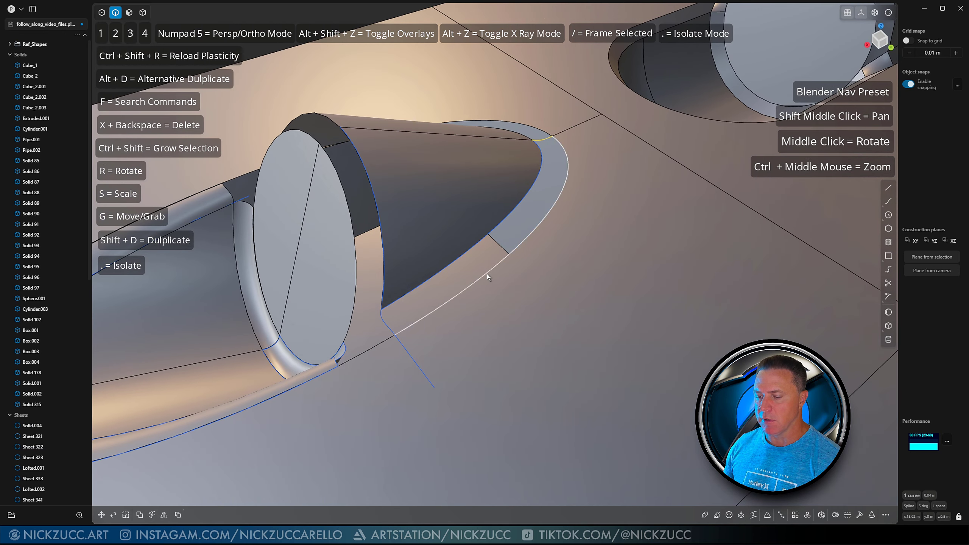
{"action": "middle_click_drag", "start_coordinate": [386, 320], "coordinate": [427, 330], "text": "shift"}
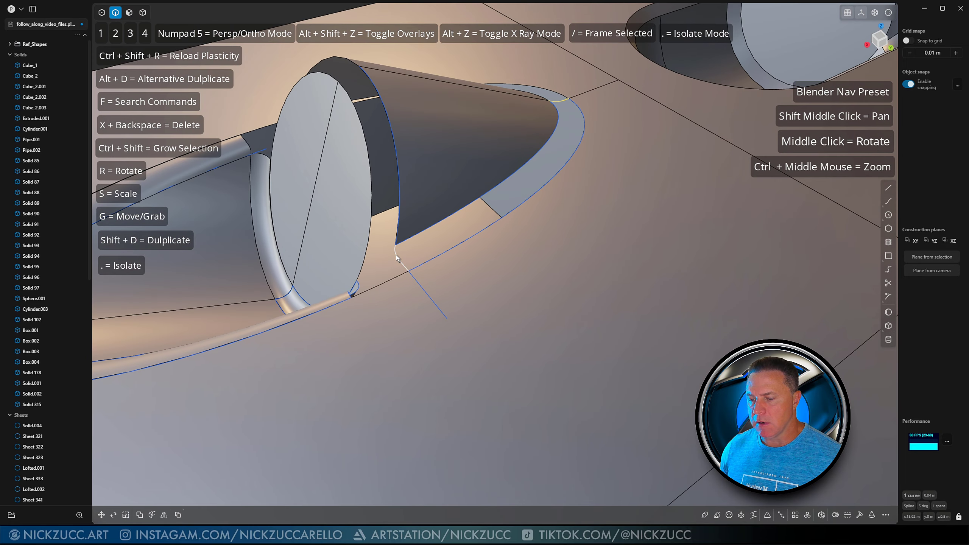
{"action": "left_click", "coordinate": [398, 222]}
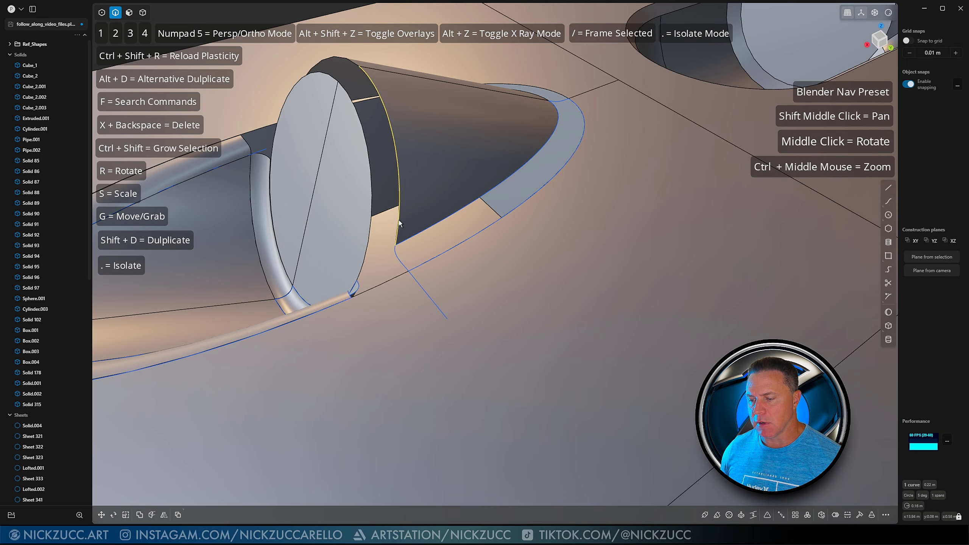
{"action": "left_click", "coordinate": [396, 251]}
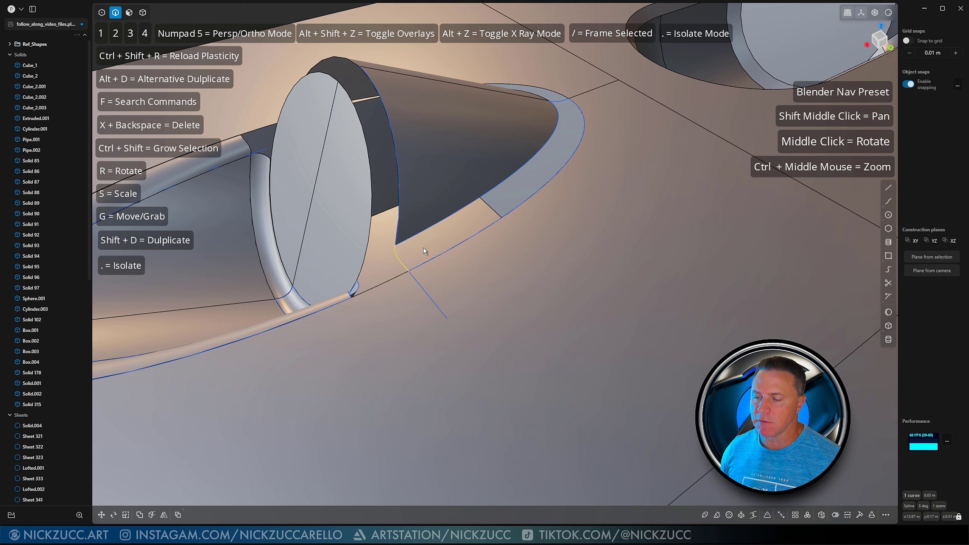
{"action": "middle_click_drag", "start_coordinate": [433, 248], "coordinate": [408, 255]}
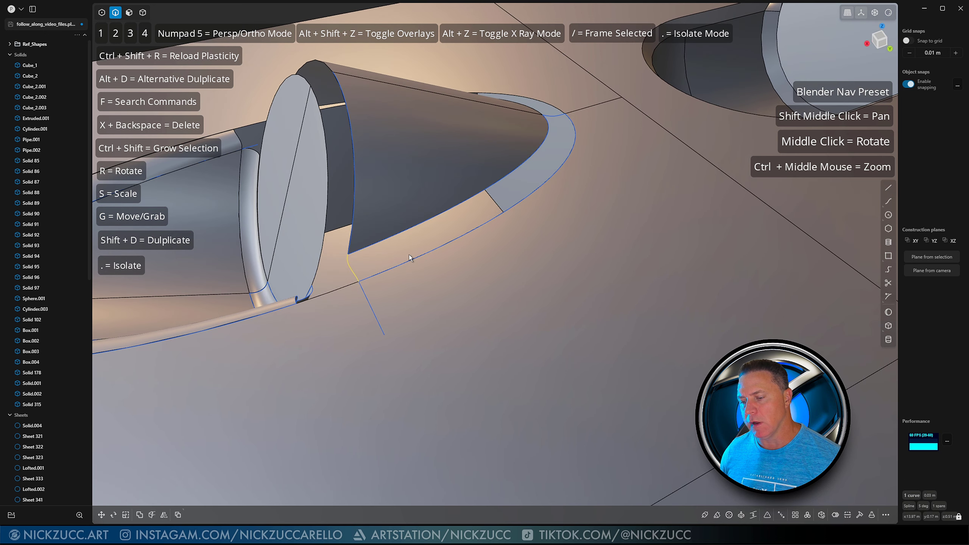
{"action": "left_click", "coordinate": [351, 268], "text": "ctrl+shift"}
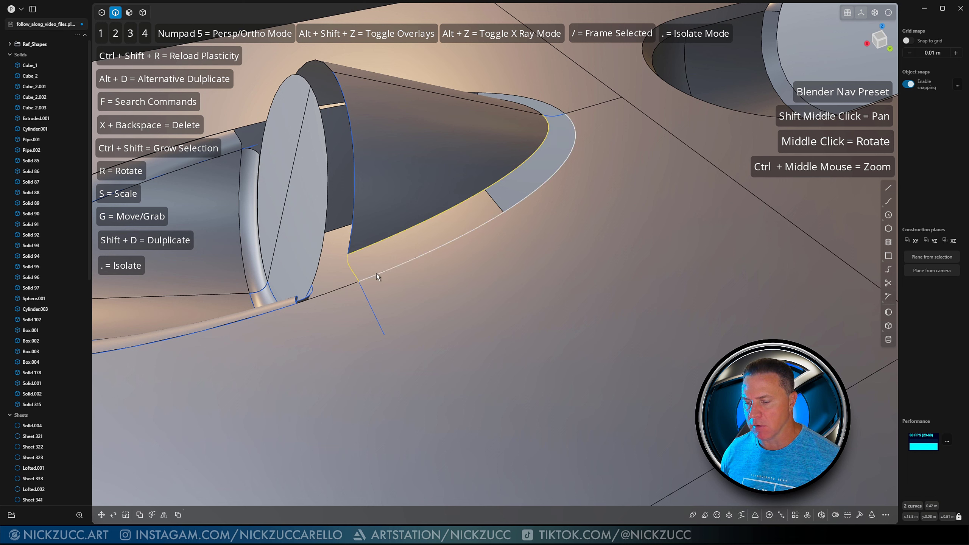
{"action": "left_click", "coordinate": [421, 221]}
{"action": "left_click", "coordinate": [443, 243], "text": "shift"}
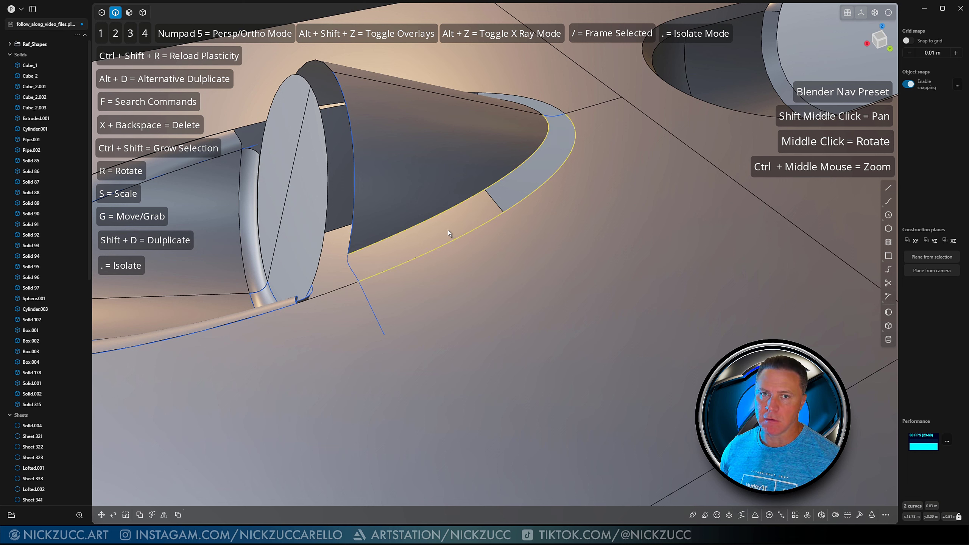
{"action": "middle_click_drag", "start_coordinate": [454, 228], "coordinate": [459, 228]}
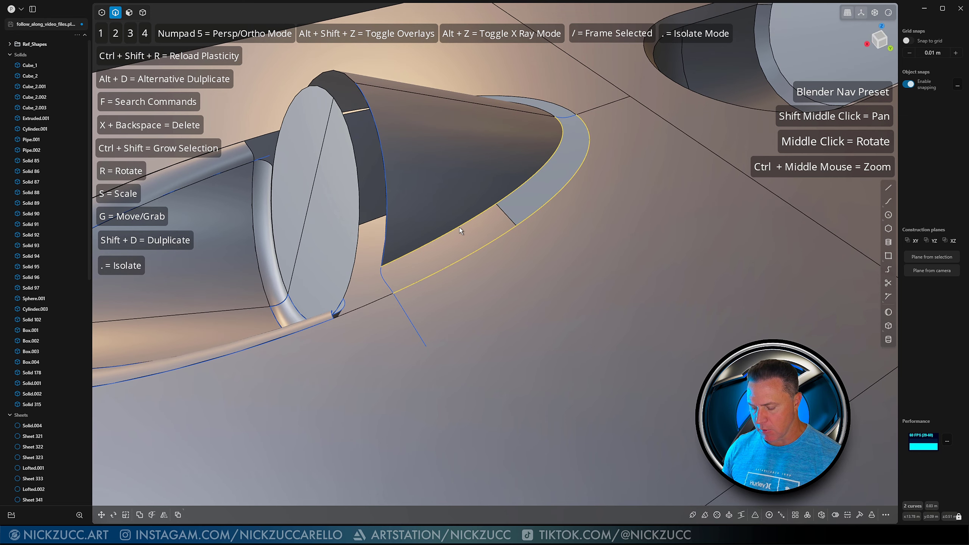
{"action": "key", "text": "l"}
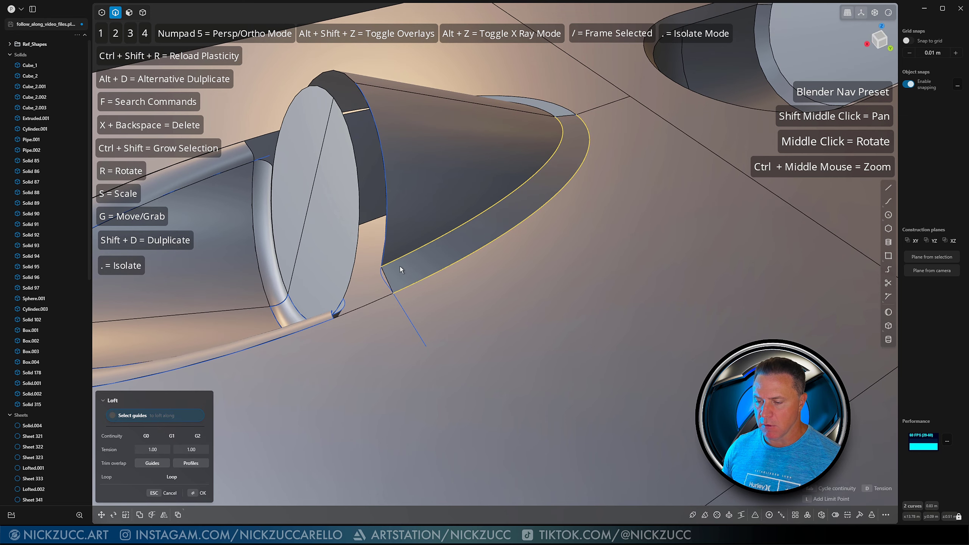
{"action": "left_click", "coordinate": [382, 281]}
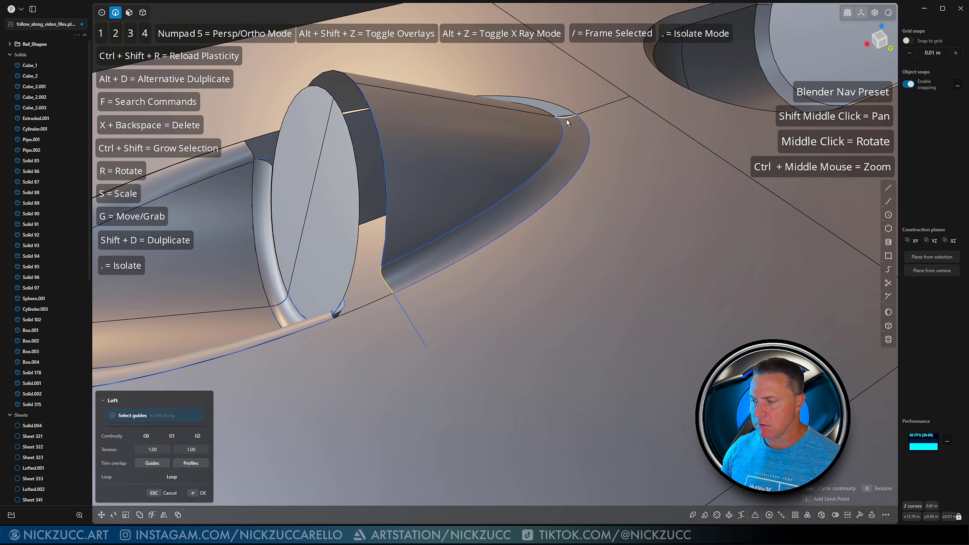
{"action": "mouse_move", "coordinate": [567, 117]}
{"action": "middle_mouse_down"}
{"action": "mouse_move", "coordinate": [569, 138]}
{"action": "mouse_move", "coordinate": [555, 123]}
{"action": "mouse_move", "coordinate": [607, 115]}
{"action": "mouse_move", "coordinate": [577, 127]}
{"action": "middle_mouse_up"}
{"action": "left_click", "coordinate": [201, 493]}
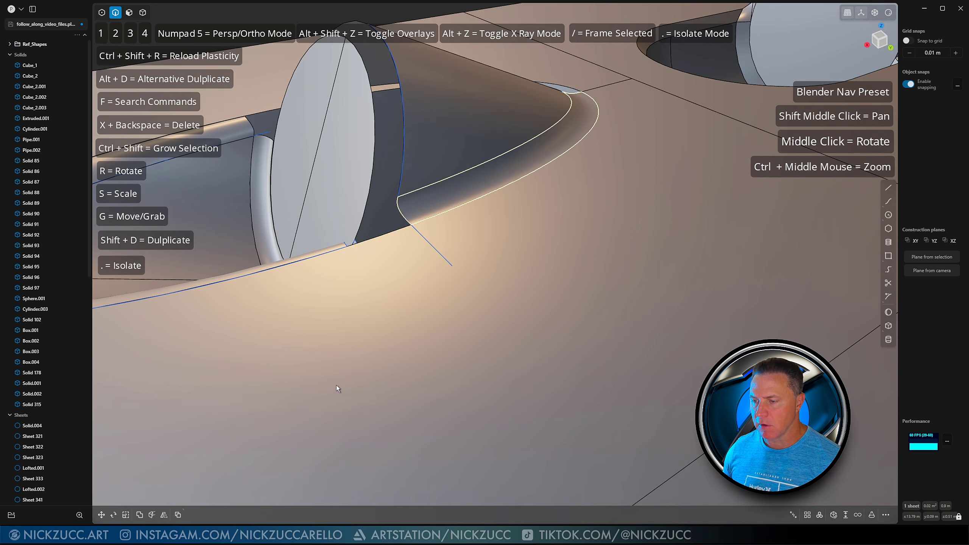
{"action": "key", "text": "Escape"}
Step: Draw a straight line from the loft's lower inner corner across the gap to the rim of the oval end face
{"action": "middle_click_drag", "start_coordinate": [391, 211], "coordinate": [454, 242]}
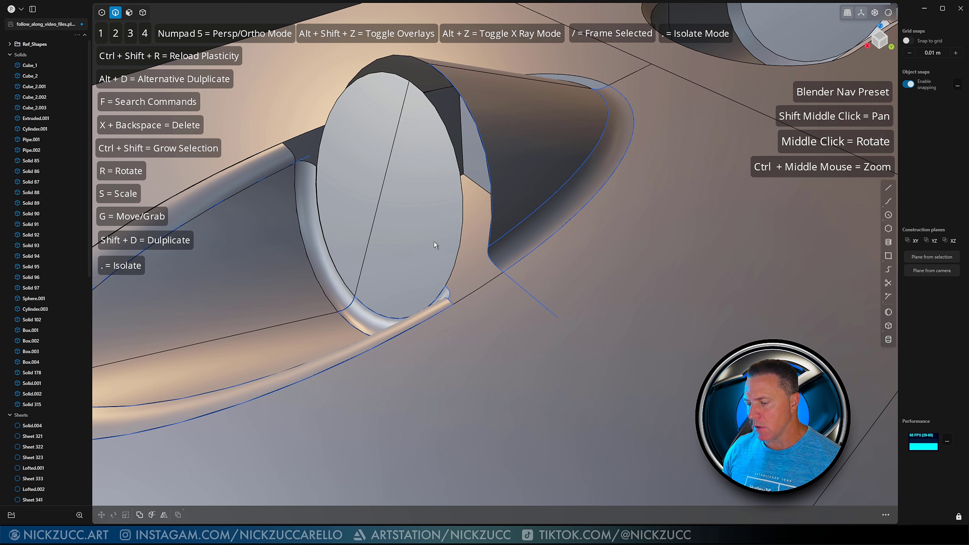
{"action": "left_click", "coordinate": [887, 187]}
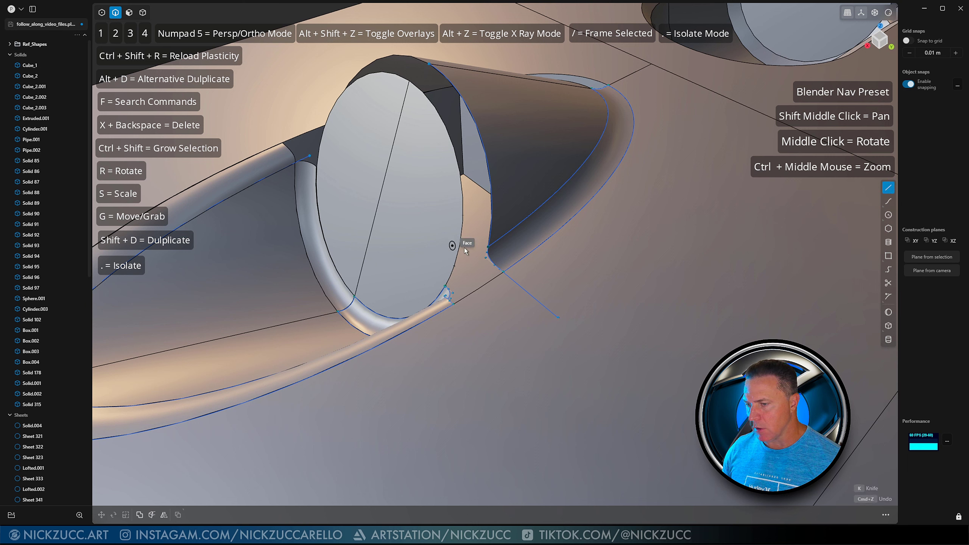
{"action": "middle_click_drag", "start_coordinate": [439, 223], "coordinate": [438, 220]}
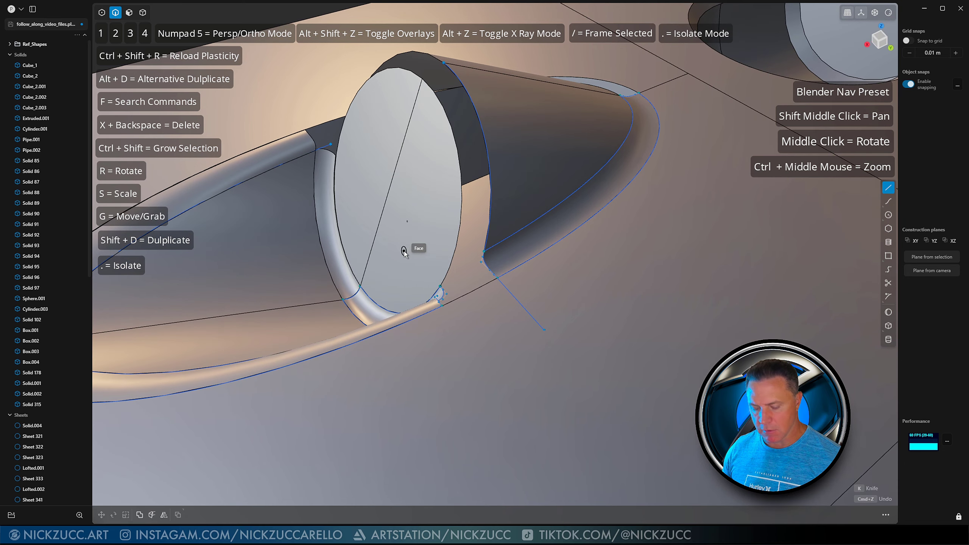
{"action": "scroll", "coordinate": [492, 254], "scroll_direction": "up", "scroll_amount": 5}
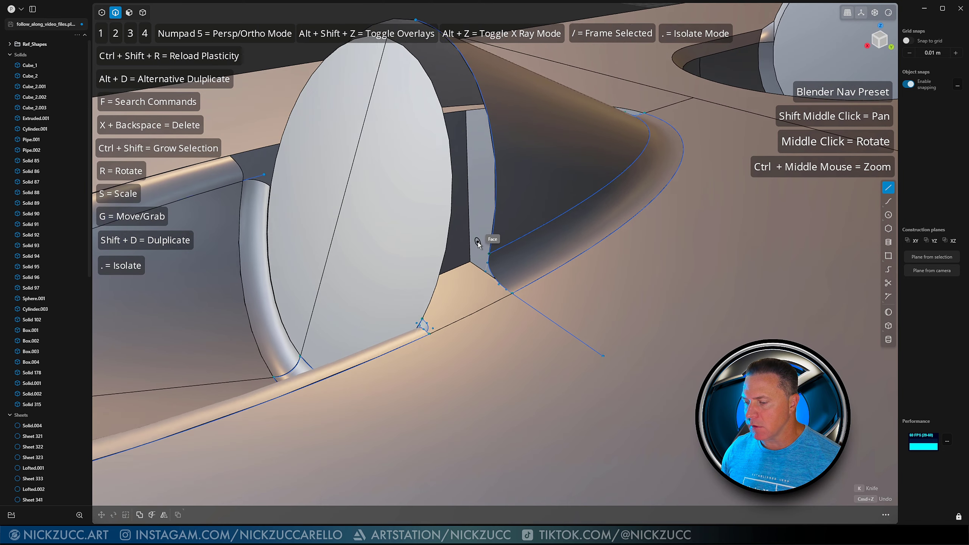
{"action": "left_click", "coordinate": [492, 257]}
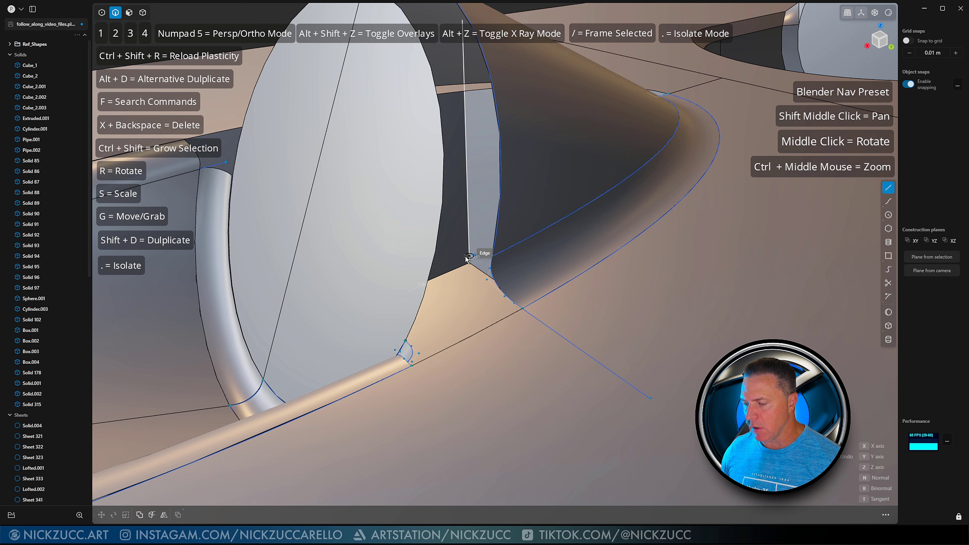
{"action": "left_click", "coordinate": [435, 244]}
{"action": "middle_click_drag", "start_coordinate": [436, 244], "coordinate": [486, 274]}
{"action": "right_click", "coordinate": [470, 283]}
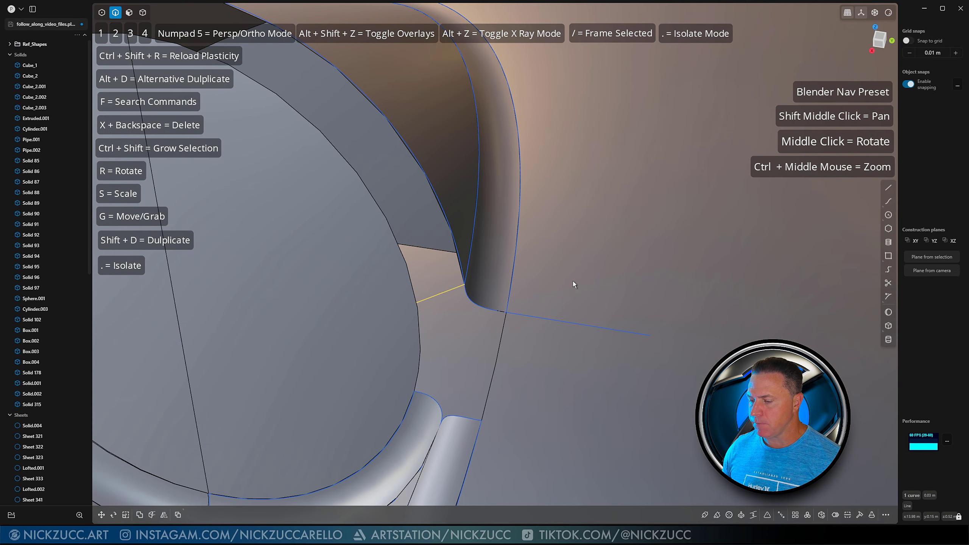
Step: Draw a straight line along the Y axis from the rim point inward across the oval end face
{"action": "left_click", "coordinate": [887, 188]}
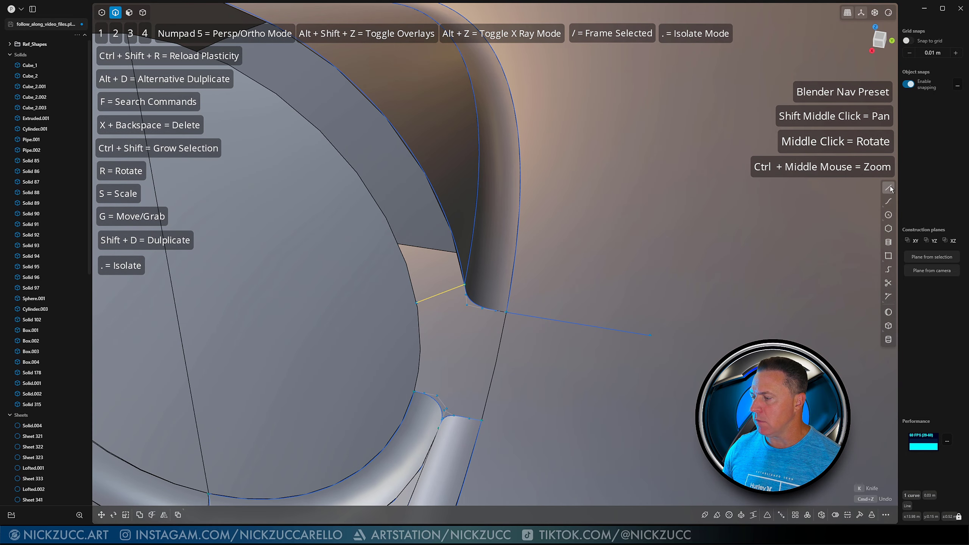
{"action": "left_click", "coordinate": [417, 302]}
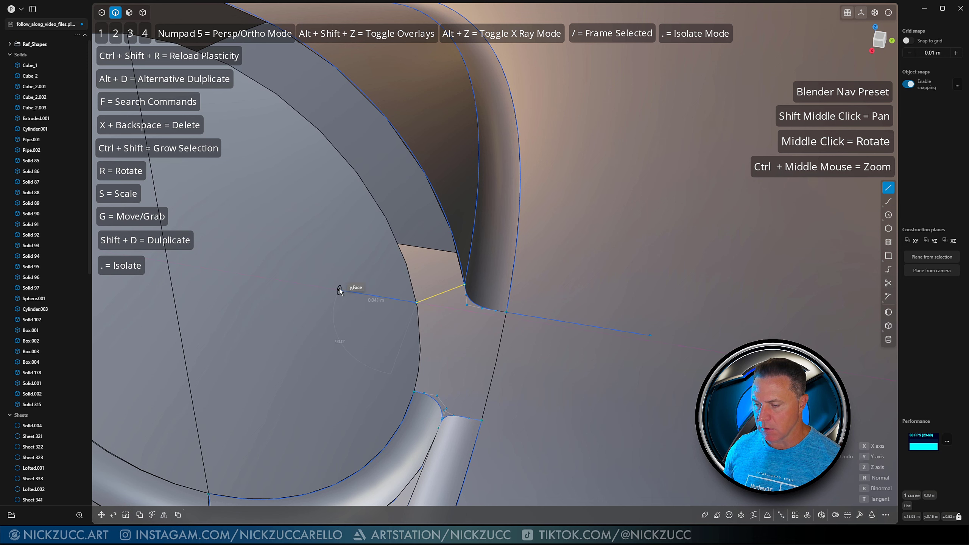
{"action": "left_click", "coordinate": [314, 286]}
{"action": "right_click", "coordinate": [339, 292]}
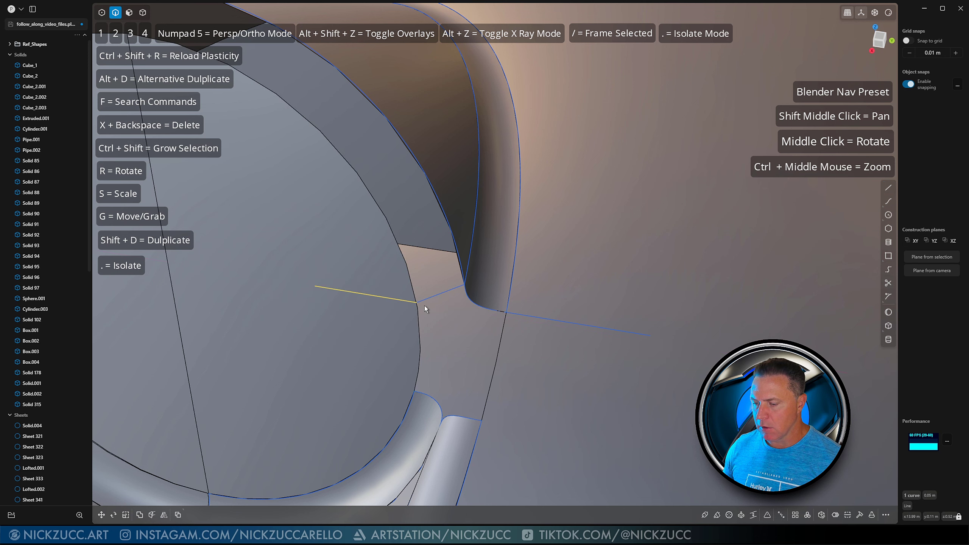
Step: Delete the short line crossing the gap, and isolate the inward line with the loft's inner edge curve
{"action": "middle_click_drag", "start_coordinate": [424, 307], "coordinate": [359, 286]}
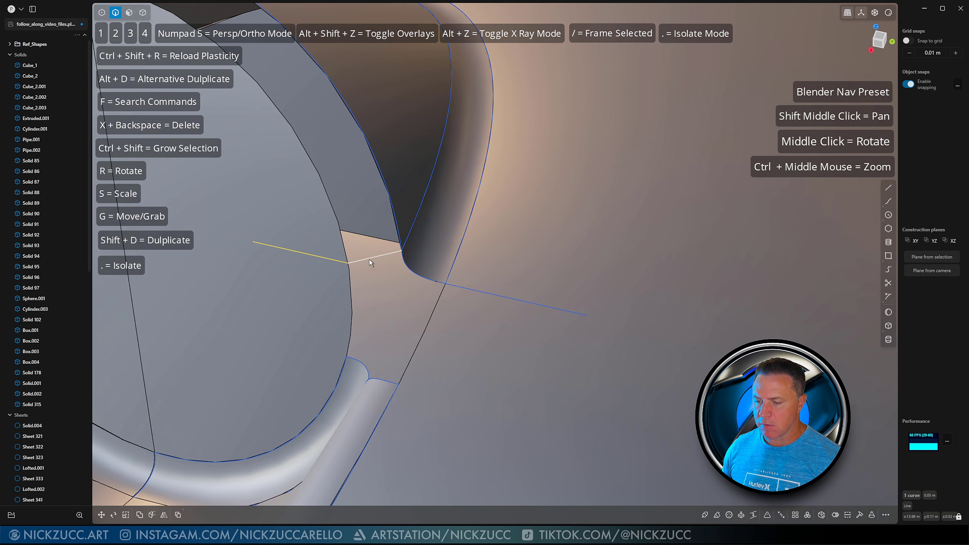
{"action": "key", "text": "Escape"}
{"action": "middle_click_drag", "start_coordinate": [368, 260], "coordinate": [371, 263]}
{"action": "left_click", "coordinate": [325, 260]}
{"action": "left_click", "coordinate": [402, 236]}
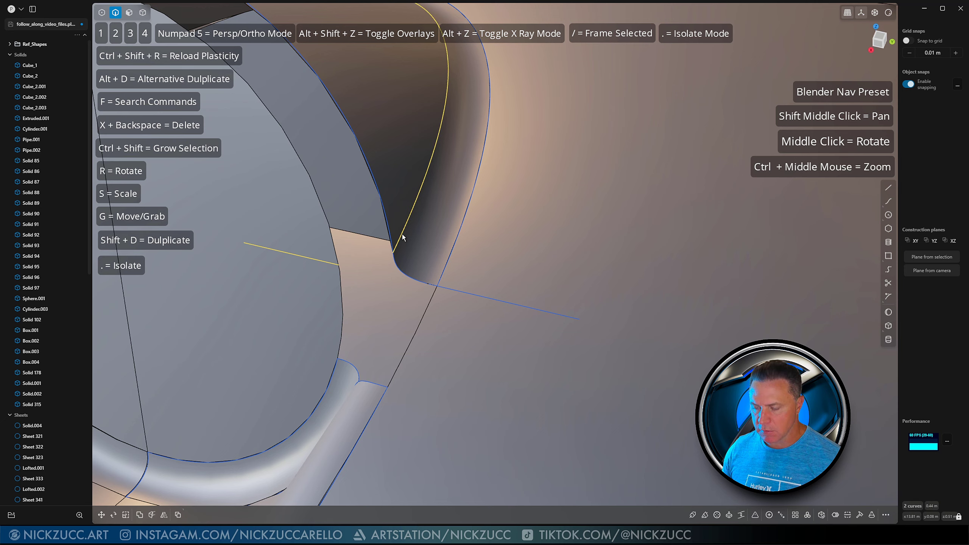
{"action": "key", "text": "period"}
{"action": "key", "text": "Escape"}
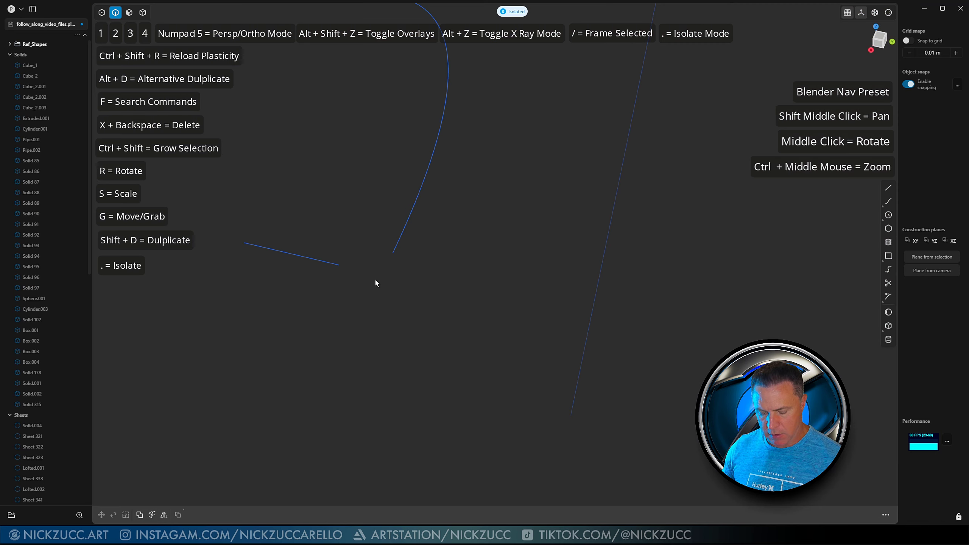
Step: Bridge the facing ends of the inward line and the inner edge curve with G2 curvature at both ends, and restore the hidden geometry
{"action": "key", "text": "shift+b"}
{"action": "left_click", "coordinate": [340, 265]}
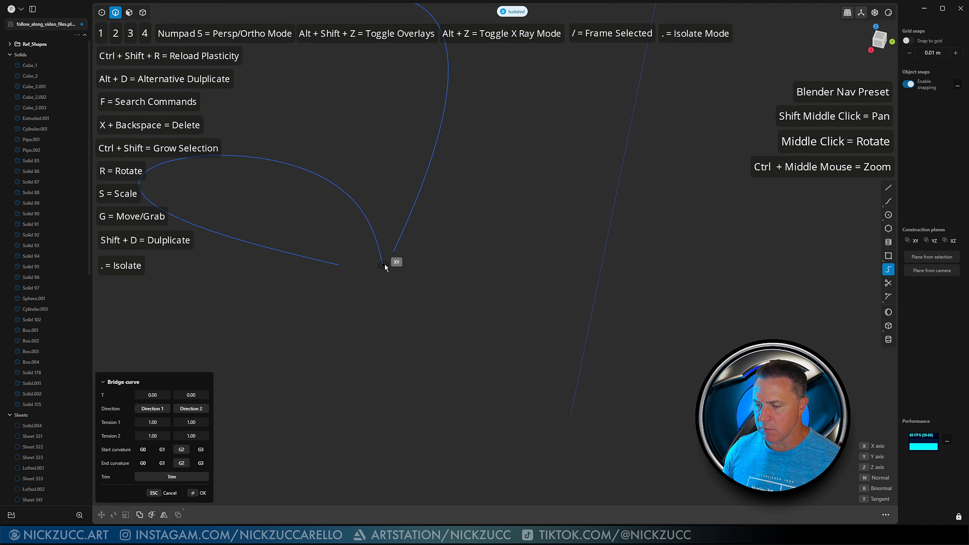
{"action": "left_click", "coordinate": [391, 255]}
{"action": "key", "text": "Return"}
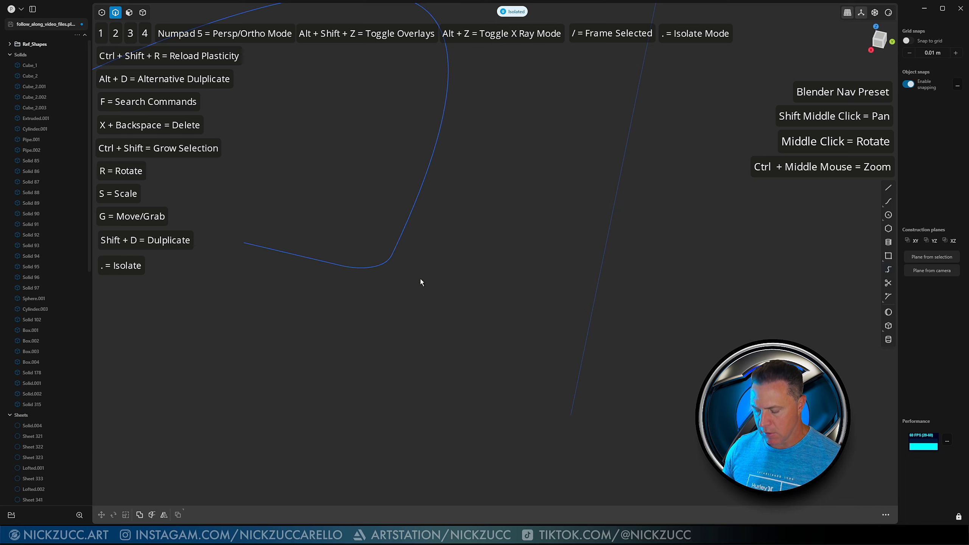
{"action": "key", "text": "period"}
Step: Bridge the seam edge of the oval end face to the cylinder's top seam edge across the front gap
{"action": "middle_click_drag", "start_coordinate": [432, 284], "coordinate": [327, 234]}
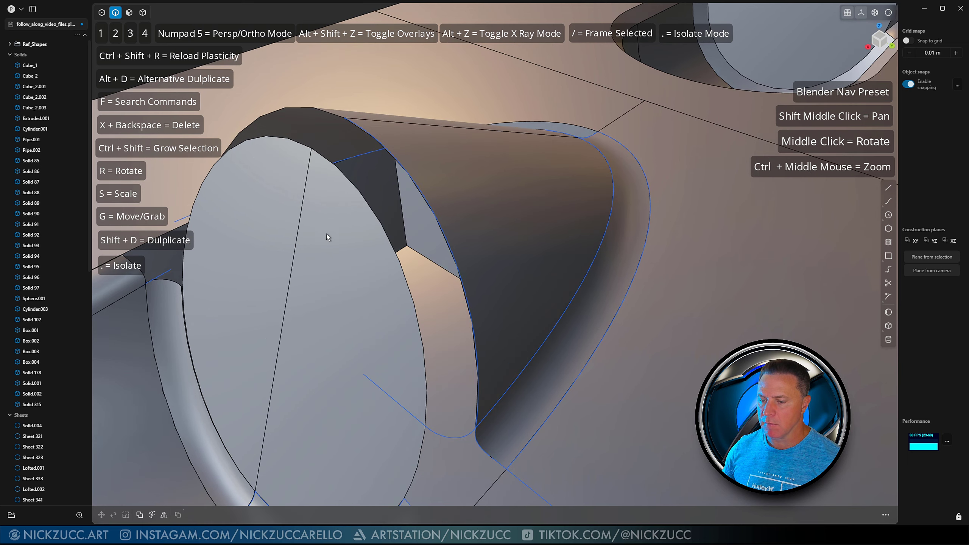
{"action": "left_click", "coordinate": [299, 223]}
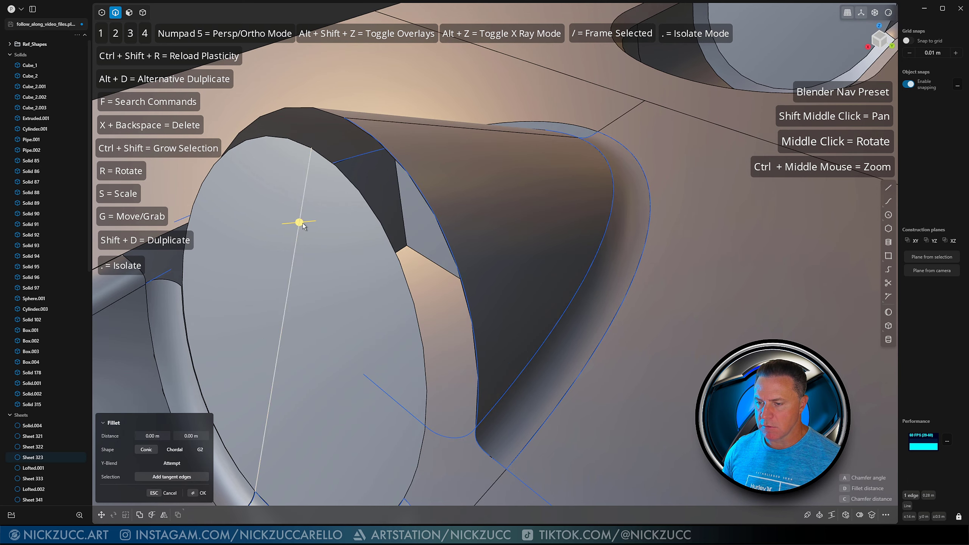
{"action": "left_click", "coordinate": [389, 121], "text": "shift"}
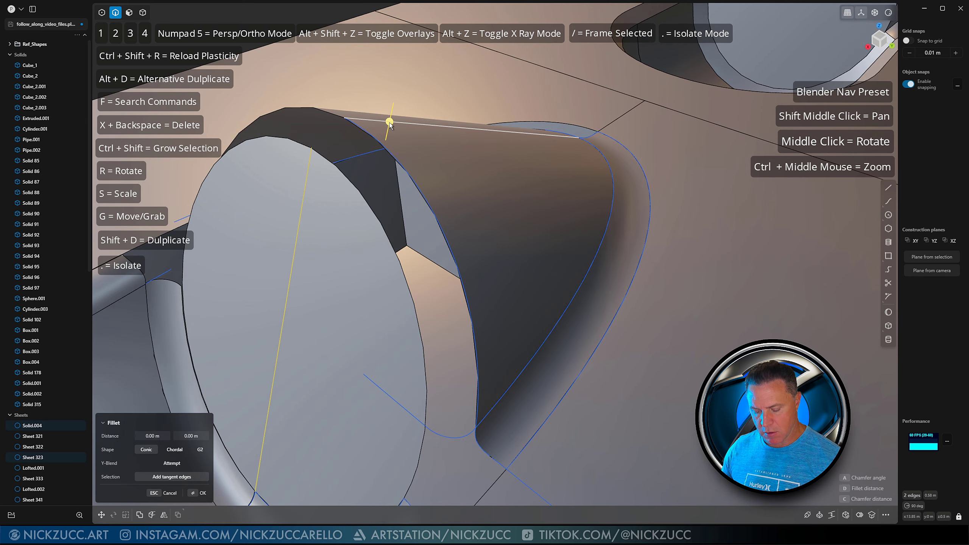
{"action": "key", "text": "shift+b"}
{"action": "left_click", "coordinate": [200, 493]}
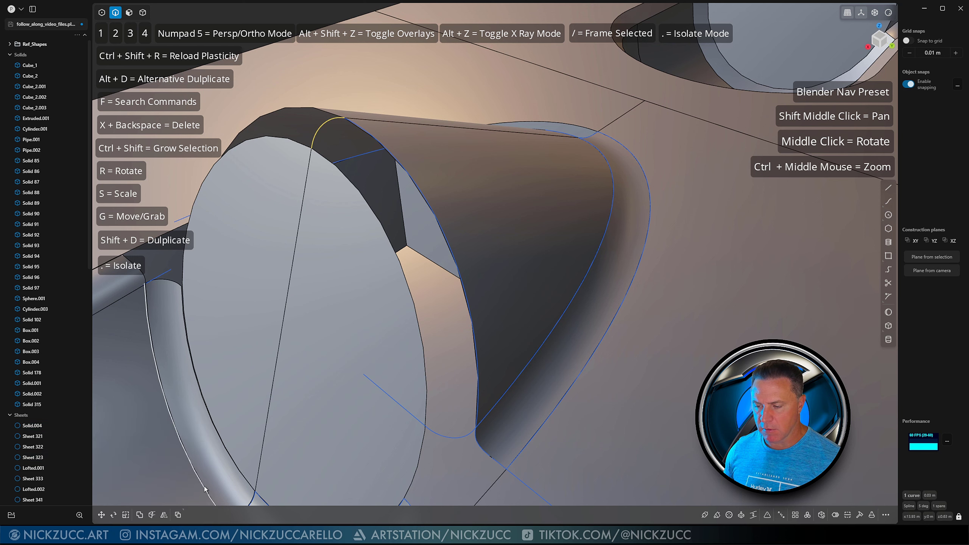
Step: Duplicate the oval end face's rim edge facing the cylinder as a curve in place
{"action": "left_click", "coordinate": [412, 295]}
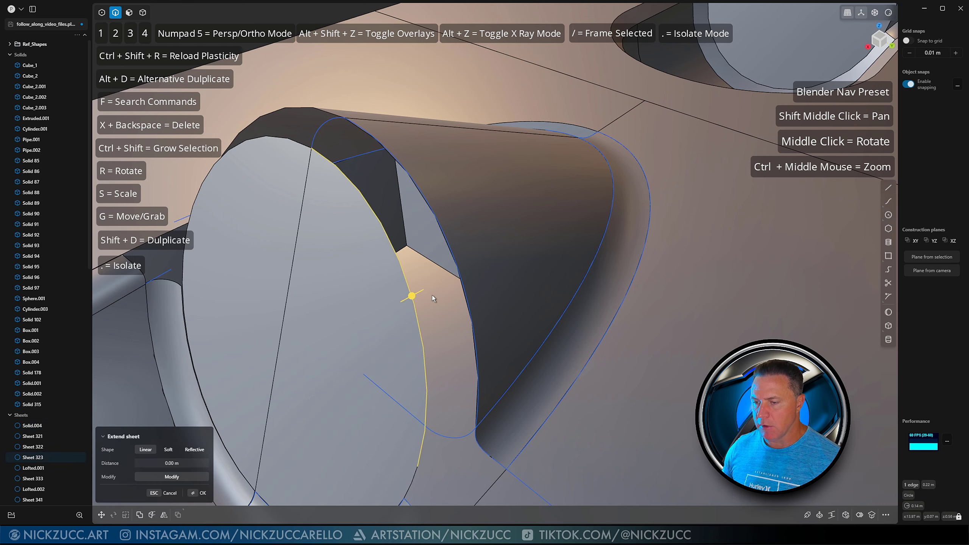
{"action": "middle_click_drag", "start_coordinate": [432, 296], "coordinate": [479, 286]}
{"action": "left_click", "coordinate": [481, 288]}
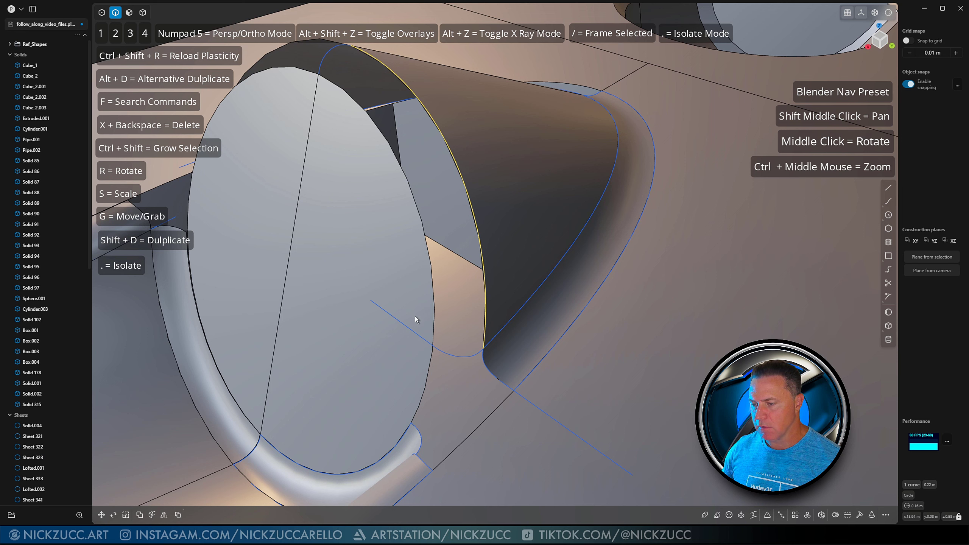
{"action": "left_click", "coordinate": [365, 114]}
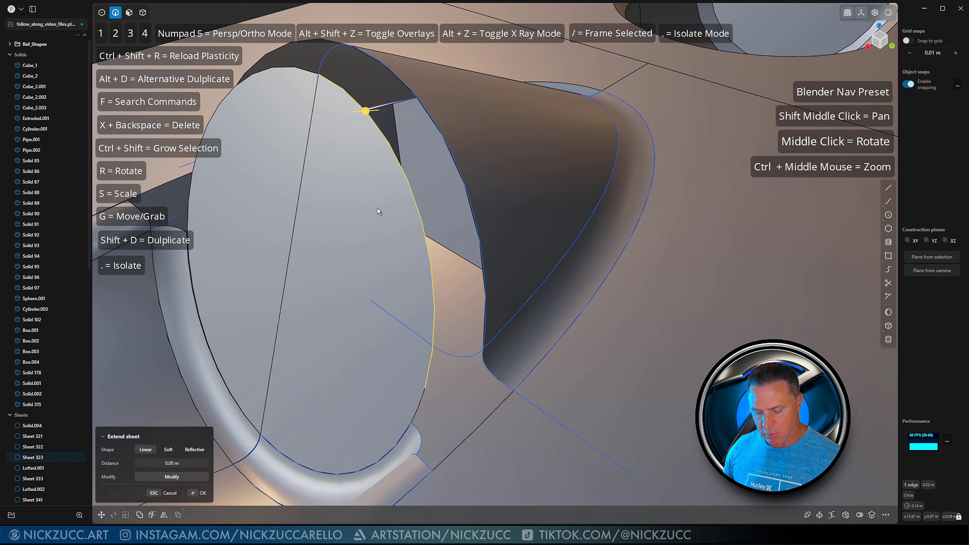
{"action": "key", "text": "g"}
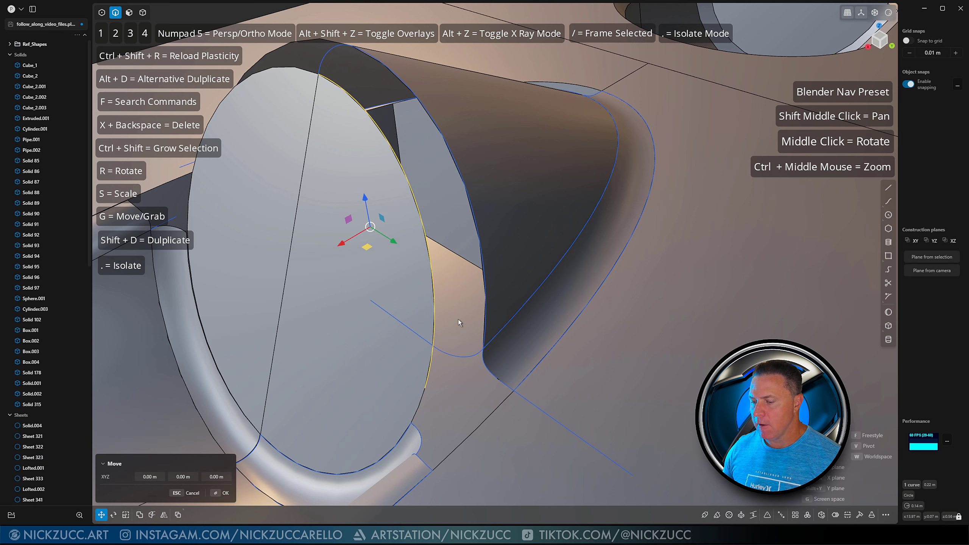
{"action": "key", "text": "Escape"}
Step: Try to split the duplicated rim curve where the front gap's bridge curve meets it
{"action": "mouse_move", "coordinate": [433, 353]}
{"action": "middle_mouse_down"}
{"action": "mouse_move", "coordinate": [436, 344]}
{"action": "mouse_move", "coordinate": [430, 361]}
{"action": "middle_mouse_up"}
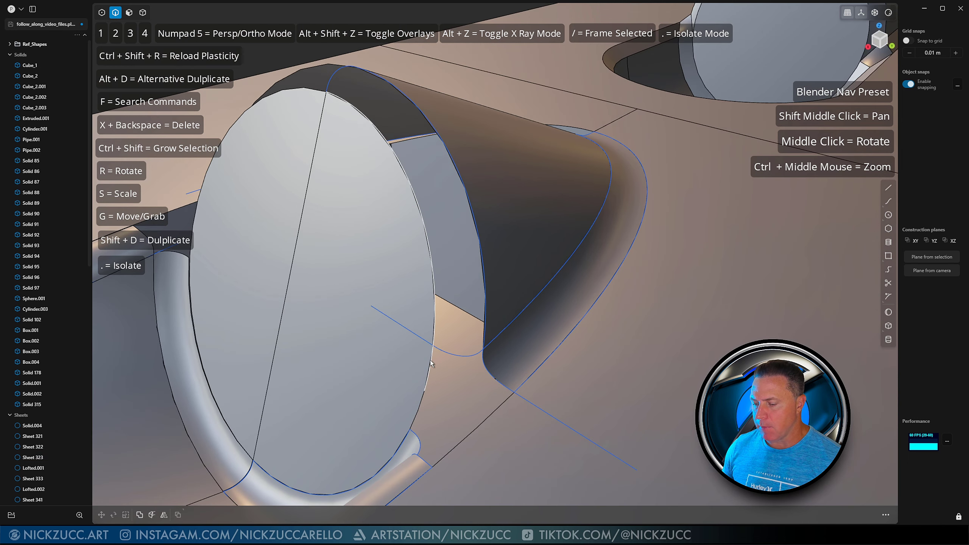
{"action": "left_click", "coordinate": [888, 296]}
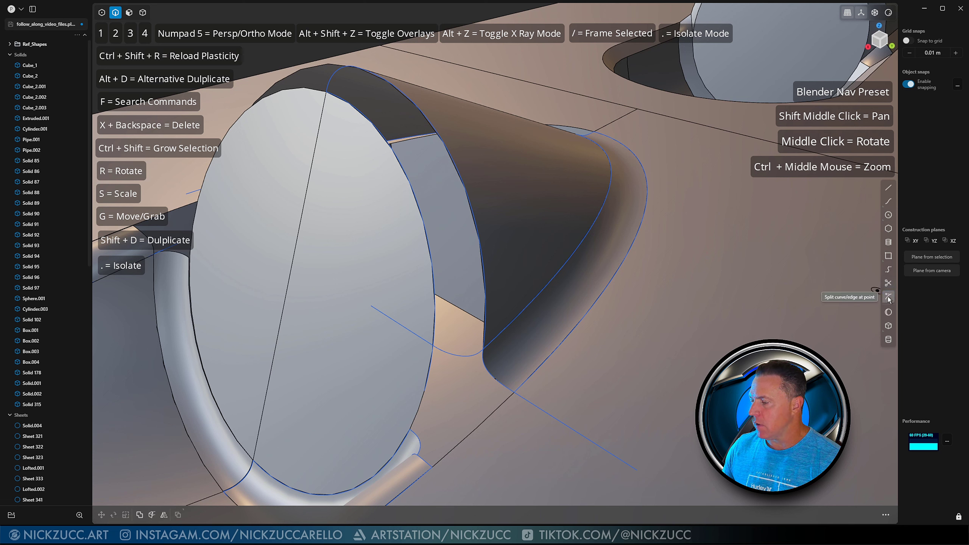
{"action": "left_click", "coordinate": [433, 347]}
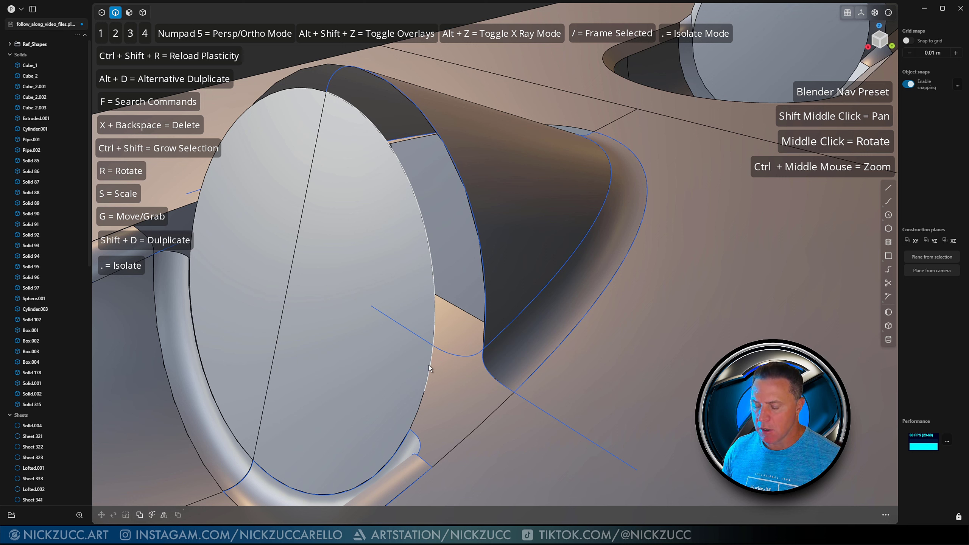
{"action": "left_click", "coordinate": [429, 366]}
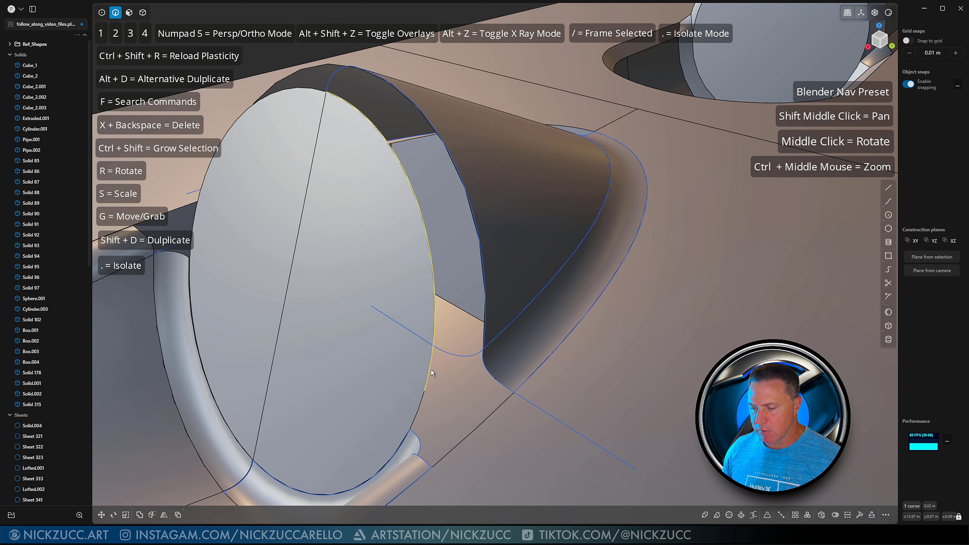
{"action": "left_click", "coordinate": [443, 370]}
{"action": "middle_click_drag", "start_coordinate": [444, 370], "coordinate": [445, 368]}
{"action": "left_click", "coordinate": [437, 370]}
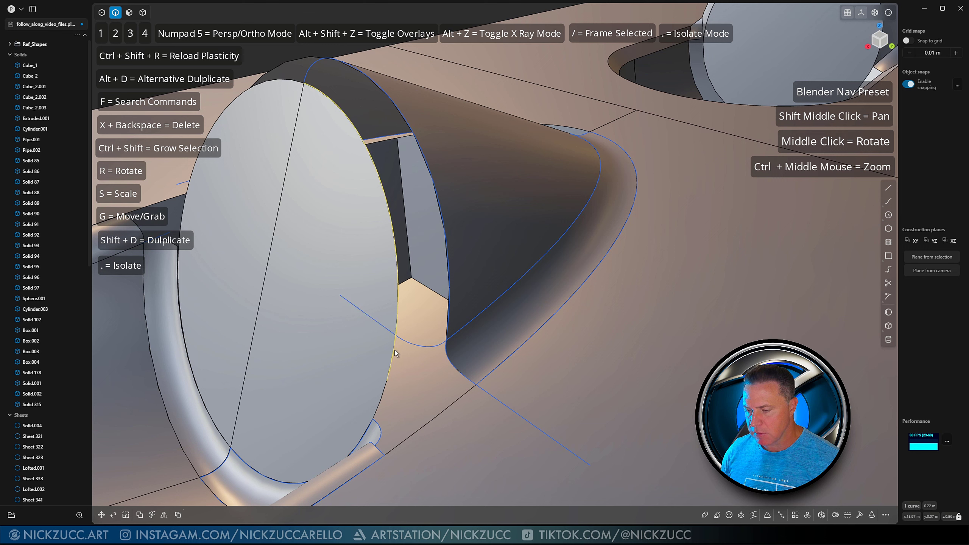
Step: Split the duplicated rim curve where it meets the bridge curve and delete the short segment below that point
{"action": "left_click", "coordinate": [889, 298]}
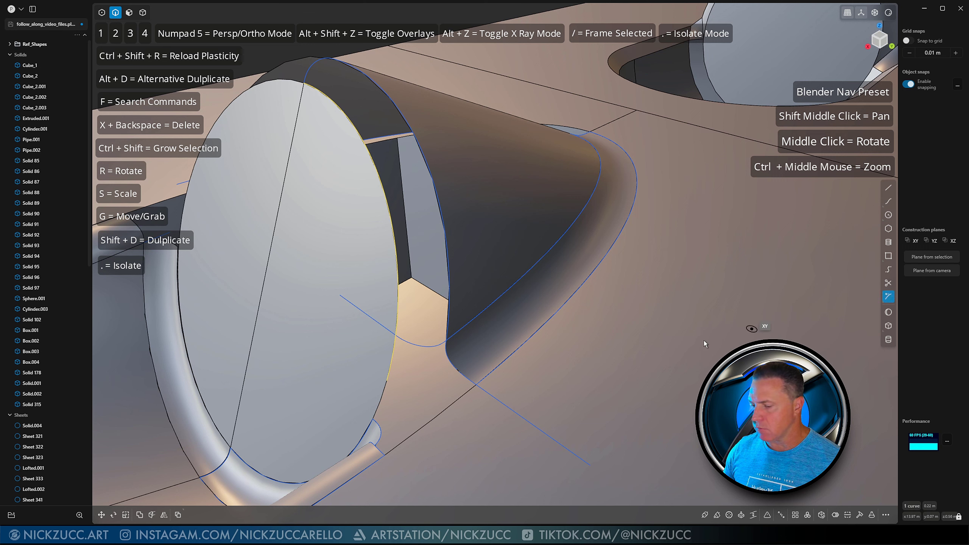
{"action": "left_click", "coordinate": [394, 338]}
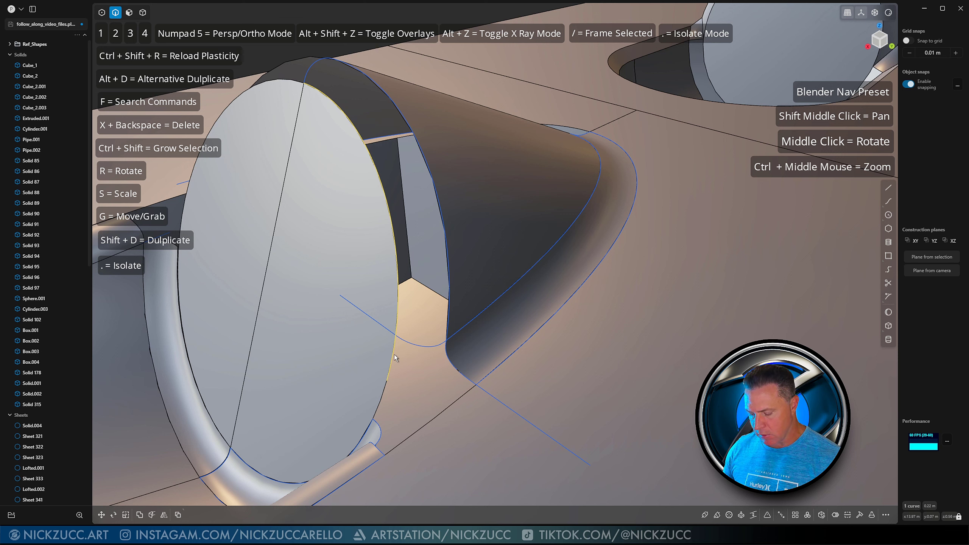
{"action": "left_click", "coordinate": [394, 355]}
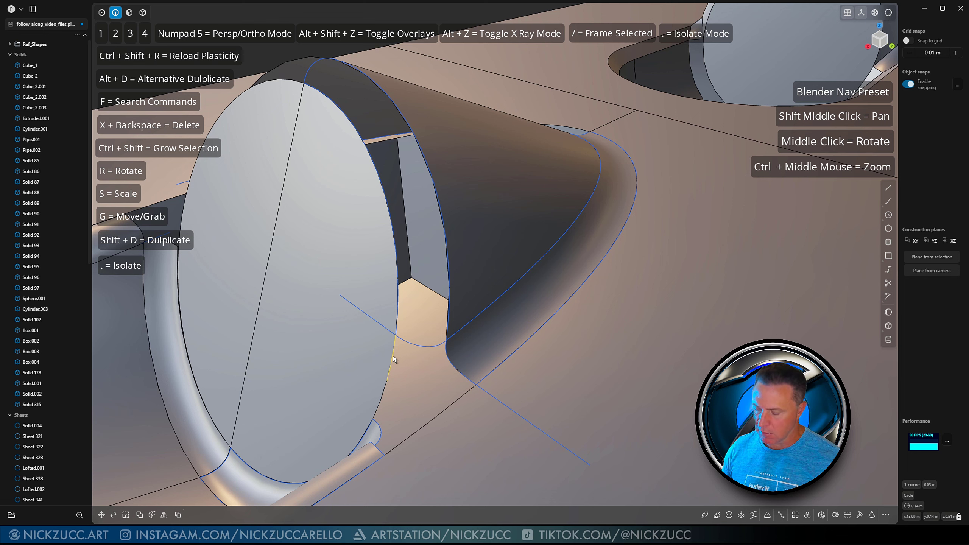
{"action": "key", "text": "x"}
Step: Loft between the trimmed rim curve and the cylinder's front edge, using the two bridge curves at the ends as guides
{"action": "middle_click_drag", "start_coordinate": [431, 308], "coordinate": [442, 289]}
{"action": "left_click", "coordinate": [387, 302]}
{"action": "left_click", "coordinate": [438, 294], "text": "shift"}
{"action": "key", "text": "l"}
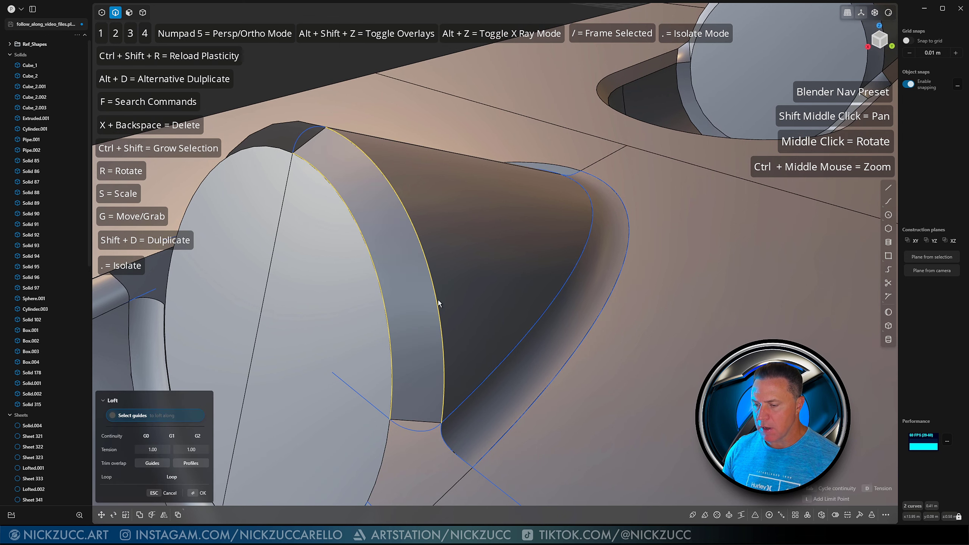
{"action": "left_click", "coordinate": [412, 430]}
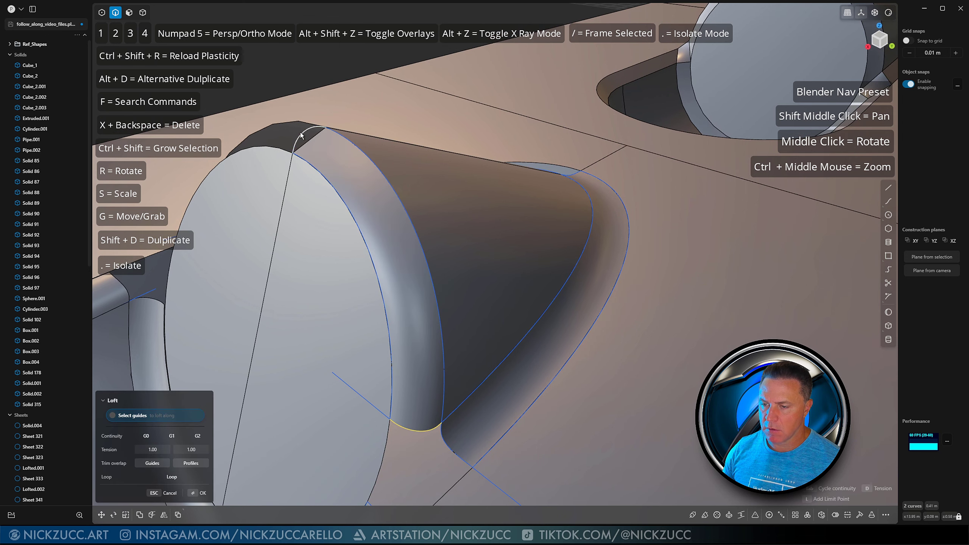
{"action": "left_click", "coordinate": [306, 148]}
{"action": "middle_click_drag", "start_coordinate": [335, 221], "coordinate": [270, 367]}
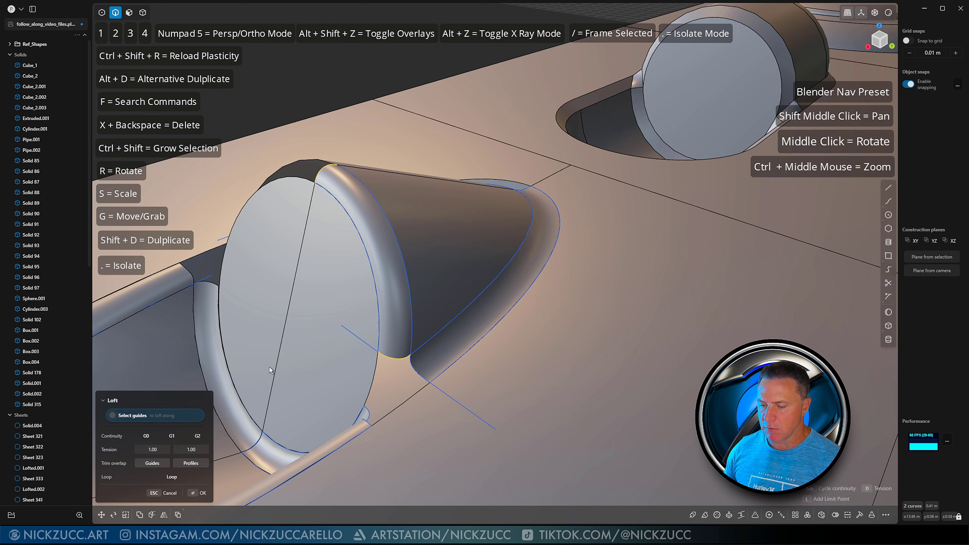
{"action": "left_click", "coordinate": [198, 492]}
Step: Delete the two leftover straight line pieces beside the front gap
{"action": "middle_click_drag", "start_coordinate": [375, 330], "coordinate": [553, 304]}
{"action": "left_click", "coordinate": [391, 303]}
{"action": "key", "text": "x"}
{"action": "left_click", "coordinate": [500, 341]}
{"action": "key", "text": "x"}
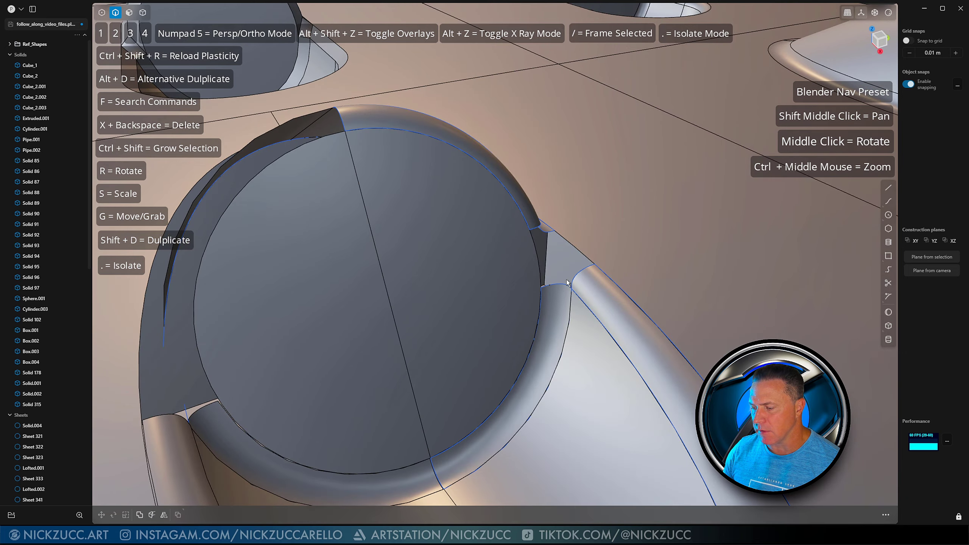
{"action": "middle_click_drag", "start_coordinate": [570, 289], "coordinate": [558, 336]}
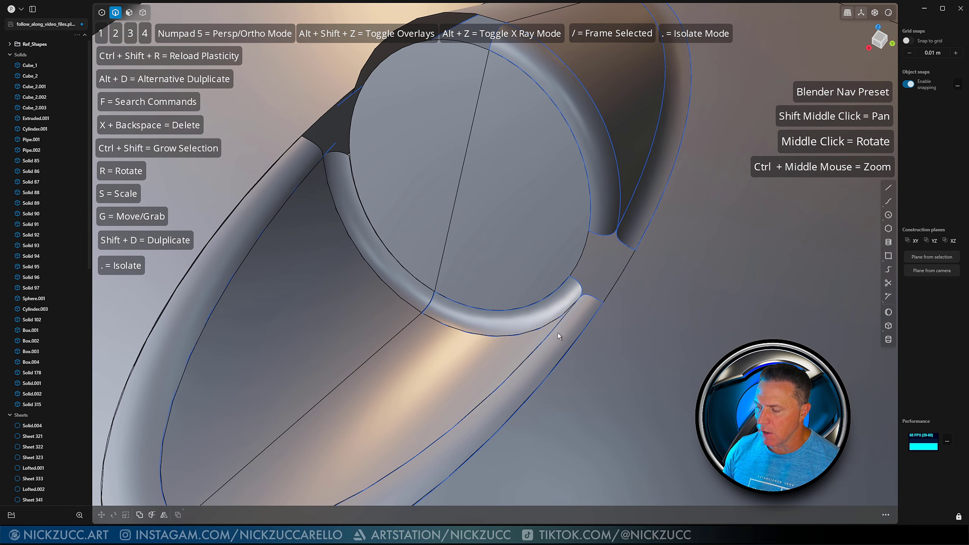
{"action": "left_click", "coordinate": [529, 361]}
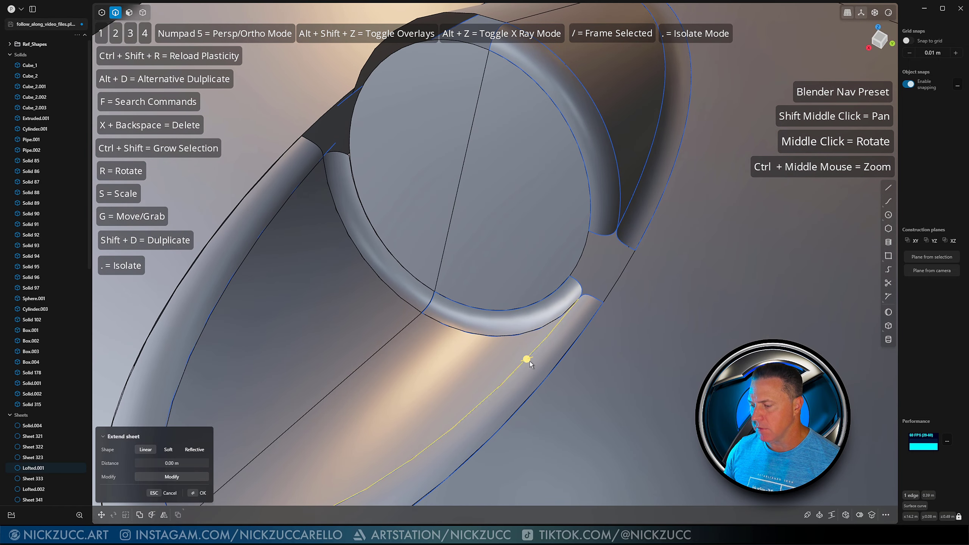
{"action": "middle_click_drag", "start_coordinate": [591, 301], "coordinate": [590, 244]}
{"action": "left_click", "coordinate": [593, 166], "text": "shift"}
{"action": "key", "text": "period"}
{"action": "key", "text": "period"}
{"action": "key", "text": "Escape"}
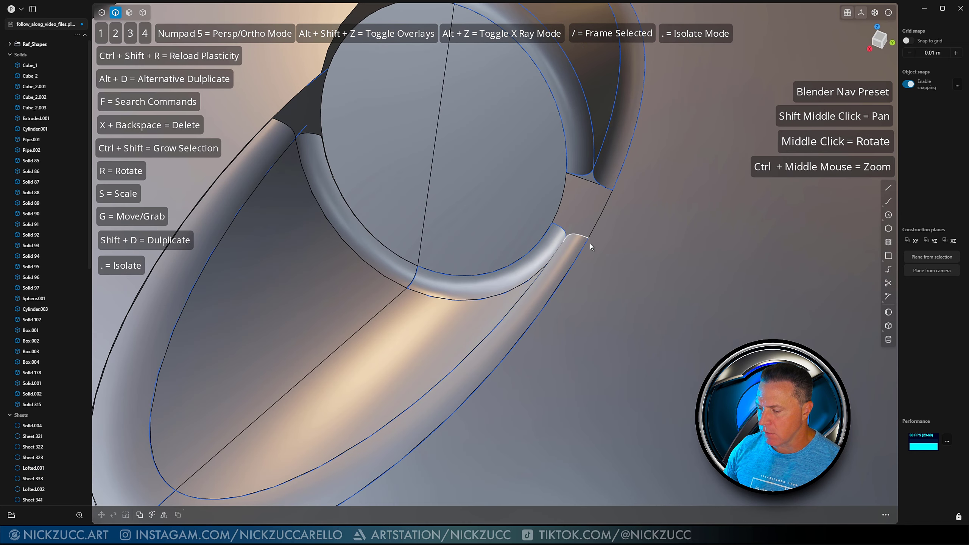
{"action": "left_click", "coordinate": [475, 352]}
{"action": "middle_click_drag", "start_coordinate": [504, 341], "coordinate": [509, 333]}
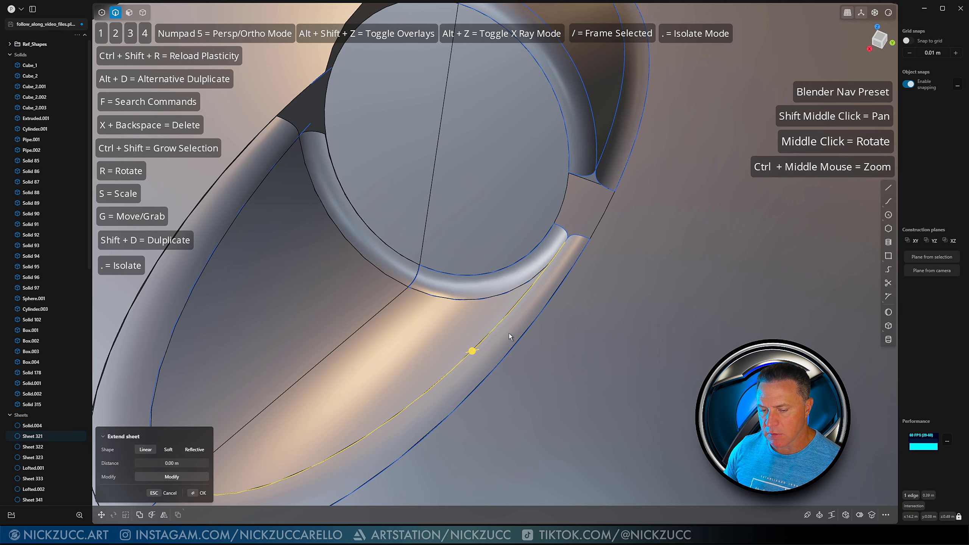
{"action": "scroll", "coordinate": [21, 423], "scroll_direction": "down", "scroll_amount": 5}
{"action": "scroll", "coordinate": [21, 422], "scroll_direction": "down", "scroll_amount": 8}
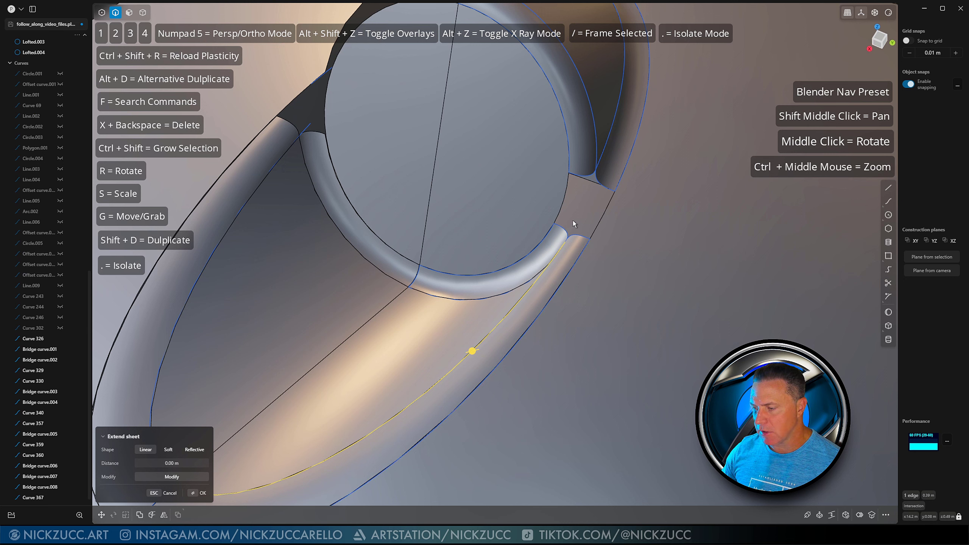
{"action": "key", "text": "Escape"}
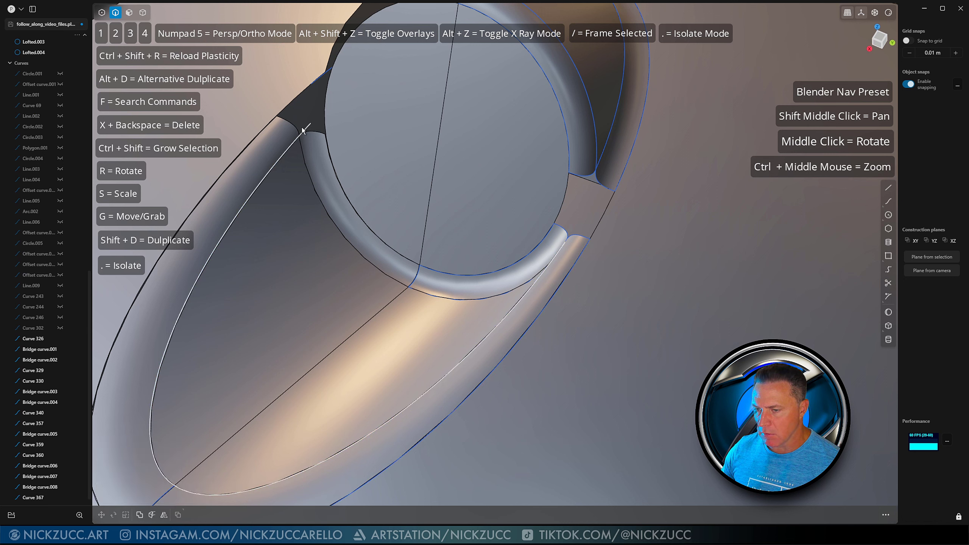
Step: Isolate the two inner edge curves of the recess blends and bridge their facing ends across the gap with G2 curvature at both ends
{"action": "left_click", "coordinate": [538, 278]}
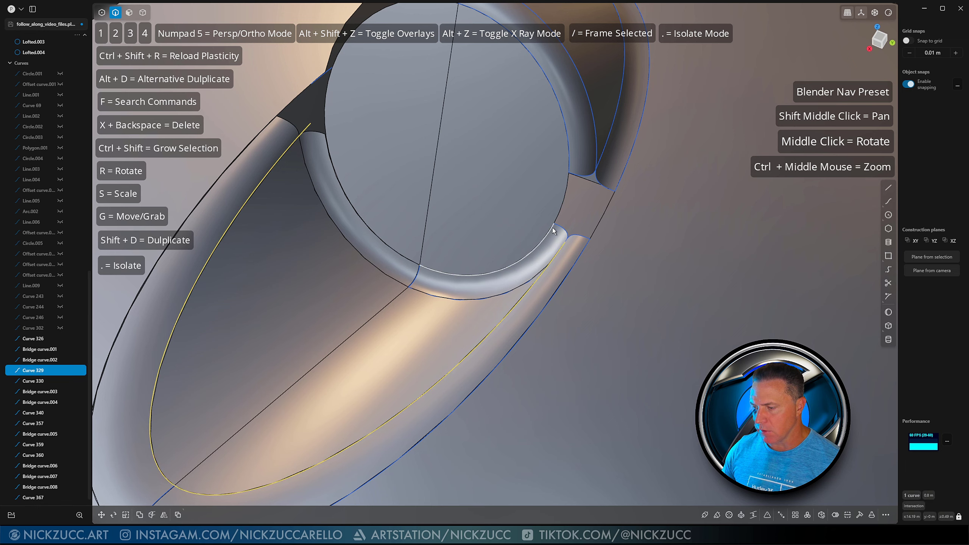
{"action": "left_click", "coordinate": [608, 155], "text": "shift"}
{"action": "key", "text": "period"}
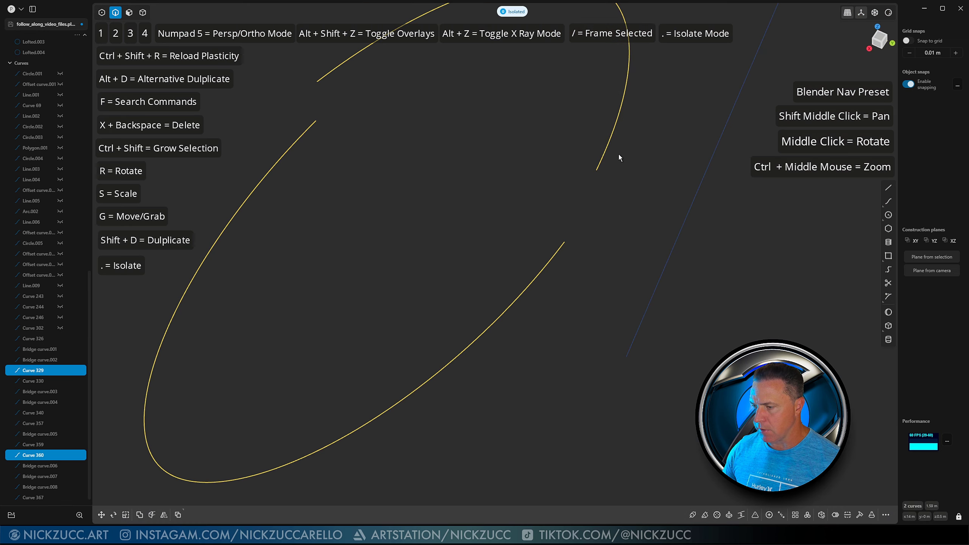
{"action": "left_click", "coordinate": [618, 216]}
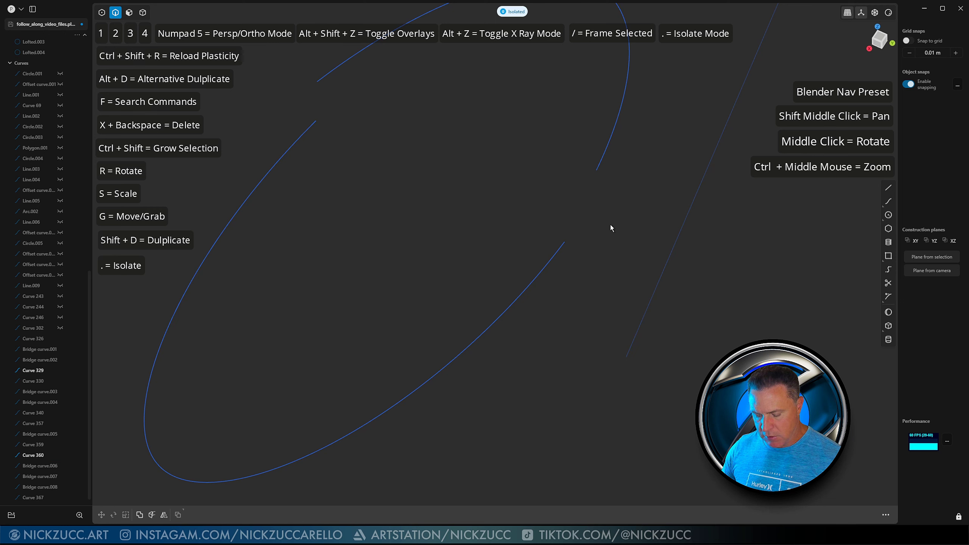
{"action": "key", "text": "shift+b"}
{"action": "left_click", "coordinate": [565, 240]}
{"action": "left_click", "coordinate": [595, 173]}
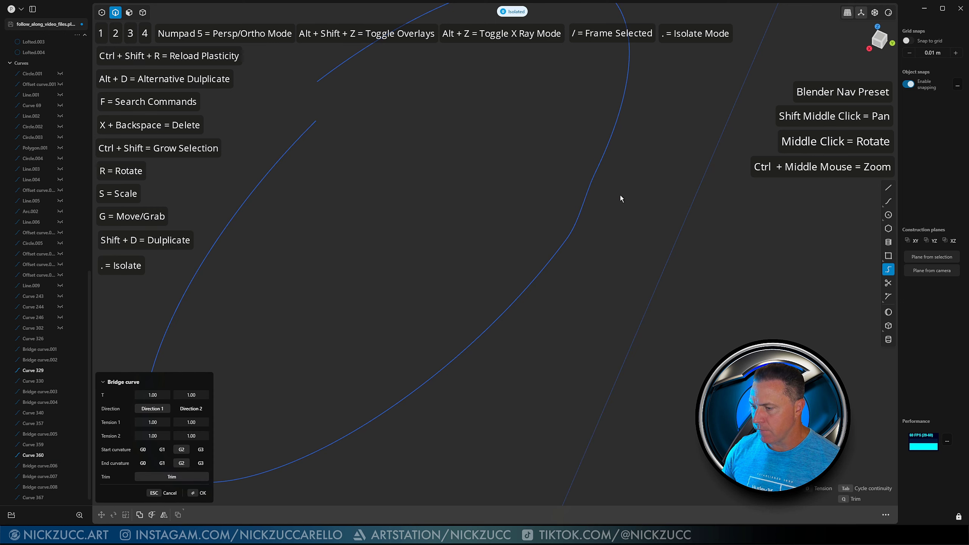
{"action": "key", "text": "Return"}
{"action": "key", "text": "period"}
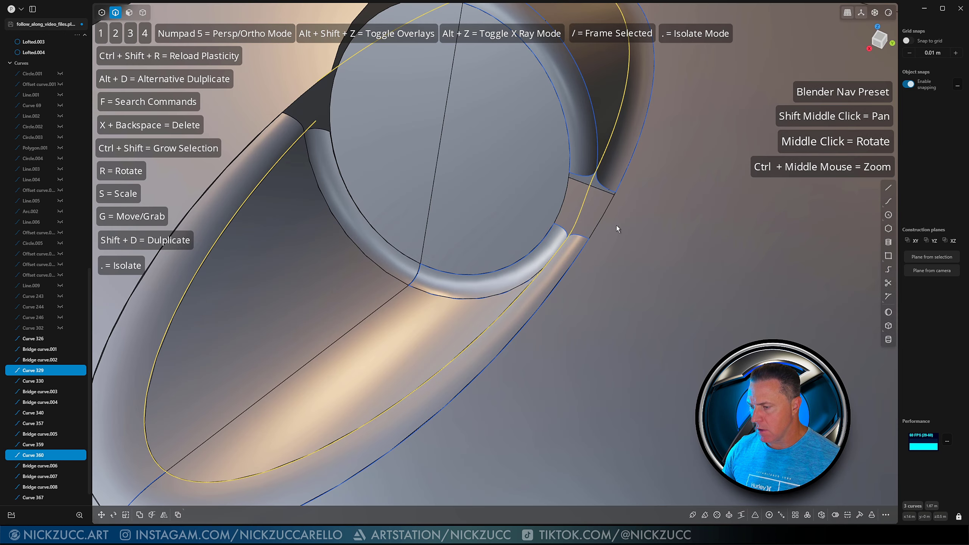
Step: Duplicate the outer recess edges spanning the gap as a curve in place
{"action": "mouse_move", "coordinate": [616, 225]}
{"action": "middle_mouse_down"}
{"action": "mouse_move", "coordinate": [666, 215]}
{"action": "mouse_move", "coordinate": [622, 236]}
{"action": "middle_mouse_up"}
{"action": "left_click", "coordinate": [601, 224]}
{"action": "left_click", "coordinate": [590, 203], "text": "shift"}
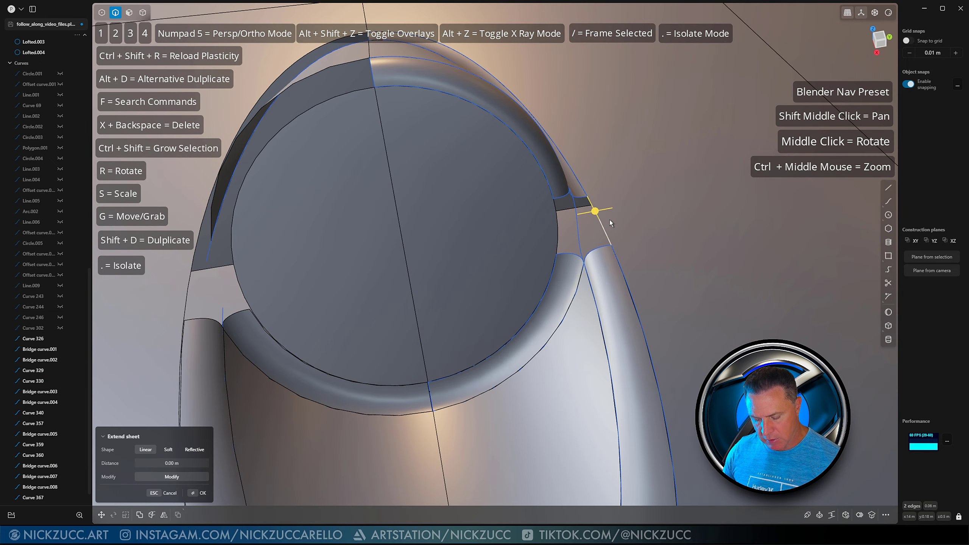
{"action": "key", "text": "g"}
{"action": "key", "text": "Escape"}
{"action": "left_click", "coordinate": [604, 228]}
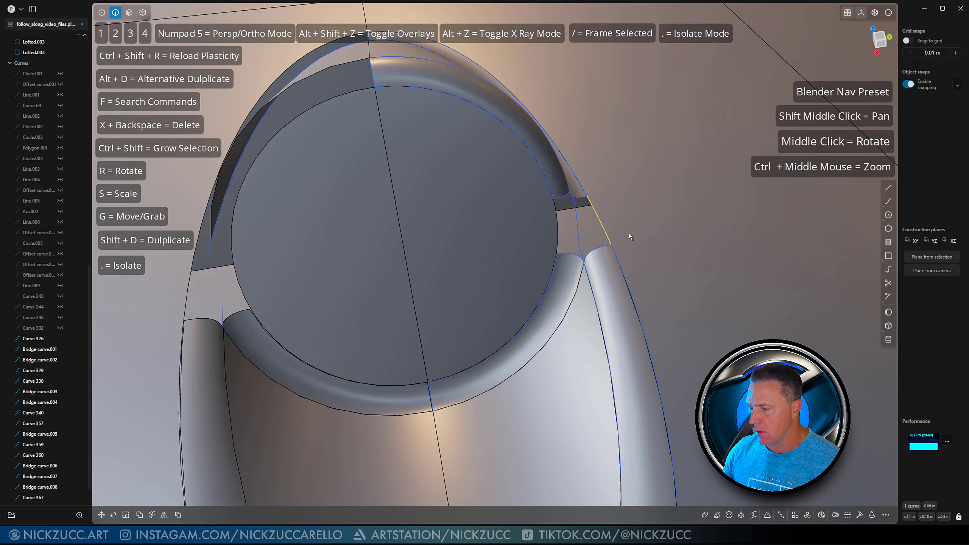
Step: Loft between the inner bridge curve and the duplicated outer edge curve, using the adjoining blends' end curves as guides
{"action": "middle_click_drag", "start_coordinate": [629, 235], "coordinate": [654, 271]}
{"action": "left_click", "coordinate": [605, 180], "text": "shift"}
{"action": "left_click", "coordinate": [599, 234], "text": "shift"}
{"action": "scroll", "coordinate": [606, 282], "scroll_direction": "up", "scroll_amount": 3}
{"action": "key", "text": "ctrl+z"}
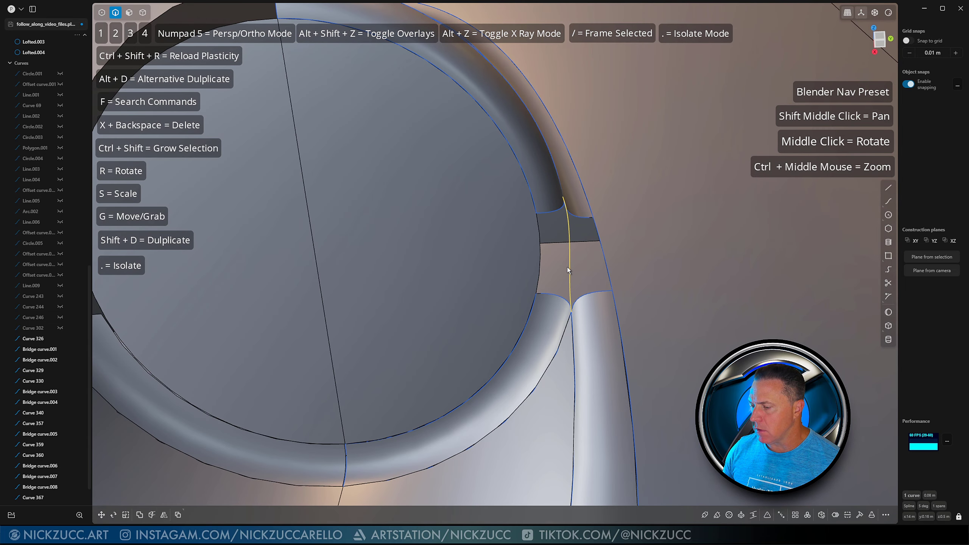
{"action": "key", "text": "l"}
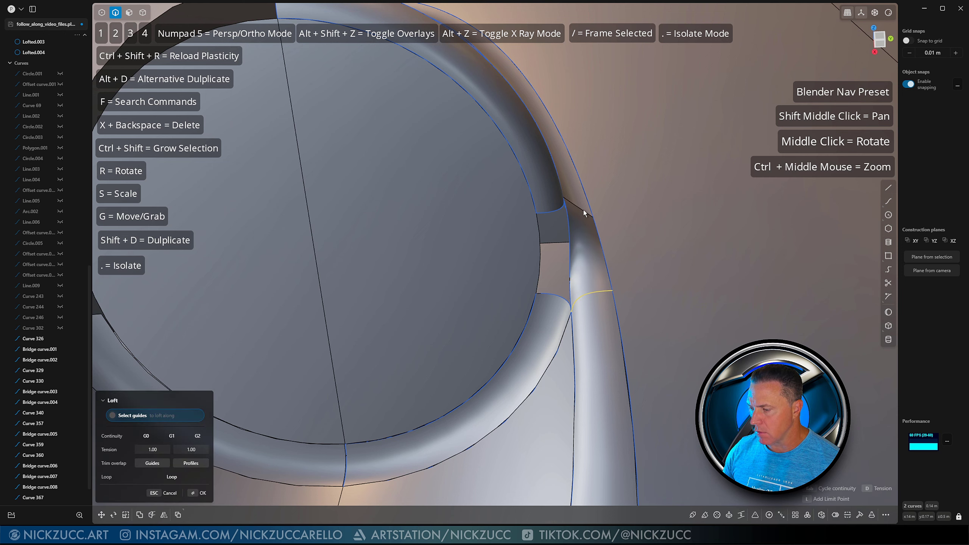
{"action": "middle_click_drag", "start_coordinate": [601, 224], "coordinate": [577, 187]}
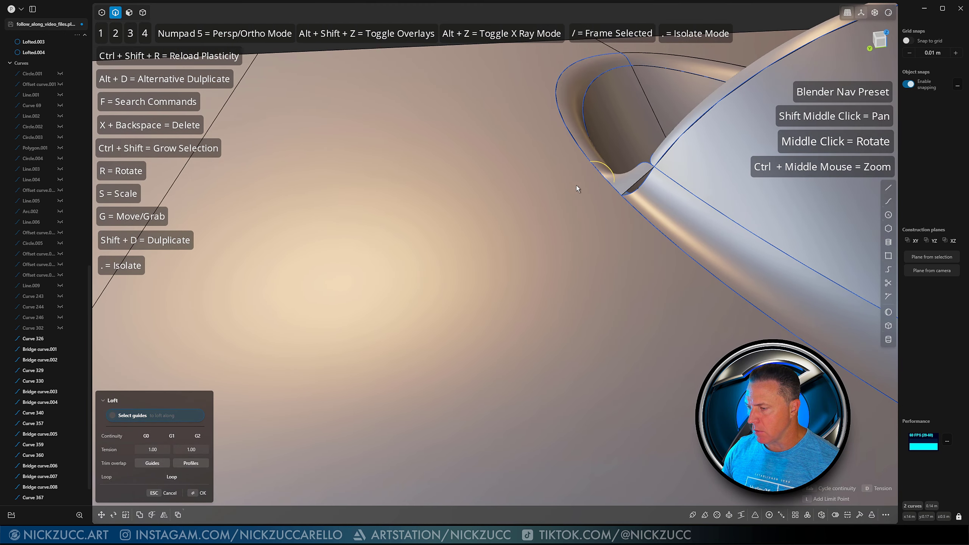
{"action": "middle_click_drag", "start_coordinate": [641, 192], "coordinate": [424, 170]}
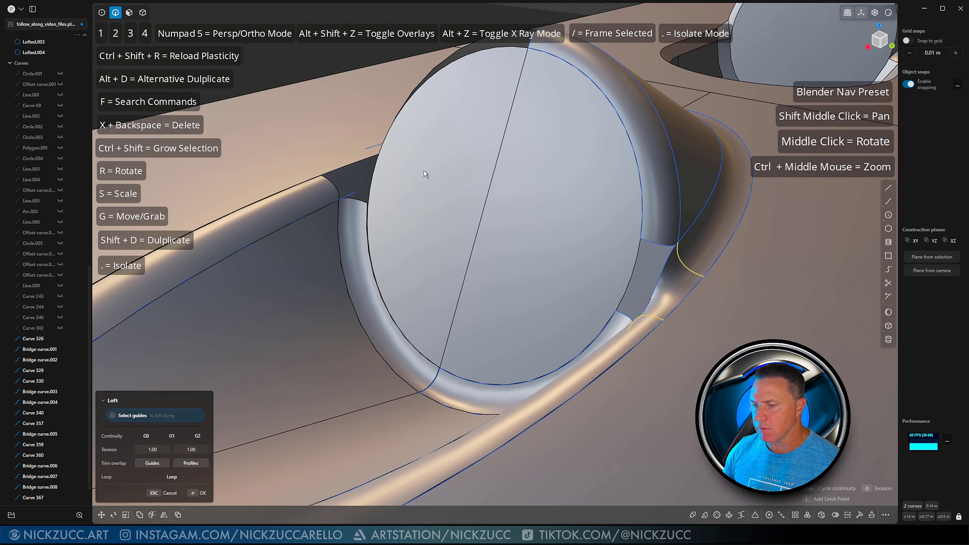
{"action": "key", "text": "Return"}
Step: Duplicate the end face's rim edges spanning the remaining gap as a curve in place
{"action": "middle_click_drag", "start_coordinate": [333, 86], "coordinate": [567, 215]}
{"action": "left_click", "coordinate": [569, 227]}
{"action": "left_click", "coordinate": [568, 240], "text": "shift"}
{"action": "key", "text": "shift+d"}
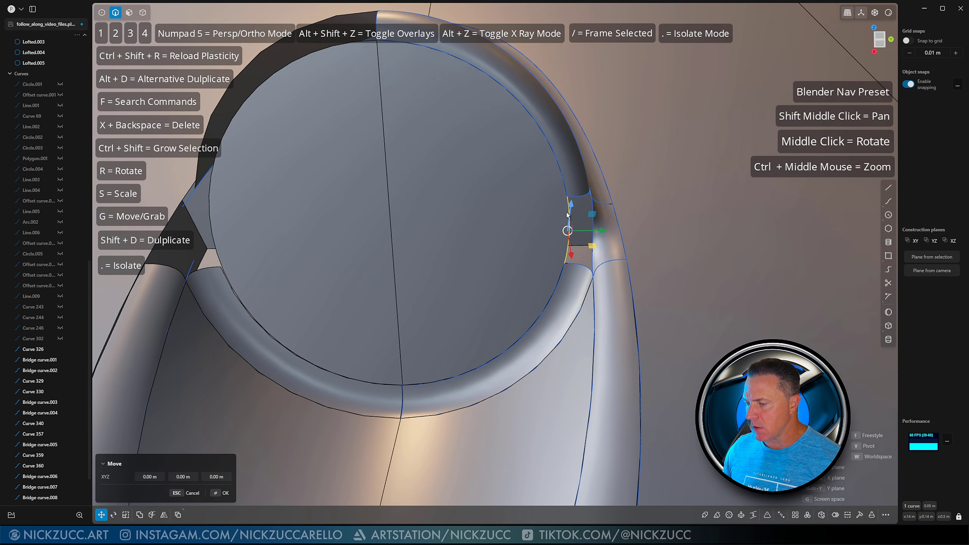
Step: Try to loft between the duplicated rim curve and the inner bridge curve, guided by the adjoining blend's end curve
{"action": "left_click", "coordinate": [593, 222], "text": "shift"}
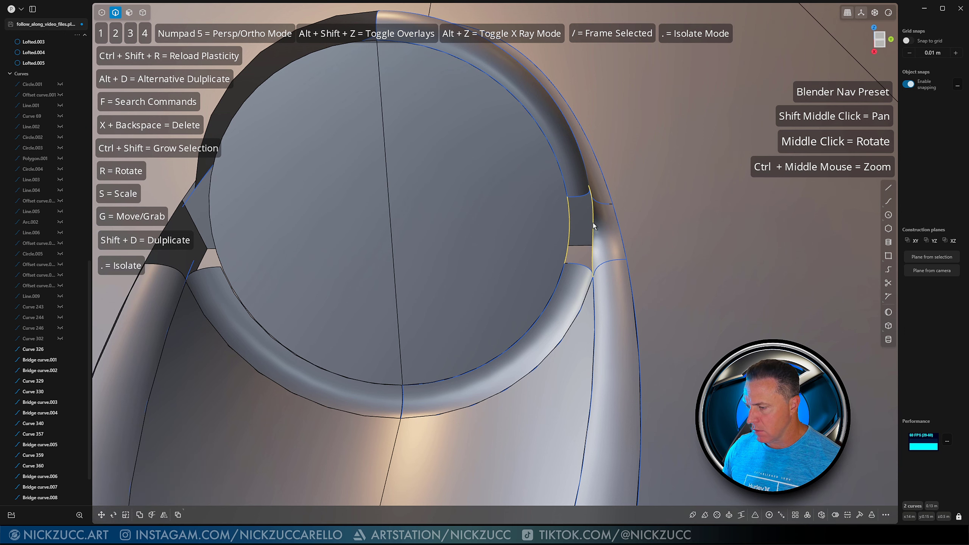
{"action": "middle_click_drag", "start_coordinate": [608, 243], "coordinate": [531, 252]}
{"action": "key", "text": "l"}
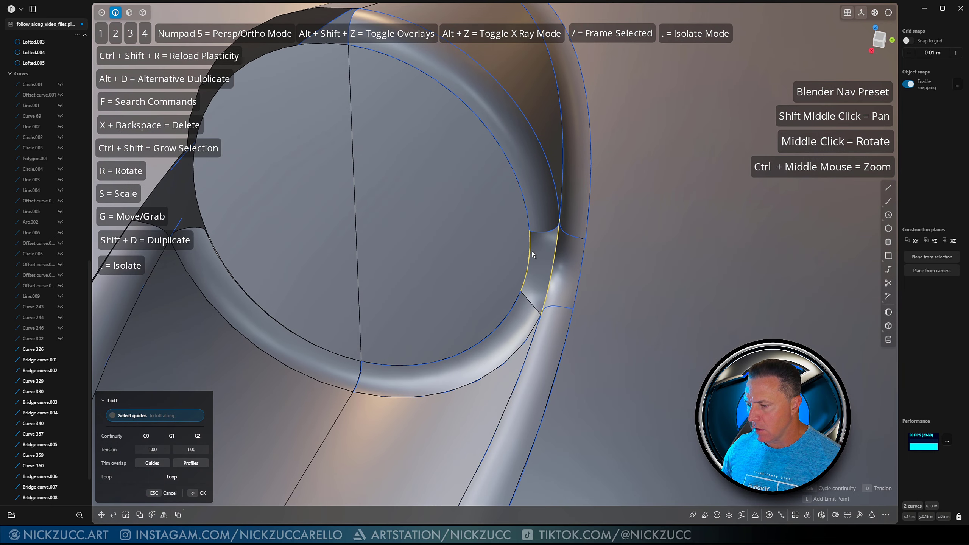
{"action": "left_click", "coordinate": [540, 231]}
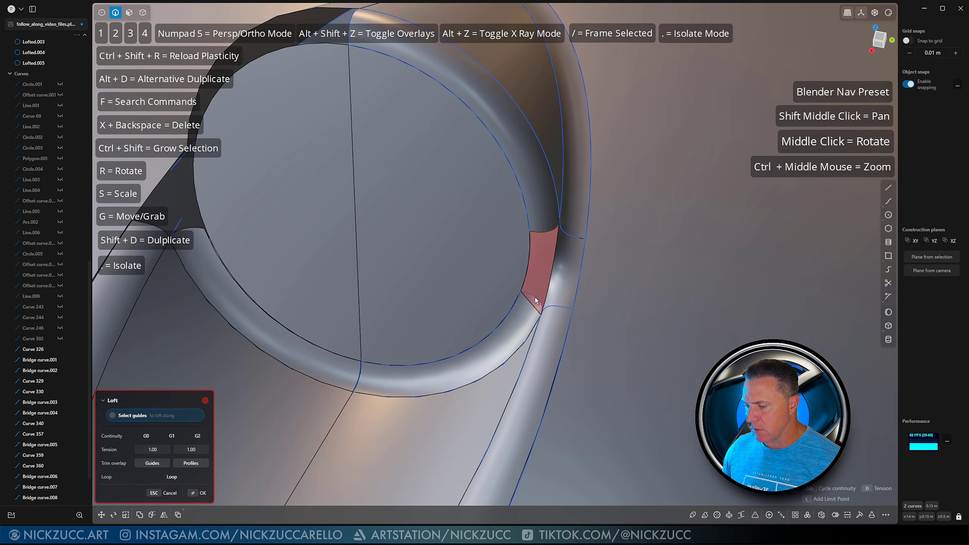
{"action": "middle_click_drag", "start_coordinate": [535, 301], "coordinate": [611, 267]}
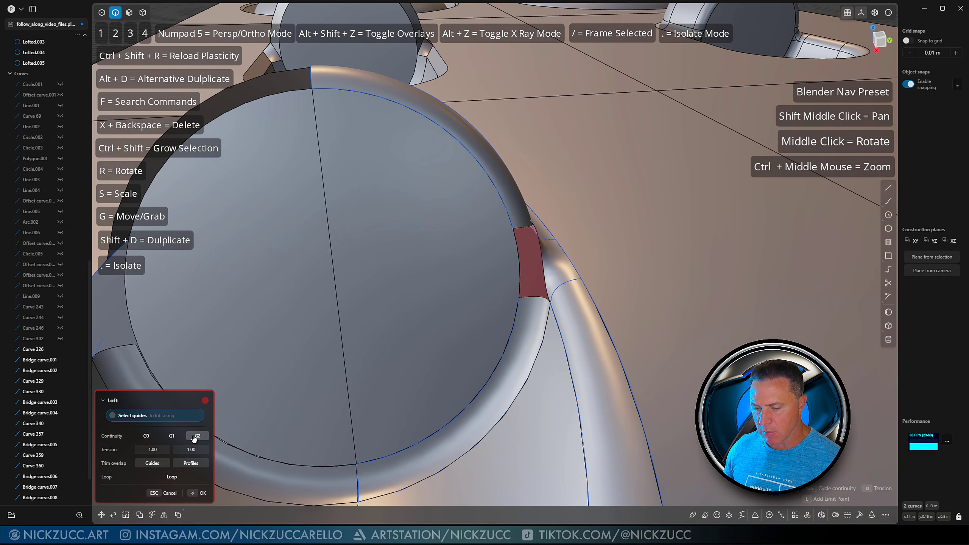
{"action": "left_click", "coordinate": [196, 492]}
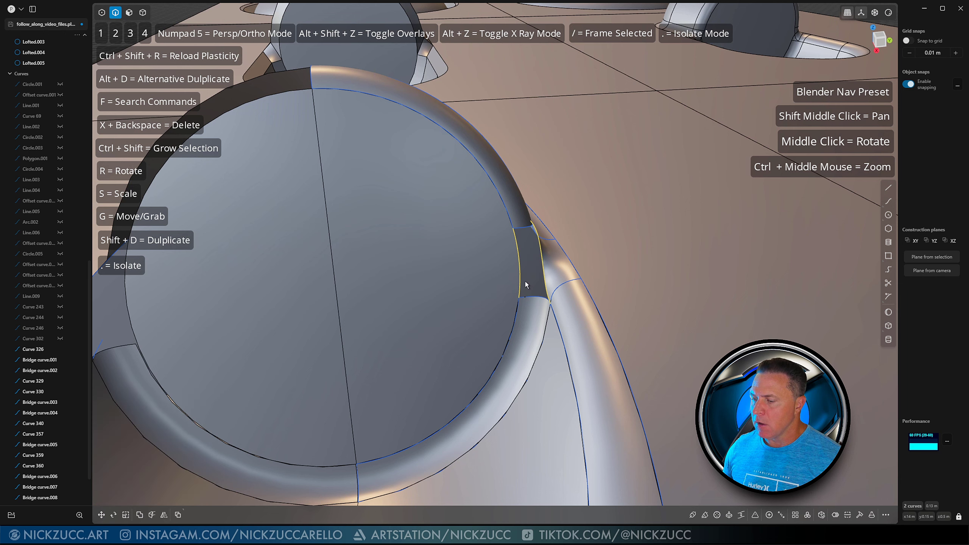
Step: Hide all the visible construction and bridge curves from Curve 326 through Curve 373
{"action": "middle_click_drag", "start_coordinate": [525, 281], "coordinate": [499, 261]}
{"action": "scroll", "coordinate": [490, 277], "scroll_direction": "down", "scroll_amount": 3}
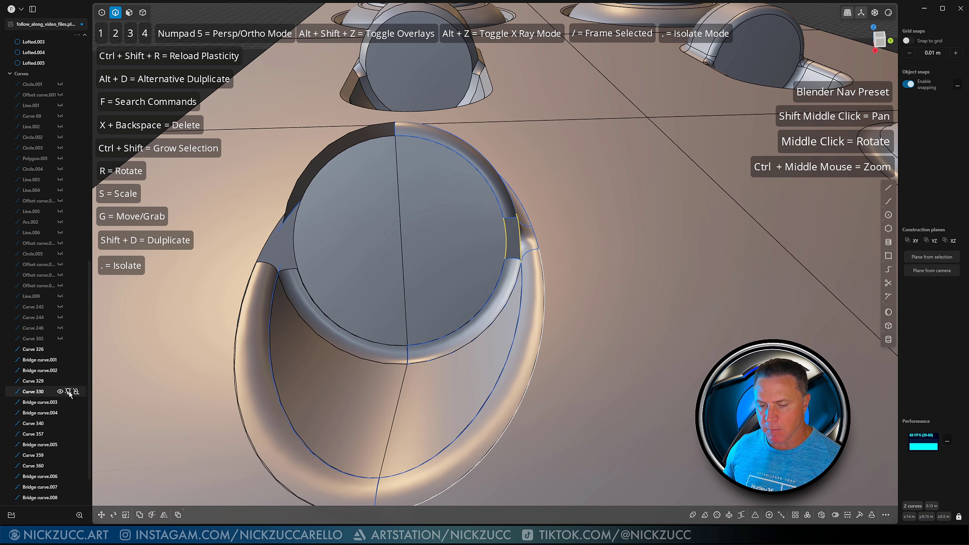
{"action": "left_click", "coordinate": [34, 349]}
{"action": "scroll", "coordinate": [60, 416], "scroll_direction": "down", "scroll_amount": 2}
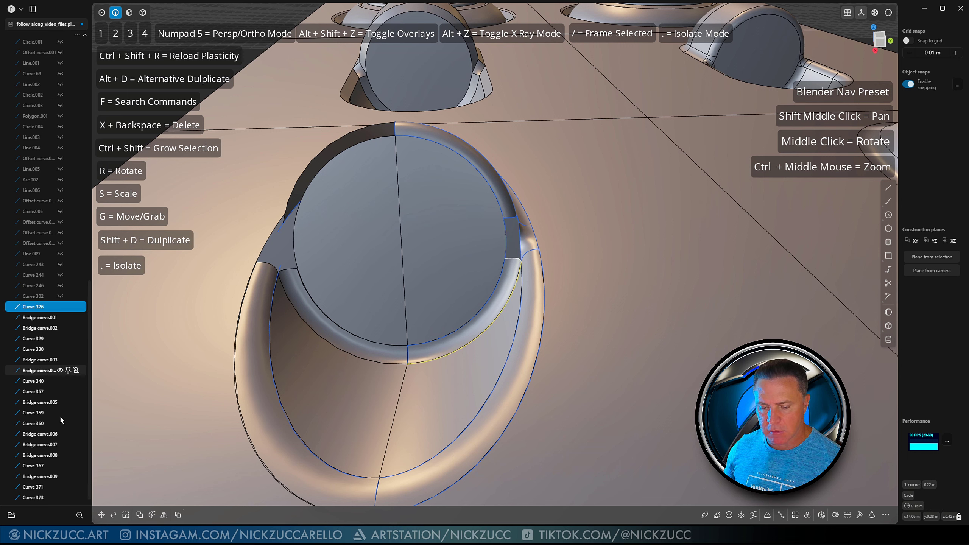
{"action": "left_click", "coordinate": [42, 496], "text": "shift"}
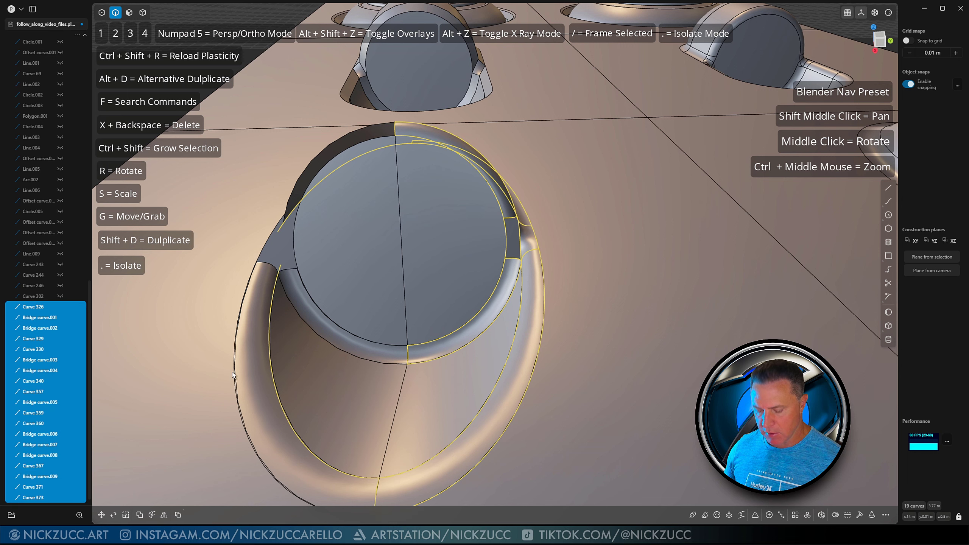
{"action": "key", "text": "Escape"}
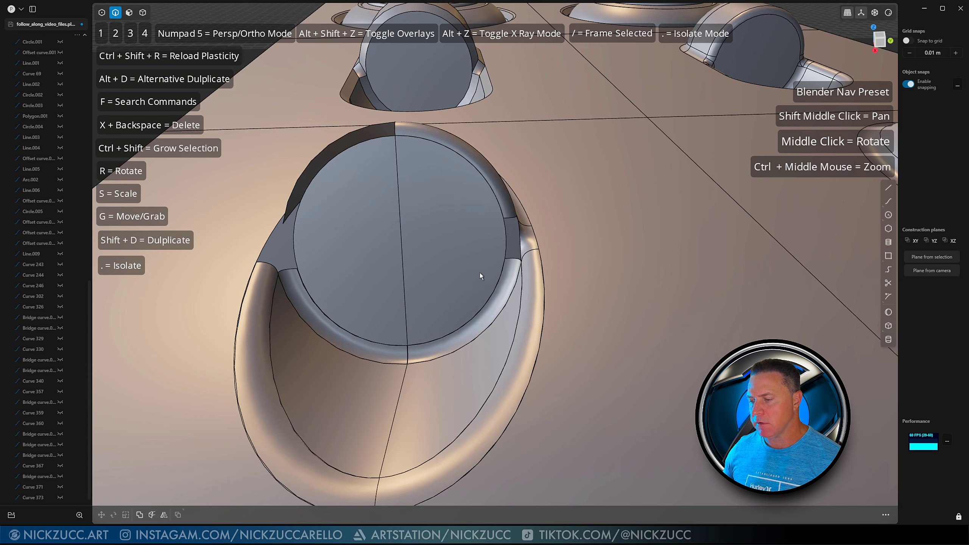
Step: Join all the sheets from Solid.004 through Lofted.005 into one sheet body
{"action": "middle_click_drag", "start_coordinate": [480, 272], "coordinate": [533, 247]}
{"action": "left_click", "coordinate": [524, 266]}
{"action": "key", "text": "Escape"}
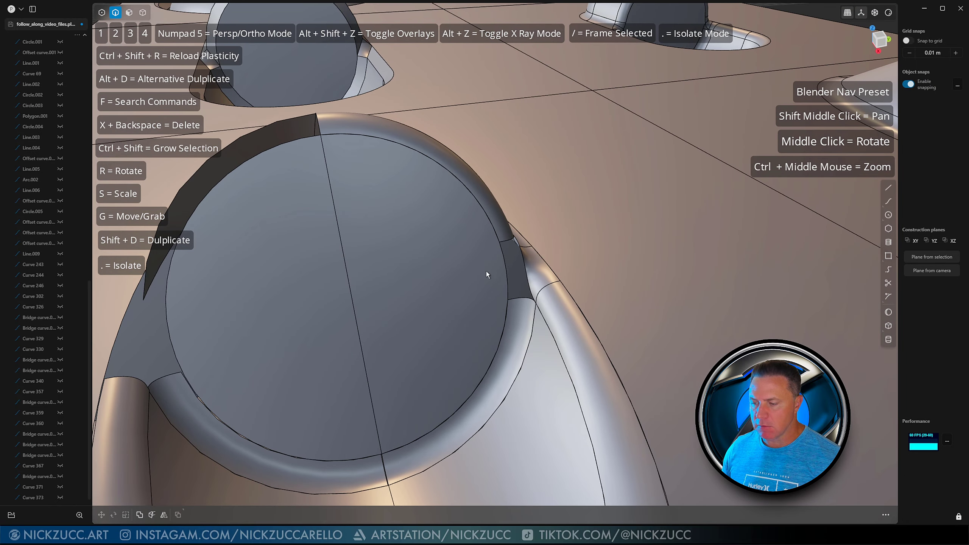
{"action": "key", "text": "4"}
{"action": "left_click", "coordinate": [446, 275]}
{"action": "middle_click_drag", "start_coordinate": [460, 272], "coordinate": [469, 244]}
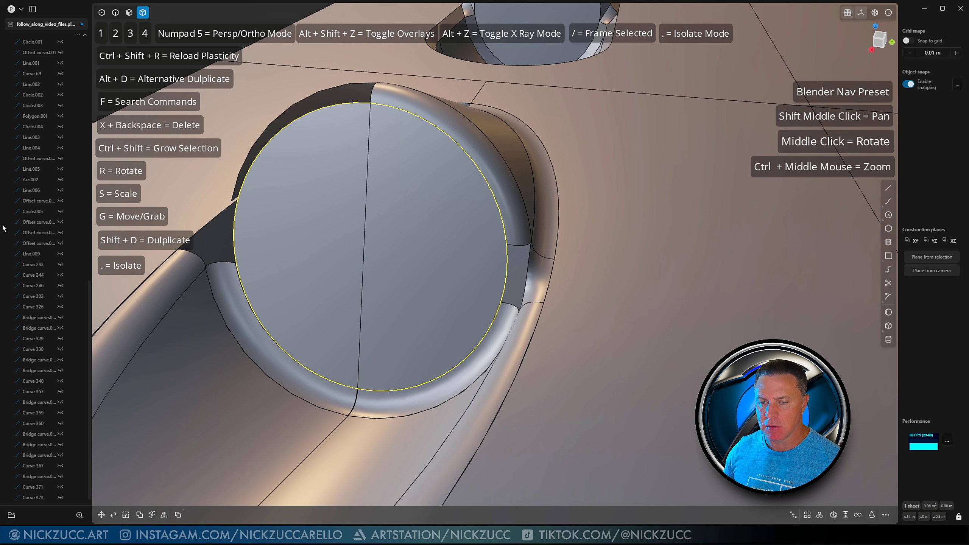
{"action": "scroll", "coordinate": [49, 225], "scroll_direction": "up", "scroll_amount": 8}
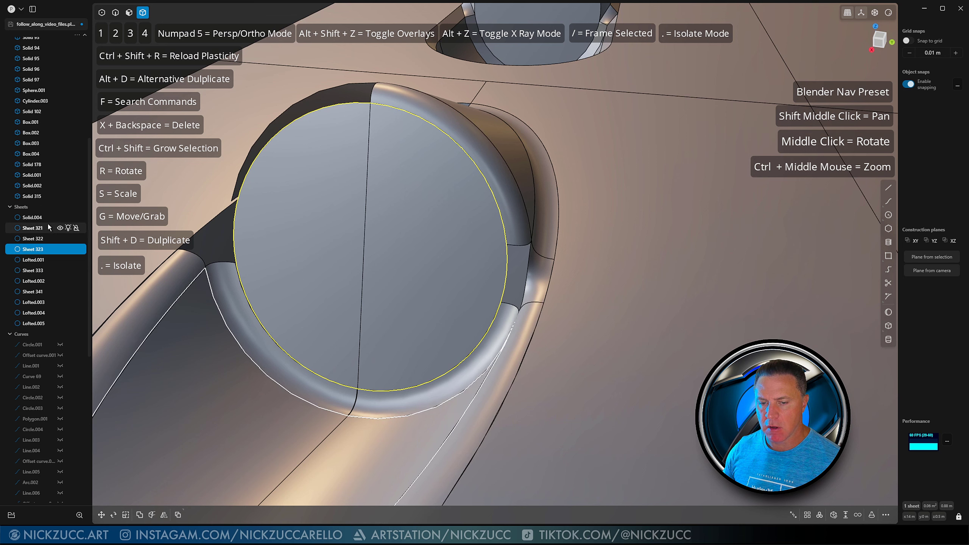
{"action": "left_click", "coordinate": [26, 218]}
{"action": "left_click", "coordinate": [57, 324], "text": "shift"}
{"action": "scroll", "coordinate": [333, 270], "scroll_direction": "down", "scroll_amount": 6}
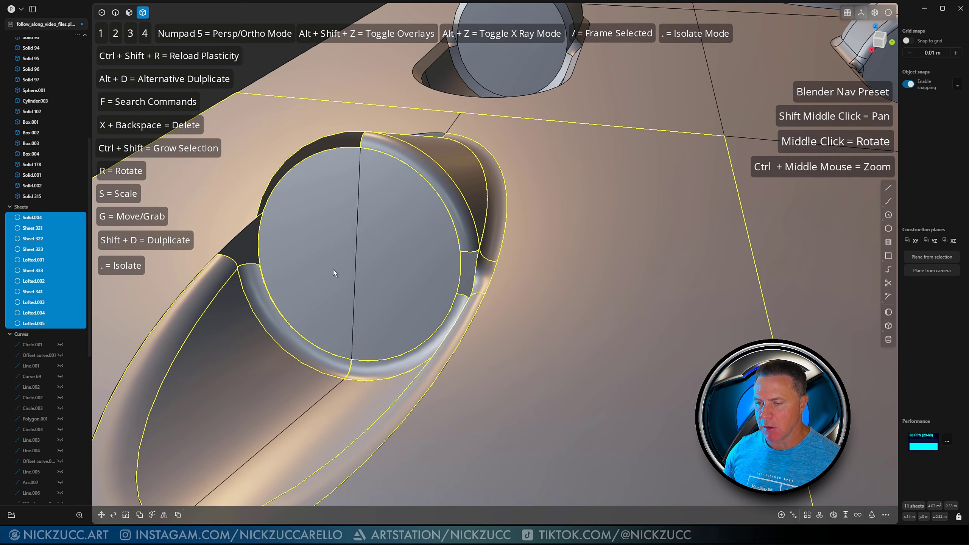
{"action": "mouse_move", "coordinate": [361, 245]}
{"action": "middle_mouse_down", "text": "shift"}
{"action": "mouse_move", "coordinate": [378, 224]}
{"action": "mouse_move", "coordinate": [358, 246]}
{"action": "middle_mouse_up", "text": "shift"}
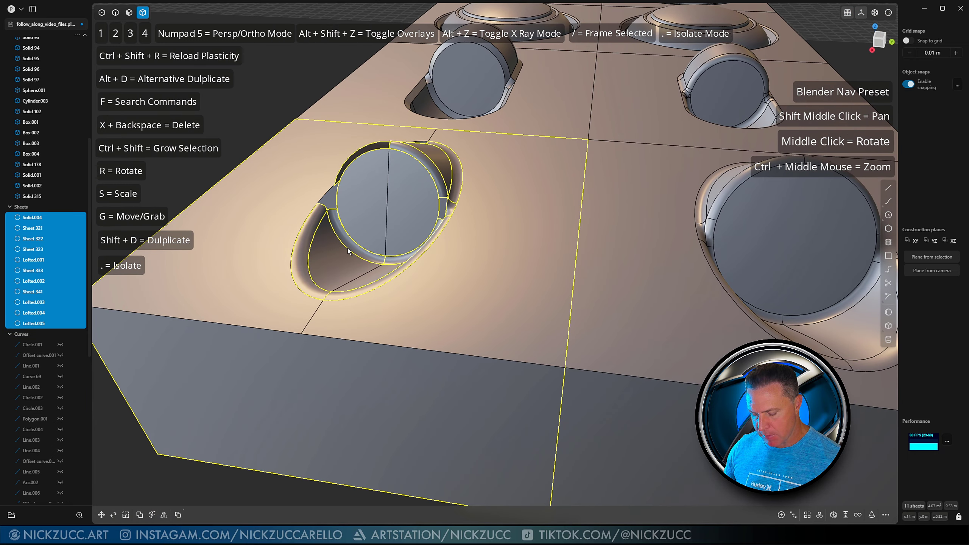
{"action": "key", "text": "j"}
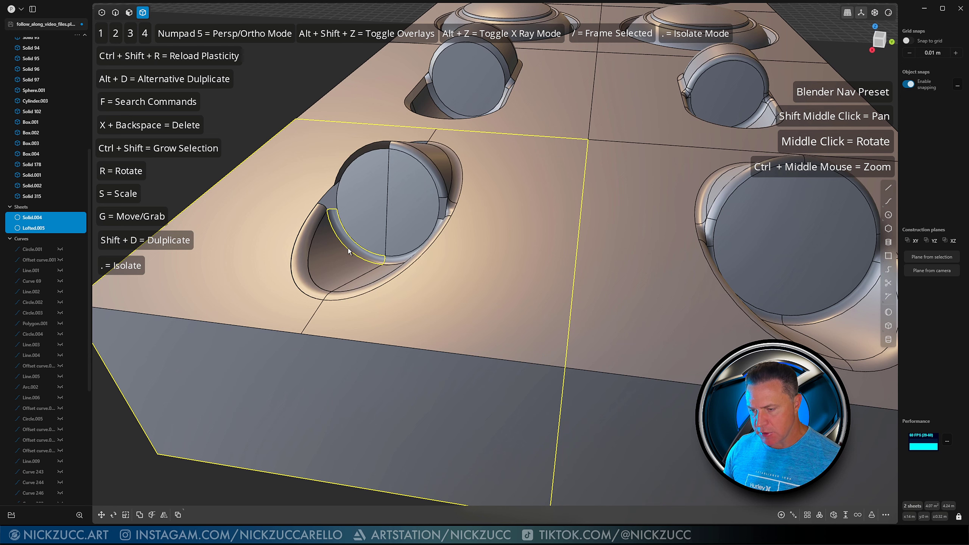
Step: Try to join the leftover Lofted.005 patch to Solid.004 again, and delete that patch
{"action": "left_click", "coordinate": [35, 229]}
{"action": "left_click", "coordinate": [41, 218]}
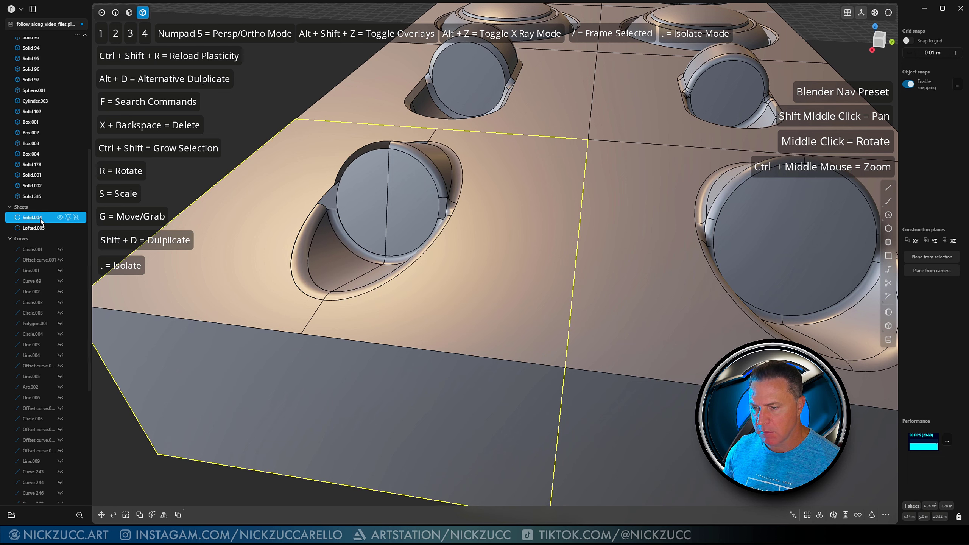
{"action": "left_click", "coordinate": [36, 228], "text": "shift"}
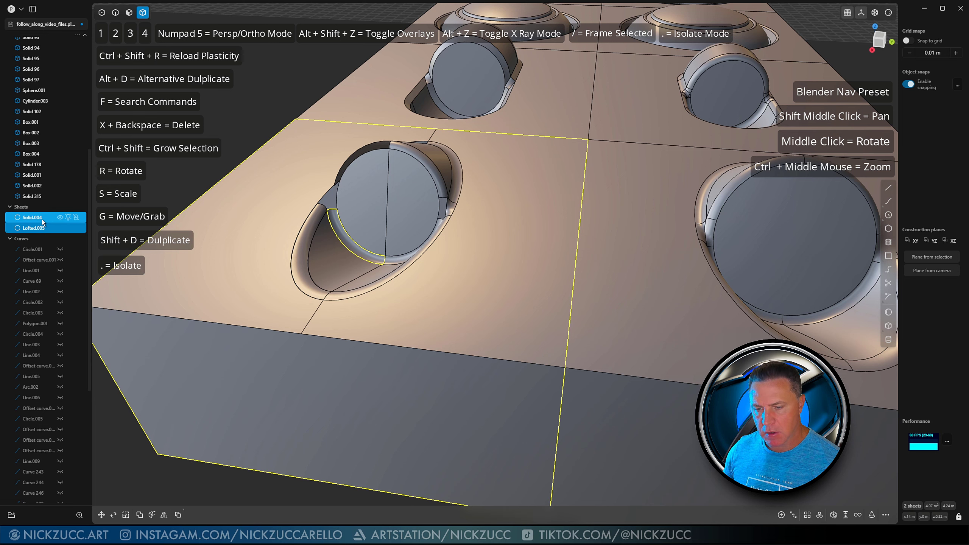
{"action": "key", "text": "j"}
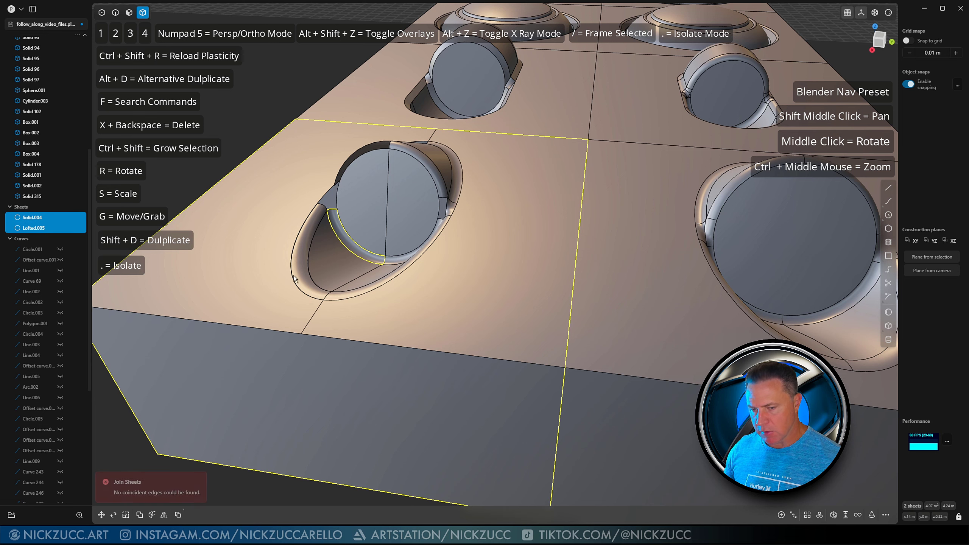
{"action": "left_click", "coordinate": [204, 178]}
{"action": "mouse_move", "coordinate": [365, 230]}
{"action": "middle_mouse_down"}
{"action": "mouse_move", "coordinate": [378, 255]}
{"action": "mouse_move", "coordinate": [372, 241]}
{"action": "mouse_move", "coordinate": [366, 248]}
{"action": "middle_mouse_up"}
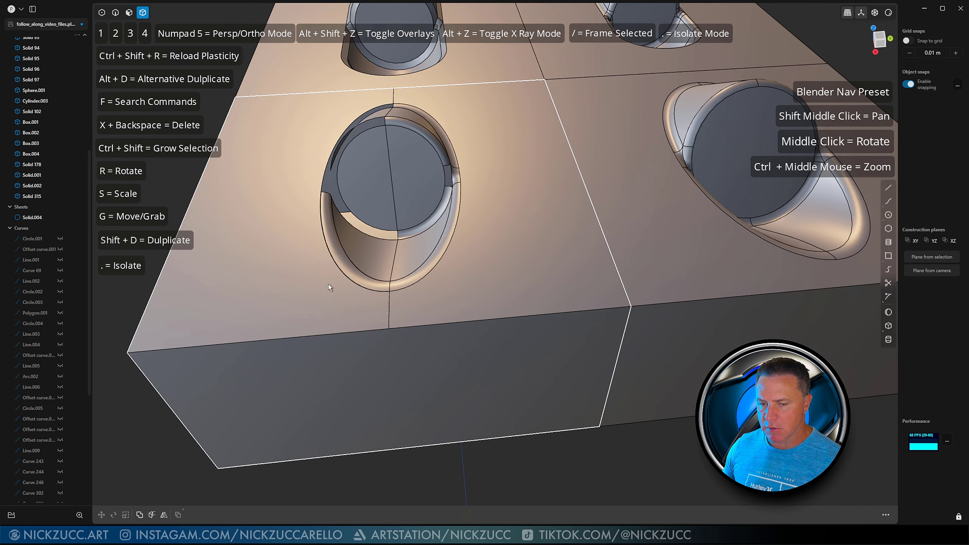
Step: Mirror the Solid.004 sheet freestyle across the plane along its lengthwise seam line, merging the halves together
{"action": "left_click", "coordinate": [391, 330]}
{"action": "middle_click_drag", "start_coordinate": [394, 330], "coordinate": [391, 325]}
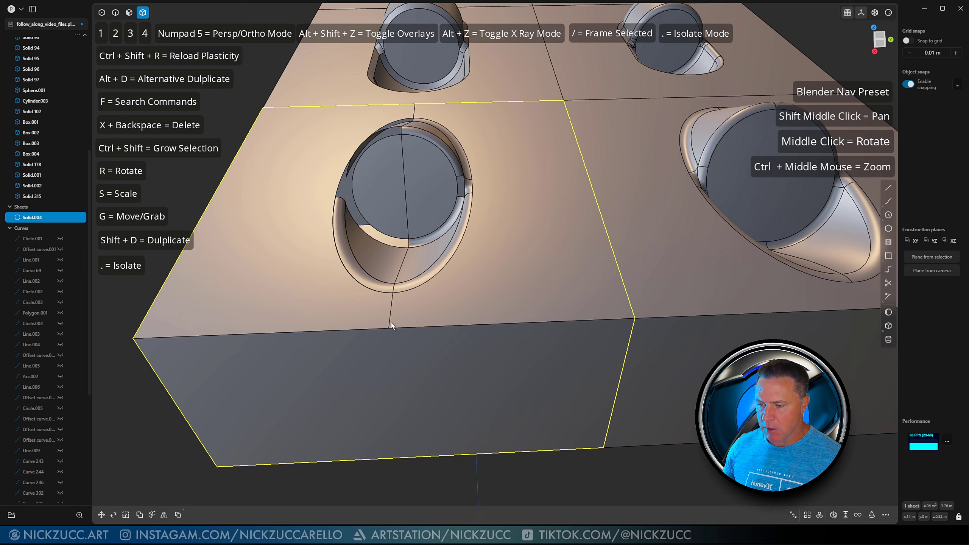
{"action": "key", "text": "alt+x"}
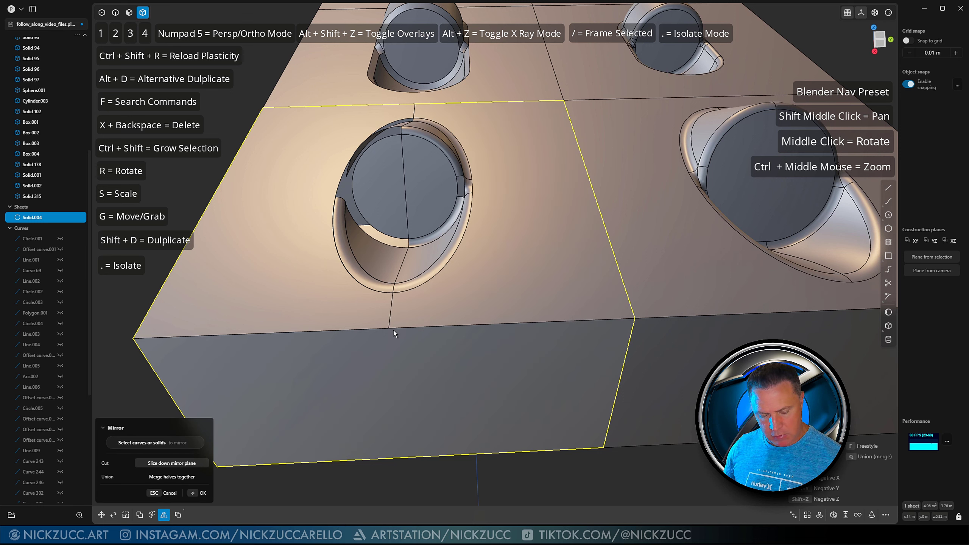
{"action": "key", "text": "f"}
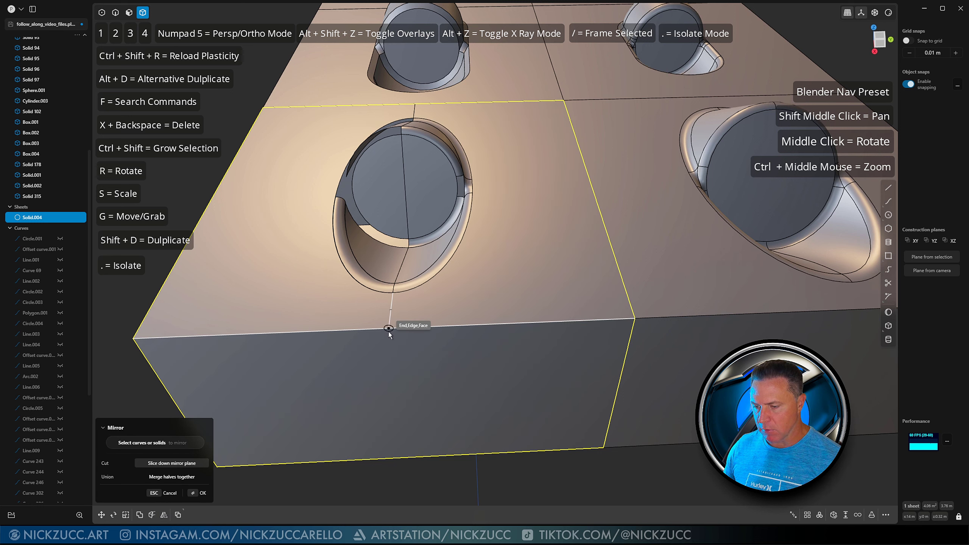
{"action": "left_click", "coordinate": [389, 326]}
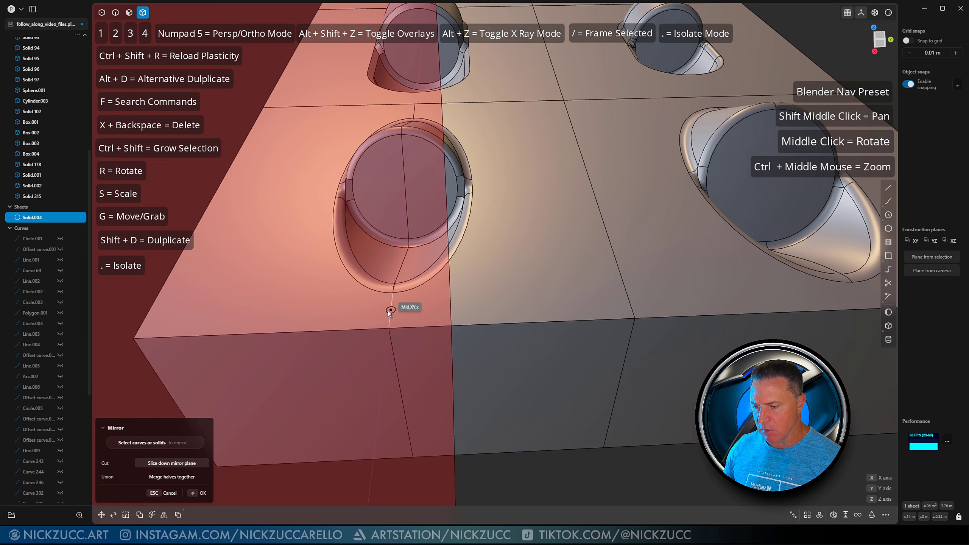
{"action": "left_click", "coordinate": [388, 310]}
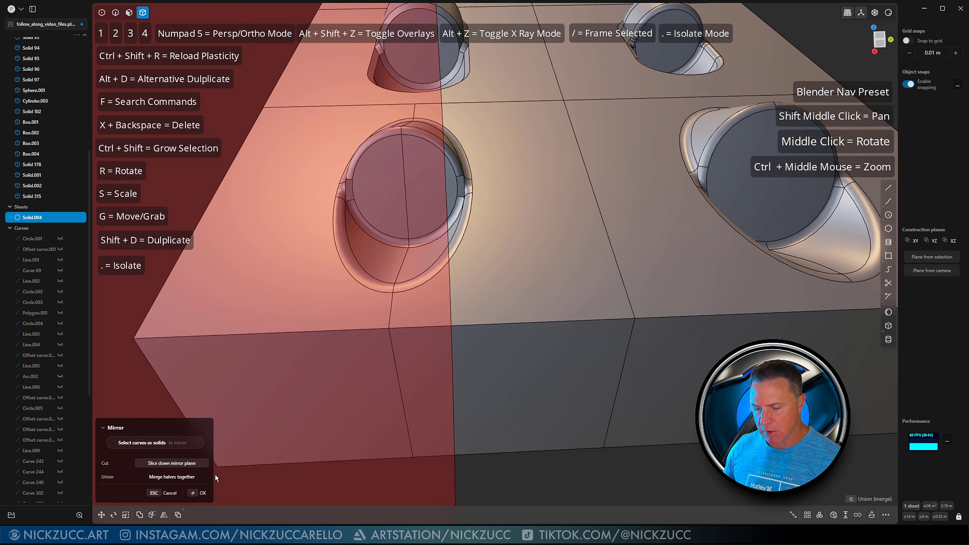
{"action": "left_click", "coordinate": [184, 478]}
{"action": "left_click", "coordinate": [198, 493]}
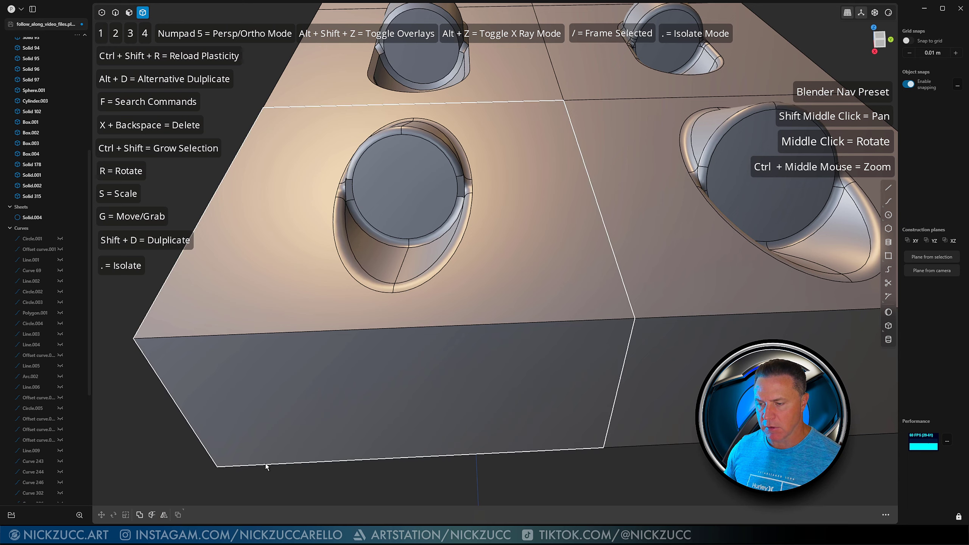
Step: Start a Patch across the open gap beside the cylinder's end face from its six boundary edges
{"action": "middle_click_drag", "start_coordinate": [265, 463], "coordinate": [260, 464]}
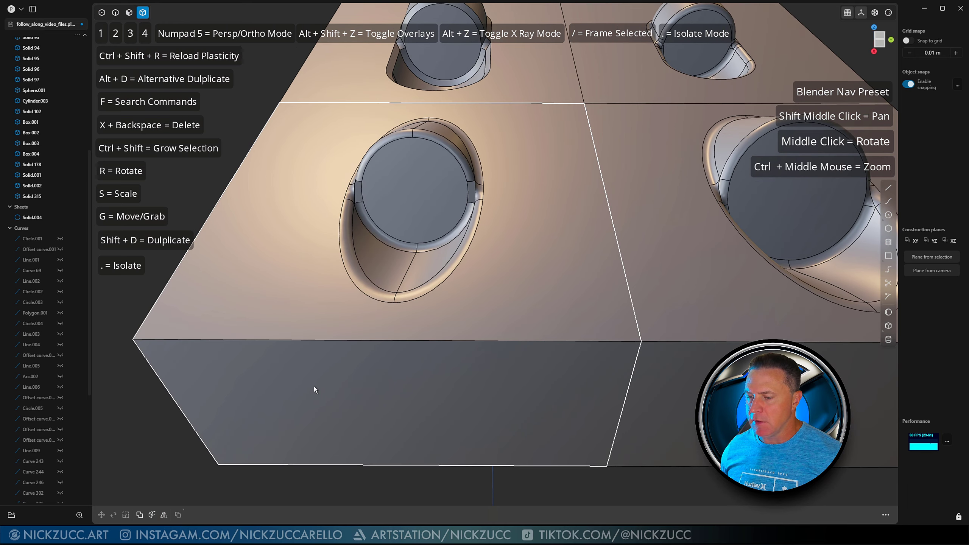
{"action": "scroll", "coordinate": [314, 386], "scroll_direction": "up", "scroll_amount": 5}
{"action": "middle_click_drag", "start_coordinate": [348, 296], "coordinate": [339, 353], "text": "shift"}
{"action": "scroll", "coordinate": [326, 404], "scroll_direction": "up", "scroll_amount": 2}
{"action": "left_click", "coordinate": [397, 343]}
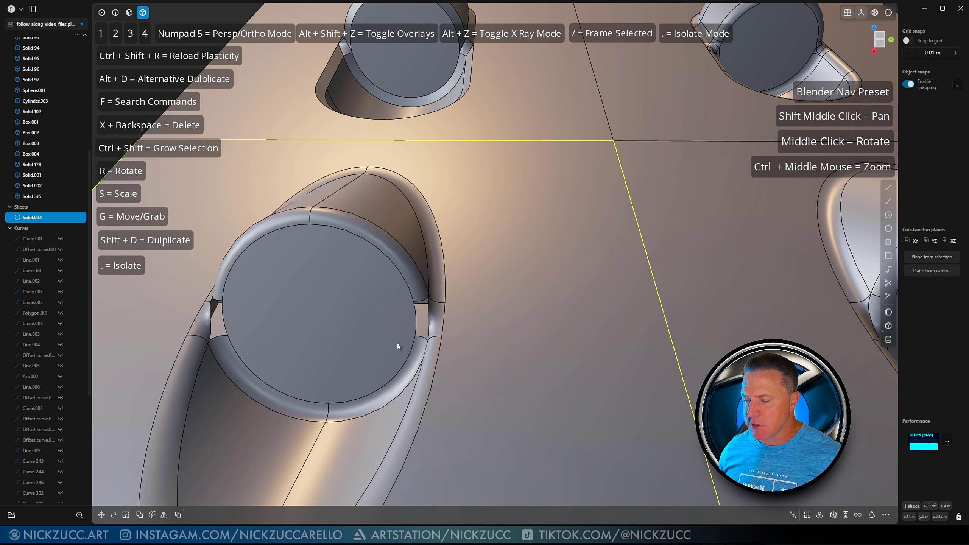
{"action": "left_click", "coordinate": [416, 323]}
{"action": "key", "text": "e"}
{"action": "scroll", "coordinate": [417, 322], "scroll_direction": "up", "scroll_amount": 3}
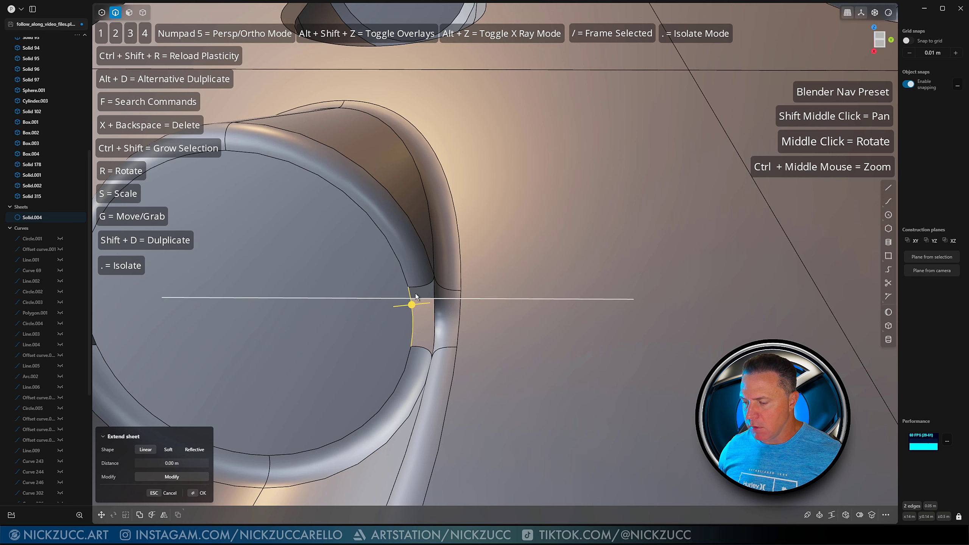
{"action": "left_click", "coordinate": [434, 294]}
{"action": "left_click", "coordinate": [435, 330]}
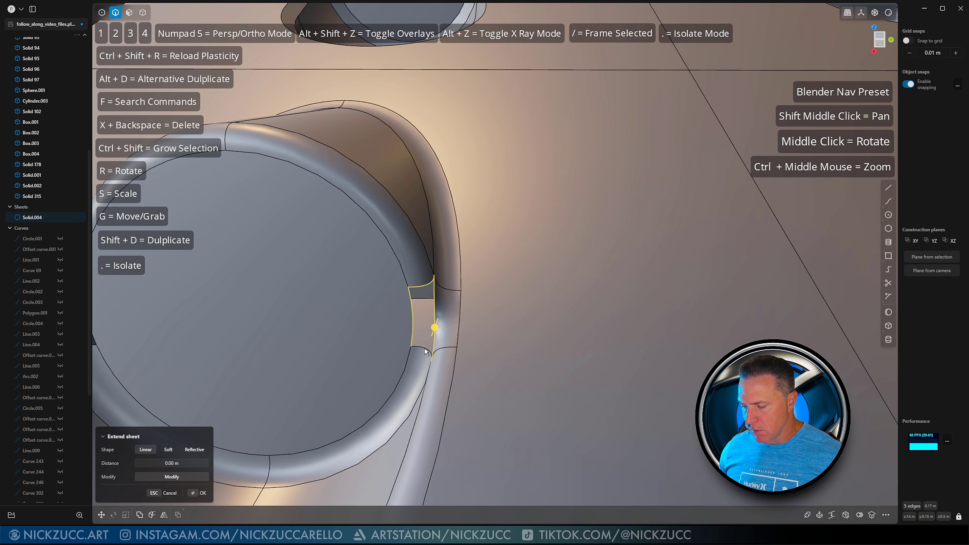
{"action": "key", "text": "f"}
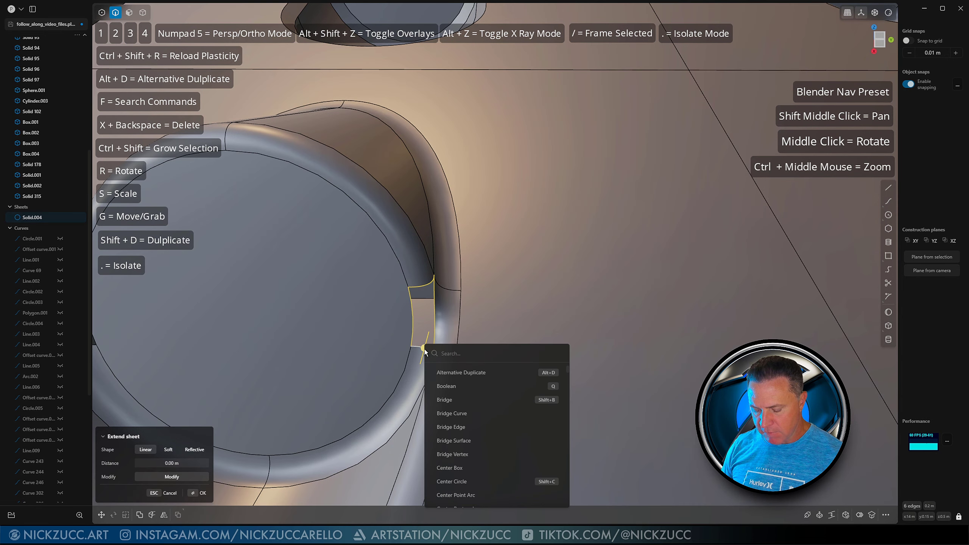
{"action": "type", "text": "patch"}
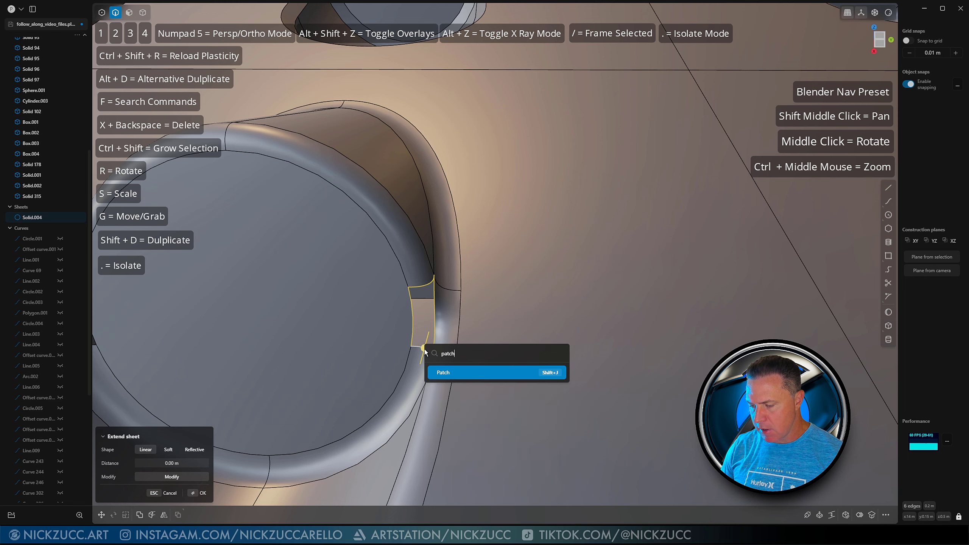
{"action": "key", "text": "Return"}
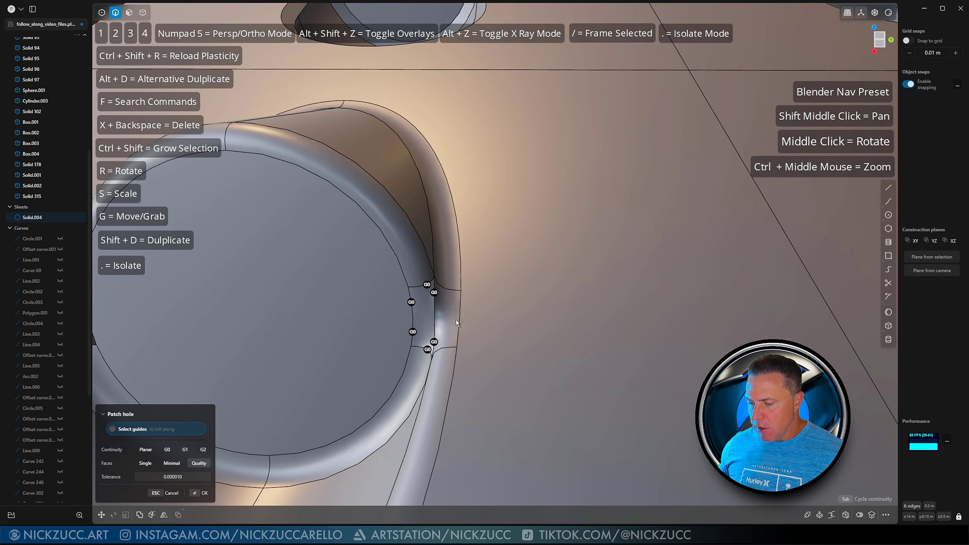
Step: Set G1 continuity for the patch on the two inner rim edges and the upper blend's end edge
{"action": "middle_click_drag", "start_coordinate": [456, 320], "coordinate": [436, 297]}
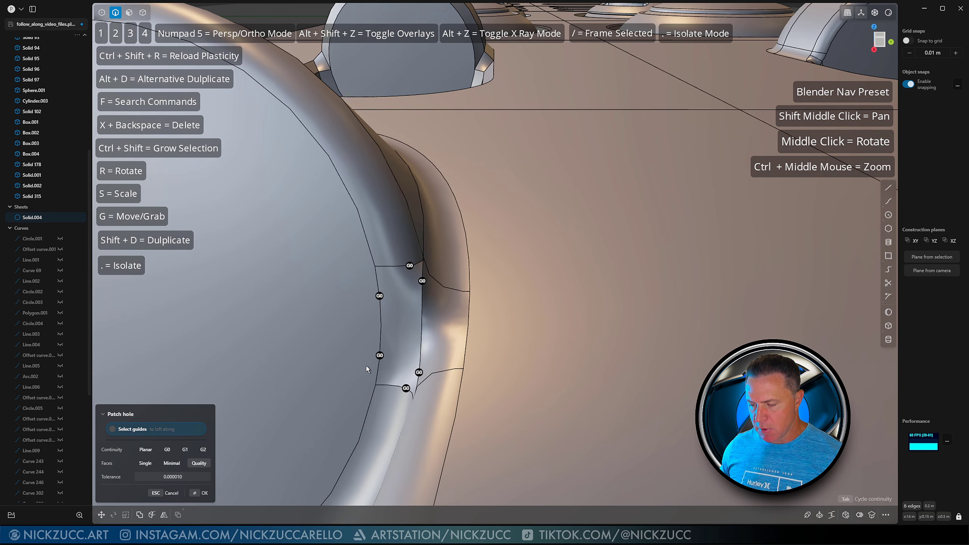
{"action": "left_click", "coordinate": [380, 356]}
{"action": "left_click", "coordinate": [379, 297]}
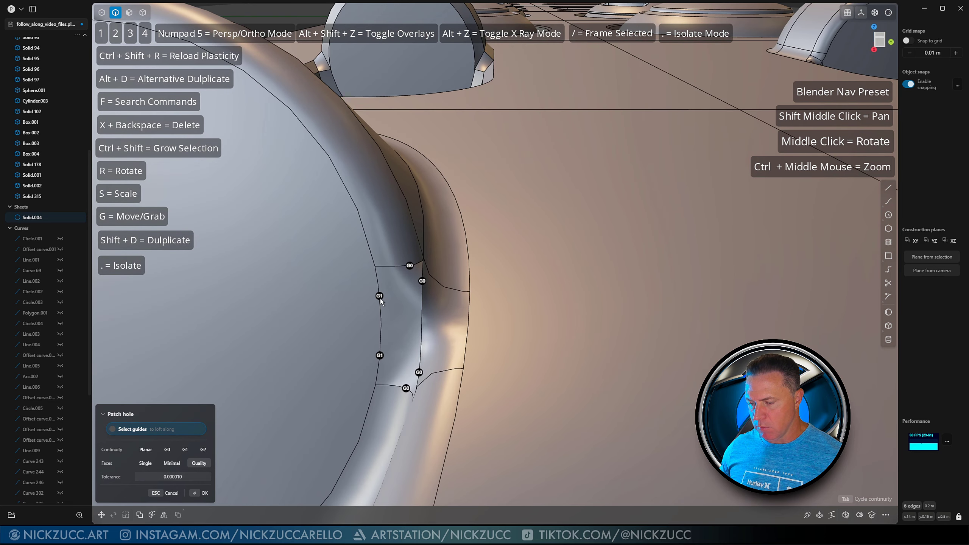
{"action": "left_click", "coordinate": [409, 265]}
Step: Try smoother continuity on the patch's two outer edges, including G1 on the upper one, and return both to G0
{"action": "left_click", "coordinate": [422, 282]}
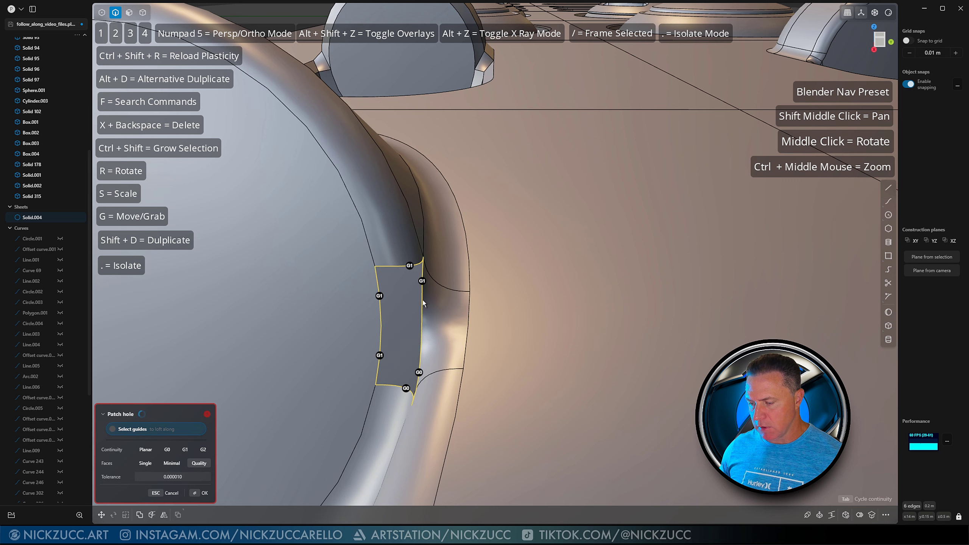
{"action": "middle_click_drag", "start_coordinate": [423, 332], "coordinate": [425, 290]}
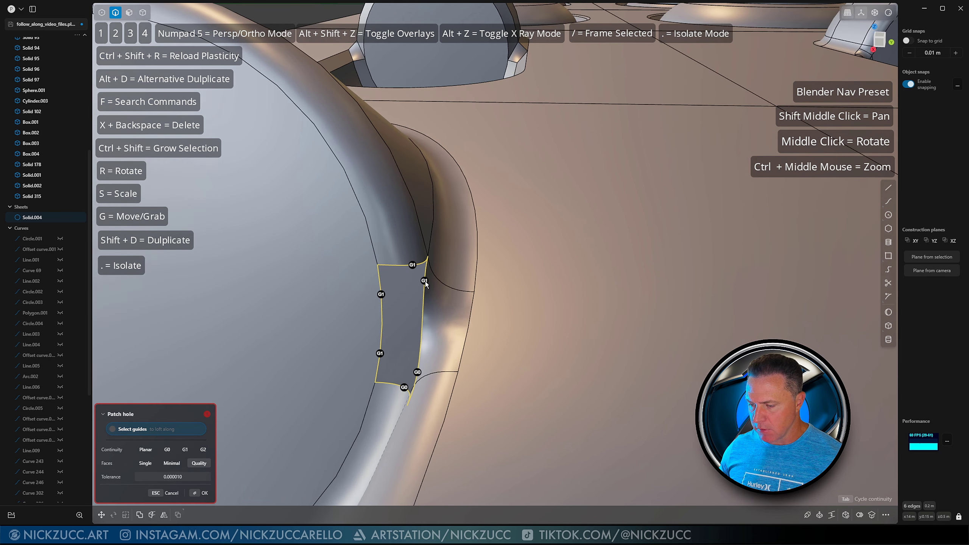
{"action": "left_click", "coordinate": [424, 281]}
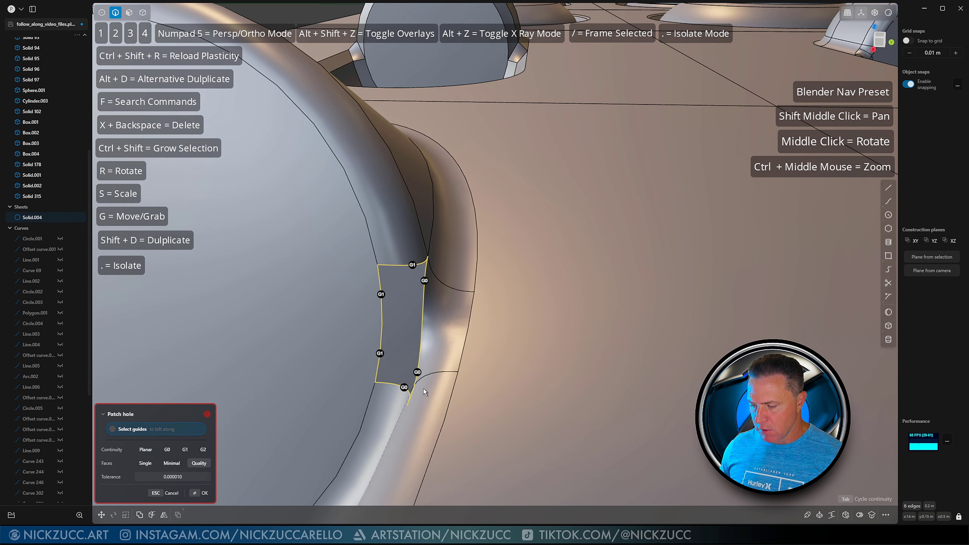
{"action": "left_click", "coordinate": [418, 371]}
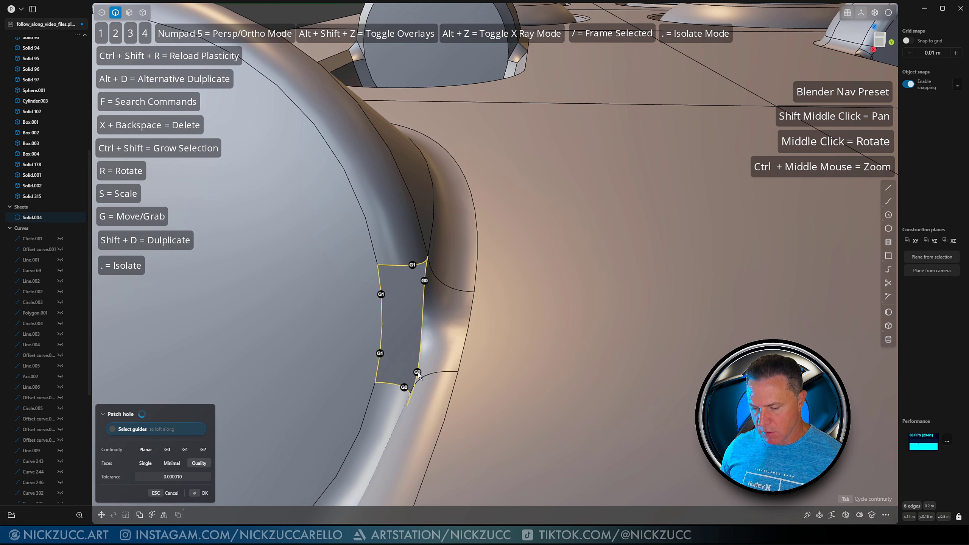
{"action": "left_click", "coordinate": [417, 372]}
Step: Set the patch's upper end edge to G0, and try G1 on its lower end edge before returning that edge to G0
{"action": "middle_click_drag", "start_coordinate": [413, 366], "coordinate": [414, 365]}
{"action": "middle_click_drag", "start_coordinate": [570, 299], "coordinate": [564, 302]}
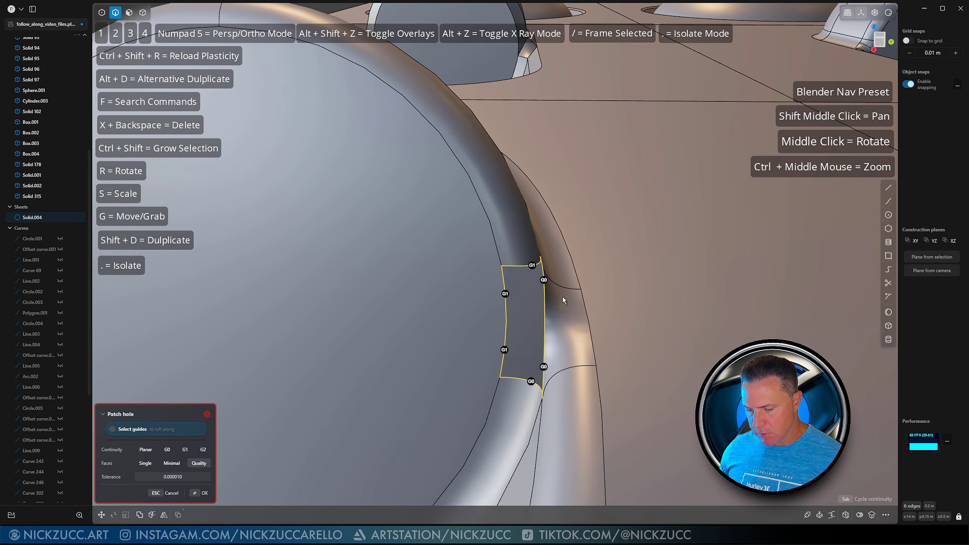
{"action": "mouse_move", "coordinate": [535, 368]}
{"action": "middle_mouse_down"}
{"action": "mouse_move", "coordinate": [513, 353]}
{"action": "mouse_move", "coordinate": [527, 367]}
{"action": "middle_mouse_up"}
{"action": "left_click", "coordinate": [444, 277]}
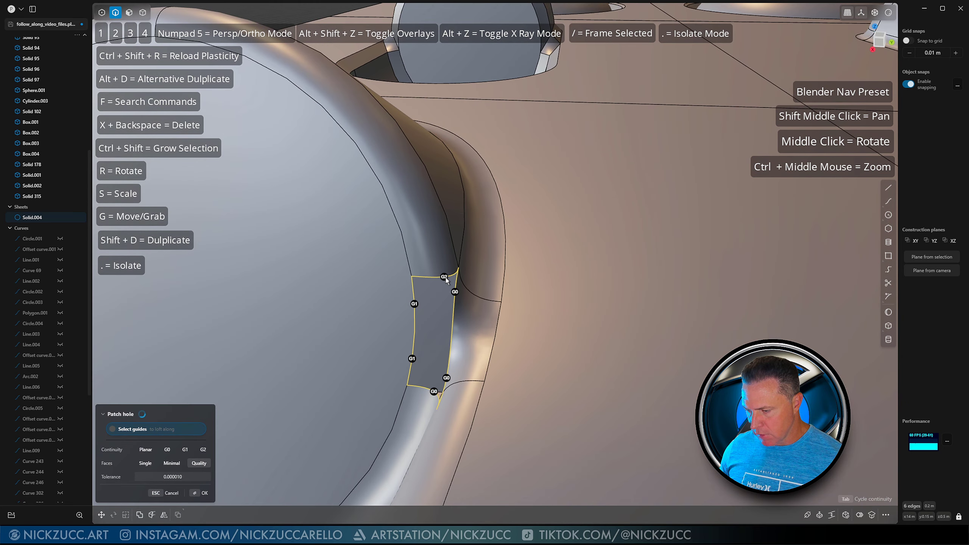
{"action": "left_click", "coordinate": [445, 277]}
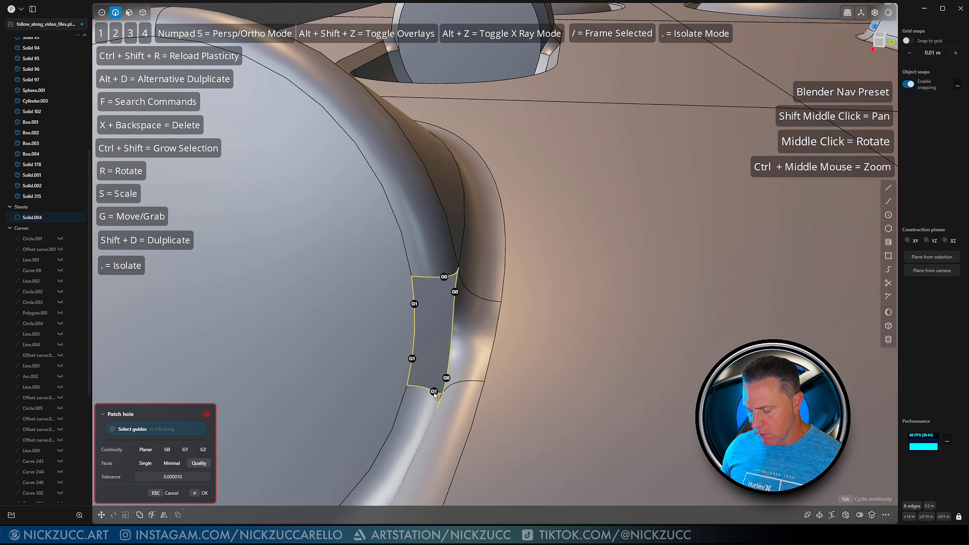
{"action": "middle_click_drag", "start_coordinate": [444, 385], "coordinate": [581, 347]}
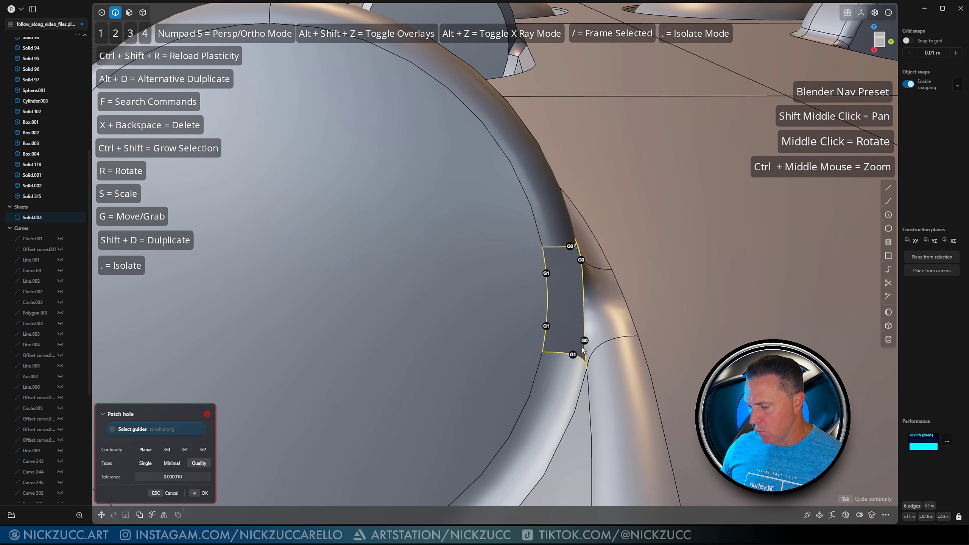
{"action": "left_click", "coordinate": [574, 355]}
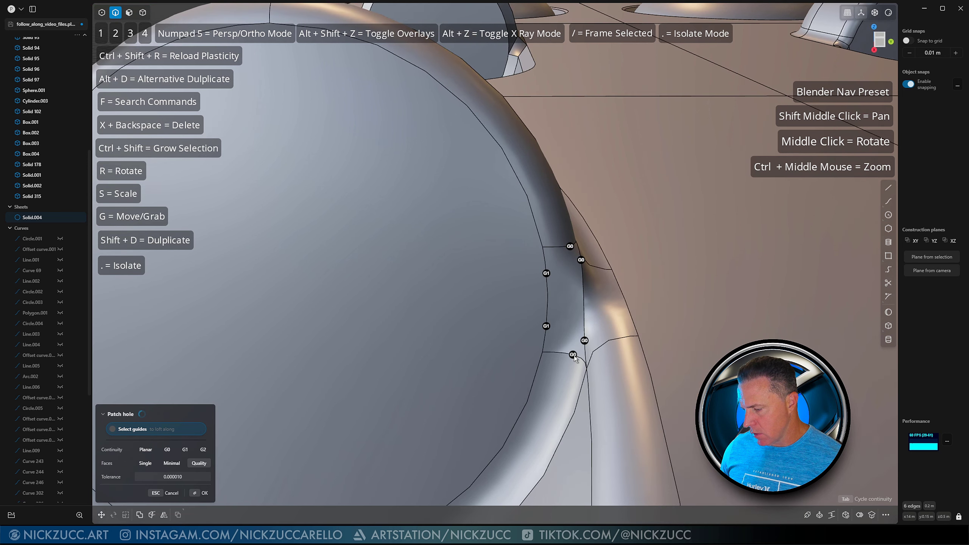
Step: Test G1 on the patch's outer edges, return them to G0, and accept the patch
{"action": "left_click", "coordinate": [585, 342]}
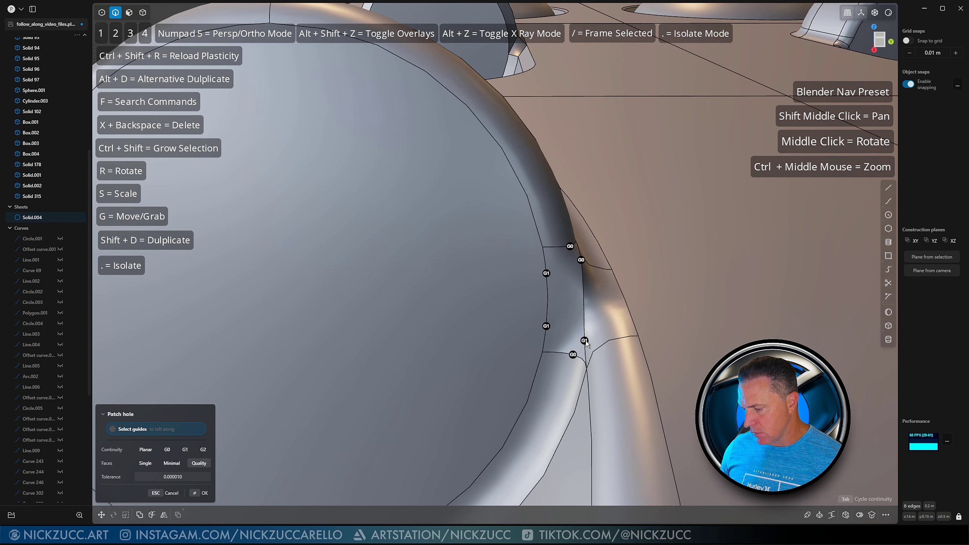
{"action": "left_click", "coordinate": [581, 261]}
{"action": "middle_click_drag", "start_coordinate": [591, 278], "coordinate": [568, 267]}
{"action": "left_click", "coordinate": [579, 258]}
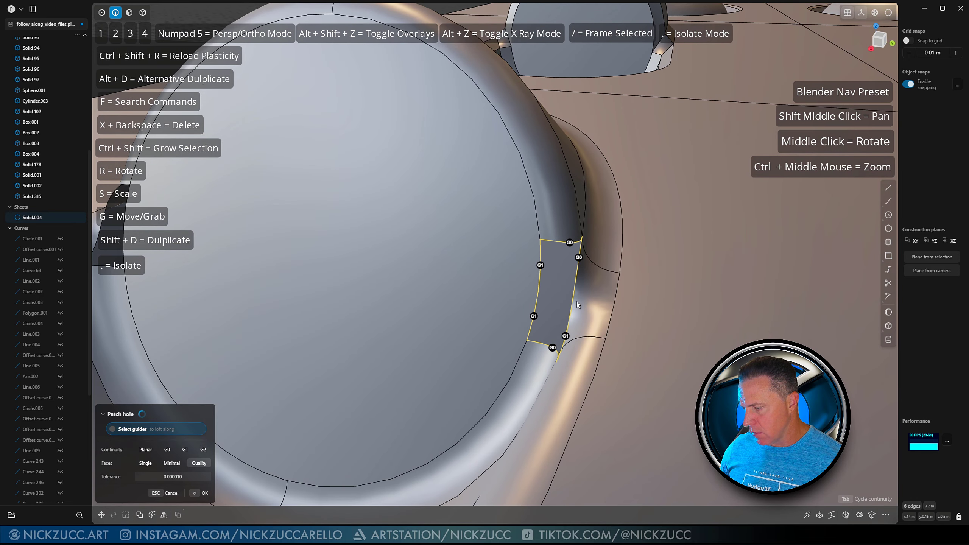
{"action": "left_click", "coordinate": [570, 341]}
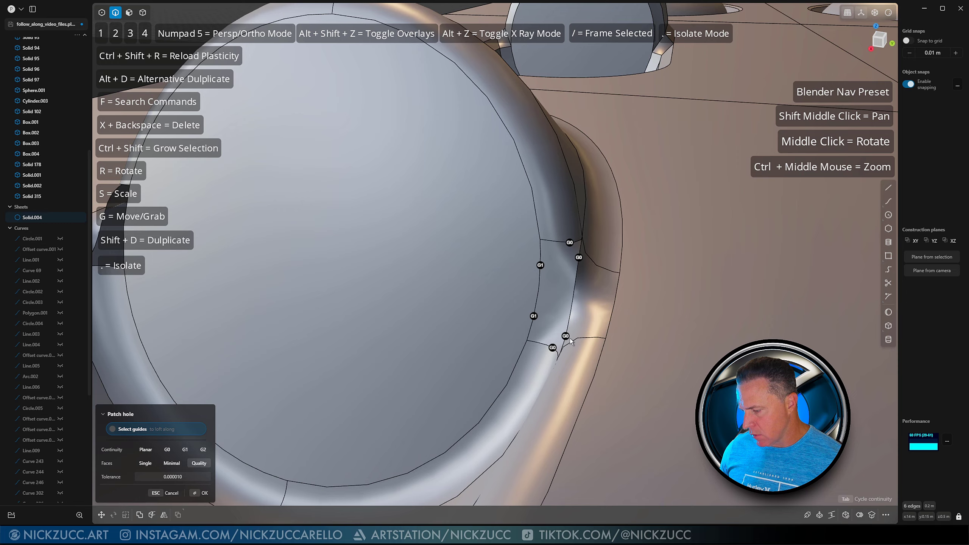
{"action": "middle_click_drag", "start_coordinate": [576, 289], "coordinate": [477, 359]}
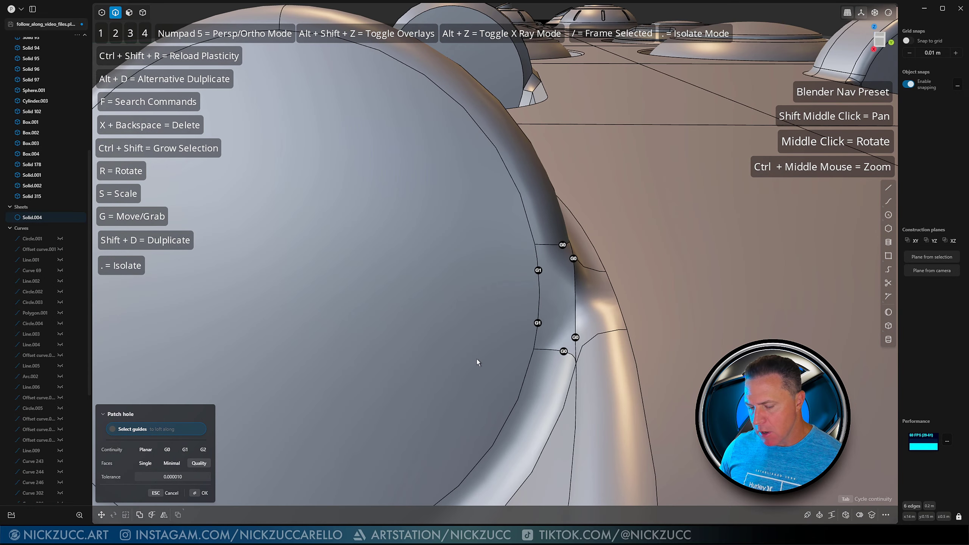
{"action": "left_click", "coordinate": [196, 493]}
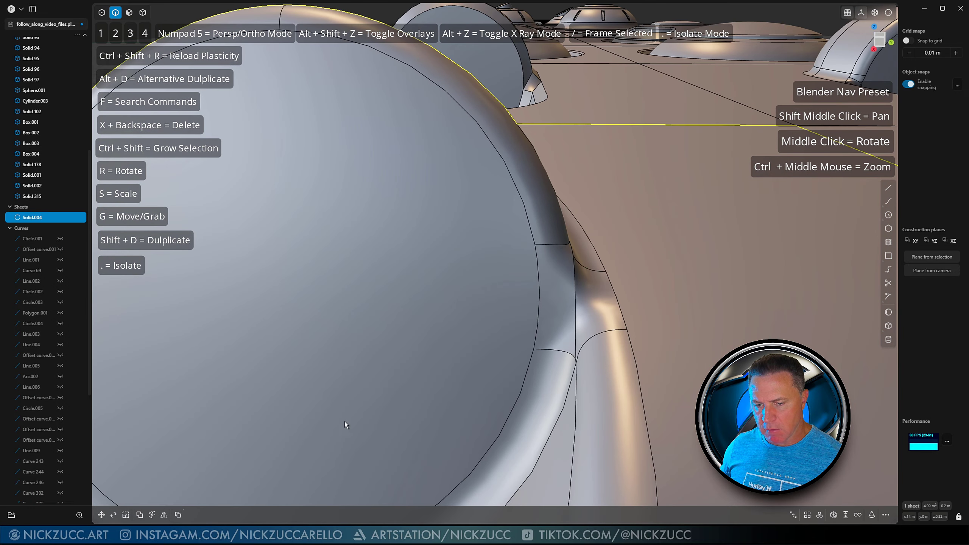
Step: Turn off the edge overlays and examine the shading of the patched side against the unpatched side, with the sheet deselected
{"action": "scroll", "coordinate": [397, 396], "scroll_direction": "down", "scroll_amount": 5}
{"action": "middle_click_drag", "start_coordinate": [394, 399], "coordinate": [452, 312]}
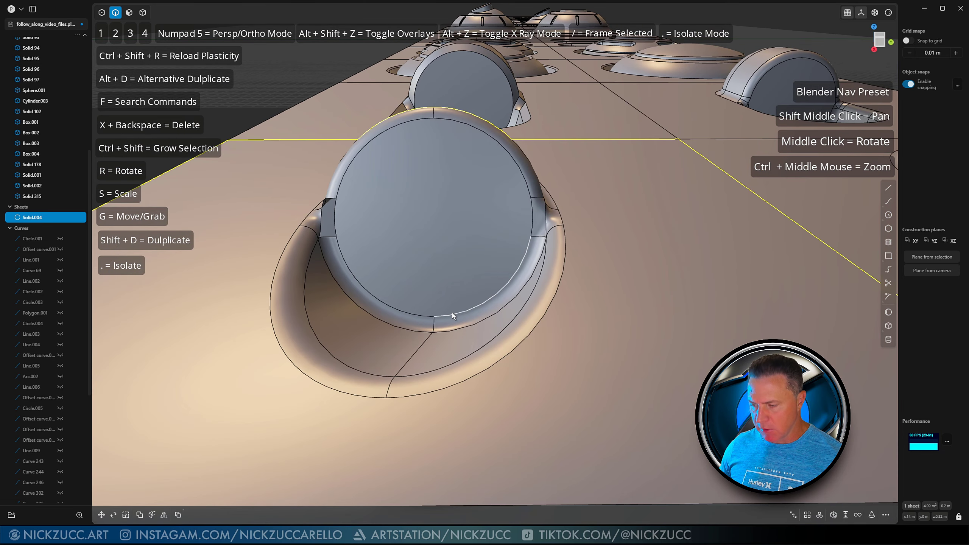
{"action": "key", "text": "alt+shift+z"}
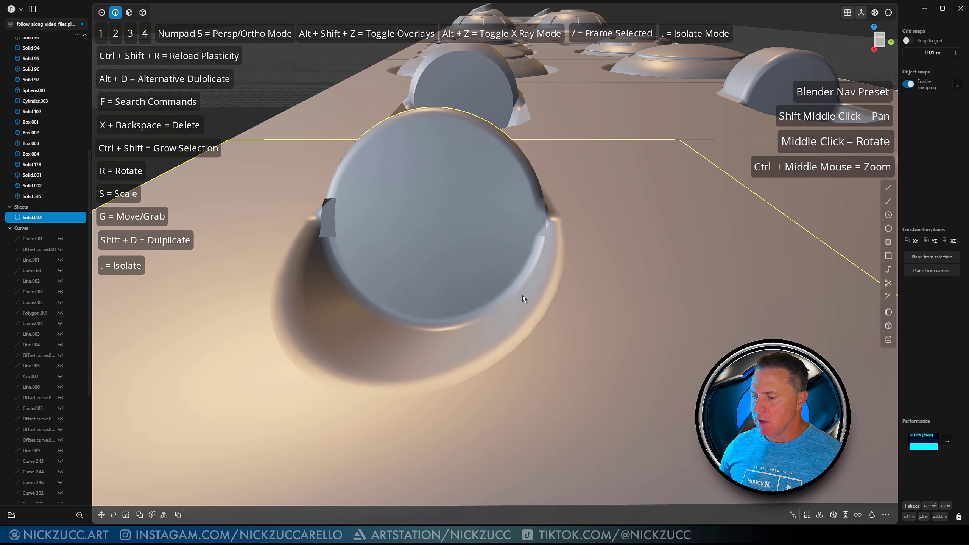
{"action": "left_click", "coordinate": [888, 13]}
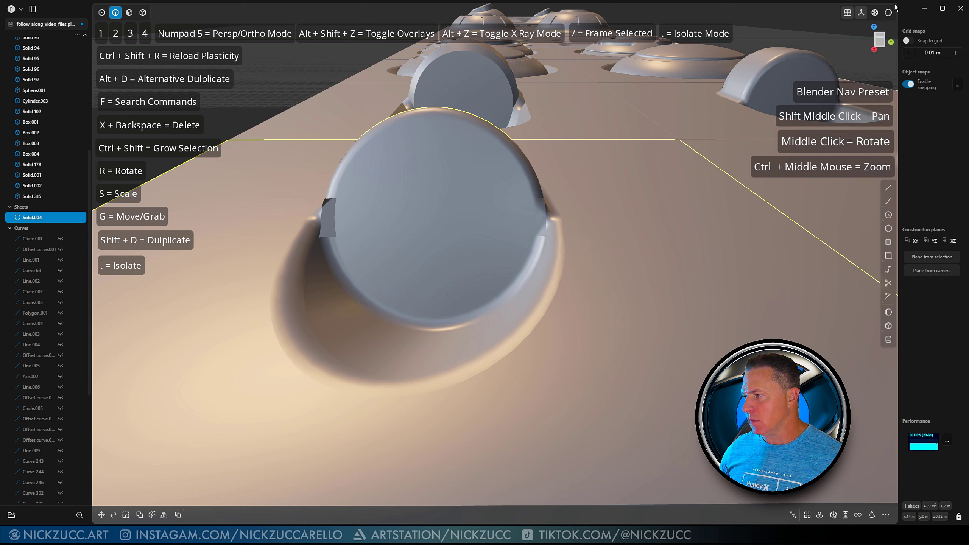
{"action": "left_click", "coordinate": [888, 13]}
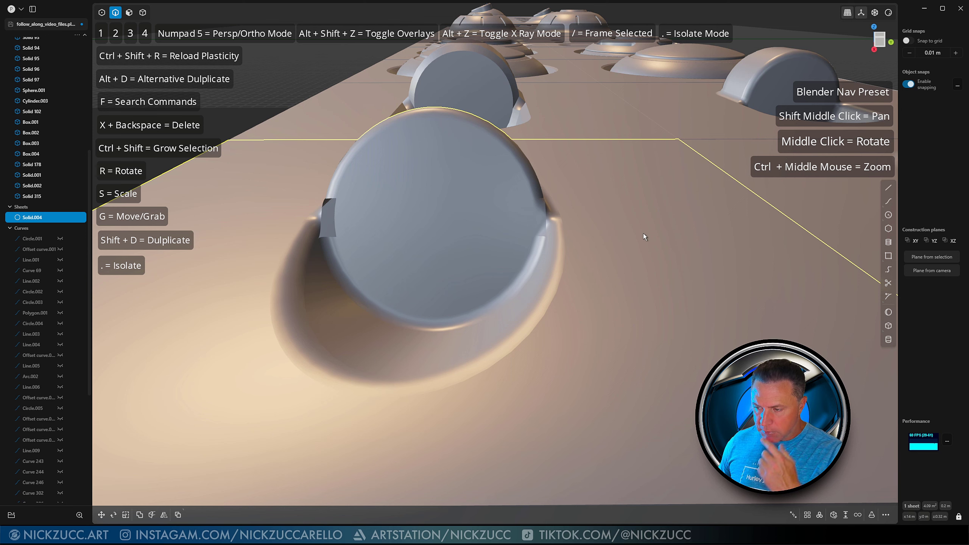
{"action": "mouse_move", "coordinate": [579, 244]}
{"action": "middle_mouse_down"}
{"action": "mouse_move", "coordinate": [564, 264]}
{"action": "mouse_move", "coordinate": [584, 251]}
{"action": "mouse_move", "coordinate": [568, 224]}
{"action": "mouse_move", "coordinate": [636, 227]}
{"action": "mouse_move", "coordinate": [565, 246]}
{"action": "mouse_move", "coordinate": [594, 209]}
{"action": "mouse_move", "coordinate": [560, 241]}
{"action": "mouse_move", "coordinate": [611, 208]}
{"action": "mouse_move", "coordinate": [591, 224]}
{"action": "mouse_move", "coordinate": [600, 223]}
{"action": "mouse_move", "coordinate": [567, 225]}
{"action": "mouse_move", "coordinate": [615, 222]}
{"action": "mouse_move", "coordinate": [580, 228]}
{"action": "mouse_move", "coordinate": [588, 231]}
{"action": "middle_mouse_up"}
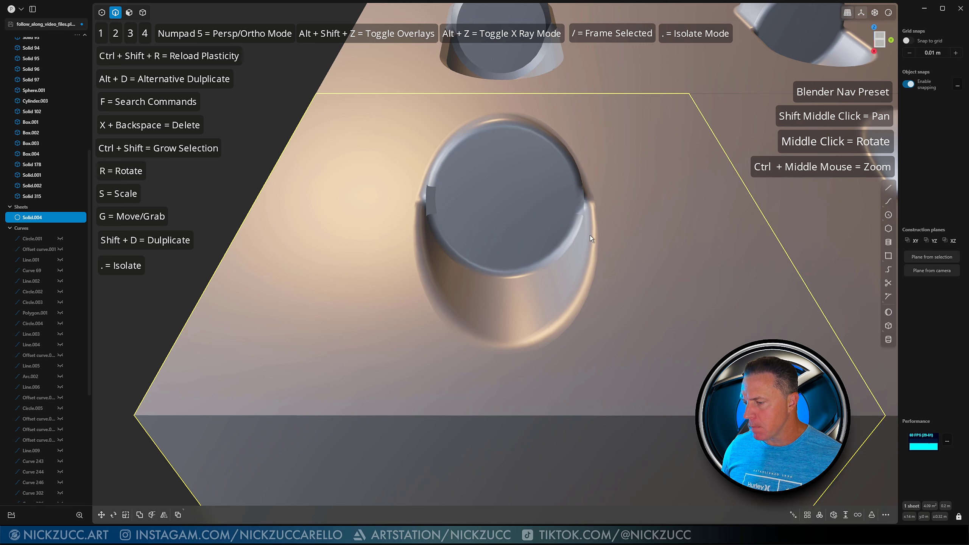
{"action": "key", "text": "Escape"}
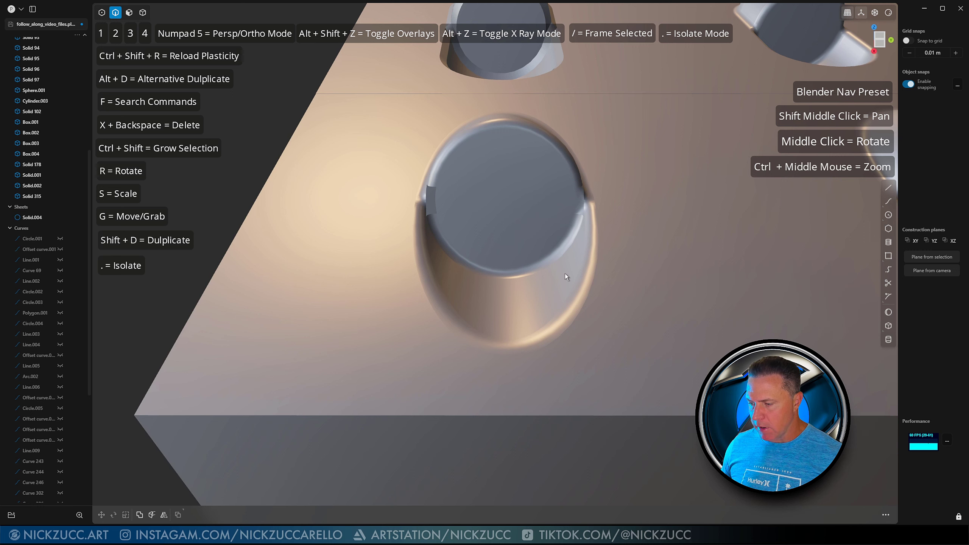
Step: Mirror the Solid.004 sheet freestyle across the plane along its lengthwise centre, slicing it down the mirror plane
{"action": "middle_click_drag", "start_coordinate": [565, 273], "coordinate": [533, 318]}
{"action": "key", "text": "4"}
{"action": "left_click", "coordinate": [524, 325]}
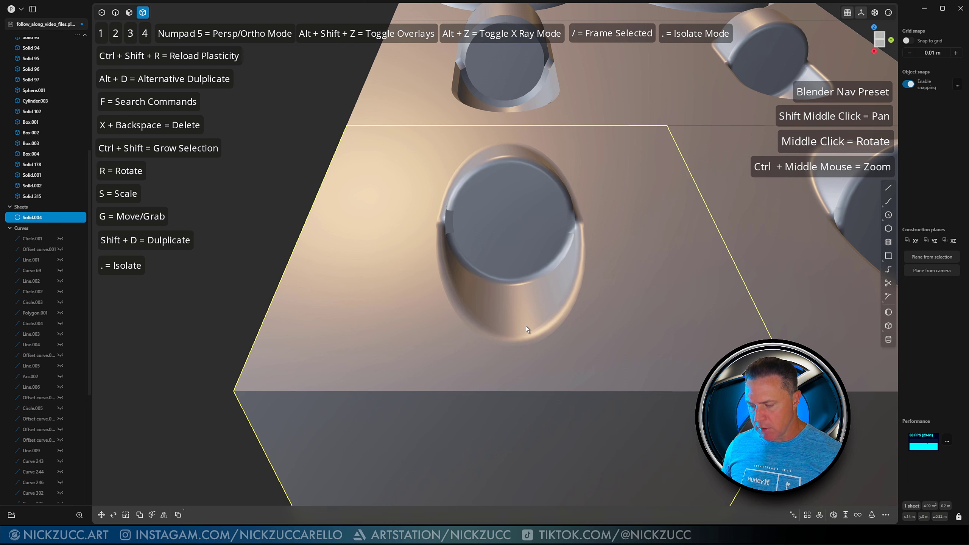
{"action": "key", "text": "alt+x"}
{"action": "key", "text": "y"}
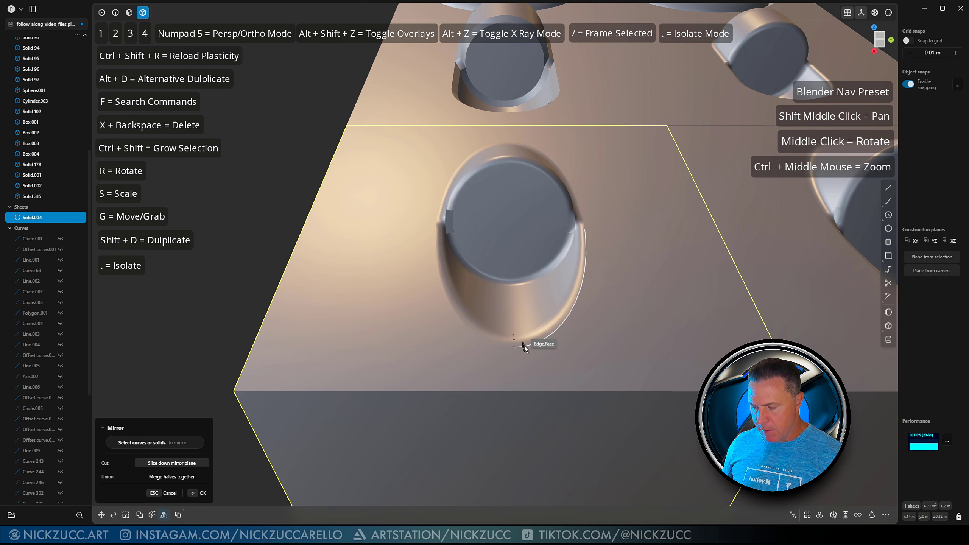
{"action": "left_click", "coordinate": [515, 392]}
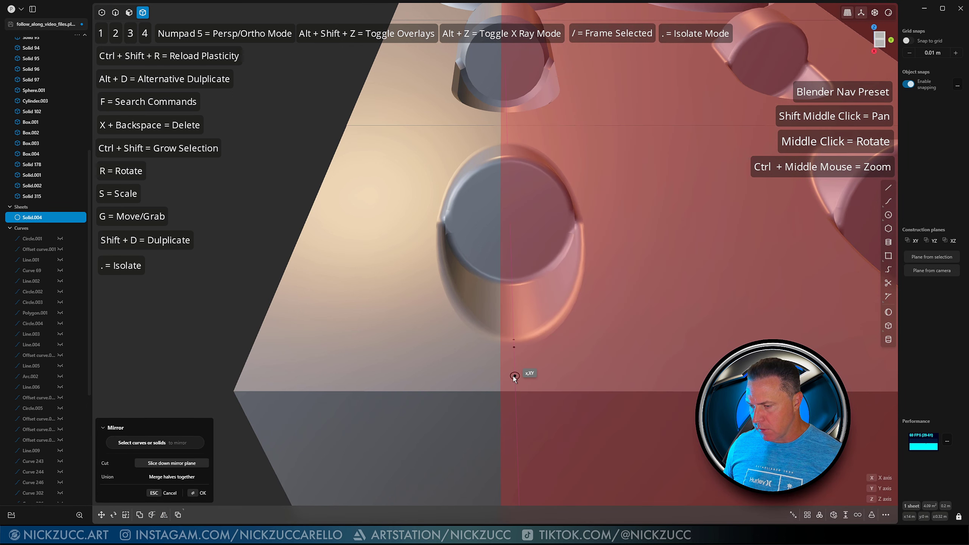
{"action": "key", "text": "Return"}
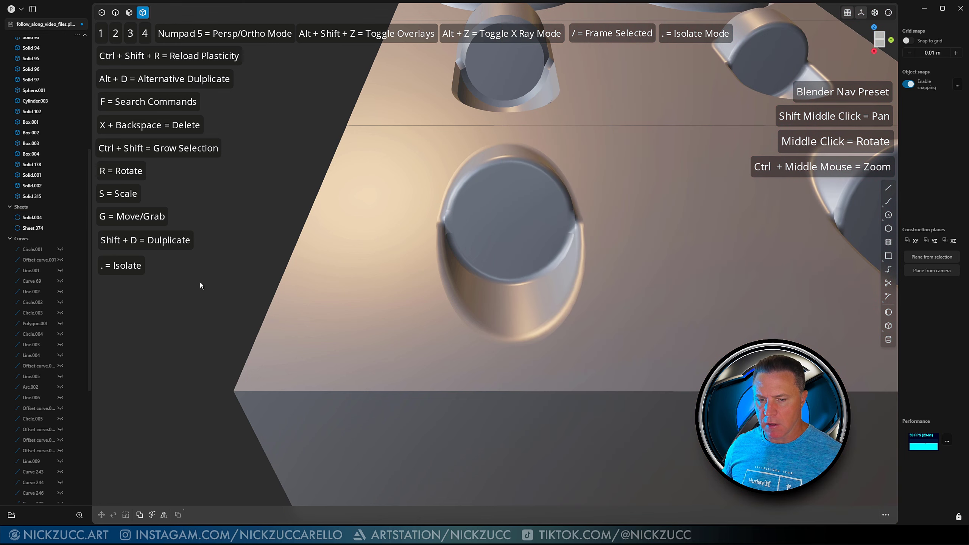
Step: Join the two mirrored halves, Solid.004 and Sheet 374, into one body with a Boolean Union
{"action": "left_click", "coordinate": [339, 273]}
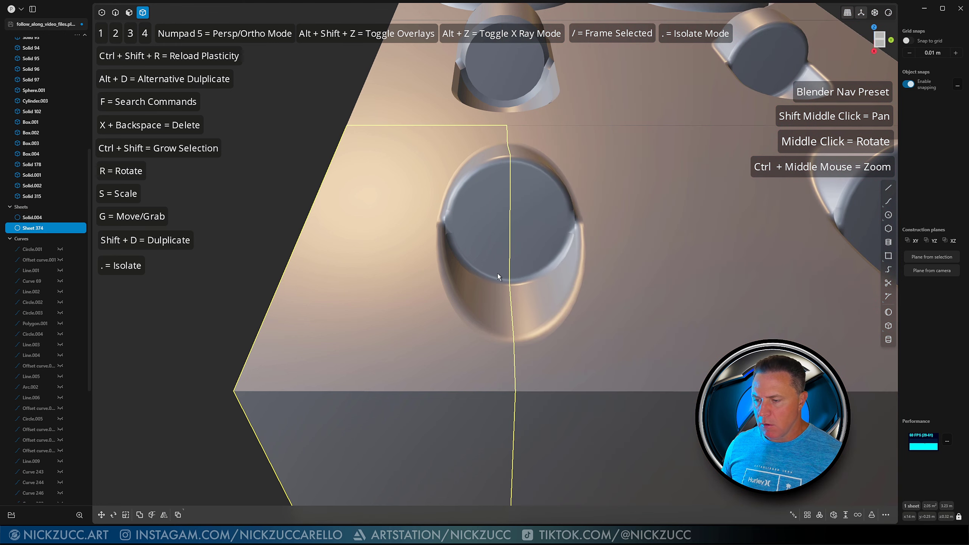
{"action": "left_click", "coordinate": [588, 282]}
{"action": "middle_click_drag", "start_coordinate": [579, 285], "coordinate": [479, 272]}
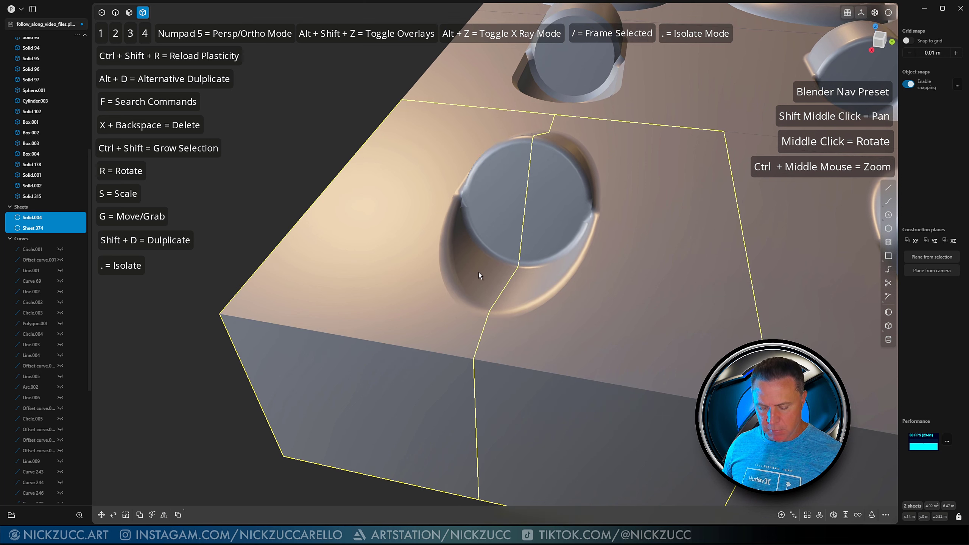
{"action": "key", "text": "b"}
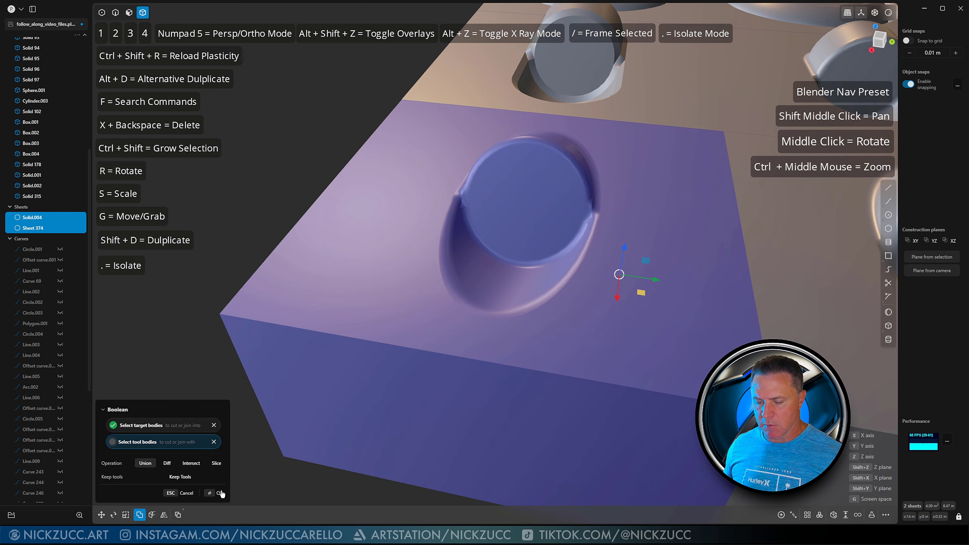
{"action": "left_click", "coordinate": [221, 493]}
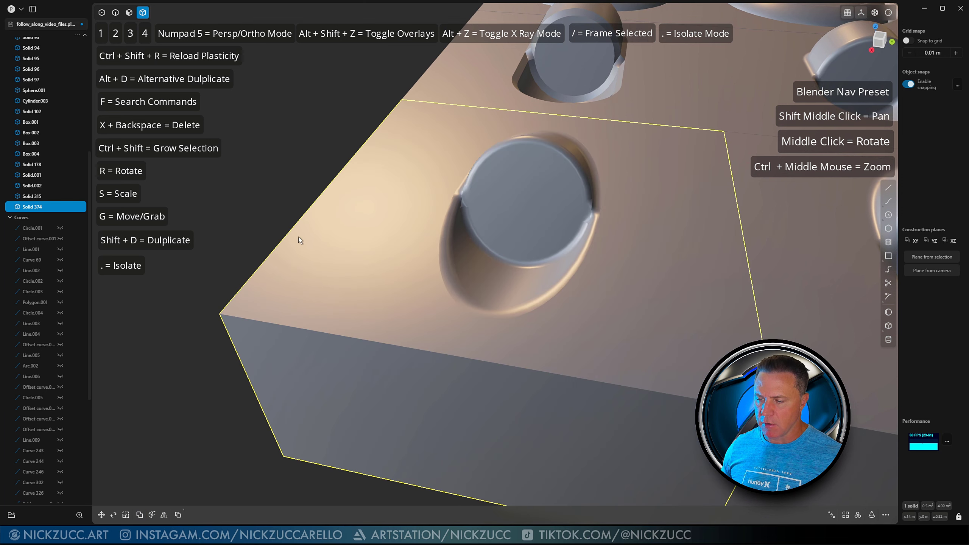
Step: Inspect the patched blend beside the cylinder's end face up close with the edge lines shown
{"action": "middle_click_drag", "start_coordinate": [299, 238], "coordinate": [380, 163]}
{"action": "scroll", "coordinate": [414, 260], "scroll_direction": "up", "scroll_amount": 8}
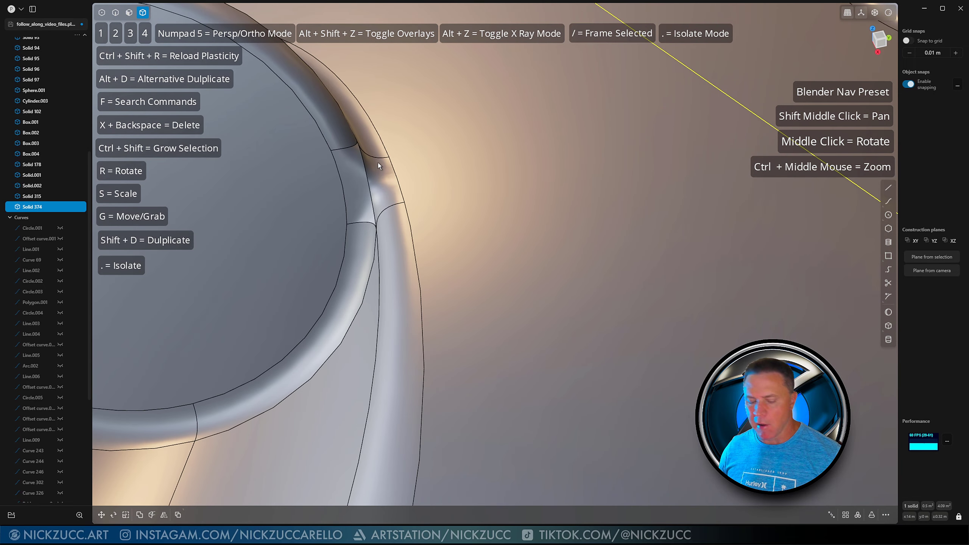
{"action": "middle_click_drag", "start_coordinate": [395, 199], "coordinate": [522, 253]}
{"action": "scroll", "coordinate": [521, 250], "scroll_direction": "down", "scroll_amount": 5}
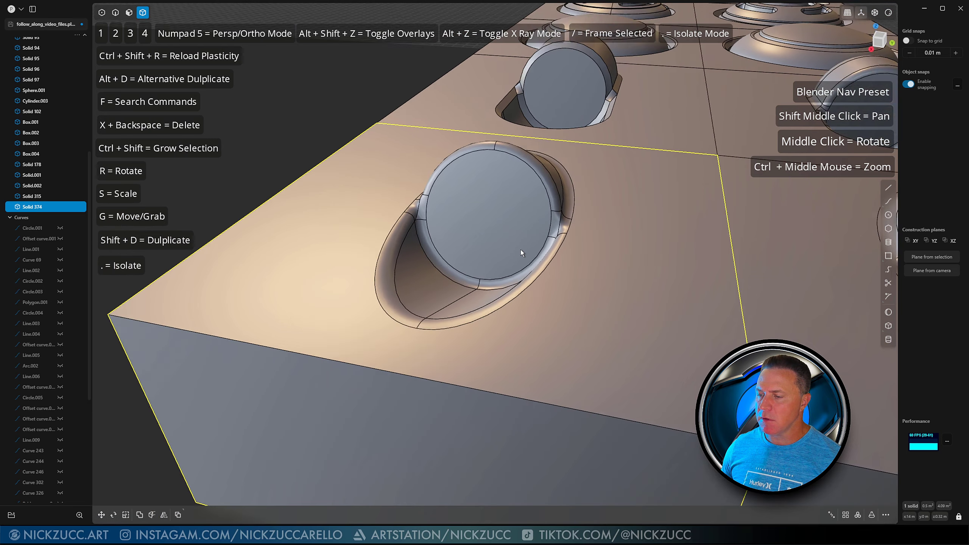
Step: Deselect the joined solid and review the complete double row of modelled blocks
{"action": "left_click", "coordinate": [290, 144]}
{"action": "middle_click_drag", "start_coordinate": [289, 144], "coordinate": [498, 341]}
{"action": "scroll", "coordinate": [550, 270], "scroll_direction": "down", "scroll_amount": 6}
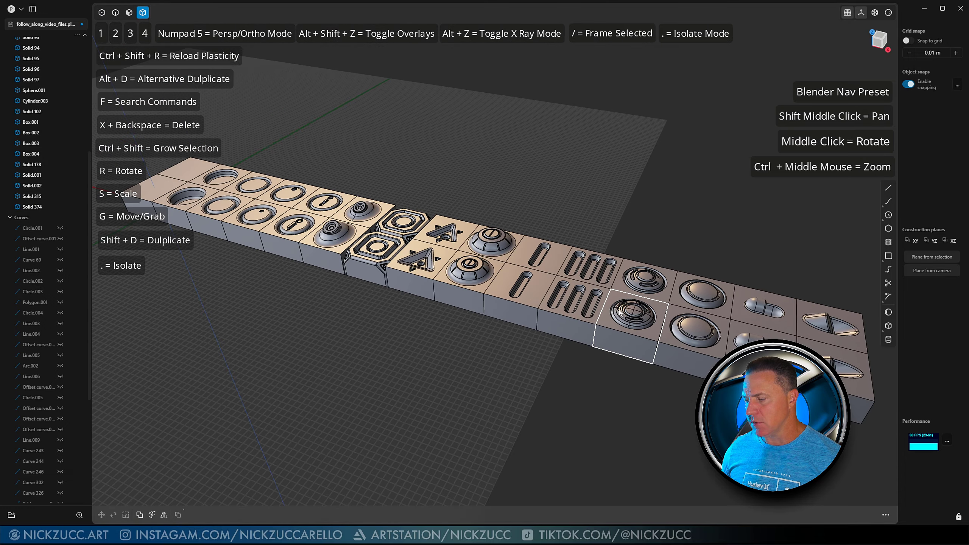
{"action": "middle_click_drag", "start_coordinate": [620, 313], "coordinate": [444, 316], "text": "shift"}
{"action": "middle_click_drag", "start_coordinate": [574, 342], "coordinate": [541, 339]}
{"action": "mouse_move", "coordinate": [650, 331]}
{"action": "middle_mouse_down", "text": "shift"}
{"action": "mouse_move", "coordinate": [575, 301]}
{"action": "mouse_move", "coordinate": [663, 323]}
{"action": "middle_mouse_up", "text": "shift"}
{"action": "scroll", "coordinate": [633, 321], "scroll_direction": "up", "scroll_amount": 4}
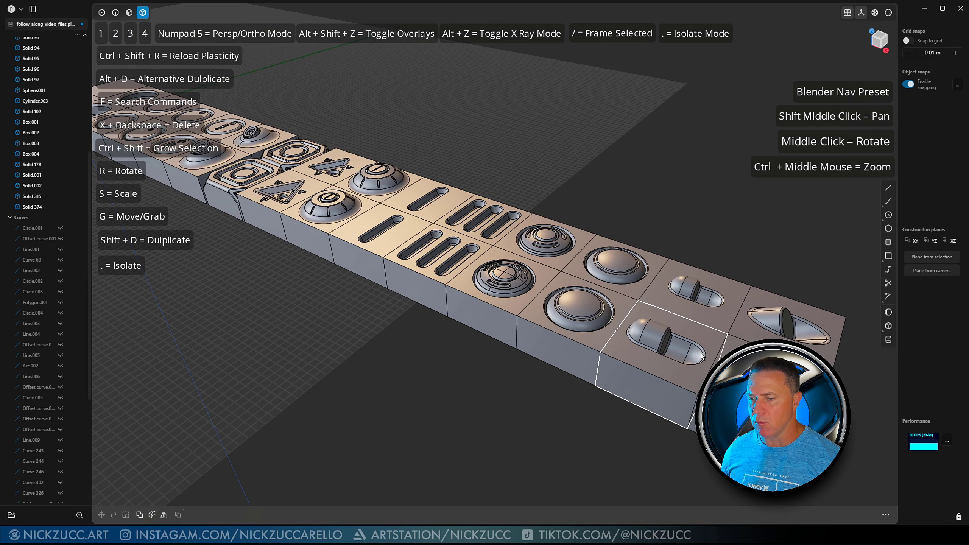
{"action": "scroll", "coordinate": [692, 361], "scroll_direction": "down", "scroll_amount": 2}
{"action": "middle_click_drag", "start_coordinate": [598, 345], "coordinate": [616, 336]}
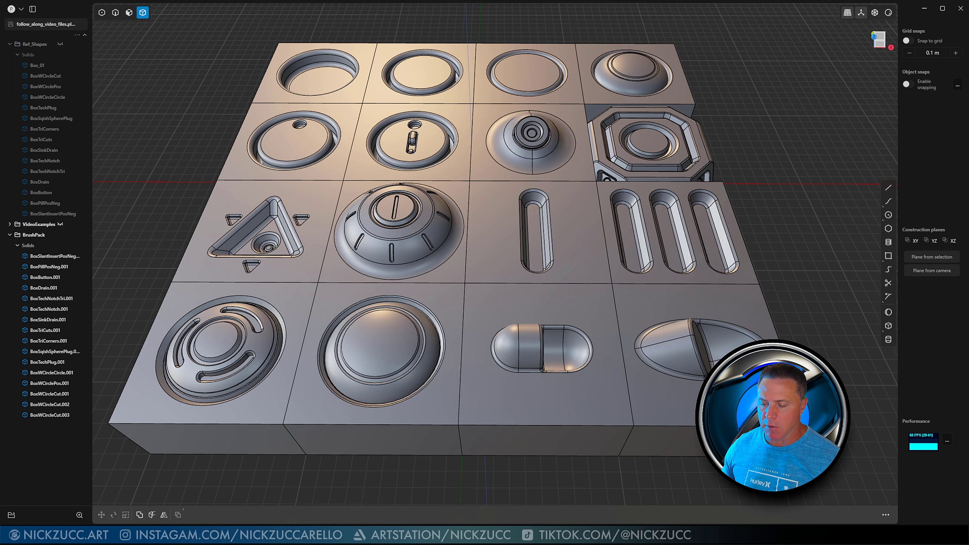
Step: Switch to ZBrush to view the grid of brush shapes
{"action": "key", "text": "alt+Tab"}
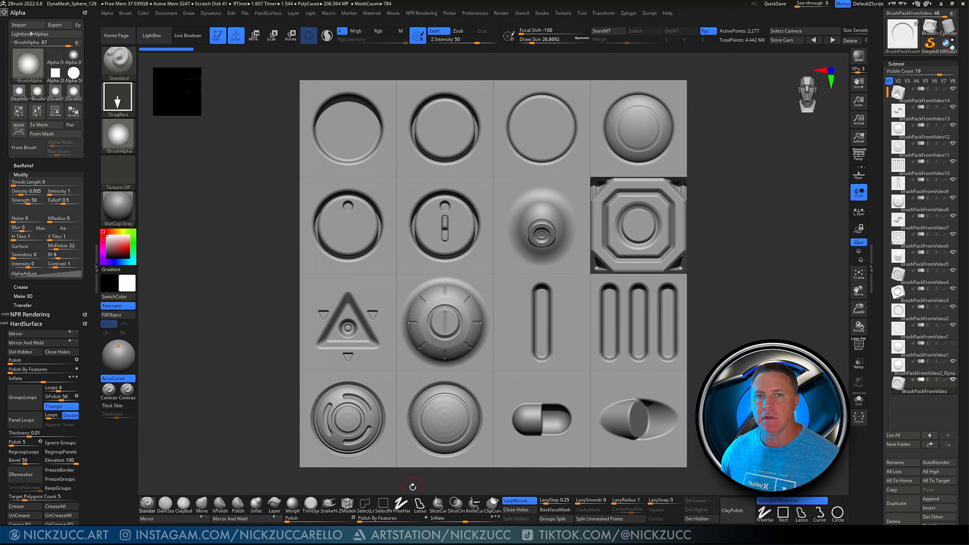